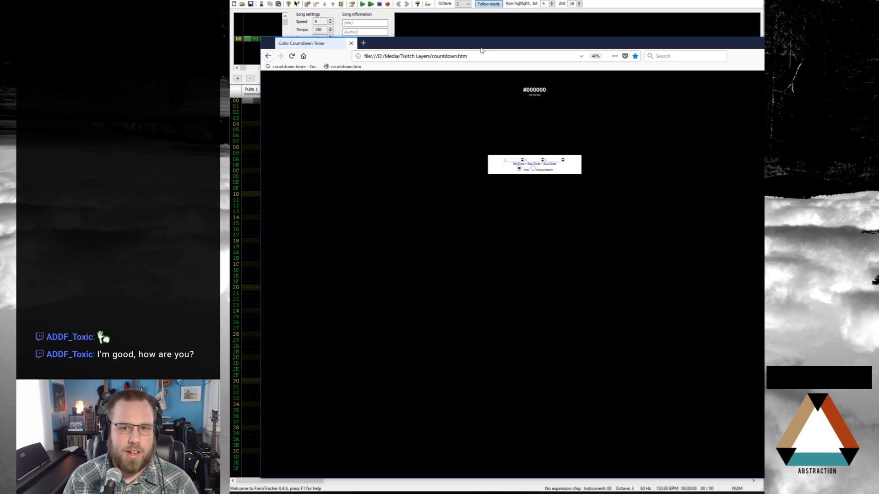
# Set the color countdown timer to 2 hours, 0 minutes and 0 seconds and start it
pyautogui.scroll(4, 526, 169)
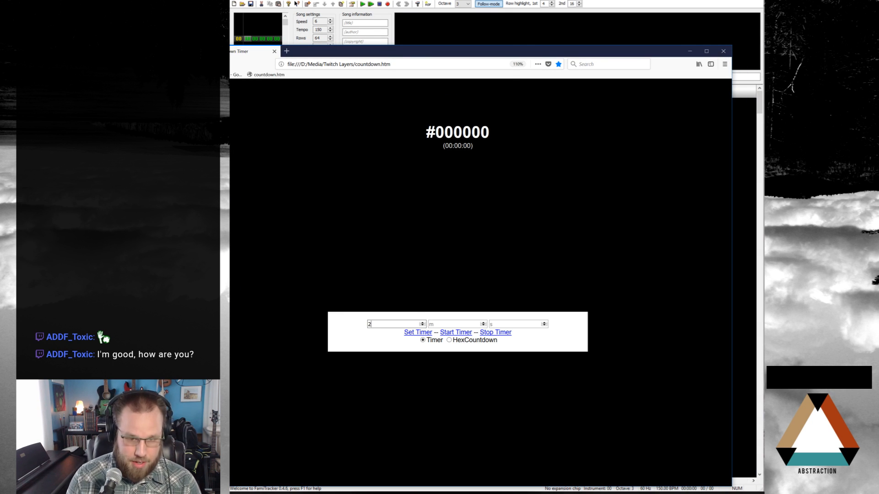
pyautogui.press('Tab')
pyautogui.write('0')
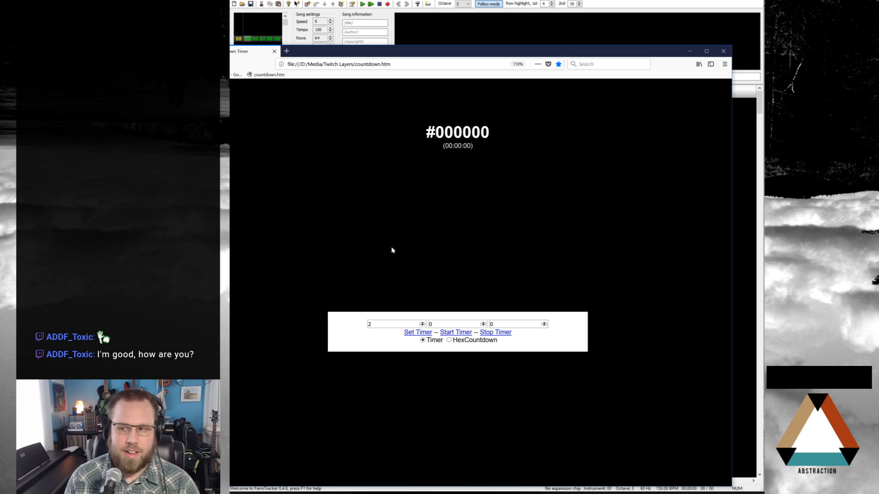
pyautogui.click(418, 333)
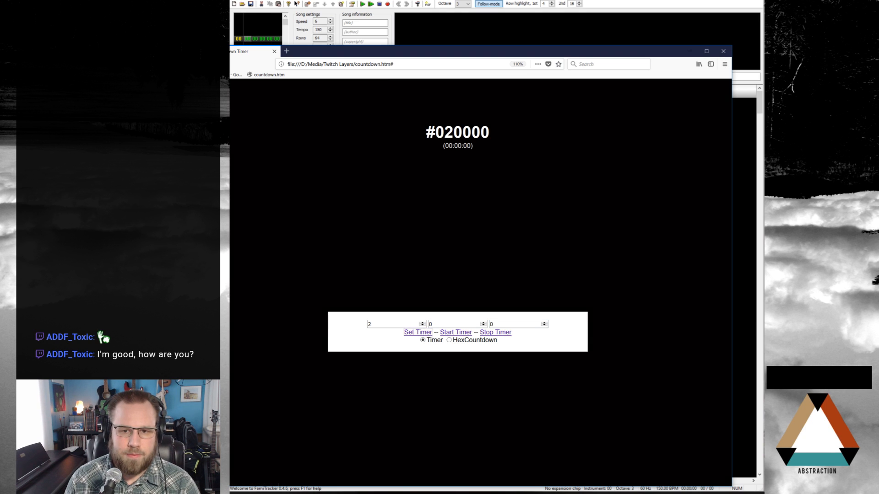
pyautogui.click(456, 332)
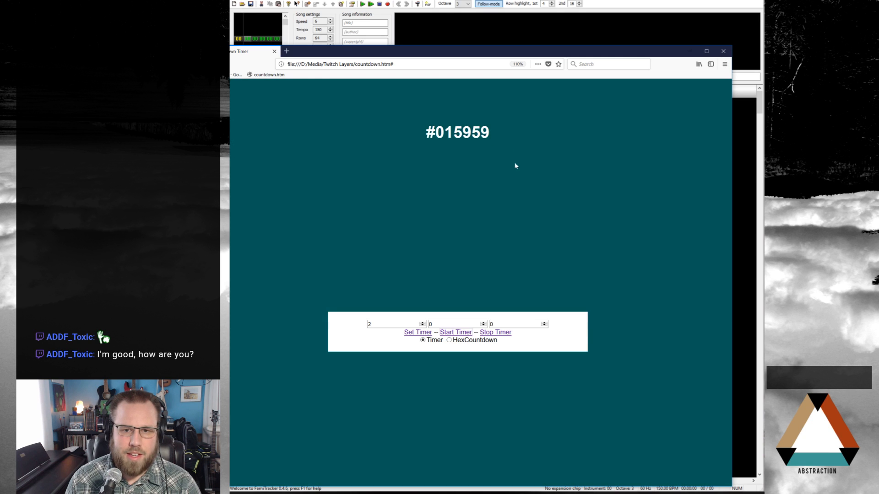
# Switch the countdown display to HexCountdown and back to Timer mode
pyautogui.click(449, 341)
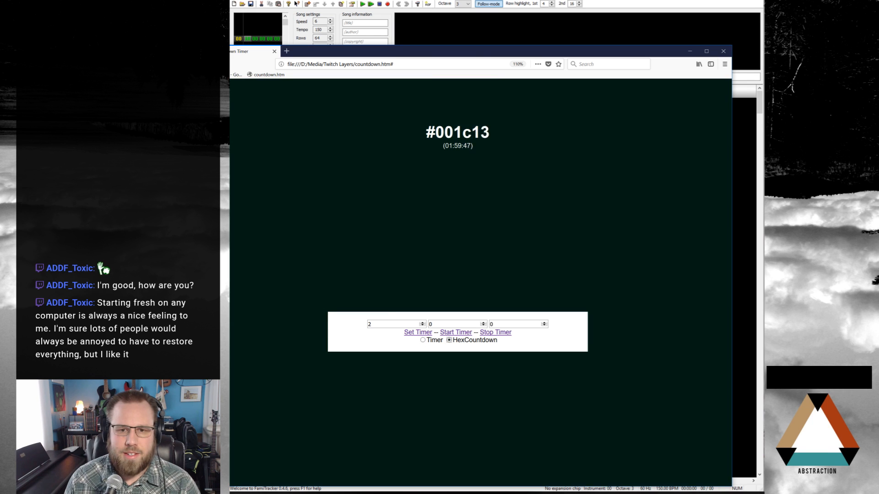
pyautogui.moveTo(488, 132); pyautogui.dragTo(464, 160)
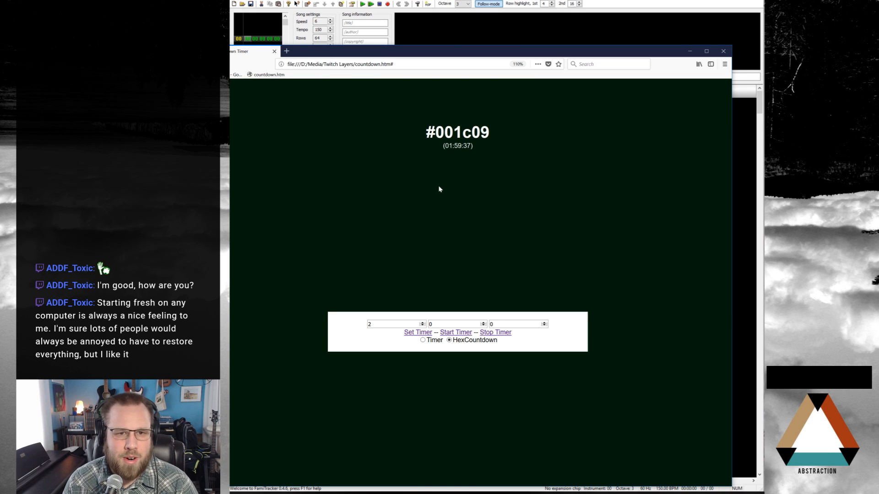
pyautogui.click(423, 340)
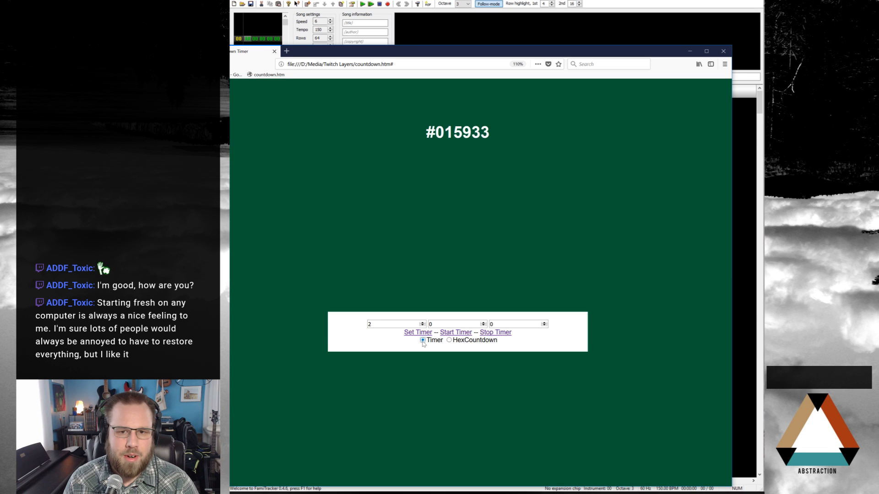
# Open the bookmarked Google countdown timer and set it to 2h 00m 00s
pyautogui.click(235, 75)
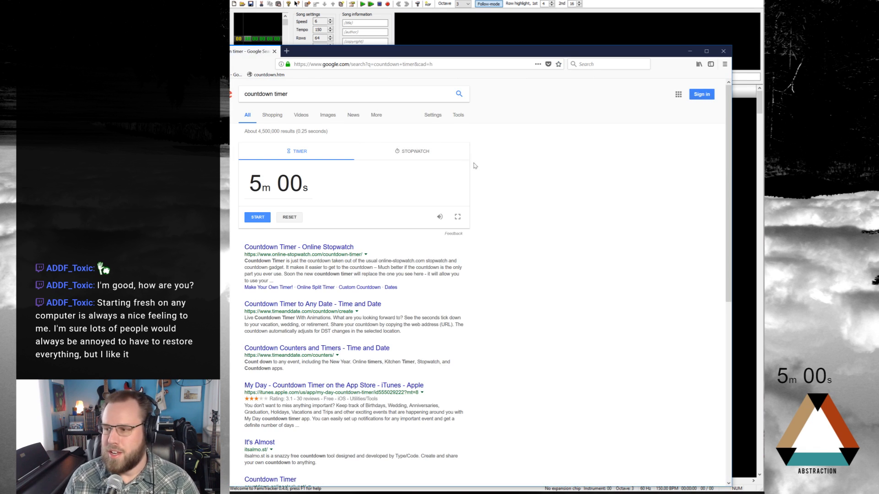
pyautogui.click(264, 183)
pyautogui.write('200000')
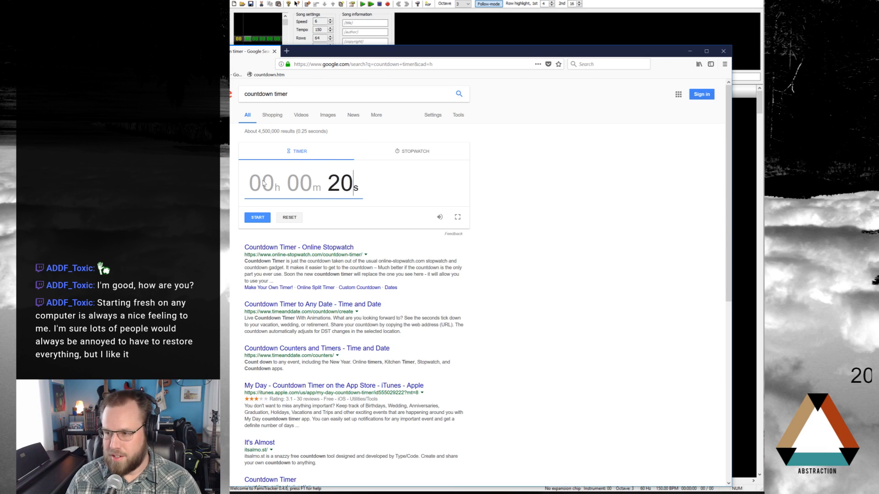
pyautogui.press('Return')
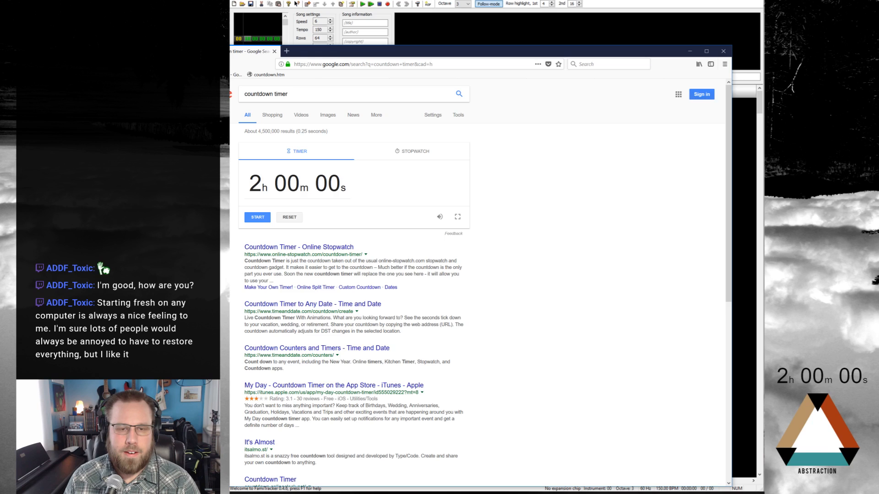
# Reposition the browser window and narrow it so the whole window fits on screen
pyautogui.moveTo(322, 55); pyautogui.dragTo(391, 35)
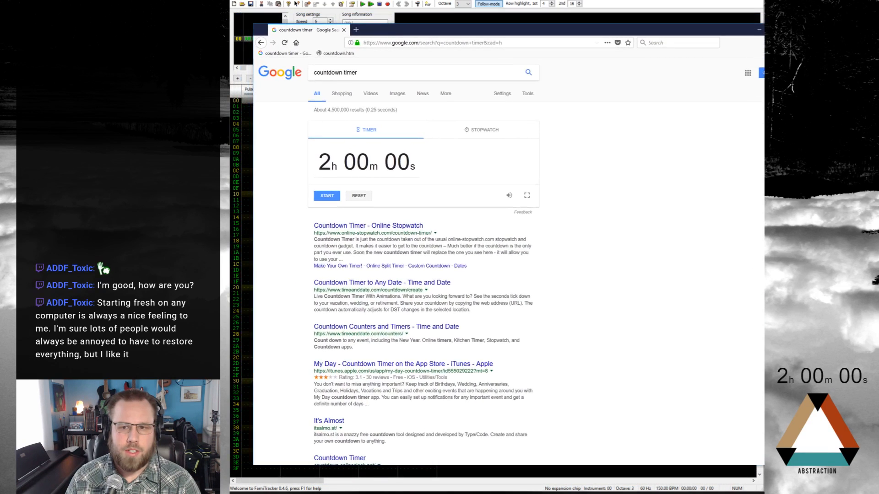
pyautogui.moveTo(801, 158); pyautogui.dragTo(752, 158)
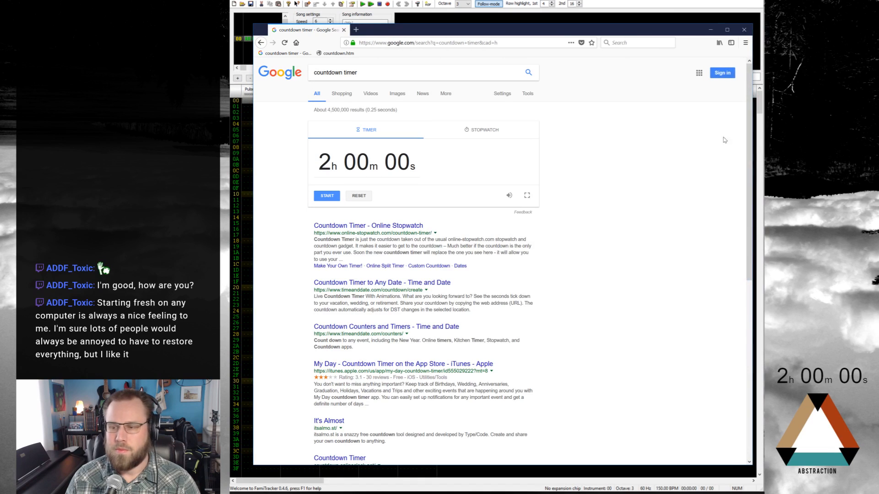
pyautogui.moveTo(561, 29); pyautogui.dragTo(551, 32)
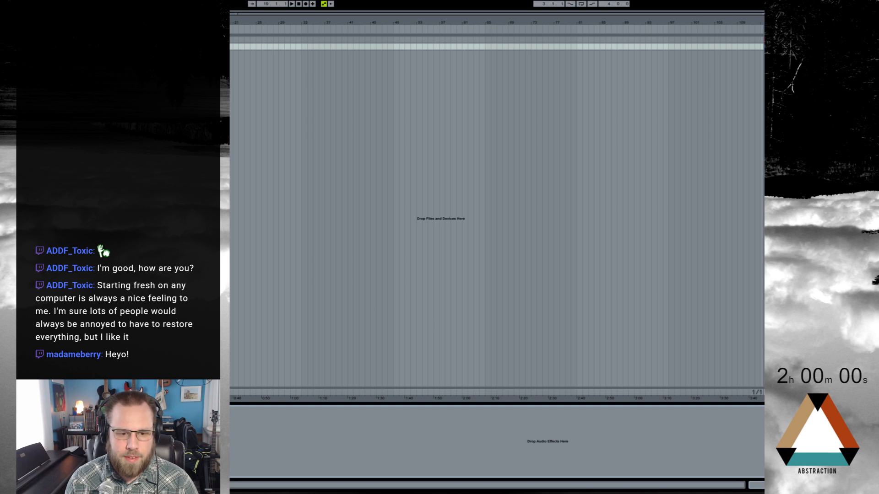
# Start the two-hour Google timer and switch to FamiTracker
pyautogui.hotkey('alt', 'Tab')
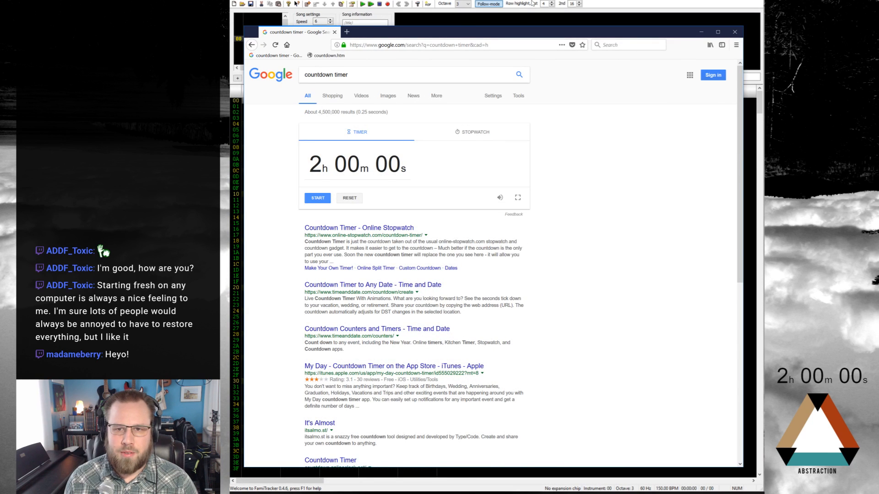
pyautogui.hotkey('alt', 'Tab')
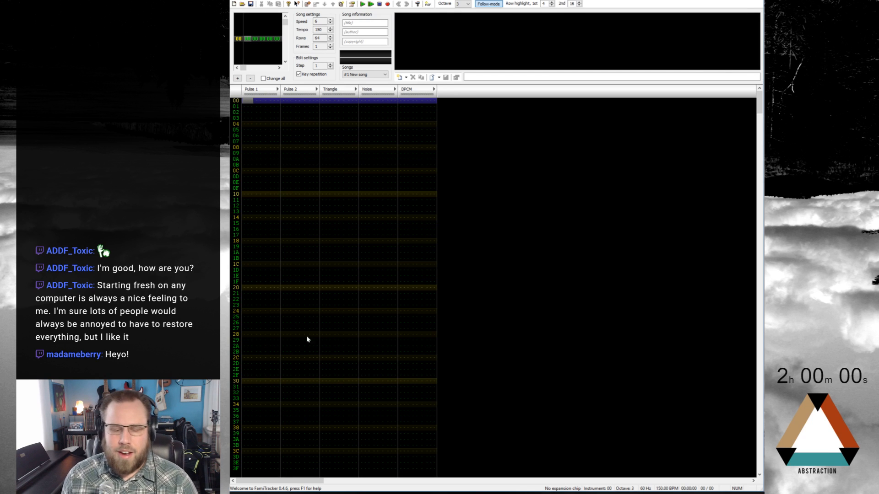
pyautogui.hotkey('alt', 'Tab')
pyautogui.click(323, 201)
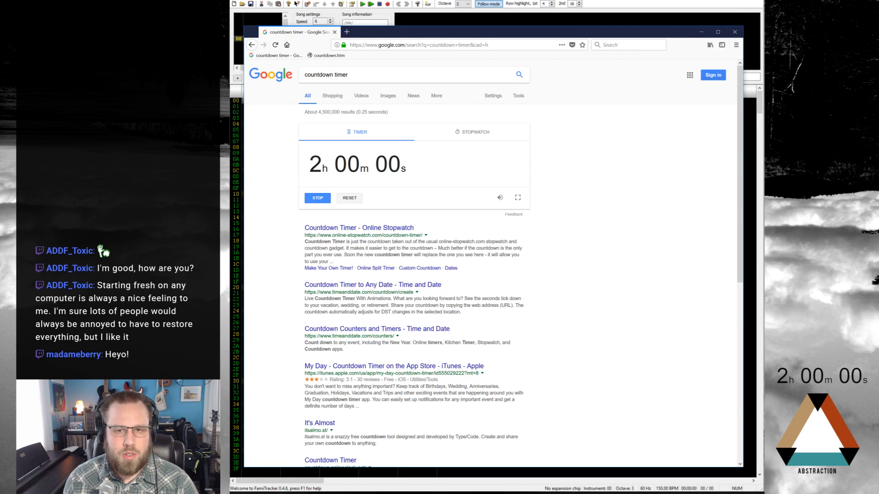
pyautogui.hotkey('alt', 'Tab')
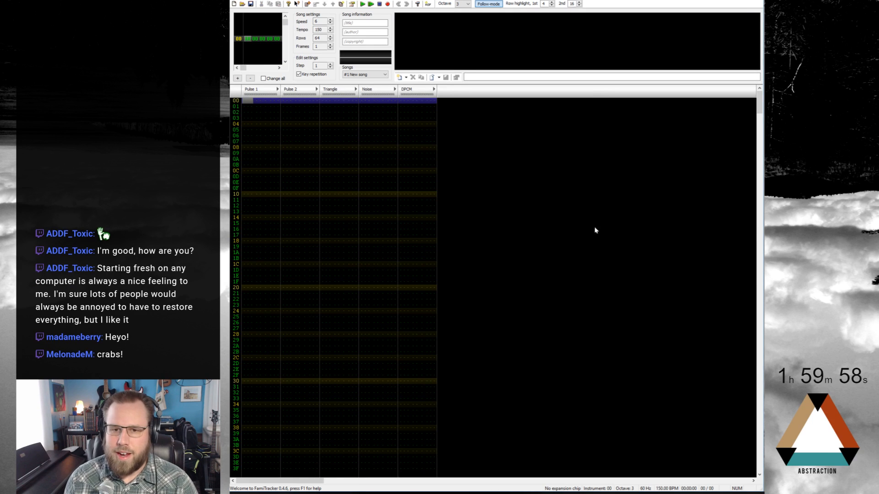
# Create a new instrument named "Empty" and place the cursor in row 00 of the Noise channel
pyautogui.click(399, 76)
pyautogui.write('Empty')
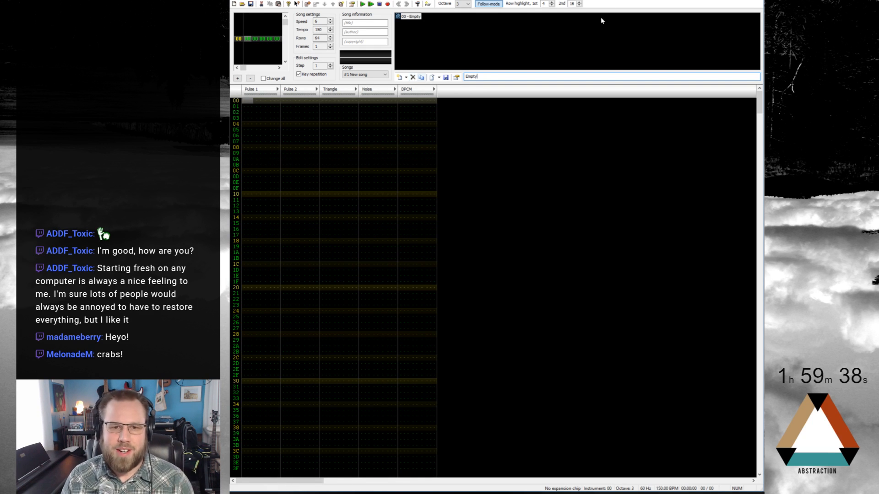
pyautogui.click(365, 101)
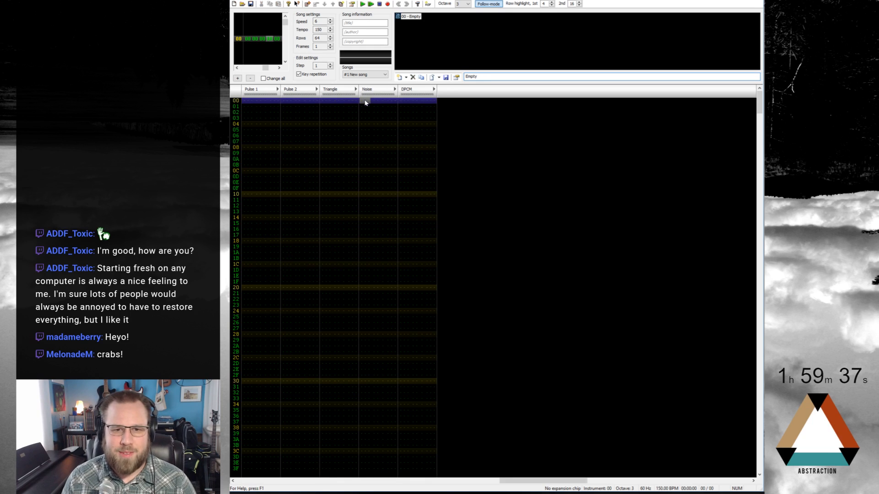
pyautogui.click(452, 31)
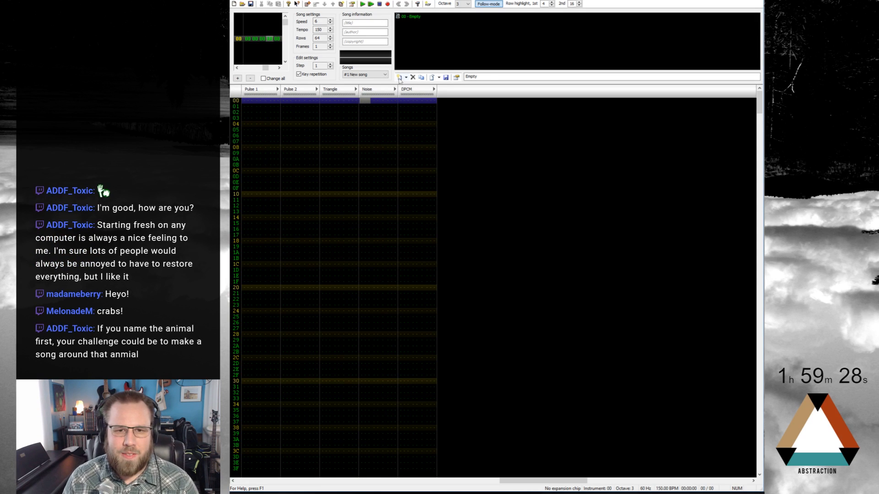
# Turn on edit mode and enter note 5-# with instrument 00 in row 00 of the Noise channel
pyautogui.press('space')
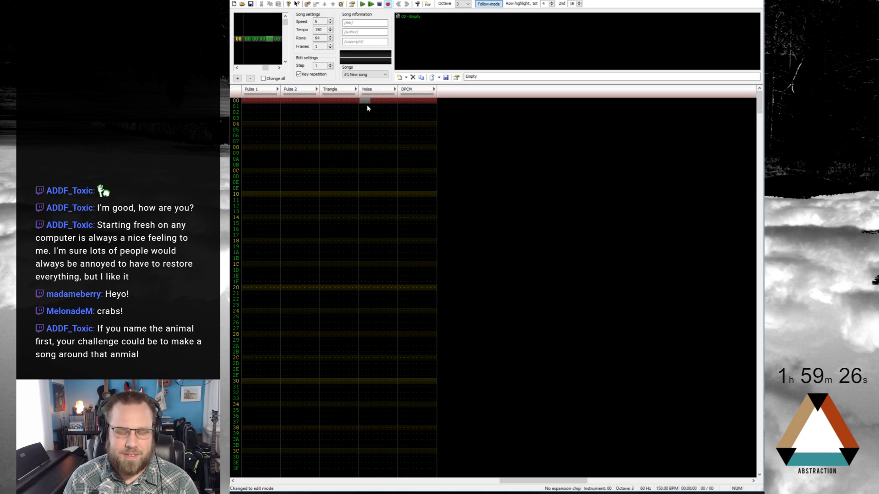
pyautogui.press('r')
pyautogui.press('Up')
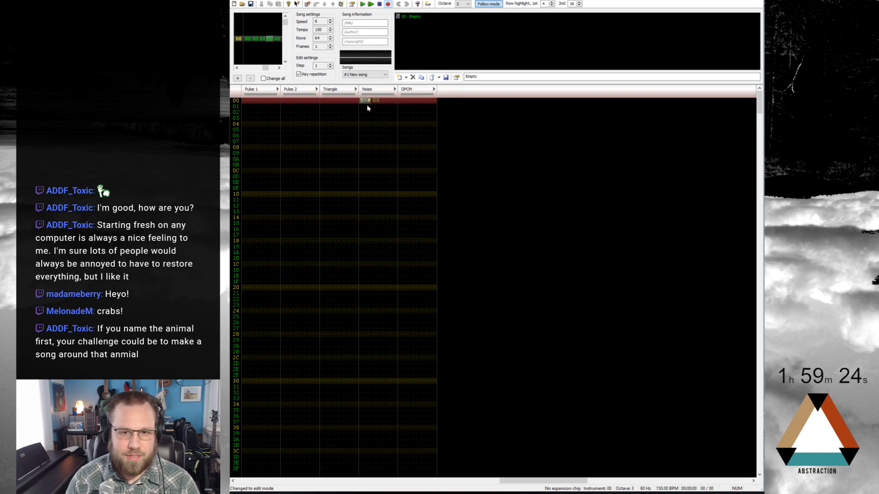
# Add effect 424 to the Noise note in row 00
pyautogui.click(397, 100)
pyautogui.write('421')
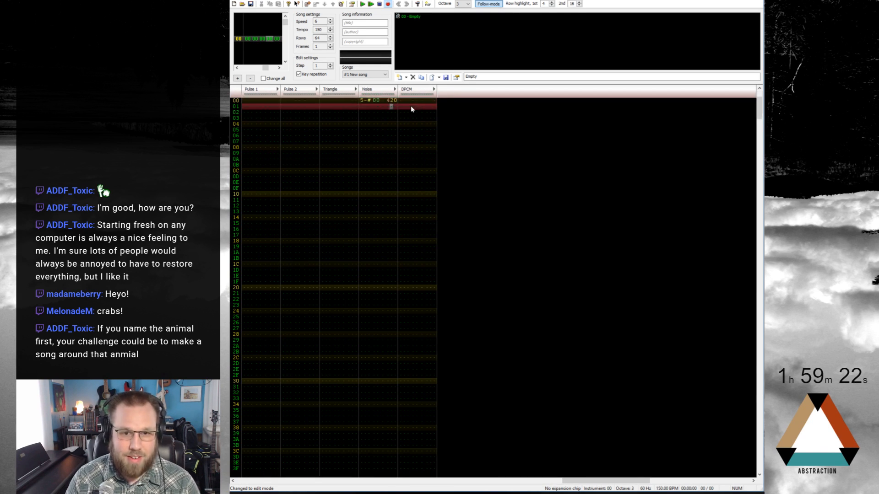
pyautogui.press('Left')
pyautogui.press('Left')
pyautogui.press('Up')
pyautogui.write('424')
pyautogui.press('Up')
# Build a rising Noise volume with values 2, 3, 5 and 6 in rows 00, 03, 07 and 0B
pyautogui.press('Left')
pyautogui.press('Left')
pyautogui.press('Left')
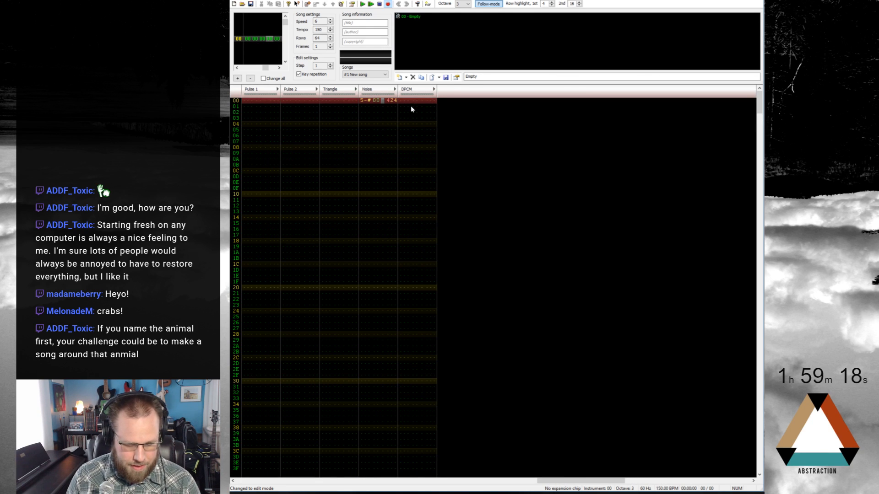
pyautogui.write('2')
pyautogui.press('Down')
pyautogui.write('3')
pyautogui.press('Down')
pyautogui.press('Up')
pyautogui.press('Up')
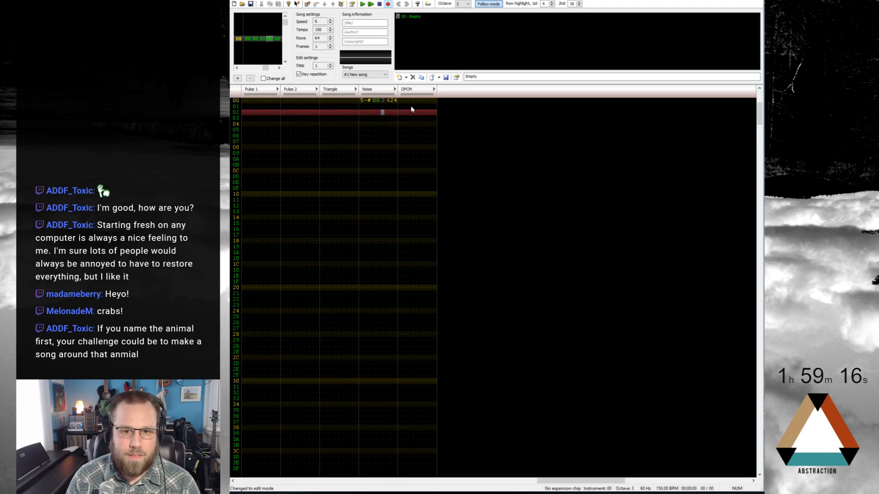
pyautogui.press('Delete')
pyautogui.write('3')
pyautogui.press('Down')
pyautogui.press('Down')
pyautogui.press('Down')
pyautogui.write('5')
pyautogui.press('Down')
pyautogui.press('Down')
pyautogui.press('Down')
pyautogui.write('6')
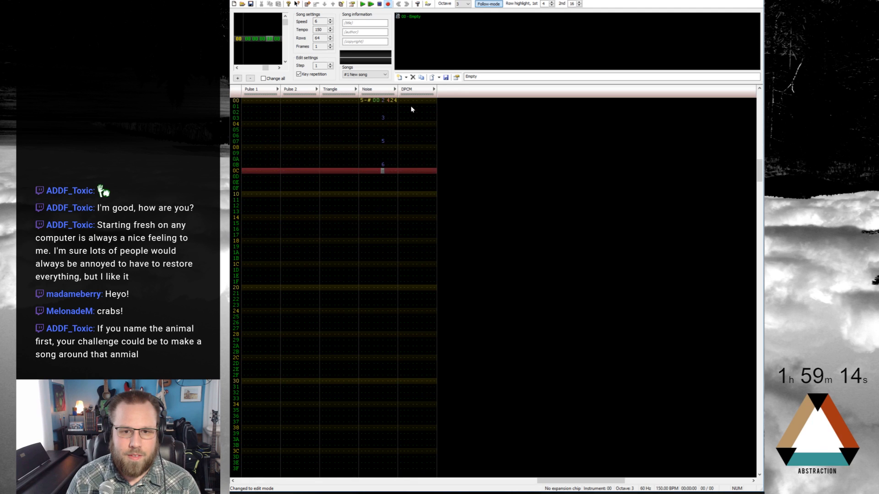
# Fade the Noise channel out with volumes 5, 4, 3, 2, 1 and 0 in rows 0F, 12, 15, 18, 1C and 22
pyautogui.press('Down')
pyautogui.press('Down')
pyautogui.press('Down')
pyautogui.write('5')
pyautogui.press('Down')
pyautogui.press('Down')
pyautogui.write('4')
pyautogui.press('Down')
pyautogui.press('Down')
pyautogui.press('3')
pyautogui.press('Down')
pyautogui.press('Down')
pyautogui.write('2')
pyautogui.press('Down')
pyautogui.press('Down')
pyautogui.press('Down')
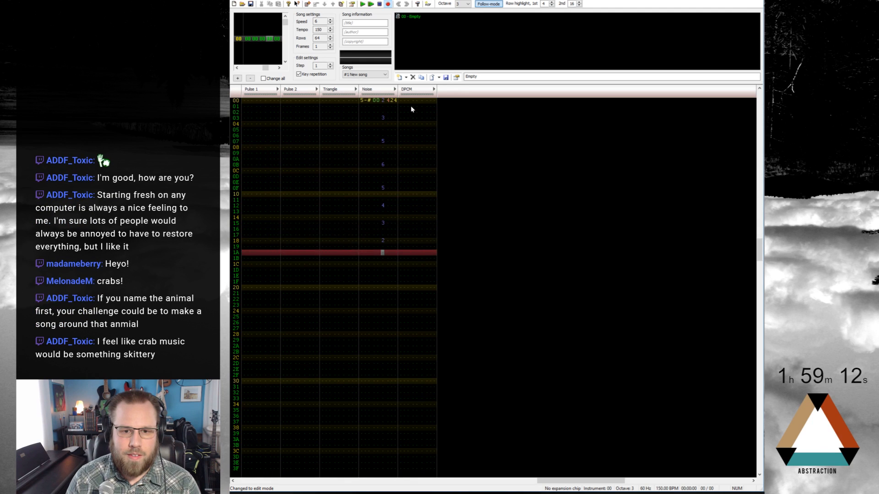
pyautogui.write('1')
pyautogui.press('Down')
pyautogui.press('Down')
pyautogui.press('Down')
pyautogui.press('Down')
pyautogui.press('Down')
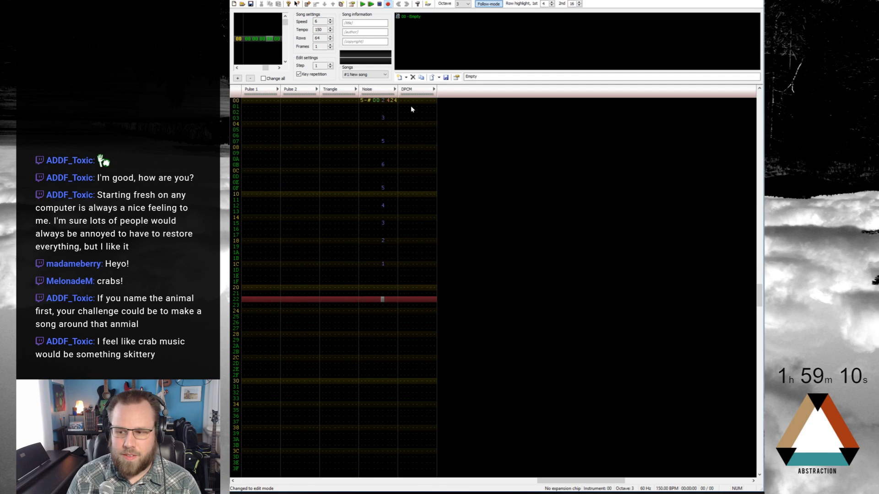
pyautogui.write('0')
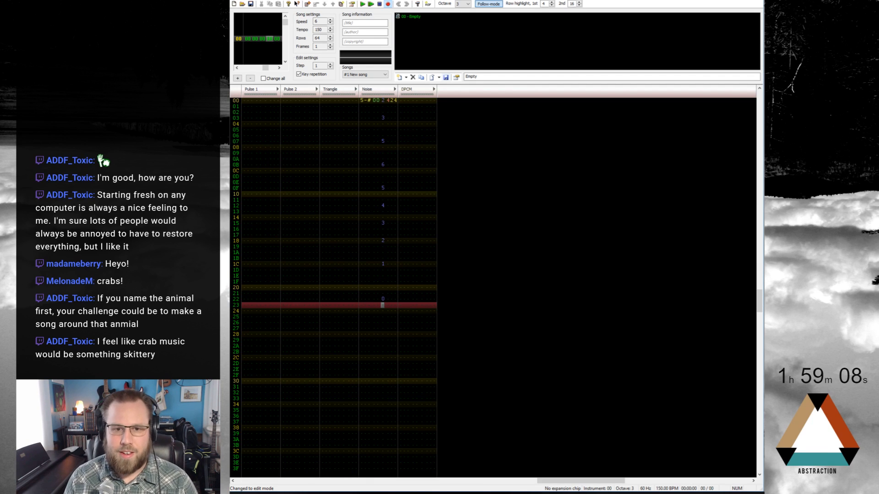
# Play the pattern from row 00 to hear the noise swell, and stop playback
pyautogui.click(365, 100)
pyautogui.press('Return')
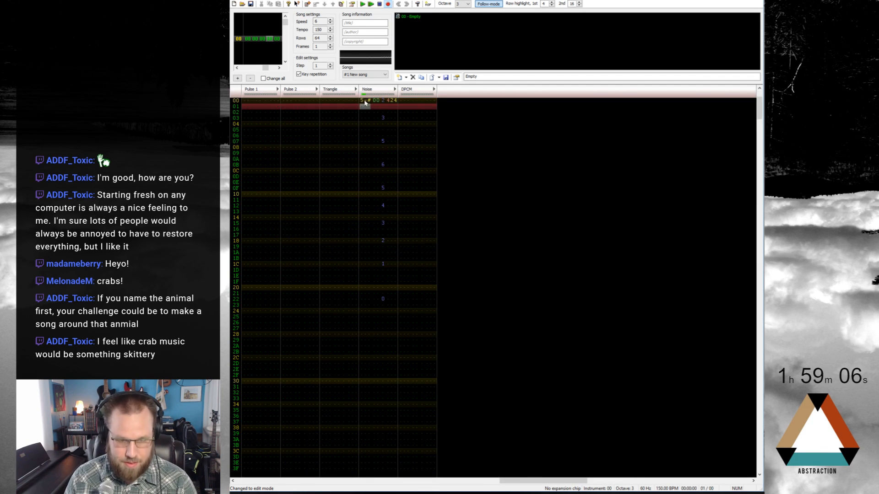
pyautogui.press('Return')
# Change the Noise effect in row 00 to 412, playing the pattern to compare the sound
pyautogui.click(398, 103)
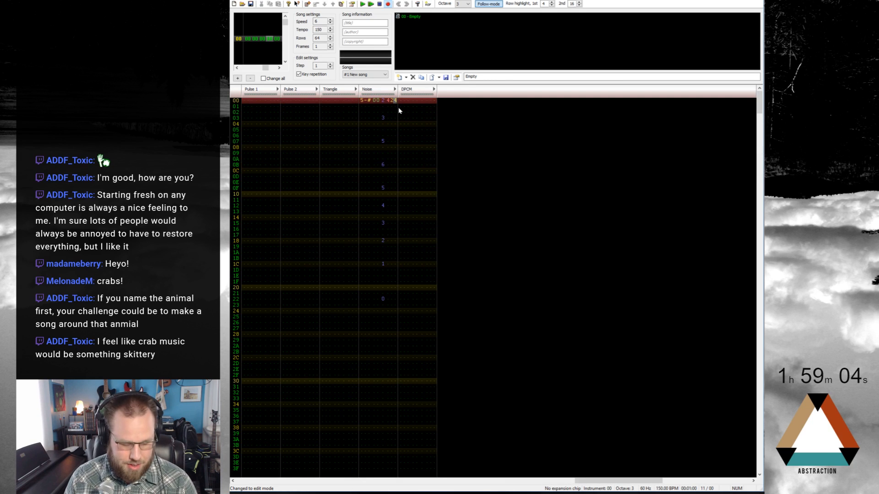
pyautogui.write('2')
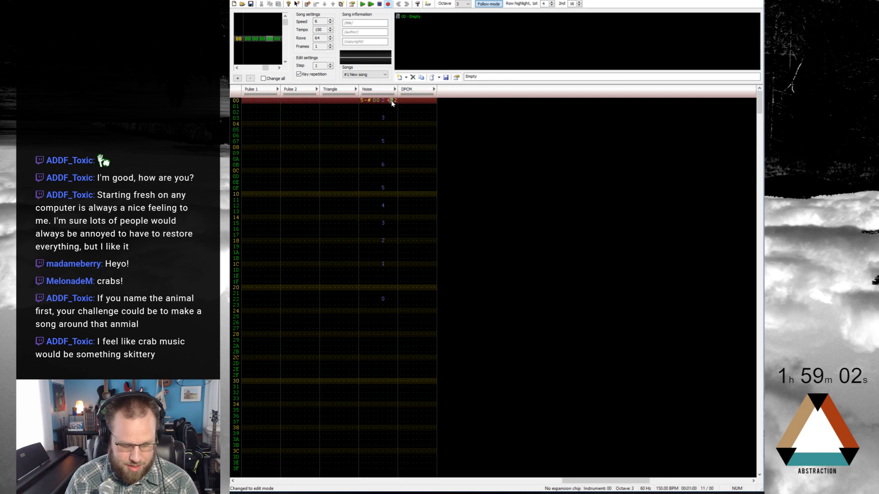
pyautogui.press('Return')
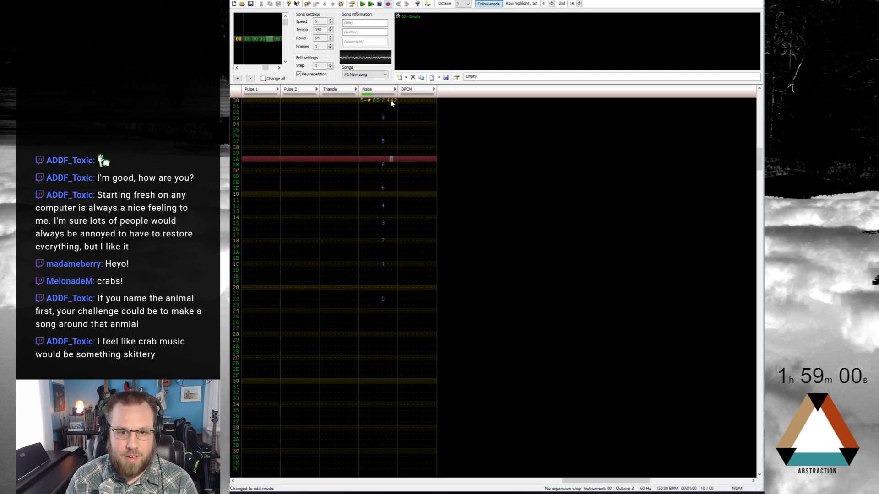
pyautogui.press('Return')
pyautogui.click(392, 101)
pyautogui.write('1')
pyautogui.press('Return')
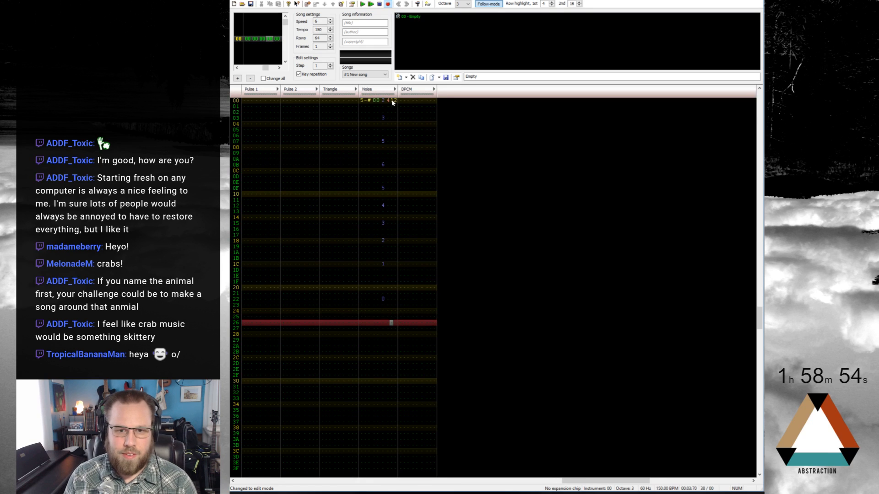
# Set the Noise effect in row 00 to 413
pyautogui.click(395, 101)
pyautogui.write('1')
pyautogui.click(395, 101)
pyautogui.write('3')
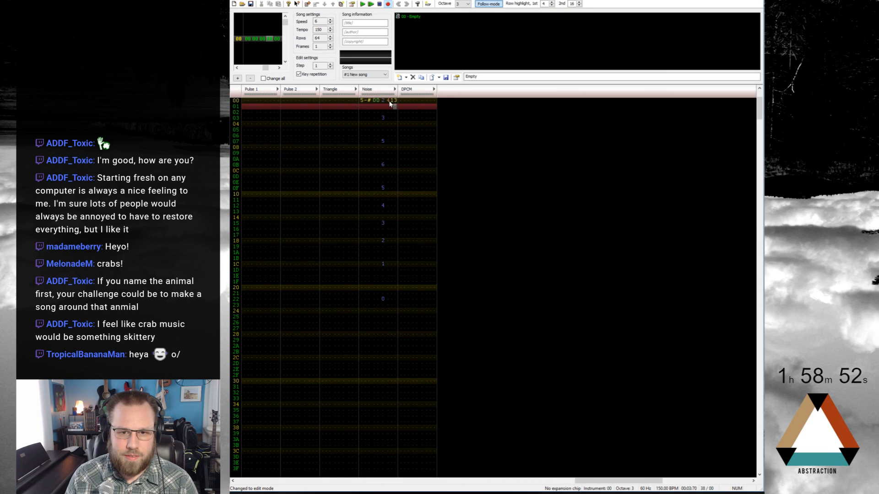
# Change the Noise note in row 00 to 7-# and play the pattern to hear it
pyautogui.click(392, 101)
pyautogui.click(365, 101)
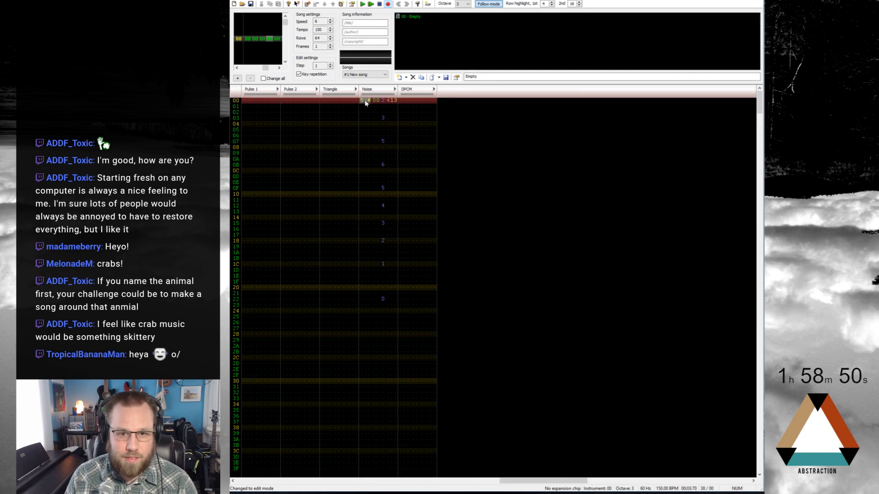
pyautogui.press('d')
pyautogui.click(366, 102)
pyautogui.press('Return')
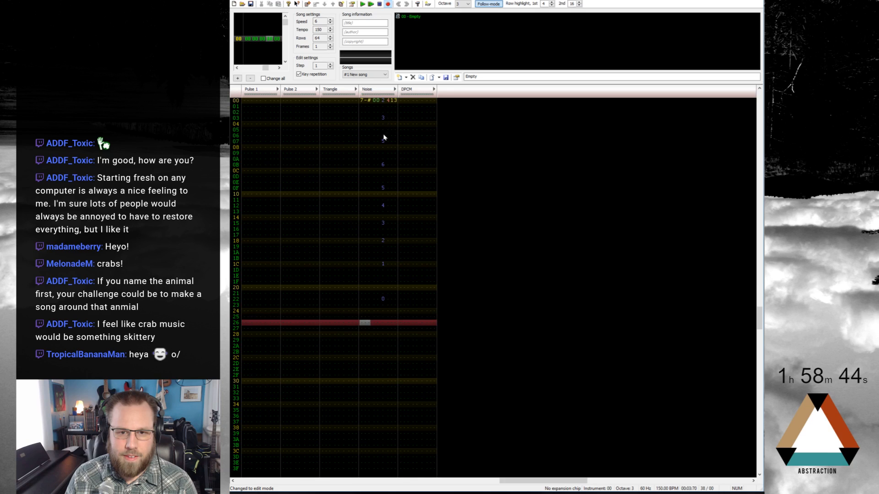
# Move the Noise volumes of rows 07 to 22 up so they start in row 03, and set row 00's volume to 3
pyautogui.moveTo(383, 140); pyautogui.dragTo(383, 304)
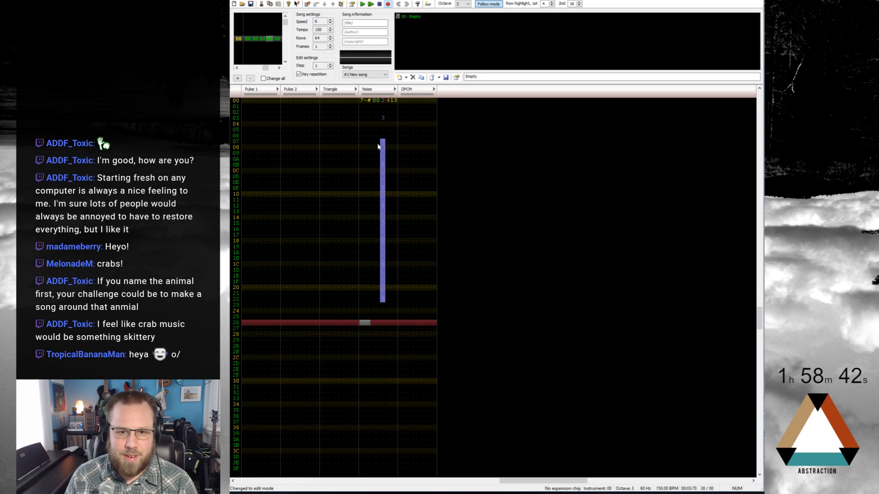
pyautogui.moveTo(383, 142); pyautogui.dragTo(384, 119)
pyautogui.click(386, 103)
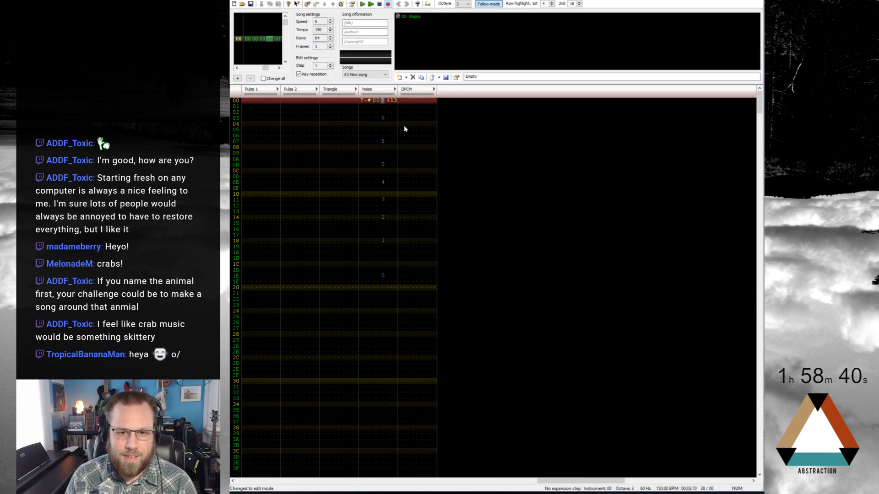
pyautogui.write('3')
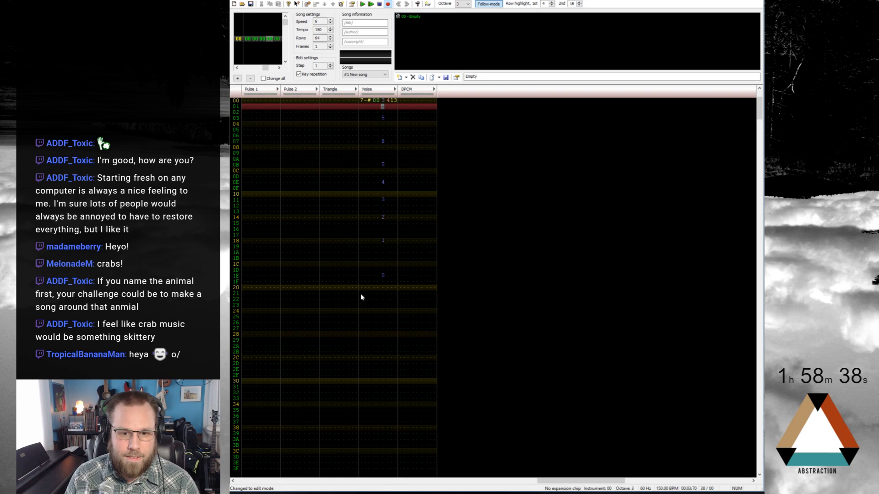
# Enter a second Noise note, 9-#, in row 28 with volume 5
pyautogui.click(363, 335)
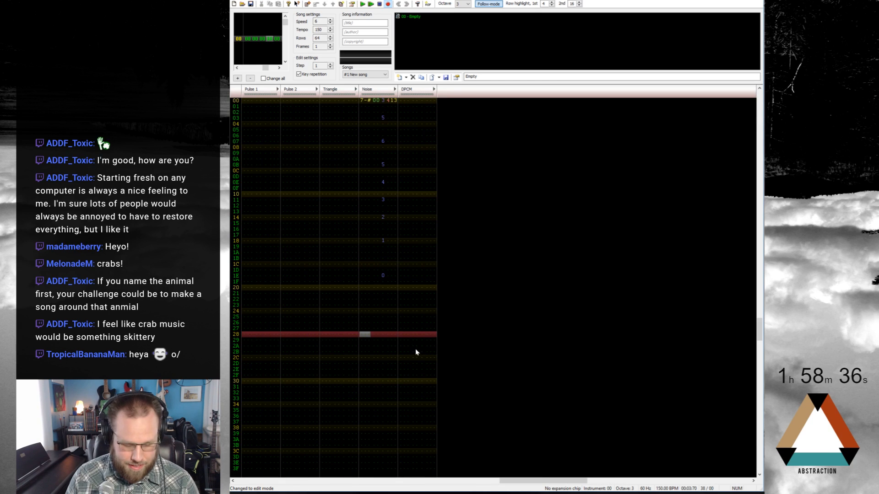
pyautogui.press('Up')
pyautogui.press('Down')
pyautogui.press('b')
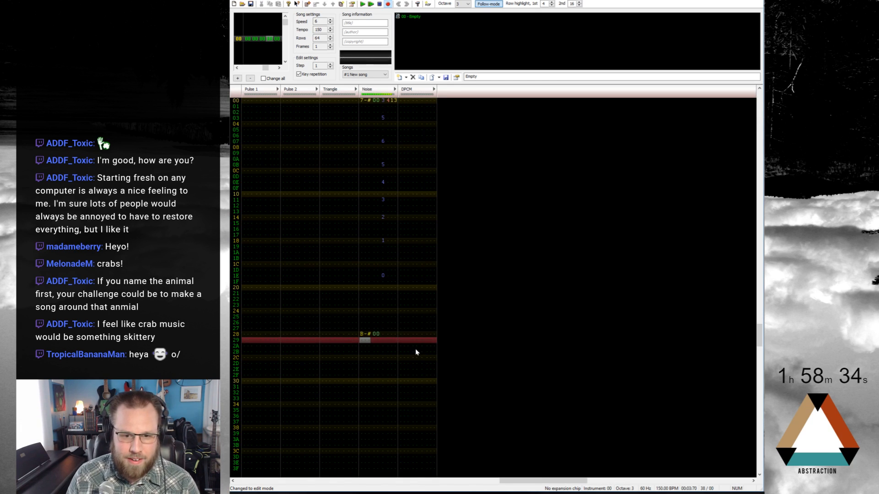
pyautogui.press('Up')
pyautogui.press('v')
pyautogui.press('Up')
pyautogui.press('Down')
pyautogui.press('Right')
pyautogui.press('Right')
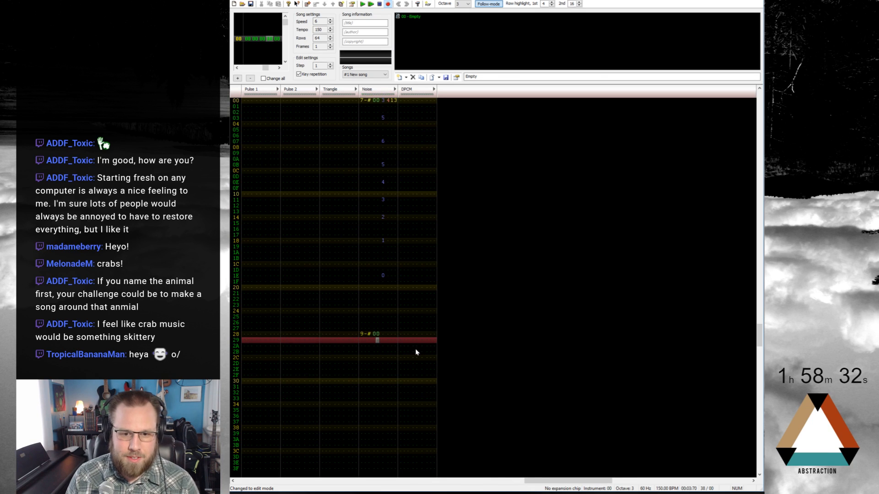
pyautogui.press('Right')
pyautogui.press('Up')
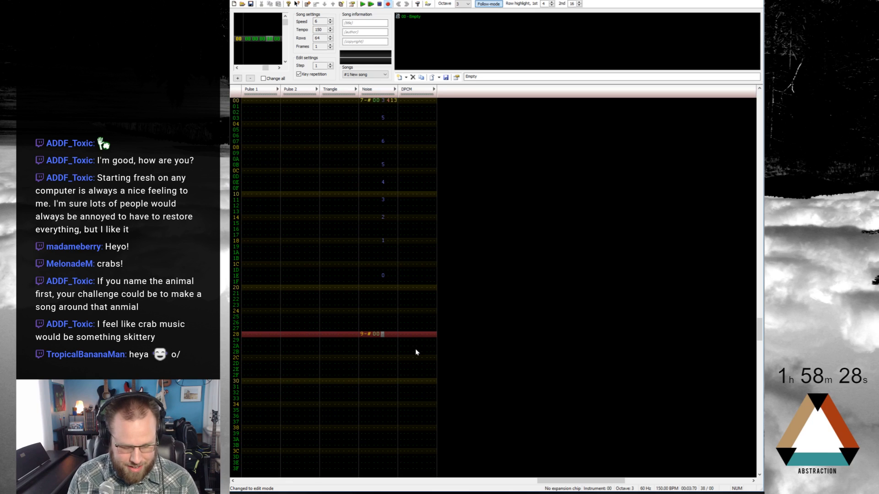
pyautogui.write('5')
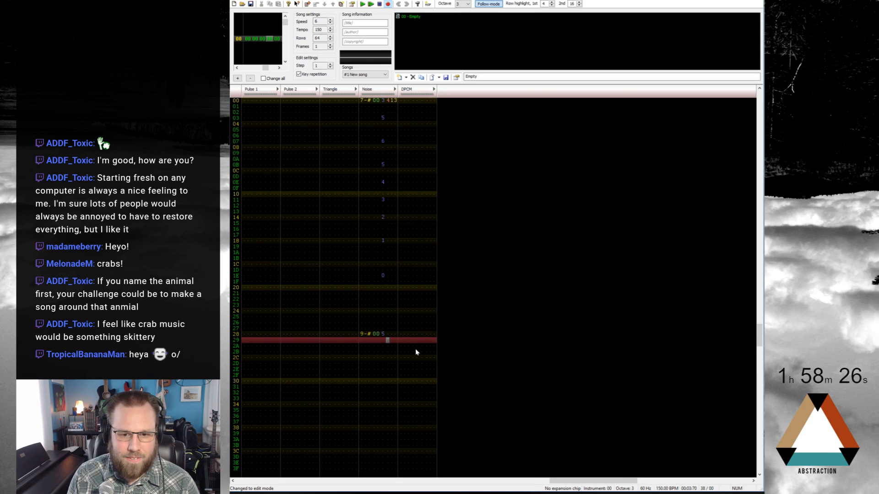
# Continue the second Noise note with volume 4 in row 30 and volume 2 in row 33
pyautogui.press('Down')
pyautogui.press('Down')
pyautogui.press('Down')
pyautogui.press('Down')
pyautogui.press('Down')
pyautogui.press('Down')
pyautogui.press('Down')
pyautogui.write('3')
pyautogui.press('Down')
pyautogui.press('Down')
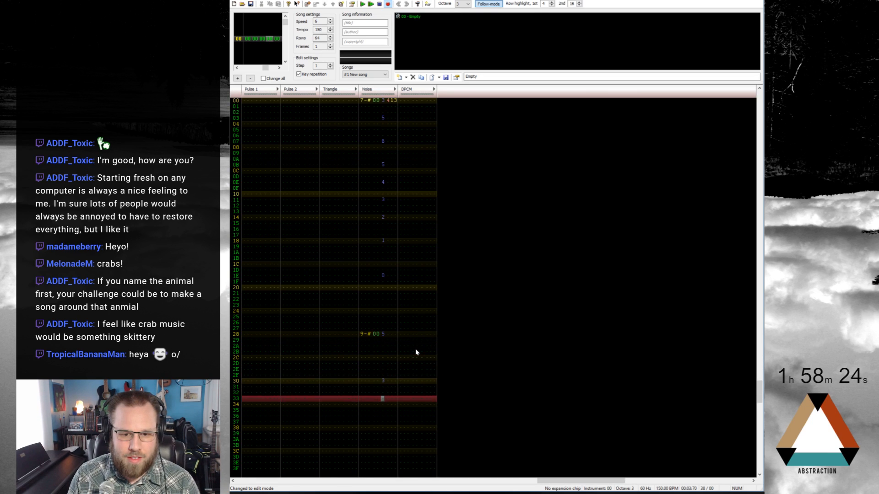
pyautogui.write('2')
pyautogui.press('Down')
pyautogui.press('Down')
pyautogui.press('Up')
pyautogui.press('Up')
pyautogui.press('Up')
pyautogui.press('Up')
pyautogui.press('Up')
pyautogui.press('Up')
pyautogui.write('4')
# Enter Noise volumes 3, 2 and 1 in rows 35, 39 and 3D
pyautogui.press('Down')
pyautogui.press('Down')
pyautogui.press('Down')
pyautogui.press('Down')
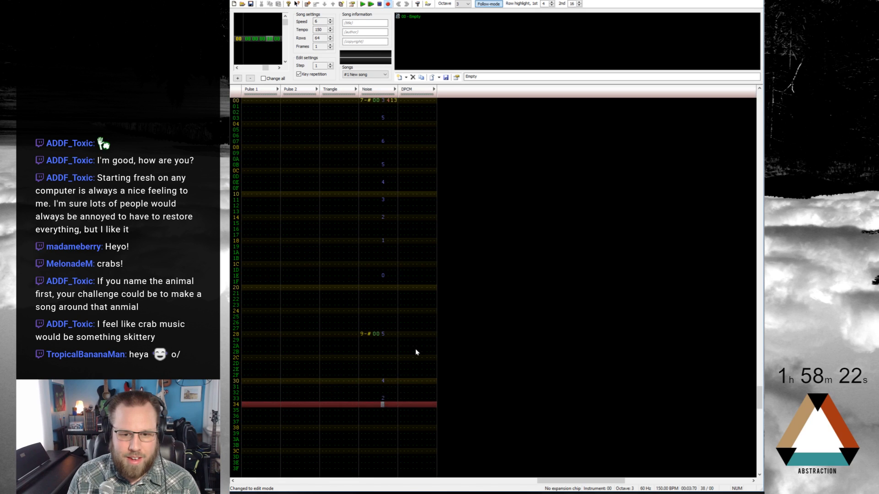
pyautogui.write('3')
pyautogui.press('Down')
pyautogui.press('Down')
pyautogui.press('Down')
pyautogui.write('2')
pyautogui.press('Down')
pyautogui.press('Down')
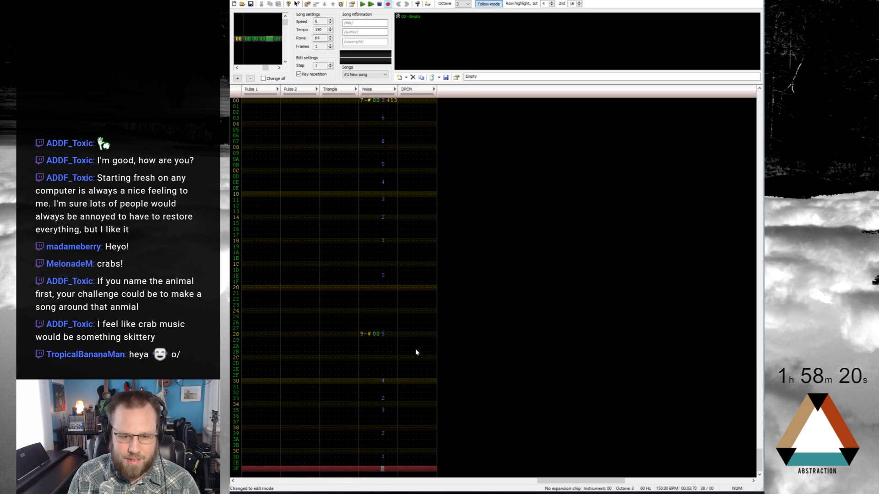
# Clear the Noise volume in row 35 and set the volume in row 33 to 3
pyautogui.press('Up')
pyautogui.press('Up')
pyautogui.press('Up')
pyautogui.press('Up')
pyautogui.press('Up')
pyautogui.press('Up')
pyautogui.press('Up')
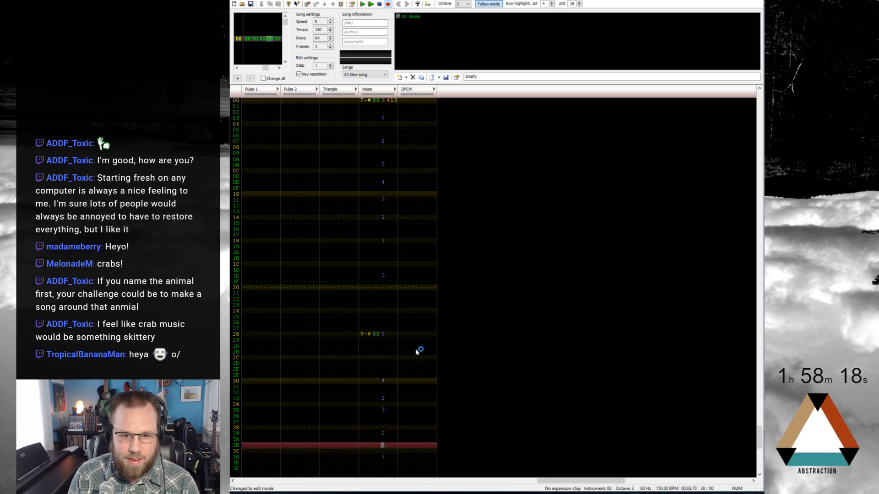
pyautogui.press('Up')
pyautogui.press('Up')
pyautogui.press('Up')
pyautogui.press('Down')
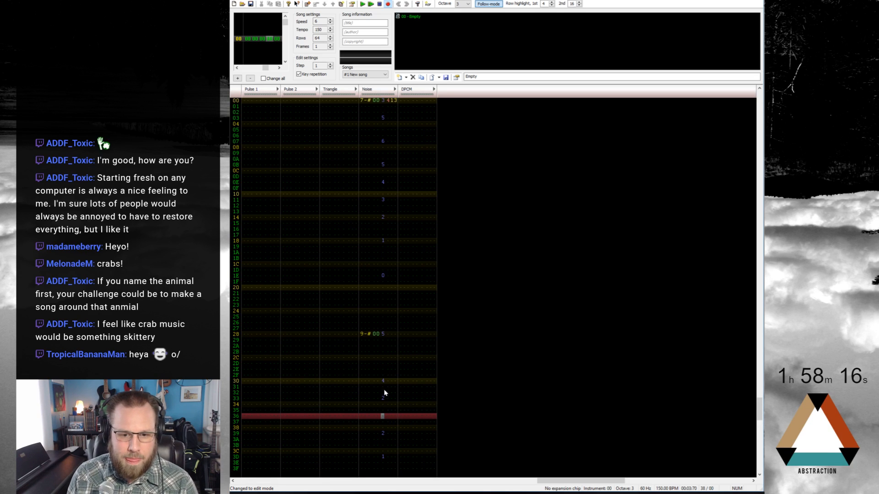
pyautogui.press('Up')
pyautogui.press('Up')
pyautogui.press('Up')
pyautogui.press('Down')
# Move the Noise volumes below the second note up four rows, and shift the whole second note up to start in row 26
pyautogui.moveTo(384, 375)
pyautogui.mouseDown()
pyautogui.moveTo(383, 457)
pyautogui.moveTo(384, 360)
pyautogui.mouseUp()
pyautogui.click(369, 363)
pyautogui.moveTo(365, 329); pyautogui.dragTo(384, 443)
pyautogui.moveTo(373, 337); pyautogui.dragTo(373, 325)
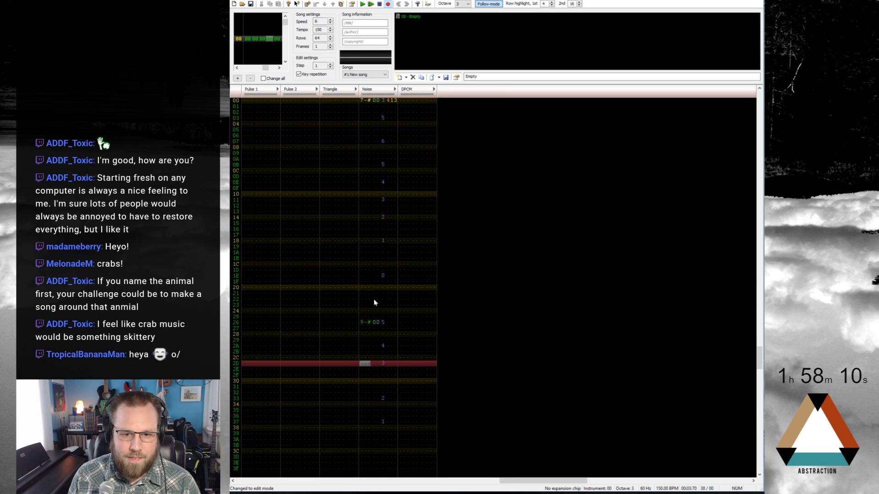
# End the second Noise note's fade with volume 0 in row 3A
pyautogui.click(373, 300)
pyautogui.click(383, 450)
pyautogui.click(382, 441)
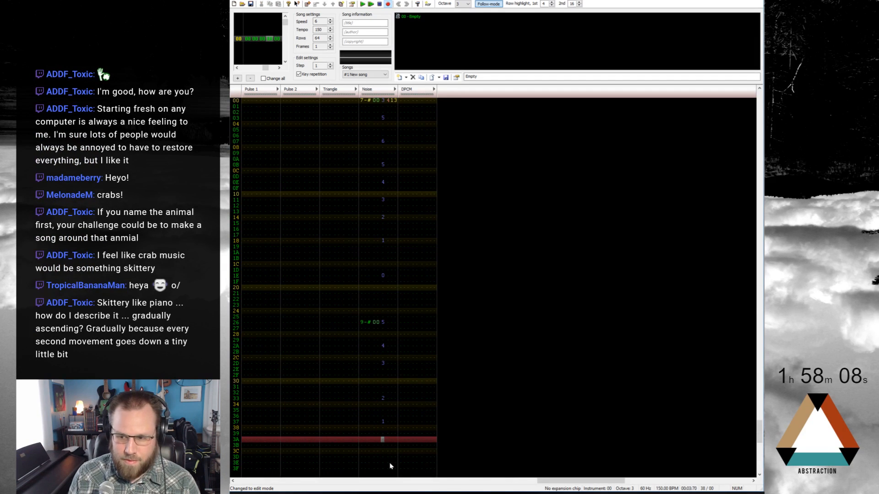
pyautogui.press('0')
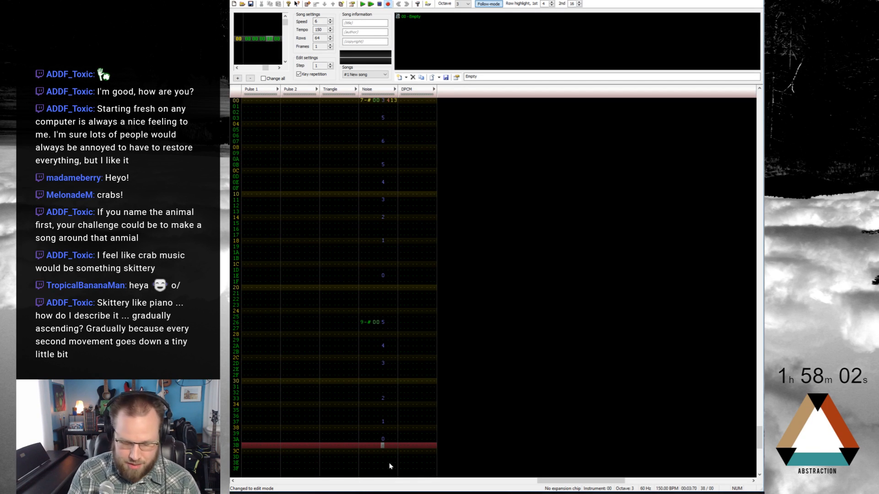
# Add effect 400 to the Noise note in row 26 and play the pattern from the start
pyautogui.press('Home')
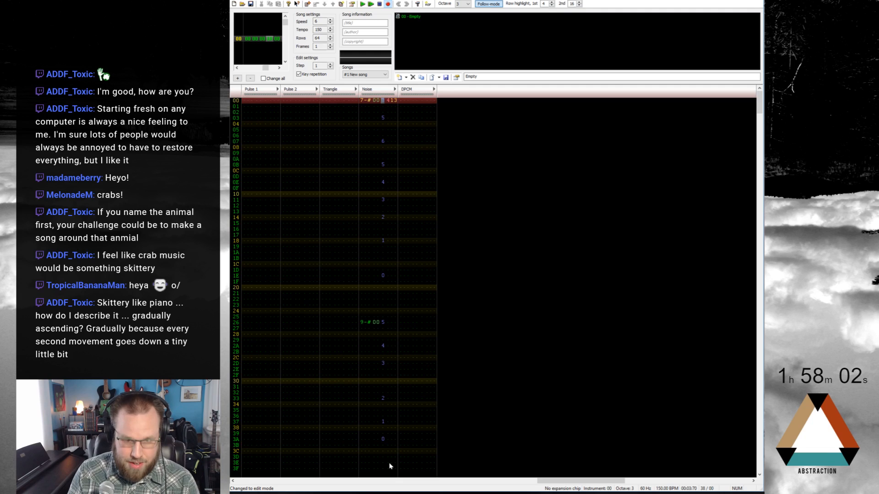
pyautogui.click(388, 323)
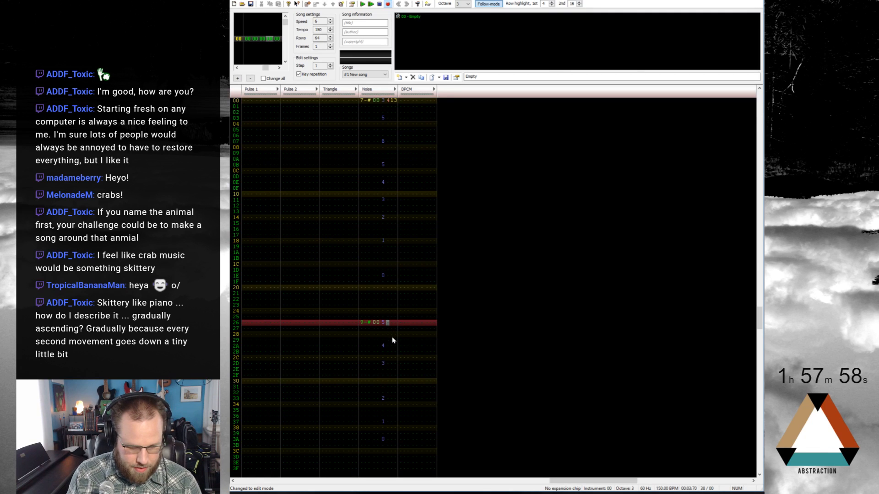
pyautogui.write('400')
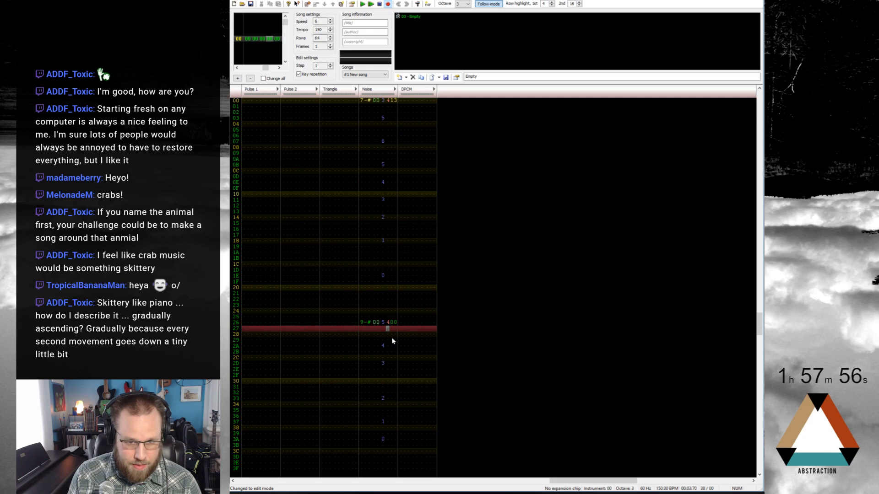
pyautogui.press('Return')
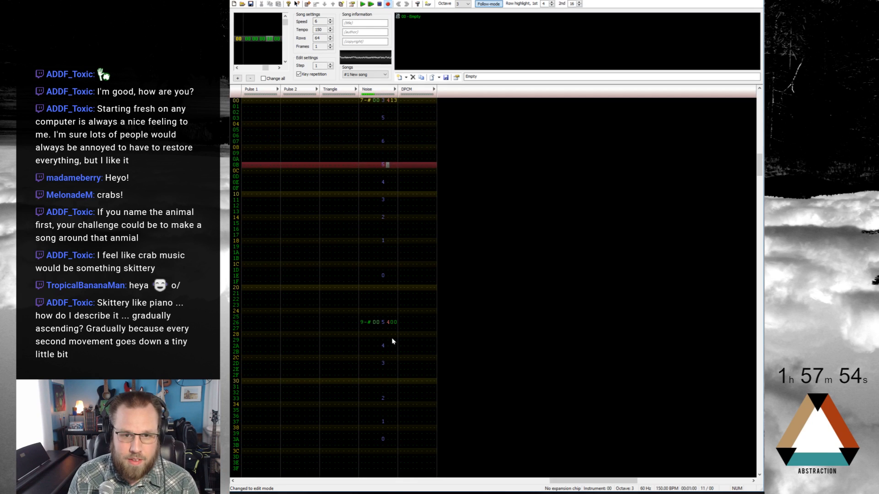
# Set Noise volumes 4, 5 and 4 in rows 26, 29 and 2B, clearing the volume in row 2A
pyautogui.click(363, 322)
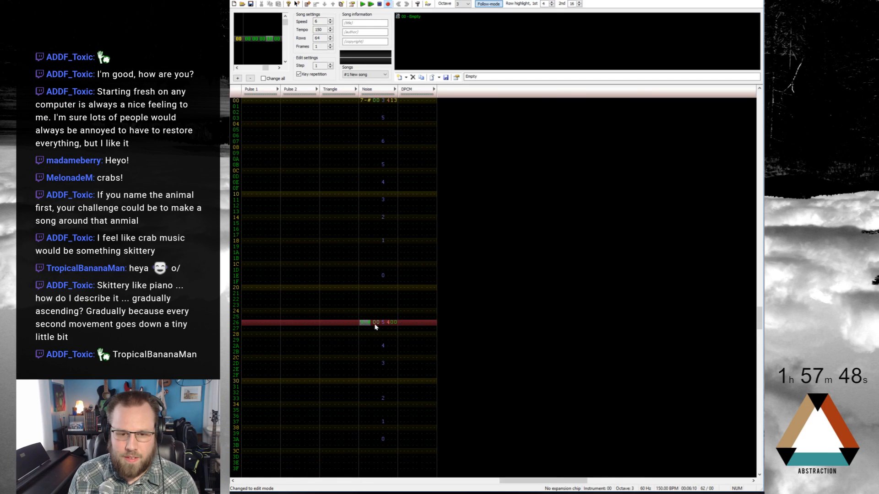
pyautogui.click(383, 323)
pyautogui.press('4')
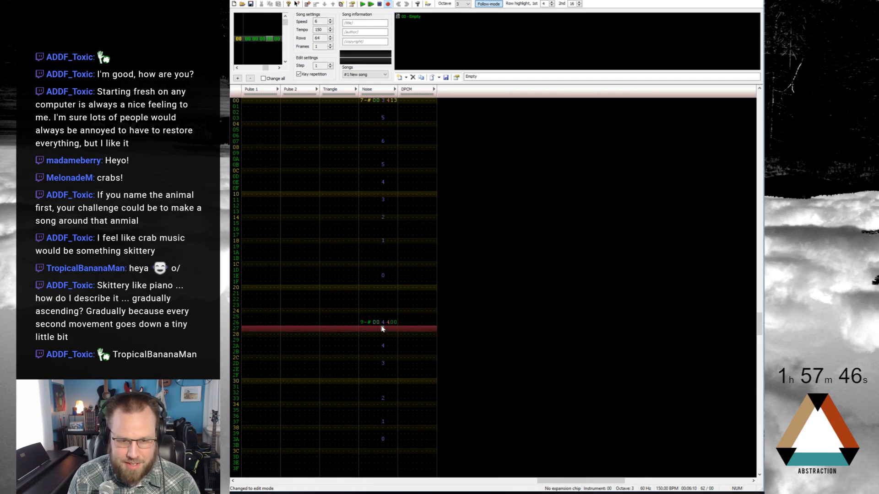
pyautogui.press('Down')
pyautogui.press('Down')
pyautogui.press('5')
pyautogui.press('Delete')
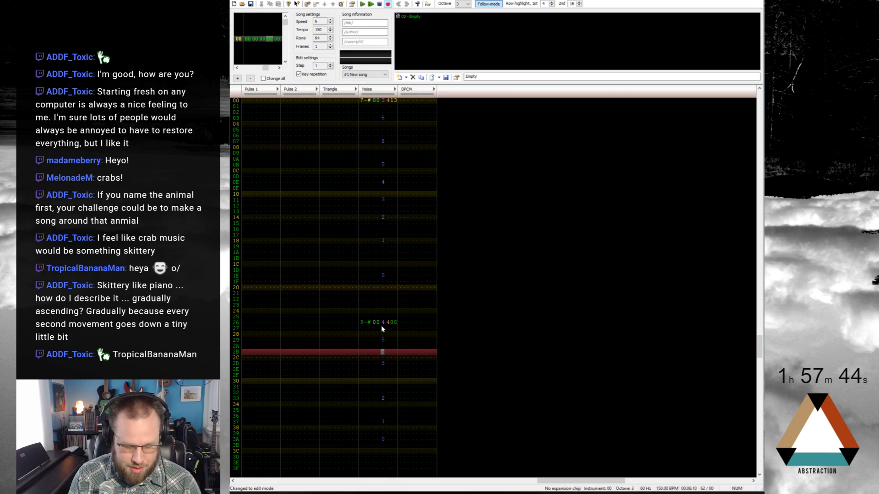
pyautogui.press('4')
# Clear the Noise volume in row 2D and enter volumes 3 and 2 in rows 2E and 31
pyautogui.press('Down')
pyautogui.press('Delete')
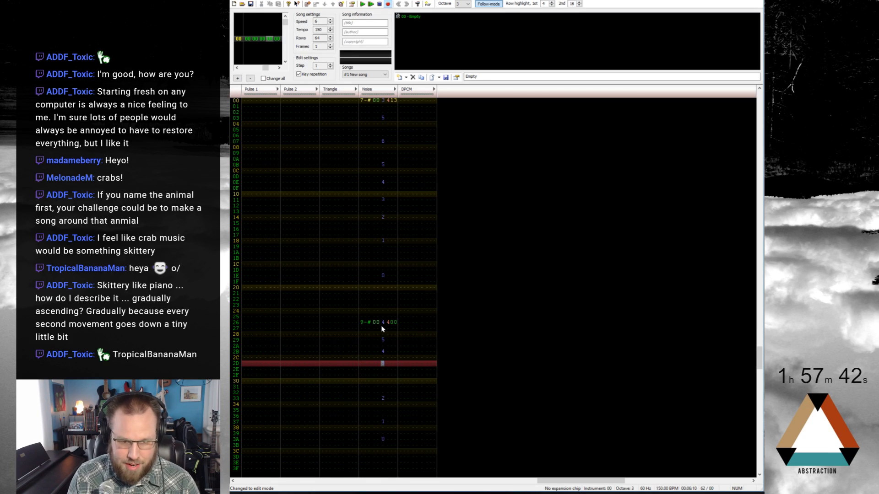
pyautogui.press('Delete')
pyautogui.press('3')
pyautogui.press('Down')
pyautogui.press('Down')
pyautogui.press('Up')
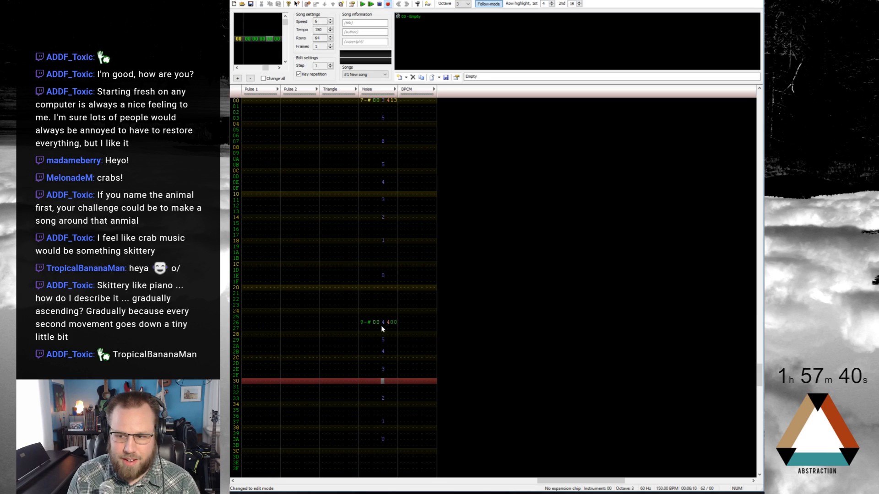
pyautogui.press('Down')
pyautogui.press('2')
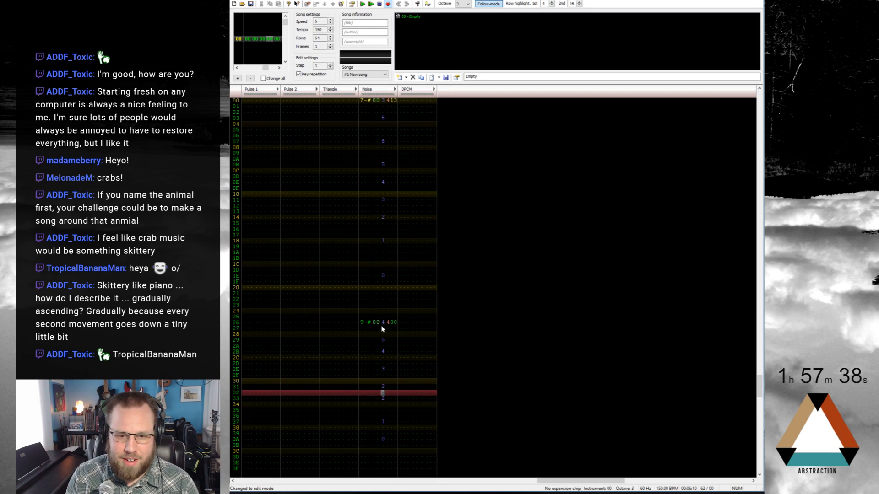
# Enter Noise volumes 1 and 0 in rows 35 and 39, clearing the old volumes in rows 33, 37 and 3A
pyautogui.press('Down')
pyautogui.press('1')
pyautogui.press('Down')
pyautogui.press('1')
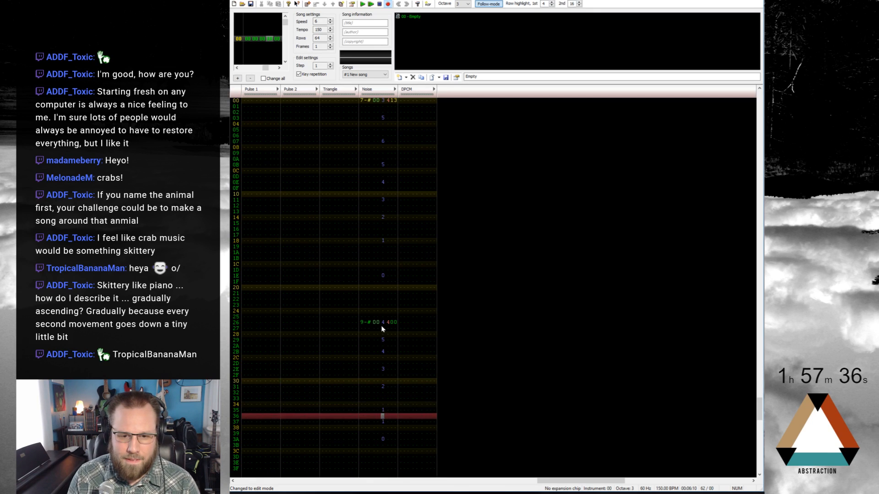
pyautogui.press('Down')
pyautogui.press('Down')
pyautogui.press('Down')
pyautogui.press('Up')
pyautogui.press('Up')
pyautogui.press('Delete')
pyautogui.press('Down')
pyautogui.press('0')
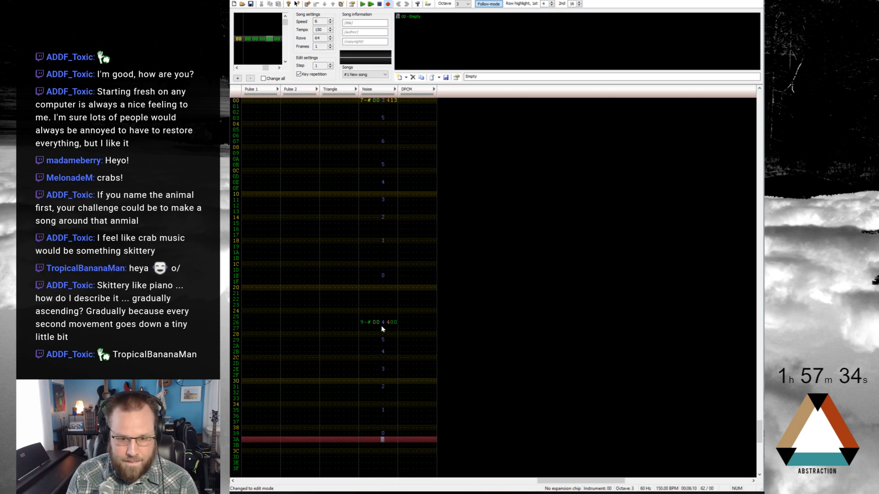
pyautogui.press('Delete')
# Set the first Noise note's volumes to 4, 5 and 6 in rows 00, 02 and 03
pyautogui.click(382, 102)
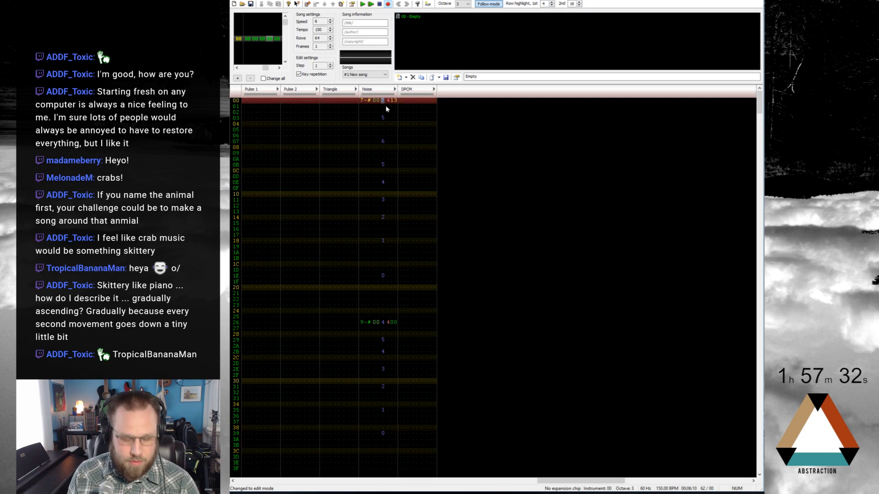
pyautogui.press('4')
pyautogui.press('Down')
pyautogui.press('5')
pyautogui.press('Delete')
pyautogui.press('Down')
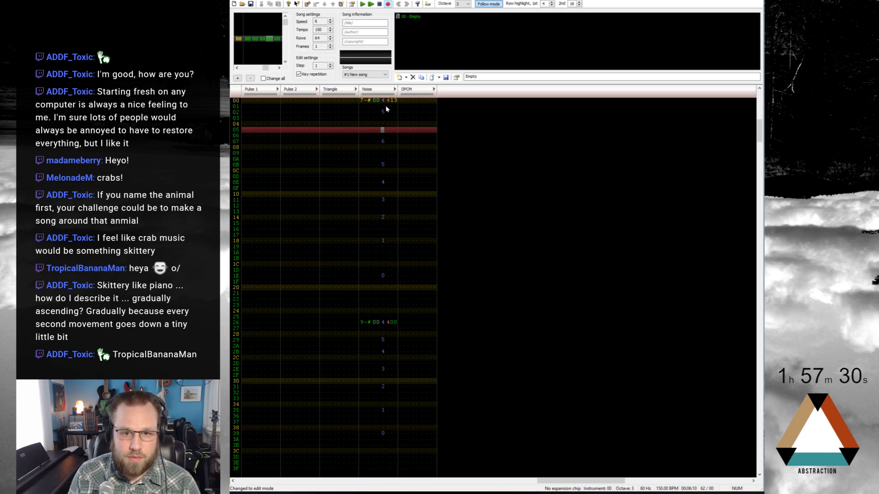
pyautogui.press('Up')
pyautogui.press('Up')
pyautogui.press('6')
pyautogui.press('Down')
pyautogui.press('Down')
pyautogui.press('Down')
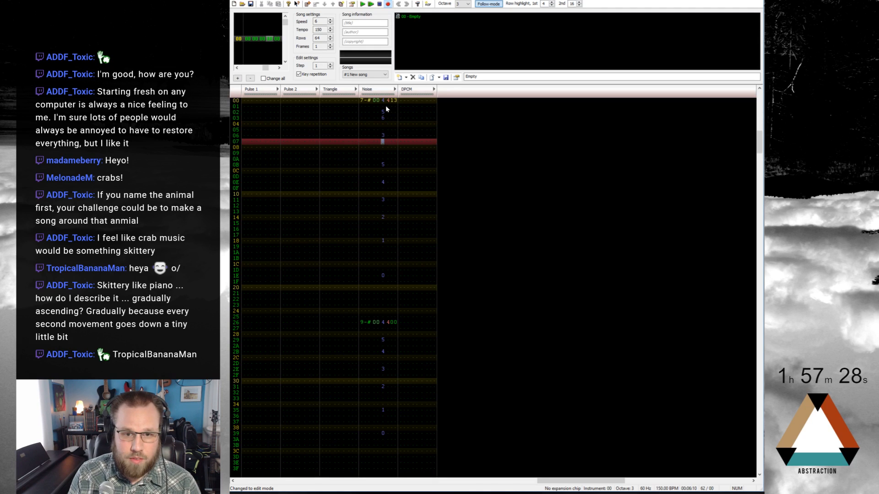
pyautogui.press('Delete')
pyautogui.press('Up')
pyautogui.press('Up')
pyautogui.press('Up')
pyautogui.press('4')
pyautogui.press('Down')
pyautogui.press('Up')
pyautogui.press('Up')
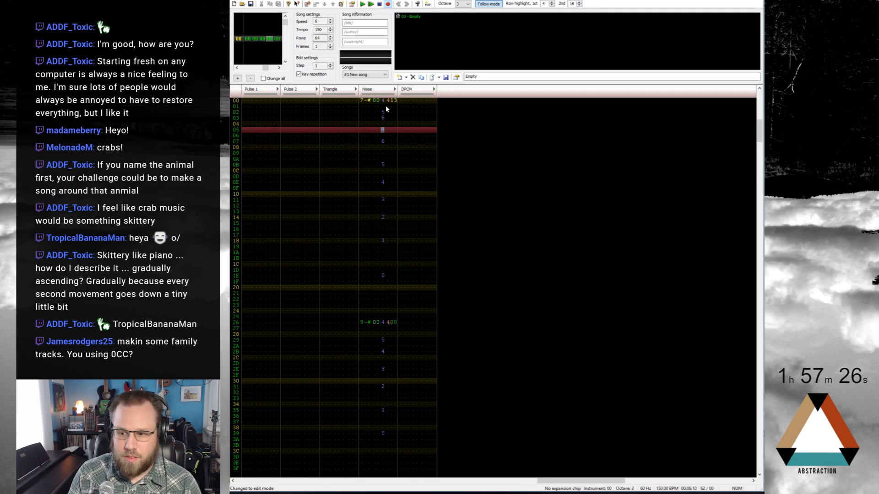
# Clear the first Noise note's old volumes from row 07 down through row 18
pyautogui.press('Delete')
pyautogui.press('Delete')
pyautogui.press('Delete')
pyautogui.press('Delete')
pyautogui.press('Delete')
pyautogui.press('Delete')
pyautogui.press('Delete')
pyautogui.press('Delete')
pyautogui.press('Delete')
pyautogui.press('Delete')
pyautogui.press('Delete')
pyautogui.press('Delete')
pyautogui.press('Delete')
pyautogui.press('Delete')
pyautogui.press('Delete')
pyautogui.press('Delete')
pyautogui.press('Delete')
pyautogui.press('Delete')
pyautogui.press('Delete')
pyautogui.press('Delete')
pyautogui.press('Delete')
pyautogui.press('Delete')
pyautogui.press('Delete')
pyautogui.press('Delete')
pyautogui.press('Delete')
pyautogui.press('Delete')
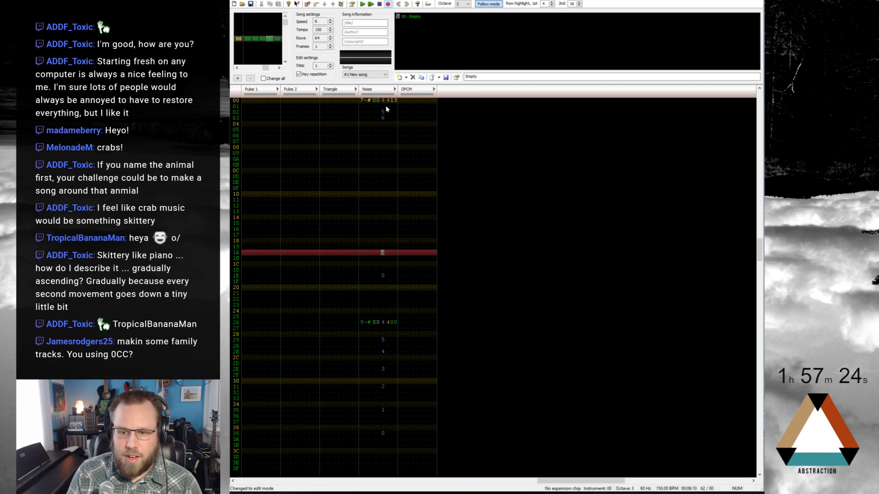
# Clear the Noise volume in row 1E and enter volumes 5, 4, 3 and 2 in rows 06, 09, 0C and 0F
pyautogui.press('Up')
pyautogui.press('Up')
pyautogui.press('Up')
pyautogui.press('Up')
pyautogui.press('Up')
pyautogui.press('Up')
pyautogui.press('Up')
pyautogui.press('Up')
pyautogui.press('Up')
pyautogui.press('Up')
pyautogui.press('Up')
pyautogui.press('Up')
pyautogui.press('Up')
pyautogui.press('Up')
pyautogui.press('Up')
pyautogui.press('Up')
pyautogui.press('Up')
pyautogui.press('Up')
pyautogui.press('Up')
pyautogui.press('Up')
pyautogui.press('Up')
pyautogui.press('Up')
pyautogui.press('Up')
pyautogui.press('Up')
pyautogui.press('Up')
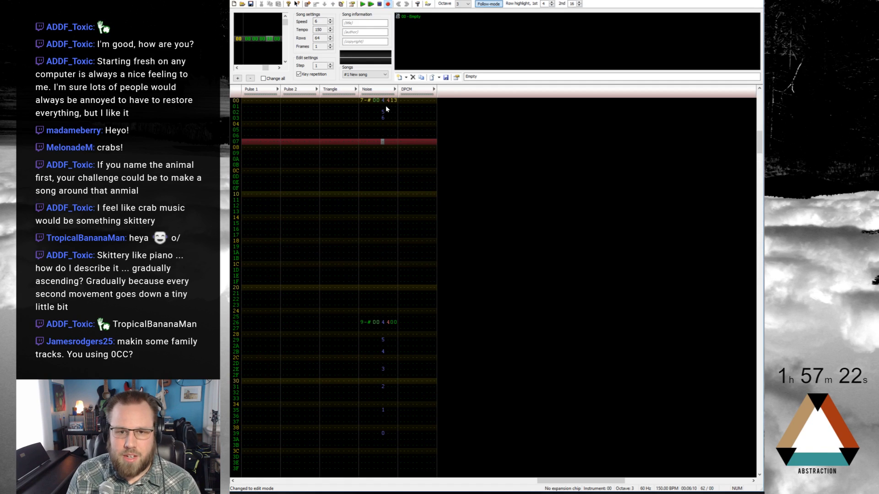
pyautogui.write('5')
pyautogui.press('Down')
pyautogui.press('Down')
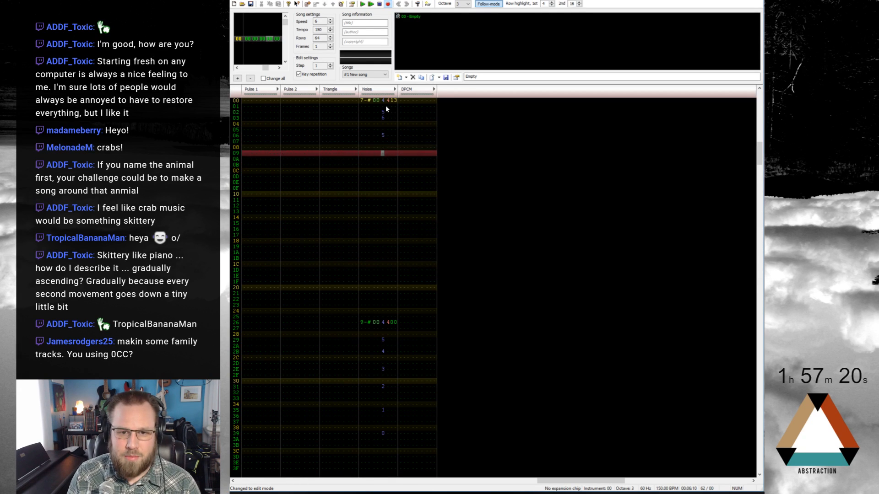
pyautogui.write('4')
pyautogui.press('Down')
pyautogui.press('Down')
pyautogui.write('3')
pyautogui.press('Down')
pyautogui.press('Down')
pyautogui.write('2')
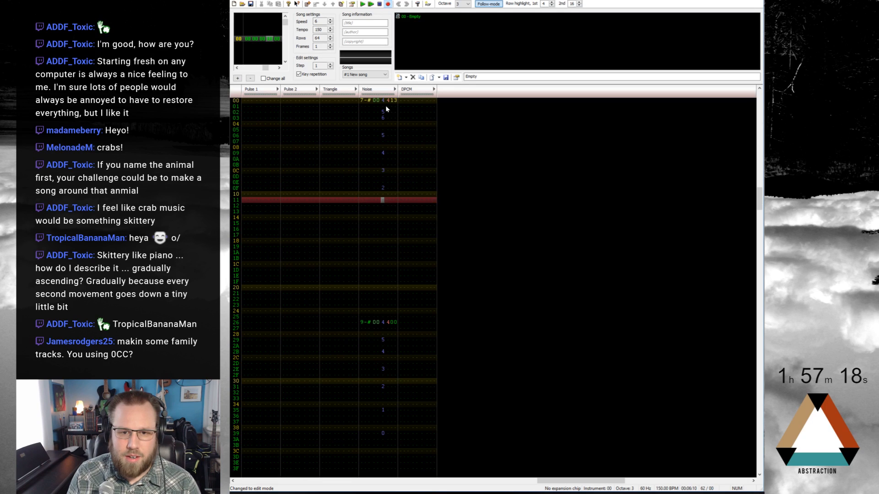
# Enter Noise volumes 1 and 0 in rows 12 and 15, and play the pattern from its start
pyautogui.press('Down')
pyautogui.press('Down')
pyautogui.write('1')
pyautogui.press('Down')
pyautogui.press('Down')
pyautogui.write('0')
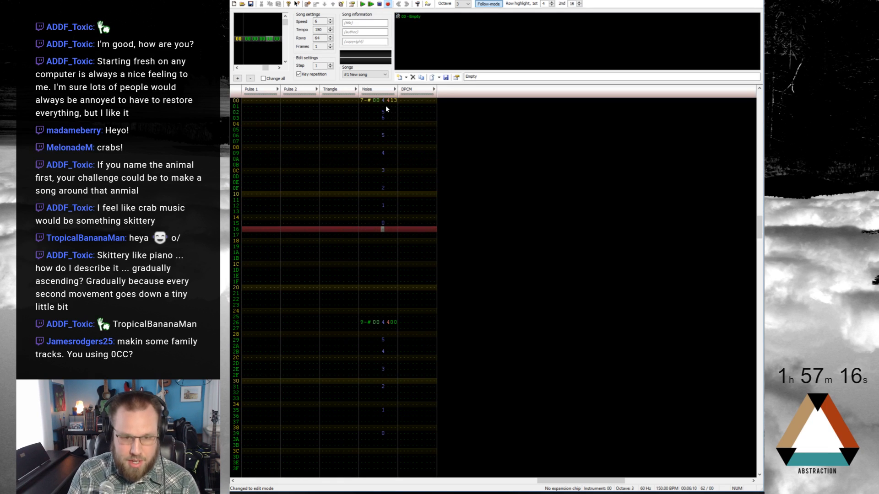
pyautogui.press('Home')
pyautogui.press('Return')
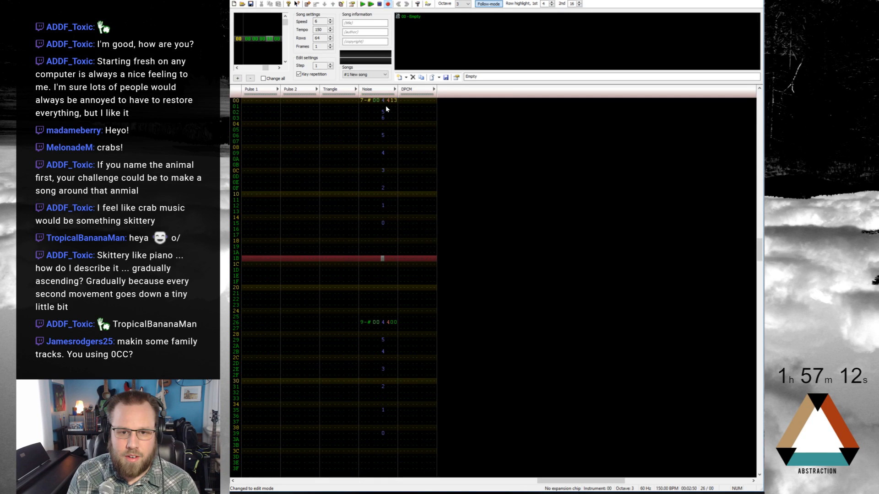
# Clear the Noise volume in row 15 and enter volume 0 in row 1A instead
pyautogui.click(383, 223)
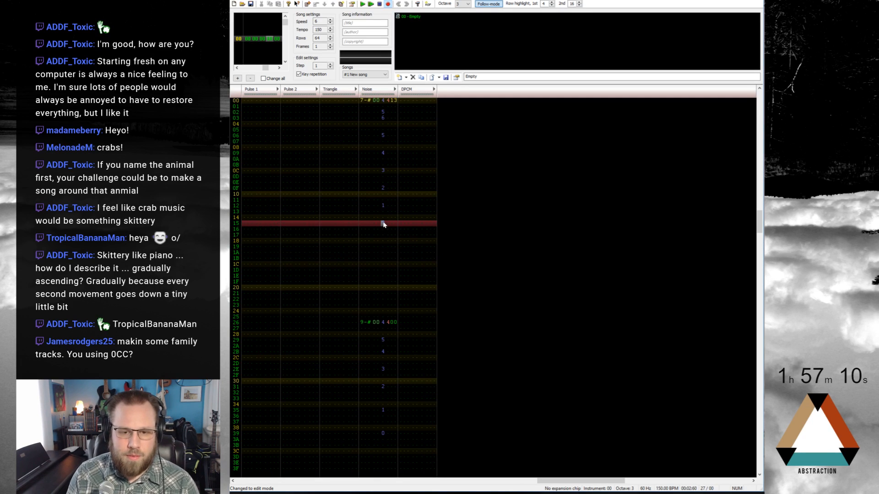
pyautogui.press('Delete')
pyautogui.press('Down')
pyautogui.press('Down')
pyautogui.press('Down')
pyautogui.press('Down')
pyautogui.press('0')
pyautogui.press('Home')
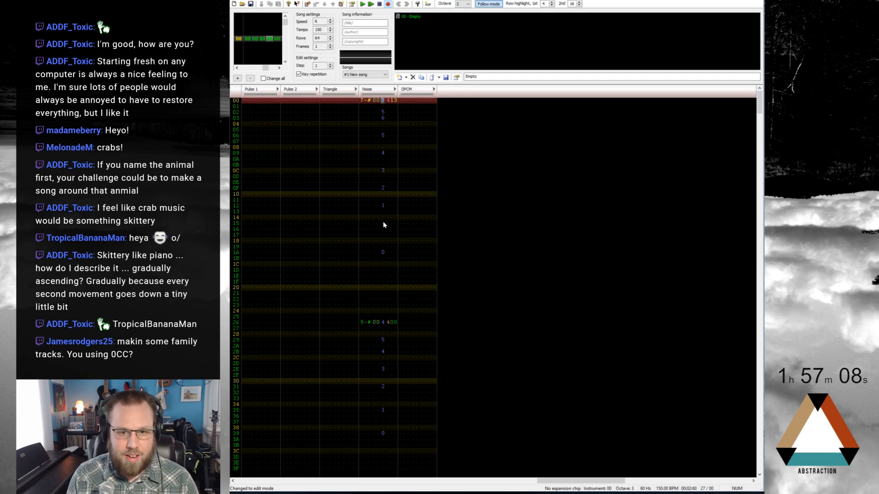
# Save the module as "2018-01-24 Crab Walk" in Dropbox's FamiTracker project folder for the Two Hour Track Challenge
pyautogui.hotkey('ctrl', 's')
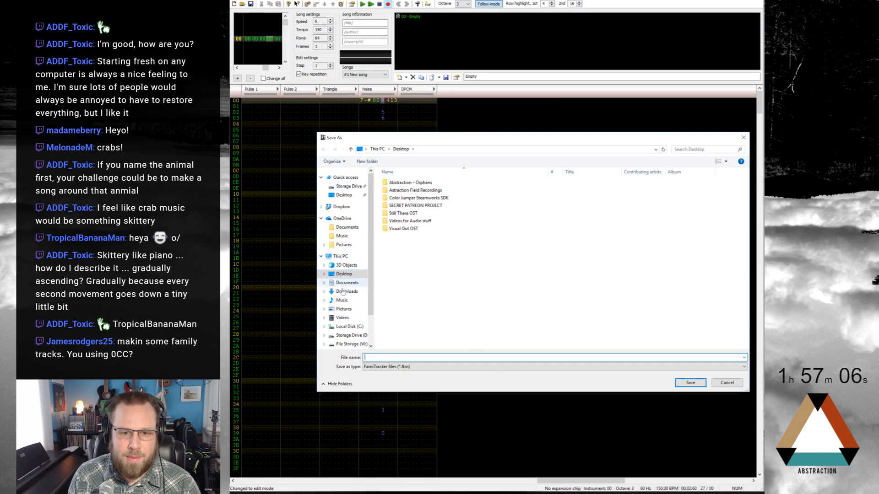
pyautogui.click(344, 208)
pyautogui.doubleClick(407, 231)
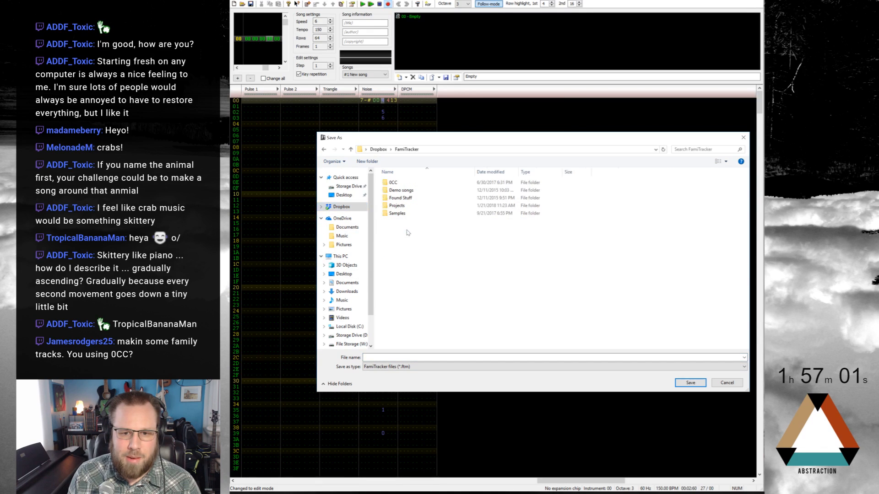
pyautogui.doubleClick(407, 205)
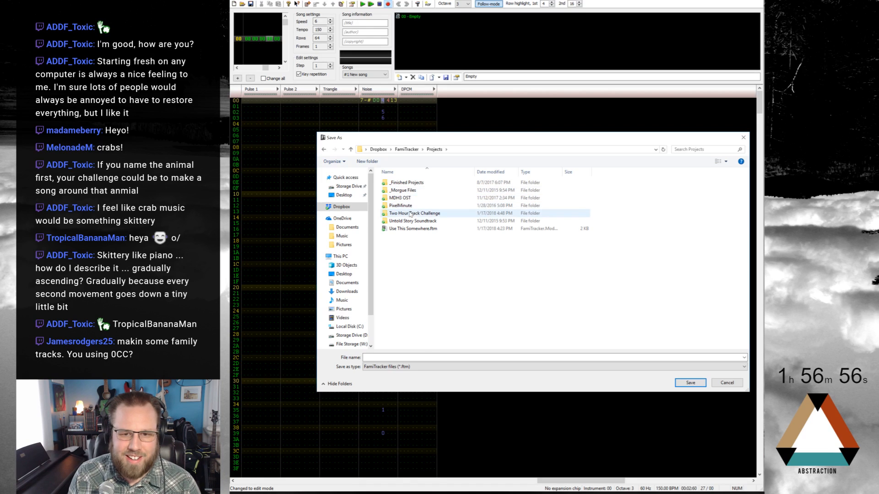
pyautogui.doubleClick(410, 214)
pyautogui.write('2')
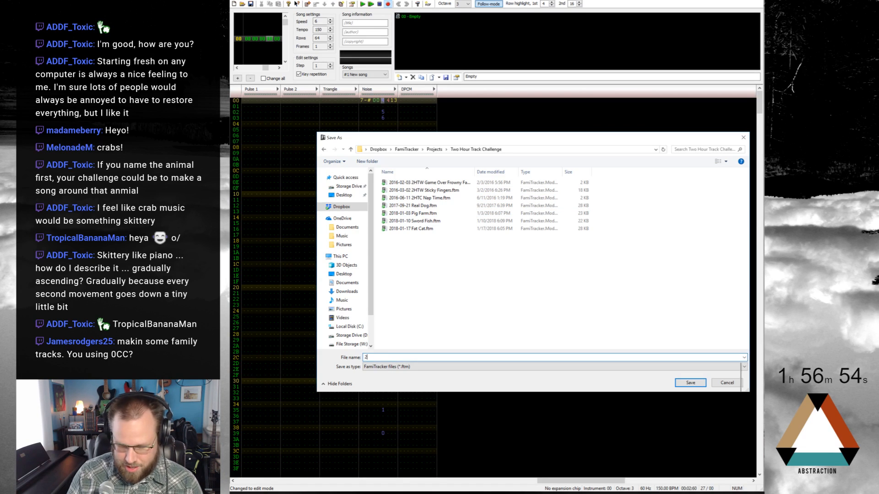
pyautogui.write('018-01-24 Crab Walk')
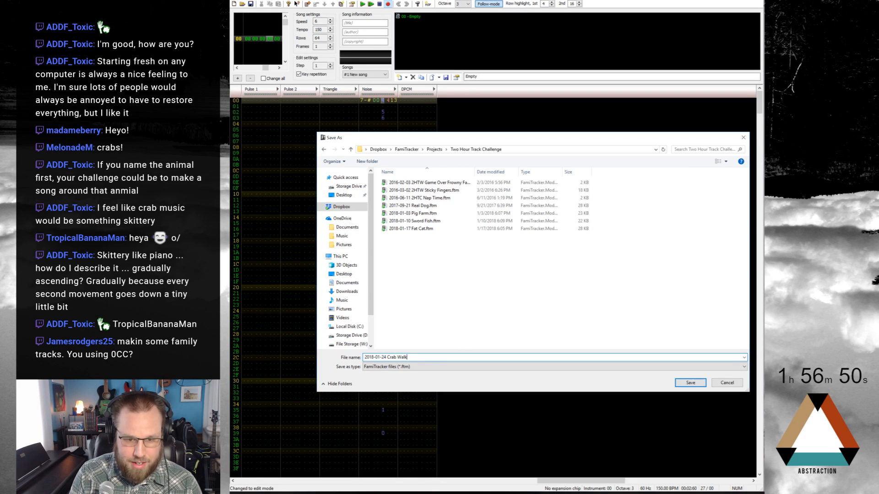
pyautogui.press('Return')
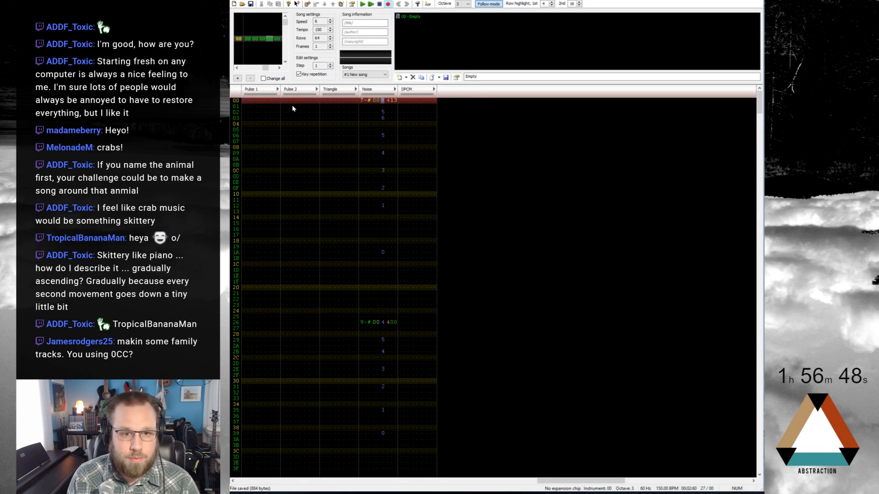
# Add a new instrument for the Pulse 1 channel and name it Pluck
pyautogui.click(247, 102)
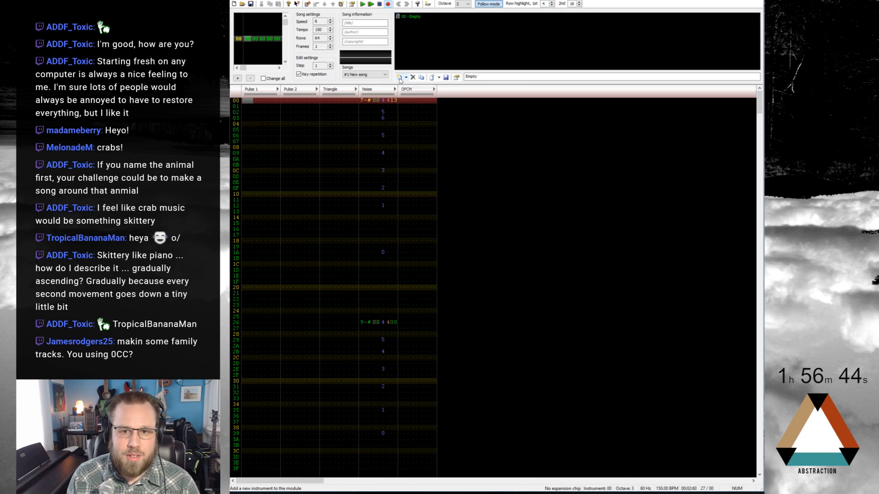
pyautogui.click(399, 78)
pyautogui.moveTo(501, 77); pyautogui.dragTo(439, 77)
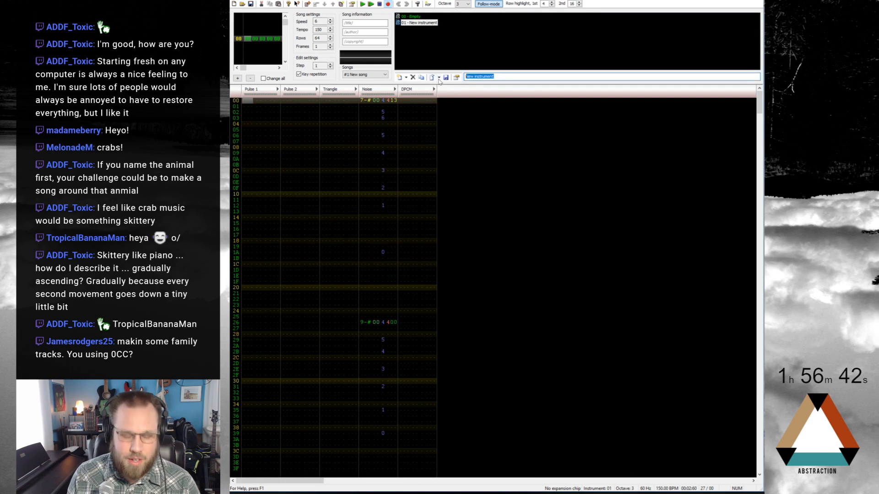
pyautogui.write('Pluck')
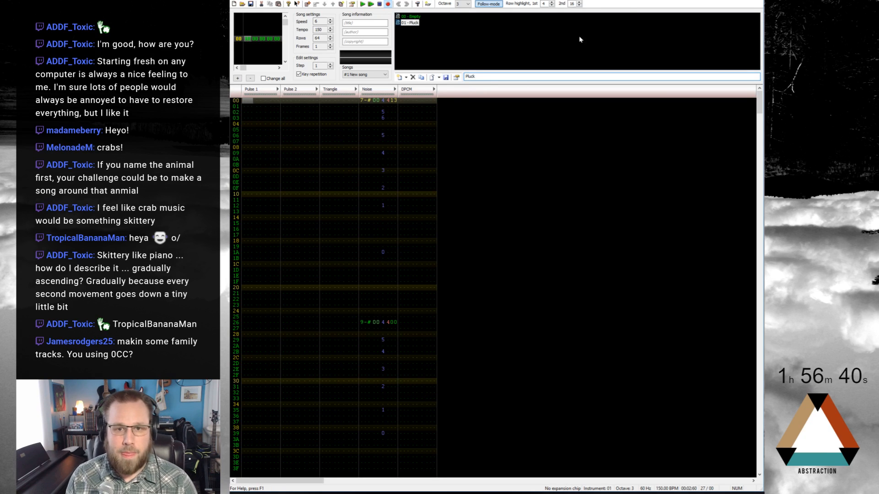
# Enable the Volume sequence of the Pluck instrument and set its size to 8
pyautogui.doubleClick(411, 23)
pyautogui.click(324, 204)
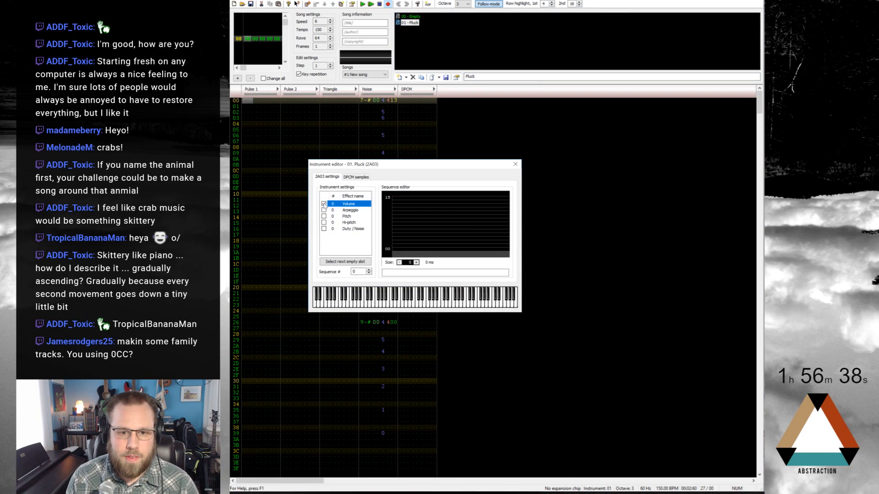
pyautogui.click(416, 262)
pyautogui.click(416, 262)
pyautogui.click(416, 262)
pyautogui.click(416, 262)
pyautogui.click(416, 263)
pyautogui.click(416, 262)
pyautogui.click(416, 262)
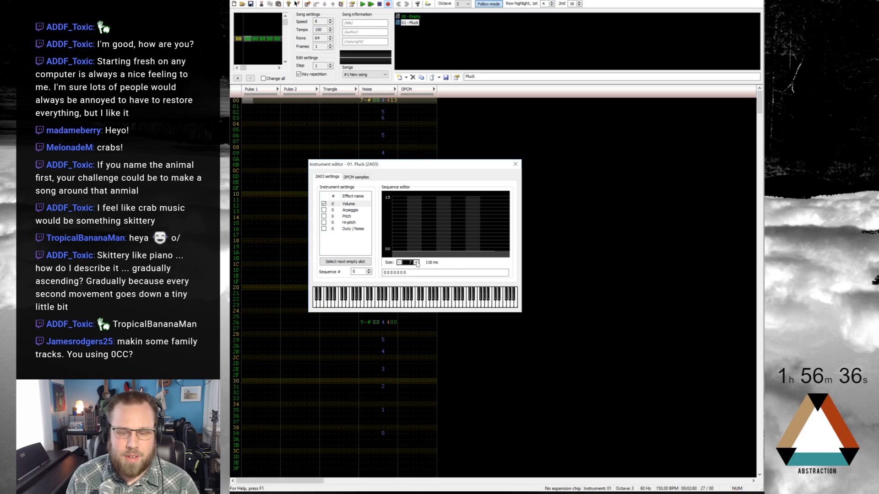
pyautogui.click(416, 262)
pyautogui.click(400, 197)
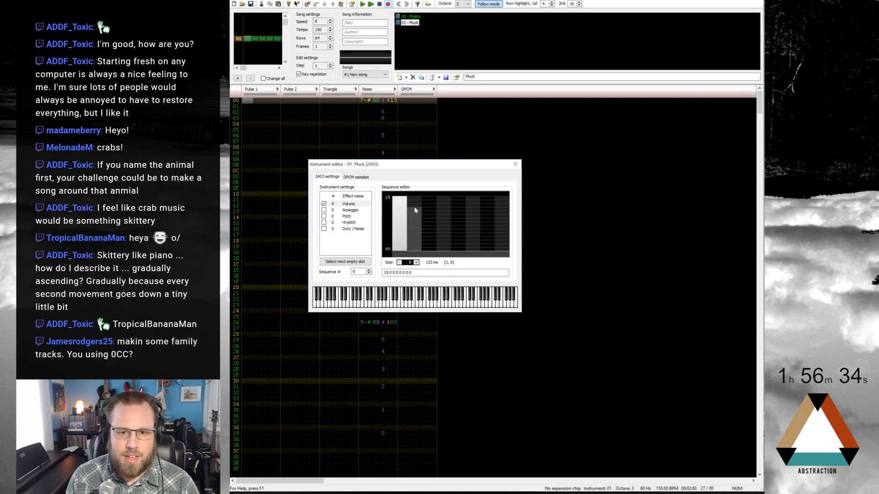
pyautogui.click(414, 205)
pyautogui.moveTo(444, 234); pyautogui.dragTo(497, 249)
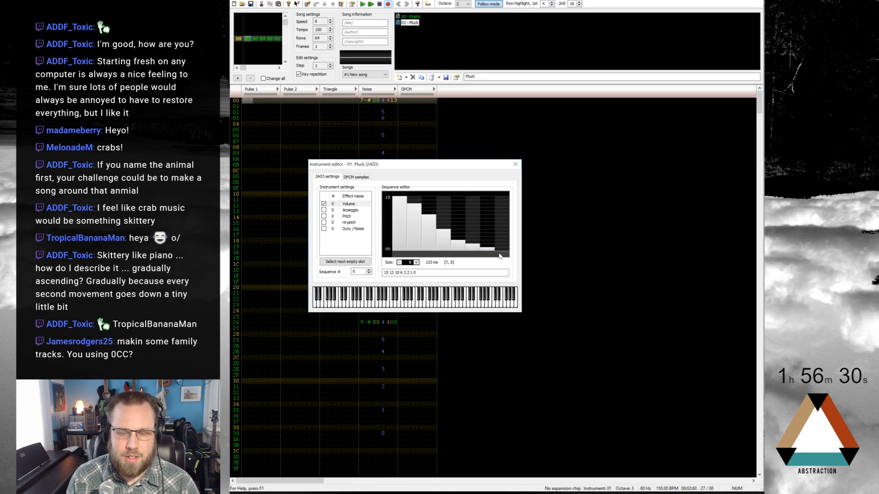
# Enable Pluck's Arpeggio sequence with size 2 and values -12 and 0, and close the instrument editor
pyautogui.click(323, 210)
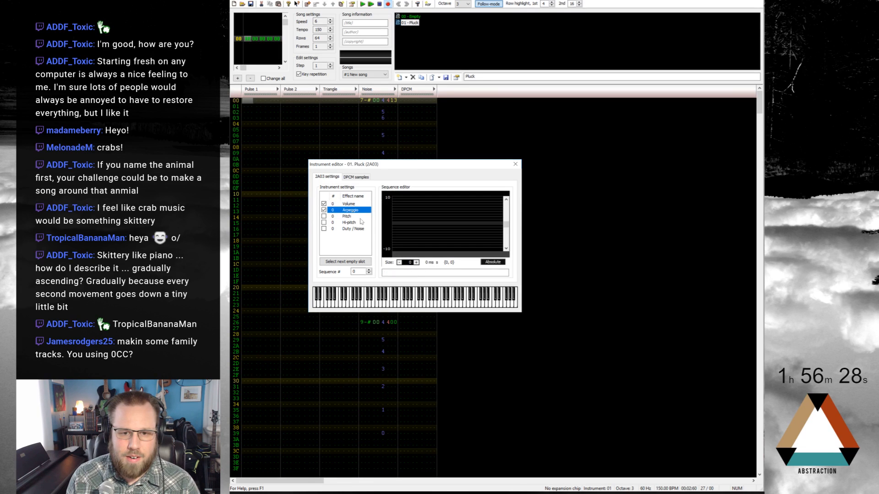
pyautogui.click(417, 263)
pyautogui.click(417, 263)
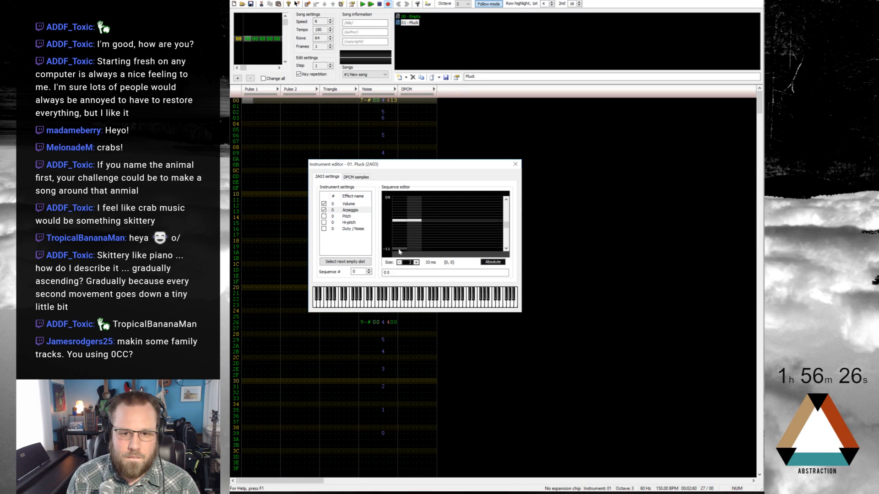
pyautogui.click(400, 251)
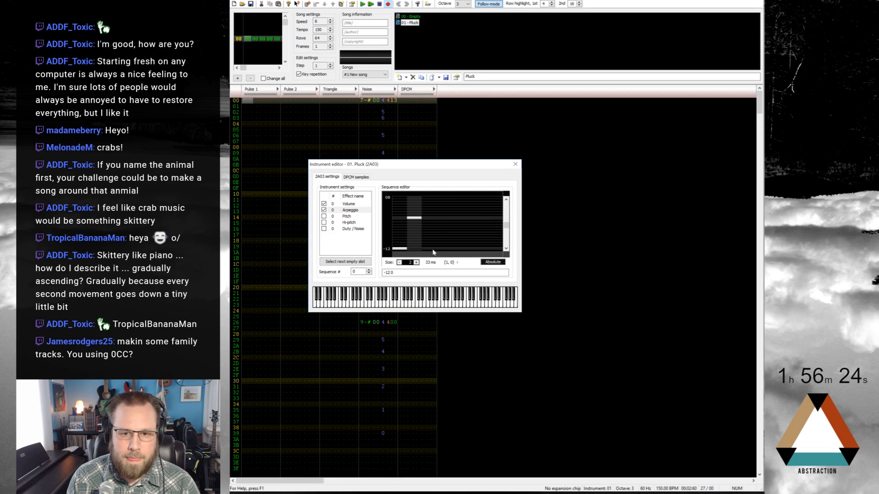
pyautogui.click(515, 165)
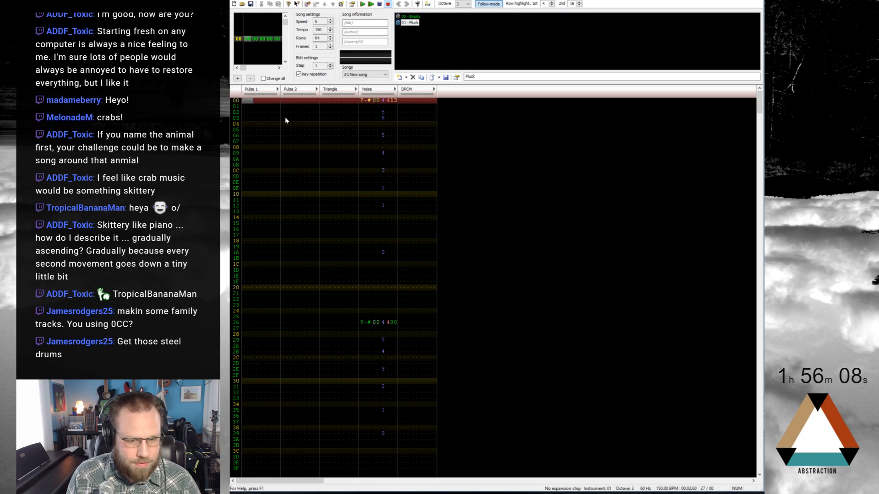
# Play the pattern, clear the Noise volume in row 1A and enter volume 0 in row 22
pyautogui.press('Return')
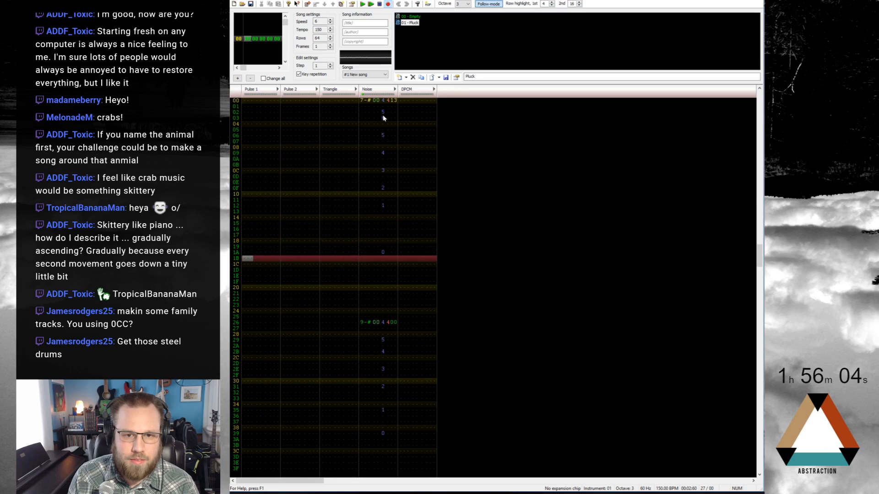
pyautogui.moveTo(370, 245); pyautogui.dragTo(386, 255)
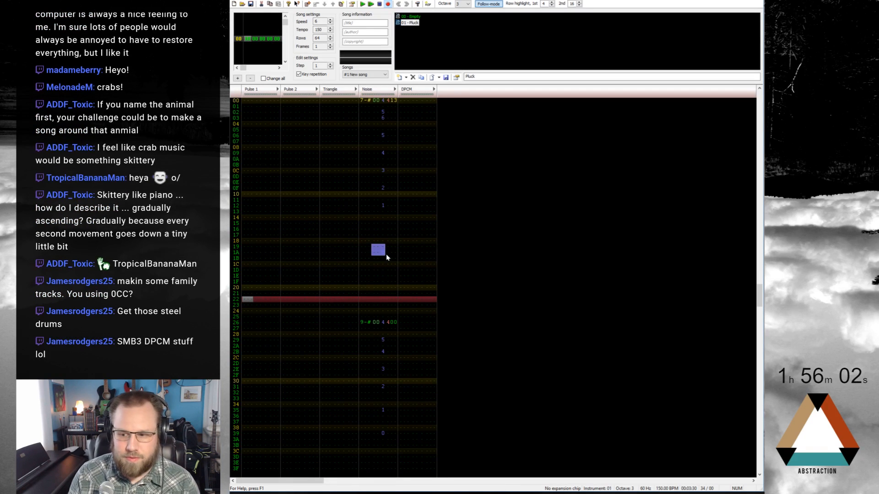
pyautogui.press('Down')
pyautogui.press('Down')
pyautogui.press('Down')
pyautogui.press('Right')
pyautogui.press('Up')
pyautogui.press('Right')
pyautogui.press('Right')
pyautogui.press('Right')
pyautogui.press('Right')
pyautogui.press('Right')
pyautogui.press('Right')
pyautogui.press('Right')
pyautogui.press('Right')
pyautogui.press('Right')
pyautogui.press('Right')
pyautogui.press('Right')
pyautogui.press('Right')
pyautogui.press('Right')
pyautogui.press('Right')
pyautogui.press('Right')
pyautogui.press('Right')
pyautogui.press('Right')
pyautogui.press('Right')
pyautogui.press('Right')
pyautogui.press('Right')
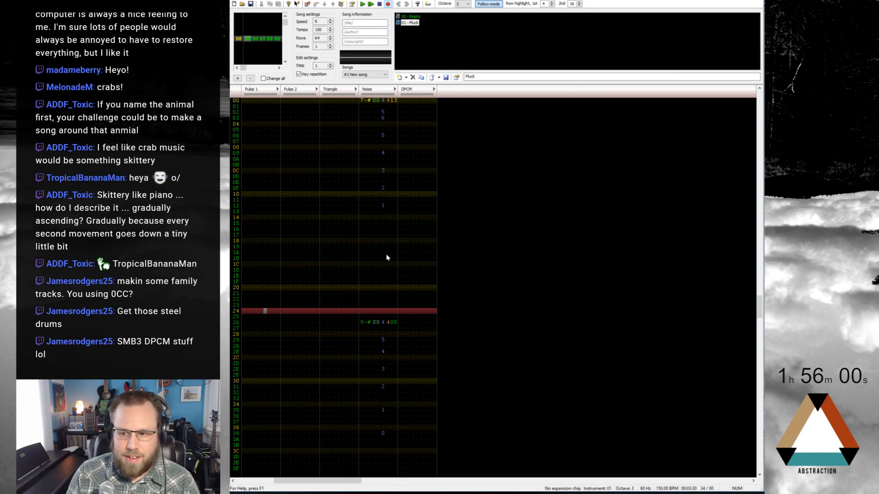
pyautogui.press('Up')
pyautogui.press('Up')
pyautogui.press('Up')
pyautogui.press('Down')
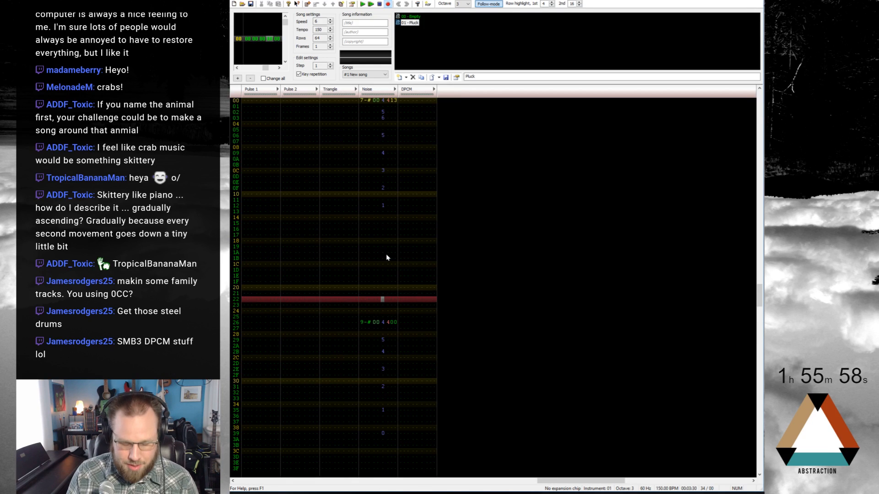
pyautogui.write('0')
pyautogui.press('Home')
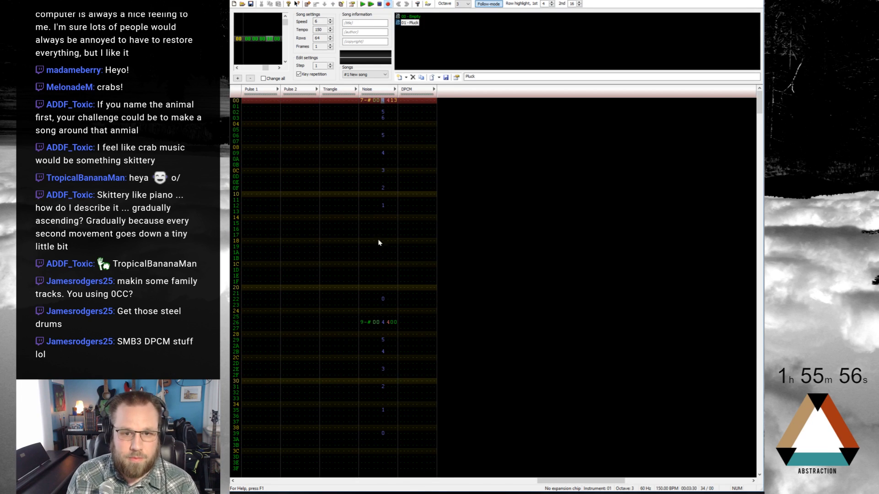
# Move the first Noise note's effect from row 00 to row 03, change it to 403 and play the pattern
pyautogui.moveTo(389, 104); pyautogui.dragTo(396, 128)
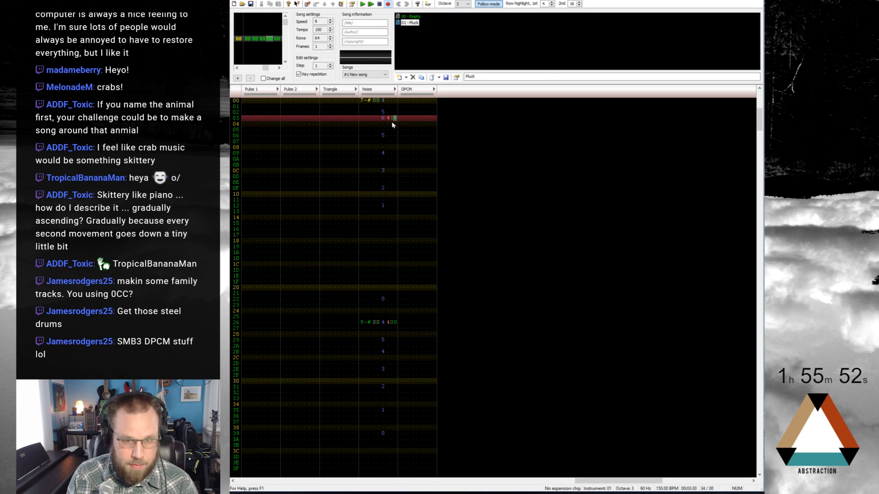
pyautogui.click(392, 120)
pyautogui.write('0')
pyautogui.press('Up')
pyautogui.press('Up')
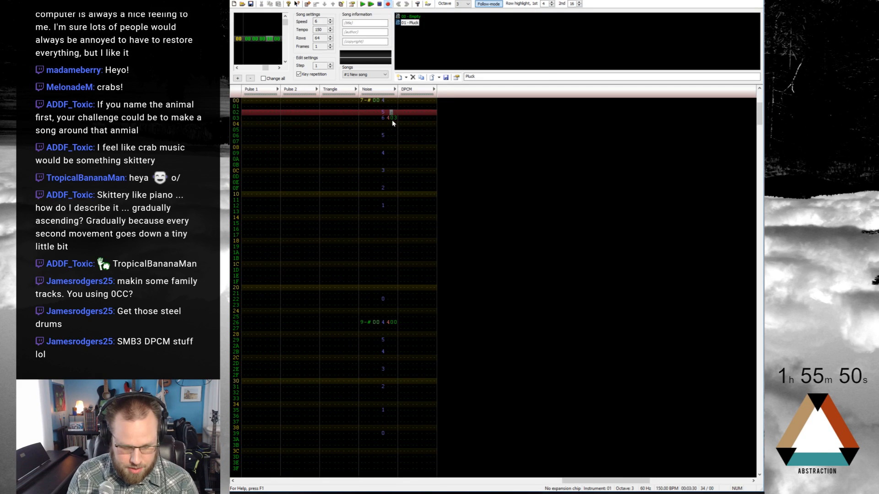
pyautogui.press('Return')
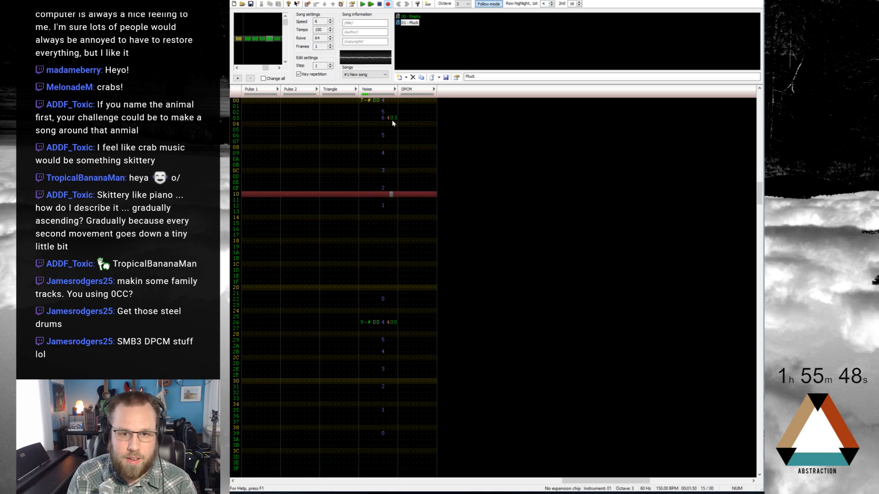
# Move the Noise effect from row 03 to row 0F, set it to 413 and play the pattern
pyautogui.moveTo(389, 119); pyautogui.dragTo(389, 189)
pyautogui.click(392, 189)
pyautogui.press('1')
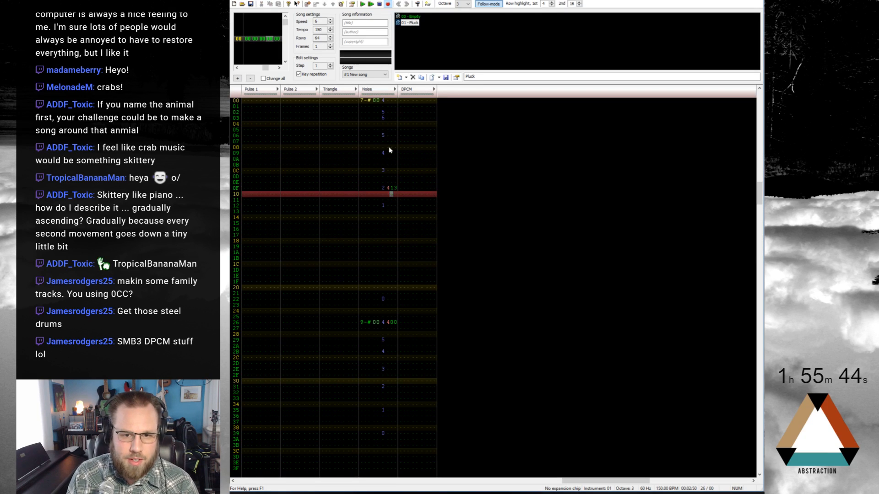
pyautogui.press('Return')
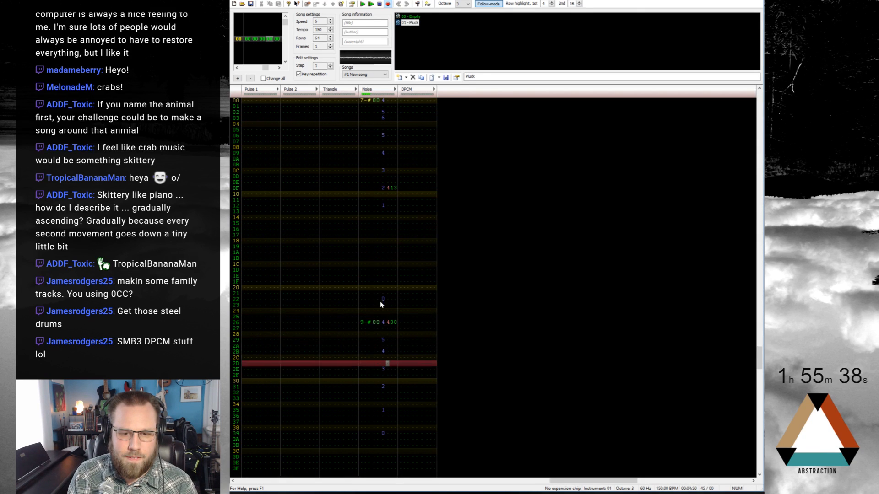
pyautogui.press('Return')
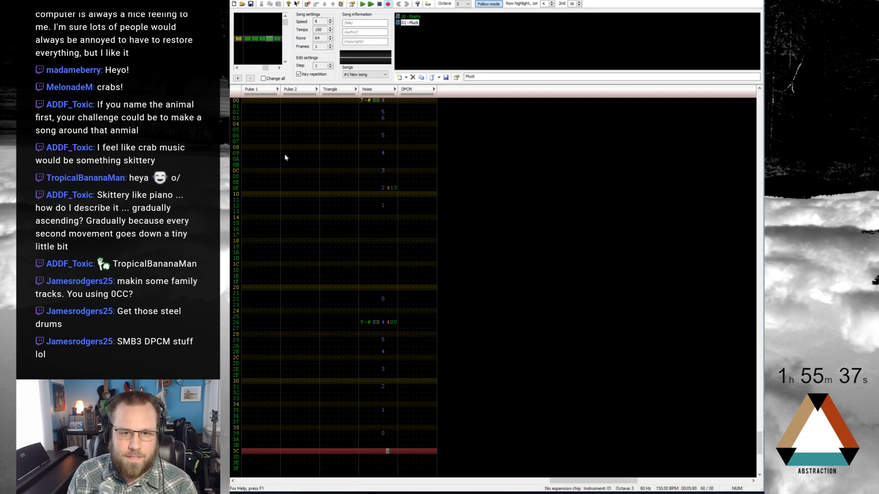
# Enter Pluck notes G-4, A#4, C-5, D-5 and C-5 in Pulse 1 rows 00, 02, 04, 06 and 08
pyautogui.click(247, 101)
pyautogui.press('t')
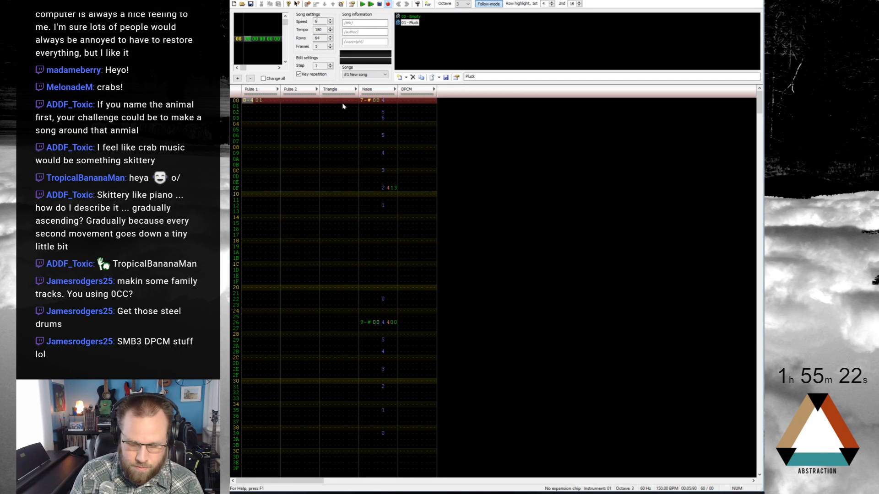
pyautogui.press('t')
pyautogui.press('Down')
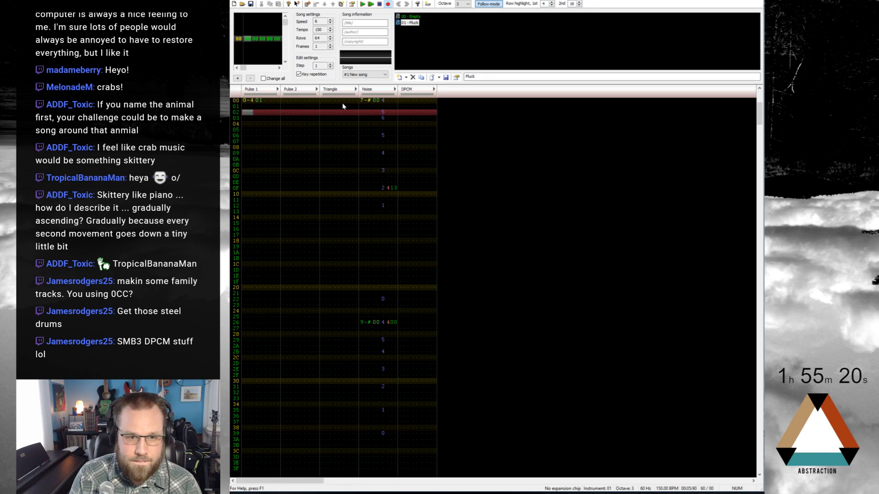
pyautogui.press('7')
pyautogui.press('Down')
pyautogui.press('i')
pyautogui.press('Down')
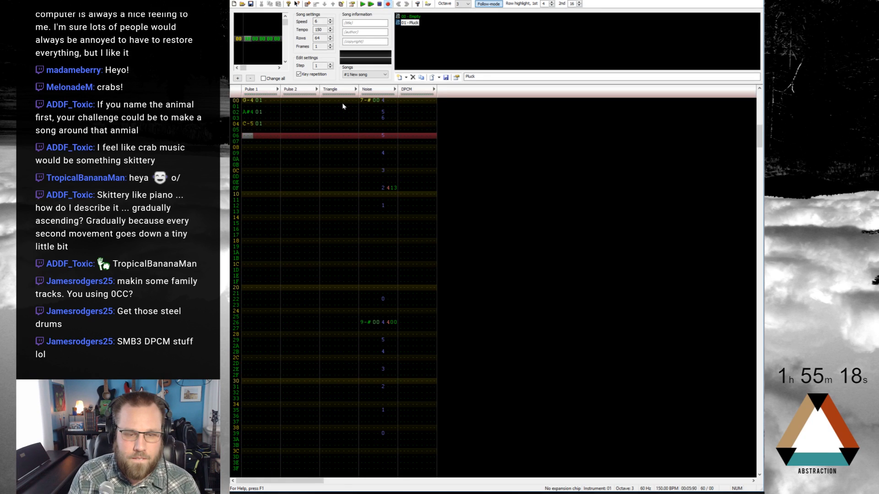
pyautogui.press('o')
pyautogui.press('Down')
pyautogui.press('i')
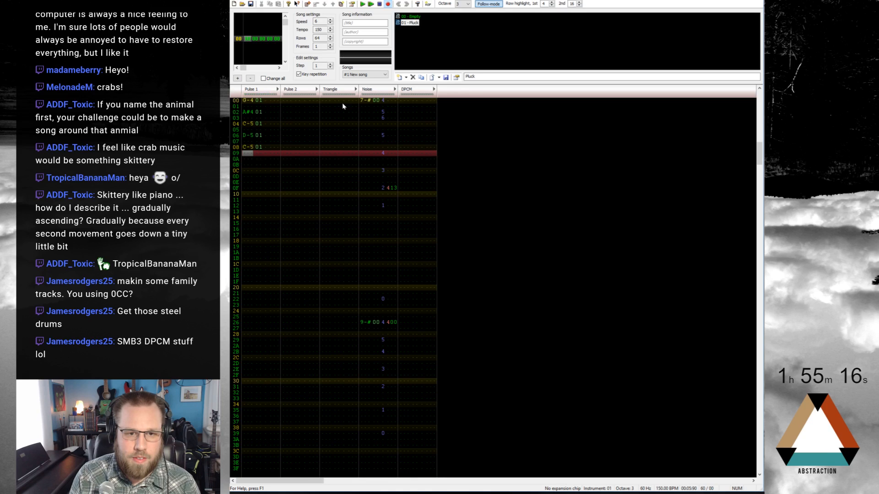
# Transpose the Pulse 1 notes in rows 00 to 08 down one octave and play the pattern
pyautogui.moveTo(245, 155); pyautogui.dragTo(246, 91)
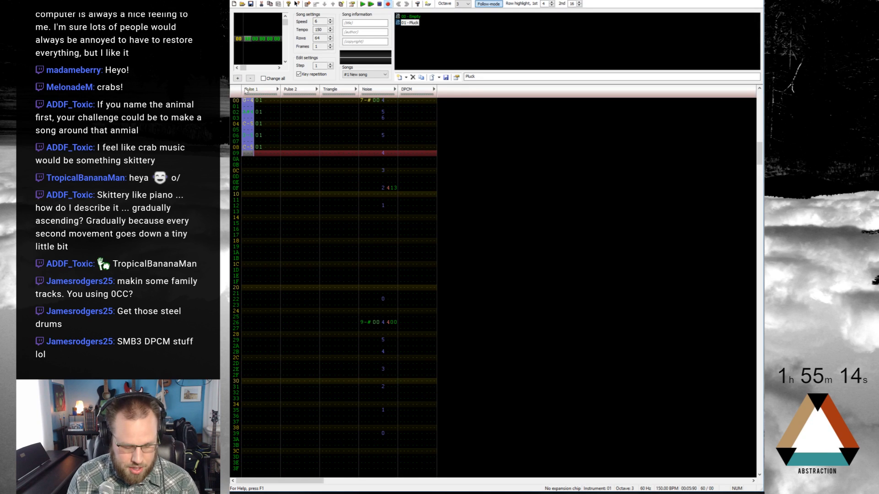
pyautogui.press('Return')
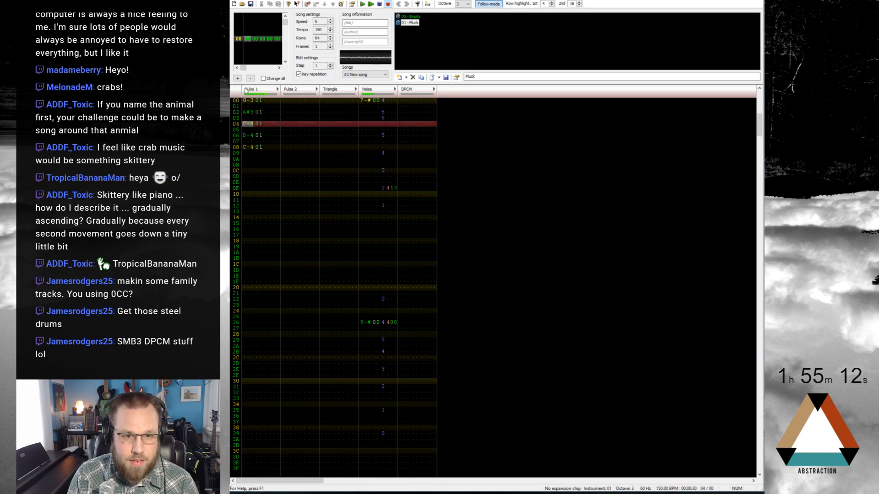
pyautogui.press('F5')
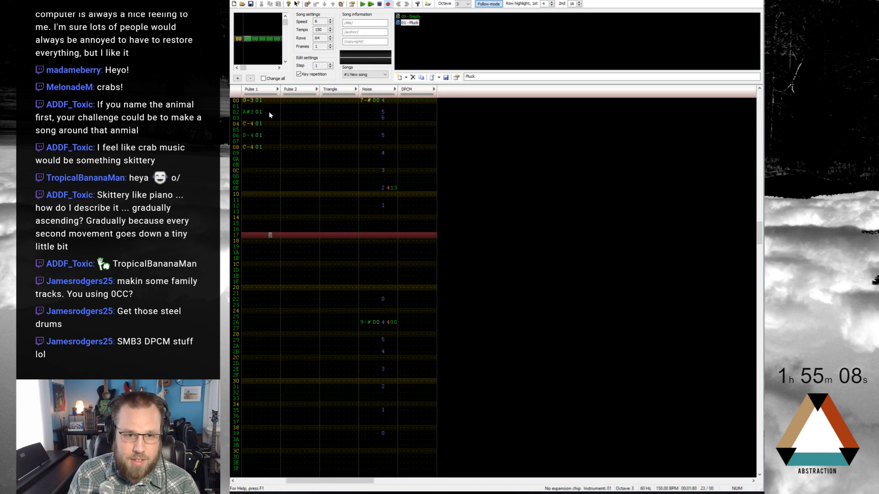
pyautogui.press('Return')
# Add a G00 delay effect to the Pulse 1 notes in rows 02 and 06
pyautogui.click(269, 111)
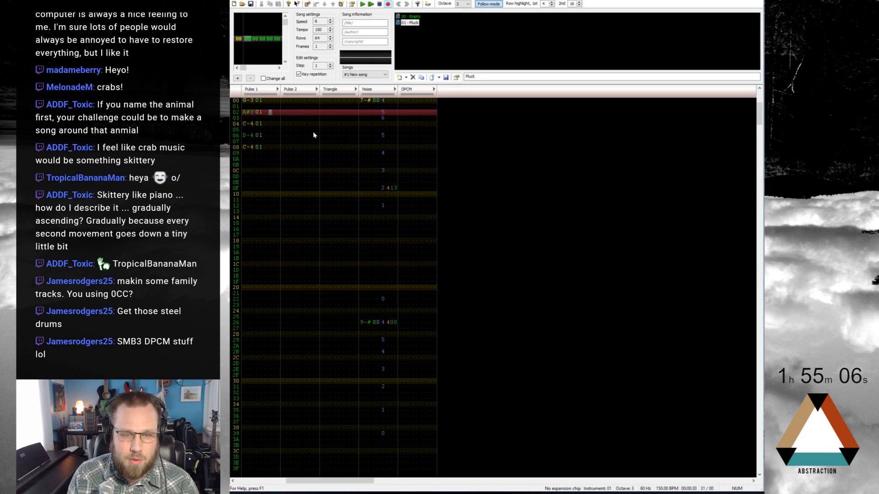
pyautogui.write('g')
pyautogui.press('Down')
pyautogui.write('g')
pyautogui.hotkey('ctrl', 'z')
pyautogui.hotkey('ctrl', 'z')
pyautogui.write('g')
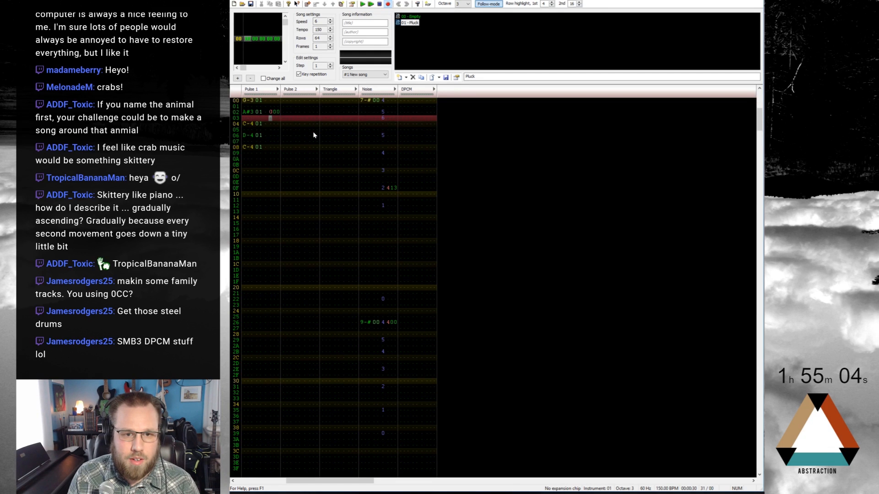
pyautogui.press('Down')
pyautogui.press('Down')
pyautogui.press('Down')
pyautogui.write('g')
# Set the Pulse 1 delay effects in rows 02 and 06 to G03 and play the pattern
pyautogui.press('Up')
pyautogui.press('Up')
pyautogui.press('Up')
pyautogui.press('Up')
pyautogui.press('Up')
pyautogui.press('Right')
pyautogui.write('0')
pyautogui.press('Up')
pyautogui.press('Right')
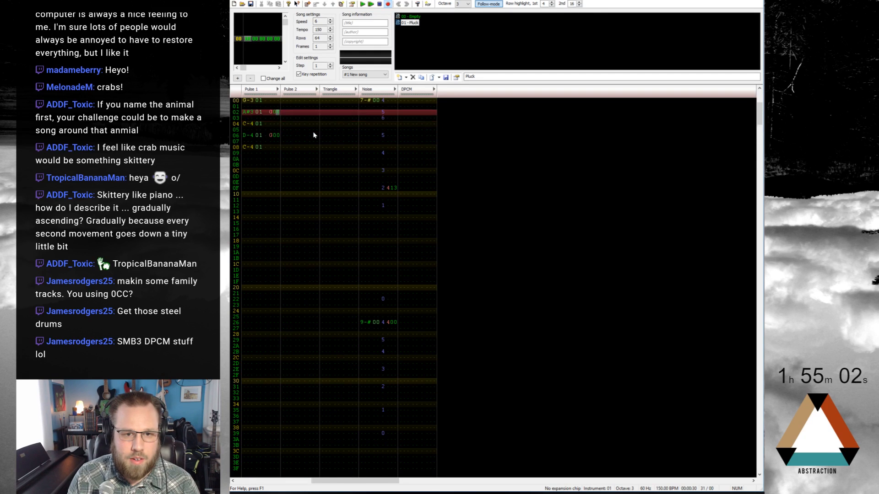
pyautogui.write('3')
pyautogui.press('Down')
pyautogui.press('Down')
pyautogui.press('Down')
pyautogui.write('3')
pyautogui.press('Return')
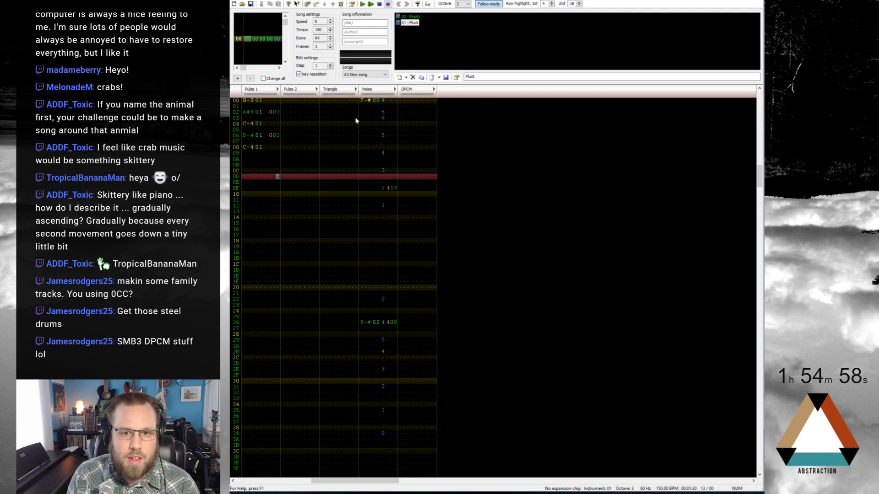
# Set the Noise volume to 3 in row 00 and 4 in row 03, and clear the volume in row 02
pyautogui.click(380, 100)
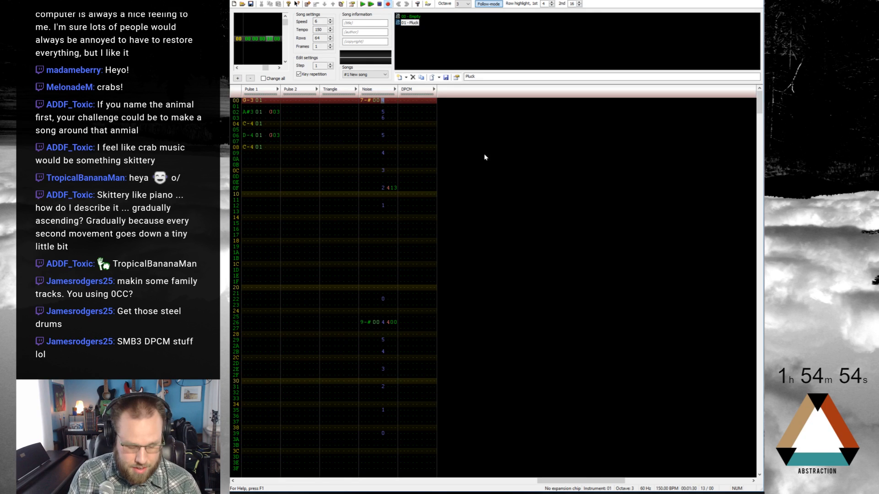
pyautogui.write('3')
pyautogui.press('Down')
pyautogui.press('Delete')
pyautogui.write('4')
pyautogui.press('Down')
pyautogui.press('Down')
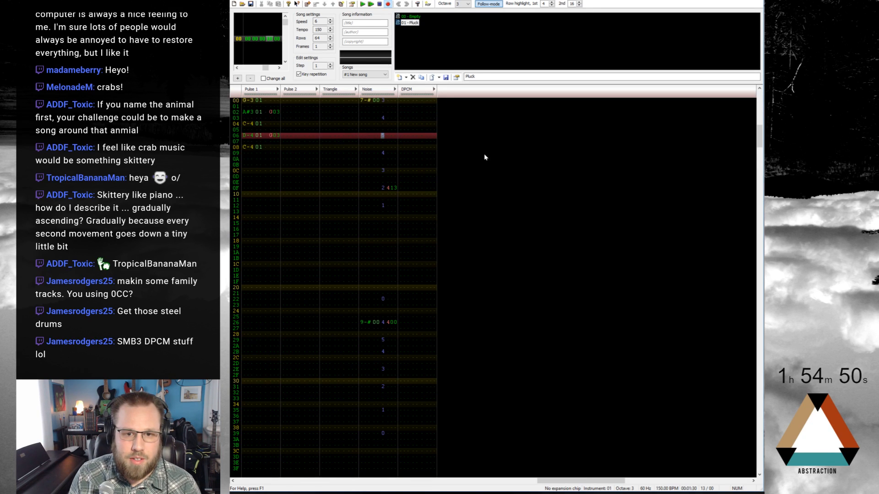
# Set the Noise volume to 3, 2 and 1 in rows 09, 0C and 0F, and clear rows 06 and 12
pyautogui.press('Down')
pyautogui.press('Down')
pyautogui.press('Down')
pyautogui.write('3')
pyautogui.press('Down')
pyautogui.press('Down')
pyautogui.write('2')
pyautogui.press('Down')
pyautogui.press('Down')
pyautogui.write('1')
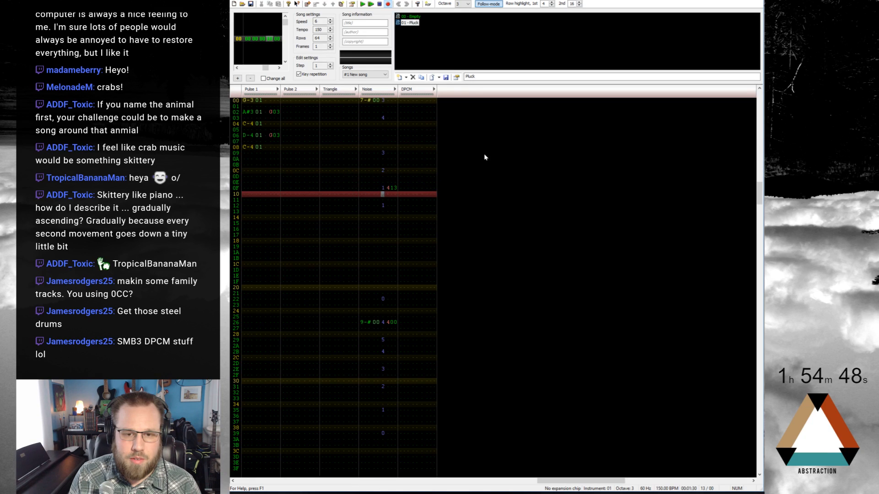
pyautogui.press('Down')
pyautogui.press('Down')
pyautogui.press('Down')
pyautogui.press('Down')
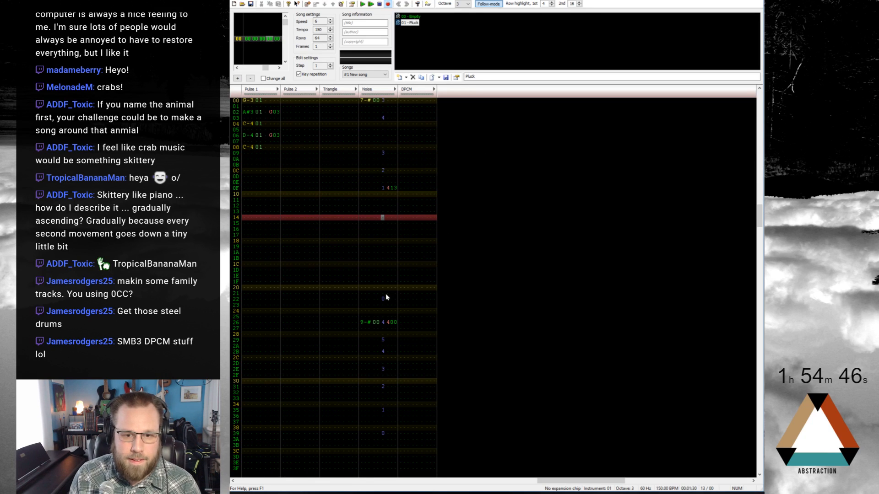
# Clear the Noise volume in row 22 and enter volume 0 in row 1C
pyautogui.moveTo(385, 298); pyautogui.dragTo(388, 295)
pyautogui.press('Delete')
pyautogui.press('End')
pyautogui.press('Up')
pyautogui.press('Up')
pyautogui.press('Up')
pyautogui.press('Up')
pyautogui.press('Up')
pyautogui.press('Up')
pyautogui.press('Up')
pyautogui.press('Up')
pyautogui.press('Up')
pyautogui.press('Up')
pyautogui.press('Up')
pyautogui.press('Up')
pyautogui.press('Up')
pyautogui.press('Up')
pyautogui.press('Up')
pyautogui.press('Up')
pyautogui.press('Up')
pyautogui.press('Up')
pyautogui.press('Up')
pyautogui.press('Up')
pyautogui.press('Up')
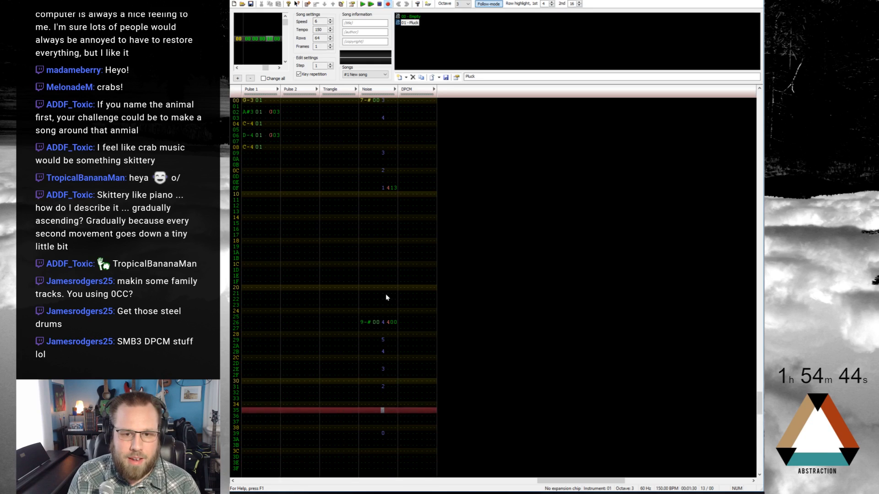
pyautogui.write('0')
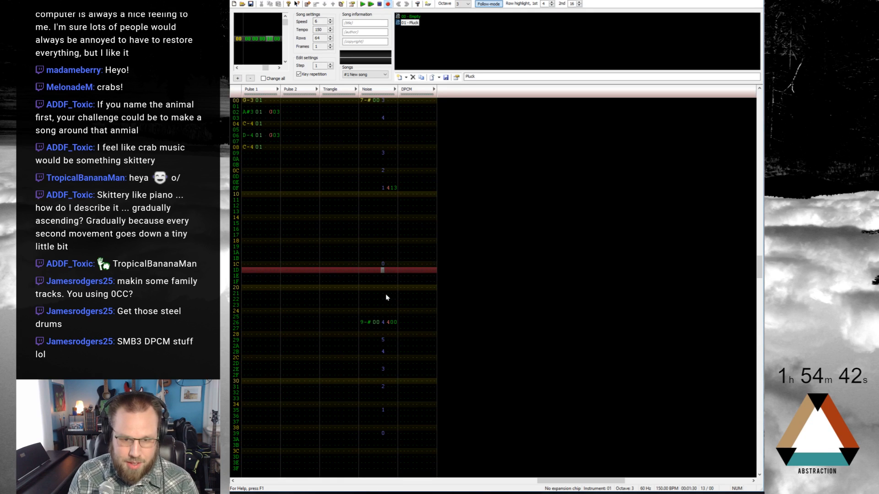
# Set the second Noise note's volumes to 3 in row 26, 4 in row 29 and 3 in row 2B
pyautogui.press('Down')
pyautogui.press('Down')
pyautogui.press('Down')
pyautogui.press('Down')
pyautogui.press('Down')
pyautogui.press('Down')
pyautogui.press('Down')
pyautogui.press('Down')
pyautogui.press('Down')
pyautogui.write('3')
pyautogui.press('Down')
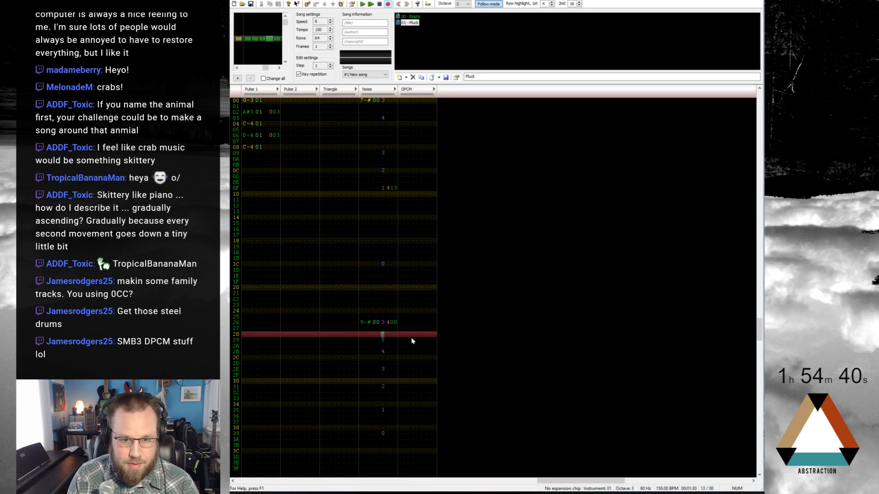
pyautogui.press('Down')
pyautogui.write('4')
pyautogui.press('Down')
pyautogui.write('3')
# Set the Noise volume to 2 in row 2E and 1 in row 31, and clear the volume in row 35
pyautogui.press('Down')
pyautogui.press('Down')
pyautogui.write('2')
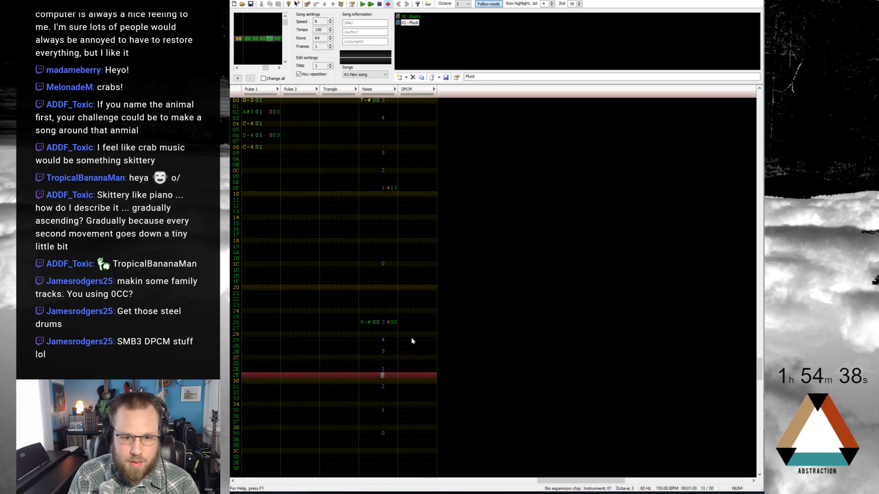
pyautogui.press('Up')
pyautogui.press('Down')
pyautogui.press('Down')
pyautogui.press('Down')
pyautogui.write('1')
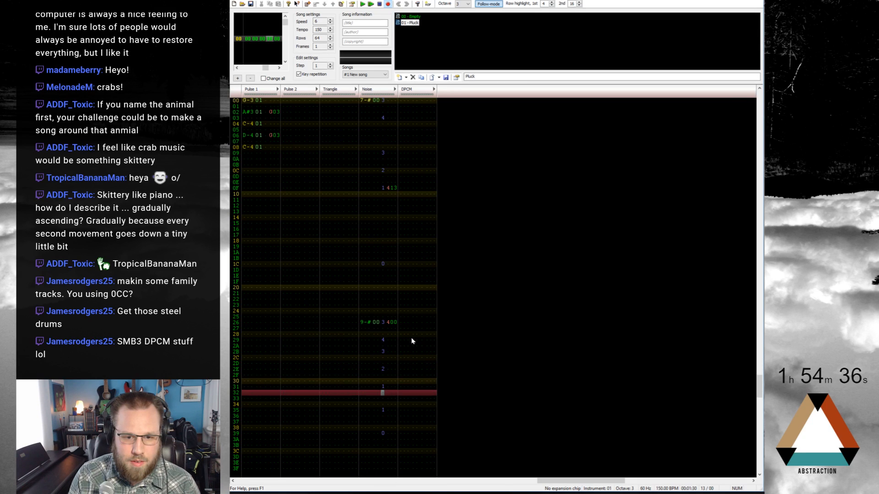
pyautogui.press('Down')
pyautogui.press('Down')
pyautogui.press('Down')
pyautogui.press('Delete')
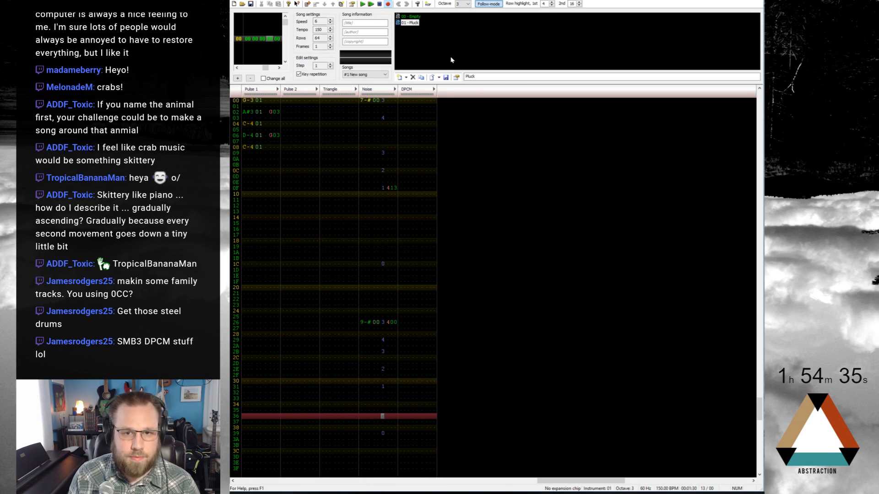
pyautogui.doubleClick(411, 22)
pyautogui.click(429, 208)
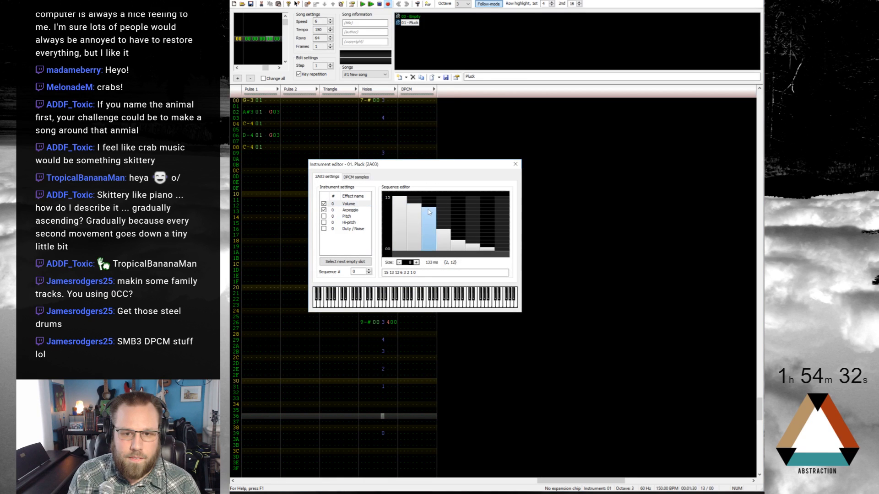
pyautogui.moveTo(444, 219); pyautogui.dragTo(457, 225)
pyautogui.click(488, 234)
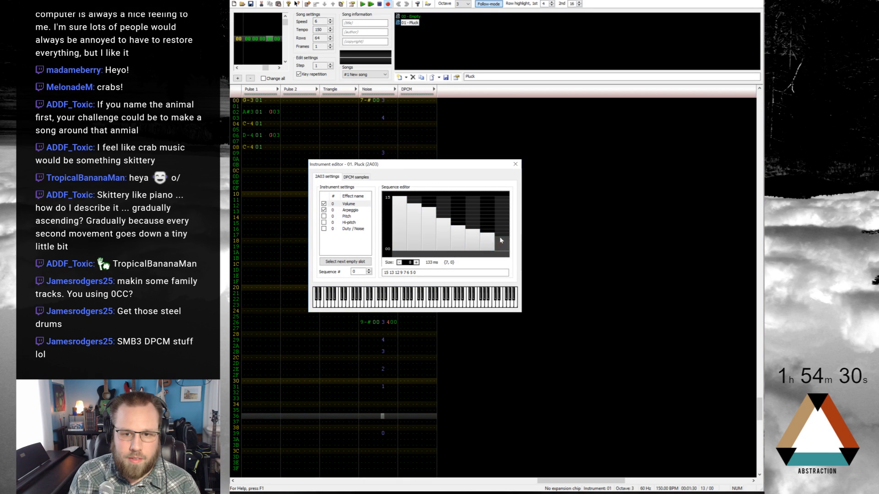
pyautogui.click(516, 164)
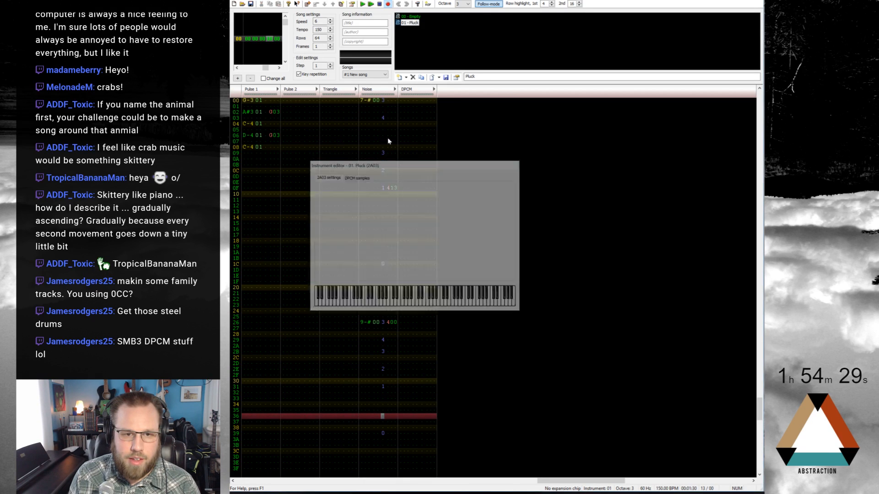
pyautogui.doubleClick(407, 26)
pyautogui.moveTo(416, 212); pyautogui.dragTo(449, 224)
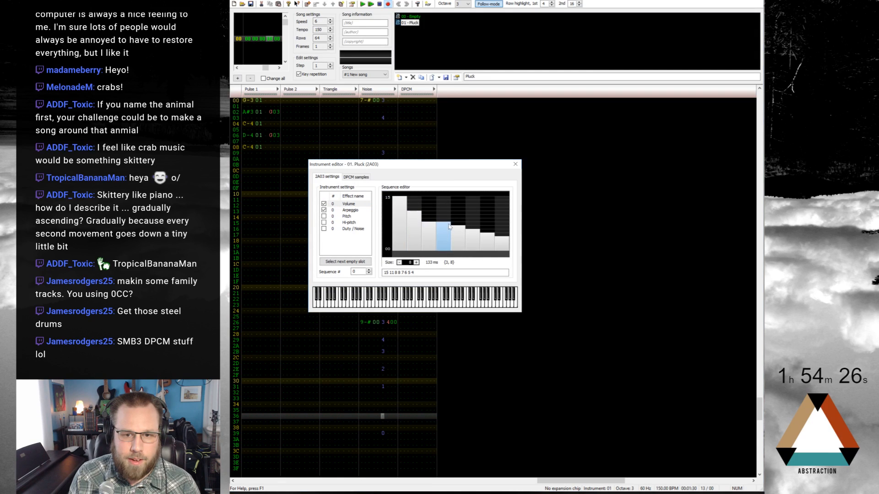
pyautogui.click(429, 219)
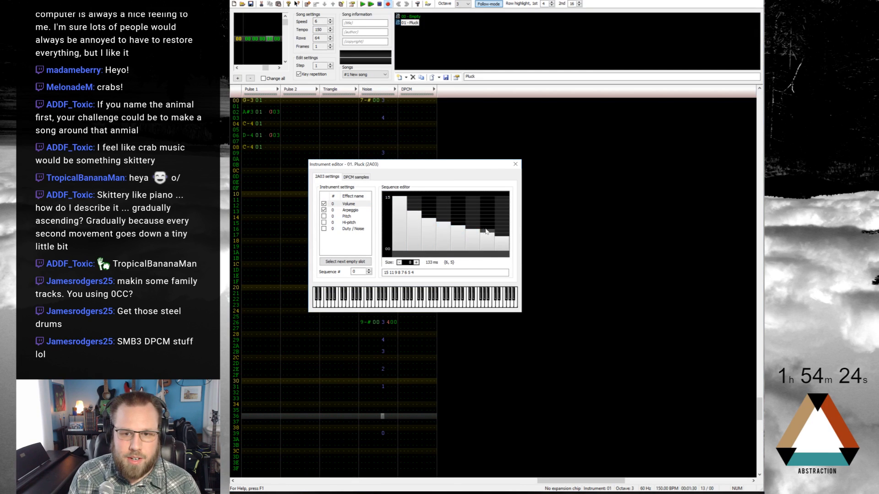
pyautogui.click(498, 234)
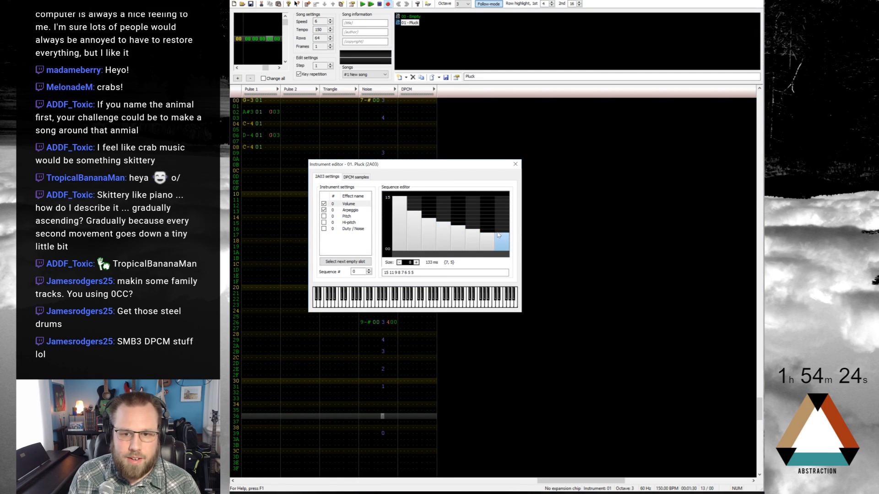
pyautogui.click(515, 164)
# Enter S00 effects in Pulse 1 rows 01, 03, 05, 07 and 09
pyautogui.click(265, 153)
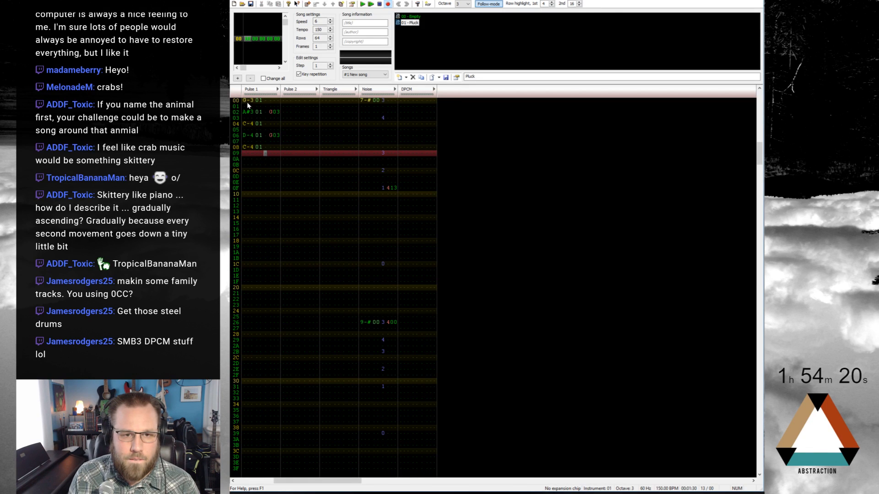
pyautogui.click(269, 106)
pyautogui.write('s00')
pyautogui.press('Down')
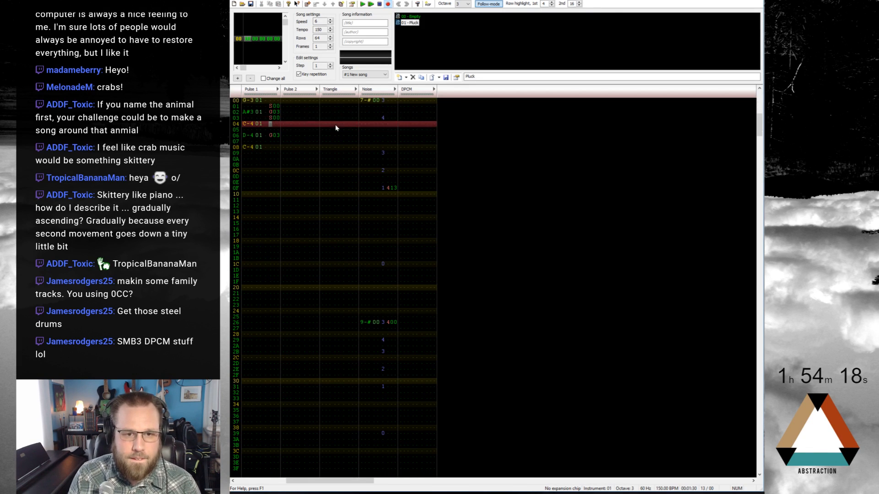
pyautogui.write('s00')
pyautogui.press('Down')
pyautogui.write('s00')
pyautogui.press('Down')
pyautogui.write('s00')
pyautogui.press('Down')
pyautogui.press('Down')
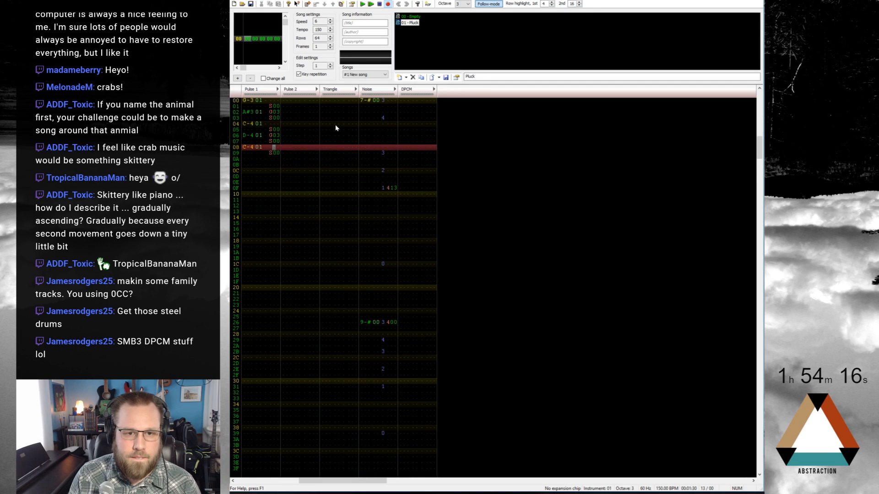
# Remove the Pulse 1 effect in row 09 and set the effects in rows 01, 03, 05 and 07 to S04
pyautogui.press('Up')
pyautogui.press('Up')
pyautogui.press('Up')
pyautogui.press('Up')
pyautogui.press('Up')
pyautogui.press('Up')
pyautogui.press('Up')
pyautogui.press('Up')
pyautogui.press('Up')
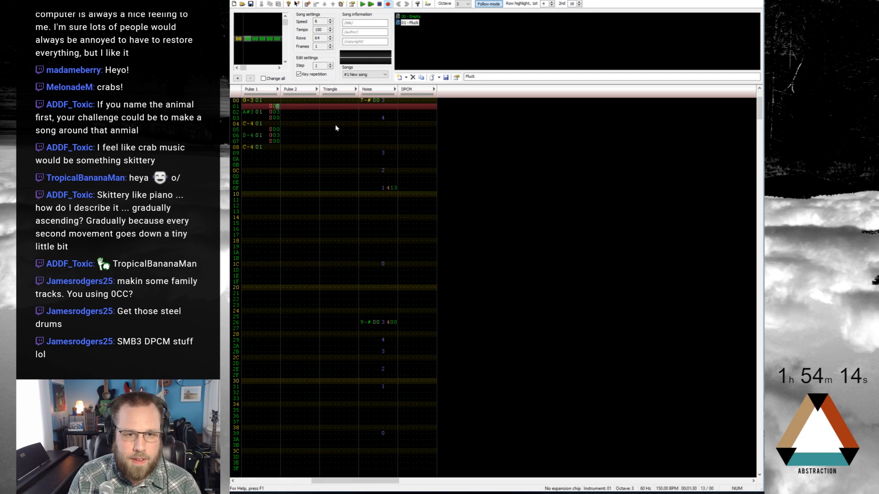
pyautogui.write('4')
pyautogui.press('Down')
pyautogui.write('4')
pyautogui.press('Down')
pyautogui.write('4')
pyautogui.press('Down')
pyautogui.write('4')
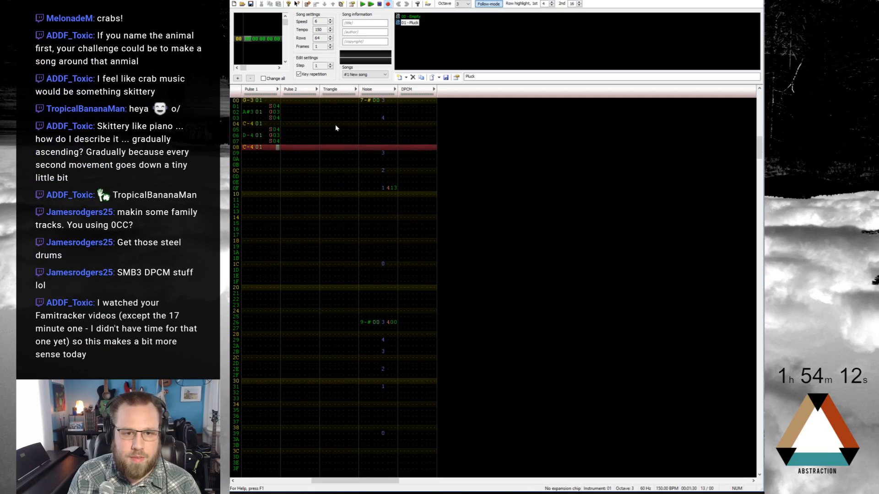
# Change the Pulse 1 note in row 08 to A#3
pyautogui.press('Down')
pyautogui.press('Down')
pyautogui.press('Up')
pyautogui.press('Left')
pyautogui.press('Left')
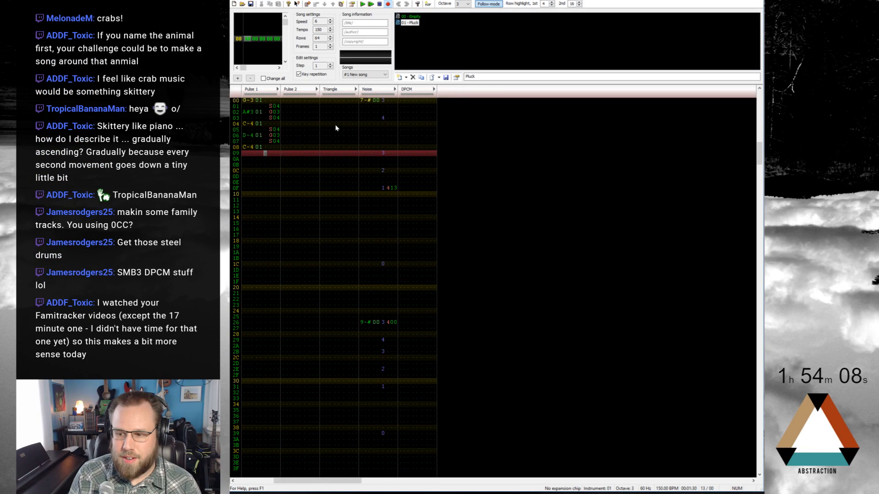
pyautogui.press('Up')
pyautogui.press('Left')
pyautogui.press('Left')
pyautogui.press('Left')
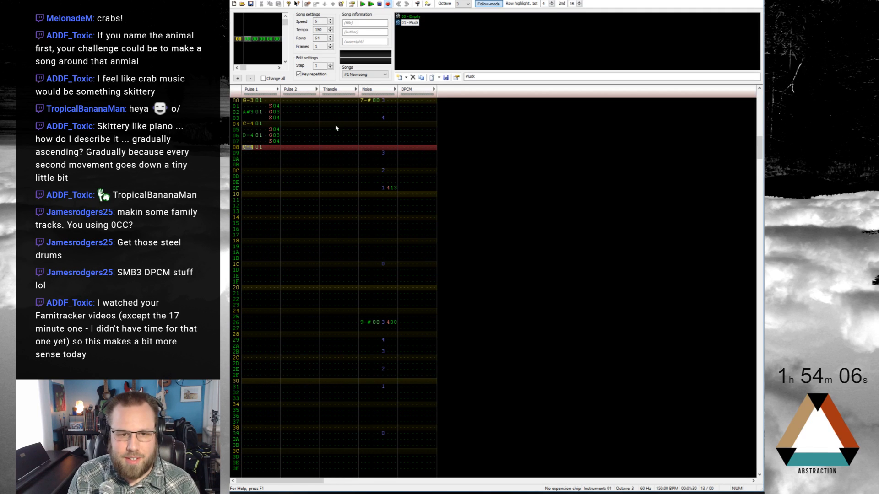
pyautogui.press('7')
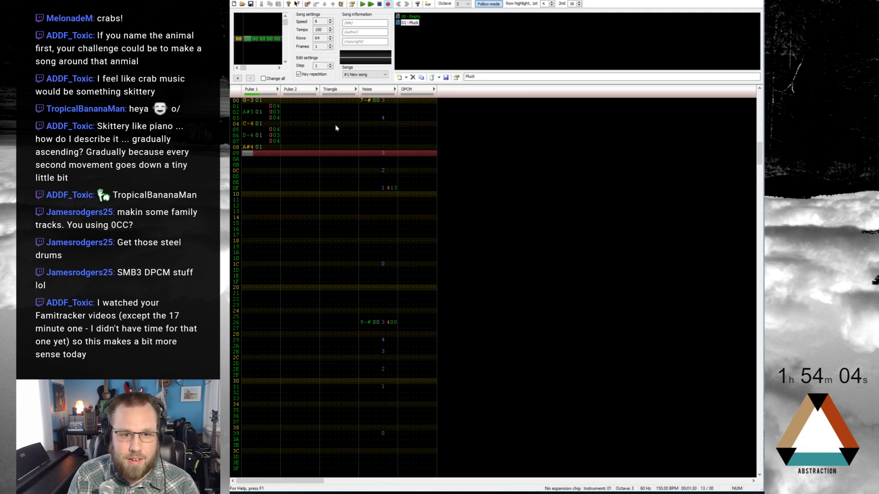
pyautogui.press('Up')
pyautogui.press('j')
# Add a Q12 effect to the Pulse 1 note in row 08 and play the pattern back
pyautogui.press('Up')
pyautogui.press('Right')
pyautogui.press('Right')
pyautogui.press('Right')
pyautogui.press('Right')
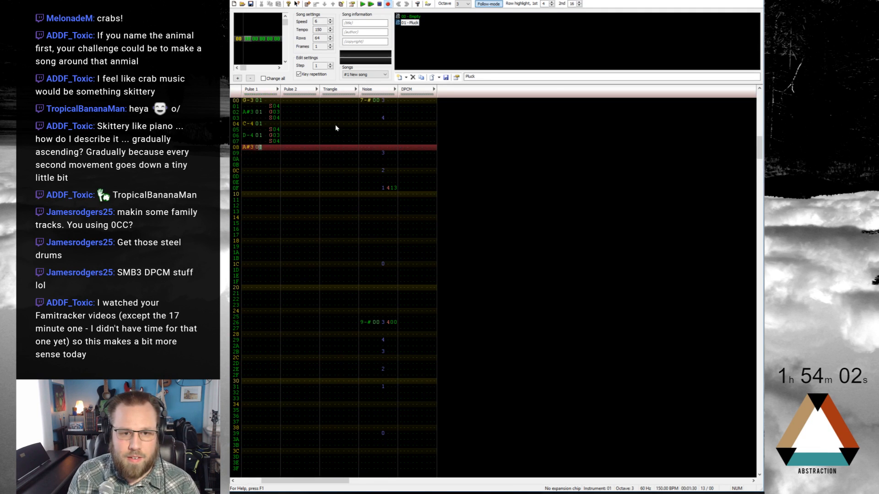
pyautogui.press('q')
pyautogui.press('Up')
pyautogui.press('Right')
pyautogui.press('Right')
pyautogui.press('2')
pyautogui.press('Up')
pyautogui.press('Left')
pyautogui.press('1')
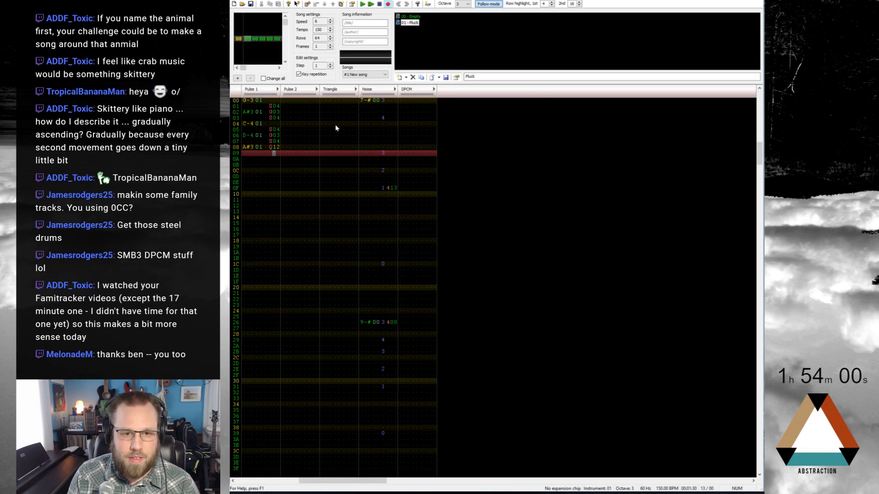
pyautogui.press('Return')
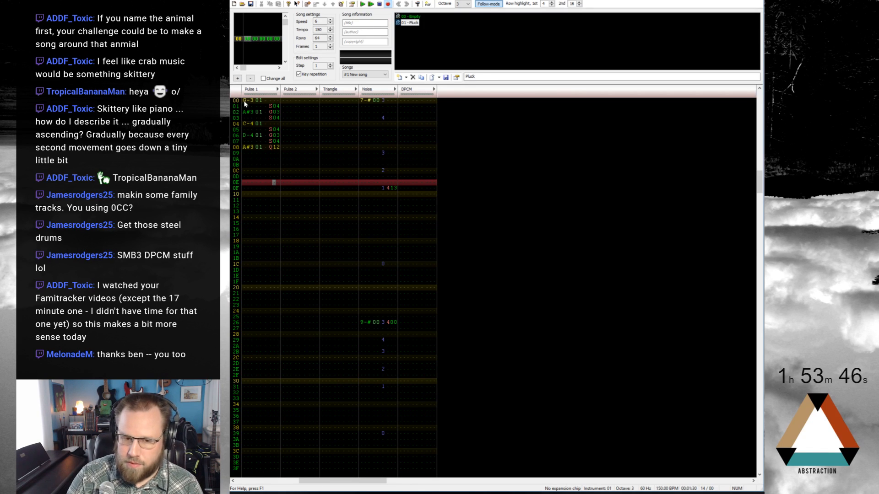
# Clear the melody notes and effects from Pulse 1 rows 00 through 08
pyautogui.moveTo(244, 104); pyautogui.dragTo(276, 160)
pyautogui.click(257, 166)
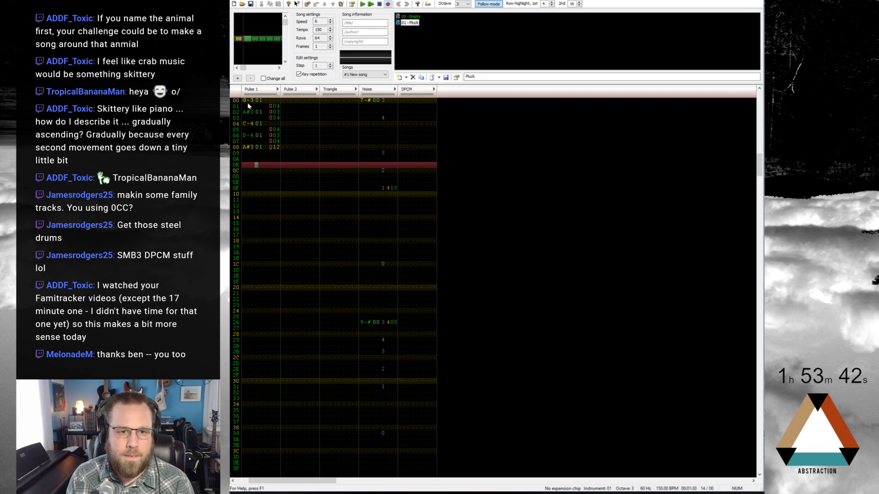
pyautogui.moveTo(245, 101); pyautogui.dragTo(273, 154)
pyautogui.click(244, 103)
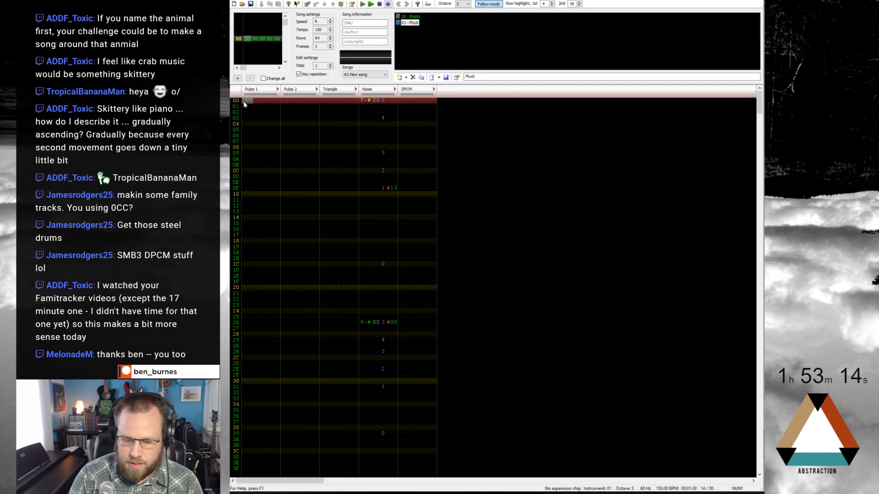
# Try out Pluck notes in Pulse 1 rows 00 and 01, using G-3 in both rows
pyautogui.press('Down')
pyautogui.press('Down')
pyautogui.press('Up')
pyautogui.press('Up')
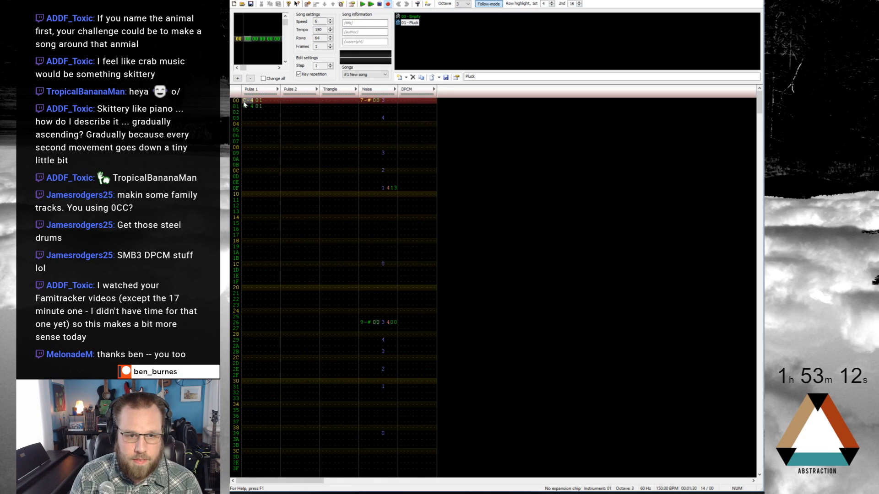
pyautogui.press('Down')
pyautogui.press('Down')
pyautogui.press('Up')
pyautogui.press('Up')
pyautogui.press('b')
pyautogui.press('b')
pyautogui.press('Down')
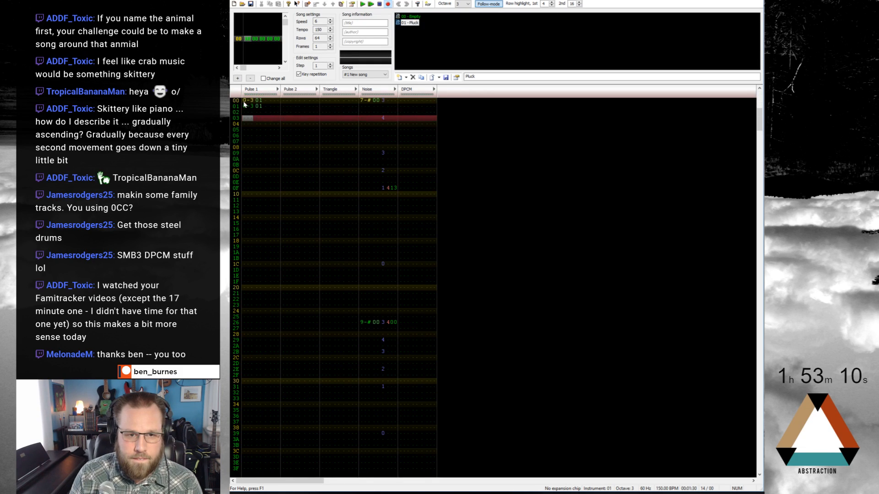
pyautogui.press('j')
pyautogui.press('Up')
pyautogui.press('Delete')
pyautogui.press('Up')
pyautogui.press('Up')
pyautogui.press('Up')
pyautogui.press('Up')
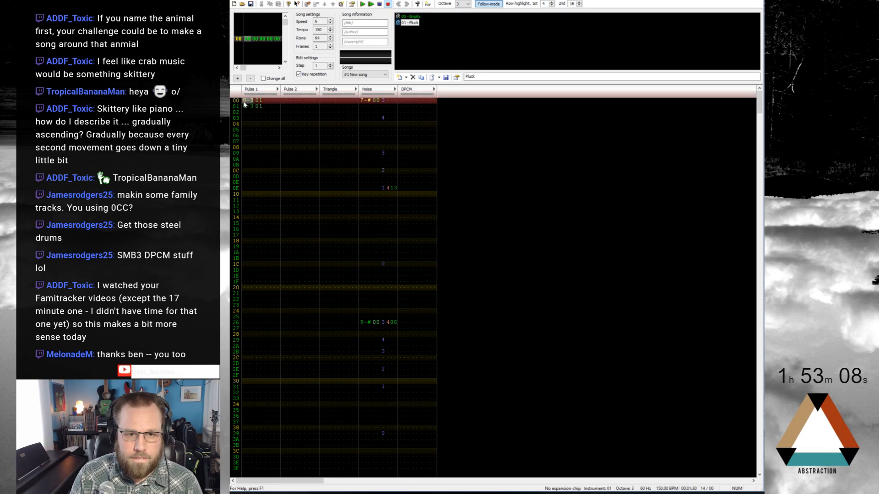
# Place Pluck G-3 notes in Pulse 1 rows 00 and 02, leaving row 01 empty
pyautogui.press('Delete')
pyautogui.press('Up')
pyautogui.press('b')
pyautogui.press('Delete')
pyautogui.press('b')
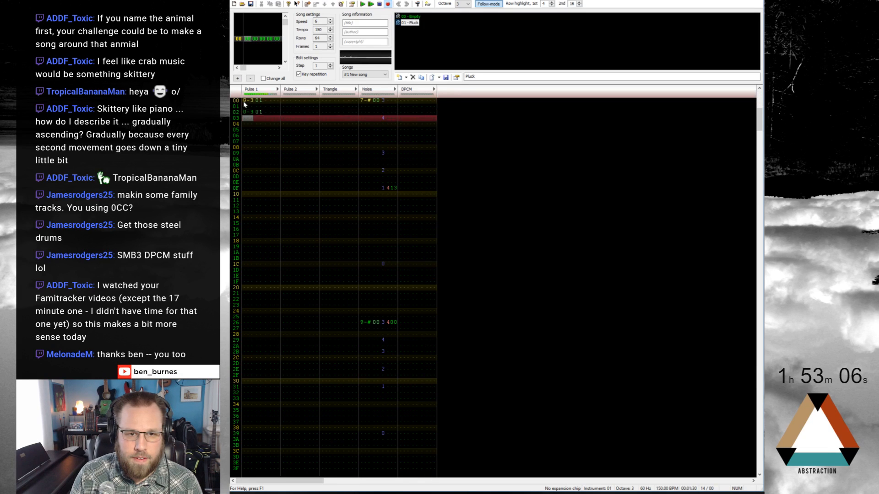
# Enter Pluck notes A#3, D-4 and C-4 in Pulse 1 rows 04, 06 and 08 and play the pattern back
pyautogui.press('Down')
pyautogui.press('j')
pyautogui.press('Down')
pyautogui.press('.')
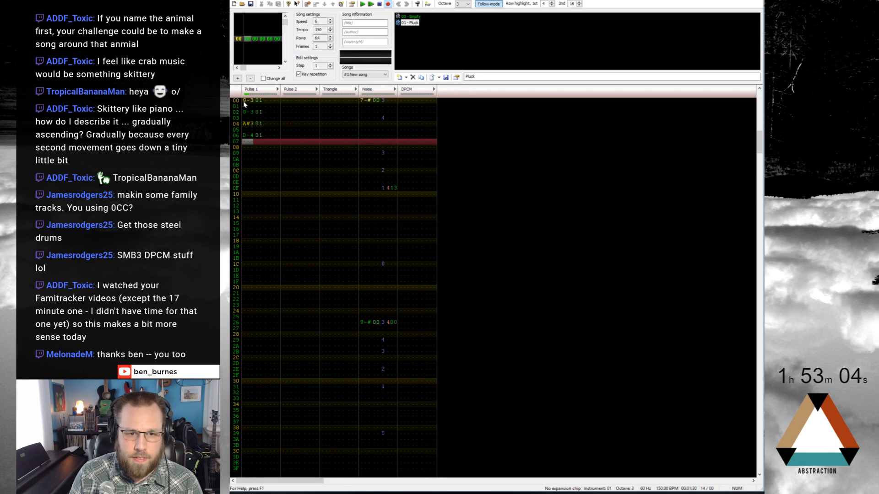
pyautogui.press('Down')
pyautogui.press(',')
pyautogui.press('Home')
pyautogui.press('Return')
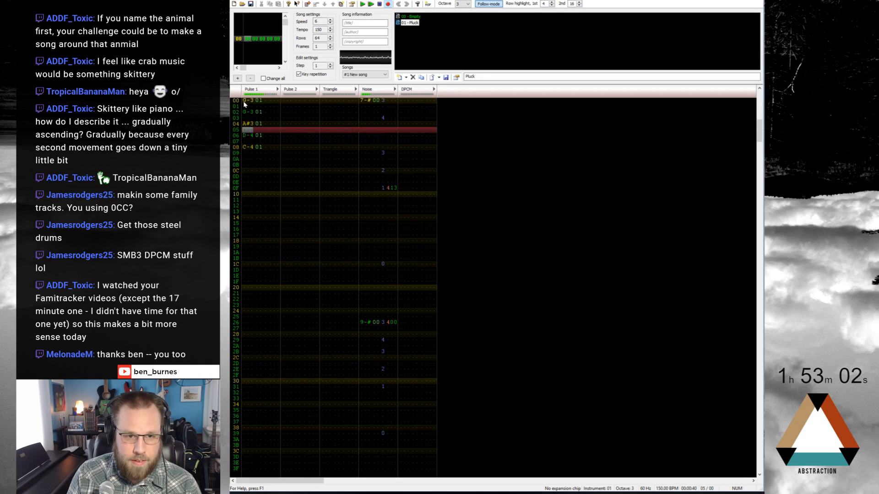
pyautogui.press('Return')
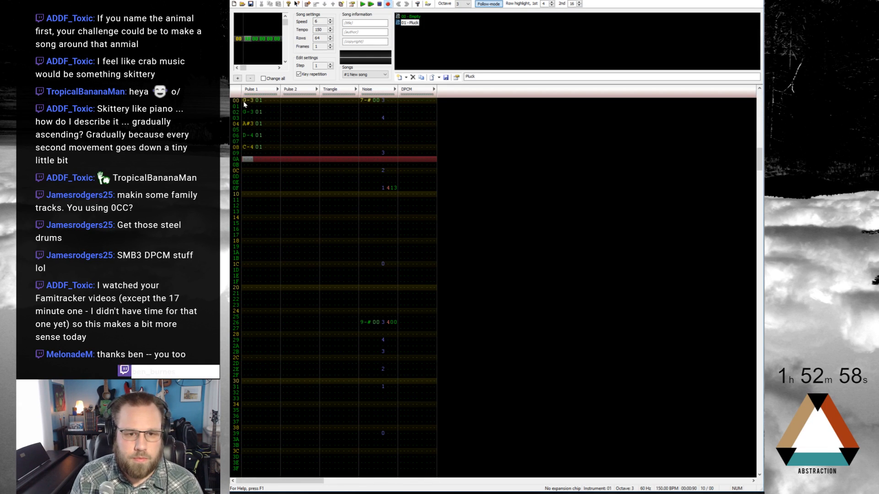
# Enable Pluck's Duty / Noise sequence with a single value of 2 and close the instrument editor
pyautogui.doubleClick(400, 24)
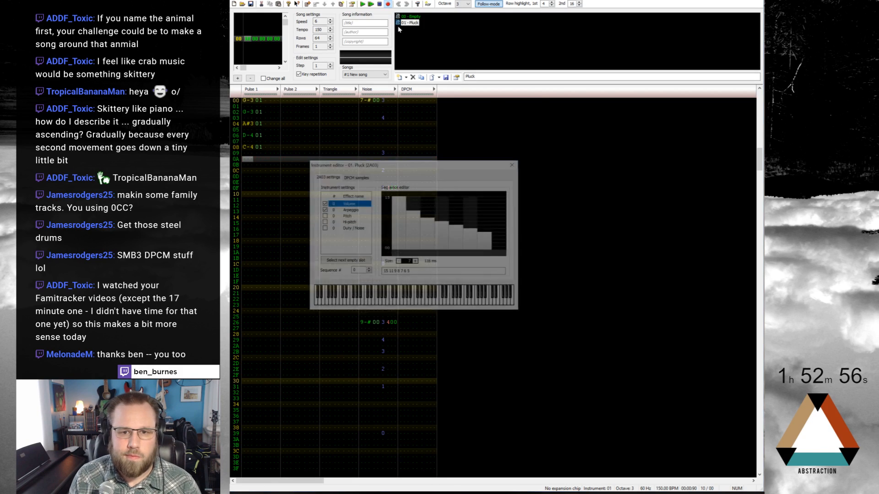
pyautogui.click(334, 230)
pyautogui.click(323, 229)
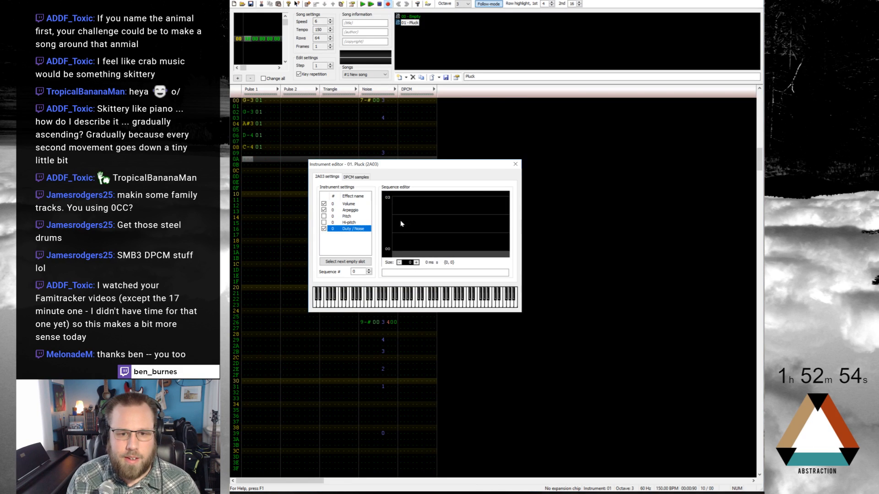
pyautogui.click(416, 262)
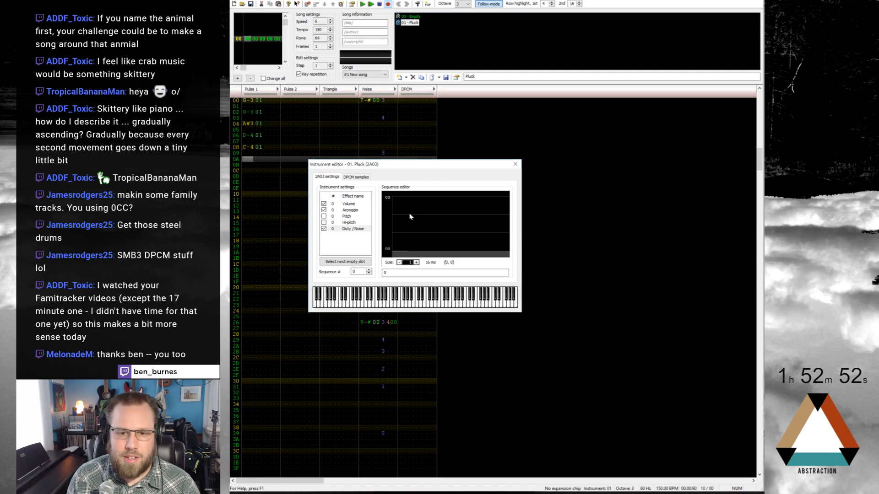
pyautogui.moveTo(403, 217); pyautogui.dragTo(404, 209)
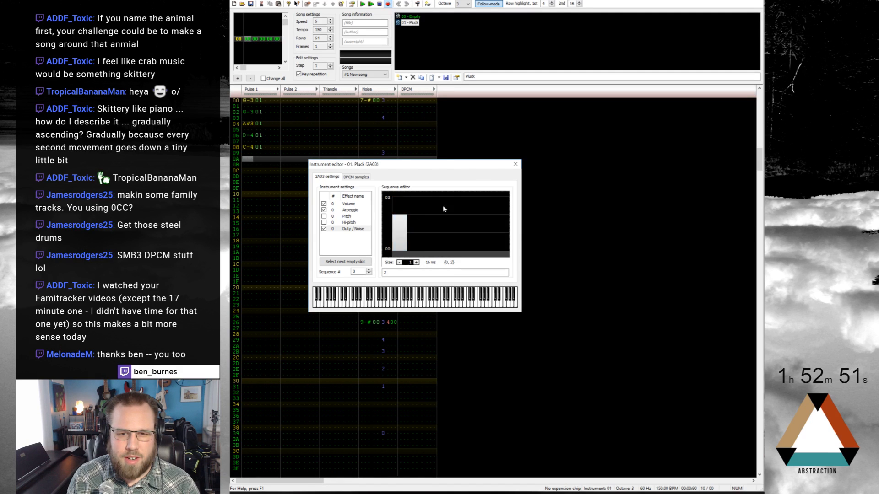
pyautogui.click(516, 165)
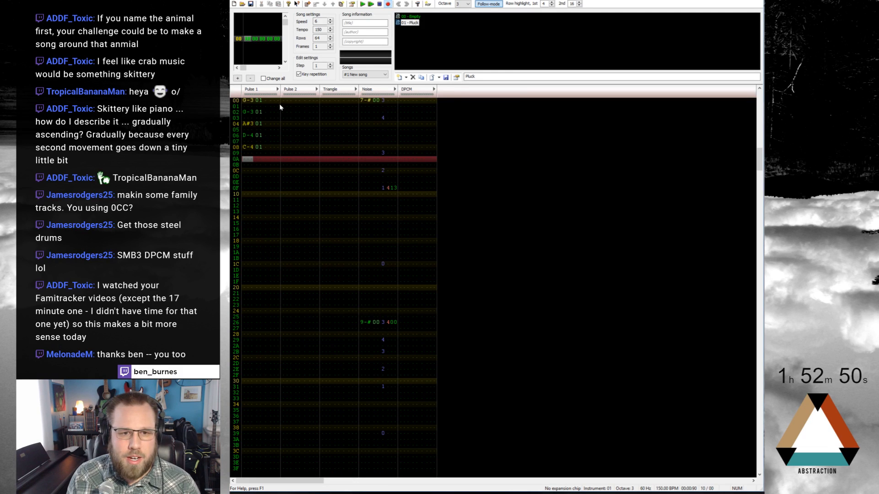
pyautogui.doubleClick(410, 23)
pyautogui.moveTo(421, 238)
pyautogui.mouseDown()
pyautogui.moveTo(489, 248)
pyautogui.moveTo(414, 210)
pyautogui.moveTo(414, 196)
pyautogui.moveTo(441, 227)
pyautogui.moveTo(491, 248)
pyautogui.mouseUp()
pyautogui.click(474, 242)
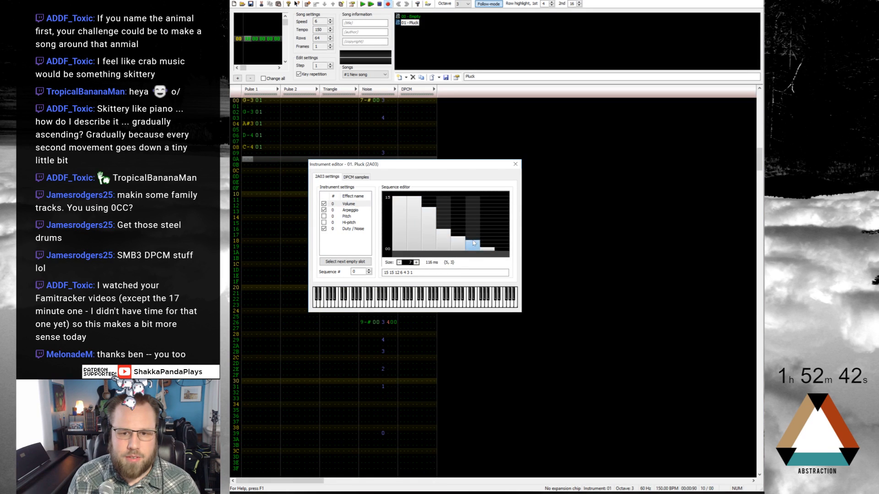
pyautogui.click(484, 245)
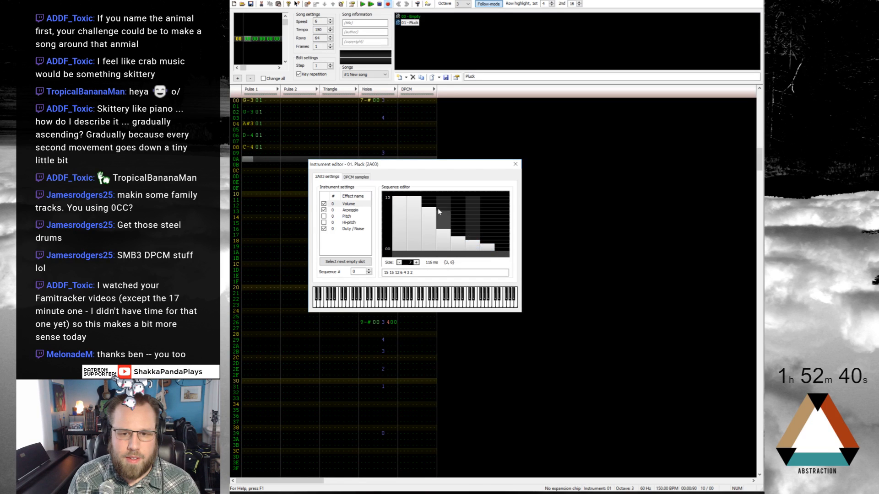
pyautogui.click(515, 164)
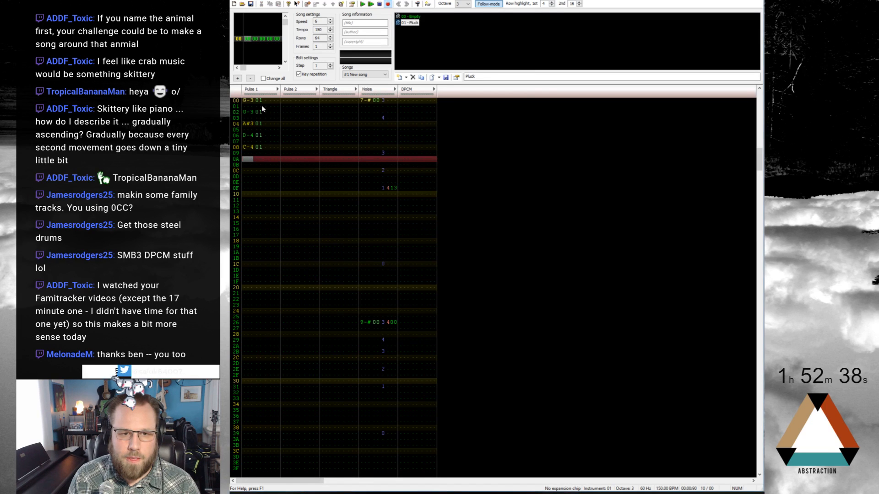
pyautogui.click(250, 102)
pyautogui.press('Return')
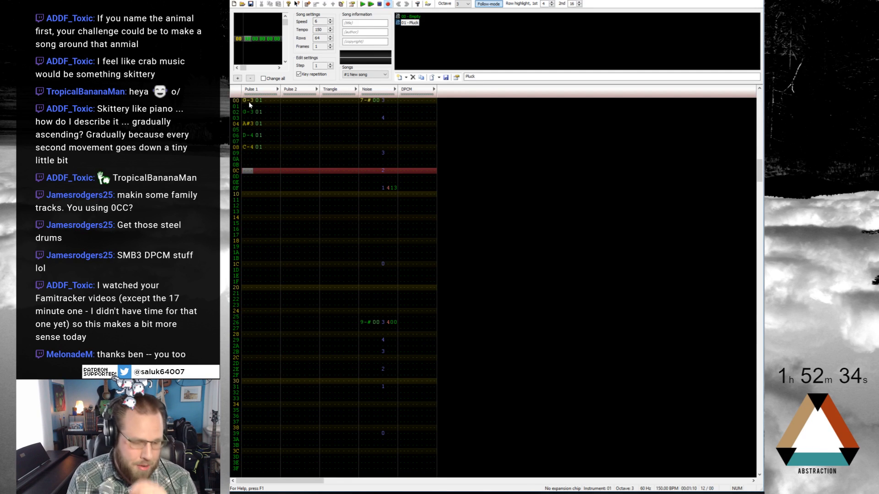
pyautogui.press('Return')
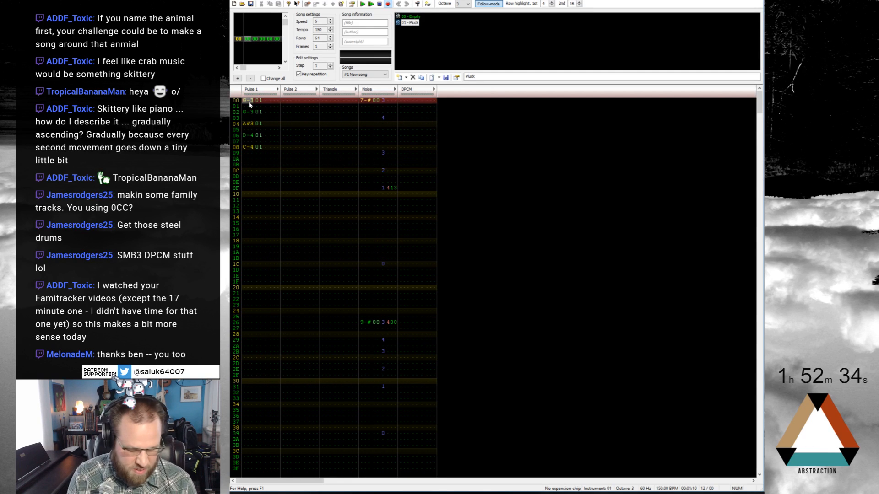
# Enter G03 delay effects on the Pulse 1 notes in rows 02 and 06
pyautogui.click(271, 113)
pyautogui.write('G00')
pyautogui.click(270, 136)
pyautogui.write('G00')
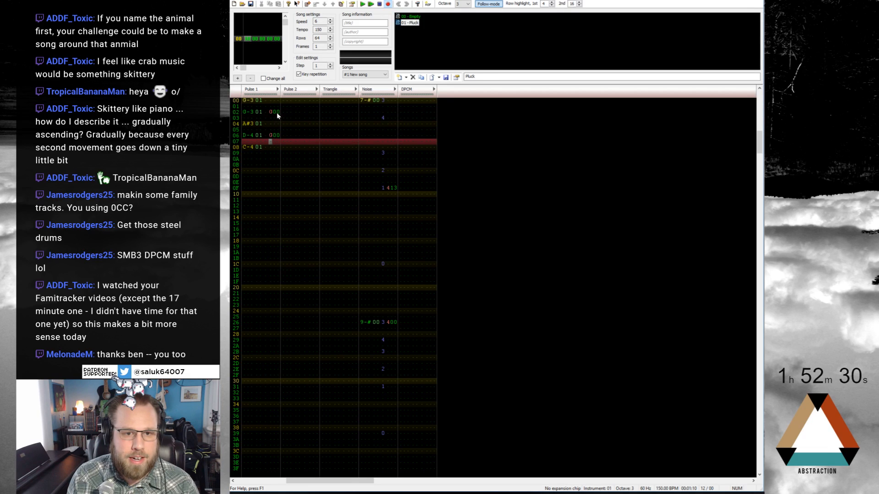
pyautogui.click(276, 111)
pyautogui.write('3')
pyautogui.click(279, 137)
pyautogui.write('3')
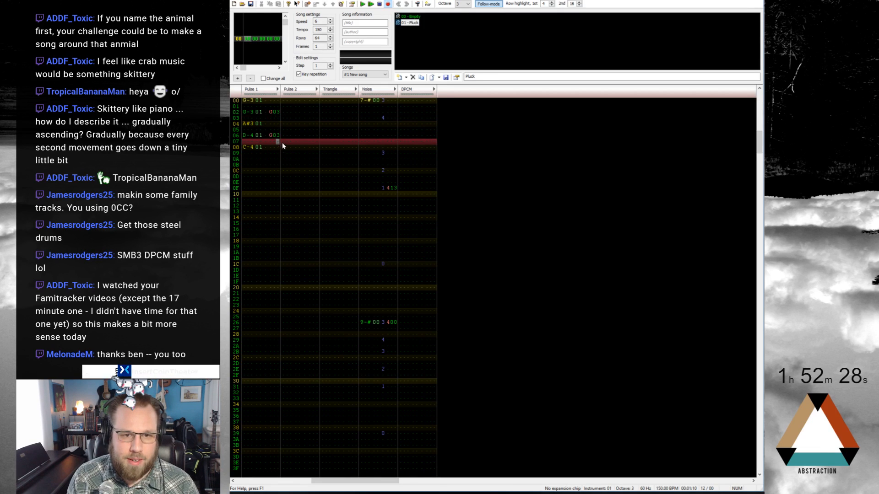
# Play the pattern from the start and replay it with the Noise channel muted
pyautogui.click(267, 101)
pyautogui.press('Return')
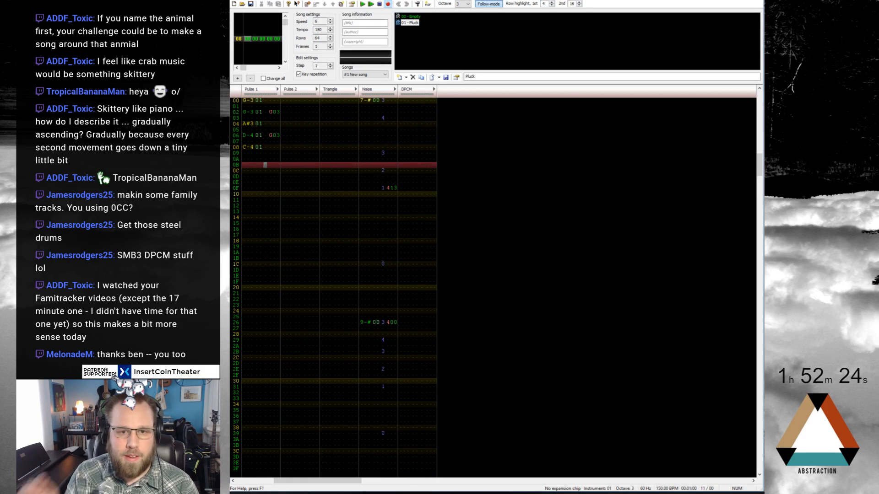
pyautogui.click(365, 88)
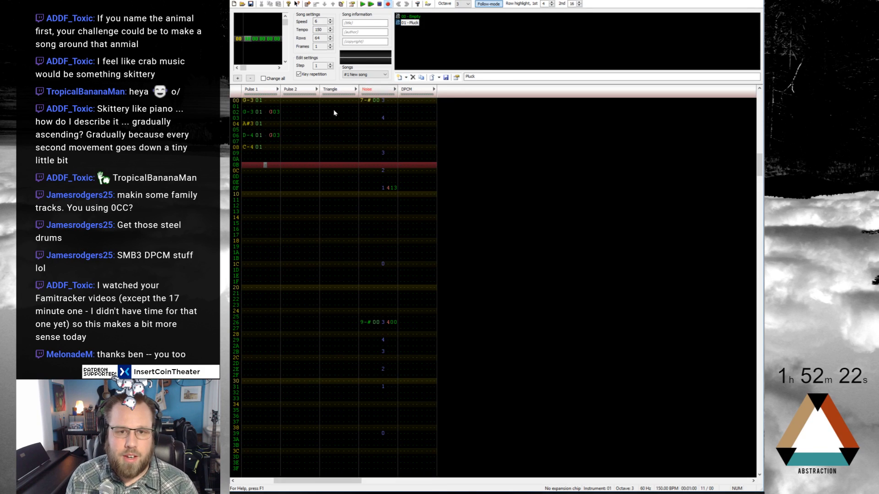
pyautogui.press('Return')
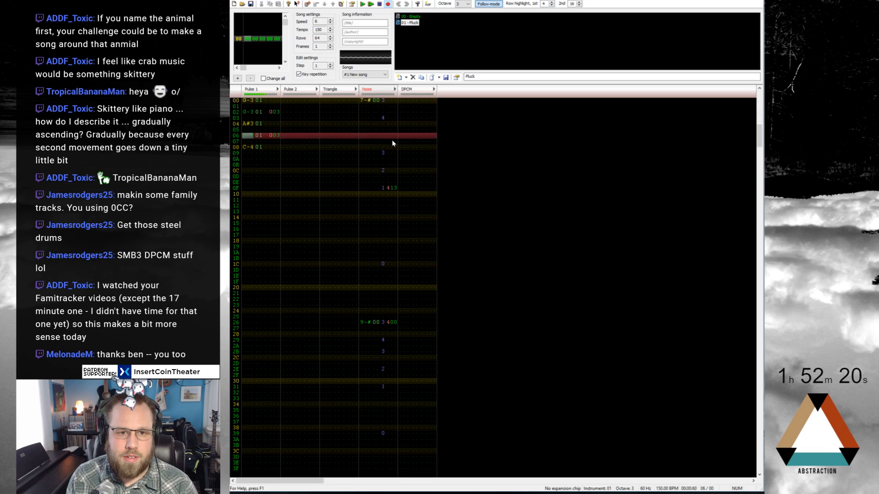
pyautogui.doubleClick(411, 23)
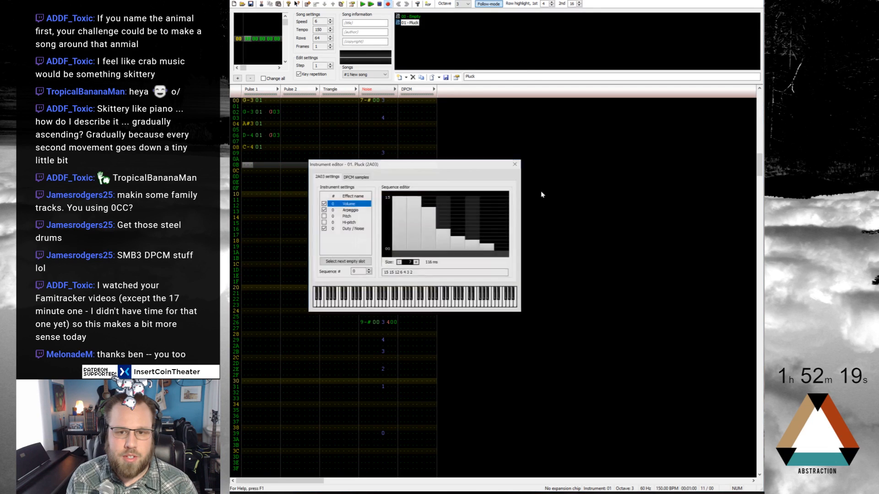
pyautogui.click(491, 251)
pyautogui.click(443, 222)
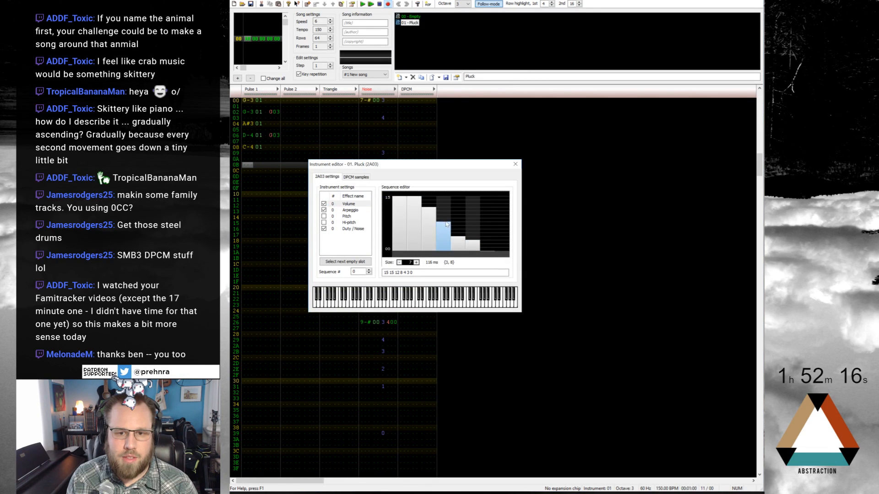
pyautogui.click(515, 164)
pyautogui.press('Return')
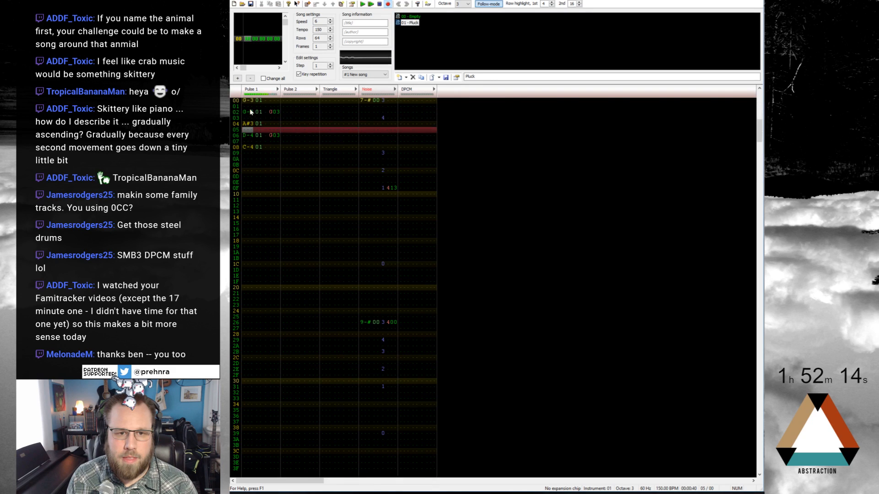
pyautogui.press('Return')
pyautogui.click(408, 18)
pyautogui.doubleClick(408, 22)
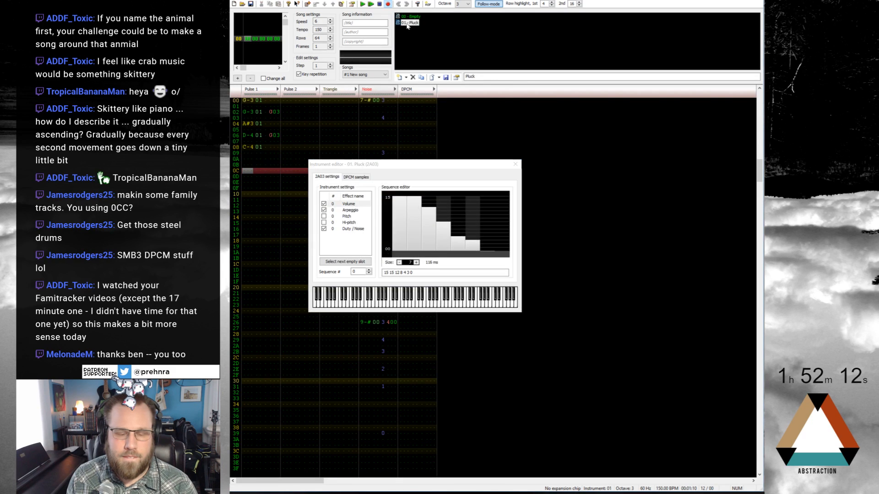
pyautogui.click(517, 165)
pyautogui.doubleClick(411, 23)
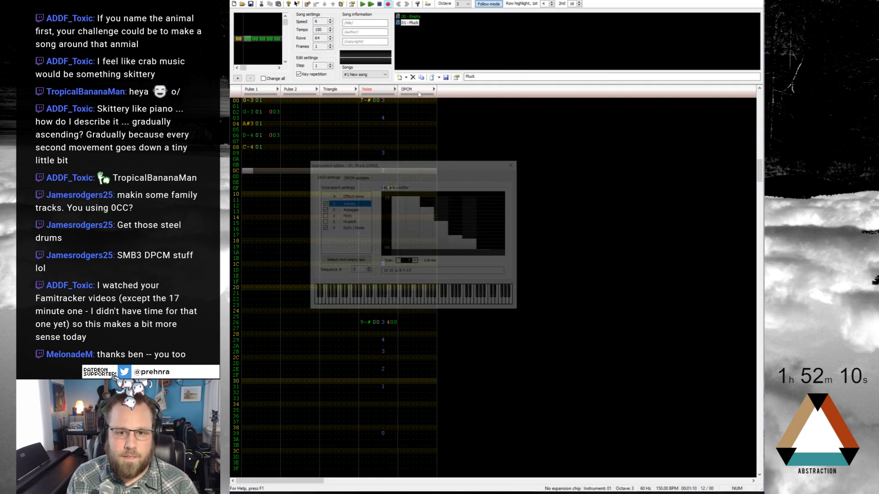
pyautogui.click(416, 263)
pyautogui.click(416, 263)
pyautogui.click(416, 263)
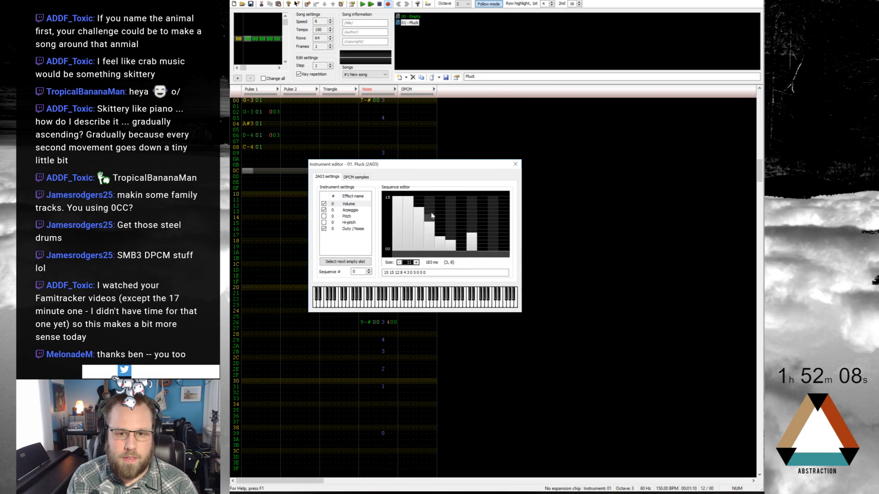
pyautogui.moveTo(439, 229); pyautogui.dragTo(489, 255)
pyautogui.moveTo(429, 212); pyautogui.dragTo(494, 250)
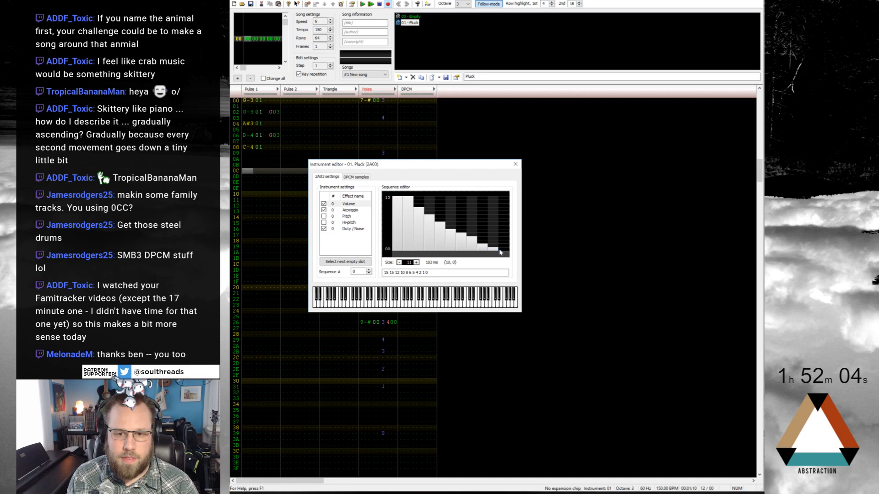
pyautogui.click(515, 164)
# Play the pattern back to hear the longer Pluck decay, and stop playback
pyautogui.click(246, 106)
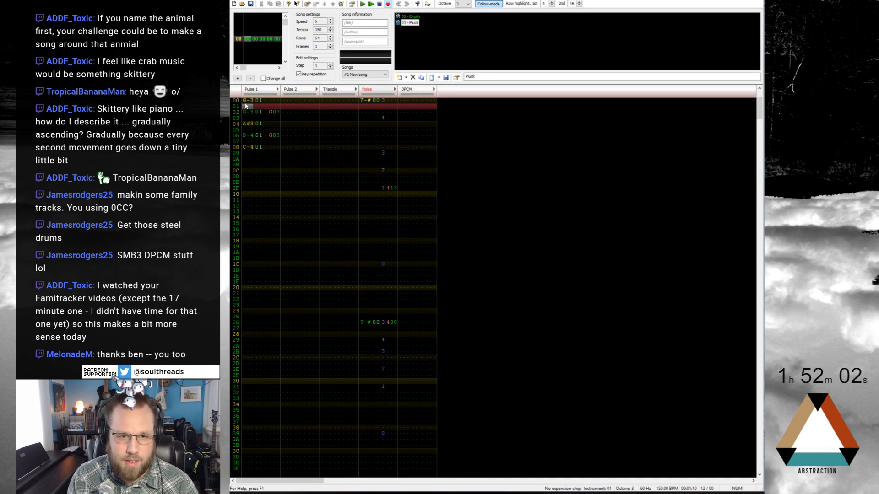
pyautogui.press('Return')
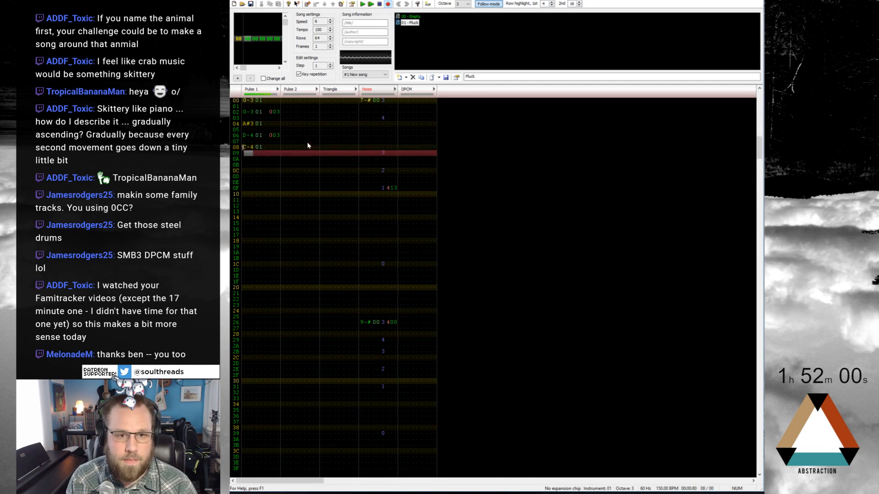
pyautogui.press('Return')
# Delete everything in the Noise channel of the pattern and play the pattern from the start
pyautogui.moveTo(363, 100); pyautogui.dragTo(393, 490)
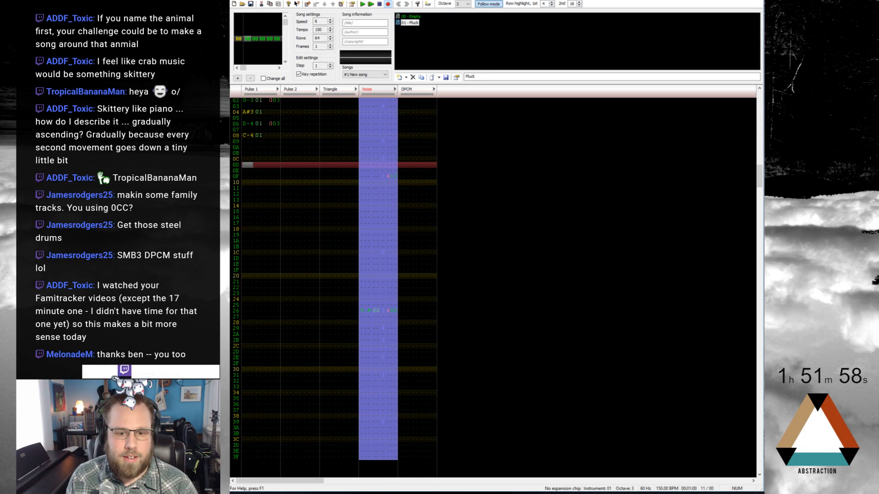
pyautogui.press('Delete')
pyautogui.scroll(4, 390, 226)
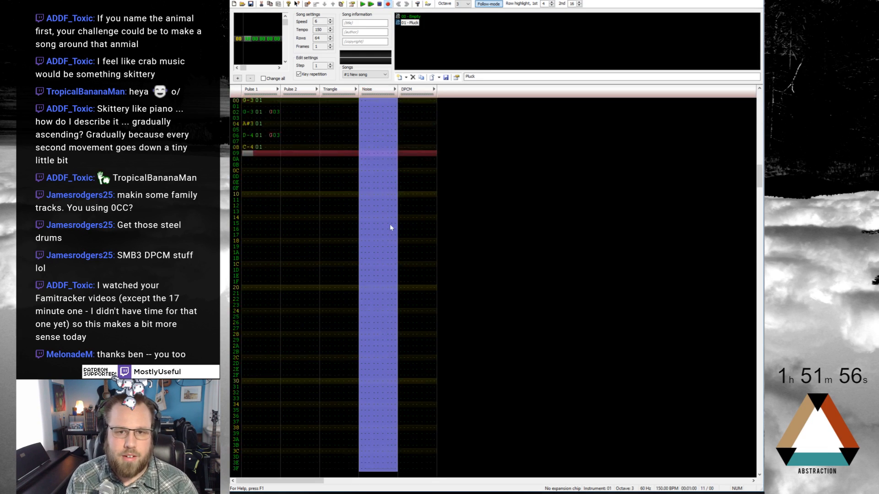
pyautogui.scroll(-2, 390, 225)
pyautogui.scroll(1, 389, 219)
pyautogui.click(247, 101)
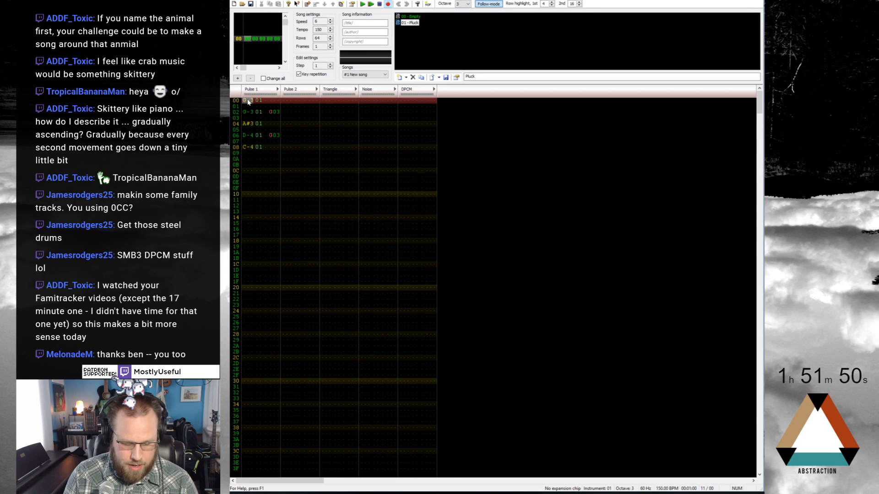
pyautogui.press('Return')
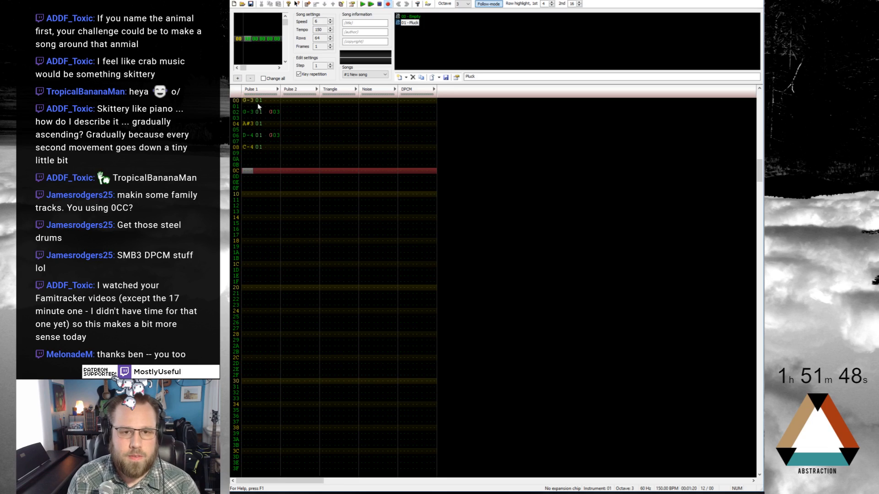
# Enter the notes C-3, D#3 and F-3 with the Pluck instrument in Triangle rows 0C, 0E and 10
pyautogui.click(328, 172)
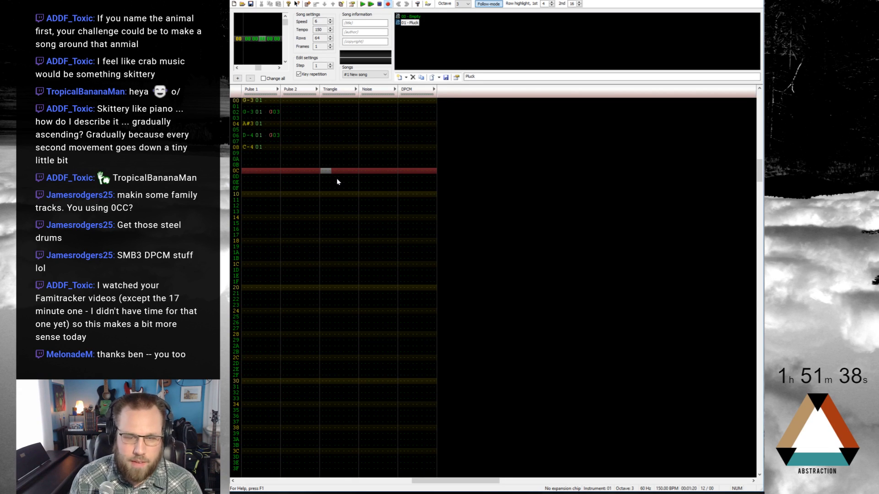
pyautogui.press('z')
pyautogui.press('Down')
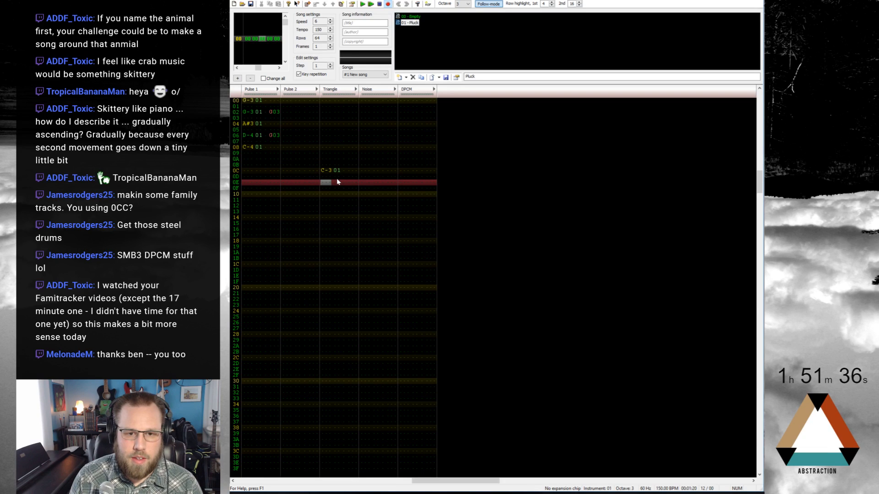
pyautogui.press('d')
pyautogui.press('Down')
pyautogui.press('b')
pyautogui.press('v')
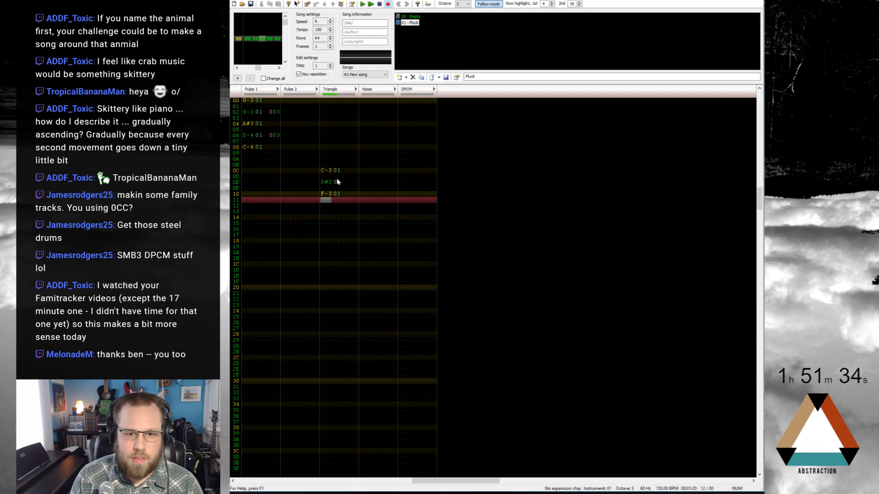
# Re-enter the Triangle notes C-3, D#3 and F-3 in rows 0C, 0E and 10 with the Empty instrument (00)
pyautogui.hotkey('ctrl', 'Up')
pyautogui.press('Up')
pyautogui.press('Up')
pyautogui.press('Up')
pyautogui.press('Up')
pyautogui.press('Up')
pyautogui.press('z')
pyautogui.press('Down')
pyautogui.press('d')
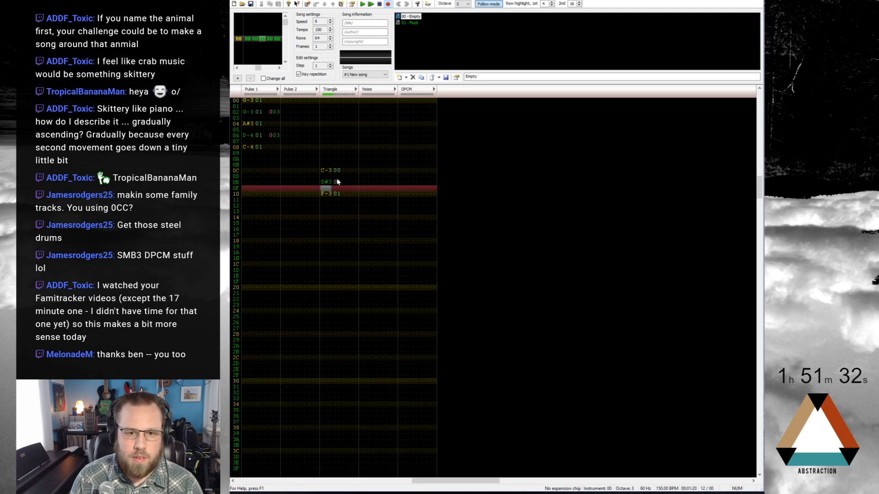
pyautogui.press('Down')
pyautogui.press('v')
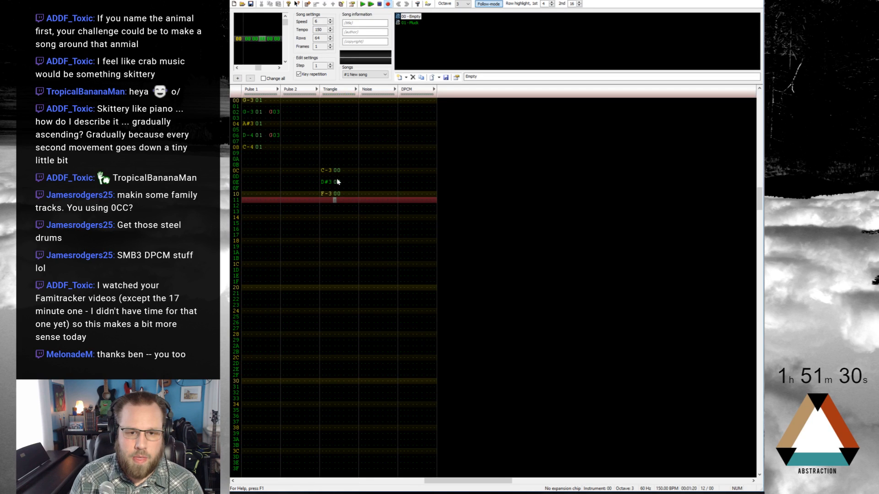
# Enter a G03 delay effect on the Triangle note D#3 in row 0E
pyautogui.click(355, 181)
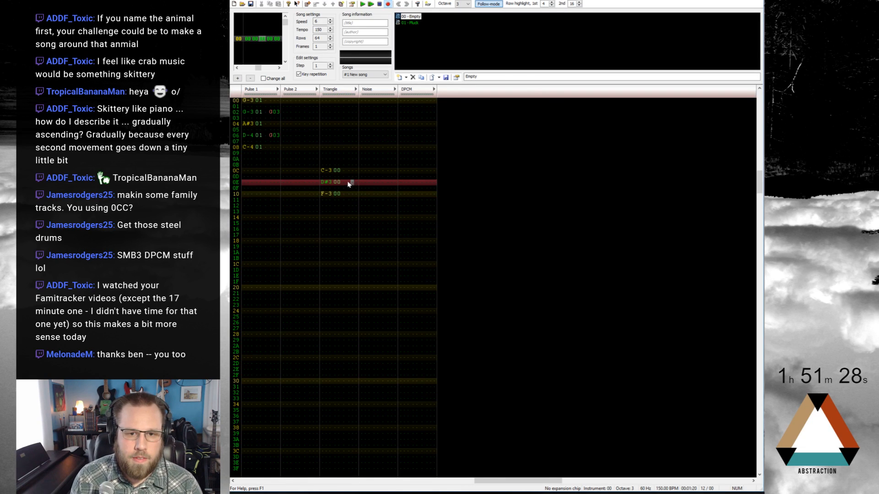
pyautogui.write('g00')
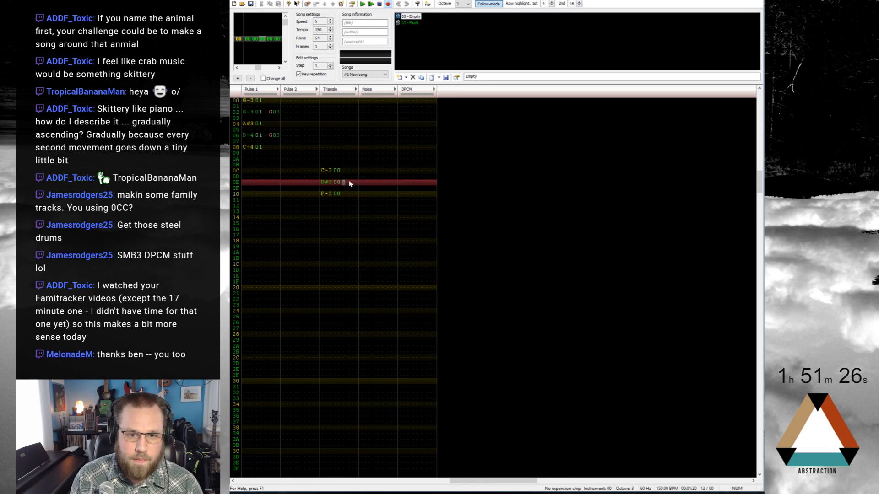
pyautogui.click(355, 182)
pyautogui.write('3')
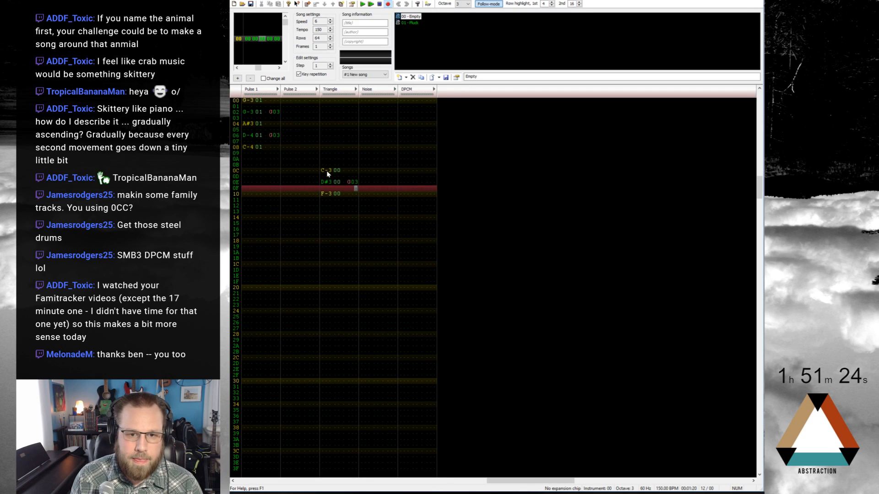
# Enter S03 note-cut effects in Triangle rows 0D and 0F
pyautogui.click(347, 176)
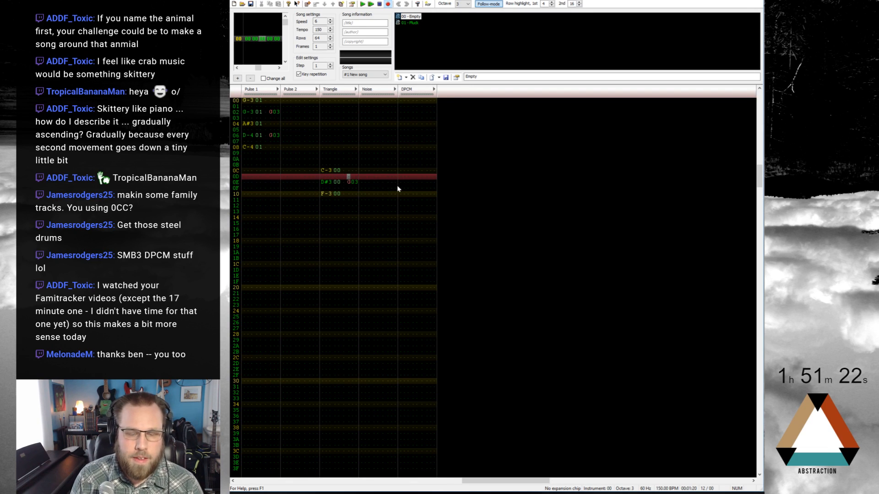
pyautogui.write('s')
pyautogui.press('Down')
pyautogui.write('s')
pyautogui.press('Right')
pyautogui.press('Right')
pyautogui.press('Up')
pyautogui.press('Up')
pyautogui.press('Up')
pyautogui.write('3')
pyautogui.press('Down')
pyautogui.write('3')
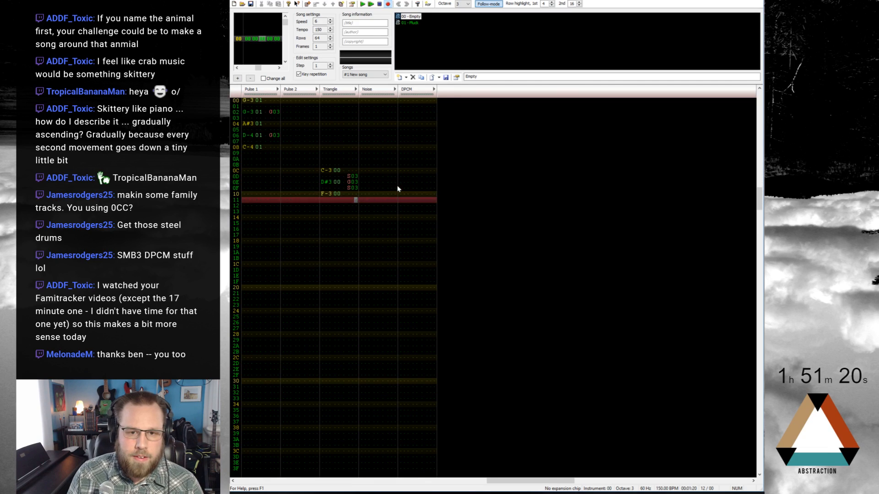
# Insert a note halt in Triangle row 14 and play the pattern back
pyautogui.press('Left')
pyautogui.press('Left')
pyautogui.press('Left')
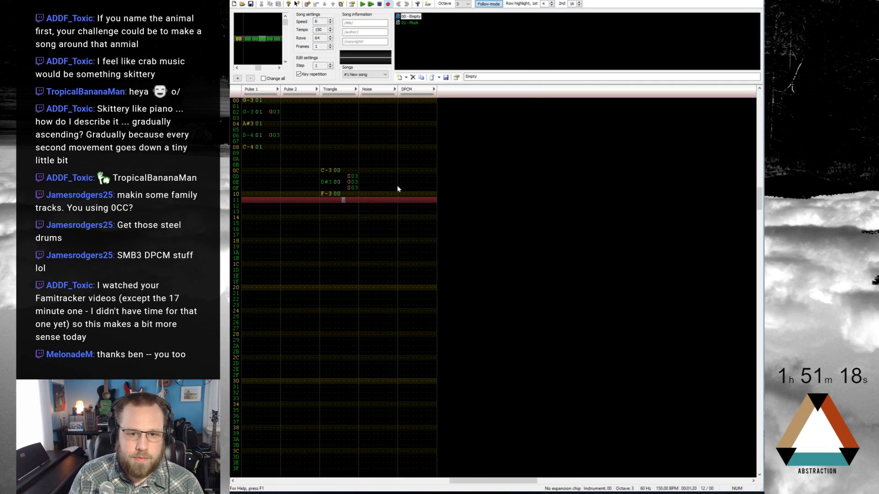
pyautogui.press('Right')
pyautogui.press('Down')
pyautogui.press('Down')
pyautogui.press('Down')
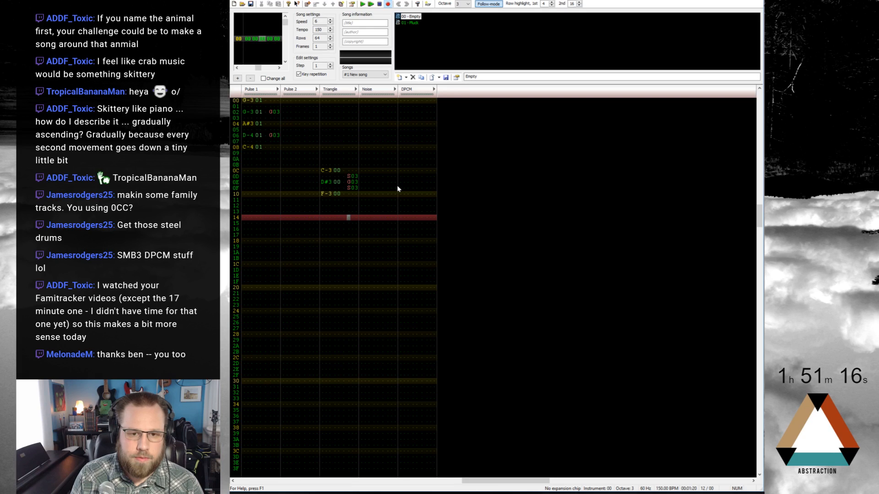
pyautogui.press('Left')
pyautogui.press('Left')
pyautogui.press('Left')
pyautogui.press('Left')
pyautogui.press('1')
pyautogui.press('Return')
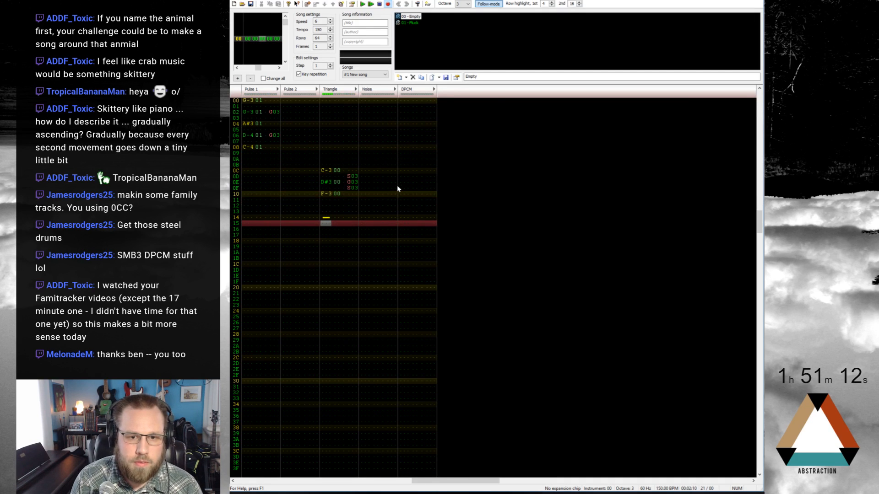
# Move the Triangle notes C-3, D#3 and F-3 up two rows to rows 0A, 0C and 0E
pyautogui.moveTo(327, 171)
pyautogui.mouseDown()
pyautogui.moveTo(352, 194)
pyautogui.moveTo(335, 160)
pyautogui.mouseUp()
pyautogui.click(326, 170)
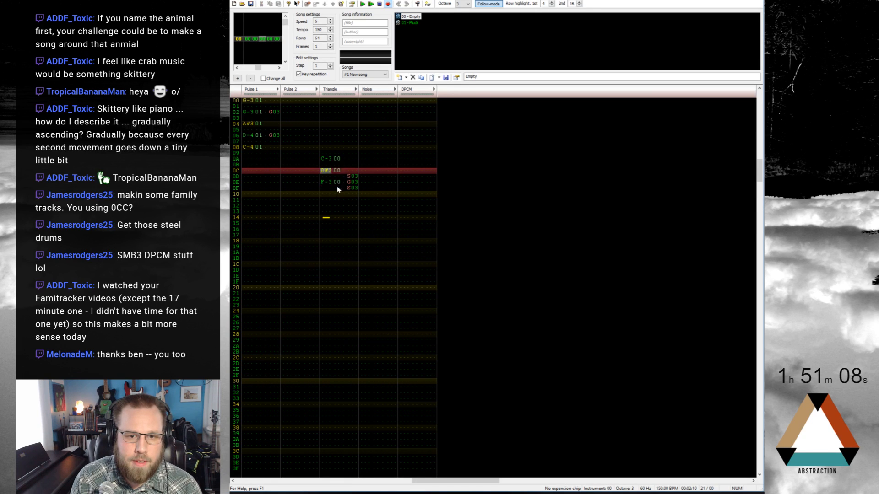
pyautogui.click(338, 188)
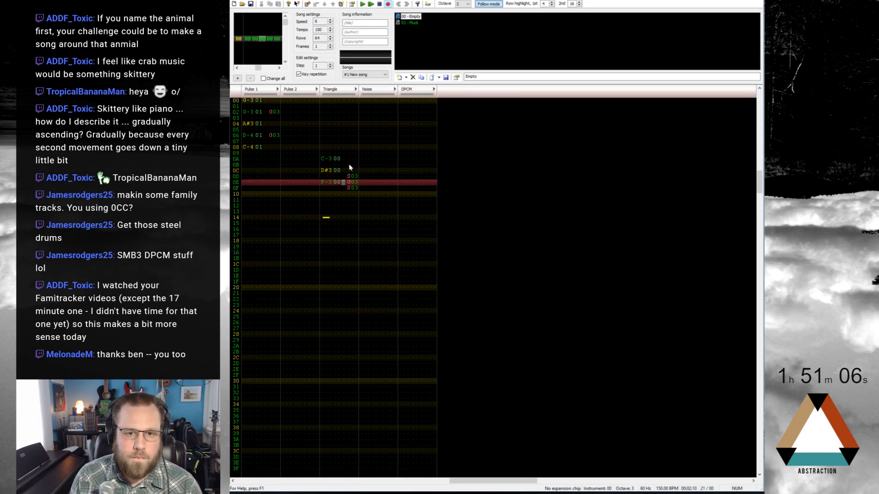
# Enter a G03 delay effect on the Triangle note C-3 in row 0A
pyautogui.click(351, 160)
pyautogui.write('g')
pyautogui.press('Right')
pyautogui.press('Right')
pyautogui.press('Up')
pyautogui.write('3')
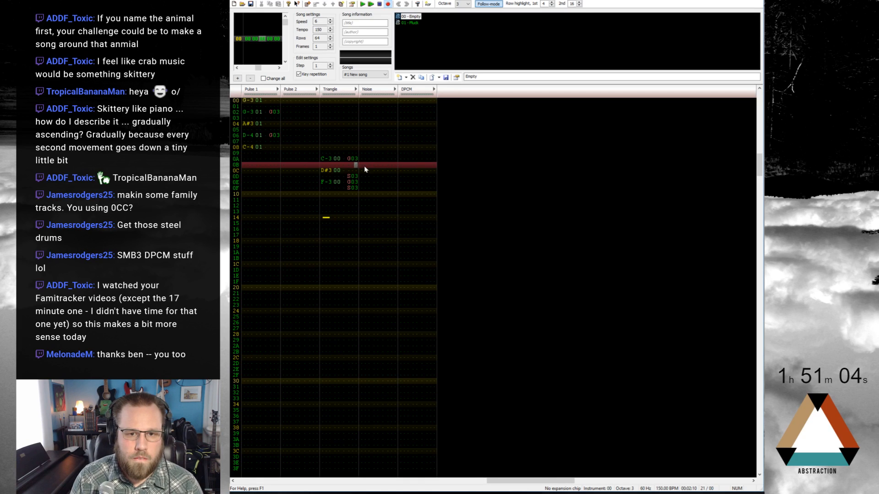
# Enter an S03 note-cut effect in Triangle row 0B and play the pattern back
pyautogui.press('Down')
pyautogui.press('Left')
pyautogui.press('Left')
pyautogui.press('Up')
pyautogui.write('s')
pyautogui.press('Right')
pyautogui.press('Right')
pyautogui.press('Up')
pyautogui.write('3')
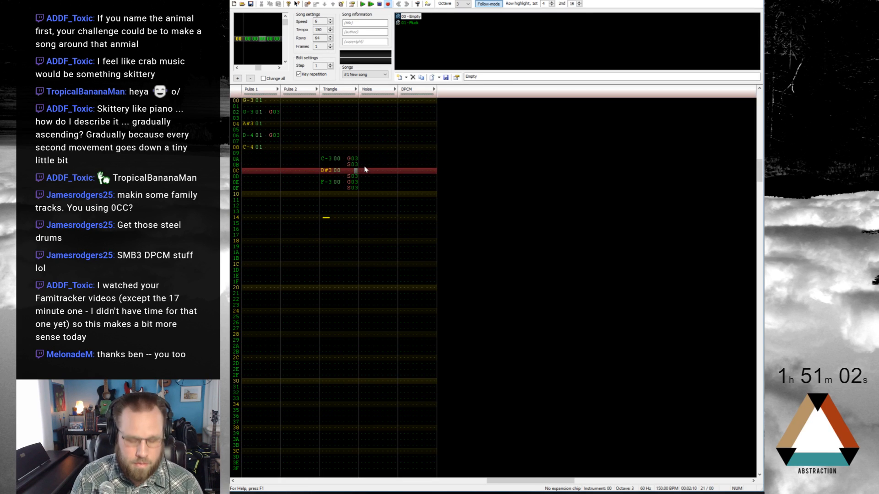
pyautogui.press('Return')
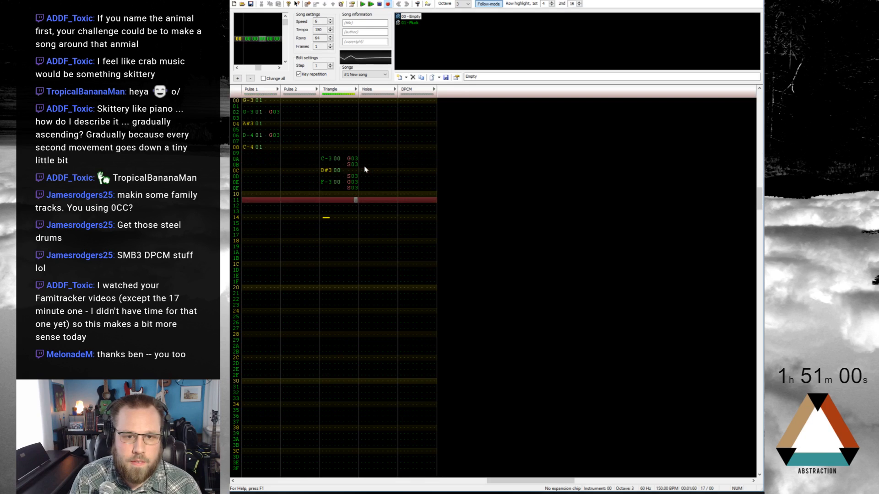
# Delete the S03 effect from Triangle row 0F
pyautogui.moveTo(348, 188); pyautogui.dragTo(354, 189)
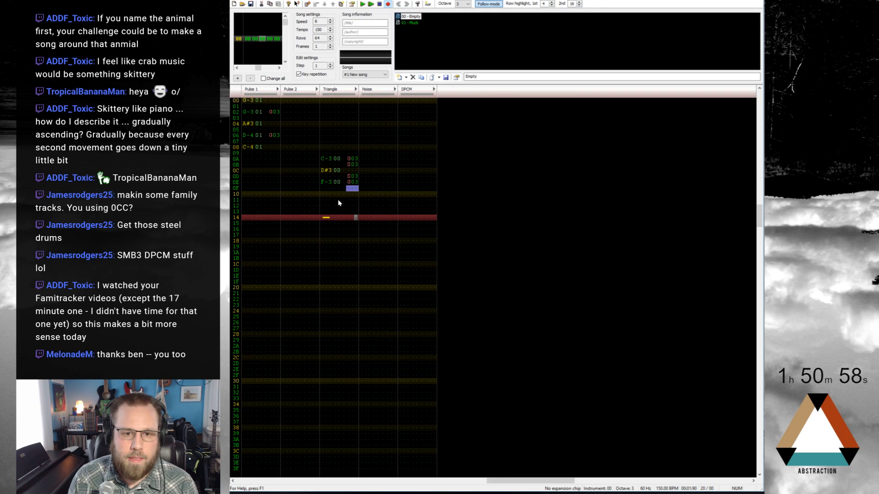
pyautogui.press('Delete')
pyautogui.click(335, 201)
# Enter F-4 in Triangle row 12 and replace the note halt in row 14 with F-3
pyautogui.click(323, 220)
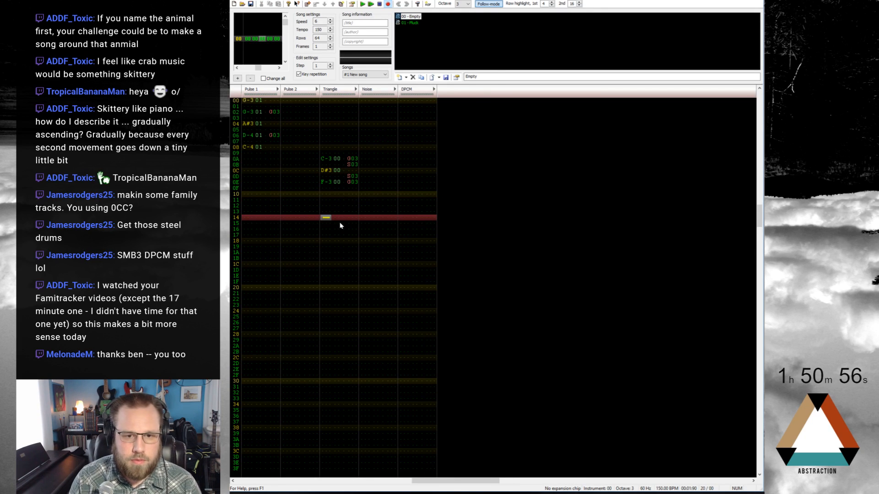
pyautogui.press('Up')
pyautogui.press('Up')
pyautogui.press('r')
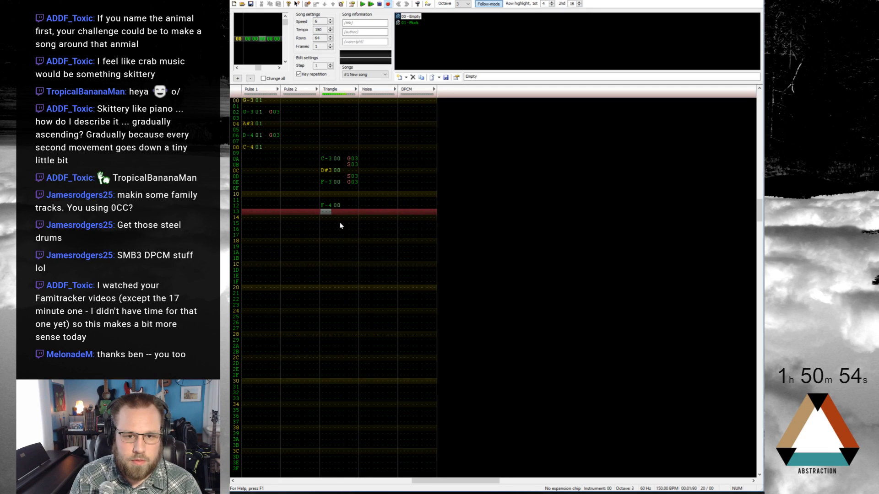
pyautogui.press('Down')
pyautogui.press('b')
pyautogui.press('Up')
pyautogui.press('v')
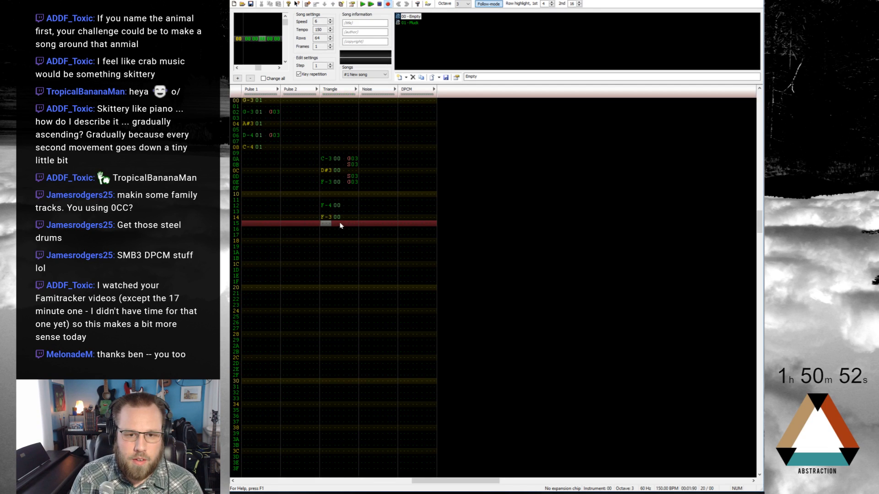
# Enter a G03 delay effect on the Triangle note F-4 in row 12
pyautogui.press('Right')
pyautogui.press('Right')
pyautogui.press('Right')
pyautogui.press('Right')
pyautogui.press('Up')
pyautogui.press('Up')
pyautogui.press('Up')
pyautogui.write('g0')
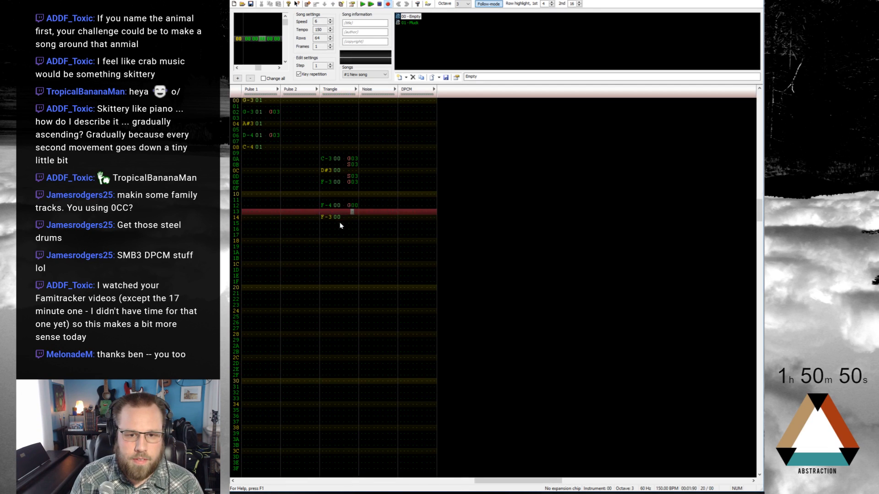
pyautogui.write('3')
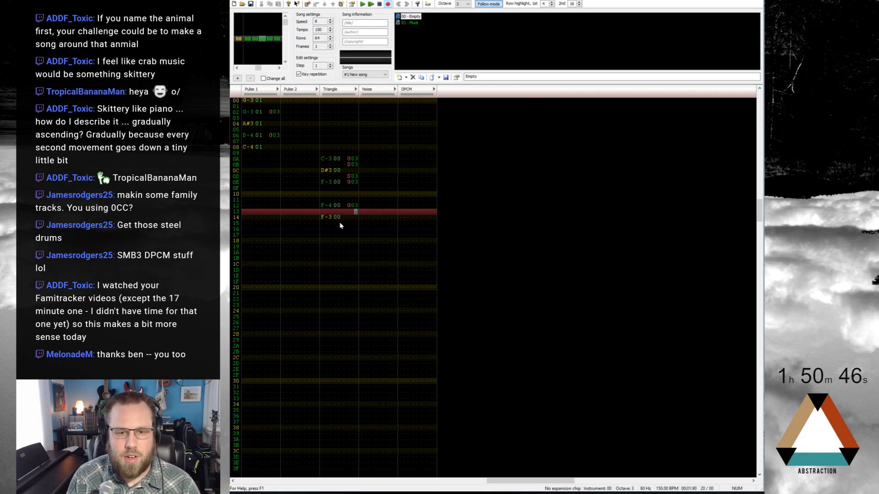
pyautogui.press('Down')
pyautogui.press('Left')
pyautogui.press('Left')
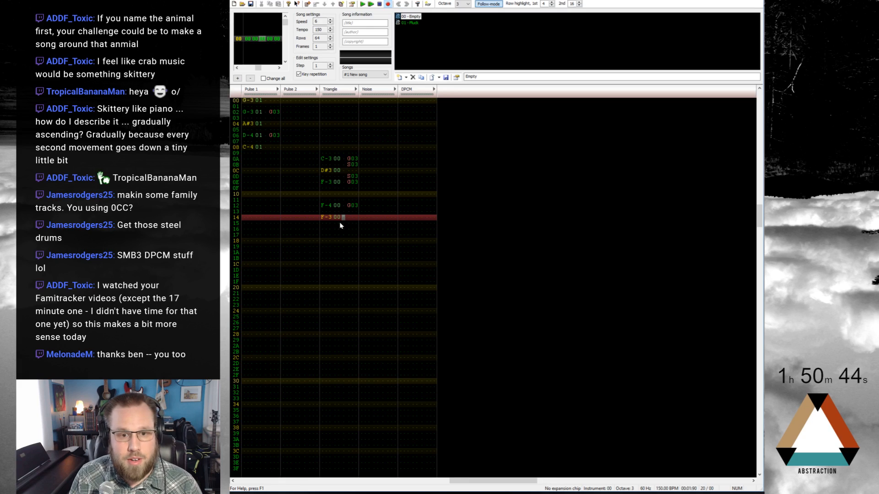
# Enter an S03 note-cut effect in Triangle row 13
pyautogui.press('Up')
pyautogui.write('s03')
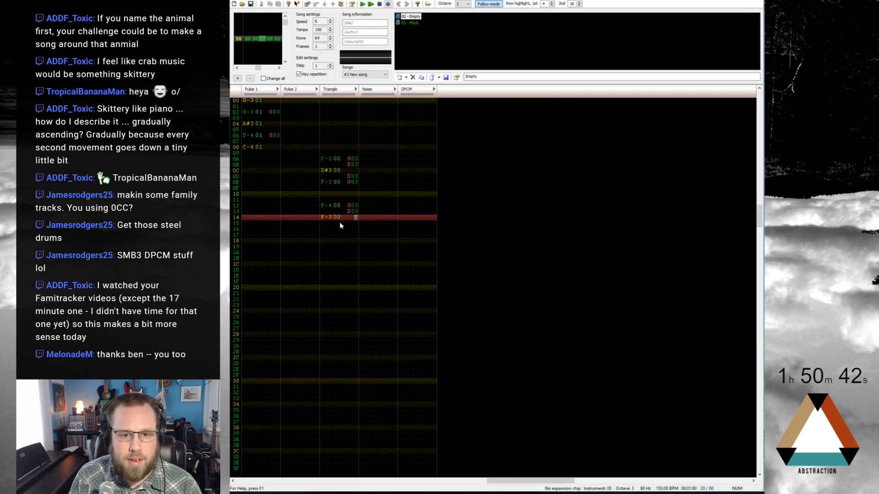
pyautogui.press('Left')
pyautogui.press('Left')
pyautogui.press('Down')
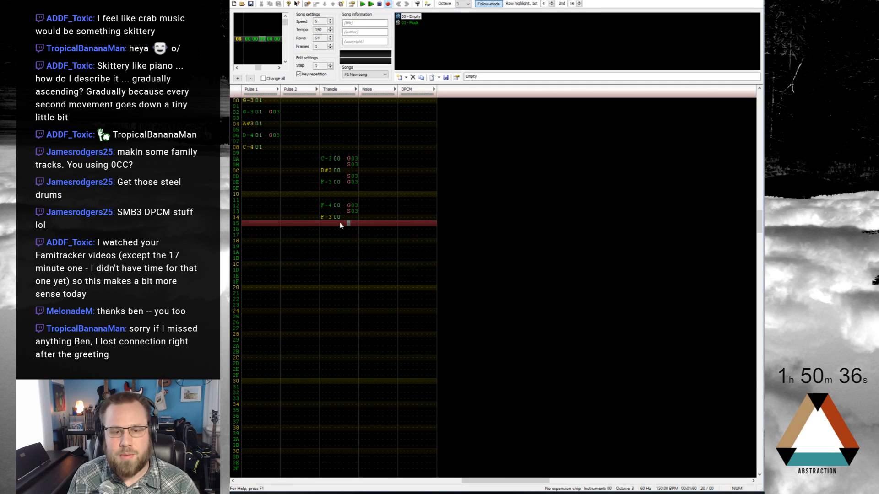
pyautogui.press('Left')
pyautogui.press('Right')
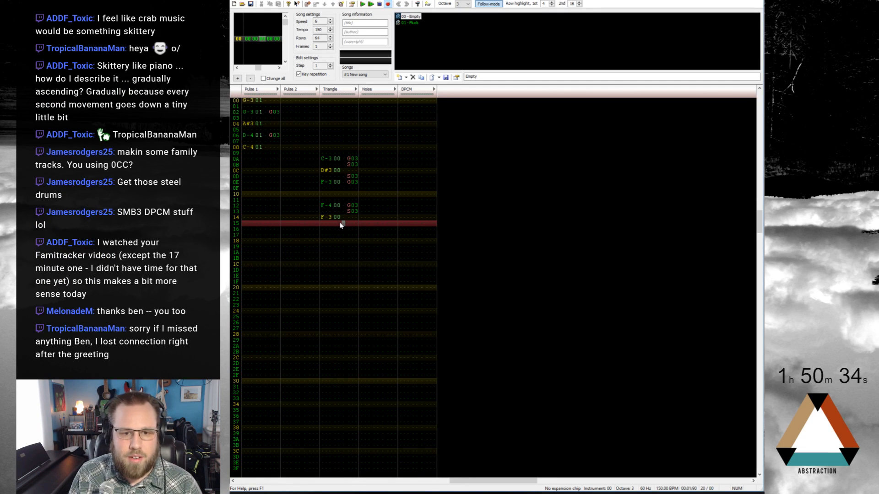
# Insert a note halt in Triangle row 10 and play the pattern from the start
pyautogui.press('Up')
pyautogui.press('Up')
pyautogui.press('Up')
pyautogui.press('Up')
pyautogui.press('Up')
pyautogui.press('Left')
pyautogui.press('Left')
pyautogui.press('Left')
pyautogui.press('Left')
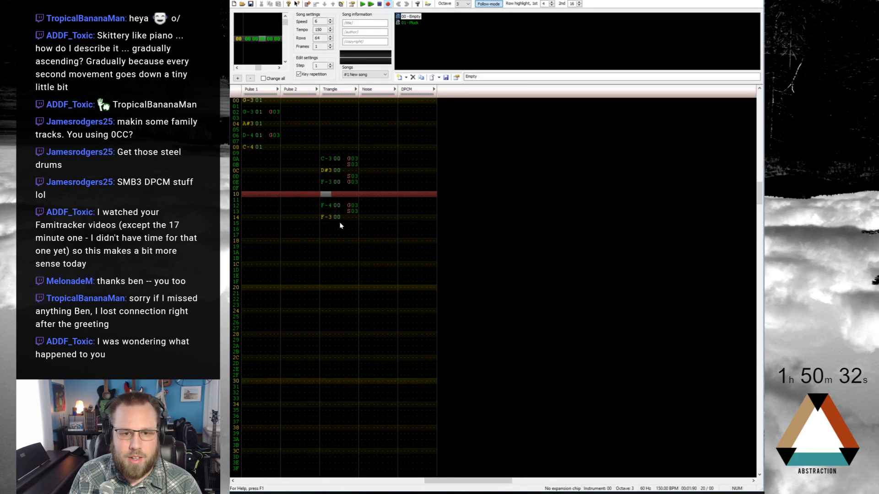
pyautogui.press('1')
pyautogui.press('Home')
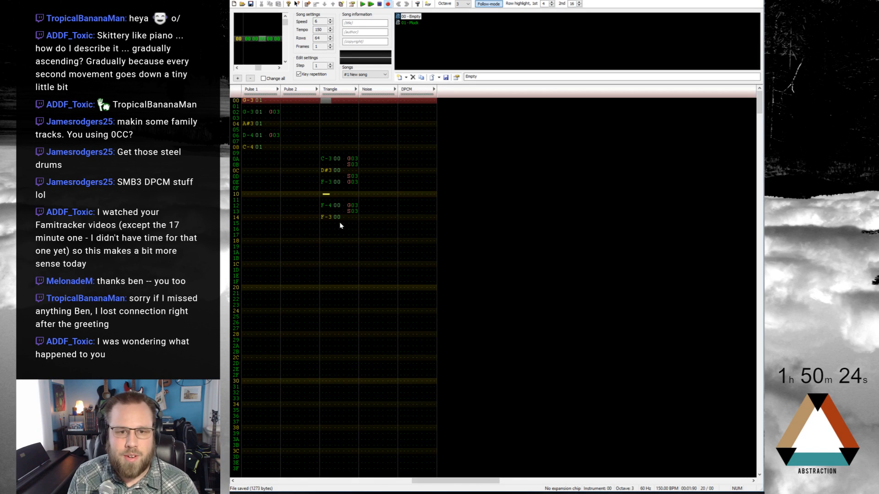
pyautogui.press('Return')
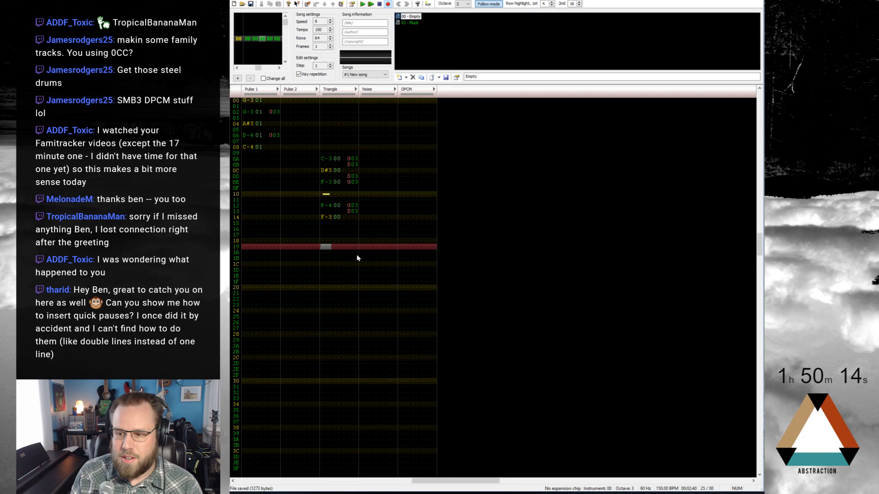
# Try a note release in Pulse 1 row 10, and delete it again
pyautogui.click(252, 195)
pyautogui.press('1')
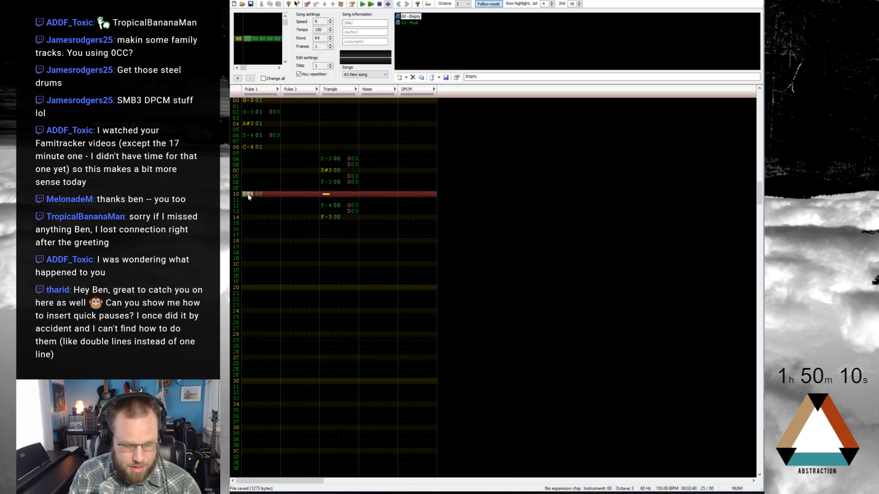
pyautogui.click(248, 195)
pyautogui.press('=')
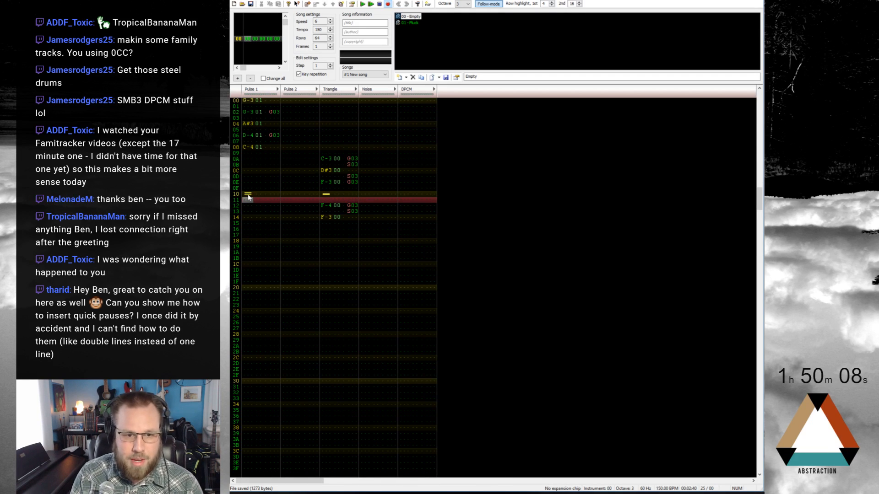
pyautogui.click(248, 195)
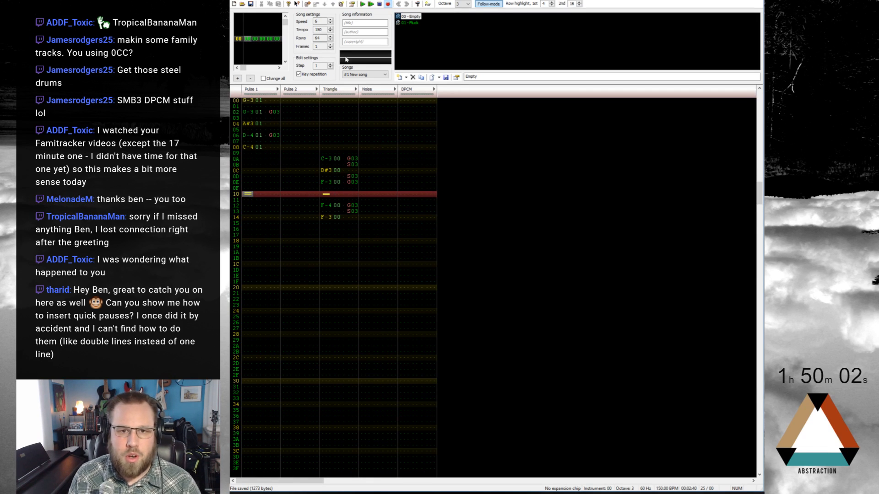
pyautogui.press('Delete')
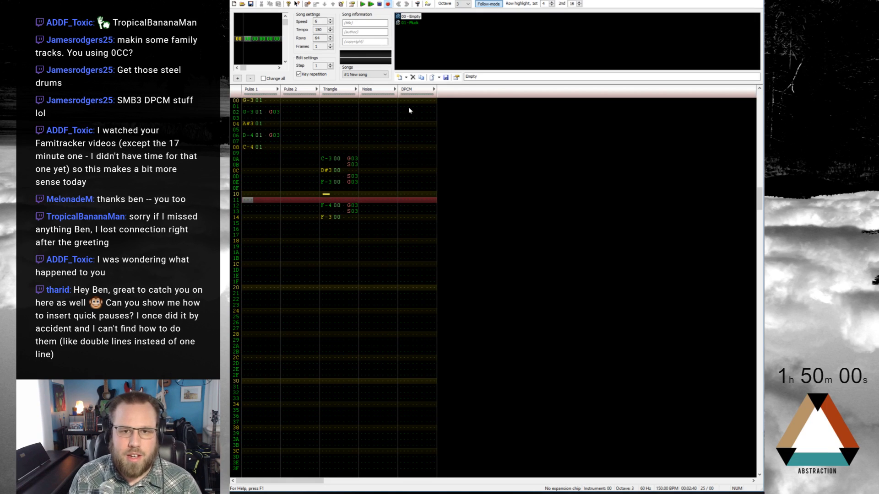
# Create a new instrument named Test and open it for editing
pyautogui.click(399, 77)
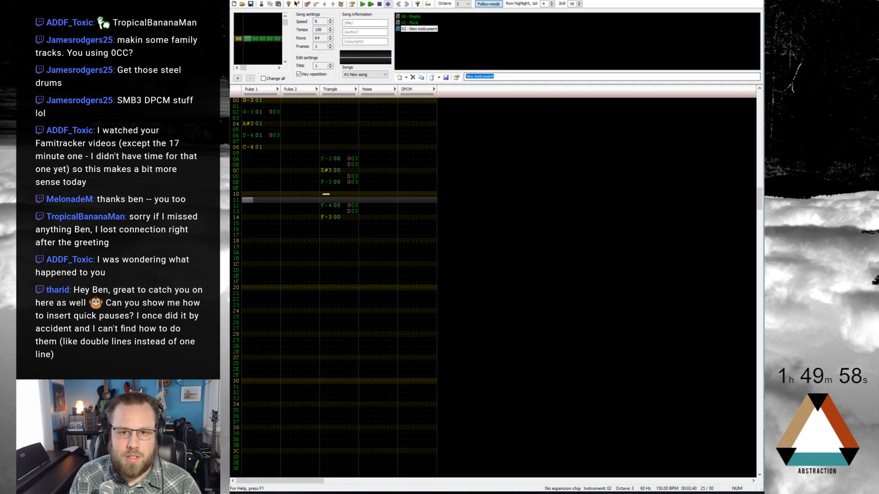
pyautogui.write('Test')
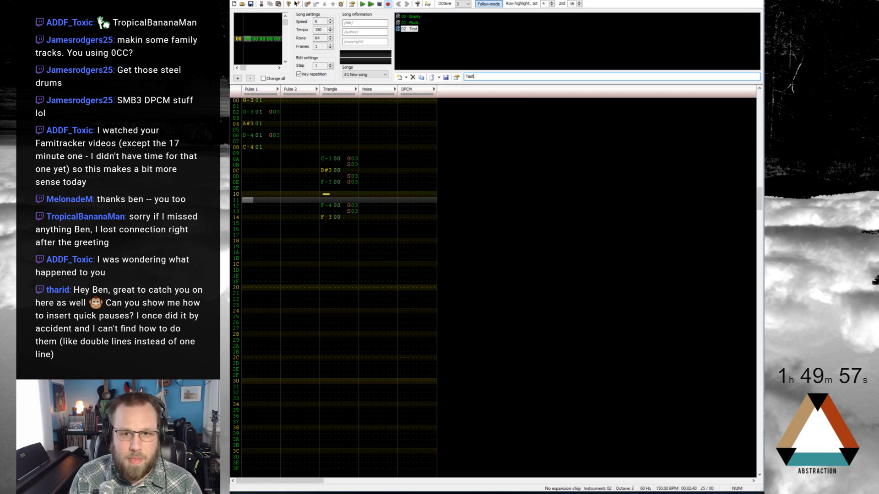
pyautogui.doubleClick(414, 29)
# Extend the Test instrument's volume sequence to 17 steps and draw an envelope rising from 9 to 15 and falling to 2
pyautogui.tripleClick(416, 263)
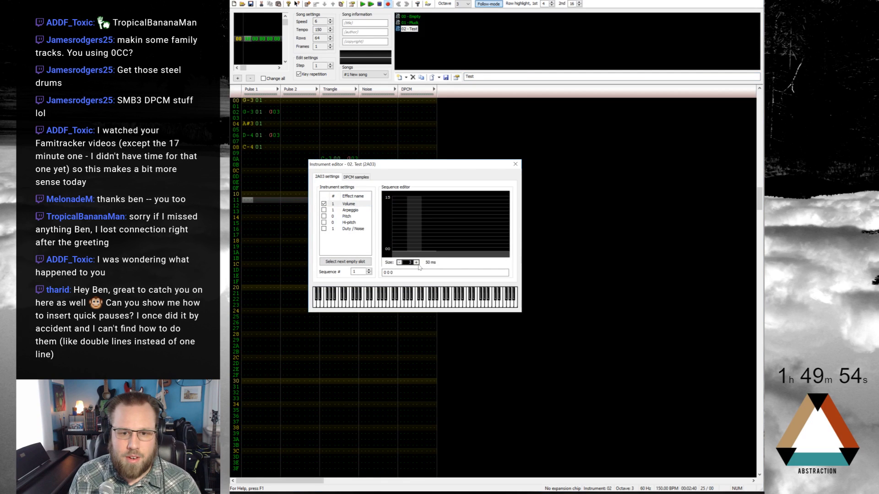
pyautogui.doubleClick(417, 264)
pyautogui.doubleClick(417, 263)
pyautogui.click(417, 264)
pyautogui.moveTo(398, 220)
pyautogui.mouseDown()
pyautogui.moveTo(416, 198)
pyautogui.moveTo(463, 229)
pyautogui.moveTo(504, 202)
pyautogui.moveTo(401, 215)
pyautogui.moveTo(445, 197)
pyautogui.mouseUp()
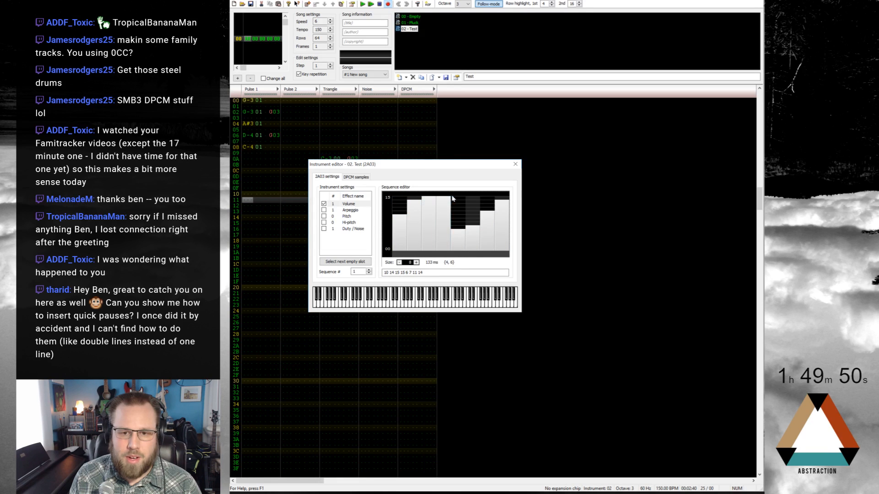
pyautogui.click(416, 262)
pyautogui.tripleClick(416, 262)
pyautogui.tripleClick(416, 263)
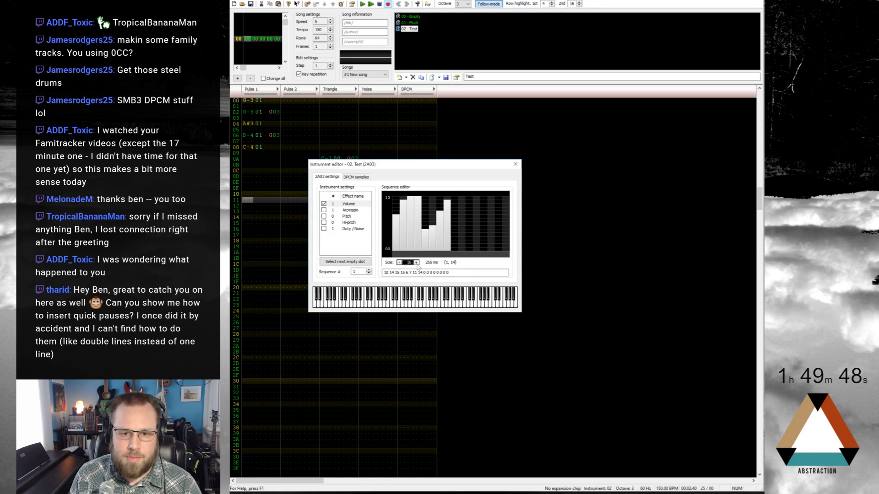
pyautogui.doubleClick(416, 262)
pyautogui.moveTo(395, 218)
pyautogui.mouseDown()
pyautogui.moveTo(430, 197)
pyautogui.moveTo(451, 200)
pyautogui.moveTo(503, 245)
pyautogui.mouseUp()
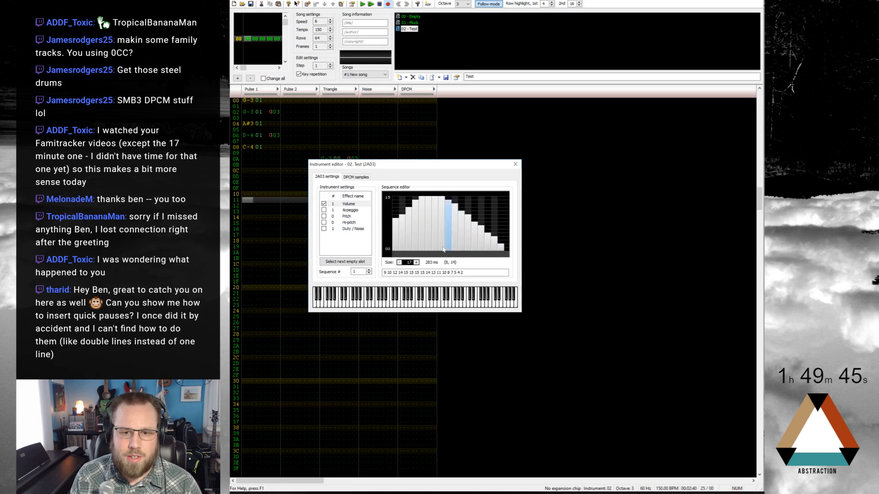
# Set the loop point at the first 15 and the release point at the following 14, and set the final volume step to 0
pyautogui.click(419, 254)
pyautogui.rightClick(447, 255)
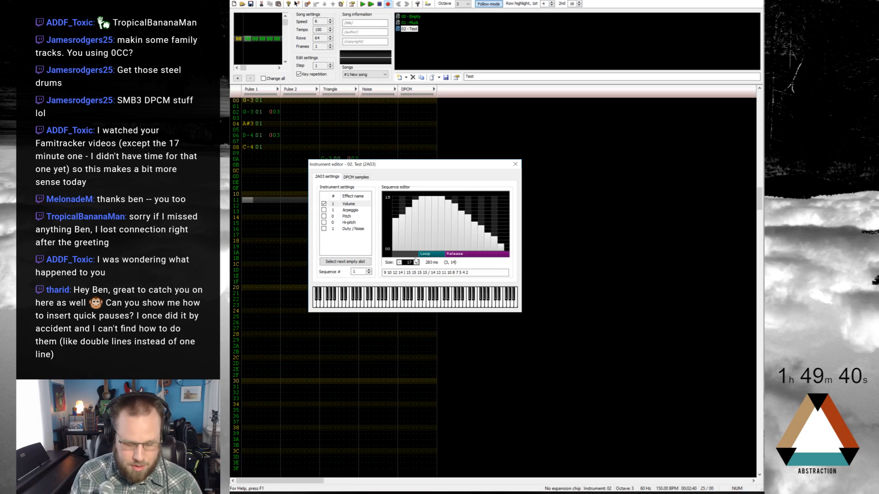
pyautogui.press('t')
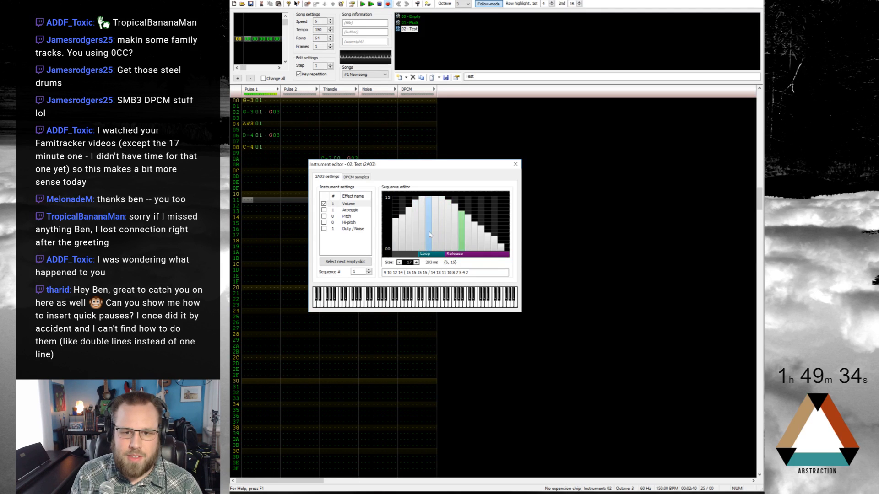
pyautogui.click(503, 250)
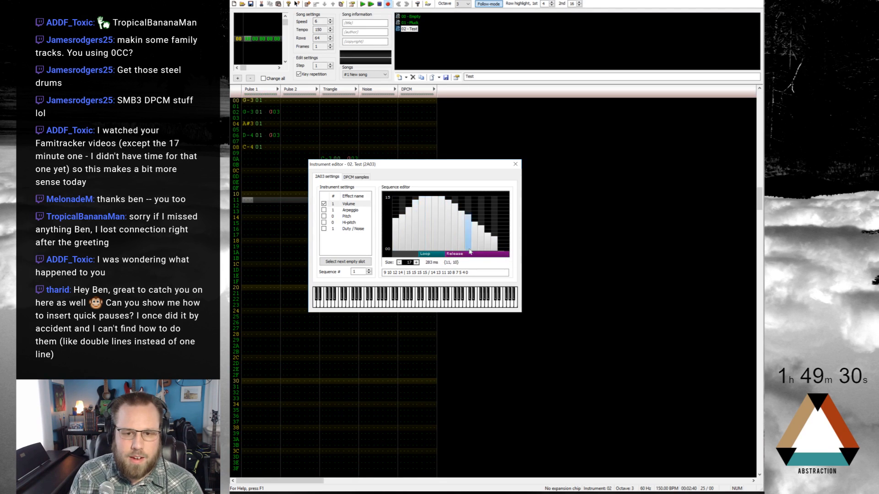
pyautogui.click(515, 164)
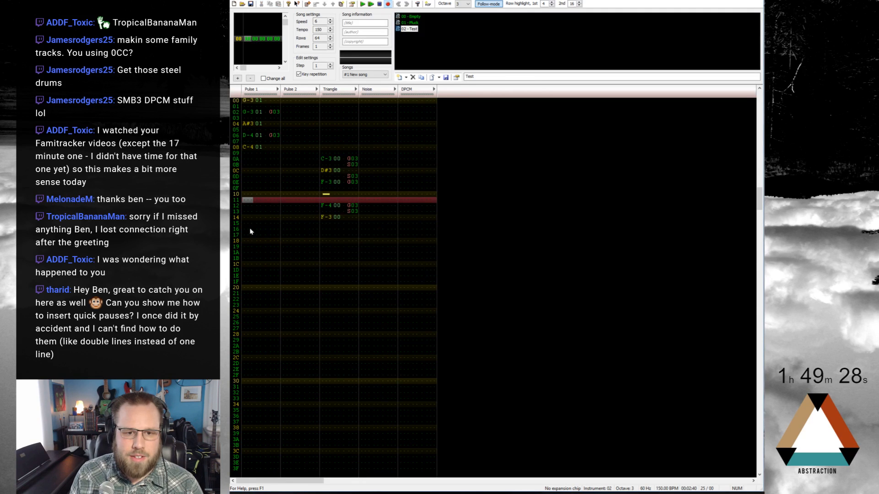
# Enter G-4 with the Test instrument in Pulse 1 row 18 and a note release in row 28
pyautogui.click(245, 242)
pyautogui.press('t')
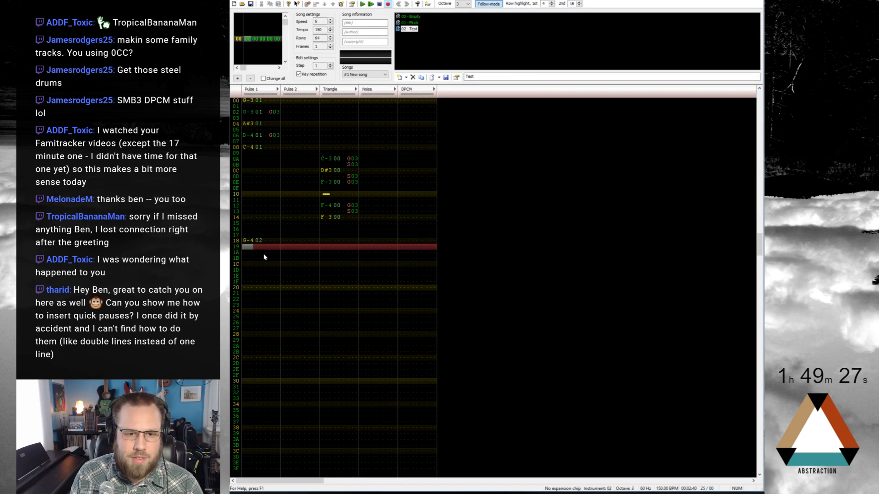
pyautogui.click(246, 289)
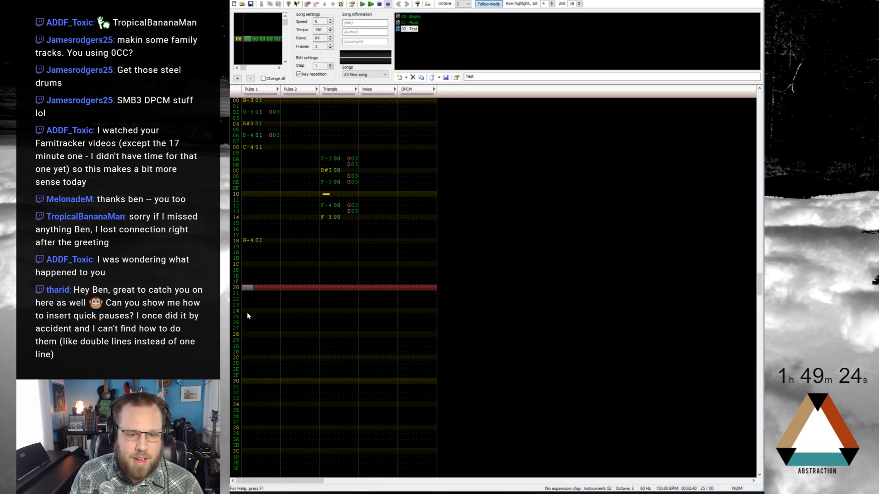
pyautogui.click(254, 336)
pyautogui.press('=')
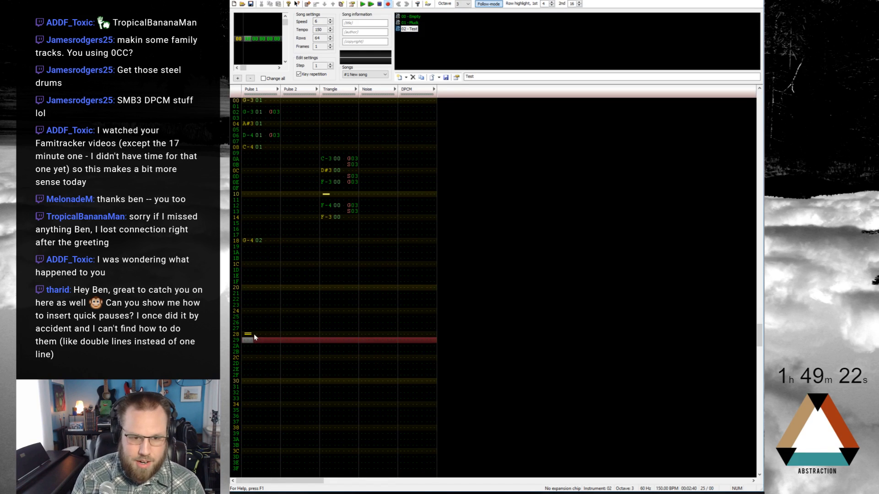
# Play the pattern back to hear how the note release on Pulse 1 ends the held Test note
pyautogui.press('Up')
pyautogui.press('Up')
pyautogui.press('Up')
pyautogui.press('Up')
pyautogui.press('F7')
pyautogui.press('F8')
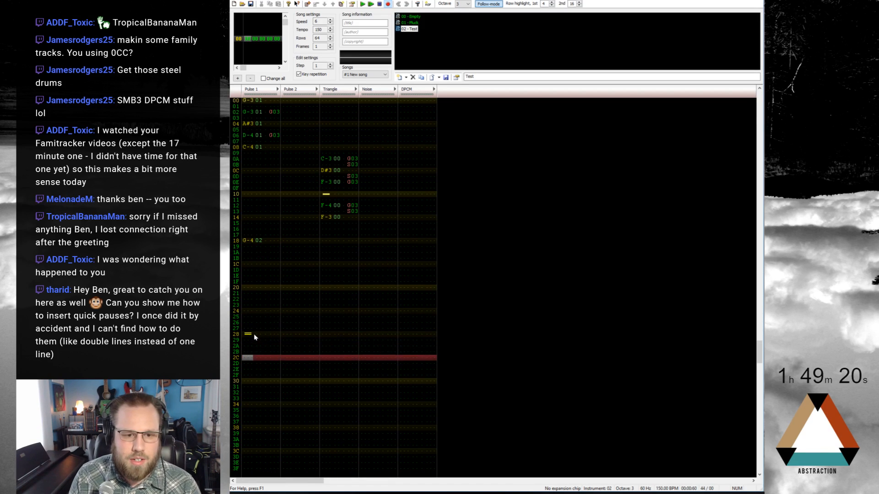
pyautogui.press('Home')
pyautogui.press('F7')
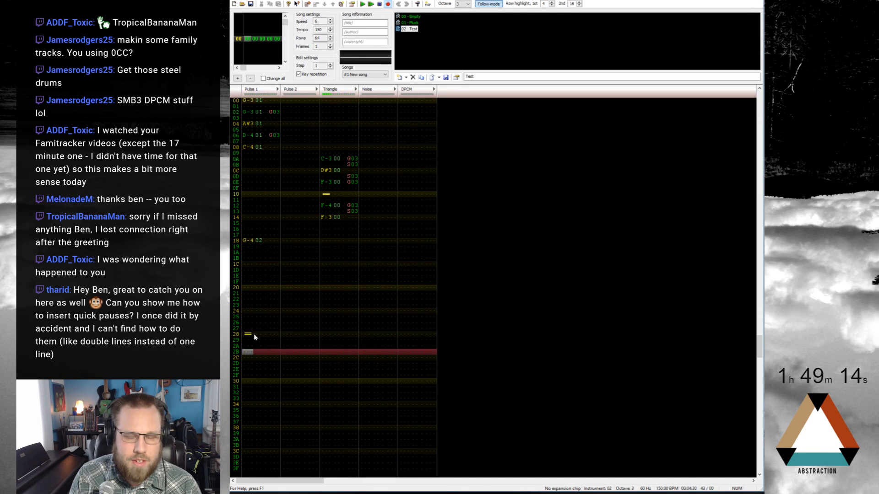
# Delete the Test note and its note release from Pulse 1 rows 18 to 28
pyautogui.click(253, 334)
pyautogui.moveTo(240, 224); pyautogui.dragTo(266, 361)
pyautogui.press('Delete')
# Try a note halt in Pulse 1 row 10, and remove it again
pyautogui.click(246, 195)
pyautogui.press('1')
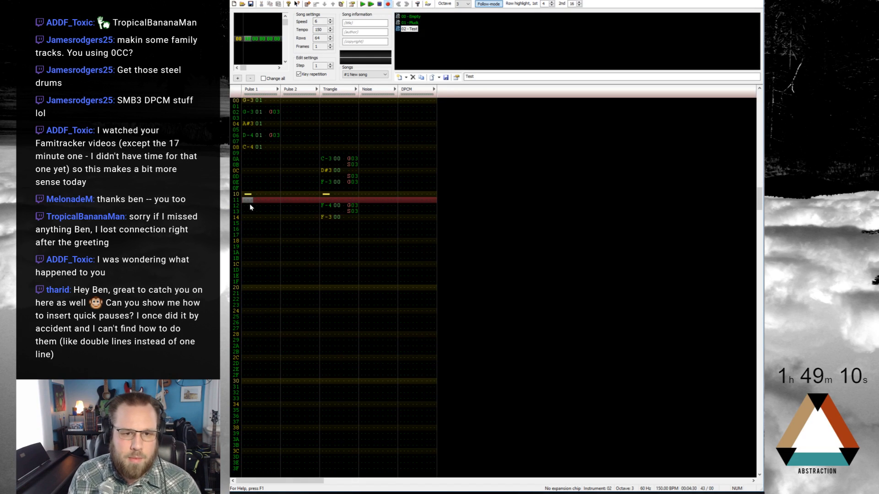
pyautogui.press('Up')
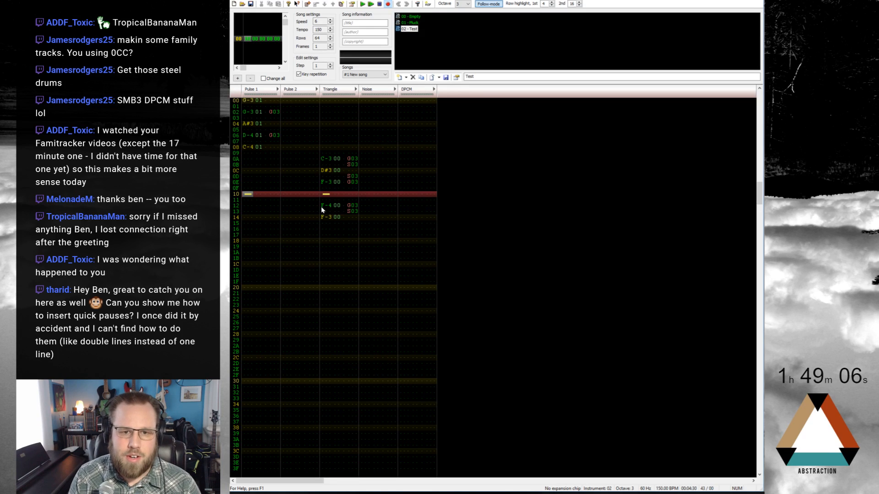
pyautogui.press('Delete')
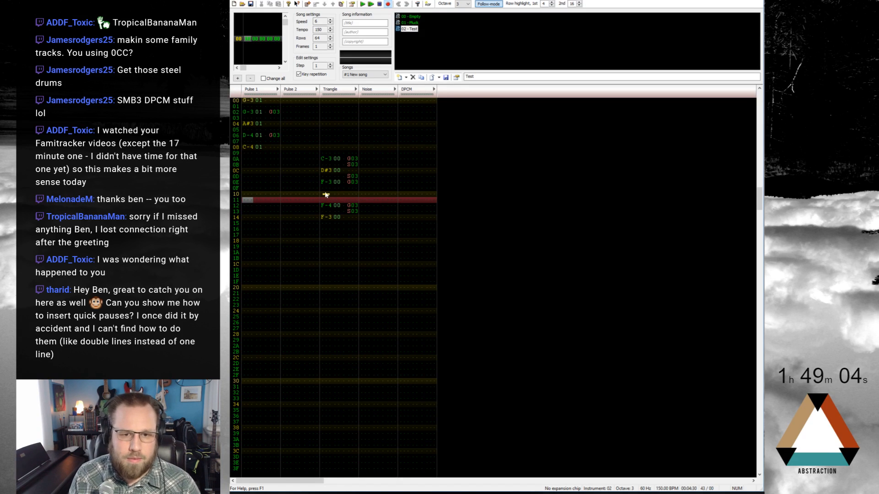
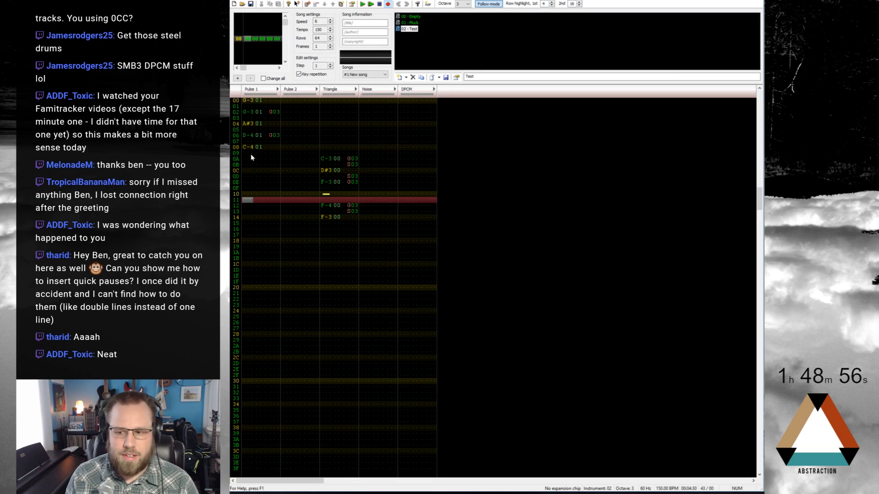
# Copy the Pulse 1 melody from rows 00 to 08 and paste it starting at row 20
pyautogui.moveTo(244, 103); pyautogui.dragTo(251, 148)
pyautogui.click(246, 289)
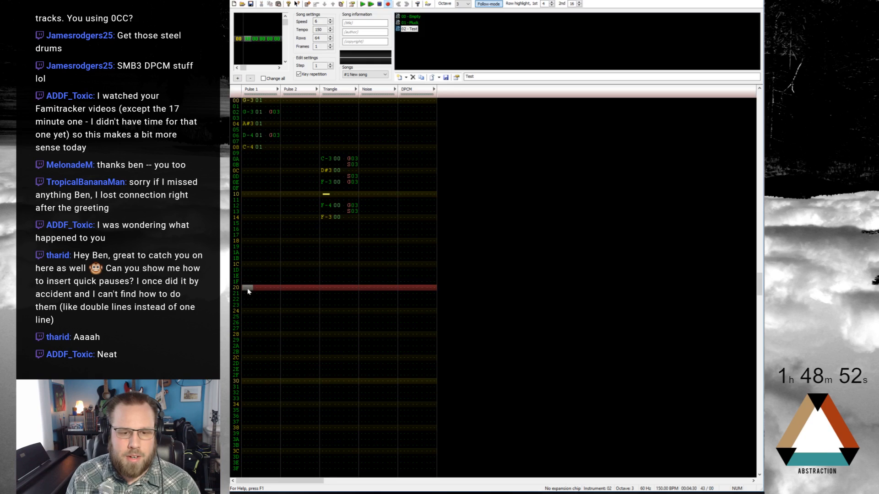
pyautogui.hotkey('ctrl', 'v')
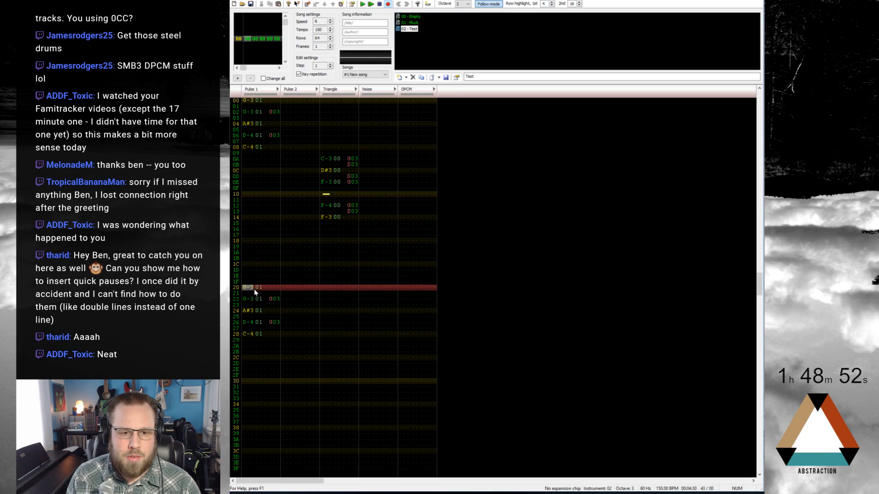
# Enter D#3, F-3 and G-3 with the Pluck instrument in Pulse 1 rows 1C, 1D and 1E
pyautogui.click(247, 265)
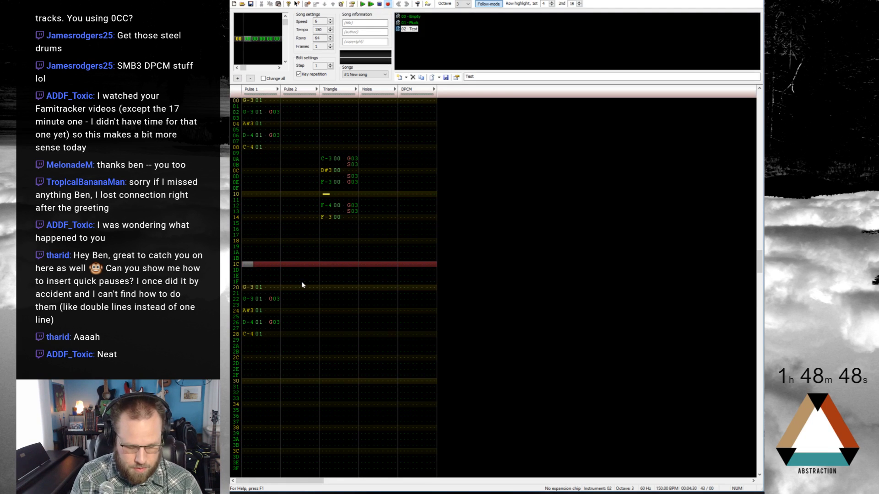
pyautogui.press('d')
pyautogui.hotkey('ctrl', 'Up')
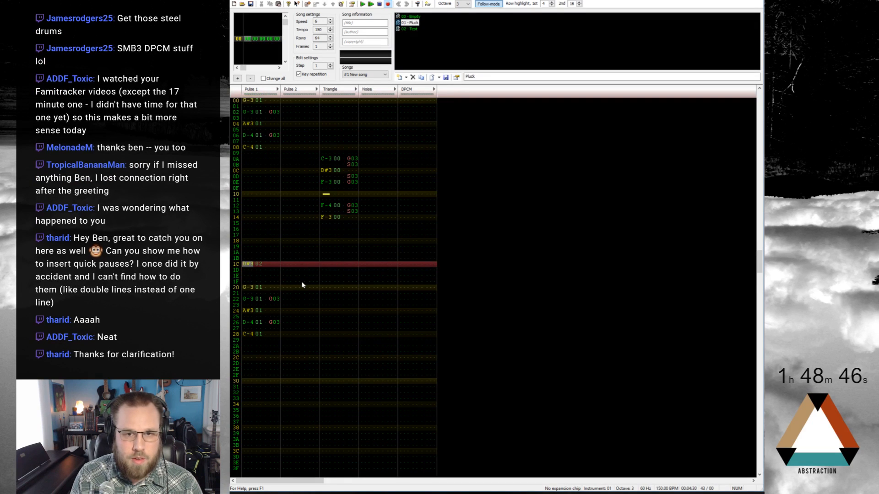
pyautogui.press('d')
pyautogui.press('v')
pyautogui.press('b')
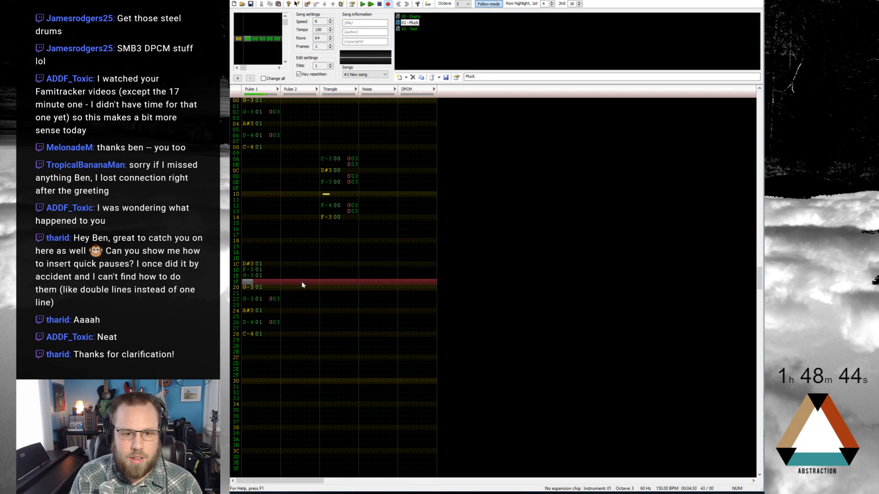
# Delete the three pickup notes from Pulse 1 rows 1C to 1E
pyautogui.press('Up')
pyautogui.press('Up')
pyautogui.press('Up')
pyautogui.press('Delete')
pyautogui.press('Delete')
pyautogui.press('Delete')
pyautogui.press('Up')
pyautogui.press('Up')
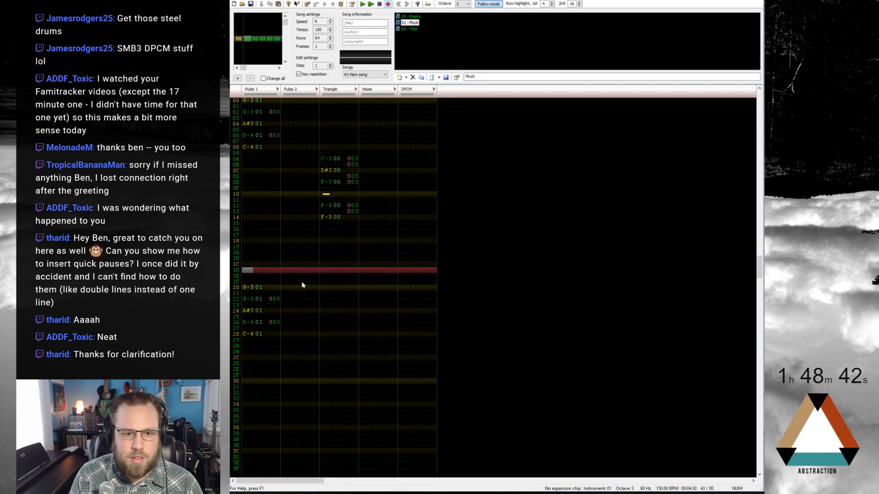
# Enter the pickup notes C-3, D#3 and F-3 with the Pluck instrument in Pulse 1 rows 1C, 1D and 1E
pyautogui.press('Up')
pyautogui.press('z')
pyautogui.press('d')
pyautogui.press('v')
# Add the delay effect G03 to the F-3 in Pulse 1 row 1E
pyautogui.press('Right')
pyautogui.press('Right')
pyautogui.press('Right')
pyautogui.press('Right')
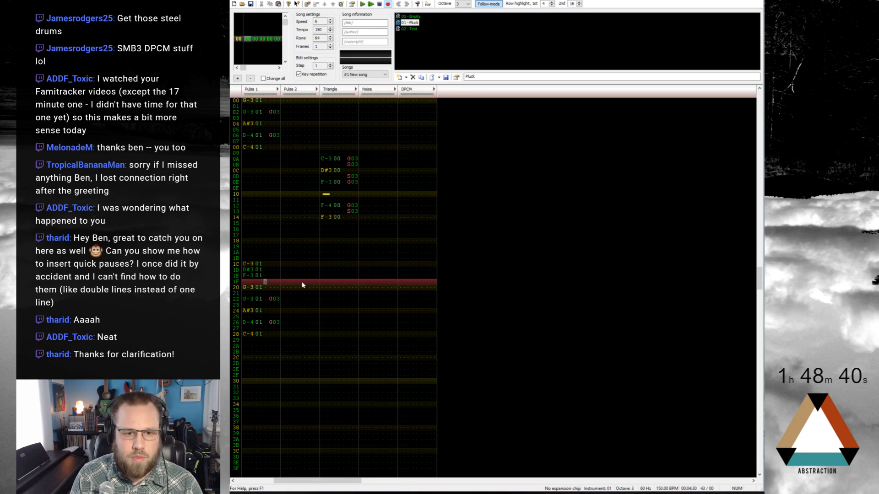
pyautogui.press('Up')
pyautogui.press('Up')
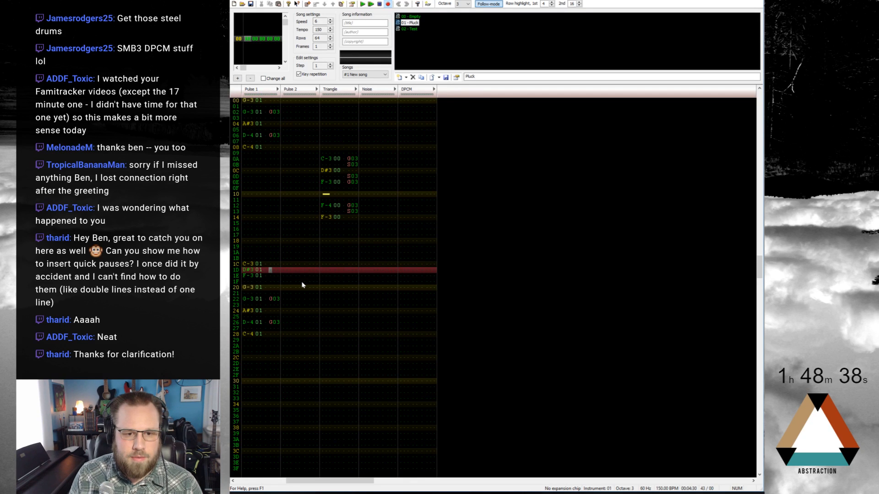
pyautogui.press('Down')
pyautogui.press('g')
pyautogui.press('Right')
pyautogui.press('Right')
pyautogui.press('Up')
pyautogui.press('3')
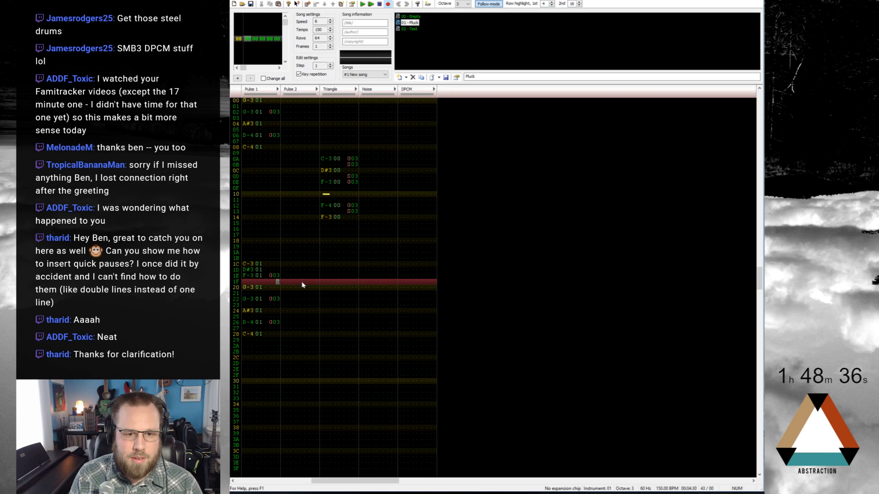
# Try the note-cut effect S04 on the first two pickup notes in Pulse 1 rows 1C and 1D, and play the pattern
pyautogui.press('Up')
pyautogui.press('Up')
pyautogui.press('Up')
pyautogui.press('Left')
pyautogui.press('Left')
pyautogui.press('s')
pyautogui.press('s')
pyautogui.press('Right')
pyautogui.press('Right')
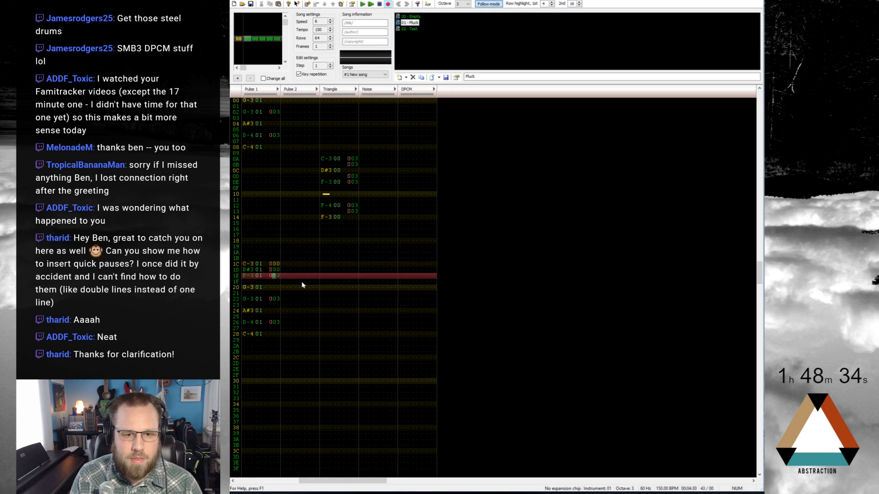
pyautogui.press('Up')
pyautogui.press('Up')
pyautogui.press('4')
pyautogui.press('4')
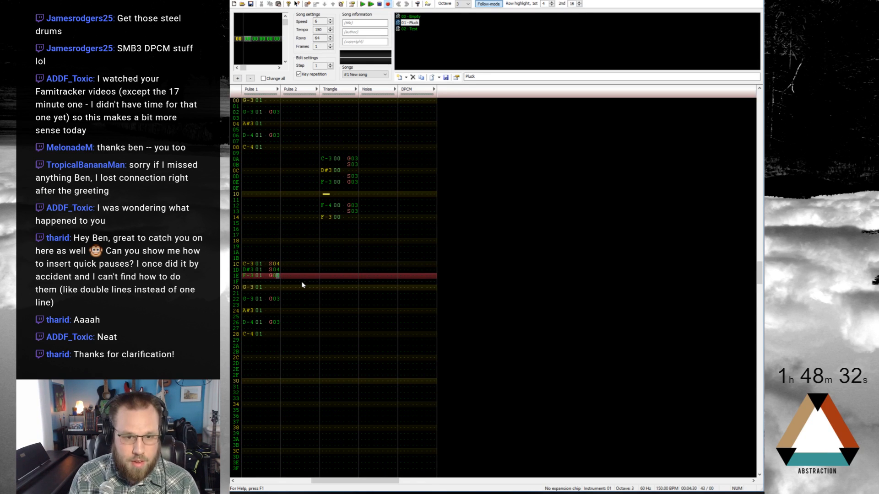
pyautogui.hotkey('ctrl', 'Return')
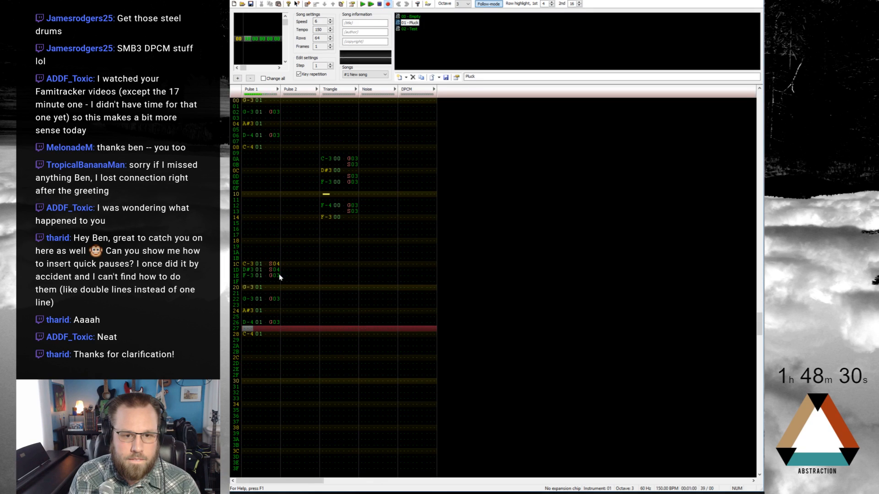
# Delete the S04 effects from Pulse 1 rows 1C and 1D, and play the passage from the pickup notes
pyautogui.moveTo(272, 265); pyautogui.dragTo(276, 270)
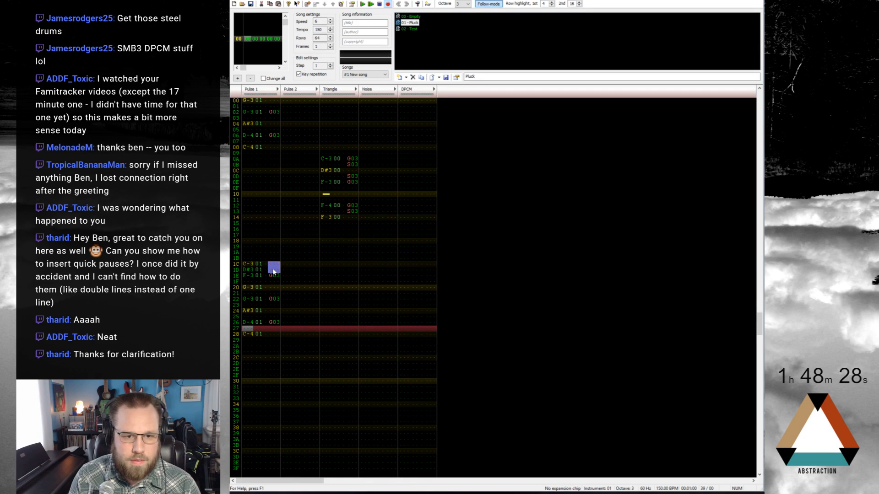
pyautogui.press('Up')
pyautogui.press('Up')
pyautogui.press('Up')
pyautogui.press('Up')
pyautogui.press('Up')
pyautogui.press('Up')
pyautogui.press('Up')
pyautogui.press('Up')
pyautogui.press('Up')
pyautogui.press('Up')
pyautogui.press('Up')
pyautogui.press('F7')
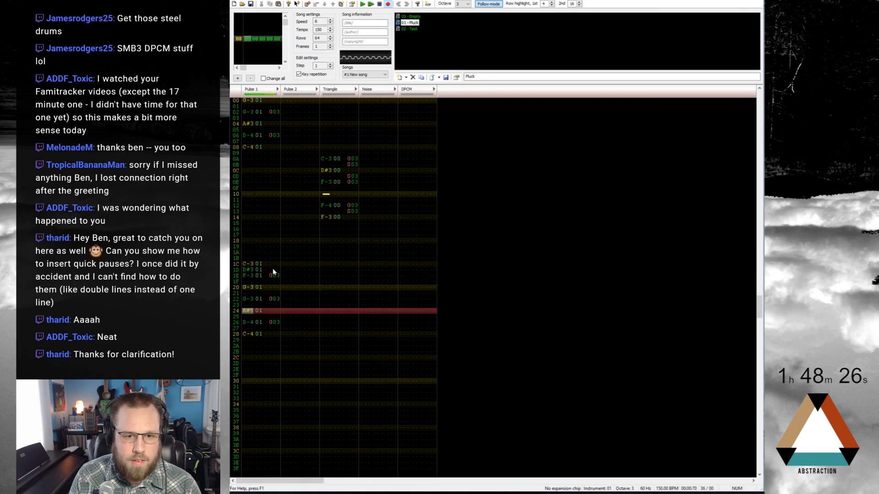
pyautogui.press('F8')
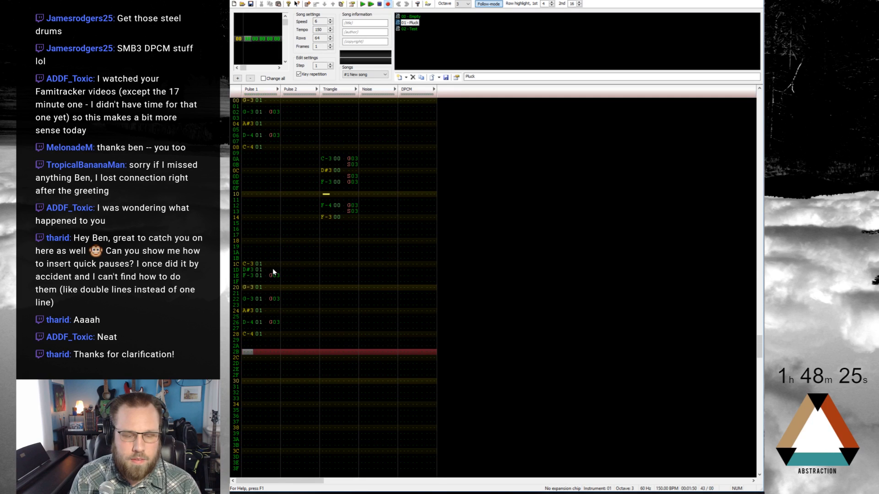
# Change the Pulse 1 note in row 26 to G-4 and play the pattern from row 00
pyautogui.click(247, 328)
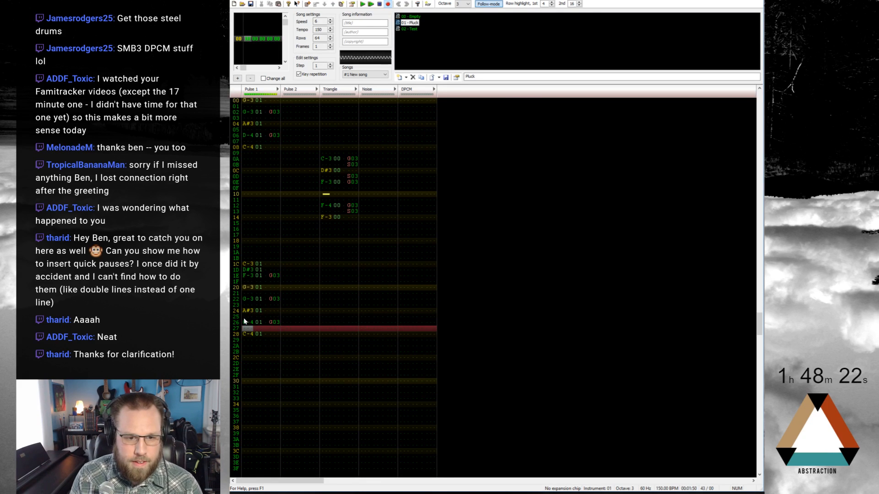
pyautogui.press('Down')
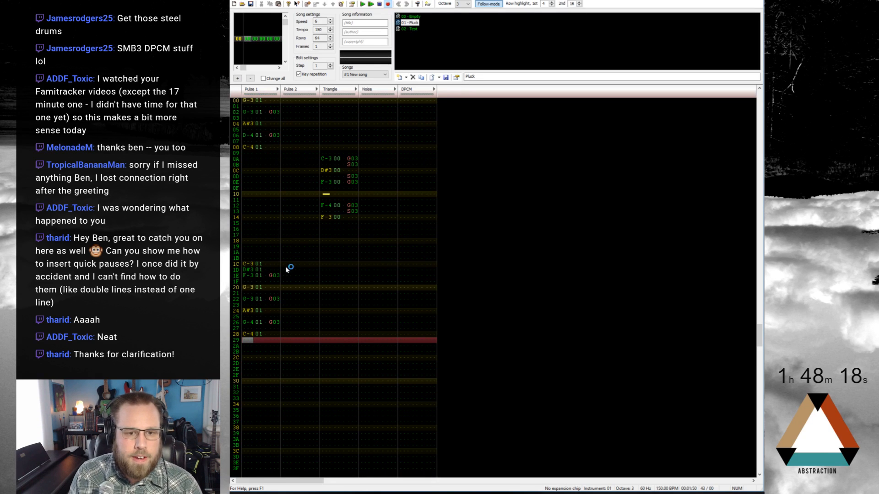
pyautogui.click(246, 100)
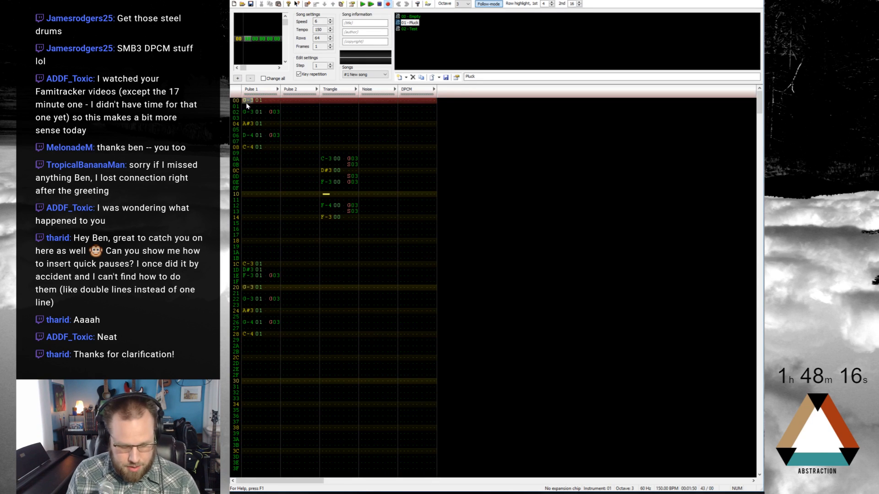
pyautogui.press('Return')
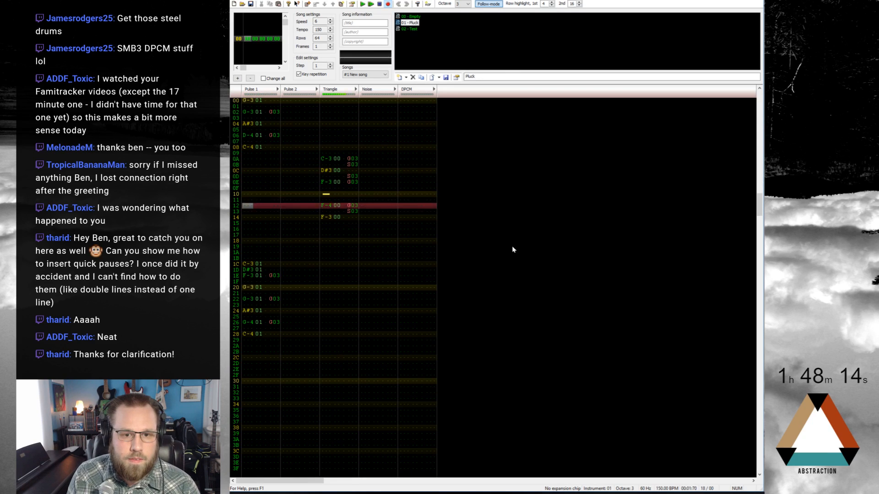
# Add the vibrato effect 476 to the F-3 in Triangle row 14
pyautogui.click(347, 218)
pyautogui.write('470')
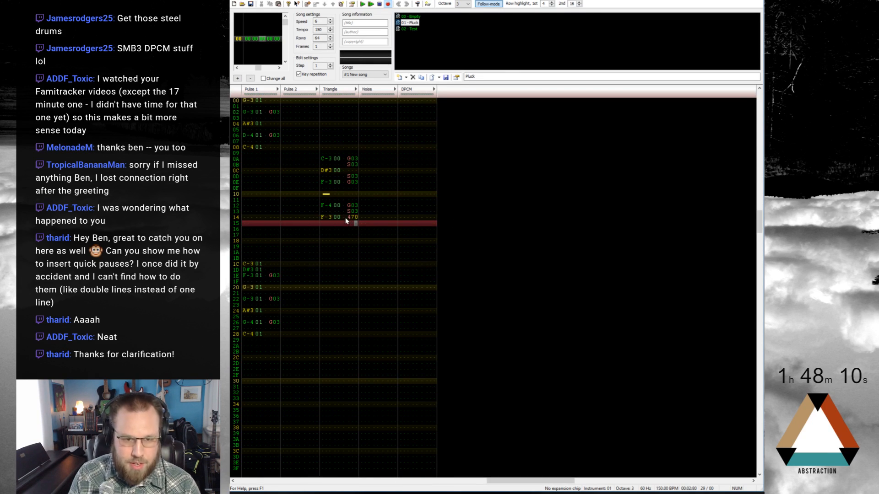
pyautogui.press('Up')
pyautogui.write('6')
# Insert a note halt in Triangle row 18 to end the held F-3
pyautogui.press('Left')
pyautogui.press('Left')
pyautogui.press('Left')
pyautogui.press('Down')
pyautogui.press('Down')
pyautogui.press('Down')
pyautogui.press('Down')
pyautogui.press('Down')
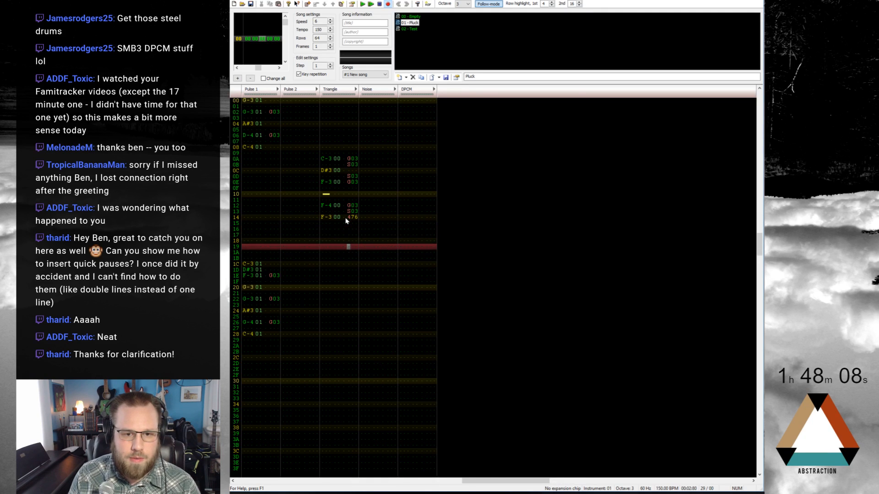
pyautogui.press('Left')
pyautogui.press('Left')
pyautogui.press('Left')
pyautogui.press('Up')
pyautogui.press('Up')
pyautogui.press('1')
pyautogui.press('Right')
pyautogui.press('Right')
pyautogui.press('Right')
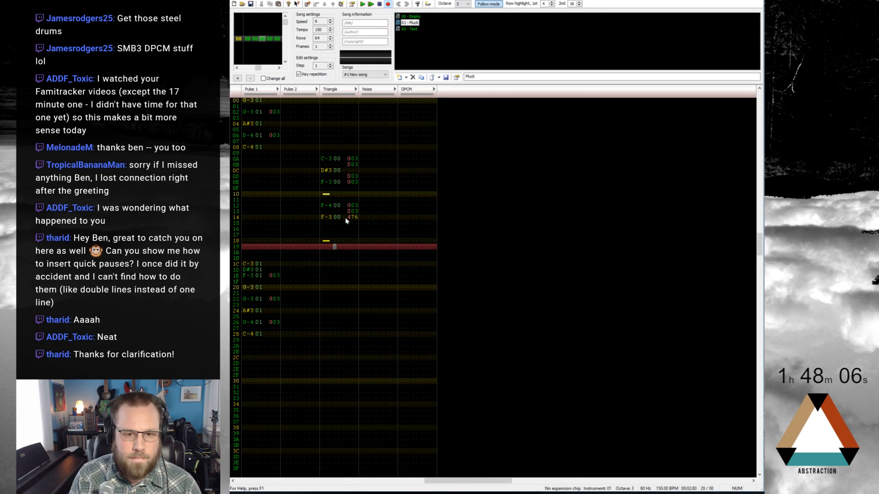
pyautogui.press('Right')
pyautogui.press('Right')
pyautogui.press('Right')
pyautogui.press('Right')
pyautogui.press('Up')
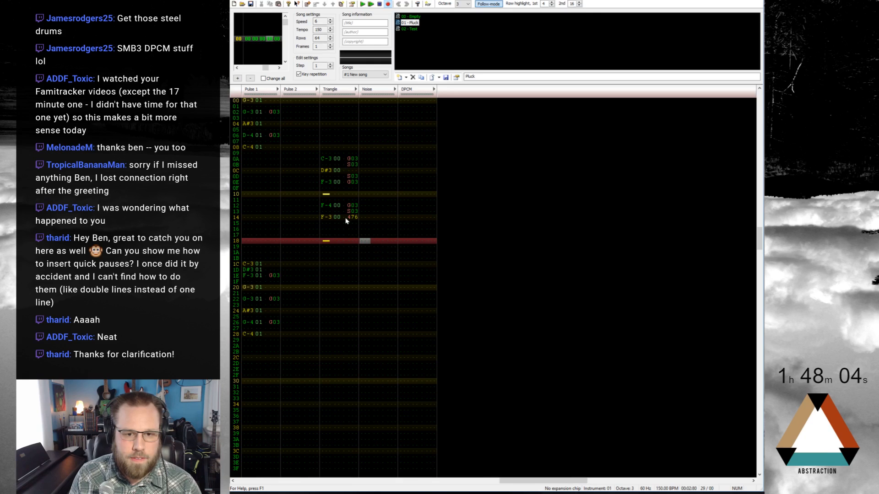
# Remove instrument 02 and add a new instrument named Hat
pyautogui.click(410, 30)
pyautogui.click(412, 78)
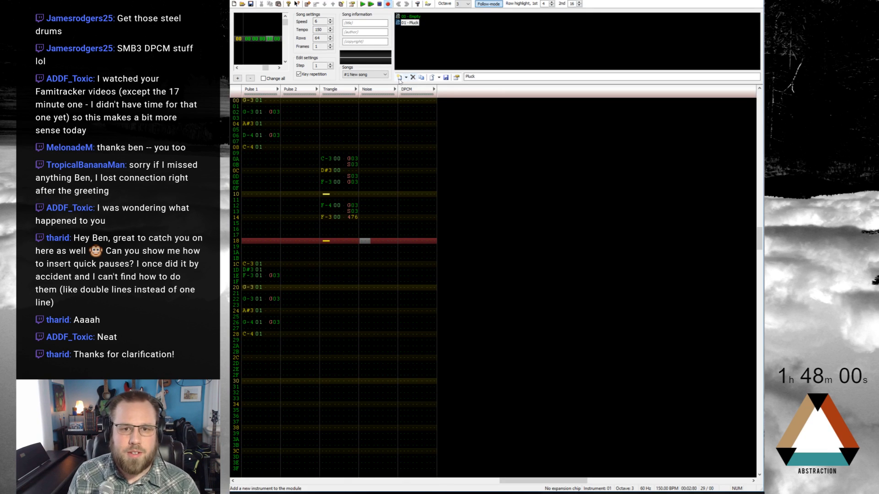
pyautogui.click(399, 78)
pyautogui.write('Hat')
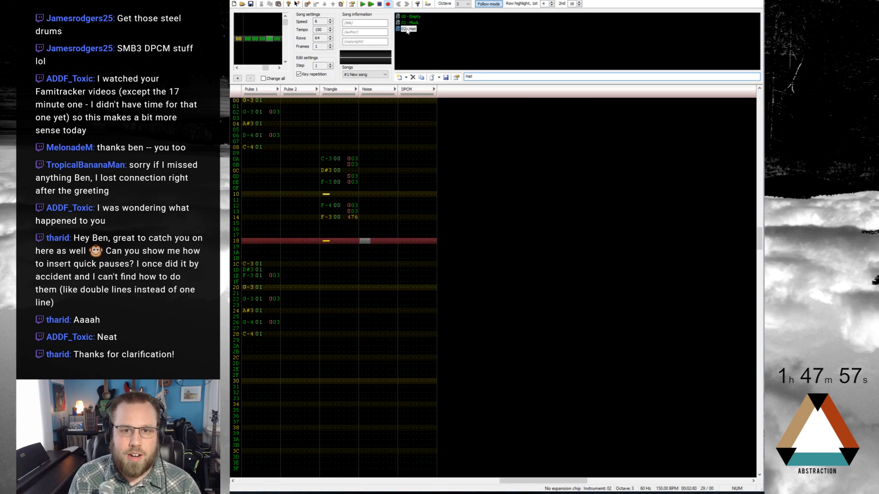
# Give the Hat instrument a six-step falling volume sequence of about 15 13 9 4 3 2
pyautogui.doubleClick(406, 30)
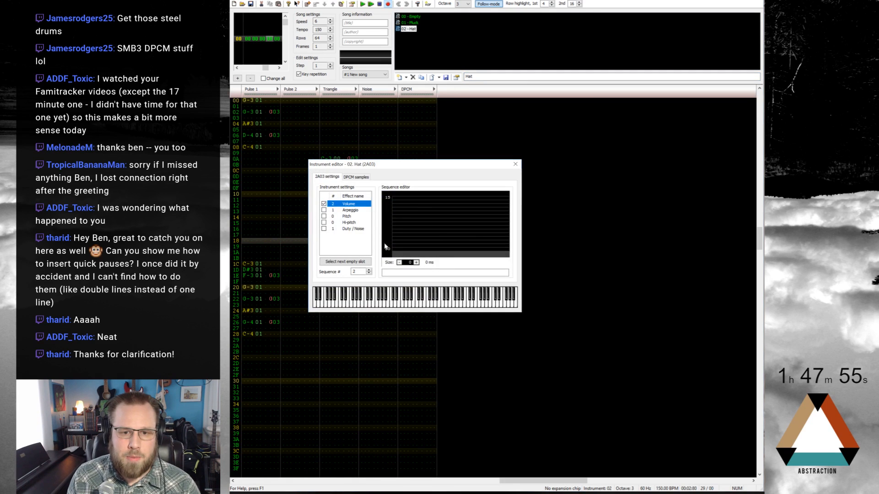
pyautogui.click(416, 263)
pyautogui.click(416, 263)
pyautogui.click(416, 262)
pyautogui.click(416, 262)
pyautogui.click(416, 263)
pyautogui.click(416, 263)
pyautogui.click(401, 198)
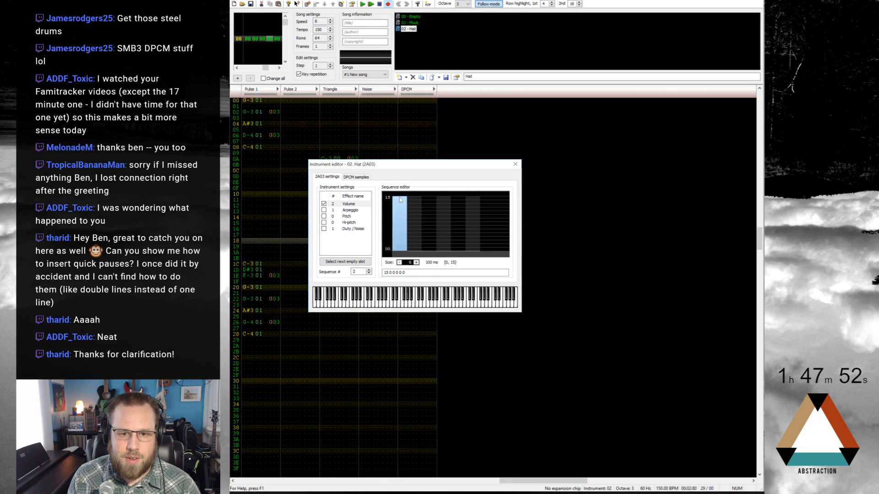
pyautogui.click(416, 205)
pyautogui.click(430, 220)
pyautogui.click(445, 238)
pyautogui.click(458, 241)
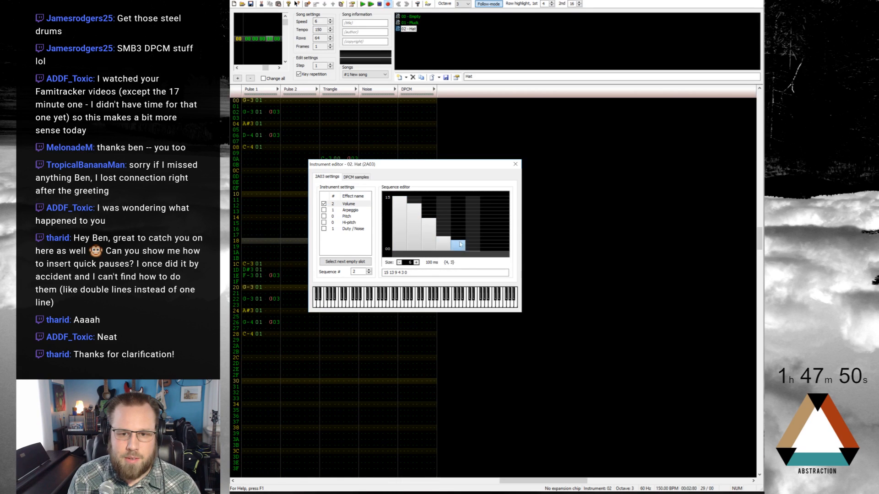
pyautogui.moveTo(474, 249); pyautogui.dragTo(473, 245)
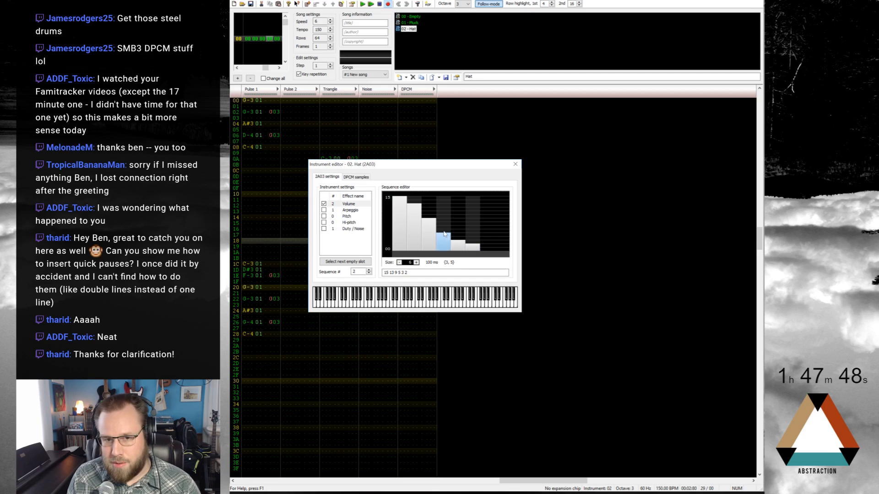
# Extend the Hat volume sequence to seven steps, set the fourth step to 7 and raise the fifth, closing the instrument editor
pyautogui.click(444, 226)
pyautogui.click(416, 262)
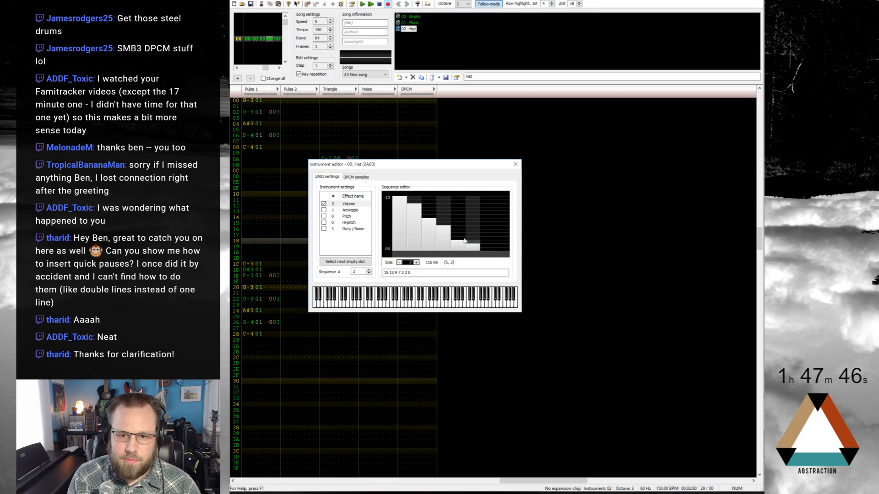
pyautogui.moveTo(463, 239); pyautogui.dragTo(462, 234)
pyautogui.click(515, 164)
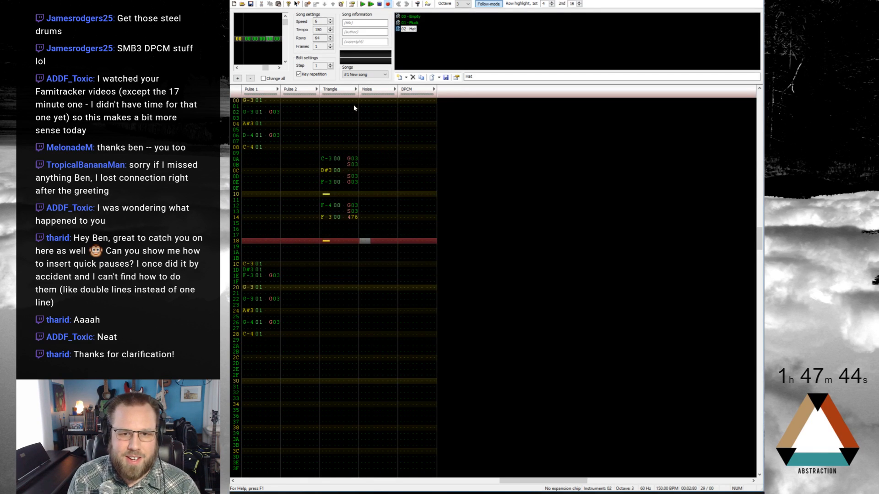
# Enter the Hat note A-# on every second row of the Noise channel from row 00 to row 1E
pyautogui.click(365, 103)
pyautogui.press('g')
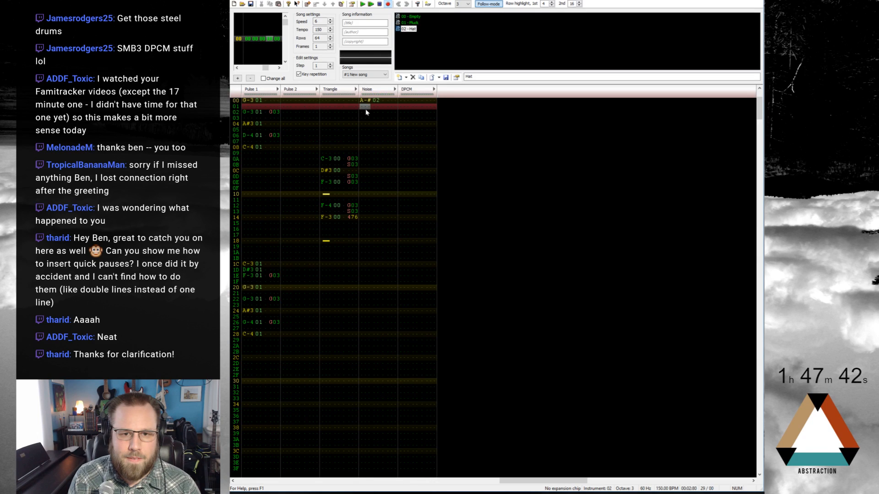
pyautogui.press('Down')
pyautogui.press('g')
pyautogui.press('Down')
pyautogui.press('g')
pyautogui.press('Down')
pyautogui.press('g')
pyautogui.press('Down')
pyautogui.press('g')
pyautogui.press('Down')
pyautogui.press('g')
pyautogui.press('Down')
pyautogui.press('g')
pyautogui.press('Down')
pyautogui.press('g')
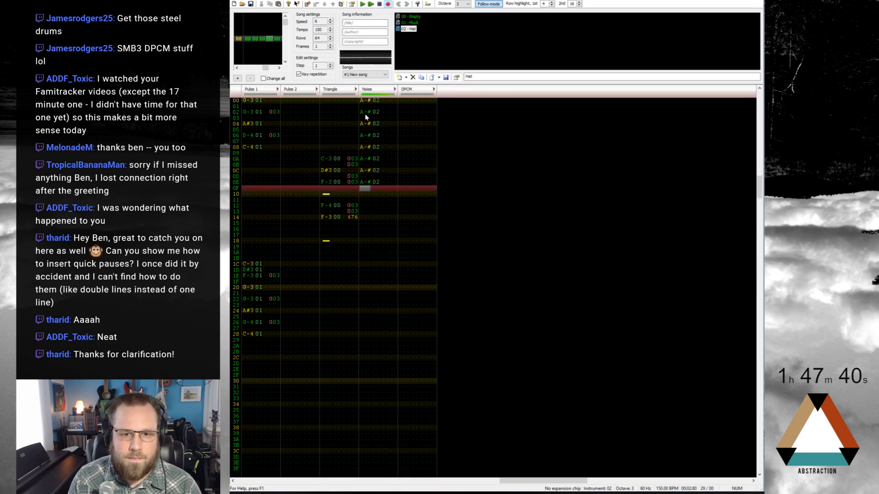
pyautogui.press('Down')
pyautogui.press('g')
pyautogui.press('Down')
pyautogui.press('g')
pyautogui.press('Down')
pyautogui.press('g')
pyautogui.press('Down')
pyautogui.press('g')
pyautogui.press('Down')
pyautogui.press('g')
pyautogui.press('Down')
pyautogui.press('g')
pyautogui.press('Down')
pyautogui.press('g')
pyautogui.press('Down')
pyautogui.press('g')
pyautogui.press('Down')
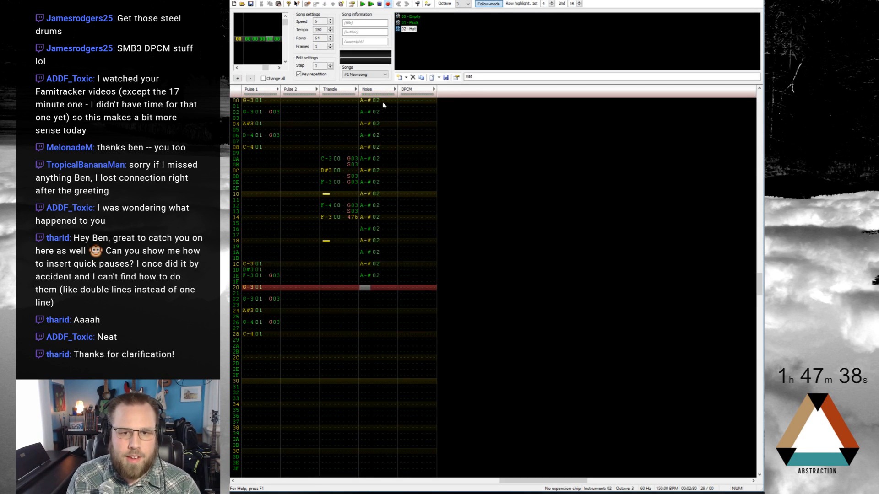
# Add the delay effect G03 to the hat in Noise row 02
pyautogui.click(389, 113)
pyautogui.click(394, 111)
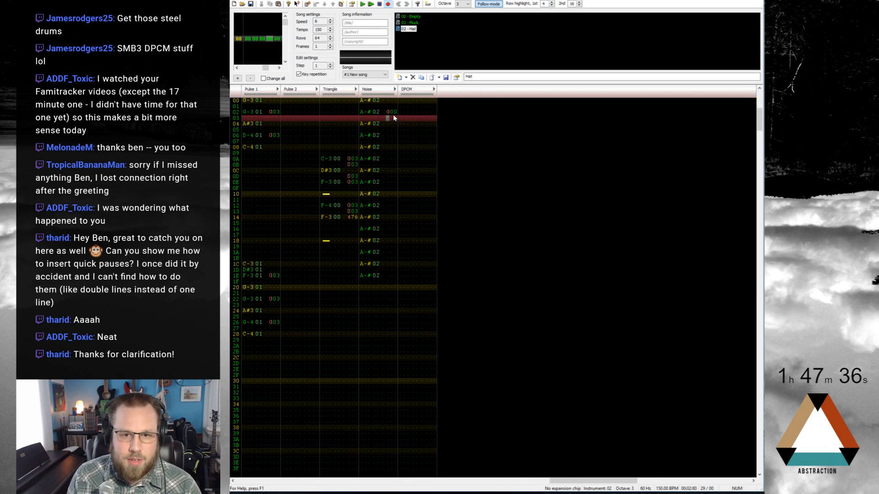
pyautogui.write('g03')
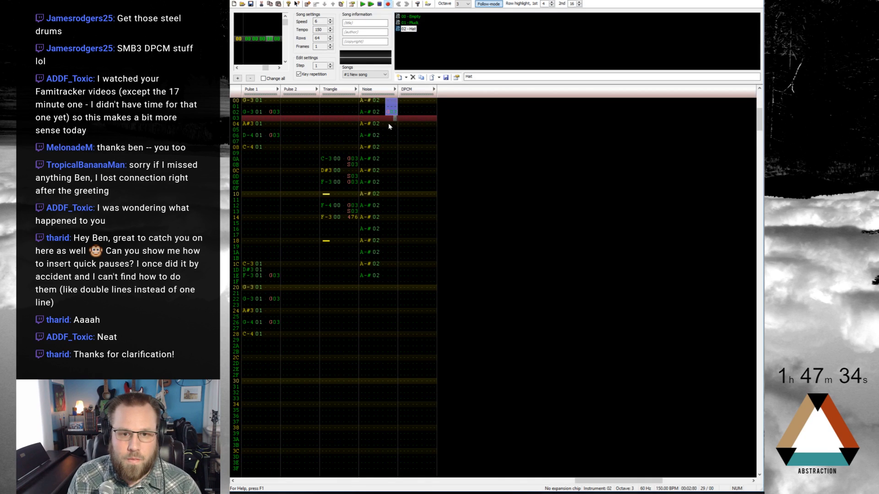
# Repeat the Noise effect block of rows 00 to 03 by pasting it at rows 04, 08 and 0C
pyautogui.click(388, 124)
pyautogui.hotkey('ctrl', 'v')
pyautogui.click(391, 149)
pyautogui.hotkey('ctrl', 'v')
pyautogui.click(388, 170)
pyautogui.hotkey('ctrl', 'v')
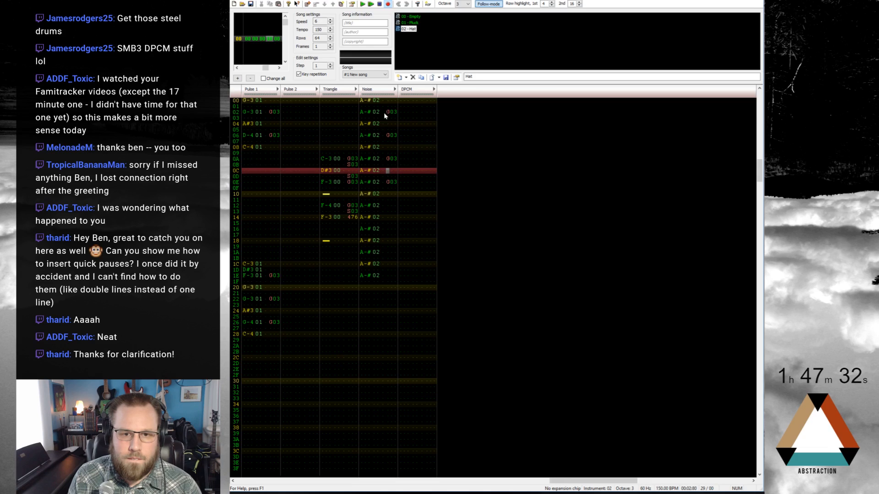
# Copy the Noise effect column from row 00 down and paste it at row 10, covering the hats through row 1E
pyautogui.click(387, 194)
pyautogui.hotkey('ctrl', 'v')
pyautogui.moveTo(387, 101); pyautogui.dragTo(390, 194)
pyautogui.hotkey('ctrl', 'c')
pyautogui.hotkey('ctrl', 'v')
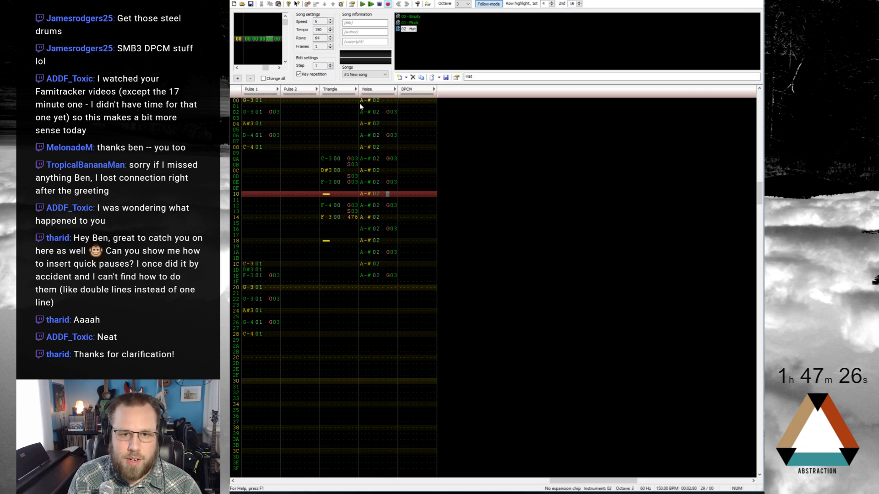
# Set the Noise hat volumes alternately to 6 and 4 from row 00 through row 1E
pyautogui.click(382, 102)
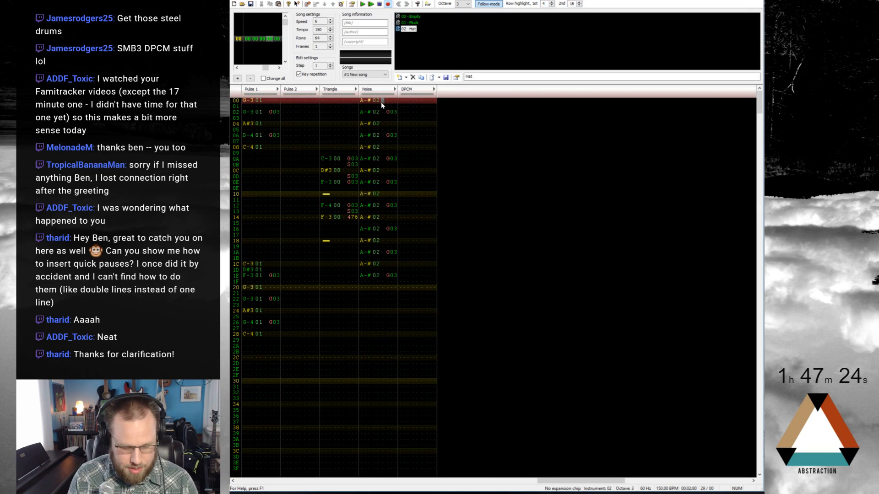
pyautogui.press('6')
pyautogui.press('Down')
pyautogui.press('4')
pyautogui.press('Down')
pyautogui.press('6')
pyautogui.press('Down')
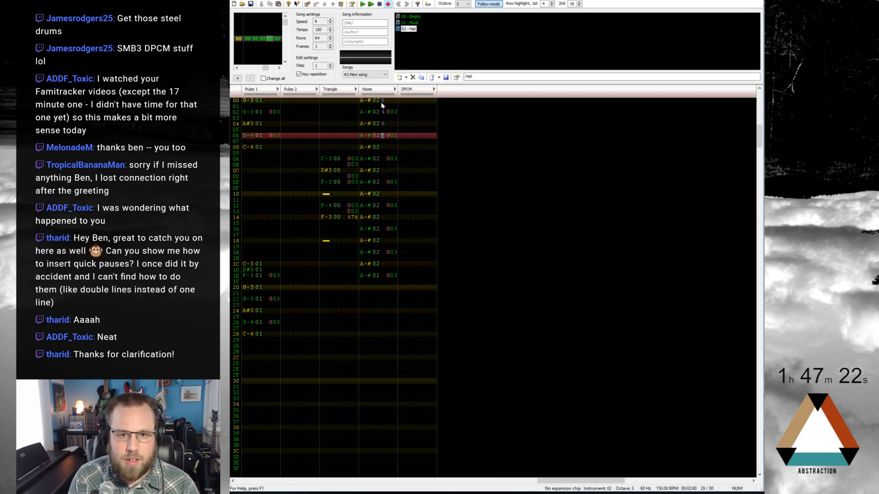
pyautogui.press('4')
pyautogui.press('Down')
pyautogui.press('6')
pyautogui.press('Down')
pyautogui.press('4')
pyautogui.press('Down')
pyautogui.press('6')
pyautogui.press('Down')
pyautogui.press('4')
pyautogui.press('Down')
pyautogui.press('6')
pyautogui.press('Down')
pyautogui.press('4')
pyautogui.press('Down')
pyautogui.press('6')
pyautogui.press('Down')
pyautogui.press('4')
pyautogui.press('Down')
pyautogui.press('6')
pyautogui.press('Down')
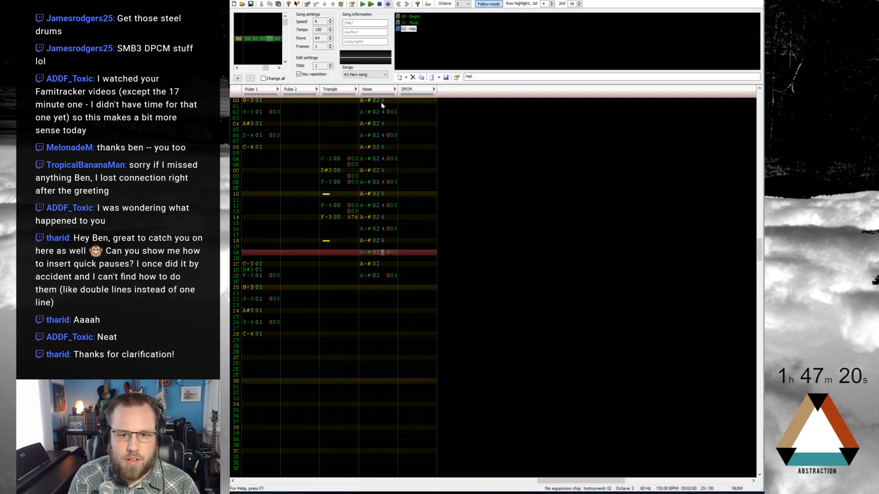
pyautogui.press('4')
pyautogui.press('Down')
pyautogui.press('6')
pyautogui.press('4')
pyautogui.press('Down')
pyautogui.press('Up')
pyautogui.press('Up')
pyautogui.press('Delete')
pyautogui.press('4')
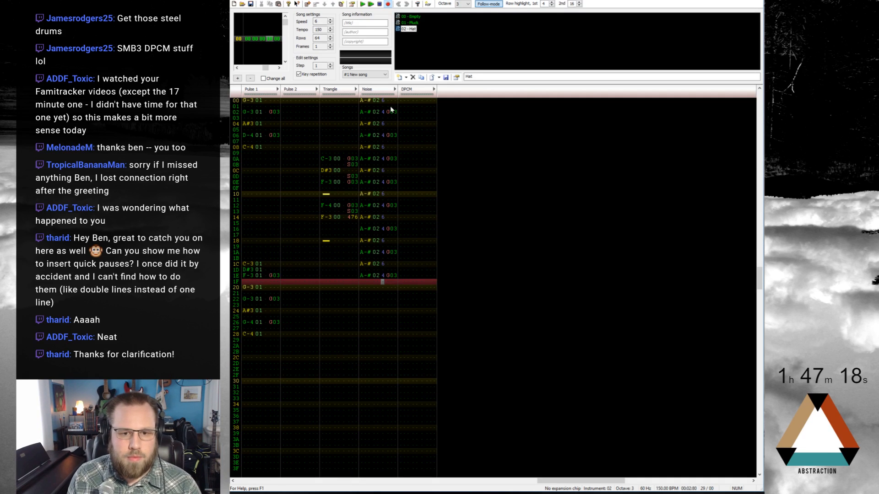
# Create a new instrument and name it Snare
pyautogui.click(399, 78)
pyautogui.moveTo(499, 77); pyautogui.dragTo(436, 75)
pyautogui.write('Snare')
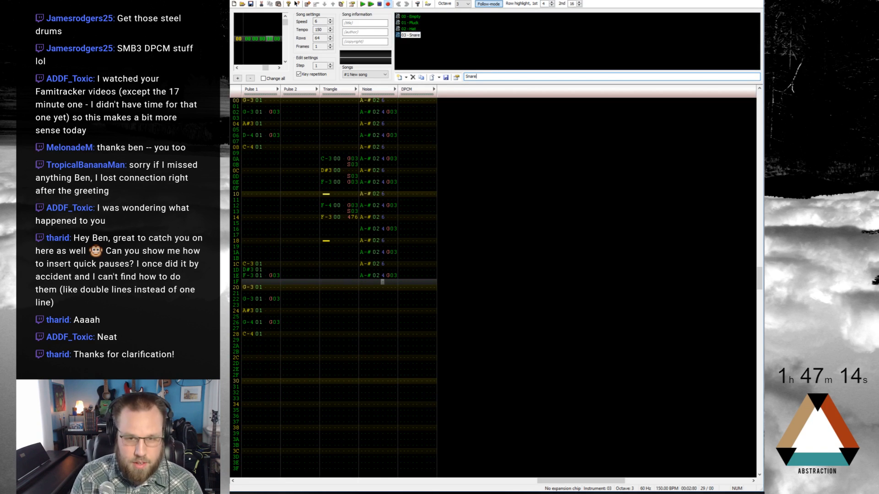
pyautogui.doubleClick(409, 37)
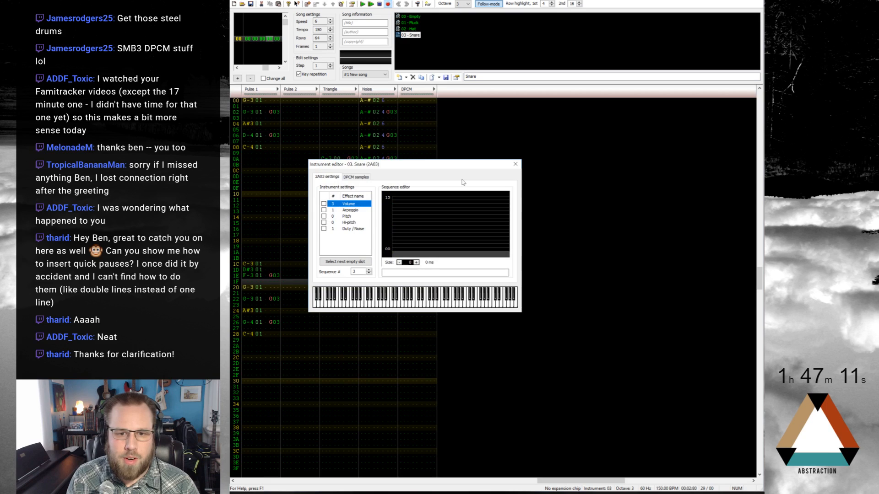
pyautogui.click(416, 262)
pyautogui.click(416, 262)
pyautogui.click(416, 262)
pyautogui.click(416, 263)
pyautogui.click(416, 263)
pyautogui.click(416, 262)
pyautogui.click(416, 262)
pyautogui.click(416, 263)
pyautogui.click(417, 263)
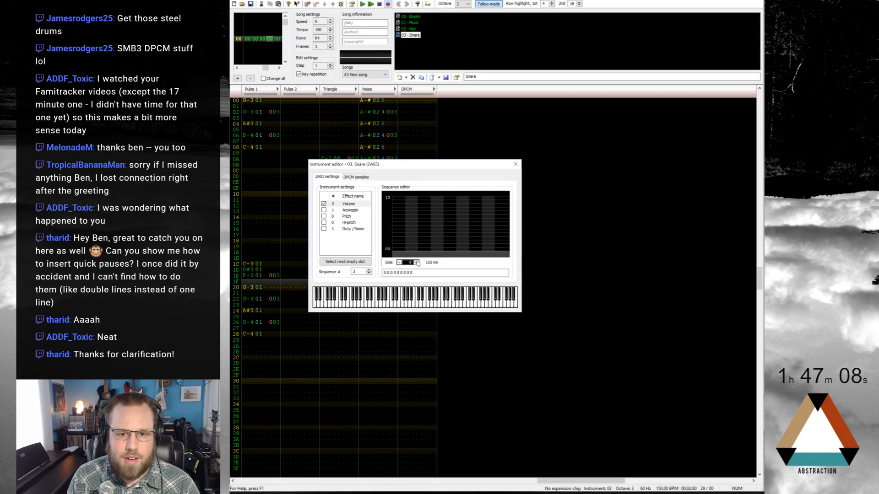
pyautogui.click(416, 262)
pyautogui.click(417, 263)
pyautogui.moveTo(397, 198)
pyautogui.mouseDown()
pyautogui.moveTo(461, 246)
pyautogui.moveTo(484, 250)
pyautogui.moveTo(461, 238)
pyautogui.moveTo(492, 247)
pyautogui.mouseUp()
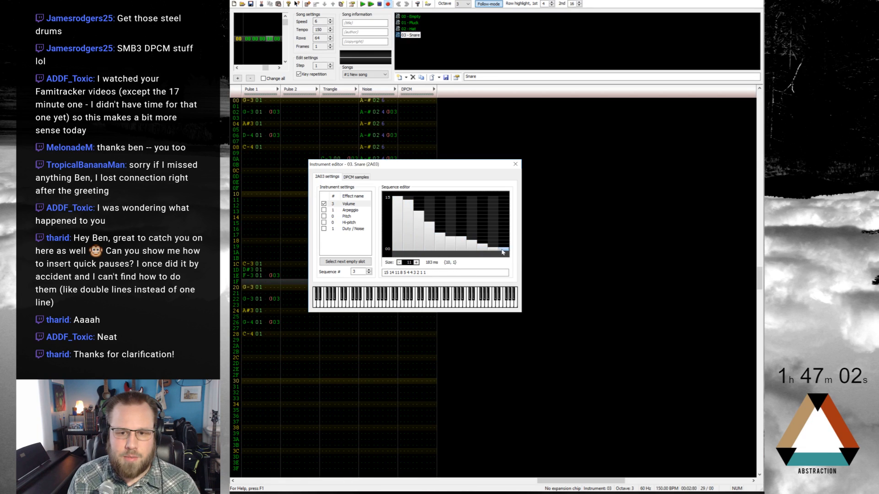
pyautogui.moveTo(440, 225)
pyautogui.mouseDown()
pyautogui.moveTo(429, 219)
pyautogui.moveTo(451, 233)
pyautogui.moveTo(441, 228)
pyautogui.mouseUp()
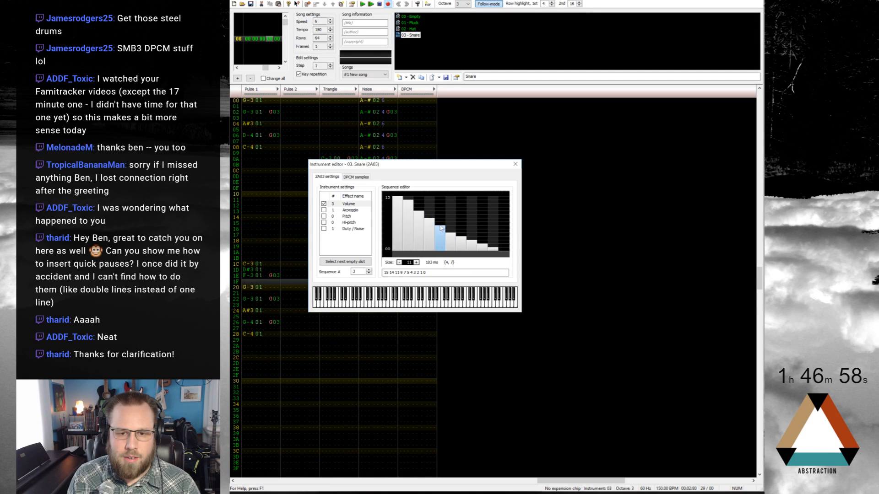
pyautogui.click(422, 213)
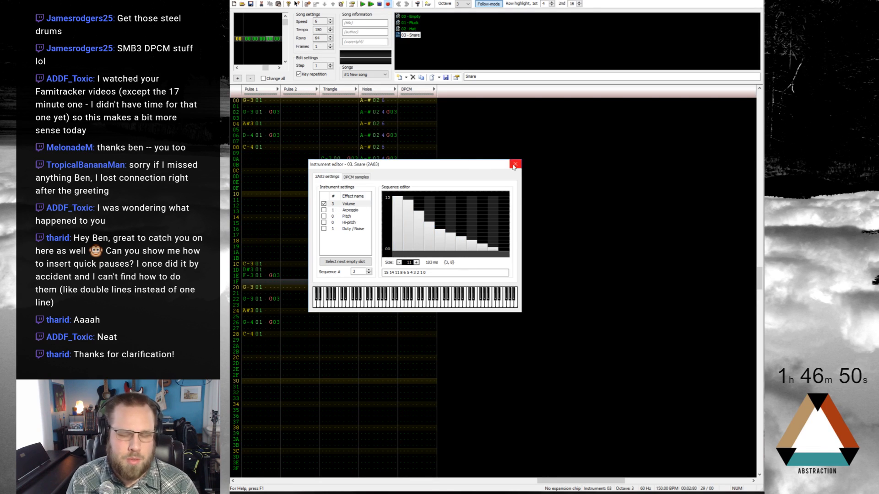
# Enable the Snare's Arpeggio with a five-step sequence raised slightly in the middle, and close the instrument editor
pyautogui.click(324, 211)
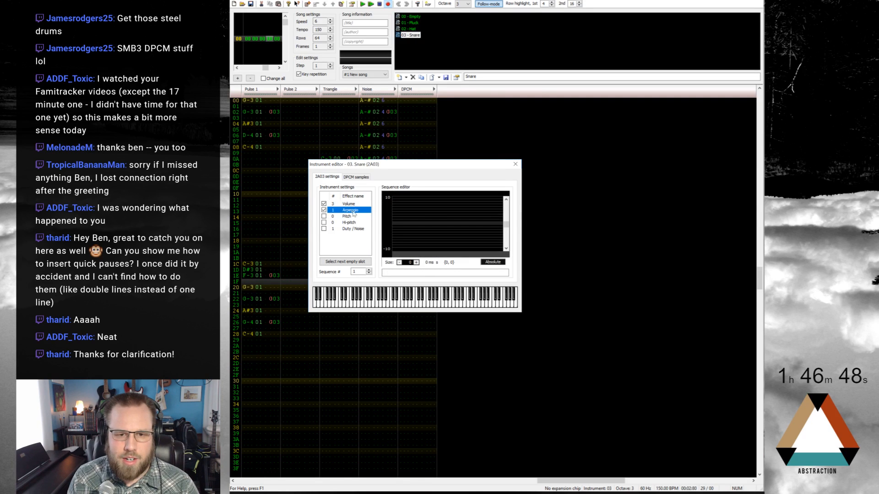
pyautogui.click(416, 262)
pyautogui.click(416, 263)
pyautogui.click(417, 262)
pyautogui.click(416, 262)
pyautogui.click(416, 263)
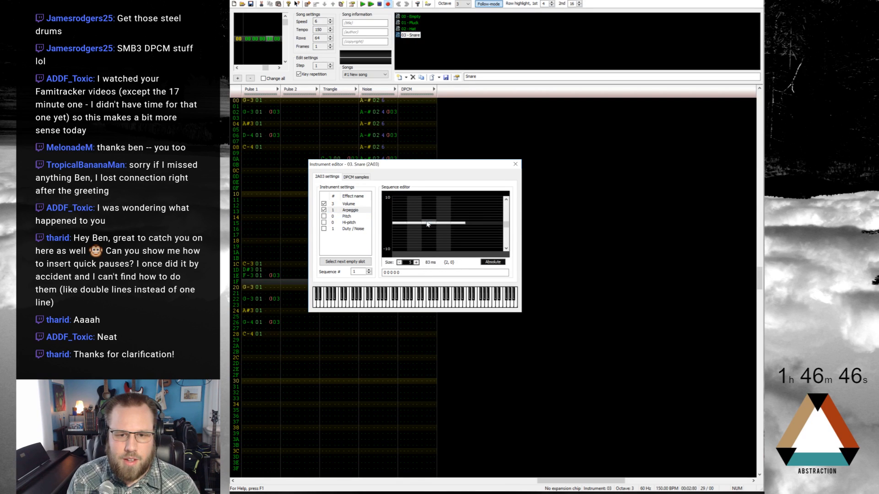
pyautogui.moveTo(428, 221); pyautogui.dragTo(438, 220)
pyautogui.click(515, 164)
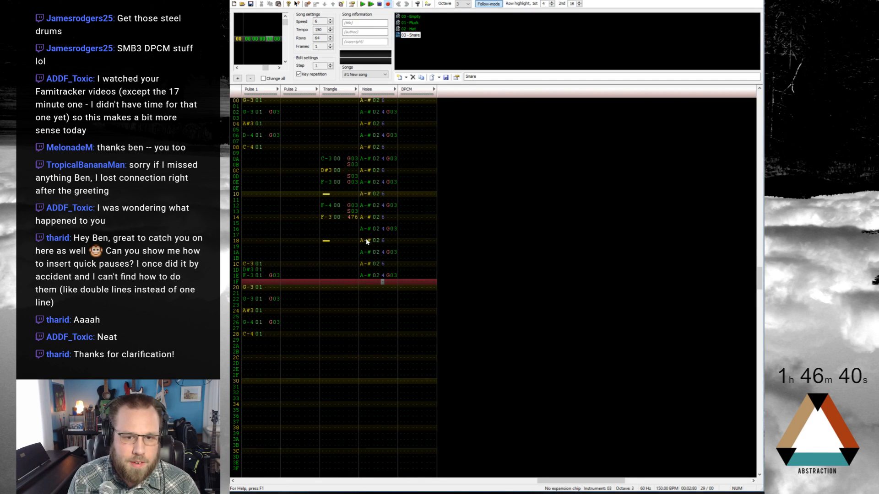
# Replace the hats in Noise rows 18 and 1A with the Snare note 6-#
pyautogui.click(369, 241)
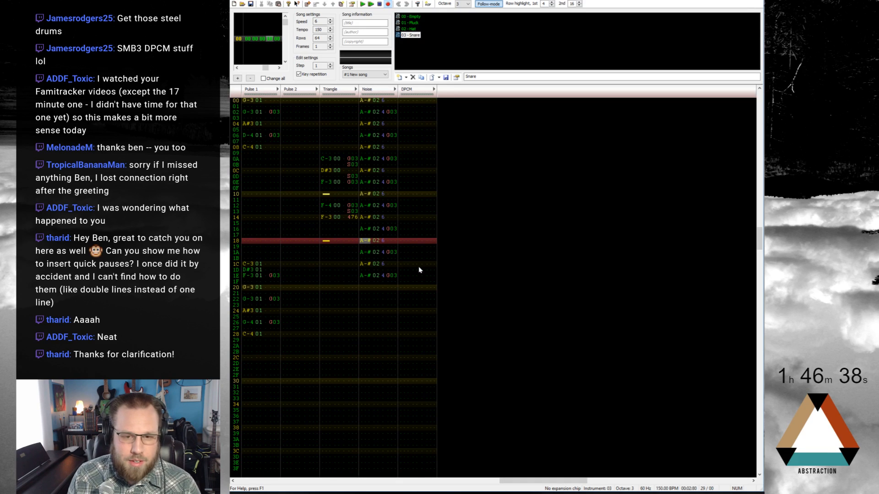
pyautogui.press('s')
pyautogui.click(366, 242)
pyautogui.press('d')
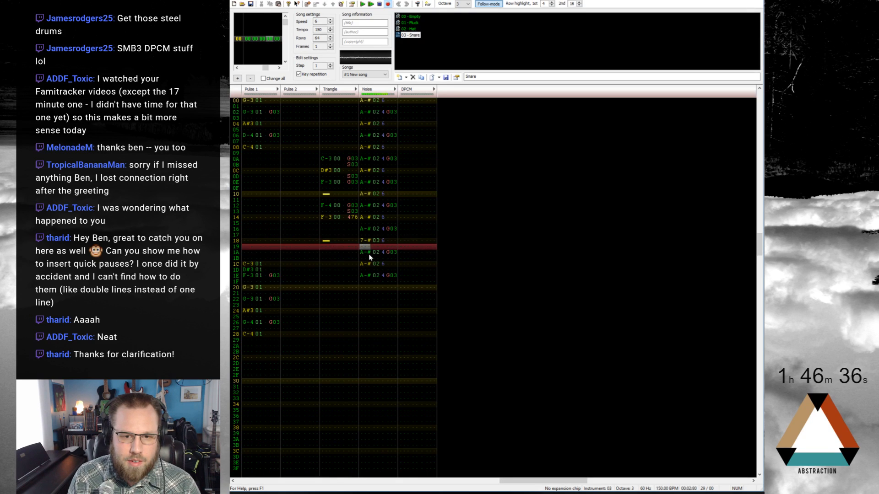
pyautogui.click(367, 254)
pyautogui.press('d')
pyautogui.click(368, 241)
pyautogui.press('x')
pyautogui.click(368, 253)
pyautogui.press('d')
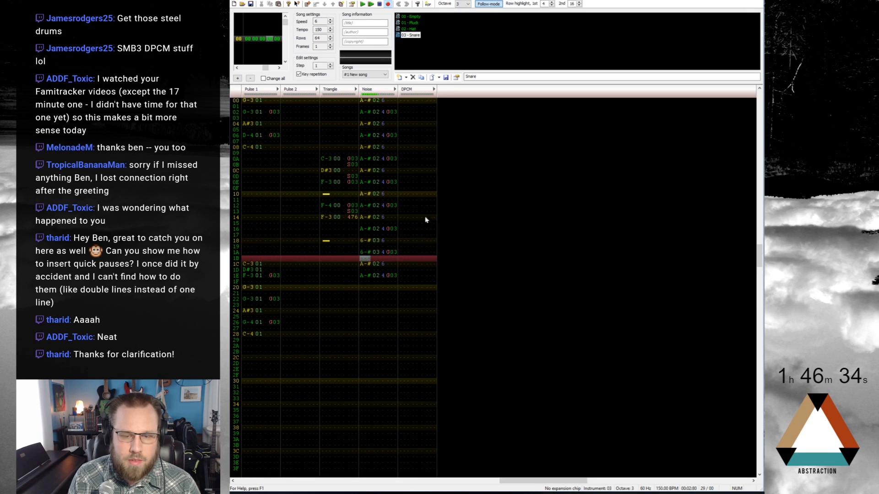
pyautogui.doubleClick(424, 36)
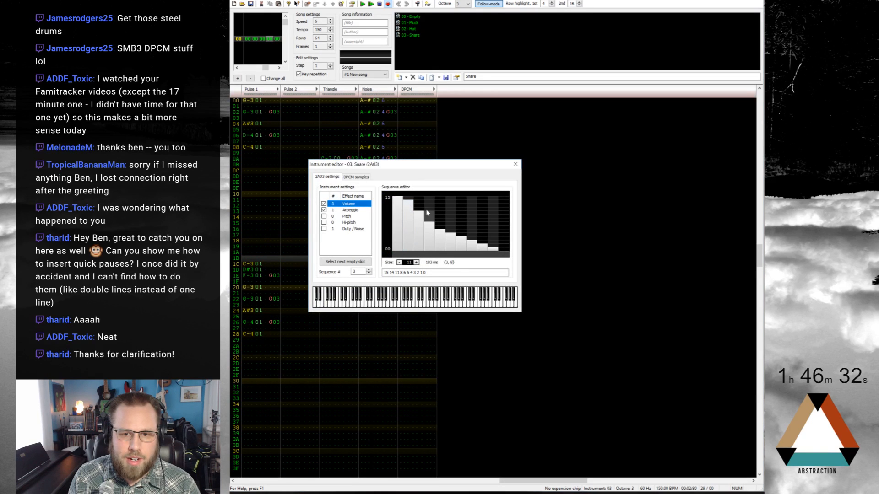
pyautogui.click(399, 262)
pyautogui.click(399, 263)
pyautogui.click(399, 263)
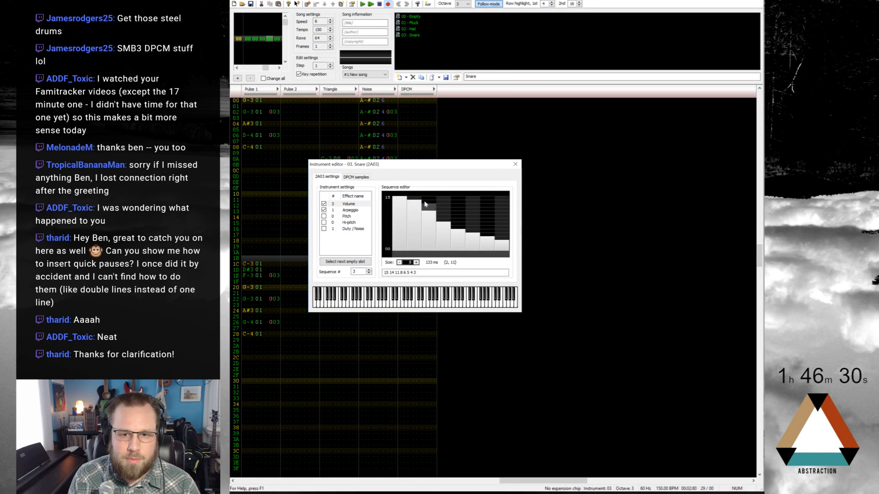
pyautogui.moveTo(442, 236); pyautogui.dragTo(500, 250)
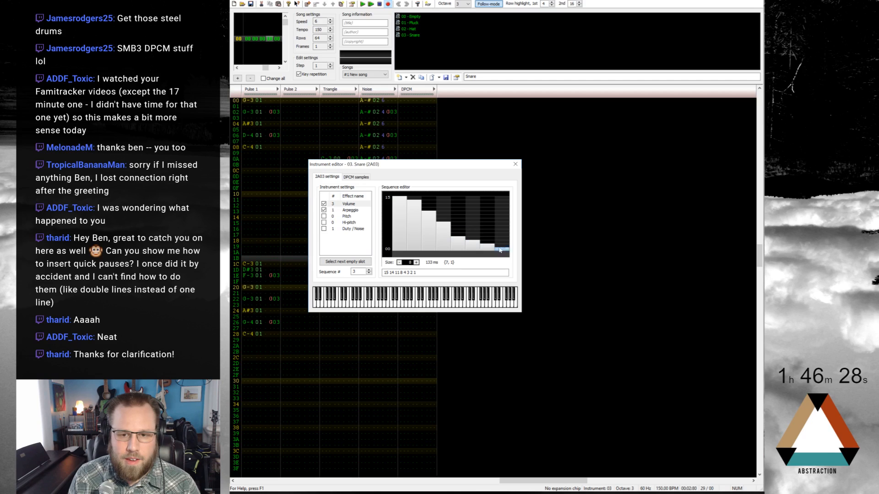
pyautogui.click(515, 164)
# Copy the Noise drum pattern from rows 00 to 1E, paste it at row 20, and play the pattern
pyautogui.click(367, 102)
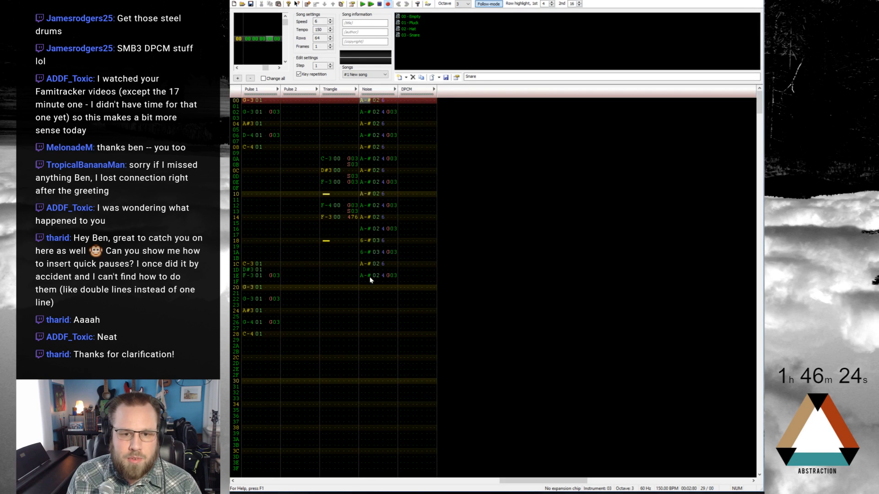
pyautogui.moveTo(369, 277); pyautogui.dragTo(392, 103)
pyautogui.click(380, 289)
pyautogui.hotkey('ctrl', 'v')
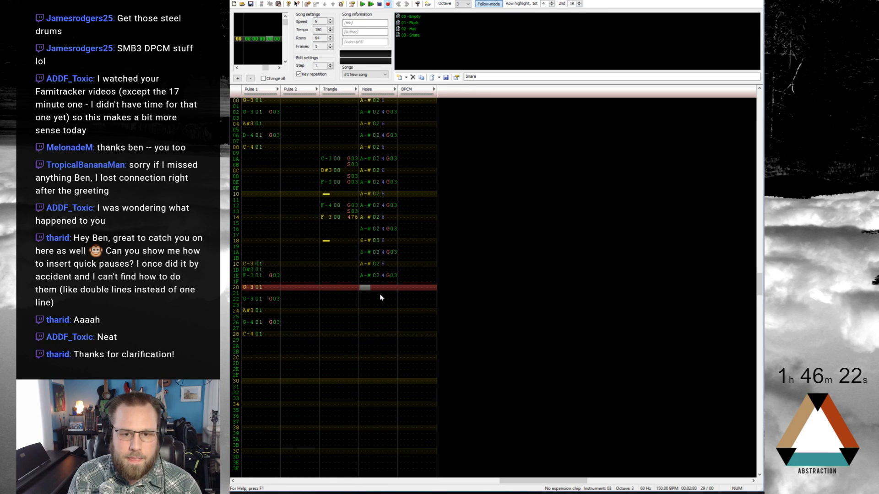
pyautogui.press('Return')
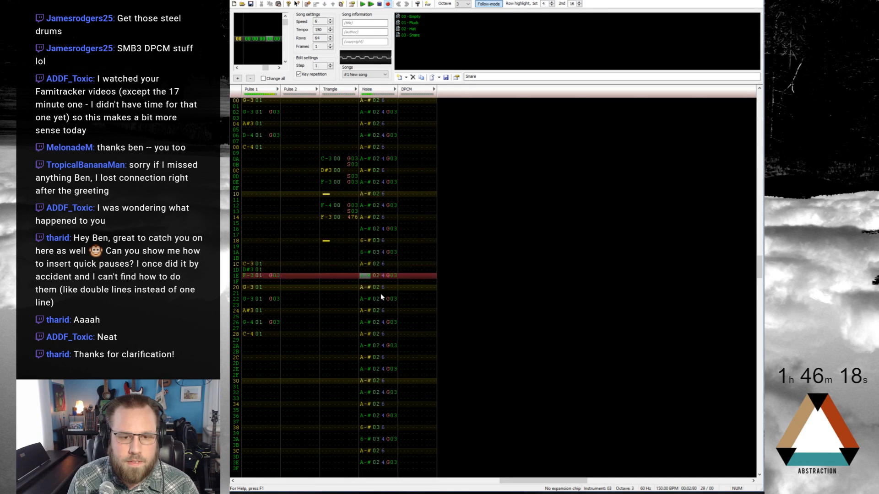
# Try the snare volume at A in Noise row 18 with the volume in row 1A cleared, and play it back
pyautogui.click(383, 241)
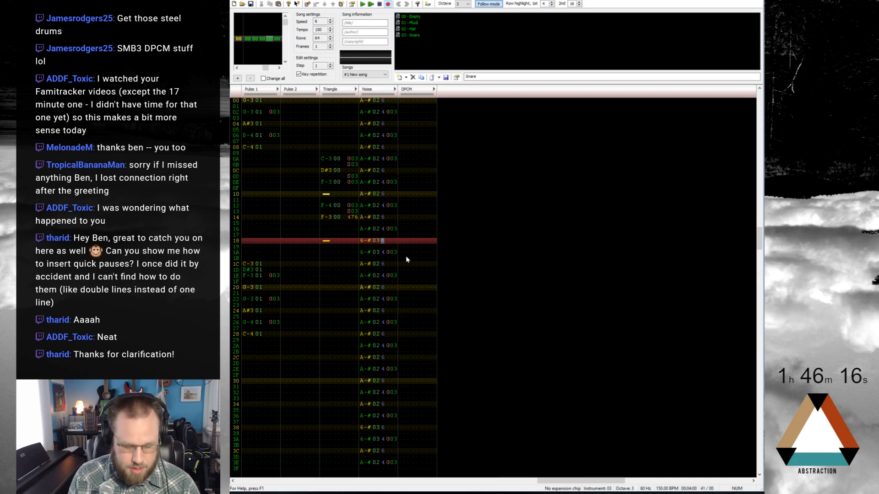
pyautogui.write('a')
pyautogui.press('Down')
pyautogui.press('Down')
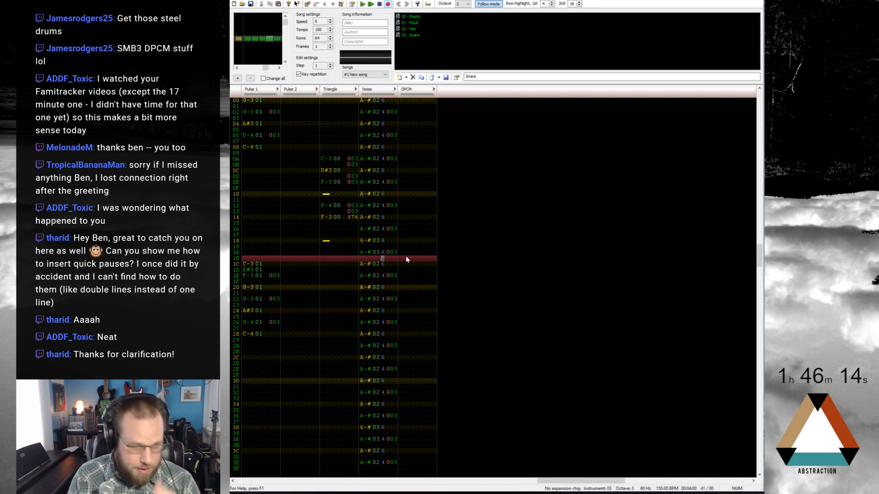
pyautogui.press('Up')
pyautogui.press('Delete')
pyautogui.press('Return')
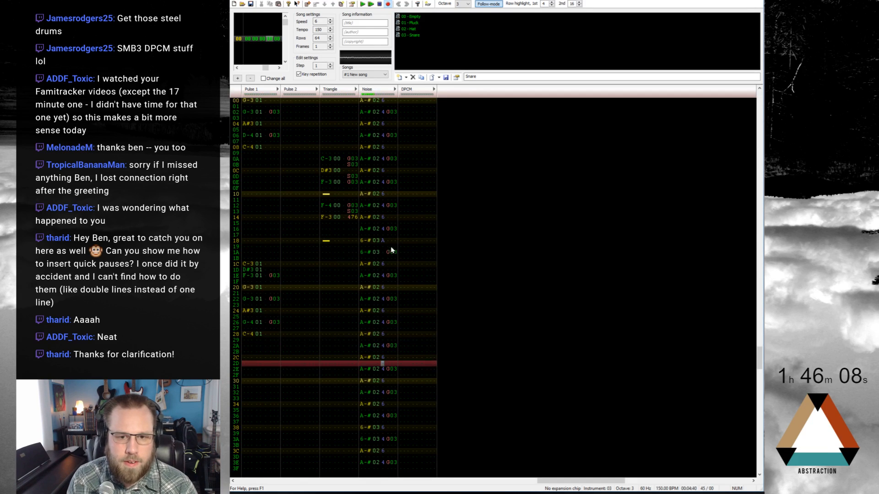
pyautogui.press('Return')
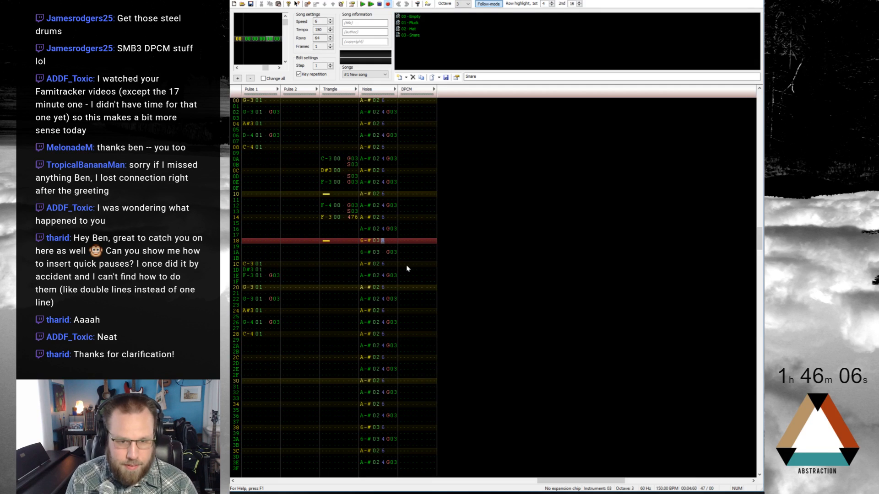
# Try the snare volume at E in Noise row 18, keep row 1A without a volume, and play it back
pyautogui.write('e')
pyautogui.press('Down')
pyautogui.write('e')
pyautogui.press('Up')
pyautogui.press('Delete')
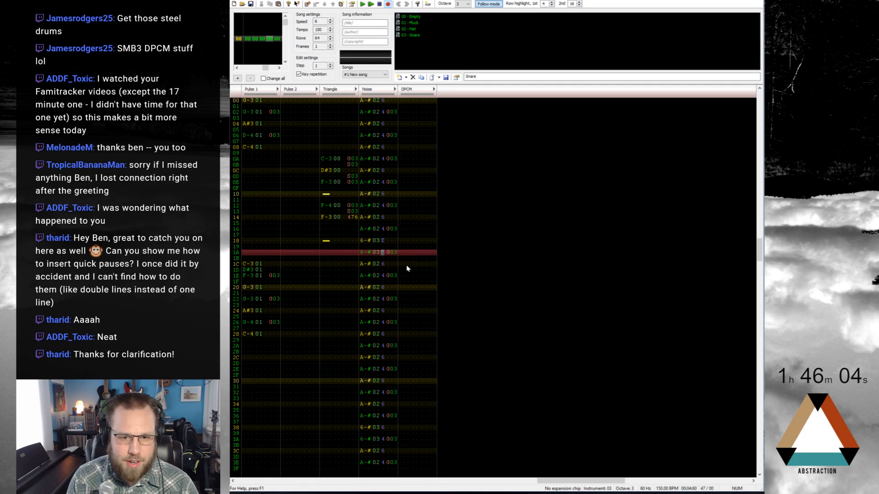
pyautogui.press('Up')
pyautogui.press('Up')
pyautogui.press('Return')
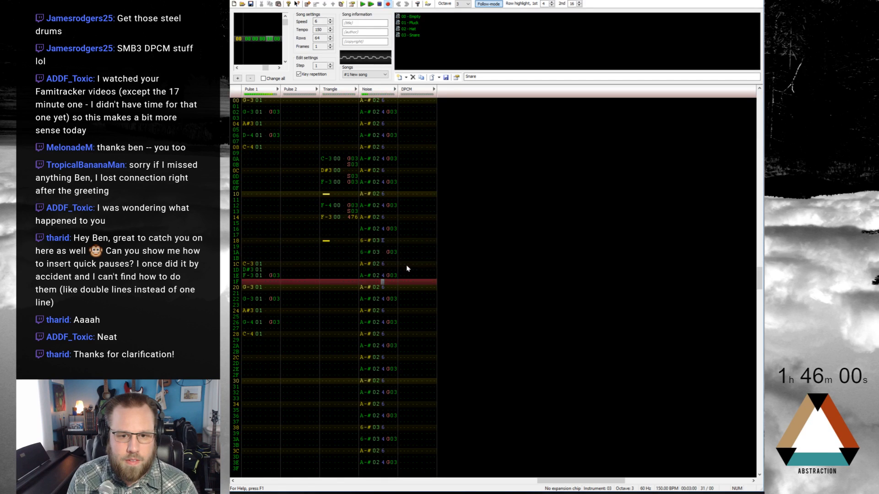
pyautogui.press('Return')
# Set the snare volume to C in Noise row 18, audition it, and set the volume to A in row 1A
pyautogui.click(383, 242)
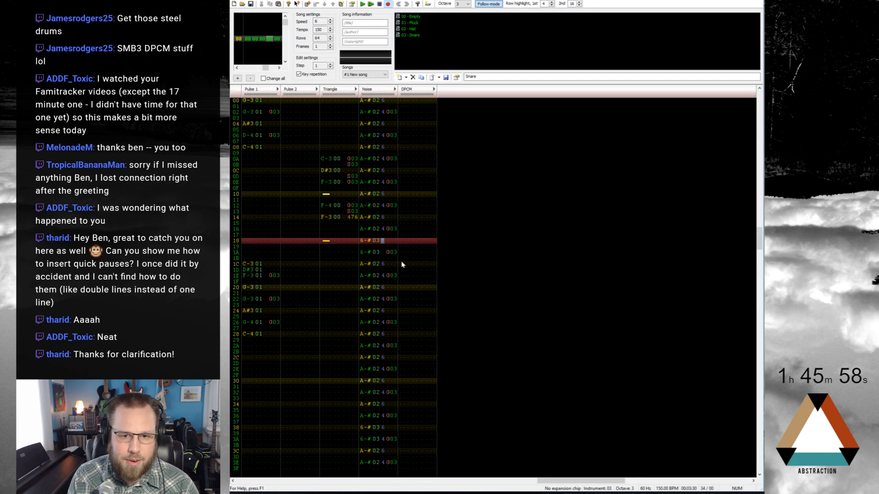
pyautogui.write('c')
pyautogui.press('Return')
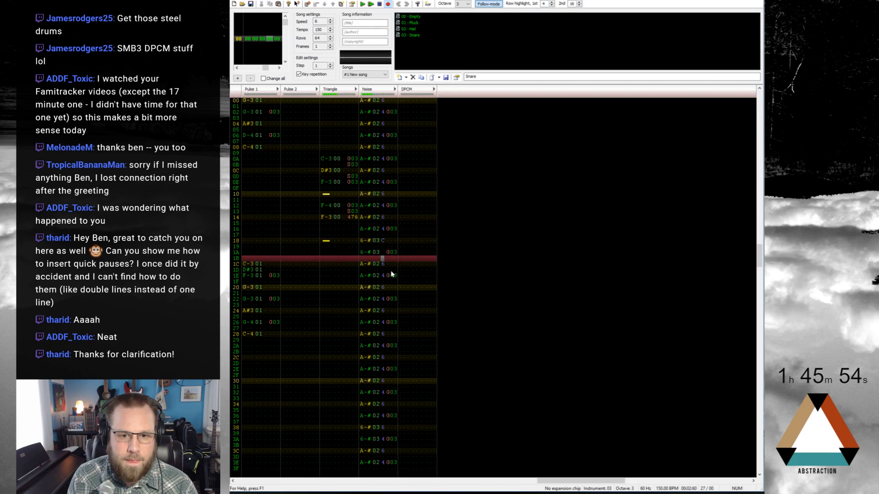
pyautogui.press('Return')
pyautogui.click(382, 253)
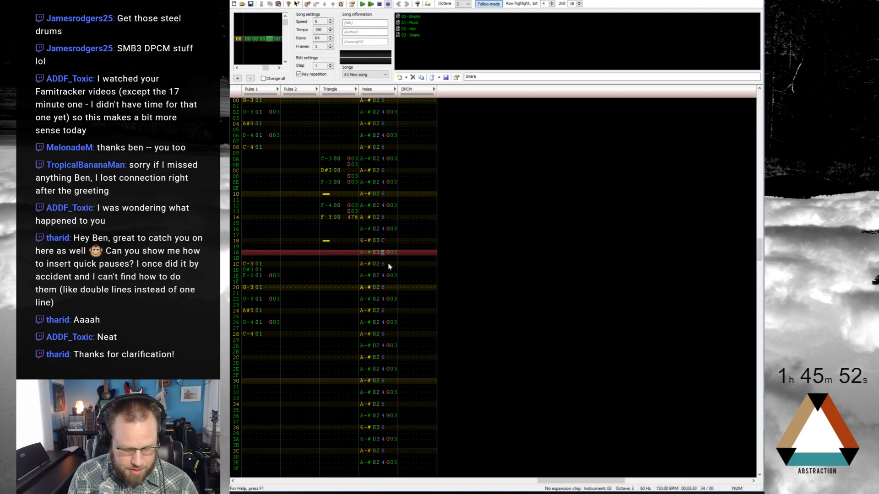
pyautogui.write('a')
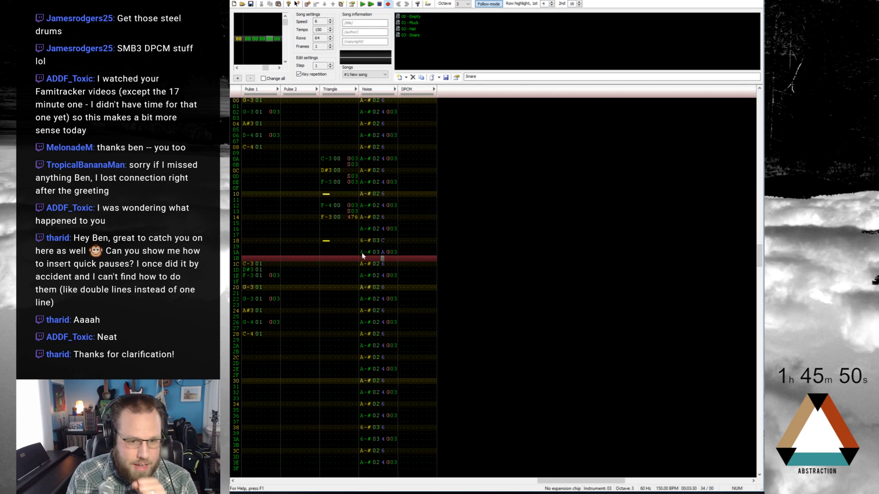
pyautogui.moveTo(322, 158); pyautogui.dragTo(339, 182)
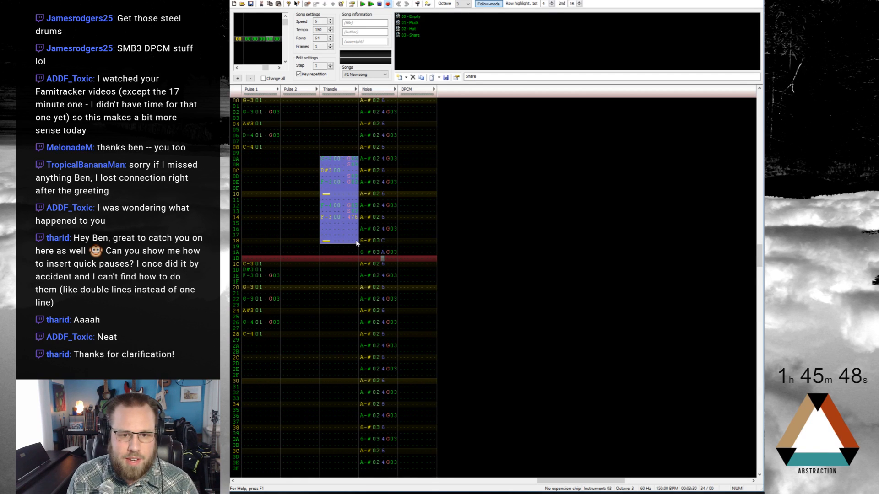
pyautogui.moveTo(326, 240); pyautogui.dragTo(373, 243)
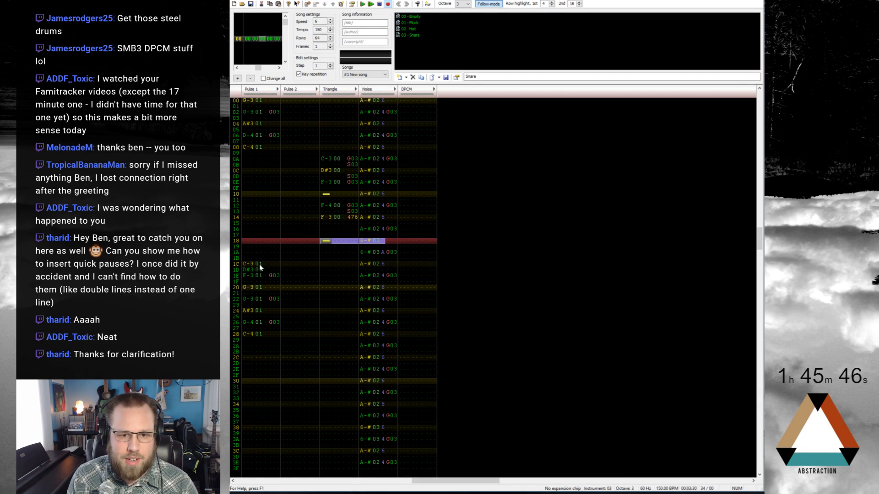
pyautogui.moveTo(248, 265); pyautogui.dragTo(392, 255)
pyautogui.click(394, 264)
pyautogui.click(321, 181)
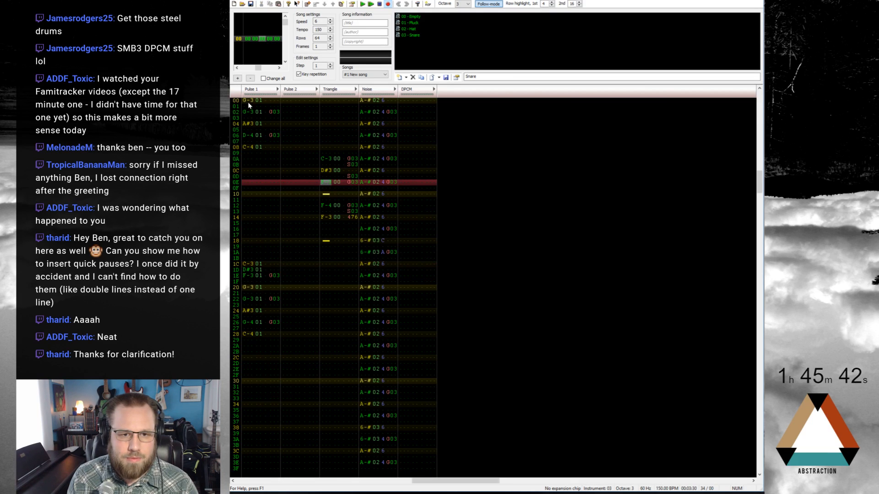
# Add a Pluck D#4 at row 25 of the Pulse 1 channel, between the A#3 and G-4 notes, and play it back
pyautogui.click(249, 102)
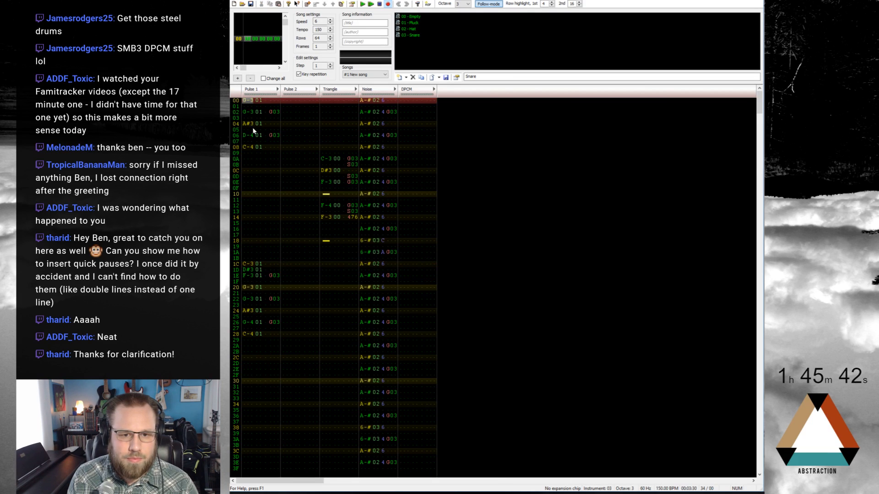
pyautogui.click(248, 317)
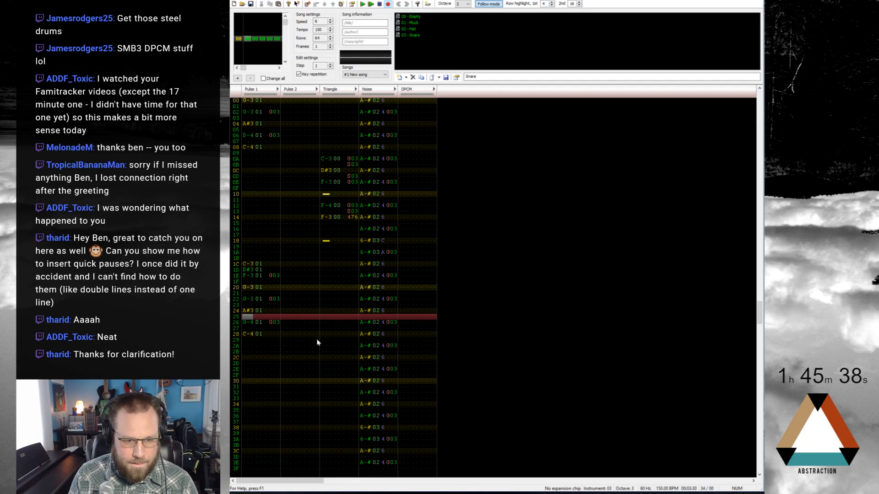
pyautogui.press('Down')
pyautogui.press('Up')
pyautogui.hotkey('ctrl', 'Up')
pyautogui.hotkey('ctrl', 'Up')
pyautogui.press('3')
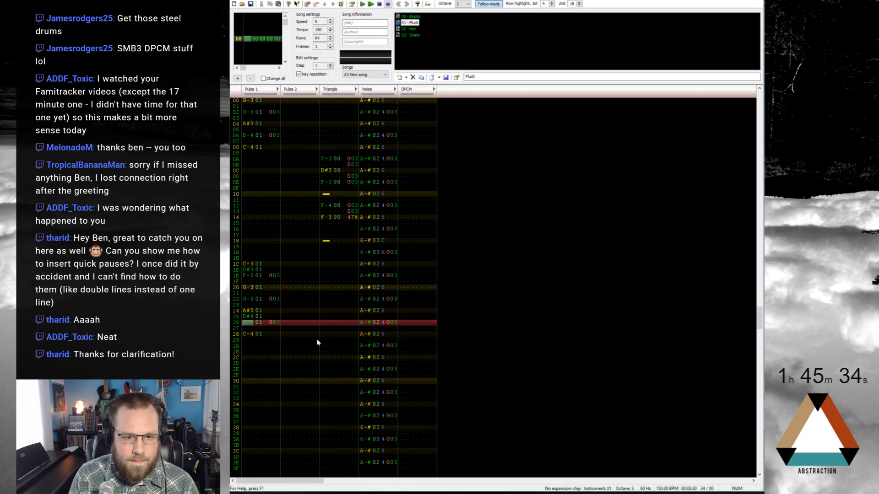
pyautogui.press('Return')
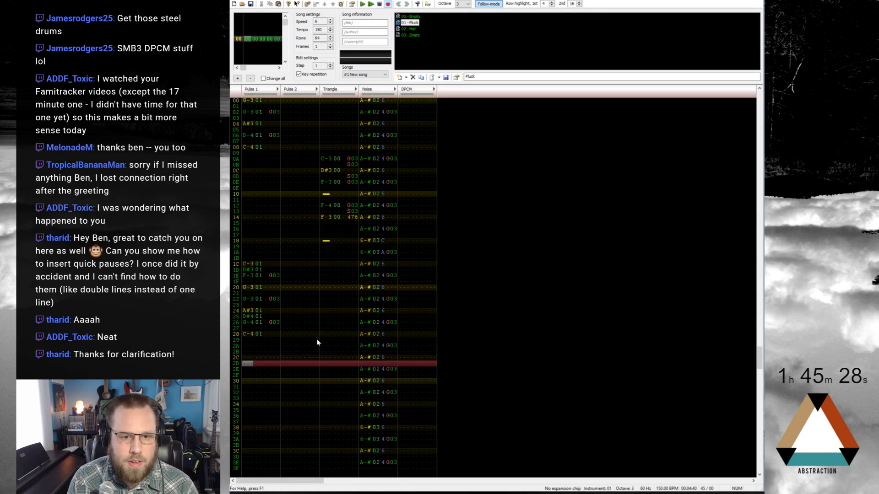
# Move the Pulse 1 D#4 to row 27, after the G-4, and play the phrase from row 1C
pyautogui.moveTo(245, 316); pyautogui.dragTo(252, 328)
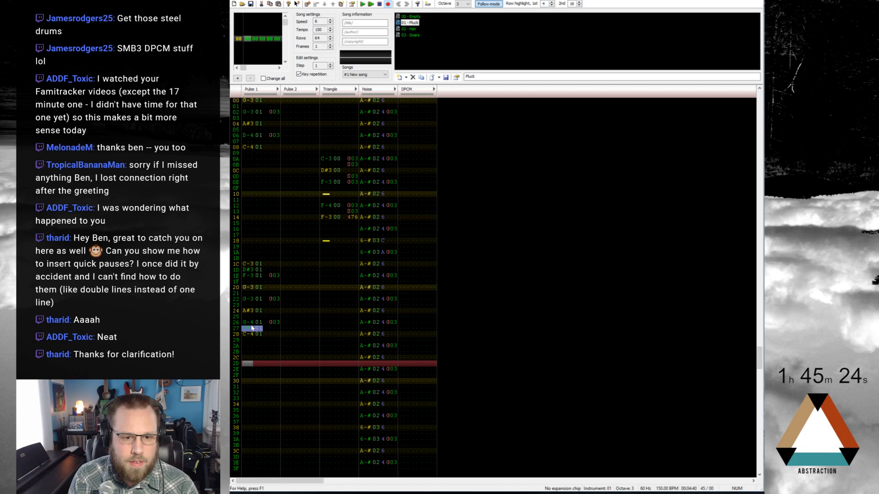
pyautogui.click(249, 263)
pyautogui.press('F7')
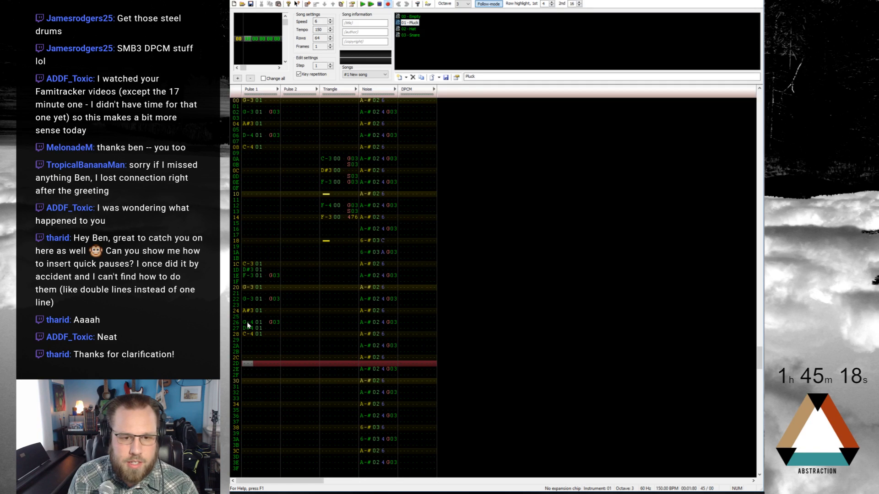
# Move the Pulse 1 G-4 and D#4 up to rows 25 and 26 and give them delay effects G02 and G04
pyautogui.moveTo(261, 325); pyautogui.dragTo(273, 321)
pyautogui.click(274, 326)
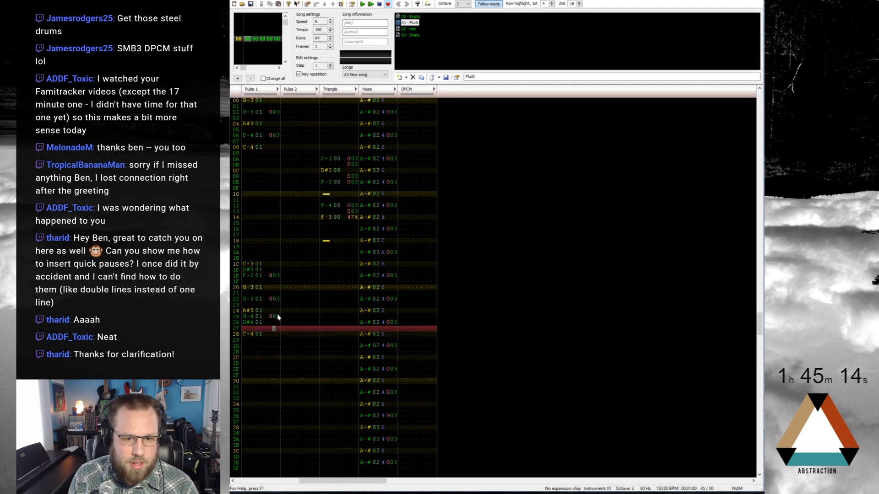
pyautogui.click(277, 316)
pyautogui.write('24')
pyautogui.click(268, 321)
pyautogui.write('g')
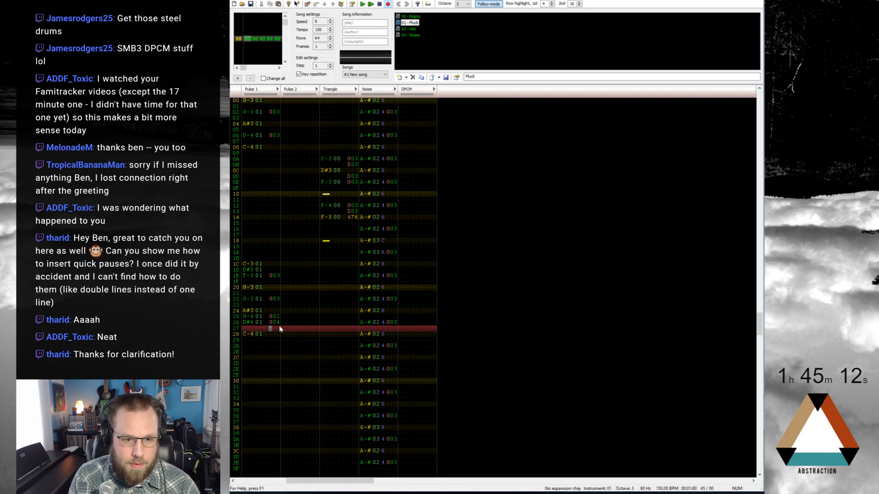
# Play back the revised Pluck phrase from row 1C, and listen to the whole pattern from row 00
pyautogui.click(246, 265)
pyautogui.press('Down')
pyautogui.press('Down')
pyautogui.press('Down')
pyautogui.press('Down')
pyautogui.press('Down')
pyautogui.press('Down')
pyautogui.press('Down')
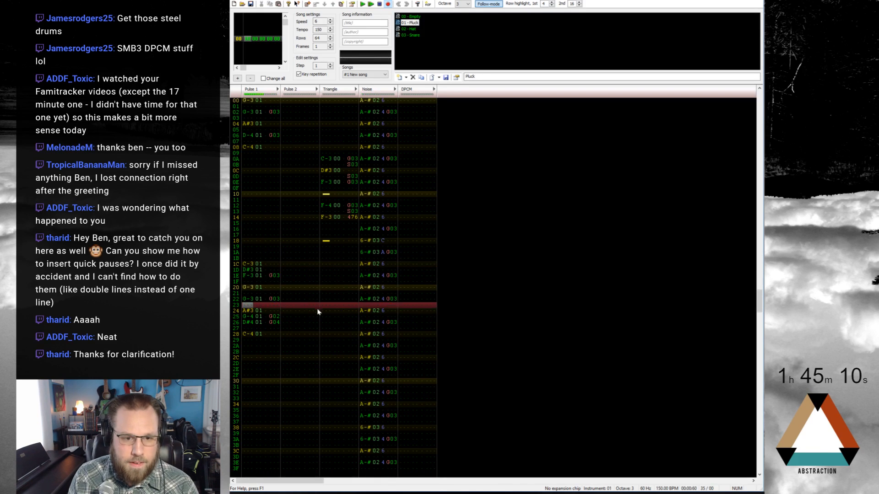
pyautogui.press('Return')
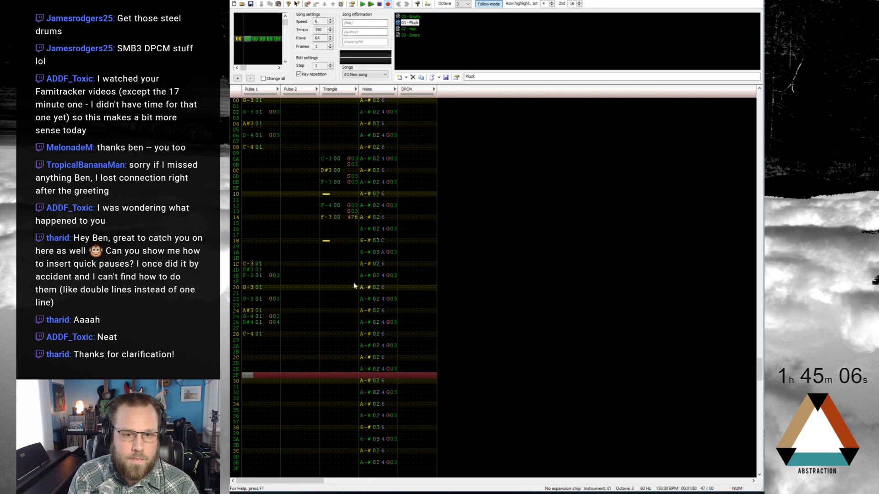
pyautogui.click(253, 100)
pyautogui.press('Return')
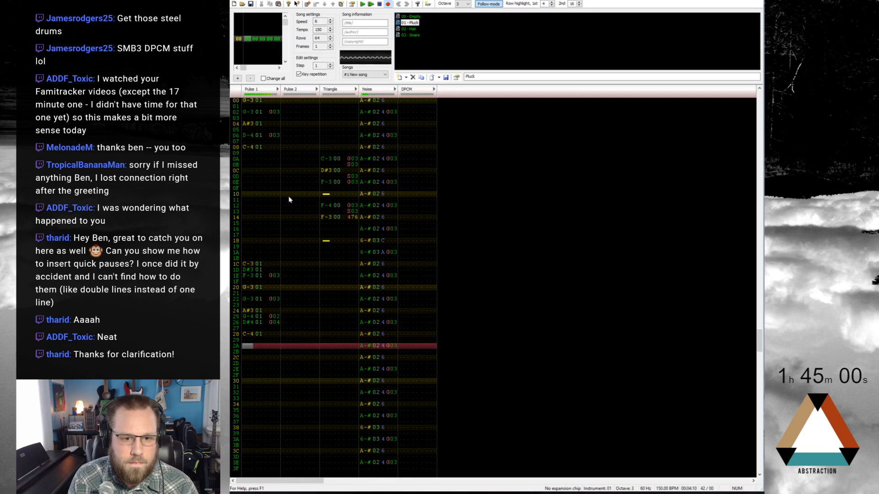
pyautogui.press('Return')
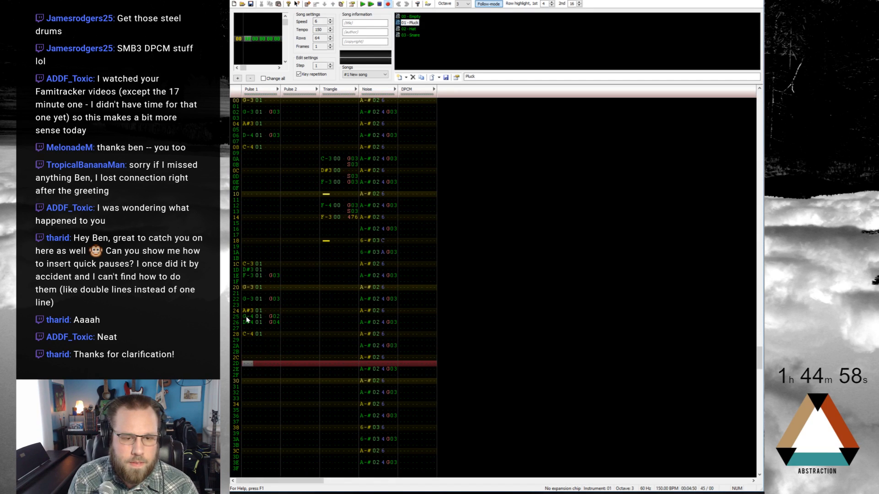
# Move the Pulse 1 notes G-4, D#4 and C-4 down five rows to rows 2A, 2B and 2D
pyautogui.moveTo(246, 317); pyautogui.dragTo(272, 367)
pyautogui.click(293, 342)
pyautogui.click(265, 323)
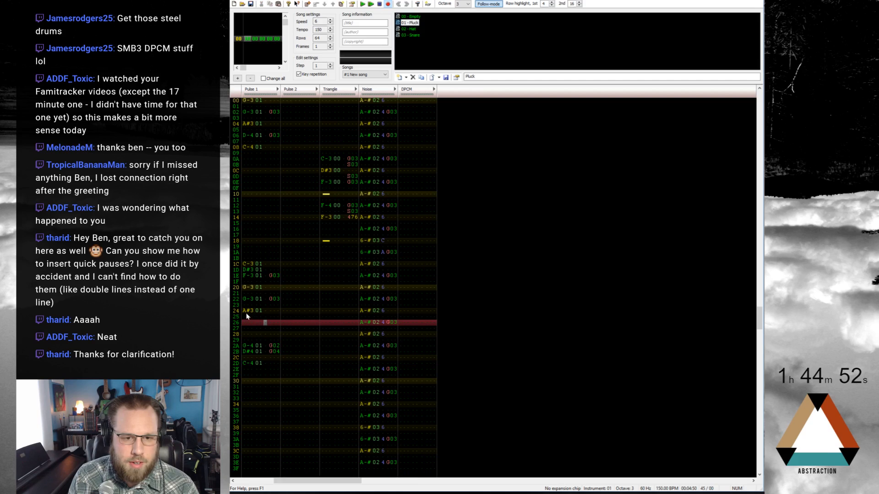
# Copy the Pulse 1 A#3 from row 24 to rows 26 and 28, delay row 26 with G03, and play the phrase
pyautogui.moveTo(246, 312); pyautogui.dragTo(260, 313)
pyautogui.hotkey('ctrl', 'c')
pyautogui.click(246, 323)
pyautogui.hotkey('ctrl', 'v')
pyautogui.click(247, 334)
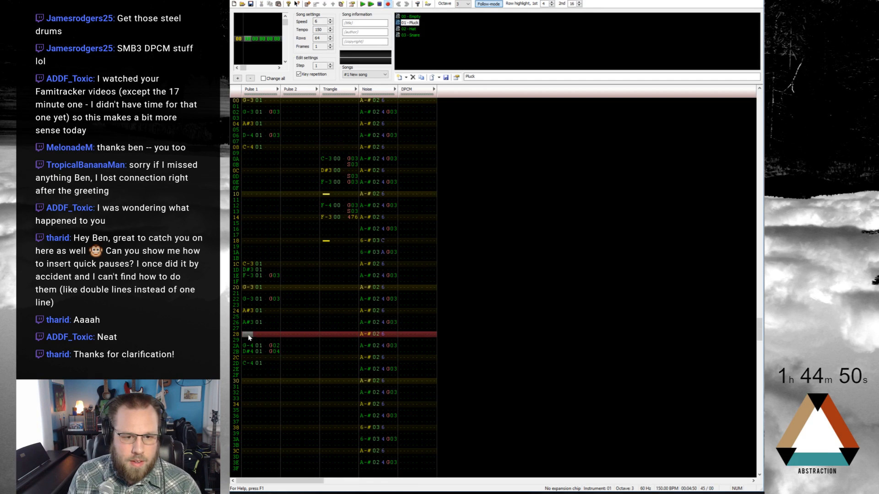
pyautogui.hotkey('ctrl', 'v')
pyautogui.click(270, 323)
pyautogui.write('g03')
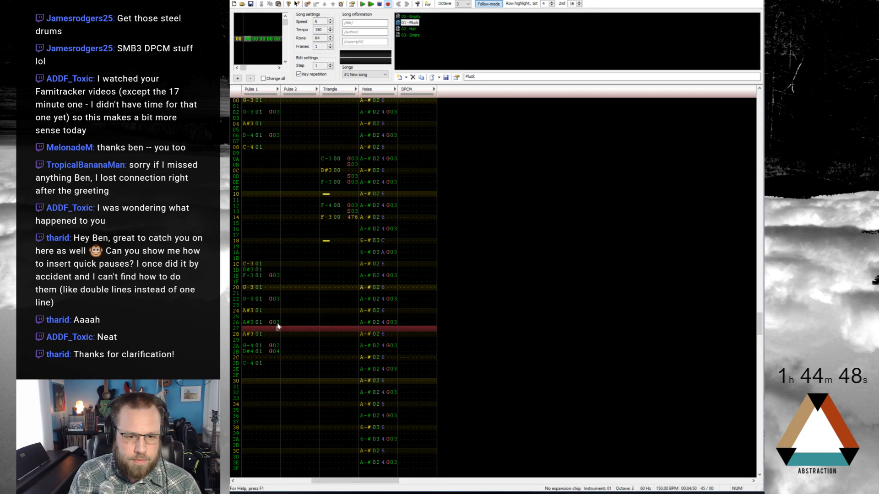
pyautogui.click(247, 254)
pyautogui.press('F7')
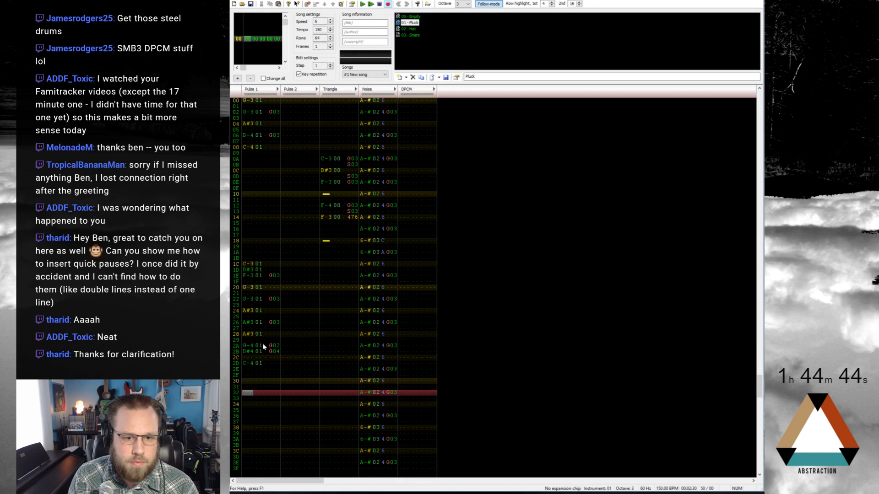
# Shift the Pulse 1 G-4, D#4 and C-4 up one row to rows 29, 2A and 2C, and play them back
pyautogui.moveTo(248, 349)
pyautogui.mouseDown()
pyautogui.moveTo(272, 346)
pyautogui.moveTo(258, 358)
pyautogui.mouseUp()
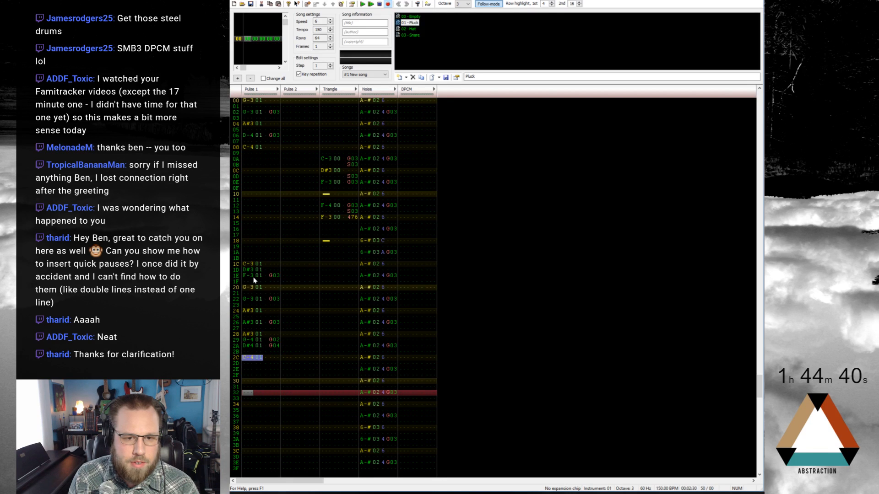
pyautogui.click(247, 258)
pyautogui.press('F7')
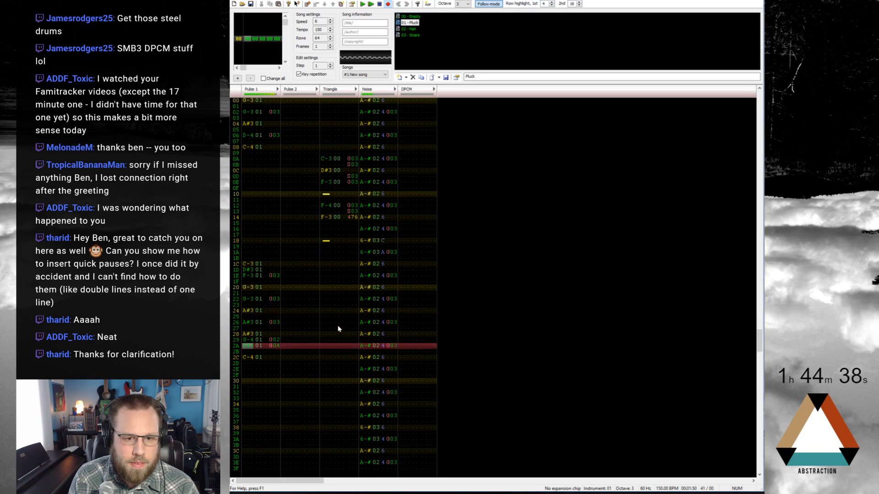
pyautogui.press('F8')
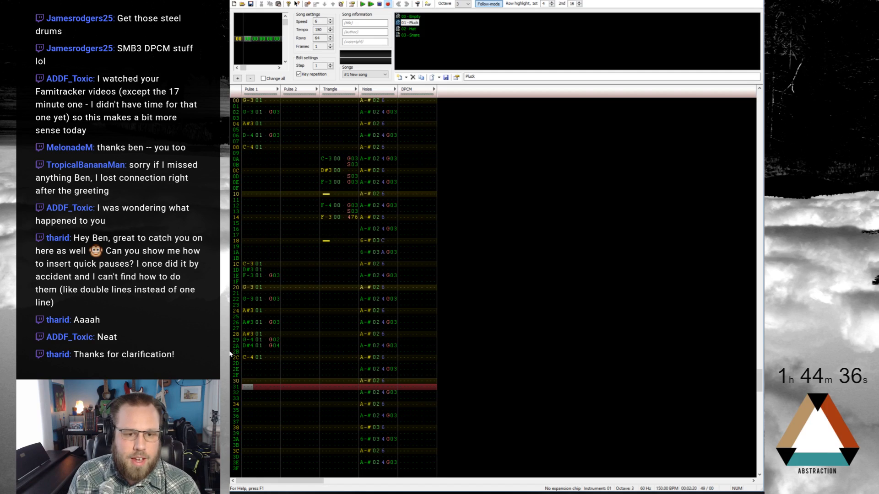
# Copy the Triangle bass phrase from rows 0A to 18 and paste it at row 2A
pyautogui.moveTo(245, 313); pyautogui.dragTo(247, 336)
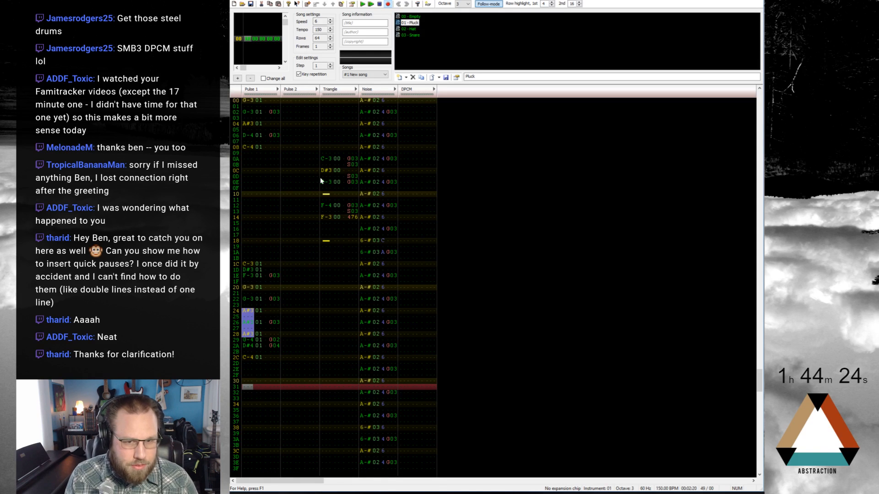
pyautogui.moveTo(327, 161); pyautogui.dragTo(347, 244)
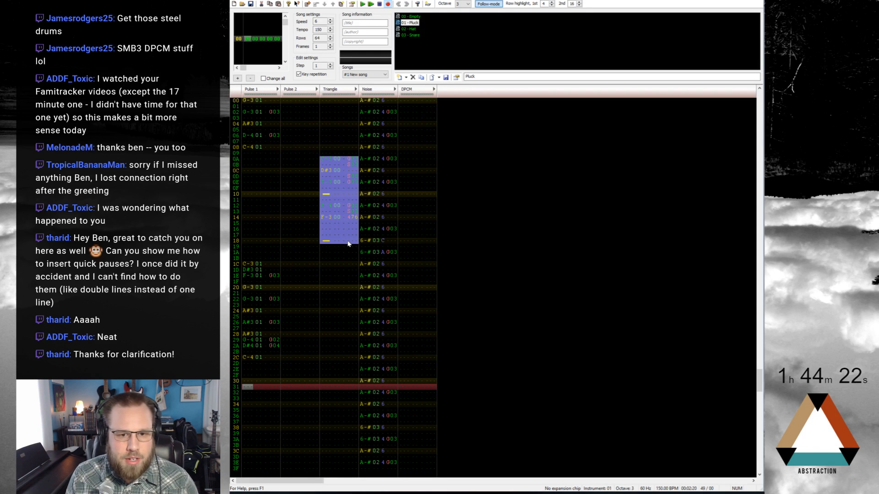
pyautogui.click(326, 347)
pyautogui.hotkey('ctrl', 'v')
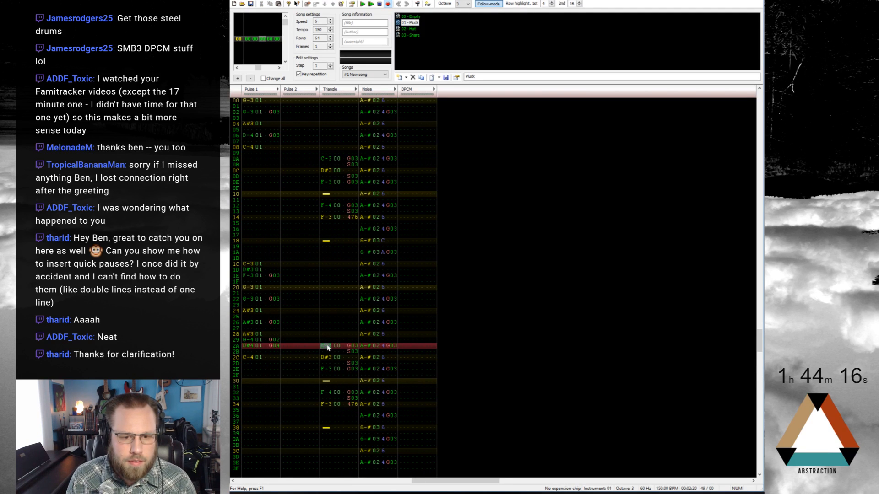
# Try D#4 with the Empty instrument as the first note of the pasted Triangle phrase in row 2A
pyautogui.press('3')
pyautogui.press('Up')
pyautogui.hotkey('ctrl', 'Up')
pyautogui.press('3')
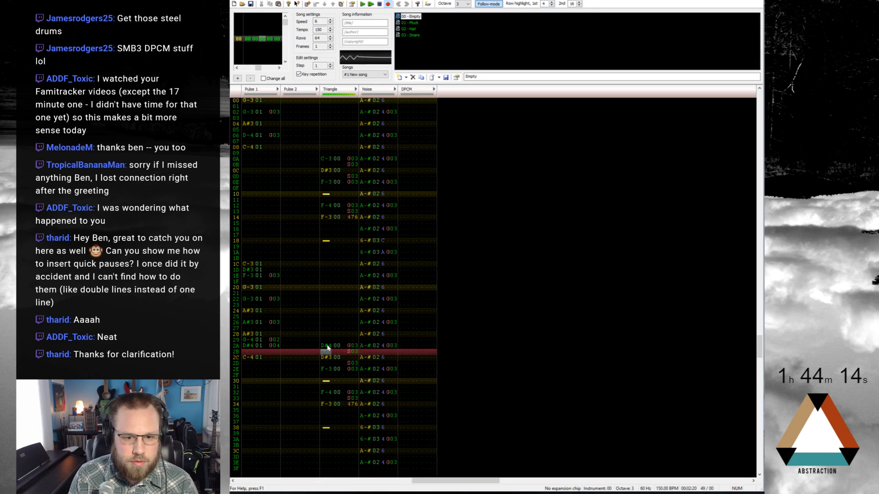
pyautogui.press('Down')
pyautogui.press('Up')
pyautogui.press('Up')
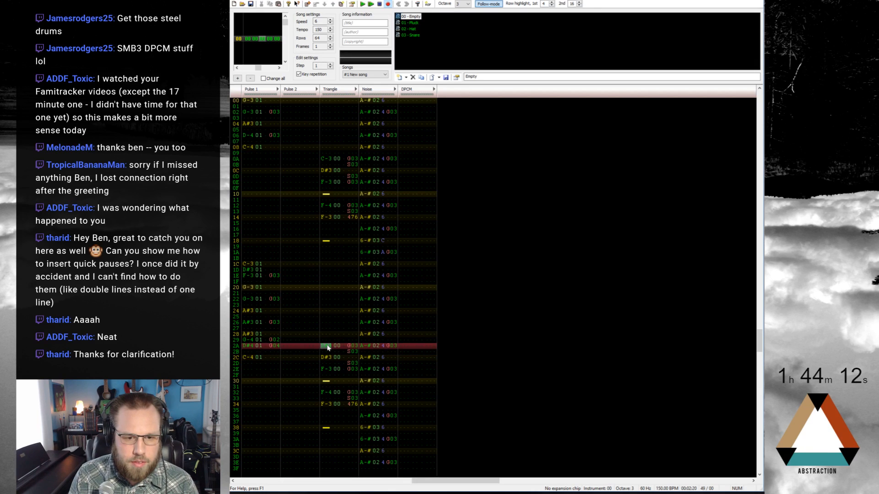
# Clear Triangle rows 2A to 2D and enter D#4, F-4, F#4 and G-4 in rows 2E, 30, 32 and 34
pyautogui.moveTo(328, 360); pyautogui.dragTo(348, 365)
pyautogui.click(329, 369)
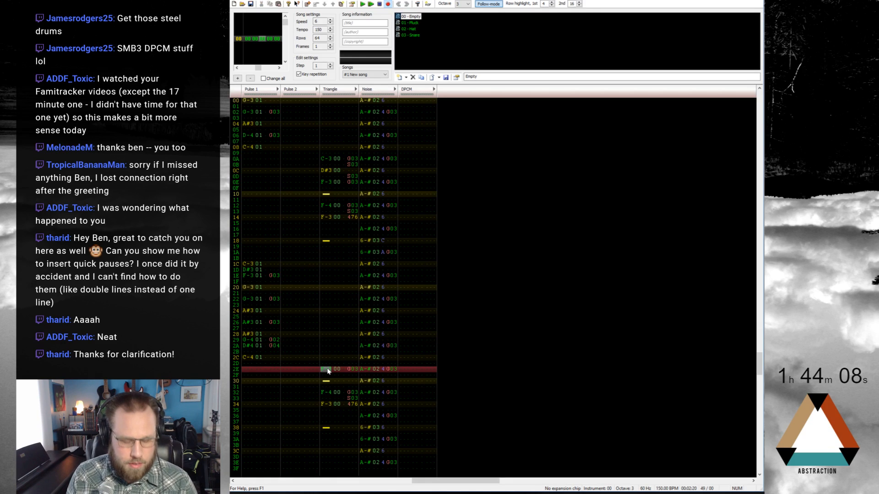
pyautogui.press('3')
pyautogui.press('Down')
pyautogui.press('r')
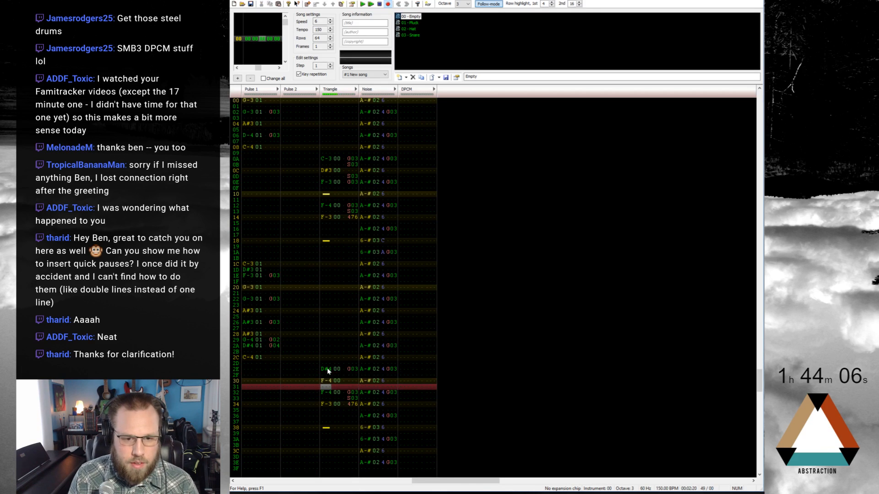
pyautogui.press('Down')
pyautogui.press('5')
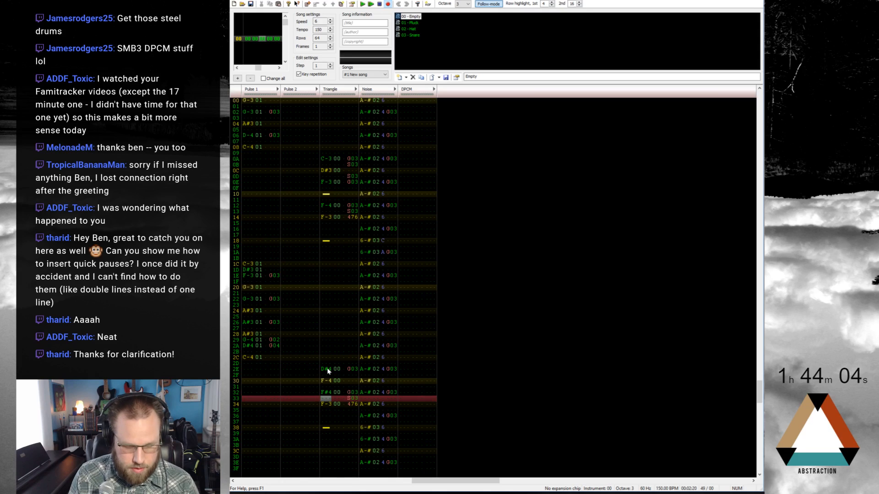
pyautogui.press('Down')
pyautogui.press('t')
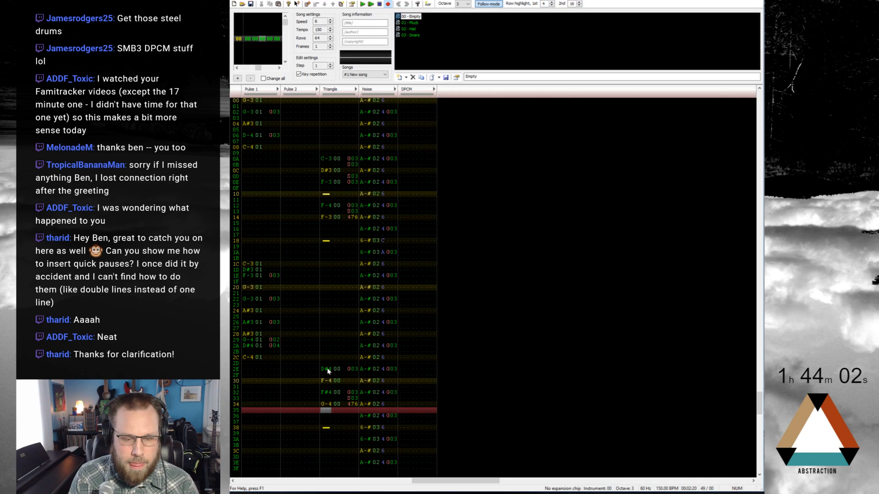
# Replace the Triangle note cut in row 38 with the effect RCC and place a note cut in row 3C
pyautogui.press('Down')
pyautogui.press('Down')
pyautogui.press('Down')
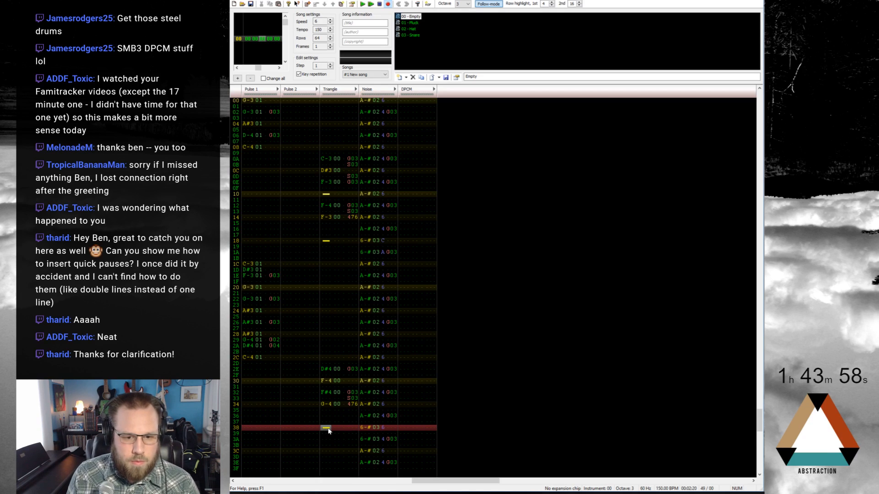
pyautogui.press('Delete')
pyautogui.press('Right')
pyautogui.press('Right')
pyautogui.press('Up')
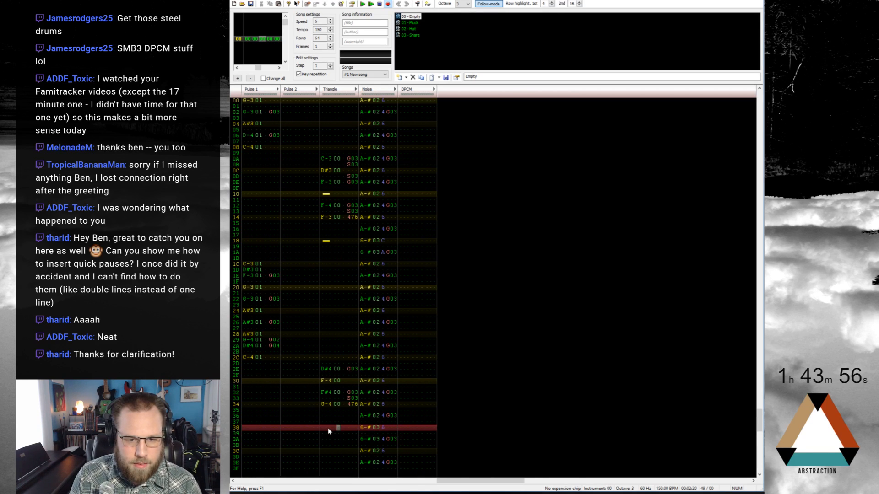
pyautogui.press('Right')
pyautogui.press('Right')
pyautogui.write('r')
pyautogui.press('Up')
pyautogui.press('Right')
pyautogui.write('c')
pyautogui.press('Up')
pyautogui.press('Right')
pyautogui.write('c')
pyautogui.press('Down')
pyautogui.press('Down')
pyautogui.press('Down')
pyautogui.press('Left')
pyautogui.press('Left')
pyautogui.press('Left')
pyautogui.press('Left')
pyautogui.press('Left')
pyautogui.press('Left')
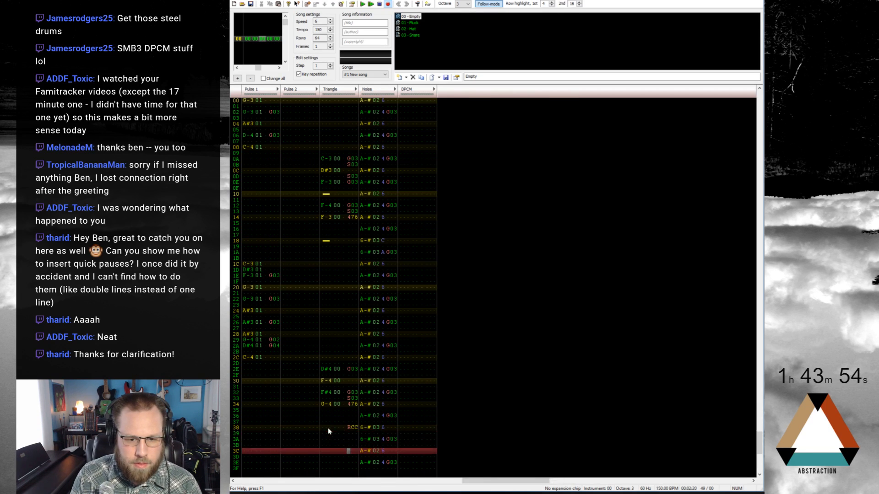
pyautogui.press('1')
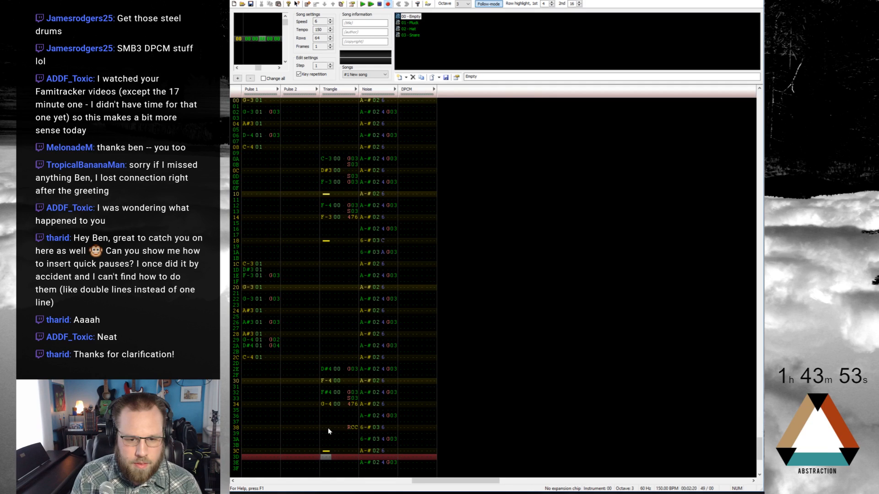
# Move the Noise snare hits to rows 3C and 3E, fill rows 38 and 3A with hats, and save the file
pyautogui.moveTo(365, 429); pyautogui.dragTo(391, 453)
pyautogui.moveTo(375, 391); pyautogui.dragTo(391, 406)
pyautogui.click(366, 418)
pyautogui.hotkey('ctrl', 'v')
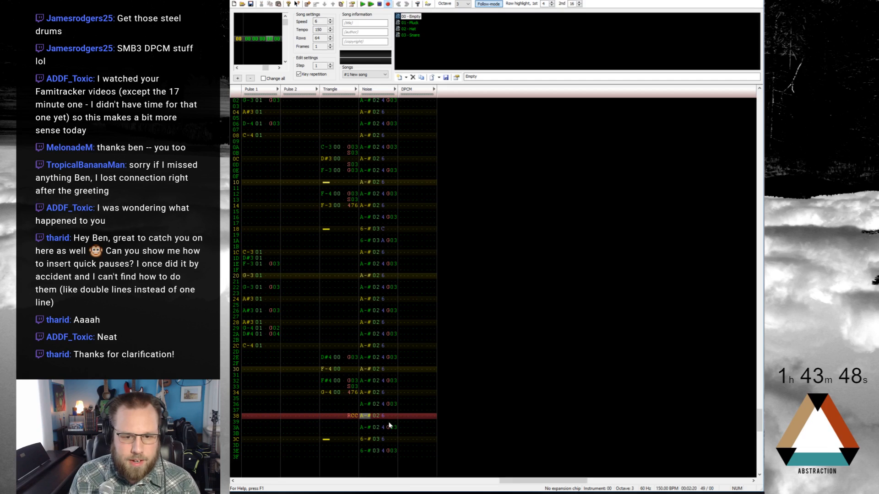
pyautogui.press('Home')
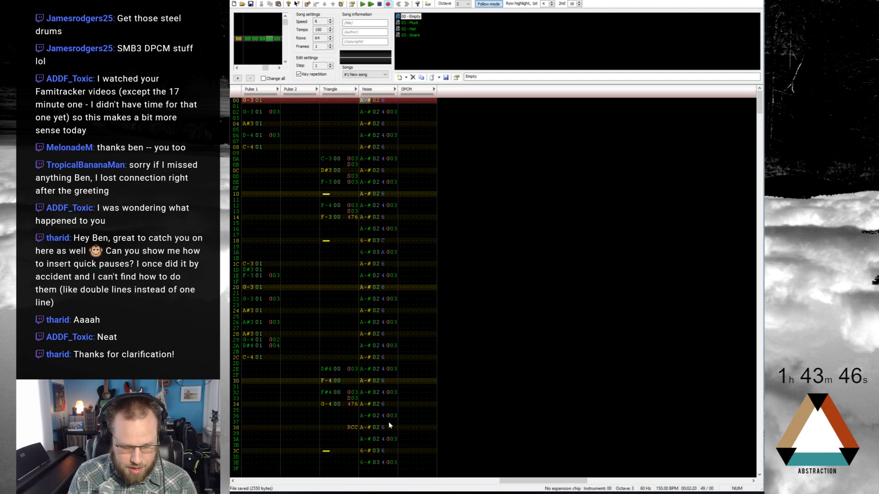
# Add the 400 effect beside the Triangle note cuts at rows 18 and 3C, and return to the pattern's start
pyautogui.press('Return')
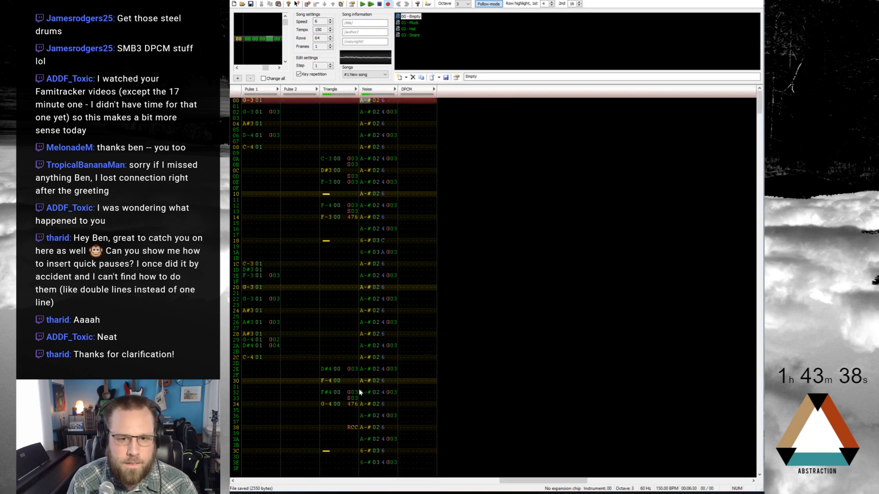
pyautogui.click(348, 242)
pyautogui.write('400')
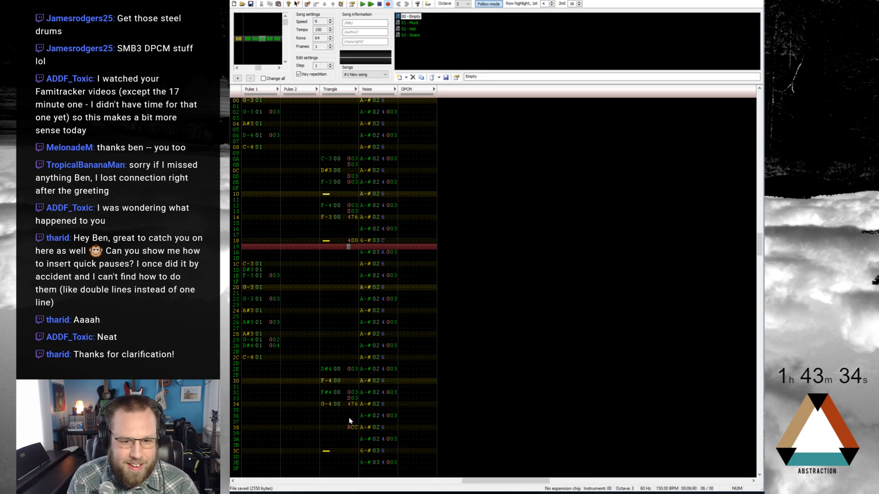
pyautogui.click(348, 451)
pyautogui.write('400')
pyautogui.press('Home')
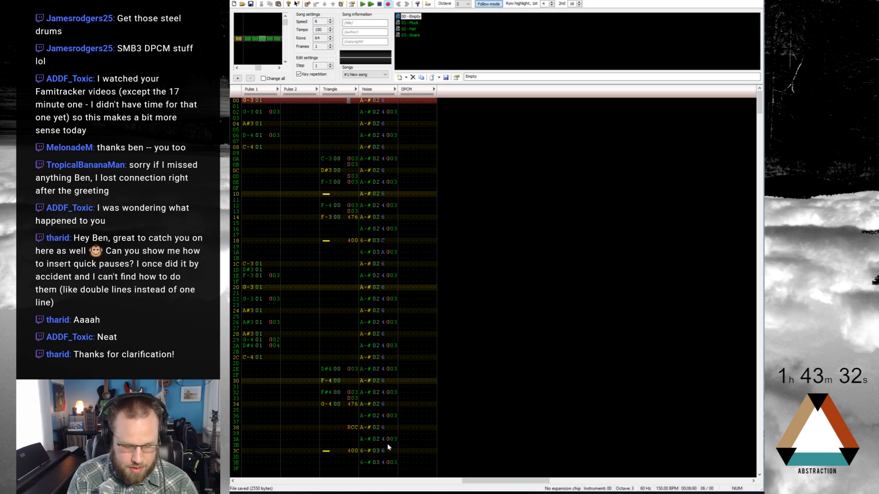
# Move the Triangle's 476 effect from row 34 to row 39 and play the pattern
pyautogui.moveTo(352, 406); pyautogui.dragTo(353, 434)
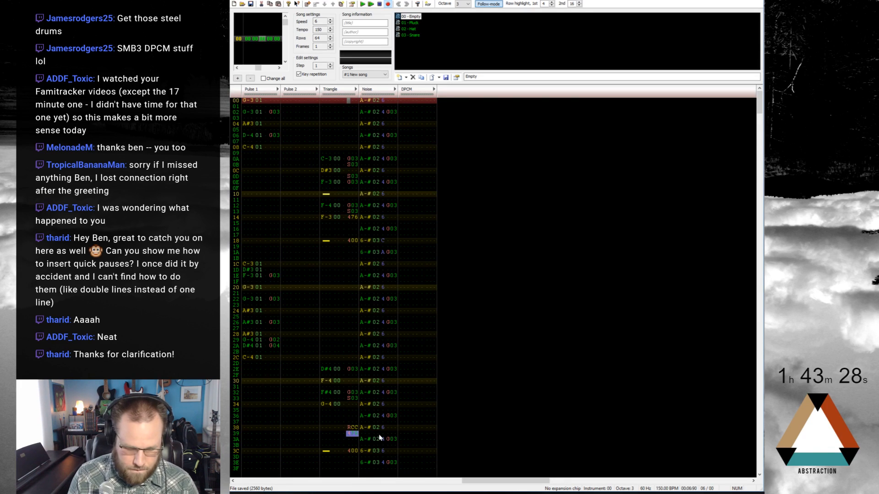
pyautogui.press('Return')
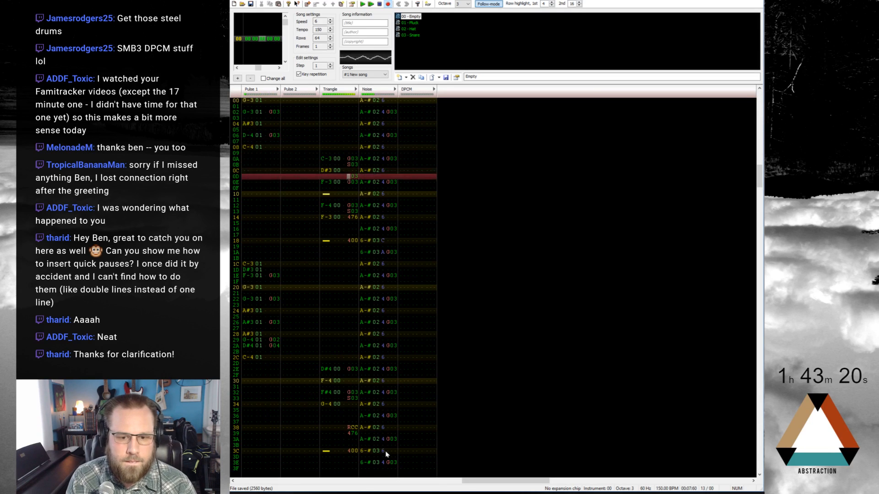
# Set the Noise snare volumes to C at row 3C and A at row 3E, and play the pattern
pyautogui.click(386, 452)
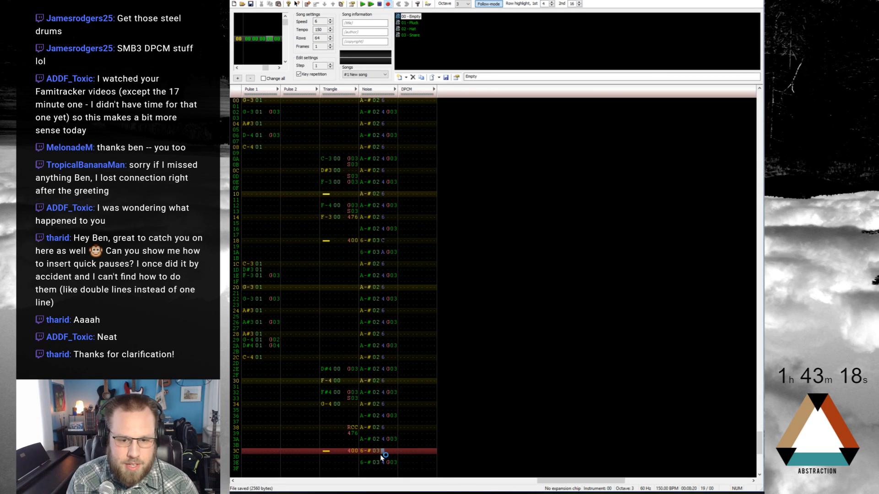
pyautogui.press('Down')
pyautogui.press('Down')
pyautogui.press('Down')
pyautogui.press('Down')
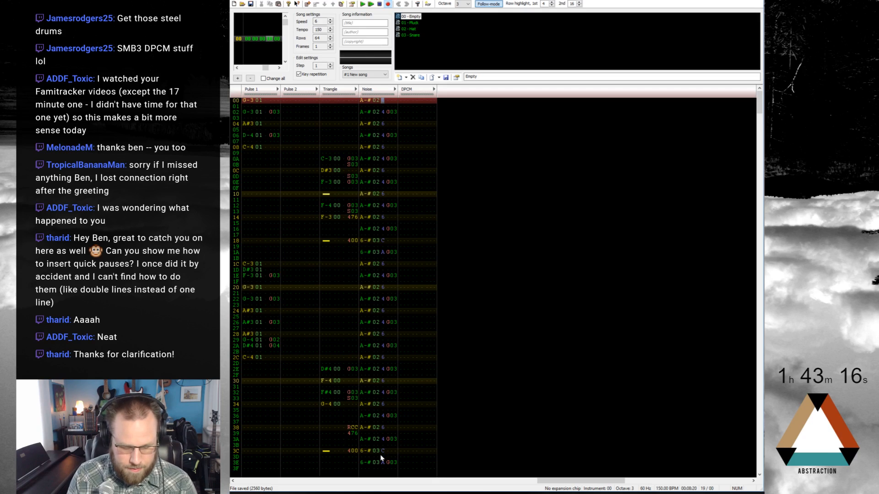
pyautogui.press('Return')
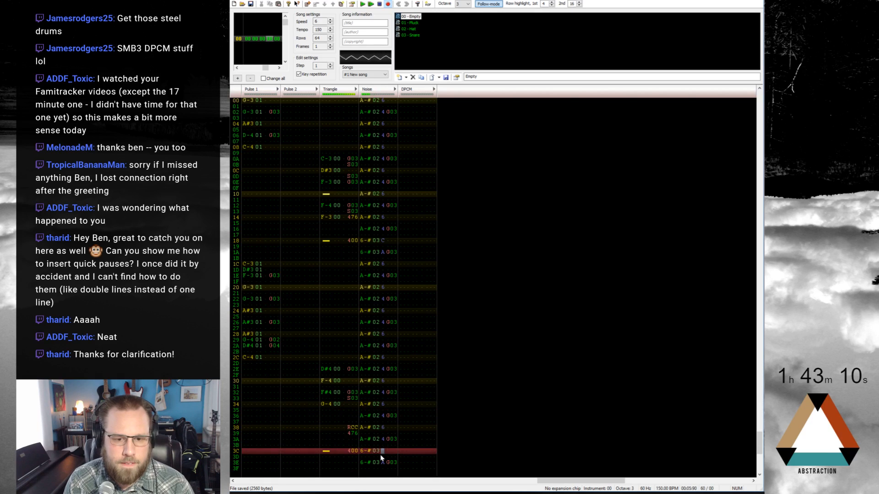
# Lower the octave to 2 and enter an A#2 note with instrument 00 at row 3E of the Triangle channel
pyautogui.click(326, 463)
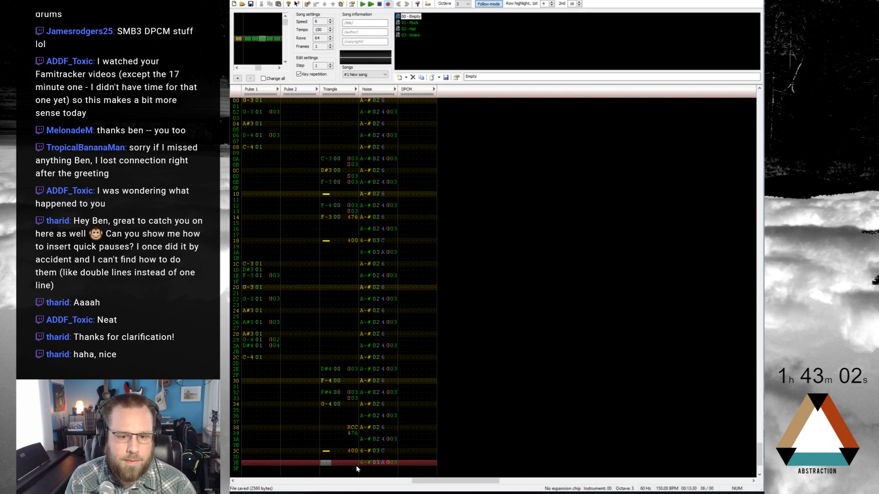
pyautogui.press('KP_Divide')
pyautogui.press('j')
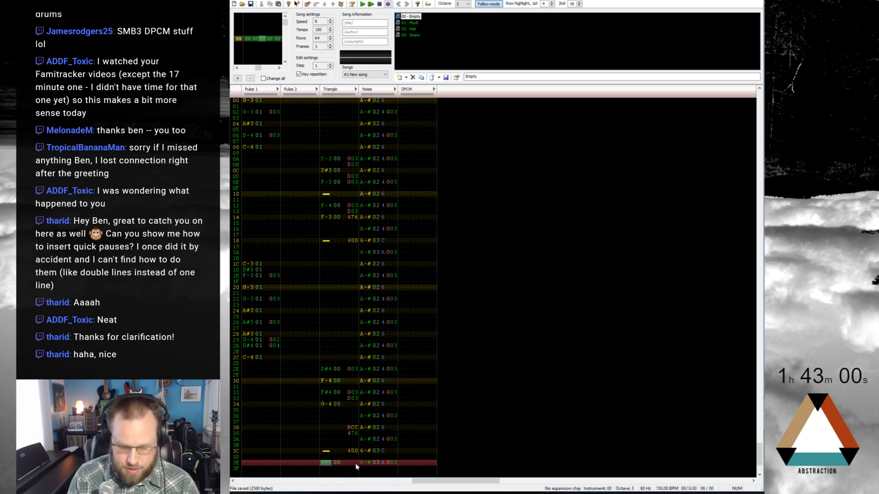
pyautogui.click(355, 463)
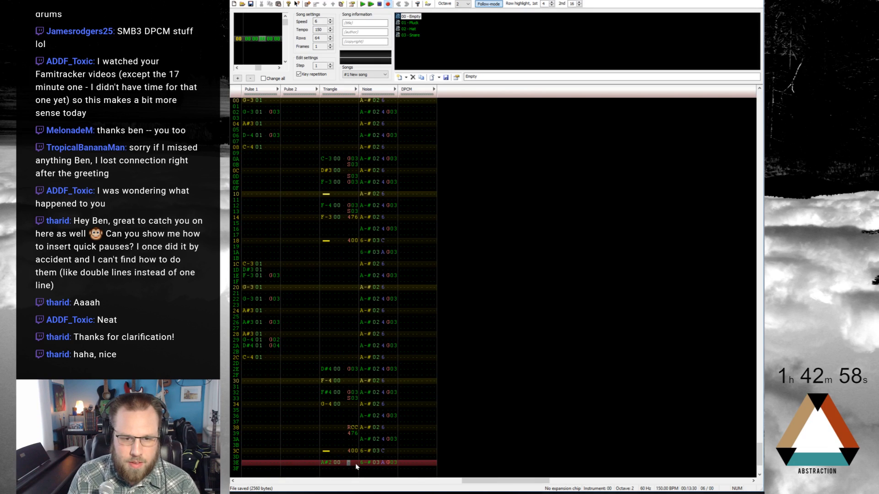
# Cut the last Triangle note short by entering the S03 effect at row 3F
pyautogui.press('Down')
pyautogui.write('s')
pyautogui.press('Up')
pyautogui.press('Right')
pyautogui.press('Right')
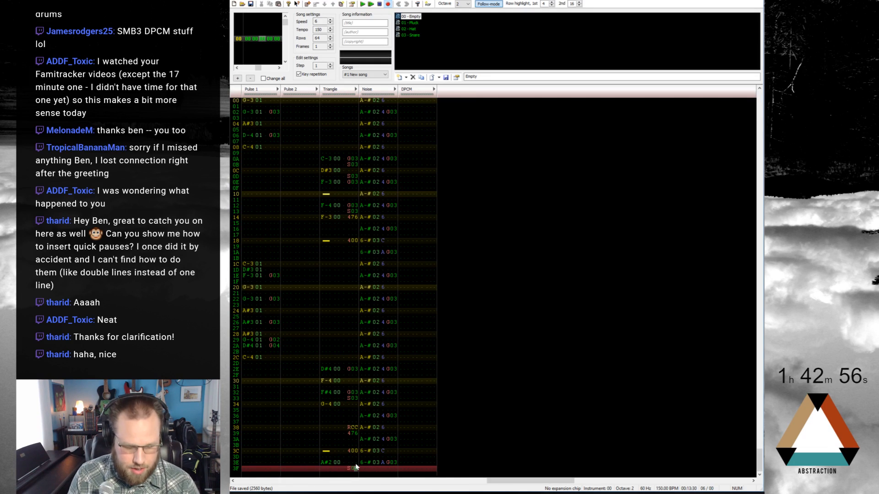
pyautogui.write('3')
pyautogui.press('Up')
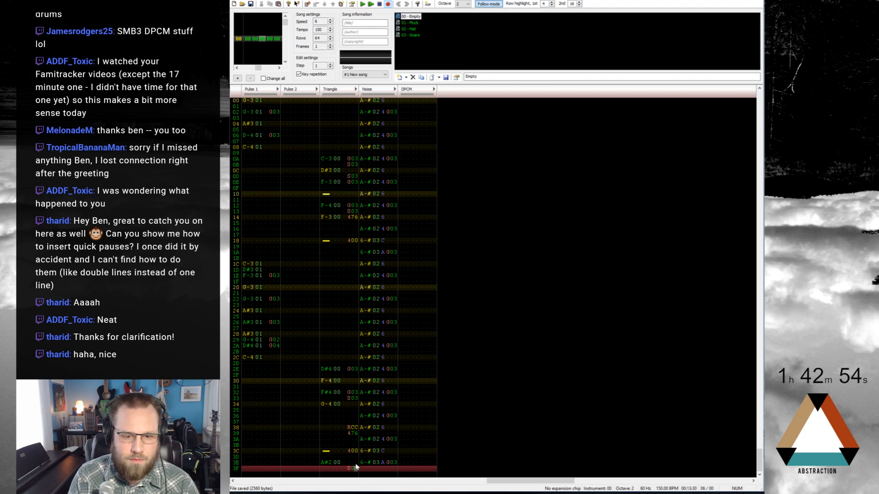
pyautogui.press('Down')
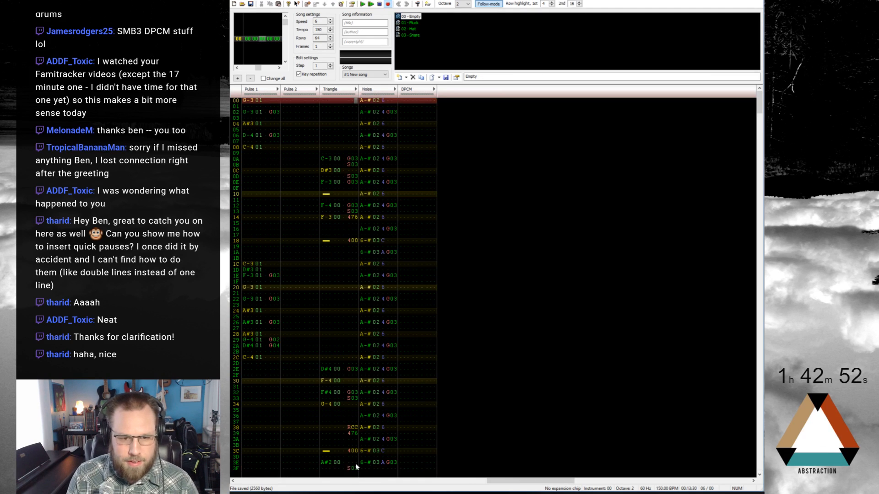
pyautogui.press('Up')
pyautogui.press('Down')
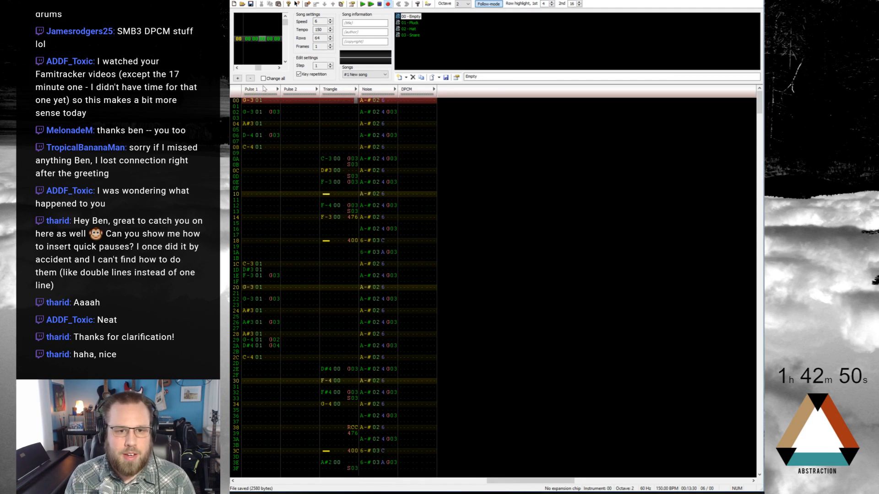
# Copy the whole pattern across all channels and duplicate it into a new second frame
pyautogui.hotkey('ctrl', 'a')
pyautogui.hotkey('ctrl', 'a')
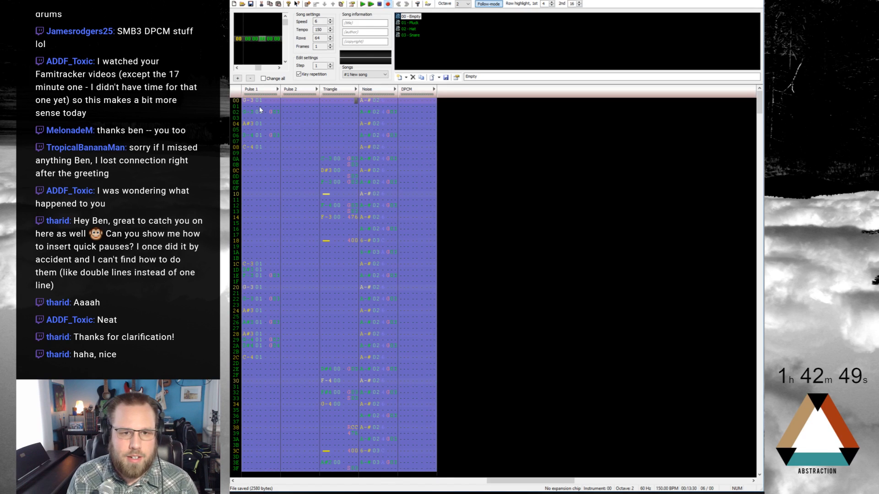
pyautogui.click(308, 4)
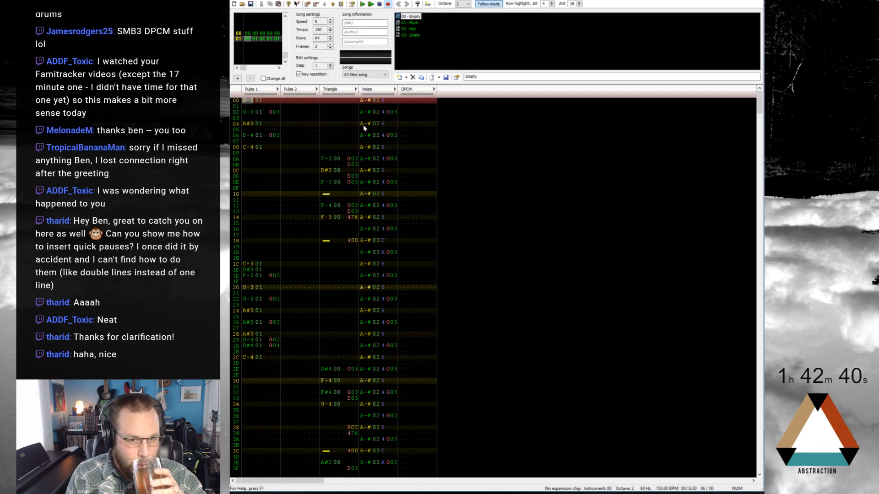
# Replace the Noise note at row 00 of frame 01 with C-# using the Hat instrument
pyautogui.press('Tab')
pyautogui.press('Tab')
pyautogui.press('Tab')
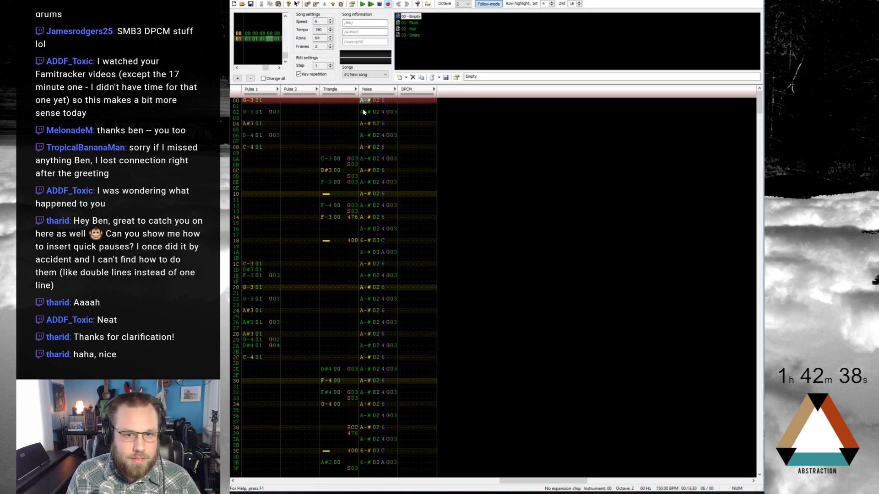
pyautogui.click(407, 29)
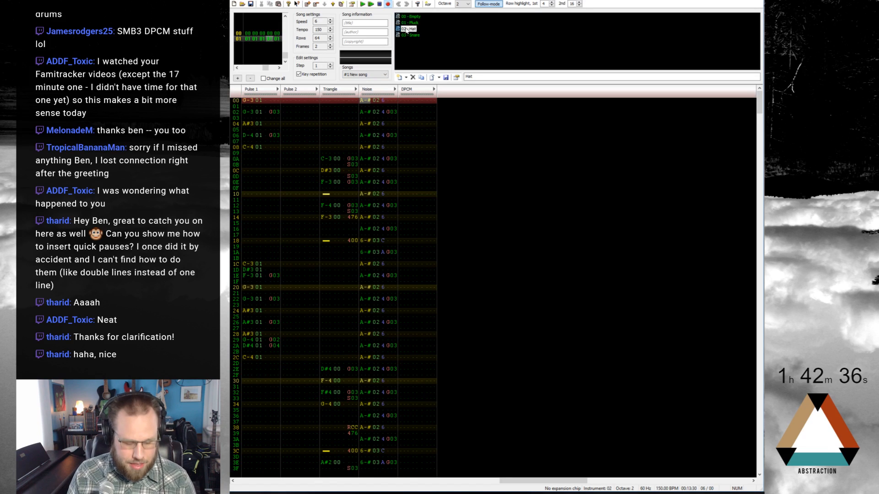
pyautogui.press('c')
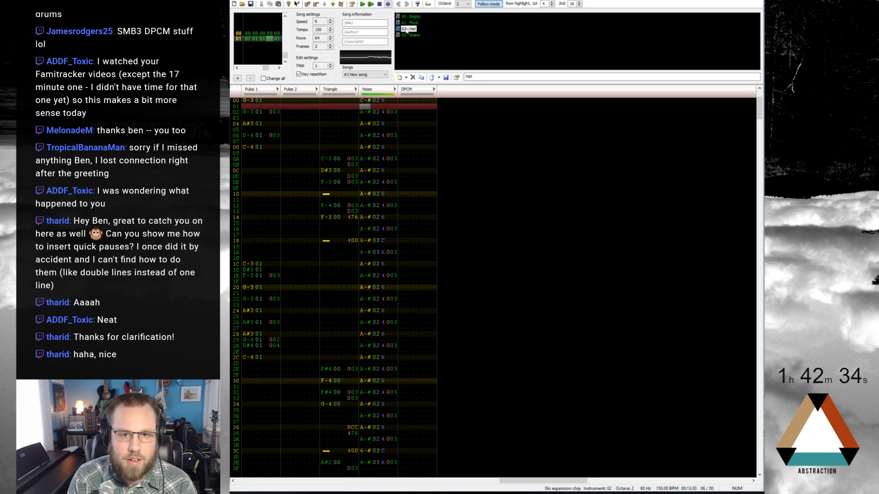
# Set the volume of the new Noise note at row 00 to 8 and play the frame's opening
pyautogui.press('Up')
pyautogui.press('Right')
pyautogui.press('Right')
pyautogui.press('Right')
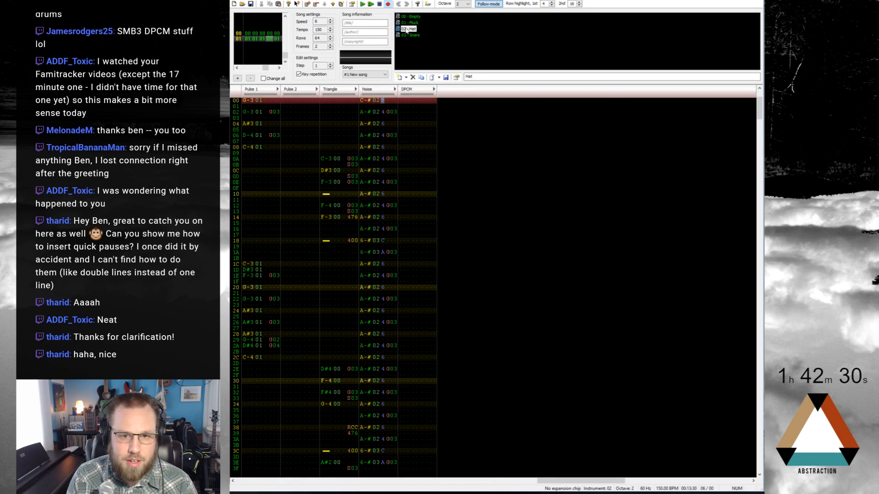
pyautogui.write('8')
pyautogui.press('Return')
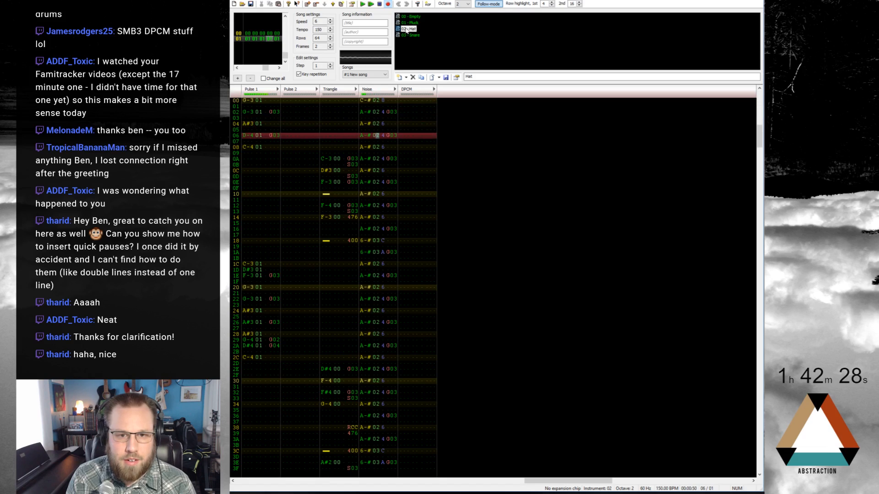
pyautogui.press('Up')
pyautogui.press('Up')
pyautogui.press('Up')
pyautogui.press('Up')
# Create a new instrument named Open Hat and open it in the instrument editor
pyautogui.click(405, 78)
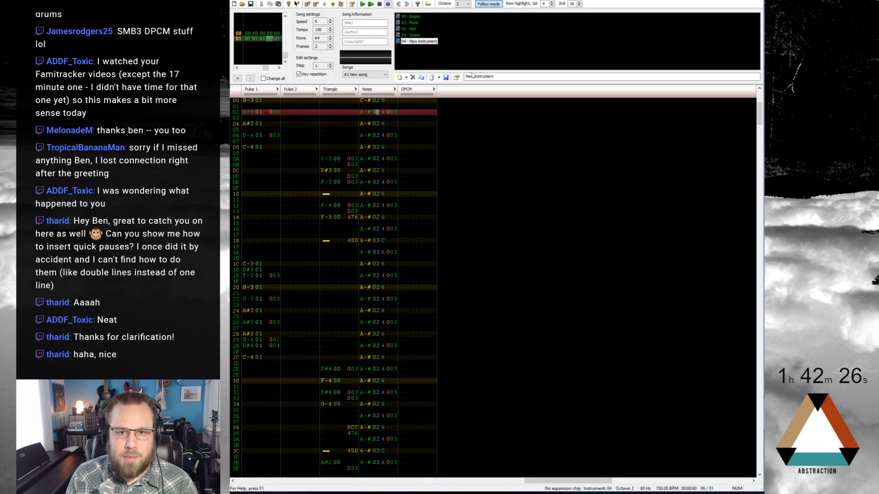
pyautogui.write('Open Hat')
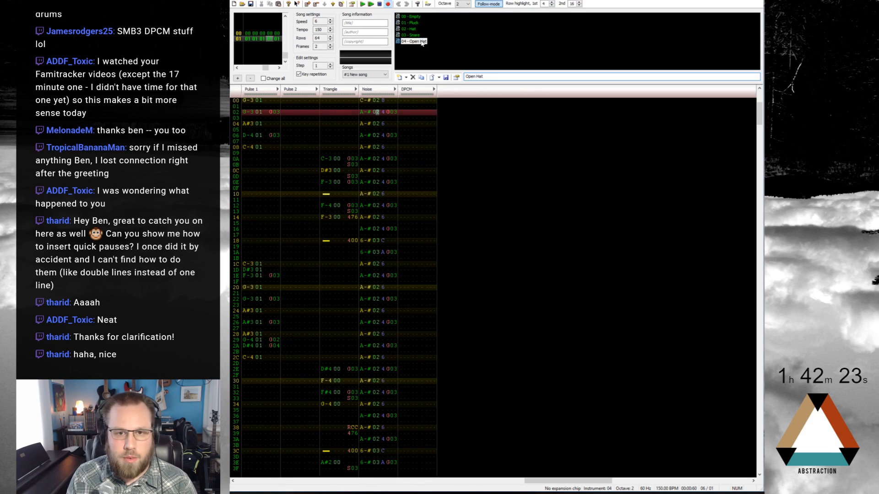
pyautogui.doubleClick(422, 43)
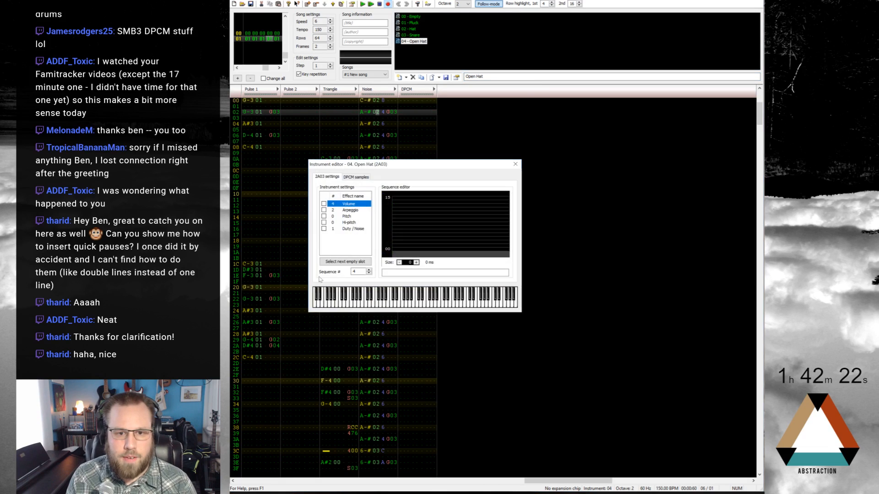
pyautogui.click(323, 203)
pyautogui.click(417, 262)
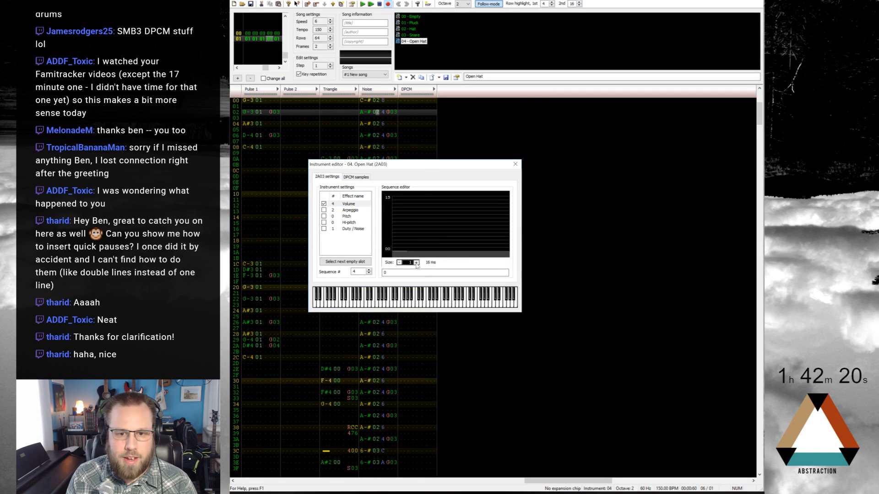
pyautogui.click(416, 262)
pyautogui.click(416, 263)
pyautogui.click(416, 262)
pyautogui.click(416, 262)
pyautogui.click(416, 262)
pyautogui.click(416, 262)
pyautogui.click(417, 262)
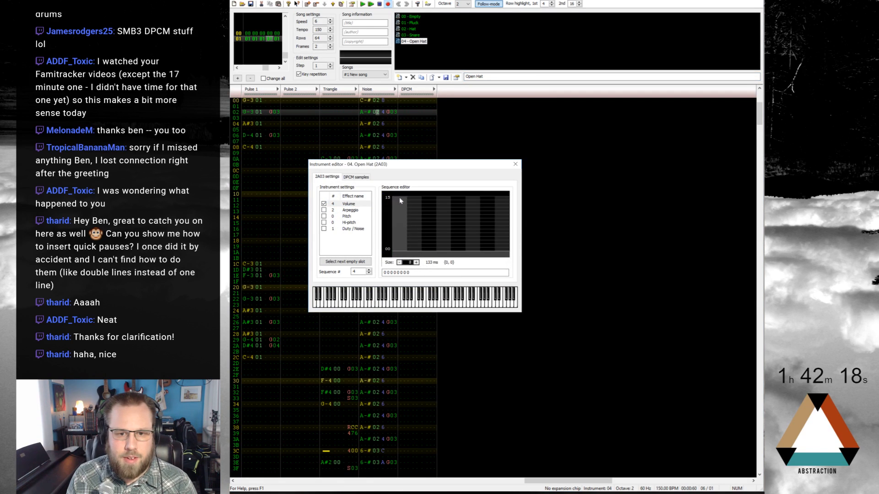
pyautogui.moveTo(399, 196); pyautogui.dragTo(483, 208)
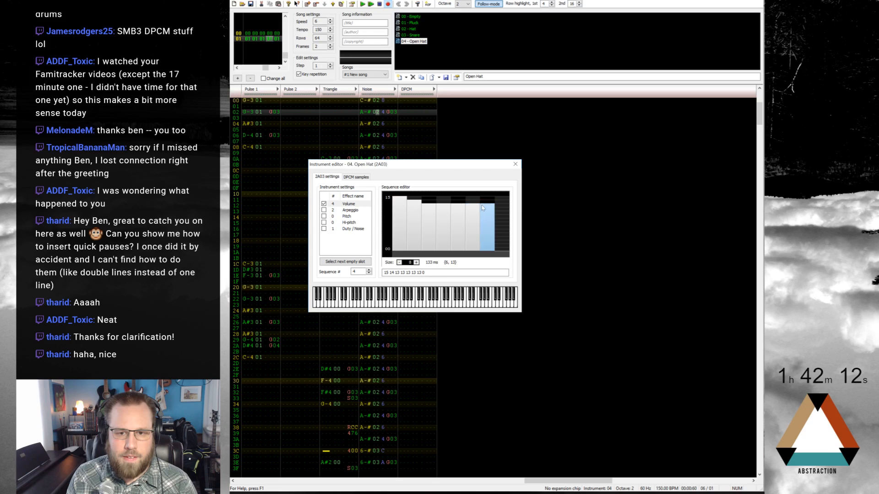
# Extend the volume sequence to 13 steps and draw a decay of 11, 5 and 1 after the 13s
pyautogui.click(417, 262)
pyautogui.click(416, 263)
pyautogui.click(417, 262)
pyautogui.click(416, 263)
pyautogui.click(417, 263)
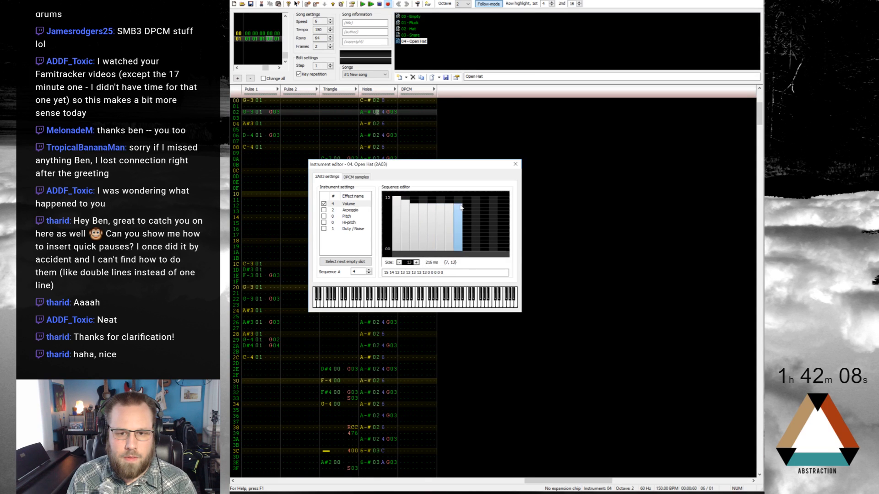
pyautogui.moveTo(457, 210); pyautogui.dragTo(476, 247)
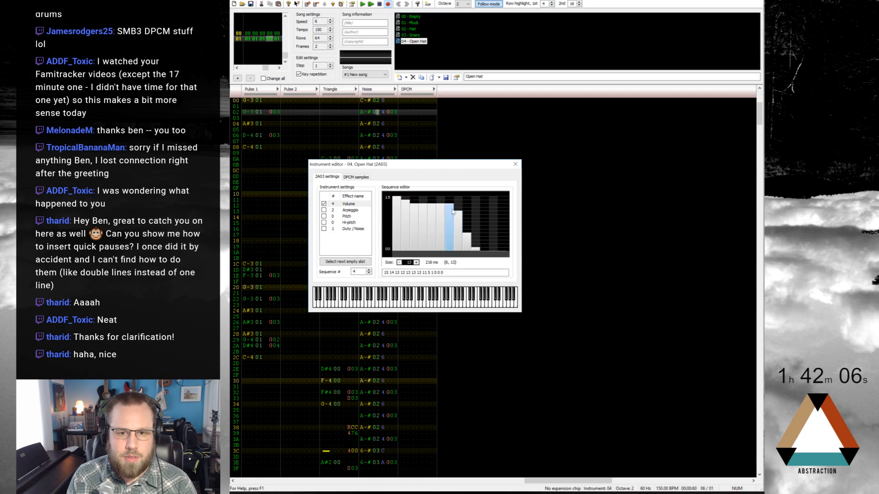
# Set the volume loop point at the third step and the release at the fifth, and redraw the release as 12 8 4 0
pyautogui.click(412, 255)
pyautogui.rightClick(427, 255)
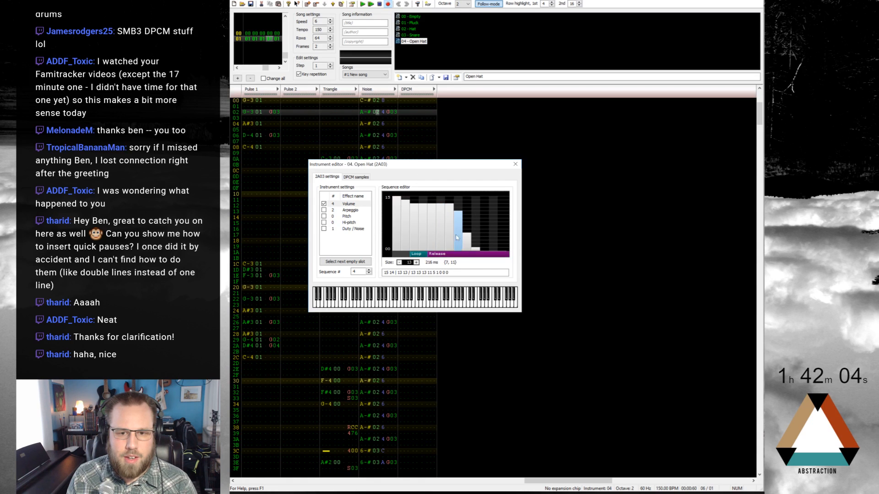
pyautogui.moveTo(432, 208); pyautogui.dragTo(463, 258)
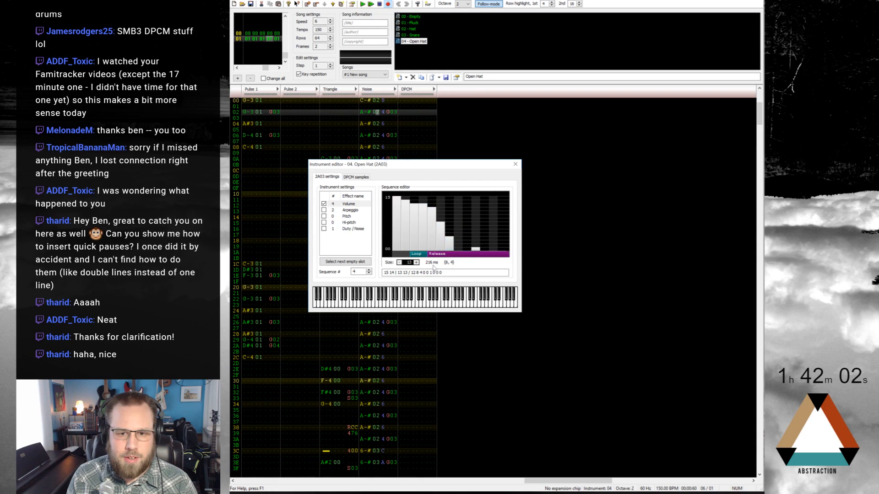
# Shorten the Open Hat volume sequence to 7 steps and test the sound
pyautogui.click(400, 263)
pyautogui.click(400, 263)
pyautogui.click(400, 264)
pyautogui.click(399, 264)
pyautogui.click(400, 264)
pyautogui.click(399, 264)
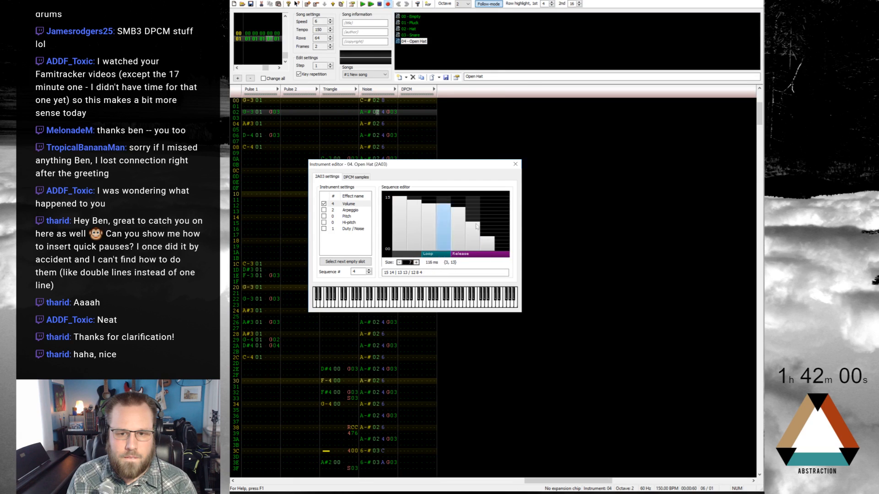
pyautogui.press('b')
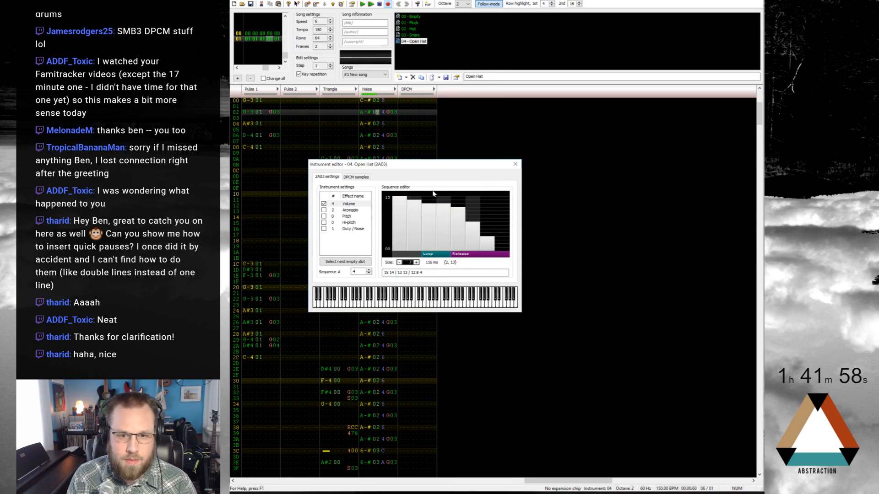
# Append a final 0 step to the volume sequence for a size of 8 and audition the instrument
pyautogui.click(416, 263)
pyautogui.press('b')
pyautogui.press('b')
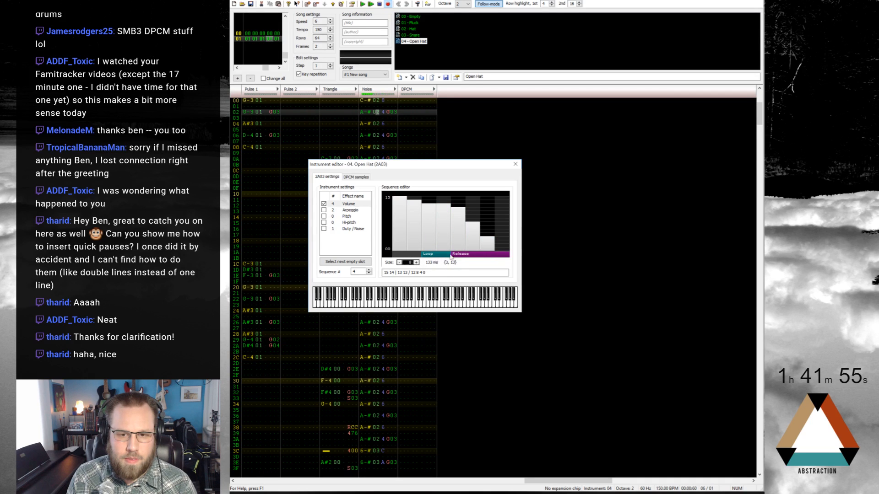
# Enter an Open Hat note on row 00 of the noise channel, trying several pitches, add a note release on row 01, and play it back
pyautogui.click(516, 164)
pyautogui.click(366, 101)
pyautogui.press('b')
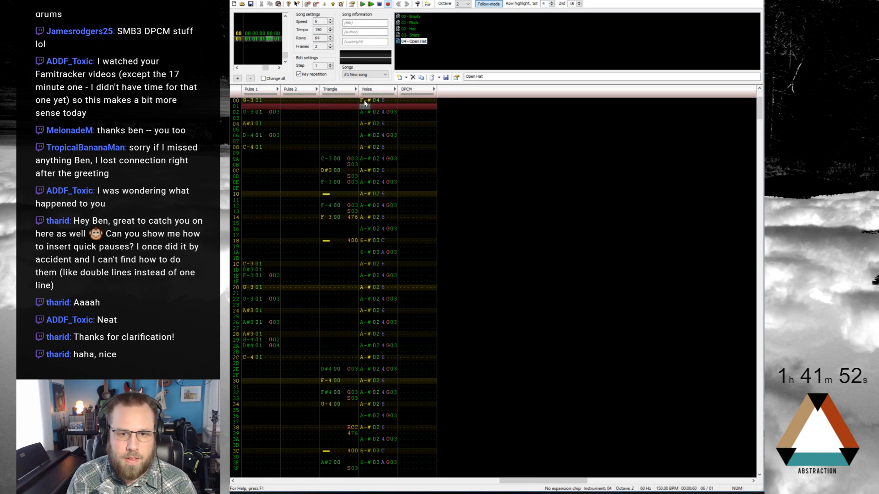
pyautogui.click(365, 101)
pyautogui.press('g')
pyautogui.click(365, 100)
pyautogui.press('v')
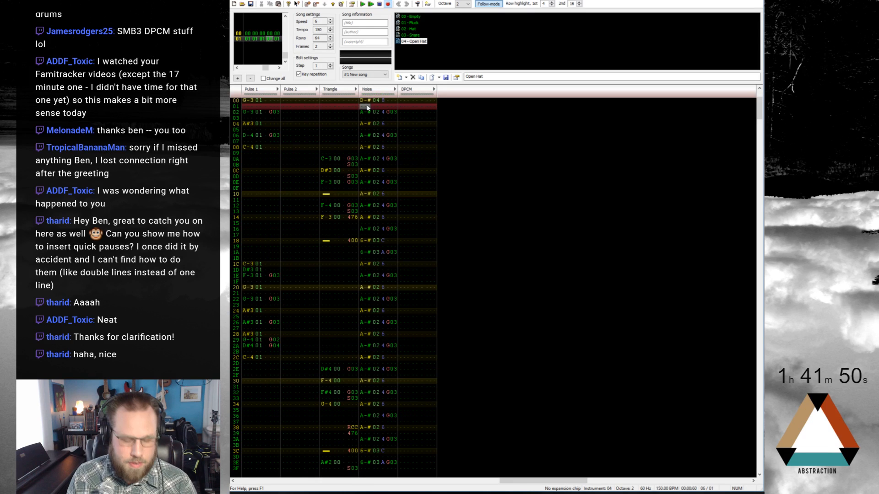
pyautogui.press('1')
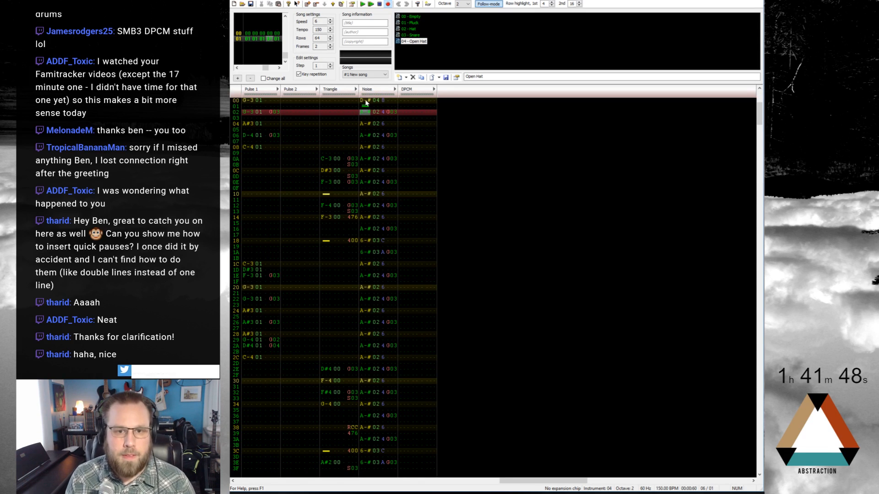
pyautogui.press('Return')
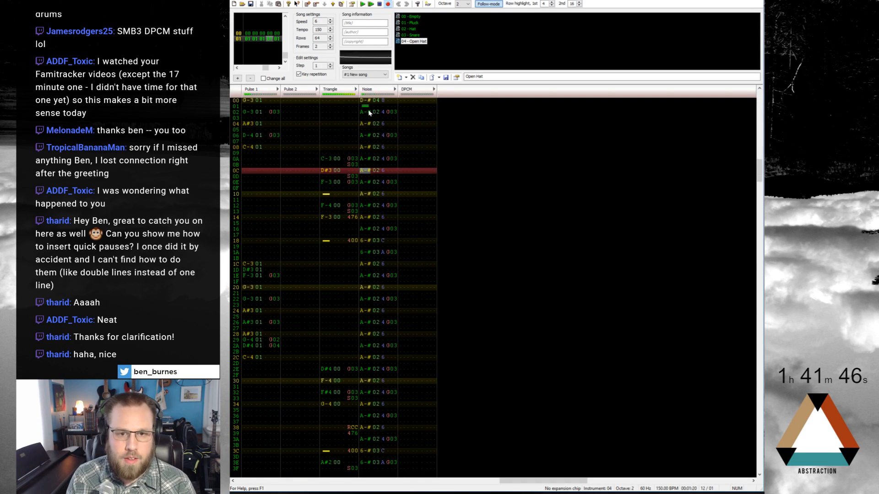
pyautogui.press('Return')
pyautogui.press('Return')
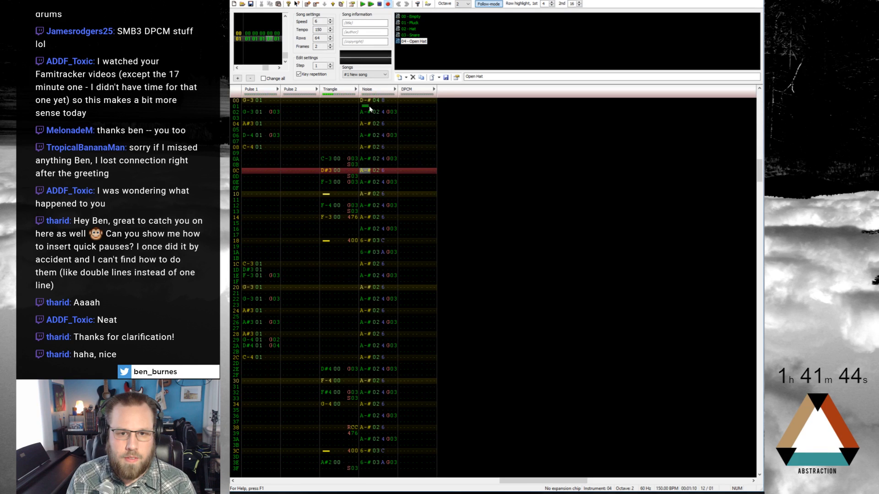
# Change the Open Hat note on noise row 00 to E-# and play the frame
pyautogui.click(365, 103)
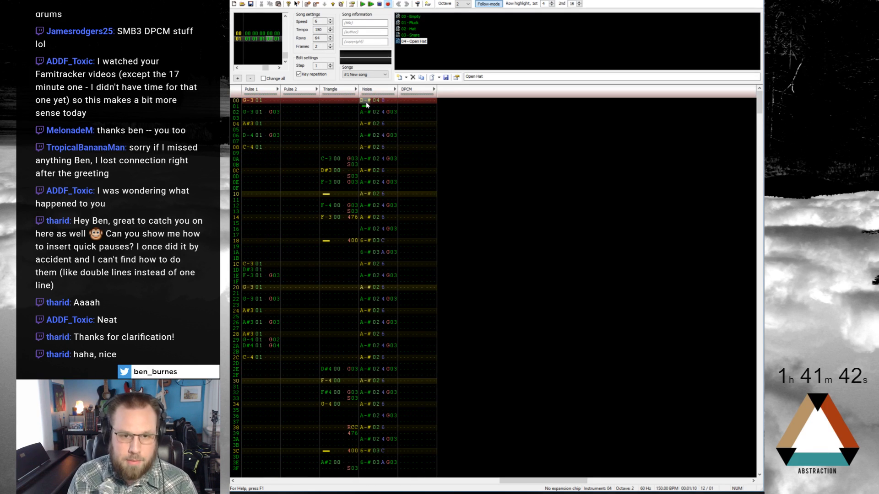
pyautogui.press('g')
pyautogui.click(365, 101)
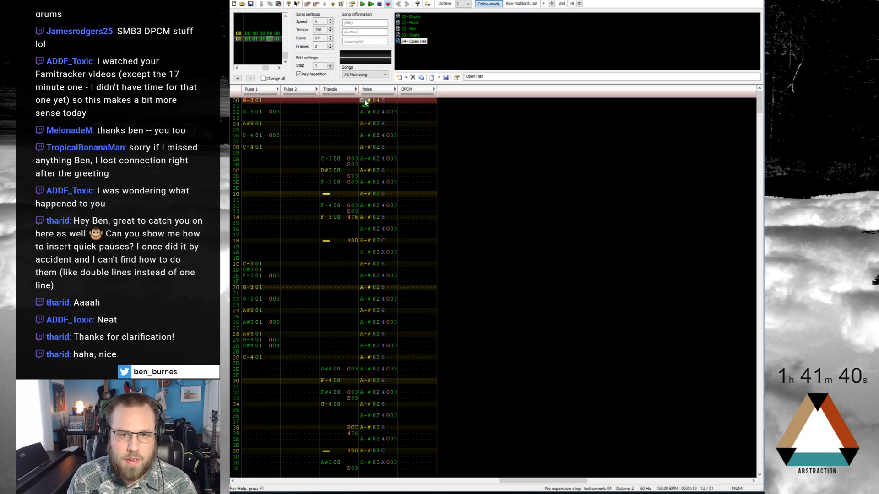
pyautogui.press('g')
pyautogui.click(365, 101)
pyautogui.press('Return')
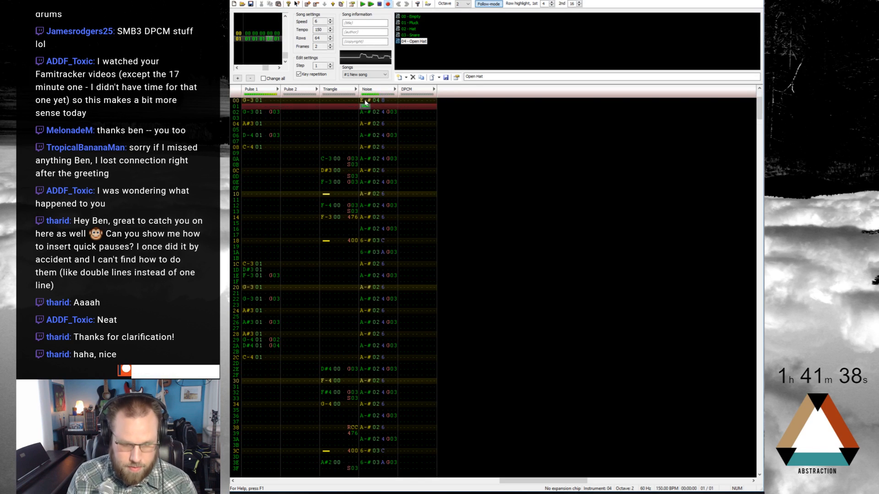
pyautogui.press('Return')
# Set the volume of the Open Hat note on noise row 00 to 9 and play the frame
pyautogui.click(383, 101)
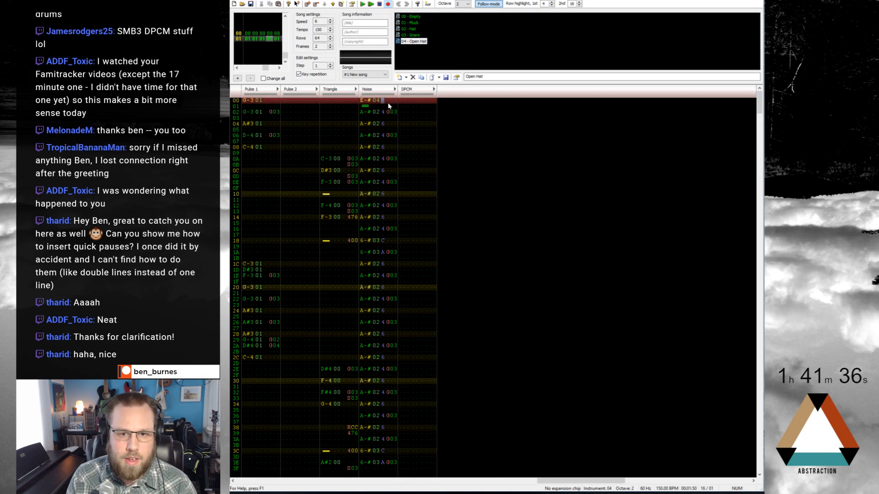
pyautogui.write('9')
pyautogui.press('Up')
pyautogui.press('Up')
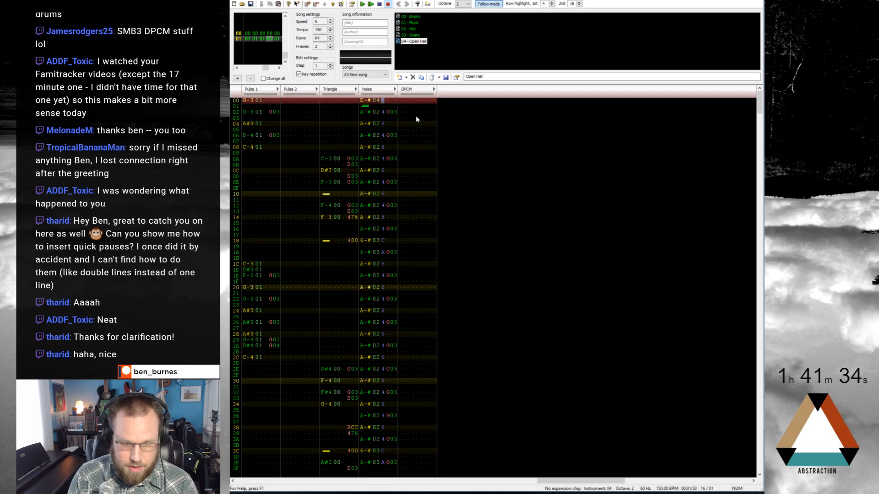
pyautogui.press('Return')
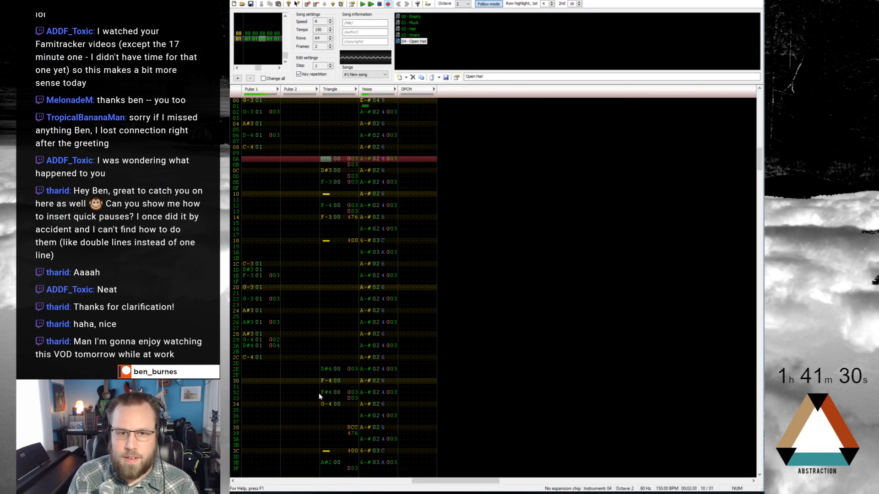
pyautogui.press('Return')
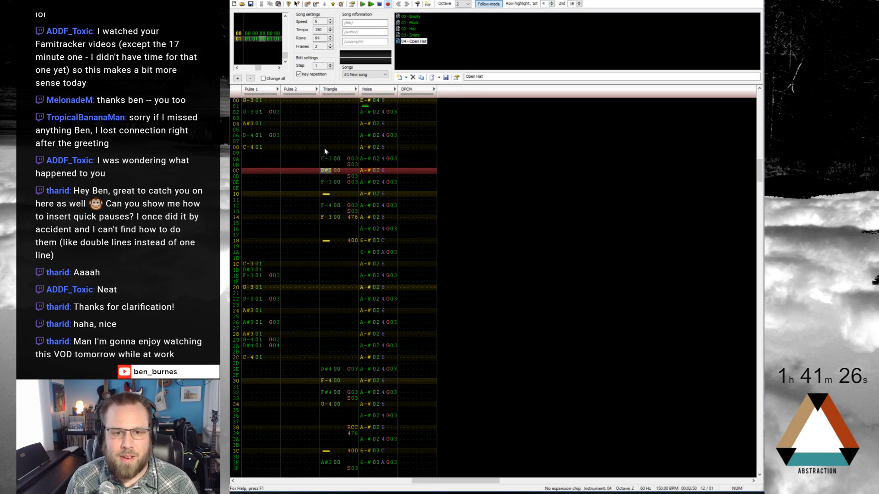
# Move the triangle's C-3 note from row 0A to row 00 with its S03 cut on row 01, and remove the G03 delay
pyautogui.moveTo(325, 147); pyautogui.dragTo(347, 241)
pyautogui.click(324, 265)
pyautogui.moveTo(324, 159); pyautogui.dragTo(347, 105)
pyautogui.click(339, 130)
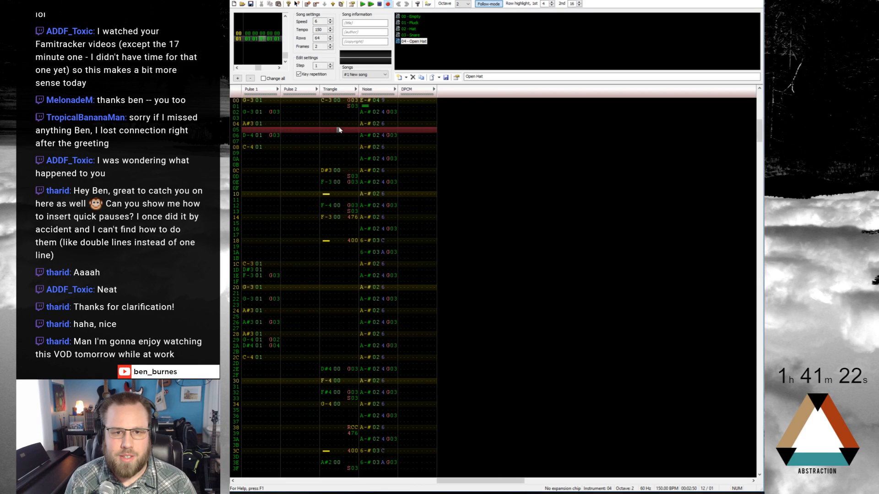
pyautogui.click(351, 102)
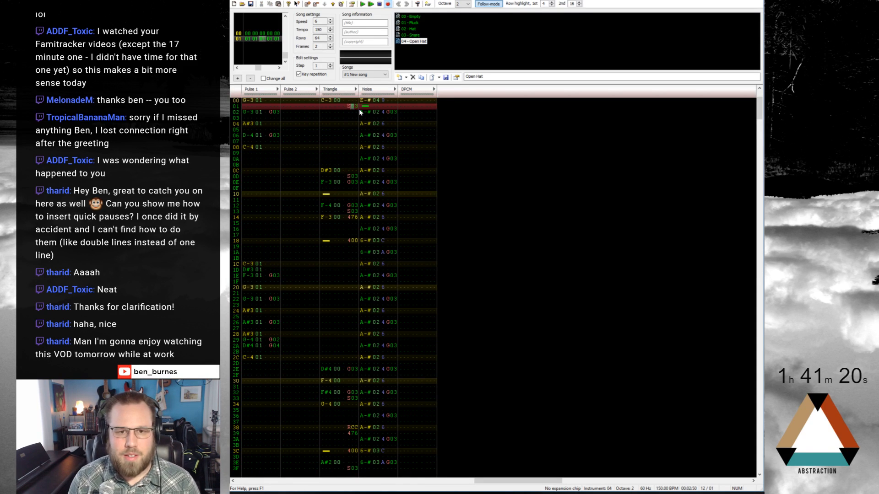
pyautogui.press('Delete')
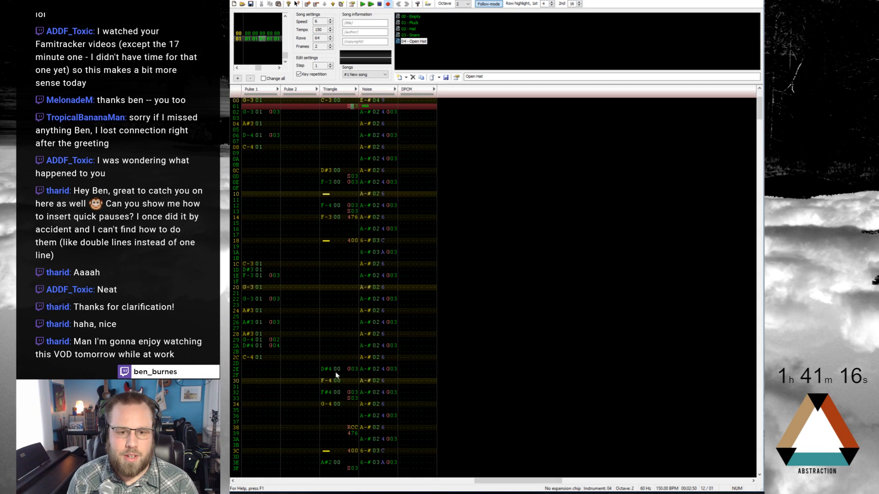
# Copy the triangle note and effects from rows 12–13 to row 0A and change the note to C-3 with instrument 00
pyautogui.moveTo(323, 205); pyautogui.dragTo(355, 211)
pyautogui.hotkey('ctrl', 'c')
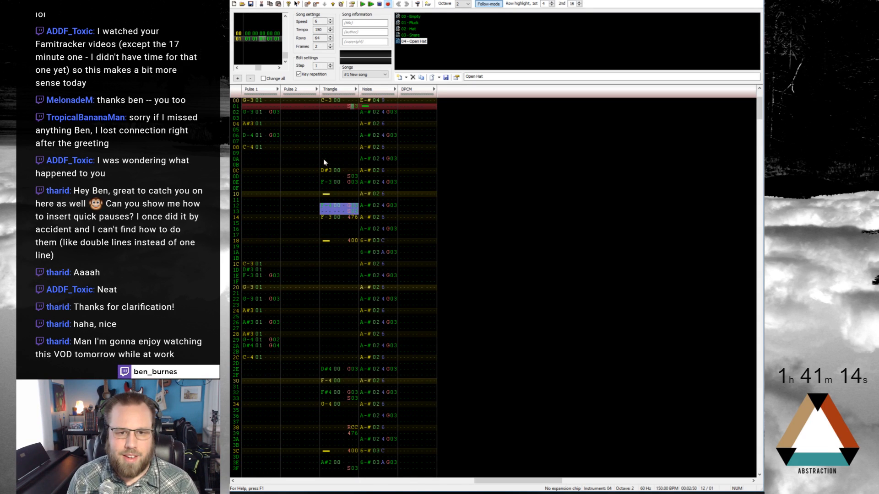
pyautogui.click(326, 160)
pyautogui.hotkey('ctrl', 'v')
pyautogui.press('q')
pyautogui.click(325, 161)
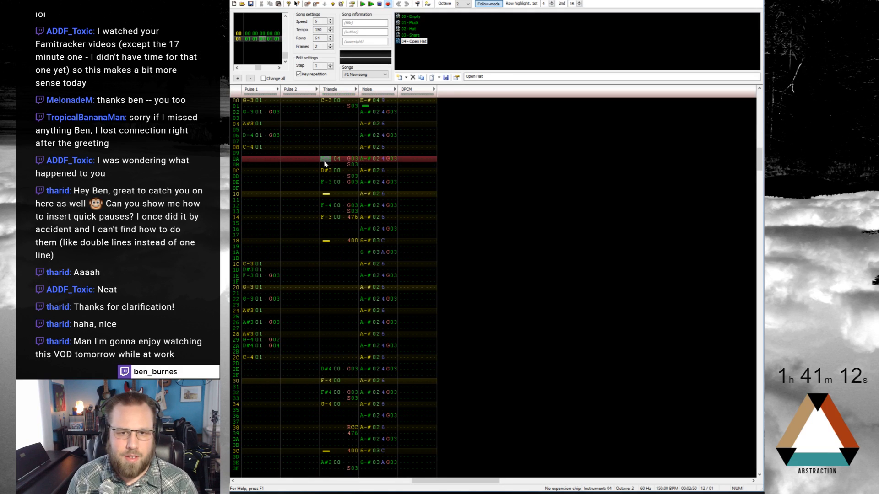
pyautogui.hotkey('ctrl', 'Up')
pyautogui.hotkey('ctrl', 'Up')
pyautogui.hotkey('ctrl', 'Up')
pyautogui.hotkey('ctrl', 'Up')
pyautogui.press('q')
# Play the transition from the end of the first frame into the second to check the triangle line
pyautogui.press('Home')
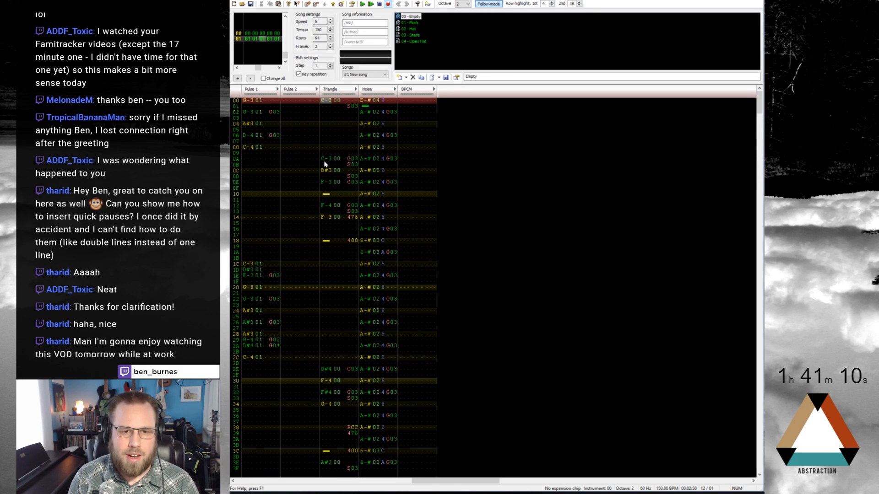
pyautogui.press('Up')
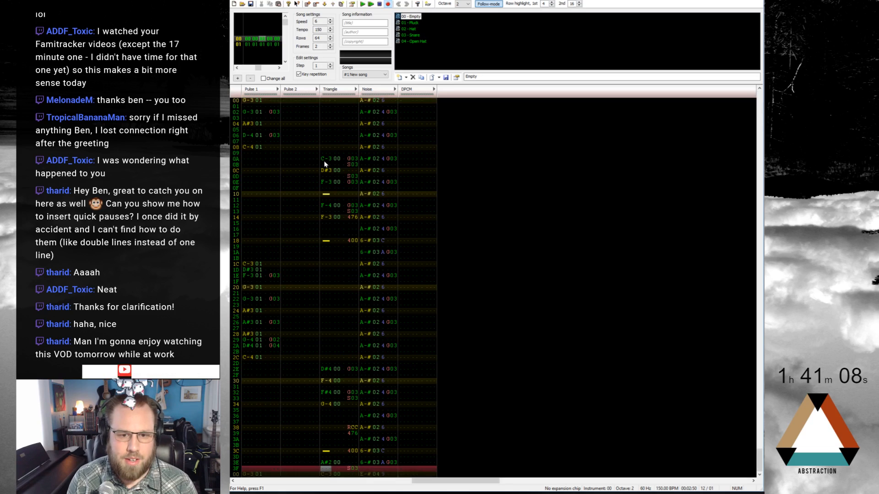
pyautogui.press('Home')
pyautogui.press('Return')
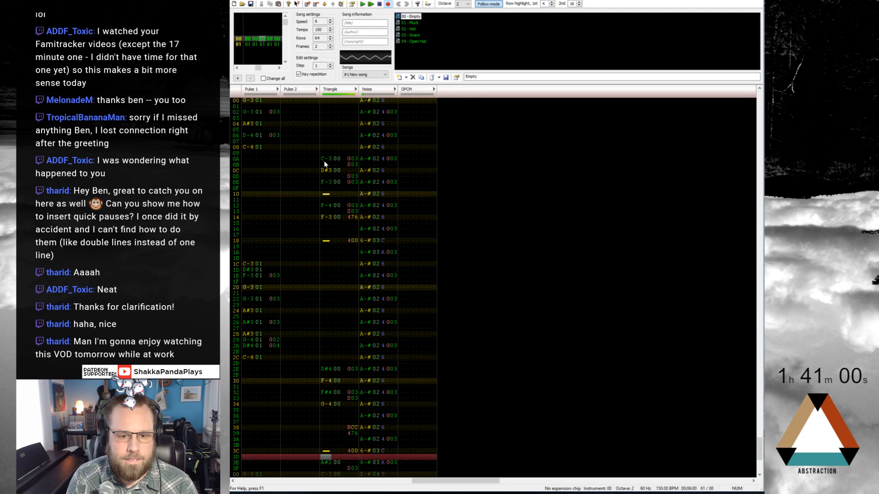
pyautogui.press('Return')
pyautogui.scroll(1, 325, 164)
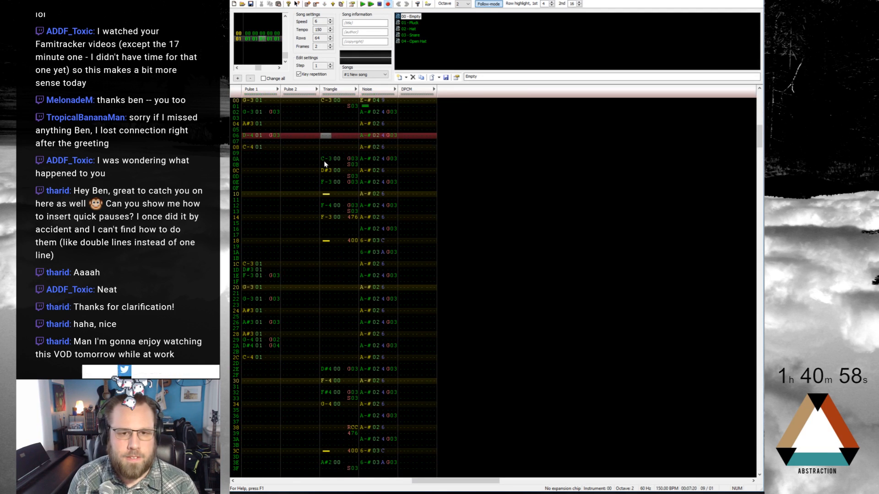
pyautogui.scroll(3, 375, 182)
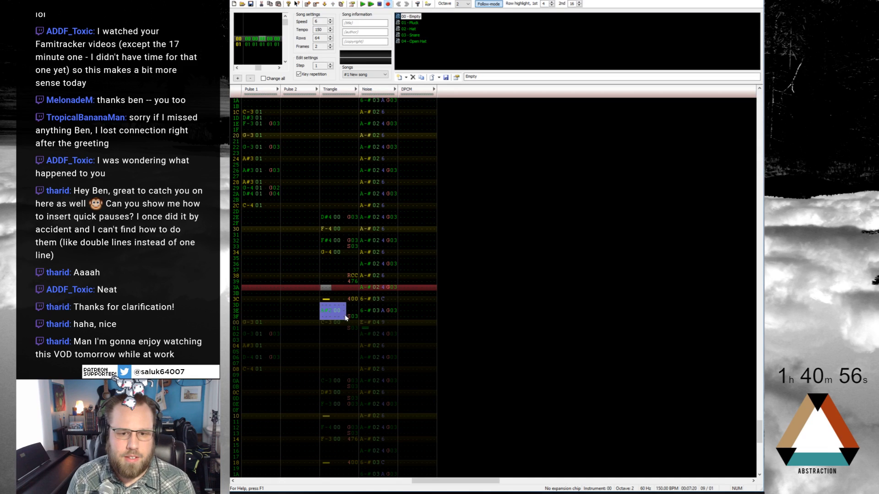
# Delete the triangle's C-3 note and S03 effect on rows 00–01 of the second frame
pyautogui.click(344, 333)
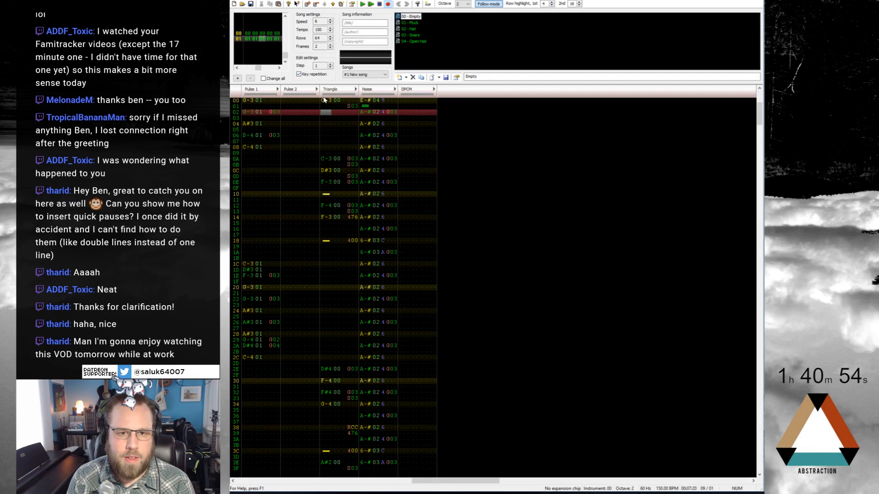
pyautogui.scroll(-1, 324, 98)
pyautogui.moveTo(325, 100); pyautogui.dragTo(354, 106)
pyautogui.press('Delete')
pyautogui.click(336, 118)
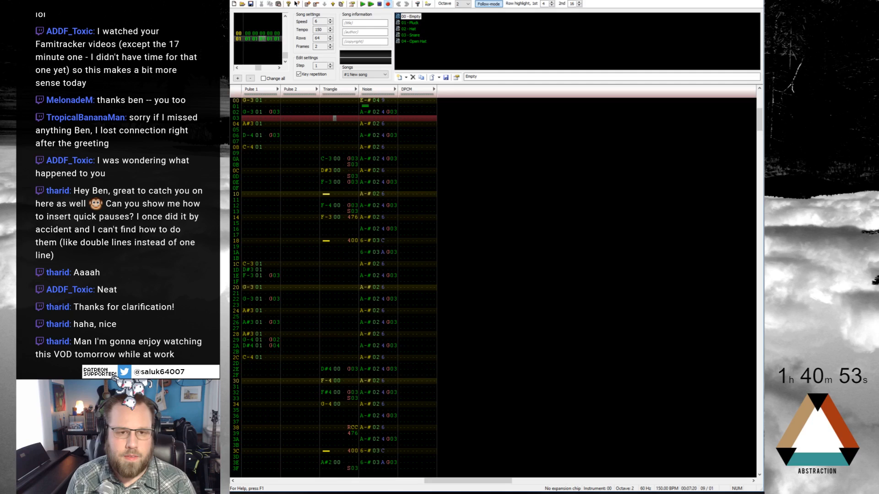
# Select the Pluck instrument, raise the octave to 4 and try a C note on row 08 of Pulse 2
pyautogui.click(246, 101)
pyautogui.click(407, 23)
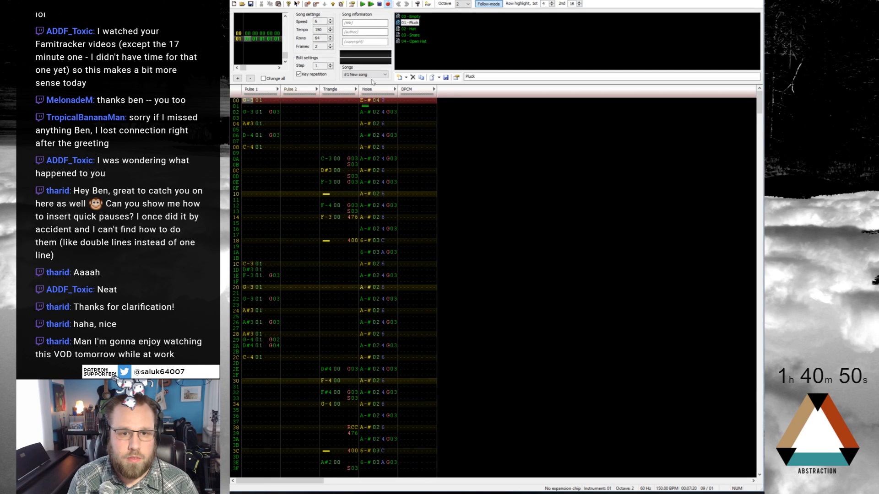
pyautogui.click(288, 149)
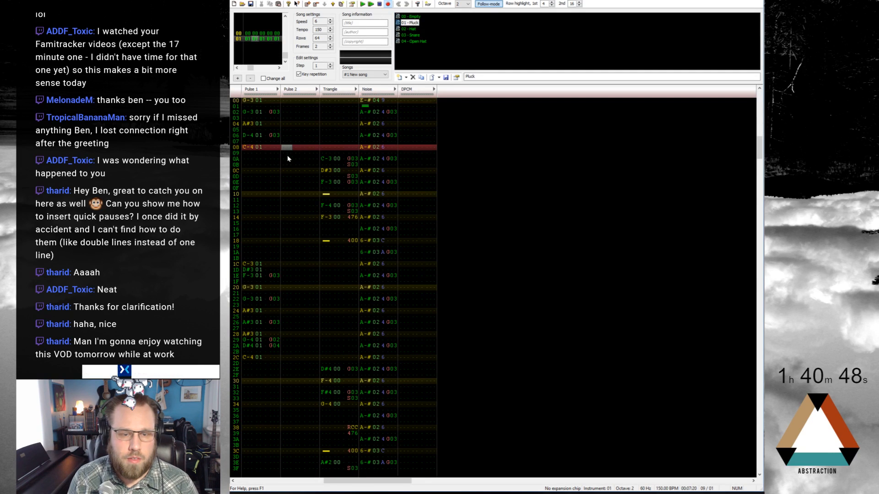
pyautogui.press('z')
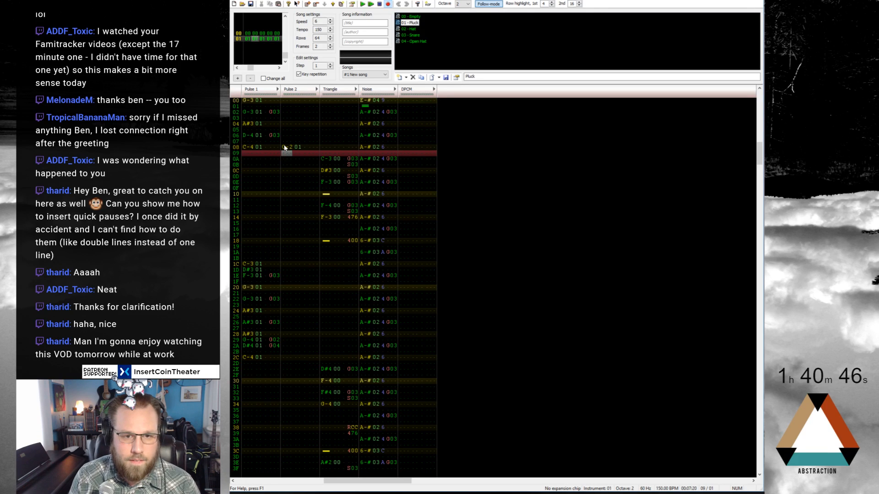
pyautogui.click(286, 149)
pyautogui.press('q')
pyautogui.click(286, 149)
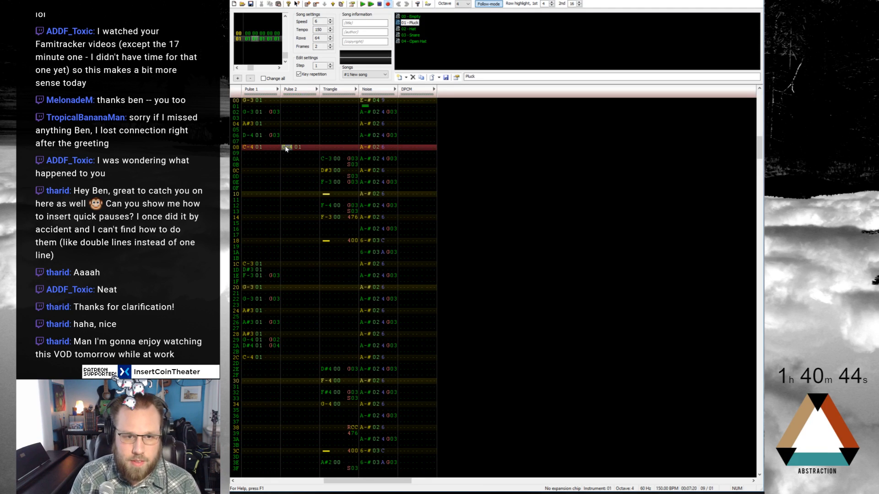
pyautogui.press('KP_Multiply')
# Enter the arpeggio C-5, D#5, G-5 three times in a row on Pulse 2, from row 08 to row 10
pyautogui.press('q')
pyautogui.press('3')
pyautogui.press('t')
pyautogui.press('q')
pyautogui.press('3')
pyautogui.press('t')
pyautogui.press('q')
pyautogui.press('3')
pyautogui.press('t')
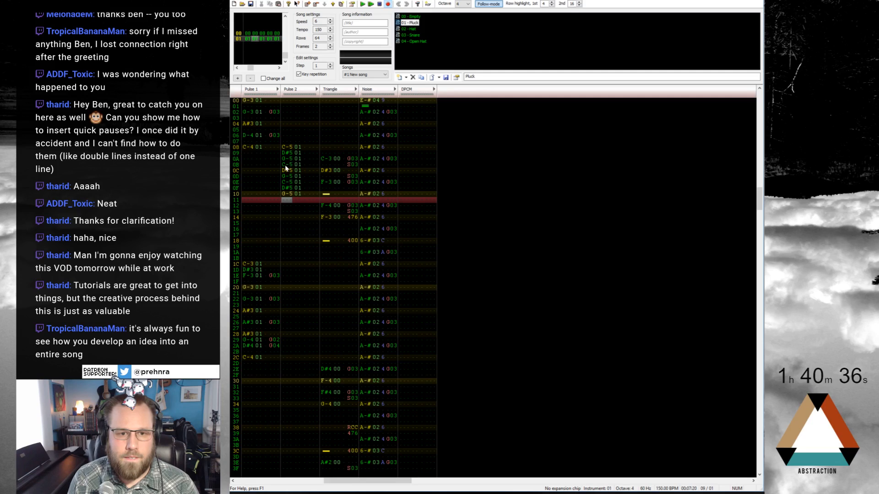
# Rework the Pulse 2 notes below row 0A: C-5, D#5, G-5 on rows 0C–0E and a C-6 on row 10
pyautogui.moveTo(286, 165); pyautogui.dragTo(297, 204)
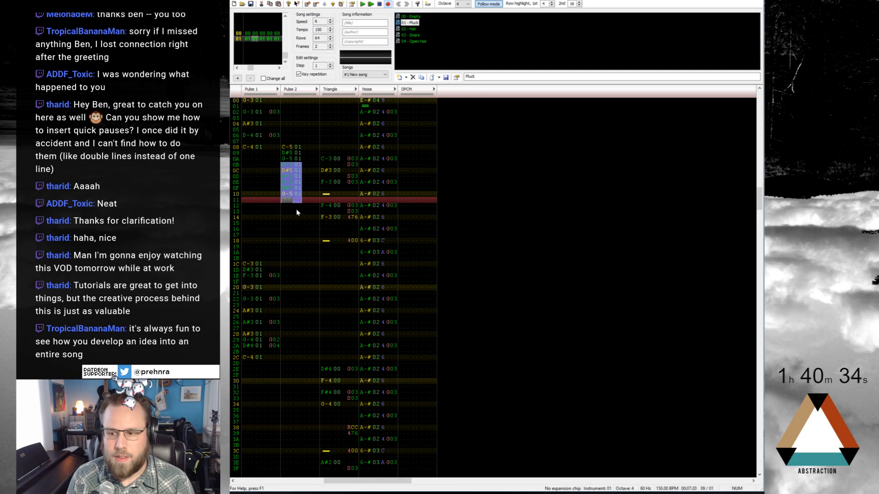
pyautogui.click(289, 148)
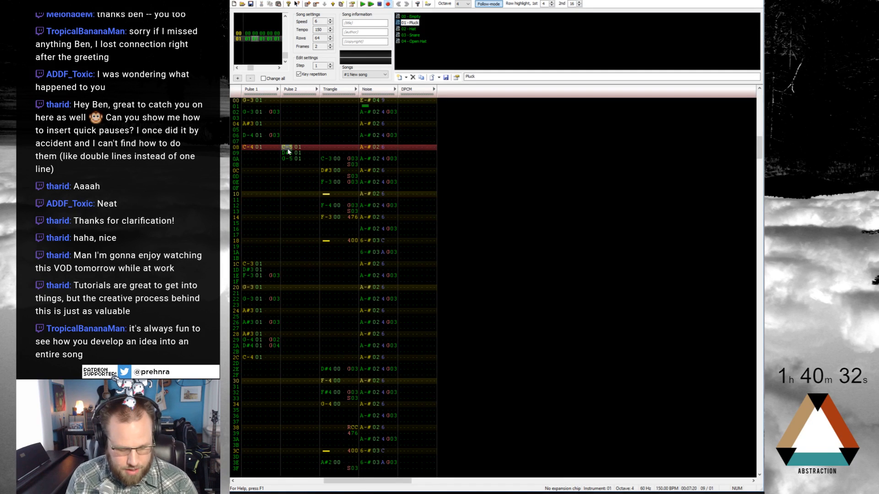
pyautogui.click(302, 162)
pyautogui.hotkey('ctrl', 'v')
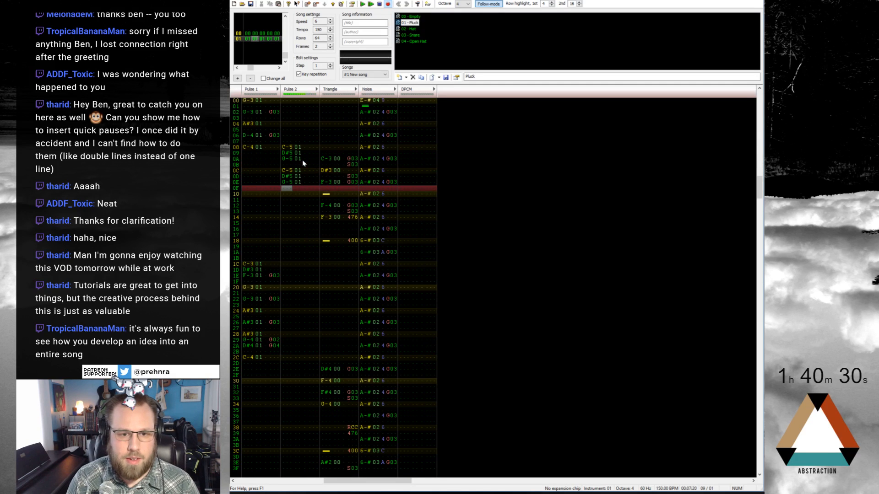
pyautogui.press('Down')
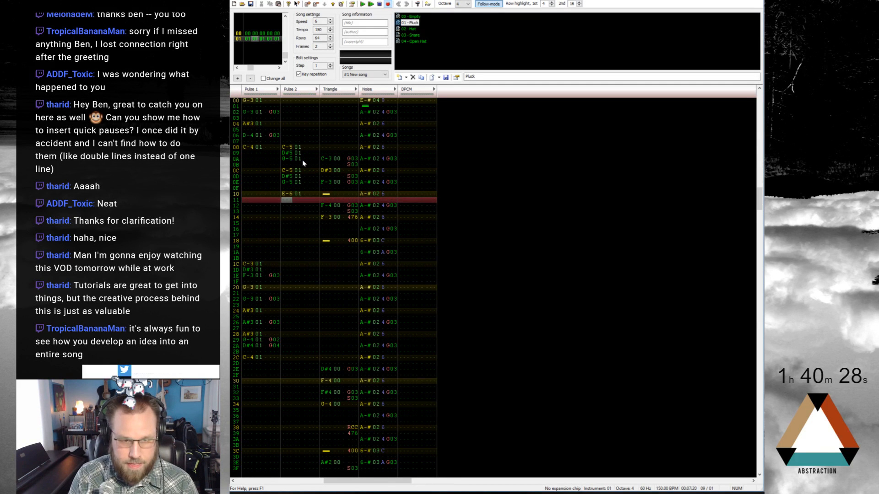
pyautogui.press('i')
# Add a G00 delay effect to the D#5 and G-5 notes on rows 09, 0A, 0D and 0E of Pulse 2
pyautogui.press('Right')
pyautogui.press('Right')
pyautogui.press('Right')
pyautogui.press('Right')
pyautogui.press('Up')
pyautogui.press('Up')
pyautogui.press('Up')
pyautogui.press('Up')
pyautogui.press('Up')
pyautogui.press('Up')
pyautogui.press('Up')
pyautogui.press('Up')
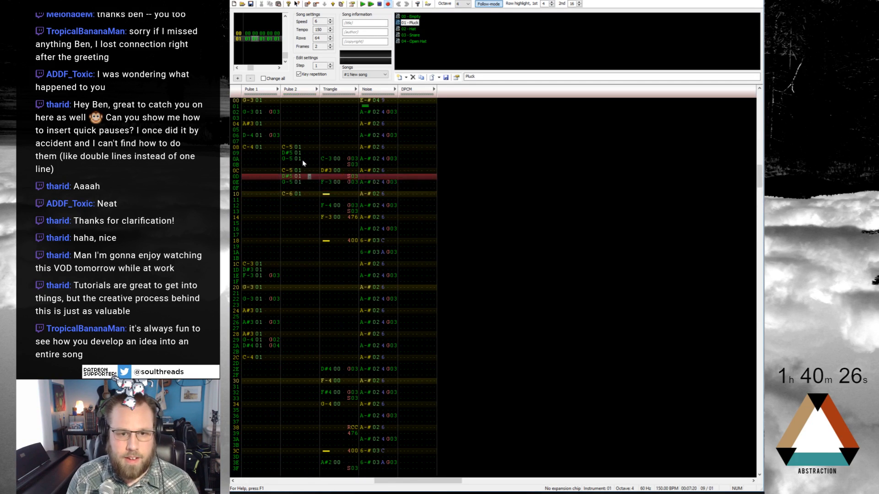
pyautogui.press('g')
pyautogui.press('g')
pyautogui.press('Down')
pyautogui.press('g')
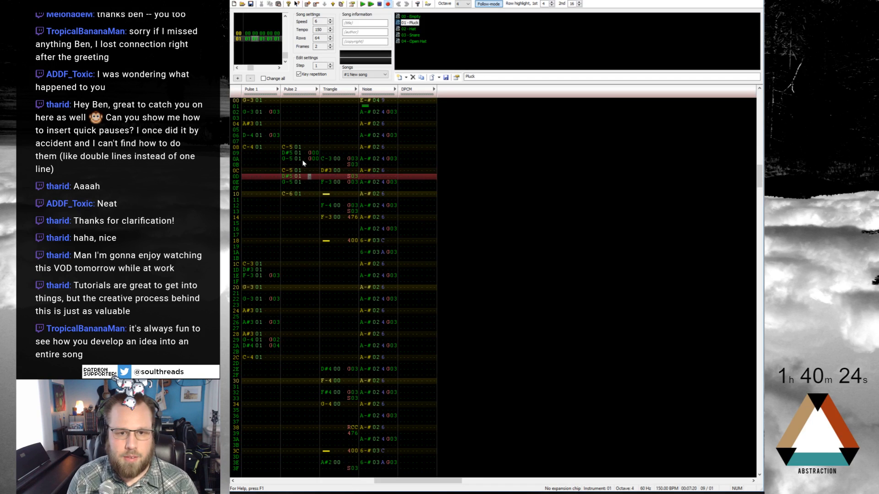
pyautogui.press('g')
pyautogui.press('g')
# Add a G00 delay effect to the C-5 notes on rows 08 and 0C of Pulse 2
pyautogui.press('Up')
pyautogui.press('Up')
pyautogui.press('Up')
pyautogui.press('Up')
pyautogui.press('Up')
pyautogui.press('Up')
pyautogui.press('Up')
pyautogui.press('g')
pyautogui.press('Down')
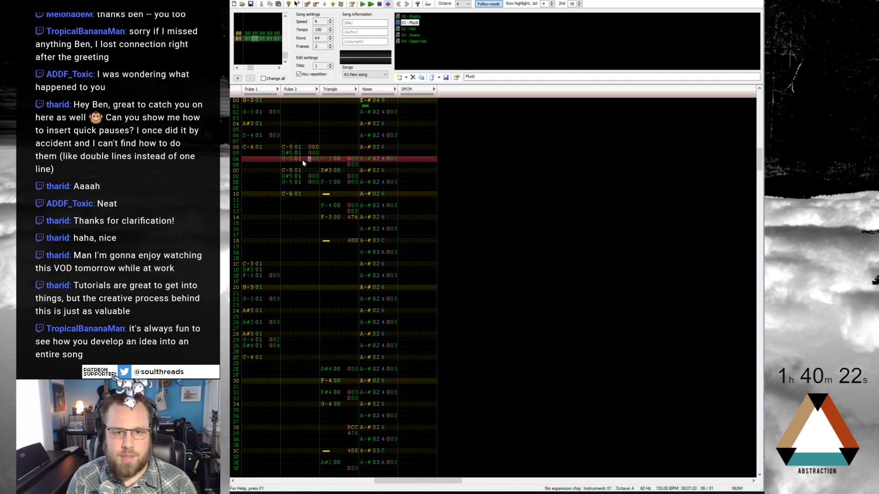
pyautogui.press('Down')
pyautogui.press('Down')
pyautogui.press('g')
# Set the Pulse 2 delay effects to G02 on both D#5 notes and G04 on both G-5 notes
pyautogui.press('Up')
pyautogui.press('Up')
pyautogui.press('Up')
pyautogui.press('Up')
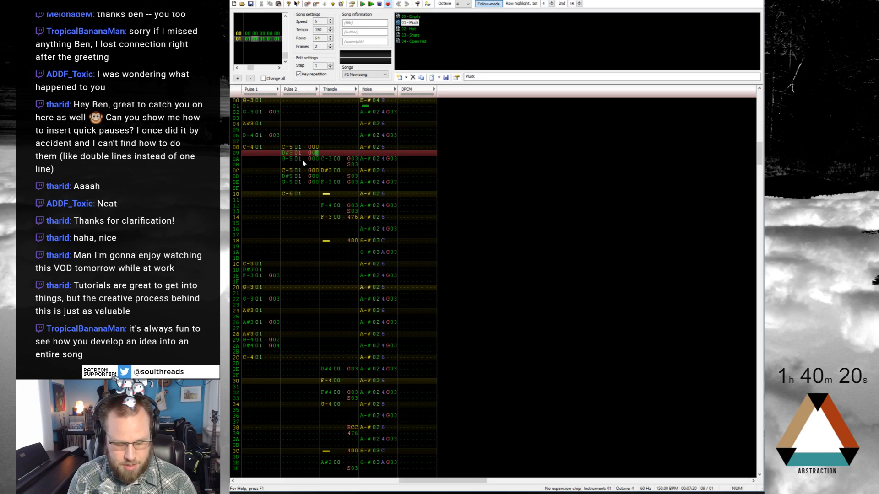
pyautogui.press('2')
pyautogui.press('4')
pyautogui.press('Down')
pyautogui.press('Down')
pyautogui.press('2')
pyautogui.press('4')
pyautogui.press('Down')
pyautogui.press('Left')
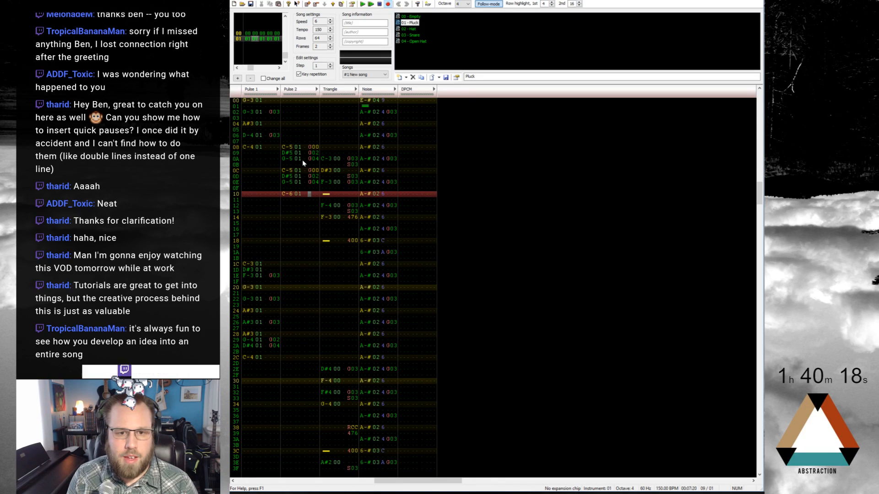
# Set the volume of the Pulse 2 C-5 note on row 08 to 7
pyautogui.press('Left')
pyautogui.press('Up')
pyautogui.press('Up')
pyautogui.press('Up')
pyautogui.press('Up')
pyautogui.press('Up')
pyautogui.press('Up')
pyautogui.press('Up')
pyautogui.press('Up')
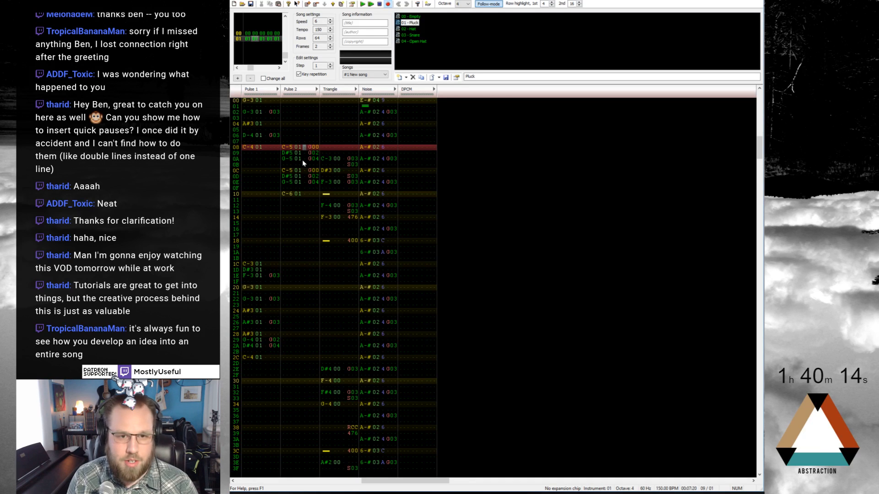
pyautogui.write('7')
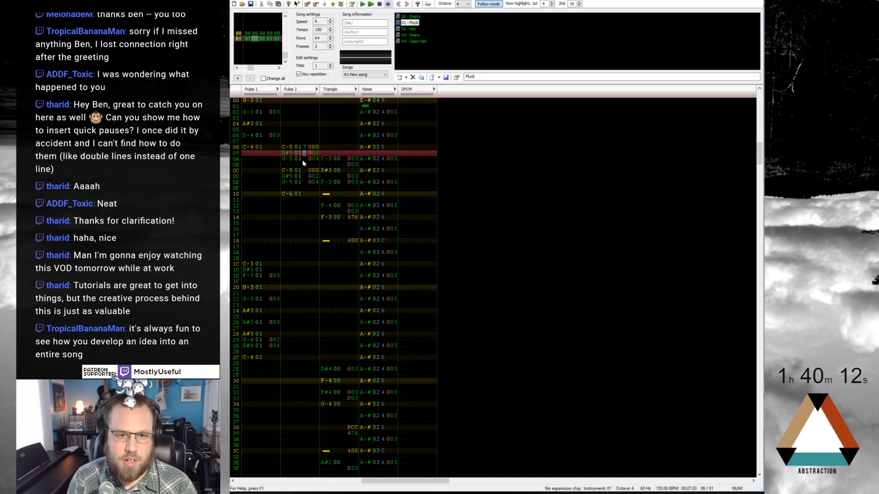
# Save the song and play the second frame from its start
pyautogui.press('Home')
pyautogui.hotkey('ctrl', 's')
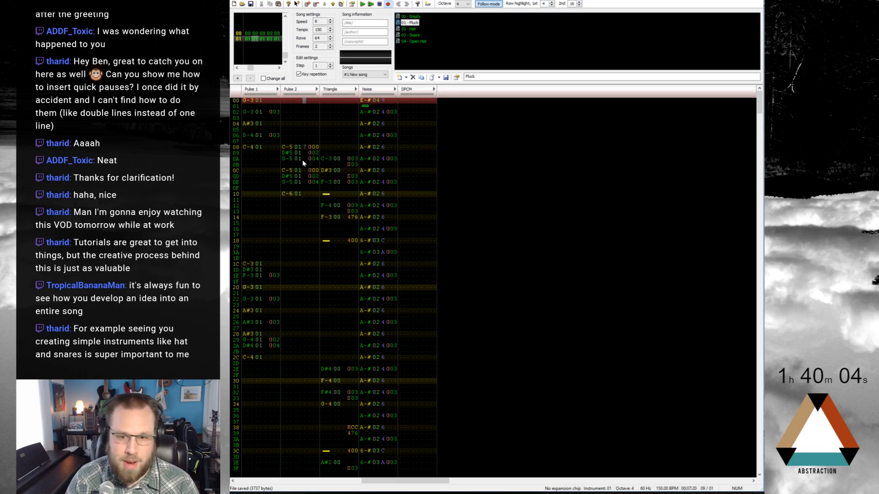
pyautogui.press('Return')
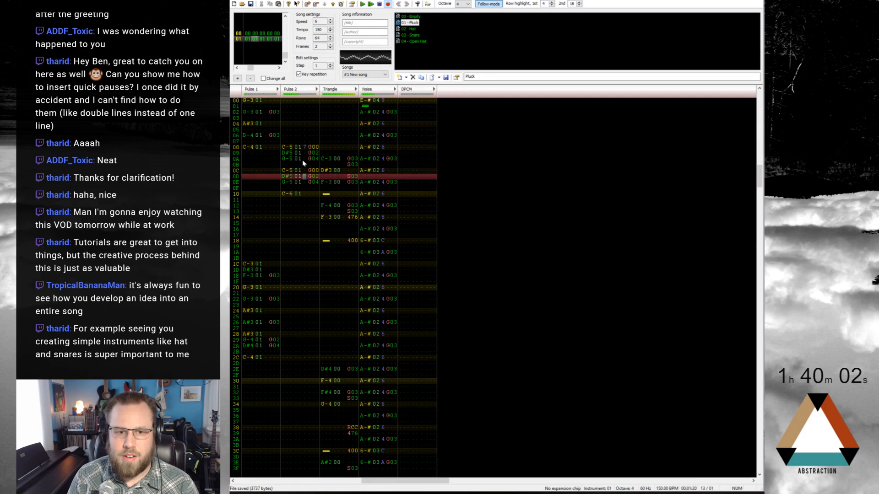
pyautogui.press('Return')
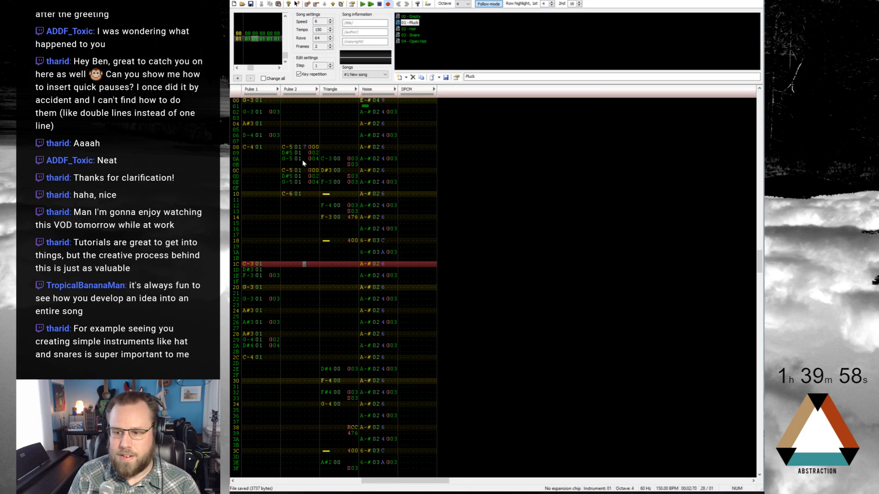
# Play the opening of the first frame and return to the start of the second frame
pyautogui.press('Home')
pyautogui.hotkey('ctrl', 'Left')
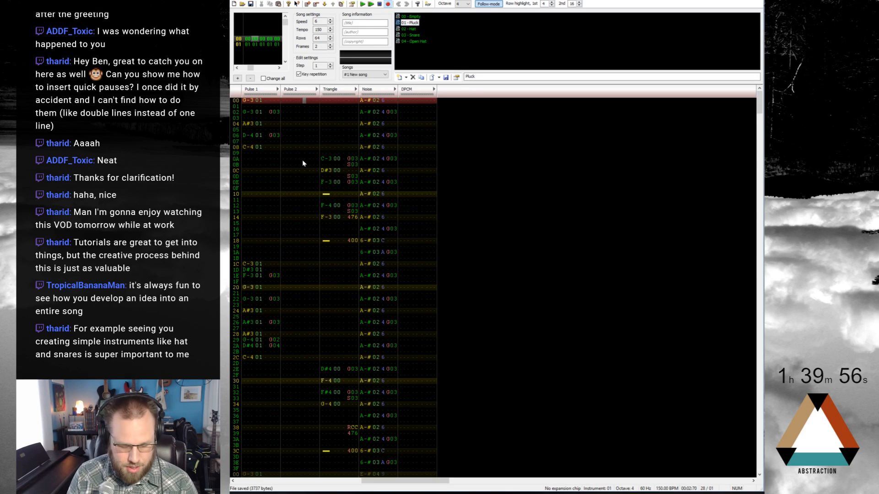
pyautogui.press('Return')
pyautogui.press('Return')
pyautogui.press('Home')
pyautogui.hotkey('ctrl', 'Right')
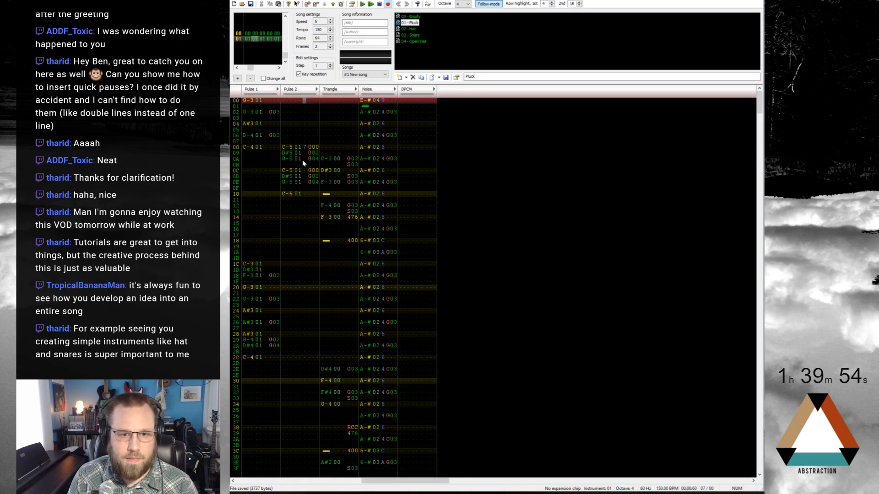
# Set the volume of the Pulse 2 C-5 note on row 08 to 5
pyautogui.press('Down')
pyautogui.press('Down')
pyautogui.press('Down')
pyautogui.press('Down')
pyautogui.press('Down')
pyautogui.press('Down')
pyautogui.press('Down')
pyautogui.press('Down')
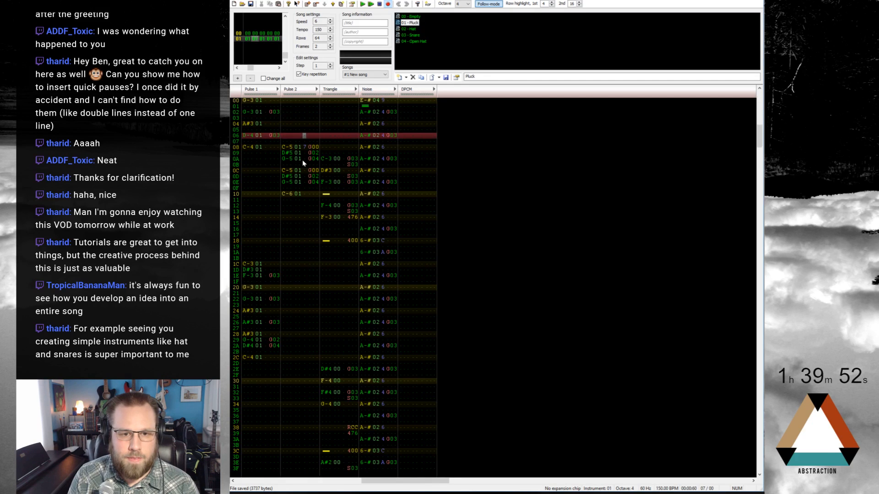
pyautogui.write('5')
pyautogui.press('Up')
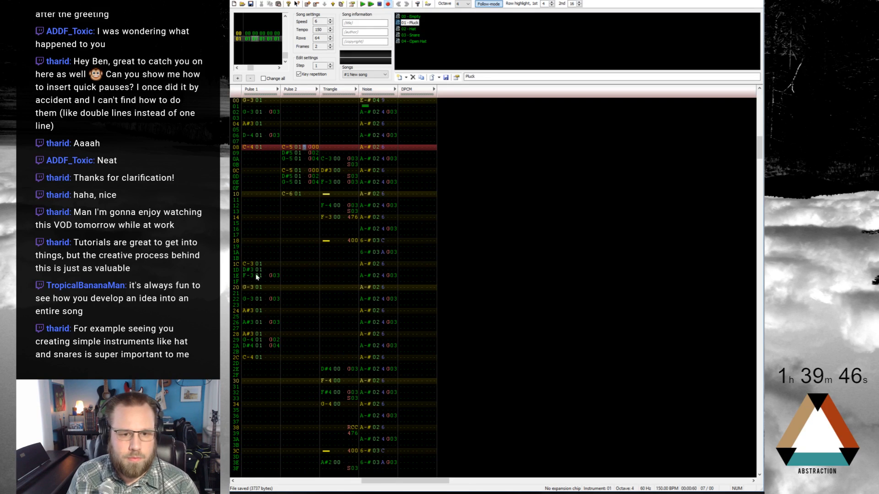
# Copy the Pulse 1 notes on rows 28–2A of the second frame to rows 0C–0E of the same channel
pyautogui.moveTo(249, 343); pyautogui.dragTo(277, 349)
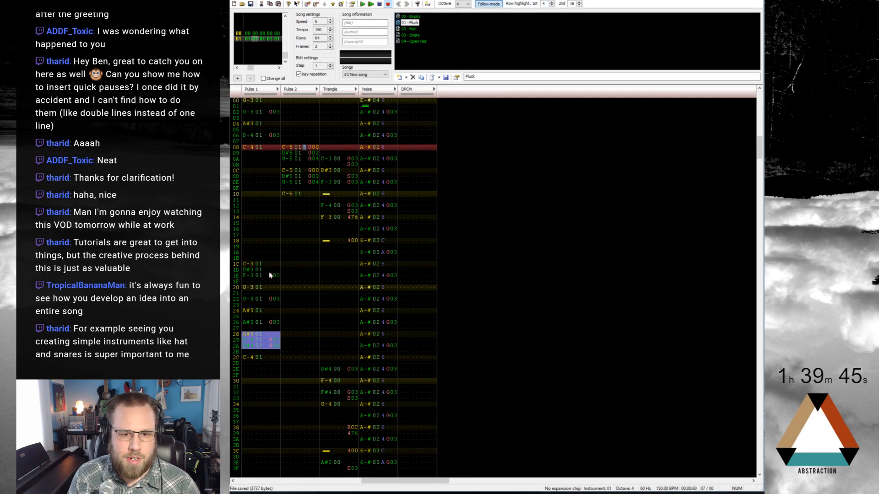
pyautogui.click(245, 171)
pyautogui.click(248, 194)
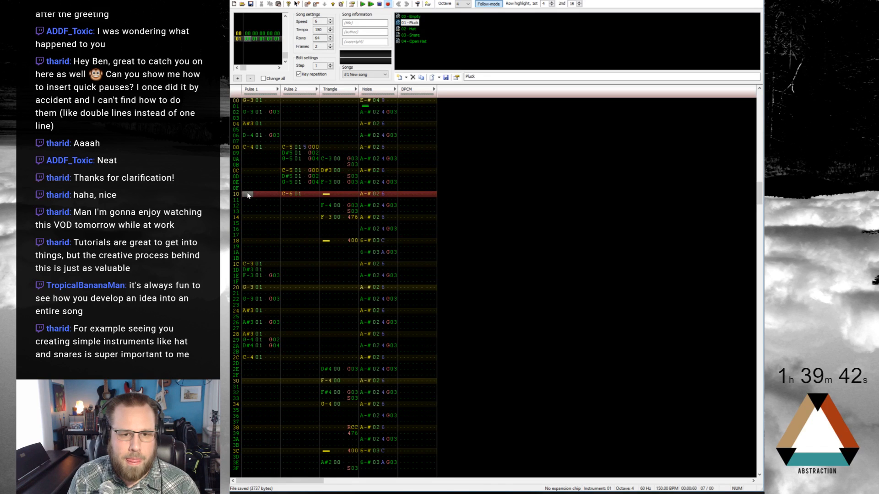
pyautogui.click(245, 172)
pyautogui.hotkey('ctrl', 'v')
# Lower the octave to 3 and enter C-4, A#3 and G-3 on rows 10, 12 and 14 of Pulse 1
pyautogui.click(249, 195)
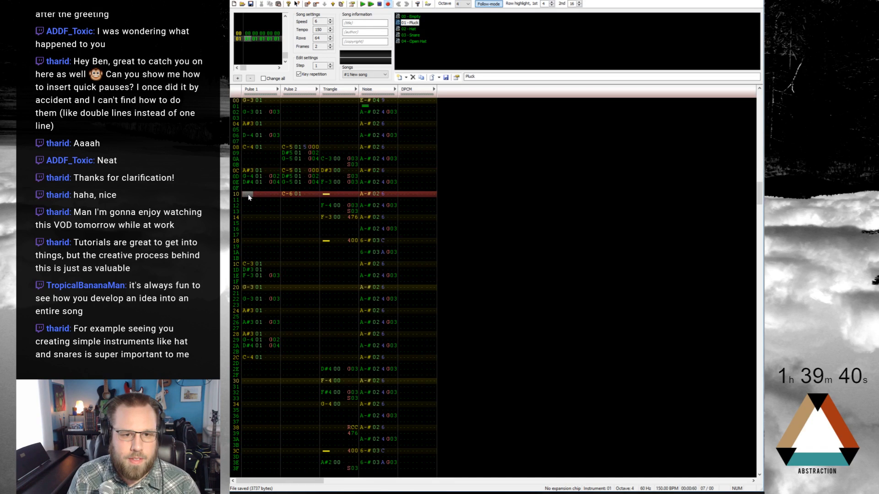
pyautogui.press('q')
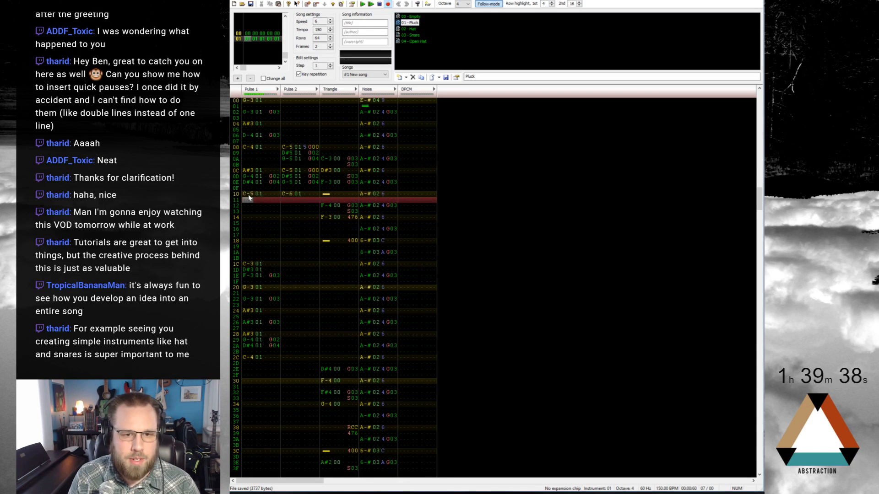
pyautogui.press('Up')
pyautogui.hotkey('ctrl', 'Down')
pyautogui.hotkey('ctrl', 'Up')
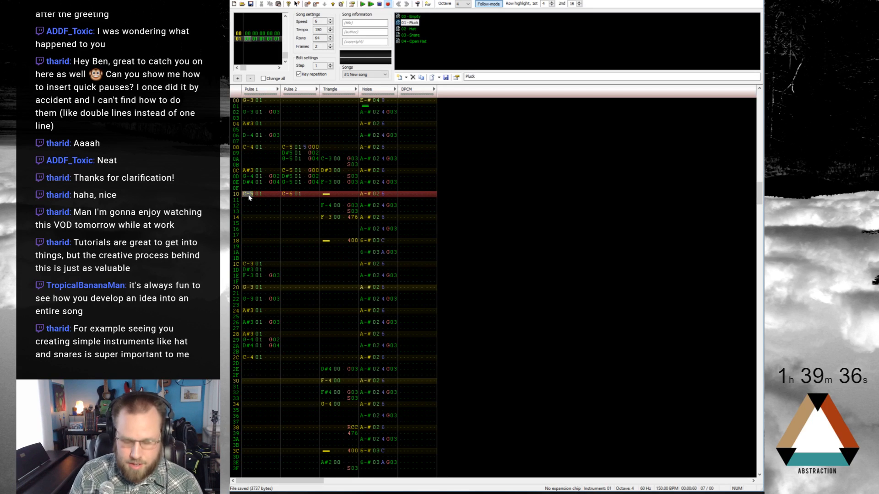
pyautogui.press('KP_Divide')
pyautogui.press('q')
pyautogui.press('Down')
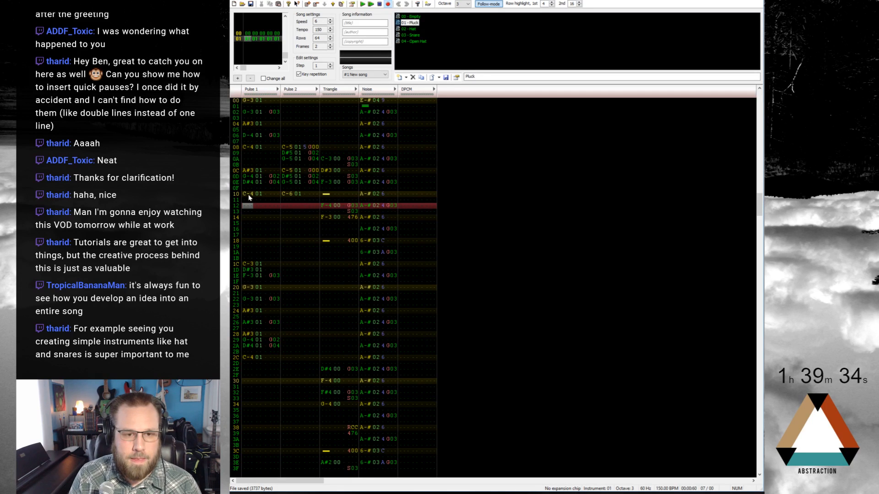
pyautogui.press('j')
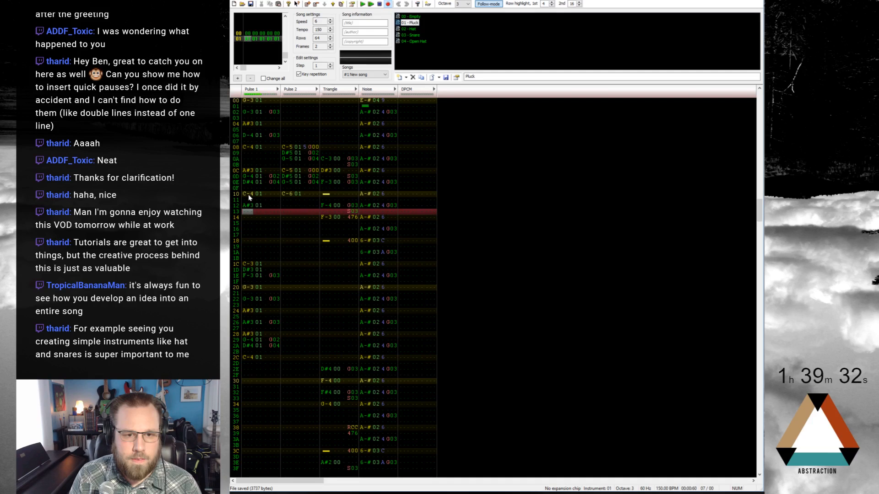
pyautogui.press('Down')
pyautogui.press('b')
# Add a G03 delay effect to the A#3 note on row 12 of Pulse 1
pyautogui.press('Up')
pyautogui.press('Up')
pyautogui.press('Up')
pyautogui.press('Right')
pyautogui.press('Right')
pyautogui.press('Right')
pyautogui.press('Right')
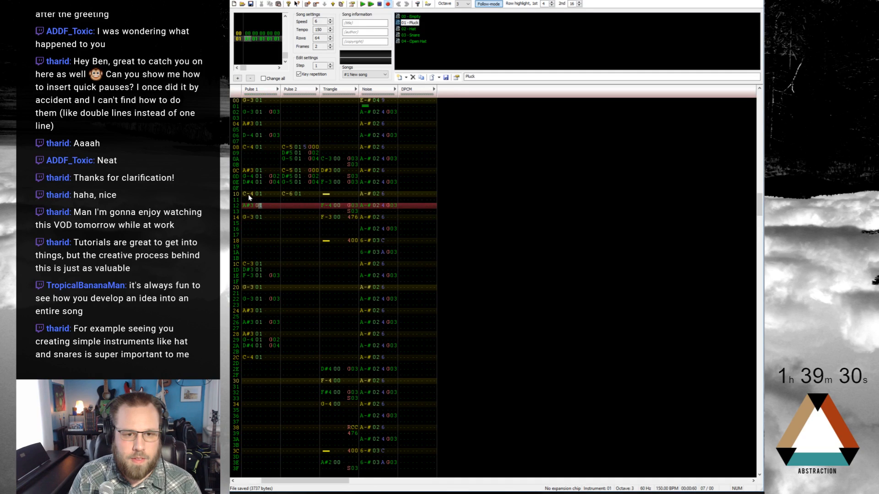
pyautogui.press('g')
pyautogui.press('Down')
pyautogui.press('Up')
pyautogui.press('Up')
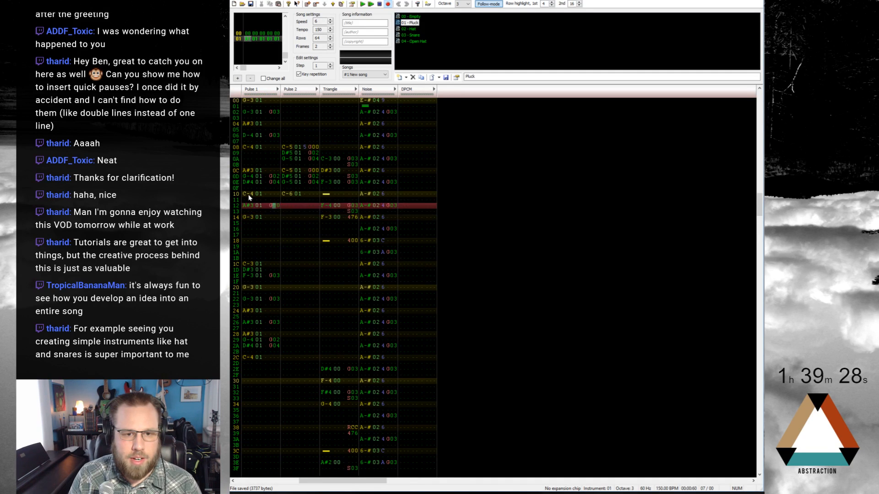
pyautogui.press('Right')
pyautogui.press('Right')
pyautogui.press('3')
# Save the song and play the second frame from row 00 to hear the new Pulse 1 notes
pyautogui.press('Up')
pyautogui.press('Up')
pyautogui.press('Up')
pyautogui.press('Up')
pyautogui.press('Up')
pyautogui.press('Up')
pyautogui.press('Up')
pyautogui.press('Up')
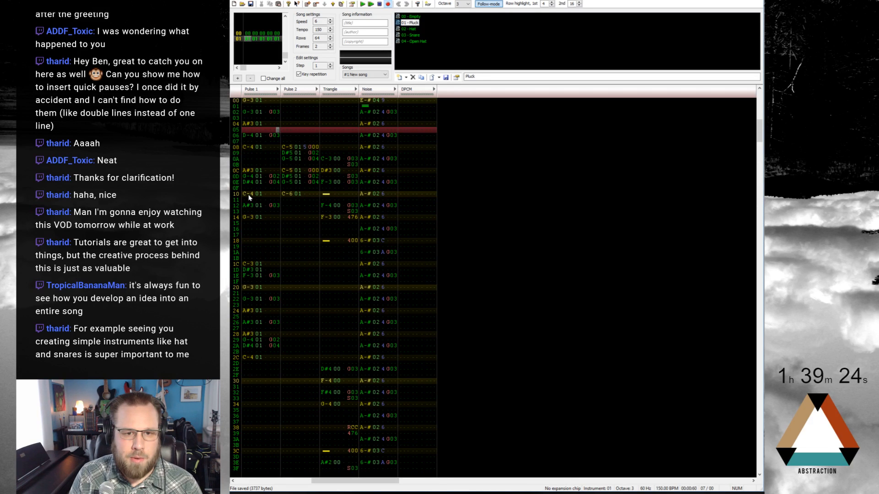
pyautogui.press('Up')
pyautogui.press('Up')
pyautogui.press('Up')
pyautogui.press('Up')
pyautogui.press('Up')
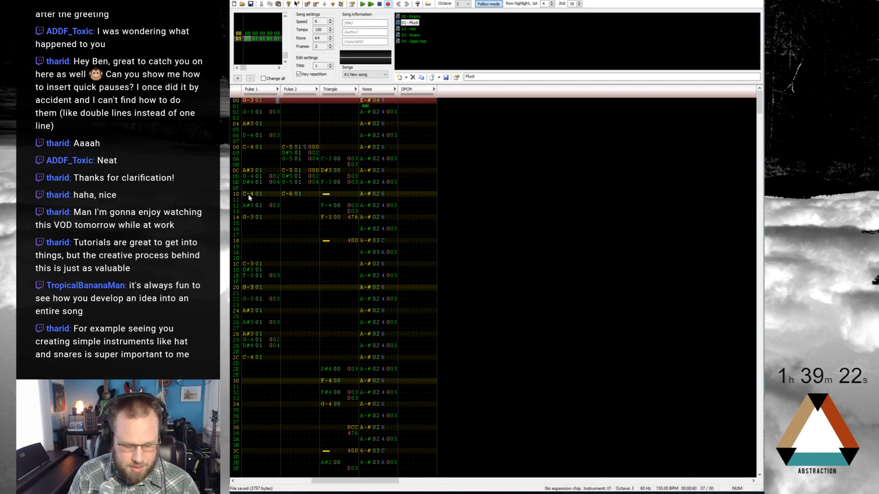
pyautogui.press('Return')
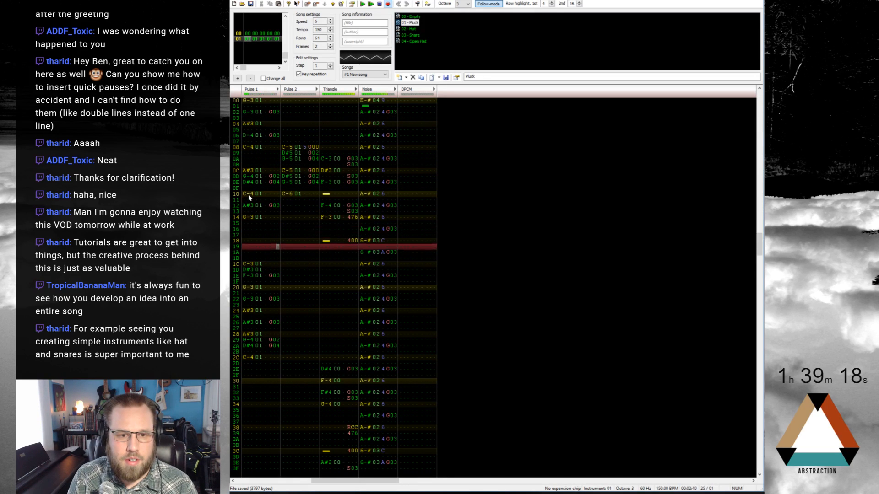
pyautogui.press('Return')
pyautogui.scroll(19, 250, 191)
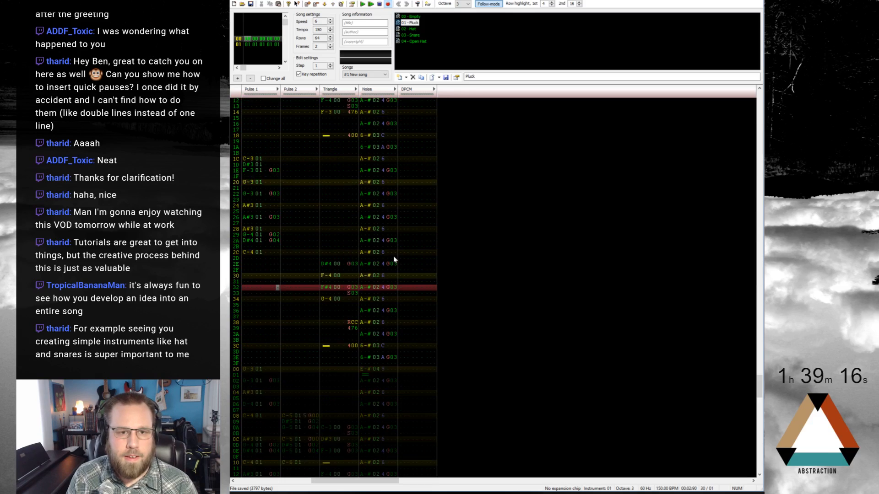
pyautogui.moveTo(279, 276); pyautogui.dragTo(269, 278)
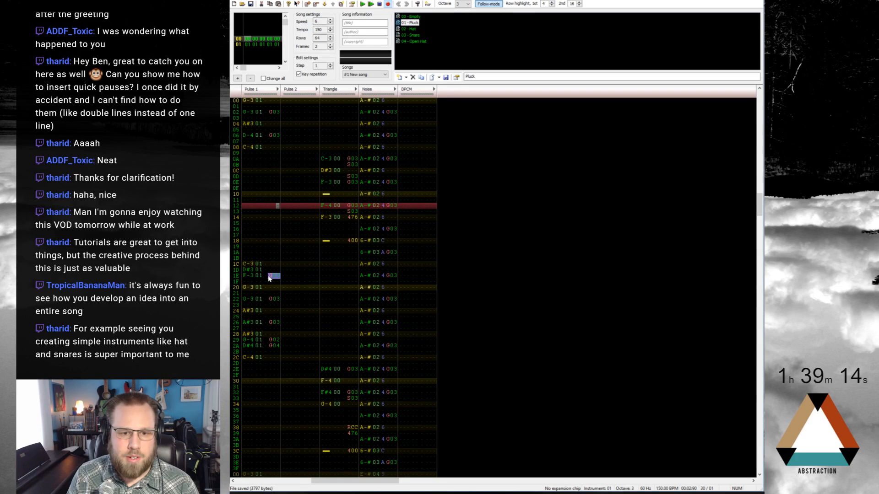
pyautogui.scroll(-16, 378, 276)
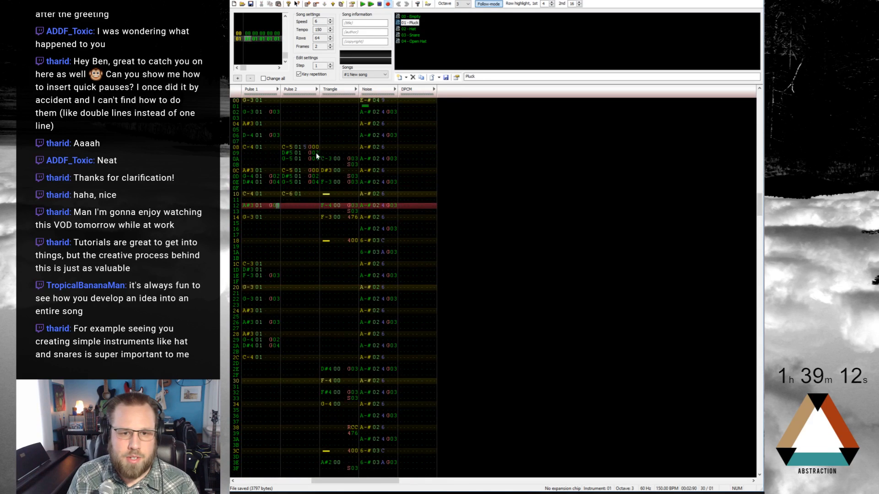
pyautogui.moveTo(316, 156); pyautogui.dragTo(316, 166)
pyautogui.click(318, 195)
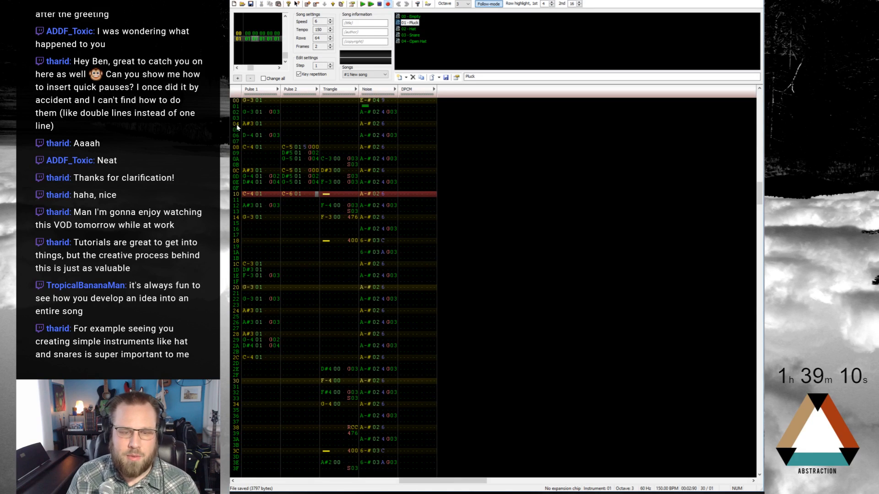
pyautogui.press('Home')
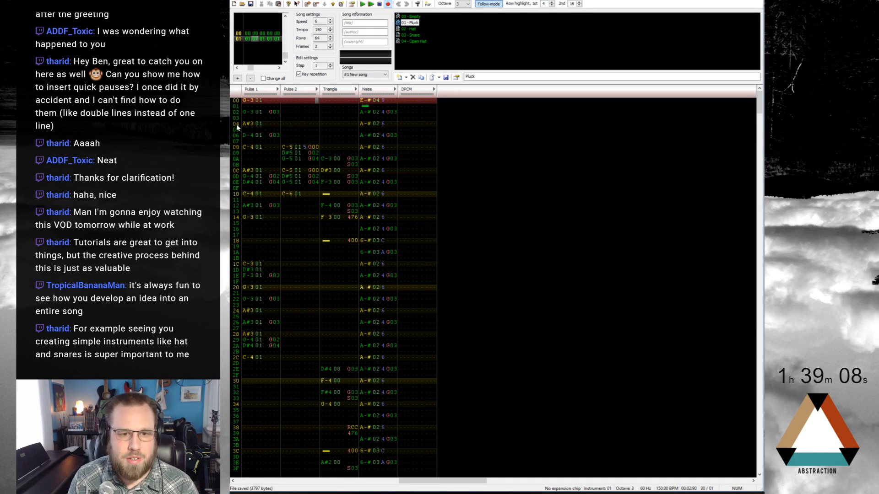
# Set the Pulse 1 volume to A on row 0C and F on row 1C, and play the second frame
pyautogui.click(265, 171)
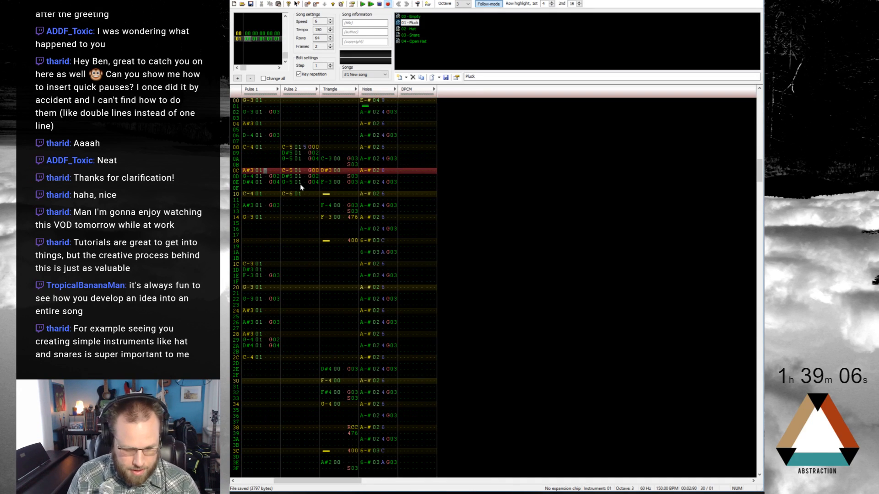
pyautogui.write('a')
pyautogui.press('Down')
pyautogui.press('Down')
pyautogui.press('Down')
pyautogui.press('Down')
pyautogui.press('Down')
pyautogui.press('Down')
pyautogui.press('Down')
pyautogui.press('Down')
pyautogui.press('Down')
pyautogui.press('Down')
pyautogui.press('Down')
pyautogui.press('Down')
pyautogui.press('Down')
pyautogui.press('Down')
pyautogui.press('Down')
pyautogui.press('Down')
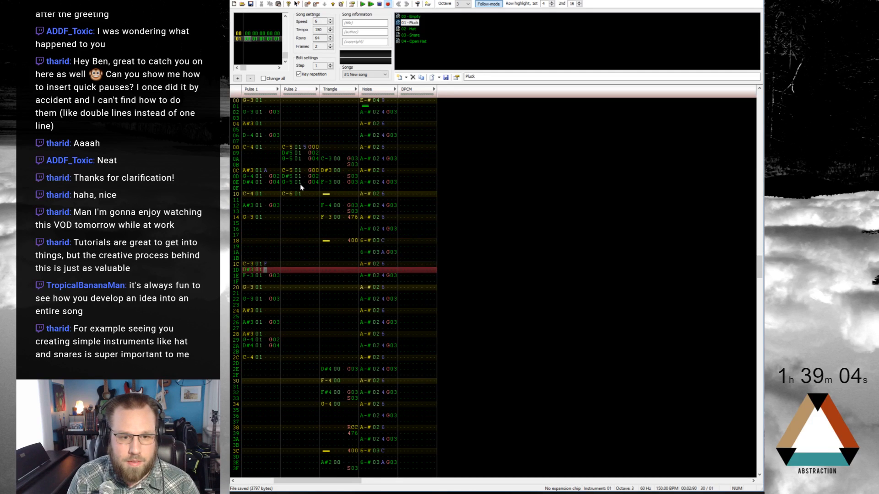
pyautogui.press('Return')
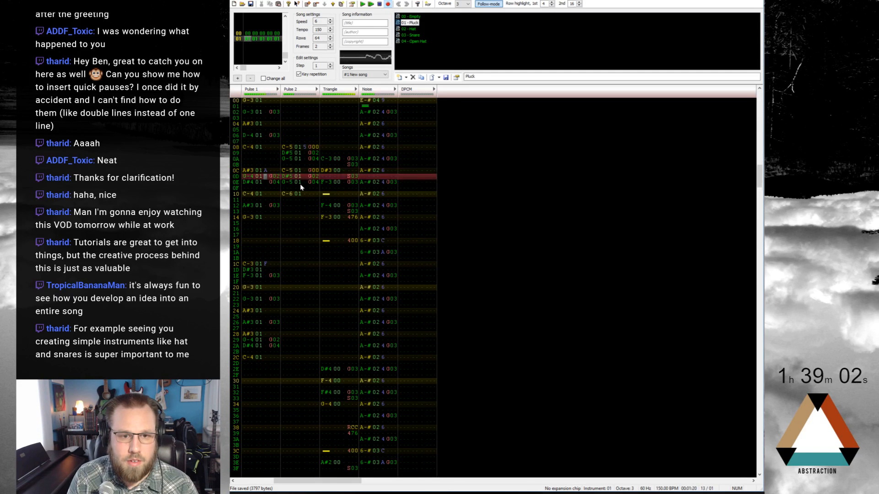
pyautogui.press('Return')
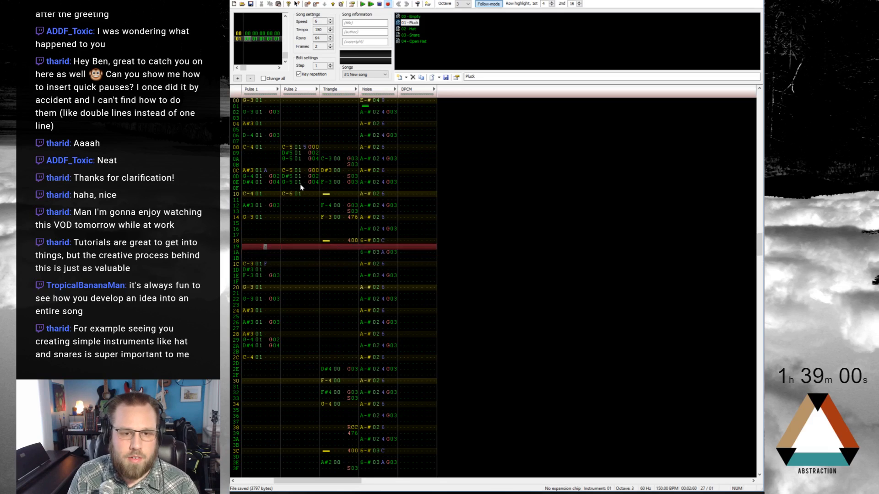
# Set the Pulse 1 volume to F on row 00 of both the first and second frames
pyautogui.press('Up')
pyautogui.press('Up')
pyautogui.press('Up')
pyautogui.press('Up')
pyautogui.press('Up')
pyautogui.press('Up')
pyautogui.press('Up')
pyautogui.press('Up')
pyautogui.press('Up')
pyautogui.press('Up')
pyautogui.press('Up')
pyautogui.press('Up')
pyautogui.press('Up')
pyautogui.press('Up')
pyautogui.press('Up')
pyautogui.press('Up')
pyautogui.press('Up')
pyautogui.press('Up')
pyautogui.press('Up')
pyautogui.press('Up')
pyautogui.press('Down')
pyautogui.press('Up')
pyautogui.hotkey('ctrl', 'Left')
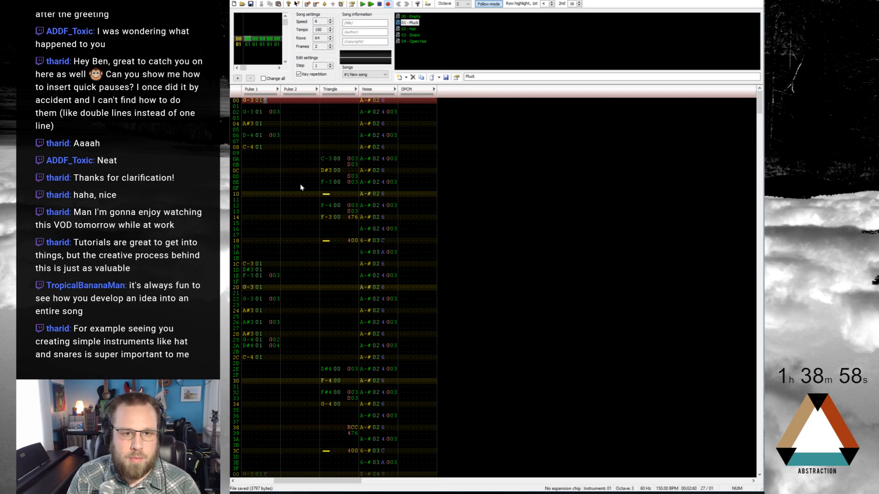
pyautogui.press('f')
pyautogui.press('Up')
pyautogui.hotkey('ctrl', 'Right')
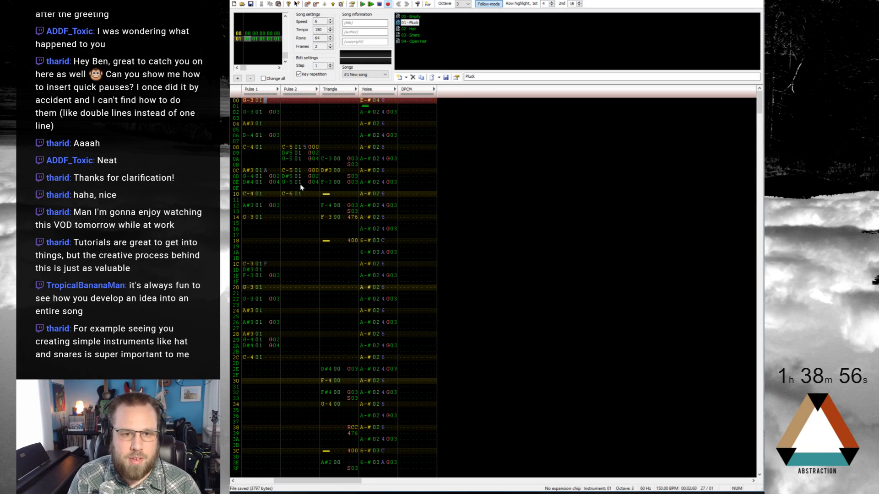
pyautogui.press('f')
pyautogui.click(292, 231)
pyautogui.doubleClick(412, 23)
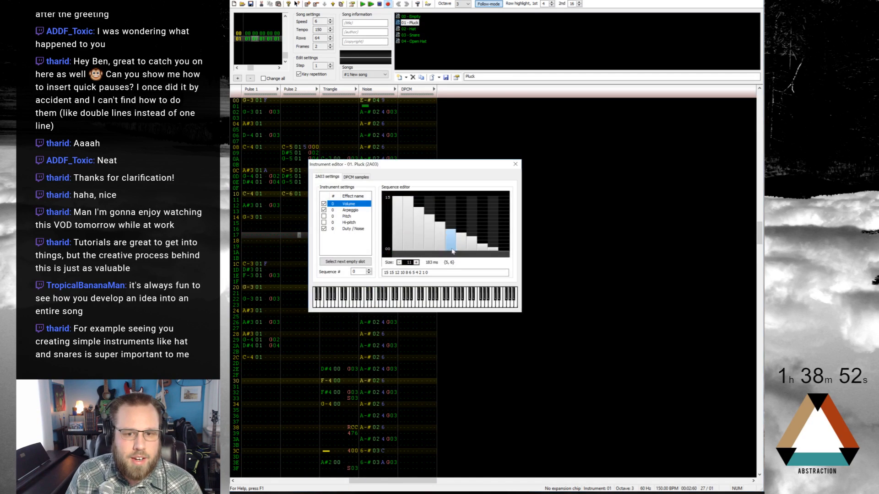
pyautogui.click(417, 263)
pyautogui.click(417, 262)
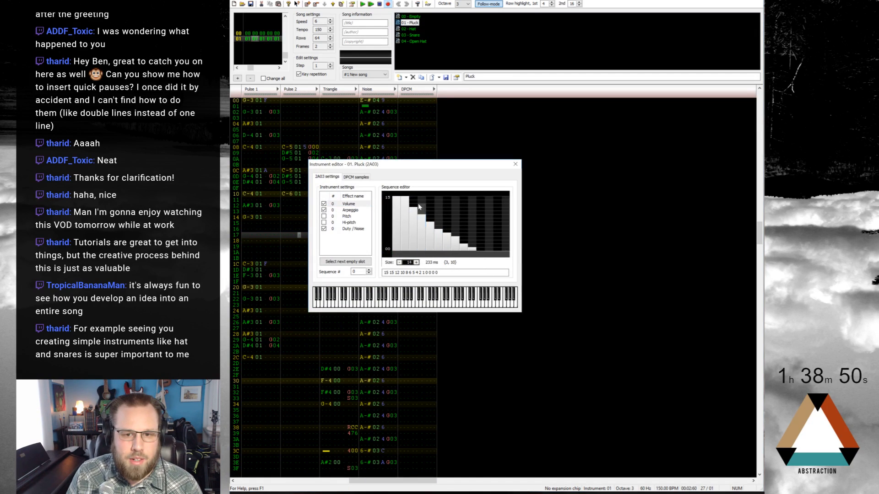
pyautogui.moveTo(414, 211)
pyautogui.mouseDown()
pyautogui.moveTo(494, 251)
pyautogui.moveTo(403, 198)
pyautogui.moveTo(434, 227)
pyautogui.moveTo(499, 249)
pyautogui.mouseUp()
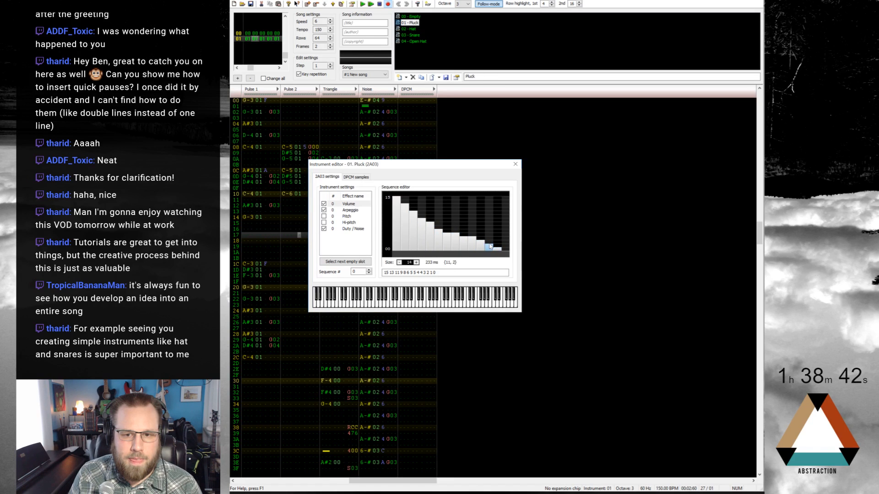
# Close the instrument editor and play the song from row 00 of the first frame to hear the reshaped Pluck
pyautogui.click(514, 165)
pyautogui.press('Home')
pyautogui.press('Up')
pyautogui.press('Home')
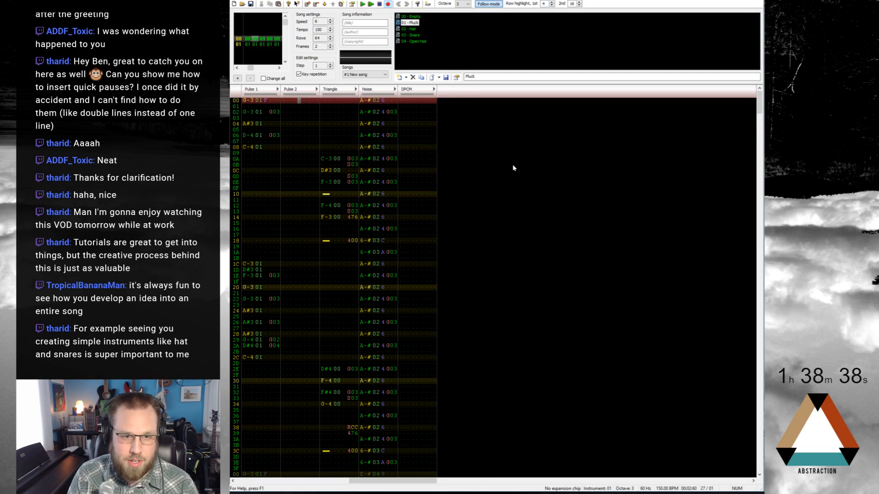
pyautogui.press('Return')
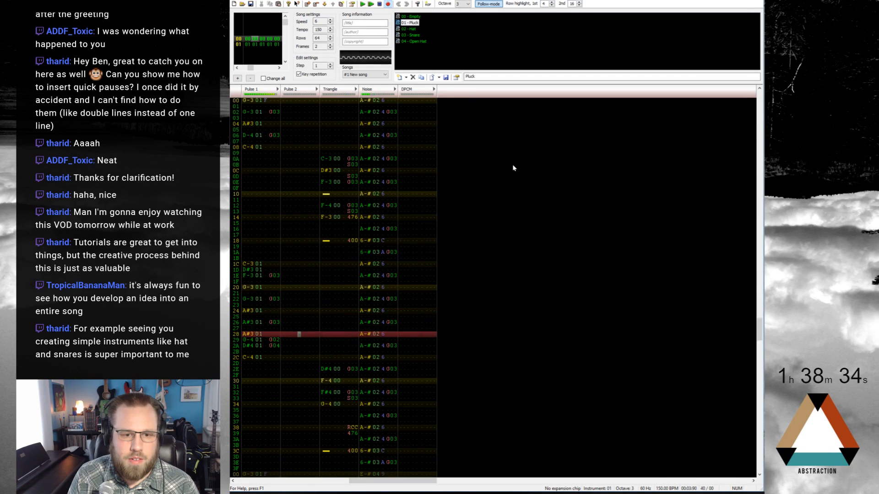
pyautogui.press('Return')
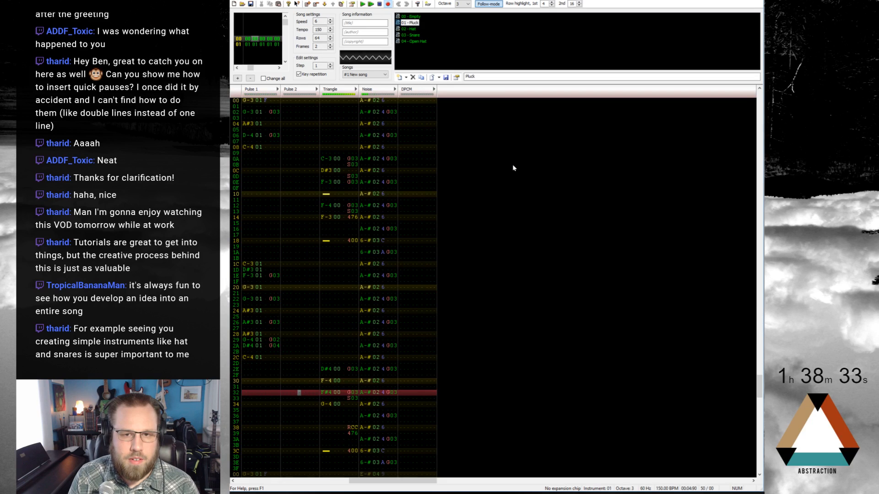
pyautogui.doubleClick(407, 23)
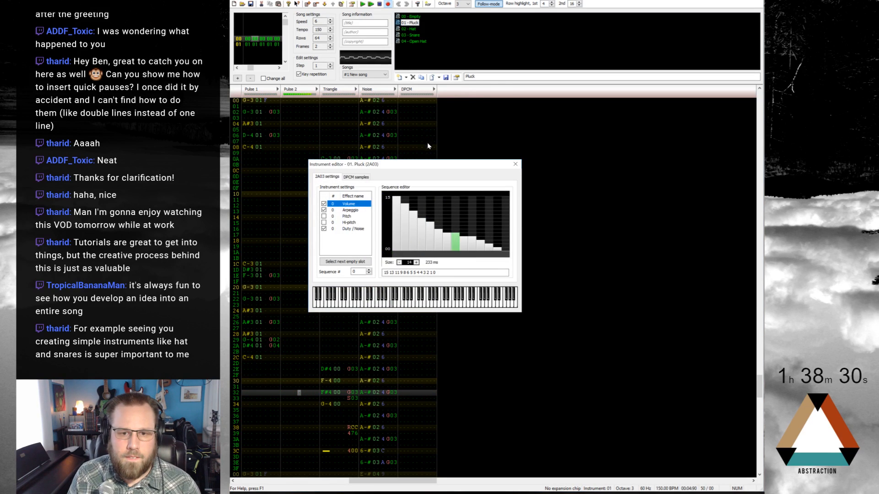
pyautogui.moveTo(402, 201); pyautogui.dragTo(494, 246)
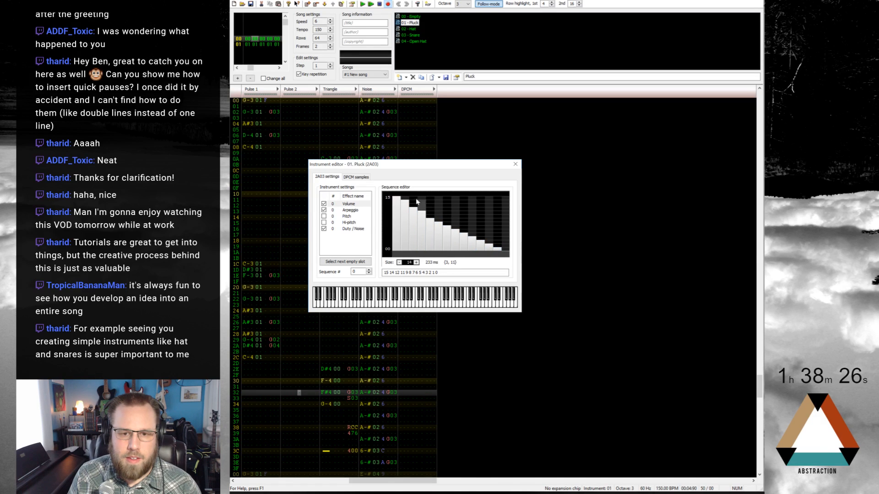
pyautogui.moveTo(411, 206)
pyautogui.mouseDown()
pyautogui.moveTo(442, 231)
pyautogui.moveTo(495, 251)
pyautogui.mouseUp()
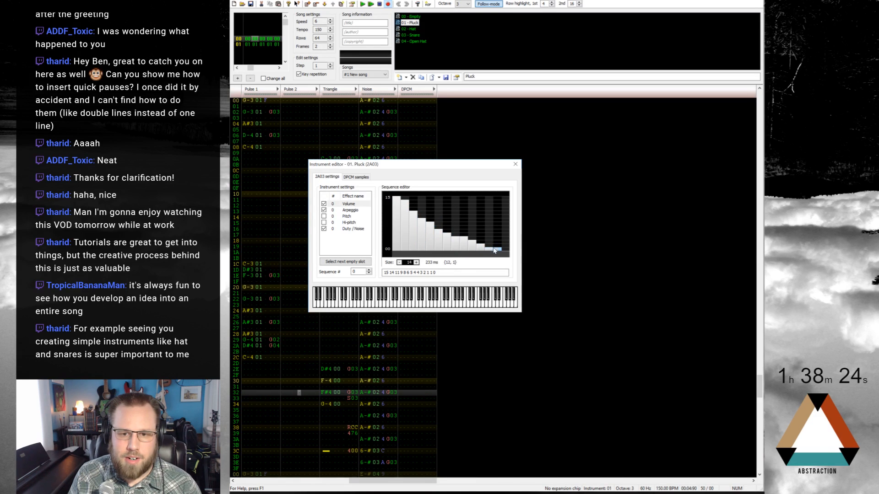
pyautogui.click(363, 4)
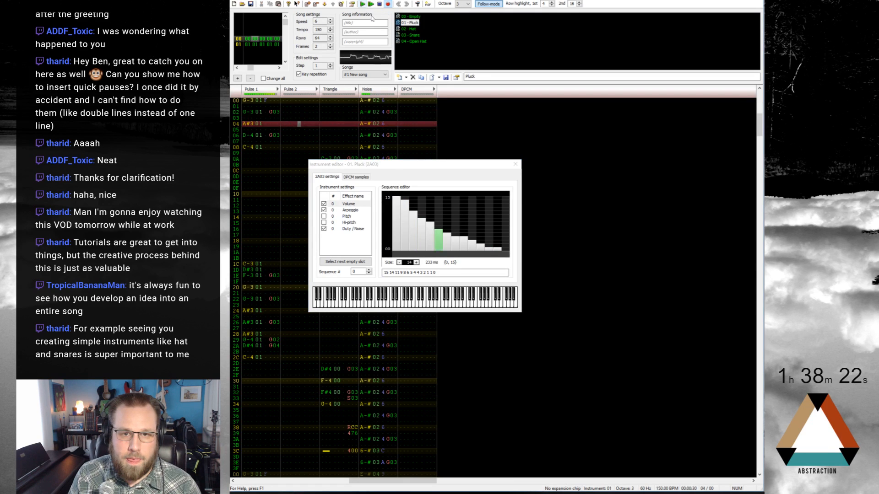
pyautogui.click(516, 165)
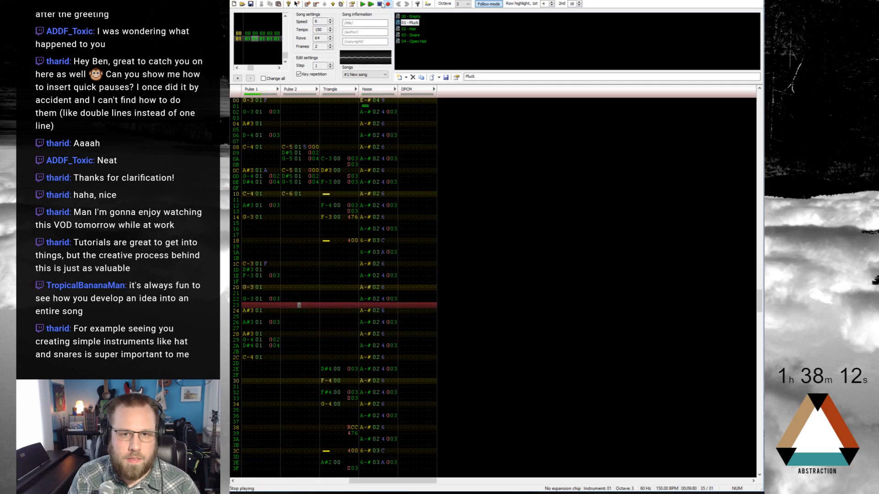
# Set delay effects G02 on row 1D and G04 on row 1E of Pulse 1 in the first frame, and play it from row 00
pyautogui.scroll(10, 329, 248)
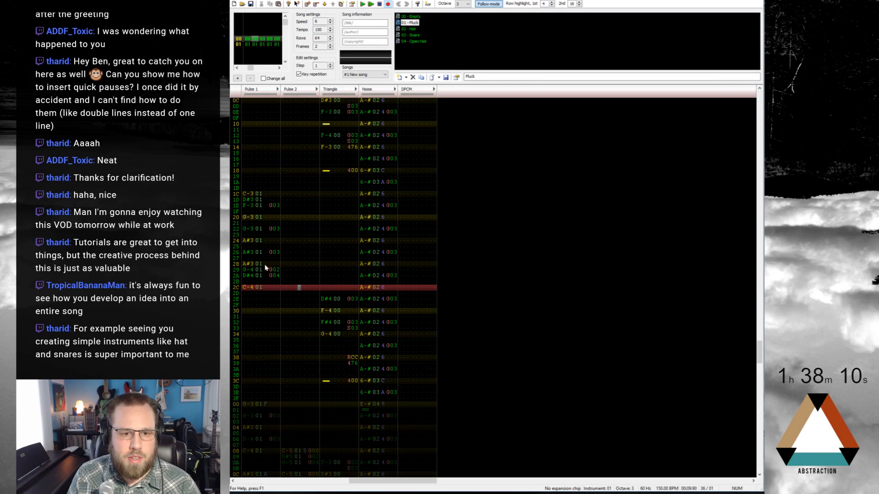
pyautogui.click(271, 201)
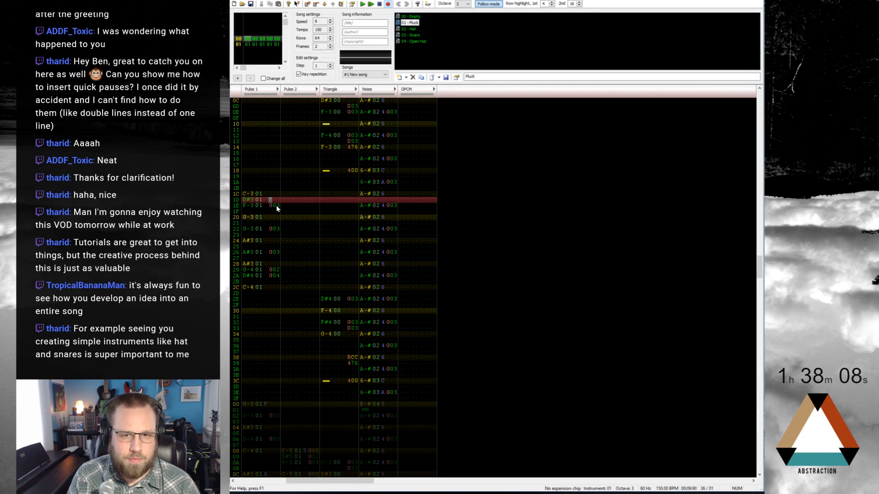
pyautogui.write('G0')
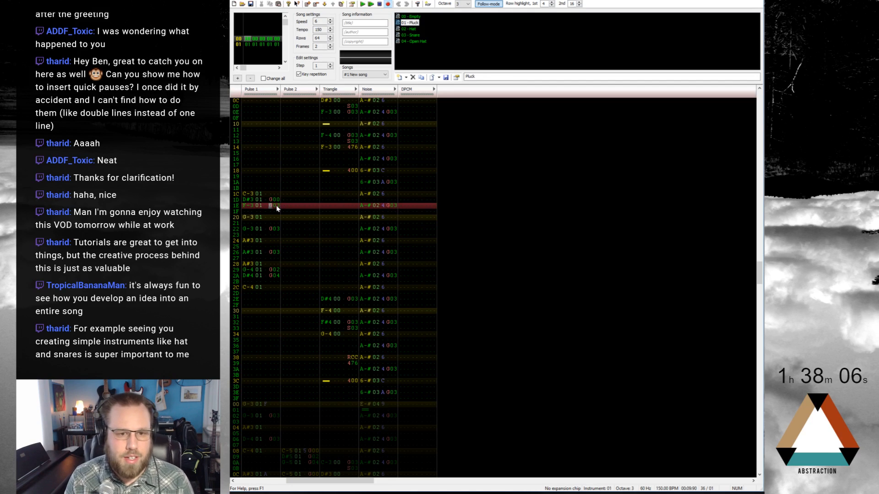
pyautogui.write('2')
pyautogui.press('Home')
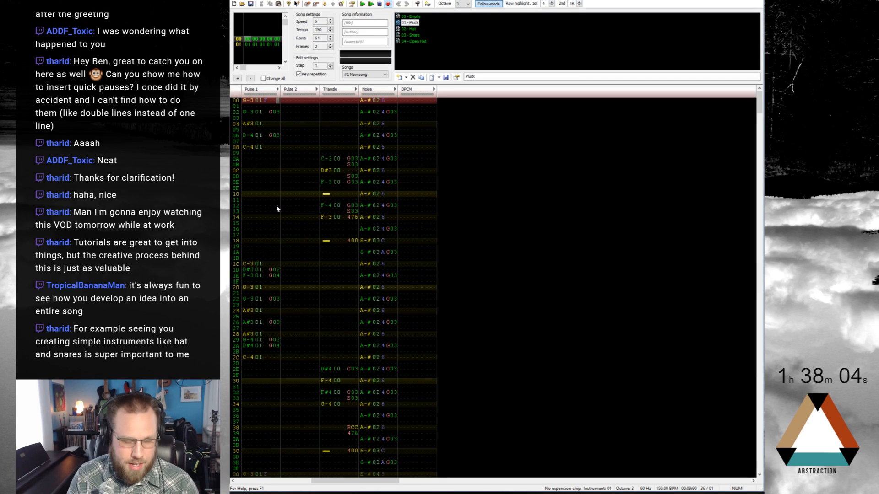
pyautogui.press('Return')
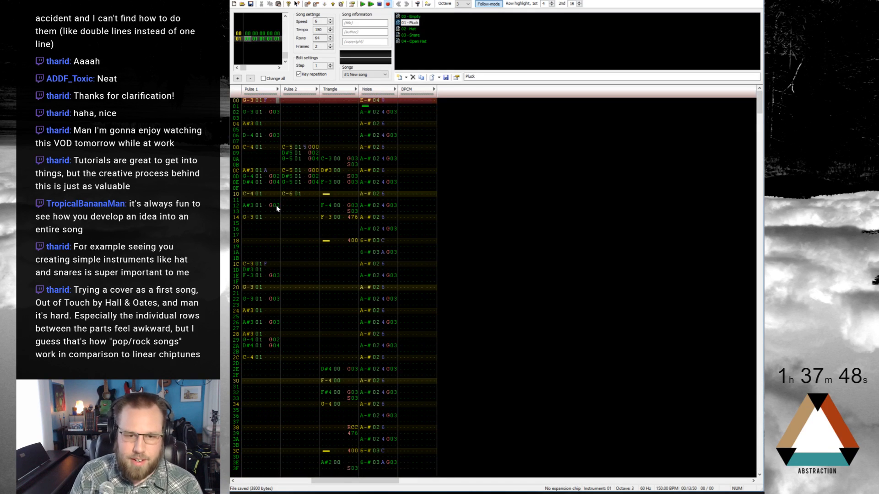
# Delete the A#2 note on row 3E and the S03 effect on row 3F of the Triangle channel in the second frame
pyautogui.press('Right')
pyautogui.press('Right')
pyautogui.press('Right')
pyautogui.press('Right')
pyautogui.press('Right')
pyautogui.press('Right')
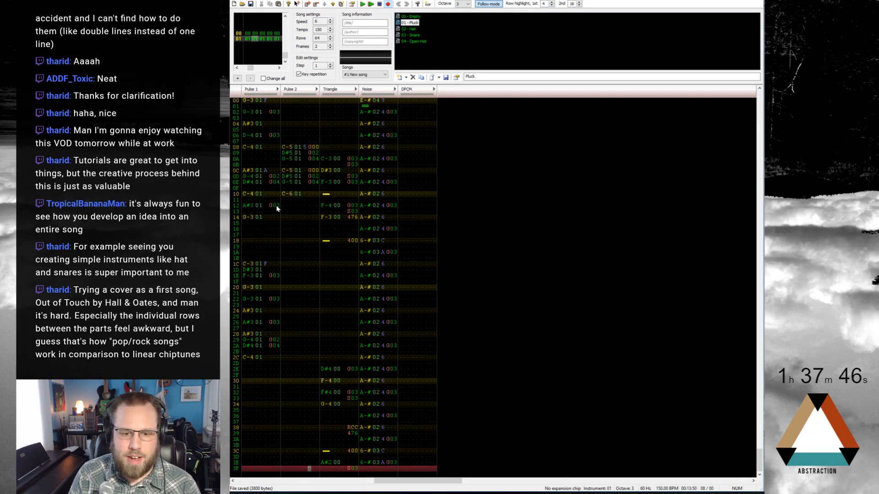
pyautogui.press('Up')
pyautogui.press('Right')
pyautogui.press('Left')
pyautogui.hotkey('shift', 'Right')
pyautogui.hotkey('shift', 'Right')
pyautogui.hotkey('shift', 'Right')
pyautogui.hotkey('shift', 'Right')
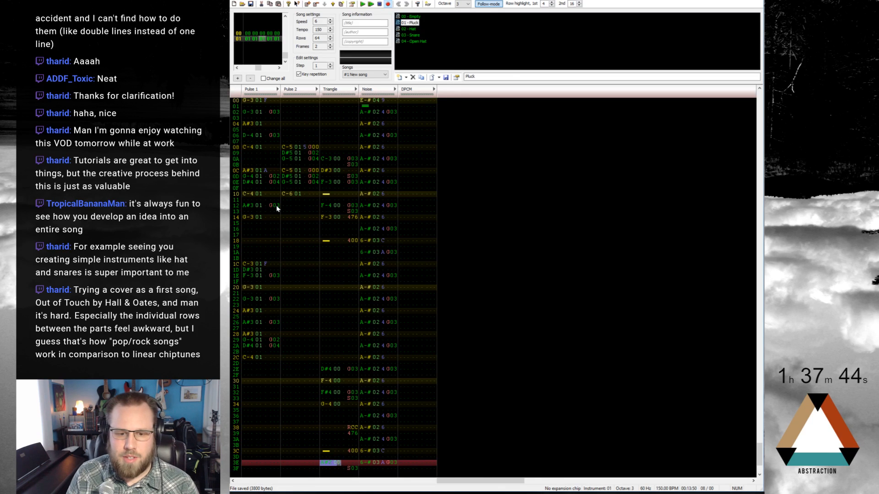
pyautogui.hotkey('shift', 'Down')
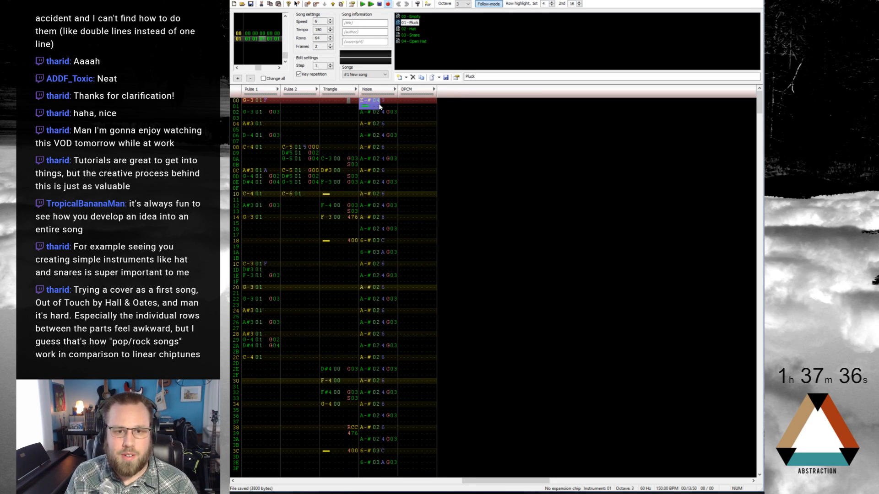
# Copy the Noise E-# open hat and its release from rows 00–01 to rows 1C, 28 and 3C, and play the frame
pyautogui.click(363, 264)
pyautogui.hotkey('ctrl', 'v')
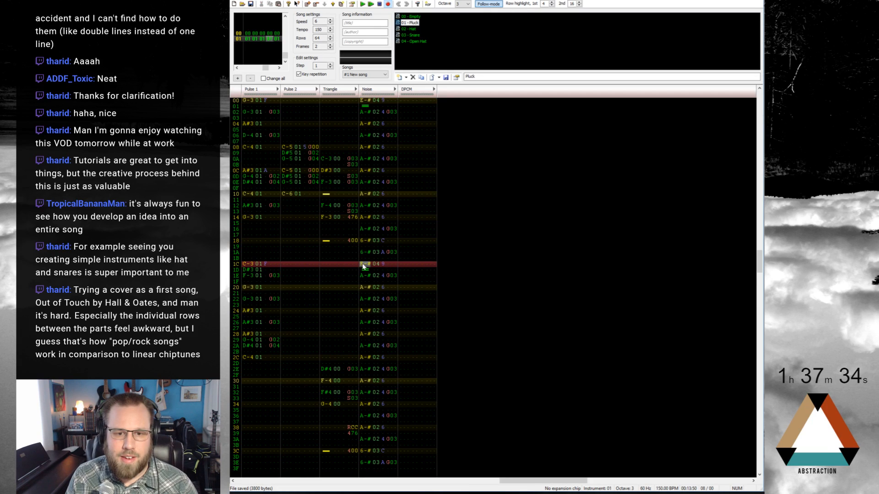
pyautogui.click(367, 335)
pyautogui.hotkey('ctrl', 'v')
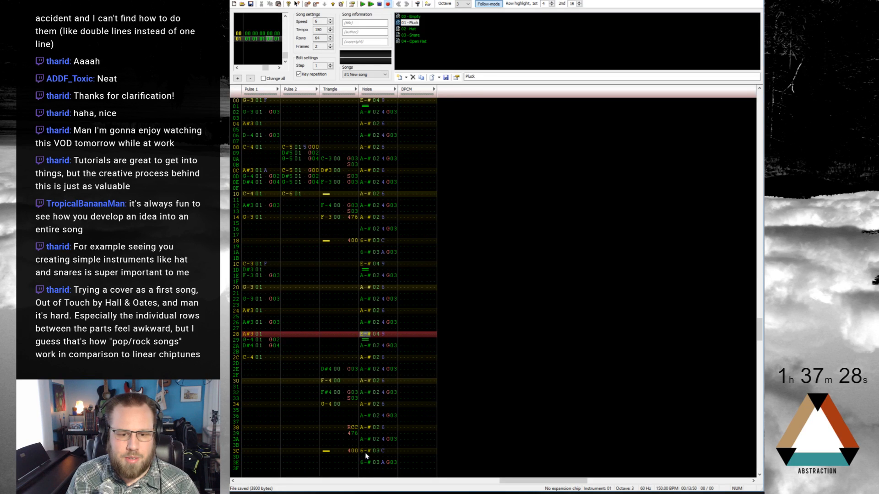
pyautogui.click(365, 452)
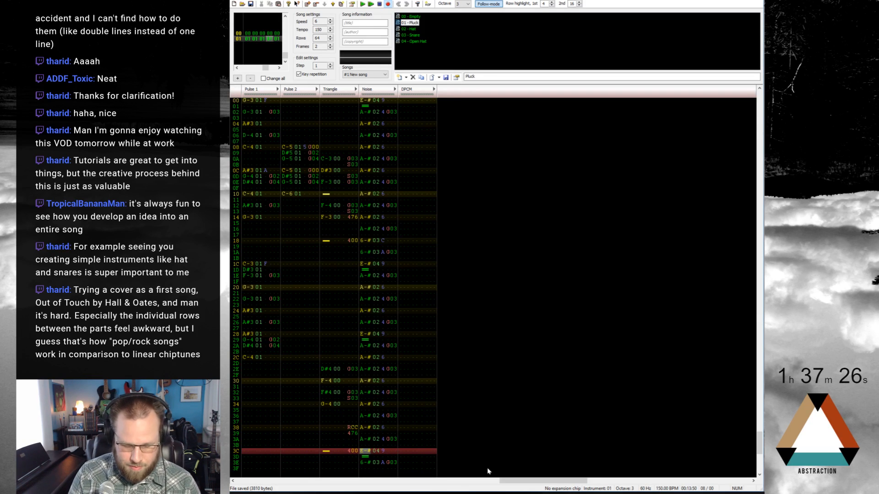
pyautogui.press('Return')
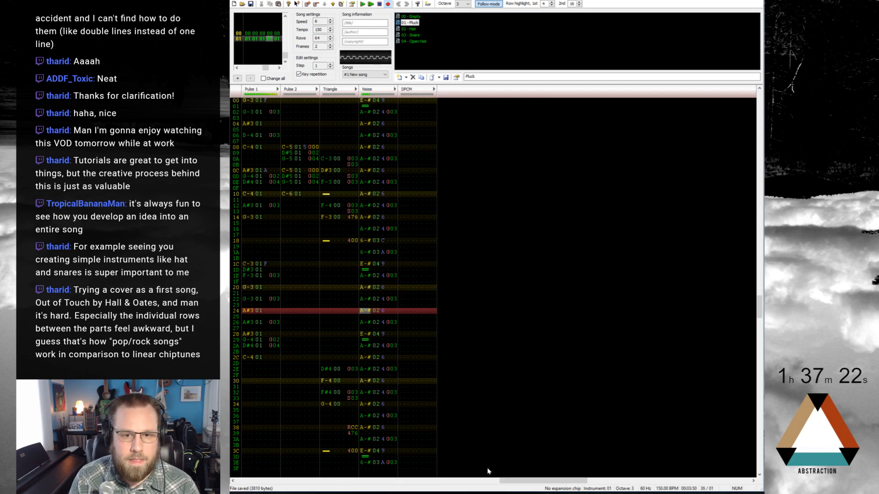
pyautogui.press('Return')
# Add a G03 delay effect to the Noise release on row 01 and play the second frame
pyautogui.click(386, 107)
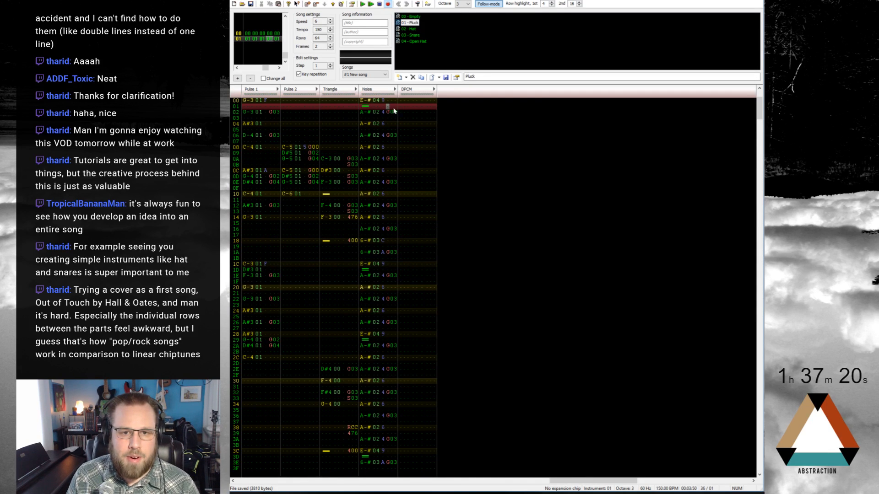
pyautogui.write('g03')
pyautogui.press('Return')
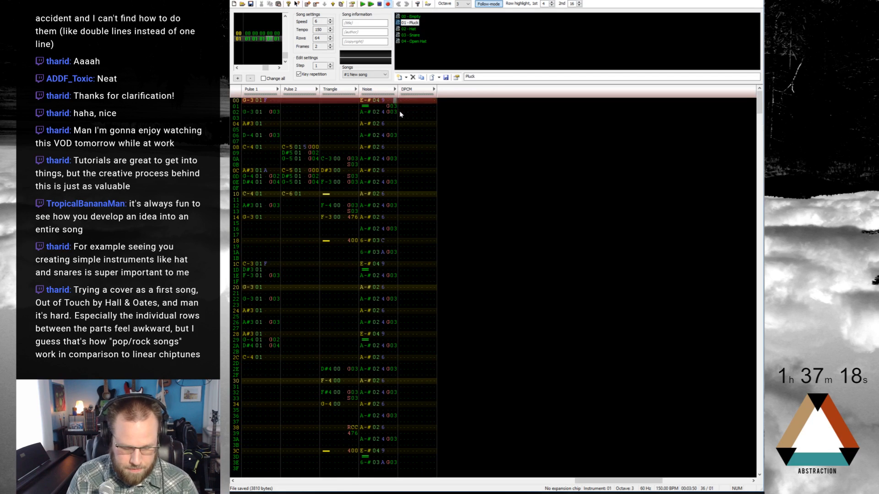
# Copy the delayed release on Noise row 01 to rows 1D, 29 and 3D, and play the second frame from row 00
pyautogui.moveTo(397, 105); pyautogui.dragTo(380, 108)
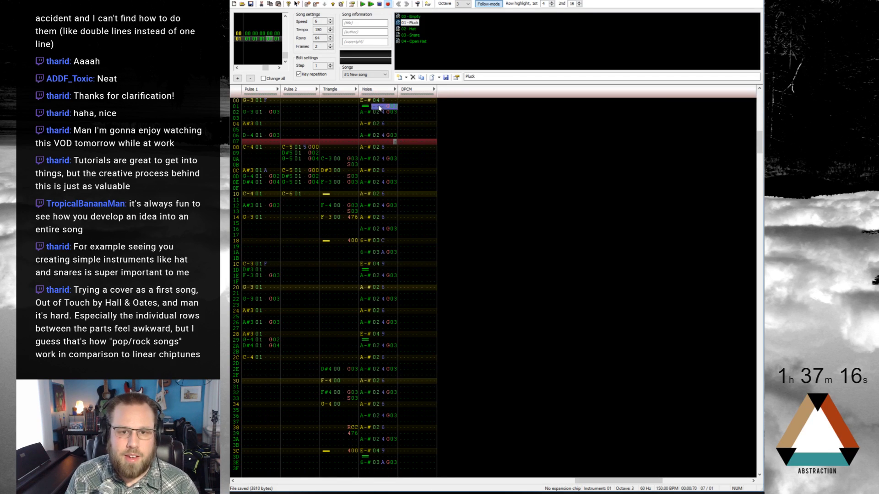
pyautogui.click(366, 270)
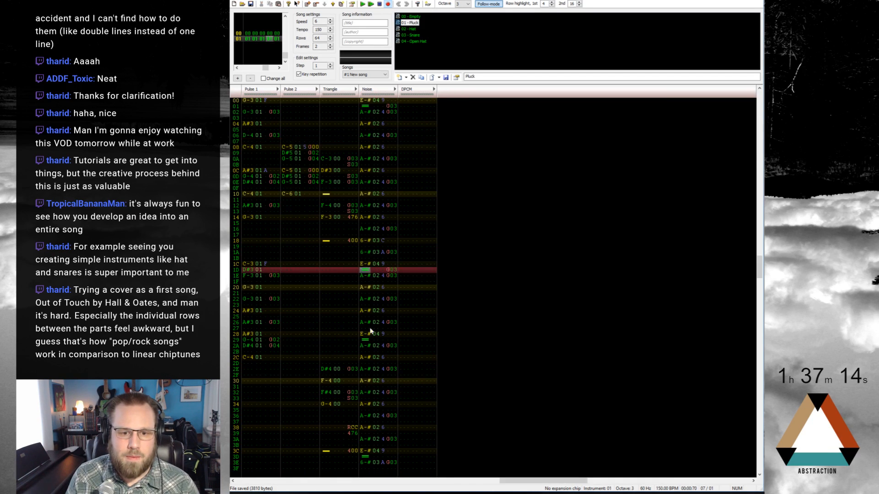
pyautogui.click(365, 341)
pyautogui.click(366, 457)
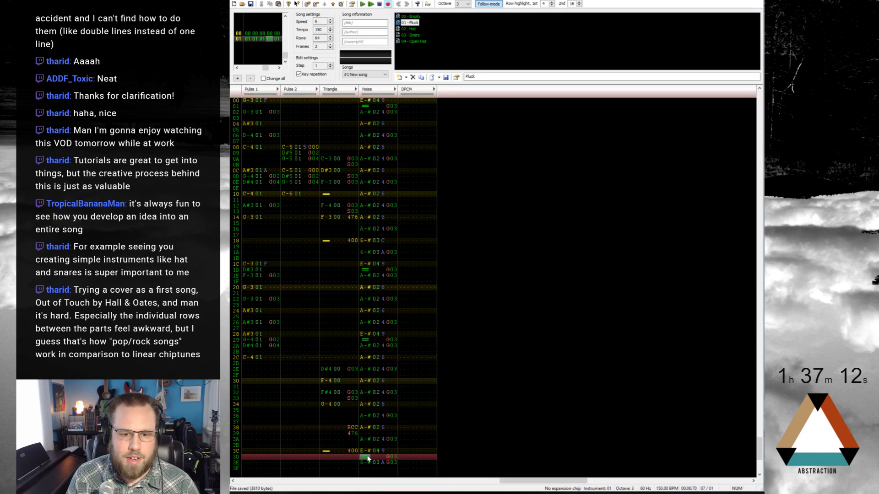
pyautogui.press('Home')
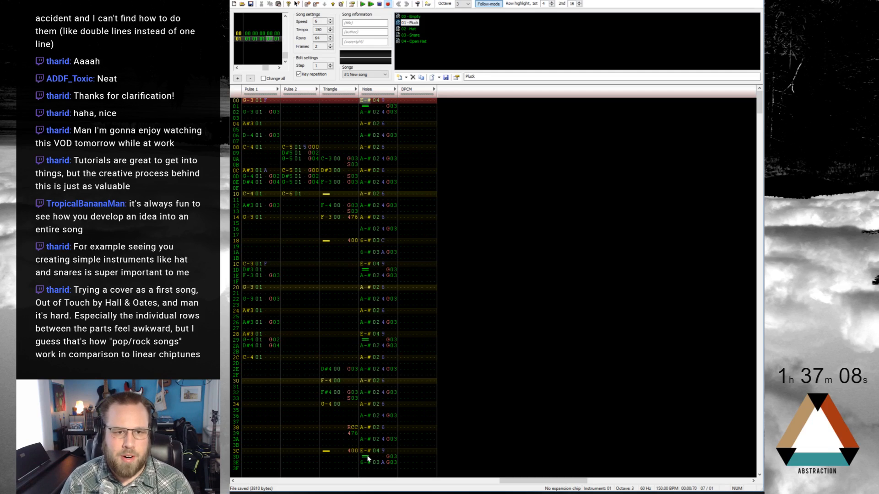
pyautogui.press('Return')
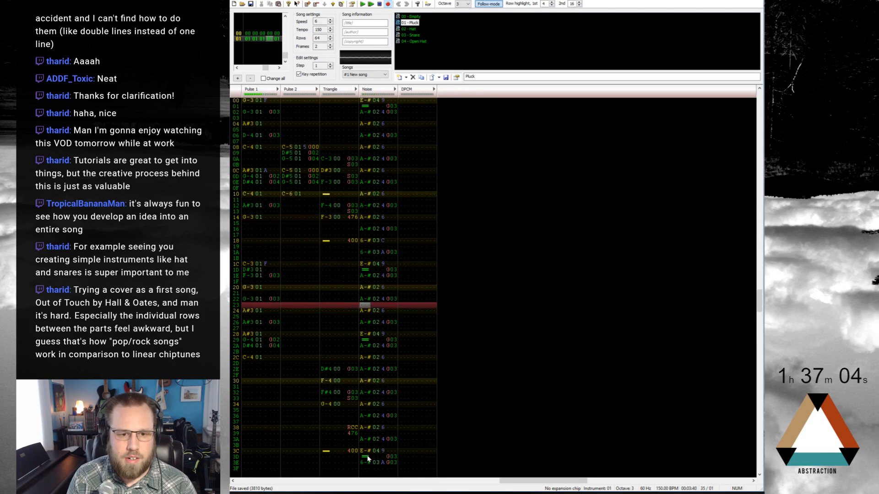
pyautogui.press('Return')
# Set delay effects G02 on row 1D and G04 on row 1E of Pulse 1 in the second frame, and play it
pyautogui.click(271, 271)
pyautogui.write('g')
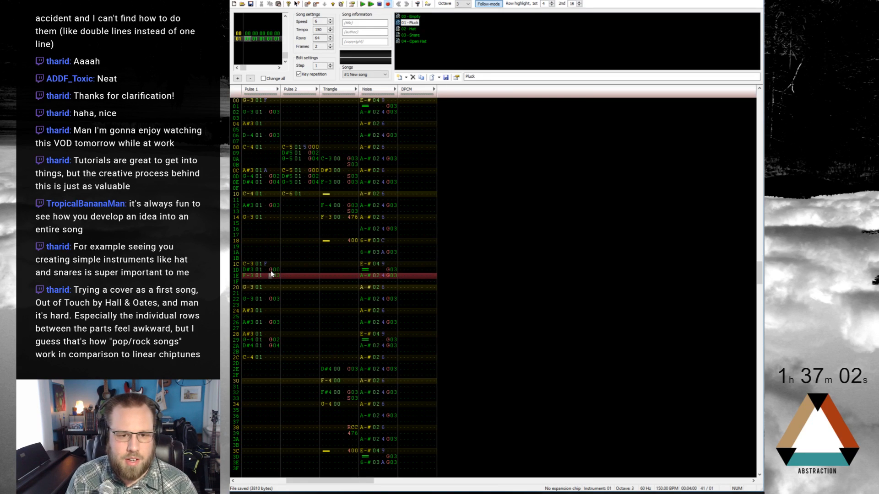
pyautogui.click(277, 271)
pyautogui.write('24')
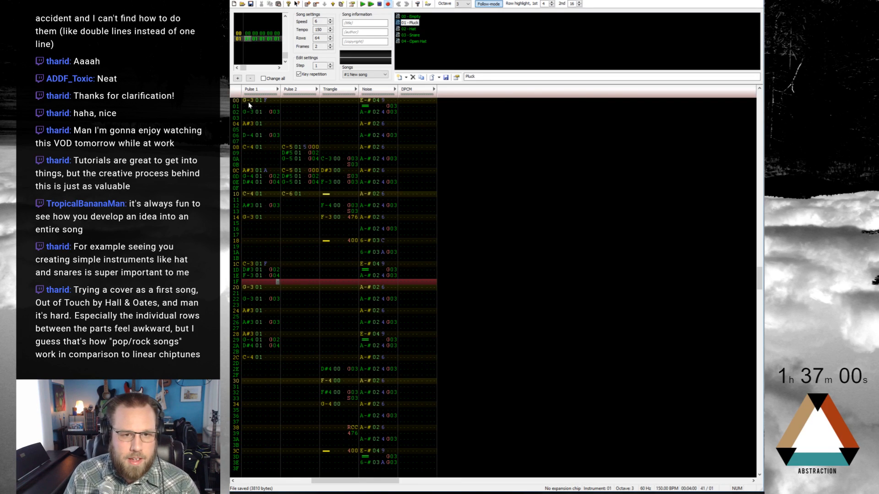
pyautogui.press('Return')
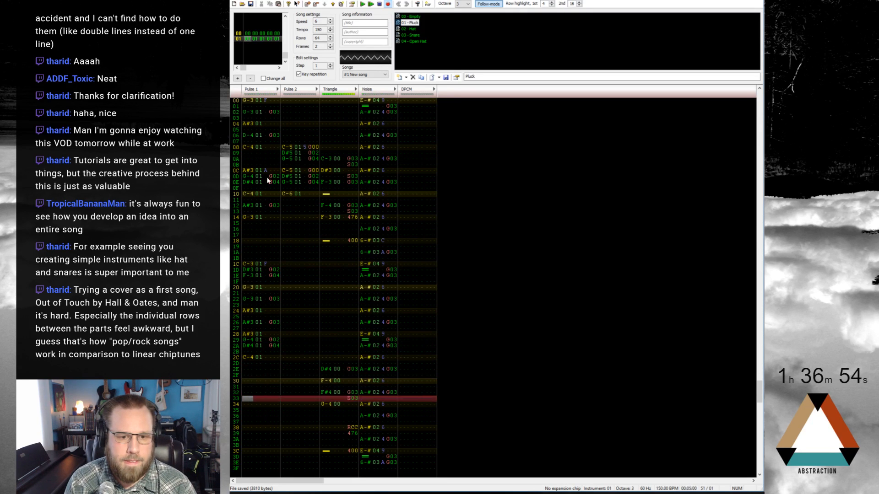
# Audition the Triangle notes on rows 2E to 31 of the second frame, playing from row 2E
pyautogui.click(329, 369)
pyautogui.click(330, 381)
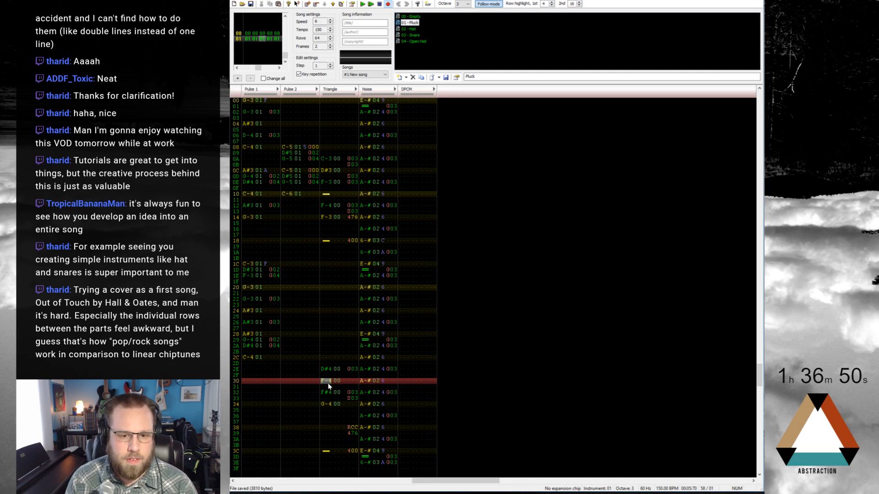
pyautogui.press('Down')
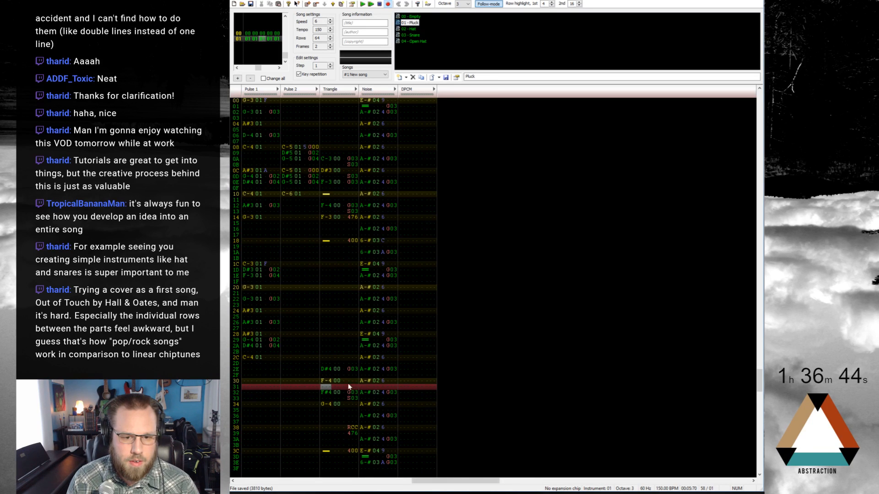
pyautogui.click(327, 370)
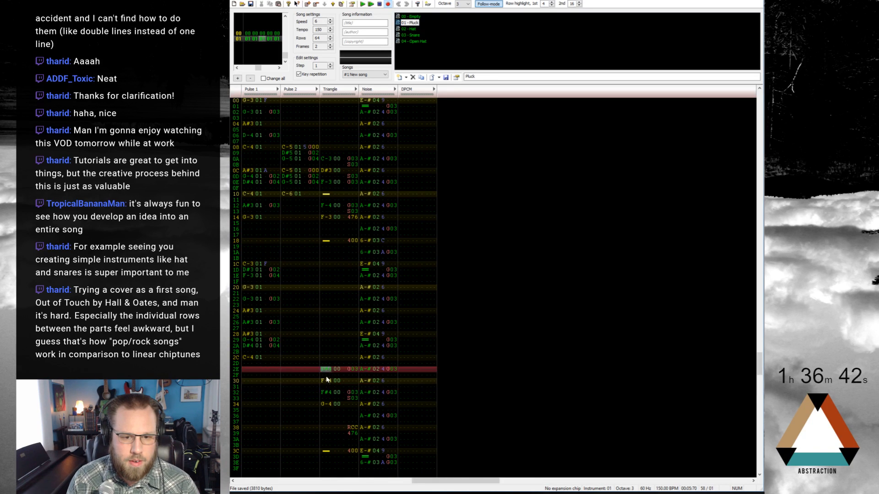
pyautogui.click(325, 380)
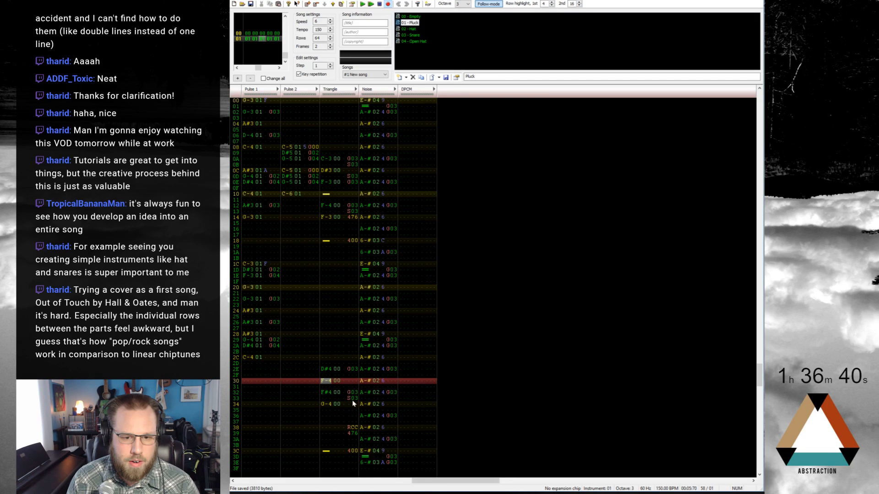
pyautogui.click(331, 387)
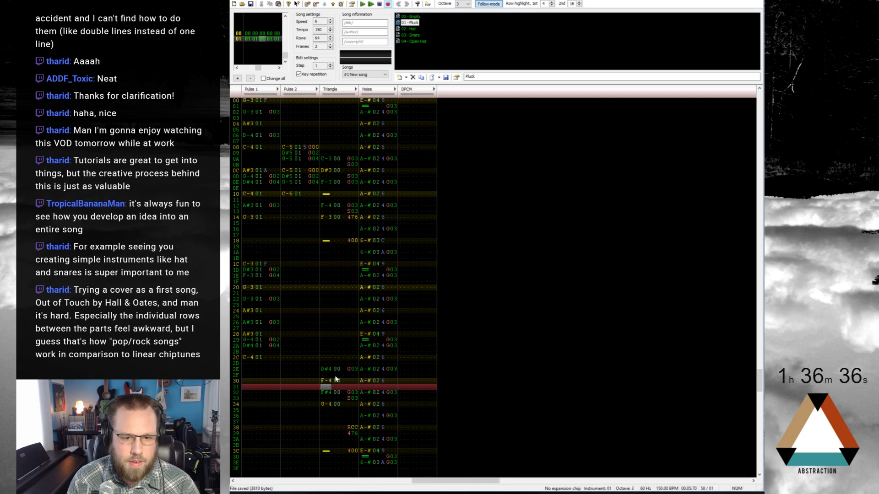
pyautogui.click(328, 370)
pyautogui.press('F7')
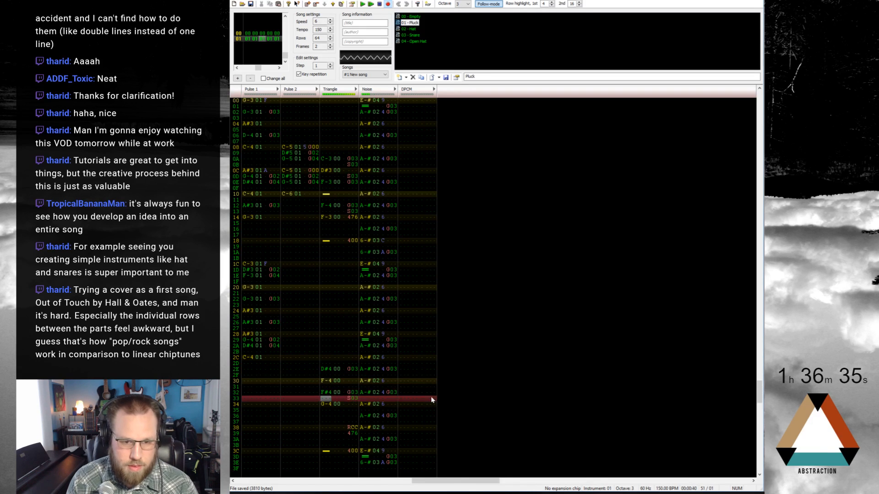
# Enter F-4 on Triangle row 30 and D#4 on row 31 of the second frame
pyautogui.click(326, 380)
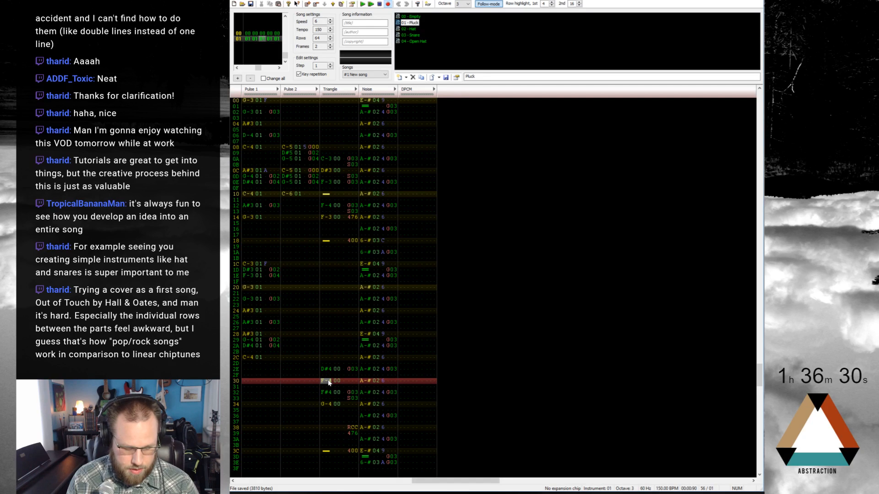
pyautogui.press('t')
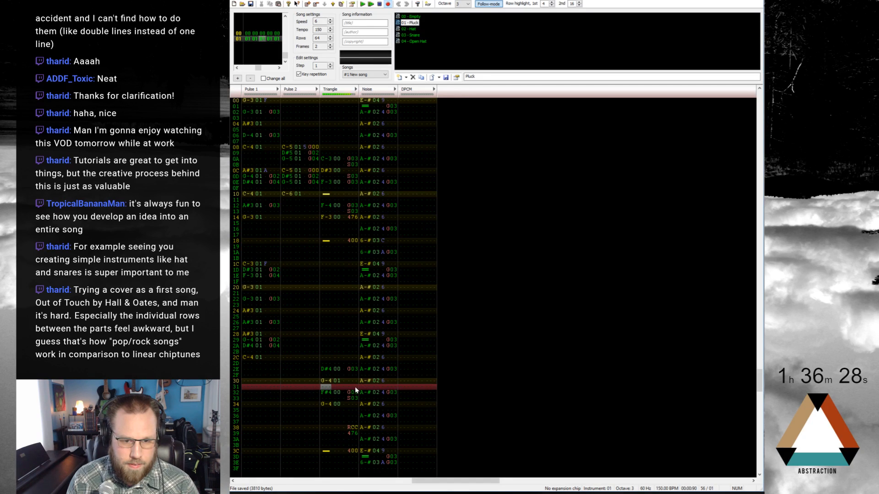
pyautogui.press('Up')
pyautogui.press('r')
pyautogui.press('3')
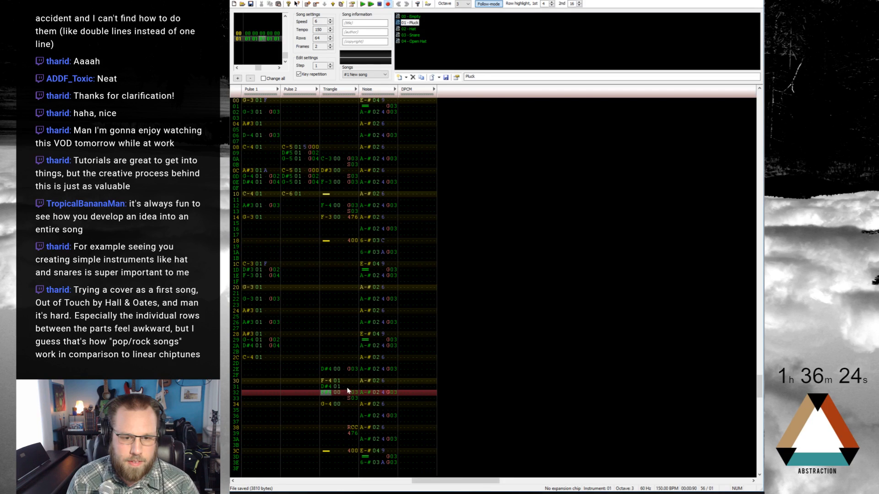
# Set delay effects G02 on Triangle row 31 and G04 on row 32
pyautogui.click(350, 388)
pyautogui.write('gg')
pyautogui.click(357, 388)
pyautogui.write('24')
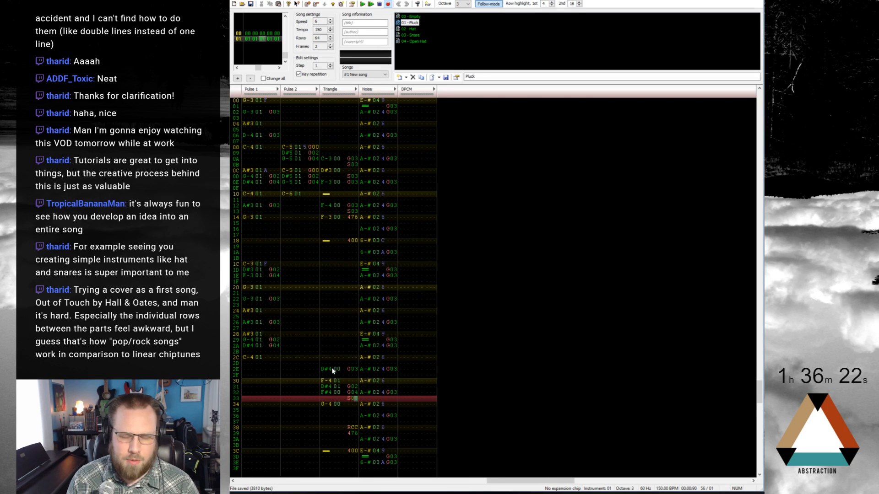
# Save the module and play the second frame from row 00
pyautogui.hotkey('ctrl', 's')
pyautogui.press('Home')
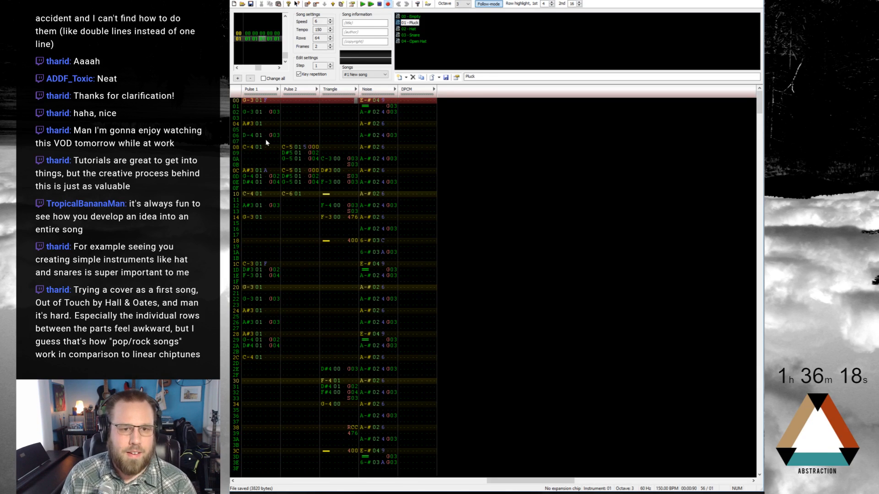
pyautogui.press('Return')
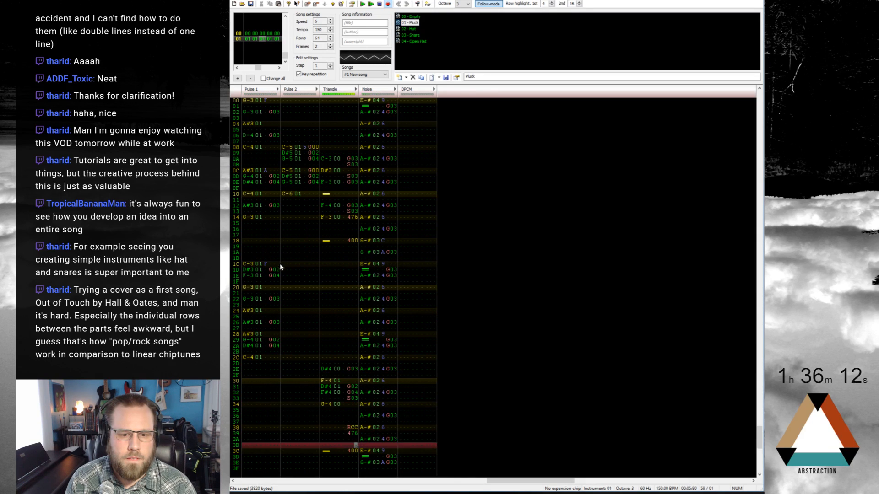
# Set the Triangle notes on rows 30 and 31 to instrument 00 and play the passage
pyautogui.click(338, 382)
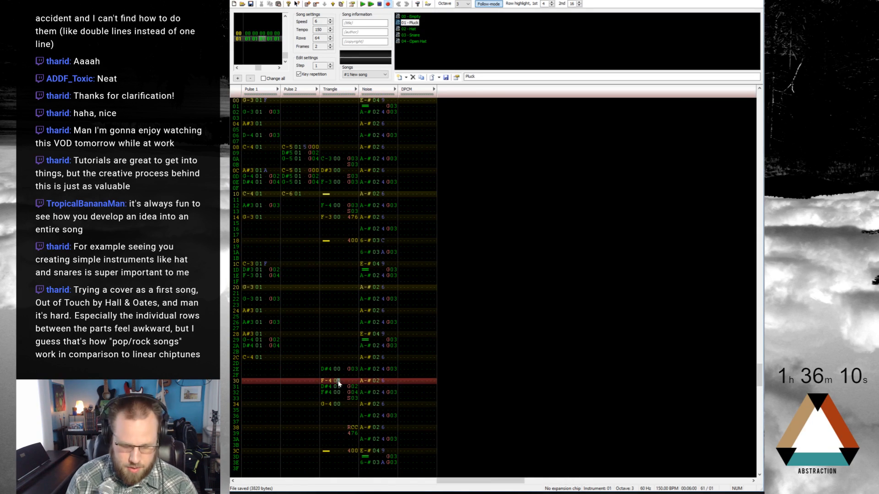
pyautogui.write('00')
pyautogui.press('Up')
pyautogui.press('Up')
pyautogui.press('Up')
pyautogui.press('Up')
pyautogui.hotkey('ctrl', 'Return')
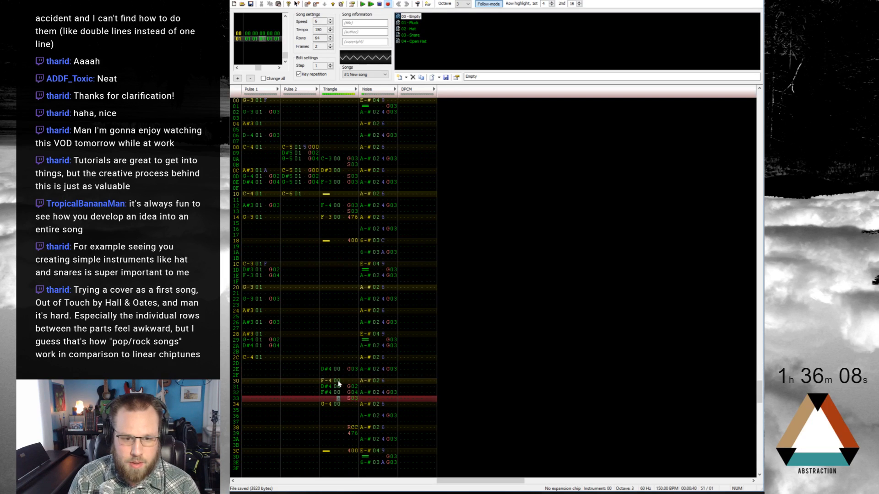
pyautogui.press('Return')
pyautogui.press('Up')
pyautogui.press('Up')
pyautogui.press('Up')
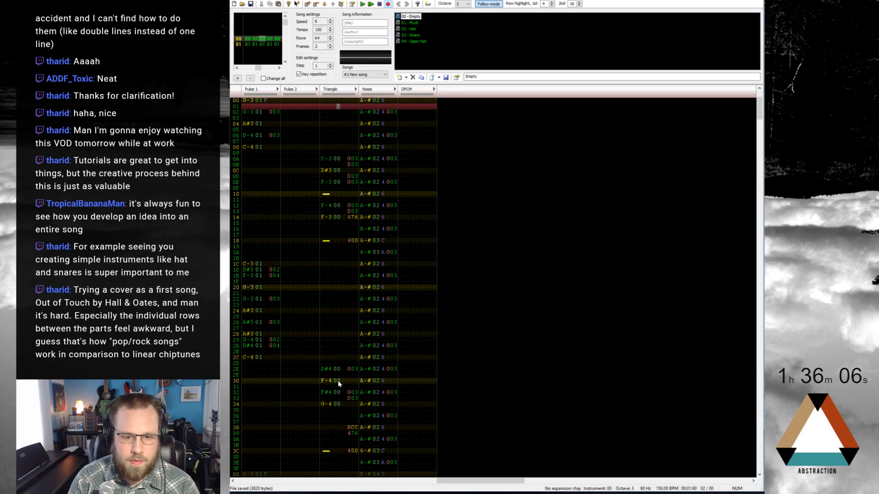
# Copy the Noise E-# open hat from row 3C to row 3E and set its volume to A
pyautogui.moveTo(366, 453)
pyautogui.mouseDown()
pyautogui.moveTo(382, 456)
pyautogui.moveTo(369, 452)
pyautogui.mouseUp()
pyautogui.click(367, 462)
pyautogui.hotkey('ctrl', 'v')
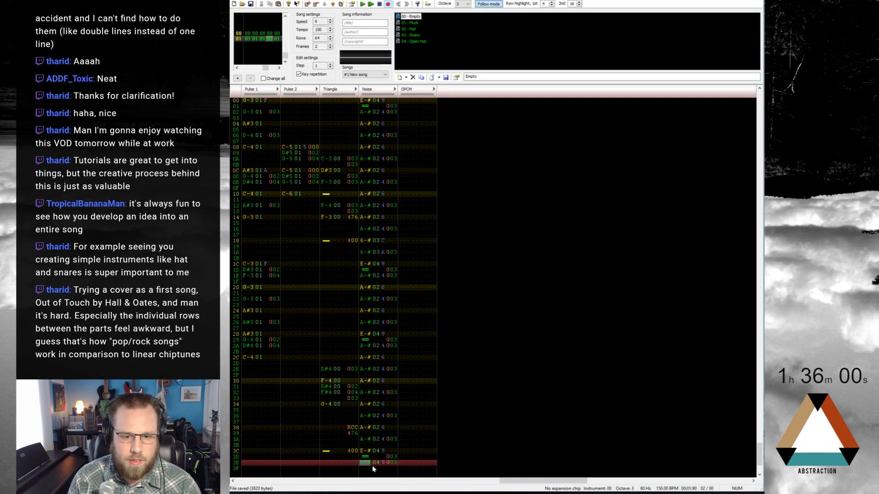
pyautogui.press('Down')
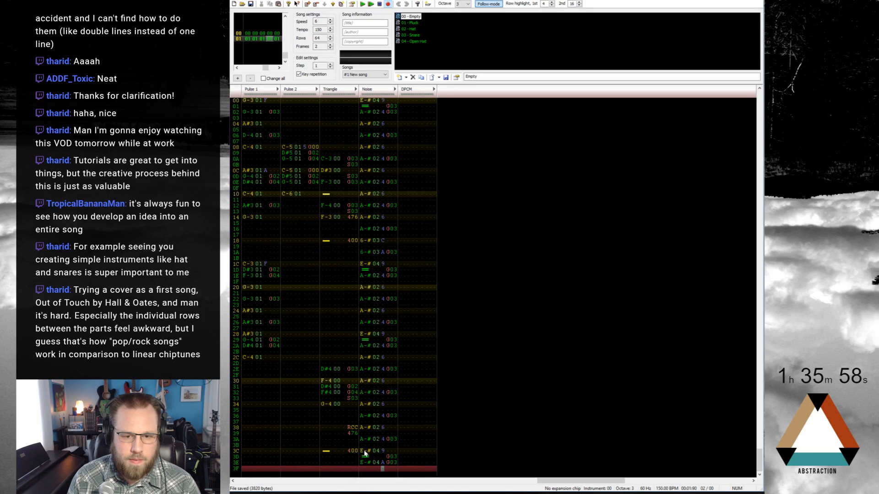
# Copy the Noise 6-# snare hit from row 18 to row 3C
pyautogui.moveTo(361, 241); pyautogui.dragTo(383, 245)
pyautogui.hotkey('ctrl', 'c')
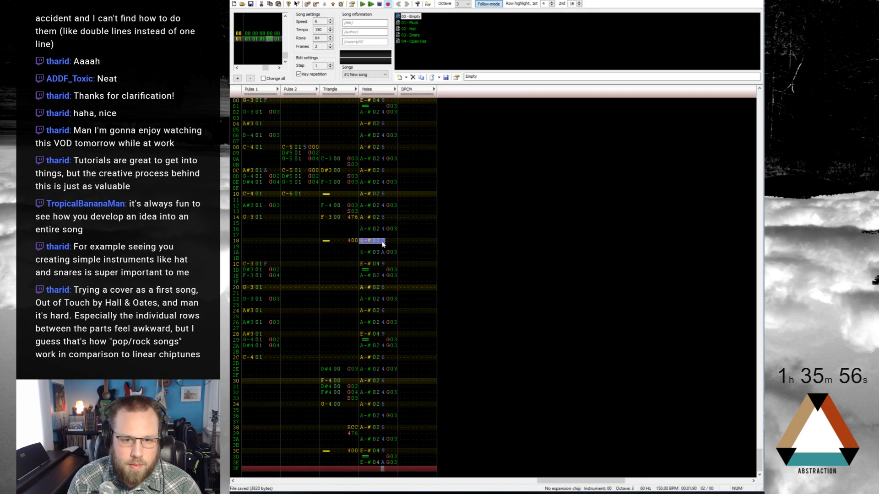
pyautogui.click(369, 452)
pyautogui.hotkey('ctrl', 'v')
# Clear the Noise release on row 3D and enter a release with a G03 delay on row 3F
pyautogui.click(374, 458)
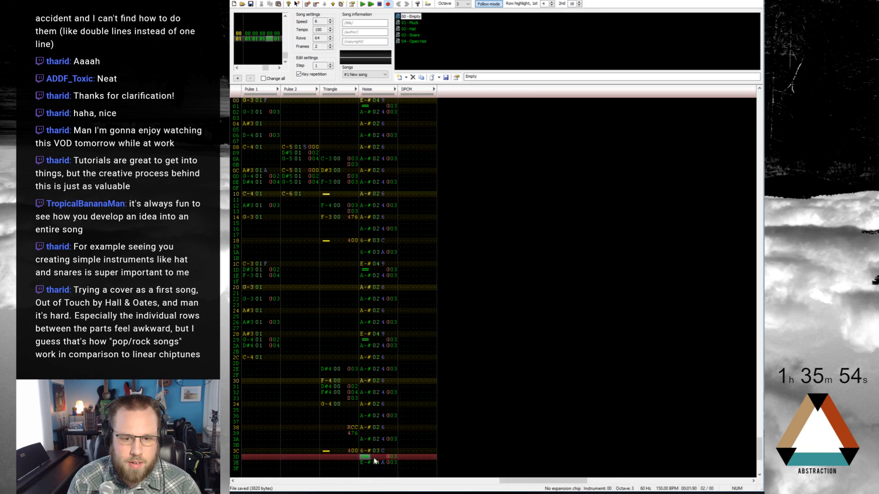
pyautogui.press('Down')
pyautogui.press('Down')
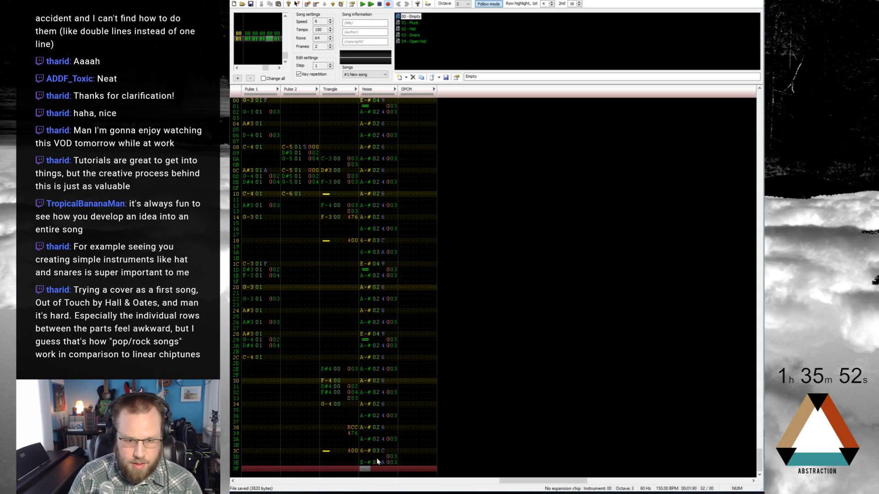
pyautogui.press('\\')
pyautogui.press('Up')
pyautogui.press('Right')
pyautogui.press('Right')
pyautogui.write('g0')
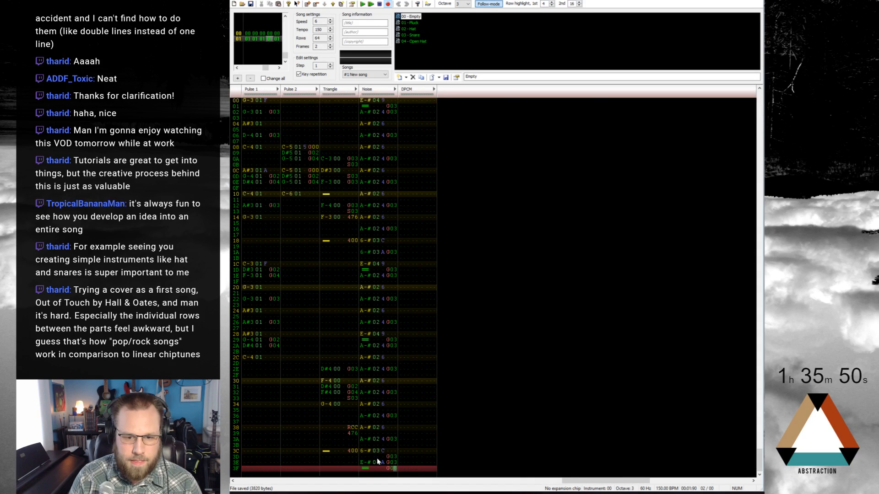
pyautogui.write('3')
# Delete the leftover G03 effect on Noise row 3D and play both frames
pyautogui.press('Up')
pyautogui.press('Up')
pyautogui.press('Up')
pyautogui.press('Left')
pyautogui.press('Delete')
pyautogui.press('Down')
pyautogui.press('Down')
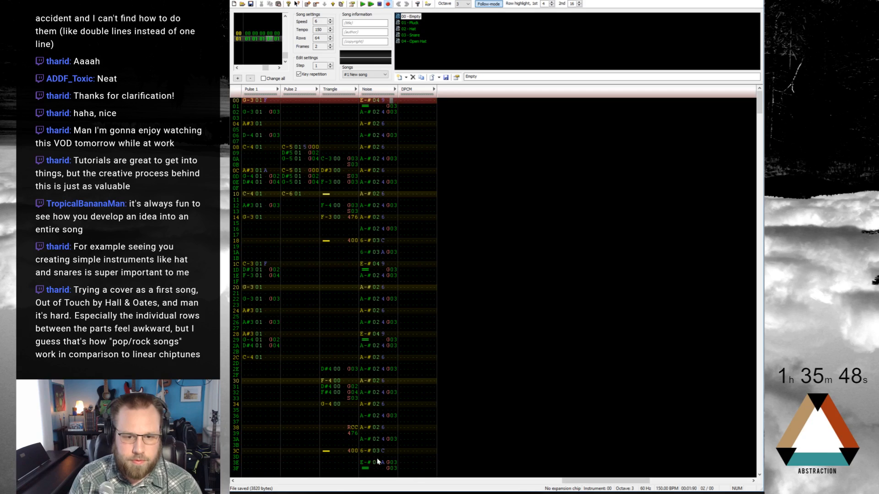
pyautogui.hotkey('ctrl', 'Left')
pyautogui.press('Return')
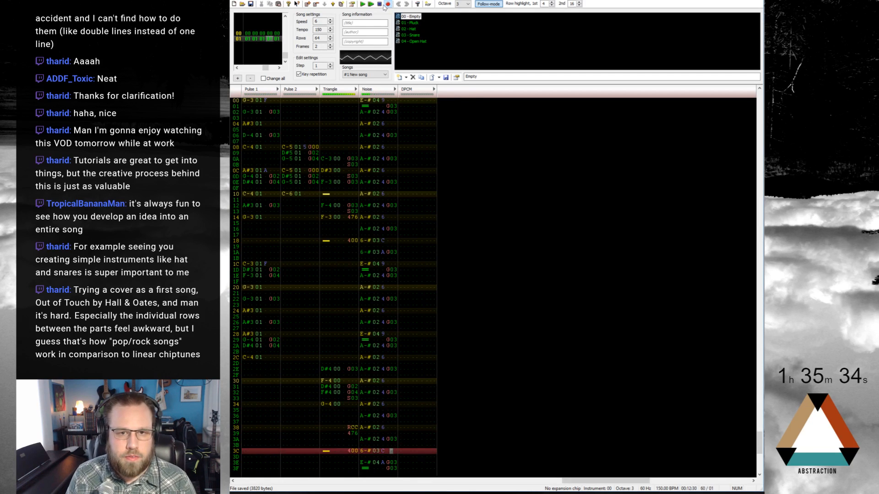
pyautogui.press('Return')
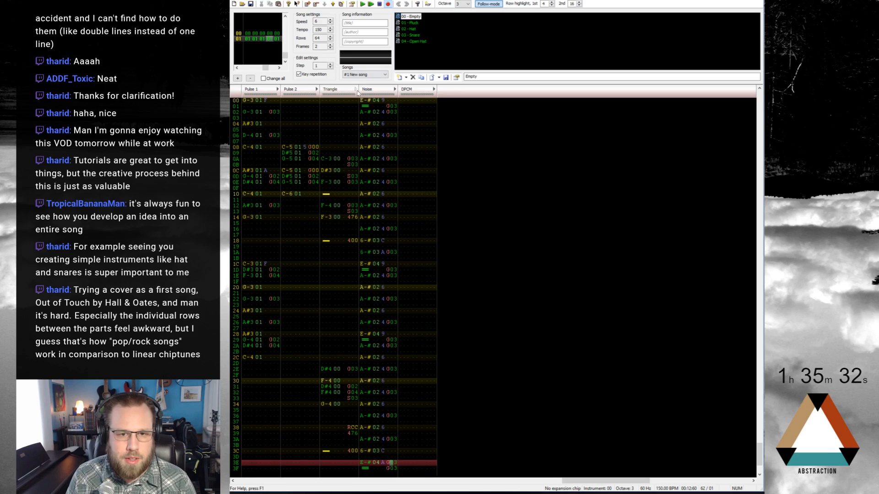
# Add a second effect column to the Triangle channel and enter S03 note cuts on rows 30 and 31
pyautogui.click(356, 89)
pyautogui.click(361, 380)
pyautogui.write('ss')
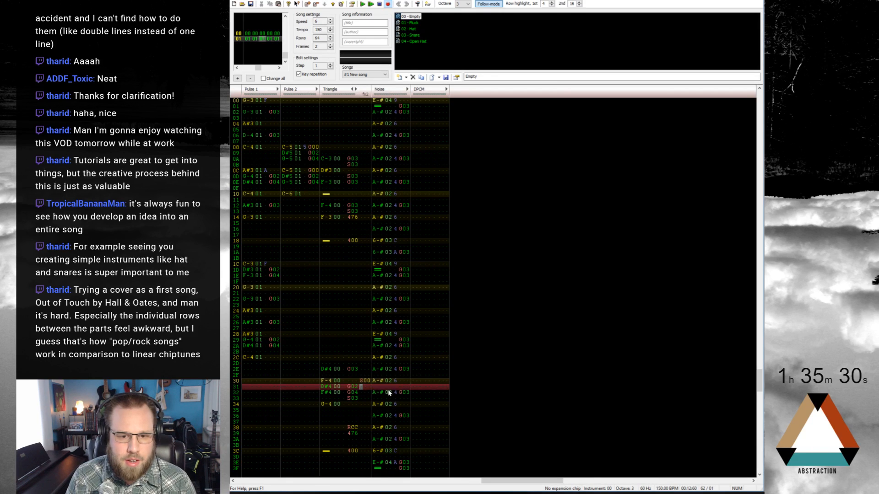
pyautogui.press('Up')
pyautogui.press('Right')
pyautogui.press('Up')
pyautogui.press('Right')
pyautogui.press('Right')
pyautogui.press('Left')
# Set the note cuts on Triangle rows 30 and 31 to S04 and play the passage
pyautogui.write('4')
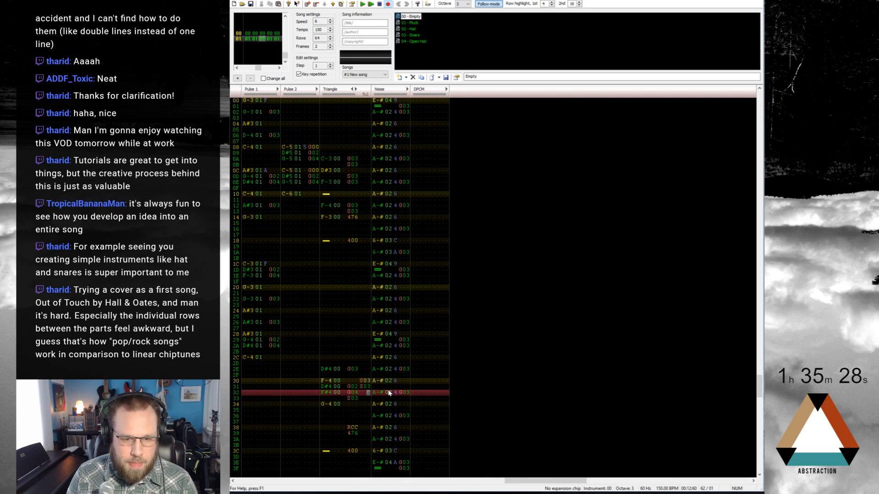
pyautogui.write('4')
pyautogui.press('Up')
pyautogui.press('Up')
pyautogui.press('Up')
pyautogui.press('Up')
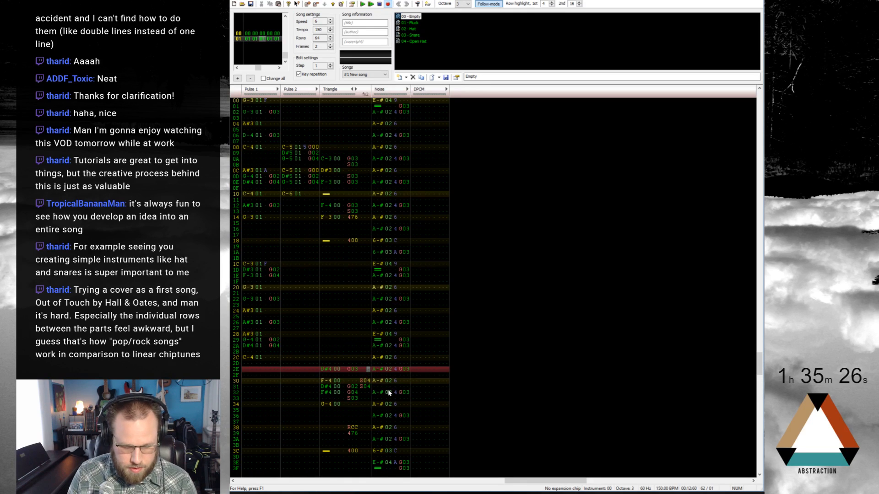
pyautogui.press('F7')
pyautogui.press('F8')
# Set the note cut on Triangle row 31 to S05 and play the passage again
pyautogui.press('Up')
pyautogui.press('Up')
pyautogui.press('Up')
pyautogui.press('Up')
pyautogui.press('Up')
pyautogui.press('Up')
pyautogui.press('Up')
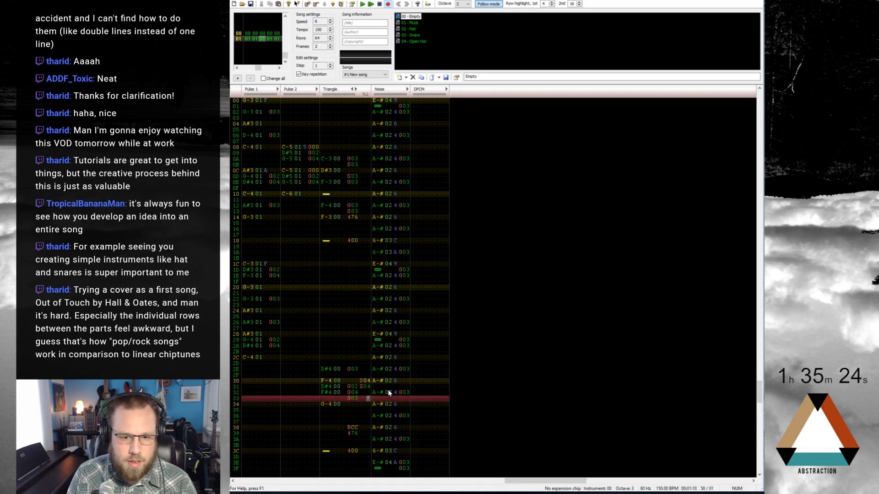
pyautogui.press('Up')
pyautogui.press('Up')
pyautogui.write('5')
pyautogui.press('Up')
pyautogui.press('Up')
pyautogui.press('F7')
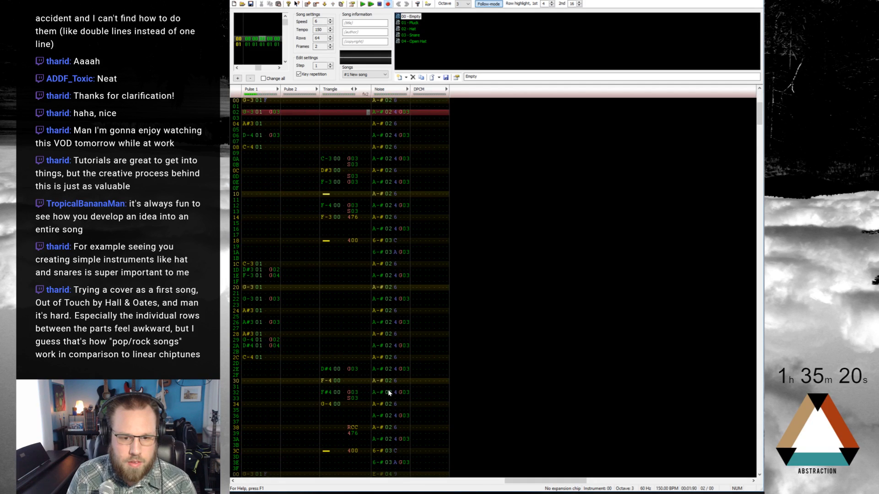
pyautogui.press('F8')
pyautogui.press('Home')
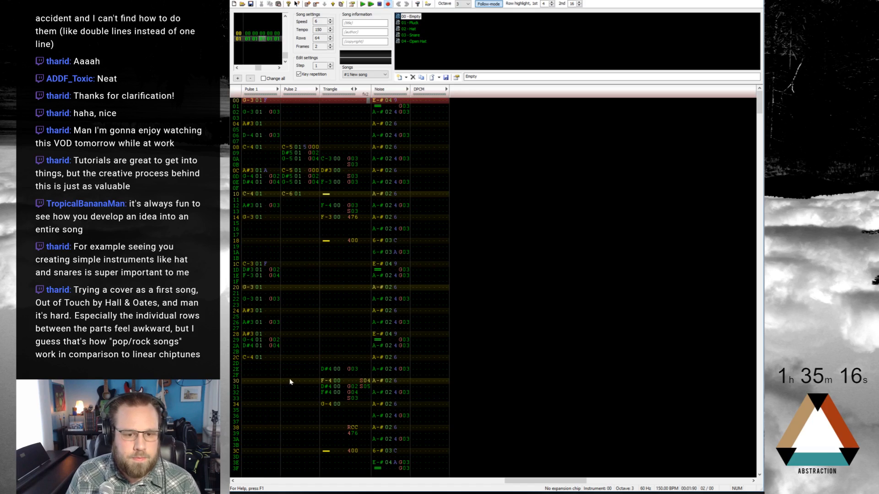
# Select the Pluck instrument, set the octave to 4 and enter a B-5 note on Pulse 2 row 2E
pyautogui.click(287, 359)
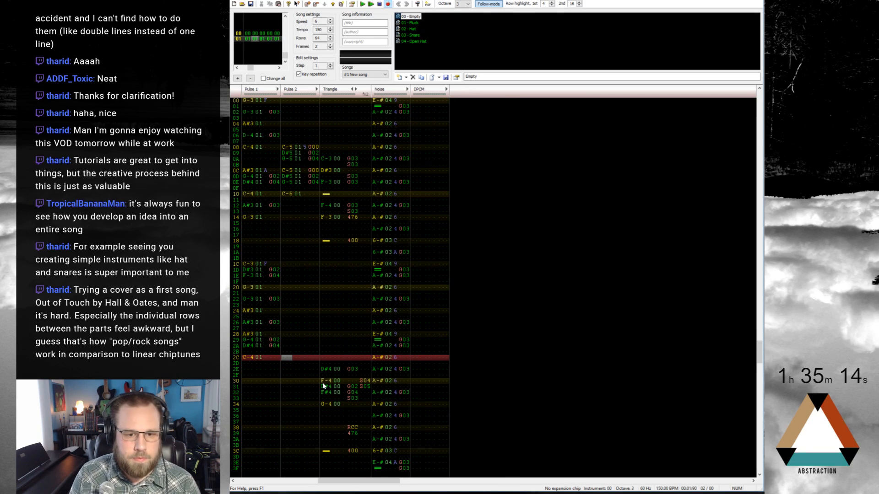
pyautogui.press('Down')
pyautogui.press('Down')
pyautogui.press('Down')
pyautogui.press('Down')
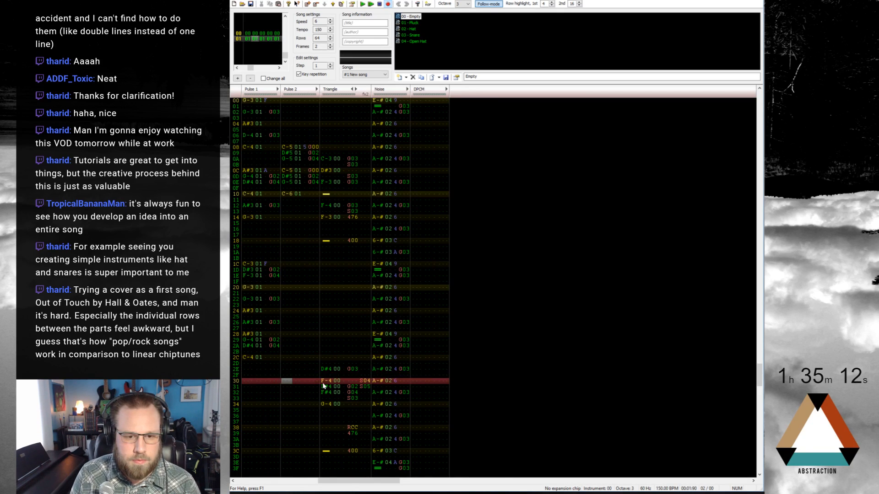
pyautogui.press('Up')
pyautogui.press('Up')
pyautogui.press('5')
pyautogui.press('Up')
pyautogui.hotkey('ctrl', 'Down')
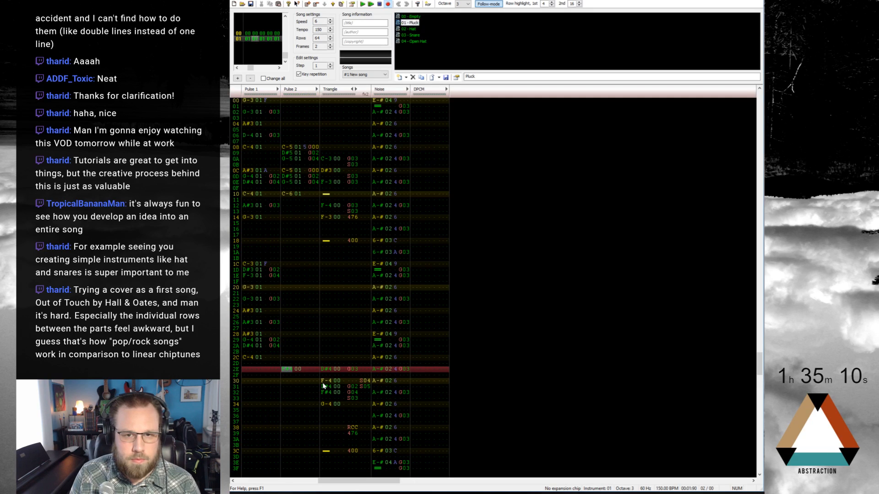
pyautogui.hotkey('ctrl', 'Down')
pyautogui.hotkey('ctrl', 'Up')
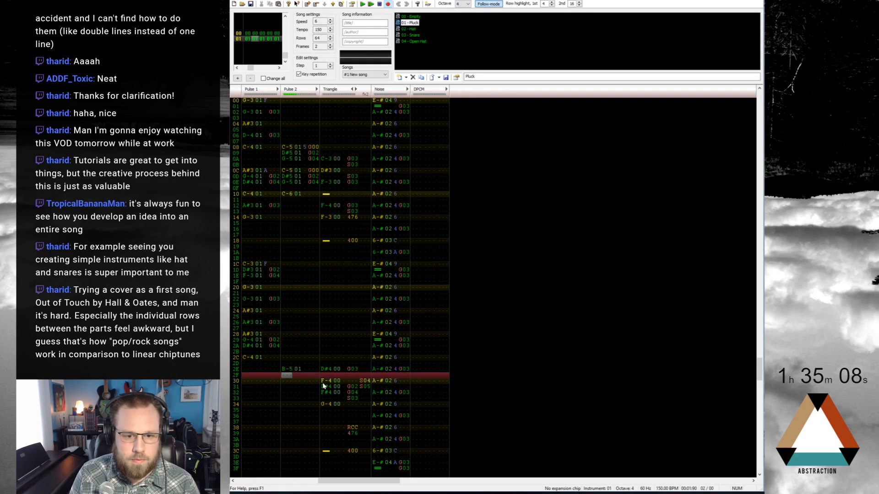
# Replace the Pulse 2 note on row 2E with G#5
pyautogui.press('7')
pyautogui.press('Down')
pyautogui.press('Up')
pyautogui.press('Up')
pyautogui.press('6')
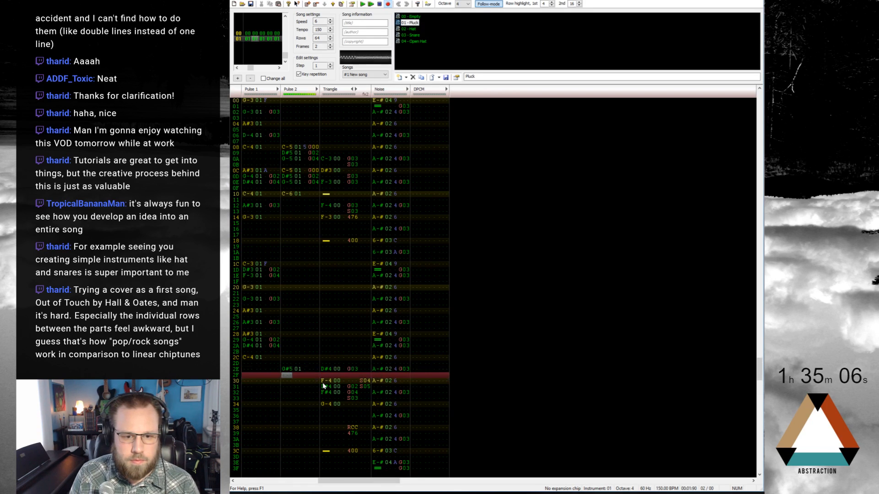
# Replace the Pulse 2 note on row 2E with G-5 and enter another G-5 on row 32
pyautogui.press('Up')
pyautogui.press('t')
pyautogui.press('Down')
pyautogui.press('Down')
pyautogui.press('Down')
pyautogui.press('t')
pyautogui.press('Down')
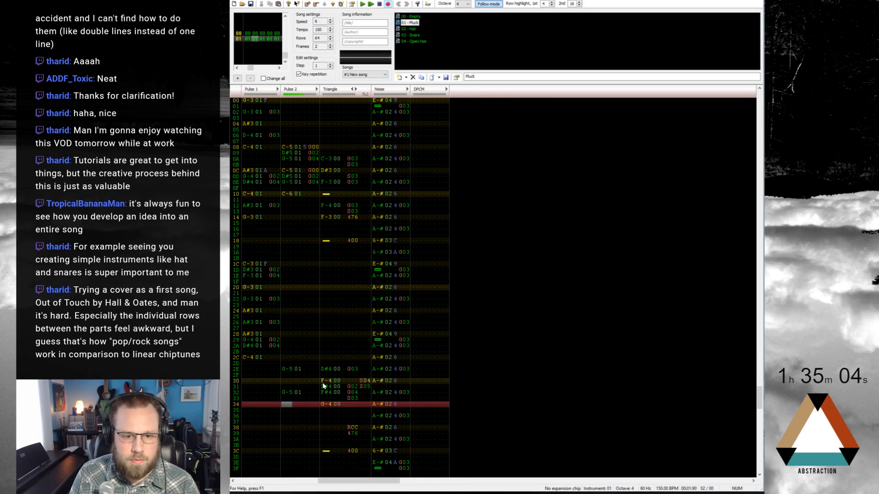
# Enter G-5 notes on Pulse 2 rows 36, 3A and 3E
pyautogui.press('Down')
pyautogui.press('Down')
pyautogui.press('t')
pyautogui.press('Down')
pyautogui.press('Down')
pyautogui.press('Down')
pyautogui.press('t')
pyautogui.press('Down')
pyautogui.press('Down')
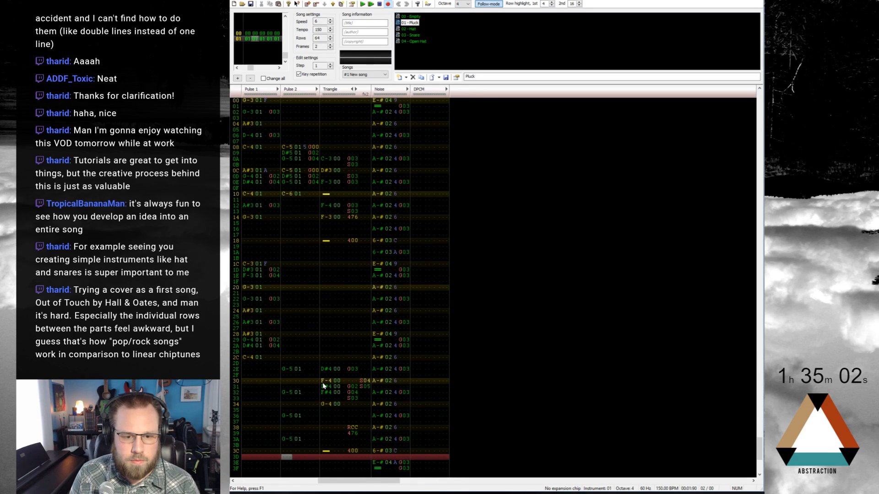
pyautogui.press('Down')
pyautogui.press('t')
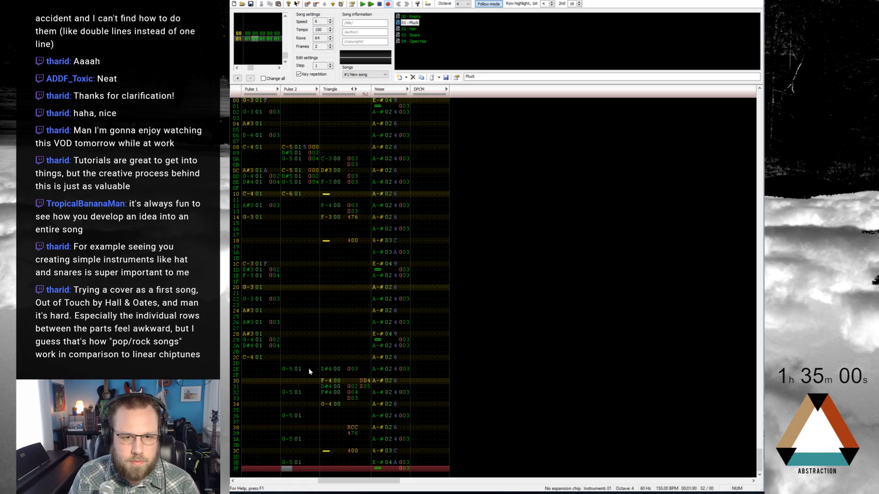
# Add a G03 delay effect to the Pulse 2 notes on rows 2E, 32, 36, 3A and 3E, save the module and play it
pyautogui.click(308, 369)
pyautogui.write('g03')
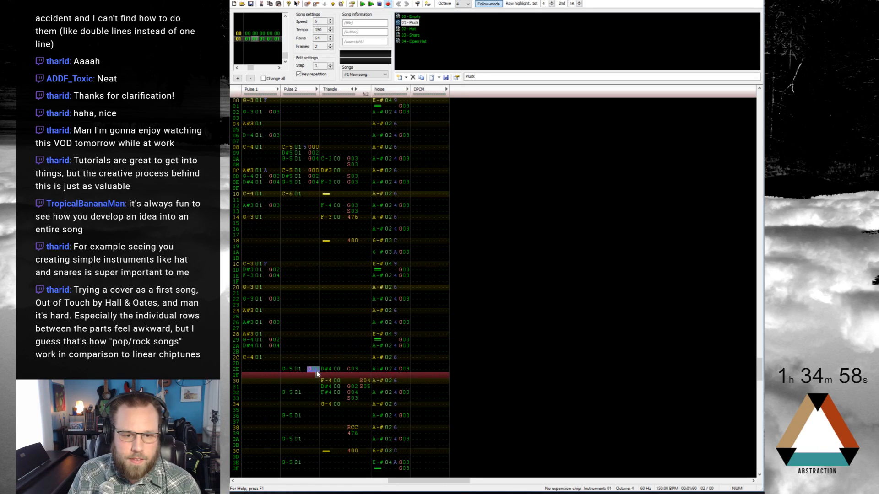
pyautogui.click(313, 392)
pyautogui.click(311, 416)
pyautogui.write('G03')
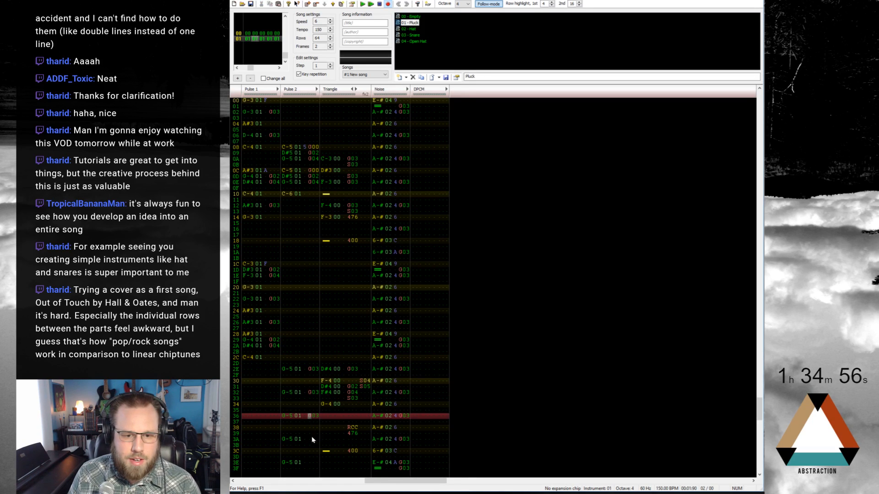
pyautogui.click(311, 439)
pyautogui.write('G03')
pyautogui.click(311, 463)
pyautogui.write('G03')
pyautogui.hotkey('ctrl', 's')
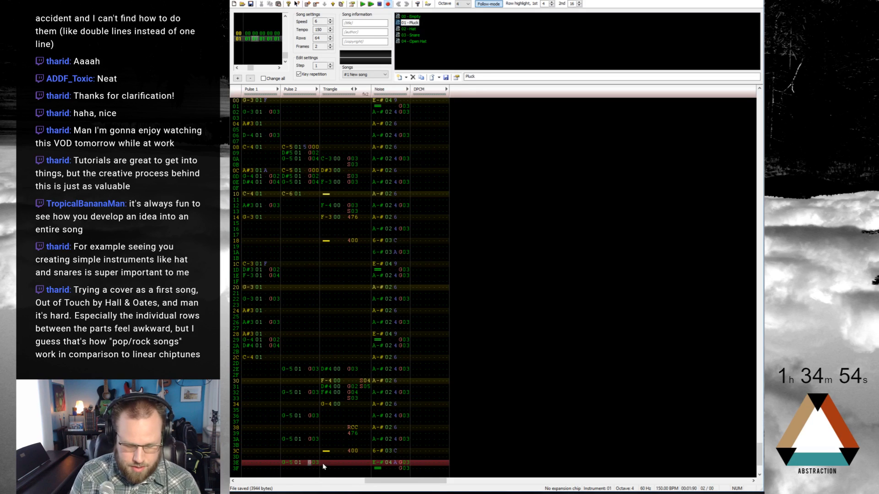
pyautogui.press('Return')
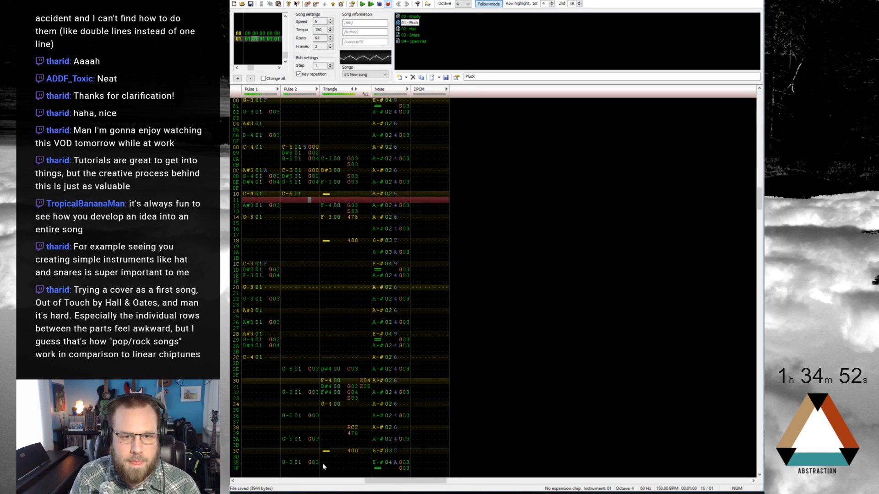
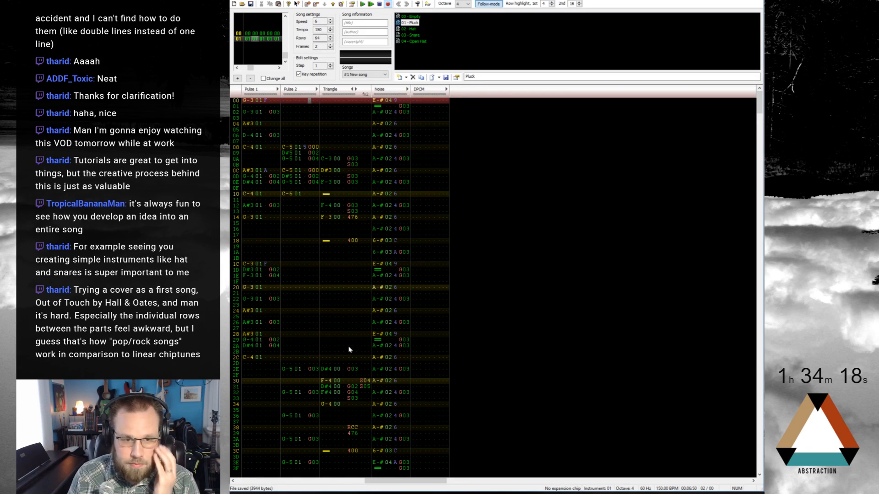
pyautogui.press('End')
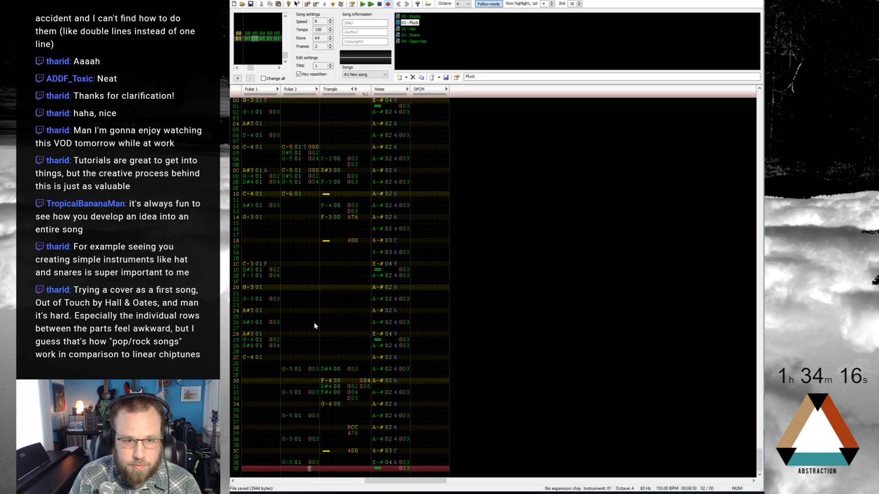
pyautogui.press('Down')
pyautogui.hotkey('ctrl', 'Right')
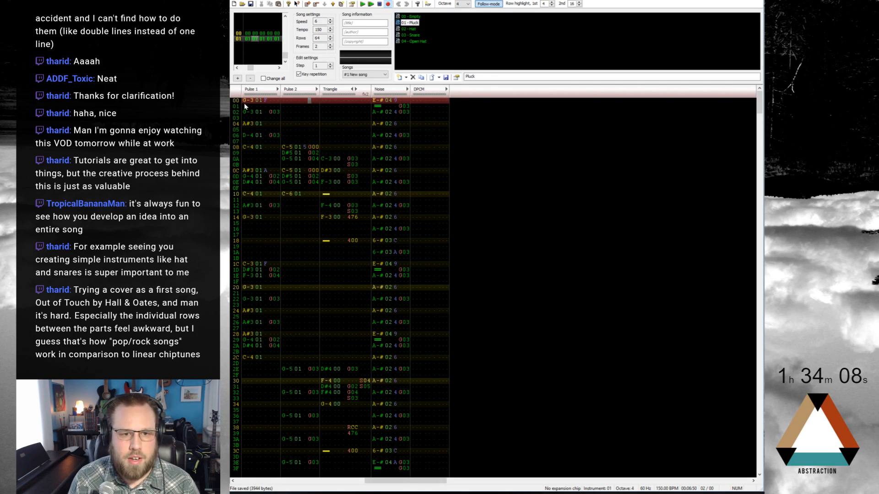
pyautogui.moveTo(244, 102); pyautogui.dragTo(280, 286)
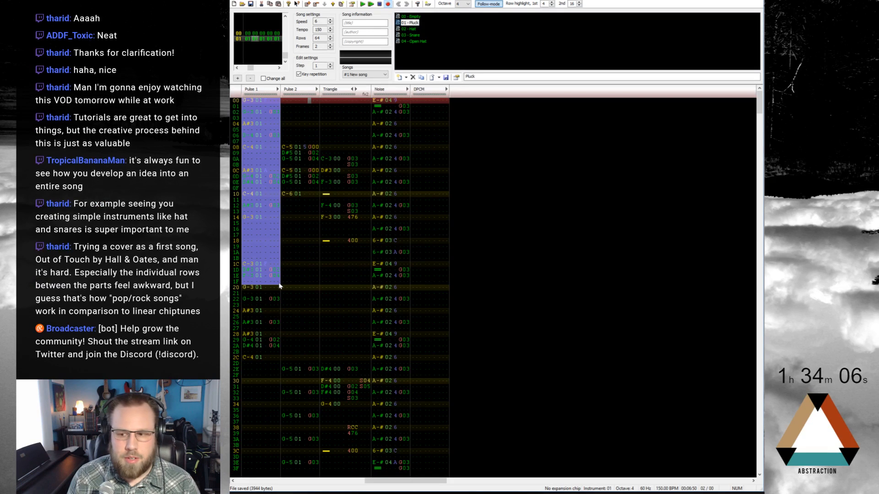
pyautogui.click(298, 276)
pyautogui.moveTo(255, 107); pyautogui.dragTo(275, 466)
pyautogui.click(295, 195)
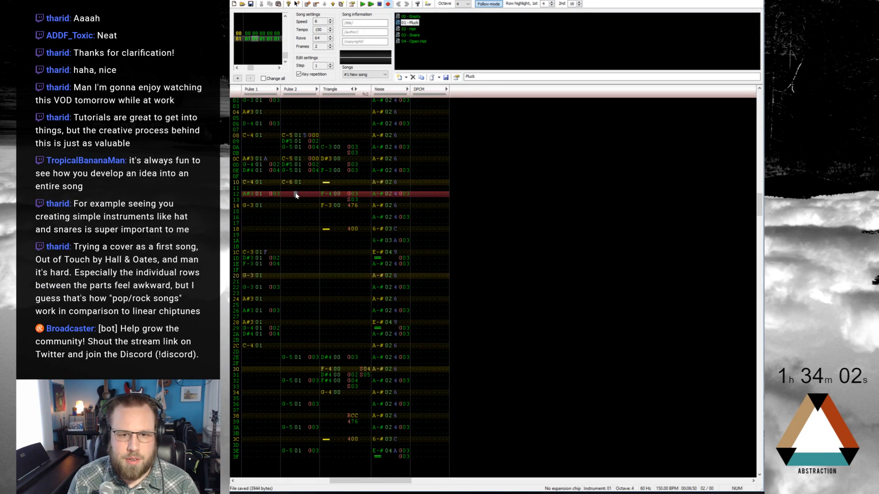
pyautogui.scroll(3, 295, 195)
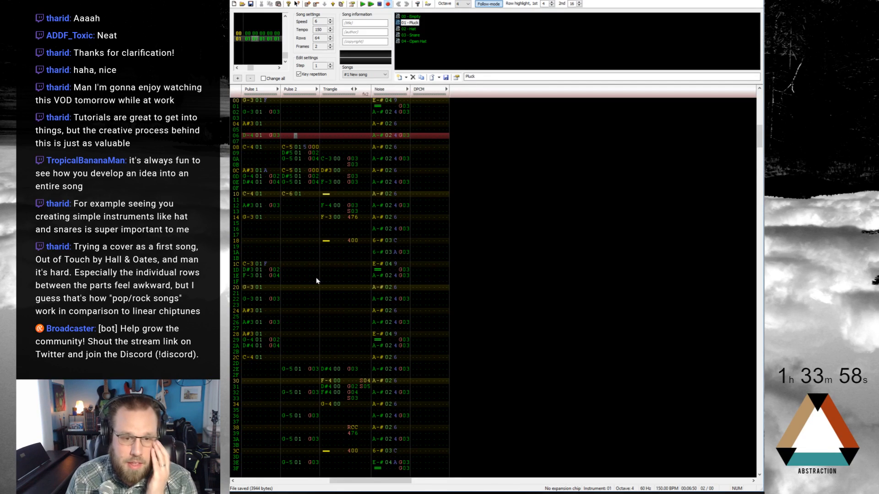
pyautogui.click(287, 101)
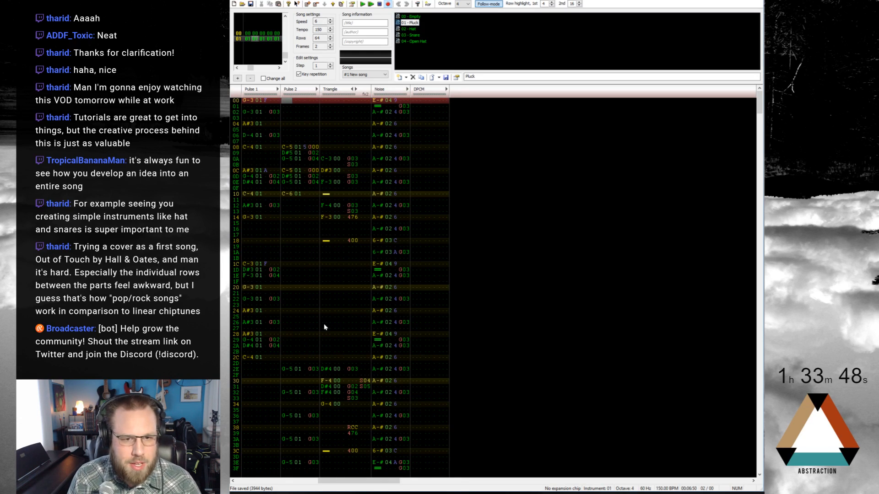
# Copy all channels of frame 01, insert a new frame 02 and paste the copied pattern into it
pyautogui.click(249, 101)
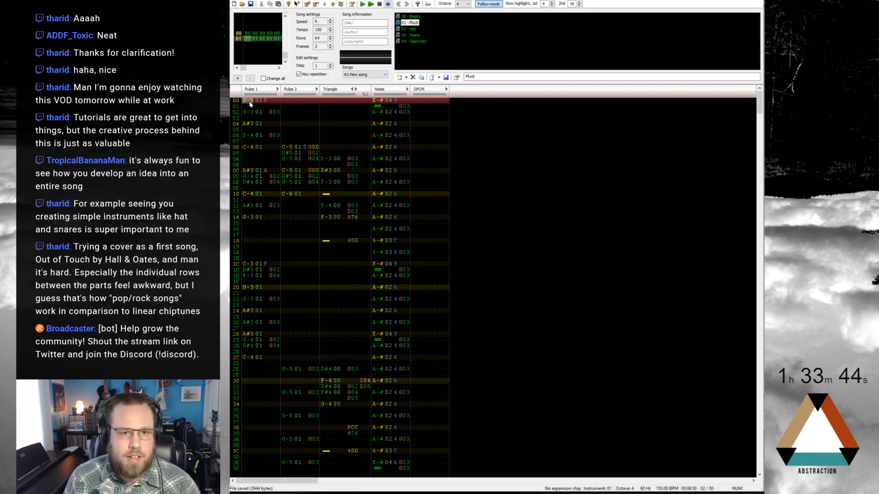
pyautogui.hotkey('ctrl', 'a')
pyautogui.hotkey('ctrl', 'a')
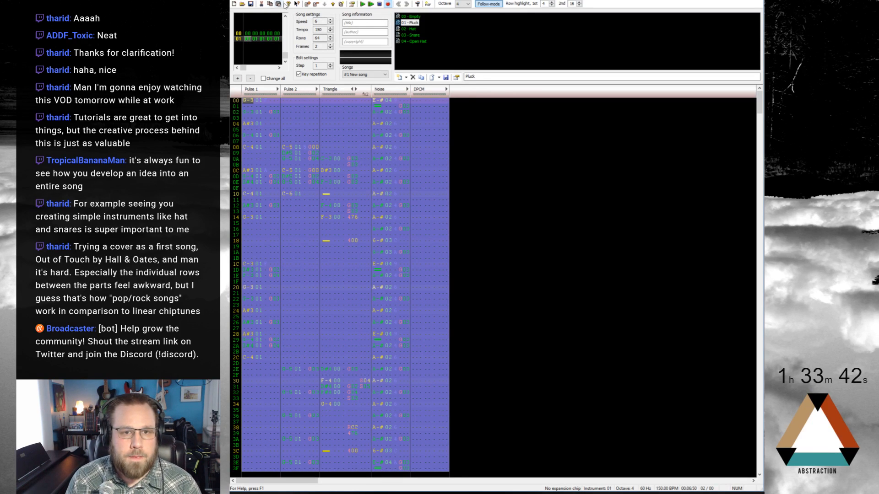
pyautogui.click(308, 4)
pyautogui.click(251, 45)
pyautogui.hotkey('ctrl', 'v')
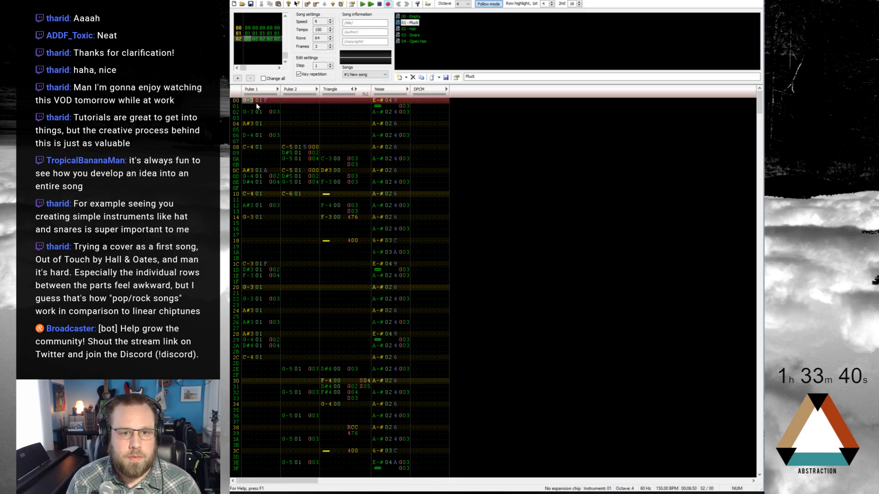
# Clear the entire Pulse 2 and Triangle channels in frame 02
pyautogui.click(361, 126)
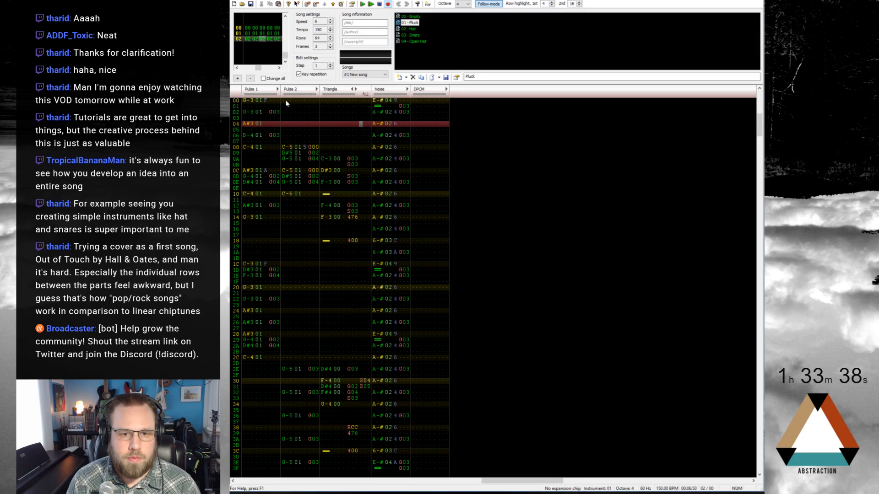
pyautogui.moveTo(285, 99); pyautogui.dragTo(368, 474)
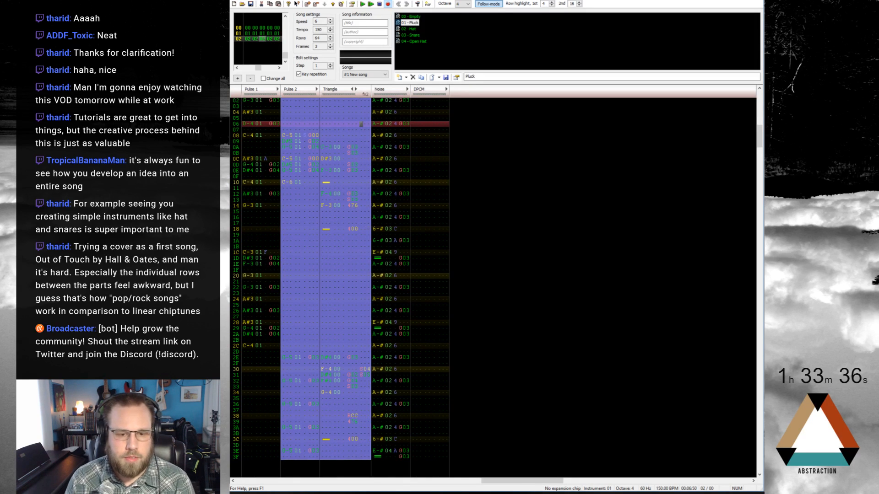
pyautogui.press('Delete')
pyautogui.click(316, 135)
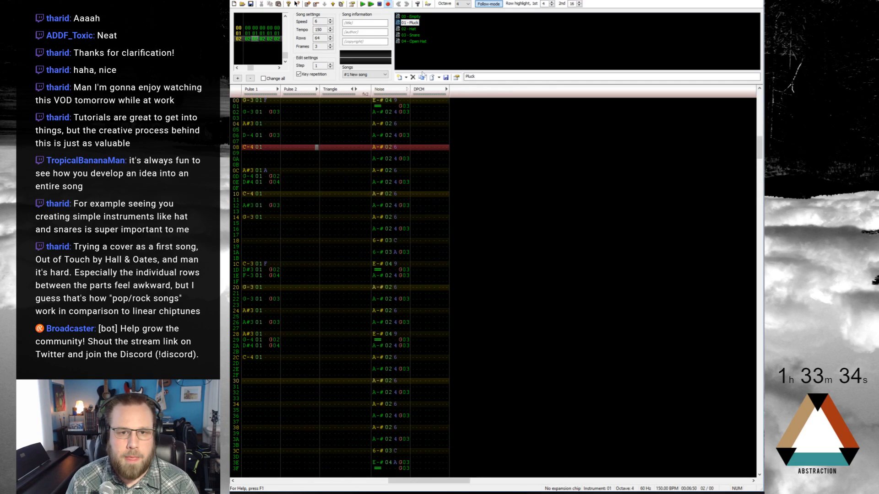
# Select the Empty instrument and enter a C-3 note on Triangle row 06 of frame 02, using octave 3
pyautogui.click(418, 16)
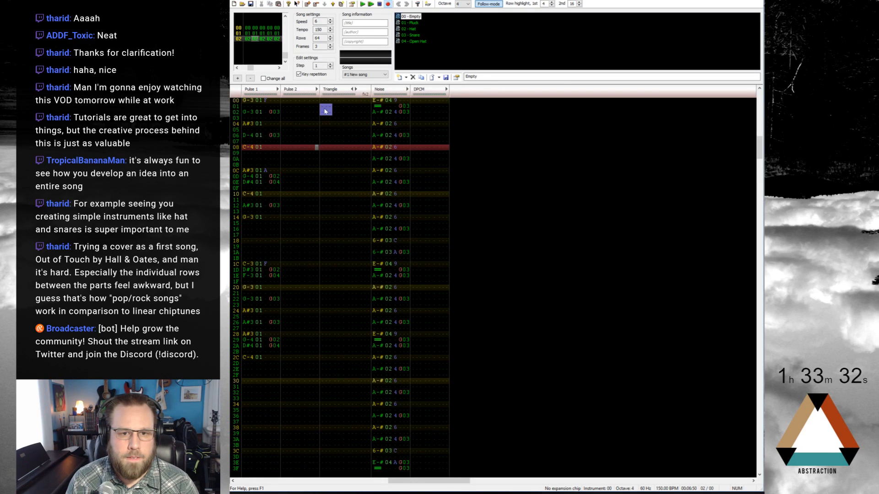
pyautogui.scroll(4, 337, 126)
pyautogui.scroll(5, 339, 131)
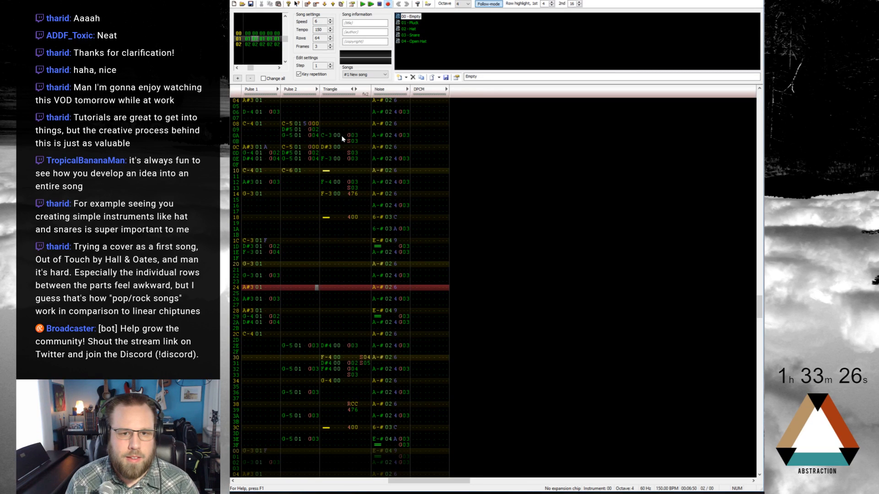
pyautogui.scroll(-9, 342, 139)
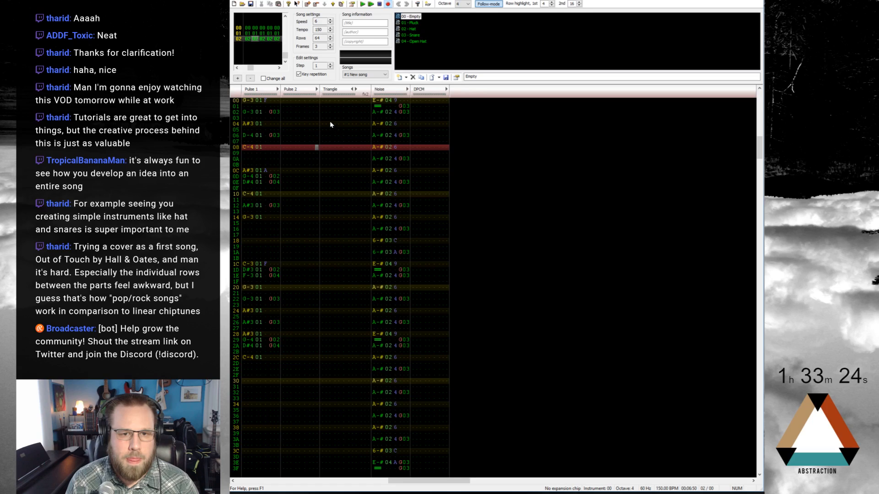
pyautogui.click(326, 137)
pyautogui.press('b')
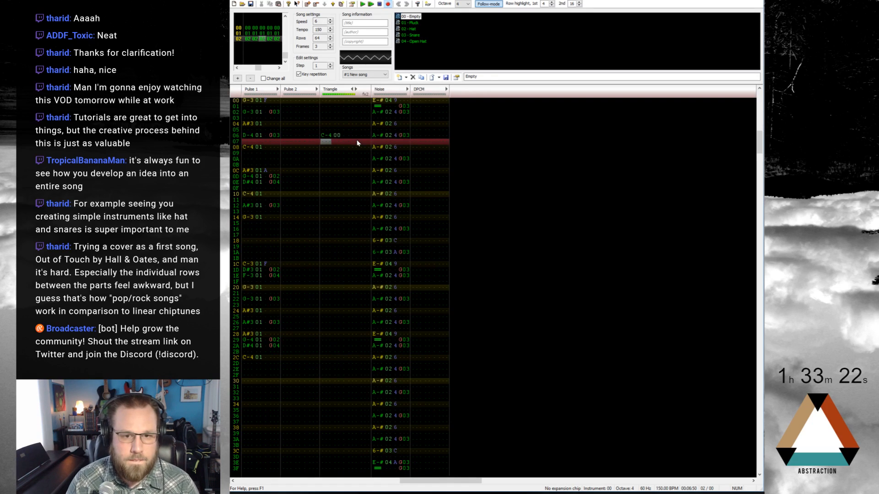
pyautogui.press('Up')
pyautogui.press('KP_Divide')
pyautogui.press('z')
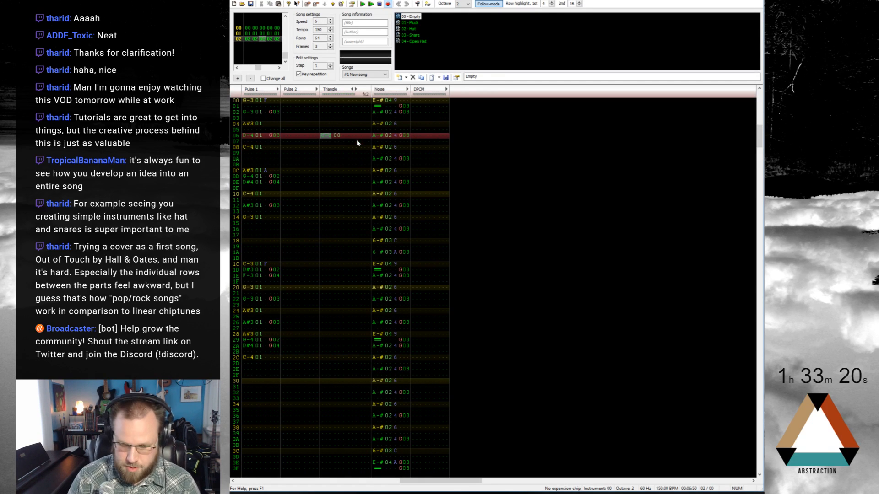
# Add an S03 note cut on Triangle row 07, matching the cuts used in the previous frame
pyautogui.press('Right')
pyautogui.press('Right')
pyautogui.press('Right')
pyautogui.press('Right')
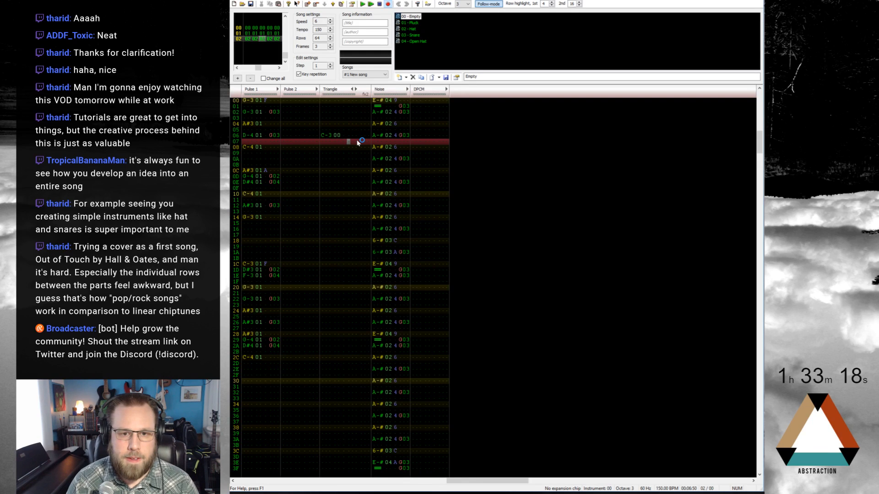
pyautogui.press('Up')
pyautogui.press('Up')
pyautogui.press('Up')
pyautogui.press('Up')
pyautogui.scroll(5, 358, 143)
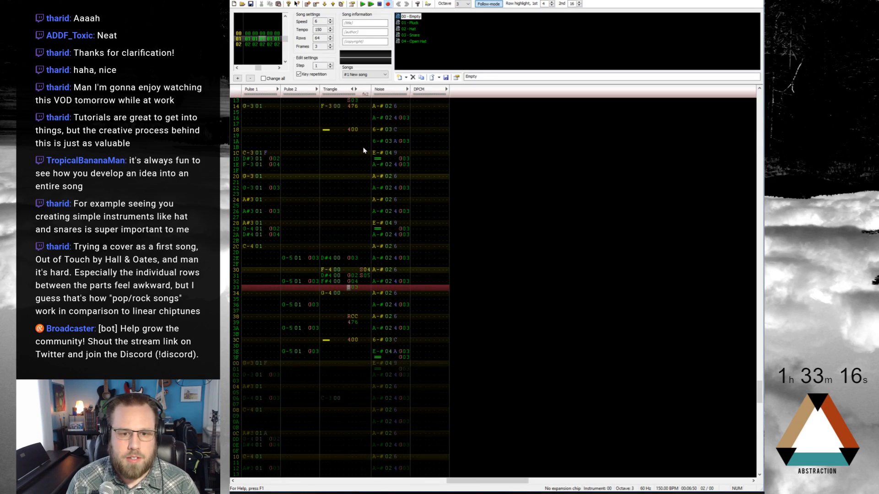
pyautogui.scroll(-6, 365, 165)
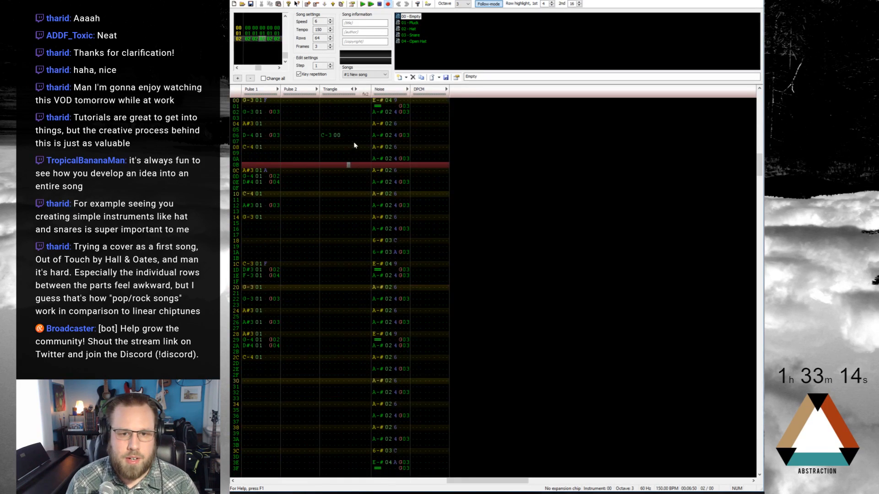
pyautogui.press('Down')
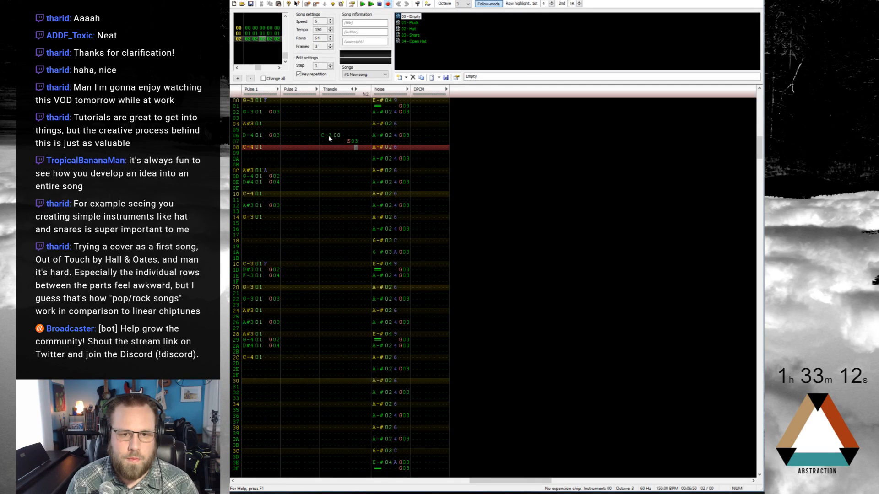
# Copy the Triangle C-3 note and its S03 cut to row 0E, and move both pairs up to start on rows 04 and 0C
pyautogui.moveTo(329, 136); pyautogui.dragTo(354, 146)
pyautogui.hotkey('ctrl', 'c')
pyautogui.click(325, 183)
pyautogui.hotkey('ctrl', 'v')
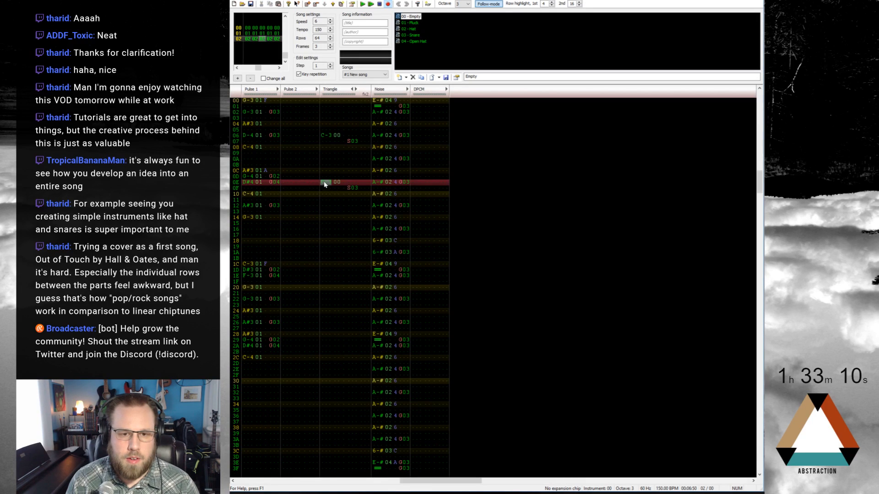
pyautogui.moveTo(325, 130); pyautogui.dragTo(347, 166)
pyautogui.click(343, 187)
# Enter an F-3 note on Triangle row 0E with an S03 cut on row 0F, and play the frame
pyautogui.click(324, 183)
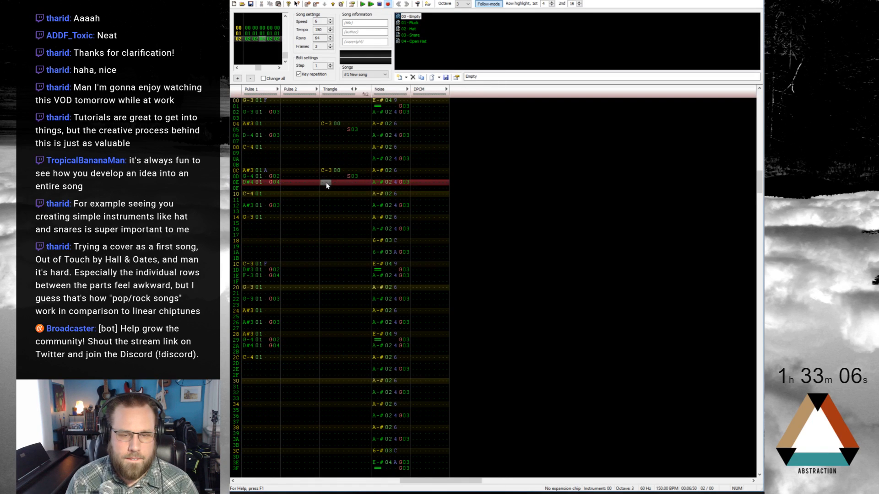
pyautogui.press('d')
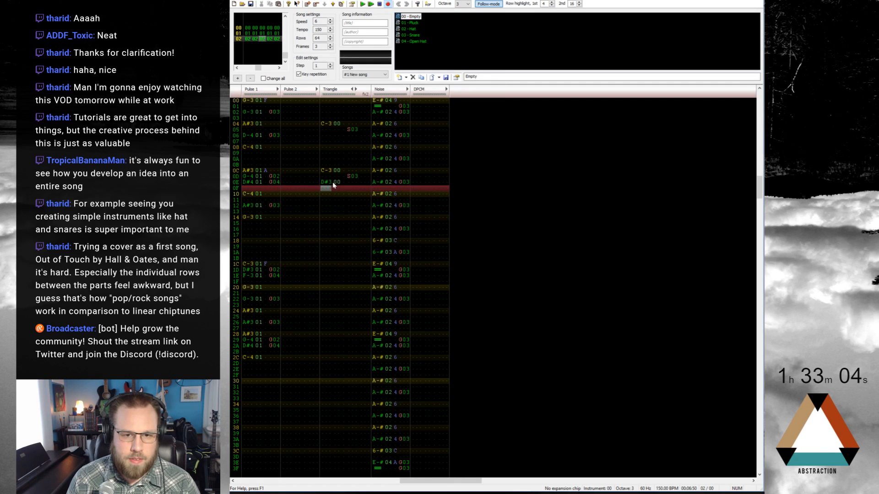
pyautogui.click(351, 189)
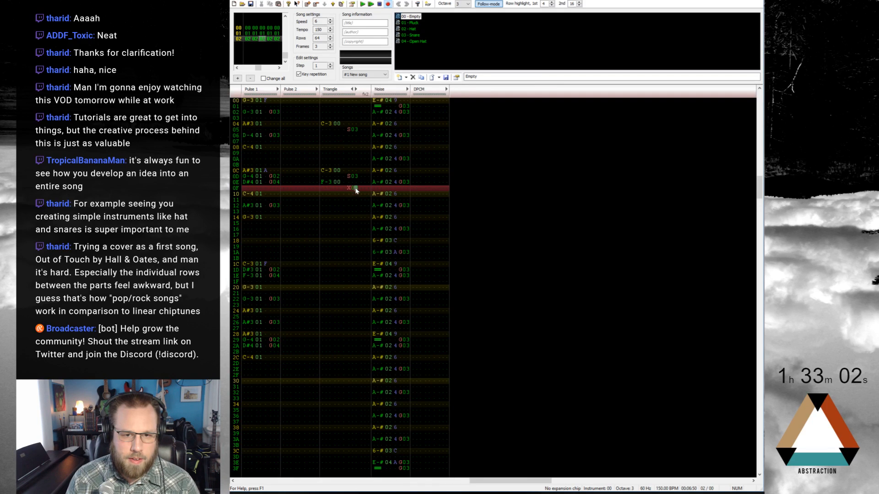
pyautogui.write('s03')
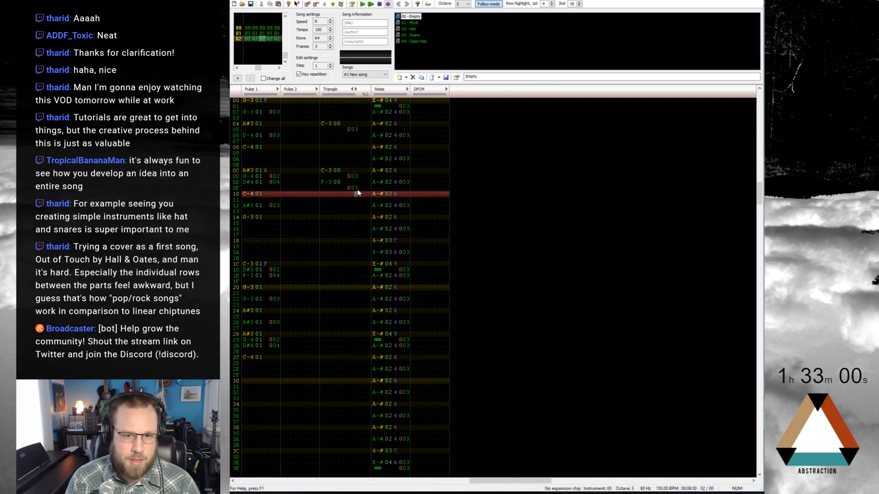
pyautogui.press('Return')
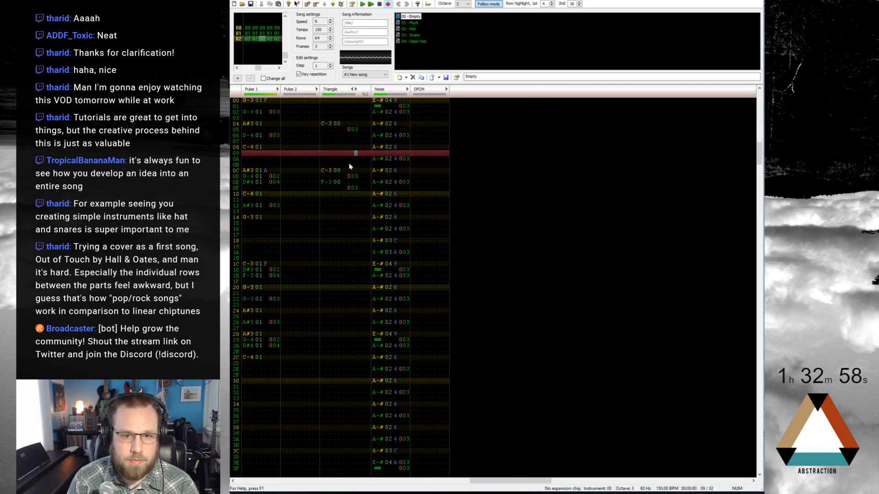
# Add a G03 delay in the second effect column of Triangle row 0E, and play the frame
pyautogui.click(370, 182)
pyautogui.write('g03')
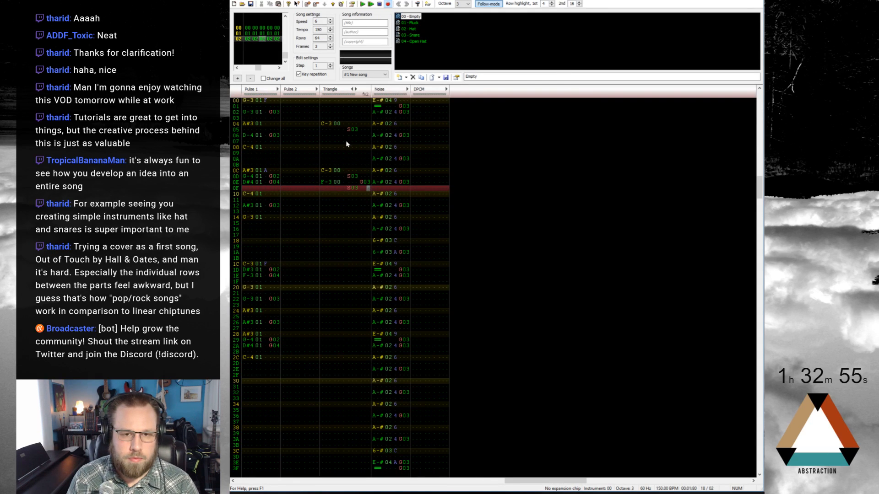
pyautogui.click(325, 102)
pyautogui.press('Return')
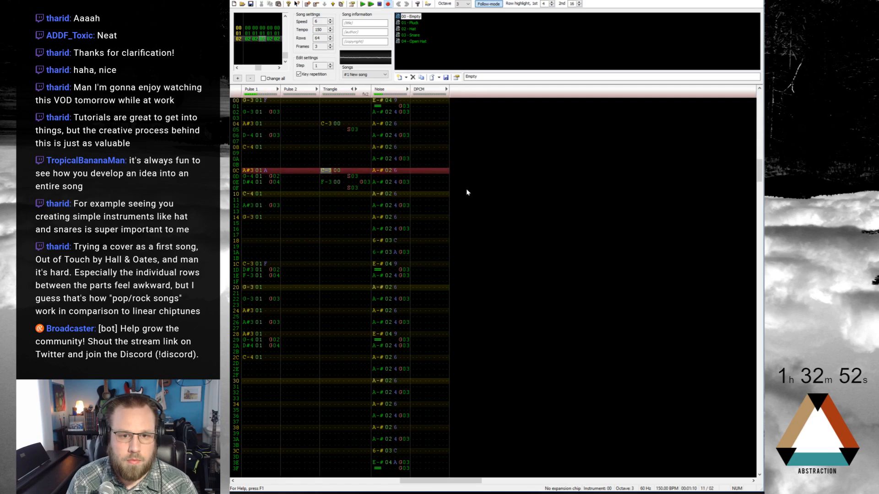
pyautogui.press('Return')
# Re-enter the F-3 note on Triangle row 0E and enter a G-3 note on row 12
pyautogui.click(328, 183)
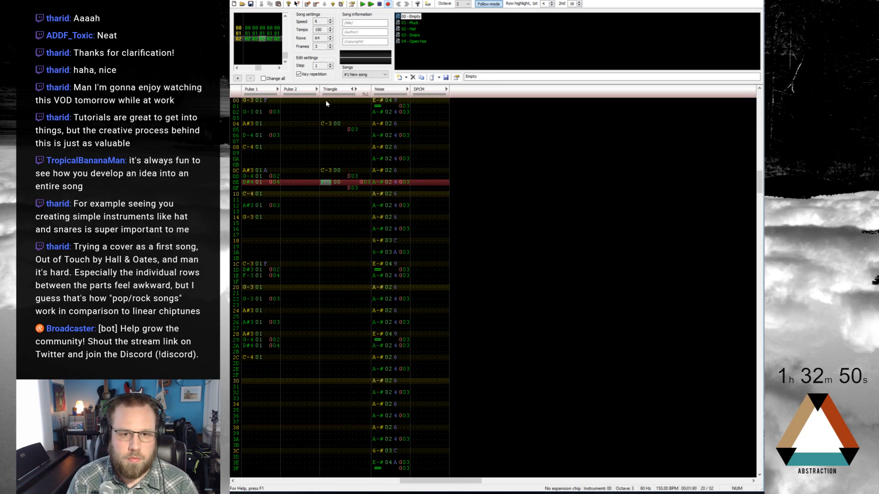
pyautogui.press('v')
pyautogui.click(328, 207)
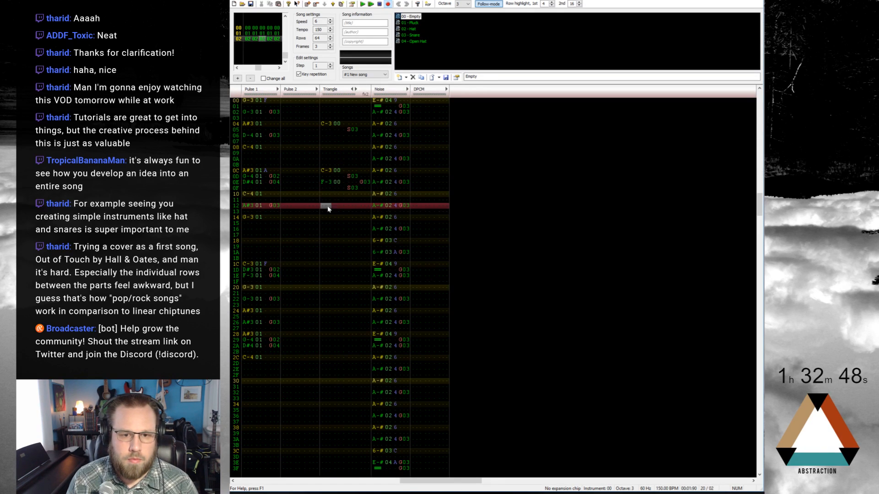
pyautogui.press('b')
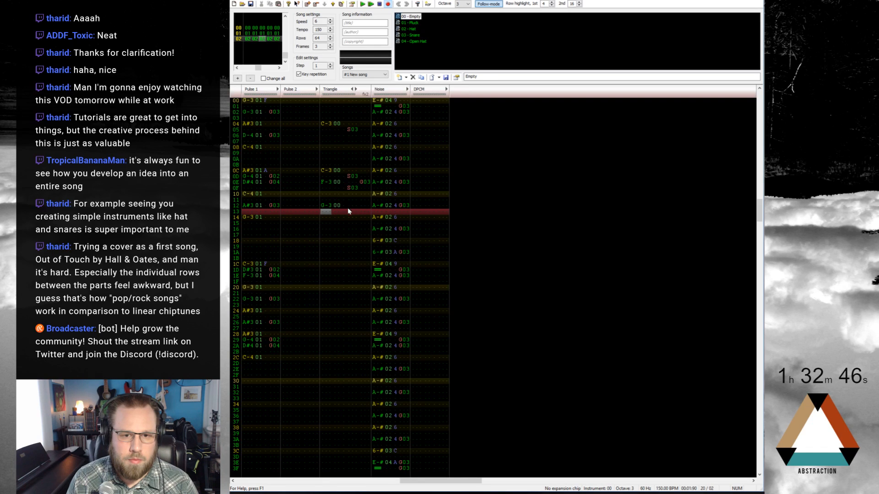
# Give the G-3 note on Triangle row 12 a 353 effect in the second effect column
pyautogui.click(360, 206)
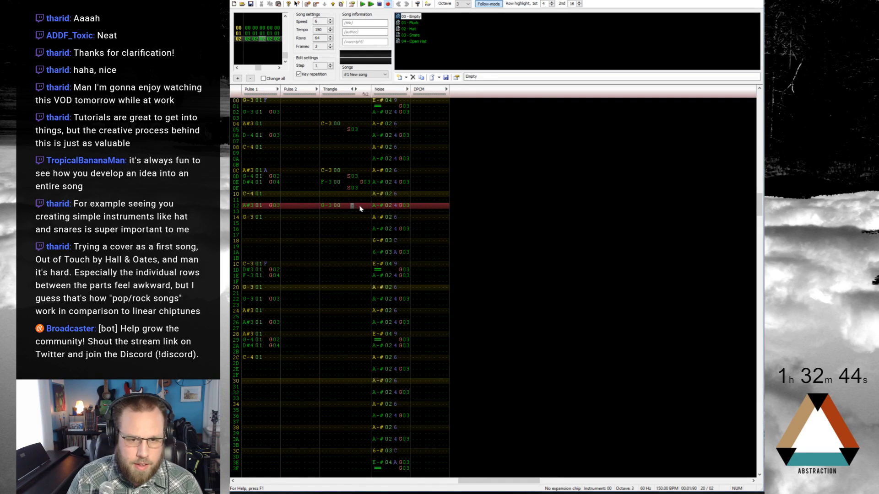
pyautogui.write('360')
pyautogui.press('Up')
pyautogui.press('Right')
pyautogui.write('8')
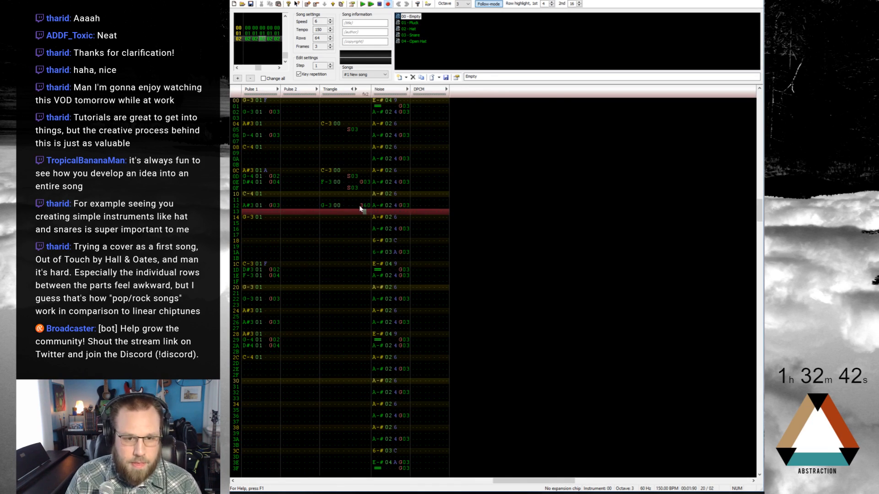
pyautogui.press('Up')
pyautogui.write('5')
pyautogui.press('Up')
pyautogui.press('Right')
pyautogui.write('3')
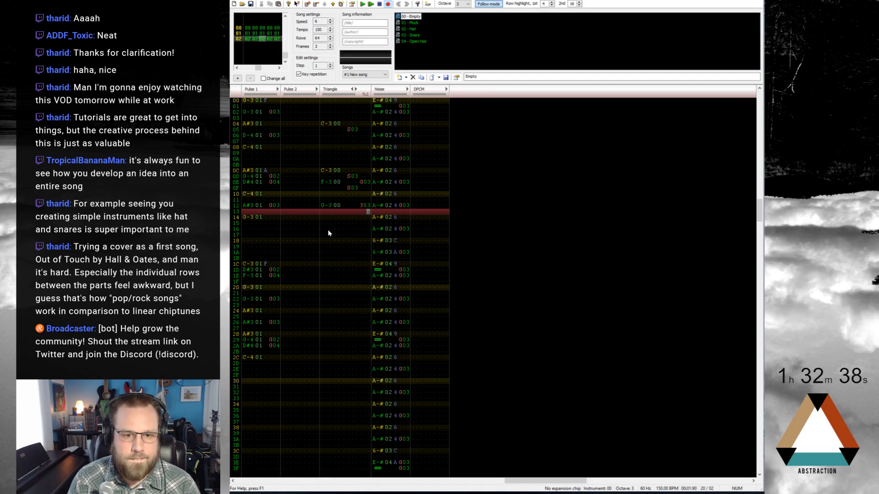
# Enter a note halt on Triangle row 18 and play the frame from the start
pyautogui.moveTo(379, 240); pyautogui.dragTo(394, 243)
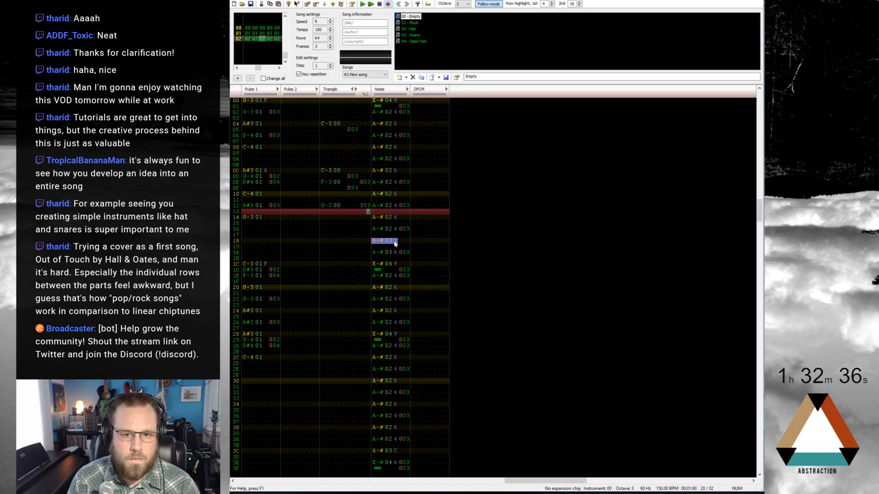
pyautogui.click(329, 244)
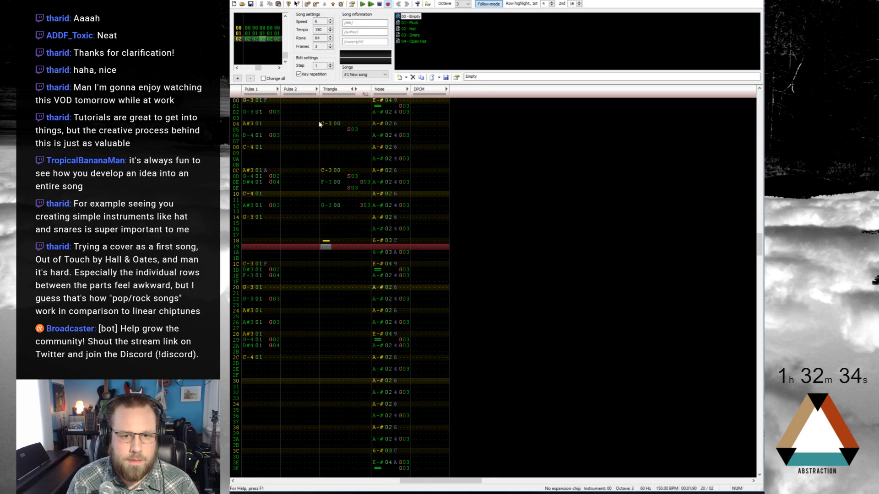
pyautogui.click(322, 101)
pyautogui.press('Return')
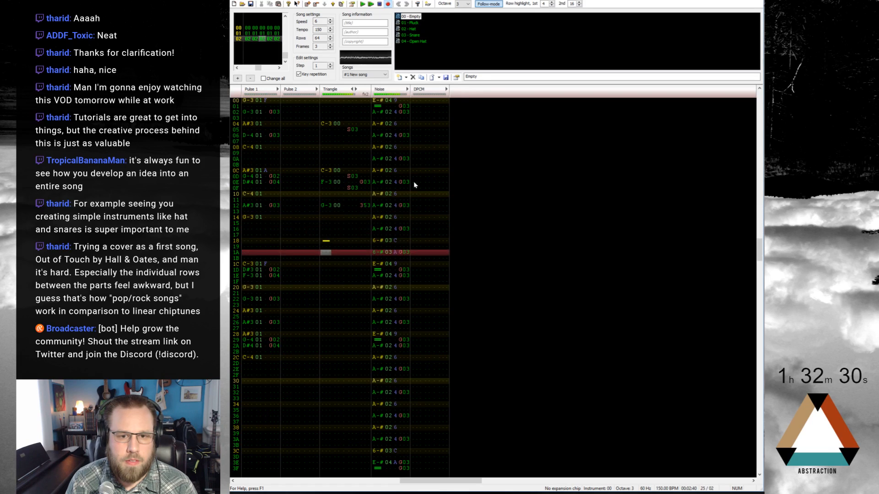
pyautogui.press('Return')
# Set the Triangle row 12 effects to 453 in the first column and G03 in the second, and play the frame
pyautogui.click(351, 205)
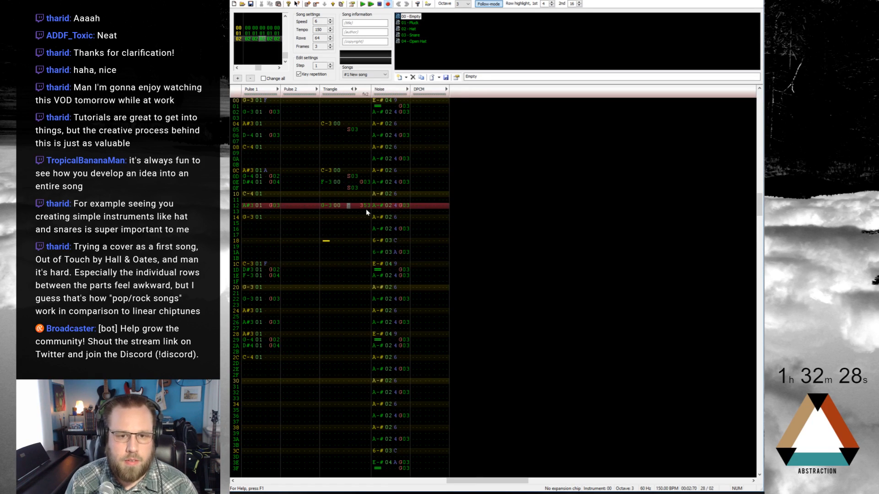
pyautogui.write('s53')
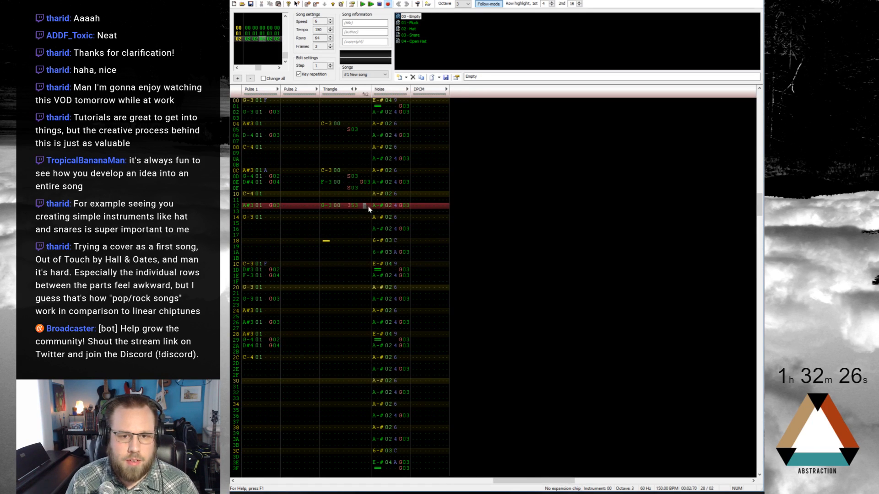
pyautogui.click(353, 206)
pyautogui.write('43 G03')
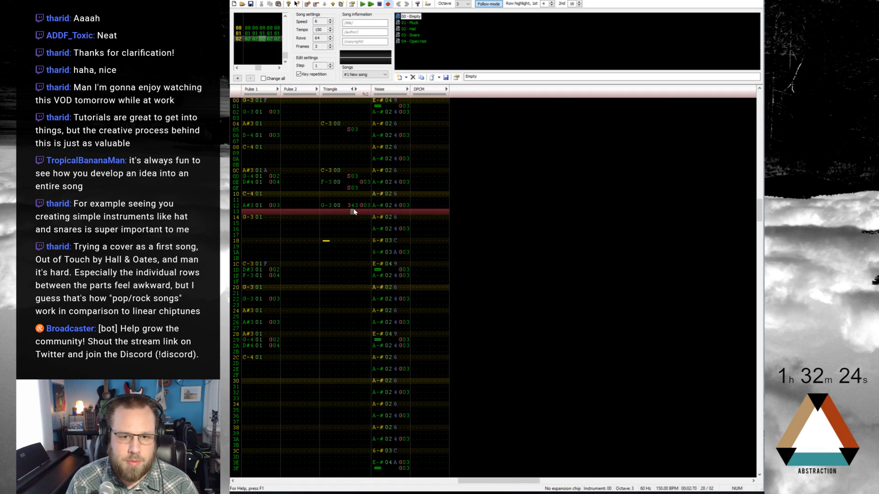
pyautogui.click(349, 206)
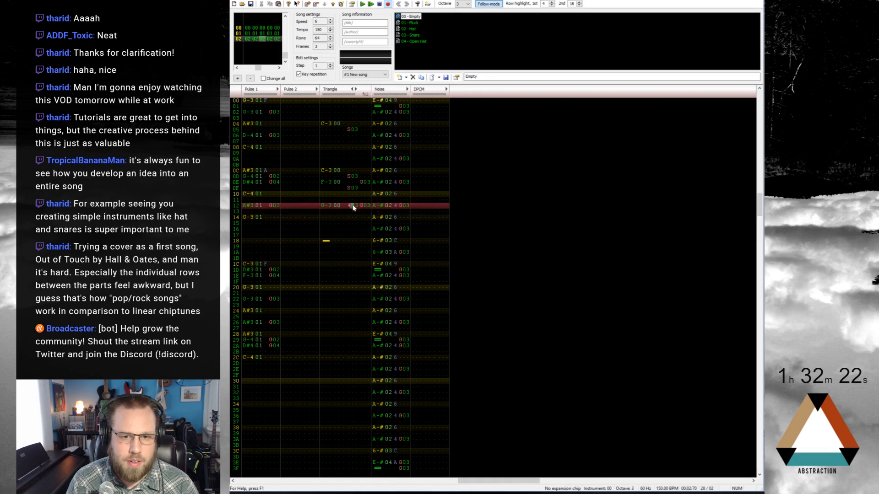
pyautogui.press('Return')
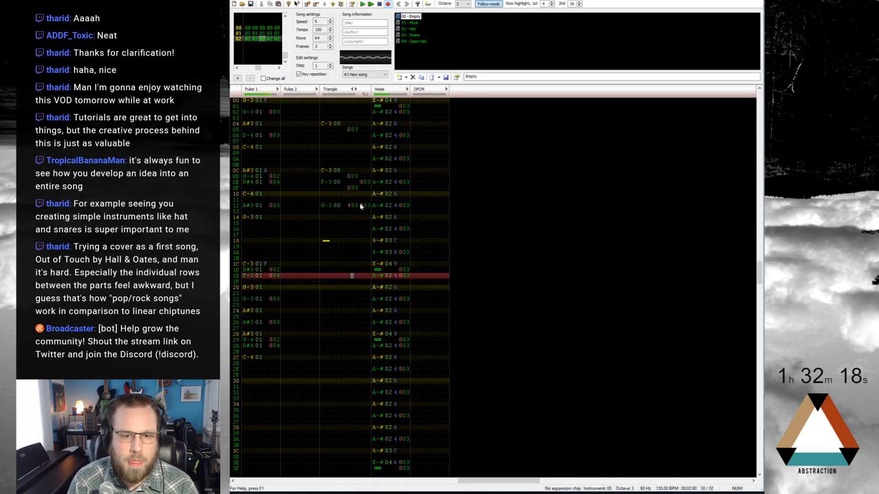
pyautogui.press('Return')
# Enter A-sharp notes in octave 2 (A#2) on Triangle rows 1C and 1E
pyautogui.click(326, 265)
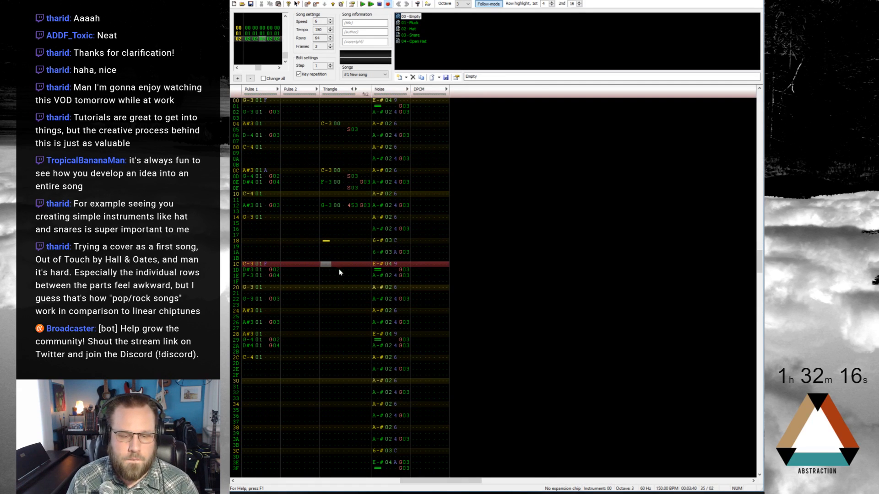
pyautogui.press('h')
pyautogui.press('KP_Divide')
pyautogui.press('j')
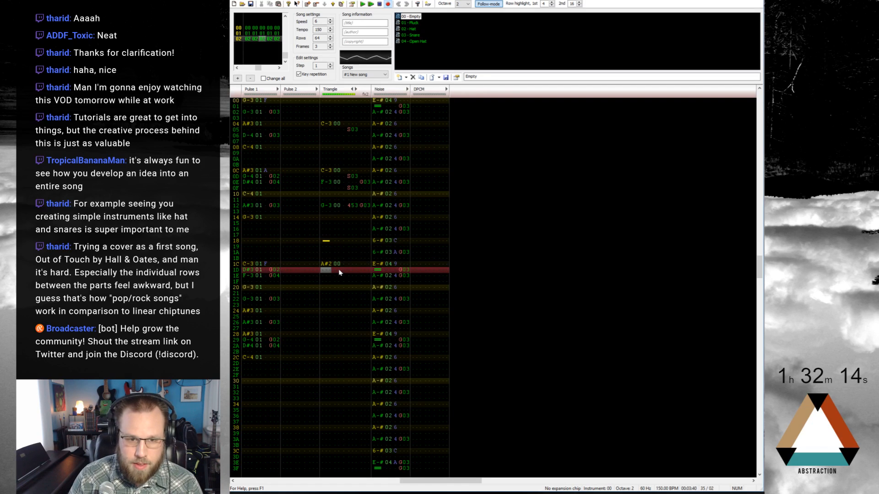
pyautogui.press('Up')
pyautogui.press('j')
pyautogui.press('Down')
pyautogui.press('j')
# Add S03 cuts on Triangle rows 1D and 1F and a G03 delay on row 1E
pyautogui.press('Up')
pyautogui.press('Up')
pyautogui.press('Right')
pyautogui.press('Right')
pyautogui.press('Right')
pyautogui.press('Right')
pyautogui.press('s')
pyautogui.press('g')
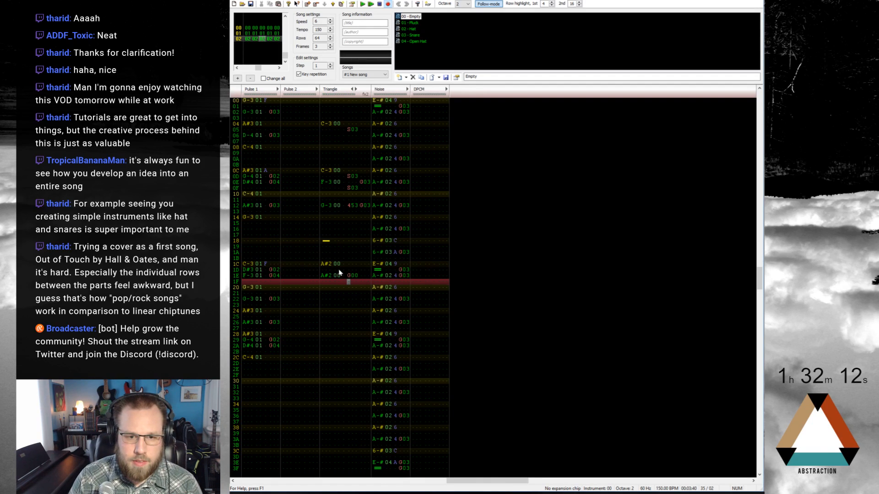
pyautogui.press('Right')
pyautogui.press('Up')
pyautogui.press('Up')
pyautogui.press('Down')
pyautogui.press('Left')
pyautogui.press('Down')
pyautogui.press('s')
pyautogui.press('Right')
pyautogui.press('Up')
pyautogui.press('Up')
pyautogui.press('Down')
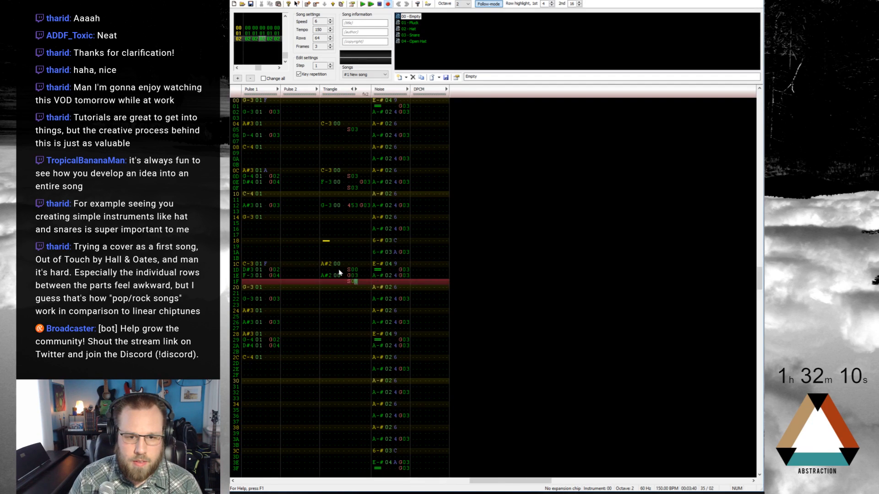
pyautogui.press('Right')
pyautogui.press('Up')
pyautogui.press('Up')
pyautogui.write('333')
pyautogui.press('Home')
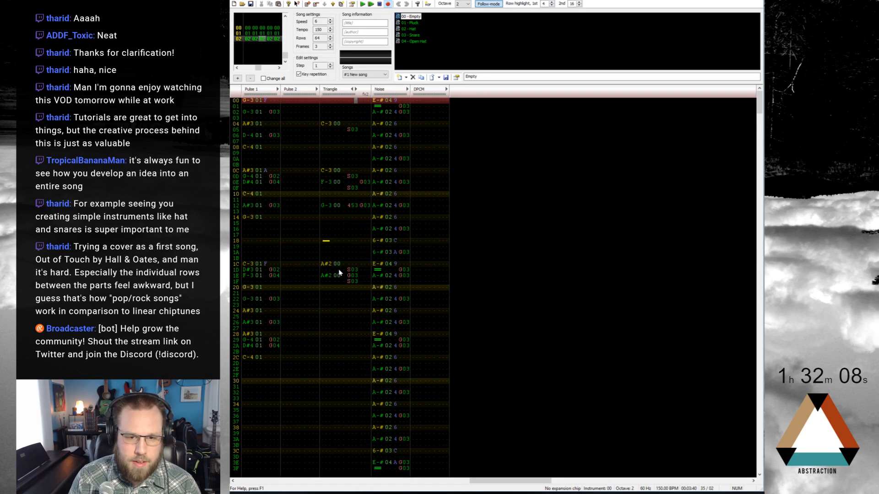
# Copy Triangle rows 04 to 1F, paste them starting at row 24, and play the result
pyautogui.moveTo(323, 124); pyautogui.dragTo(335, 287)
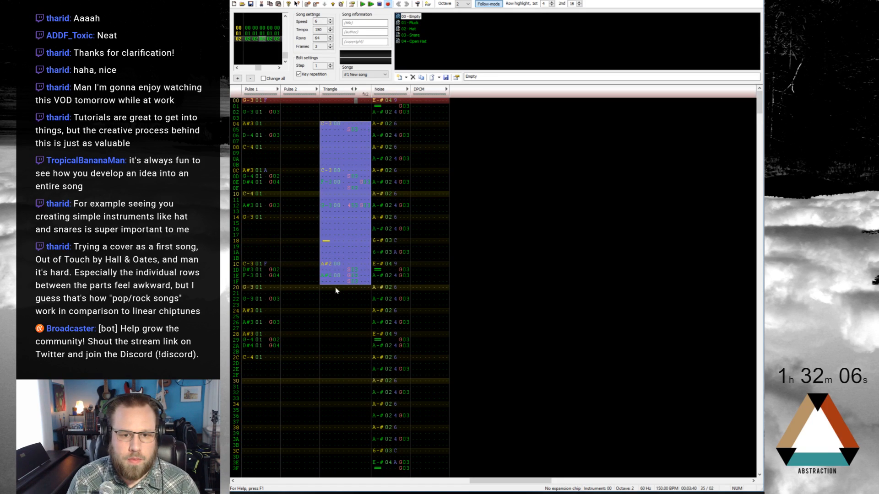
pyautogui.click(328, 311)
pyautogui.hotkey('ctrl', 'v')
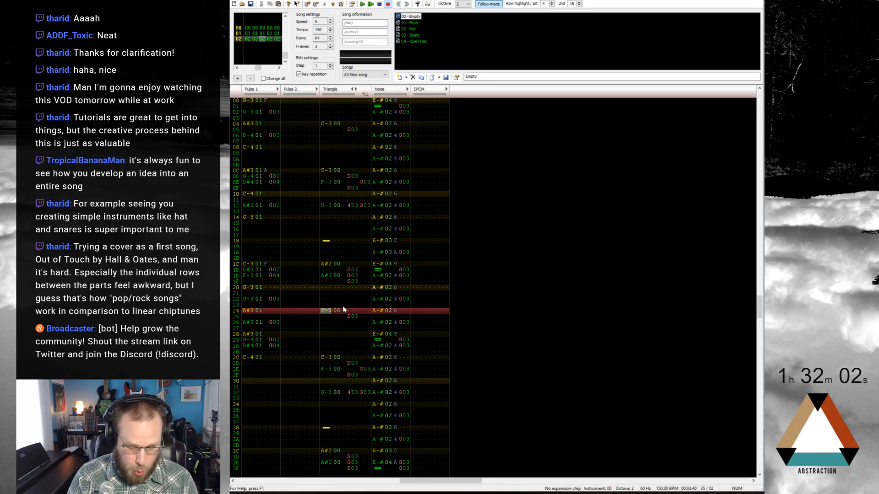
pyautogui.press('Return')
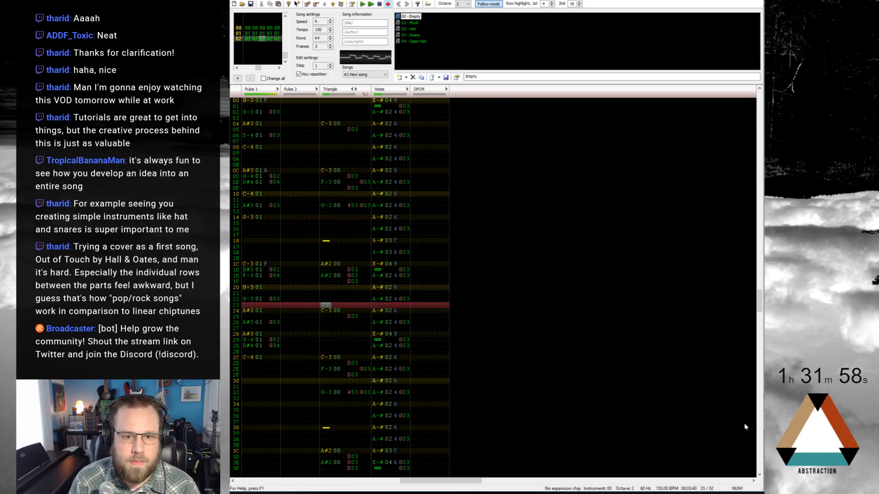
pyautogui.press('Return')
# Add a 400 effect to the Triangle note halts on rows 18 and 38
pyautogui.click(351, 240)
pyautogui.write('400')
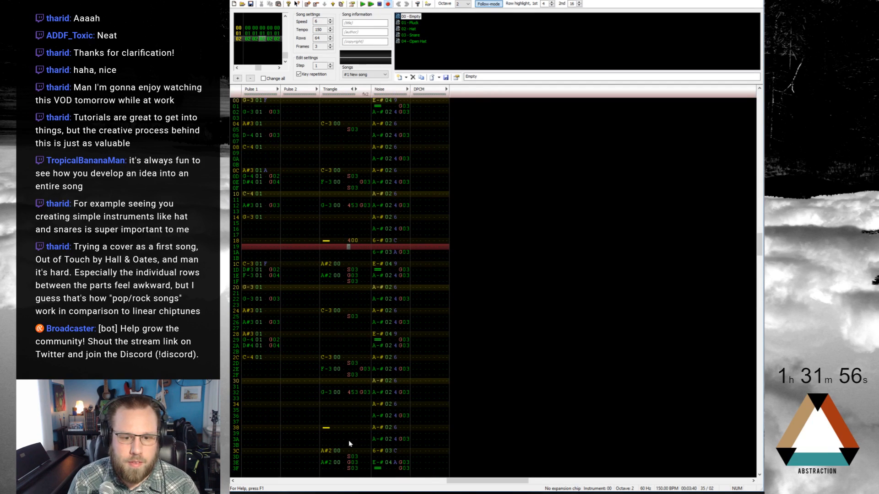
pyautogui.click(349, 428)
pyautogui.write('400')
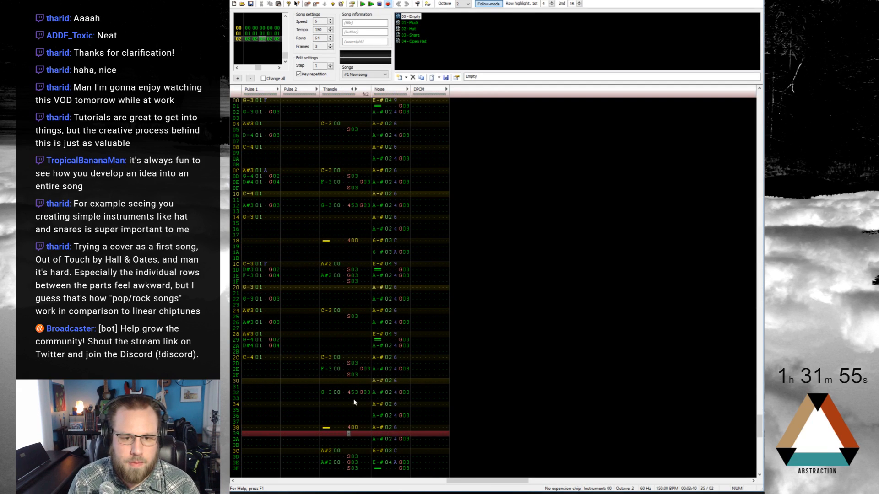
# Change the Triangle note on row 1E to B-2 and play the frame
pyautogui.click(325, 277)
pyautogui.press('m')
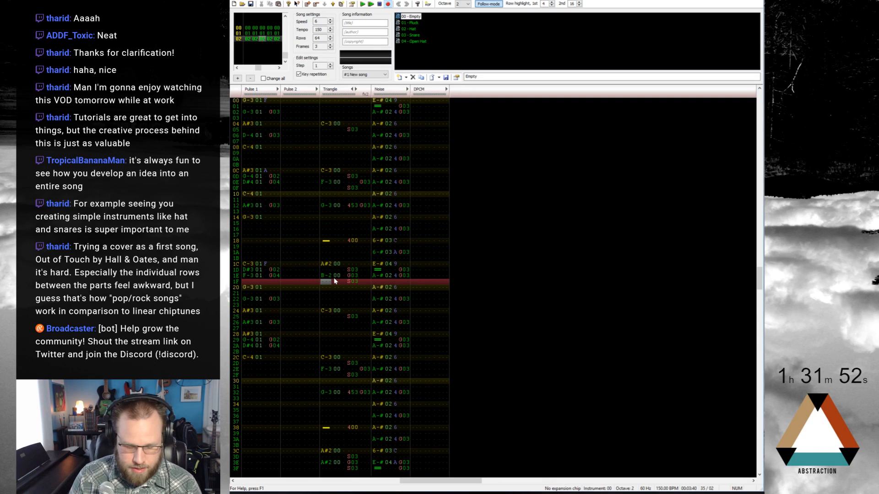
pyautogui.press('Return')
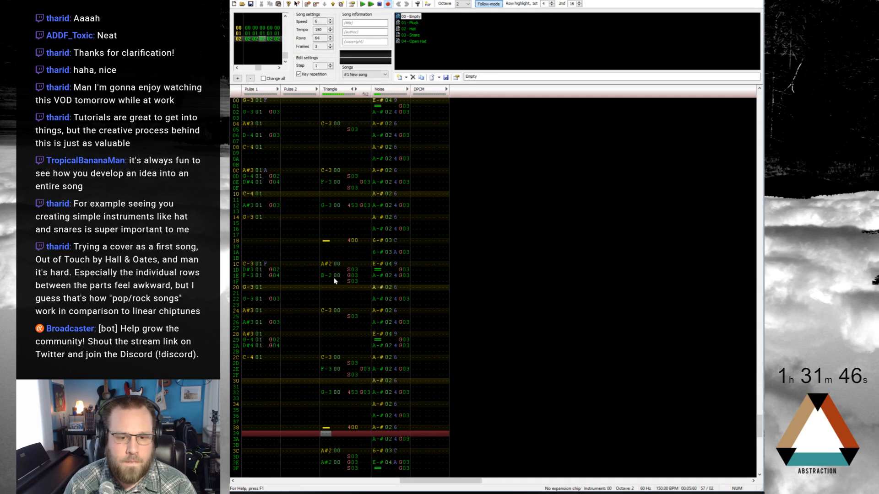
# Change the Triangle note on row 2E to G#3
pyautogui.click(327, 369)
pyautogui.press('6')
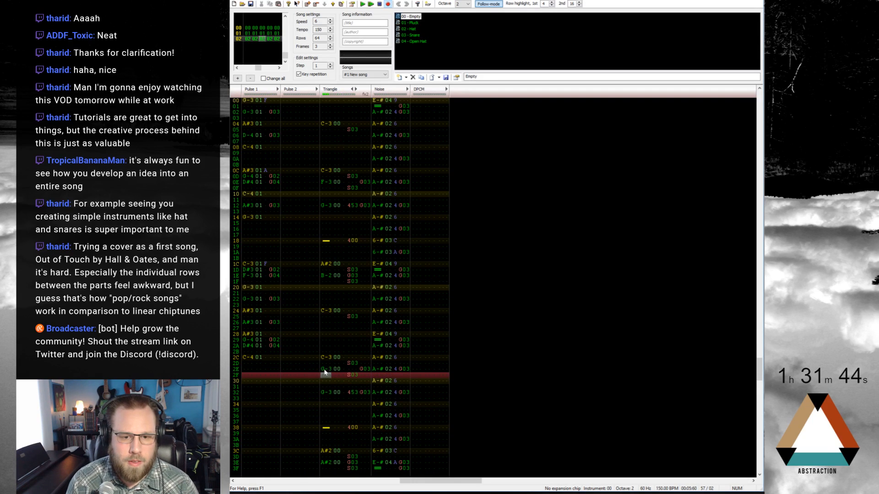
pyautogui.click(328, 451)
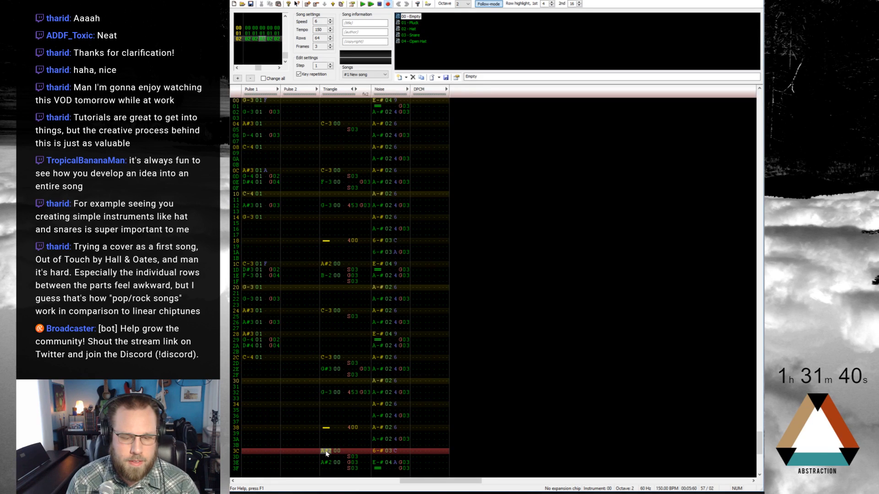
# Enter a note halt on Triangle row 36 with a G03 delay
pyautogui.click(324, 416)
pyautogui.press('1')
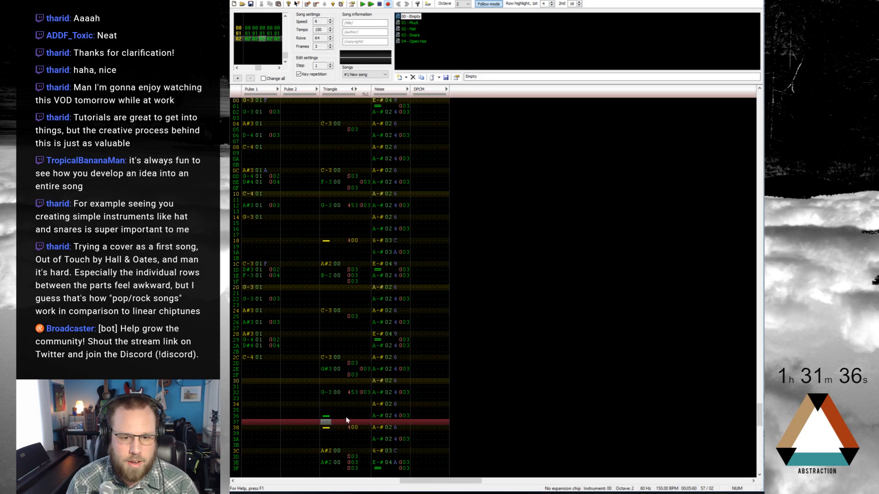
pyautogui.click(349, 416)
pyautogui.write('g')
pyautogui.click(355, 416)
pyautogui.write('3')
# Clear the note halt and 400 effect from Triangle row 38 and enter a C-4 note there, using octave 3
pyautogui.moveTo(333, 429); pyautogui.dragTo(356, 434)
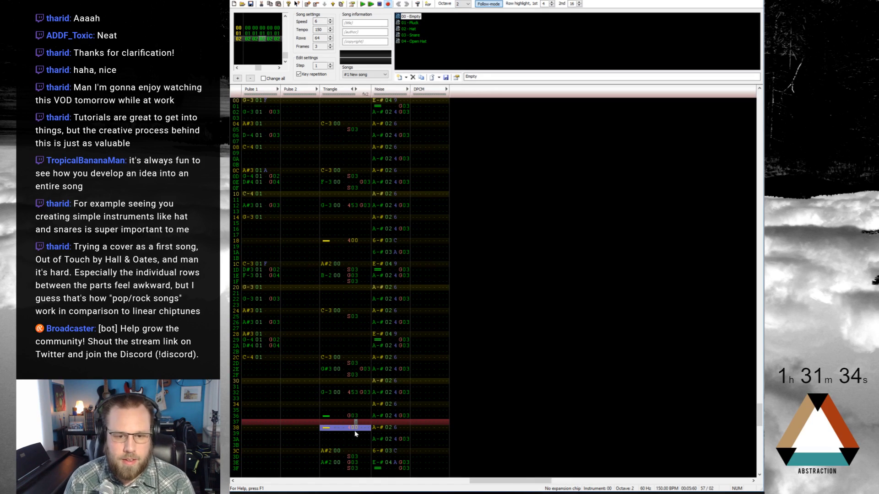
pyautogui.click(326, 429)
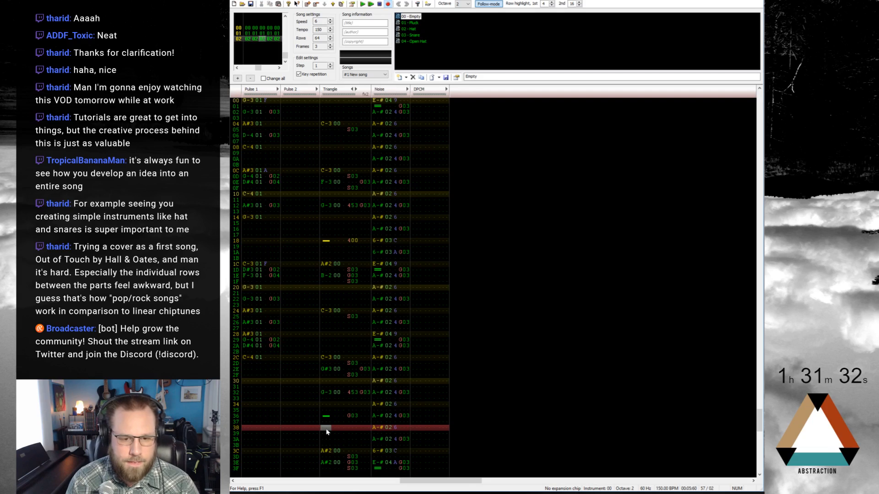
pyautogui.press('q')
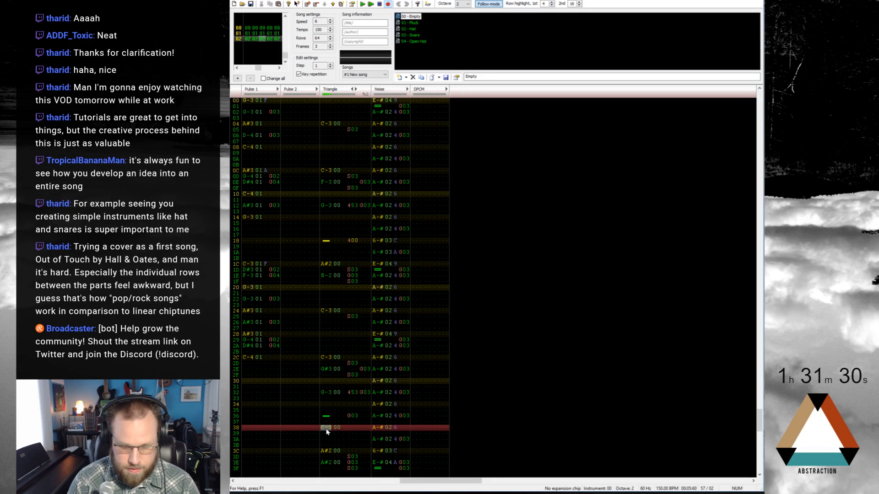
pyautogui.press('q')
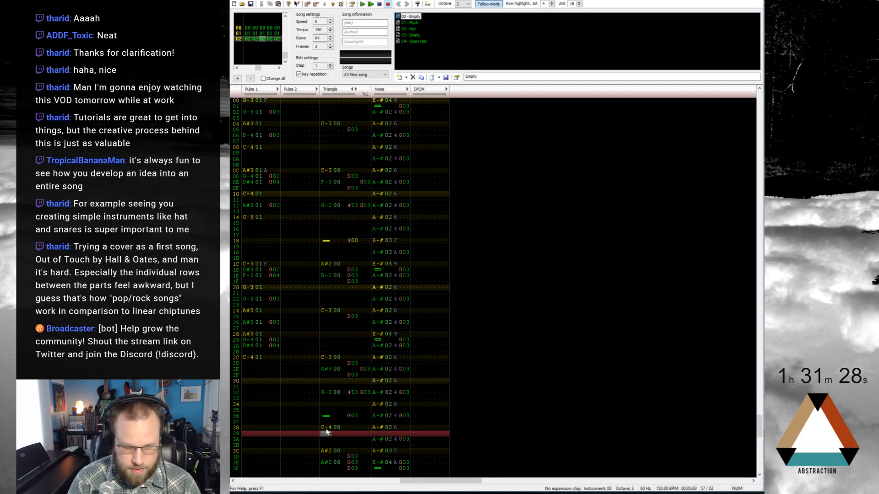
# Enter Triangle notes G#3 and G-3 on rows 39 and 3A, and D#3, D-3 and A#2 on rows 3C to 3E
pyautogui.press('t')
pyautogui.press('b')
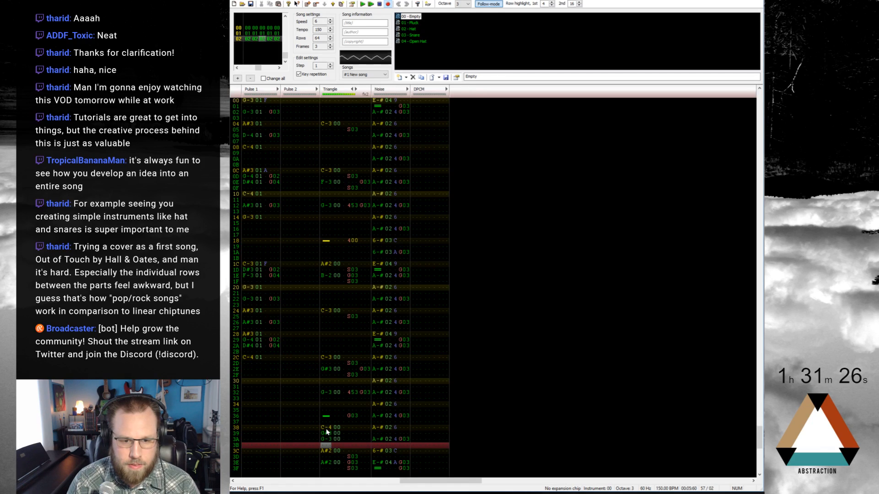
pyautogui.press('Down')
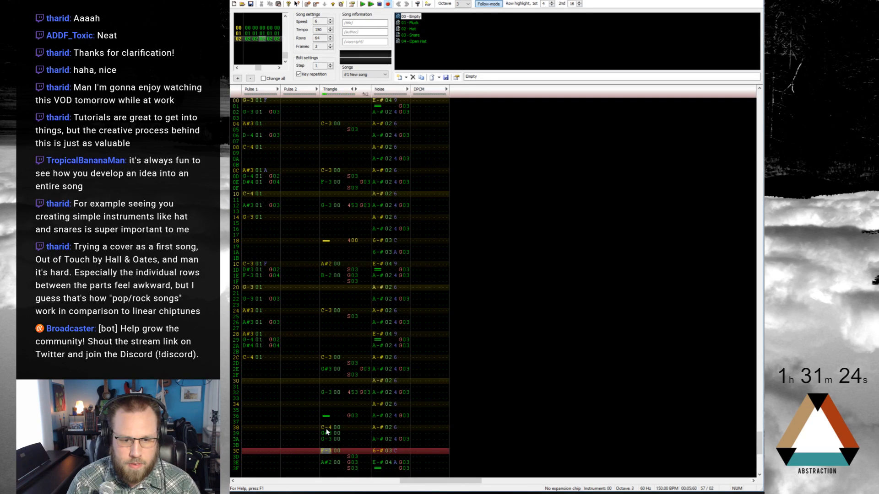
pyautogui.press('d')
pyautogui.press('x')
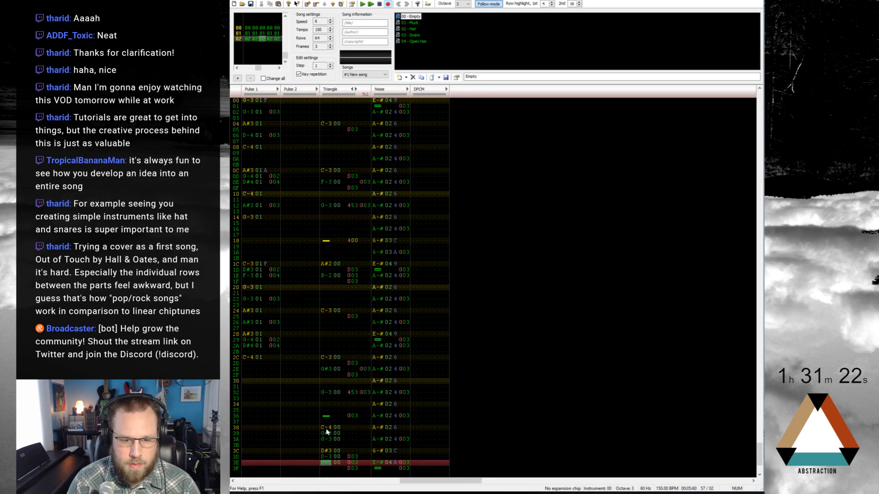
pyautogui.press('KP_Divide')
pyautogui.press('j')
# Add G delay effects in the first effect column of Triangle rows 38 to 3A and 3C to 3E
pyautogui.press('Up')
pyautogui.press('Up')
pyautogui.press('Up')
pyautogui.press('Up')
pyautogui.press('Up')
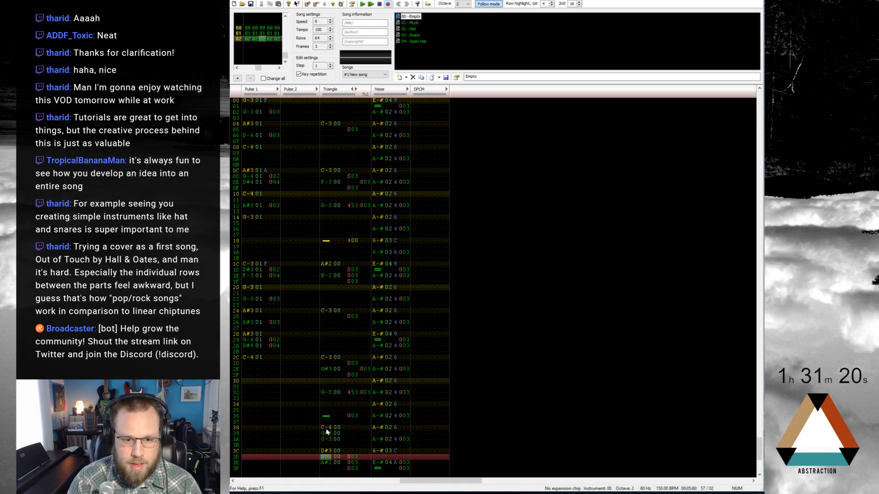
pyautogui.press('Right')
pyautogui.press('Right')
pyautogui.press('Right')
pyautogui.press('Right')
pyautogui.press('Right')
pyautogui.press('Up')
pyautogui.press('Up')
pyautogui.press('Left')
pyautogui.press('g')
pyautogui.press('g')
pyautogui.press('g')
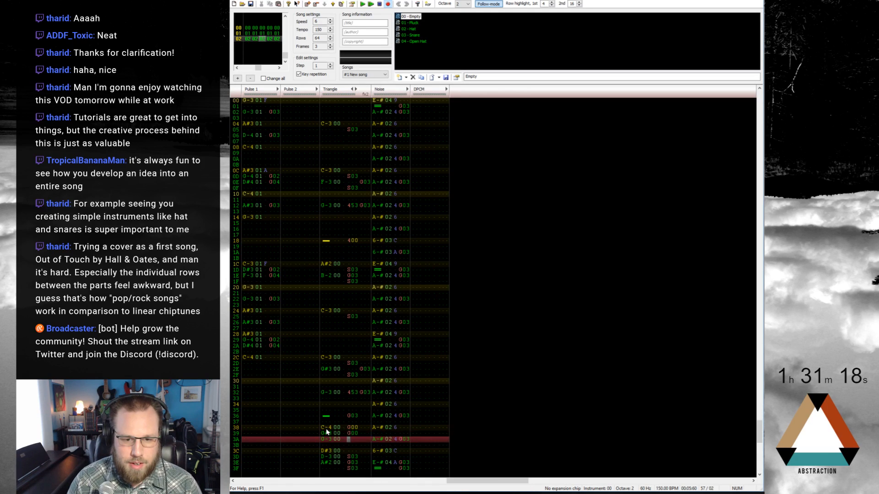
pyautogui.press('Down')
pyautogui.press('Down')
pyautogui.press('Up')
pyautogui.press('g')
pyautogui.press('g')
# Set the Triangle delays to G02 on rows 39 and 3D and to G04 on rows 3A and 3E
pyautogui.press('Right')
pyautogui.press('Right')
pyautogui.press('Up')
pyautogui.press('Up')
pyautogui.press('Up')
pyautogui.press('Up')
pyautogui.press('Up')
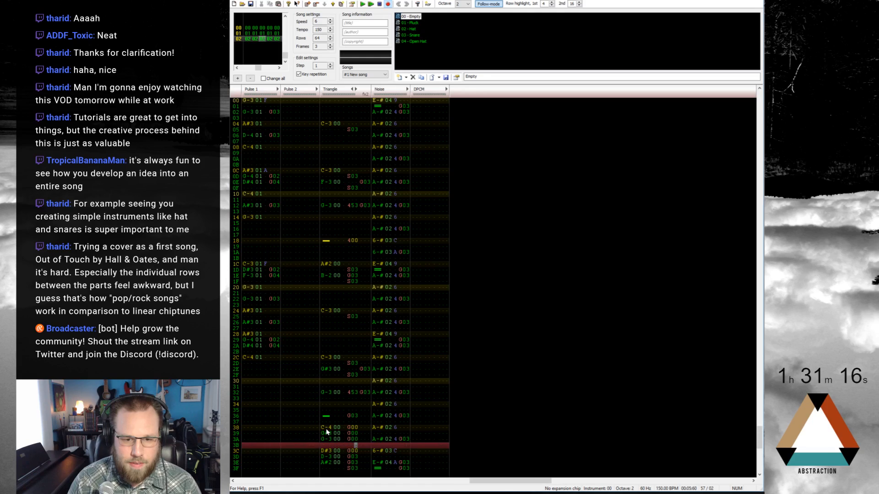
pyautogui.press('2')
pyautogui.press('4')
pyautogui.press('Down')
pyautogui.press('Down')
pyautogui.press('2')
pyautogui.press('4')
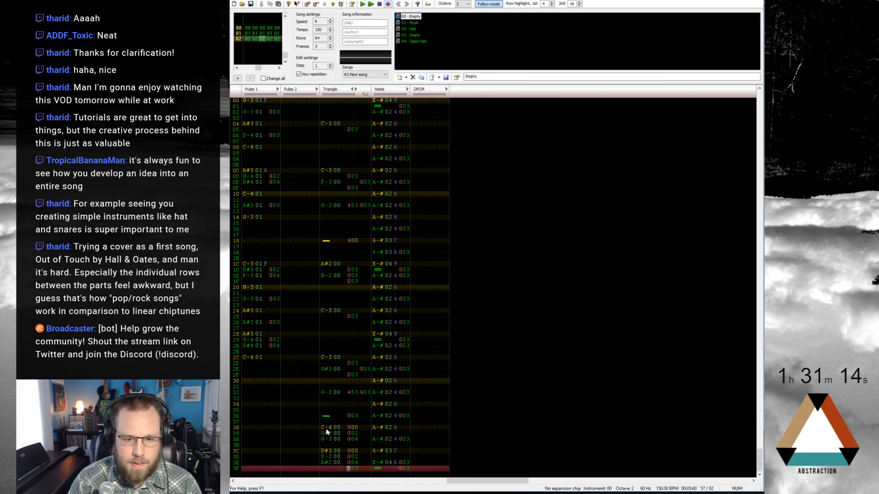
# Add S note-cut effects in the second Triangle effect column for the two closing runs on rows 38 to 3A and from 3C
pyautogui.press('Down')
pyautogui.press('Up')
pyautogui.press('Up')
pyautogui.press('Right')
pyautogui.scroll(4, 344, 233)
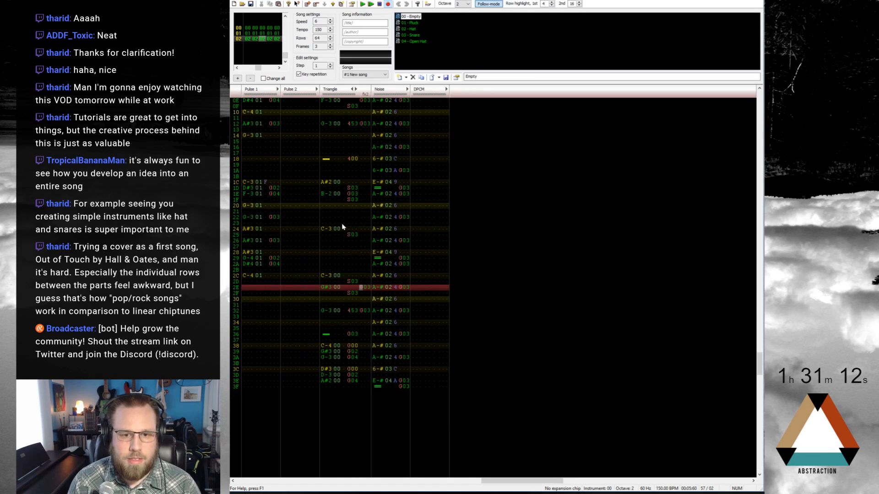
pyautogui.scroll(-5, 342, 225)
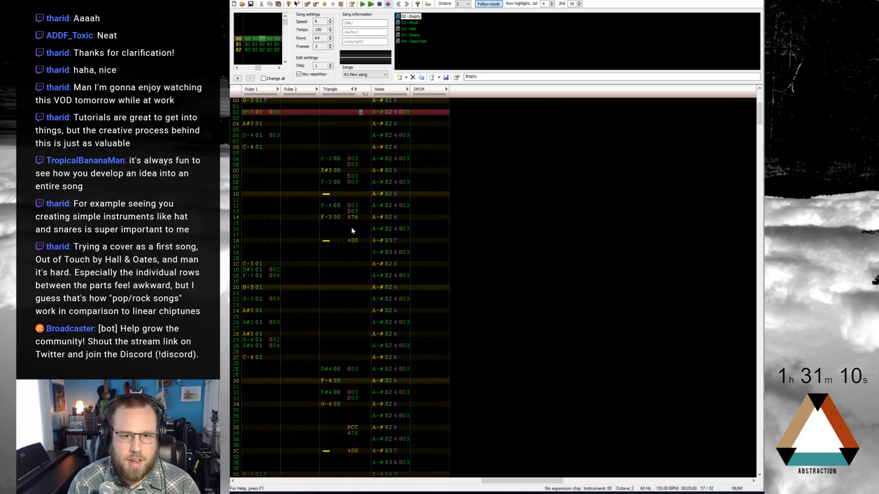
pyautogui.scroll(5, 351, 228)
pyautogui.scroll(15, 351, 247)
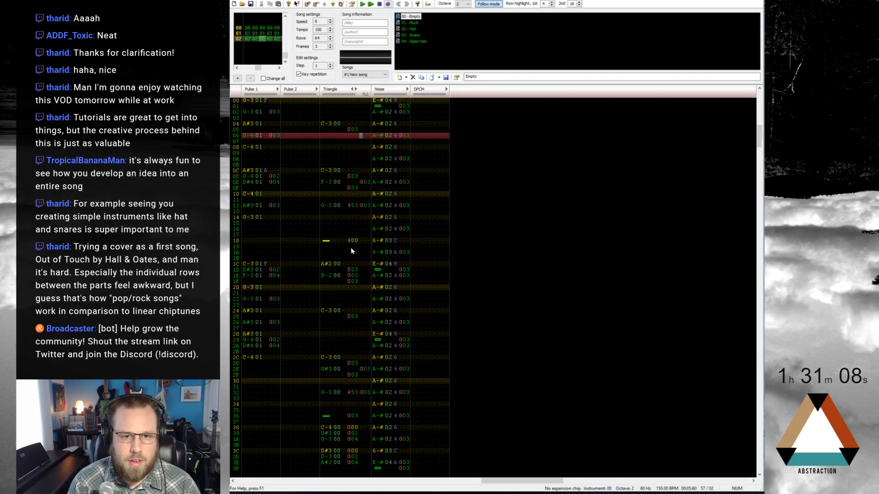
pyautogui.scroll(-15, 394, 279)
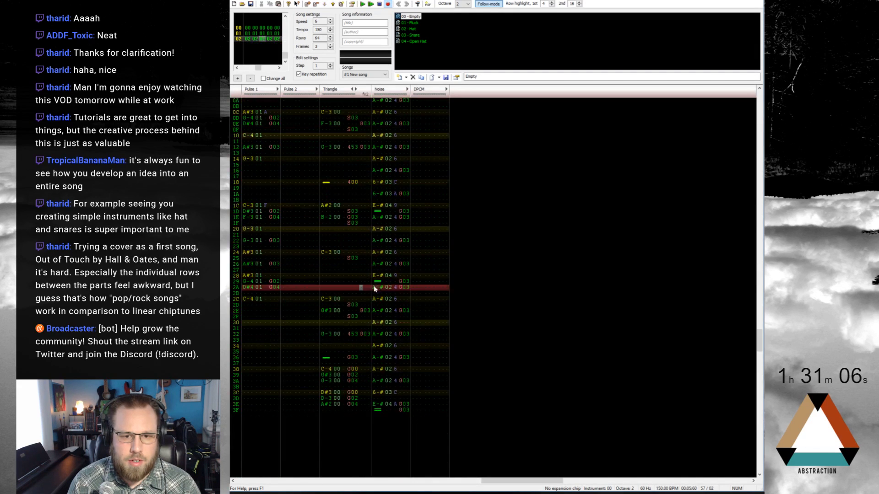
pyautogui.click(361, 346)
pyautogui.write('ss')
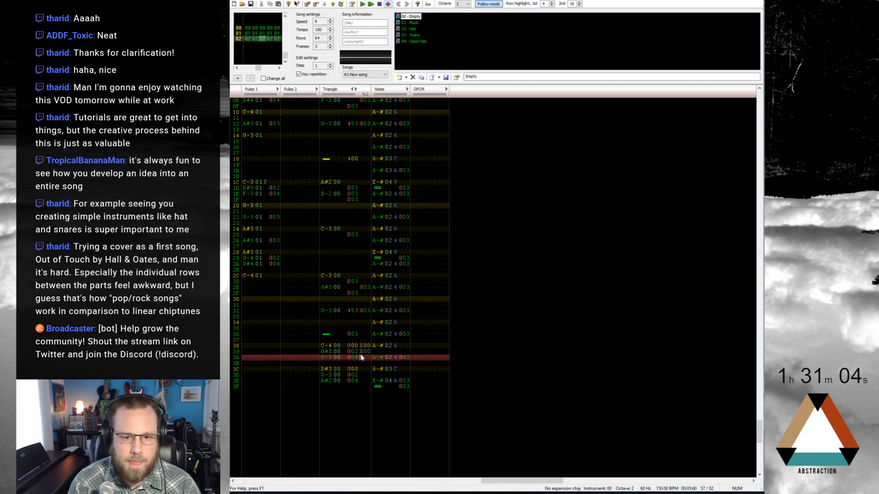
pyautogui.click(361, 369)
pyautogui.write('ss')
pyautogui.click(362, 387)
pyautogui.write('s')
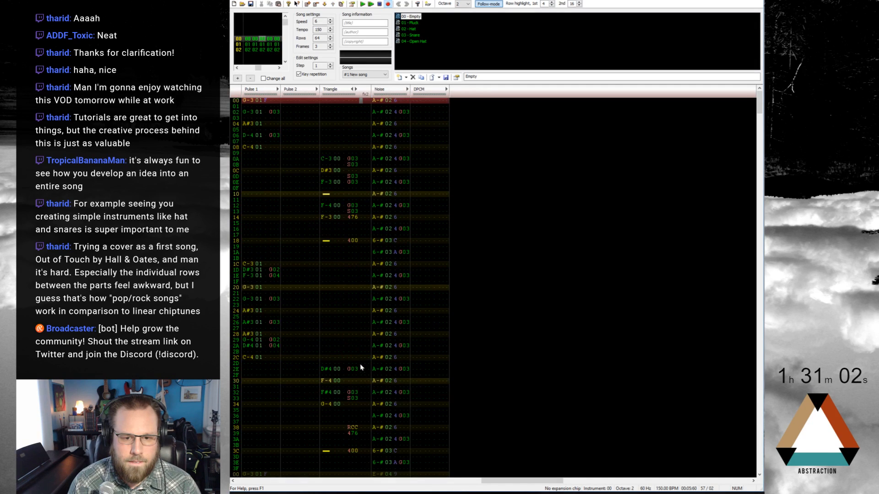
pyautogui.scroll(1, 360, 337)
pyautogui.click(361, 277)
pyautogui.write('s')
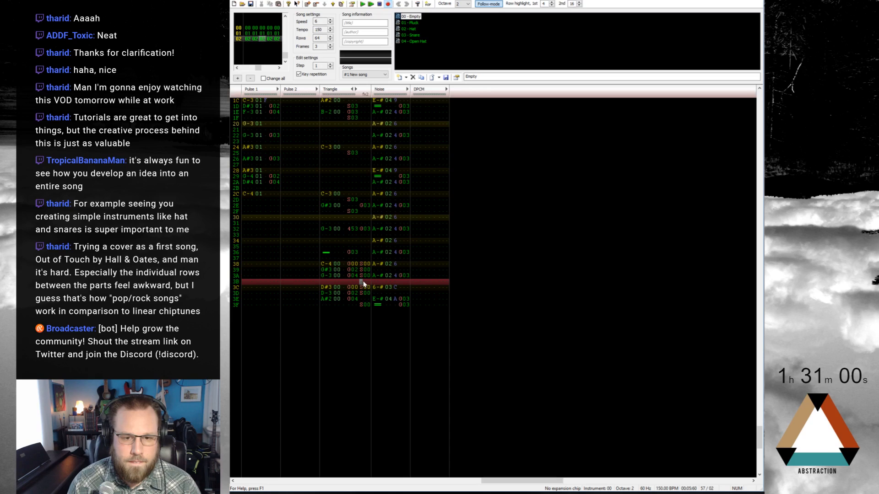
# Set the Triangle note cuts to S04 on rows 38 and 3C and to S05 on rows 39, 3A, 3D and 3E
pyautogui.press('Up')
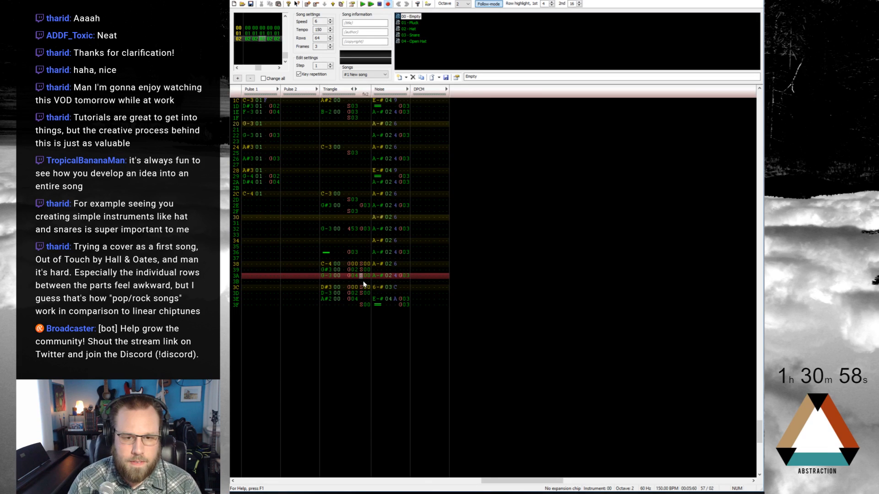
pyautogui.press('Right')
pyautogui.press('Right')
pyautogui.press('Up')
pyautogui.press('Up')
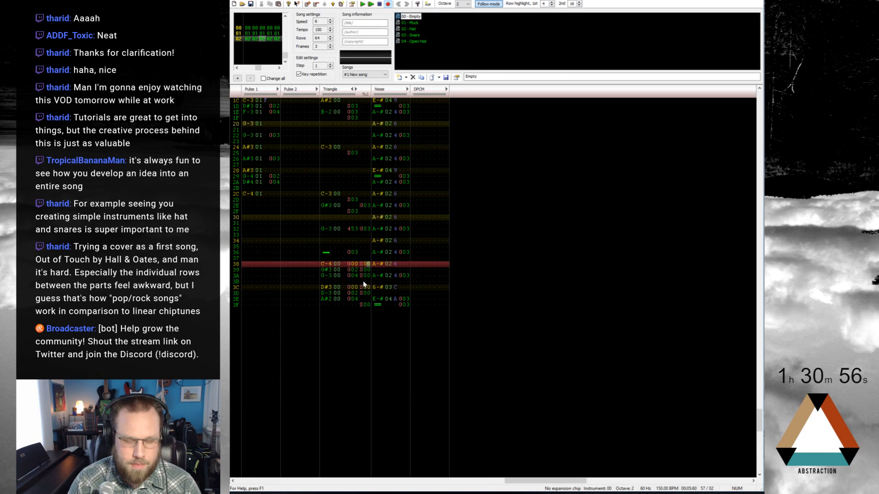
pyautogui.write('455')
pyautogui.press('Down')
pyautogui.press('Down')
pyautogui.press('Down')
pyautogui.press('Down')
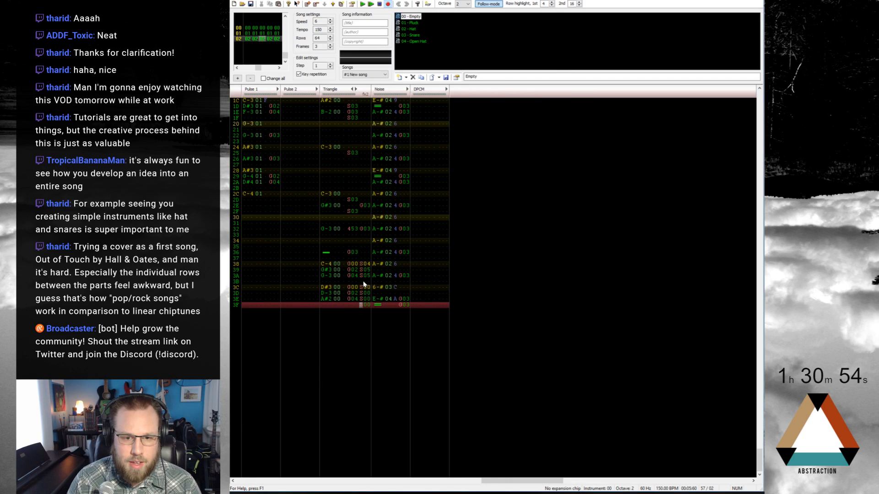
pyautogui.press('Up')
pyautogui.press('Up')
pyautogui.press('Up')
pyautogui.write('455')
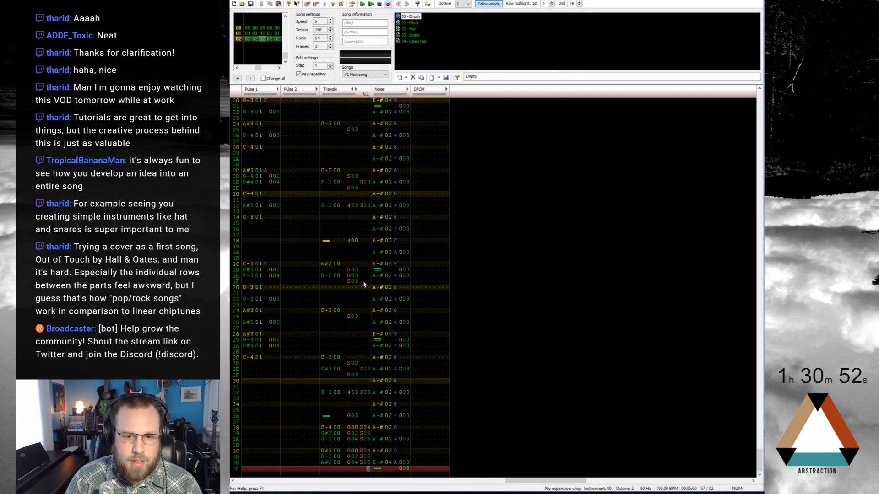
# Play the third frame from its first row to hear the finished bass line, and stop playback
pyautogui.press('Up')
pyautogui.press('Up')
pyautogui.press('Home')
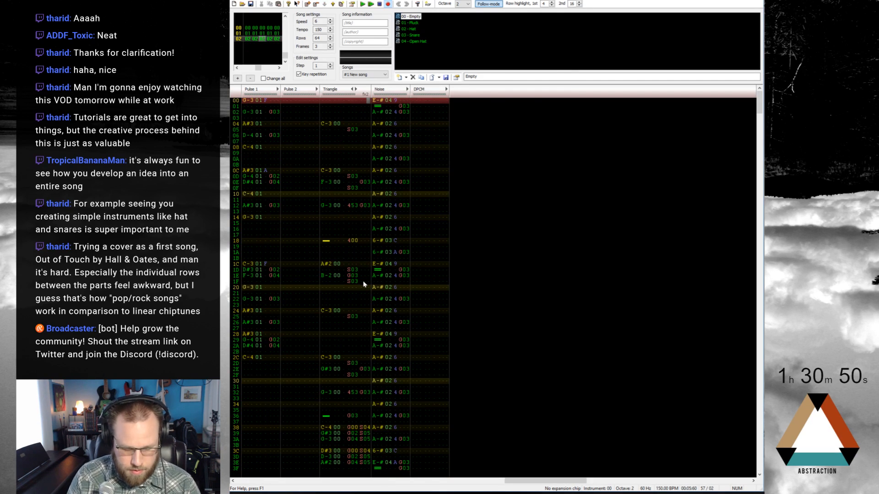
pyautogui.press('Return')
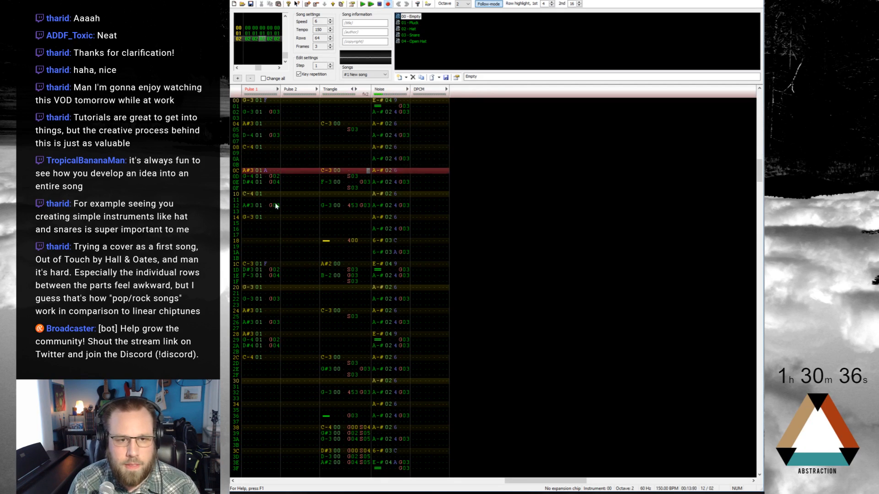
pyautogui.click(380, 4)
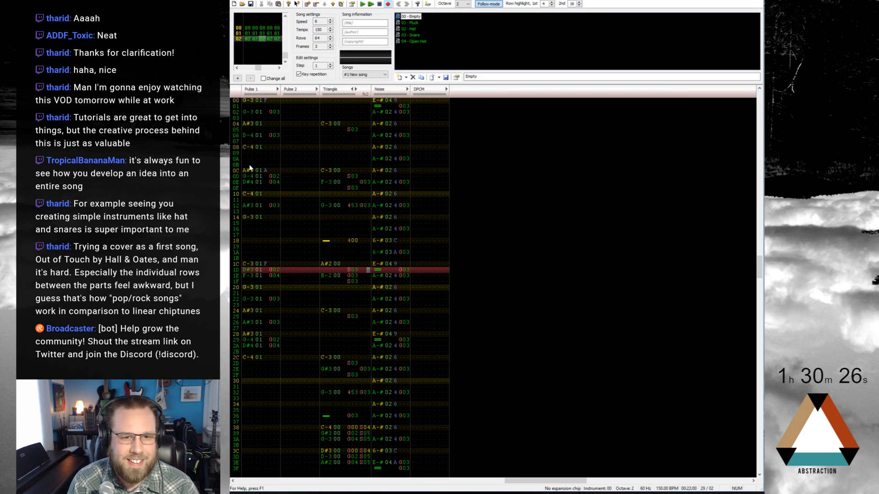
# Delete all Pulse 1 notes from row 0C onward and play the frame from its first row
pyautogui.moveTo(250, 168); pyautogui.dragTo(276, 243)
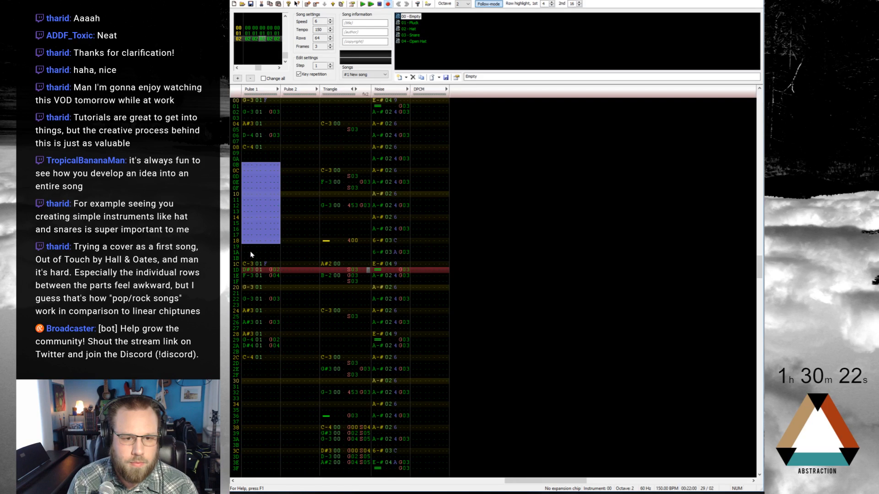
pyautogui.moveTo(250, 252); pyautogui.dragTo(277, 371)
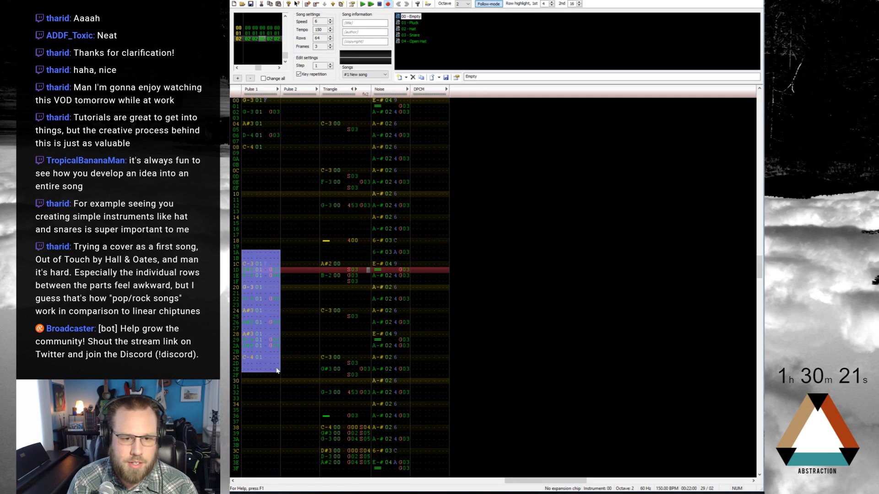
pyautogui.click(251, 102)
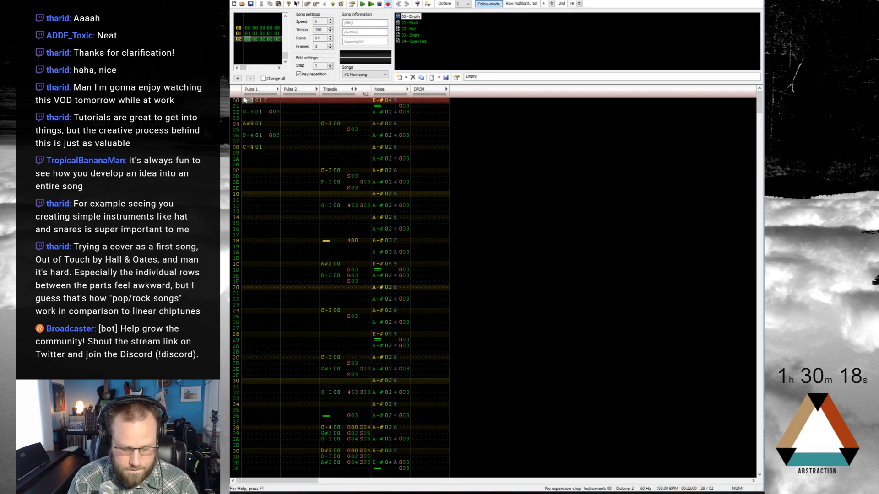
pyautogui.press('Return')
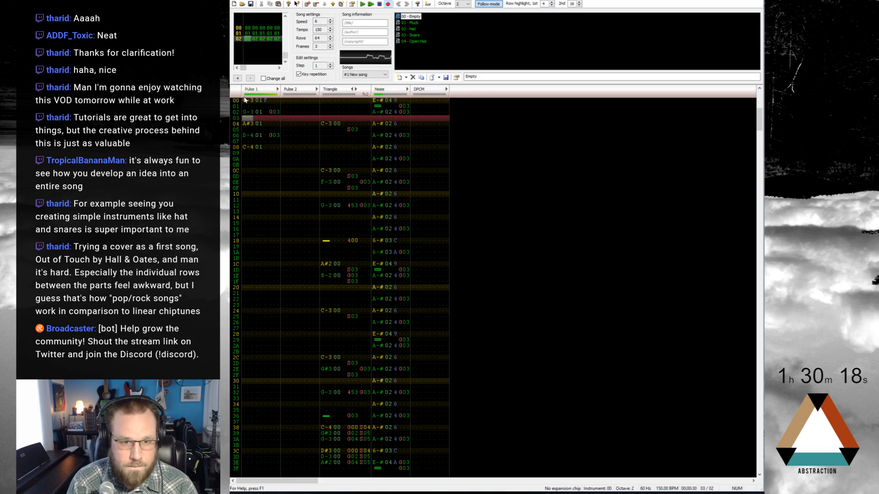
pyautogui.click(249, 184)
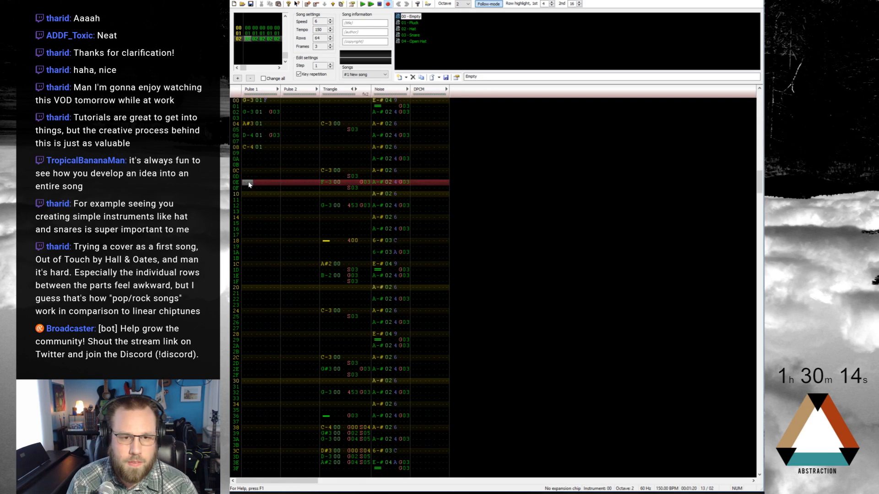
# Enter Pulse 1 notes C-4, F-4 and G-4 on rows 0C, 0E and 12 with the Pluck instrument in octave 3
pyautogui.click(247, 171)
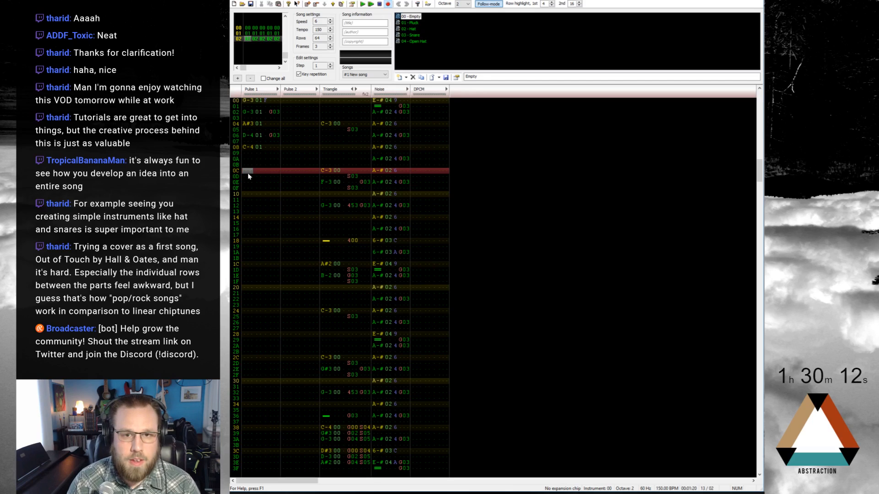
pyautogui.hotkey('ctrl', 'Right')
pyautogui.press('q')
pyautogui.press('q')
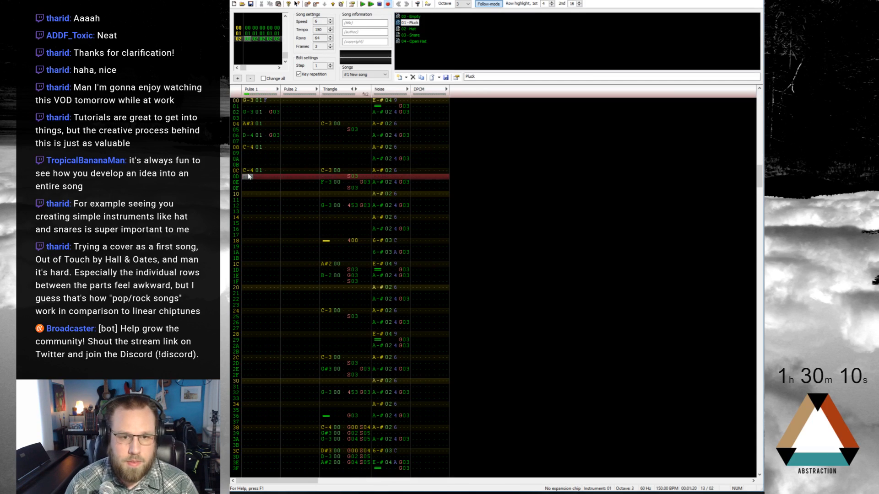
pyautogui.press('Down')
pyautogui.press('3')
pyautogui.press('Down')
pyautogui.press('Up')
pyautogui.press('Up')
pyautogui.press('r')
pyautogui.press('Down')
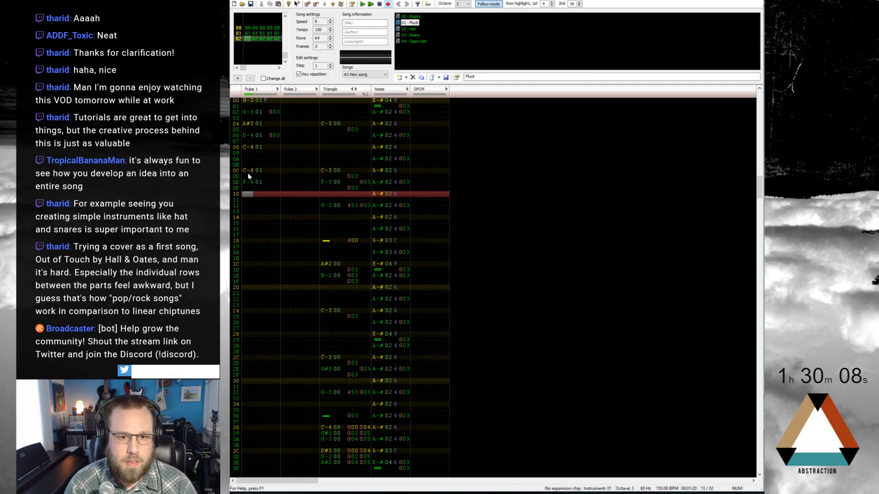
pyautogui.press('Down')
pyautogui.press('Down')
pyautogui.press('t')
# Add G delay effects to the Pulse 1 notes on rows 0E and 12
pyautogui.press('Up')
pyautogui.press('Up')
pyautogui.press('Right')
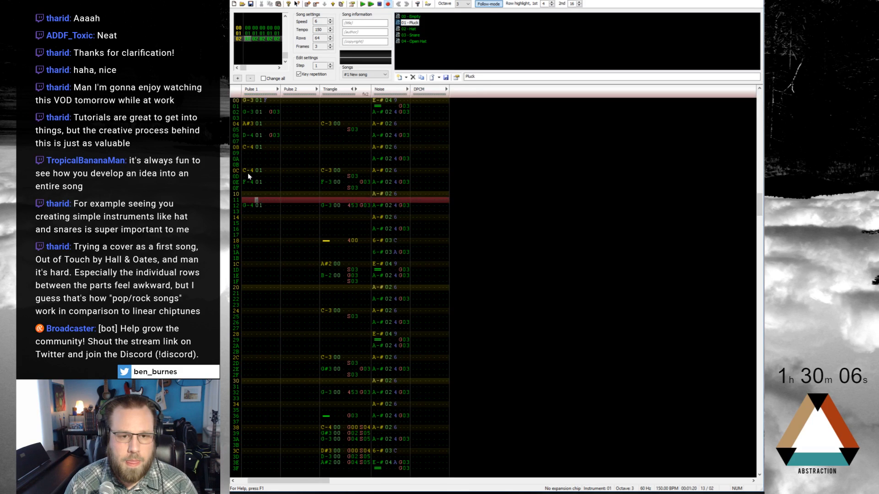
pyautogui.press('Up')
pyautogui.press('Up')
pyautogui.press('Up')
pyautogui.press('Up')
pyautogui.press('Right')
pyautogui.press('Right')
pyautogui.press('Right')
pyautogui.press('Down')
pyautogui.press('g')
pyautogui.press('Down')
pyautogui.press('Down')
pyautogui.press('Down')
pyautogui.press('g')
pyautogui.press('Up')
pyautogui.press('Right')
pyautogui.press('Right')
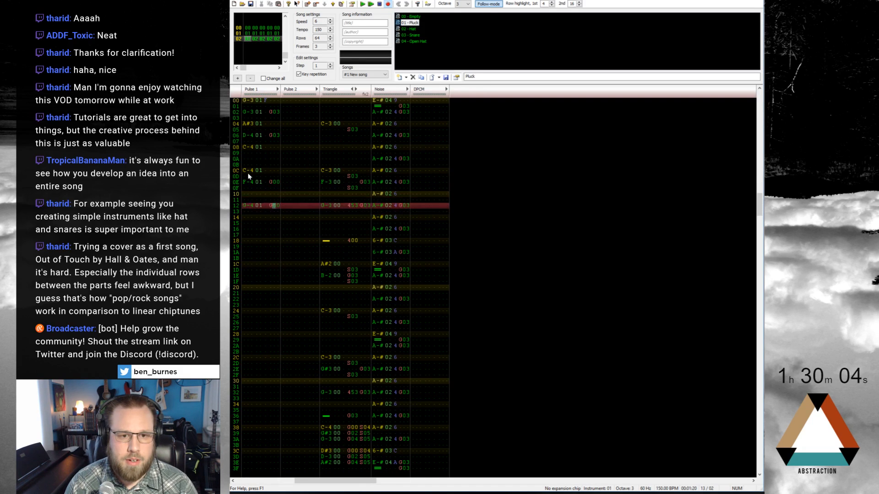
# Set the Pulse 1 delays on rows 0E and 12 to G03
pyautogui.press('Up')
pyautogui.press('Up')
pyautogui.press('Up')
pyautogui.press('Up')
pyautogui.press('3')
pyautogui.press('Down')
pyautogui.press('Down')
pyautogui.press('Down')
pyautogui.press('3')
# Play the third frame from its first row to hear the new Pulse 1 notes, and stop playback
pyautogui.press('Home')
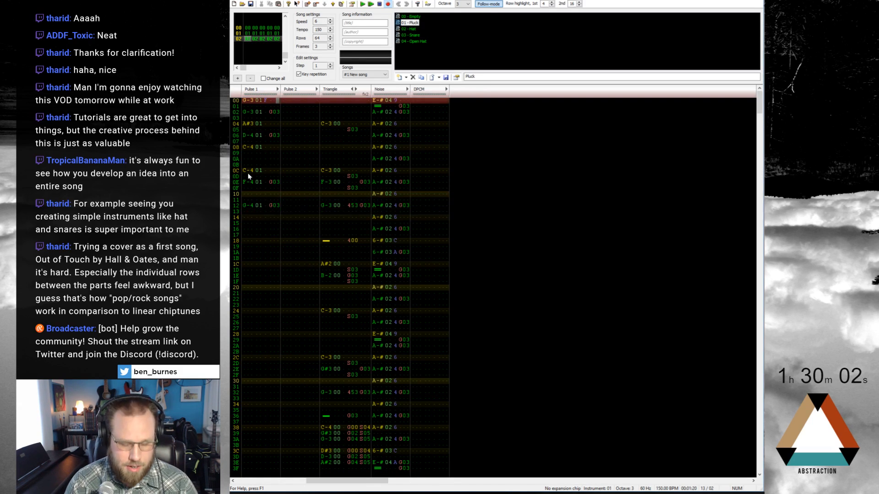
pyautogui.press('Return')
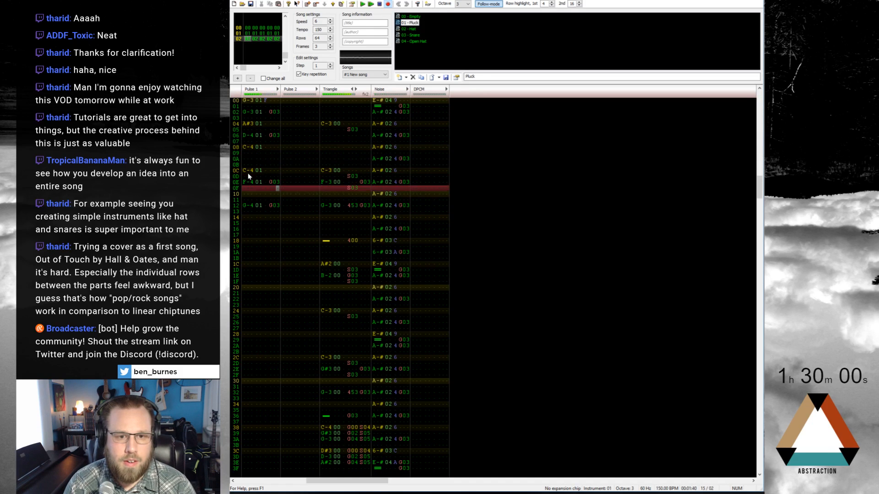
pyautogui.press('Return')
pyautogui.press('Up')
pyautogui.press('Left')
pyautogui.press('Left')
pyautogui.press('Left')
pyautogui.press('Left')
pyautogui.press('Left')
pyautogui.press('Left')
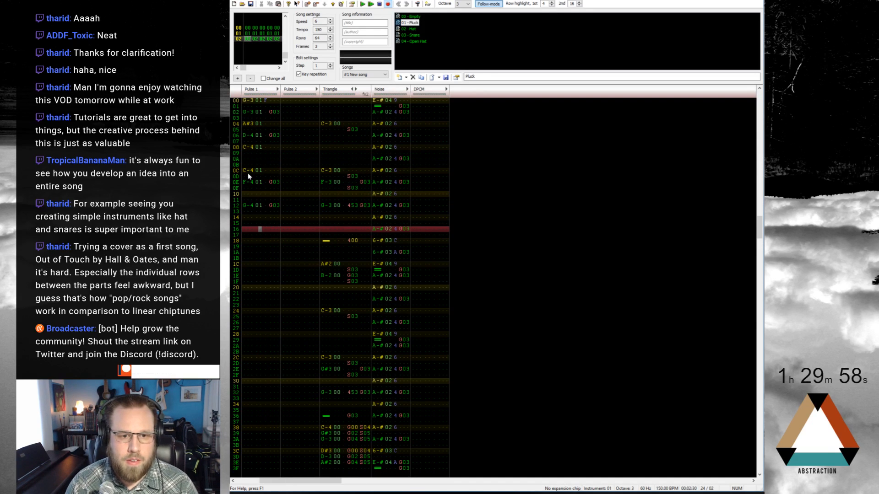
pyautogui.press('Up')
pyautogui.press('Up')
pyautogui.press('d')
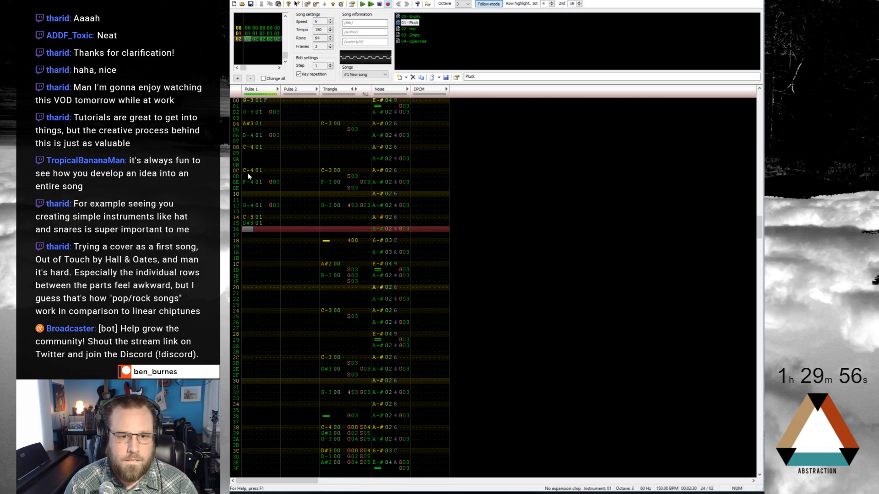
pyautogui.press('Up')
pyautogui.press('x')
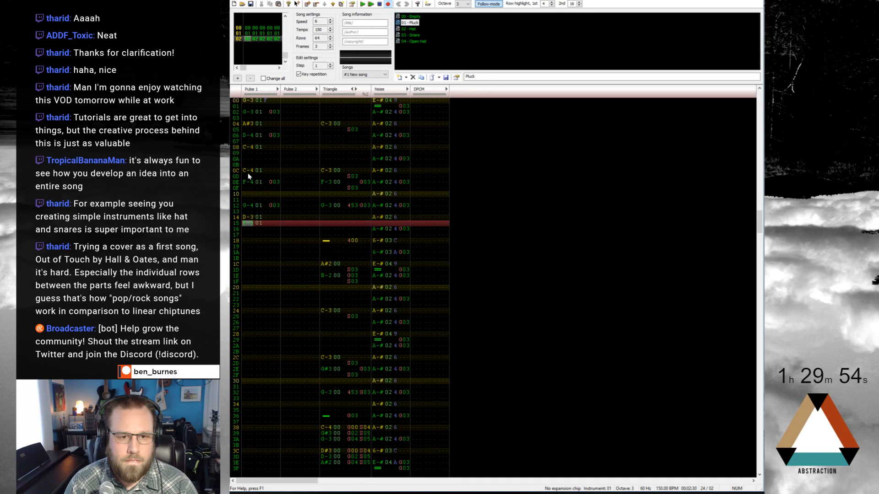
# Enter Pulse 1 notes C-3, F-3 and G-3 on rows 14, 15 and 16 with the Pluck instrument
pyautogui.press('Up')
pyautogui.press('z')
pyautogui.press('v')
pyautogui.press('b')
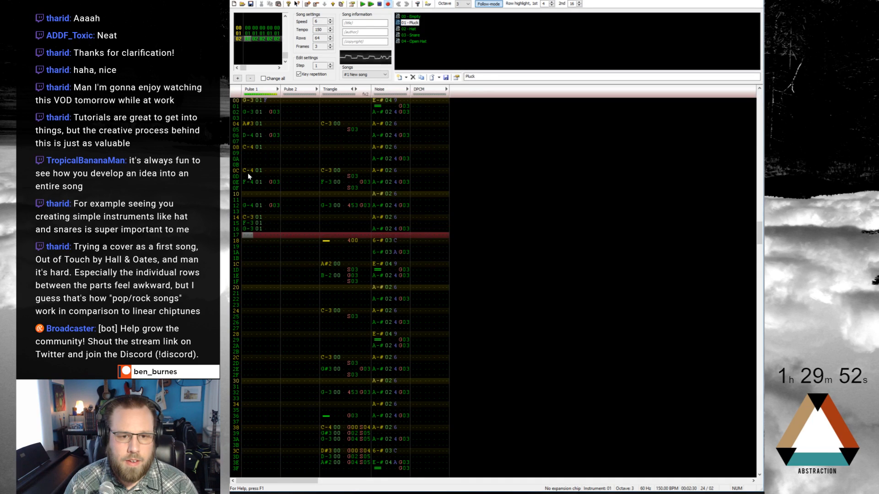
# Enter Pulse 1 notes G#3, B-3 and D-4 on rows 18, 19 and 1A, and C-4 on row 1C
pyautogui.press('Down')
pyautogui.press('h')
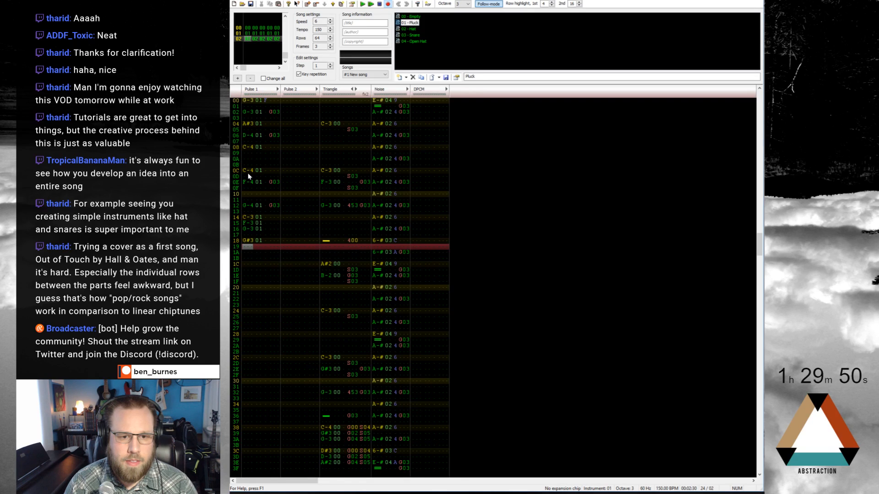
pyautogui.press('m')
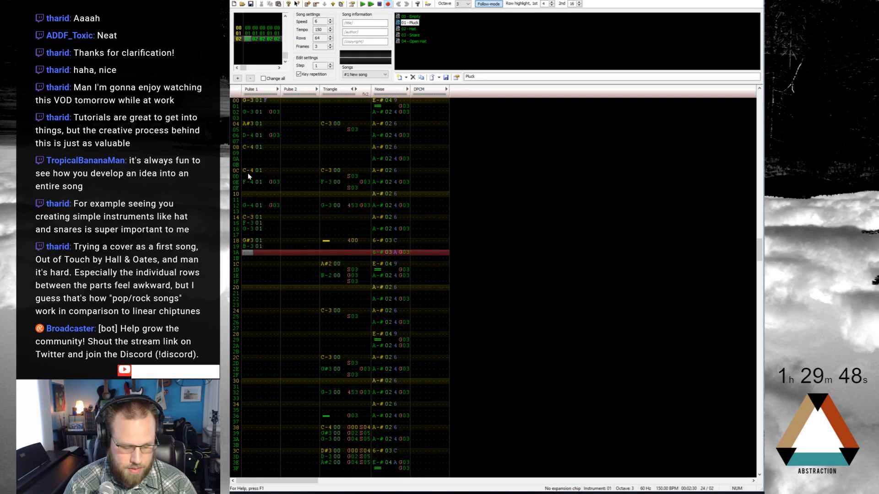
pyautogui.press('.')
pyautogui.press('Down')
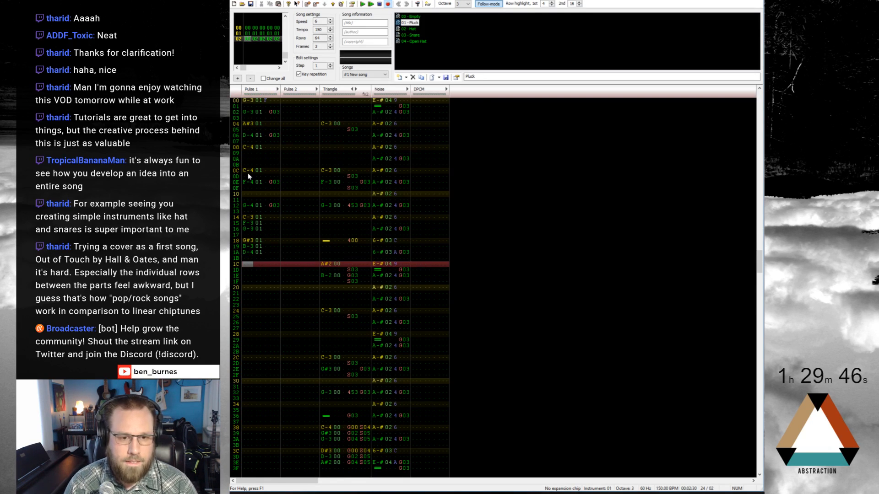
pyautogui.press(',')
# Add G delay effects to the Pulse 1 notes on rows 14 to 16 and 18 to 1A
pyautogui.press('Up')
pyautogui.press('Up')
pyautogui.press('Up')
pyautogui.press('Up')
pyautogui.press('Up')
pyautogui.press('Up')
pyautogui.press('Up')
pyautogui.press('Up')
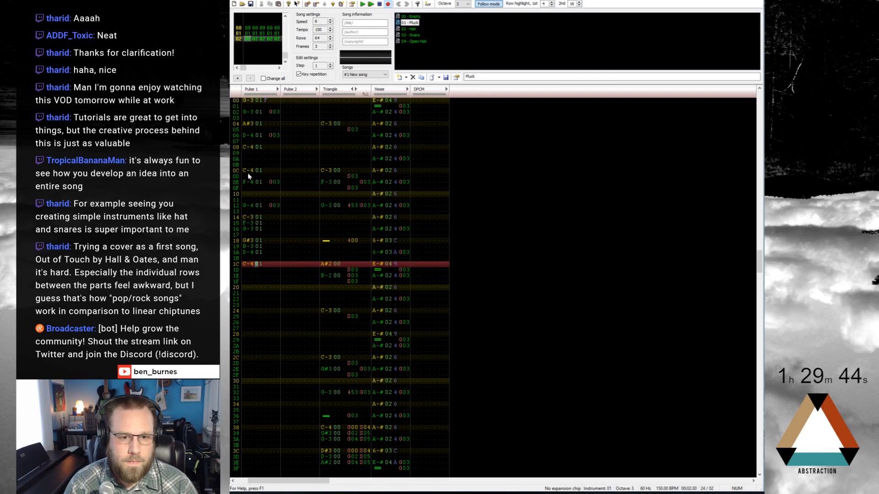
pyautogui.press('Right')
pyautogui.press('Up')
pyautogui.press('g')
pyautogui.press('g')
pyautogui.press('g')
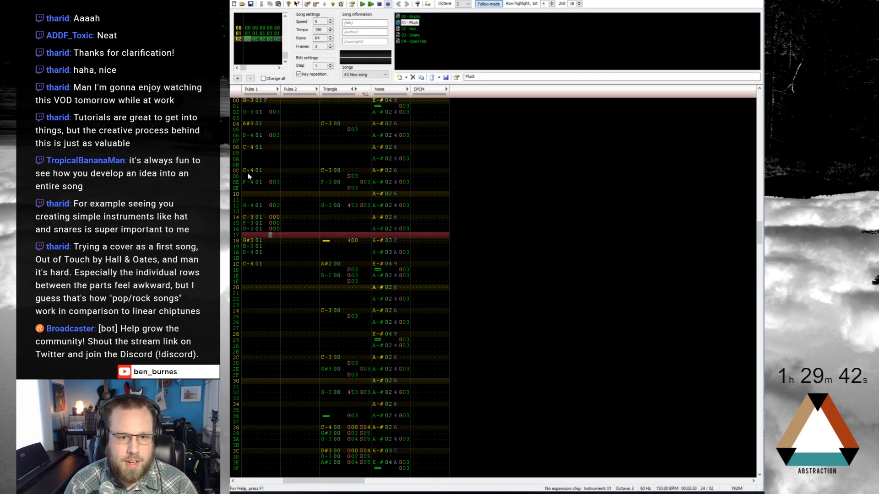
pyautogui.press('Down')
pyautogui.press('g')
pyautogui.press('g')
pyautogui.press('g')
# Set the Pulse 1 delays to G02 on rows 15 and 19, and to G04 on rows 16 and 1A
pyautogui.press('Right')
pyautogui.press('Right')
pyautogui.press('Up')
pyautogui.press('Up')
pyautogui.press('Up')
pyautogui.press('Up')
pyautogui.press('Up')
pyautogui.press('Up')
pyautogui.press('2')
pyautogui.press('4')
pyautogui.press('Down')
pyautogui.press('Down')
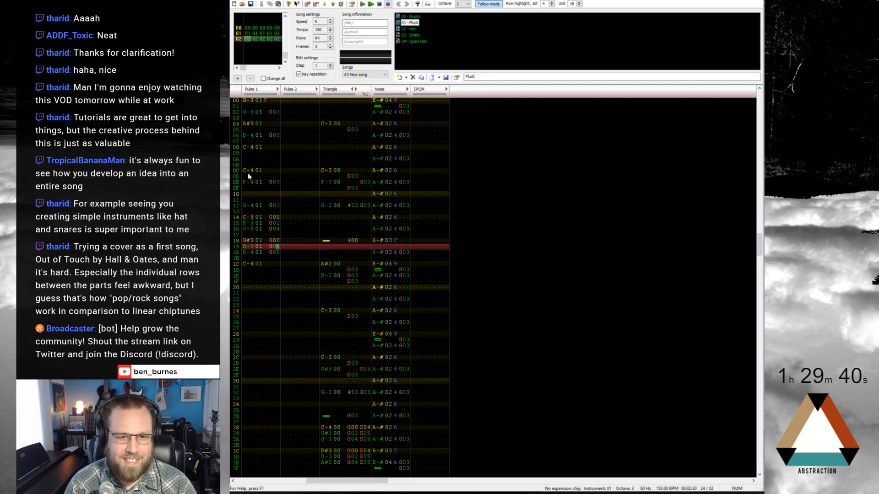
pyautogui.press('2')
pyautogui.press('4')
# Play the third frame twice from its first row to hear the new Pulse 1 runs, and stop playback
pyautogui.press('Home')
pyautogui.press('Return')
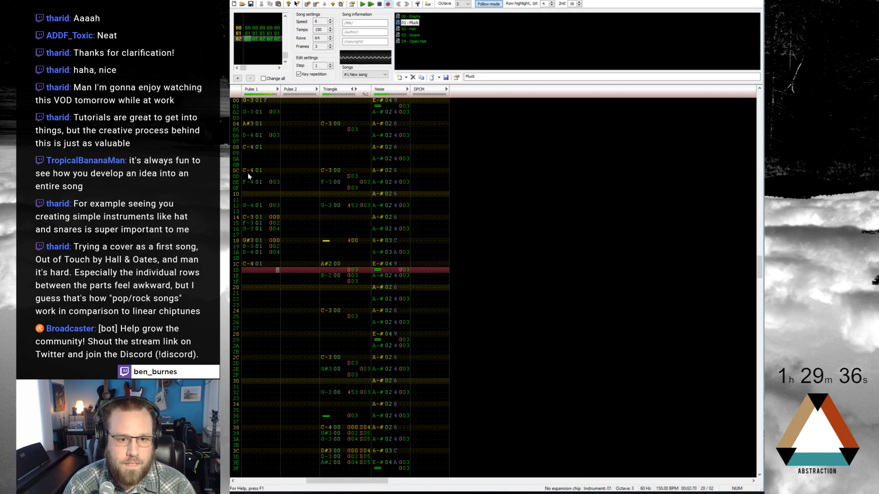
pyautogui.press('Up')
pyautogui.press('Up')
pyautogui.press('Up')
pyautogui.press('Up')
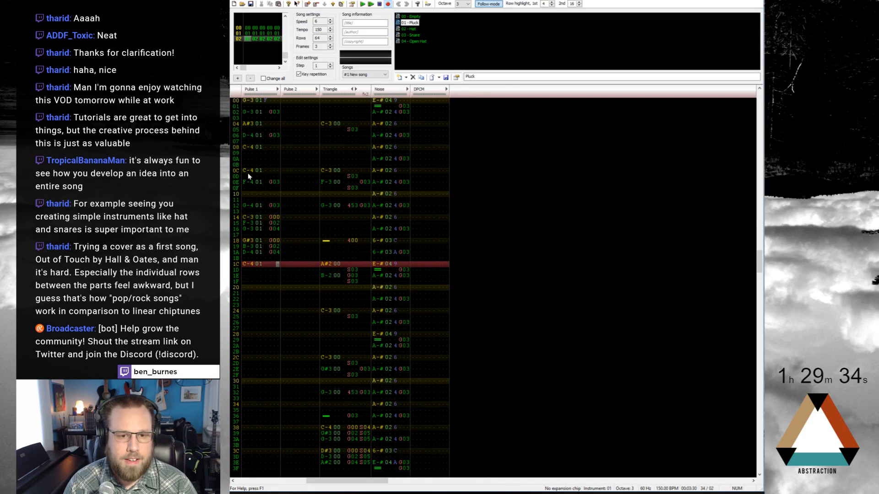
pyautogui.press('Left')
pyautogui.press('Left')
pyautogui.press('Left')
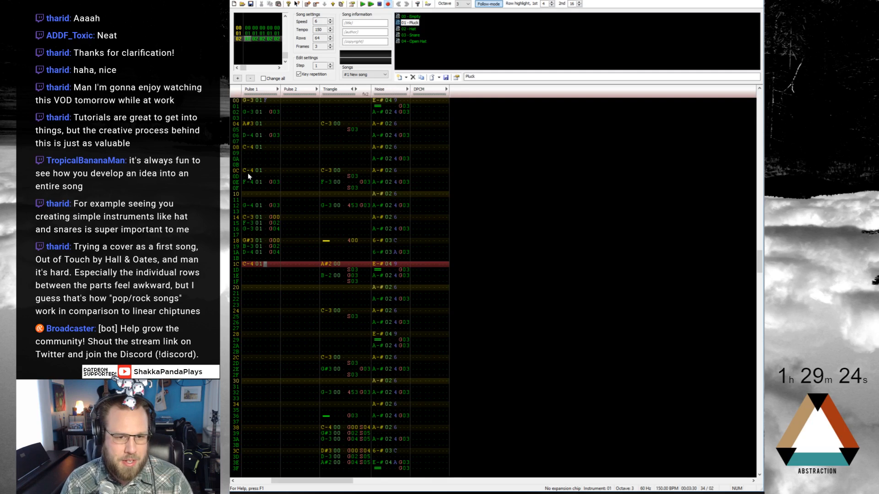
pyautogui.press('Return')
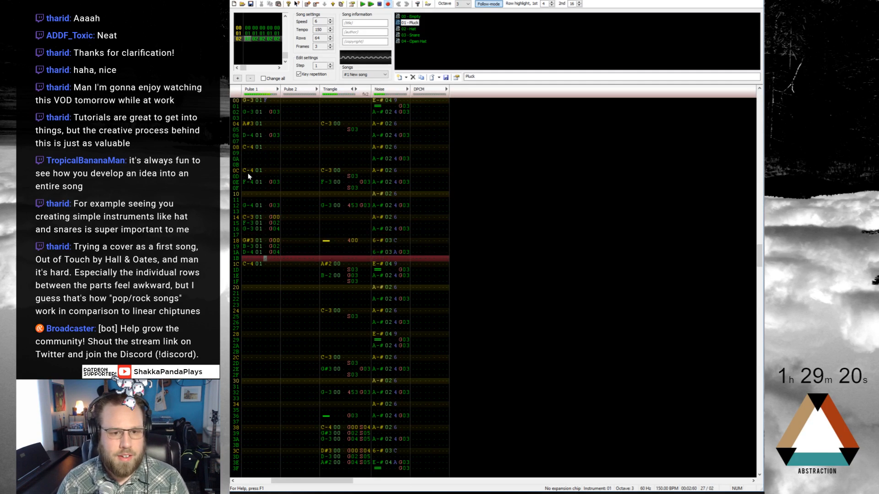
pyautogui.press('Return')
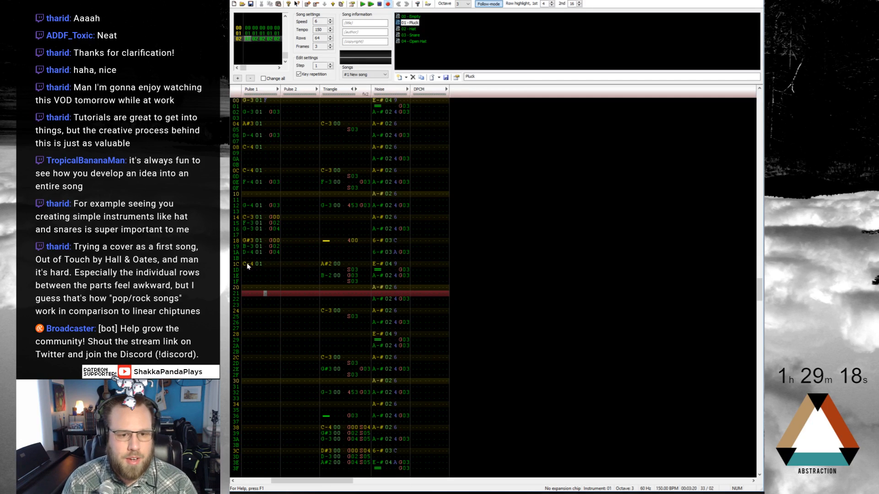
# Change the Pulse 1 note on row 1A to D#4 and replace the note on row 1C with F-4
pyautogui.click(249, 257)
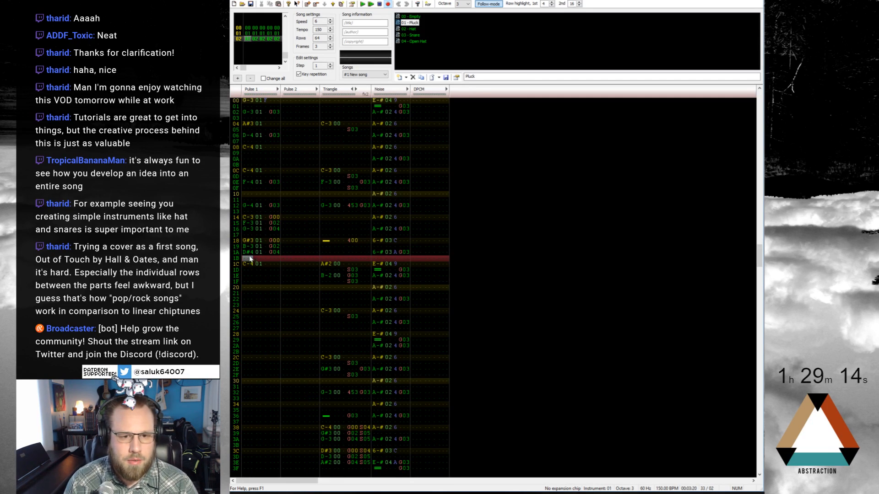
pyautogui.moveTo(249, 262); pyautogui.dragTo(257, 267)
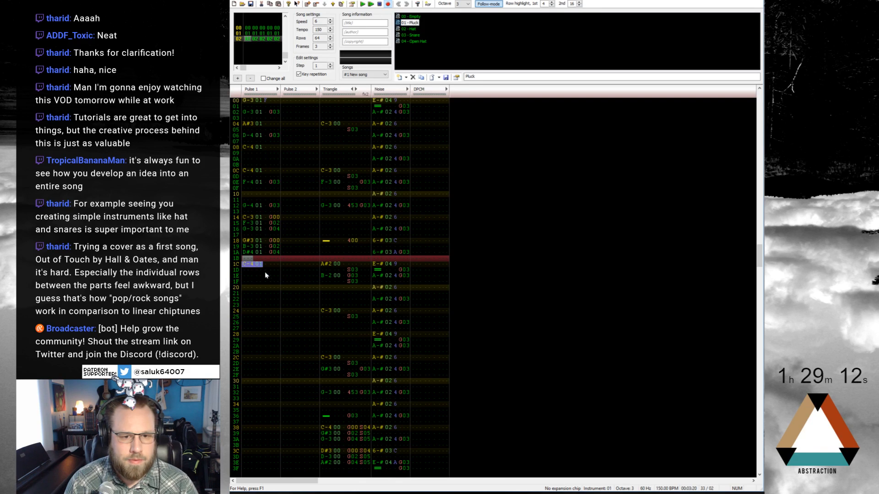
pyautogui.press('Delete')
pyautogui.press('Delete')
pyautogui.press('Delete')
pyautogui.press('Delete')
pyautogui.press('Delete')
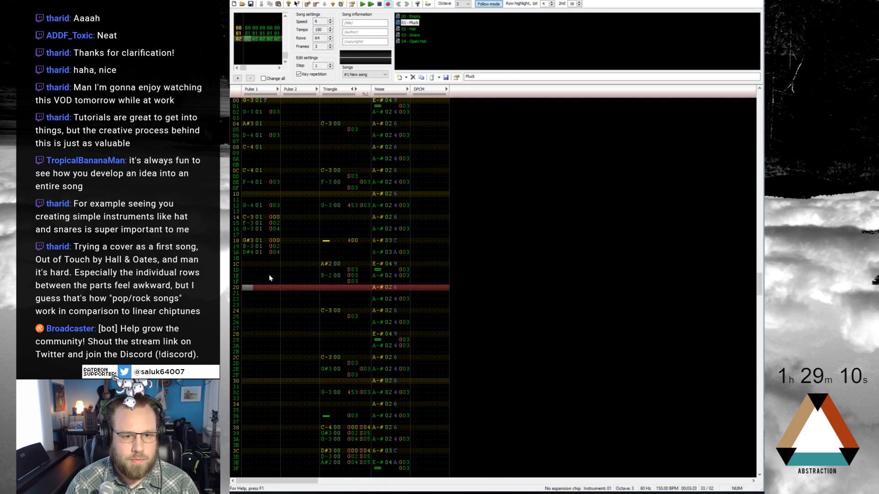
pyautogui.press('Up')
pyautogui.press('Up')
pyautogui.press('Up')
pyautogui.press('Up')
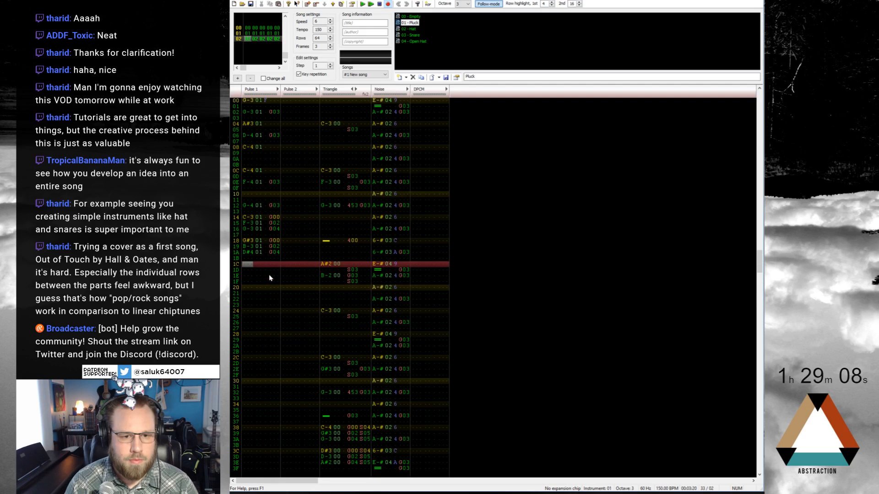
pyautogui.press('r')
pyautogui.press('Down')
# Play the edited Pulse 1 run, stop, and play it again from row 14
pyautogui.press('Up')
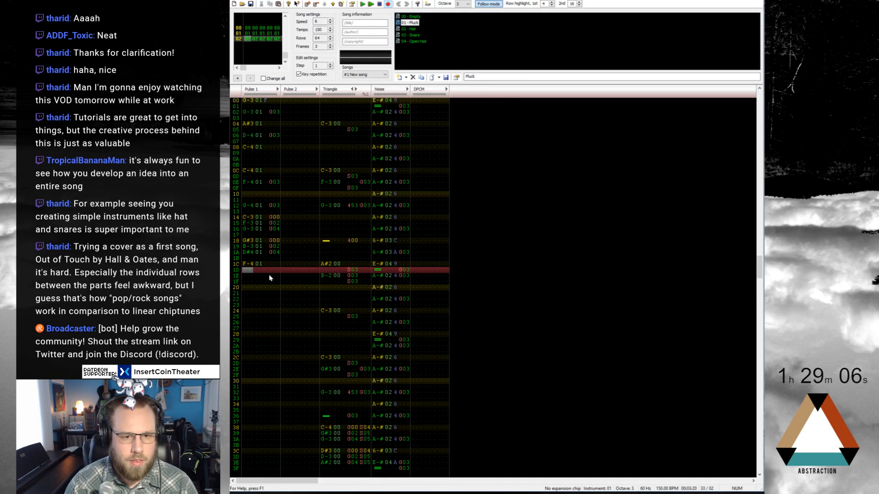
pyautogui.press('Up')
pyautogui.press('Up')
pyautogui.press('Return')
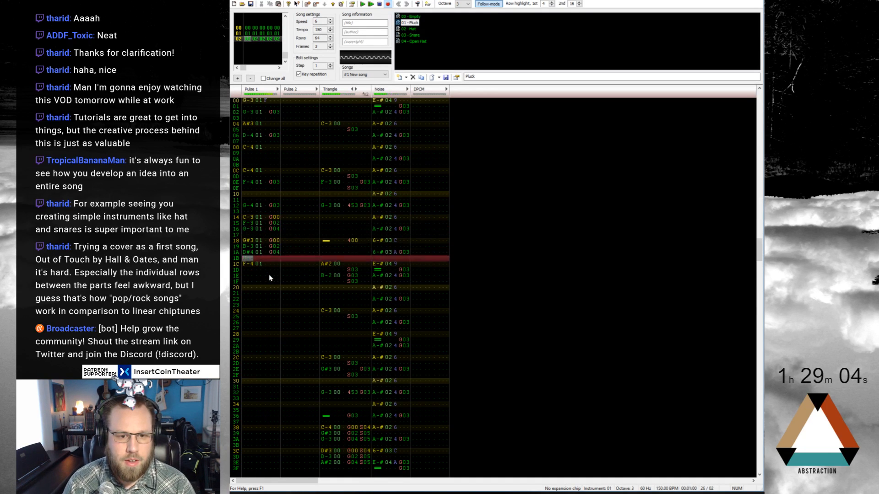
pyautogui.press('Return')
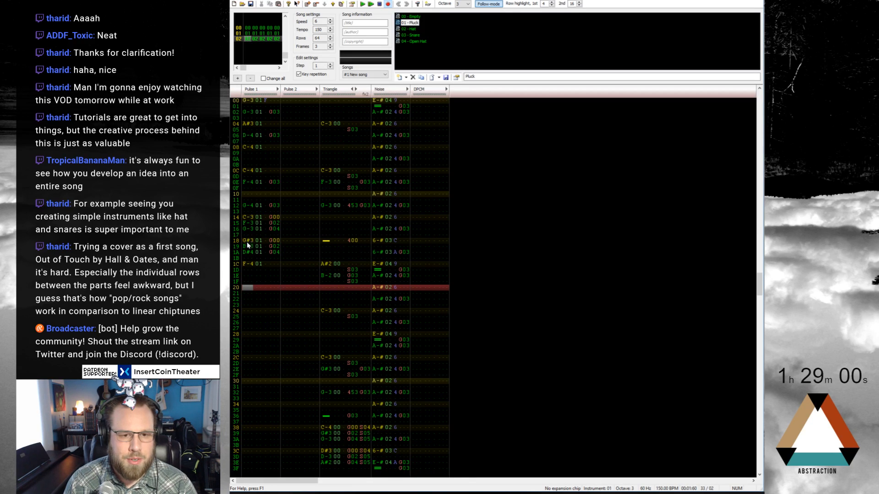
pyautogui.click(249, 218)
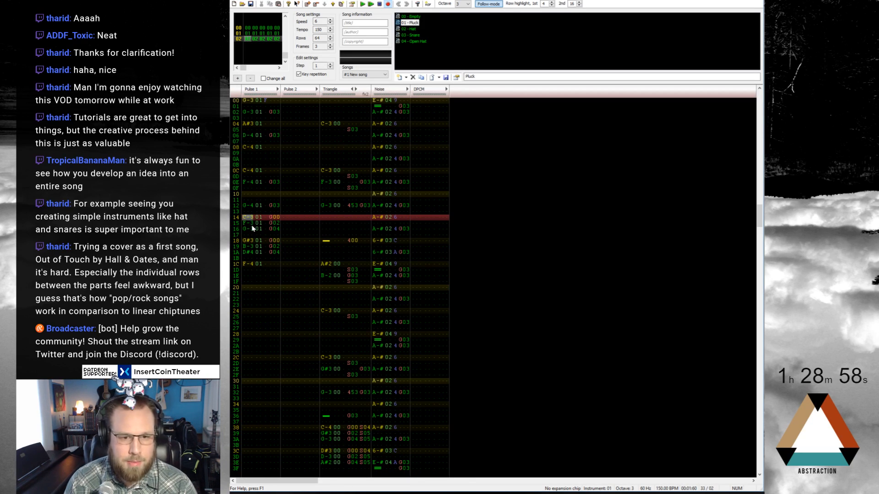
pyautogui.press('Return')
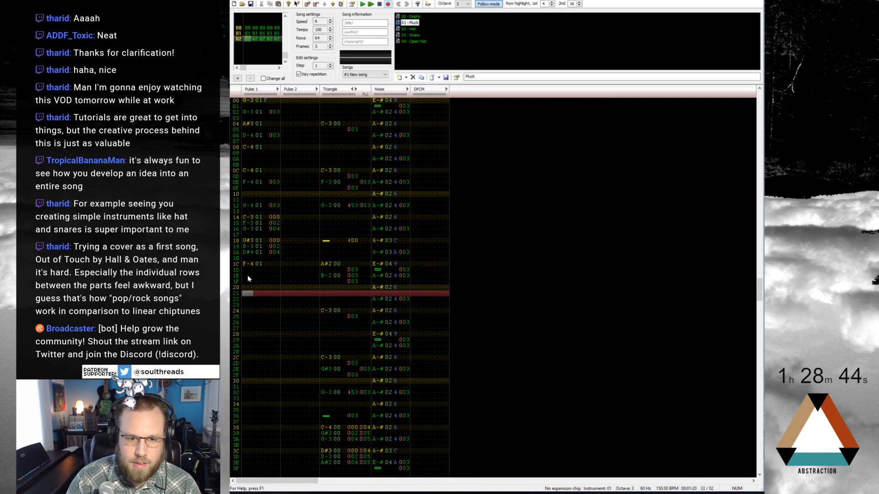
# Enter Pulse 1 notes G-4 on rows 20 and 22, and F-4 on row 24
pyautogui.press('Up')
pyautogui.press('t')
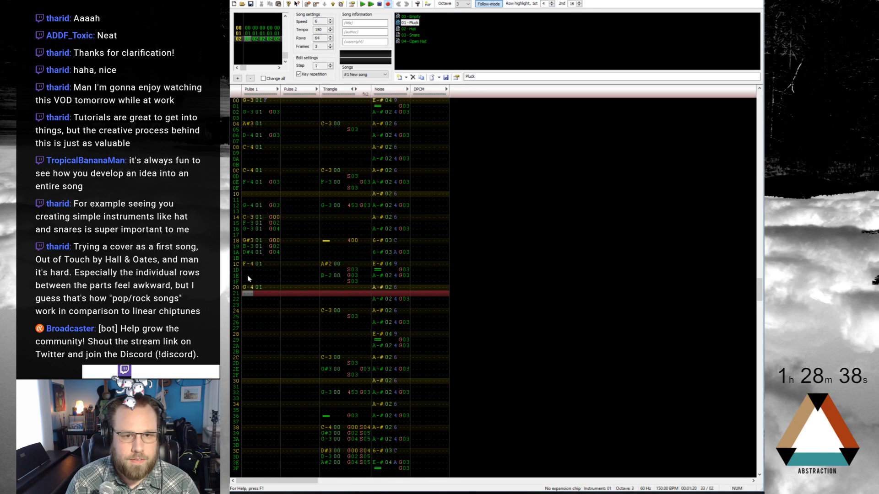
pyautogui.press('Down')
pyautogui.press('t')
pyautogui.press('Down')
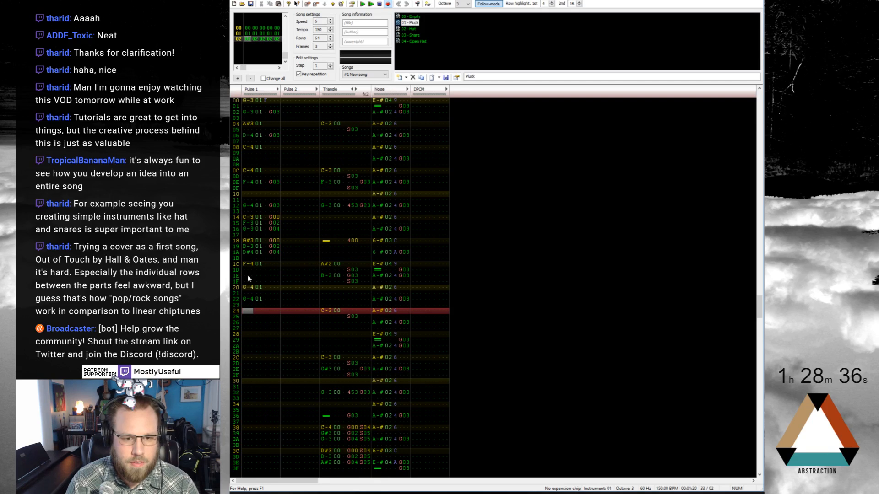
pyautogui.press('r')
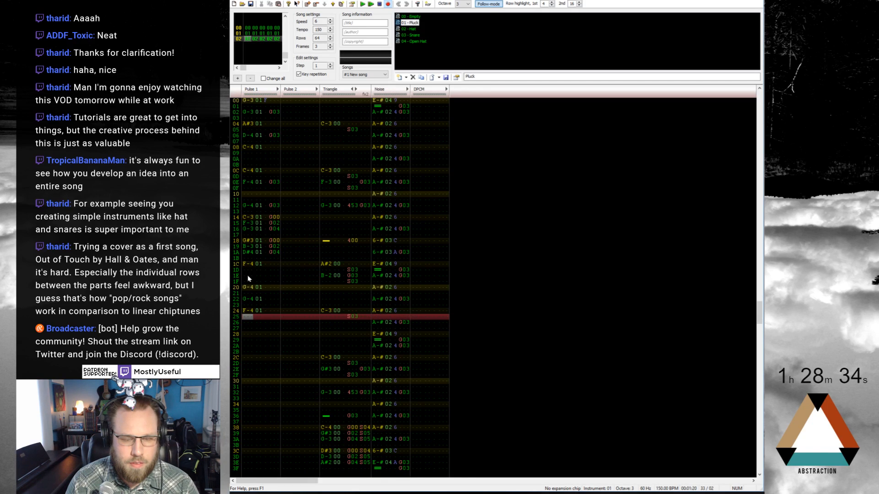
# Try the Pulse 1 notes G-4, G-4, F-4, D#4 and C-4 on consecutive rows 20 to 24
pyautogui.press('Up')
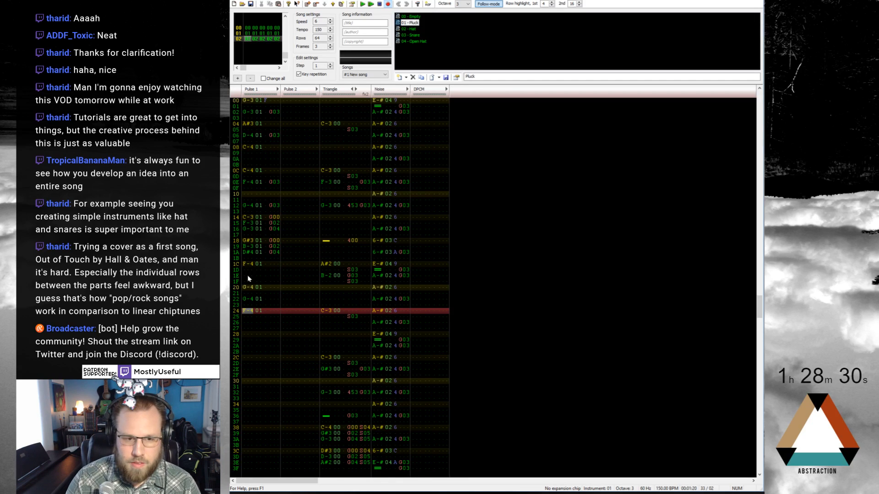
pyautogui.press('Up')
pyautogui.press('Up')
pyautogui.press('Up')
pyautogui.press('Up')
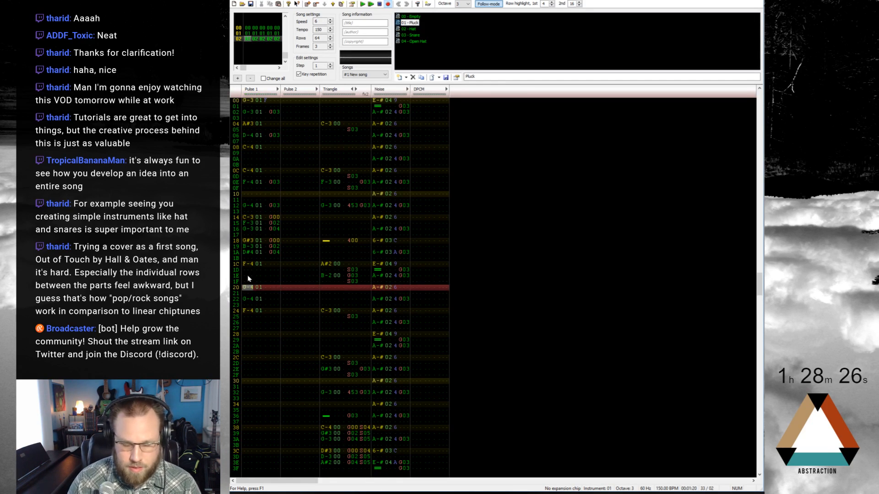
pyautogui.press('t')
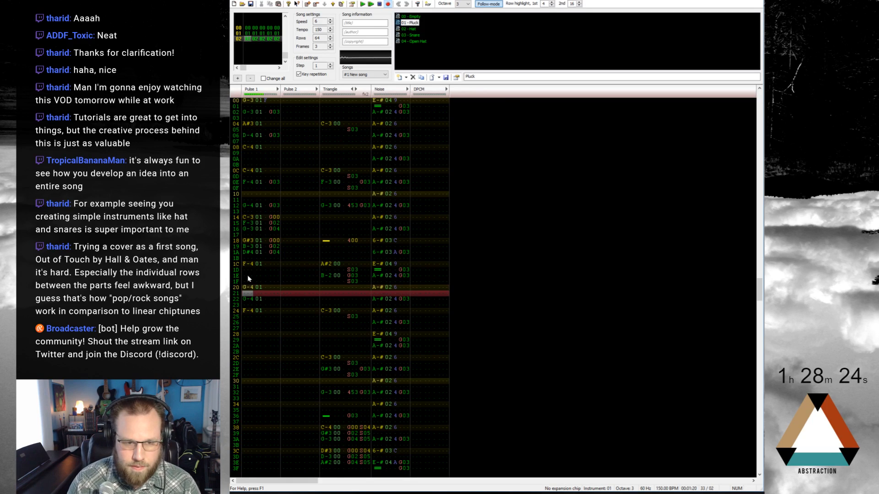
pyautogui.press('t')
pyautogui.press('r')
pyautogui.press('3')
pyautogui.press('q')
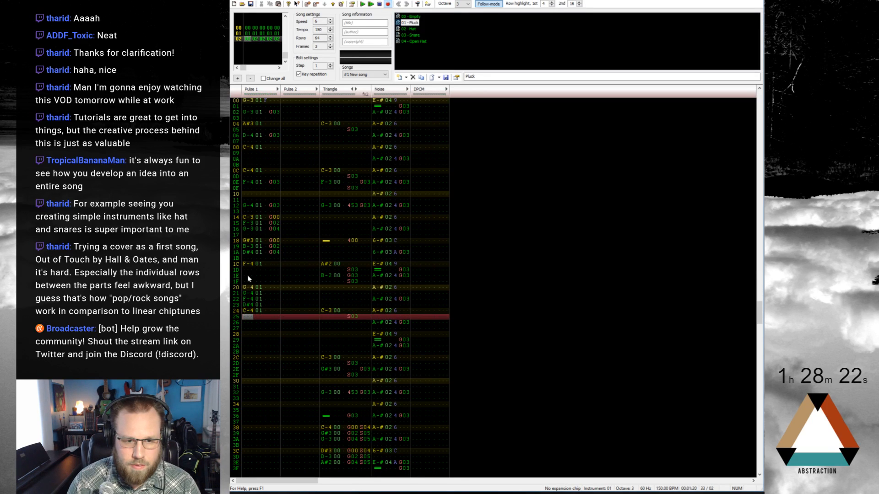
# Delete the Pulse 1 notes on rows 21 to 24
pyautogui.press('Up')
pyautogui.press('Up')
pyautogui.press('Up')
pyautogui.press('Up')
pyautogui.press('Delete')
pyautogui.press('Delete')
pyautogui.press('Up')
pyautogui.press('Up')
pyautogui.press('Up')
pyautogui.press('Up')
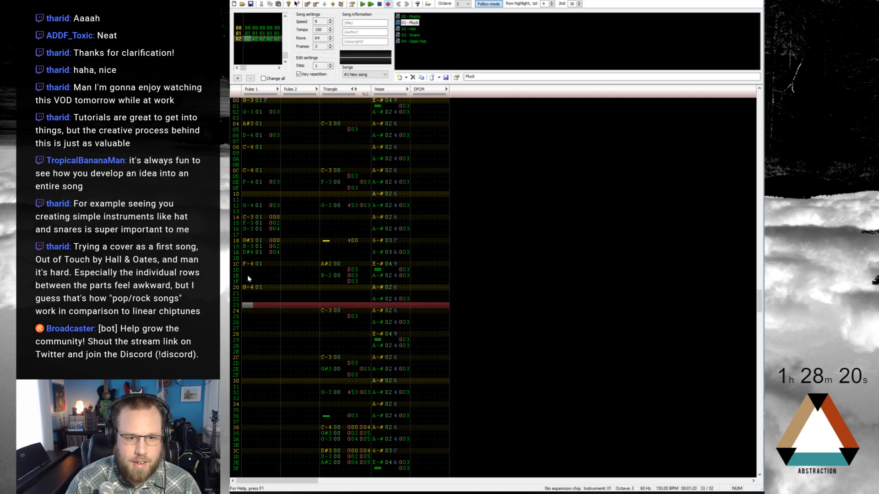
# Enter Pulse 1 notes G-4, F-4, D#4 and C-4 on rows 22, 24, 26 and 28
pyautogui.press('Down')
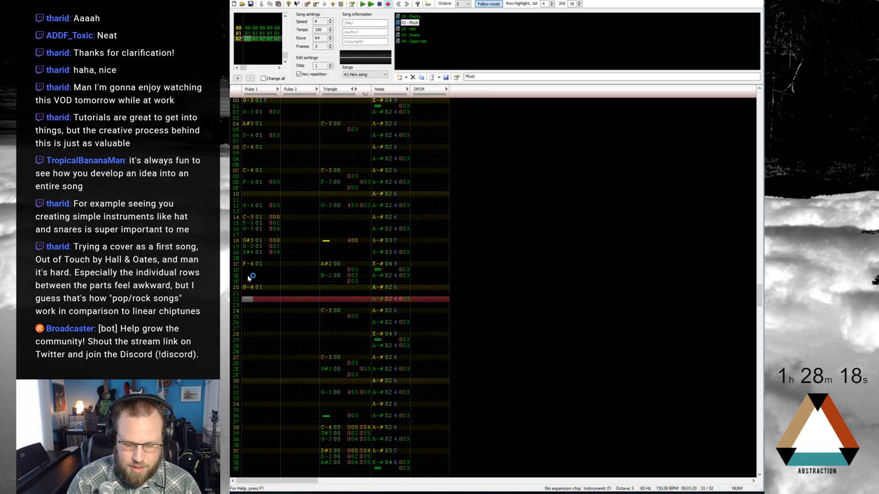
pyautogui.press('t')
pyautogui.press('Down')
pyautogui.press('3')
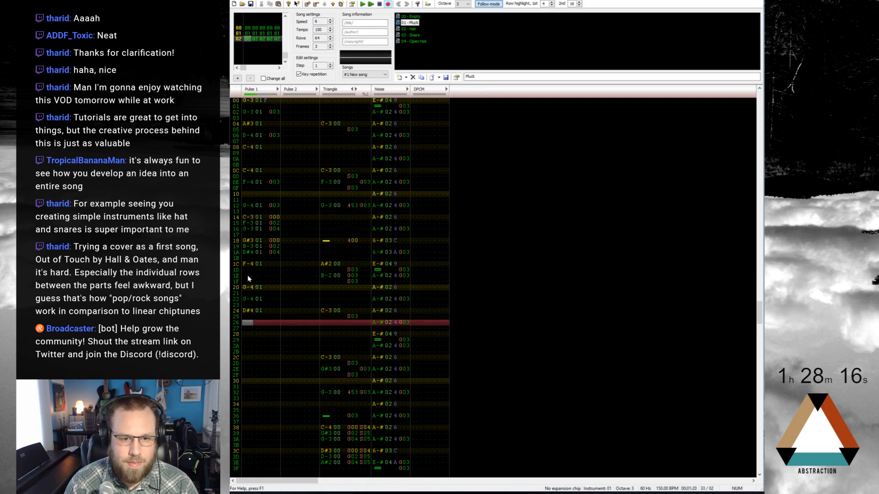
pyautogui.press('Up')
pyautogui.press('r')
pyautogui.press('Down')
pyautogui.press('3')
pyautogui.press('Down')
pyautogui.press('q')
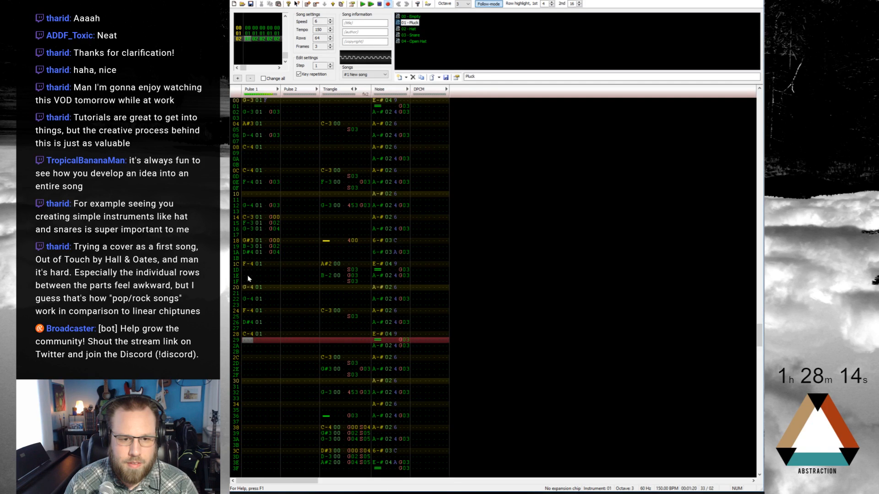
# Add the G delay effect to the Pulse 1 notes on rows 22 and 26
pyautogui.press('Right')
pyautogui.press('Up')
pyautogui.press('Up')
pyautogui.press('Up')
pyautogui.press('Up')
pyautogui.press('Up')
pyautogui.press('Right')
pyautogui.press('Up')
pyautogui.press('Up')
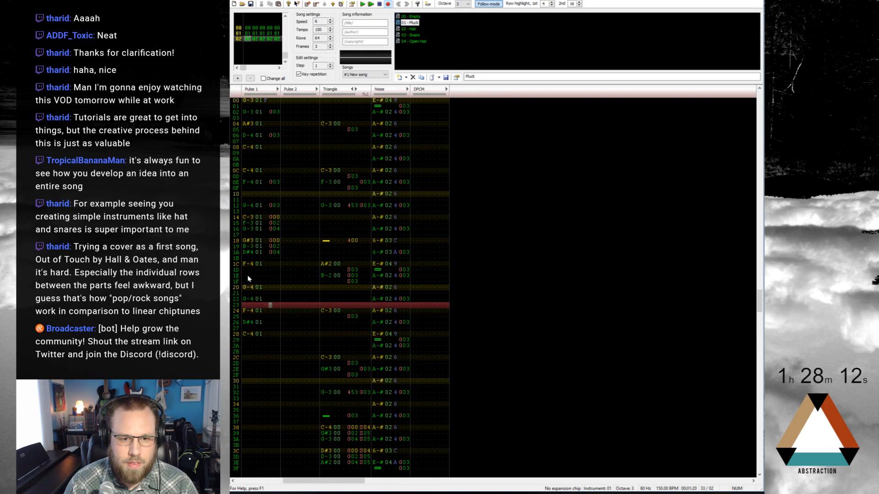
pyautogui.press('g')
pyautogui.press('Down')
pyautogui.press('Down')
pyautogui.press('Down')
pyautogui.press('g')
# Set the Pulse 1 delay effects on rows 22 and 26 to G03, and save and play the song
pyautogui.press('Right')
pyautogui.press('Up')
pyautogui.press('Up')
pyautogui.press('Up')
pyautogui.press('Up')
pyautogui.press('Up')
pyautogui.press('Right')
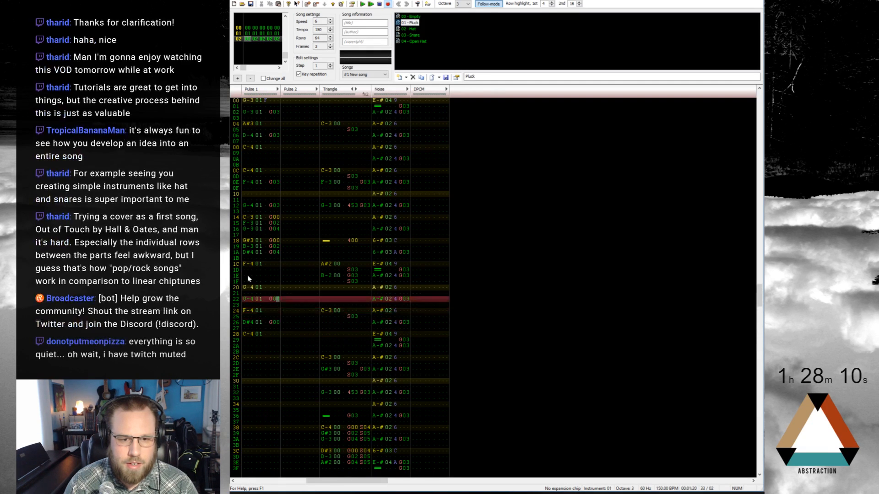
pyautogui.press('3')
pyautogui.press('Down')
pyautogui.press('Down')
pyautogui.press('Down')
pyautogui.press('3')
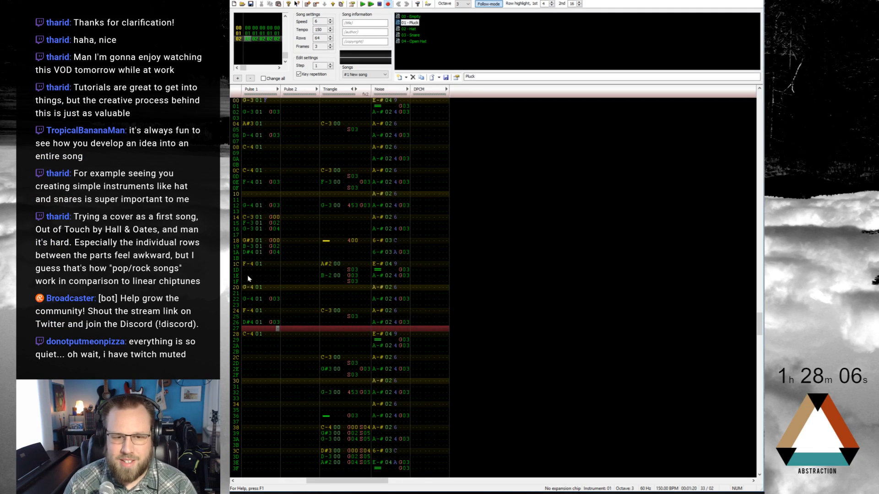
pyautogui.hotkey('ctrl', 's')
pyautogui.press('Return')
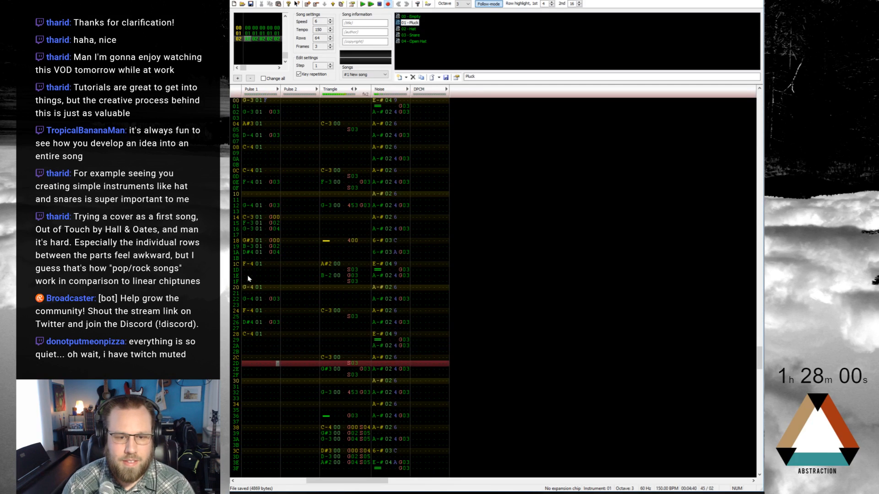
# Shift the Pulse 1 notes on rows 20 to 28 down two rows, leaving the delay effects in place, and play the result
pyautogui.moveTo(247, 287); pyautogui.dragTo(272, 336)
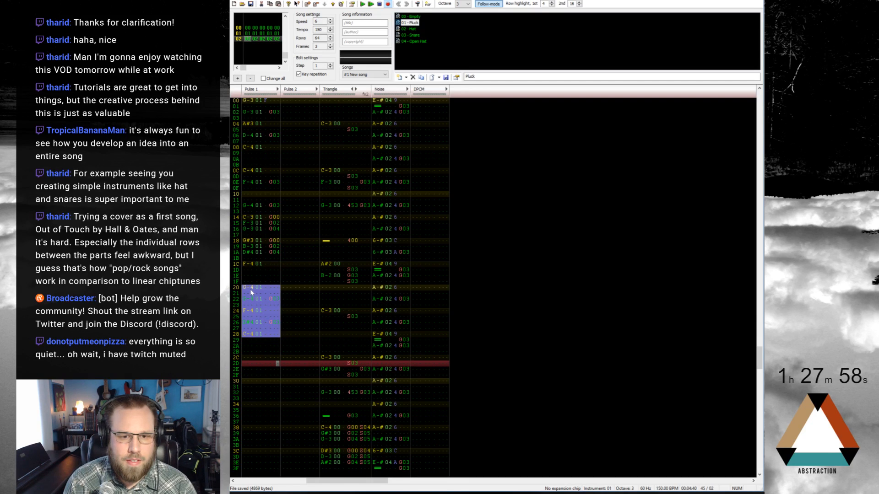
pyautogui.moveTo(250, 292)
pyautogui.mouseDown()
pyautogui.moveTo(252, 307)
pyautogui.moveTo(252, 282)
pyautogui.moveTo(257, 333)
pyautogui.moveTo(249, 306)
pyautogui.mouseUp()
pyautogui.hotkey('ctrl', 'z')
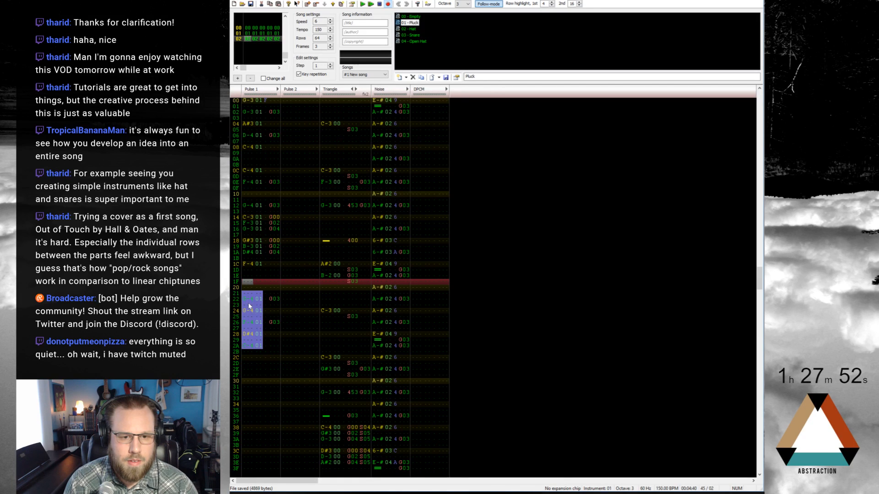
pyautogui.click(274, 232)
pyautogui.press('Return')
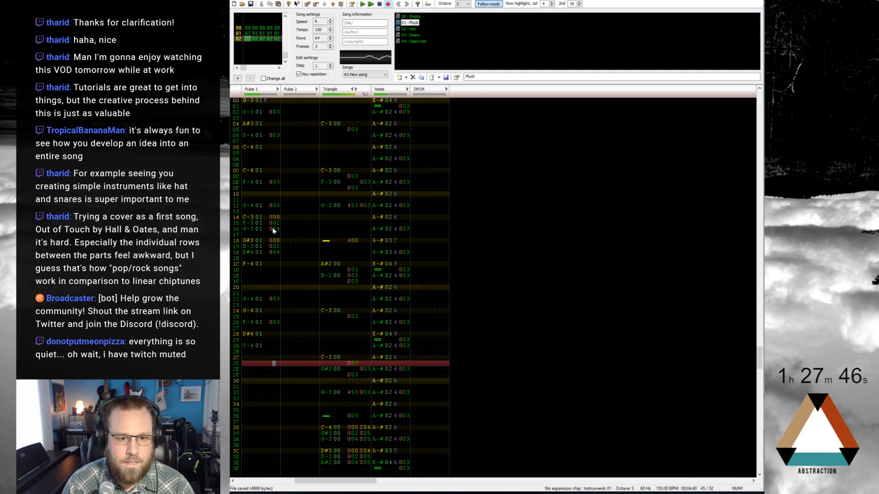
# Try a G03 delay on row 2A, and move Pulse 1's C-4 from row 2A to row 2C without it
pyautogui.click(278, 346)
pyautogui.write('G03')
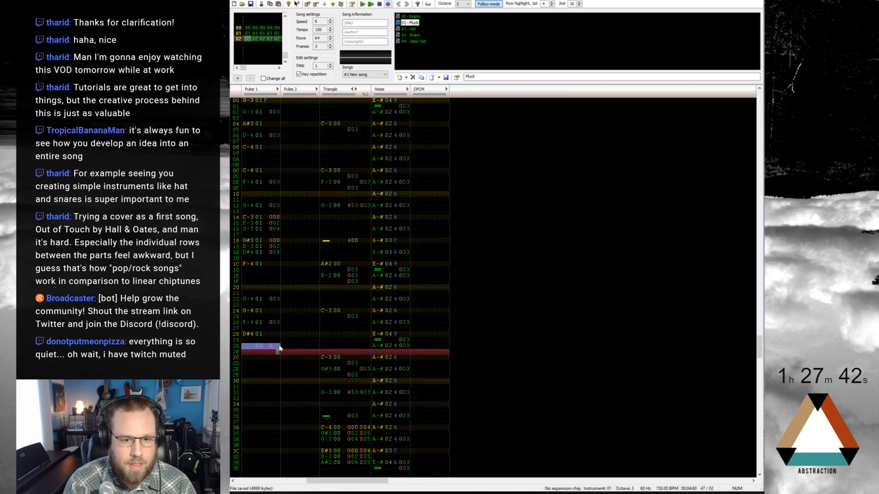
pyautogui.click(255, 346)
pyautogui.moveTo(260, 358); pyautogui.dragTo(261, 358)
pyautogui.moveTo(267, 353); pyautogui.dragTo(271, 339)
pyautogui.click(250, 289)
pyautogui.press('F7')
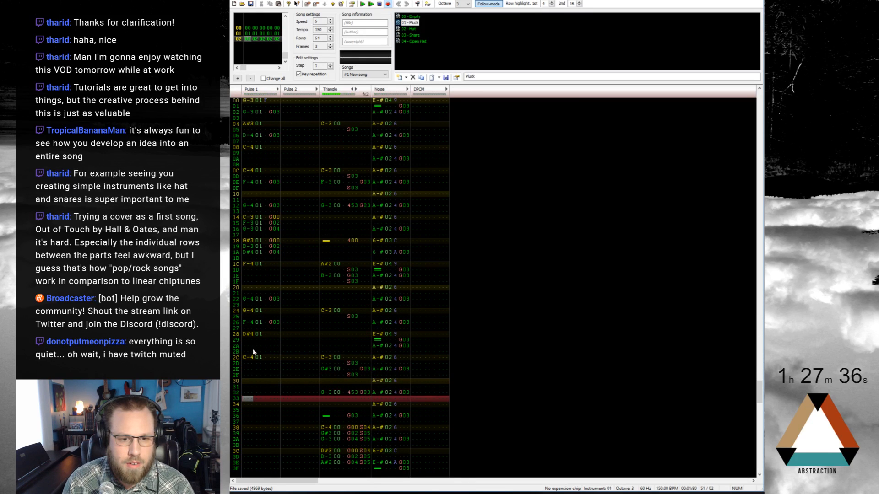
# Play the phrase from row 20, and enter Pulse 1 notes A#3 on row 2E and C-4 on row 30
pyautogui.click(246, 369)
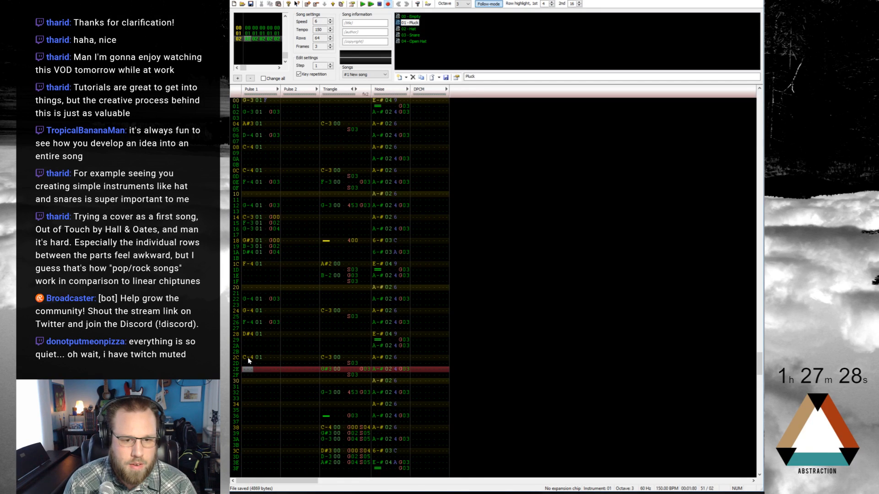
pyautogui.click(249, 290)
pyautogui.press('F7')
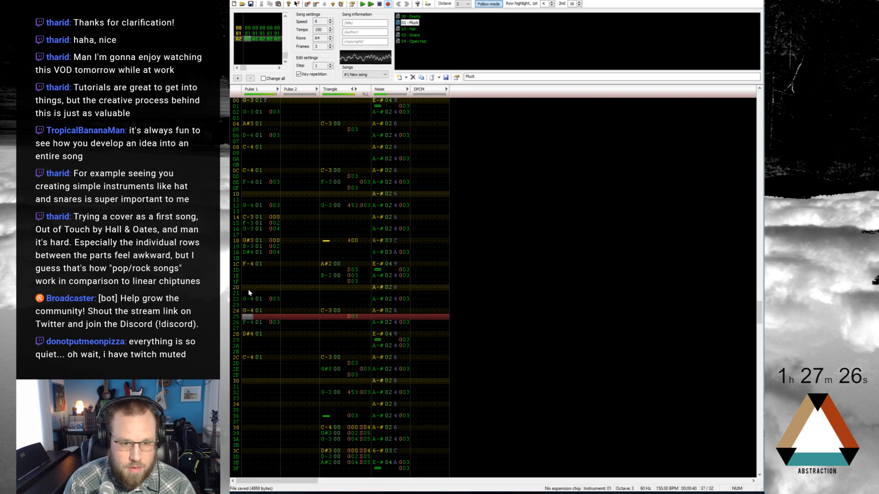
pyautogui.press('F8')
pyautogui.click(248, 370)
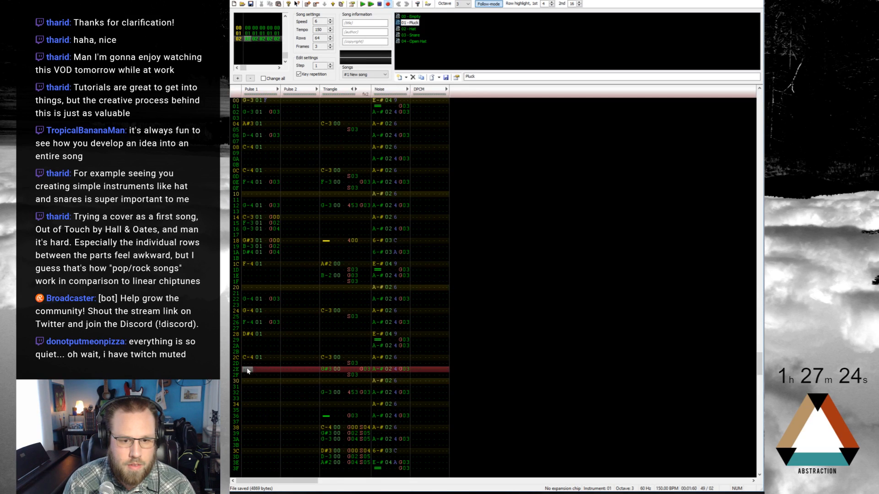
pyautogui.press('h')
pyautogui.press('Up')
pyautogui.press('j')
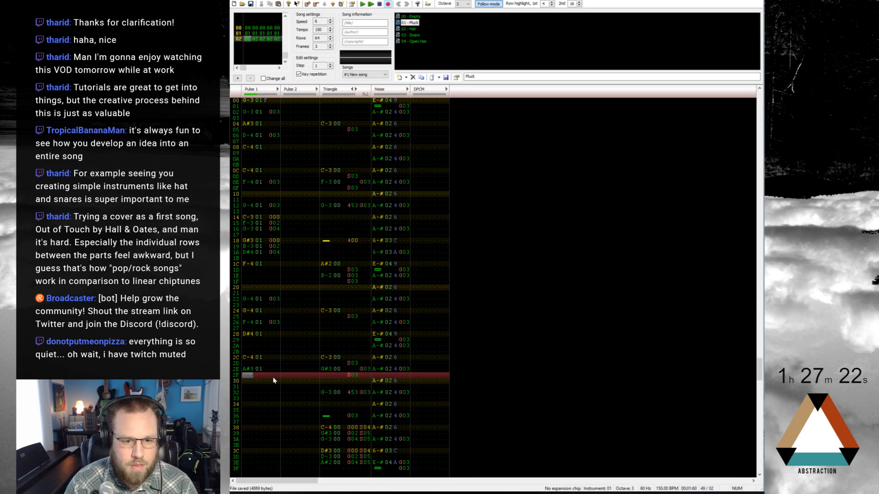
pyautogui.press('Down')
pyautogui.press('m')
# Add a G03 delay to the Pulse 1 note A#3 on row 2E and play the phrase
pyautogui.press('Right')
pyautogui.press('Right')
pyautogui.press('Right')
pyautogui.press('Up')
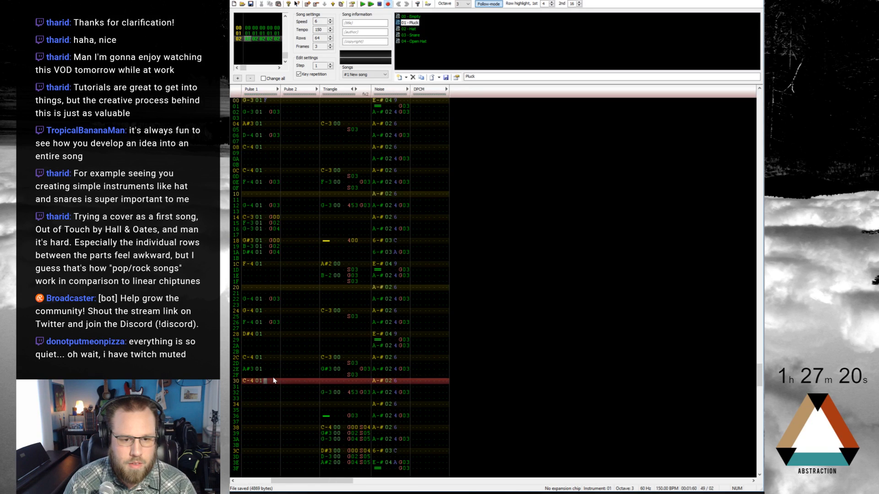
pyautogui.press('Right')
pyautogui.press('Up')
pyautogui.press('Up')
pyautogui.press('g')
pyautogui.press('Right')
pyautogui.press('Return')
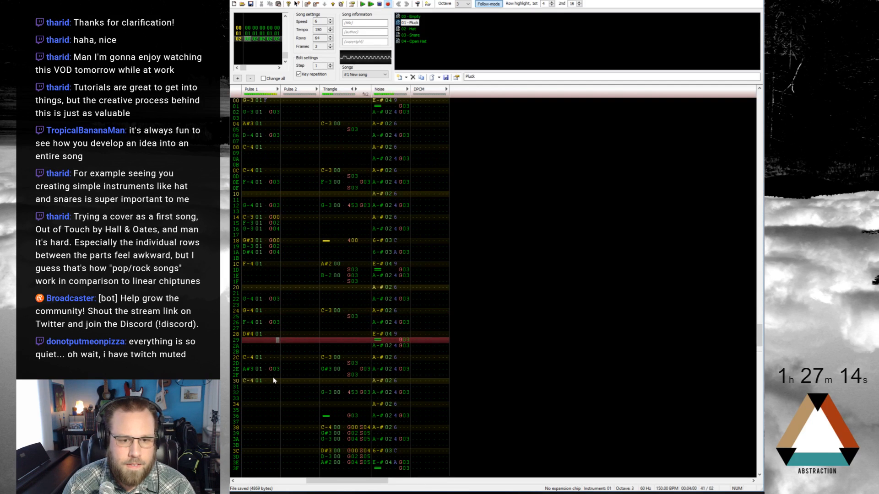
pyautogui.press('Return')
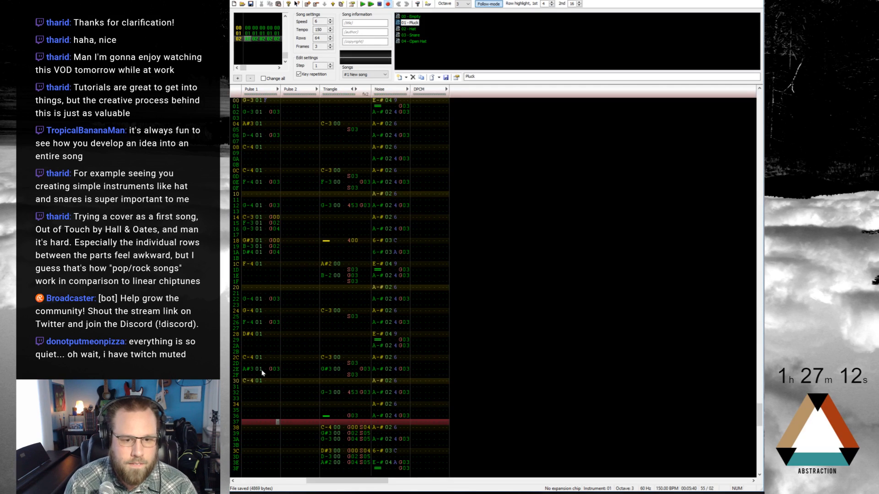
# Move Pulse 1's C-4 from row 30 to row 32 with a G03 delay, and play back the whole song
pyautogui.moveTo(255, 381); pyautogui.dragTo(259, 383)
pyautogui.moveTo(259, 383); pyautogui.dragTo(261, 393)
pyautogui.click(272, 394)
pyautogui.write('g')
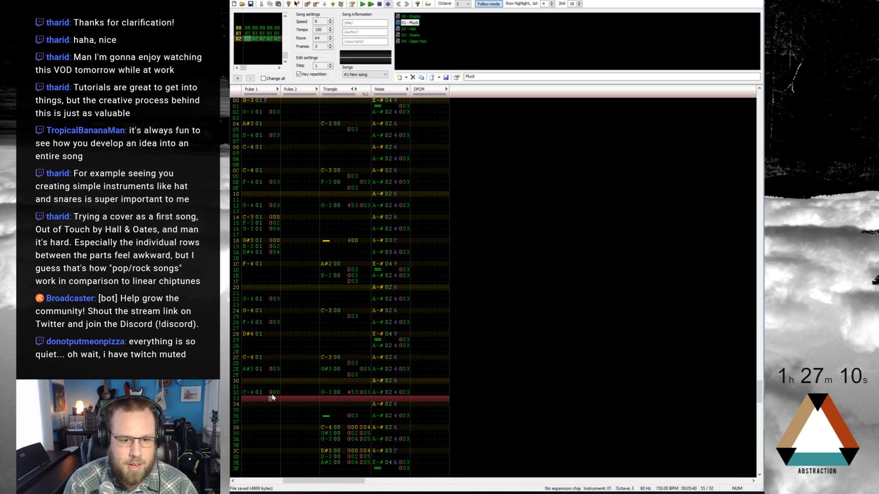
pyautogui.click(278, 393)
pyautogui.write('3')
pyautogui.press('Return')
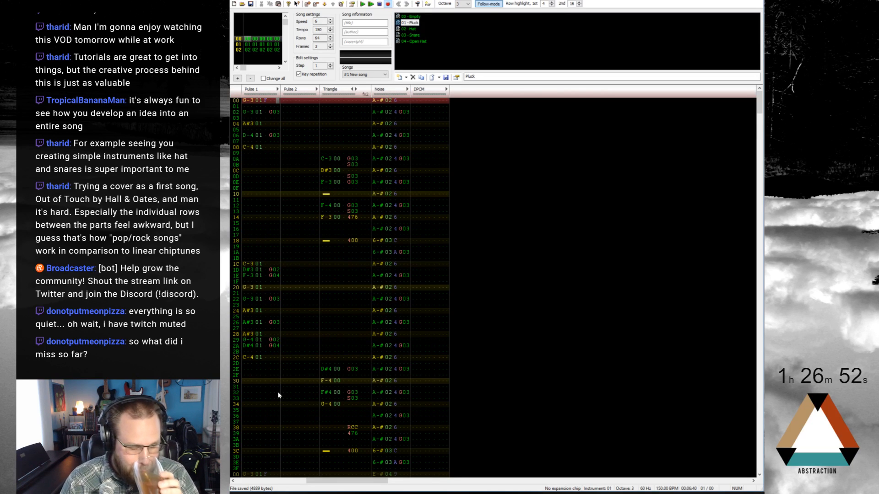
pyautogui.press('Return')
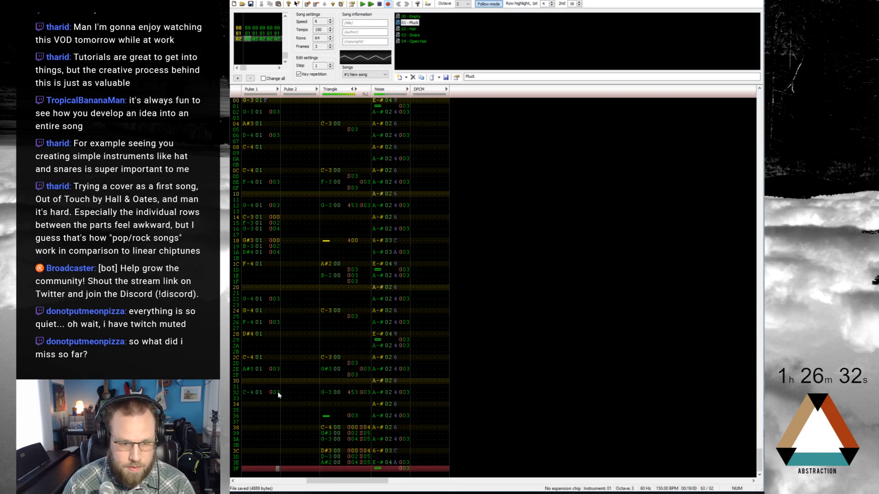
pyautogui.hotkey('ctrl', 'Left')
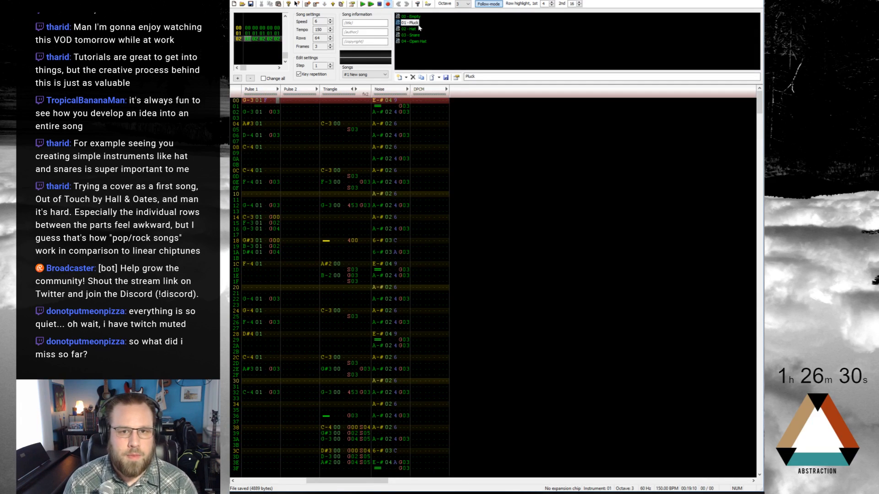
# Create a new instrument named Pad
pyautogui.click(399, 78)
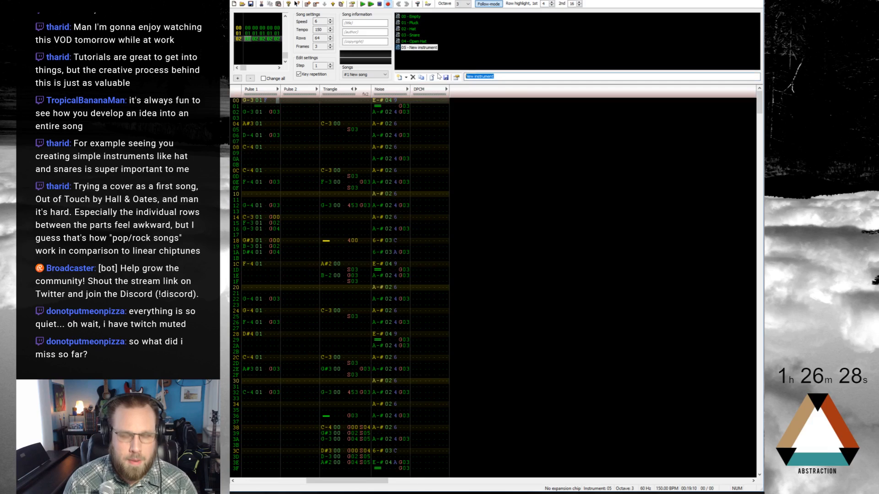
pyautogui.write('Pad')
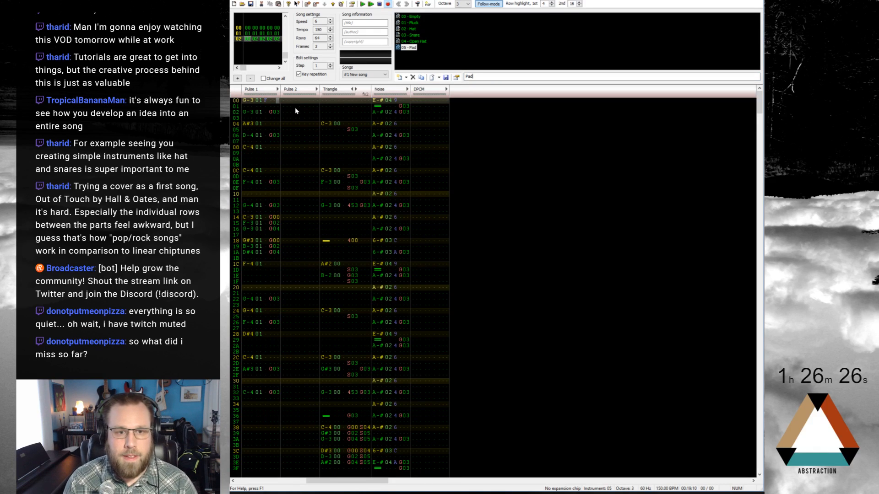
# Enter a Pulse 2 note G-3 on row 00 with the Pad instrument and the arpeggio effect 050
pyautogui.click(289, 103)
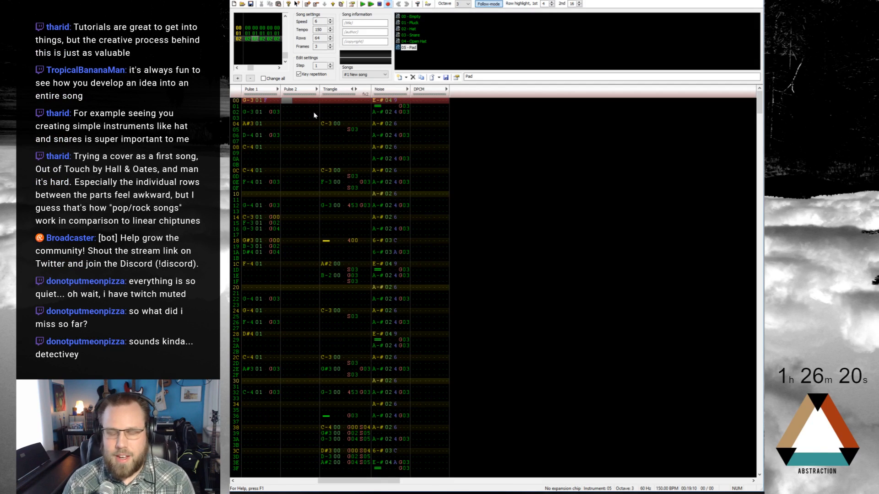
pyautogui.press('b')
pyautogui.press('Right')
pyautogui.press('Right')
pyautogui.press('Right')
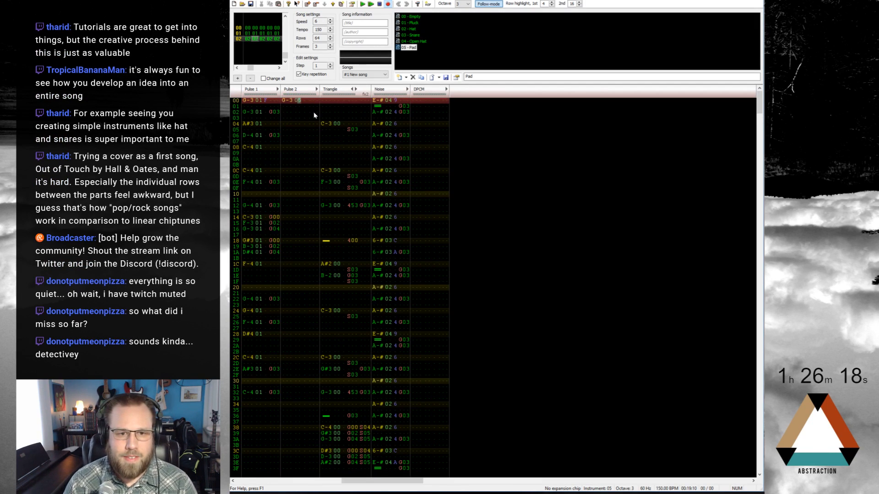
pyautogui.write('0')
pyautogui.press('Right')
pyautogui.press('Right')
pyautogui.press('Up')
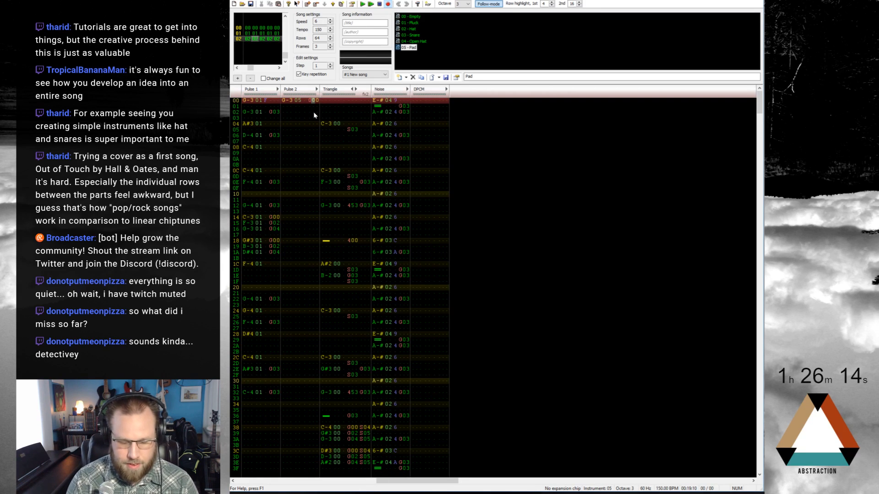
pyautogui.write('5')
pyautogui.press('Left')
pyautogui.press('Up')
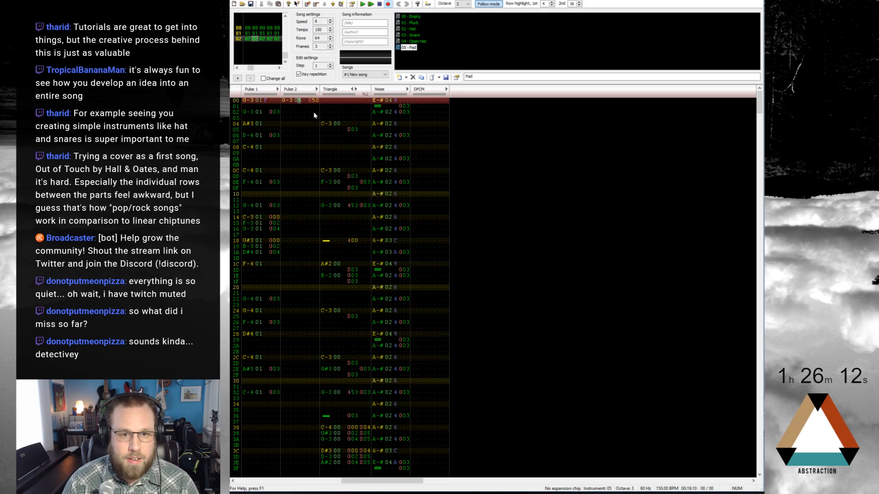
# Draw a 30-step volume envelope for the Pad instrument, rising from 2 to 15 and falling back to 0
pyautogui.doubleClick(406, 49)
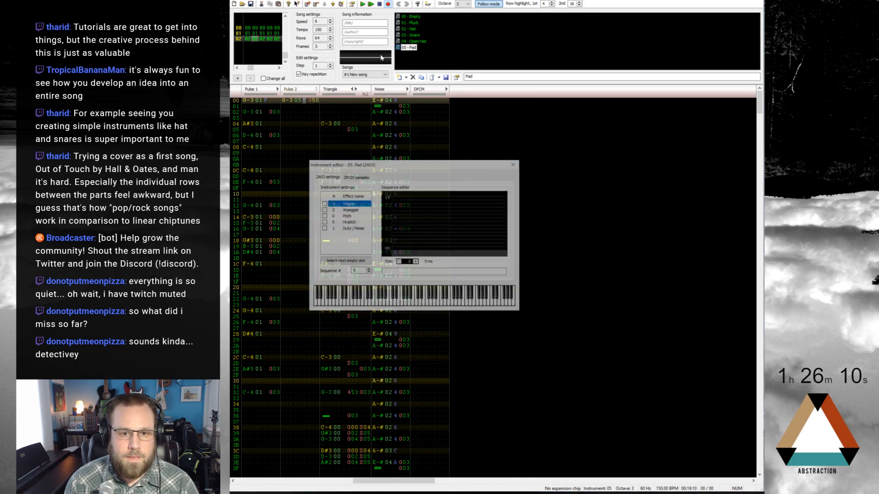
pyautogui.moveTo(411, 245)
pyautogui.mouseDown()
pyautogui.moveTo(433, 197)
pyautogui.moveTo(495, 248)
pyautogui.mouseUp()
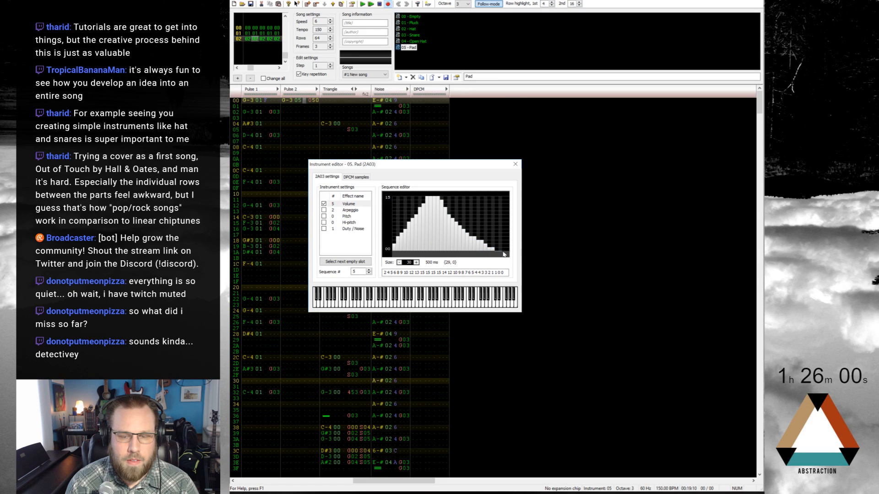
pyautogui.click(516, 163)
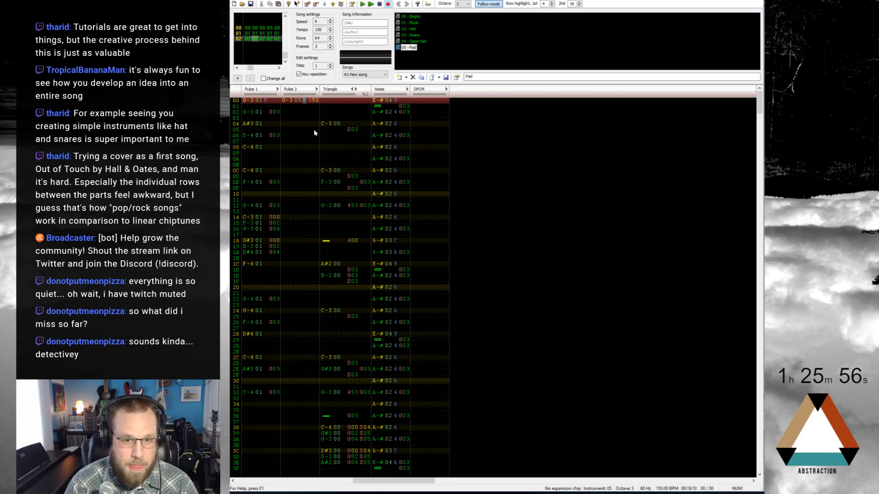
# Move the editing position to the Pulse 2 note column on row 0C
pyautogui.press('Down')
pyautogui.press('Down')
pyautogui.press('Down')
pyautogui.press('Down')
pyautogui.press('Down')
pyautogui.press('Down')
pyautogui.press('Down')
pyautogui.press('Down')
pyautogui.press('Down')
pyautogui.press('Down')
pyautogui.press('Down')
pyautogui.press('Down')
pyautogui.press('Left')
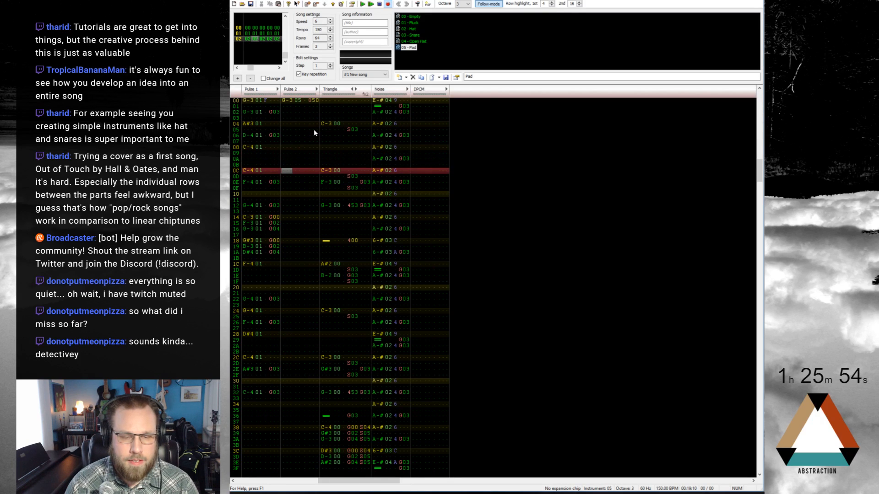
# Insert a note release at row 0C of the Pulse 2 channel and play the pattern from its start
pyautogui.press('1')
pyautogui.press('Up')
pyautogui.press('\\')
pyautogui.press('Home')
pyautogui.press('Down')
pyautogui.press('Down')
pyautogui.press('Down')
pyautogui.press('Down')
pyautogui.press('Down')
pyautogui.press('Down')
pyautogui.press('Down')
pyautogui.press('Down')
pyautogui.press('Down')
pyautogui.press('Down')
pyautogui.press('Down')
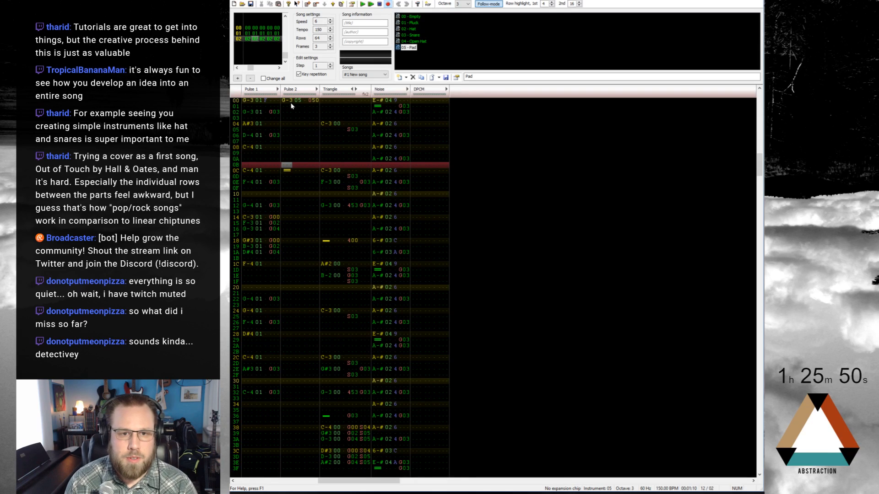
# Add a loop point and a release point at the peak of the Pad instrument's volume envelope
pyautogui.doubleClick(410, 48)
pyautogui.click(429, 254)
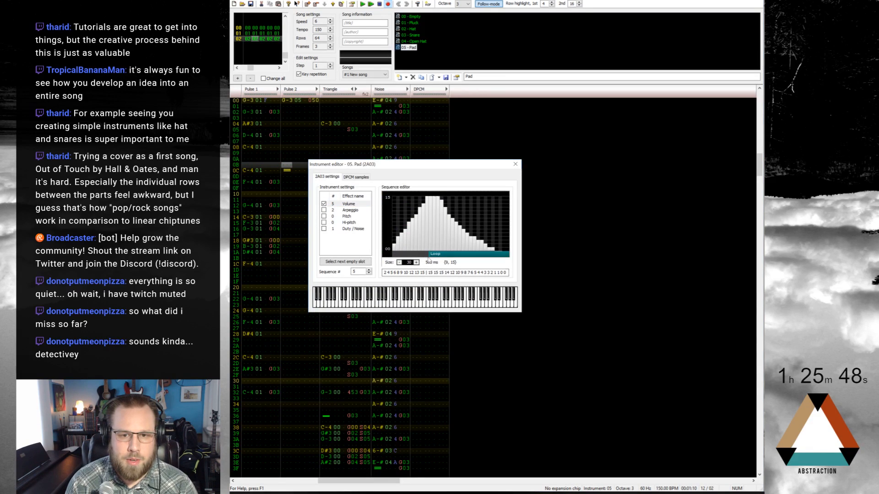
pyautogui.rightClick(434, 254)
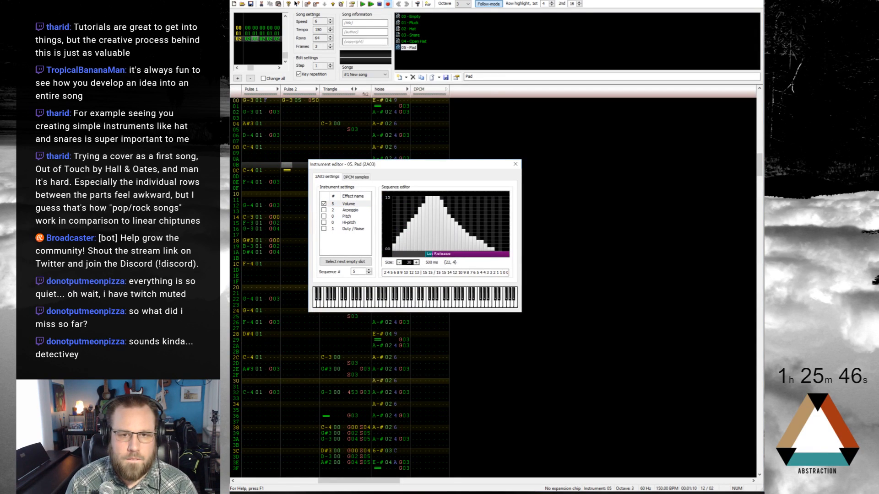
# Set the Pulse 2 note at row 00 to volume 5 and transpose it up an octave to G-4
pyautogui.click(304, 101)
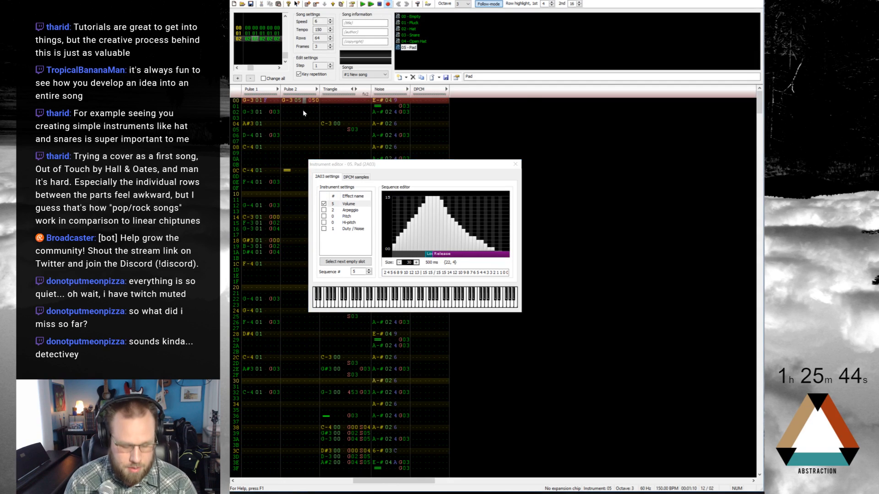
pyautogui.press('5')
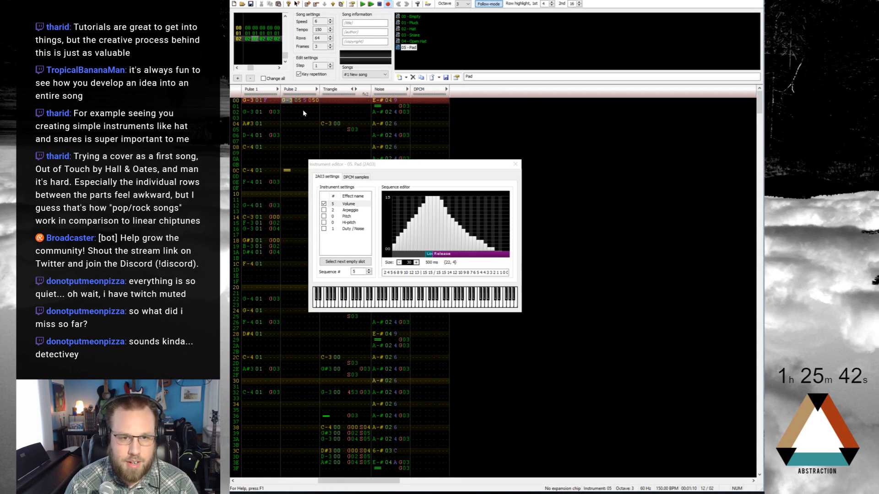
pyautogui.hotkey('shift', 'Up')
pyautogui.hotkey('ctrl', 'F4')
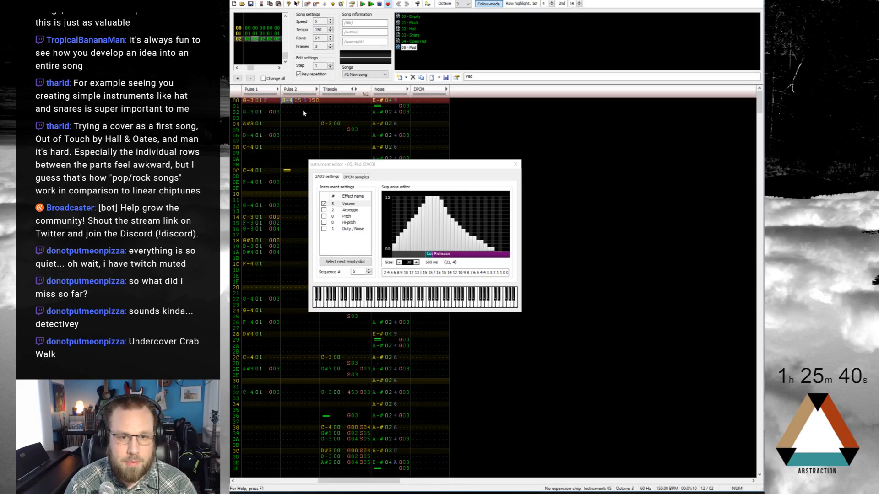
# Enable the Pad instrument's Duty / Noise sequence with a single value of 2 and audition the pattern
pyautogui.click(323, 230)
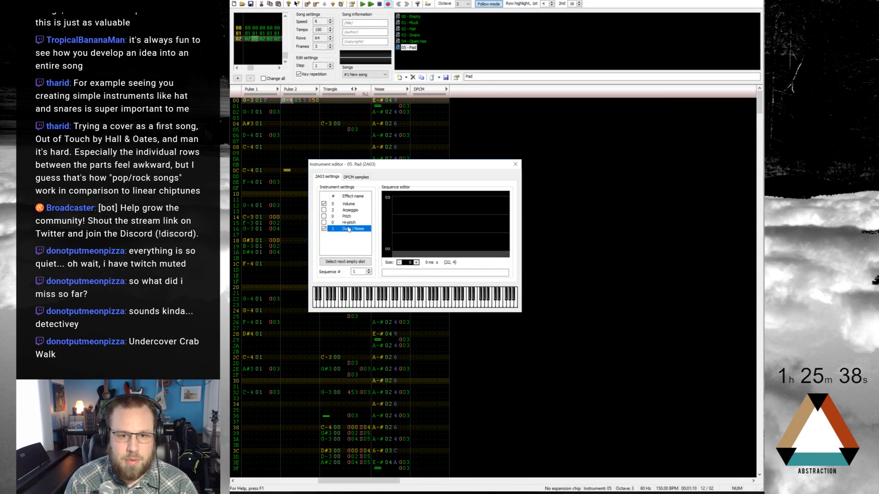
pyautogui.click(400, 236)
pyautogui.click(404, 225)
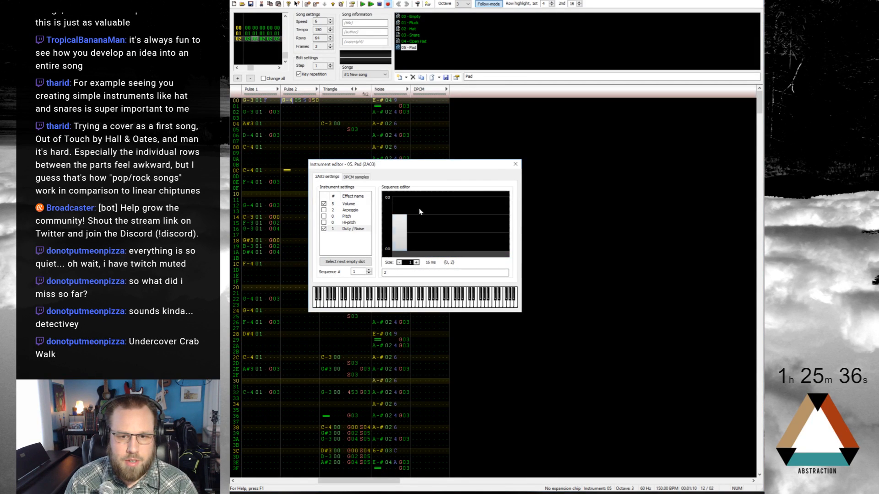
pyautogui.click(516, 164)
pyautogui.click(363, 4)
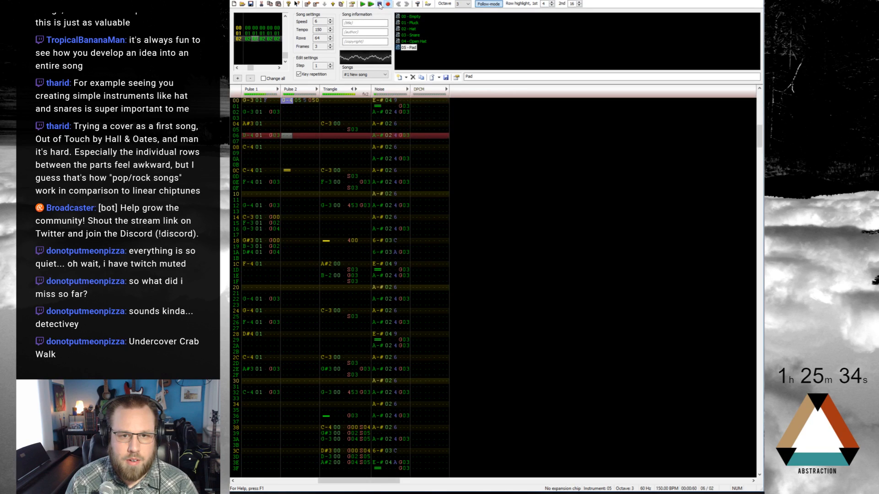
pyautogui.click(380, 4)
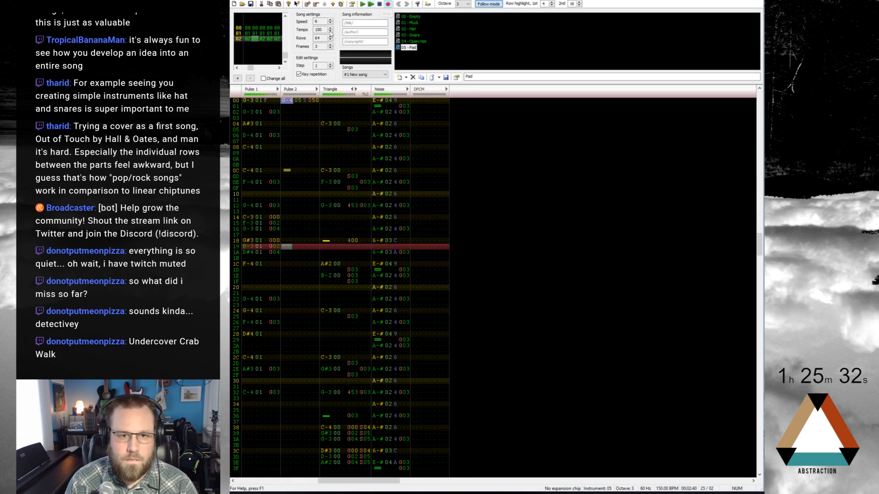
# Try arpeggio effect 005 on the Pulse 2 note at row 00 and play the pattern
pyautogui.click(313, 101)
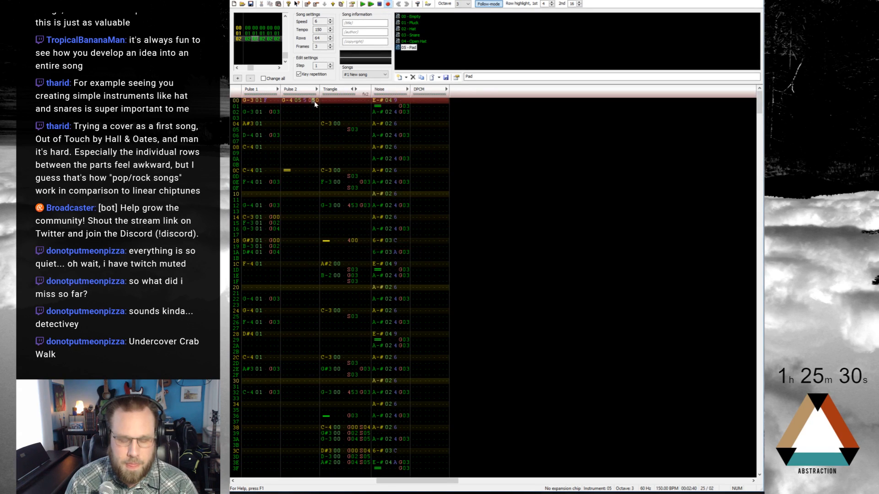
pyautogui.write('0')
pyautogui.press('Up')
pyautogui.press('Right')
pyautogui.write('5')
pyautogui.press('Up')
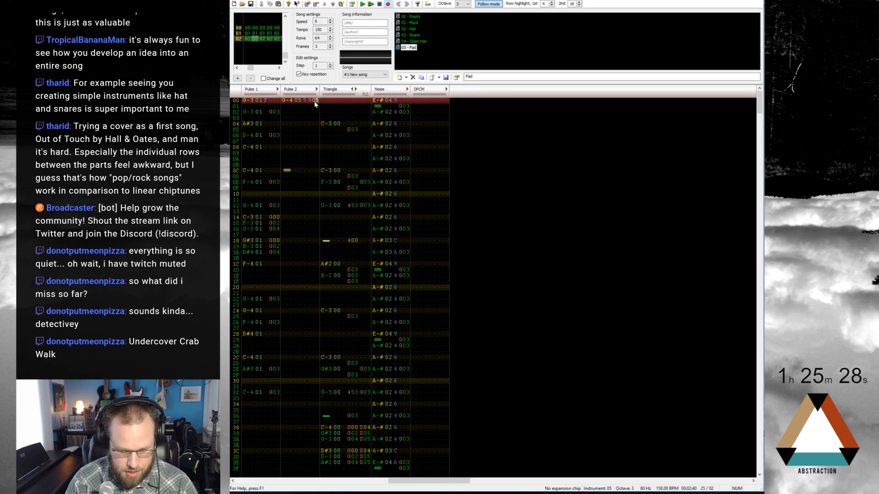
pyautogui.press('Return')
pyautogui.press('Return')
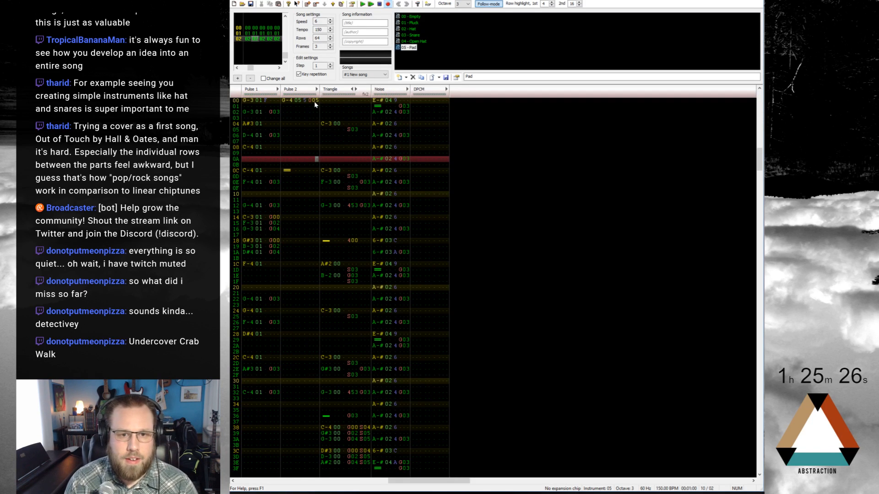
# Set the arpeggio effect of the Pulse 2 note at row 00 back to 050
pyautogui.click(315, 100)
pyautogui.click(314, 99)
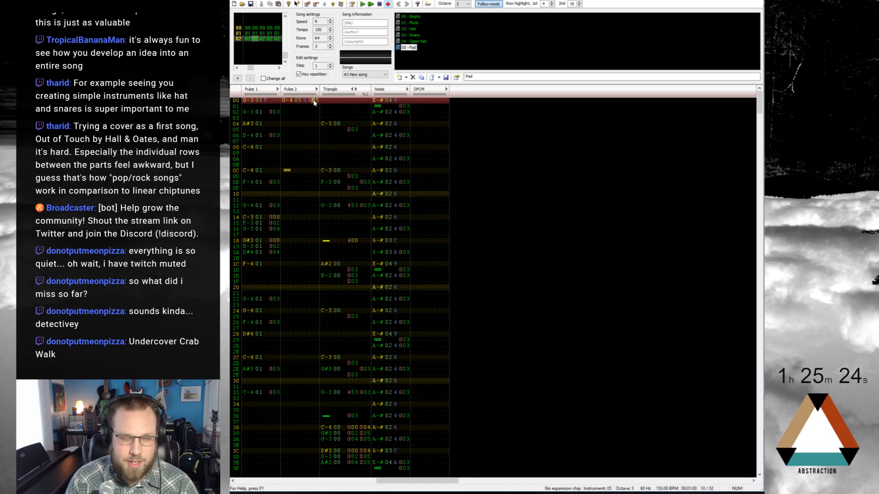
pyautogui.write('50')
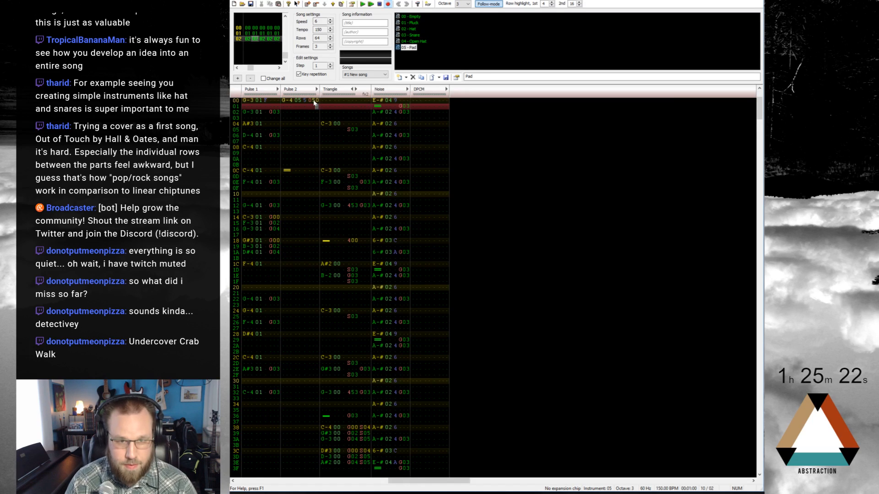
# Check the Pad instrument's Duty / Noise sequence and listen to the pattern
pyautogui.doubleClick(407, 48)
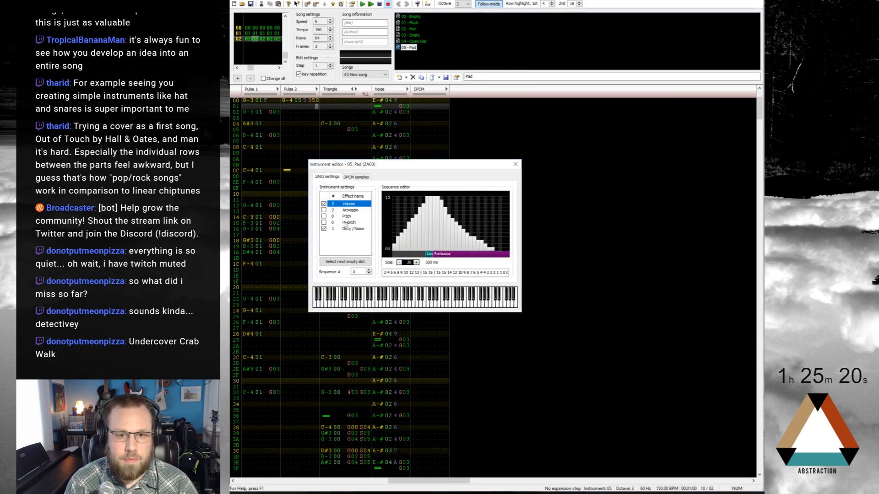
pyautogui.click(355, 229)
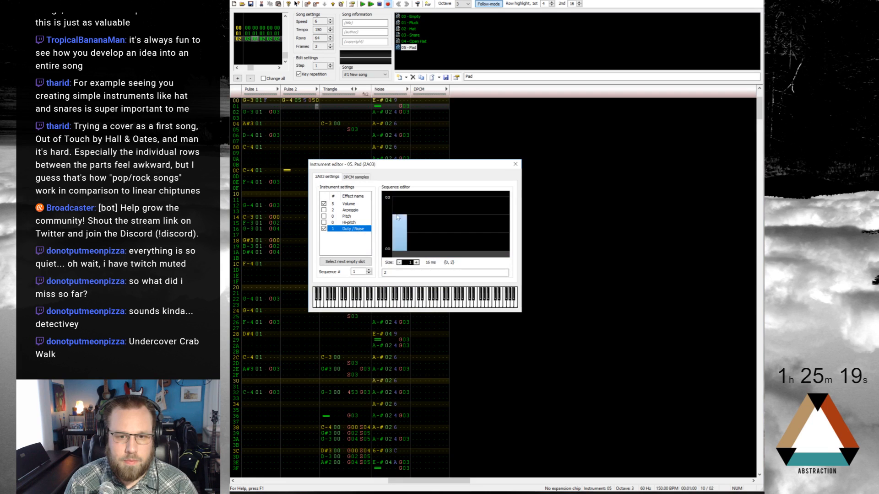
pyautogui.click(516, 165)
pyautogui.click(363, 4)
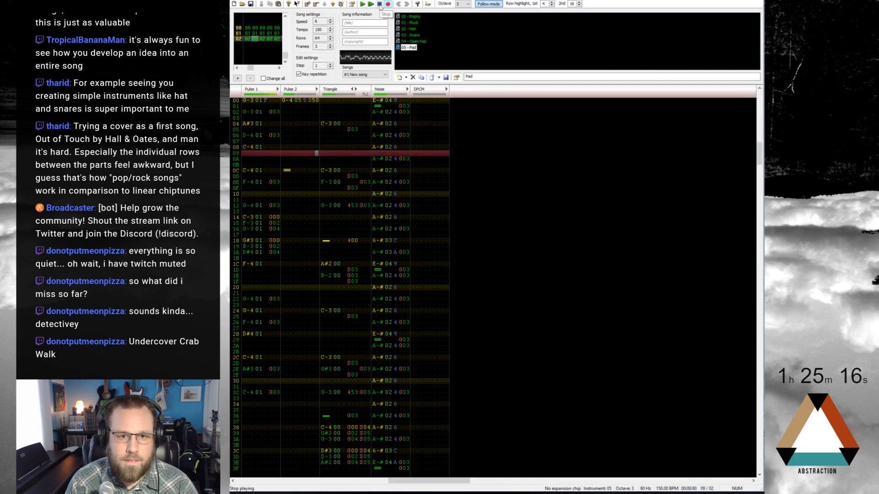
pyautogui.click(379, 4)
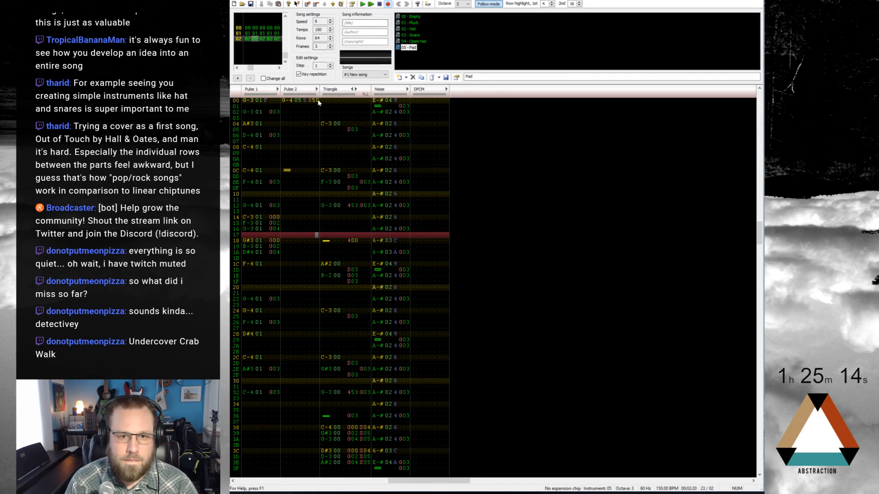
# Try arpeggio effect 059 on the Pulse 2 note at row 00 and play the pattern
pyautogui.click(319, 103)
pyautogui.write('9')
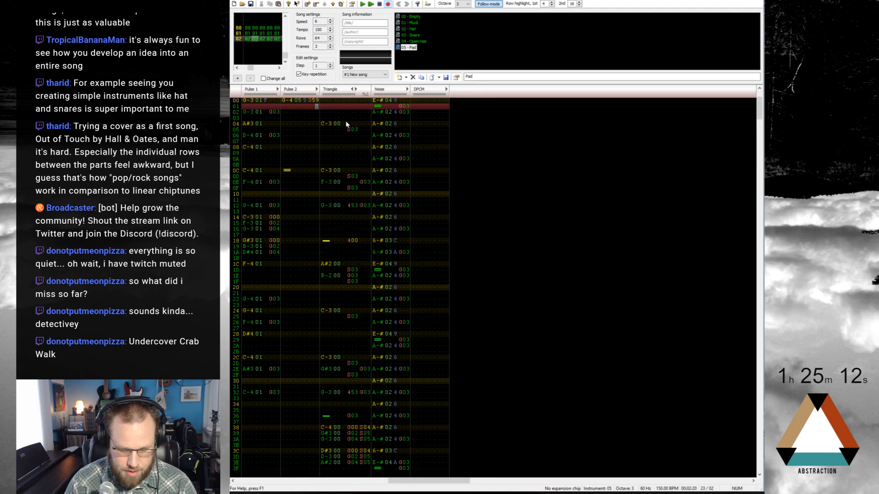
pyautogui.press('Return')
pyautogui.press('Return')
pyautogui.press('Up')
pyautogui.press('Up')
pyautogui.press('Up')
pyautogui.press('Up')
pyautogui.press('Up')
pyautogui.press('Up')
pyautogui.press('Up')
pyautogui.press('Up')
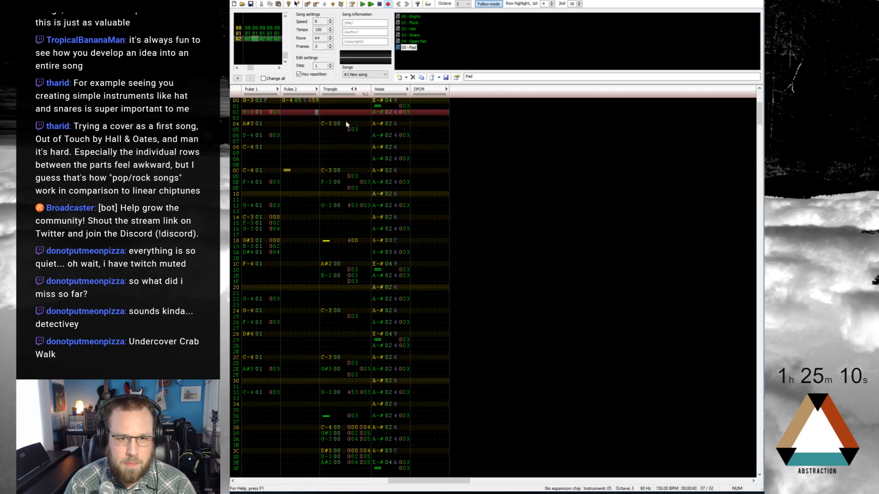
pyautogui.press('Down')
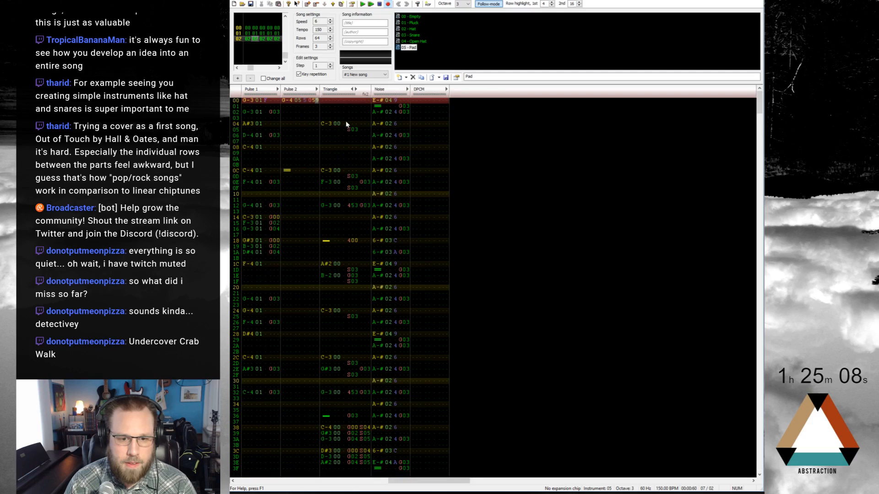
# Return to row 00 of Pulse 2 and restore its arpeggio effect to 050
pyautogui.press('Down')
pyautogui.press('Up')
pyautogui.press('Up')
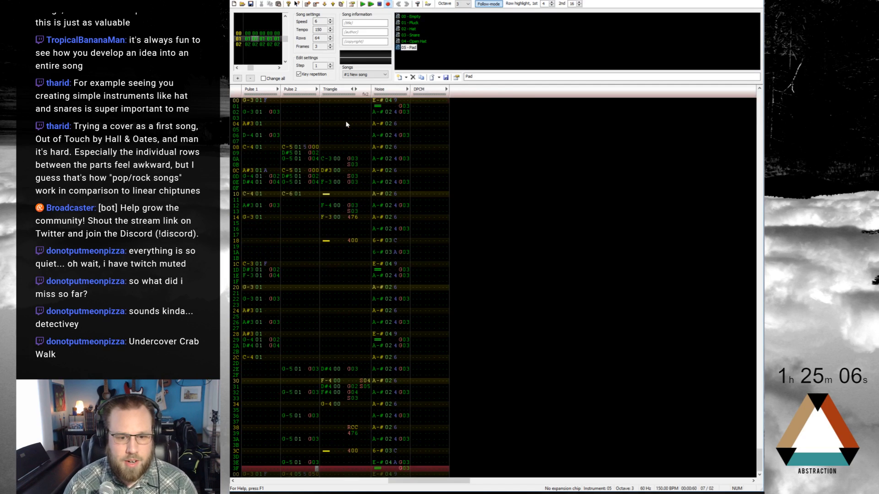
pyautogui.press('Down')
pyautogui.write('0')
pyautogui.press('Up')
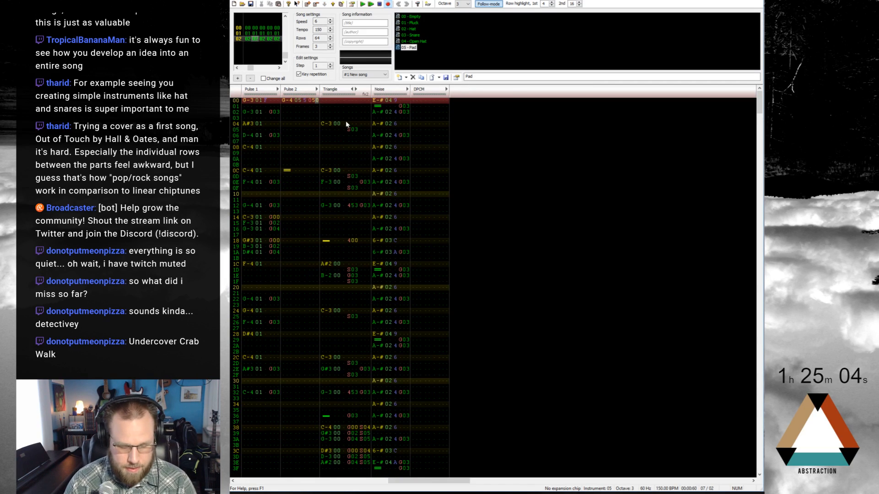
# Set the volume of the Pulse 2 note at row 00 to 3 and audition the pattern
pyautogui.press('Left')
pyautogui.press('Left')
pyautogui.press('Left')
pyautogui.press('Left')
pyautogui.press('Right')
pyautogui.write('3')
pyautogui.press('Return')
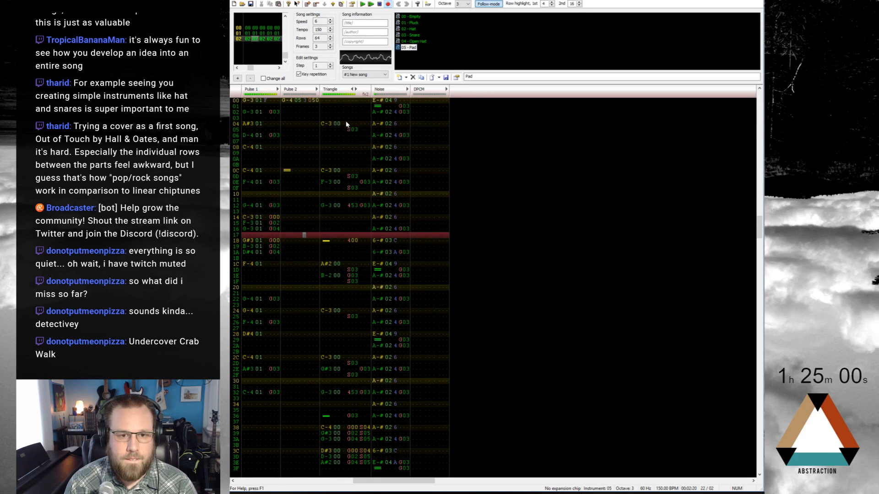
pyautogui.press('Return')
# Move the Pulse 2 note release from row 0C to row 10 and play the pattern
pyautogui.moveTo(287, 171); pyautogui.dragTo(289, 194)
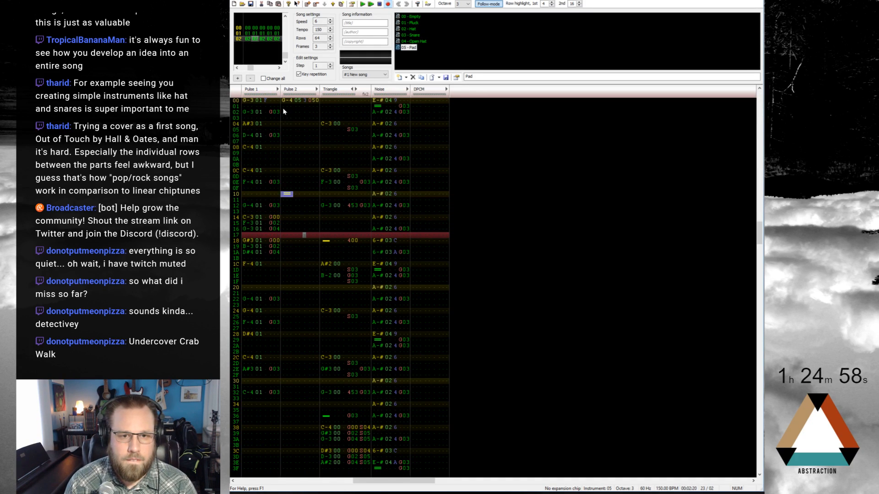
pyautogui.press('Return')
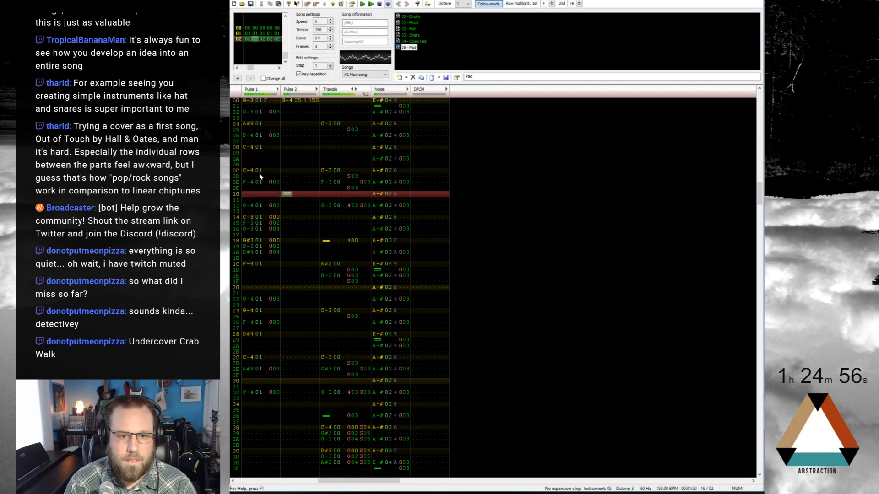
pyautogui.press('Return')
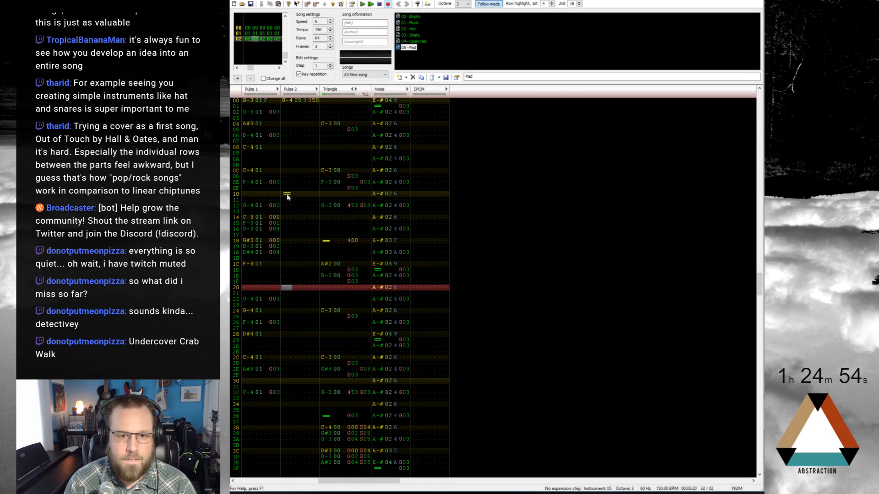
# Copy the Pulse 2 pad phrase from rows 00 to 10 and paste it at row 20
pyautogui.moveTo(286, 194); pyautogui.dragTo(310, 104)
pyautogui.hotkey('ctrl', 'c')
pyautogui.click(286, 288)
pyautogui.hotkey('ctrl', 'v')
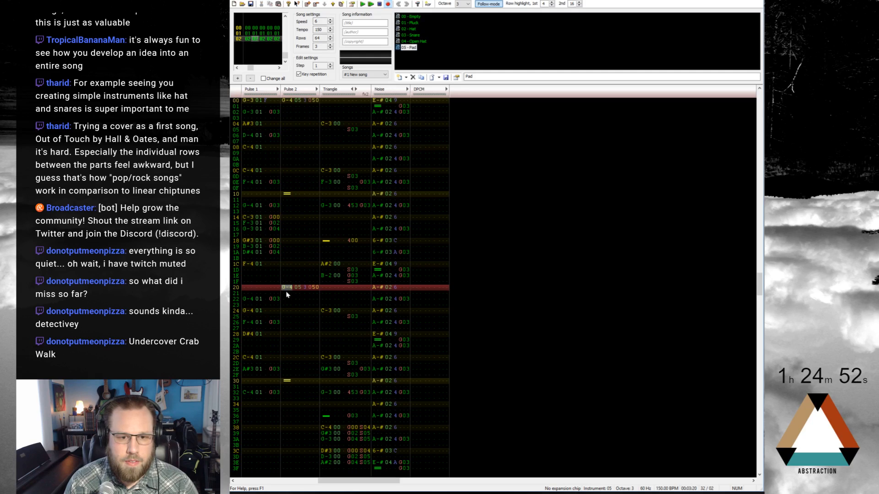
# Try other pitches for the pasted Pulse 2 note at row 20 and set it to A#4
pyautogui.press('6')
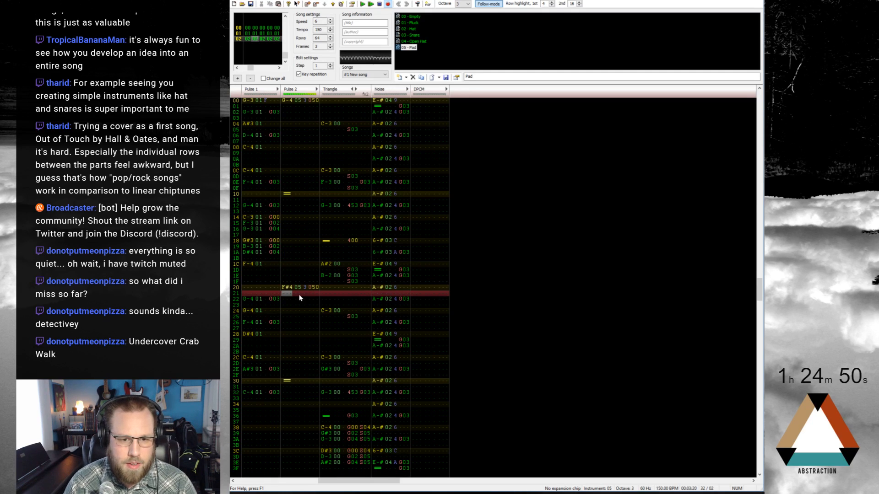
pyautogui.press('Up')
pyautogui.press('6')
pyautogui.press('Up')
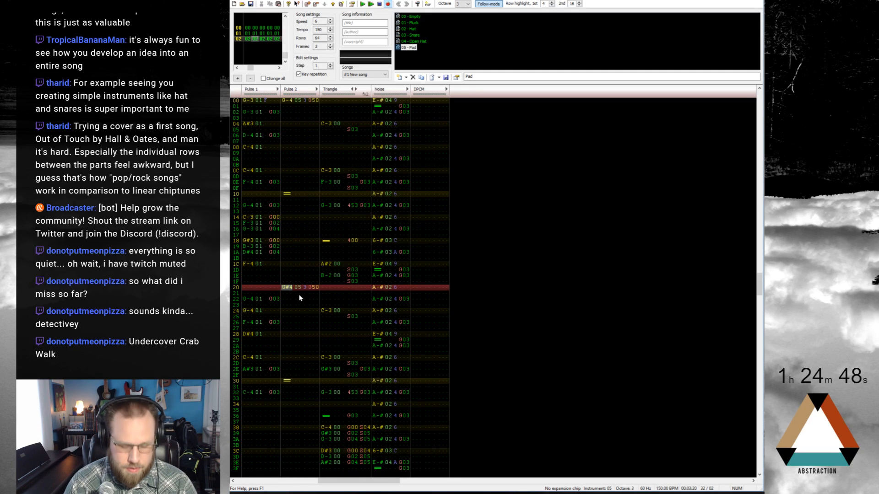
pyautogui.press('7')
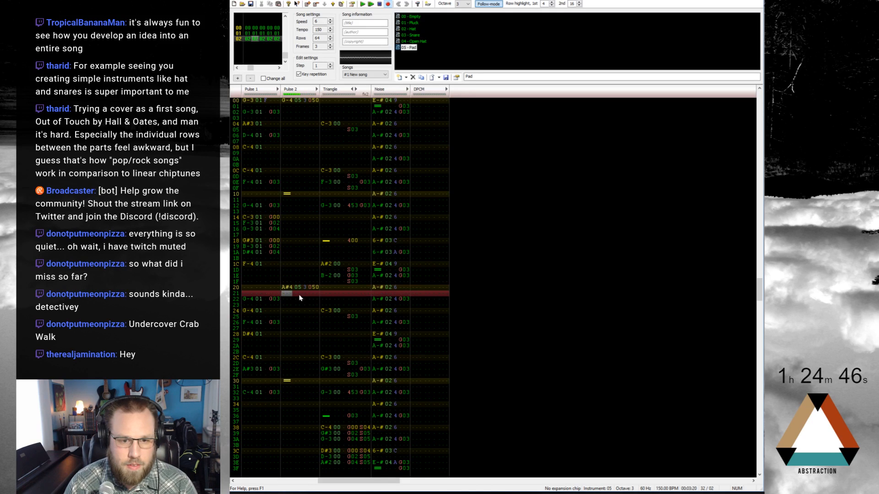
# Change the arpeggio effect of the Pulse 2 note at row 20 to 040 and play the pattern
pyautogui.press('Up')
pyautogui.press('Right')
pyautogui.press('Right')
pyautogui.press('Right')
pyautogui.press('Right')
pyautogui.press('Right')
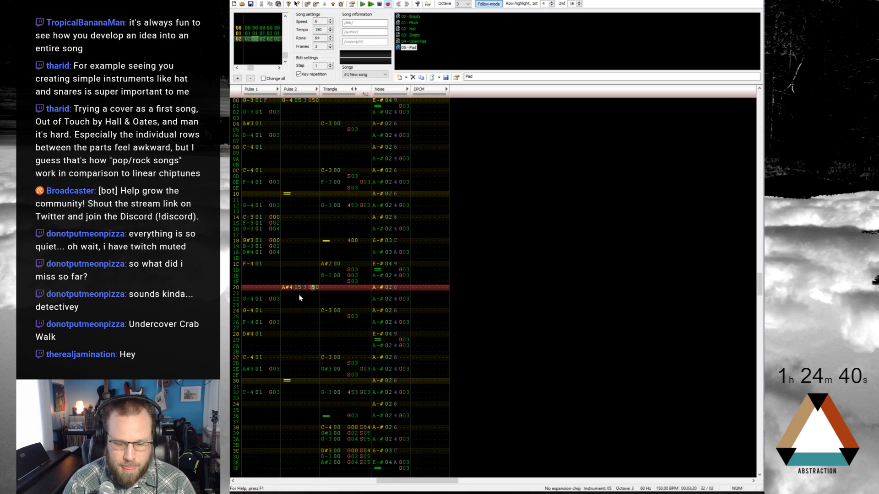
pyautogui.write('4')
pyautogui.press('Return')
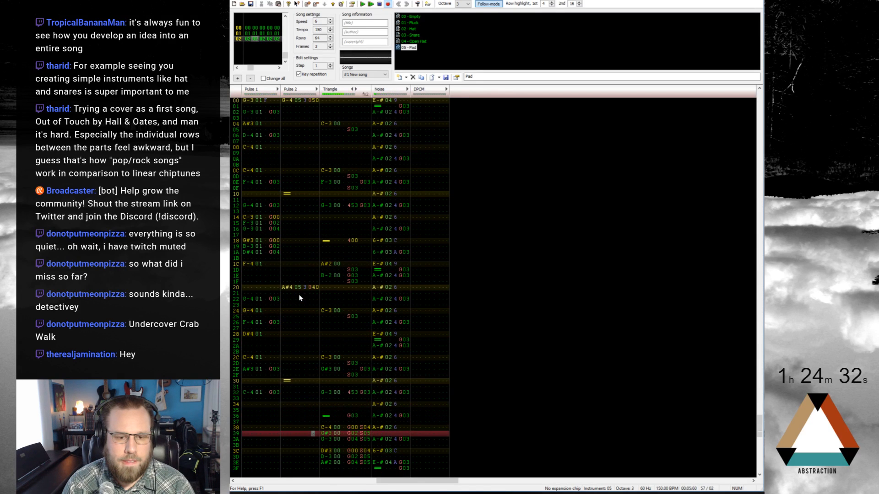
# Redraw the release part of the Pad instrument's volume sequence as a straight slope falling to 0
pyautogui.doubleClick(405, 48)
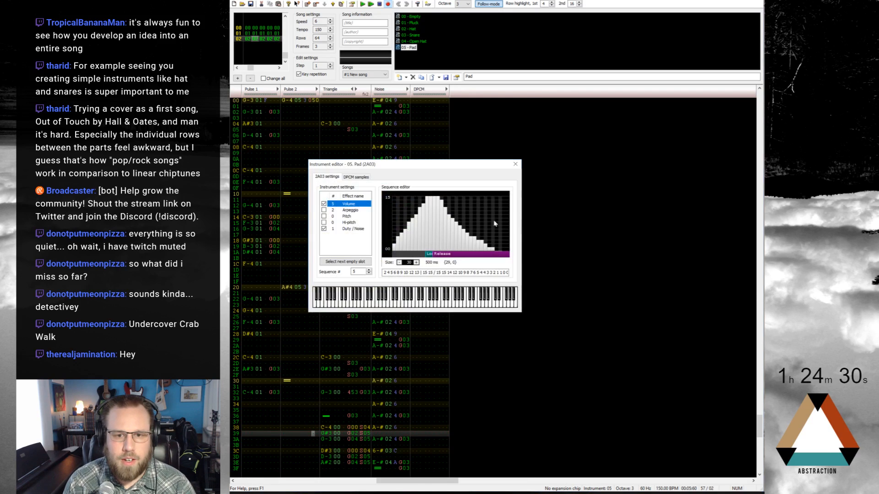
pyautogui.moveTo(442, 202); pyautogui.dragTo(495, 251)
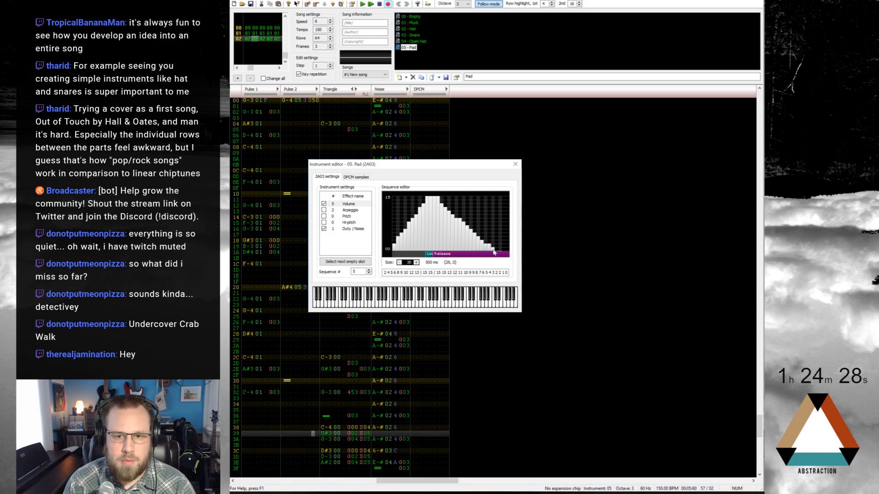
pyautogui.moveTo(463, 223); pyautogui.dragTo(497, 253)
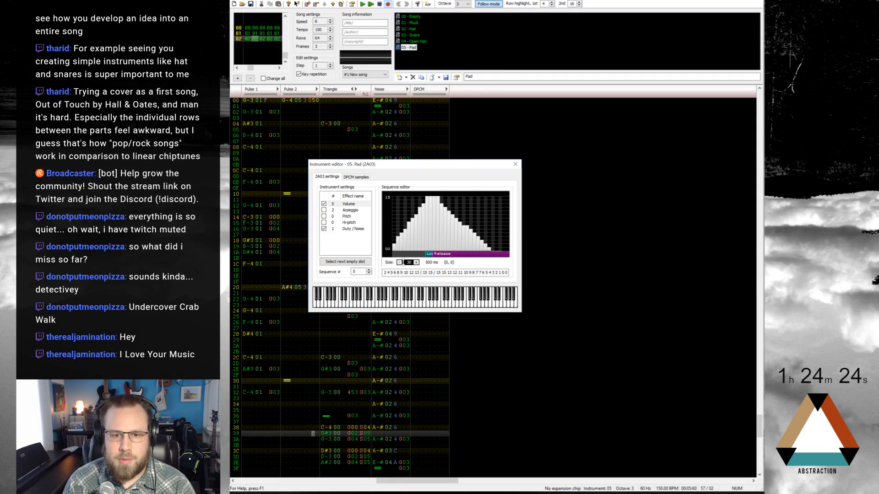
# Shorten the Pad volume sequence to 28 steps, redraw its rising attack starting at 2, and play the song
pyautogui.click(400, 262)
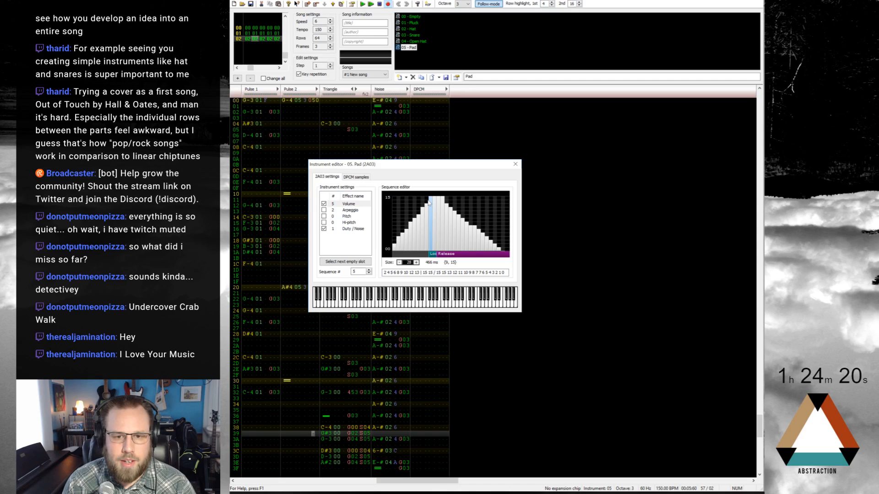
pyautogui.moveTo(427, 203); pyautogui.dragTo(394, 247)
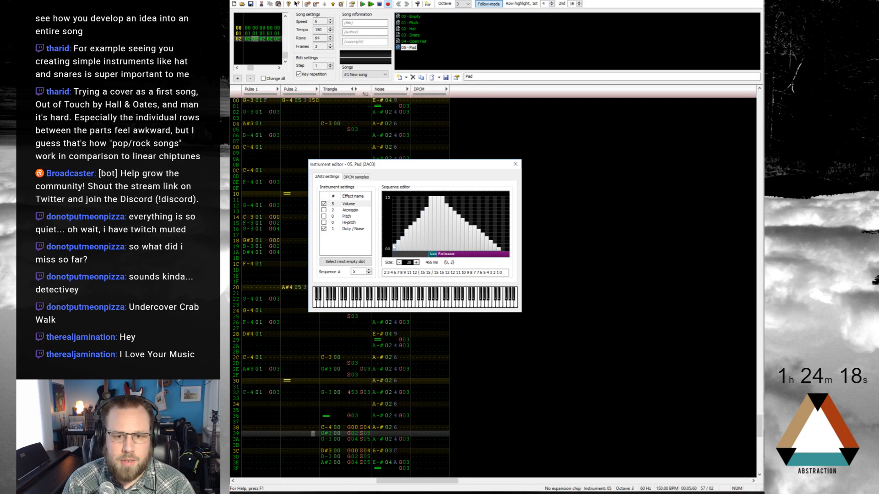
pyautogui.click(433, 204)
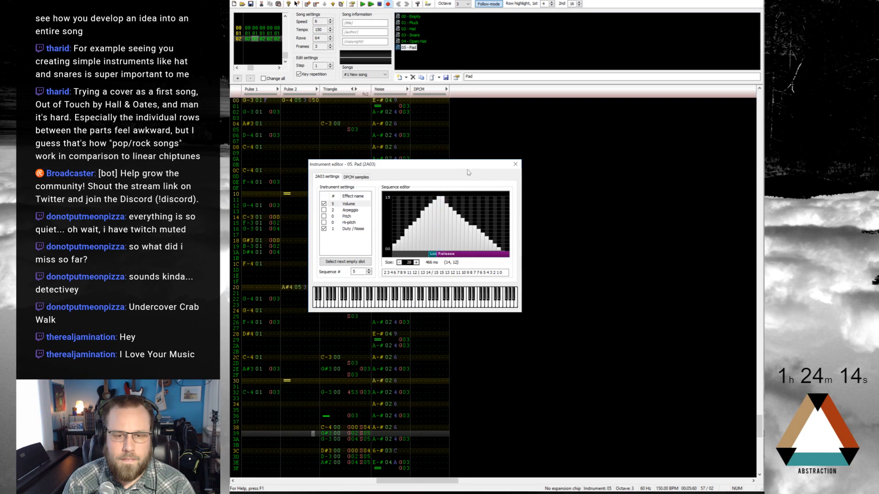
pyautogui.click(516, 164)
pyautogui.click(363, 4)
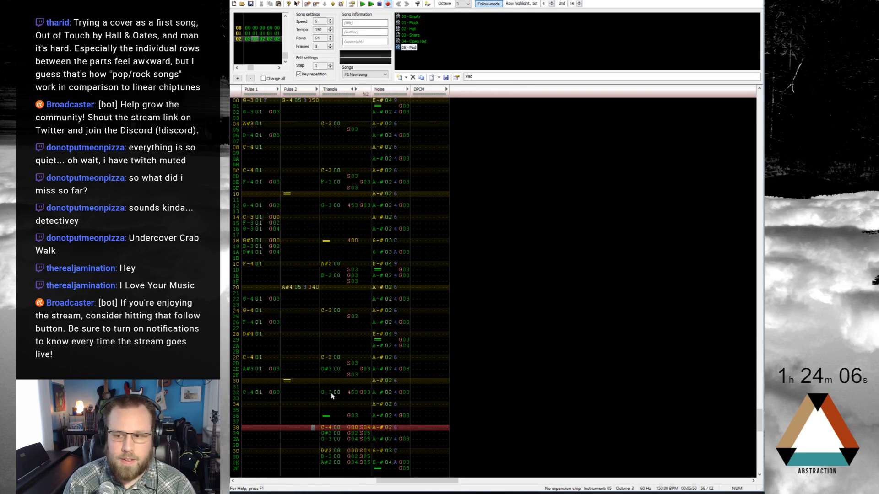
# Enter an A#4 note with the Empty instrument (00) on Pulse 2 at row 36
pyautogui.click(286, 405)
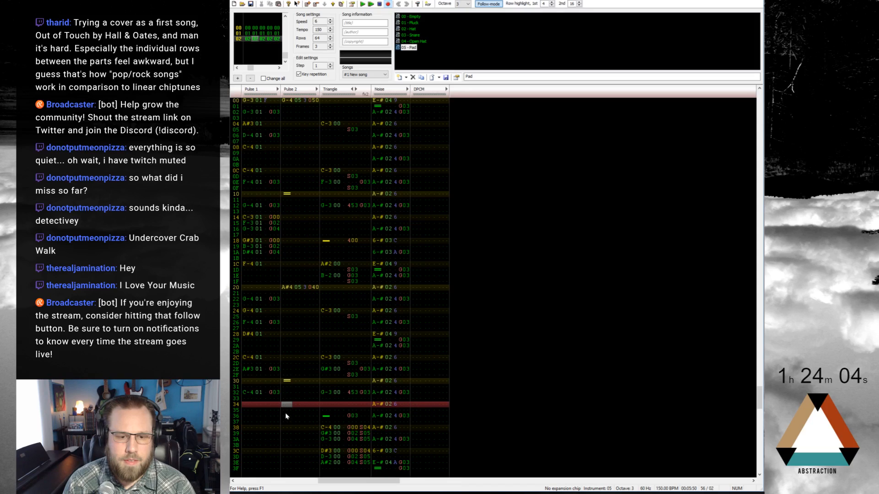
pyautogui.click(285, 416)
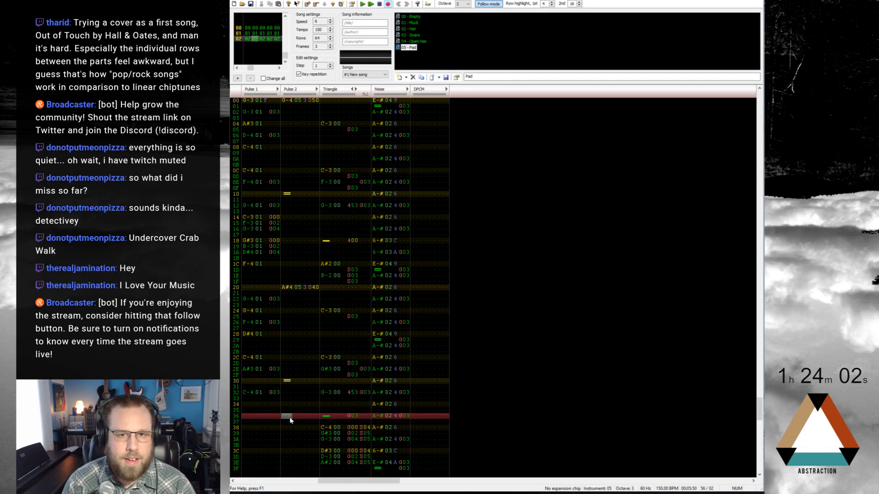
pyautogui.hotkey('ctrl', 'Up')
pyautogui.hotkey('ctrl', 'Up')
pyautogui.hotkey('ctrl', 'Up')
pyautogui.hotkey('ctrl', 'Up')
pyautogui.hotkey('ctrl', 'Up')
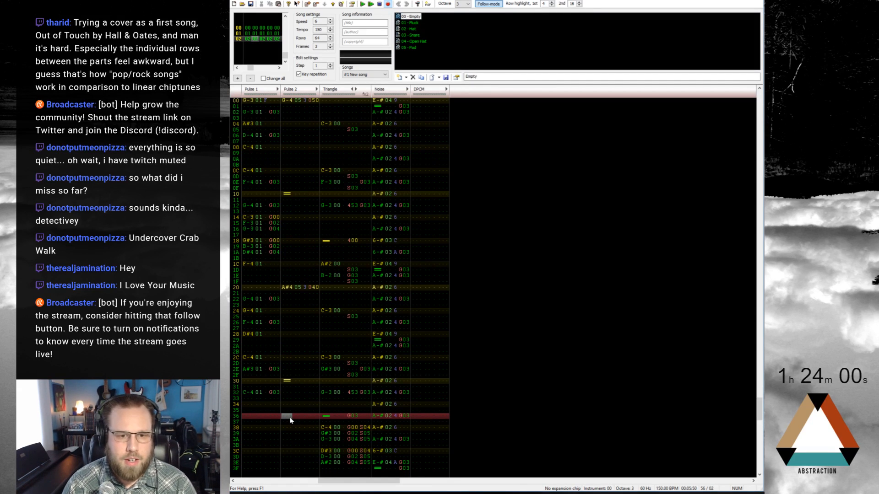
pyautogui.press('q')
pyautogui.press('Up')
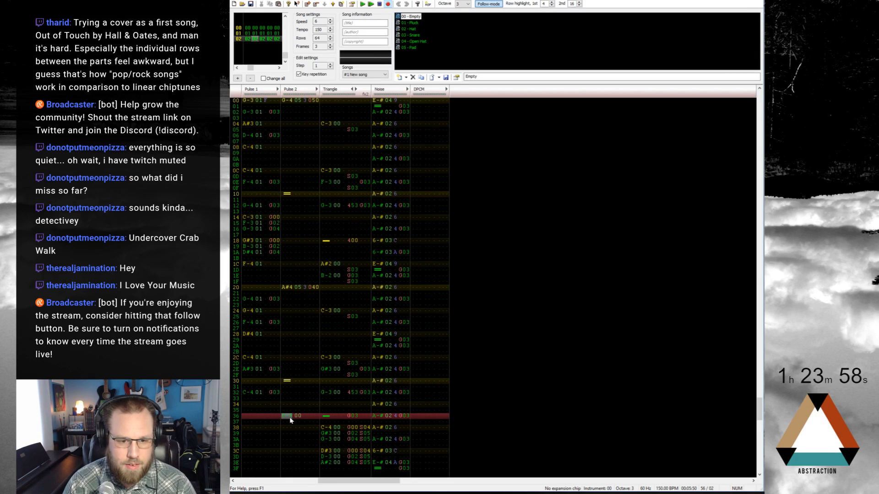
pyautogui.press('7')
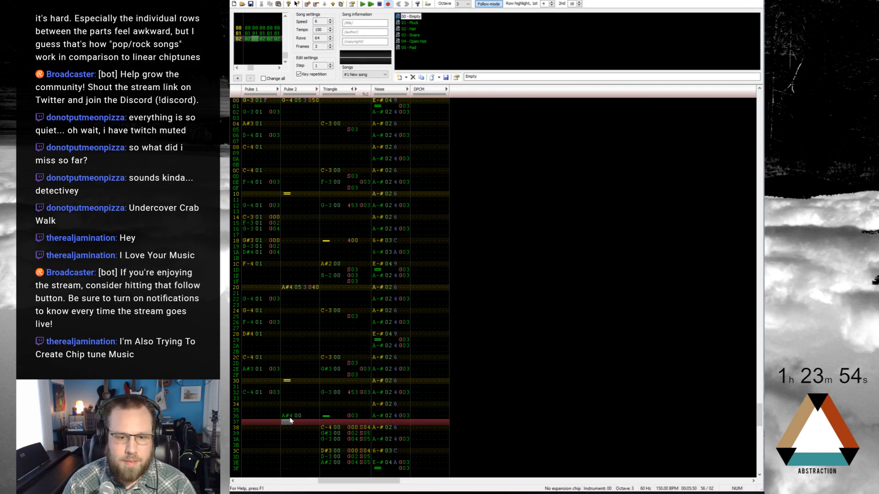
# Repeat the A#4 note with the Empty instrument on Pulse 2 at rows 3A and 3E
pyautogui.press('Down')
pyautogui.press('Down')
pyautogui.press('Down')
pyautogui.press('7')
pyautogui.press('Down')
pyautogui.press('Down')
pyautogui.press('Down')
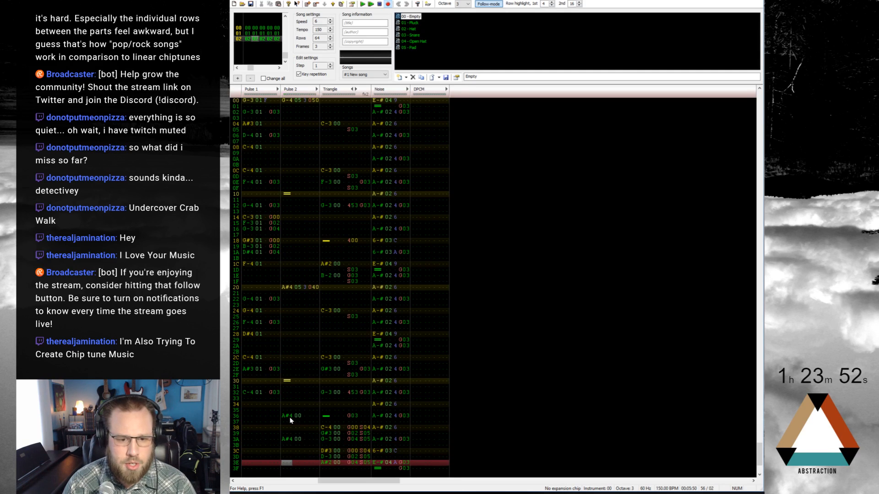
pyautogui.press('7')
# Add the delay effect G03 to the Pulse 2 A#4 notes at rows 36, 3A and 3E
pyautogui.press('Up')
pyautogui.press('Up')
pyautogui.press('Up')
pyautogui.press('Up')
pyautogui.press('Up')
pyautogui.press('Up')
pyautogui.press('Up')
pyautogui.press('Up')
pyautogui.press('Up')
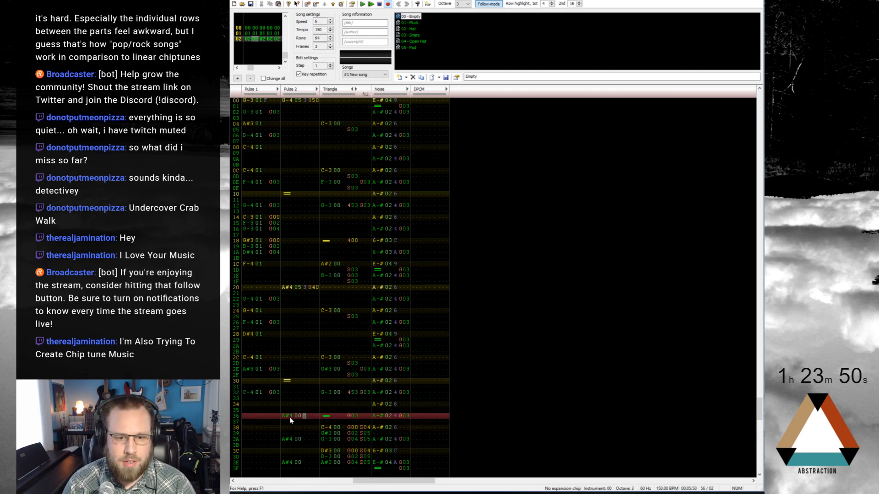
pyautogui.press('Right')
pyautogui.press('Right')
pyautogui.press('Right')
pyautogui.press('Left')
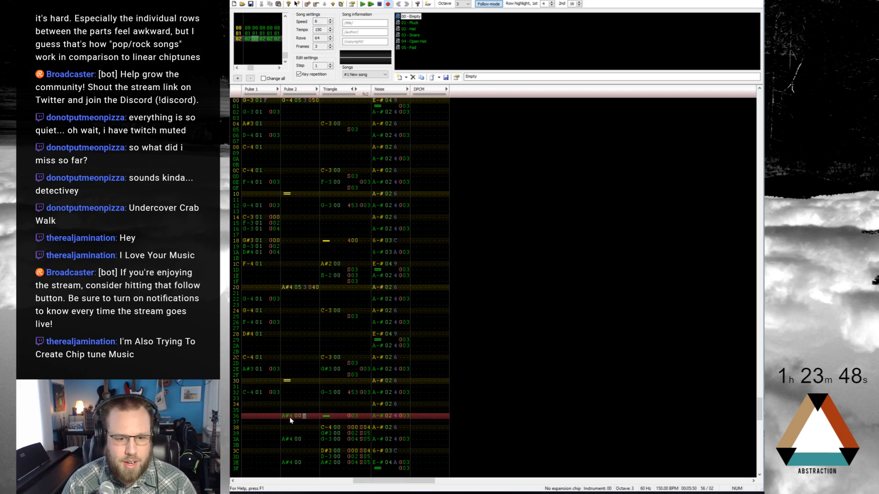
pyautogui.press('Right')
pyautogui.write('G0')
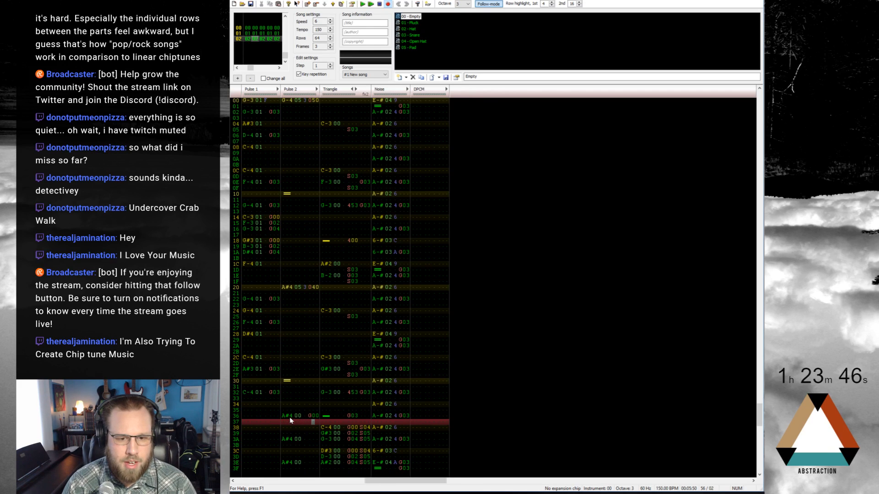
pyautogui.write('3')
pyautogui.press('Down')
pyautogui.press('Down')
pyautogui.press('Down')
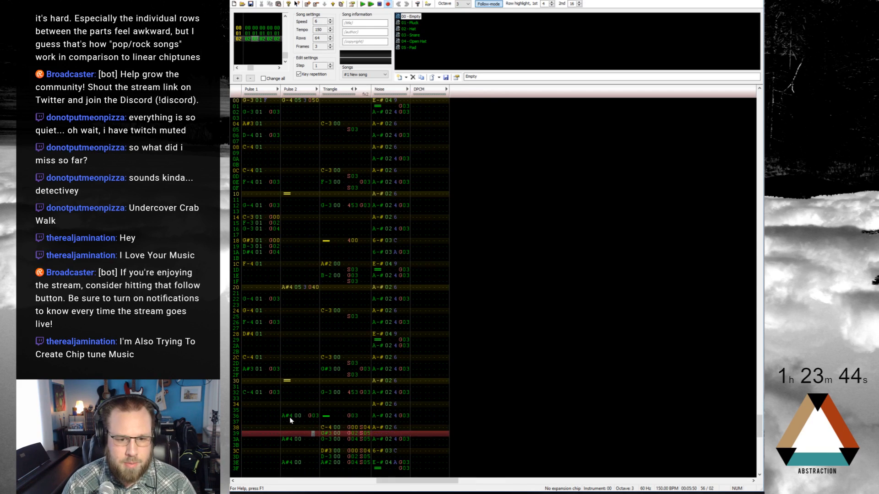
pyautogui.write('G03')
pyautogui.press('Down')
pyautogui.press('Down')
pyautogui.press('Down')
pyautogui.write('G03')
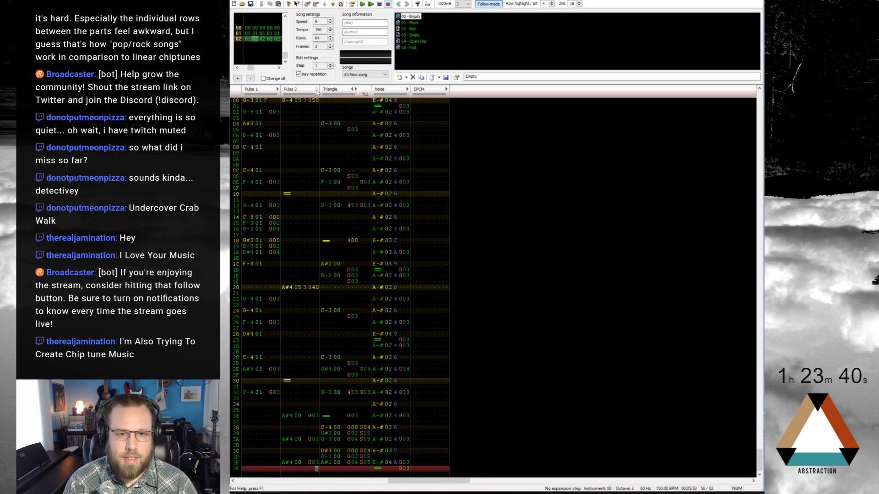
# Show a second effect column on Pulse 2 and set volume 5 on the notes at rows 36, 3A and 3E
pyautogui.click(317, 90)
pyautogui.click(306, 416)
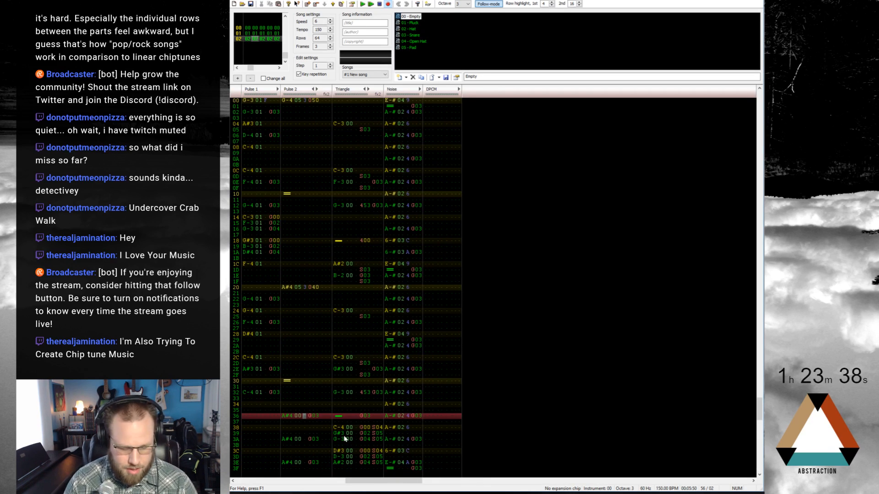
pyautogui.write('5')
pyautogui.press('Down')
pyautogui.press('Down')
pyautogui.press('Down')
pyautogui.write('5')
pyautogui.press('Down')
pyautogui.press('Down')
pyautogui.press('Down')
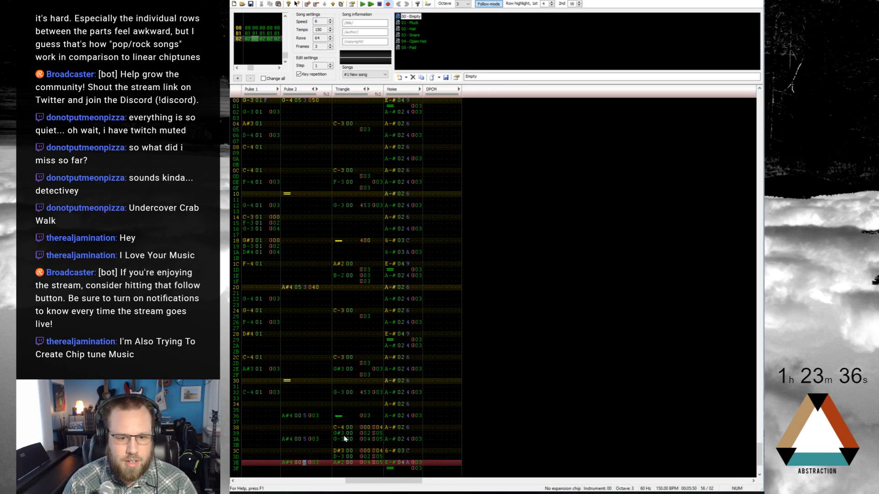
# Add the volume slide effect A03 to the Pulse 2 note at row 36 and play the pattern
pyautogui.press('Up')
pyautogui.press('Up')
pyautogui.press('Up')
pyautogui.press('Up')
pyautogui.press('Up')
pyautogui.press('Up')
pyautogui.press('Up')
pyautogui.press('Up')
pyautogui.press('Right')
pyautogui.press('Right')
pyautogui.press('Right')
pyautogui.press('Right')
pyautogui.write('A0')
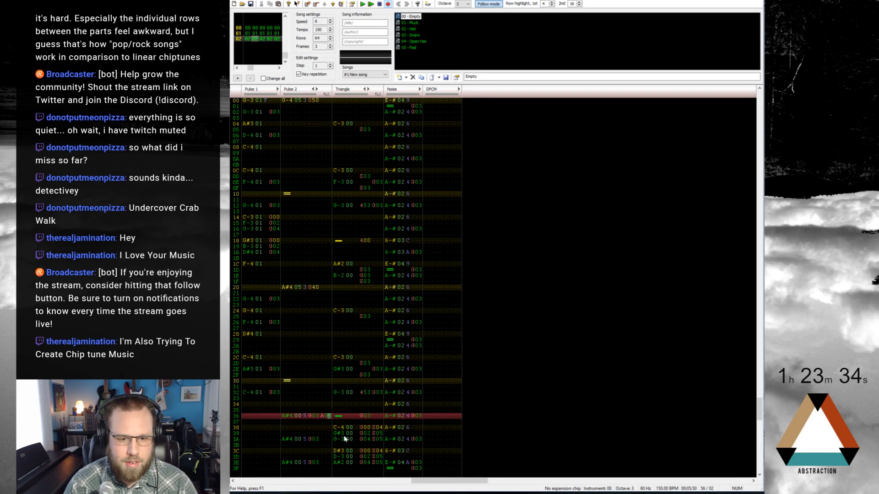
pyautogui.write('3')
pyautogui.press('Return')
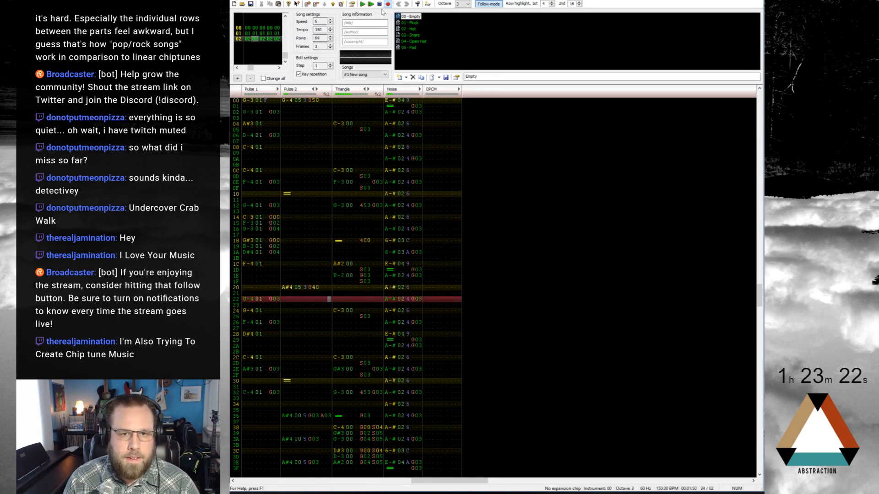
# Stop playback and add the effect A00 to the Pulse 2 note at row 00 in the second effect column
pyautogui.press('Return')
pyautogui.click(322, 101)
pyautogui.write('A00')
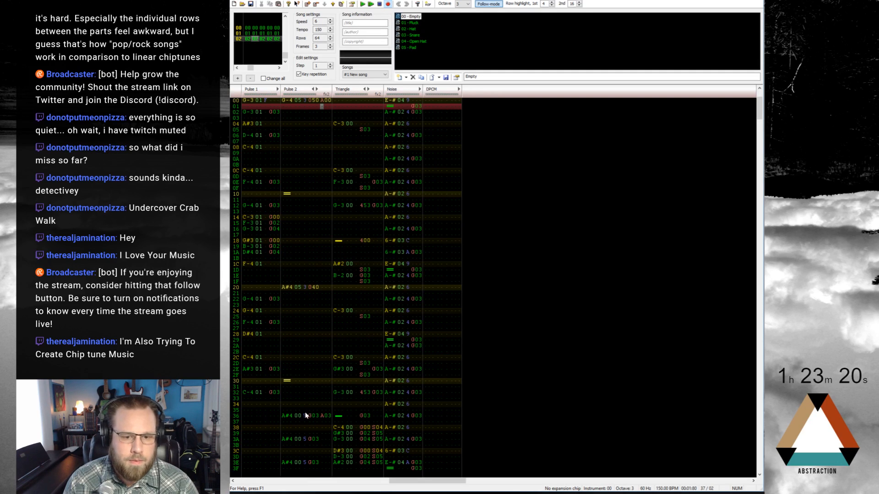
# Set the volume of the Pulse 2 notes at rows 36, 3A and 3E to 7 and play the song
pyautogui.click(305, 416)
pyautogui.write('7')
pyautogui.click(305, 439)
pyautogui.write('7')
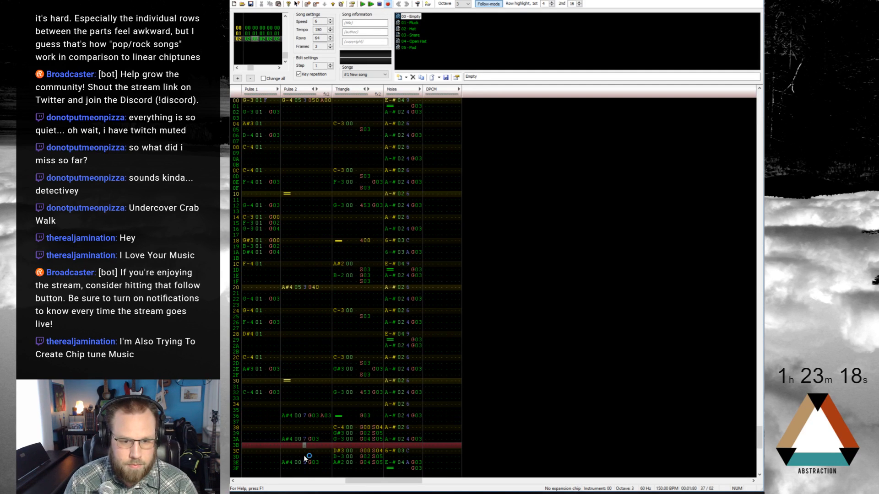
pyautogui.click(305, 462)
pyautogui.write('7')
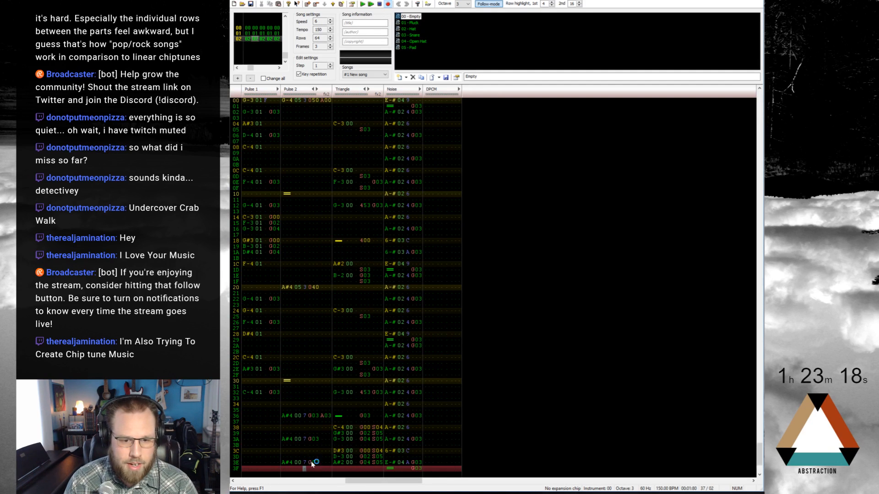
pyautogui.click(308, 101)
pyautogui.press('Return')
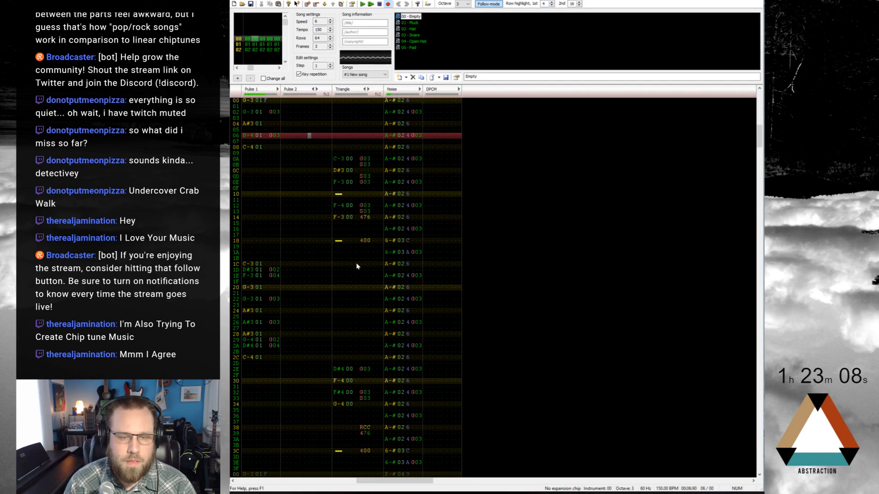
# Stop playback and copy all channels of frame 02 into a newly inserted frame 03
pyautogui.press('Return')
pyautogui.scroll(8, 339, 261)
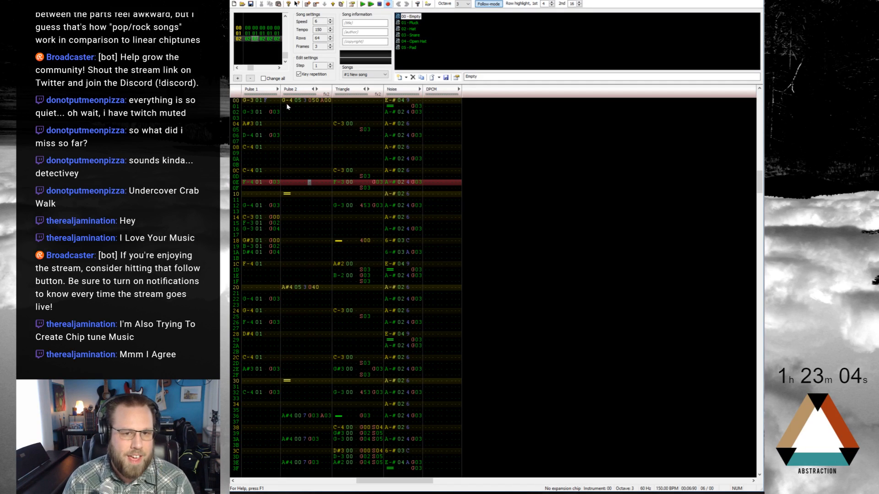
pyautogui.hotkey('ctrl', 'a')
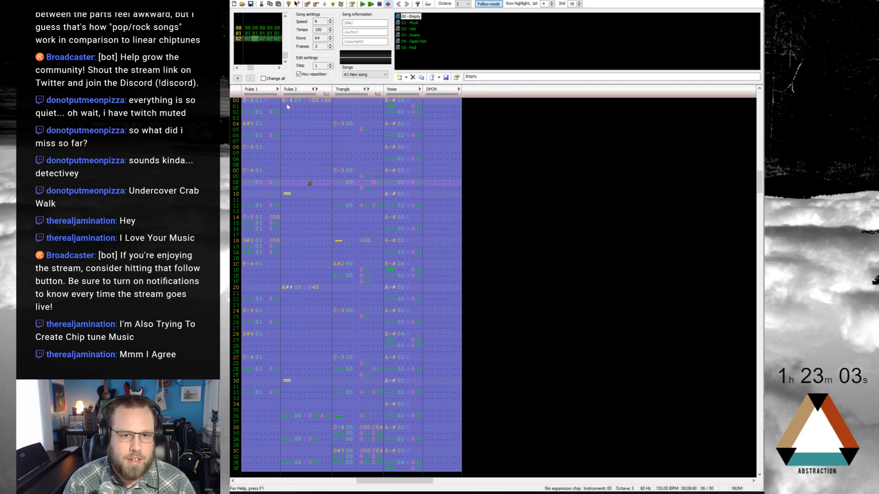
pyautogui.click(308, 4)
pyautogui.click(247, 100)
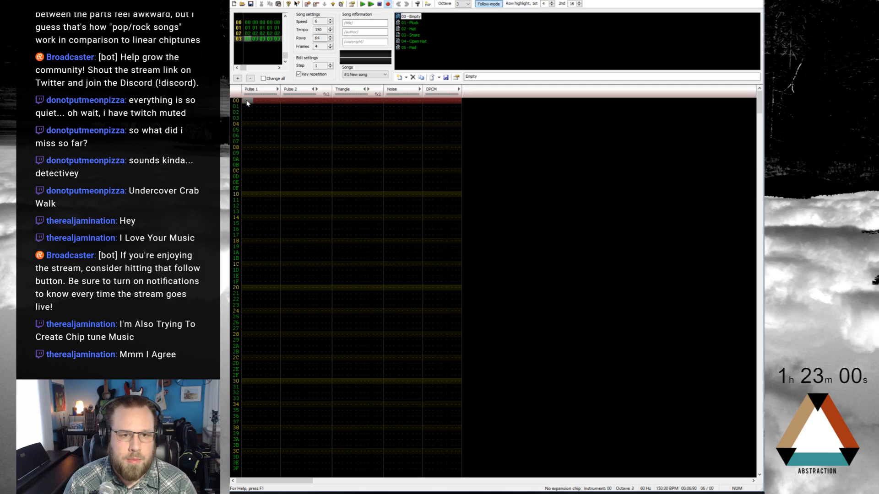
pyautogui.hotkey('ctrl', 'v')
# Select the Pulse 2 cells from row 35 to row 3F in frame 03
pyautogui.click(286, 100)
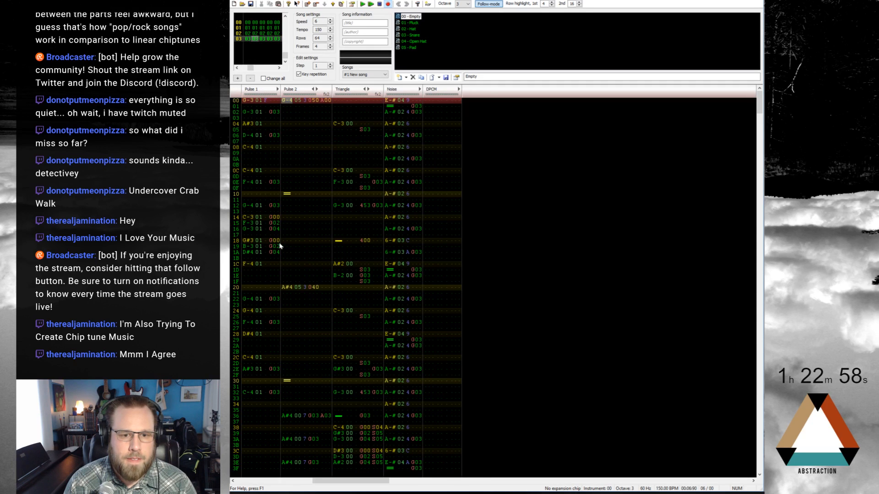
pyautogui.moveTo(301, 438); pyautogui.dragTo(330, 467)
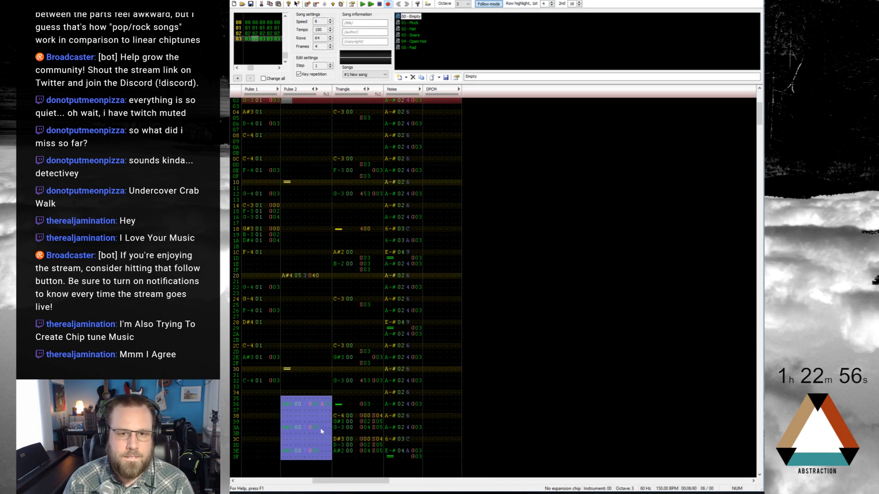
# Return to frame 02 and add a C-4 note with the delay effect G03 on Triangle at row 02
pyautogui.scroll(12, 325, 383)
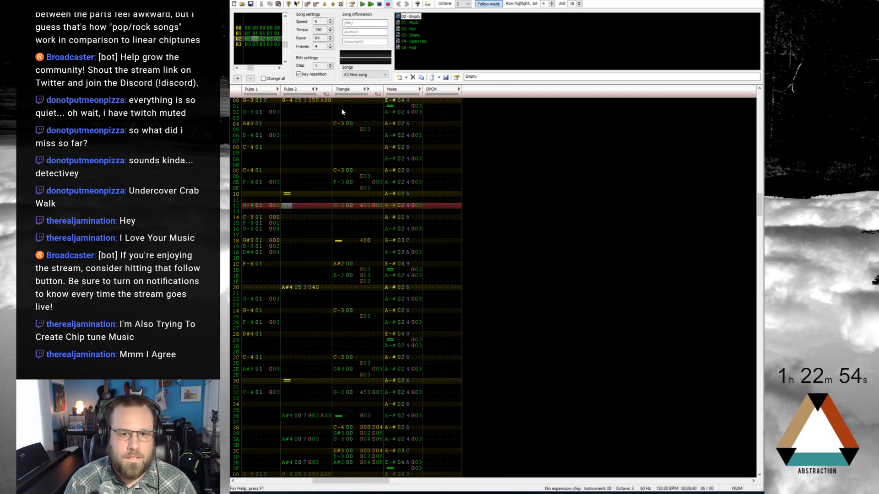
pyautogui.click(343, 116)
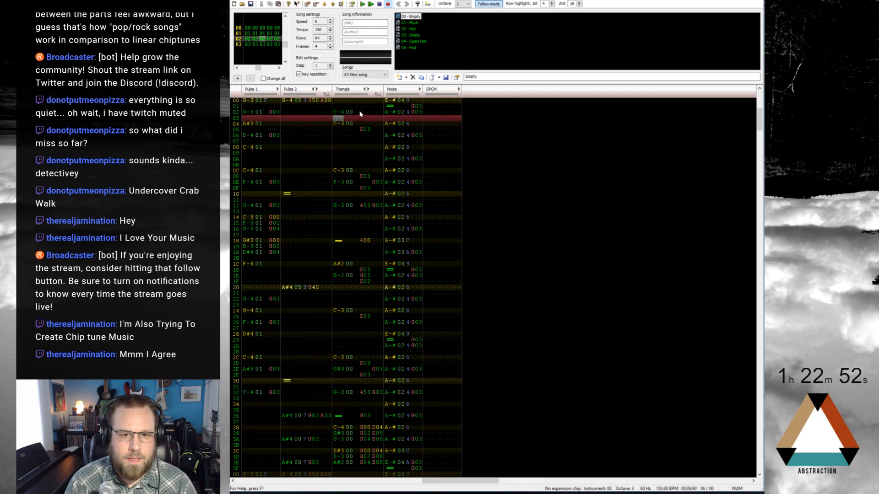
pyautogui.click(360, 113)
pyautogui.write('g')
pyautogui.click(368, 113)
pyautogui.write('3')
# Add the note cut effect S03 on Triangle at row 03 and play the pattern
pyautogui.click(362, 116)
pyautogui.write('s')
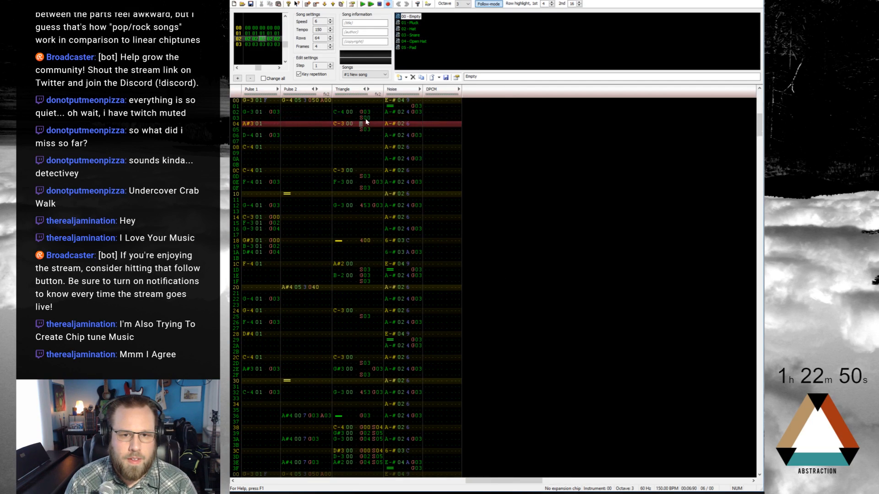
pyautogui.click(368, 119)
pyautogui.write('3')
pyautogui.press('Return')
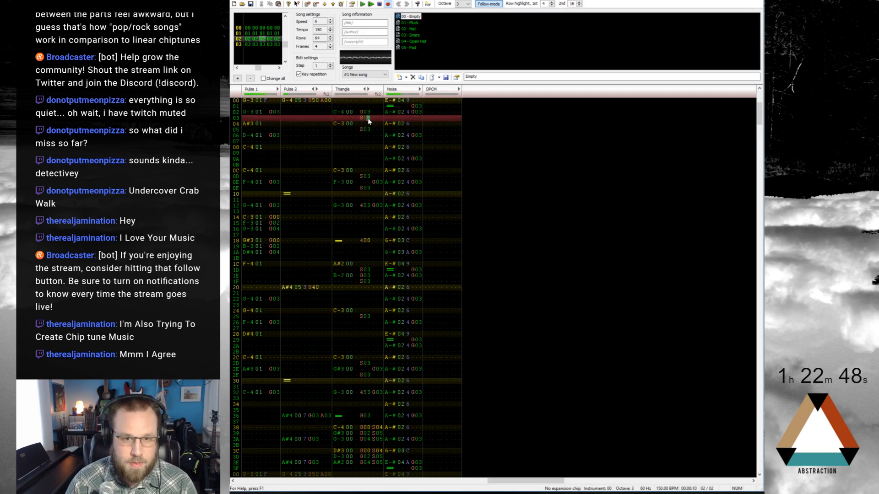
# Stop playback and add a G-3 note with the Pluck instrument on Pulse 1 at row 01 of frame 02
pyautogui.press('Return')
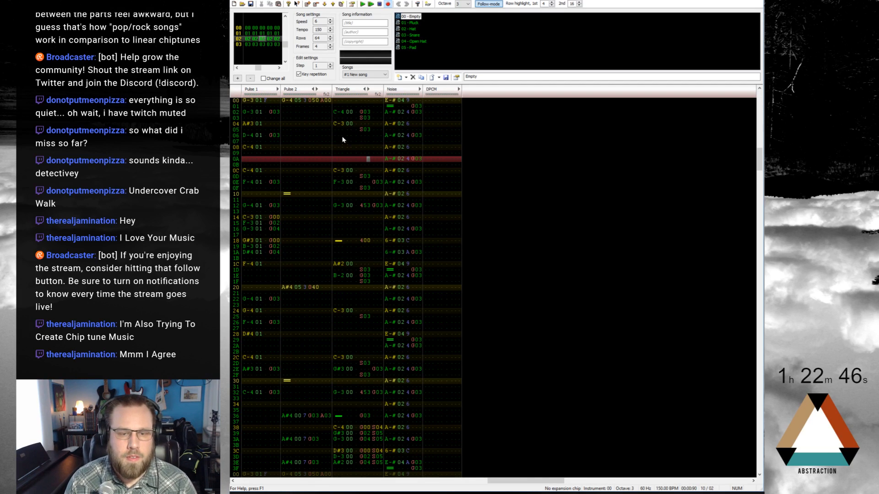
pyautogui.click(248, 105)
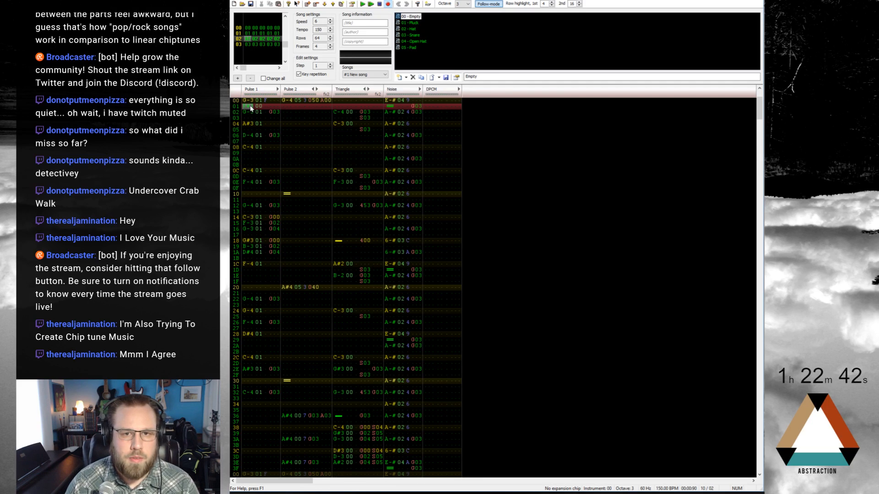
pyautogui.hotkey('ctrl', 'Down')
pyautogui.press('b')
pyautogui.press('Up')
# Set the Pulse 1 delay effects to G02 at row 01 and G04 at row 02
pyautogui.press('Right')
pyautogui.press('Right')
pyautogui.press('Right')
pyautogui.press('Right')
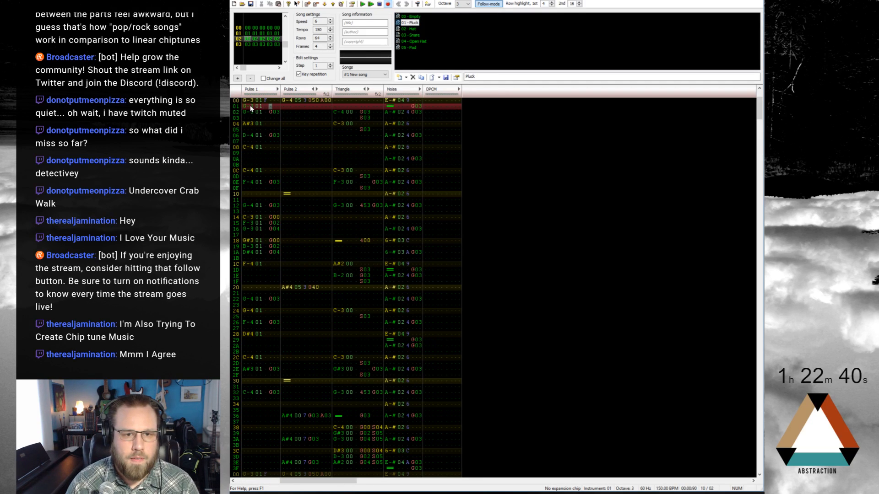
pyautogui.write('g')
pyautogui.press('Right')
pyautogui.press('Right')
pyautogui.press('Up')
pyautogui.write('24')
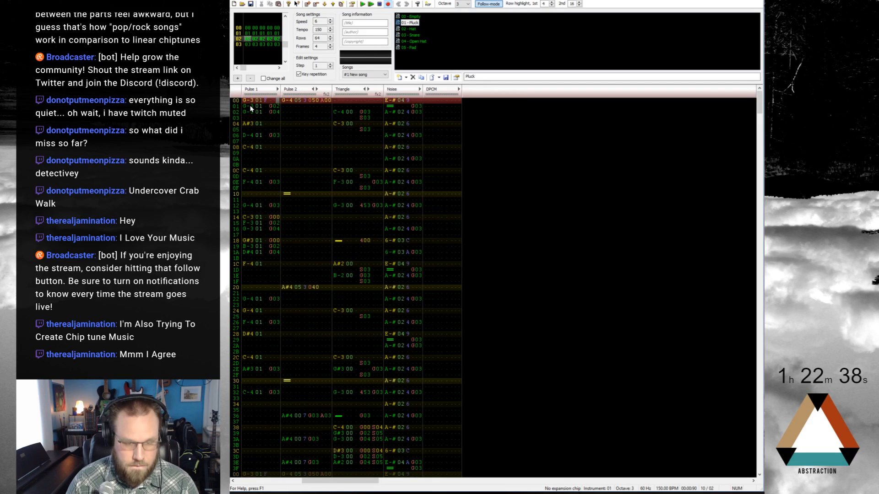
pyautogui.press('Down')
pyautogui.press('Down')
pyautogui.press('Down')
pyautogui.press('Down')
pyautogui.press('Down')
pyautogui.press('Down')
pyautogui.press('Down')
pyautogui.press('Down')
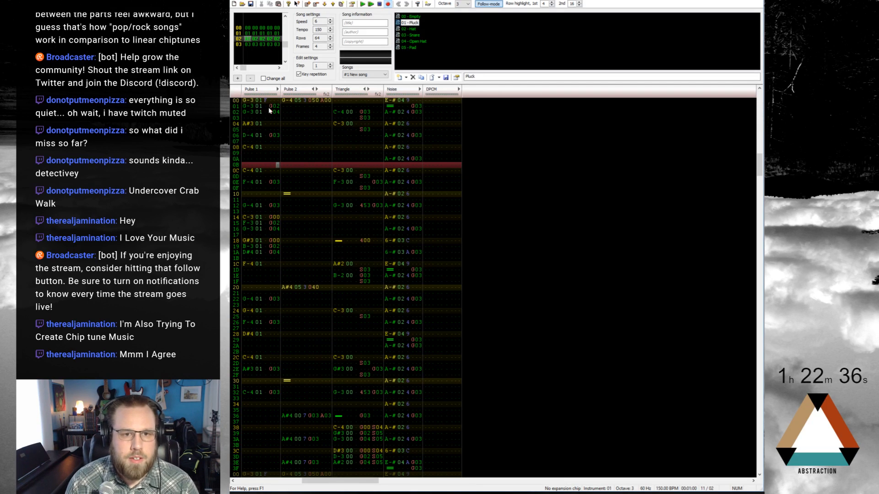
# Set the Pulse 1 volume to A at row 01 and F at row 02, and play the pattern
pyautogui.click(266, 107)
pyautogui.write('af')
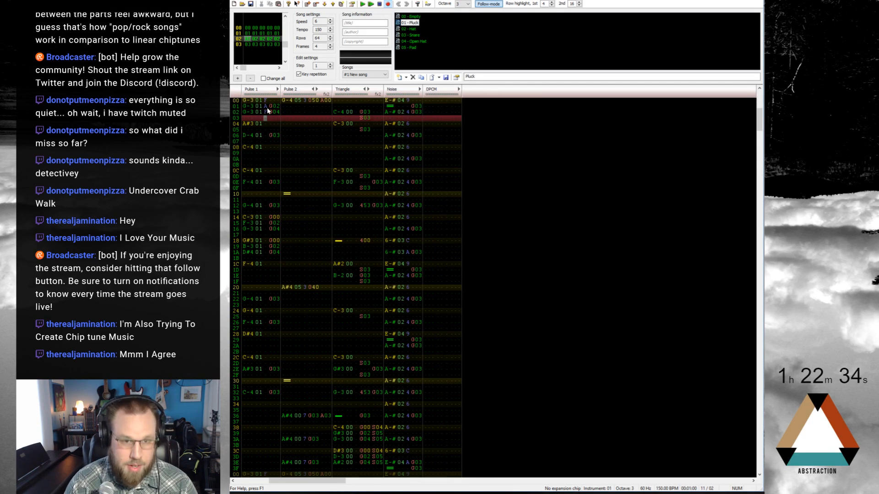
pyautogui.press('Return')
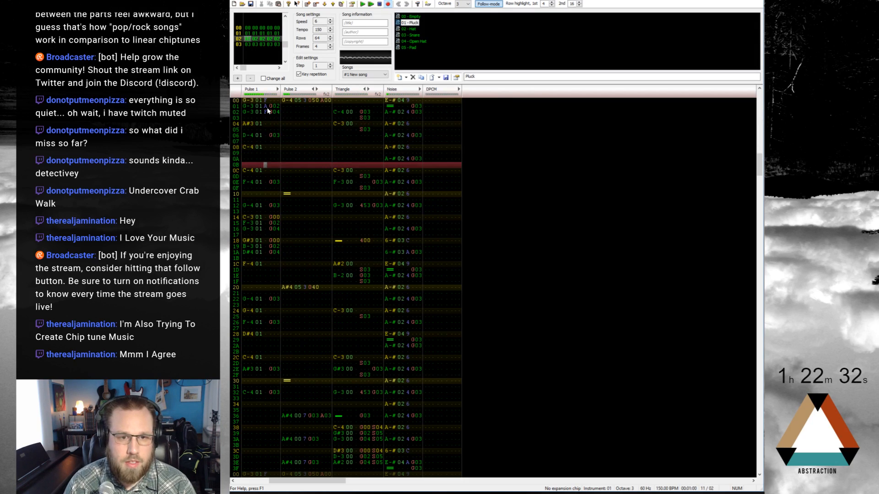
# Add a C#4 note with volume A and delay effect G03 on Pulse 1 at row 0A, and play the pattern
pyautogui.click(246, 160)
pyautogui.press('2')
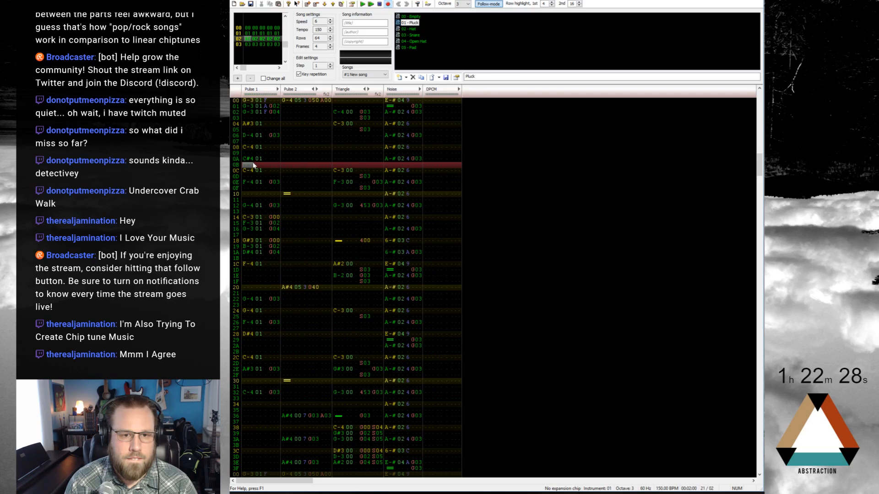
pyautogui.click(271, 160)
pyautogui.press('g')
pyautogui.click(277, 160)
pyautogui.press('3')
pyautogui.click(266, 159)
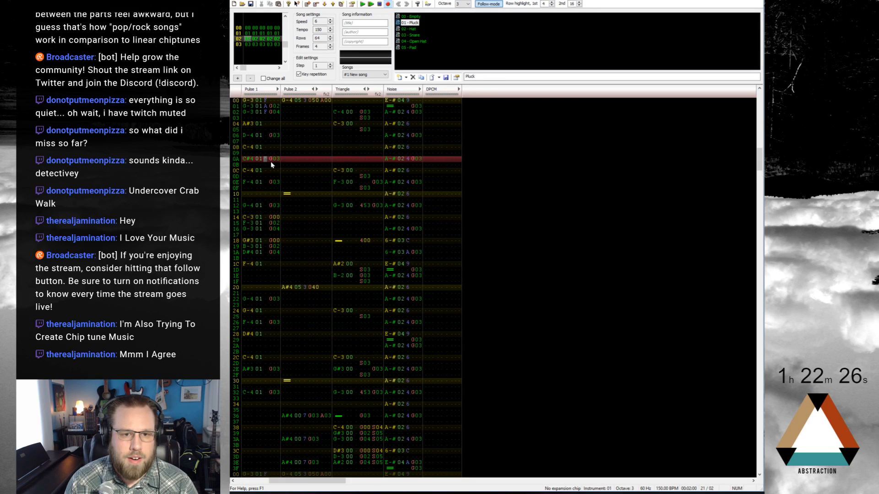
pyautogui.press('a')
pyautogui.press('Return')
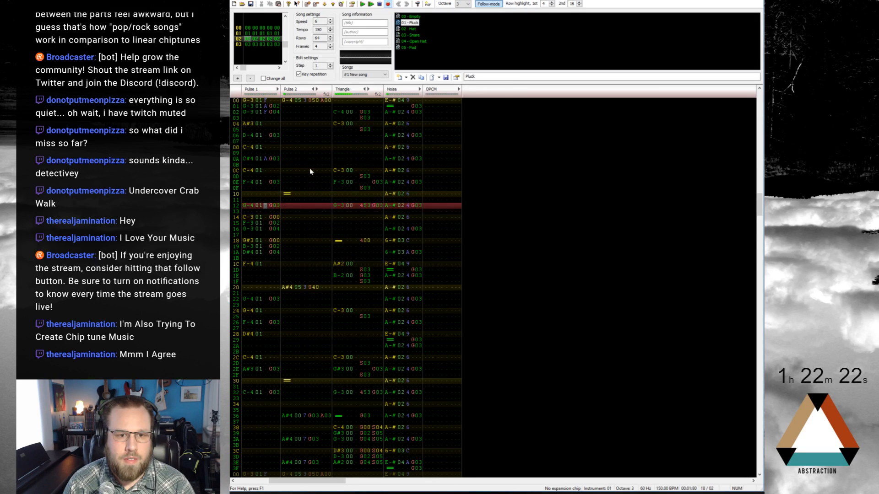
# Stop playback and shift the Pulse 1 C#4 note to row 0C and the C-4 note to row 0D, adding a delay effect to C-4
pyautogui.press('Return')
pyautogui.moveTo(246, 159); pyautogui.dragTo(275, 171)
pyautogui.click(271, 171)
pyautogui.click(274, 176)
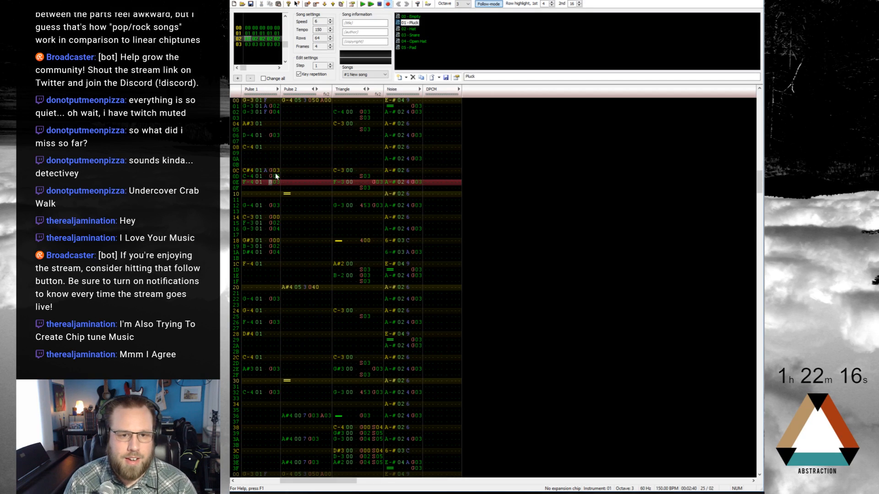
# Set the Pulse 1 delays to G00, G02 and G04 at rows 0C to 0E, with volume F at row 0D, and play the pattern
pyautogui.click(277, 172)
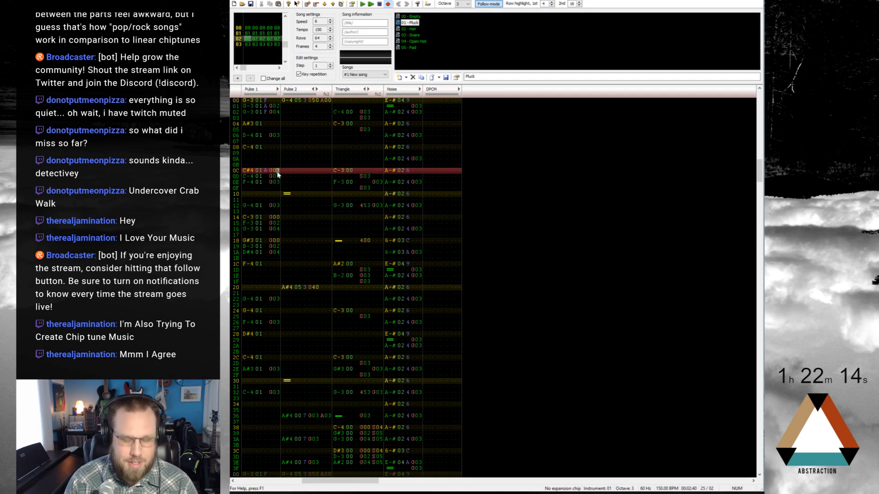
pyautogui.write('024')
pyautogui.press('Up')
pyautogui.press('Up')
pyautogui.press('Left')
pyautogui.press('Left')
pyautogui.press('Left')
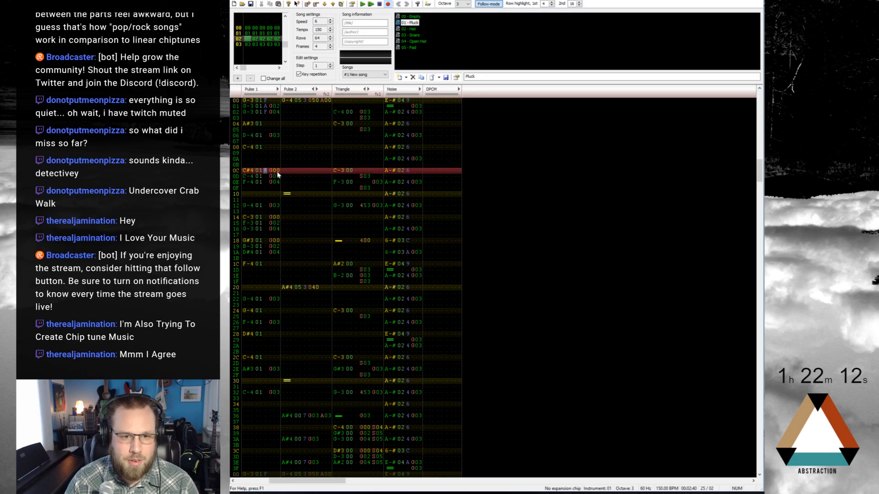
pyautogui.press('Return')
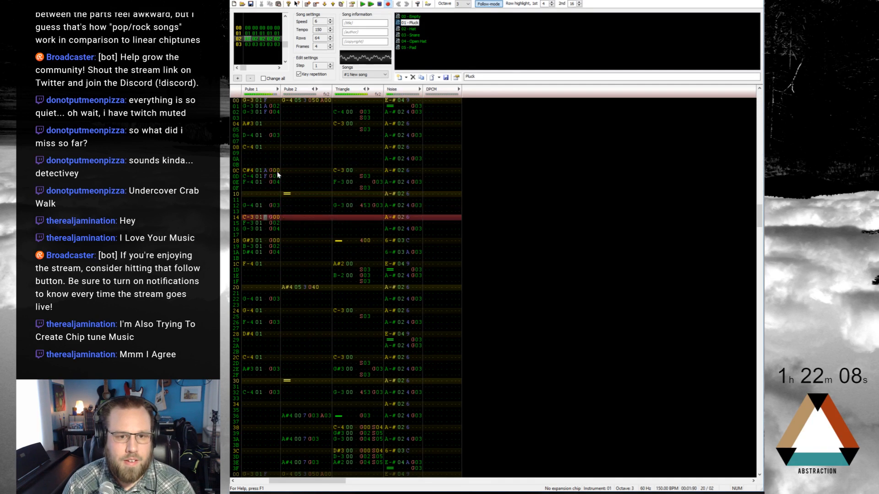
# Stop playback, enter C-4, D#4 and F-4 on Pulse 1 at rows 0C, 0D and 0E, and play the pattern
pyautogui.press('Return')
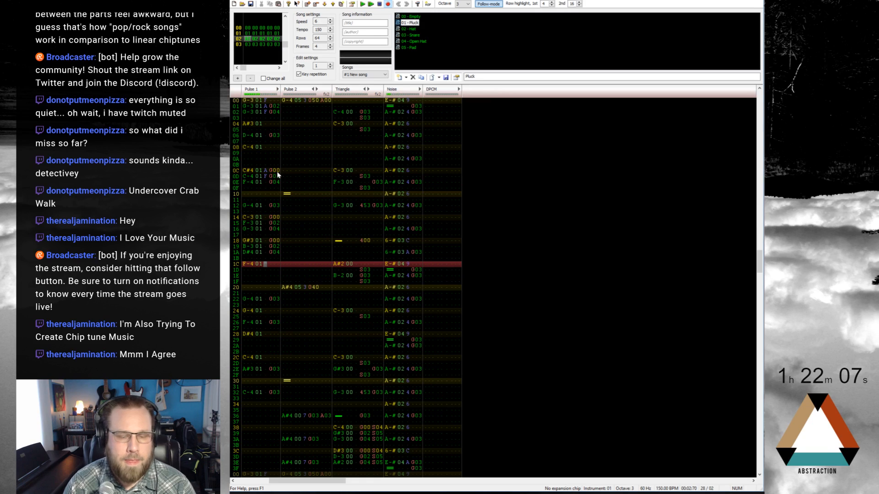
pyautogui.click(249, 172)
pyautogui.press('q')
pyautogui.press('3')
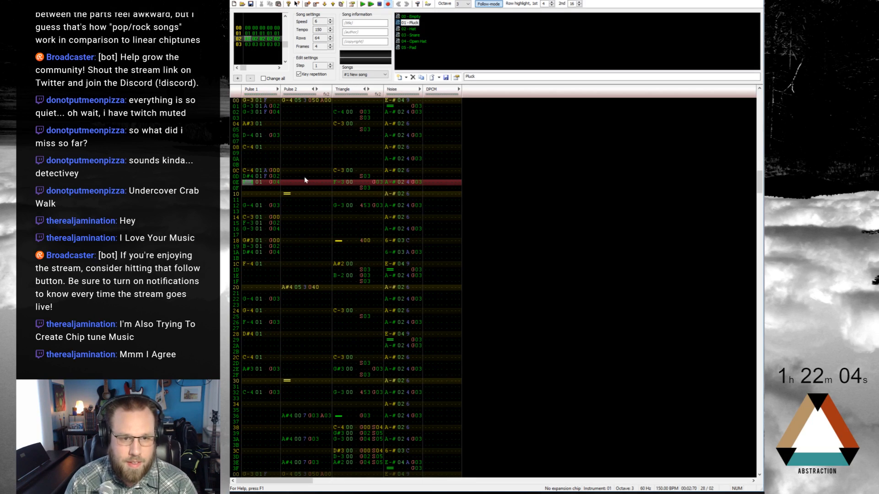
pyautogui.press('r')
pyautogui.press('Return')
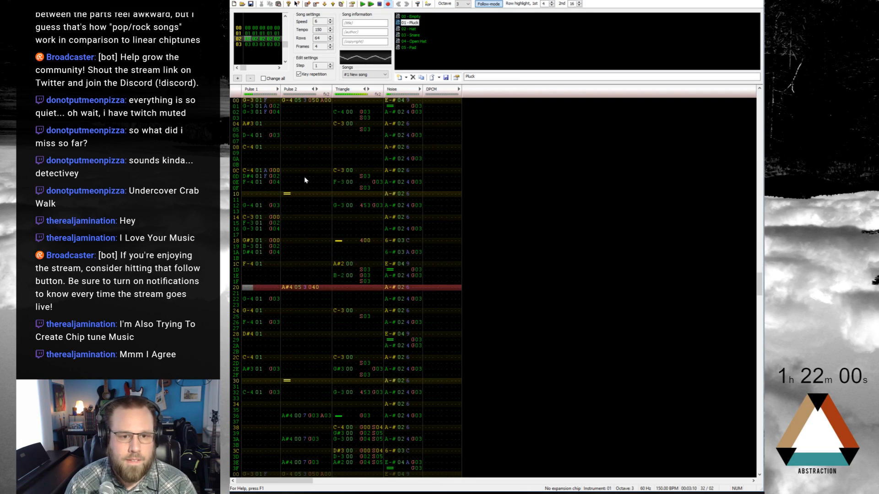
# Replace the Pulse 1 notes at rows 14, 15 and 16 with F-4, D#4 and D-4
pyautogui.click(261, 219)
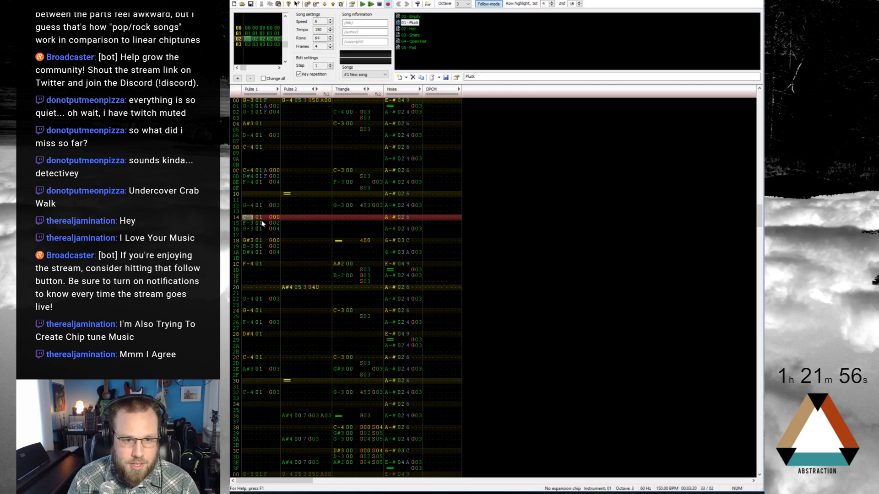
pyautogui.press('t')
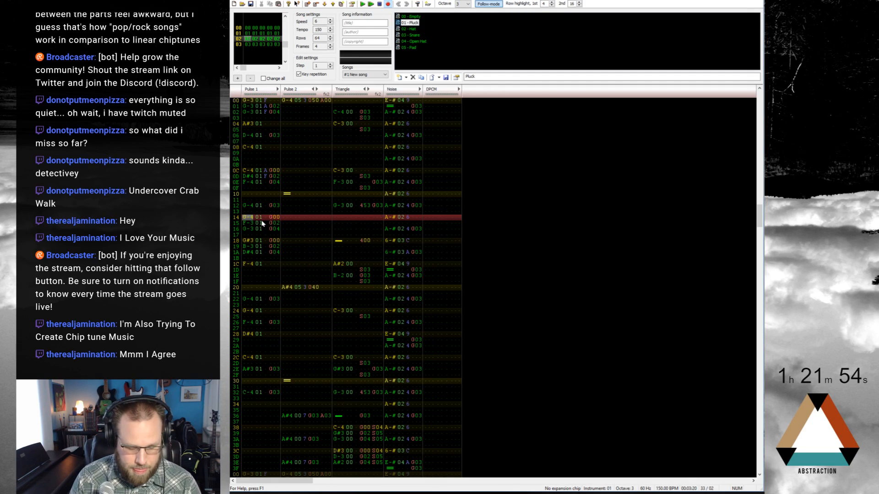
pyautogui.press('r')
pyautogui.press('3')
pyautogui.press('w')
pyautogui.press('Down')
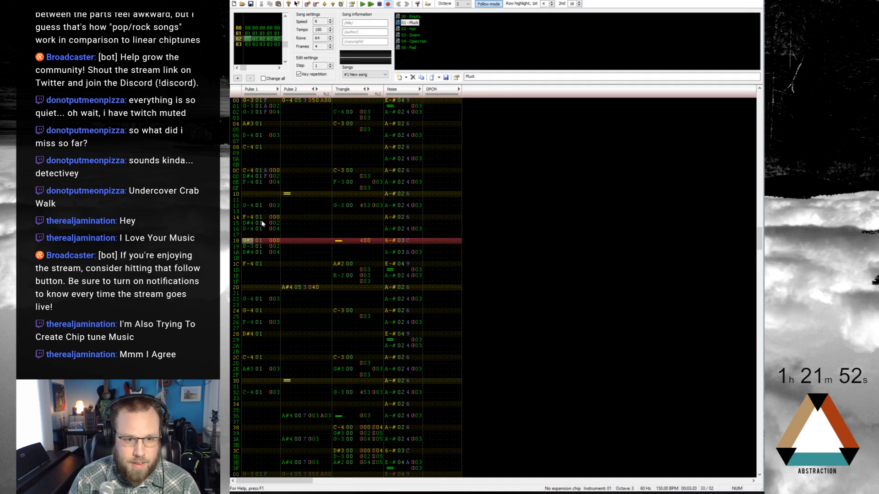
# Replace the Pulse 1 notes at rows 18 to 1A with D#4, D-4 and A#3, set row 1C to C-4, and play the pattern
pyautogui.press('3')
pyautogui.press('w')
pyautogui.press('j')
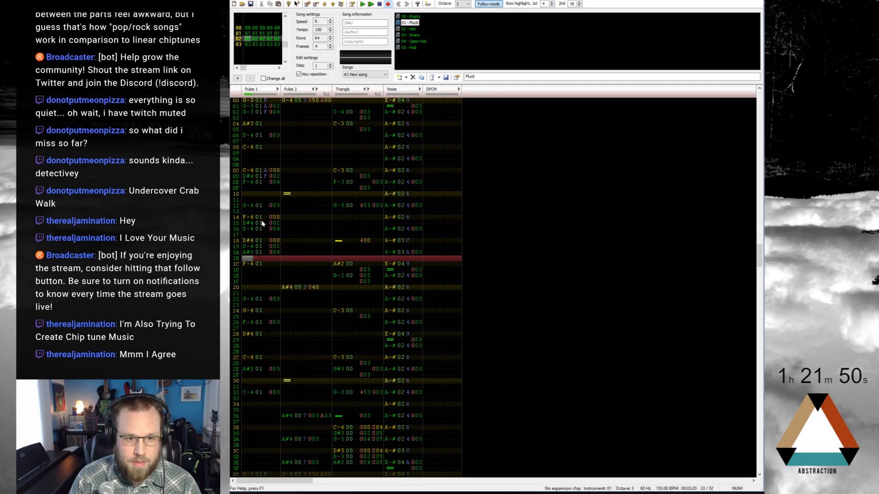
pyautogui.press('Down')
pyautogui.press('Down')
pyautogui.press('Return')
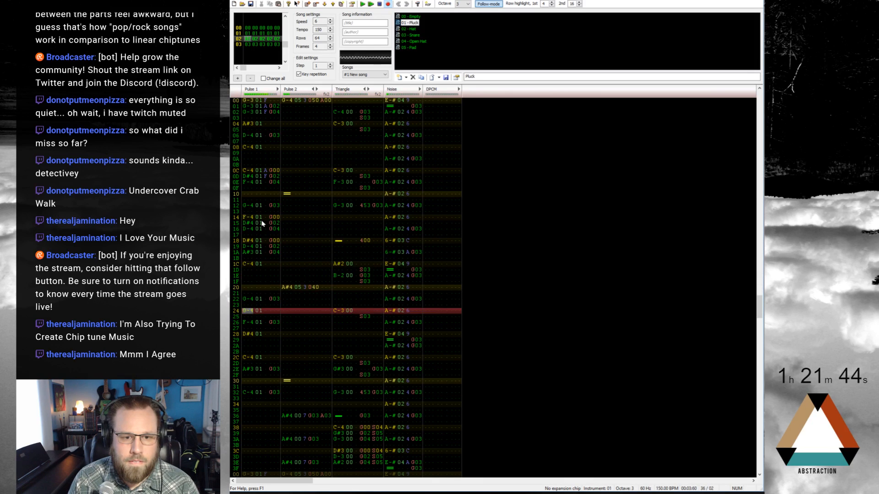
# Stop playback and move the Pulse 1 block from rows 14–1C down four rows to rows 18–20
pyautogui.press('Return')
pyautogui.moveTo(244, 218); pyautogui.dragTo(272, 264)
pyautogui.moveTo(272, 225); pyautogui.dragTo(273, 241)
# Enter G-4, G#4 and G-4 on Pulse 1 at rows 14, 15 and 16
pyautogui.click(247, 219)
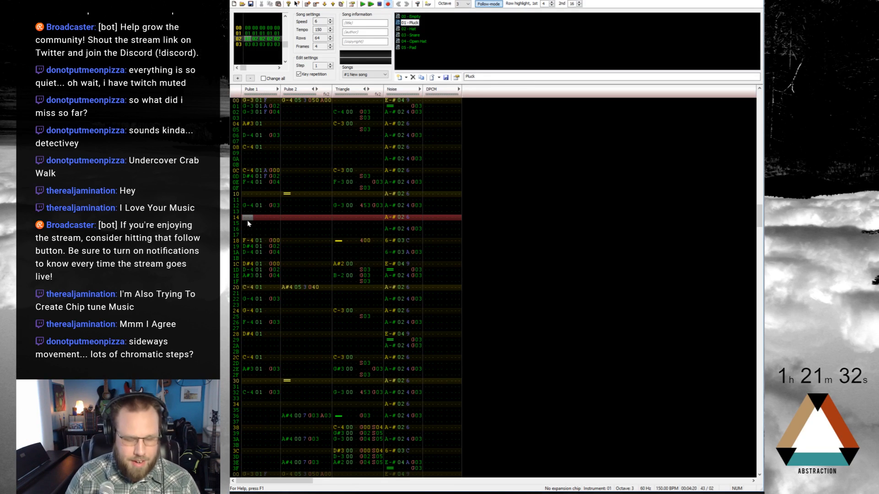
pyautogui.press('t')
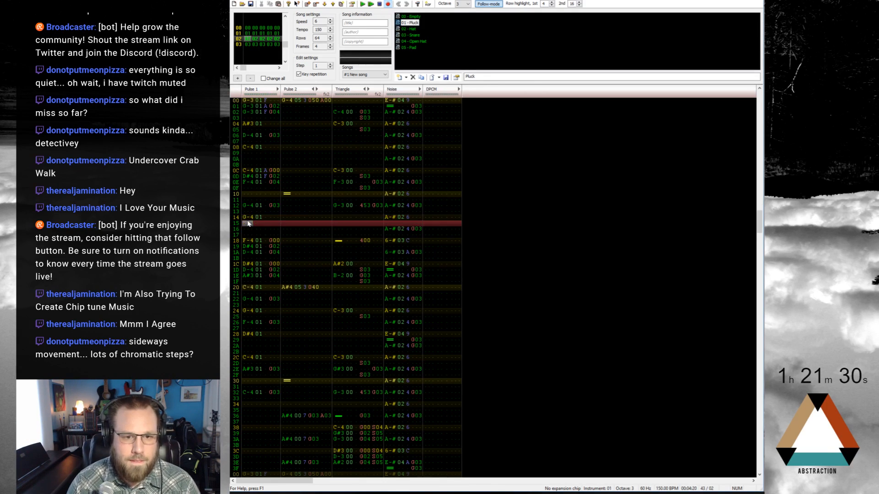
pyautogui.press('t')
pyautogui.press('t')
# Add the delay effect G00 to the Pulse 1 notes at rows 14, 15 and 16
pyautogui.press('Right')
pyautogui.press('Right')
pyautogui.press('Up')
pyautogui.press('Up')
pyautogui.press('Right')
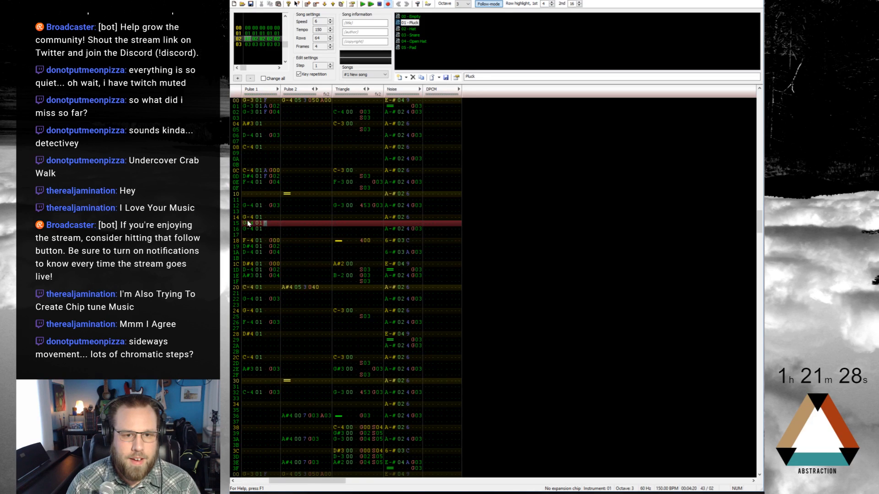
pyautogui.press('Right')
pyautogui.press('Up')
pyautogui.press('g')
pyautogui.press('g')
pyautogui.press('Right')
pyautogui.press('g')
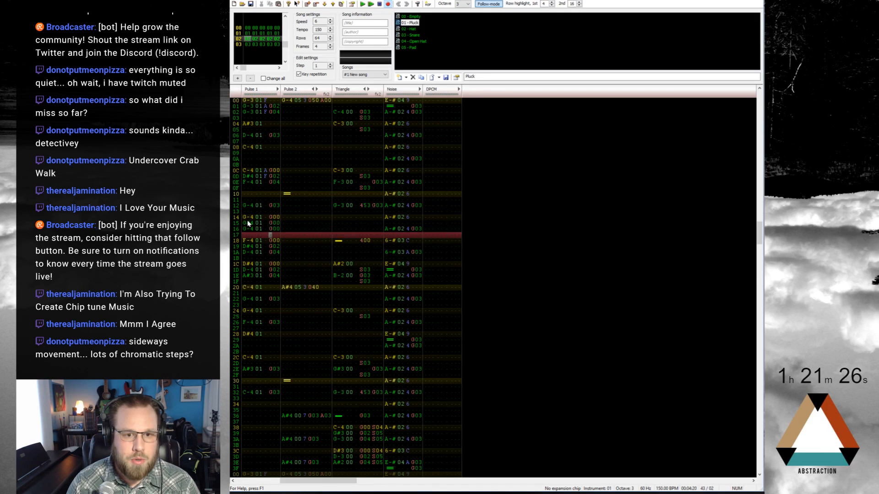
# Set the Pulse 1 delays to G02 at row 15 and G04 at row 16, and play the pattern
pyautogui.press('Right')
pyautogui.press('Right')
pyautogui.press('Up')
pyautogui.press('Up')
pyautogui.press('2')
pyautogui.press('5')
pyautogui.press('Up')
pyautogui.press('4')
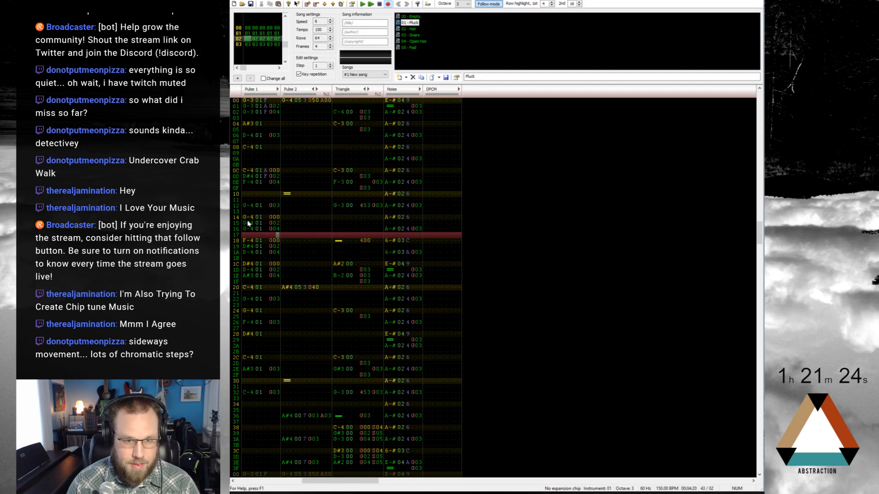
pyautogui.press('Return')
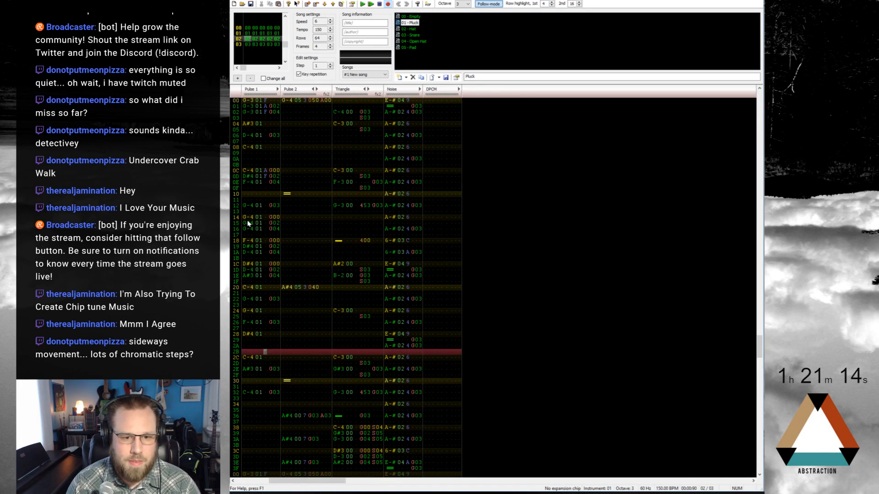
# Add a D-4 note at row 29 and a C#4 note at row 2A on Pulse 1
pyautogui.press('Left')
pyautogui.press('Left')
pyautogui.press('Left')
pyautogui.press('Up')
pyautogui.press('Up')
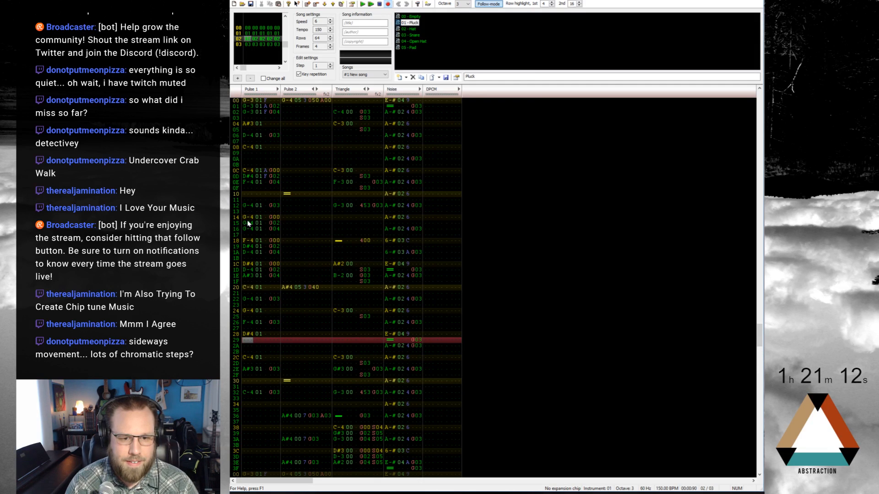
pyautogui.press('w')
pyautogui.press('2')
# Give the Pulse 1 notes delay effects G02 at row 29 and G04 at row 2A, and play the pattern
pyautogui.press('Up')
pyautogui.press('Up')
pyautogui.press('Right')
pyautogui.press('Right')
pyautogui.press('Right')
pyautogui.press('Right')
pyautogui.press('g')
pyautogui.press('g')
pyautogui.press('Right')
pyautogui.press('Up')
pyautogui.press('Right')
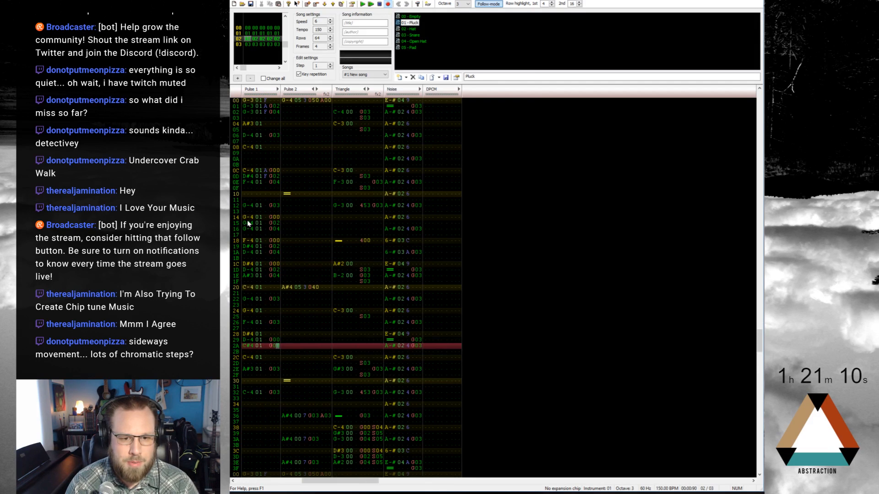
pyautogui.press('4')
pyautogui.press('Up')
pyautogui.press('Up')
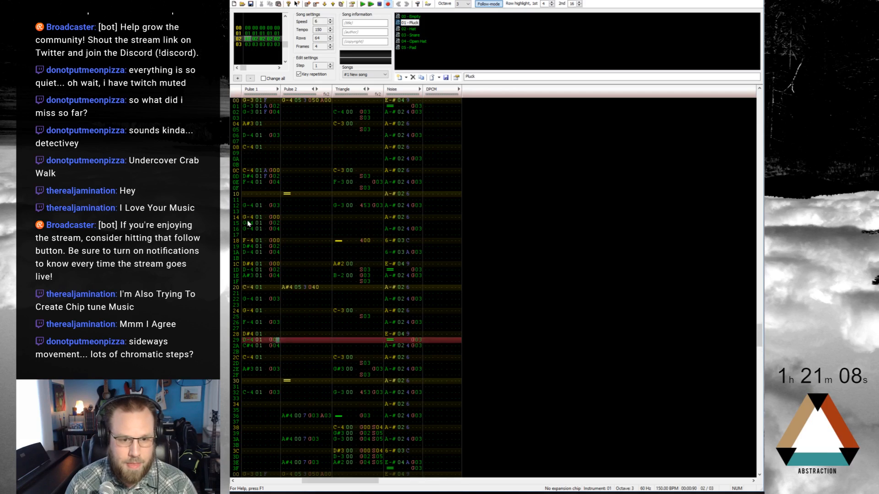
pyautogui.press('2')
pyautogui.press('Return')
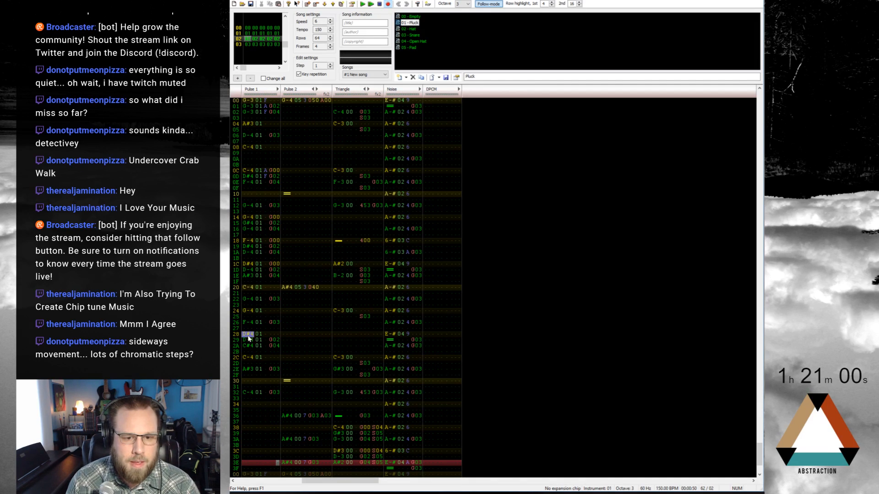
# Play the pattern from row 20 to check the Pulse 1 notes around rows 28 to 2C
pyautogui.moveTo(249, 338); pyautogui.dragTo(253, 356)
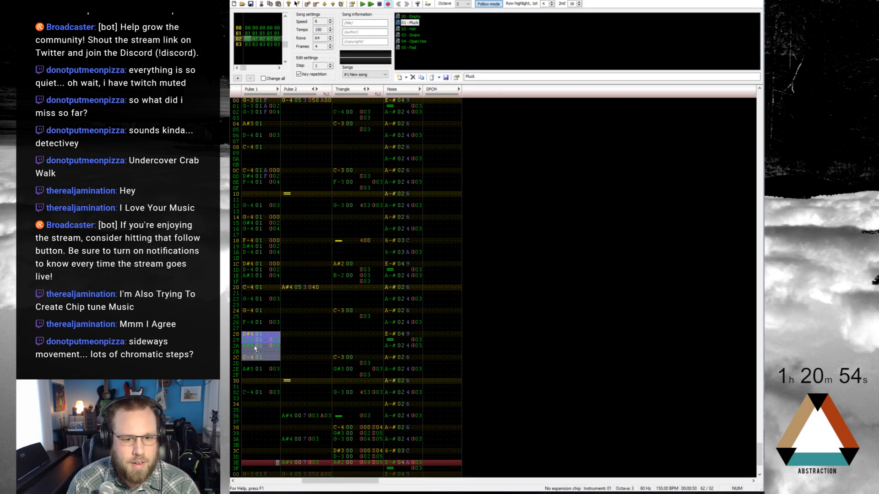
pyautogui.moveTo(257, 351); pyautogui.dragTo(255, 339)
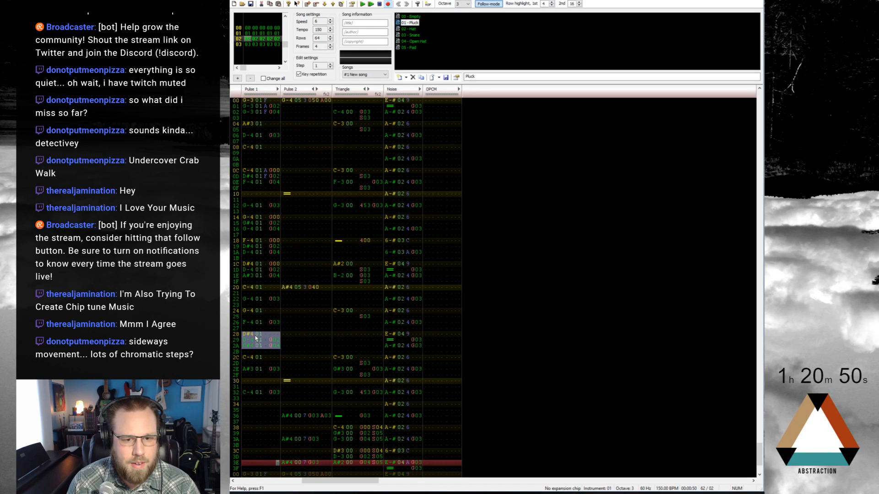
pyautogui.click(252, 289)
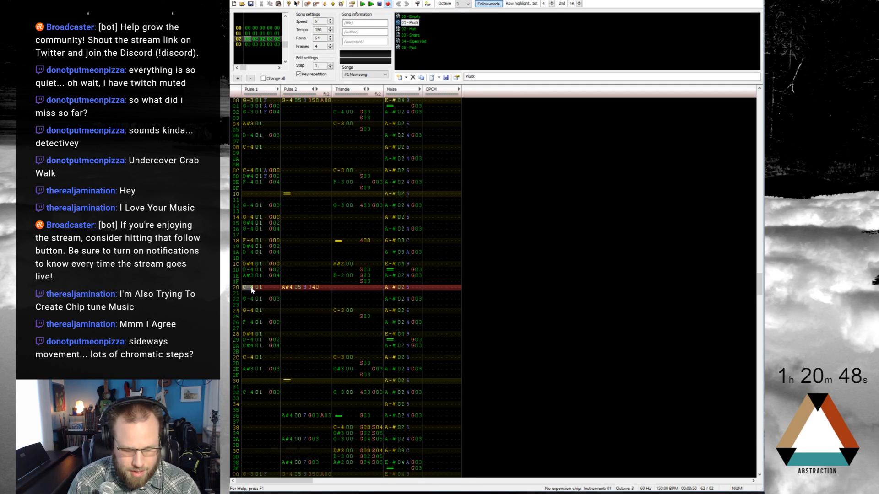
pyautogui.hotkey('ctrl', 'Return')
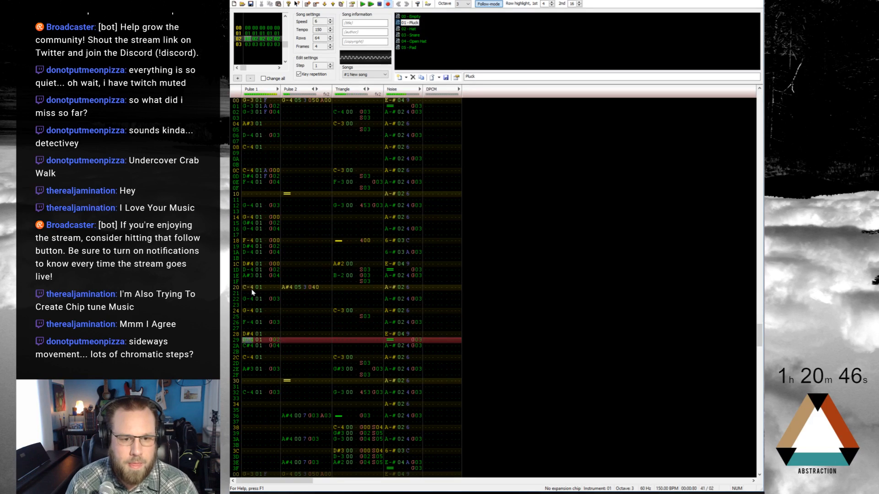
pyautogui.click(247, 335)
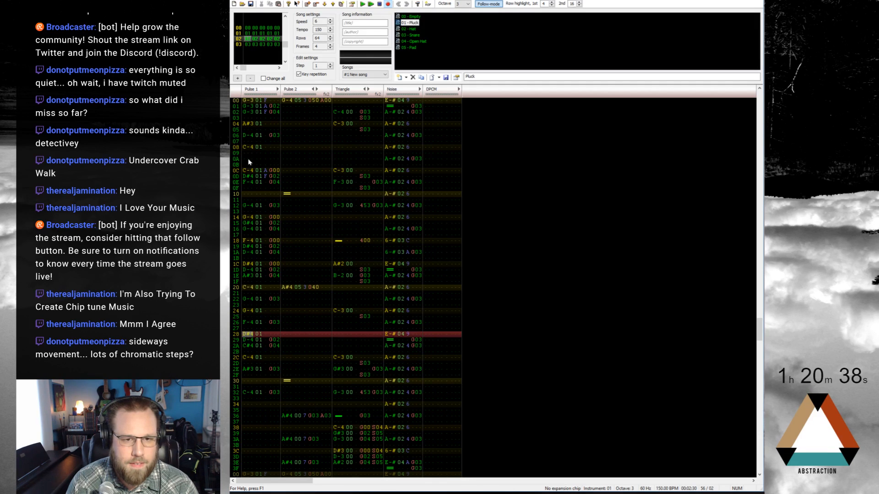
pyautogui.press('Return')
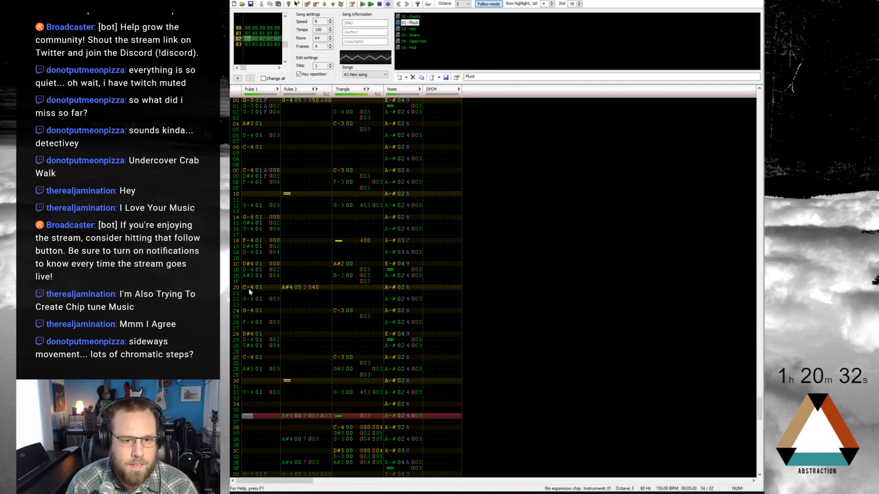
pyautogui.press('Return')
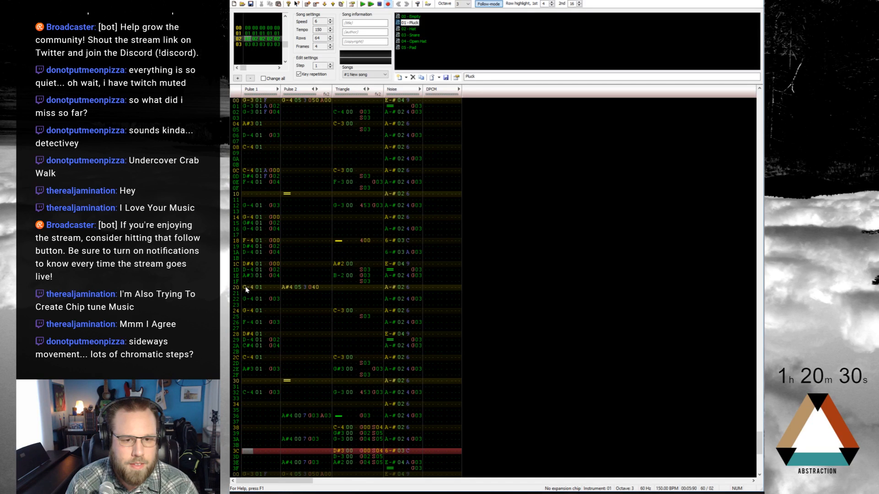
# Try moving the Pulse 1 notes from rows 22–32 down four rows, and play the pattern from row 00
pyautogui.moveTo(246, 300); pyautogui.dragTo(276, 395)
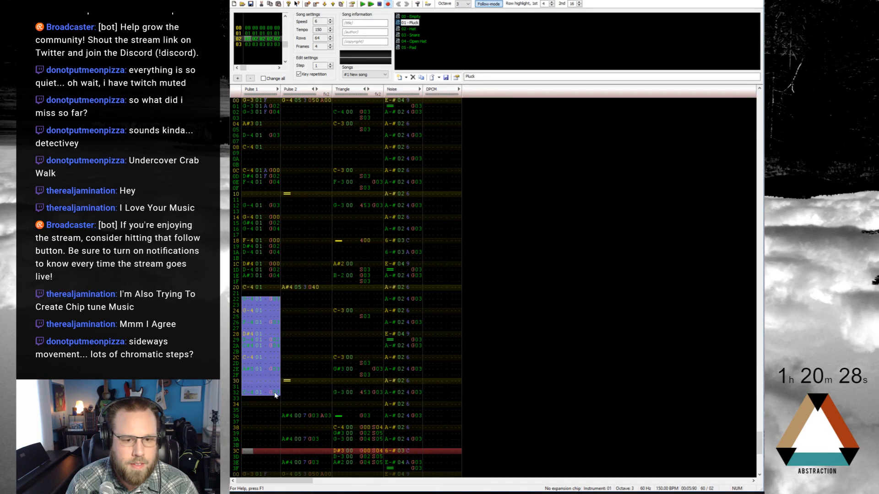
pyautogui.moveTo(253, 302); pyautogui.dragTo(254, 323)
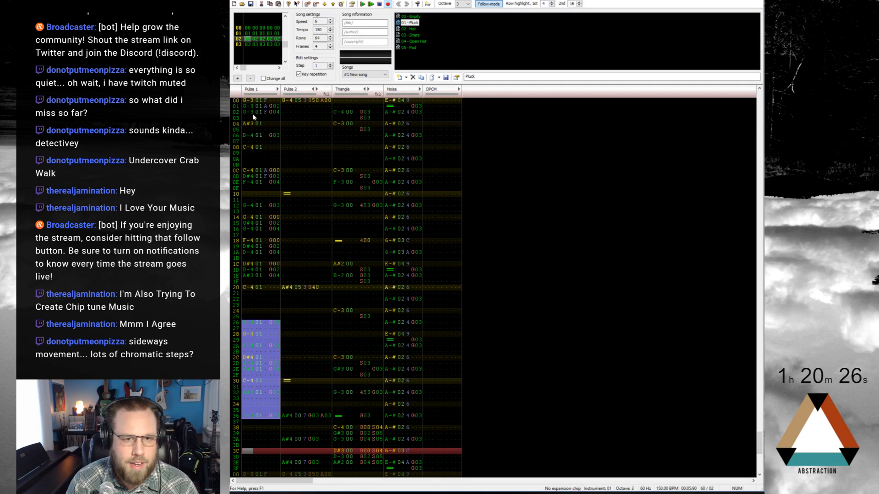
pyautogui.click(246, 101)
pyautogui.press('Return')
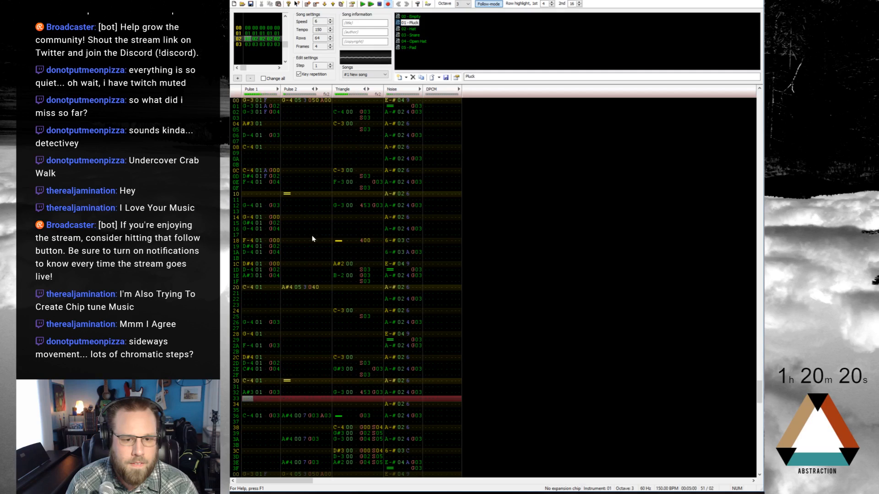
# Move the shifted Pulse 1 block back up four rows to start at row 22, and play the pattern
pyautogui.moveTo(246, 320); pyautogui.dragTo(275, 422)
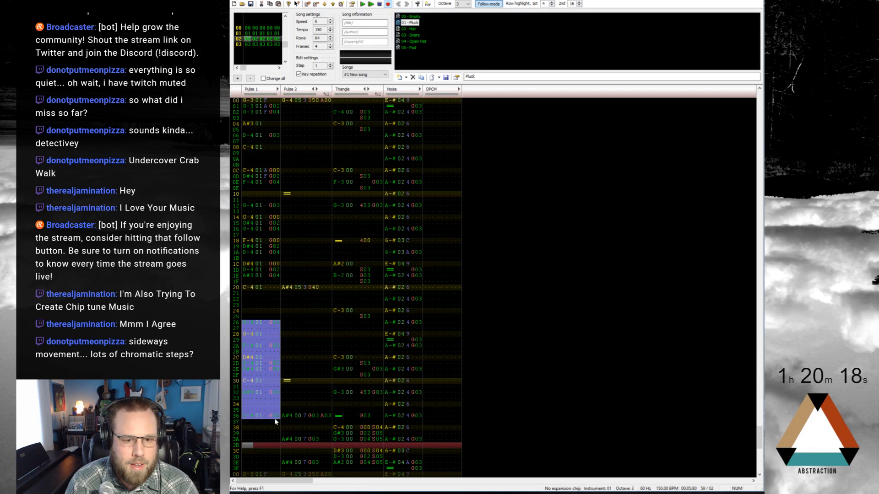
pyautogui.moveTo(253, 328); pyautogui.dragTo(252, 299)
pyautogui.click(246, 288)
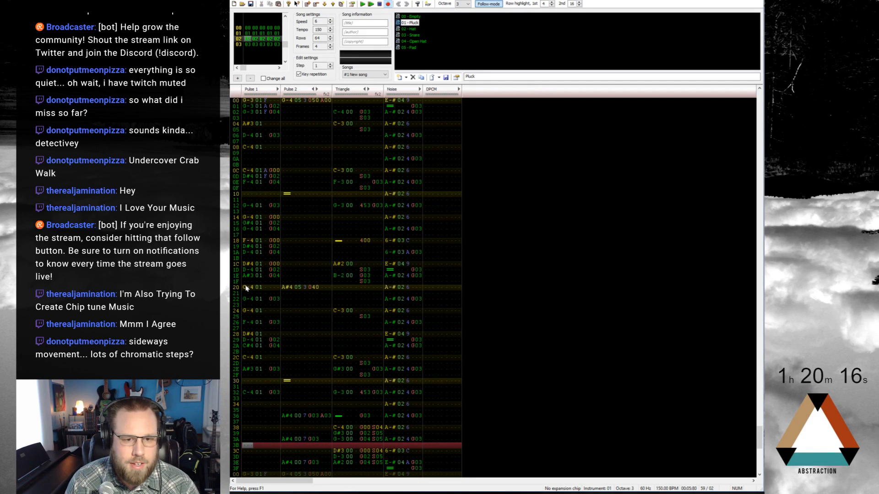
pyautogui.press('F7')
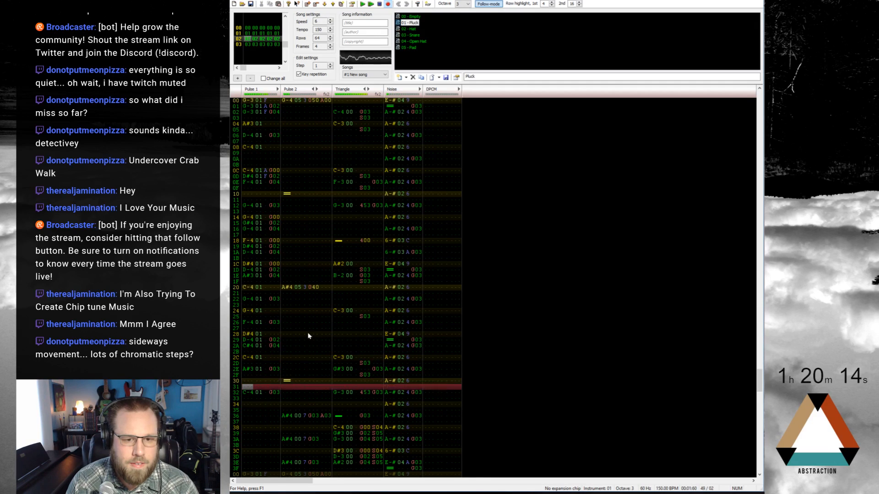
# Clear the Pulse 1 note at row 29, change the note at row 2A to D#4, and play the pattern
pyautogui.click(252, 347)
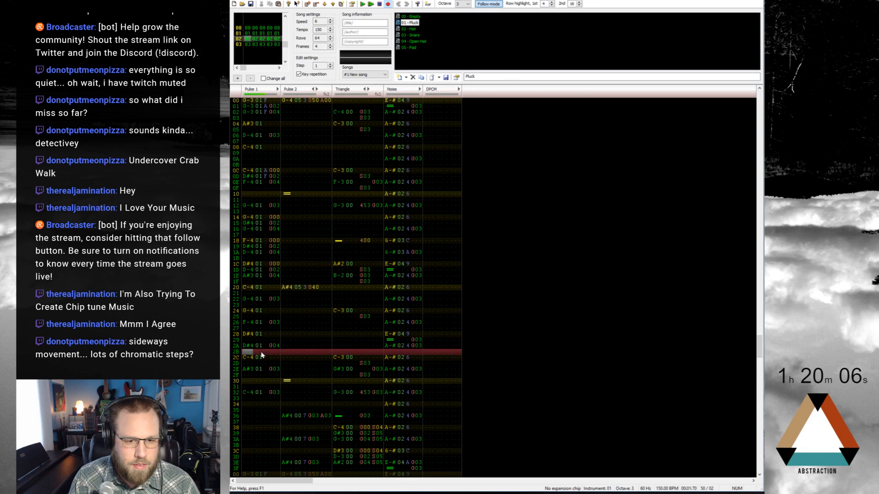
pyautogui.click(248, 336)
pyautogui.press('Return')
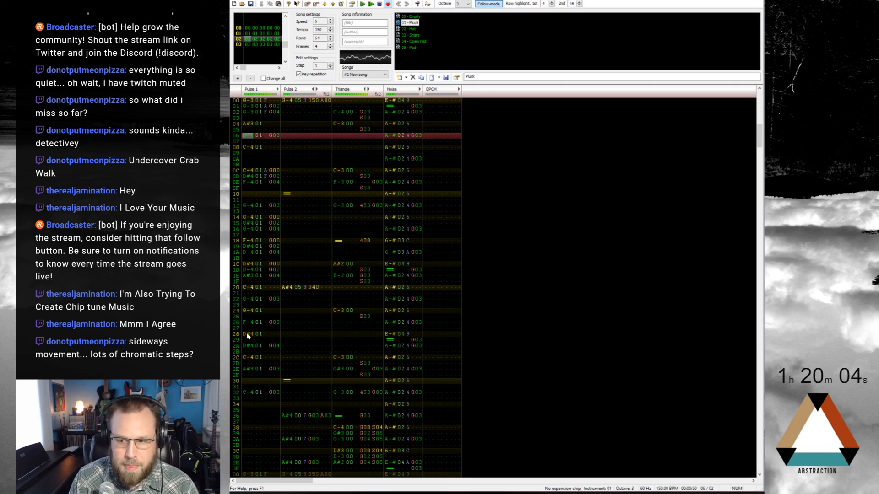
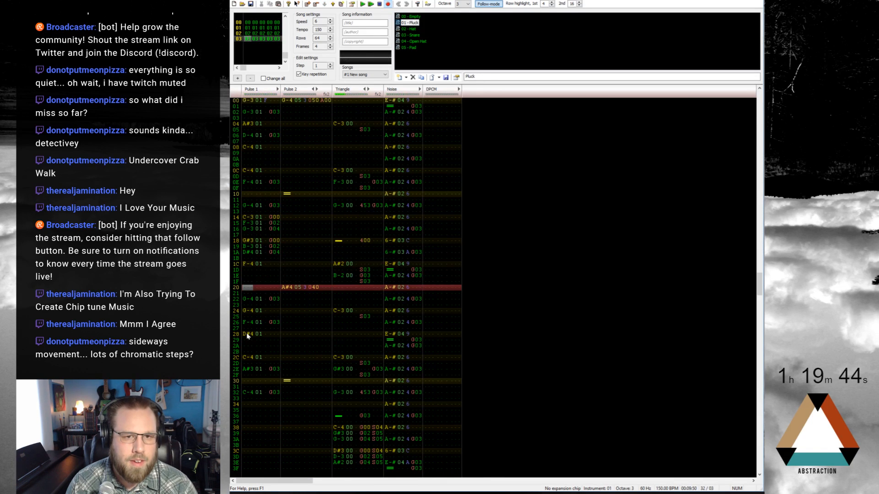
# Add a frame 04 and copy frame 02's whole Pulse 1 melody into it
pyautogui.press('Home')
pyautogui.hotkey('ctrl', 'Left')
pyautogui.hotkey('ctrl', 'a')
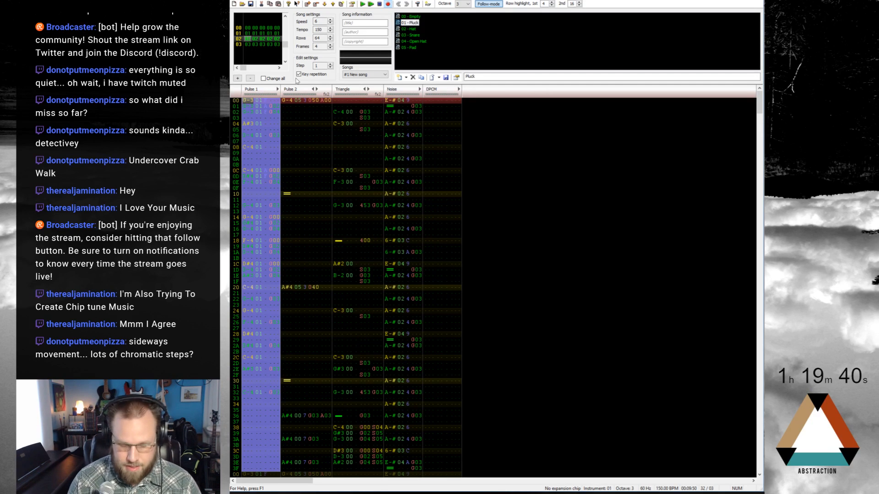
pyautogui.hotkey('ctrl', 'Right')
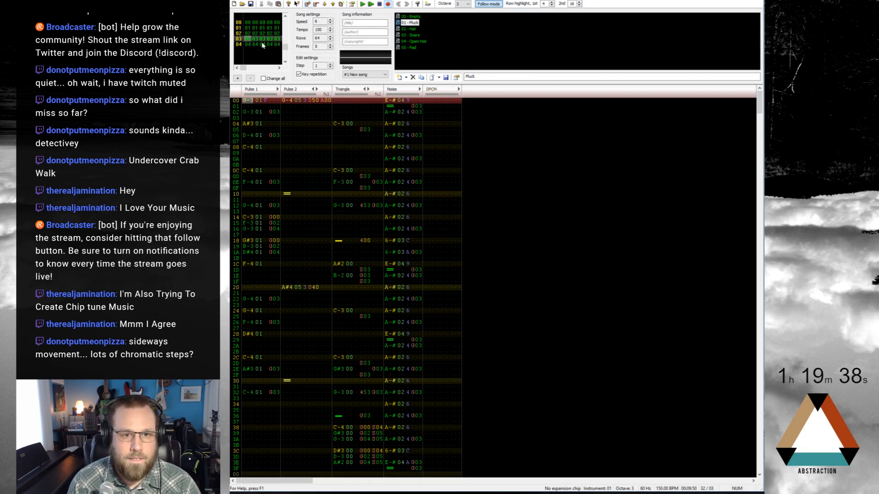
pyautogui.click(308, 4)
pyautogui.scroll(13, 273, 170)
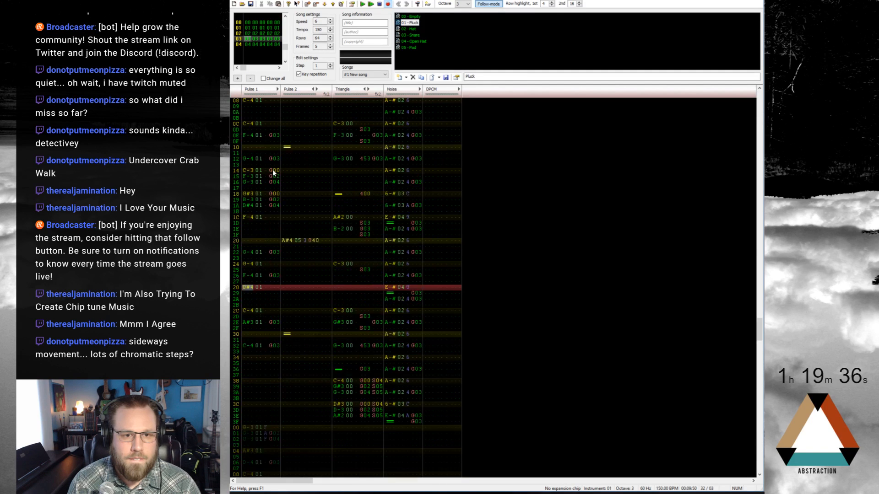
# Move frame 03's Pulse 1 melody into frame 02, replacing the melody there
pyautogui.hotkey('ctrl', 'a')
pyautogui.scroll(11, 271, 165)
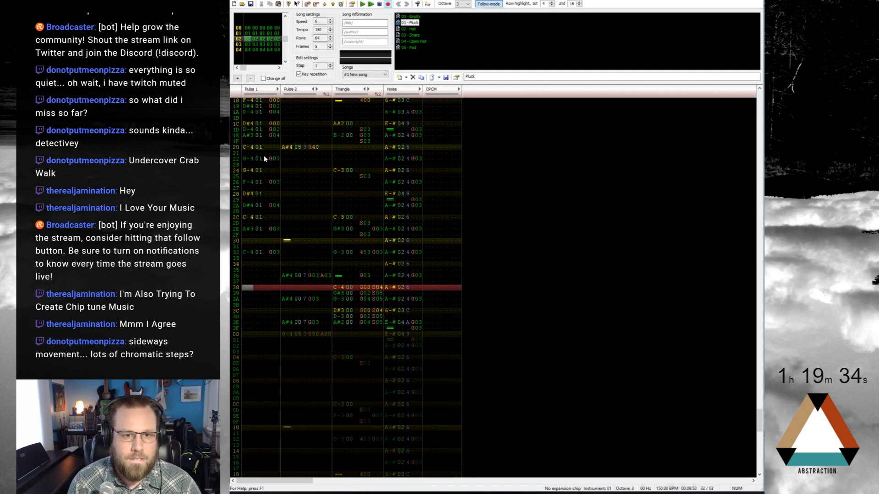
pyautogui.press('Home')
pyautogui.hotkey('ctrl', 'a')
pyautogui.hotkey('ctrl', 'c')
pyautogui.press('End')
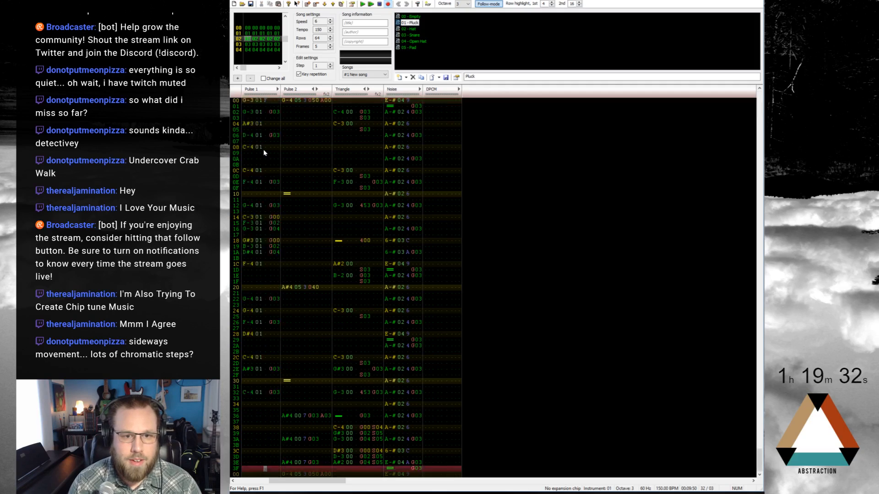
# Transfer the ornamented Pulse 1 melody from frame 04 into frame 03
pyautogui.press('Down')
pyautogui.press('End')
pyautogui.press('Down')
pyautogui.hotkey('ctrl', 'v')
pyautogui.hotkey('ctrl', 'a')
pyautogui.hotkey('ctrl', 'Left')
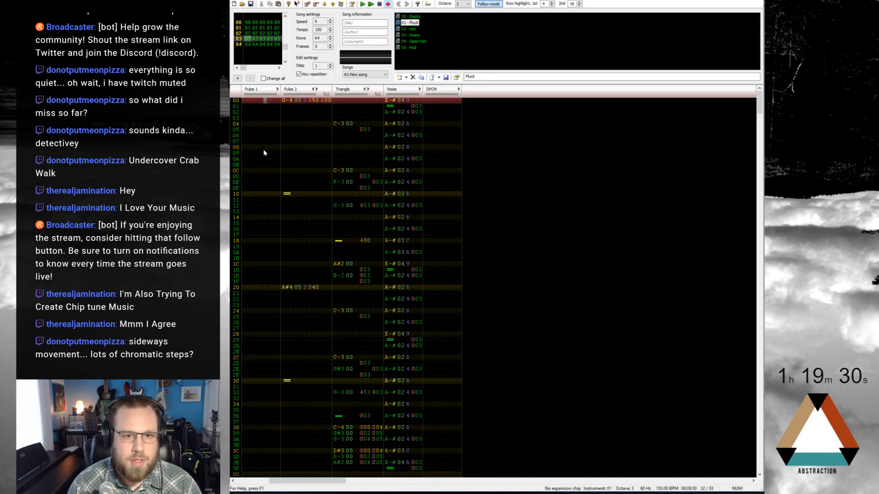
pyautogui.hotkey('ctrl', 'a')
pyautogui.press('Escape')
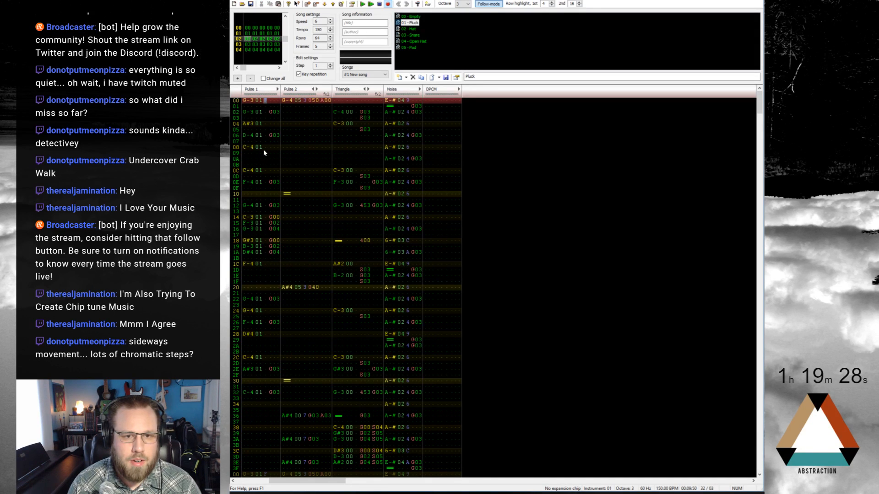
# Copy the Triangle C-4 note and its G03 and S03 effects at rows 02–03 from frame 02 to frame 03
pyautogui.press('Right')
pyautogui.press('Up')
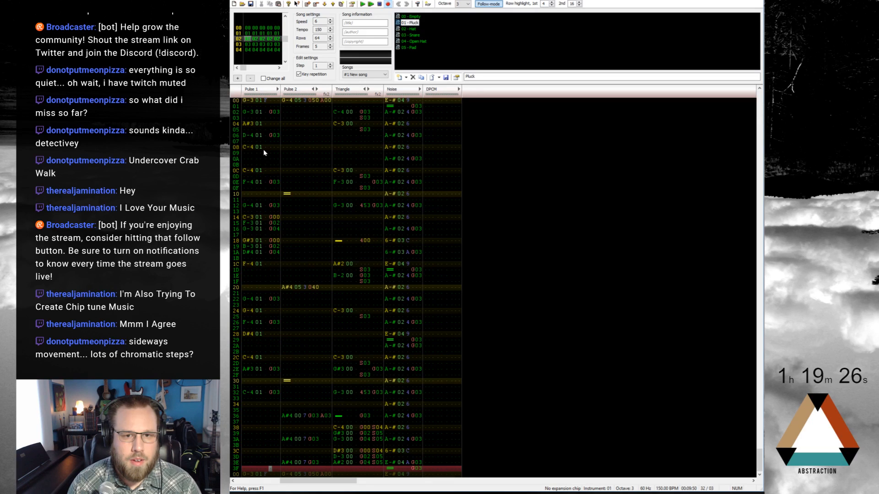
pyautogui.press('Right')
pyautogui.press('Right')
pyautogui.press('Right')
pyautogui.press('Right')
pyautogui.press('Right')
pyautogui.press('Right')
pyautogui.press('Right')
pyautogui.press('Right')
pyautogui.press('Right')
pyautogui.press('Right')
pyautogui.press('Right')
pyautogui.press('Right')
pyautogui.press('Right')
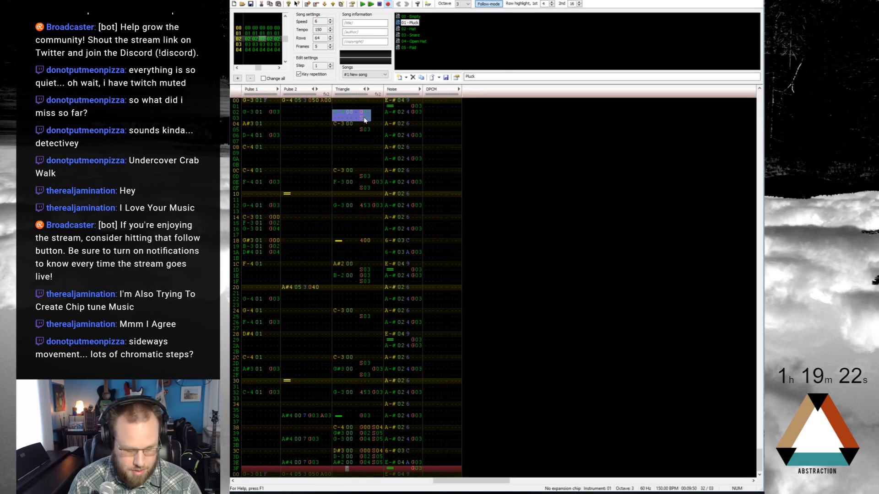
pyautogui.scroll(-10, 353, 175)
pyautogui.scroll(5, 353, 180)
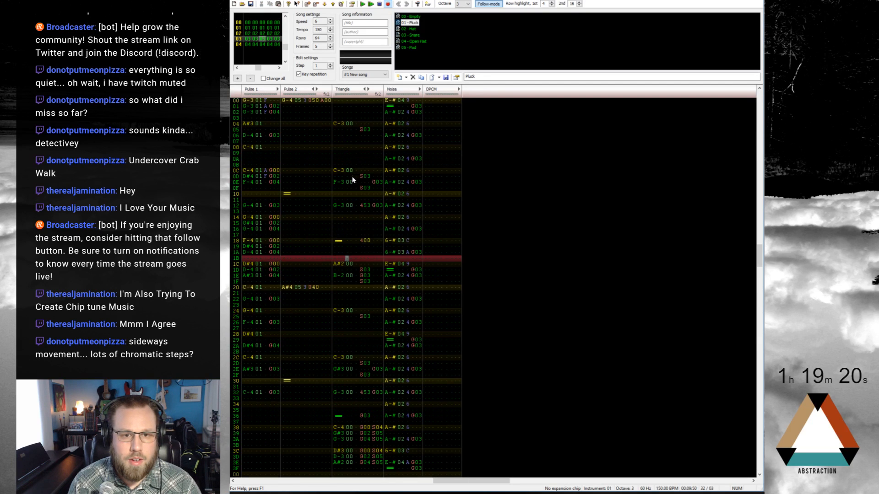
pyautogui.click(341, 114)
pyautogui.hotkey('ctrl', 'v')
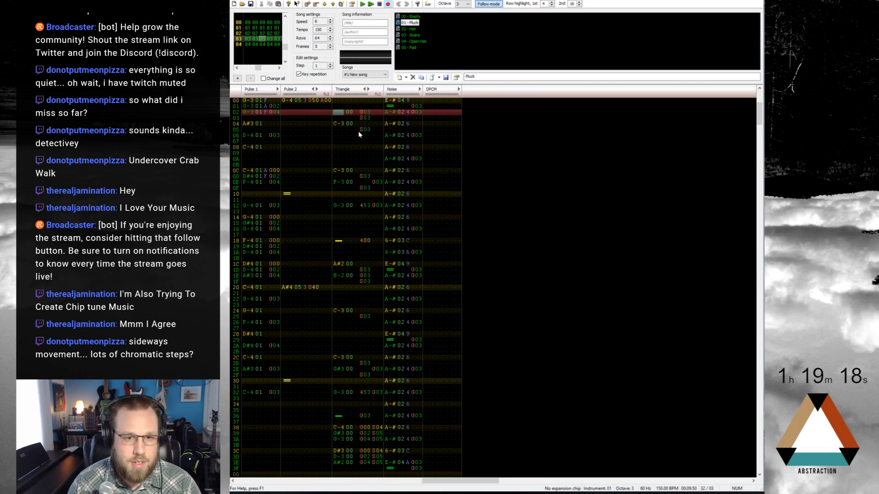
# Save the song and play it from the start of frame 02
pyautogui.press('Home')
pyautogui.press('Up')
pyautogui.press('Home')
pyautogui.hotkey('ctrl', 's')
pyautogui.press('Return')
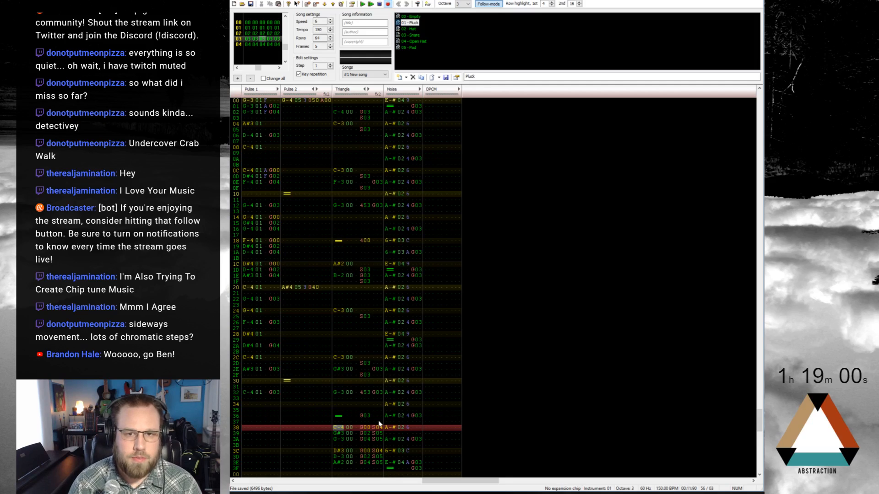
# Change frame 03's Triangle notes to C-3, D#3, F-3 at rows 38–3A and G-3, G#3, A#3 at rows 3C–3E, and play them
pyautogui.press('z')
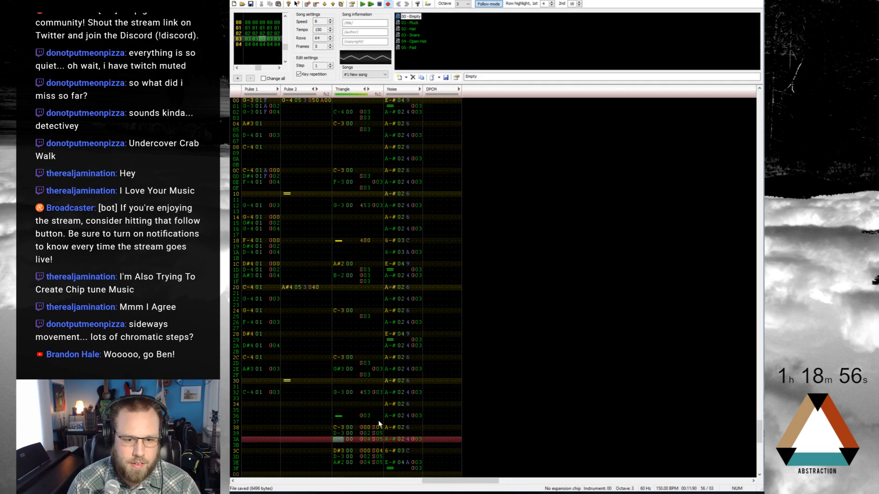
pyautogui.press('d')
pyautogui.press('v')
pyautogui.press('Down')
pyautogui.press('b')
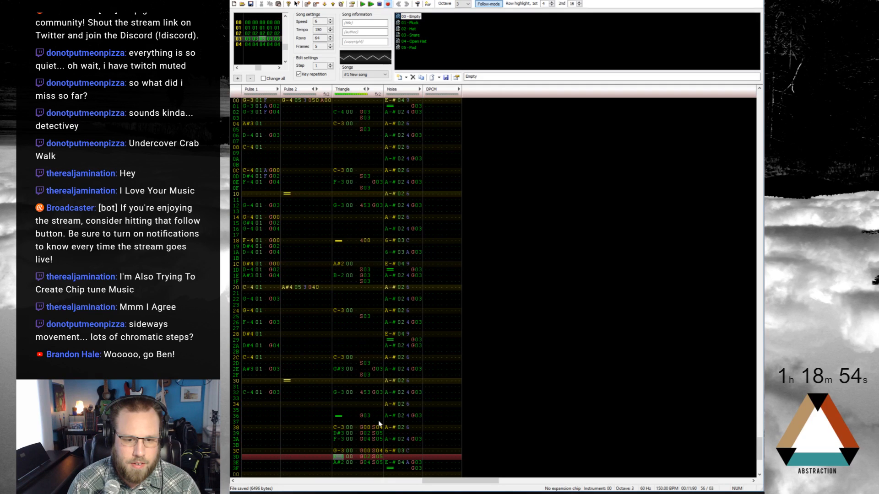
pyautogui.press('h')
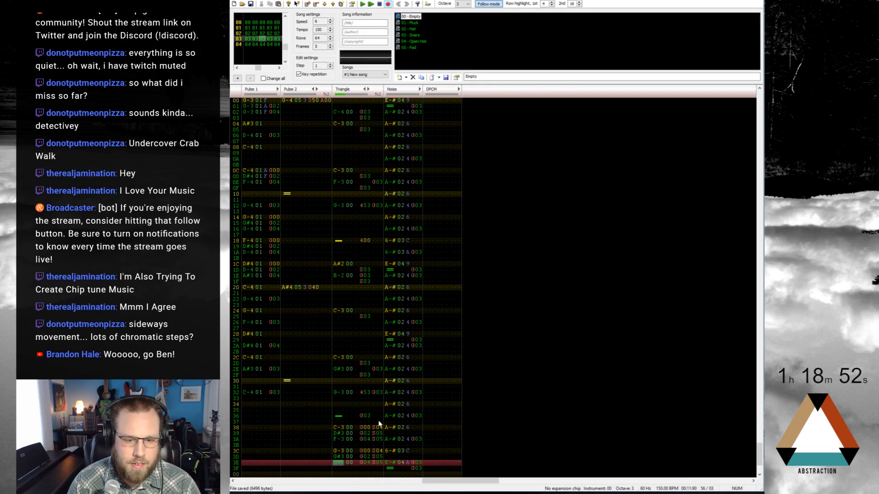
pyautogui.press('j')
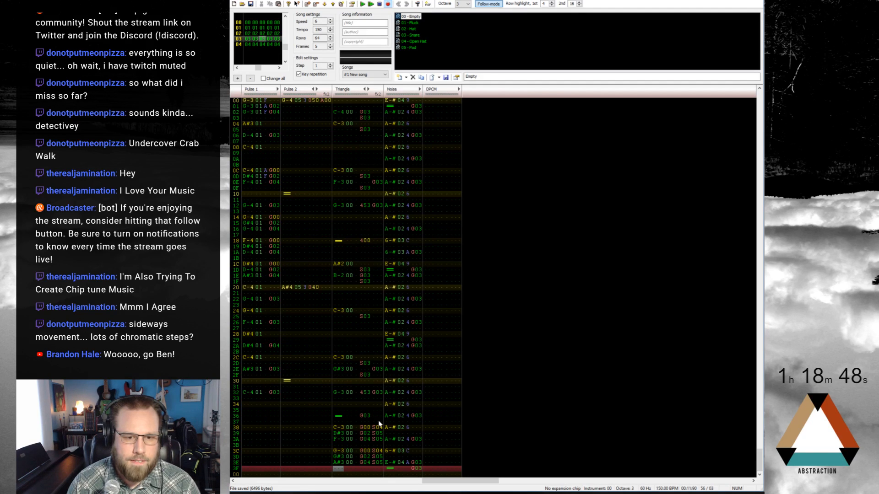
pyautogui.press('Down')
pyautogui.press('Return')
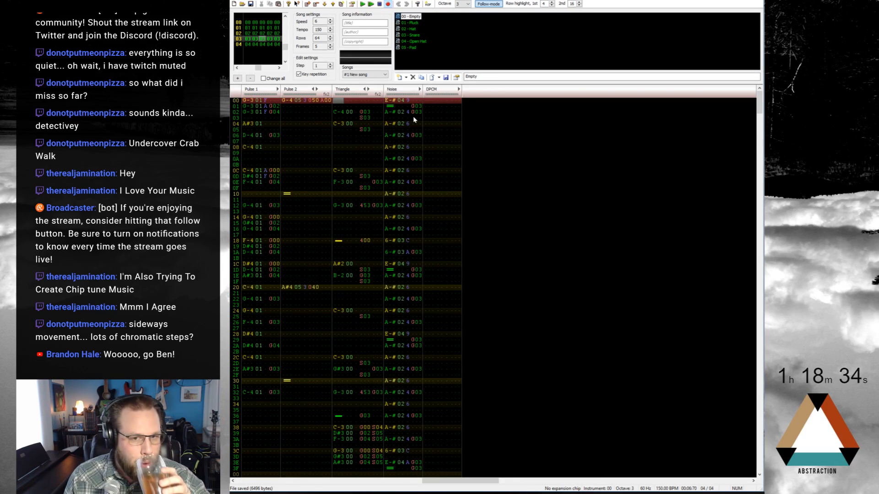
# Create a new instrument named Kick and open it in the instrument editor
pyautogui.click(399, 78)
pyautogui.write('Kick')
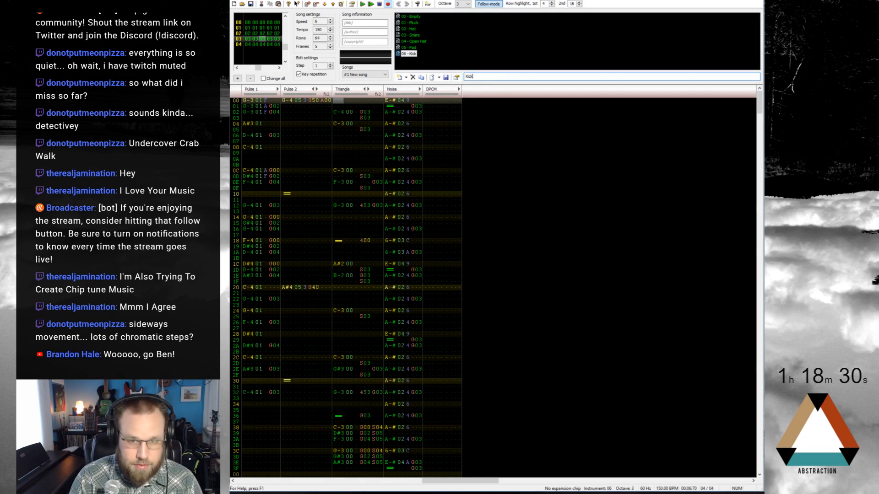
pyautogui.doubleClick(410, 54)
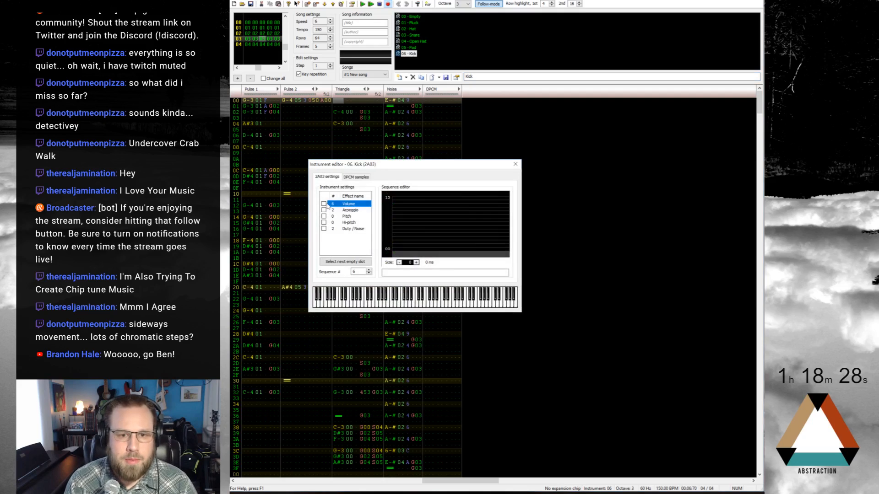
# Give the Kick instrument a nine-step volume sequence falling from 15 through 13, 10, 7, 5 and 3 to 0
pyautogui.click(417, 262)
pyautogui.click(417, 262)
pyautogui.click(417, 262)
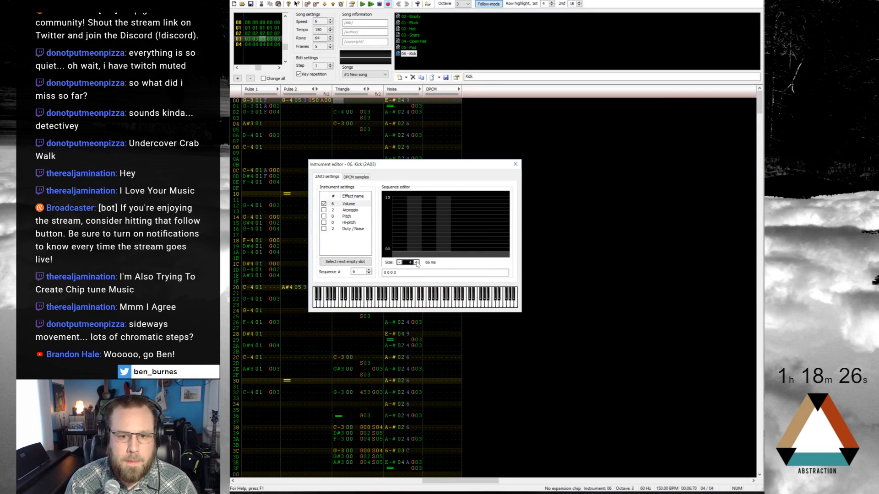
pyautogui.click(417, 263)
pyautogui.click(417, 263)
pyautogui.click(417, 262)
pyautogui.click(417, 262)
pyautogui.click(417, 262)
pyautogui.moveTo(399, 198); pyautogui.dragTo(458, 238)
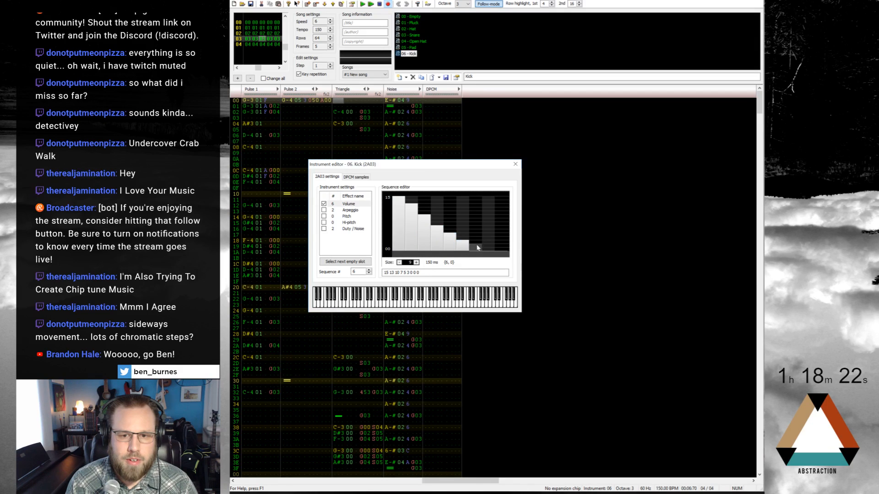
# Enable the Kick's arpeggio sequence with three steps of 0 and close the instrument editor
pyautogui.click(323, 211)
pyautogui.click(416, 263)
pyautogui.click(416, 262)
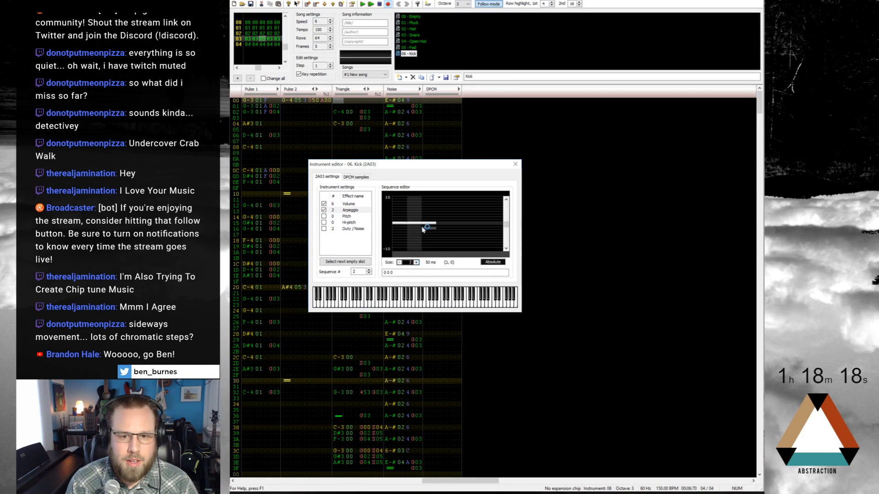
pyautogui.click(513, 165)
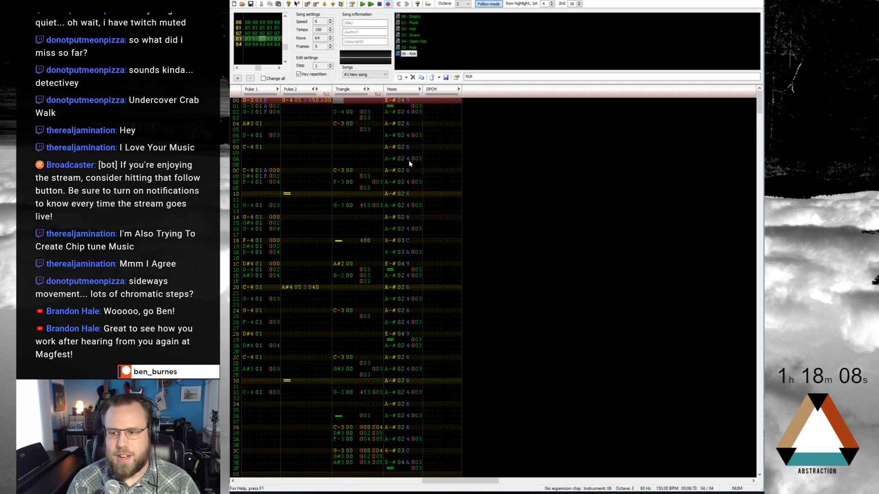
# Save the song and play it from the start of frame 00 into the end of frame 03
pyautogui.hotkey('ctrl', 'Left')
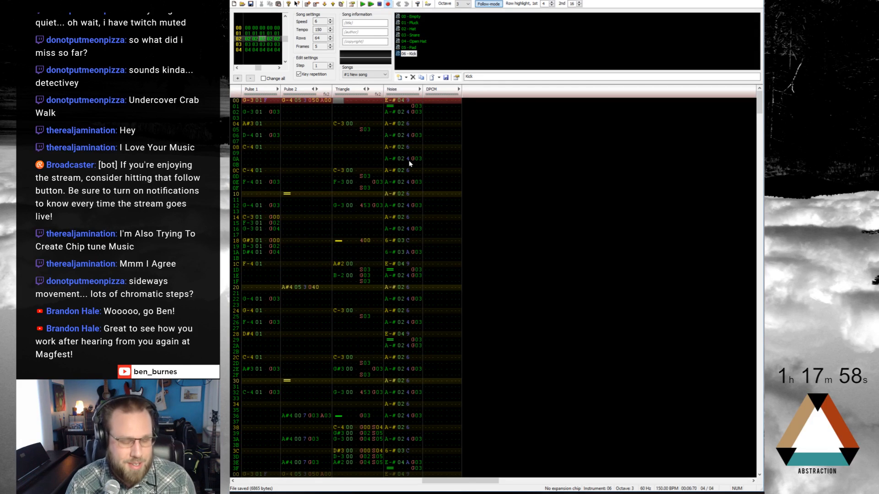
pyautogui.hotkey('ctrl', 'Left')
pyautogui.hotkey('ctrl', 'Left')
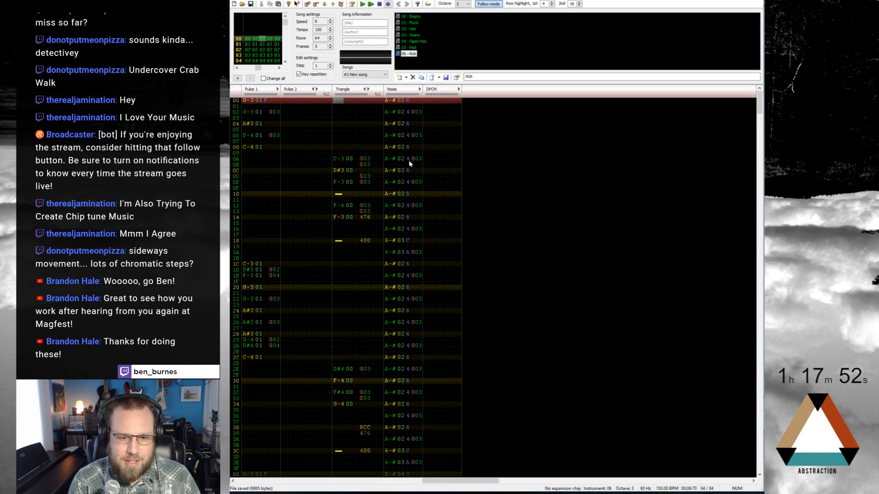
pyautogui.press('Return')
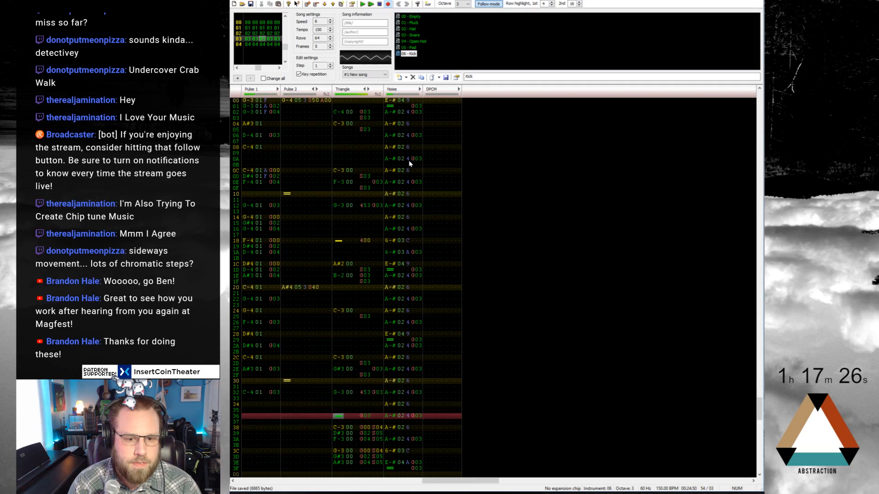
pyautogui.press('Return')
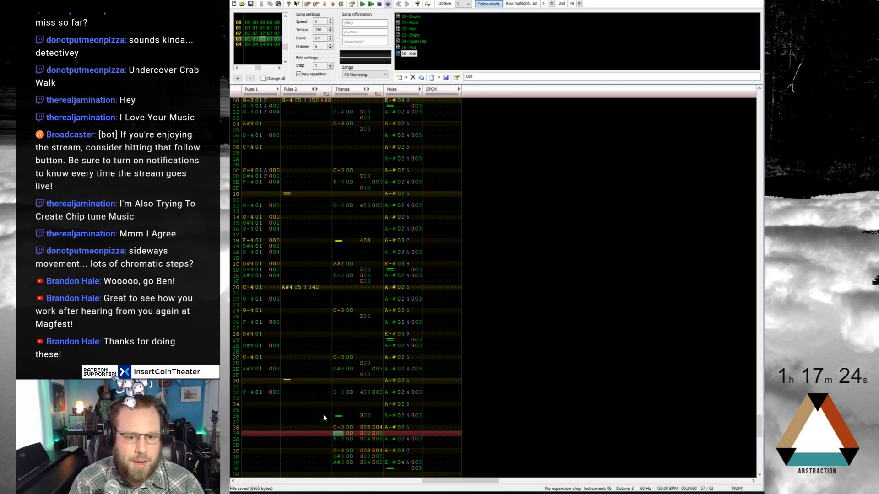
# Create a new instrument named PulseBass and move frame 03's Triangle notes and effects at rows 38–3F to Pulse 2
pyautogui.click(400, 77)
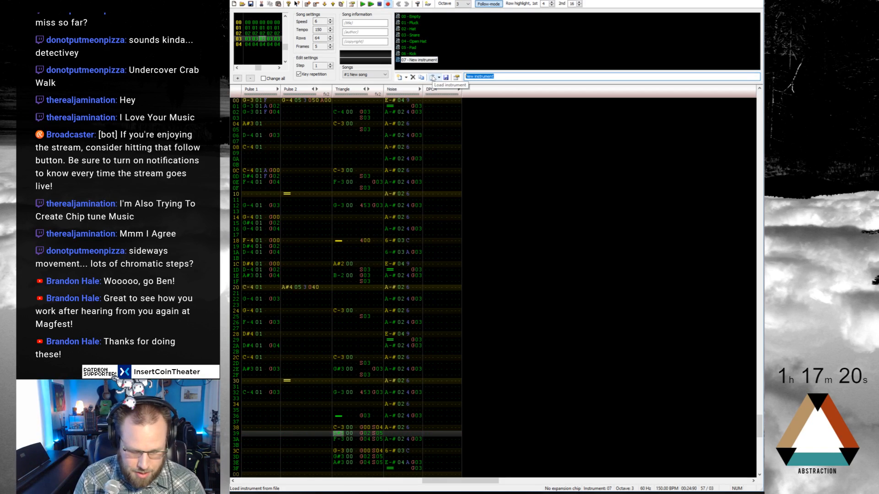
pyautogui.write('PulseBass')
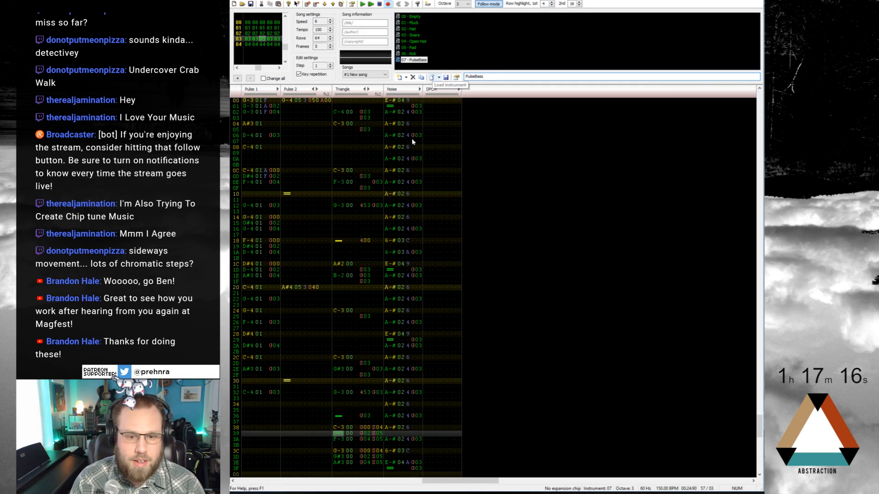
pyautogui.moveTo(343, 427); pyautogui.dragTo(379, 464)
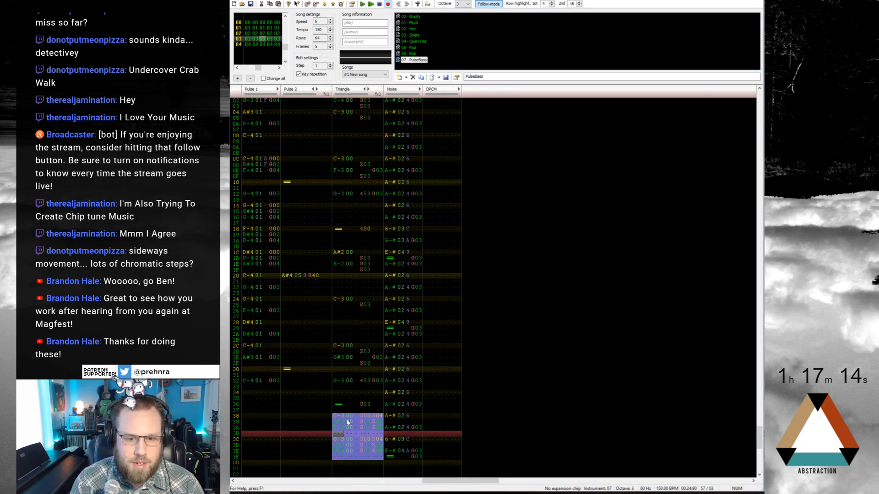
pyautogui.moveTo(347, 422); pyautogui.dragTo(314, 418)
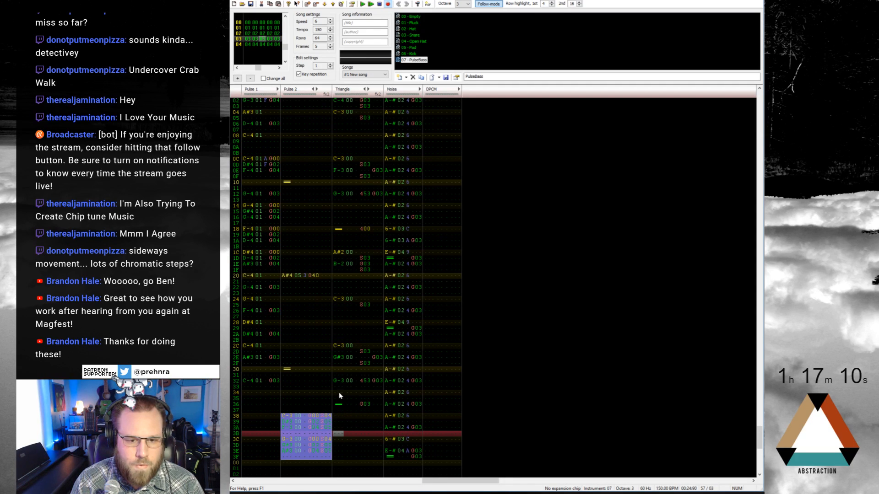
# Enter Triangle G-2 notes with instrument 00 at rows 3A and 3E of frame 03
pyautogui.moveTo(338, 381); pyautogui.dragTo(380, 382)
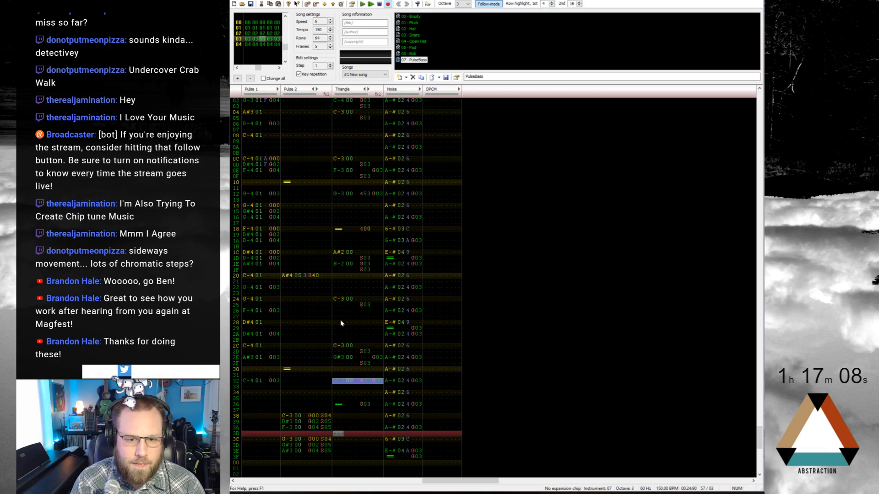
pyautogui.moveTo(341, 298); pyautogui.dragTo(370, 305)
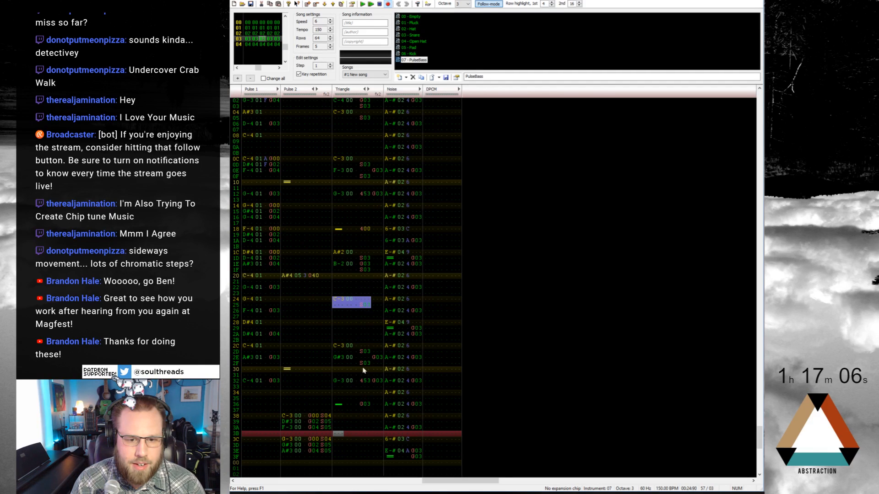
pyautogui.click(340, 423)
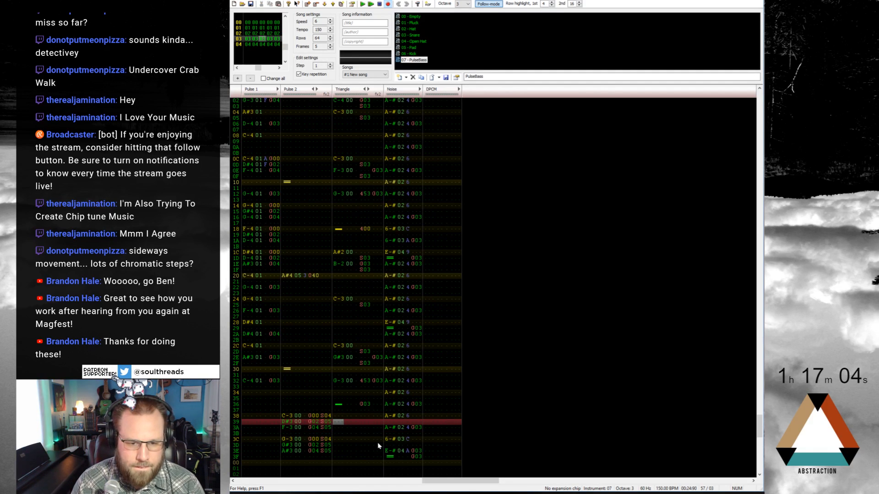
pyautogui.press('Down')
pyautogui.hotkey('ctrl', 'Up')
pyautogui.hotkey('ctrl', 'Up')
pyautogui.hotkey('ctrl', 'Up')
pyautogui.hotkey('ctrl', 'Up')
pyautogui.hotkey('ctrl', 'Up')
pyautogui.hotkey('ctrl', 'Up')
pyautogui.hotkey('ctrl', 'Up')
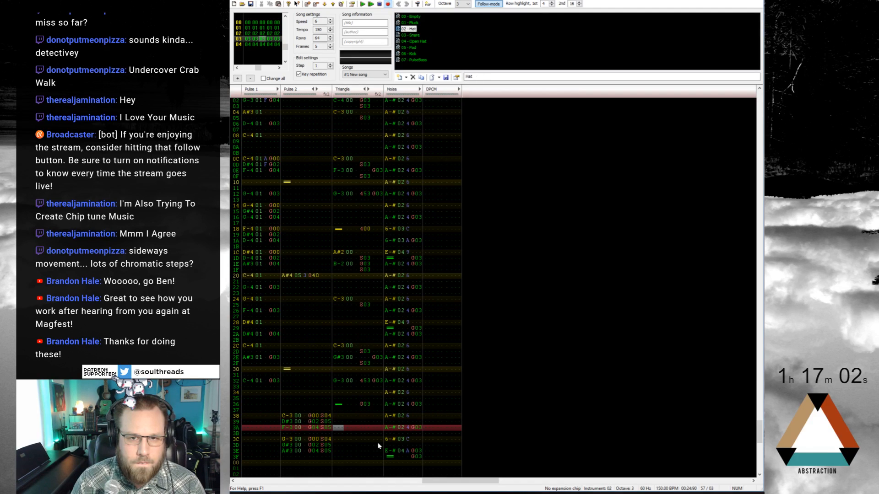
pyautogui.press('b')
pyautogui.press('Up')
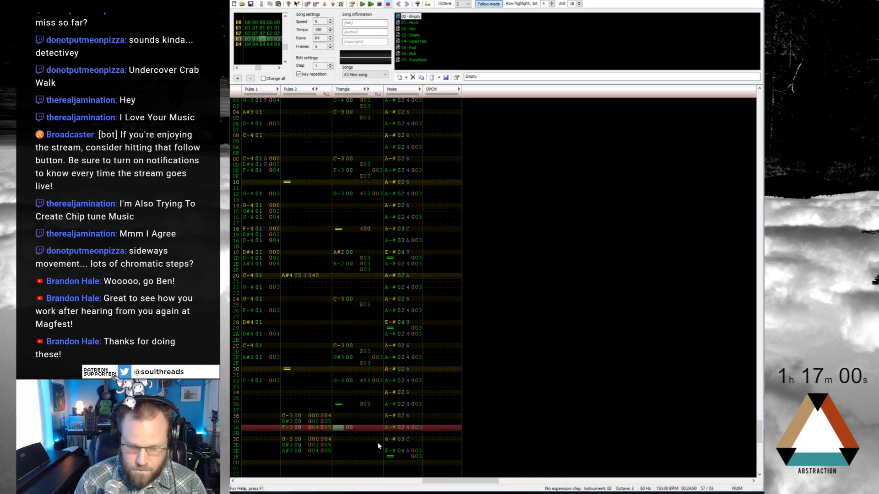
pyautogui.press('KP_Divide')
pyautogui.press('b')
pyautogui.press('Down')
pyautogui.press('Down')
pyautogui.press('Down')
pyautogui.press('b')
# Add S03 effects to the Triangle channel at rows 3B and 3F of frame 03
pyautogui.press('Right')
pyautogui.press('Up')
pyautogui.press('Up')
pyautogui.press('Up')
pyautogui.press('Right')
pyautogui.press('Right')
pyautogui.press('Right')
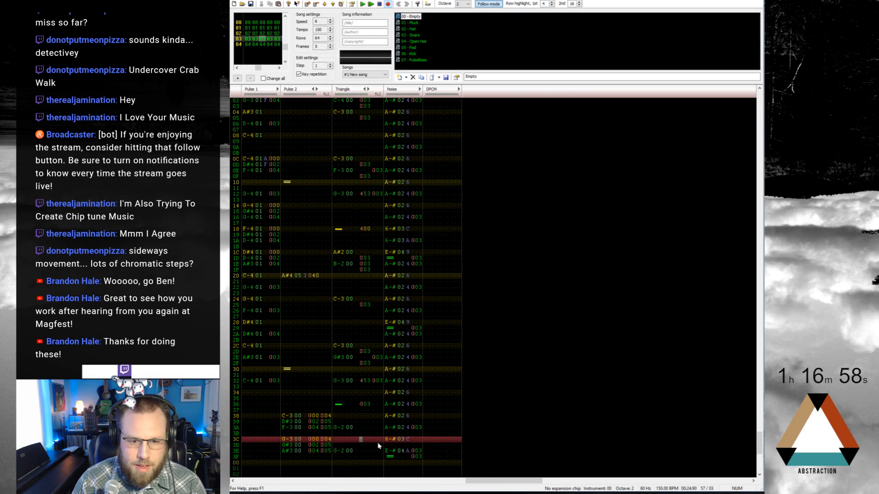
pyautogui.press('Up')
pyautogui.write('s03')
pyautogui.press('Down')
pyautogui.press('Down')
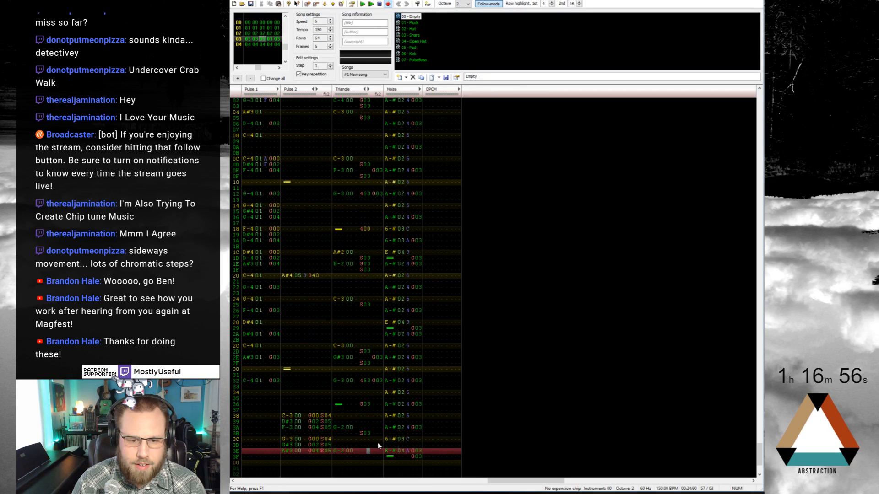
pyautogui.press('Down')
pyautogui.write('s')
pyautogui.press('Right')
pyautogui.press('Up')
pyautogui.press('Right')
pyautogui.write('3')
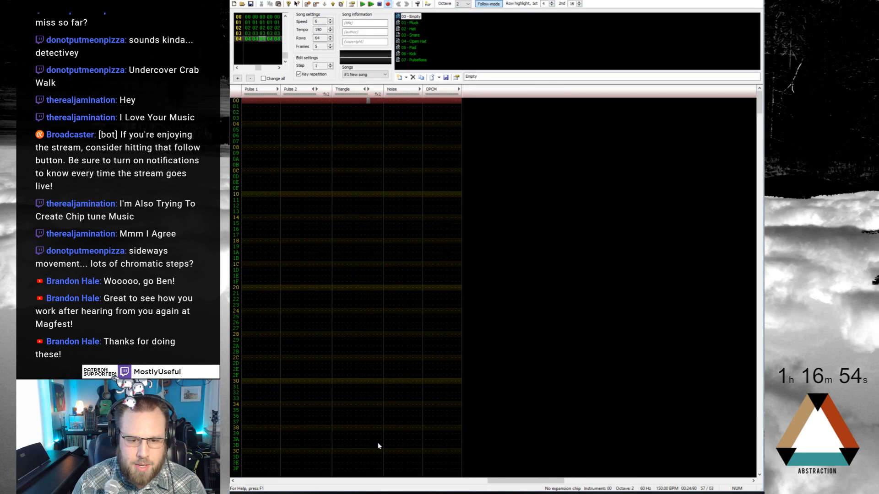
# Add G03 effects to the Triangle G-2 notes at rows 3E and 3A of frame 03
pyautogui.press('Up')
pyautogui.press('Up')
pyautogui.press('Left')
pyautogui.press('Left')
pyautogui.write('g')
pyautogui.press('Right')
pyautogui.press('Right')
pyautogui.press('Up')
pyautogui.press('Up')
pyautogui.press('Down')
pyautogui.write('3')
pyautogui.press('Up')
pyautogui.press('Up')
pyautogui.press('Up')
pyautogui.press('Up')
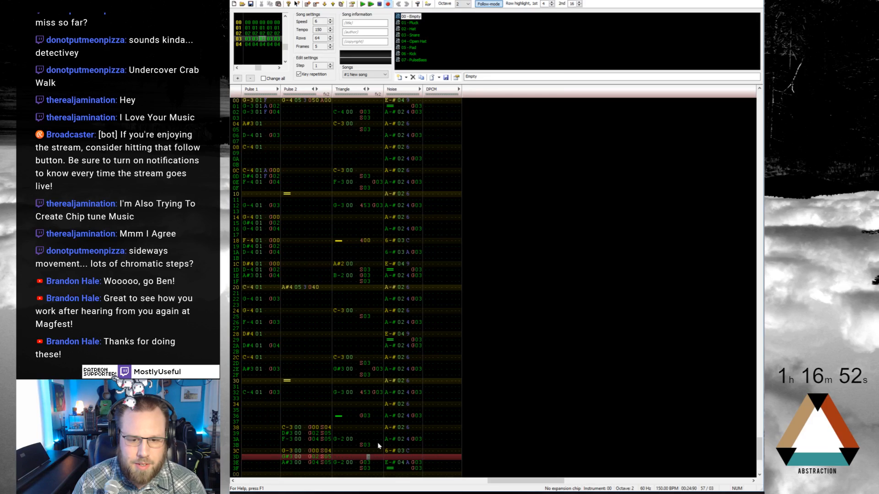
pyautogui.press('Left')
pyautogui.press('Up')
pyautogui.press('Left')
pyautogui.write('g')
pyautogui.press('Right')
pyautogui.press('Right')
pyautogui.press('Up')
pyautogui.write('3')
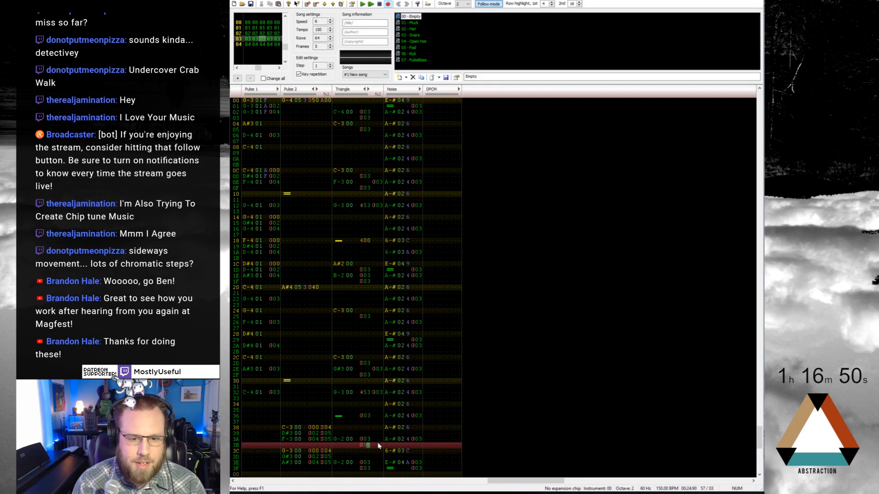
# Transpose frame 03's Pulse 2 notes at rows 38–3E down one octave, play them, and assign them instrument 07
pyautogui.moveTo(284, 428); pyautogui.dragTo(283, 466)
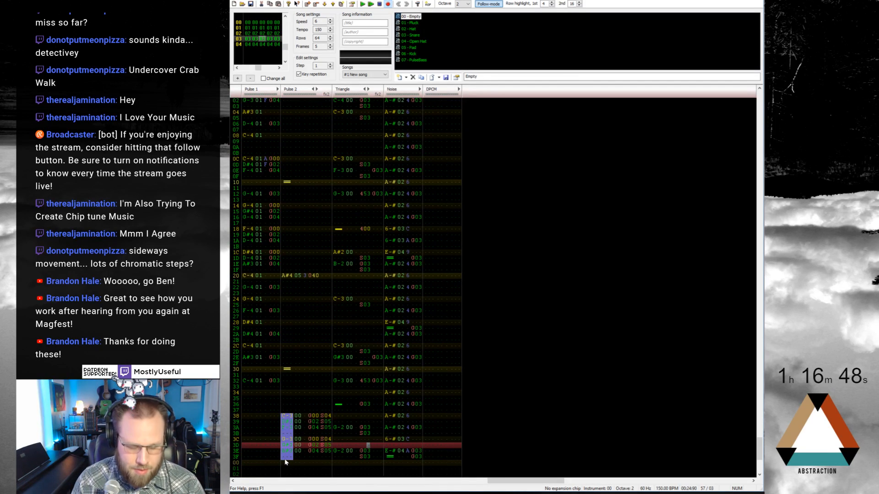
pyautogui.press('Return')
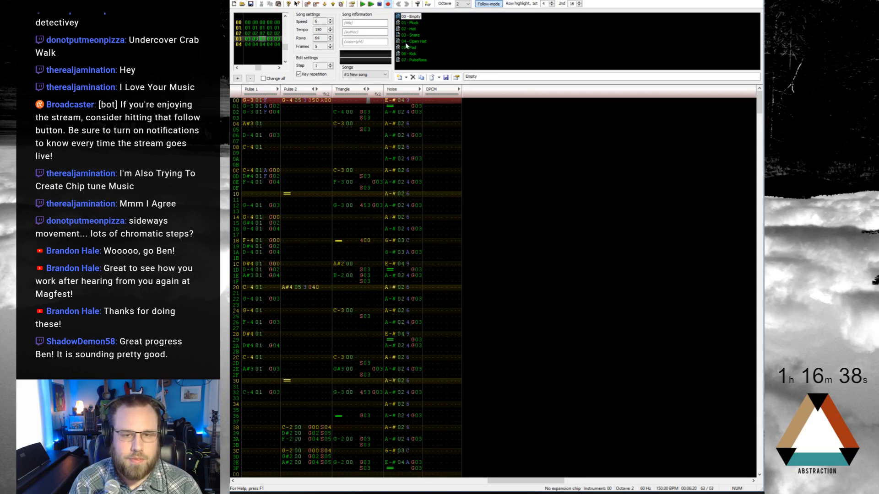
pyautogui.click(411, 60)
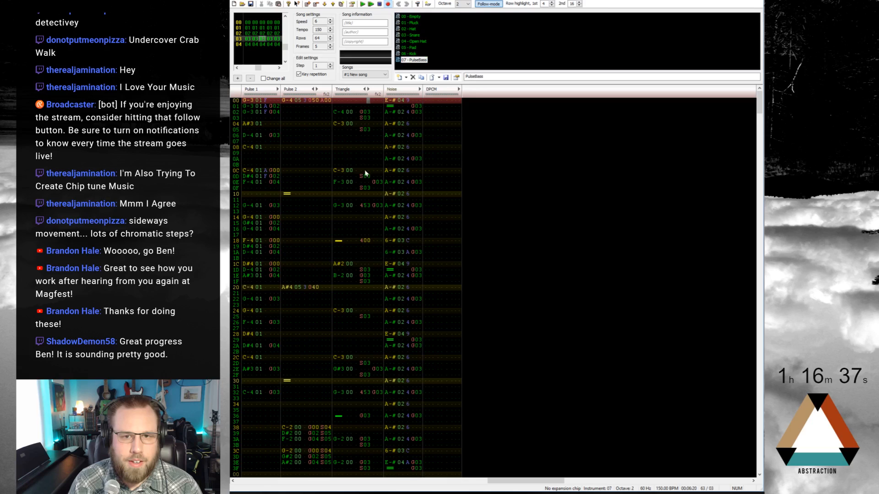
pyautogui.click(299, 428)
pyautogui.write('777')
pyautogui.press('Down')
pyautogui.write('777')
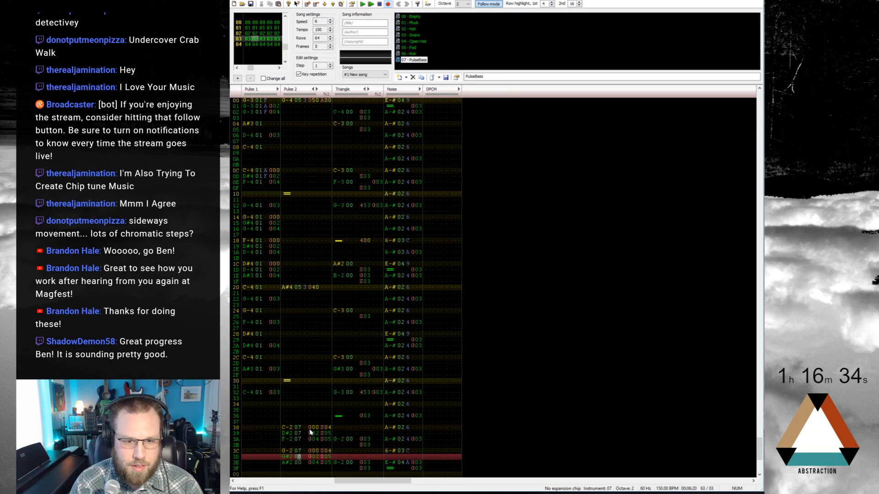
# Enter the effects 000 and A00 in Pulse 2 at row 37 of frame 03 and play the run
pyautogui.press('Up')
pyautogui.press('Up')
pyautogui.press('Up')
pyautogui.press('Up')
pyautogui.press('Up')
pyautogui.press('Up')
pyautogui.press('Up')
pyautogui.press('Up')
pyautogui.press('Up')
pyautogui.press('Up')
pyautogui.press('Down')
pyautogui.press('Down')
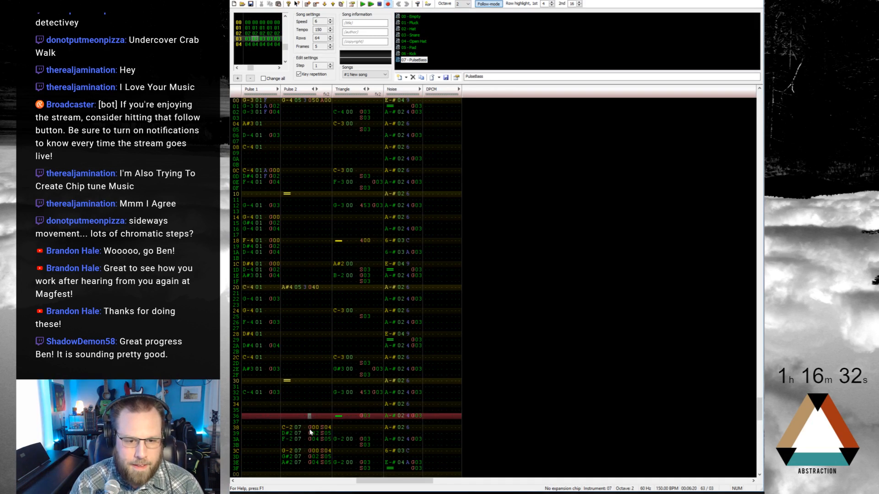
pyautogui.write('000')
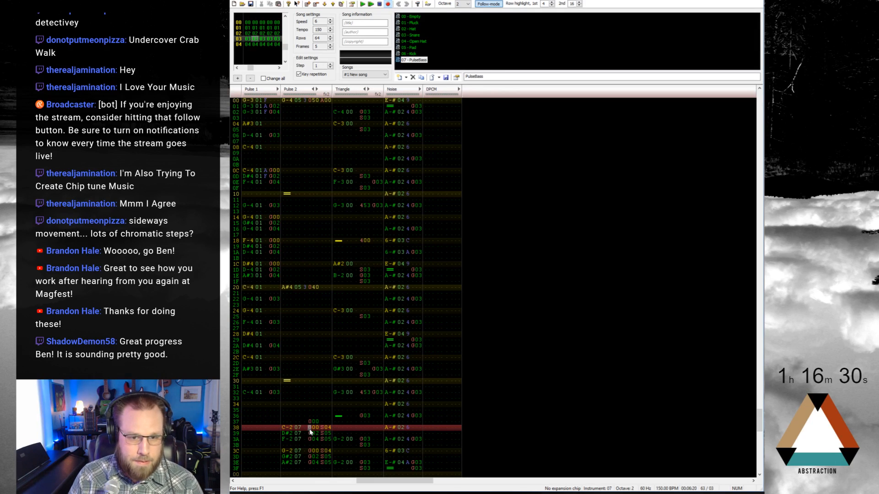
pyautogui.press('Up')
pyautogui.press('Up')
pyautogui.press('Down')
pyautogui.press('Right')
pyautogui.press('Right')
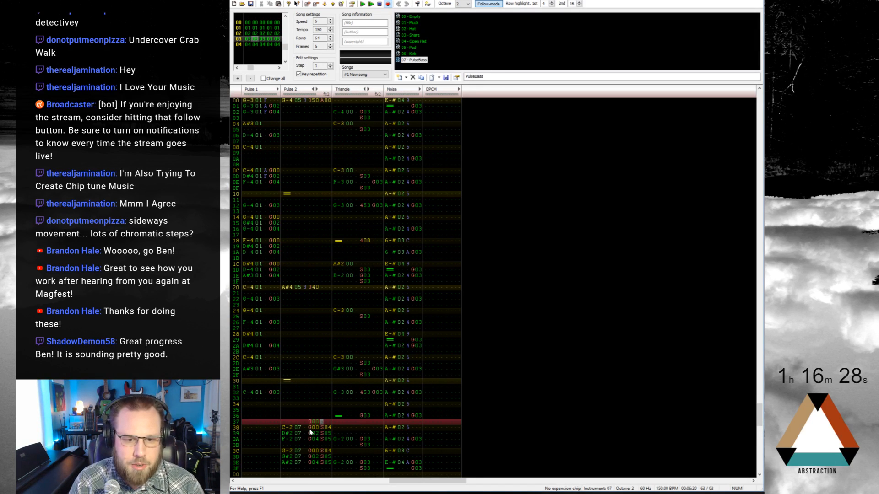
pyautogui.write('A00')
pyautogui.press('Return')
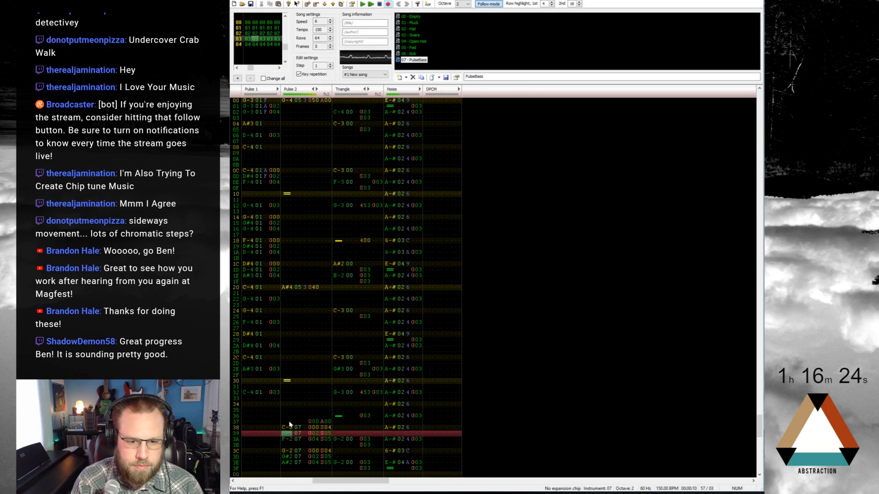
# Transpose the Pulse 2 run at rows 38–3E to C-1, D#1, F-1, G-1, G#1 and A#1
pyautogui.moveTo(283, 428); pyautogui.dragTo(288, 465)
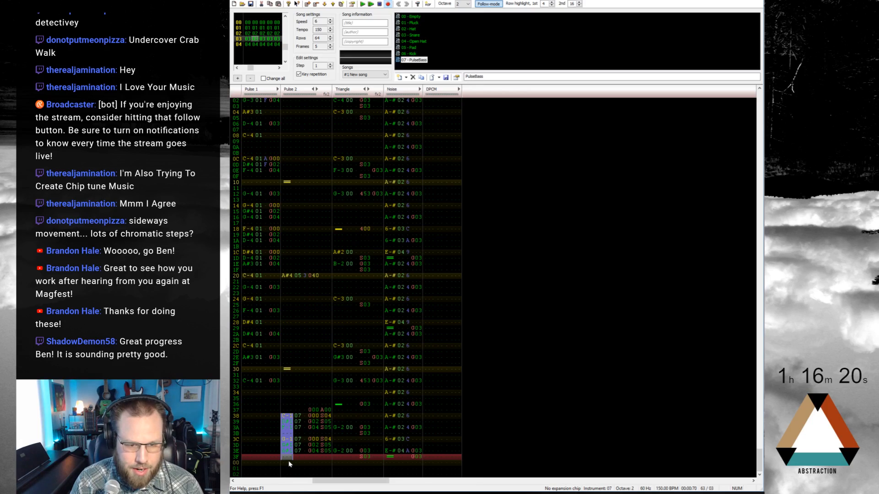
pyautogui.press('Up')
pyautogui.press('Up')
pyautogui.press('Up')
pyautogui.press('Up')
pyautogui.press('Up')
pyautogui.press('Up')
pyautogui.press('Up')
pyautogui.press('Up')
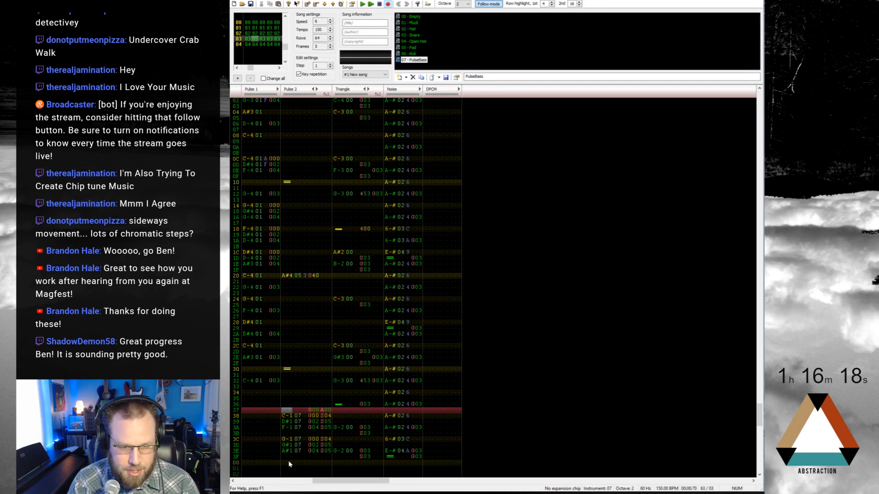
pyautogui.press('Down')
pyautogui.press('Down')
pyautogui.press('Down')
pyautogui.press('Down')
pyautogui.press('Down')
pyautogui.press('Down')
pyautogui.press('Down')
pyautogui.press('Down')
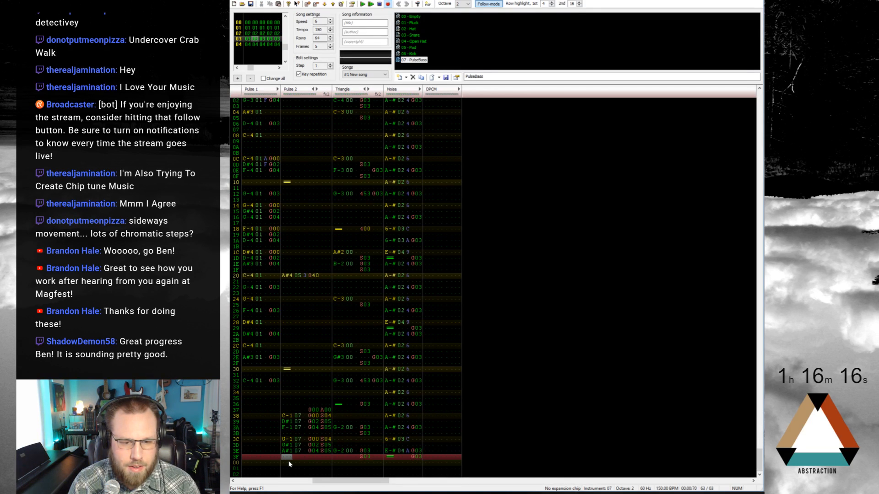
# Set the Pulse 2 volume to F on the C-1 note at row 38 and play the run
pyautogui.press('Up')
pyautogui.press('Up')
pyautogui.press('Up')
pyautogui.press('Up')
pyautogui.press('Up')
pyautogui.press('Up')
pyautogui.press('Up')
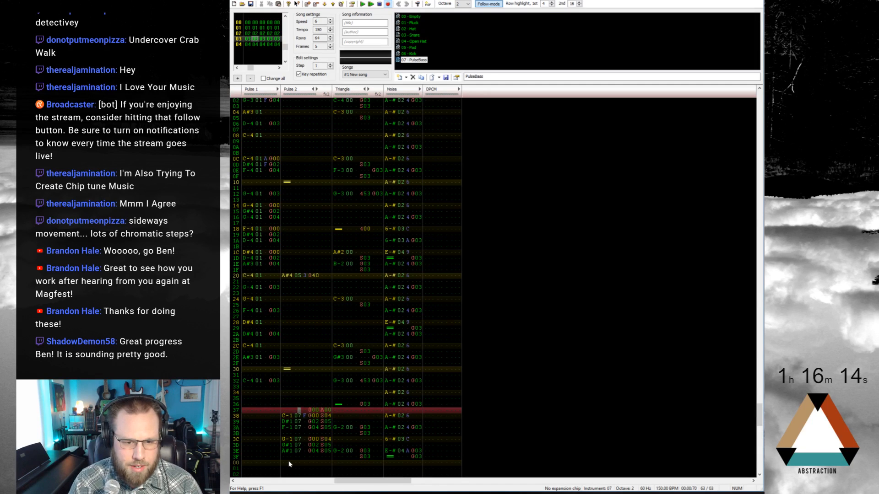
pyautogui.press('Down')
pyautogui.press('Down')
pyautogui.press('Down')
pyautogui.press('Down')
pyautogui.press('Down')
pyautogui.press('Down')
pyautogui.press('Down')
pyautogui.press('Down')
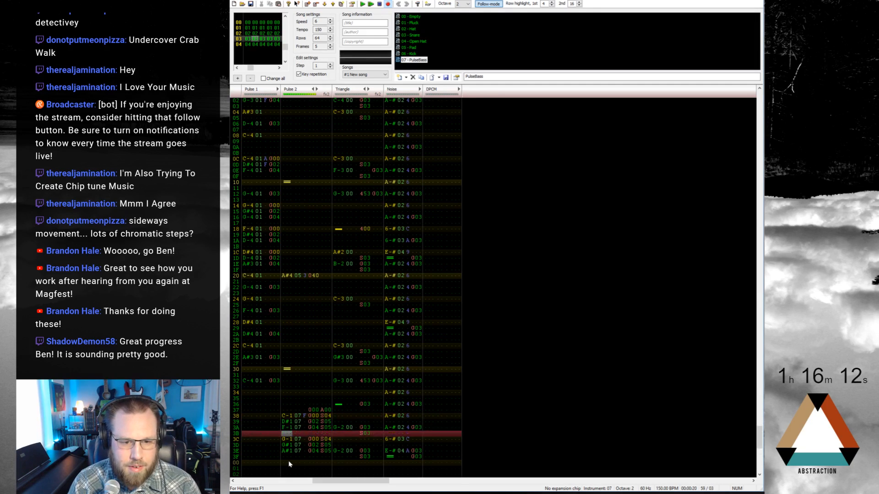
# Enter a 1-# note with Kick instrument 06 and volume 6 in the Noise channel at row 00 of frame 04
pyautogui.press('Up')
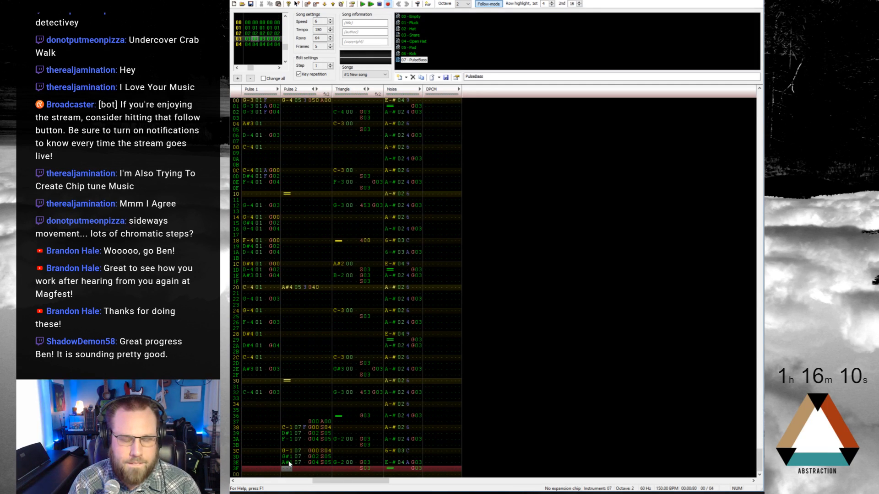
pyautogui.press('Down')
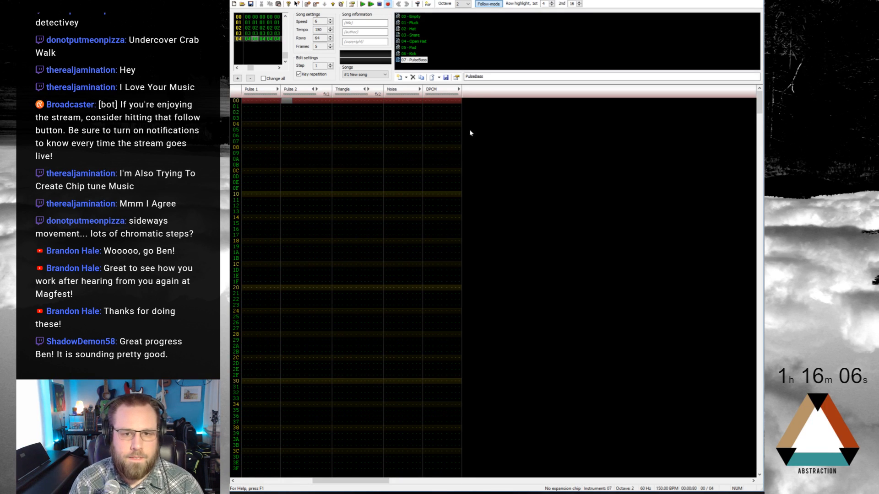
pyautogui.click(395, 103)
pyautogui.hotkey('ctrl', 'Left')
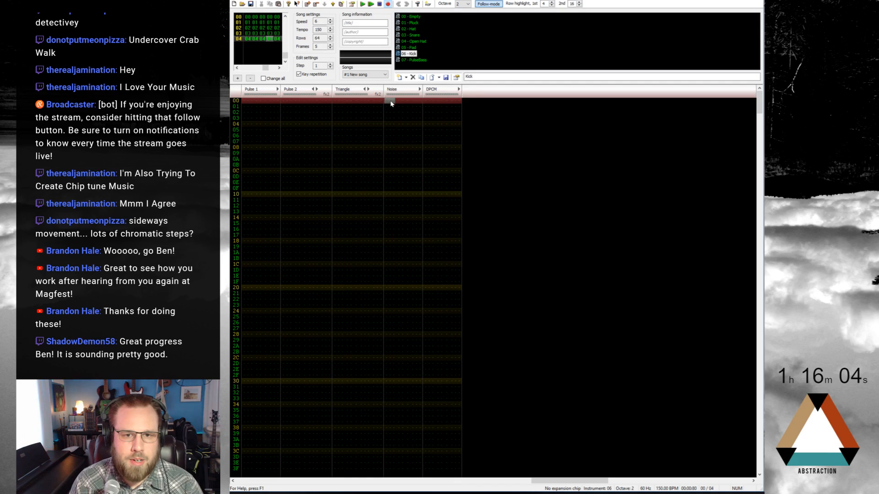
pyautogui.press('z')
pyautogui.press('Up')
pyautogui.press('b')
pyautogui.press('Up')
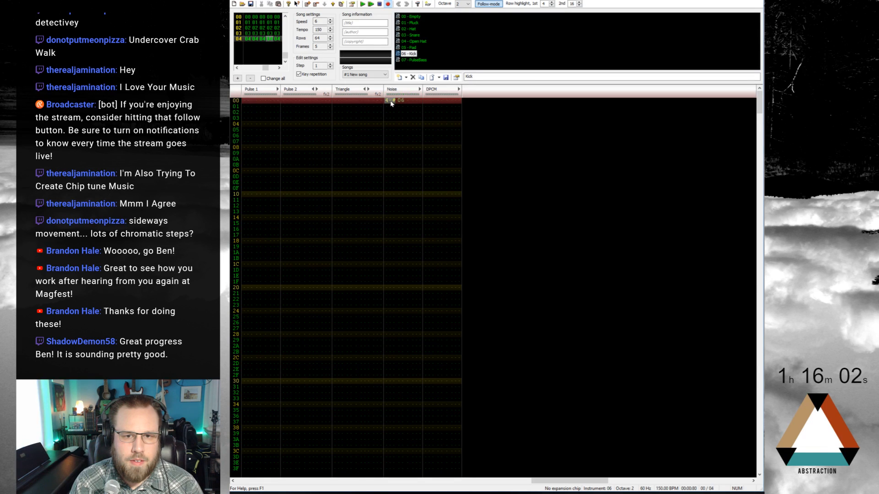
pyautogui.press('n')
pyautogui.click(406, 101)
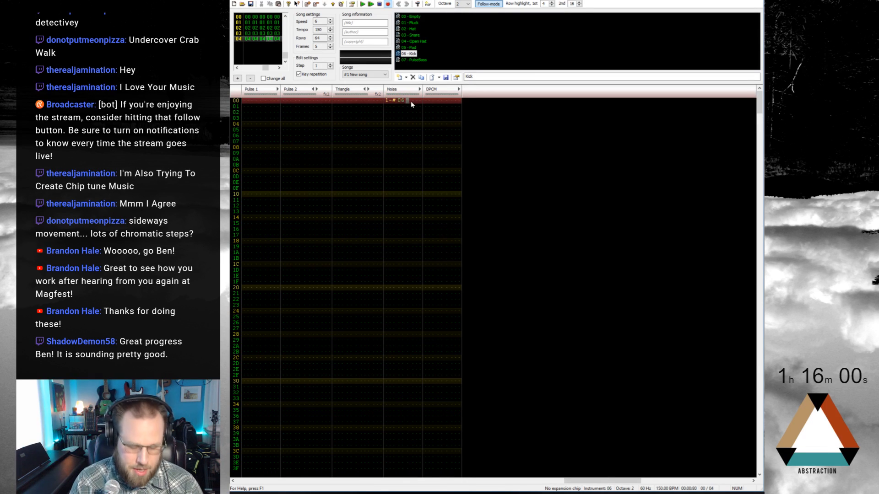
pyautogui.press('6')
# Copy the A-# hat note with volume 4 and G03 from frame 03's Noise channel to row 02 of frame 04
pyautogui.scroll(4, 398, 119)
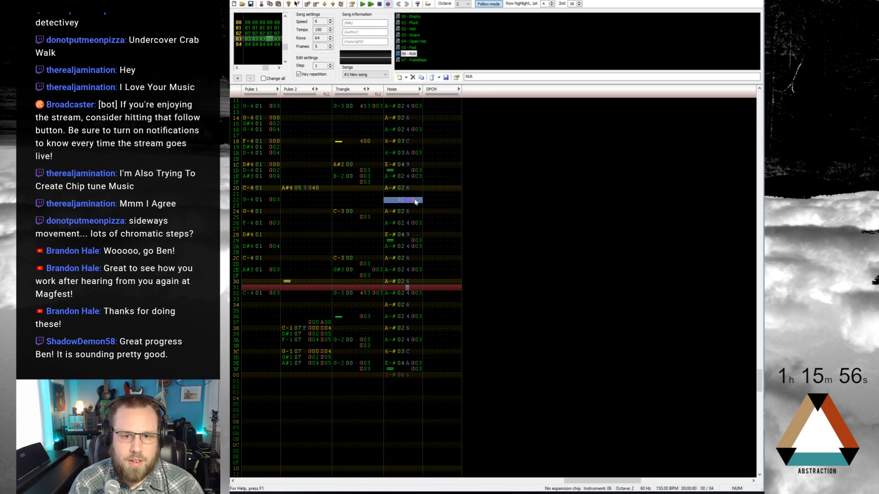
pyautogui.scroll(-6, 412, 204)
pyautogui.scroll(7, 393, 112)
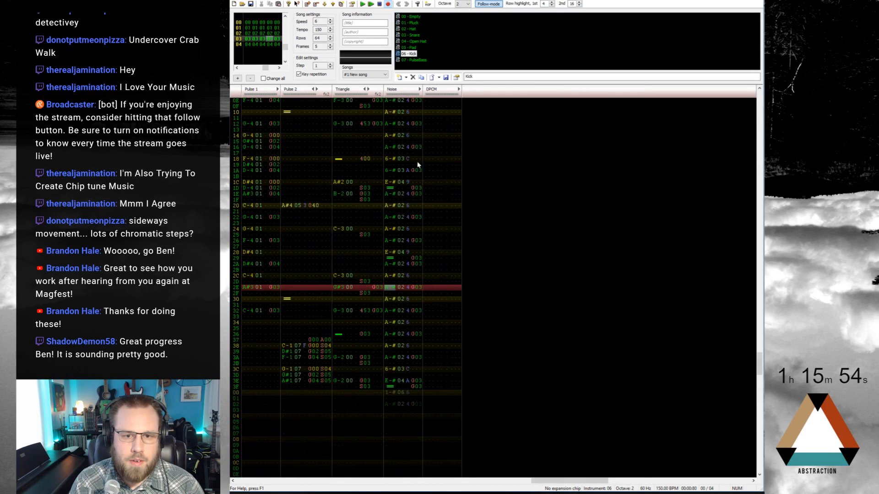
# Copy the 6-# snare note with volume C from frame 03's Noise channel to row 04 of frame 04
pyautogui.moveTo(386, 171); pyautogui.dragTo(409, 162)
pyautogui.hotkey('ctrl', 'c')
pyautogui.scroll(-8, 415, 201)
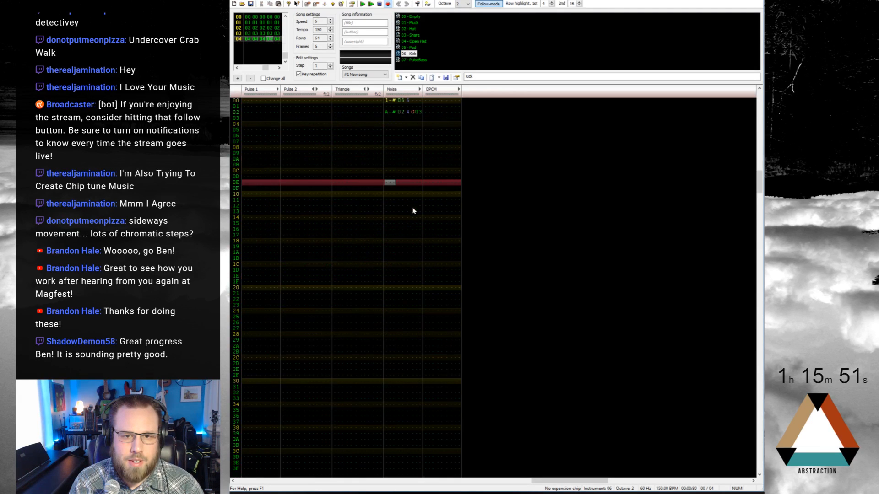
pyautogui.click(398, 123)
pyautogui.hotkey('ctrl', 'v')
# Set the Noise volume to 7 on the kick at row 00 and 5 on the hat at row 02
pyautogui.click(406, 113)
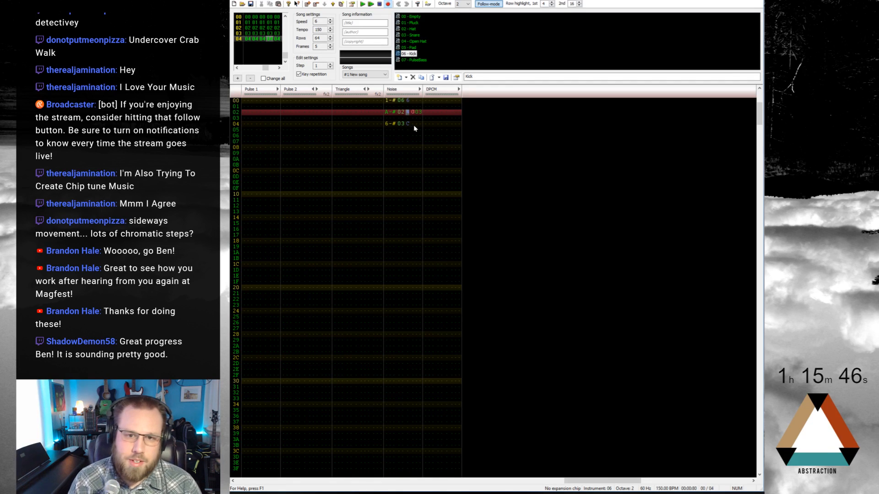
pyautogui.click(407, 101)
pyautogui.write('7')
pyautogui.click(411, 114)
pyautogui.write('5')
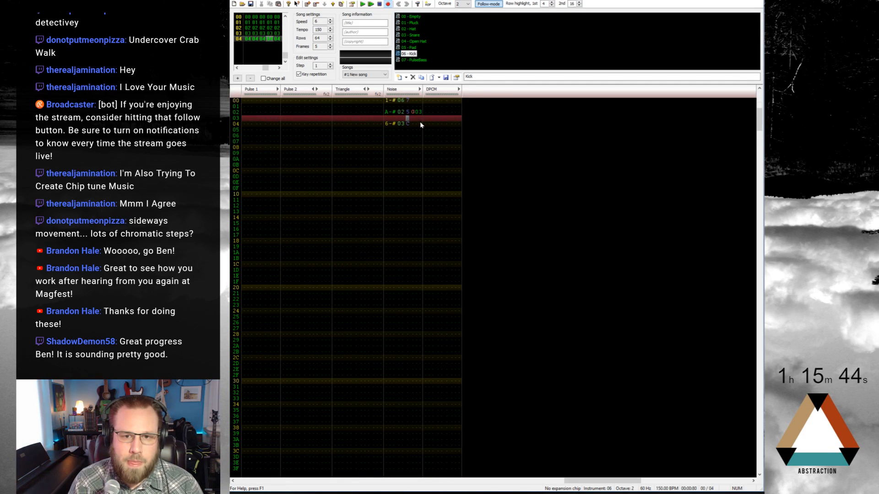
# Copy the hat note from row 02 to row 06 in frame 04's Noise channel
pyautogui.moveTo(389, 99); pyautogui.dragTo(420, 141)
pyautogui.hotkey('ctrl', 'c')
pyautogui.click(395, 135)
pyautogui.hotkey('ctrl', 'v')
# Repeat the eight-row kick, hat and snare pattern from row 08 through row 3F of frame 04's Noise channel
pyautogui.click(389, 147)
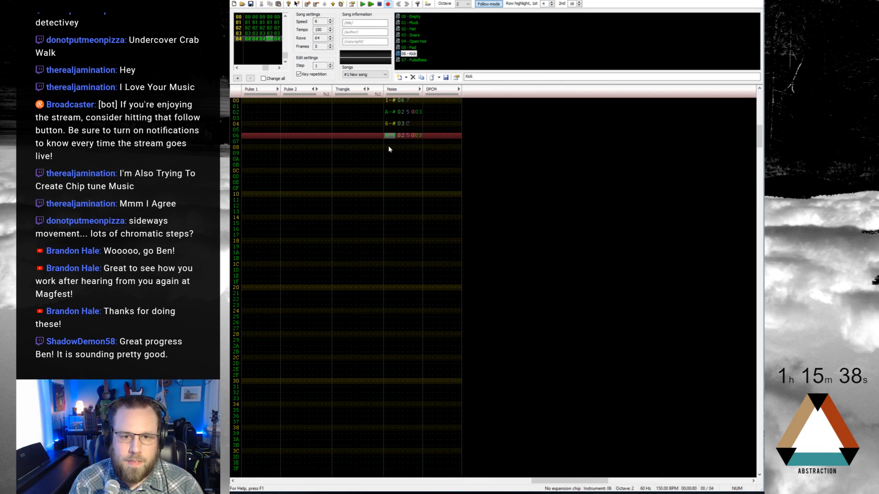
pyautogui.hotkey('ctrl', 'v')
pyautogui.click(389, 194)
pyautogui.hotkey('ctrl', 'v')
pyautogui.click(389, 241)
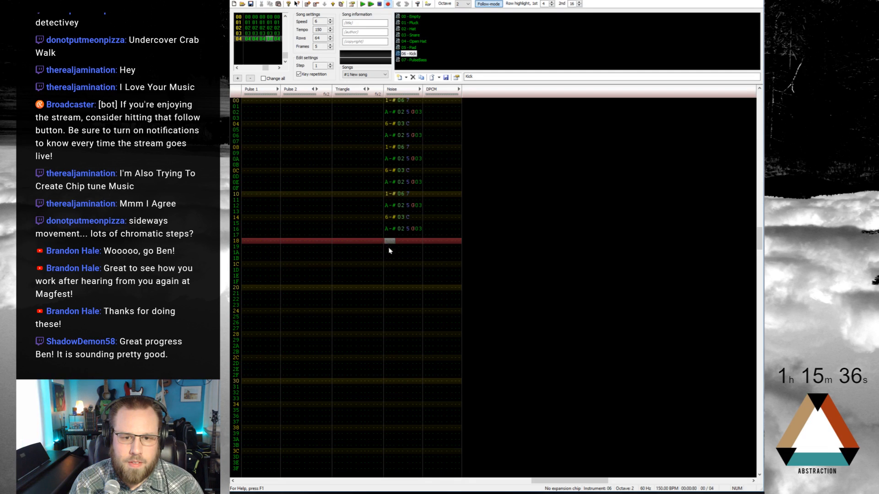
pyautogui.hotkey('ctrl', 'v')
pyautogui.moveTo(388, 283); pyautogui.dragTo(418, 103)
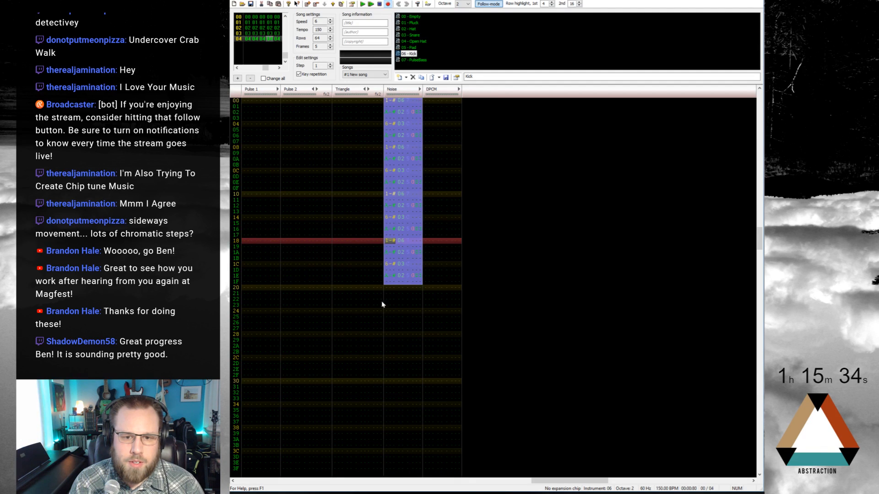
pyautogui.click(386, 288)
# Copy the Triangle G-2 notes and their effects from rows 3A–3F of frame 03 to rows 02 and 0A of frame 04
pyautogui.scroll(10, 362, 164)
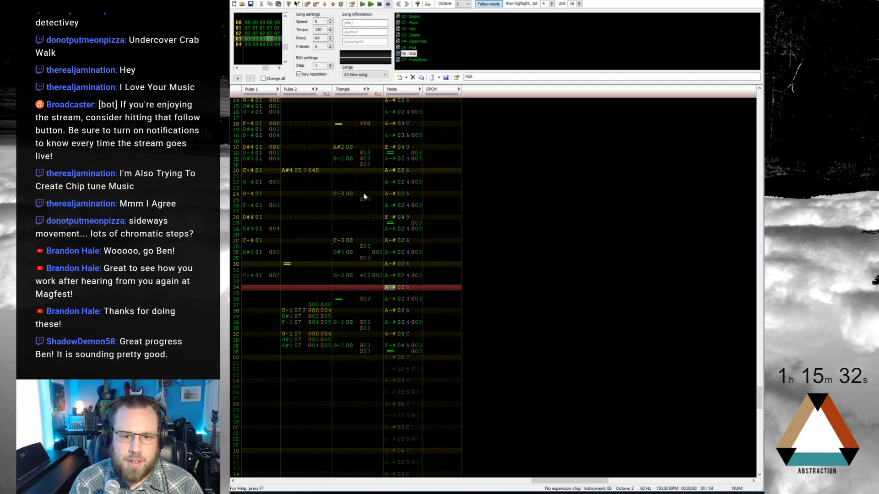
pyautogui.moveTo(340, 323); pyautogui.dragTo(369, 358)
pyautogui.scroll(-5, 370, 238)
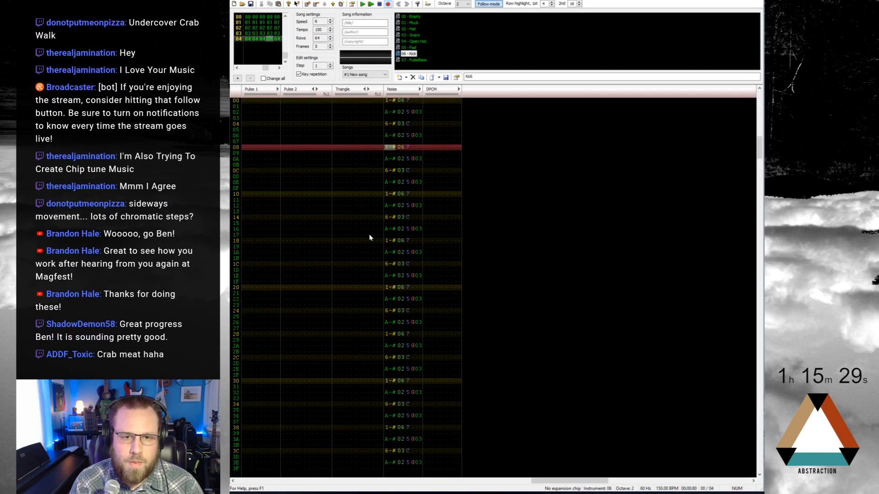
pyautogui.click(336, 114)
pyautogui.hotkey('ctrl', 'v')
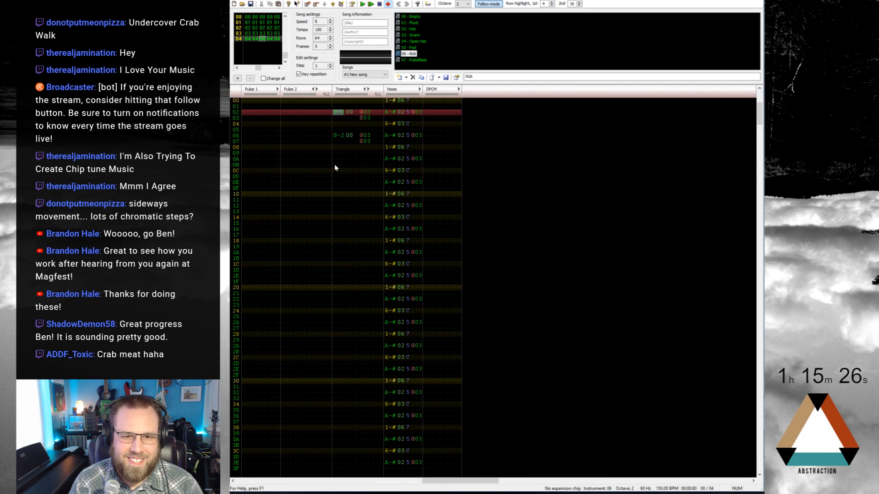
pyautogui.click(339, 159)
pyautogui.hotkey('ctrl', 'v')
# Transpose the Triangle notes at rows 02–0F of frame 04 to C-3 and play them
pyautogui.moveTo(338, 110); pyautogui.dragTo(340, 188)
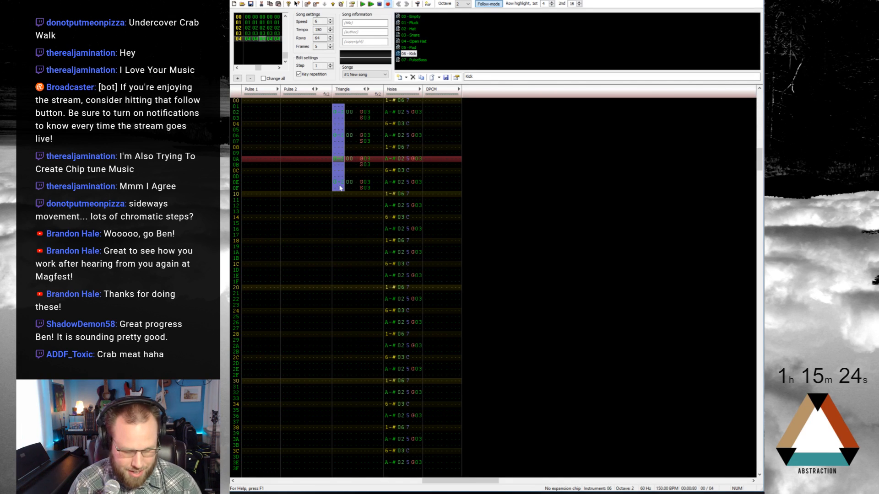
pyautogui.hotkey('ctrl', 'F1')
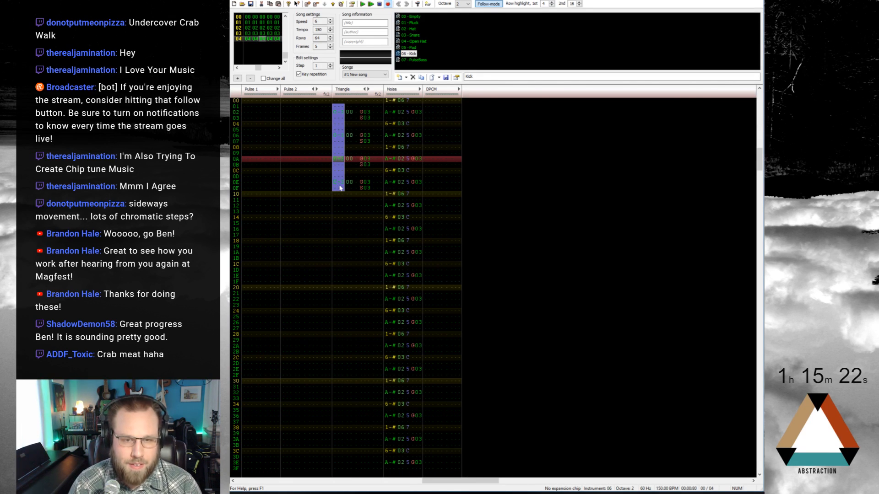
pyautogui.press('Return')
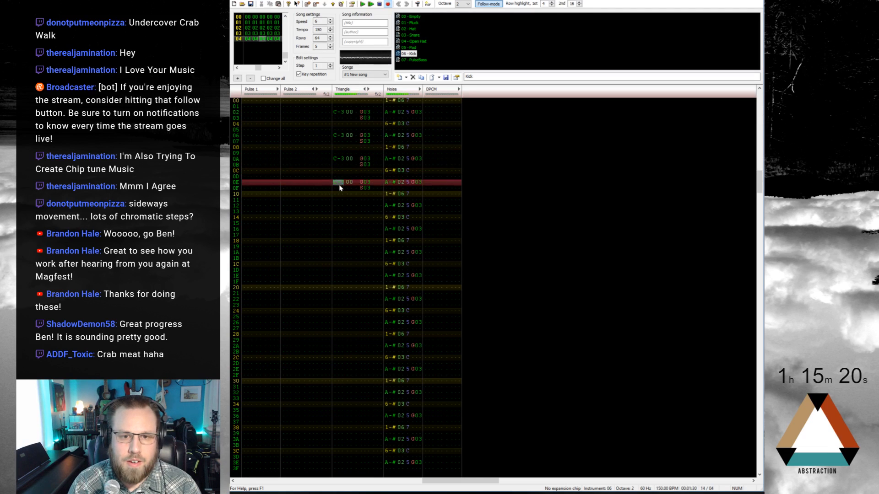
pyautogui.scroll(7, 352, 167)
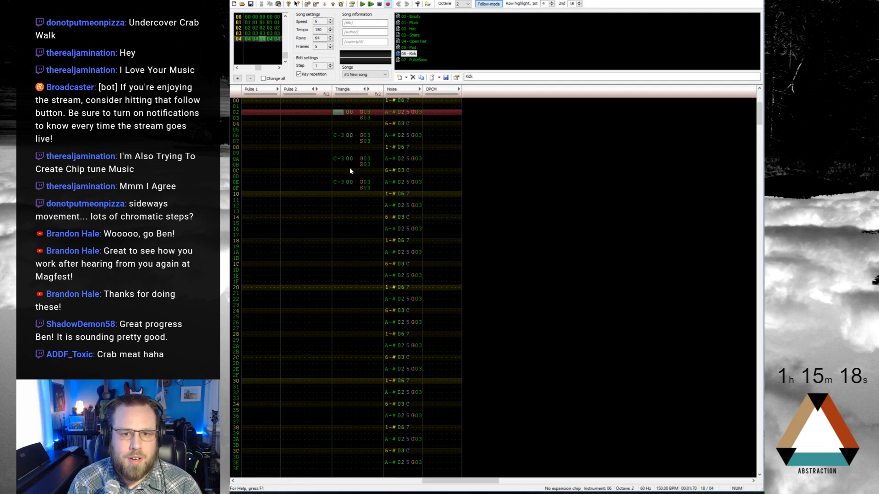
pyautogui.scroll(-5, 306, 292)
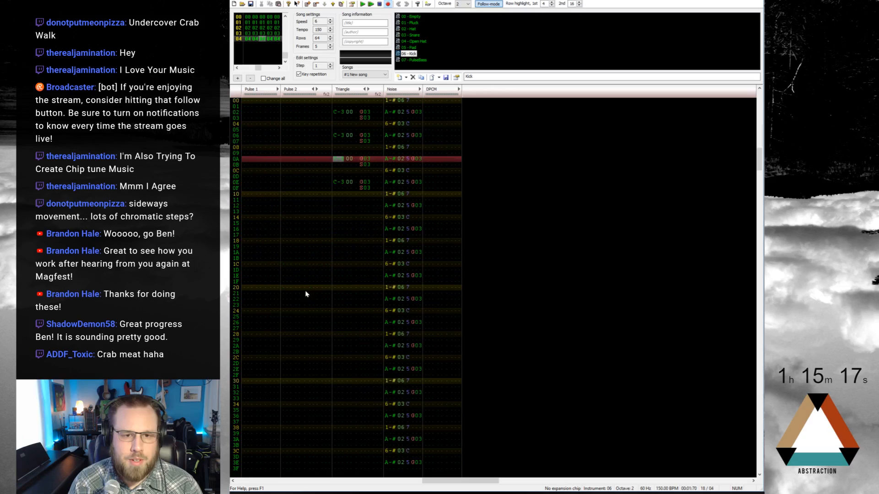
# Enter a C-2 note with PulseBass instrument 07 in Pulse 2 at row 00 of frame 04 and play the frame
pyautogui.click(286, 100)
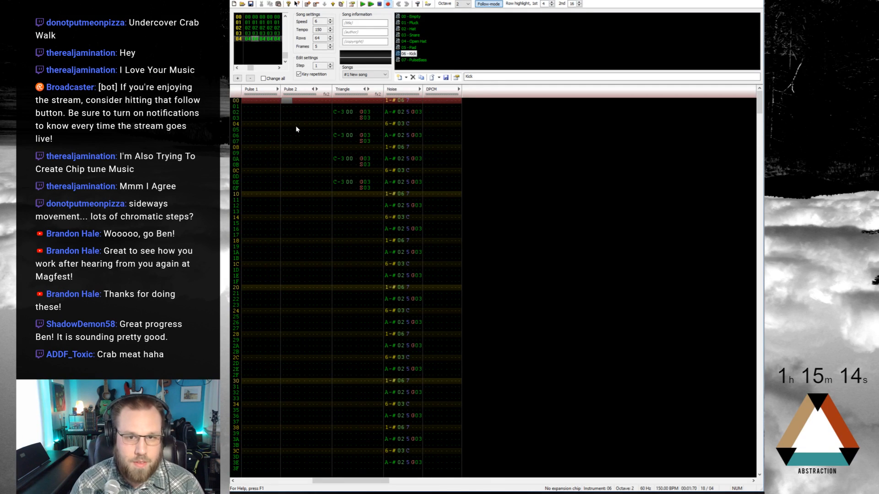
pyautogui.hotkey('ctrl', 'Right')
pyautogui.press('z')
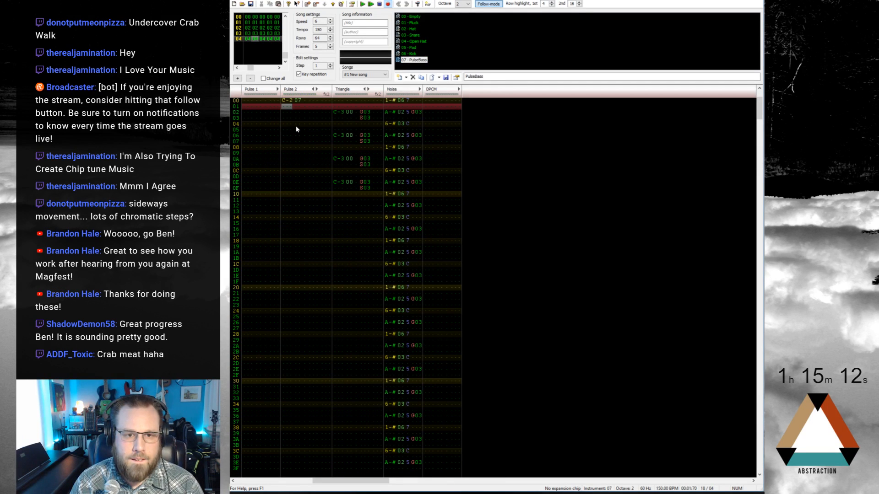
pyautogui.press('Up')
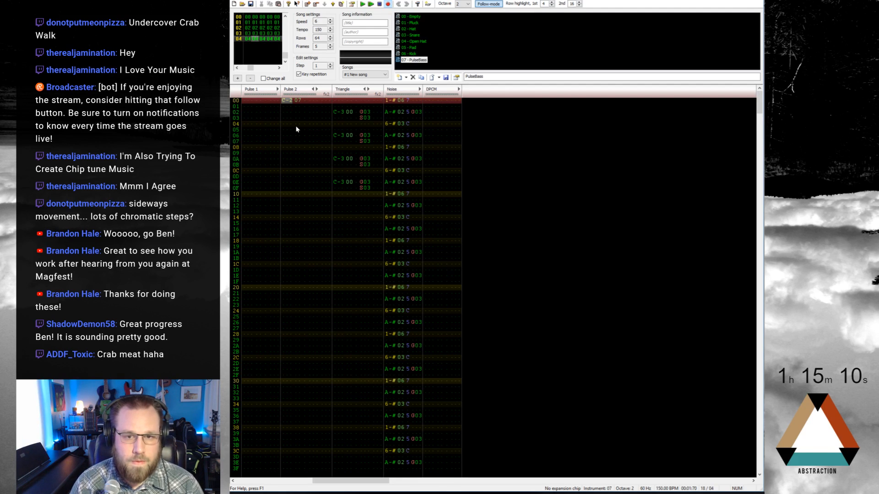
pyautogui.press('Up')
pyautogui.press('Up')
pyautogui.press('Up')
pyautogui.press('Return')
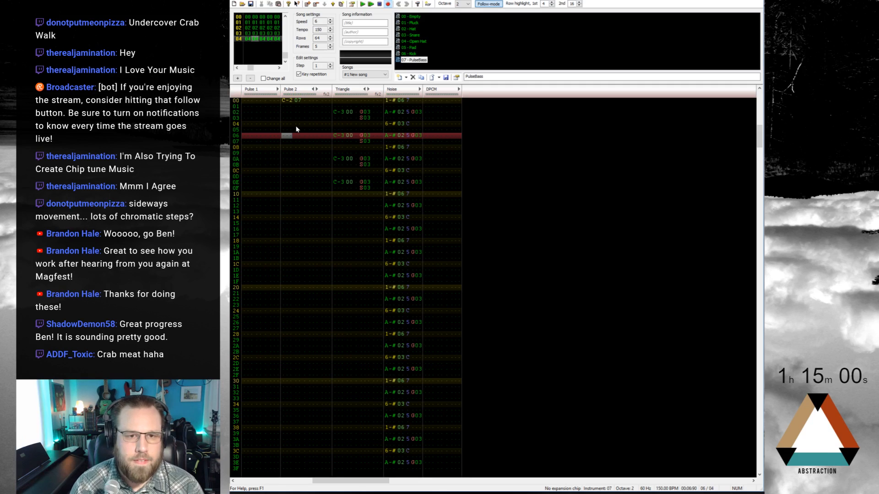
# Change the Pulse 2 note at row 00 to A#1 and give it the effect Q12
pyautogui.click(285, 101)
pyautogui.press('j')
pyautogui.press('KP_Divide')
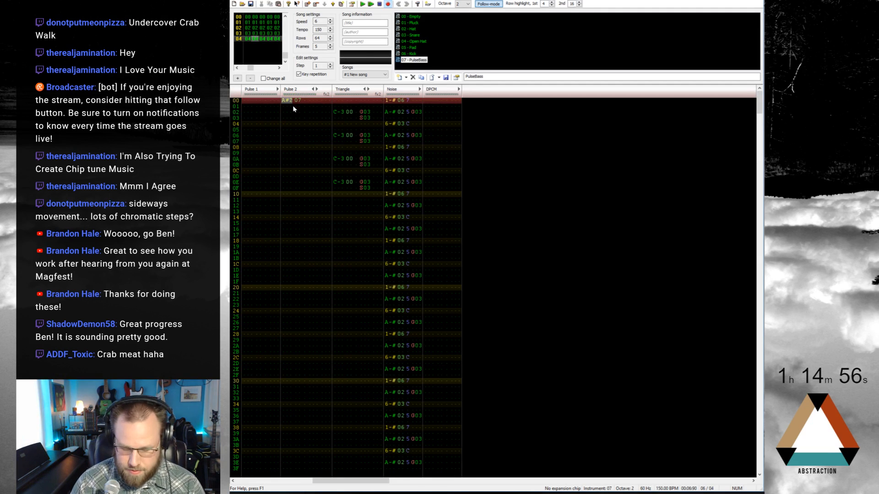
pyautogui.press('j')
pyautogui.press('Up')
pyautogui.press('Right')
pyautogui.press('Right')
pyautogui.press('Right')
pyautogui.press('Right')
pyautogui.write('q')
pyautogui.press('Up')
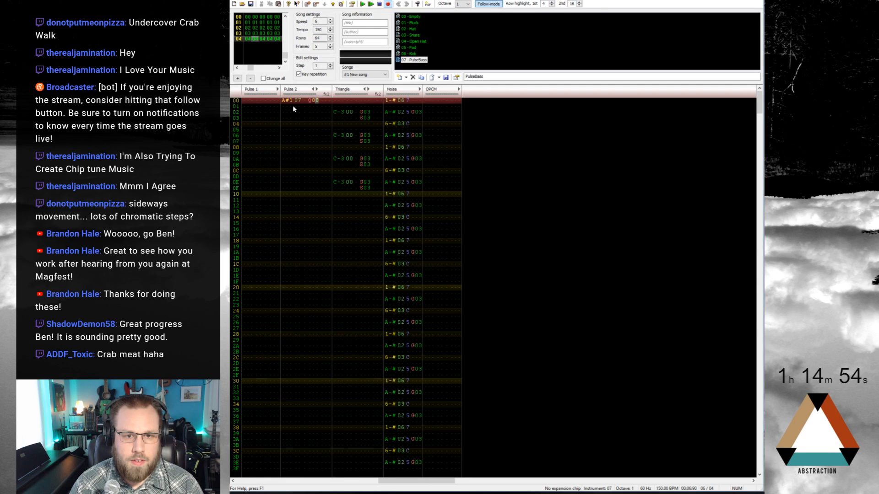
pyautogui.write('12')
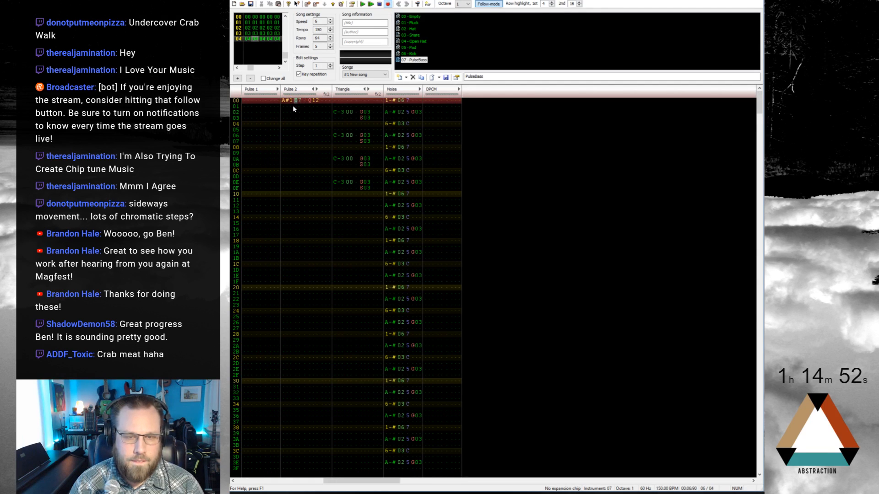
# Play the A#1 note's pitch slide and change its effect at row 00 to Q22
pyautogui.press('Return')
pyautogui.press('Return')
pyautogui.press('Up')
pyautogui.press('Up')
pyautogui.press('Up')
pyautogui.press('Up')
pyautogui.press('Right')
pyautogui.press('Right')
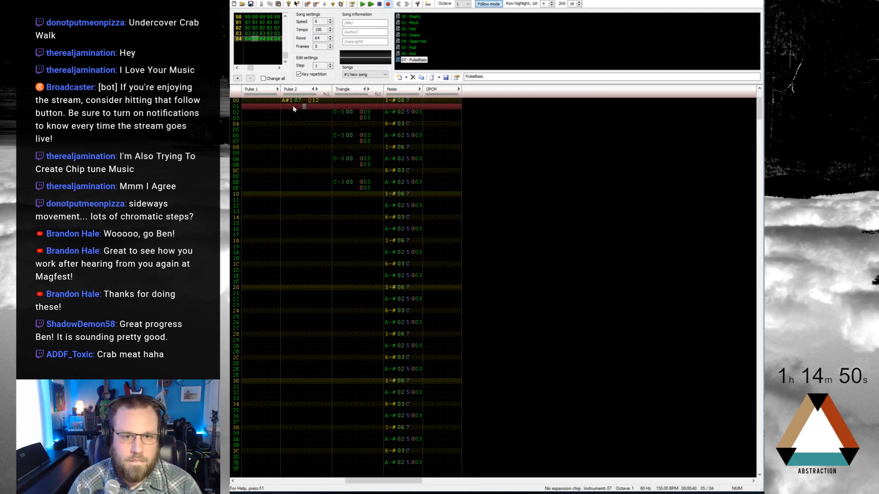
pyautogui.press('Up')
pyautogui.press('Right')
pyautogui.press('Right')
pyautogui.write('2')
pyautogui.press('Up')
# Enter a note cut in Pulse 2 at row 04 of frame 04
pyautogui.press('Left')
pyautogui.press('Down')
pyautogui.press('Down')
pyautogui.press('Down')
pyautogui.press('Left')
pyautogui.press('Left')
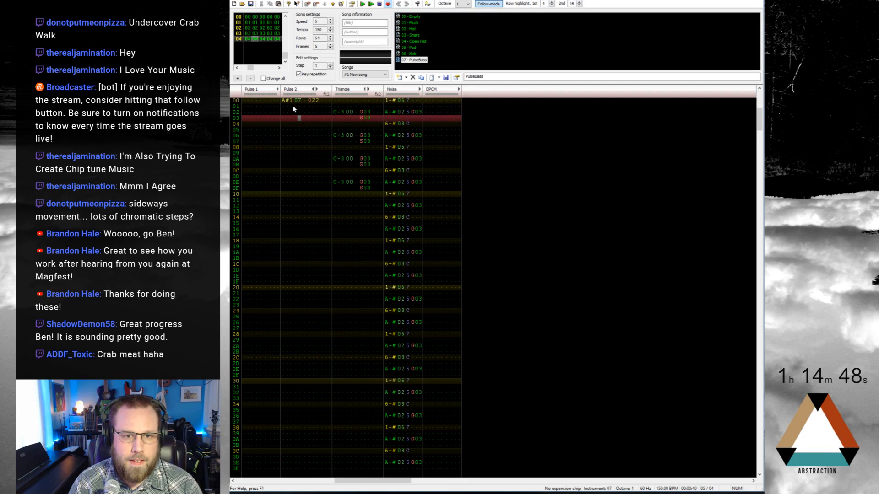
pyautogui.press('Down')
pyautogui.press('1')
# Enter C-2 in Pulse 2 at row 06 and try D#2 at row 08
pyautogui.press('Down')
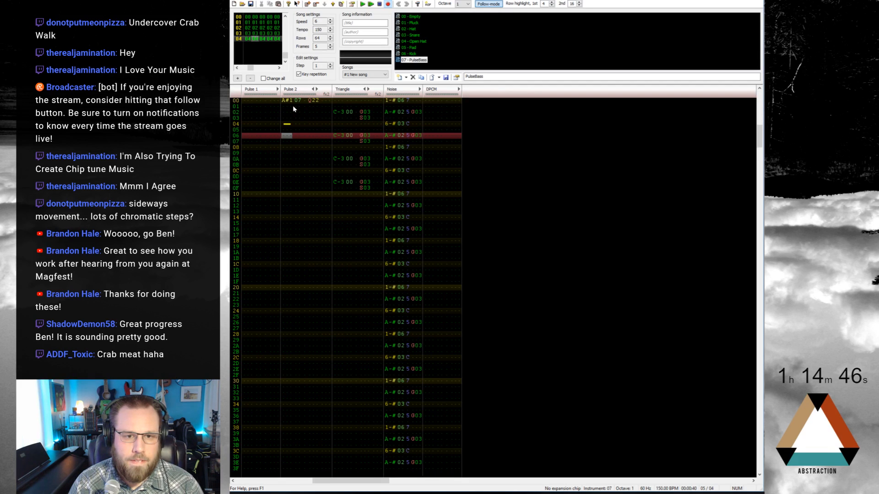
pyautogui.press('q')
pyautogui.press('Down')
pyautogui.press('3')
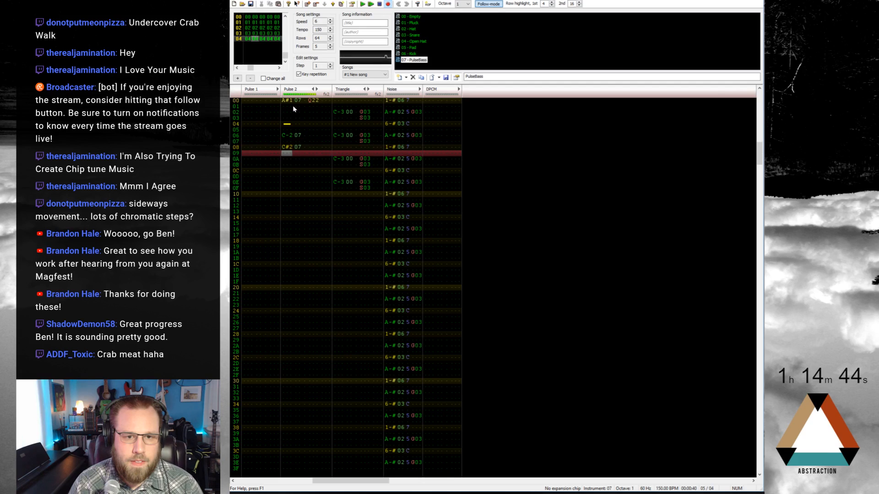
pyautogui.press('Up')
pyautogui.press('Up')
pyautogui.press('Up')
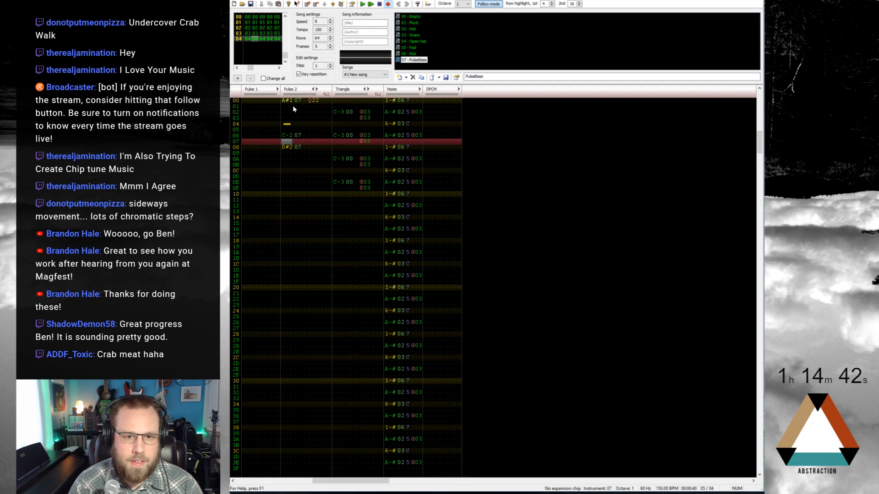
# Enter the Pulse 2 notes C-2, C#2, D-2 and D#2 at rows 08, 09, 0A and 0C
pyautogui.press('Down')
pyautogui.press('Down')
pyautogui.press('q')
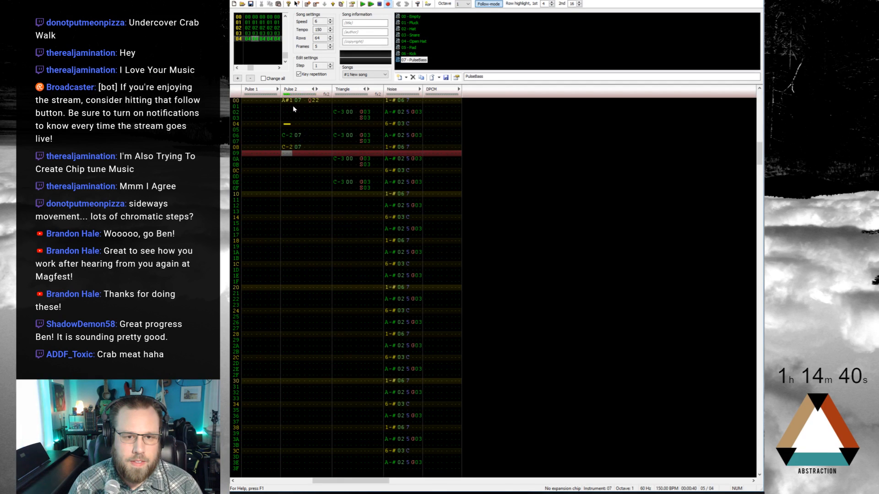
pyautogui.press('2')
pyautogui.press('w')
pyautogui.press('Down')
pyautogui.press('3')
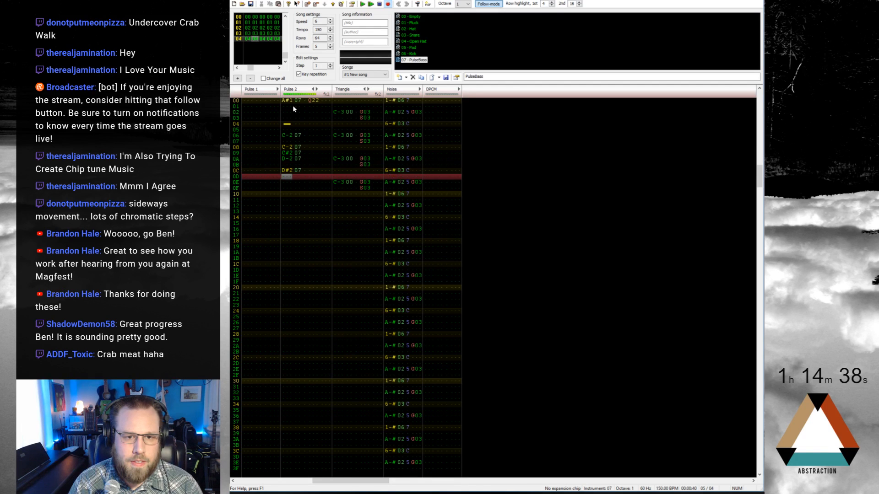
# Add G note-delay effects to the Pulse 2 notes at rows 08, 09 and 0A of frame 04
pyautogui.press('Up')
pyautogui.press('Up')
pyautogui.press('Right')
pyautogui.press('Right')
pyautogui.press('Right')
pyautogui.press('Right')
pyautogui.press('Up')
pyautogui.press('Up')
pyautogui.press('Up')
pyautogui.write('ggg')
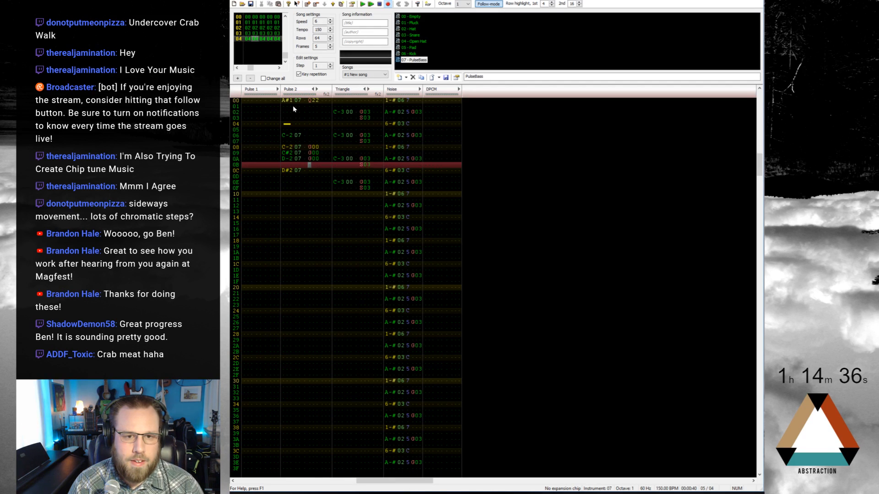
# Set the Pulse 2 note delays to G02 at row 09 and G04 at row 0A
pyautogui.press('Right')
pyautogui.press('Right')
pyautogui.press('Up')
pyautogui.press('Up')
pyautogui.write('24')
pyautogui.press('Up')
pyautogui.press('Up')
pyautogui.press('Up')
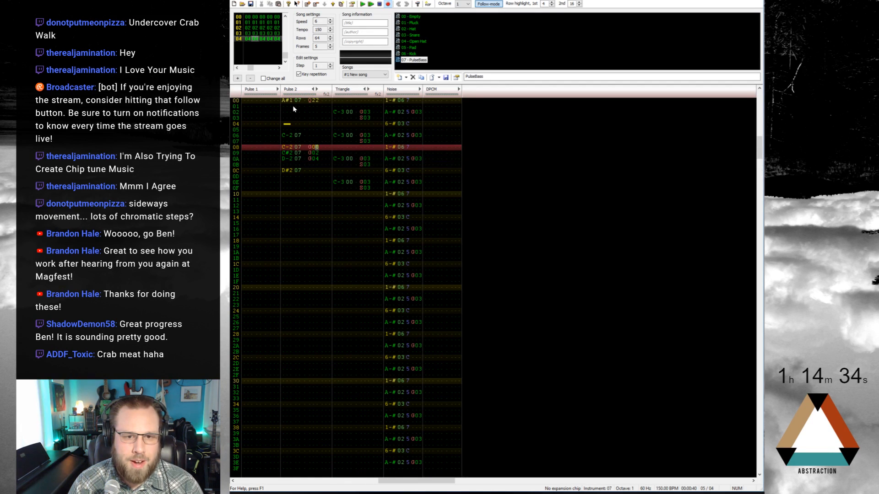
# Add S03 cut effects in Pulse 2's second effect column at rows 08, 09 and 0A
pyautogui.press('Right')
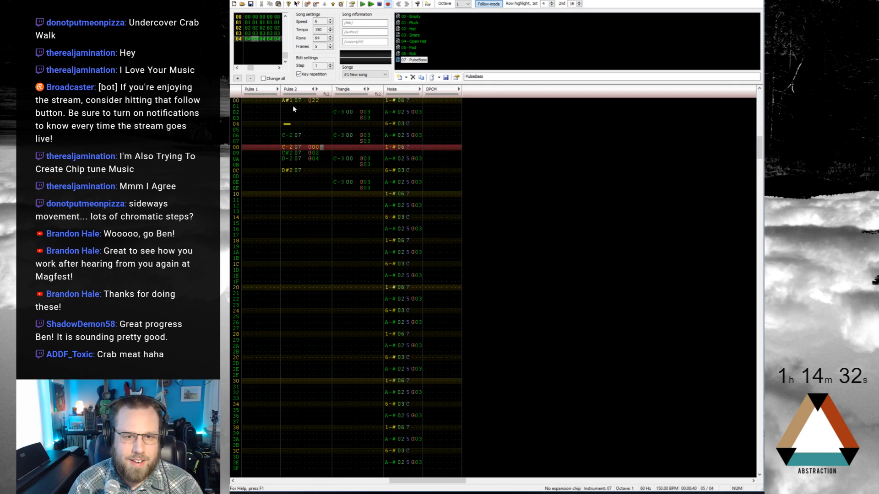
pyautogui.write('sss')
pyautogui.press('Right')
pyautogui.press('Up')
pyautogui.press('Up')
pyautogui.press('Up')
pyautogui.write('333')
pyautogui.press('Up')
pyautogui.press('Up')
pyautogui.press('Up')
pyautogui.press('Up')
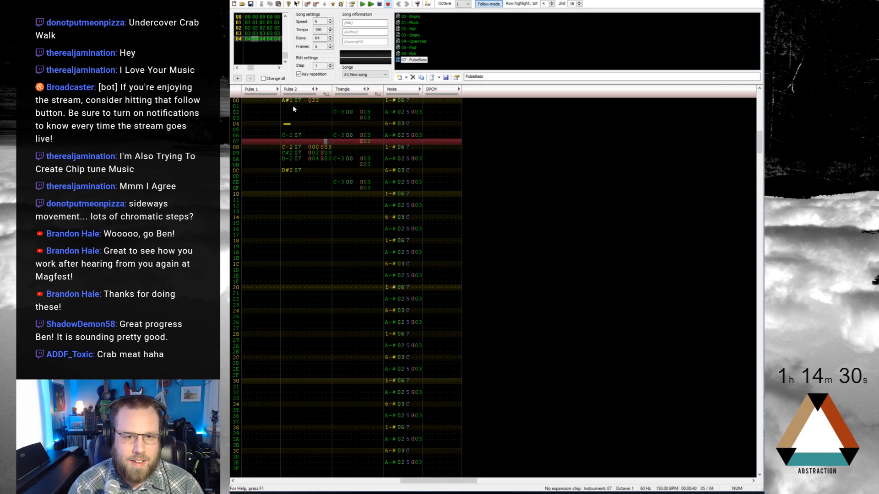
# Add an S03 cut effect in Pulse 2's second effect column at row 07, after the C-2 note
pyautogui.press('Left')
pyautogui.press('Up')
pyautogui.press('Down')
pyautogui.write('s')
pyautogui.press('Right')
pyautogui.press('Right')
pyautogui.press('Up')
pyautogui.write('3')
# Play frame 04 from row 00 to hear the new bass phrase
pyautogui.press('Return')
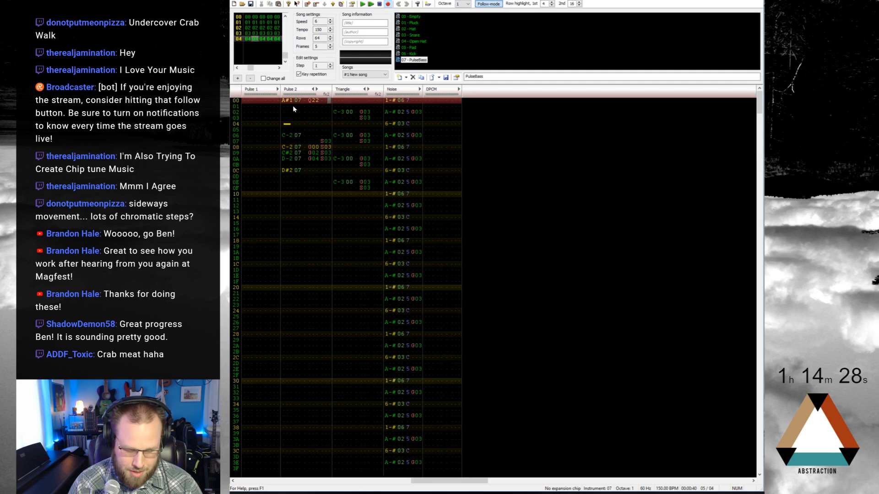
pyautogui.press('Return')
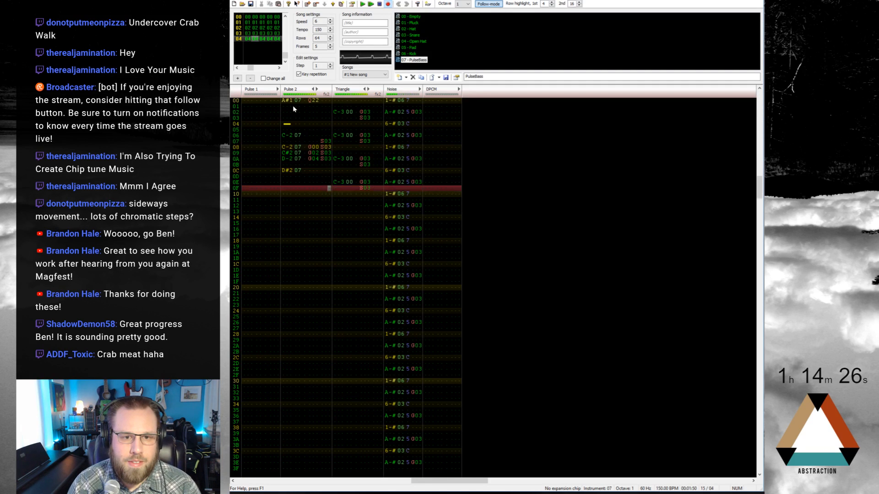
pyautogui.press('Return')
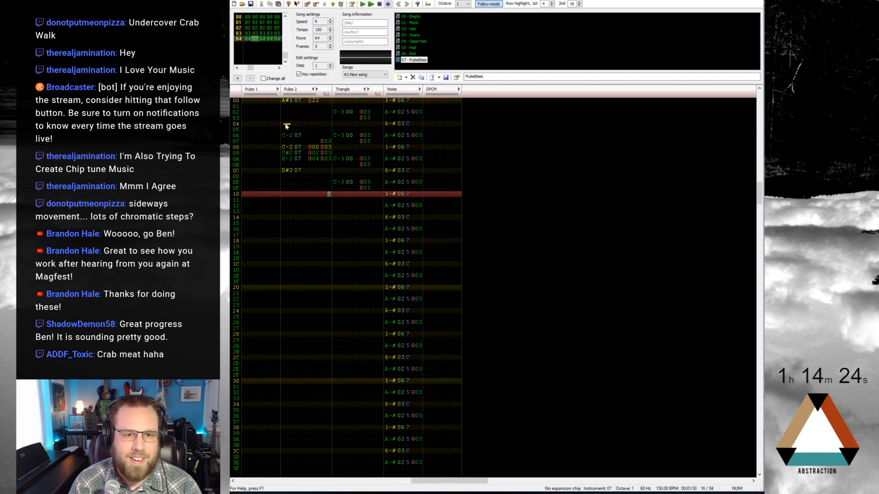
# Move the Pulse 2 block from the row 04 note cut through D#2 down four rows, so it starts at row 08
pyautogui.click(285, 124)
pyautogui.moveTo(287, 176); pyautogui.dragTo(323, 150)
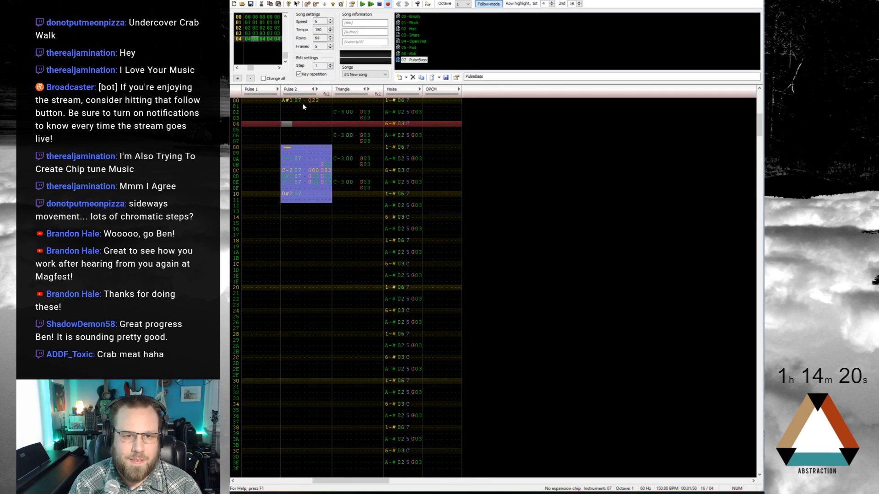
pyautogui.click(285, 194)
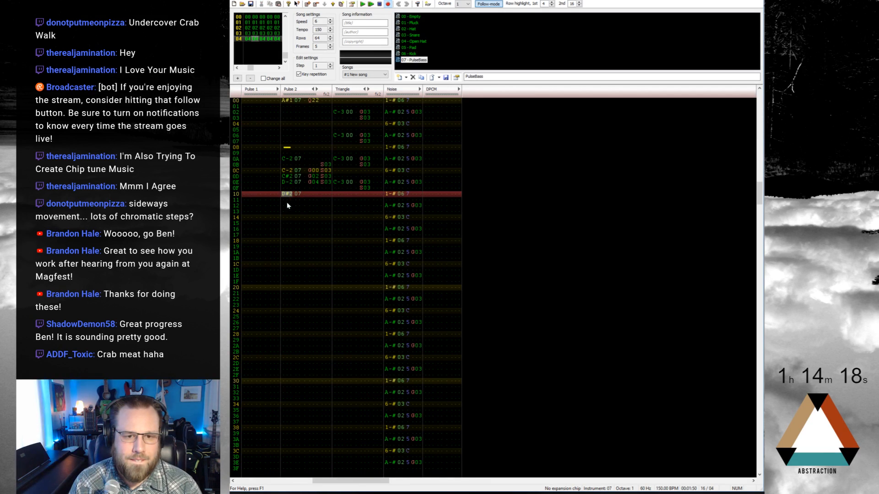
# Enter the Pulse 2 effects S00, G00 and S00 at rows 11, 12 and 13
pyautogui.click(287, 205)
pyautogui.click(310, 201)
pyautogui.write('s')
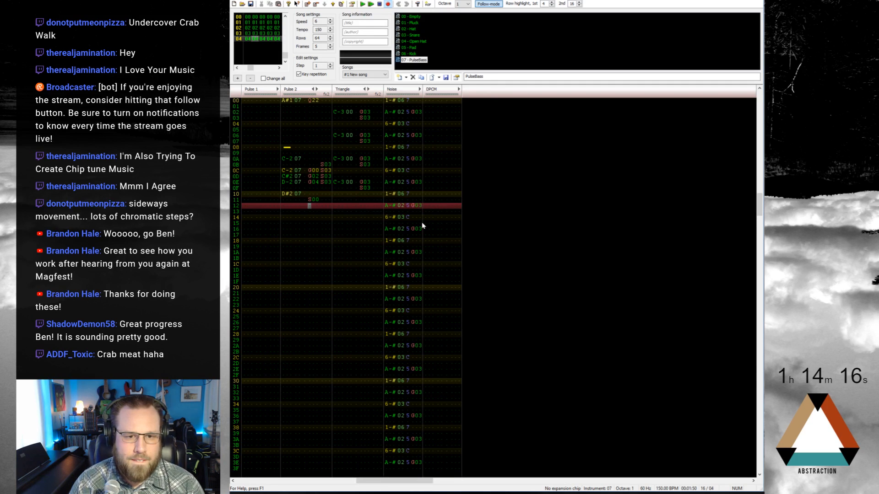
pyautogui.write('g00')
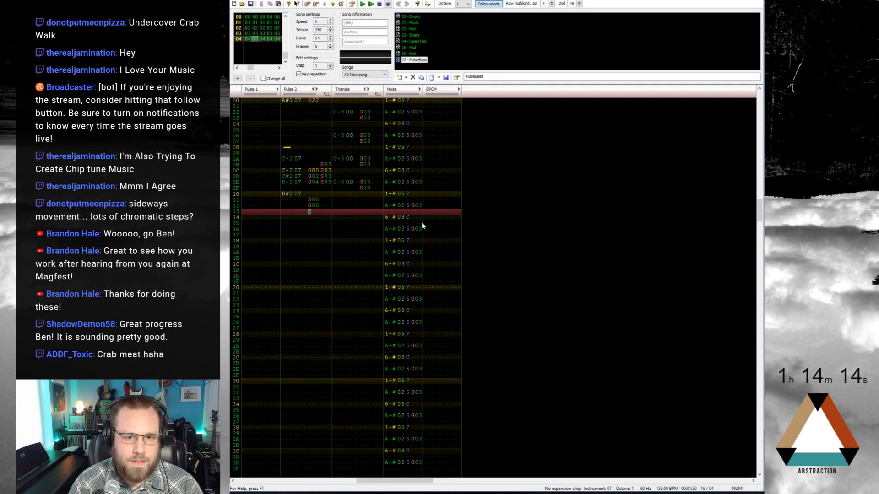
pyautogui.write('s')
# Try D#2 in Pulse 2 at row 12
pyautogui.press('Right')
pyautogui.press('Left')
pyautogui.press('Left')
pyautogui.press('Up')
pyautogui.press('Left')
pyautogui.press('Left')
pyautogui.press('Left')
pyautogui.press('Up')
pyautogui.press('3')
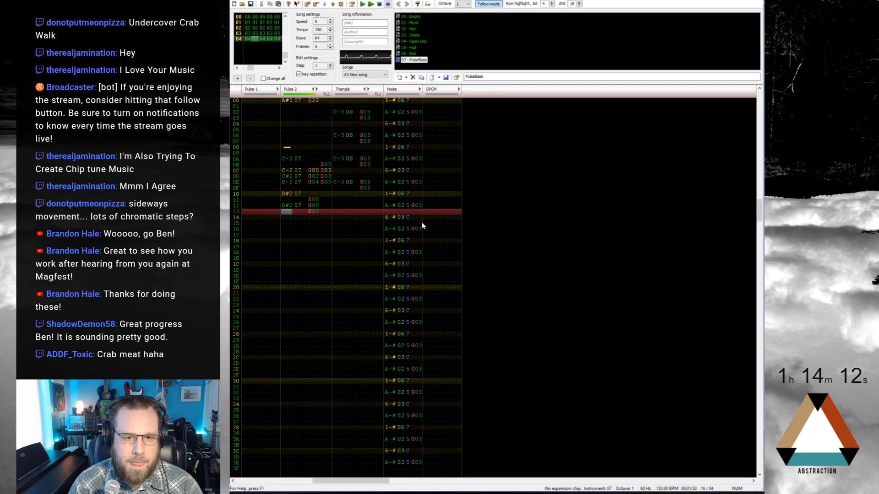
pyautogui.press('Up')
pyautogui.press('3')
# Try the row 12 D# in a lower octave and as D#3
pyautogui.press('Up')
pyautogui.press('KP_Divide')
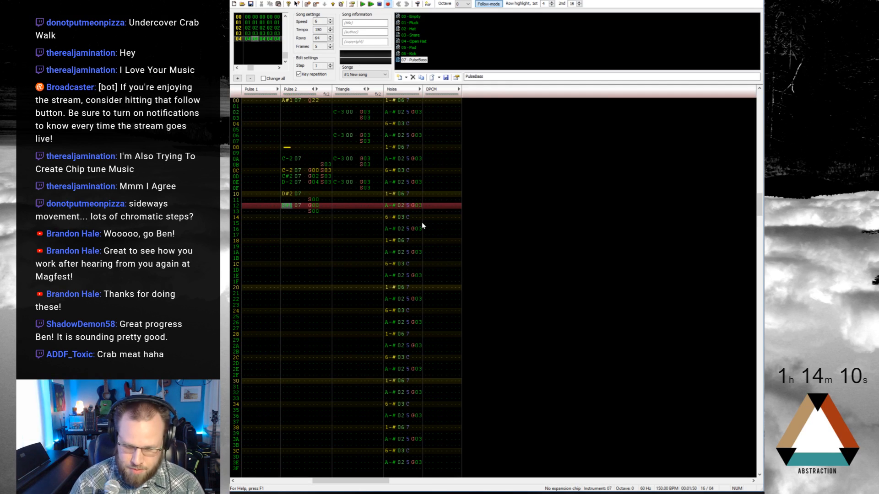
pyautogui.press('3')
pyautogui.press('KP_Multiply')
pyautogui.press('KP_Multiply')
pyautogui.press('Up')
pyautogui.press('3')
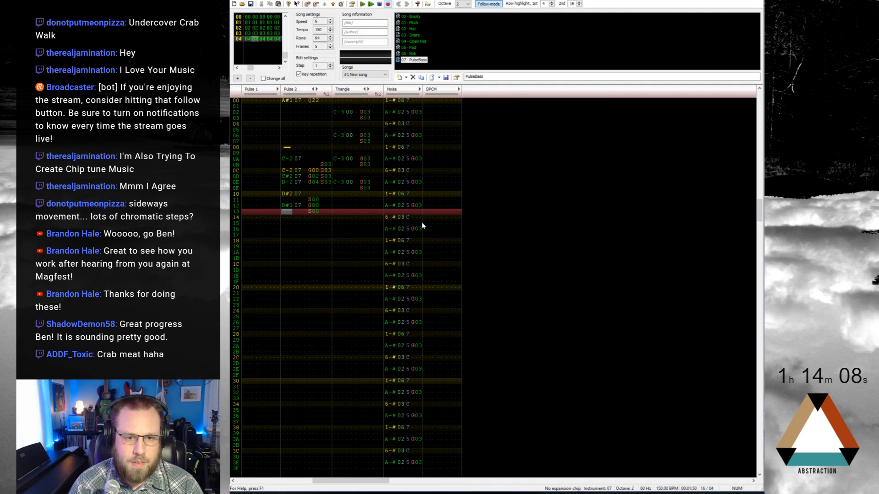
# Enter the Pulse 2 notes D-3 at row 12 and C-3 at row 14
pyautogui.press('Down')
pyautogui.press('w')
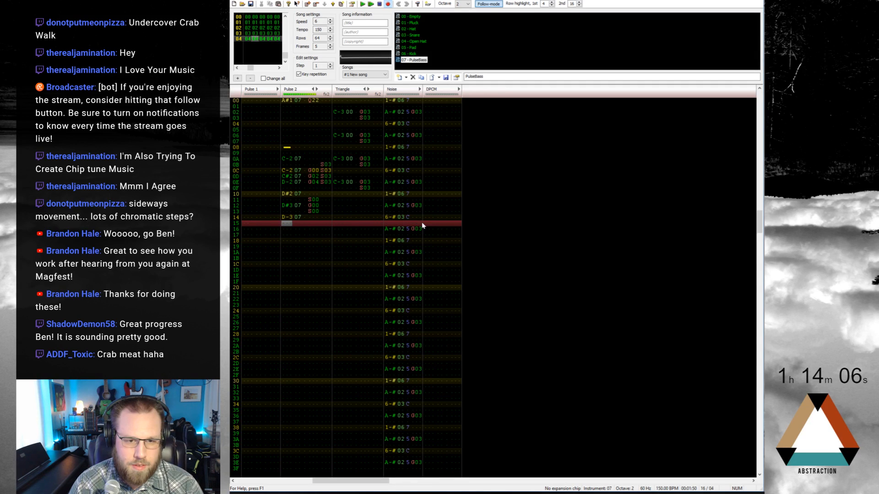
pyautogui.press('Up')
pyautogui.press('Up')
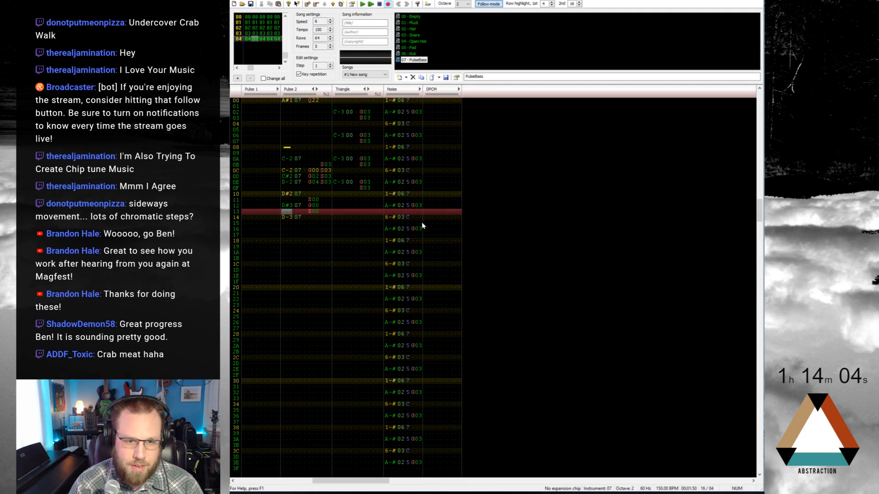
pyautogui.press('Up')
pyautogui.press('w')
pyautogui.press('Down')
pyautogui.press('q')
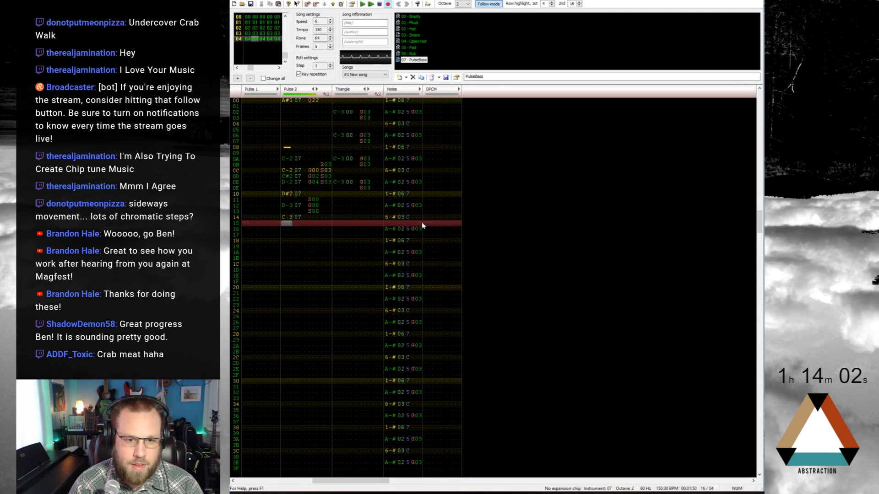
# Try C#3 in Pulse 2 at row 14 and change it back to C-3
pyautogui.press('Up')
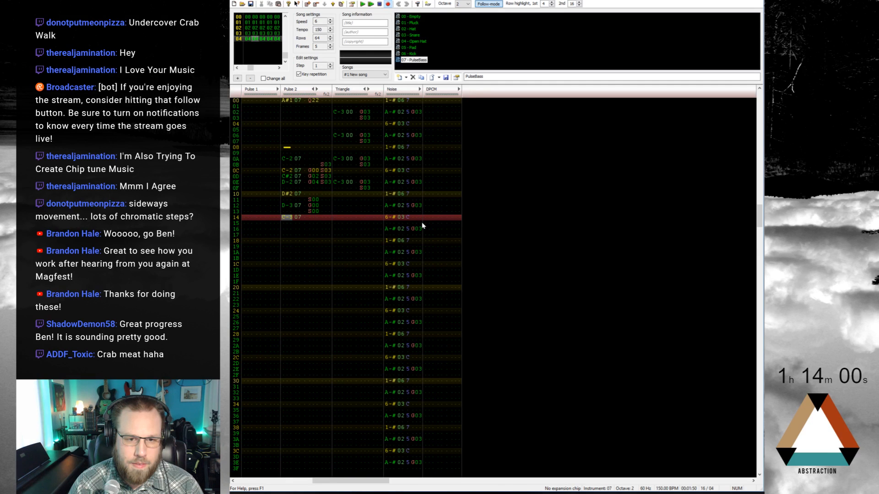
pyautogui.press('2')
pyautogui.press('Right')
pyautogui.press('Right')
pyautogui.press('Right')
pyautogui.press('Up')
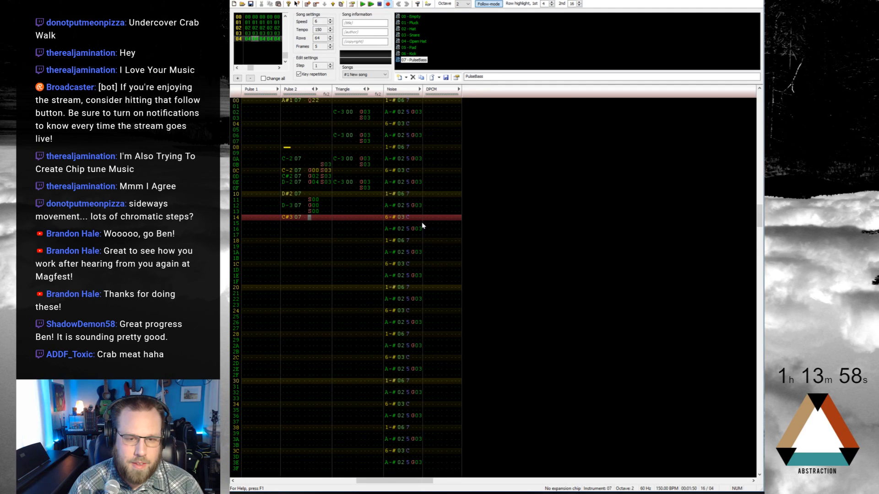
pyautogui.press('Left')
pyautogui.press('Left')
pyautogui.press('Left')
pyautogui.press('Left')
pyautogui.press('q')
# Set the Pulse 2 effects at rows 11, 12 and 13 to S03, G03 and S03
pyautogui.press('Right')
pyautogui.press('Right')
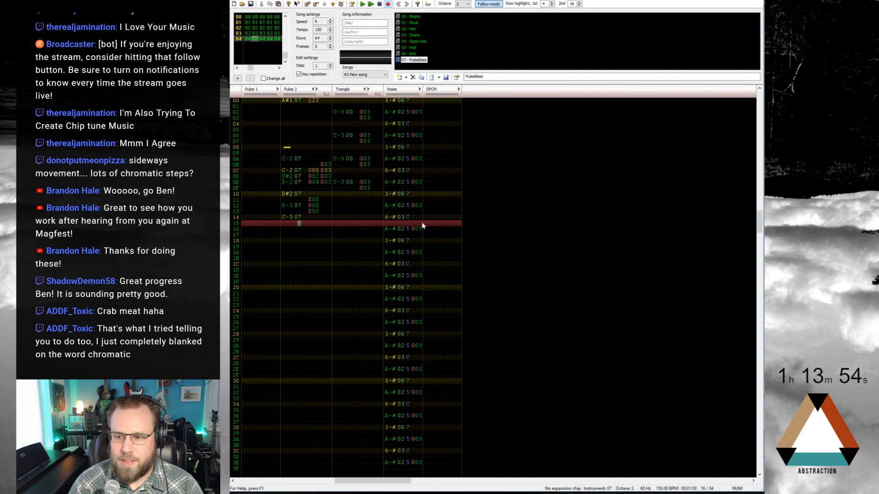
pyautogui.press('Right')
pyautogui.press('Right')
pyautogui.press('Right')
pyautogui.press('Right')
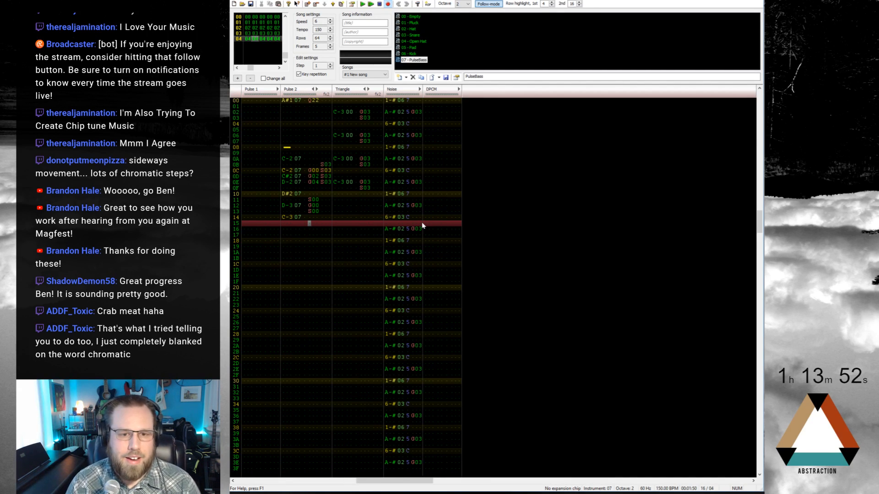
pyautogui.press('Up')
pyautogui.press('Up')
pyautogui.press('Up')
pyautogui.press('Up')
pyautogui.press('3')
pyautogui.press('3')
pyautogui.press('3')
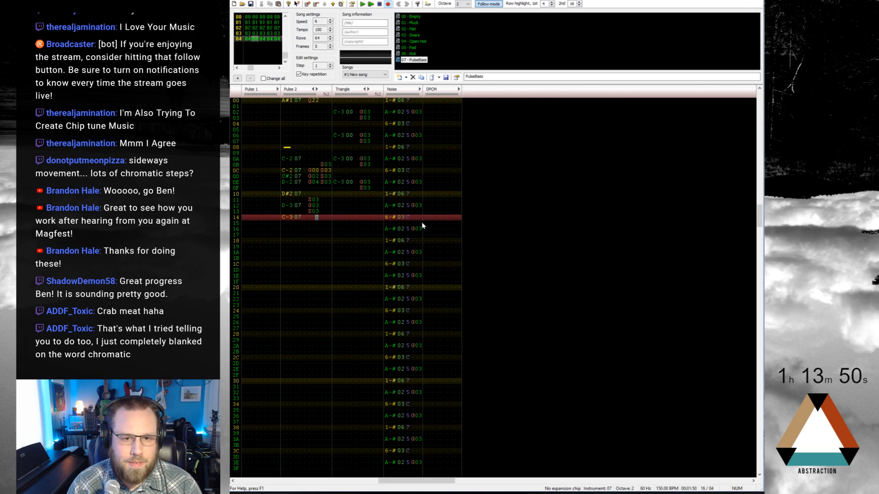
# Save the song and play frame 04 from its first row
pyautogui.press('Home')
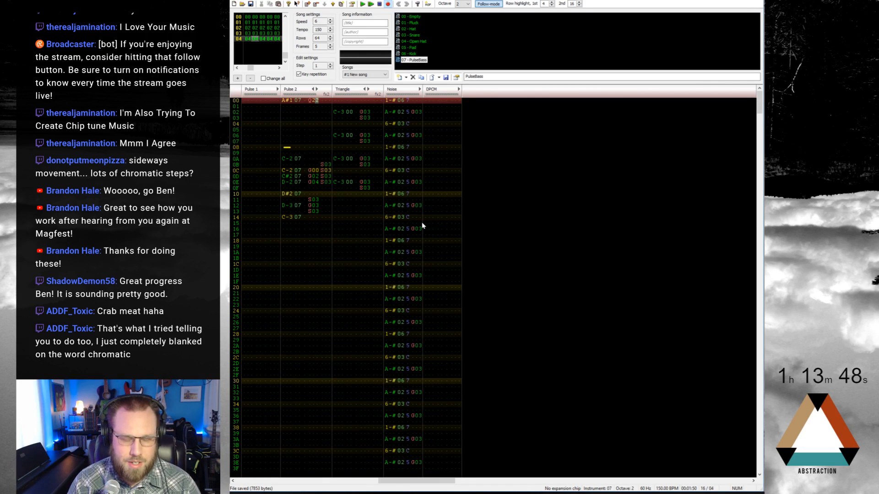
pyautogui.press('Return')
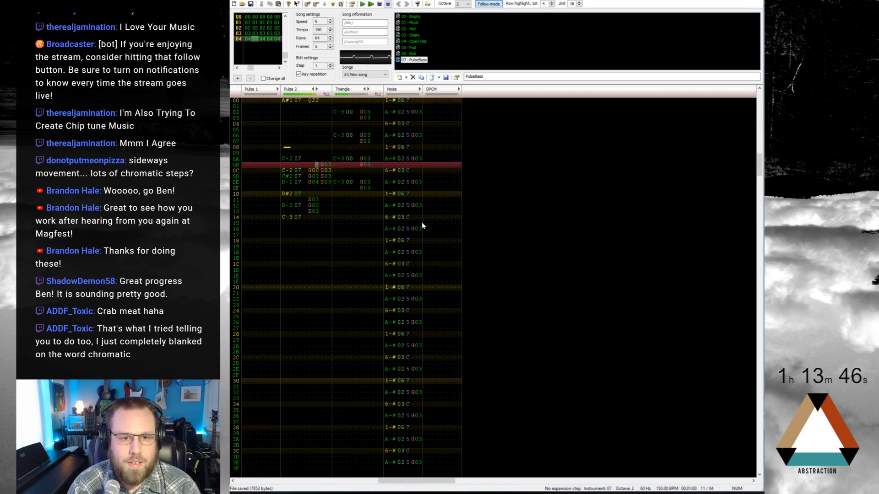
pyautogui.press('Return')
pyautogui.press('Up')
pyautogui.press('Up')
pyautogui.press('Up')
pyautogui.press('Up')
pyautogui.press('Up')
pyautogui.press('Up')
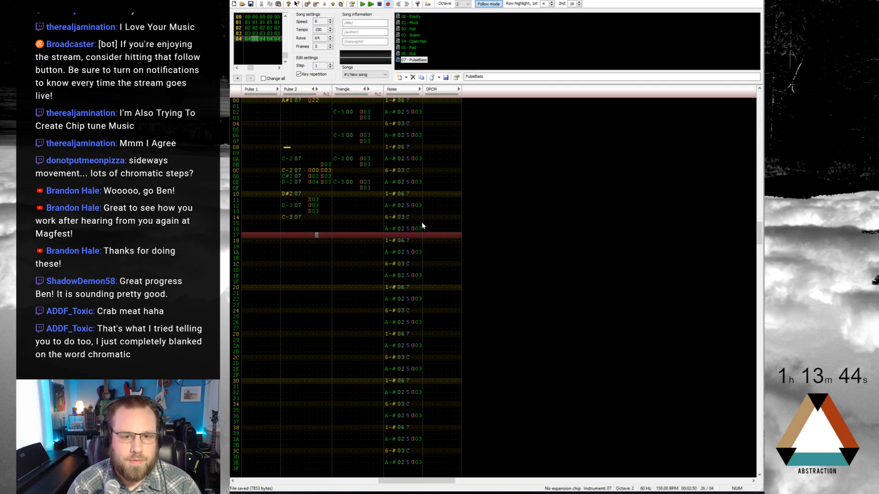
pyautogui.press('Left')
pyautogui.press('Left')
pyautogui.press('Left')
pyautogui.press('Left')
pyautogui.press('Left')
pyautogui.press('Left')
pyautogui.press('Up')
pyautogui.press('Up')
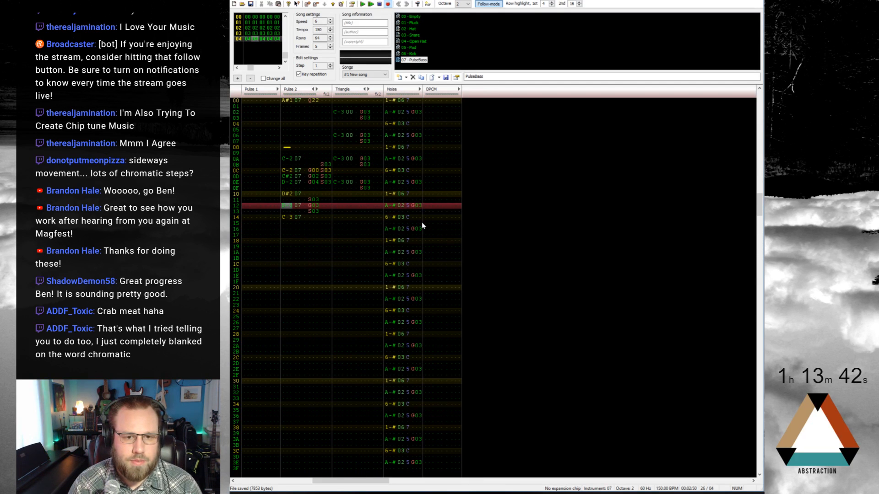
pyautogui.press('Up')
pyautogui.press('Up')
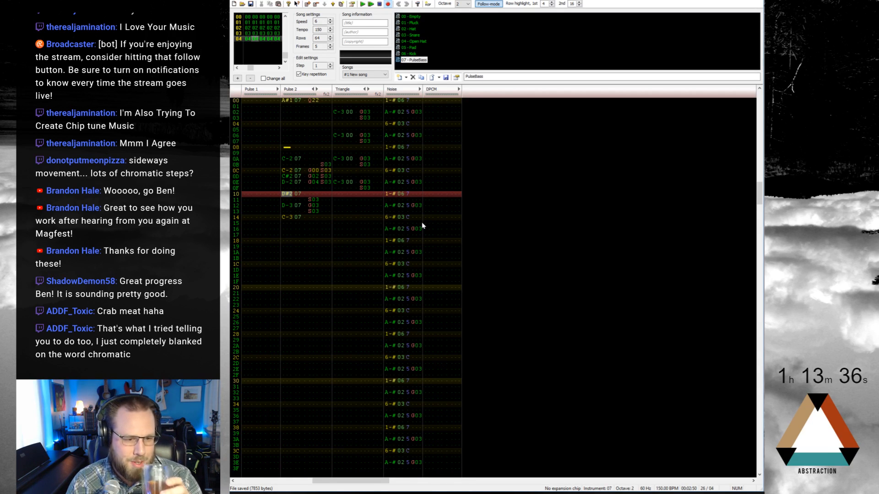
# Play the song from the start of frame 02 through to the bass line in frame 04
pyautogui.press('Home')
pyautogui.press('Up')
pyautogui.press('Home')
pyautogui.press('Up')
pyautogui.press('Home')
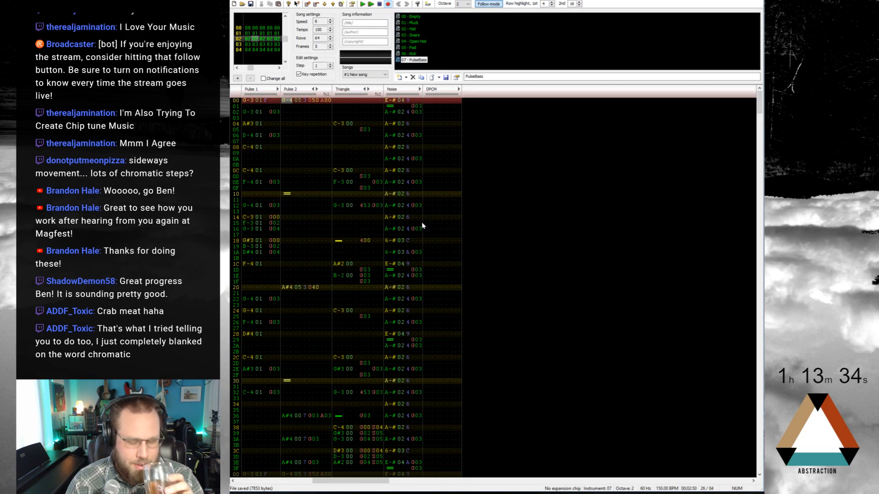
pyautogui.press('Return')
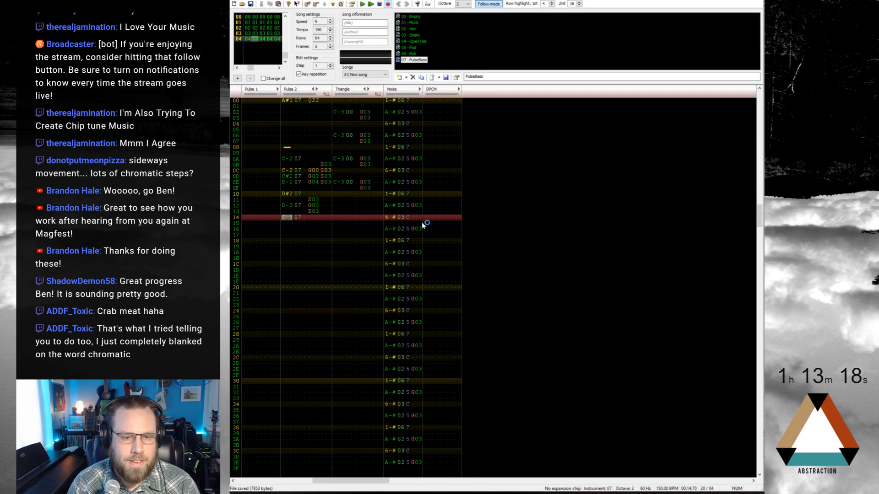
pyautogui.press('Up')
pyautogui.press('Up')
pyautogui.press('Down')
pyautogui.press('Down')
pyautogui.press('Up')
pyautogui.press('Up')
pyautogui.press('Up')
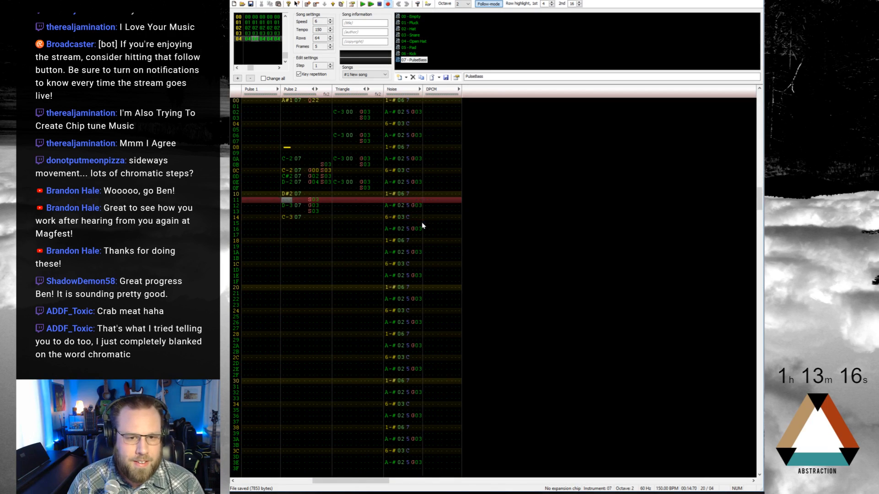
pyautogui.press('Up')
pyautogui.press('Down')
pyautogui.press('Down')
pyautogui.press('Down')
pyautogui.press('Down')
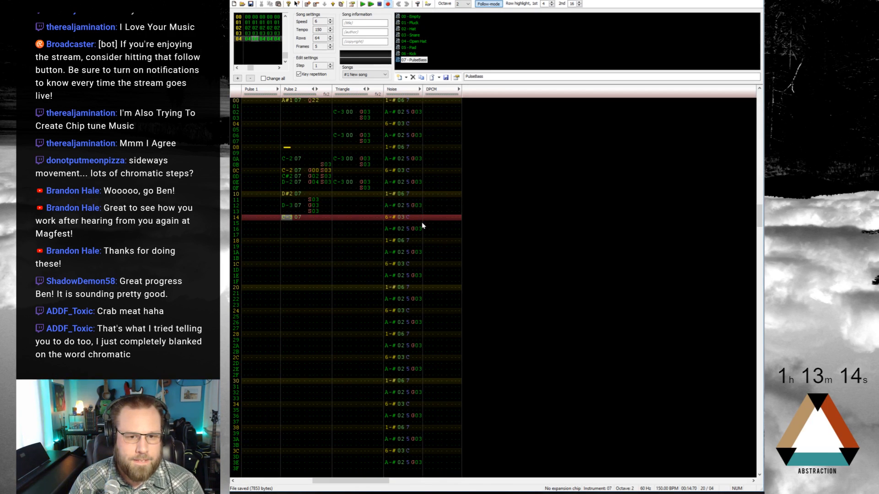
# Enter the Pulse 2 notes G#2, G-2 and C#3 at rows 16, 18 and 1A
pyautogui.press('Down')
pyautogui.press('Down')
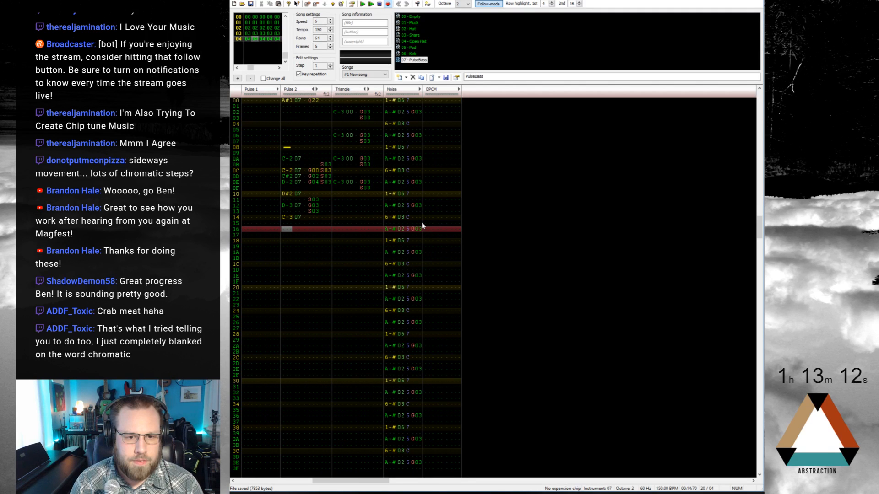
pyautogui.press('h')
pyautogui.press('Down')
pyautogui.press('b')
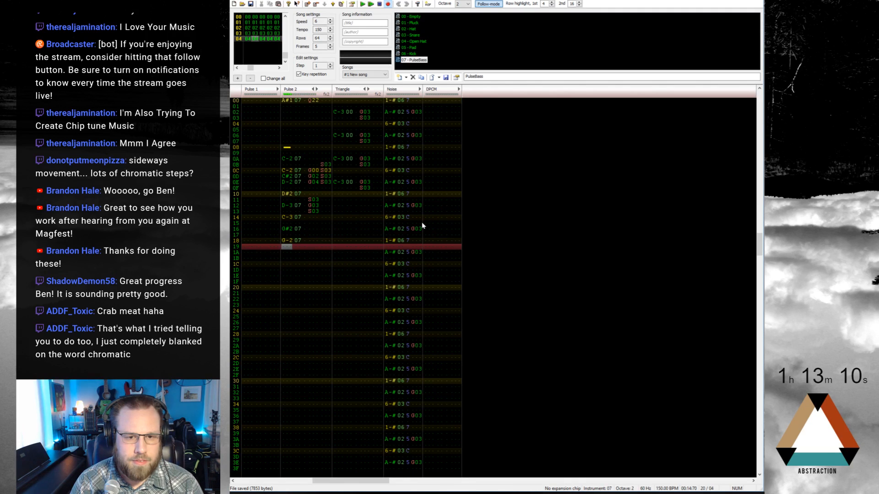
pyautogui.press('Down')
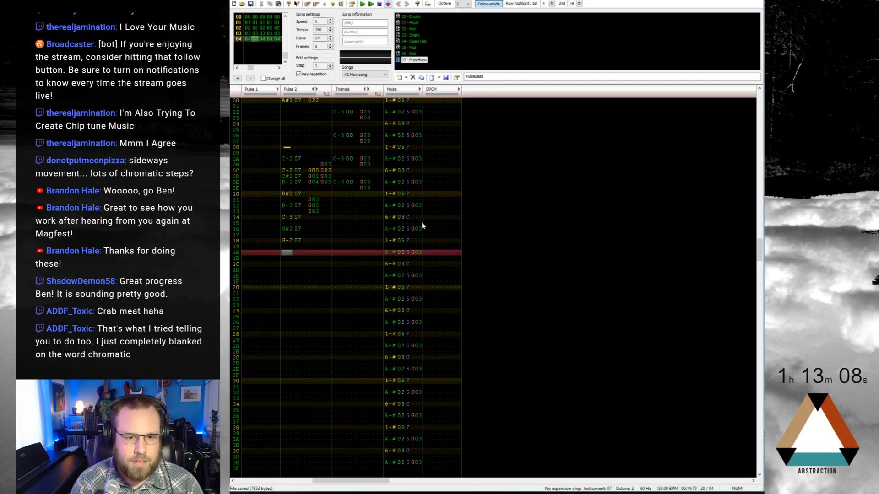
pyautogui.press('2')
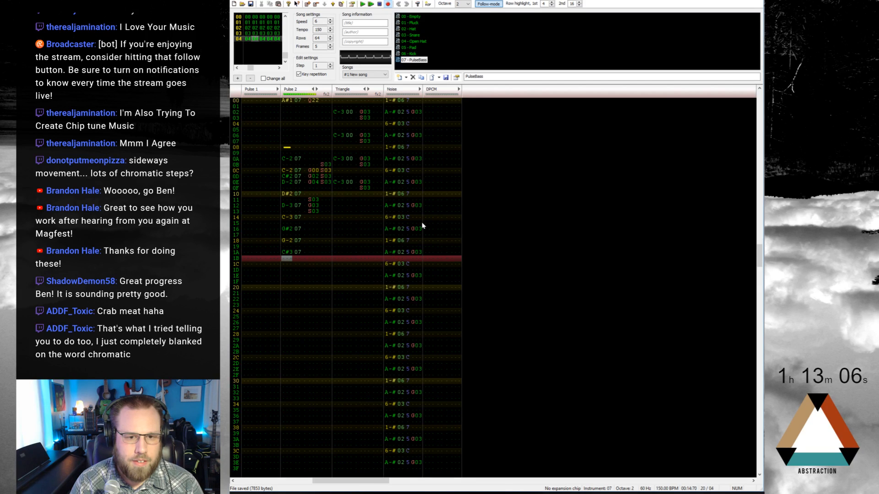
# Enter the Pulse 2 notes C-3 at row 1C and G-2 at row 1E
pyautogui.press('Down')
pyautogui.press('q')
pyautogui.press('Down')
pyautogui.press('v')
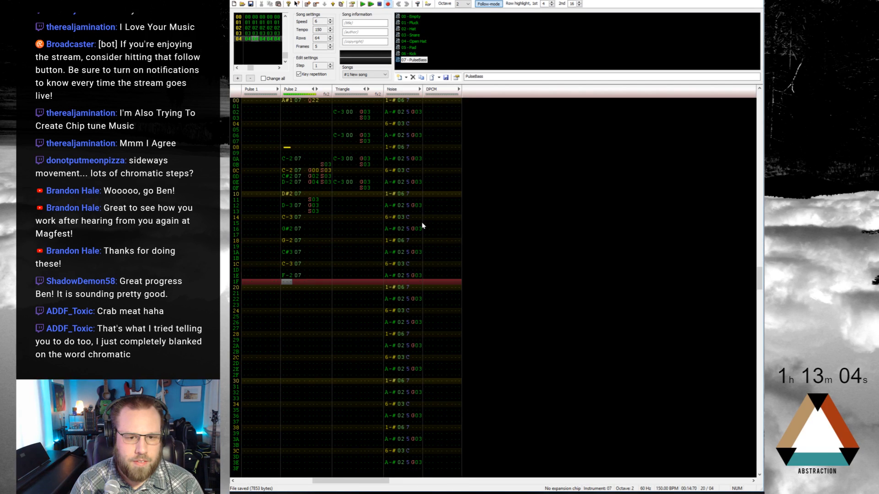
pyautogui.press('Up')
pyautogui.press('h')
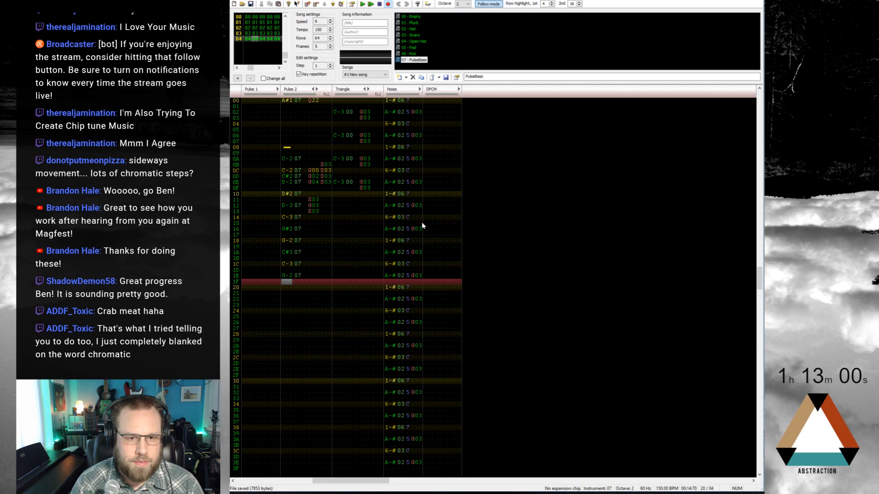
# Repeat the S03, G03, S03 effect sequence in Pulse 2 at rows 15 to 17, 19 to 1B and 1D to 1F
pyautogui.press('Right')
pyautogui.press('Right')
pyautogui.press('Right')
pyautogui.press('Right')
pyautogui.press('Up')
pyautogui.press('Up')
pyautogui.press('Up')
pyautogui.press('Up')
pyautogui.press('Up')
pyautogui.press('Up')
pyautogui.press('Up')
pyautogui.press('Up')
pyautogui.press('Up')
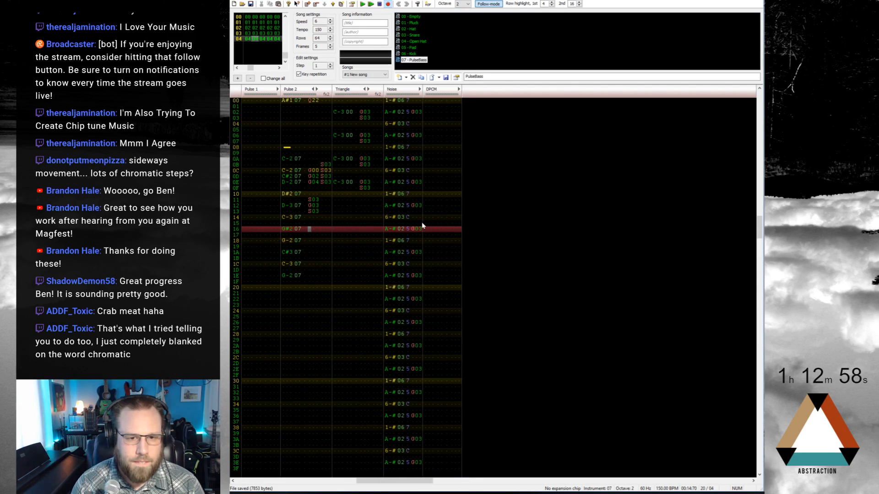
pyautogui.moveTo(310, 200); pyautogui.dragTo(316, 212)
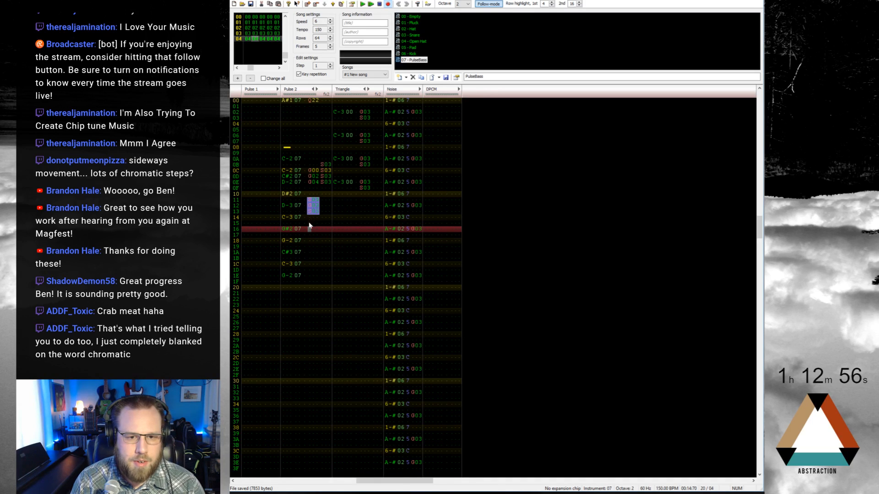
pyautogui.click(309, 223)
pyautogui.write('S03 G03 S03')
pyautogui.click(309, 246)
pyautogui.write('S03 G03 S03')
pyautogui.click(308, 271)
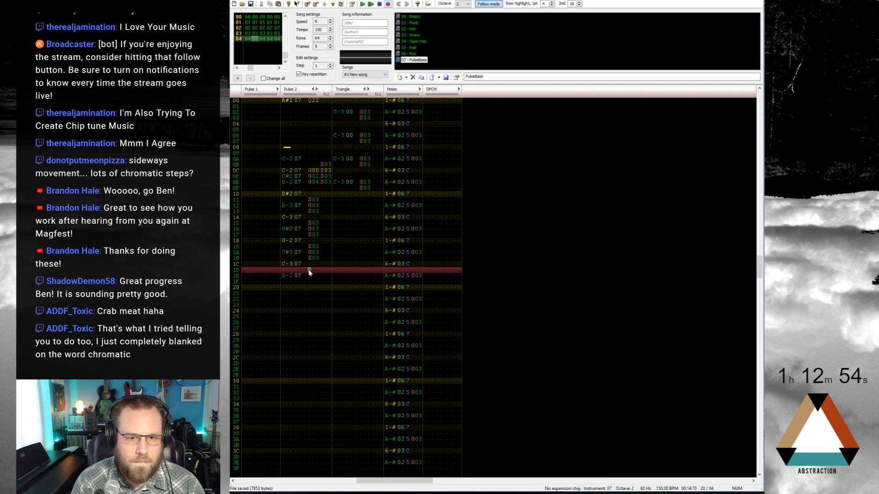
# Copy the Triangle pattern of the first sixteen rows to row 10 and again to row 20
pyautogui.moveTo(339, 104); pyautogui.dragTo(366, 189)
pyautogui.hotkey('ctrl', 'c')
pyautogui.click(340, 195)
pyautogui.hotkey('ctrl', 'v')
pyautogui.click(339, 287)
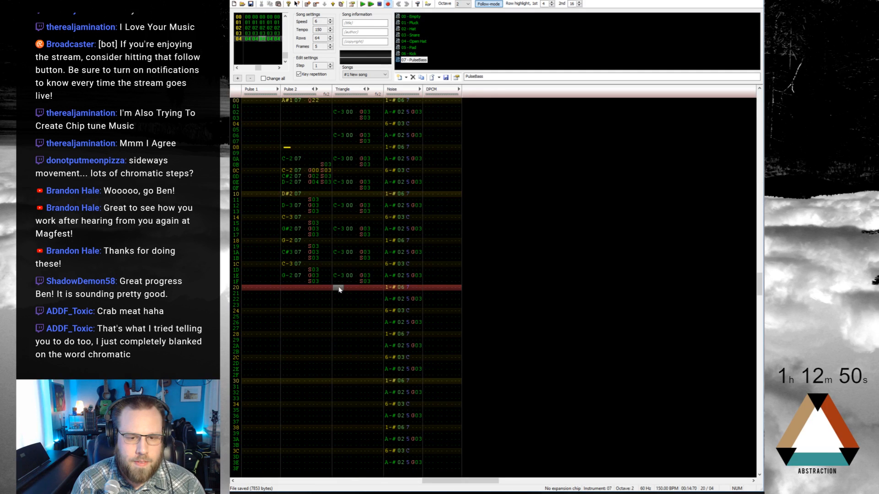
pyautogui.hotkey('ctrl', 'v')
# Transpose the Triangle notes in rows 20 to 2F down to A#2 and play the passage, including from row 10
pyautogui.moveTo(339, 288); pyautogui.dragTo(342, 373)
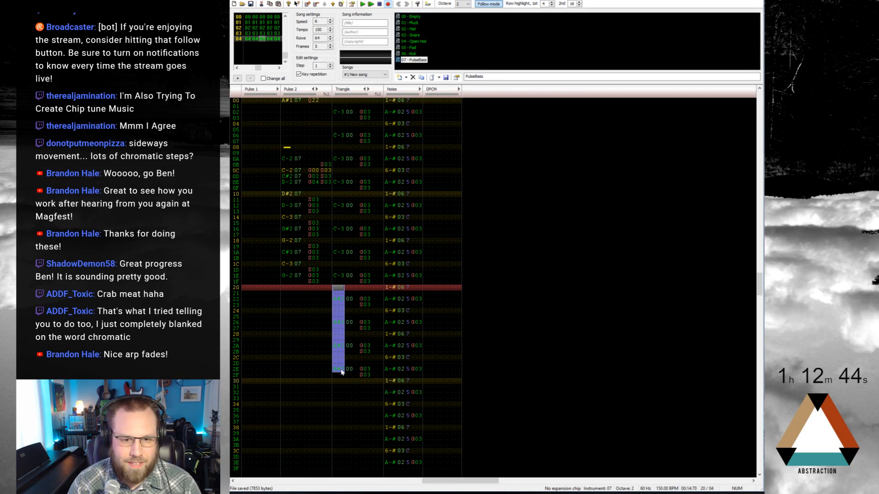
pyautogui.press('Return')
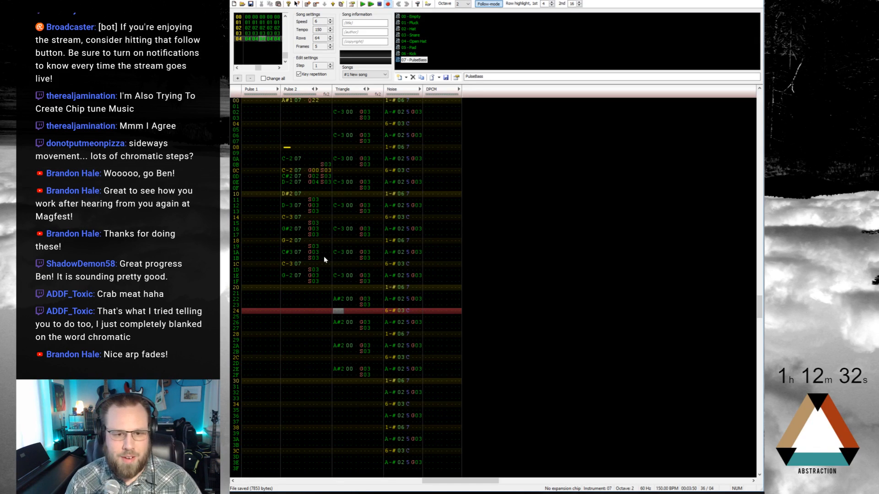
pyautogui.click(289, 194)
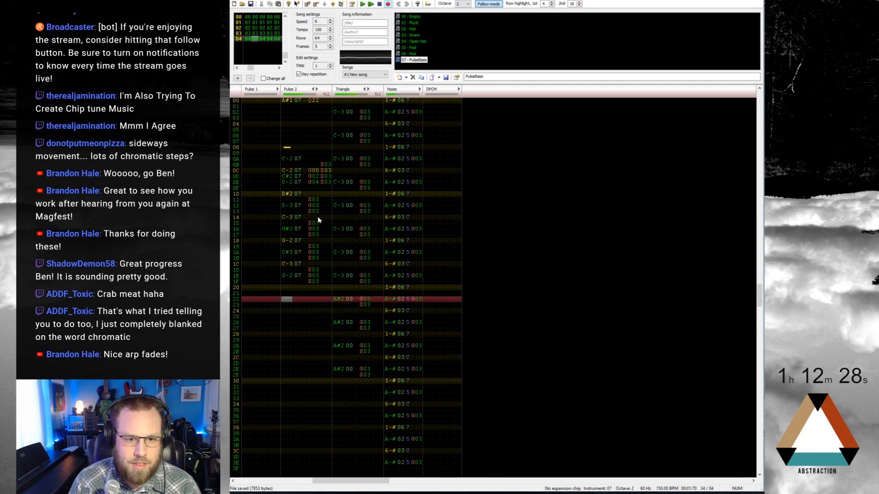
# Change the Pulse 2 note at row 1E to F#2 and enter F-2 at row 20
pyautogui.click(283, 277)
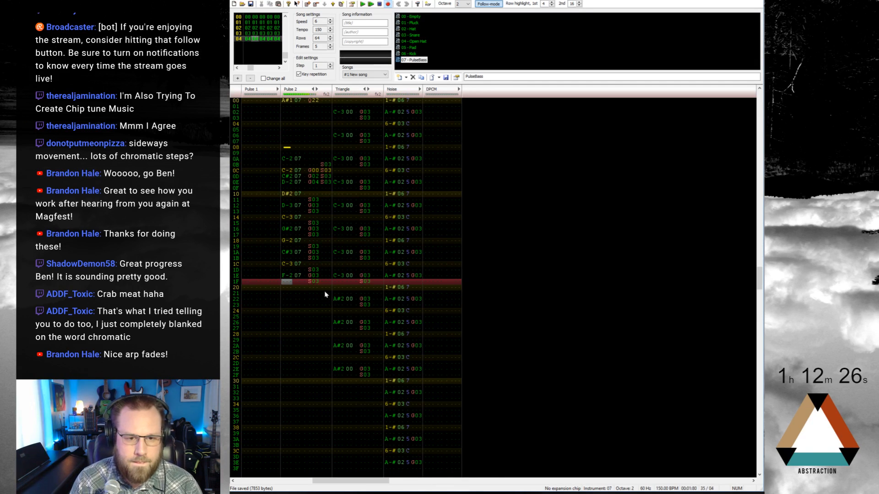
pyautogui.press('Down')
pyautogui.press('v')
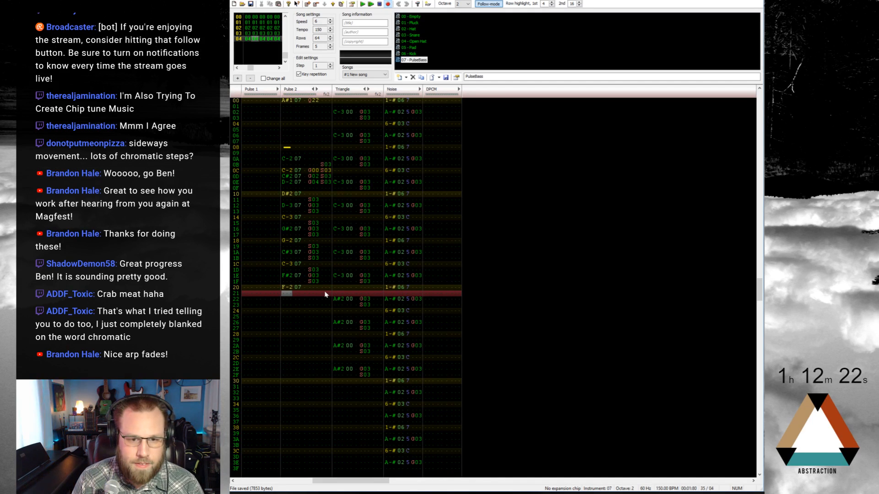
# Add the effect 464 in Pulse 2 at row 22
pyautogui.press('Right')
pyautogui.press('Right')
pyautogui.press('Right')
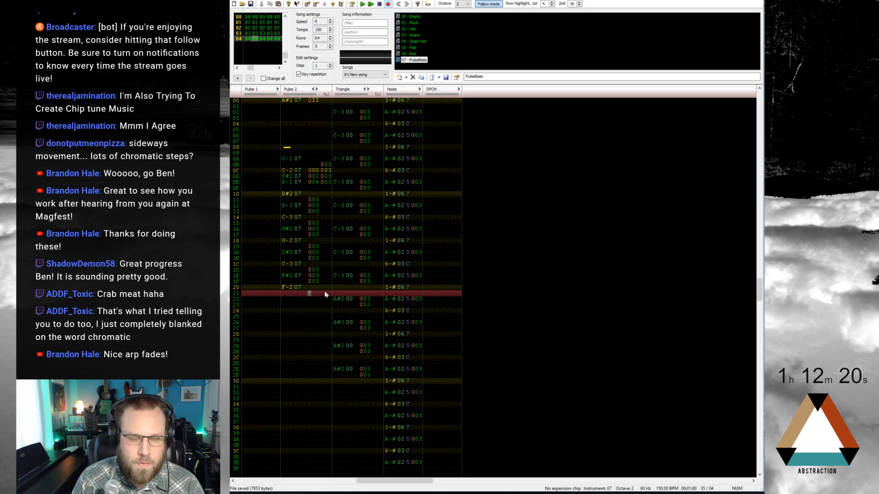
pyautogui.press('Up')
pyautogui.press('Down')
pyautogui.press('Down')
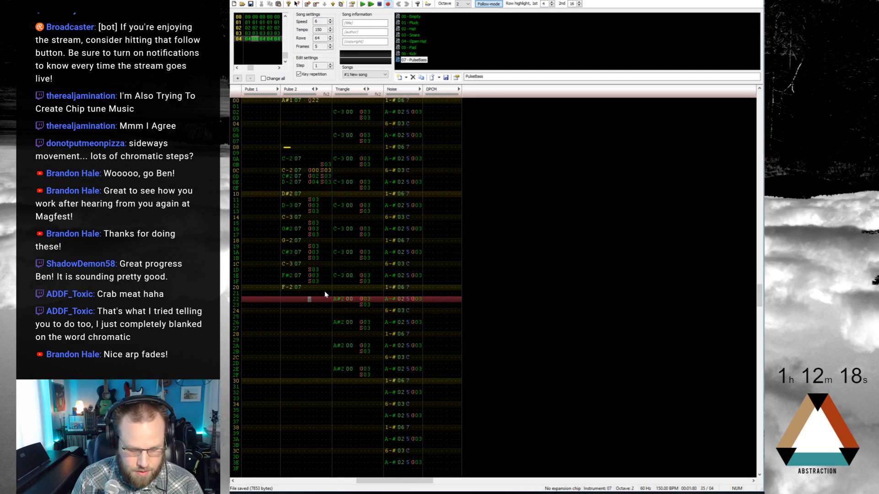
pyautogui.write('464')
# Insert a note cut in Pulse 2 at row 28 and play the passage
pyautogui.press('Down')
pyautogui.press('Down')
pyautogui.press('Down')
pyautogui.press('Down')
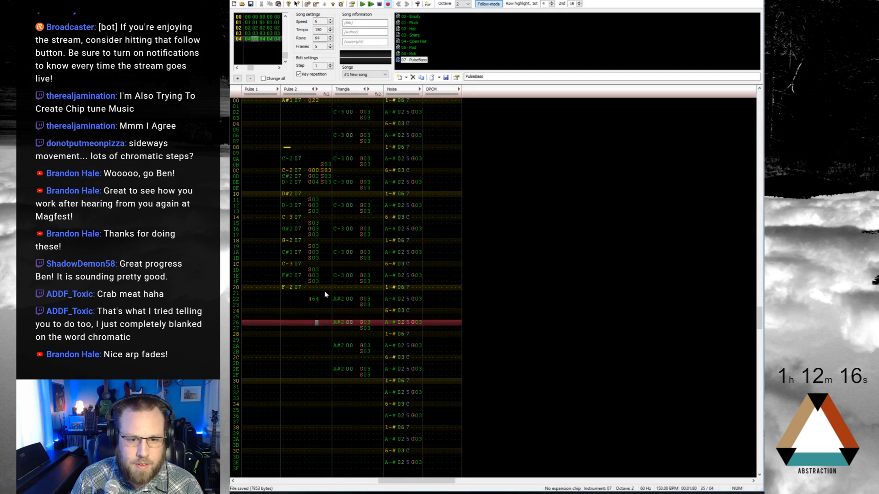
pyautogui.press('Up')
pyautogui.press('Left')
pyautogui.press('Left')
pyautogui.press('Left')
pyautogui.press('Down')
pyautogui.press('Down')
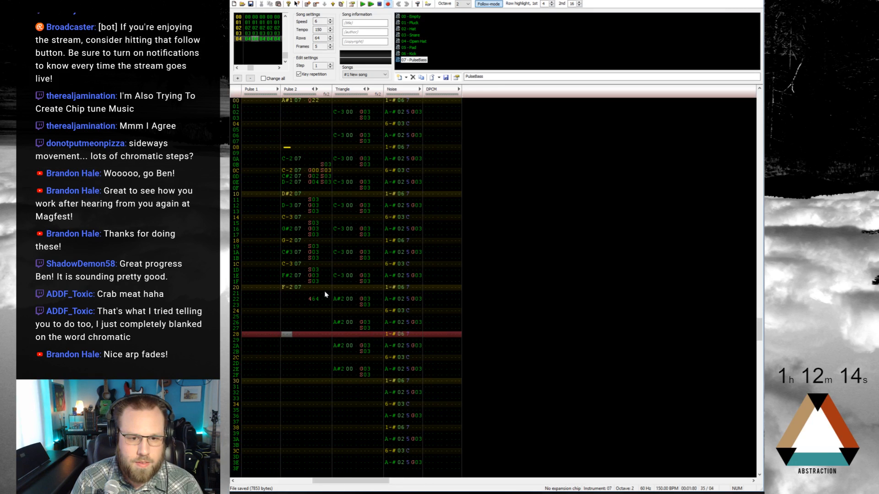
pyautogui.press('1')
pyautogui.press('Return')
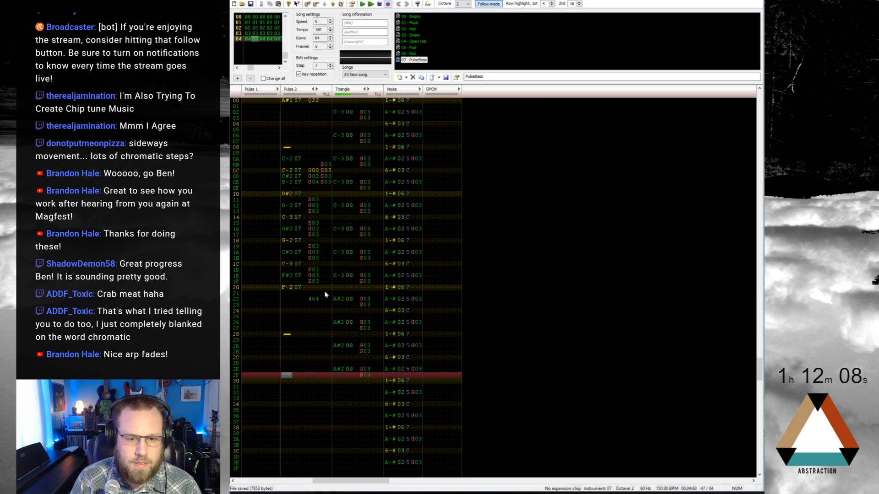
# Copy the Triangle pattern in rows 20 to 2F and paste it at row 30
pyautogui.moveTo(341, 291); pyautogui.dragTo(359, 376)
pyautogui.hotkey('ctrl', 'c')
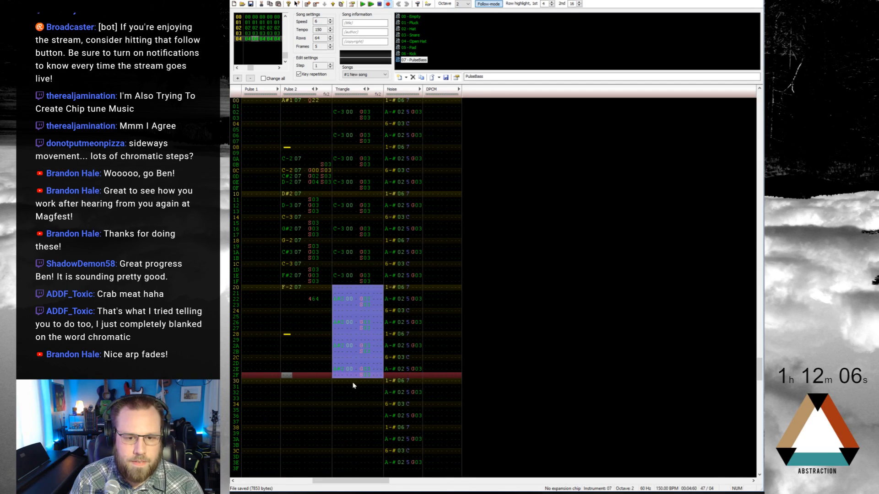
pyautogui.click(338, 381)
pyautogui.hotkey('ctrl', 'v')
# Raise the Triangle notes at rows 32, 36, 3A and 3E an octave to A#3 and play the frame
pyautogui.click(338, 417)
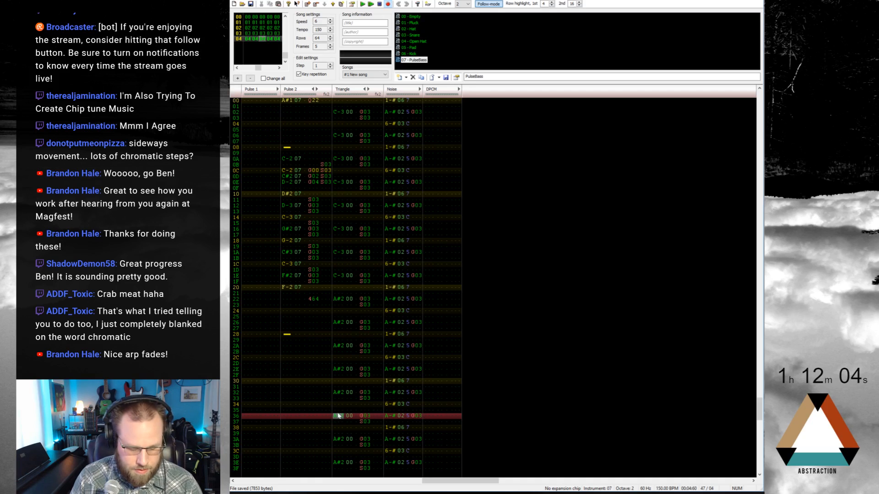
pyautogui.press('Down')
pyautogui.press('Down')
pyautogui.press('Down')
pyautogui.press('Down')
pyautogui.press('Down')
pyautogui.press('Down')
pyautogui.press('Down')
pyautogui.press('Down')
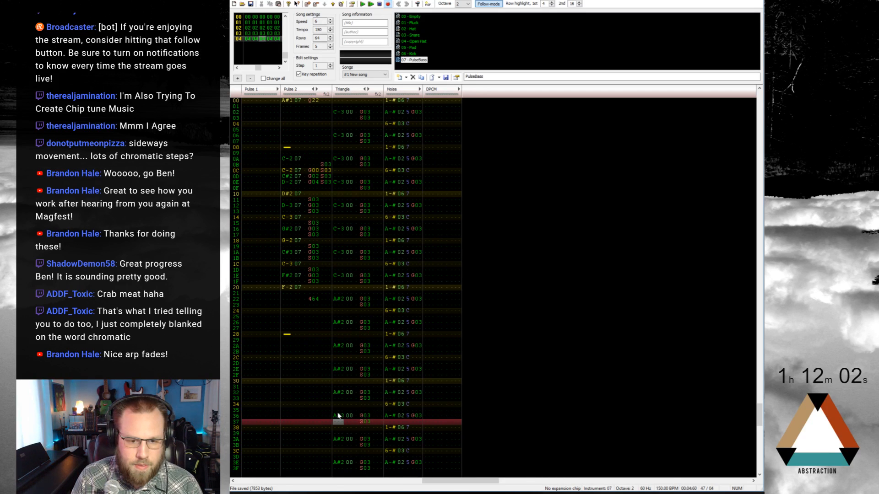
pyautogui.press('Up')
pyautogui.hotkey('shift', 'Down')
pyautogui.hotkey('ctrl', 'F4')
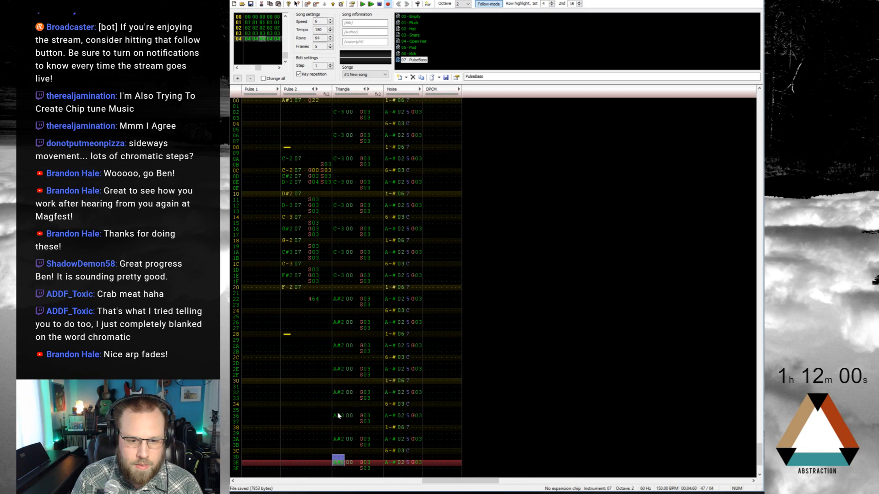
pyautogui.press('Up')
pyautogui.press('Up')
pyautogui.press('Up')
pyautogui.press('Up')
pyautogui.press('Up')
pyautogui.hotkey('shift', 'Down')
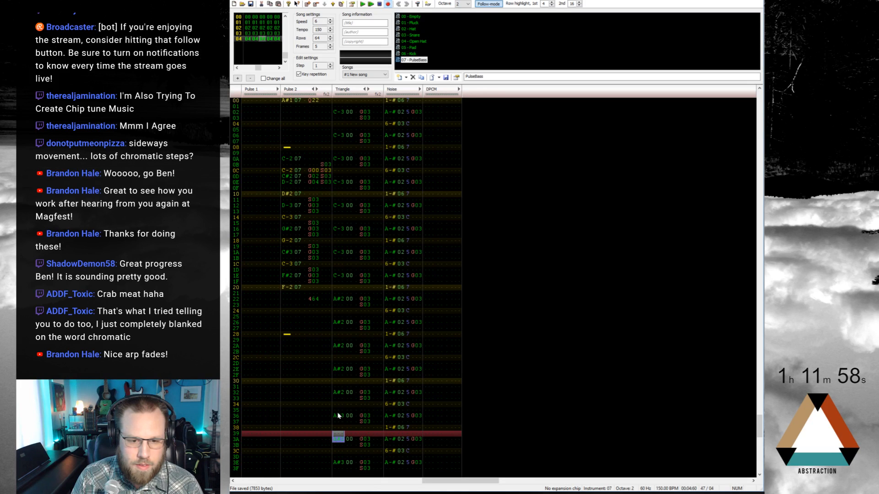
pyautogui.press('Down')
pyautogui.press('Up')
pyautogui.press('Up')
pyautogui.press('Up')
pyautogui.press('Up')
pyautogui.press('Up')
pyautogui.press('Up')
pyautogui.press('Up')
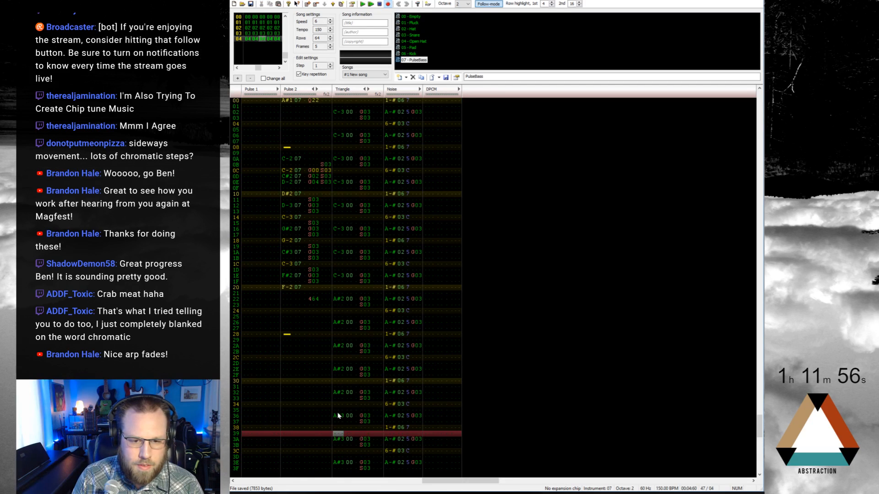
pyautogui.hotkey('shift', 'Up')
pyautogui.press('Return')
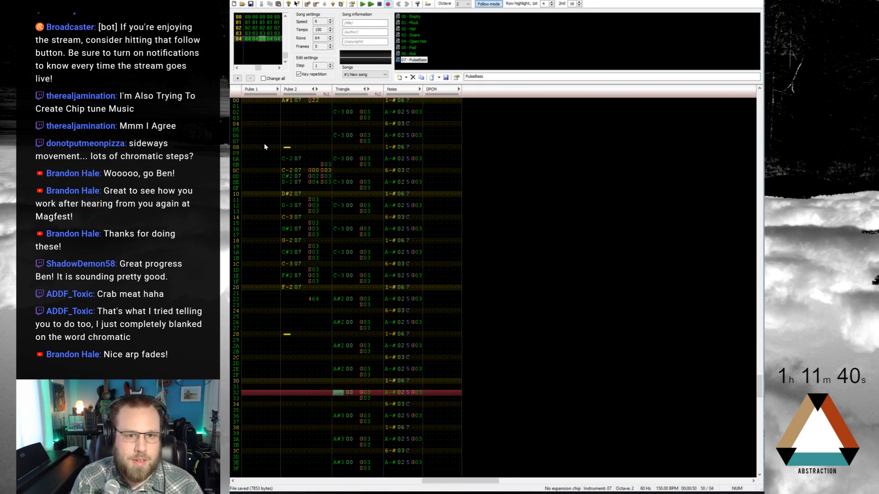
# Select the Pluck instrument and go to row 02 of Pulse 1 in frame 04
pyautogui.scroll(5, 334, 161)
pyautogui.click(409, 23)
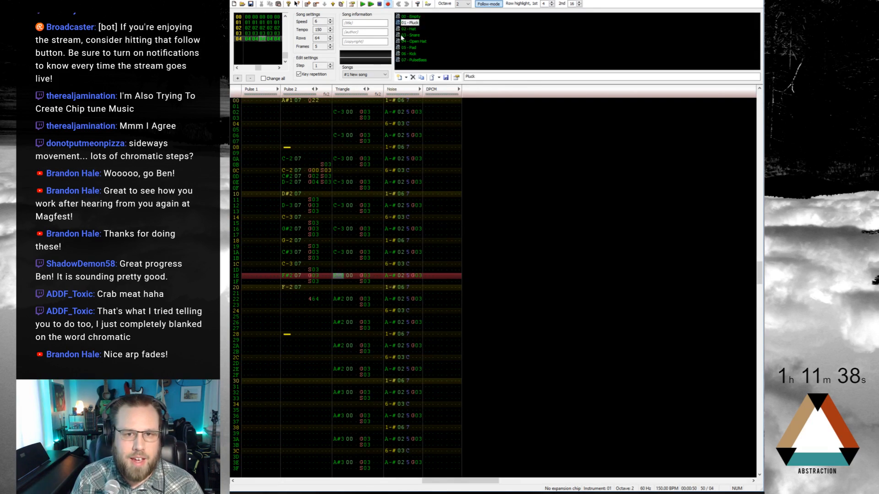
pyautogui.scroll(-6, 330, 194)
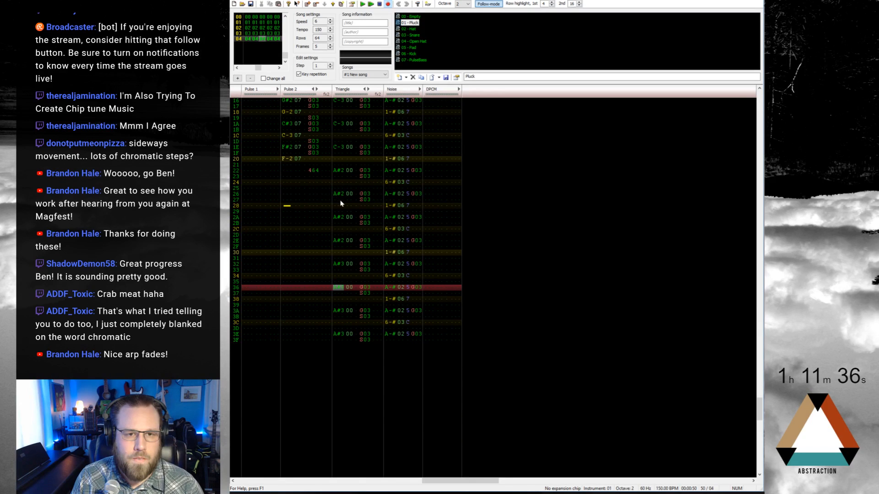
pyautogui.scroll(8, 341, 201)
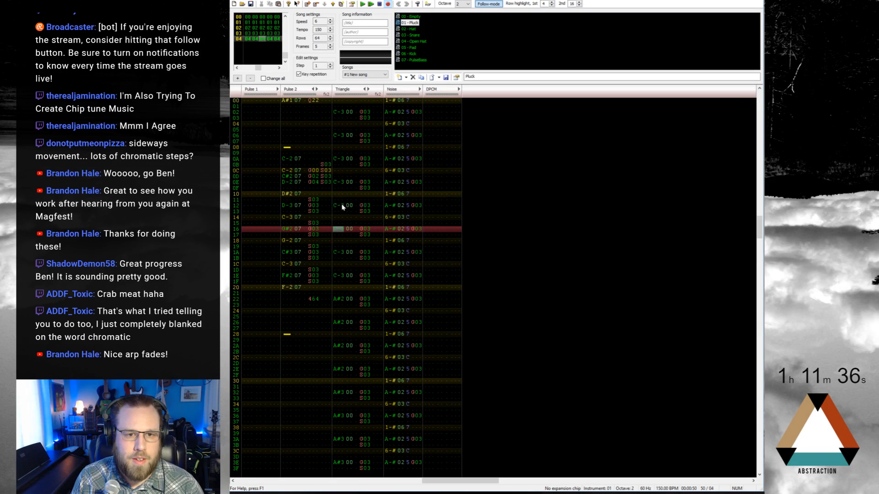
pyautogui.click(247, 112)
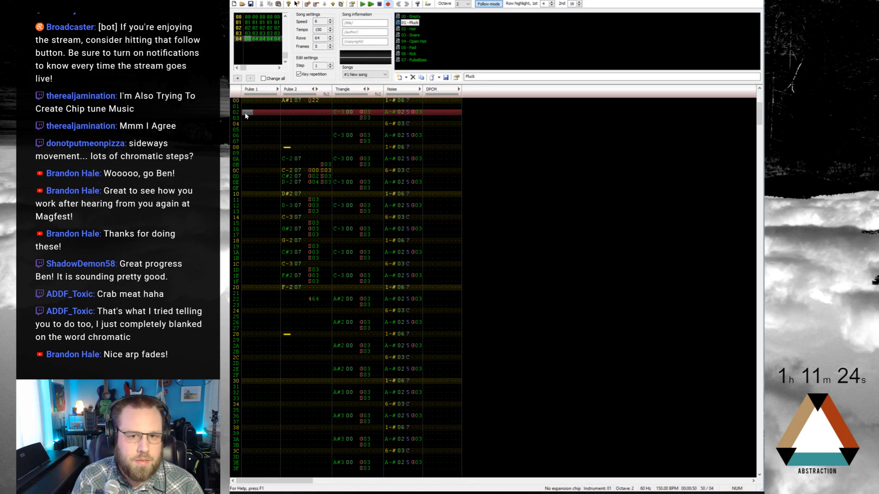
pyautogui.press('r')
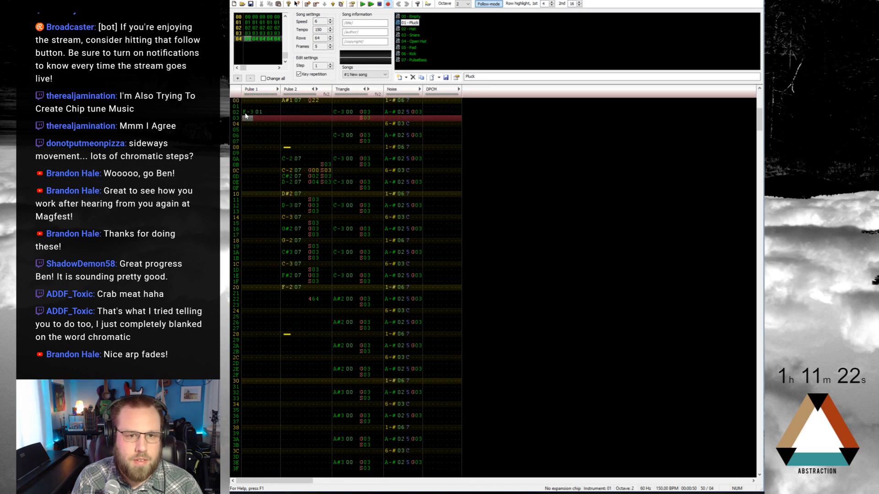
pyautogui.press('Up')
pyautogui.press('q')
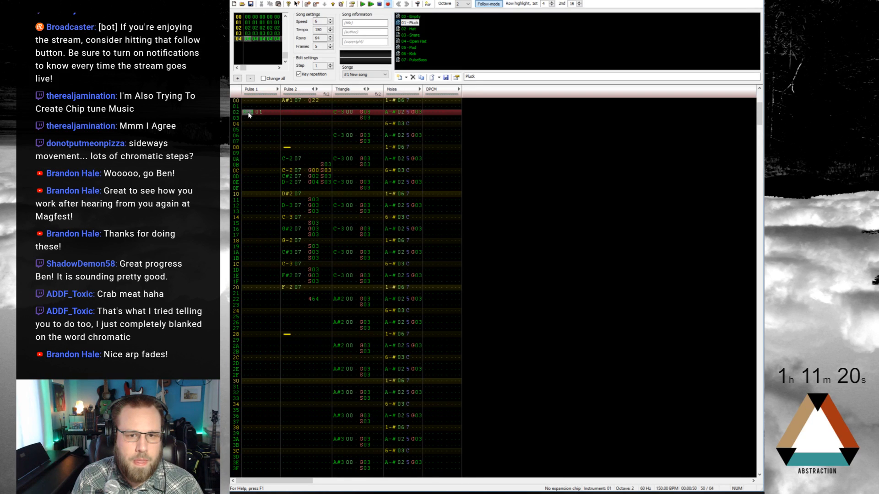
pyautogui.press('Up')
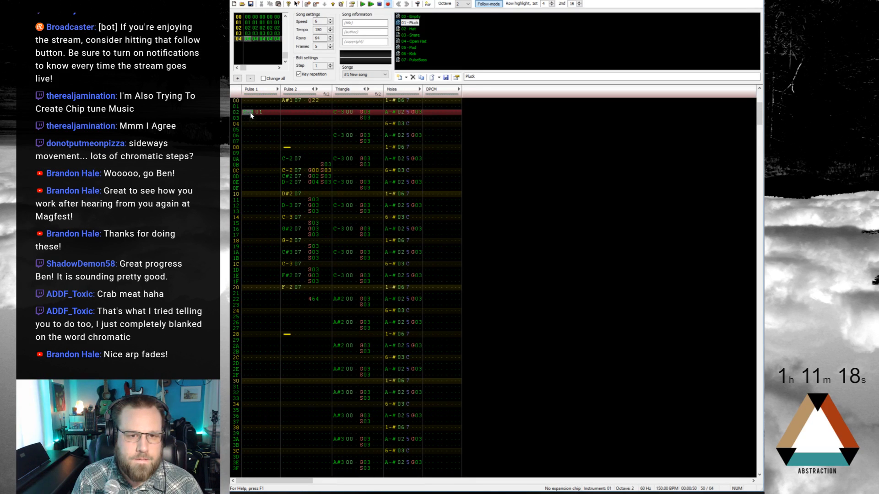
# Raise the octave to 3 and enter a Pluck C-4 with volume A in Pulse 1 at row 02
pyautogui.press('KP_Multiply')
pyautogui.press('q')
pyautogui.press('Up')
pyautogui.press('Right')
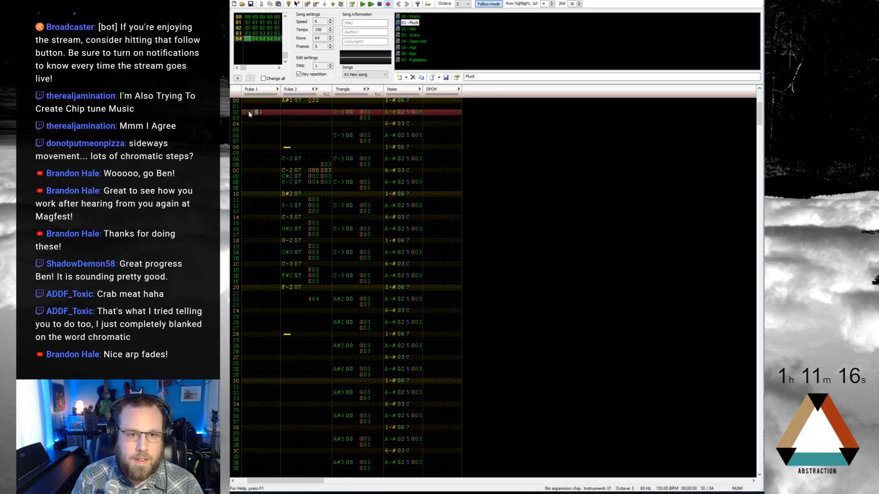
pyautogui.press('Right')
pyautogui.press('Right')
pyautogui.press('a')
pyautogui.press('Right')
pyautogui.press('Right')
pyautogui.press('Up')
pyautogui.press('Left')
pyautogui.press('g')
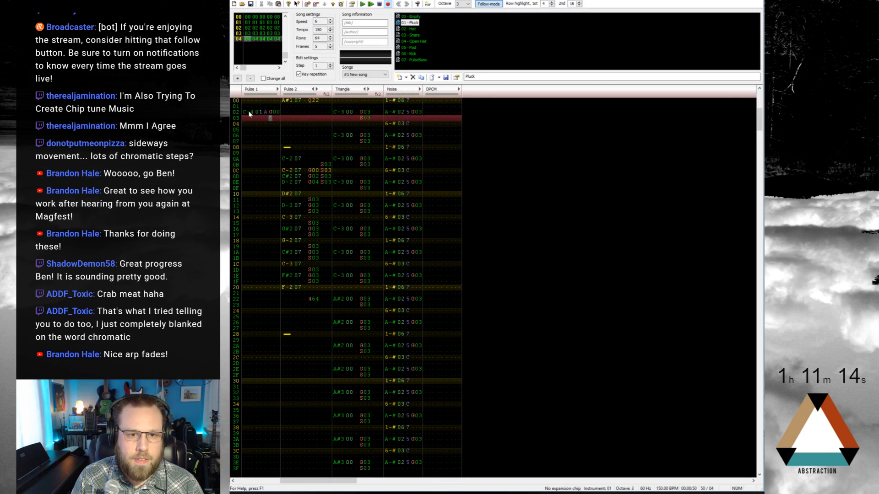
pyautogui.press('Up')
# Play the frame with the Pluck note and move that Pulse 1 note from row 02 to row 04
pyautogui.press('Return')
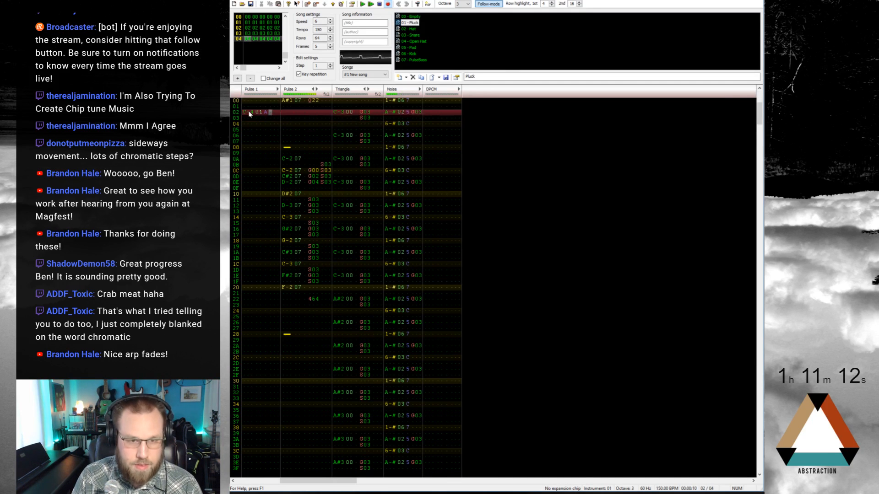
pyautogui.press('Return')
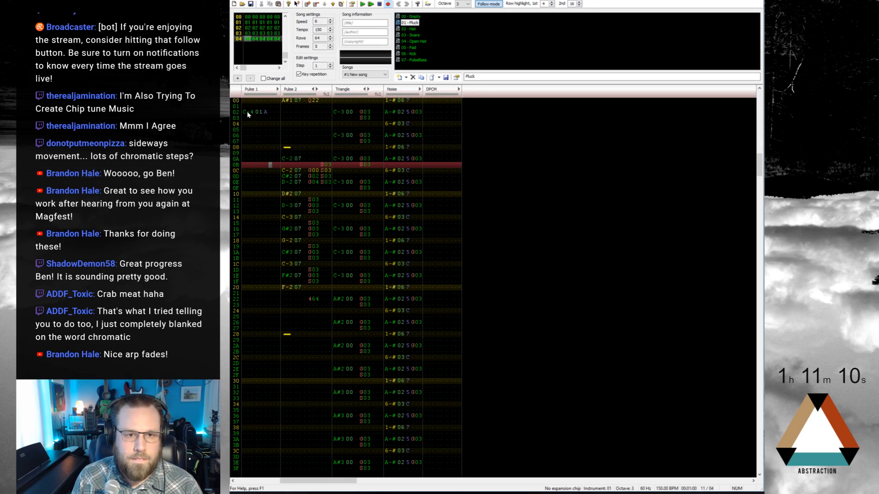
pyautogui.moveTo(263, 113); pyautogui.dragTo(269, 126)
pyautogui.press('Return')
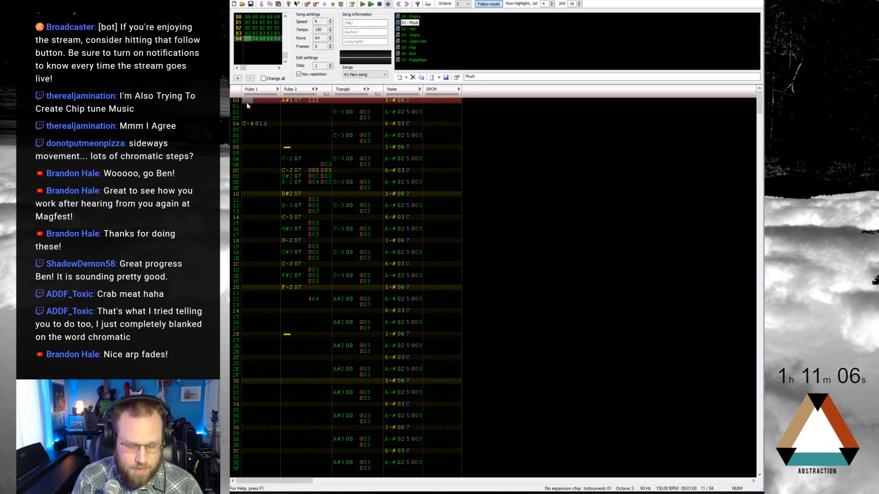
# Copy the Pluck C-4 note from row 04 of Pulse 1 to rows 0C, 14 and 1C
pyautogui.press('Return')
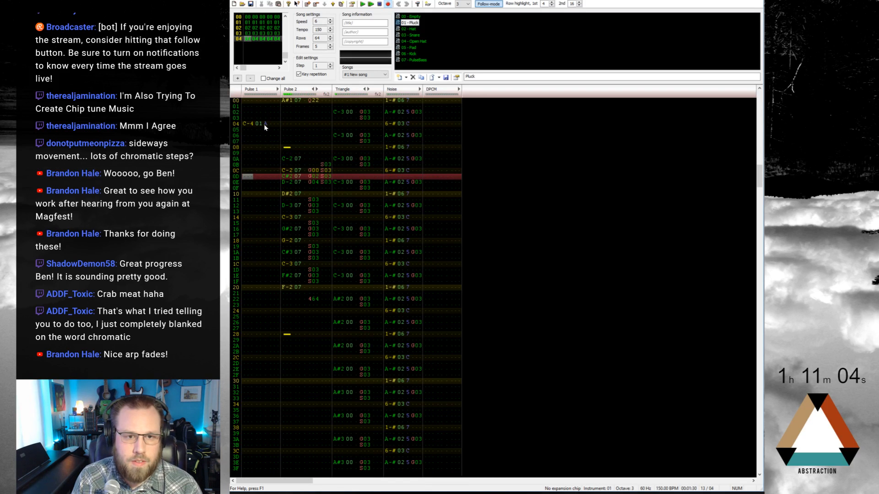
pyautogui.moveTo(267, 124); pyautogui.dragTo(244, 125)
pyautogui.hotkey('ctrl', 'c')
pyautogui.click(247, 172)
pyautogui.hotkey('ctrl', 'v')
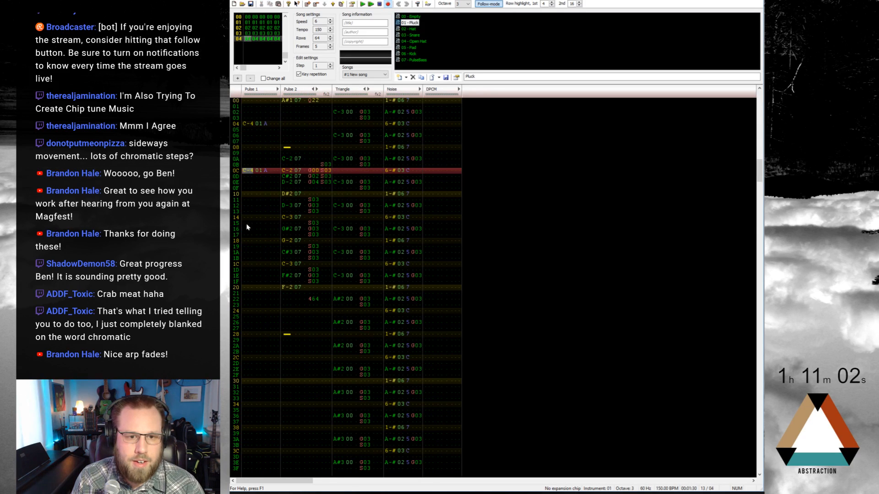
pyautogui.click(244, 217)
pyautogui.hotkey('ctrl', 'v')
pyautogui.click(245, 264)
pyautogui.hotkey('ctrl', 'v')
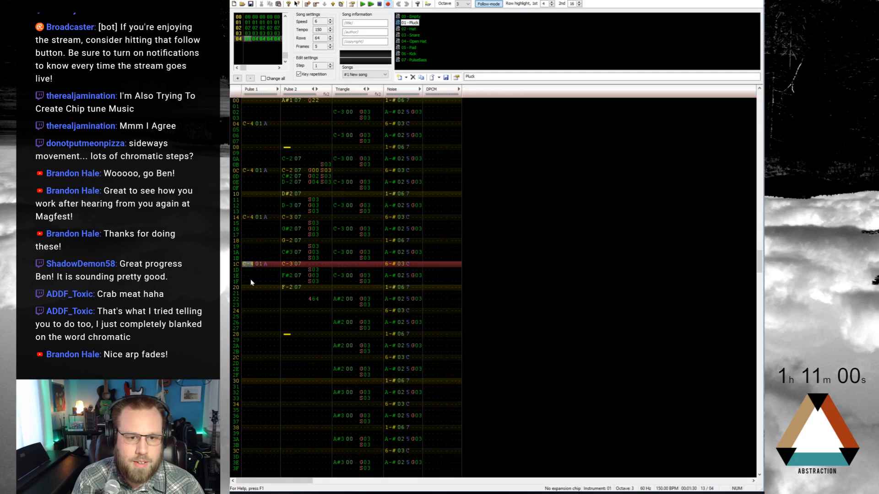
# Enter a Pluck C#4 in Pulse 1 at row 16 with a G03 effect
pyautogui.click(251, 230)
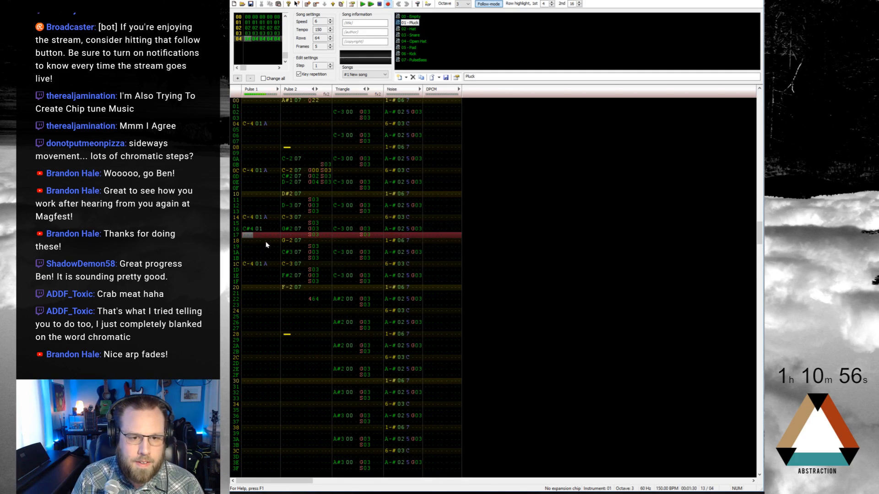
pyautogui.press('2')
pyautogui.press('Right')
pyautogui.press('Right')
pyautogui.press('Right')
pyautogui.press('g')
pyautogui.press('Up')
pyautogui.press('Right')
pyautogui.press('Right')
pyautogui.press('3')
pyautogui.press('Up')
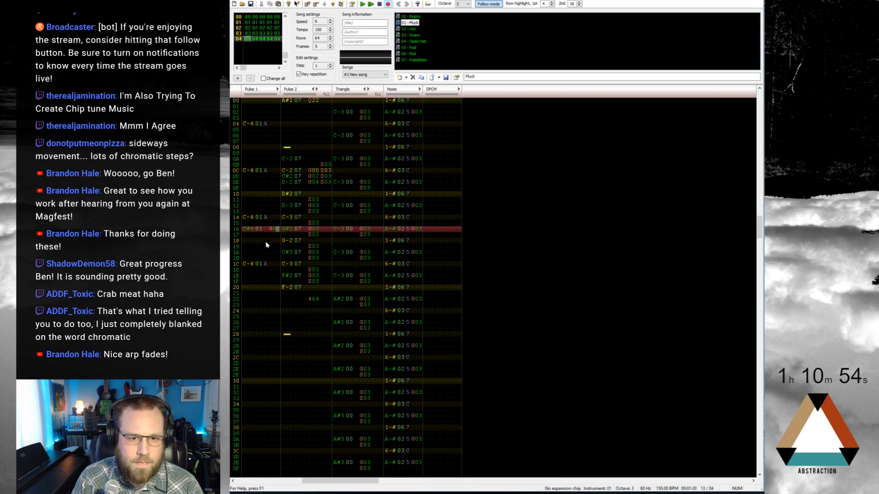
pyautogui.press('3')
pyautogui.press('Up')
pyautogui.press('Left')
pyautogui.press('Left')
pyautogui.press('Up')
# Clear the Pulse 1 volume values from row 0C to 1E and play the frame
pyautogui.moveTo(268, 178); pyautogui.dragTo(266, 280)
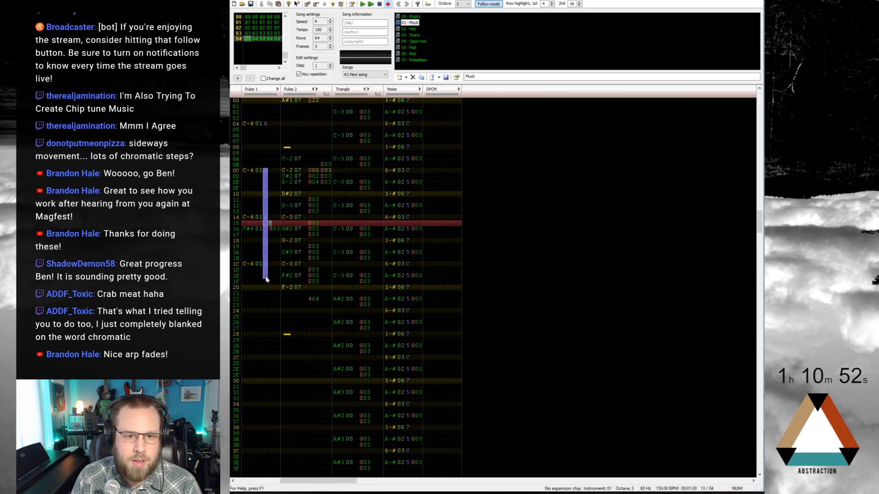
pyautogui.press('Return')
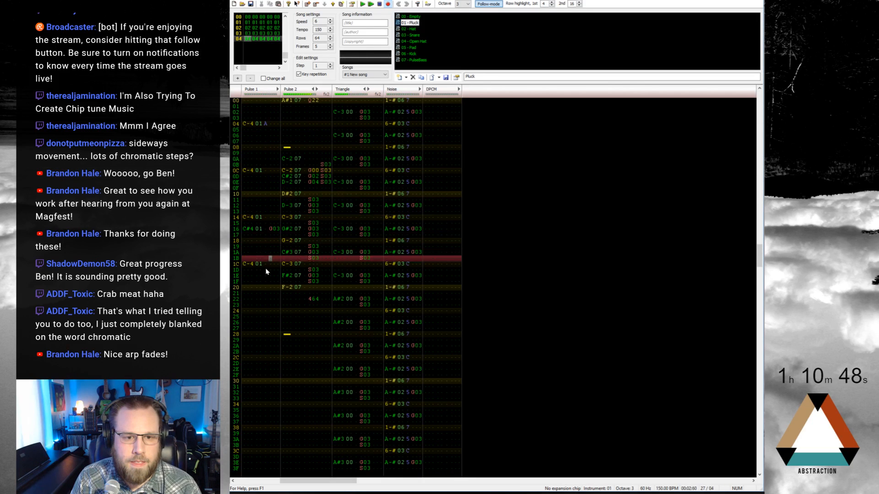
# Enter Pluck notes C#4 at row 1E and D-4 at row 20 in Pulse 1, adding a G03 effect at row 1E
pyautogui.click(247, 276)
pyautogui.press('2')
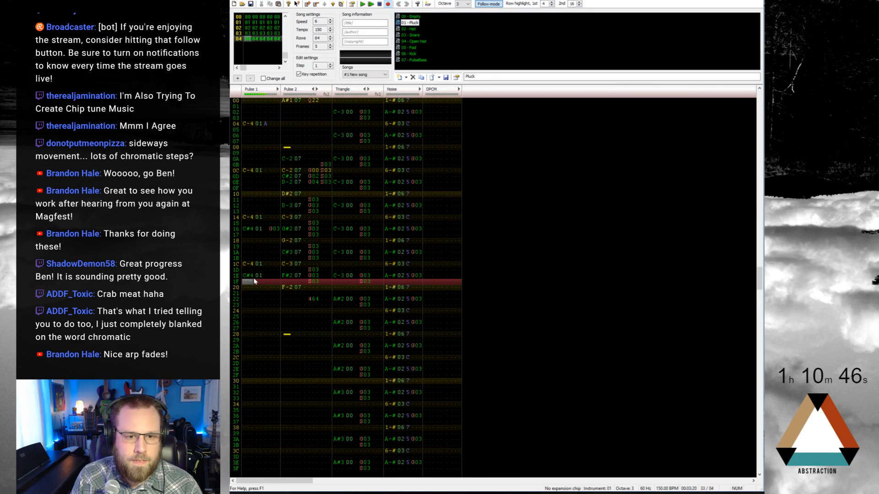
pyautogui.click(248, 286)
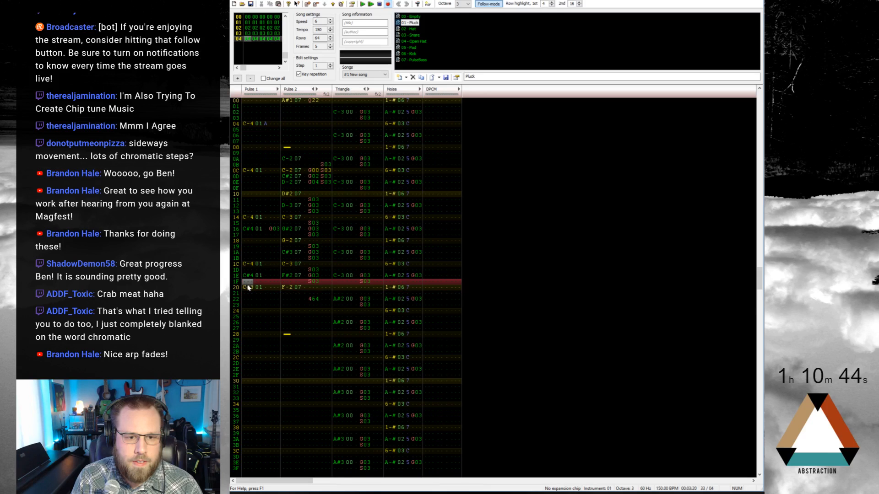
pyautogui.press('w')
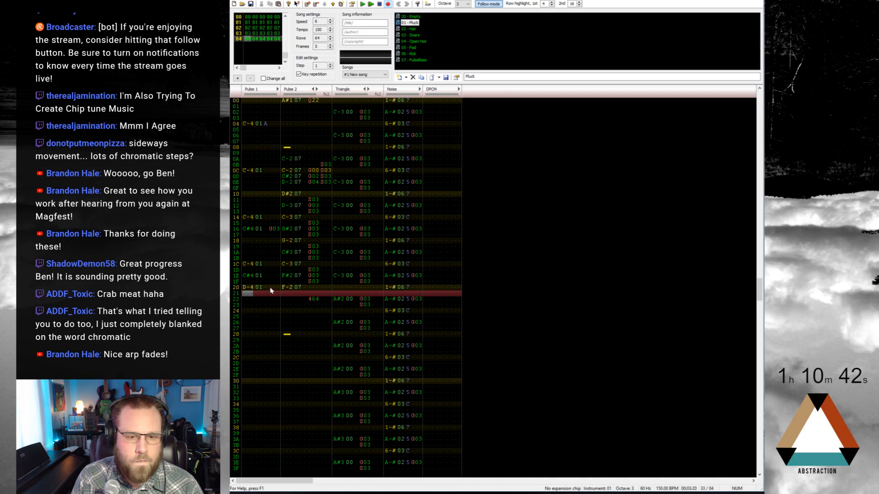
pyautogui.click(271, 277)
pyautogui.write('g03')
# Enter Pluck D-3 notes in Pulse 1 at rows 24, 2C and 34
pyautogui.moveTo(246, 288); pyautogui.dragTo(257, 289)
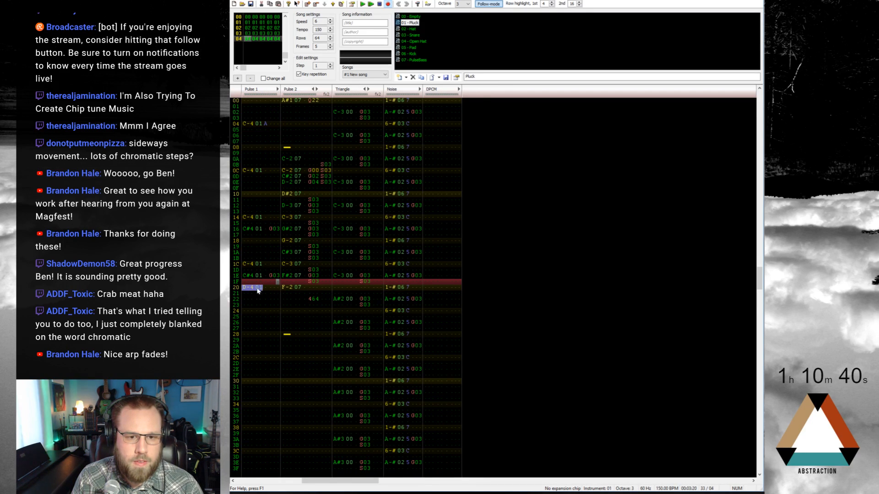
pyautogui.click(249, 312)
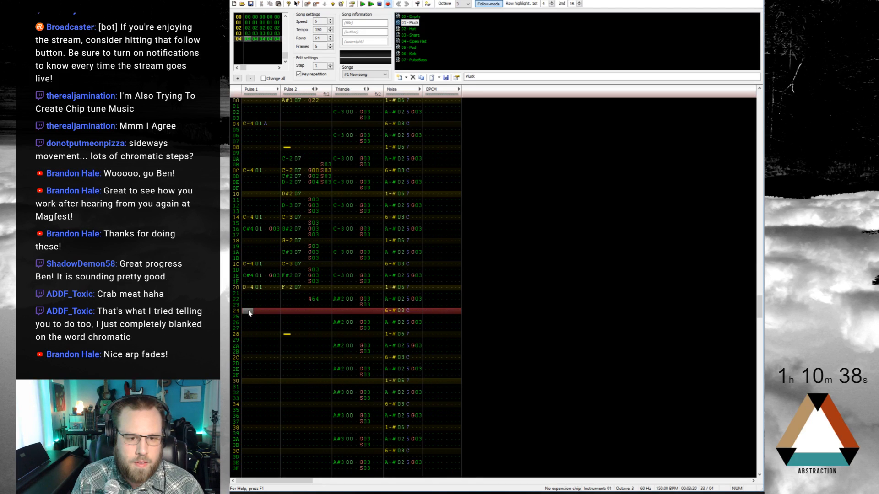
pyautogui.press('x')
pyautogui.press('Down')
pyautogui.press('Down')
pyautogui.press('Down')
pyautogui.press('Down')
pyautogui.press('Down')
pyautogui.press('Down')
pyautogui.press('Down')
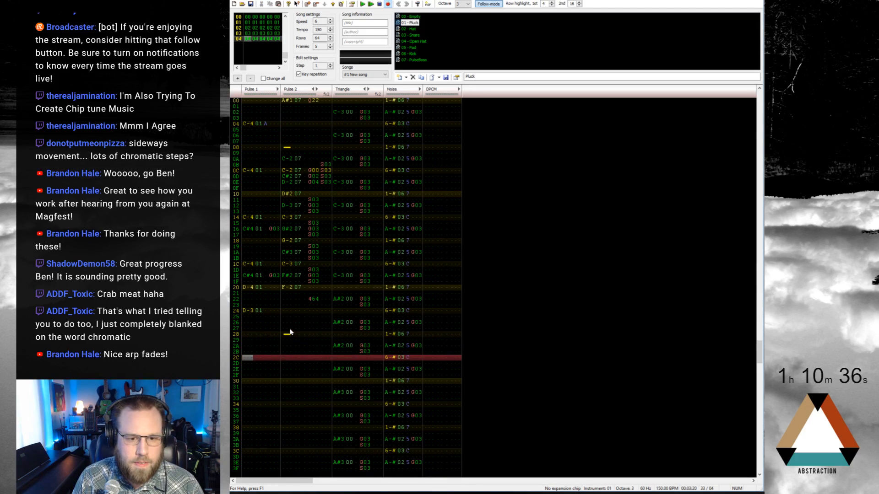
pyautogui.press('x')
pyautogui.press('Down')
pyautogui.press('Down')
pyautogui.press('Down')
pyautogui.press('Down')
pyautogui.press('Down')
pyautogui.press('Down')
pyautogui.press('Down')
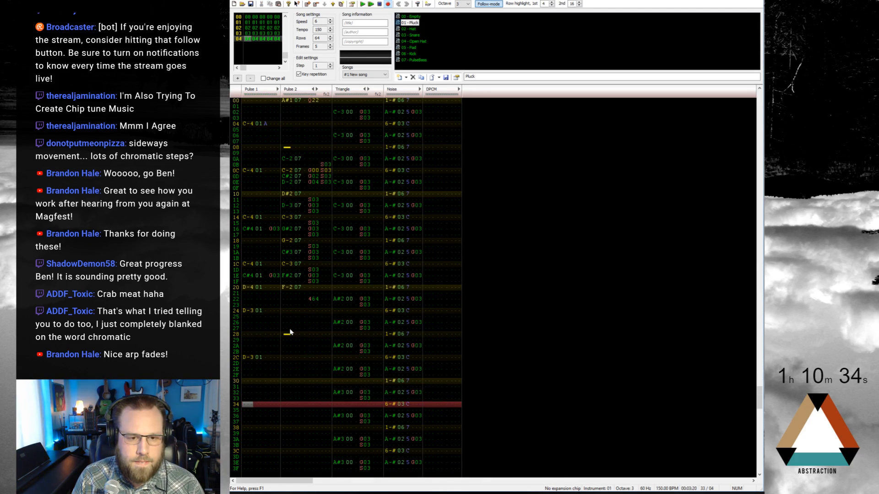
pyautogui.press('x')
# Enter D#3, F-3, G-3, G#3 and B-3 in Pulse 1 after row 34's D-3, and shift the whole run to start at row 38
pyautogui.press('Down')
pyautogui.press('d')
pyautogui.press('Up')
pyautogui.press('Up')
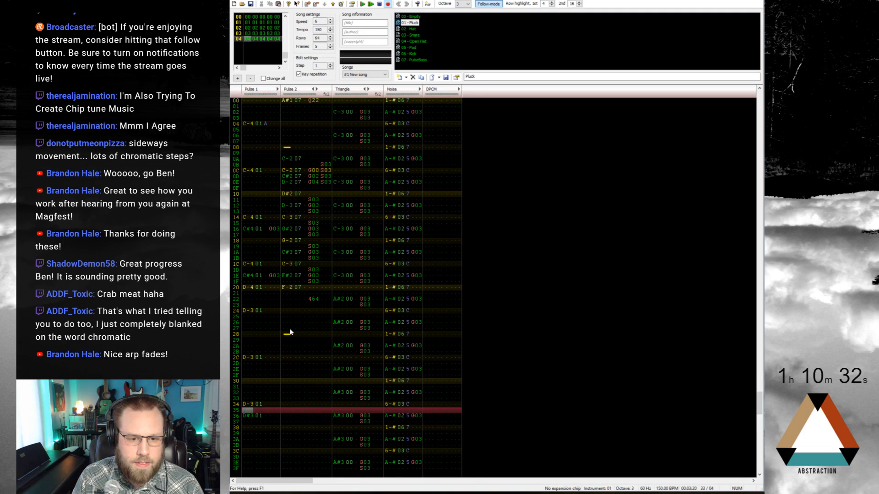
pyautogui.press('d')
pyautogui.press('v')
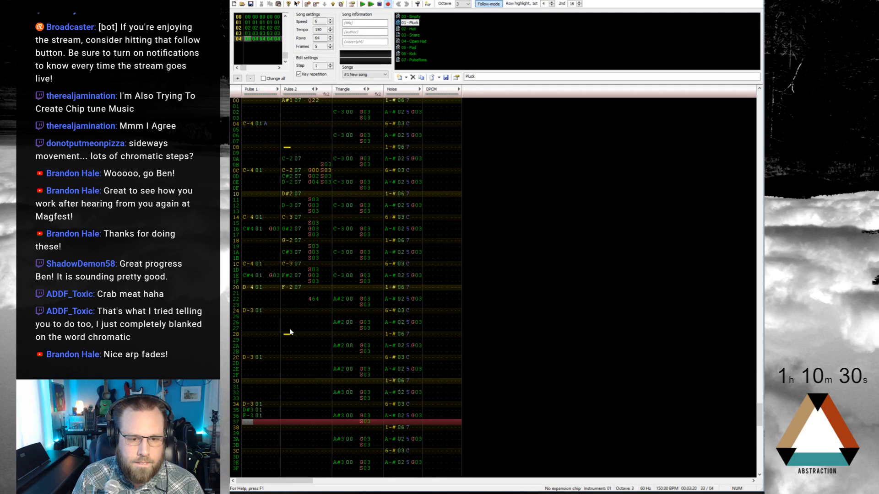
pyautogui.press('Down')
pyautogui.press('b')
pyautogui.press('h')
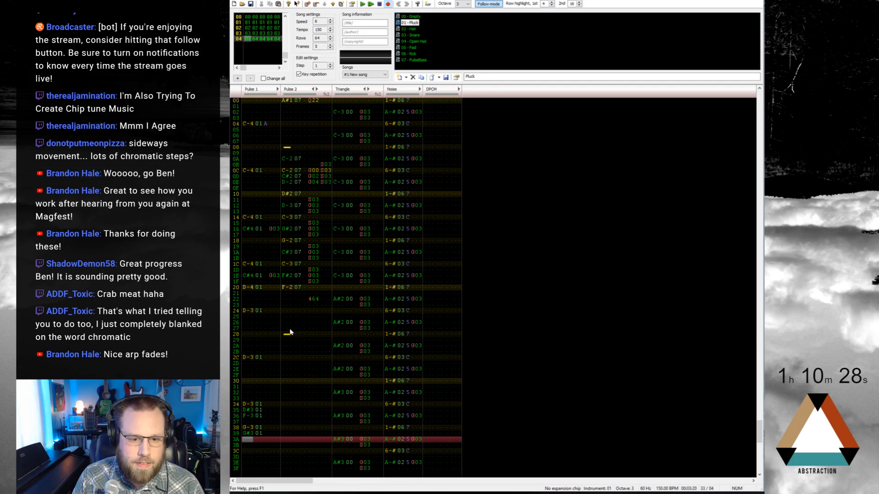
pyautogui.press('m')
pyautogui.press('Down')
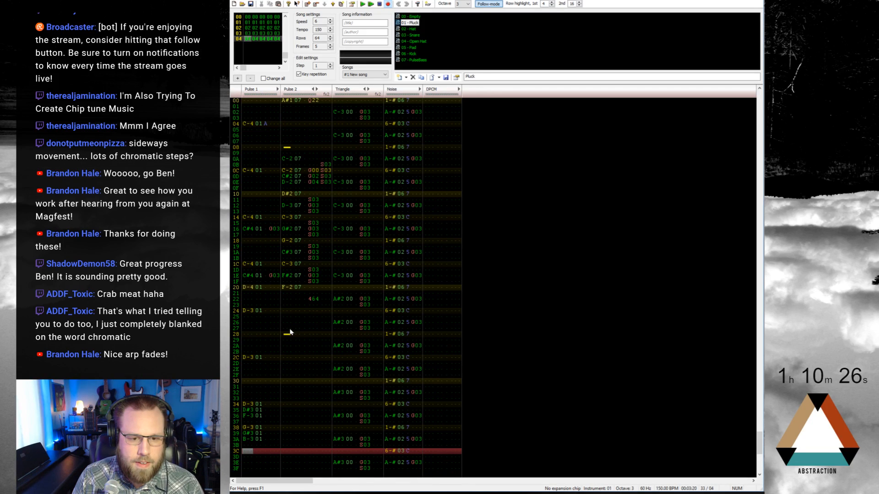
pyautogui.moveTo(250, 407); pyautogui.dragTo(267, 422)
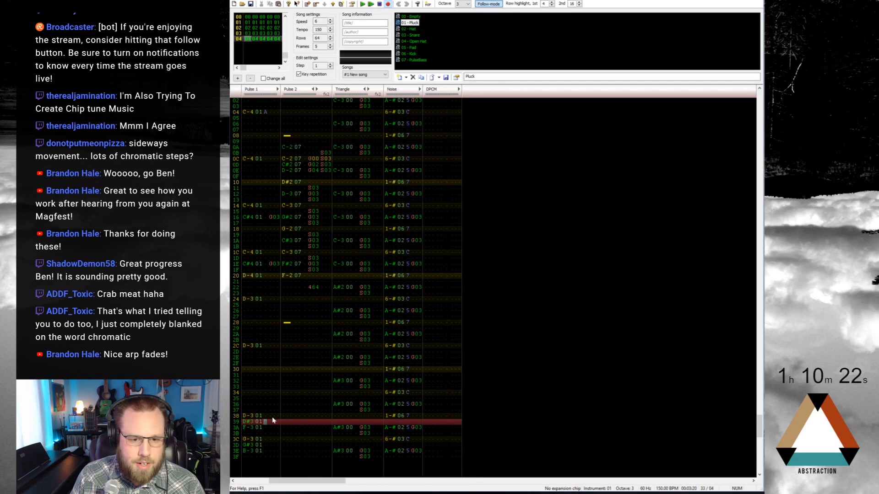
# Add a G00 effect to each of the six Pulse 1 notes from row 38 to row 3E
pyautogui.click(272, 417)
pyautogui.press('g')
pyautogui.press('g')
pyautogui.press('g')
pyautogui.press('Down')
pyautogui.press('Down')
pyautogui.press('Up')
pyautogui.press('g')
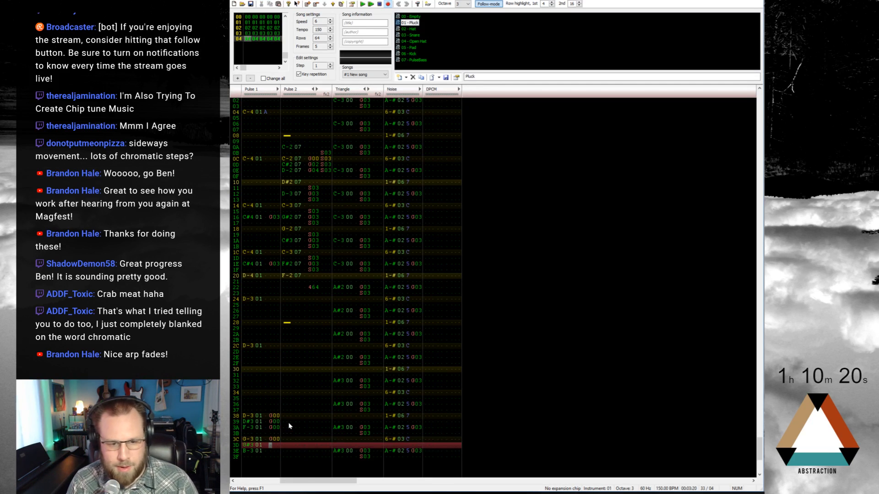
pyautogui.press('g')
pyautogui.press('g')
# Change the Pulse 1 delay effects to G02 at rows 39 and 3D and to G04 at rows 3A and 3E
pyautogui.press('Up')
pyautogui.press('Up')
pyautogui.press('Up')
pyautogui.press('Right')
pyautogui.press('Right')
pyautogui.press('Up')
pyautogui.press('Up')
pyautogui.press('Up')
pyautogui.press('2')
pyautogui.press('4')
pyautogui.press('Down')
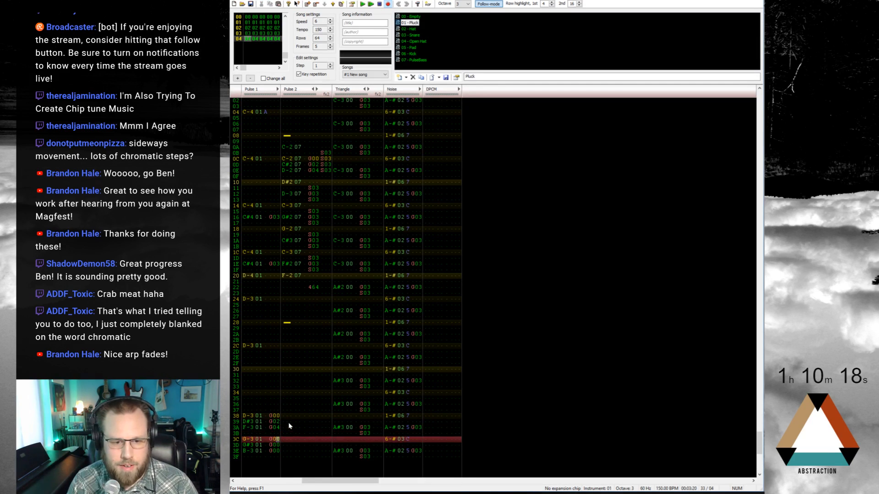
pyautogui.press('Down')
pyautogui.press('2')
pyautogui.press('4')
pyautogui.press('Up')
pyautogui.press('Up')
pyautogui.press('Up')
pyautogui.press('Up')
pyautogui.press('Up')
pyautogui.press('Up')
pyautogui.press('Up')
pyautogui.press('Left')
pyautogui.press('Left')
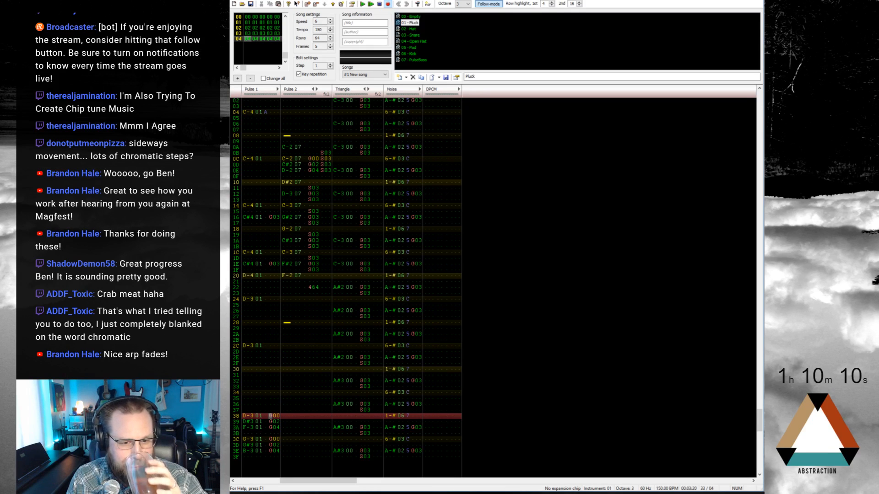
# Copy the Pulse 1 D-3 note from row 2C to row 34
pyautogui.click(251, 382)
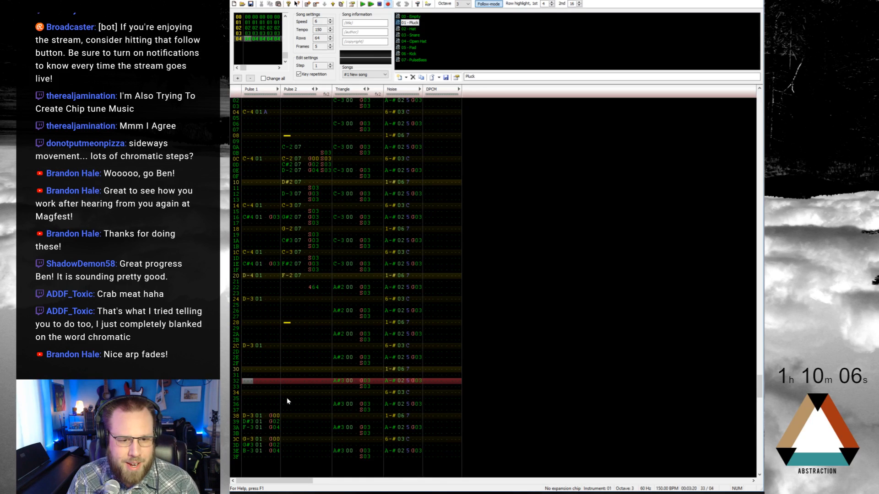
pyautogui.moveTo(244, 349); pyautogui.dragTo(257, 348)
pyautogui.hotkey('ctrl', 'c')
pyautogui.click(247, 394)
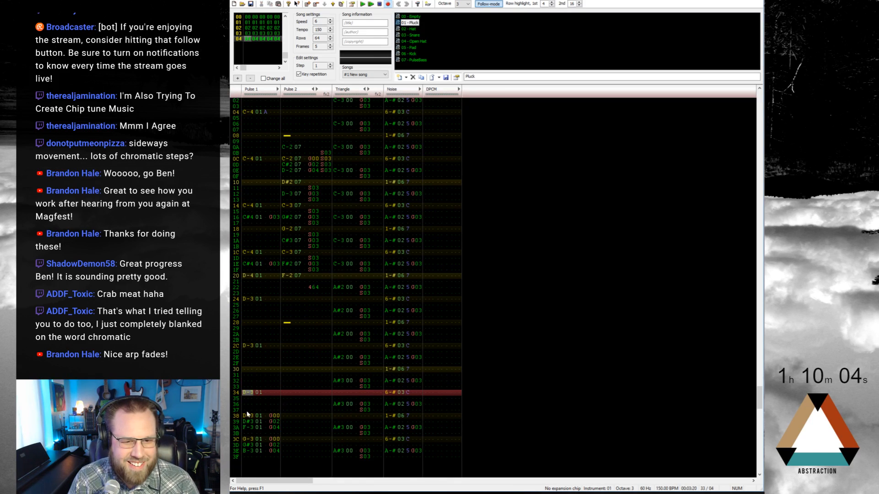
pyautogui.hotkey('ctrl', 'v')
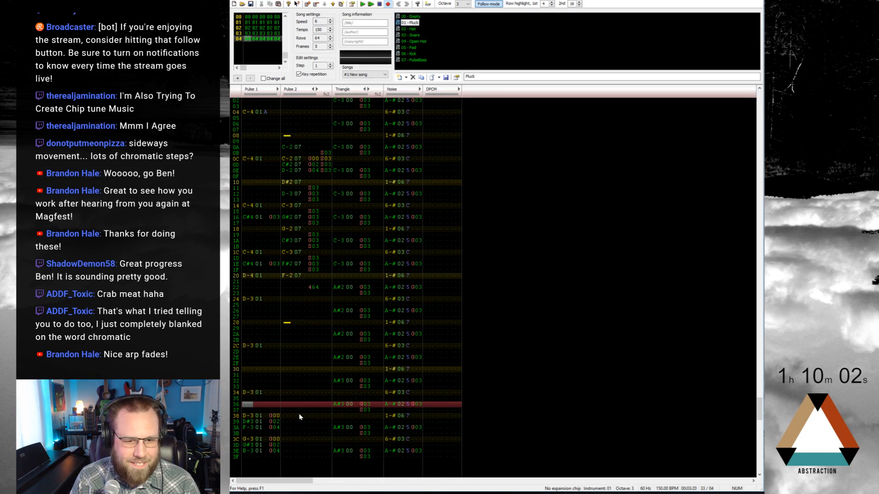
# Enter a Pluck F-4 in Pulse 1 at row 36 with a G03 effect
pyautogui.hotkey('ctrl', 'v')
pyautogui.press('r')
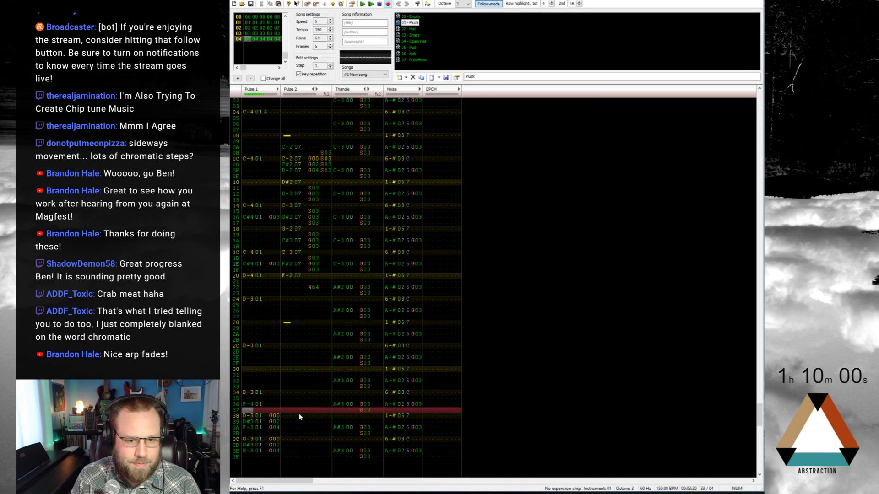
pyautogui.press('Right')
pyautogui.press('Right')
pyautogui.press('Right')
pyautogui.press('Right')
pyautogui.press('Up')
pyautogui.write('g')
pyautogui.press('Right')
pyautogui.press('Right')
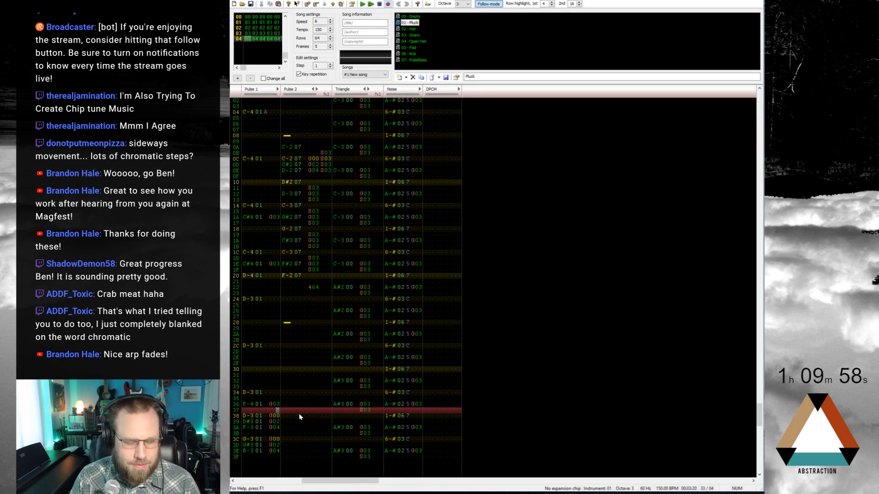
# Save the module and play the frame to hear the Pluck part
pyautogui.hotkey('ctrl', 's')
pyautogui.press('Return')
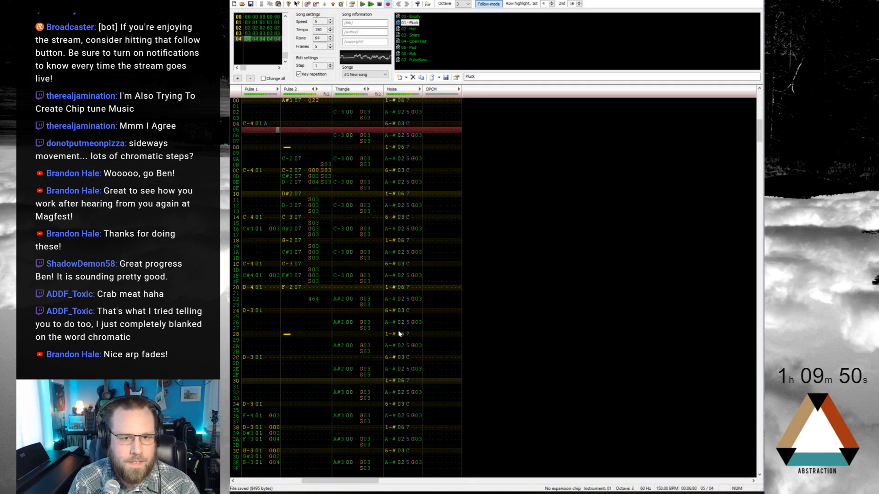
pyautogui.press('Return')
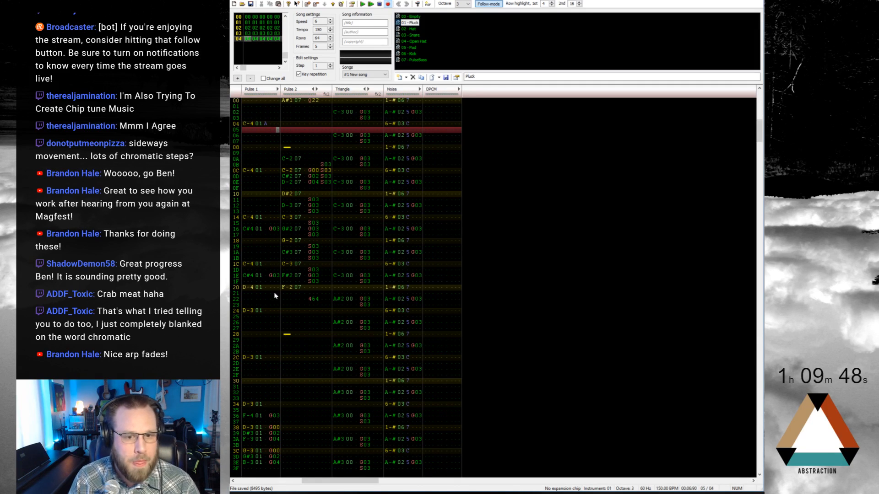
# Select the PulseBass instrument and enter a G-3 in Pulse 2 at row 2A
pyautogui.click(290, 104)
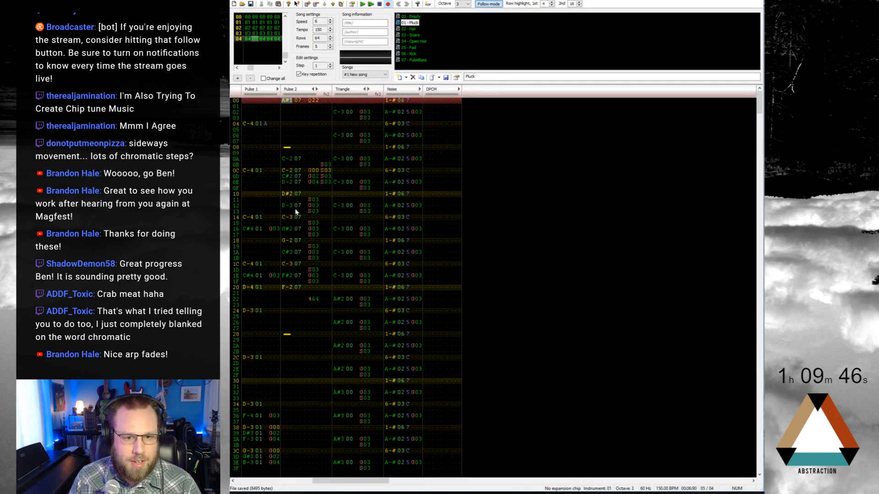
pyautogui.moveTo(290, 337); pyautogui.dragTo(289, 337)
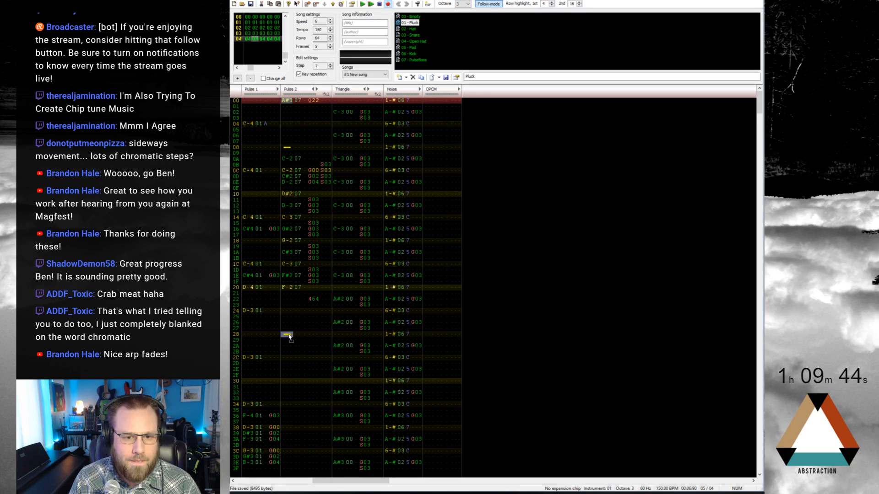
pyautogui.click(288, 346)
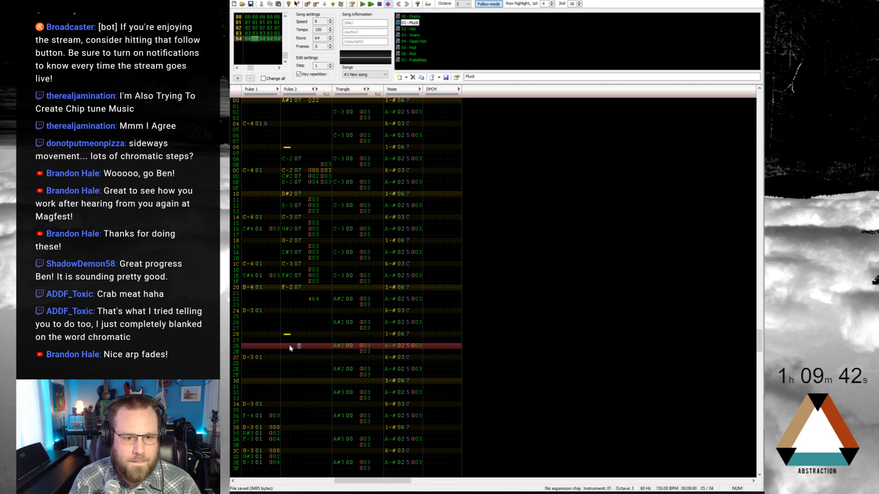
pyautogui.press('b')
pyautogui.press('Up')
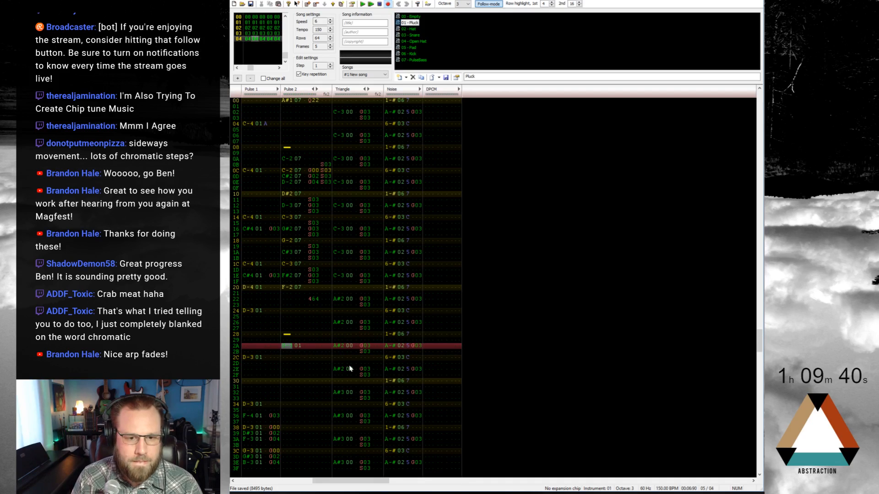
pyautogui.hotkey('ctrl', 'Right')
pyautogui.hotkey('ctrl', 'Right')
pyautogui.hotkey('ctrl', 'Right')
pyautogui.hotkey('ctrl', 'Right')
pyautogui.hotkey('ctrl', 'Right')
pyautogui.hotkey('ctrl', 'Right')
pyautogui.press('b')
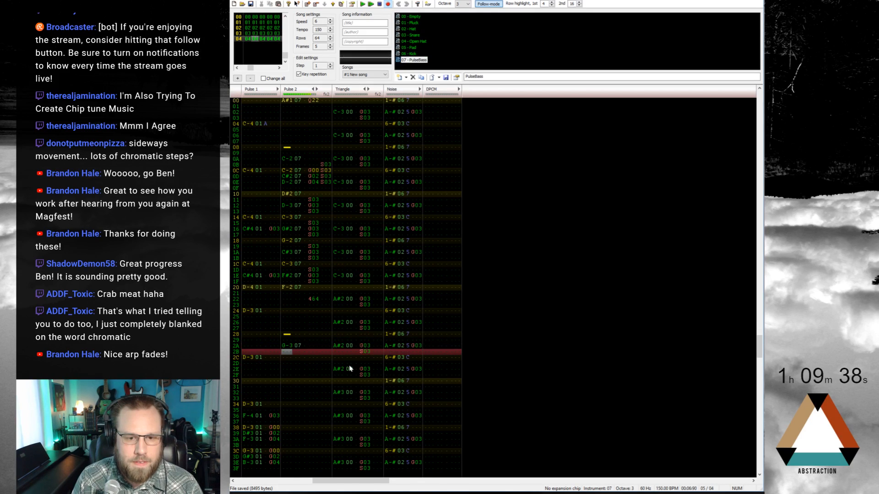
# Lower the octave to 1 and re-enter the Pulse 2 note at row 2A as G-1
pyautogui.press('Up')
pyautogui.press('KP_Divide')
pyautogui.press('KP_Divide')
pyautogui.press('b')
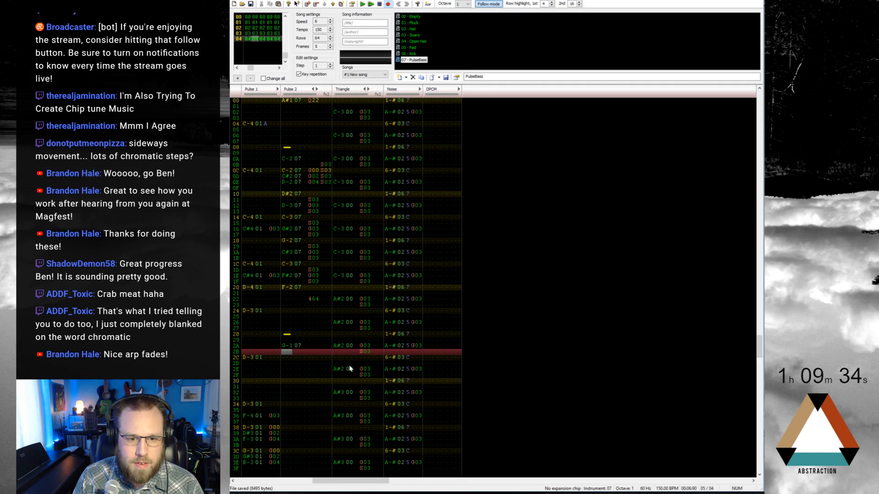
# Move the Pulse 2 note cut up to row 27 and enter a PulseBass G-1 at row 28
pyautogui.press('Down')
pyautogui.press('Up')
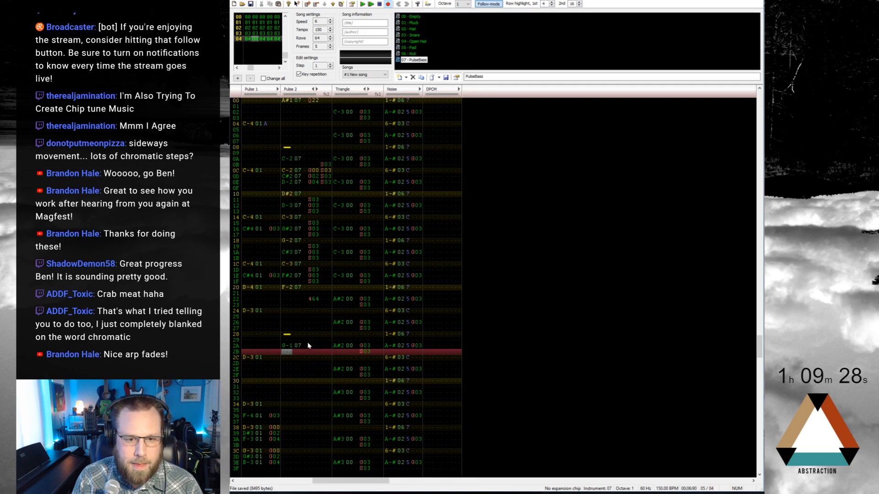
pyautogui.click(285, 323)
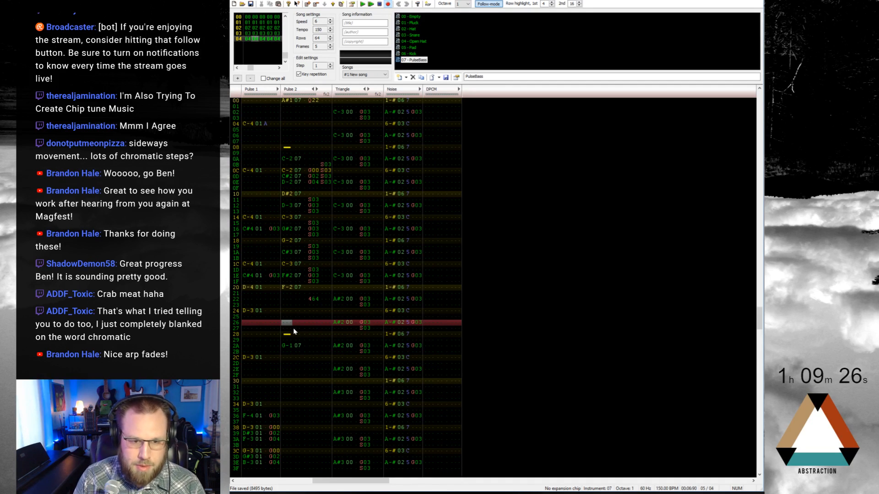
pyautogui.press('Down')
pyautogui.press('1')
pyautogui.press('Delete')
pyautogui.press('Up')
pyautogui.press('b')
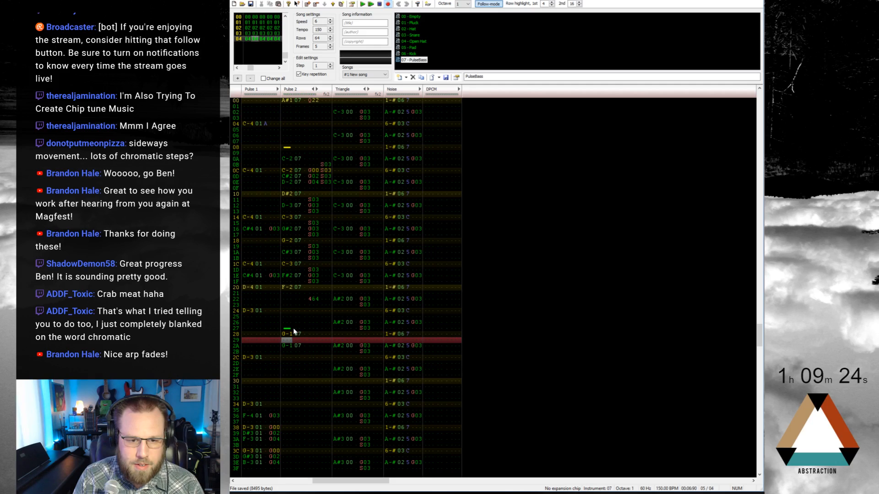
# Enter an A#1 at row 2A and a B-1 at row 2C in Pulse 2
pyautogui.press('Down')
pyautogui.press('j')
pyautogui.press('Down')
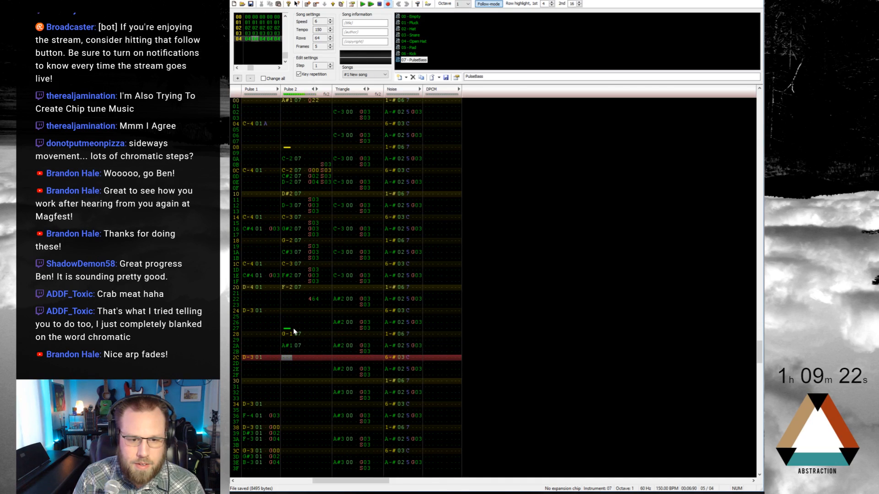
pyautogui.press('w')
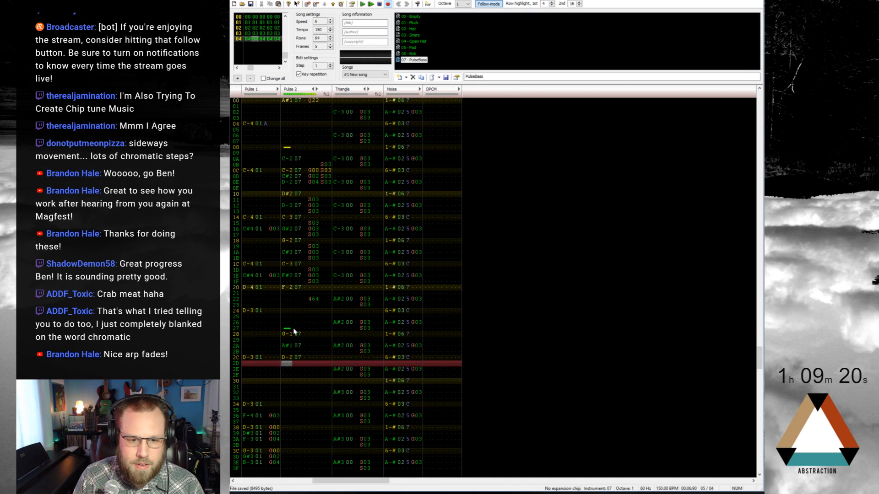
pyautogui.press('Up')
pyautogui.press('m')
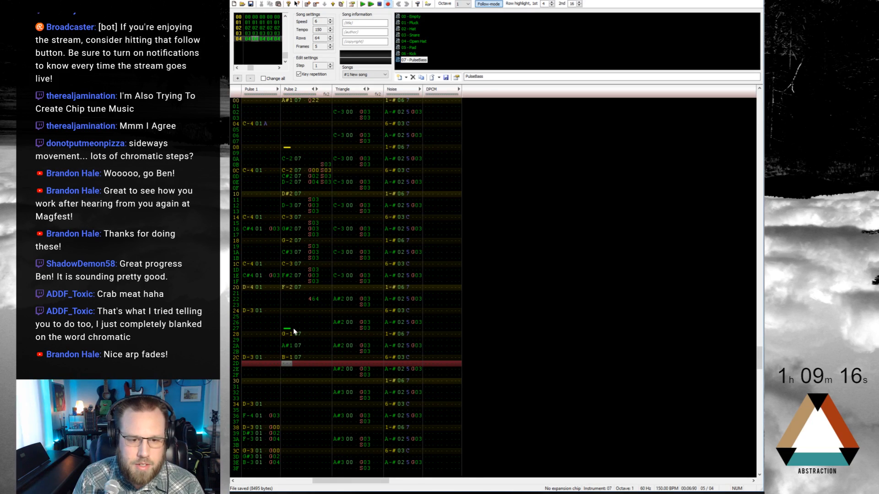
# Enter a D-2 at row 2E and a D#2 at row 30 in Pulse 2
pyautogui.press('Down')
pyautogui.press('w')
pyautogui.press('Down')
pyautogui.press('q')
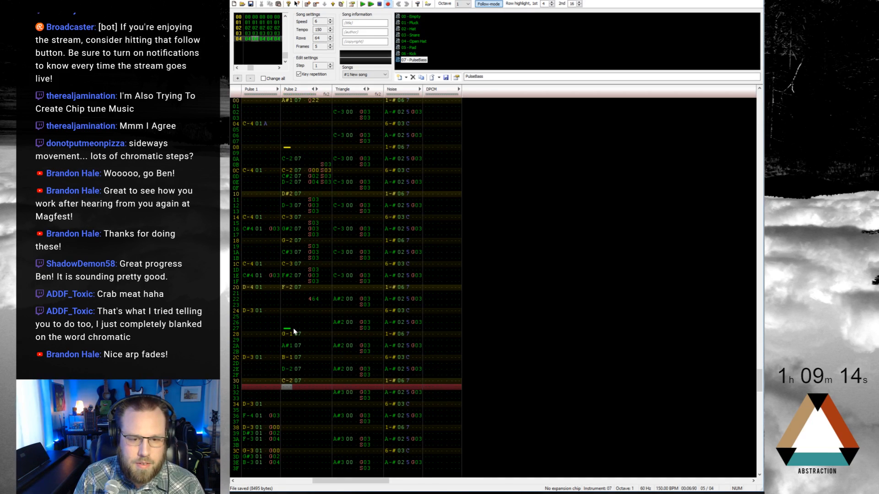
pyautogui.press('Up')
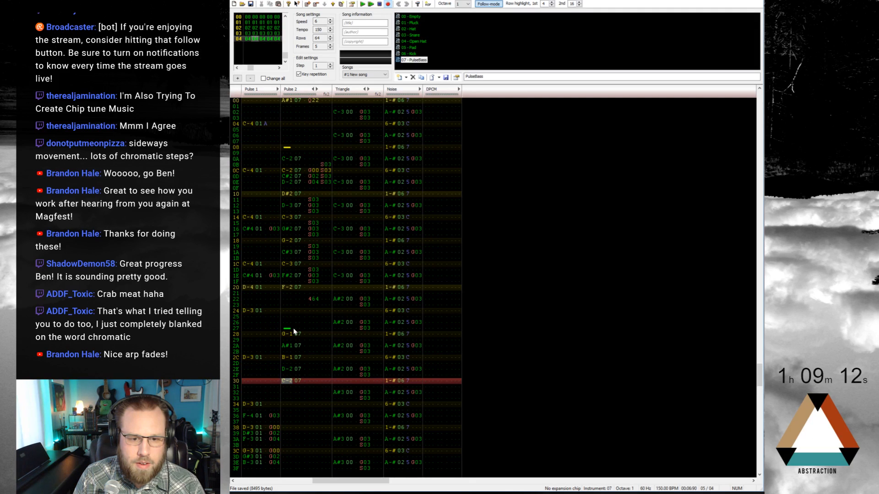
pyautogui.press('3')
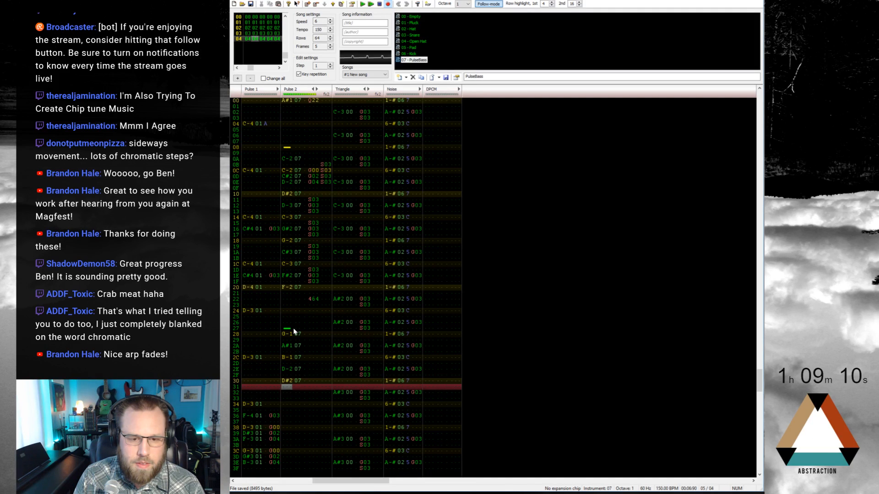
# Add a Q22 effect to the Pulse 2 note at row 30
pyautogui.press('Right')
pyautogui.press('Right')
pyautogui.press('Up')
pyautogui.write('q')
pyautogui.press('Right')
pyautogui.press('Up')
pyautogui.write('2')
pyautogui.press('Right')
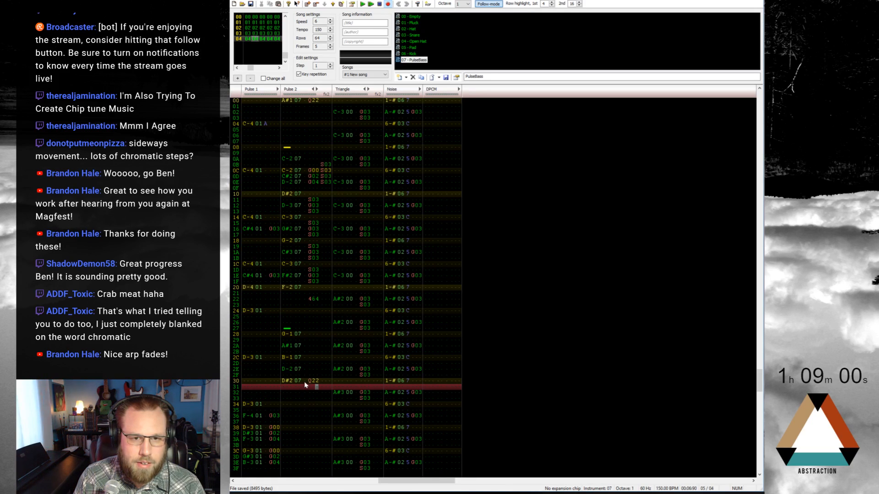
# Set the volume of the Pulse 2 notes at rows 00 and 30 to F
pyautogui.click(309, 104)
pyautogui.press('f')
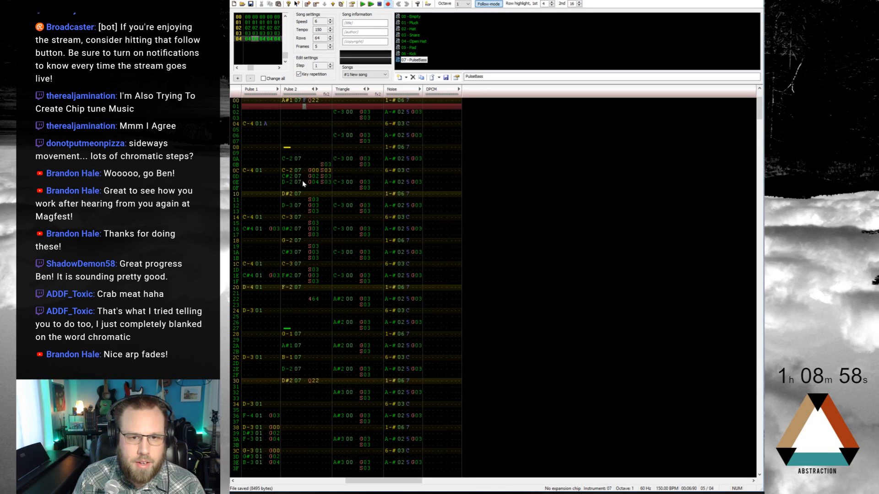
pyautogui.click(305, 380)
pyautogui.press('f')
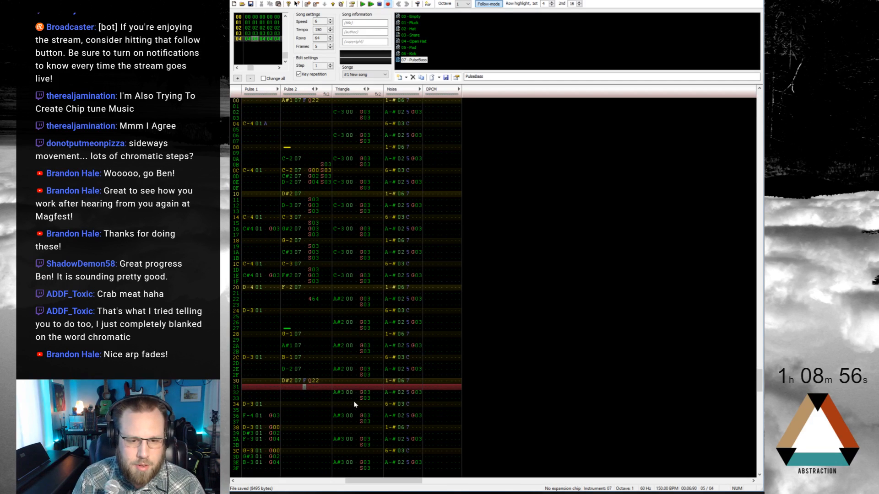
# Enter a Pulse 2 volume fade of C, A, 8, 7, 6, 5, 4, 3, 2, 0 on rows 36 through 3F
pyautogui.press('Down')
pyautogui.press('Down')
pyautogui.press('Down')
pyautogui.press('Down')
pyautogui.press('Down')
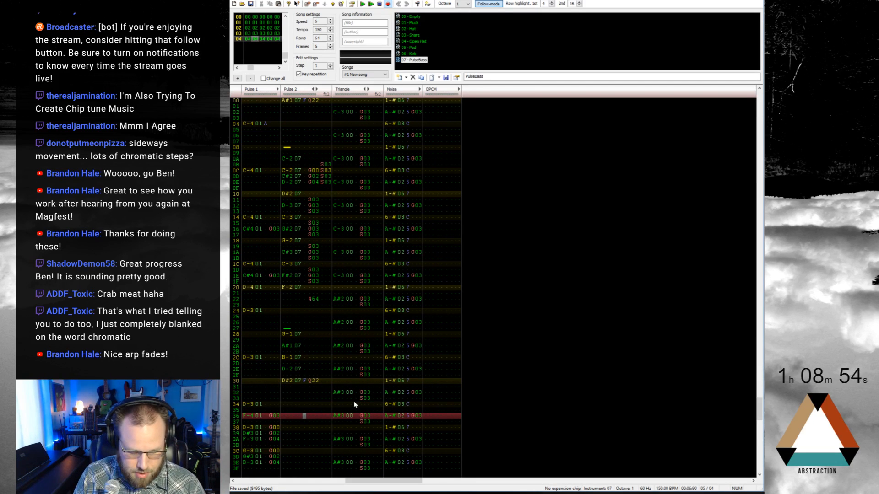
pyautogui.write('ca8765432')
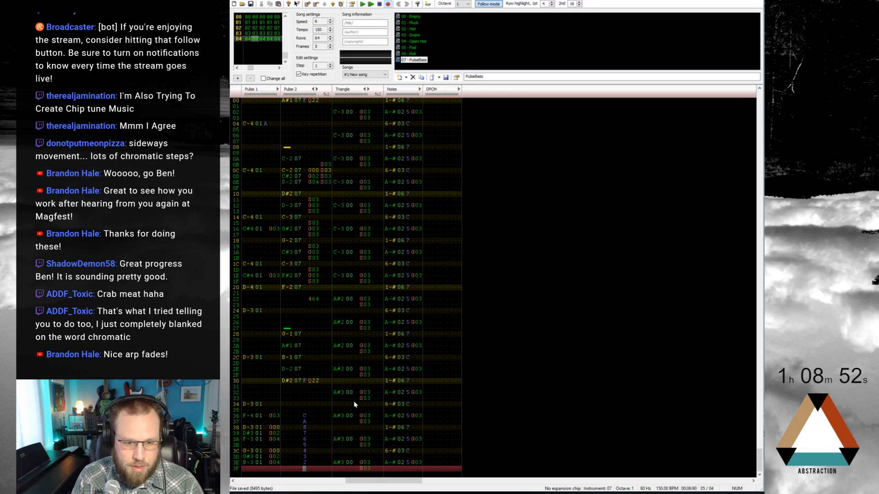
pyautogui.write('0')
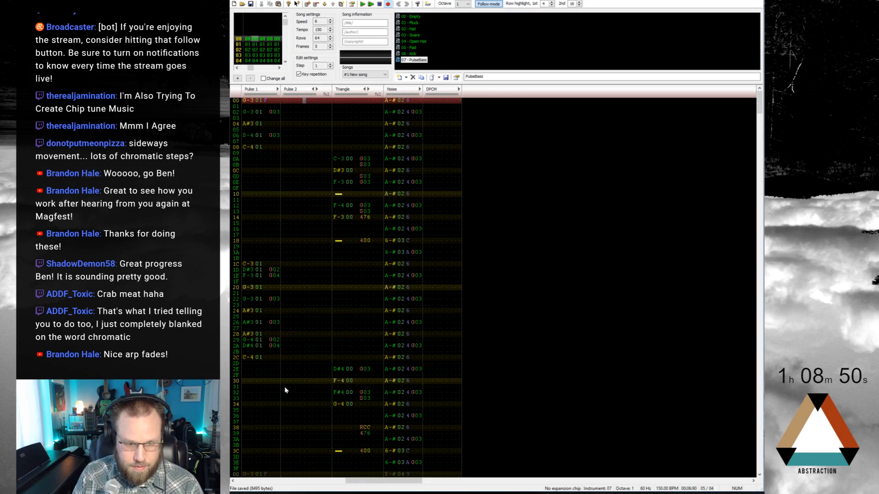
# Return to frame 04, save the module and play the frame to hear the bass line with its fade
pyautogui.press('Up')
pyautogui.press('Up')
pyautogui.press('Up')
pyautogui.press('Up')
pyautogui.press('Up')
pyautogui.press('Up')
pyautogui.press('Up')
pyautogui.press('Up')
pyautogui.press('Up')
pyautogui.press('Up')
pyautogui.press('Up')
pyautogui.press('Up')
pyautogui.press('Up')
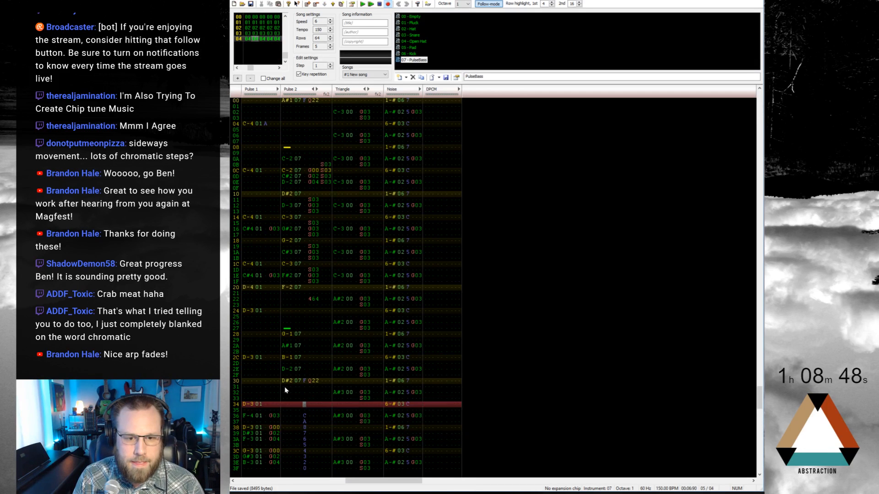
pyautogui.hotkey('ctrl', 's')
pyautogui.press('Return')
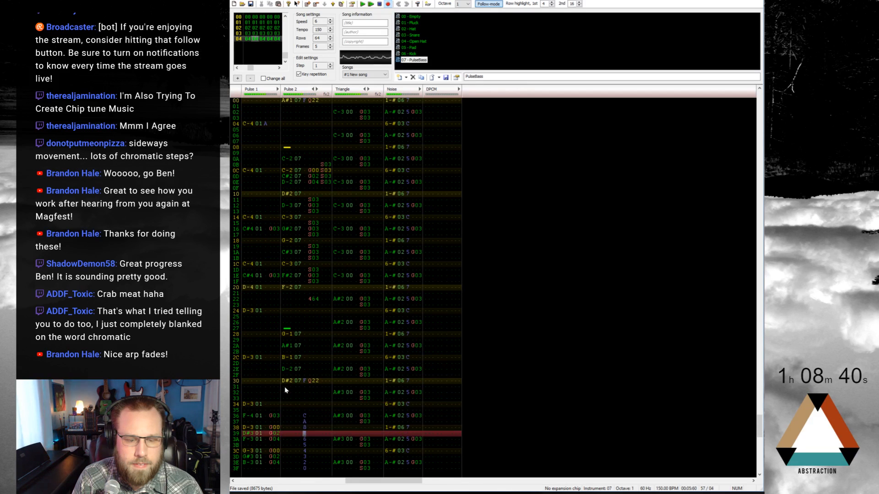
pyautogui.press('Return')
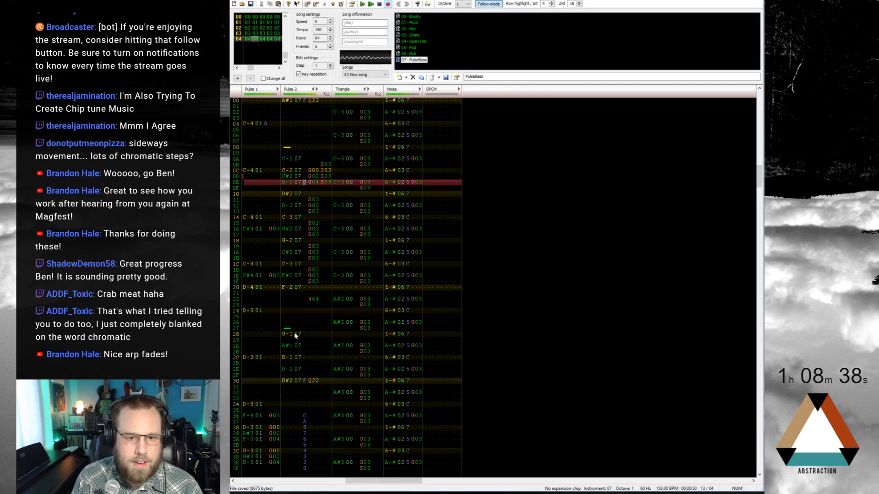
# Add G03 effects to the Pulse 2 notes at rows 2A and 2E and play the frame
pyautogui.click(310, 347)
pyautogui.write('g')
pyautogui.click(311, 368)
pyautogui.write('g')
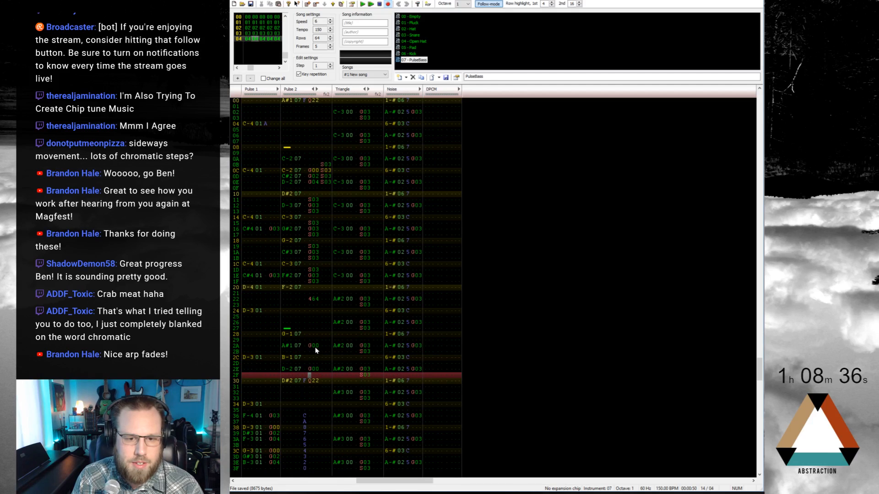
pyautogui.click(317, 347)
pyautogui.write('3')
pyautogui.click(316, 370)
pyautogui.write('3')
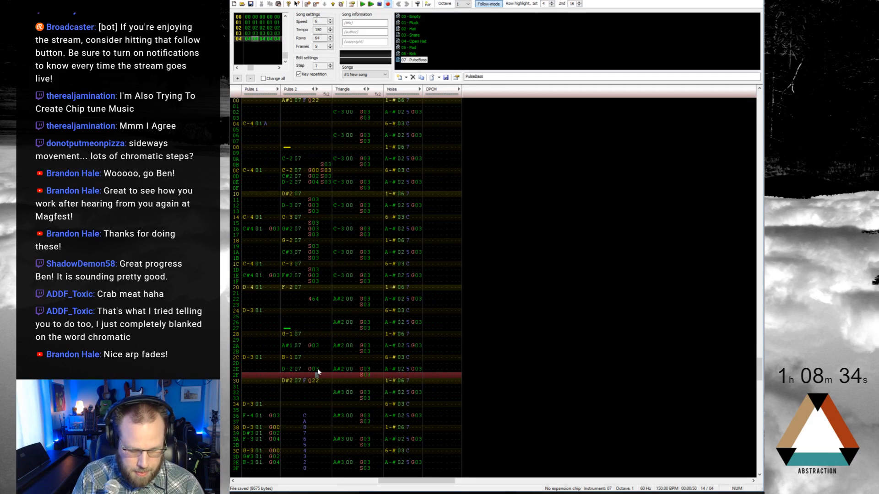
pyautogui.press('Return')
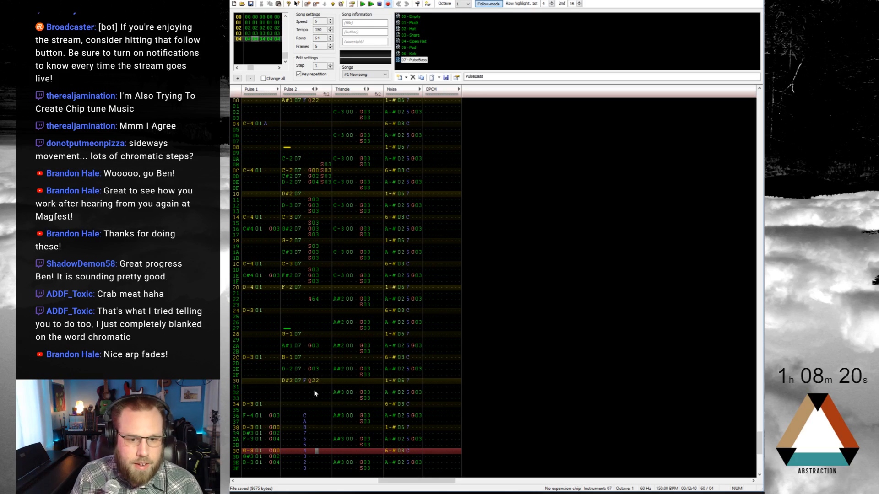
# Change the Pulse 2 effect at row 30 to Q32 and add S03 effects at rows 29, 2B, 2D and 2F
pyautogui.click(313, 381)
pyautogui.write('3')
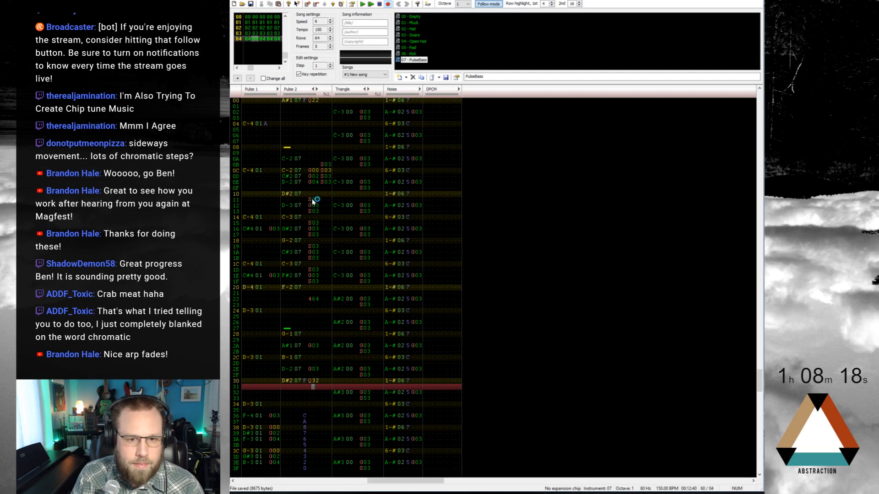
pyautogui.click(310, 340)
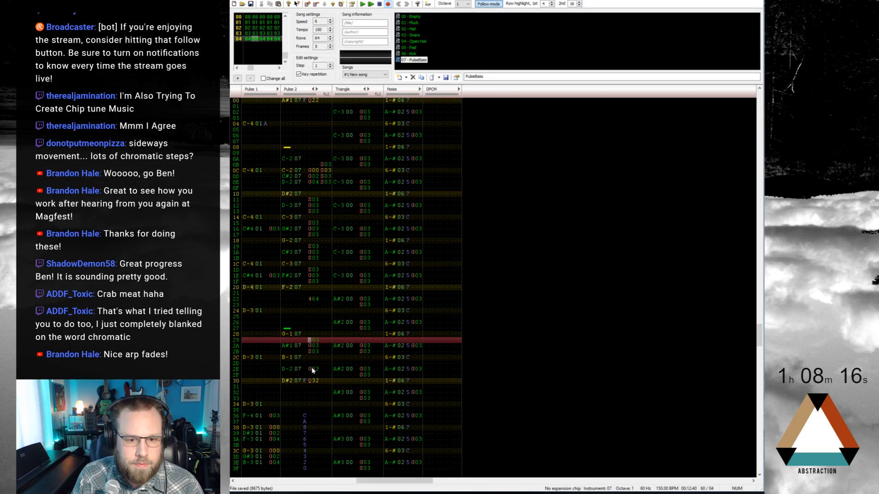
pyautogui.click(310, 364)
pyautogui.write('S03')
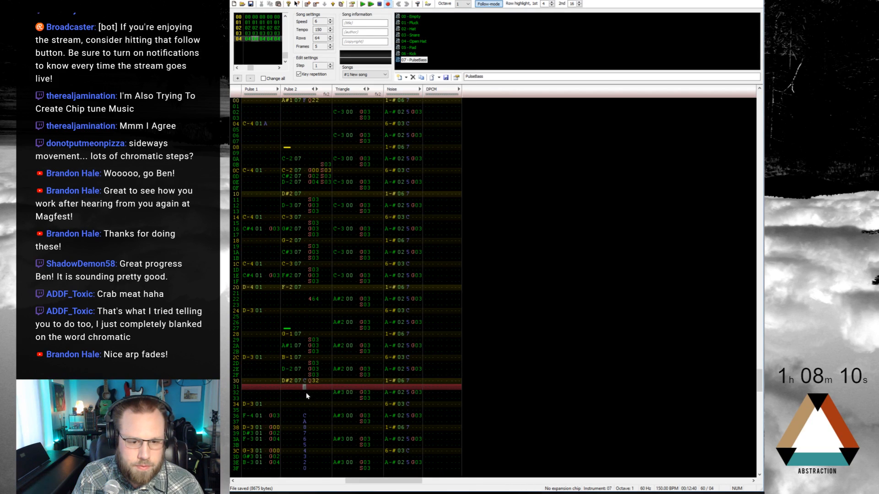
# Set the Pulse 2 volume to C at row 30 and B at row 36, save the module and play the frame
pyautogui.click(306, 416)
pyautogui.press('b')
pyautogui.hotkey('ctrl', 's')
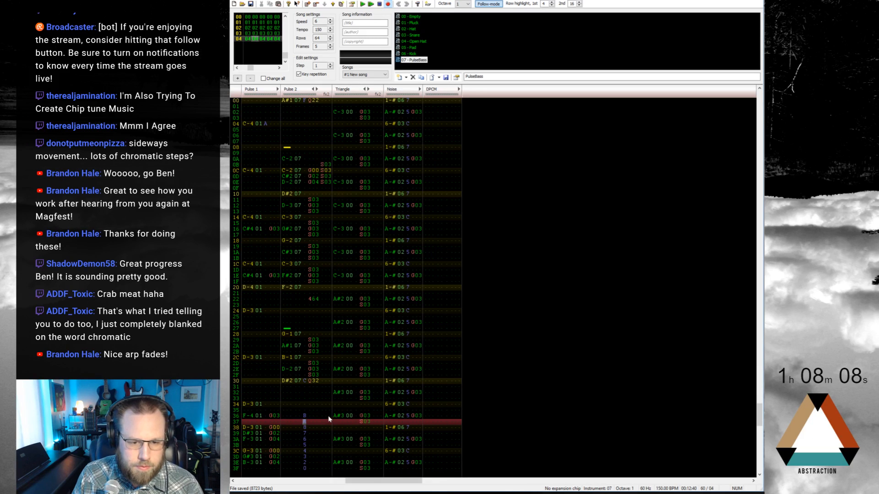
pyautogui.press('a')
pyautogui.press('Return')
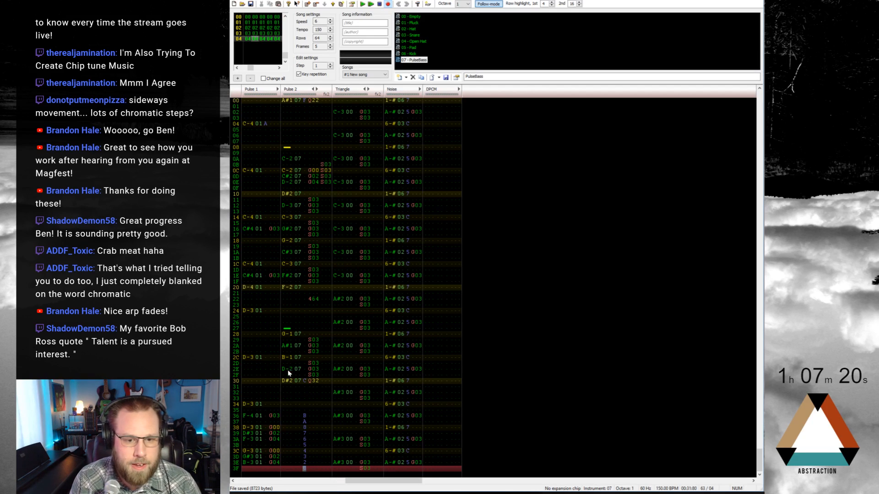
# Move the row 30 D#2 note with its volume to row 2E, place Q32 in that row's second effect column, and play the frame
pyautogui.moveTo(303, 381); pyautogui.dragTo(292, 381)
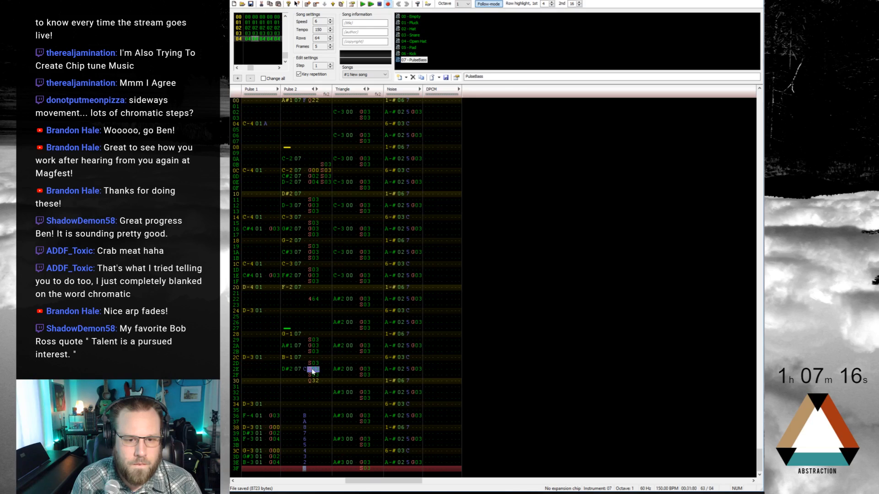
pyautogui.click(314, 375)
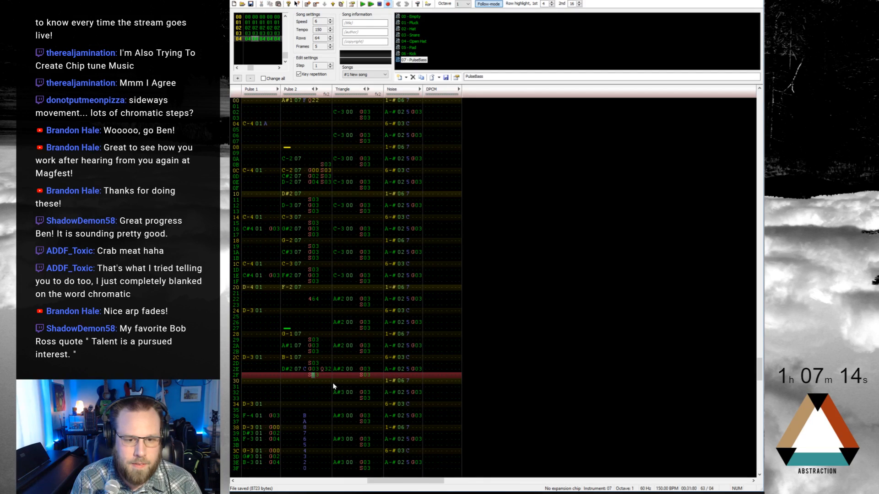
pyautogui.press('Down')
pyautogui.press('Home')
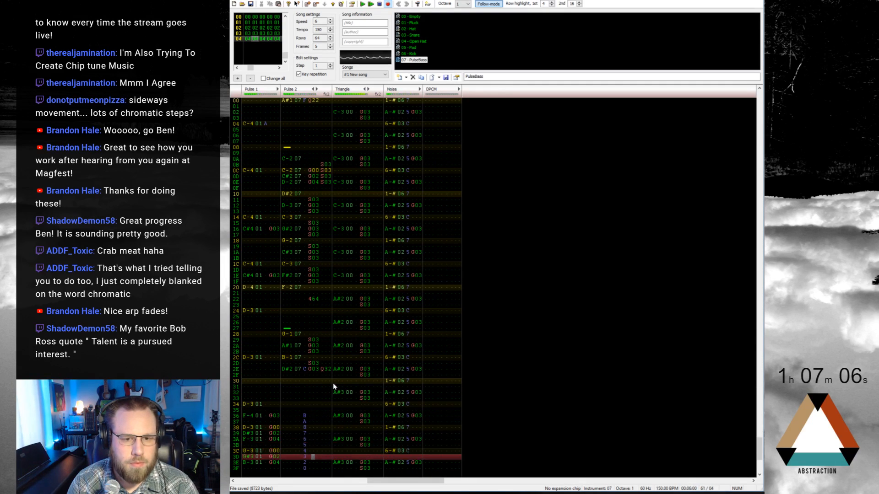
# Add a 6-# snare hit (instrument 03, volume C, G02) on Noise row 1D and set row 1E's delay to G04
pyautogui.press('Return')
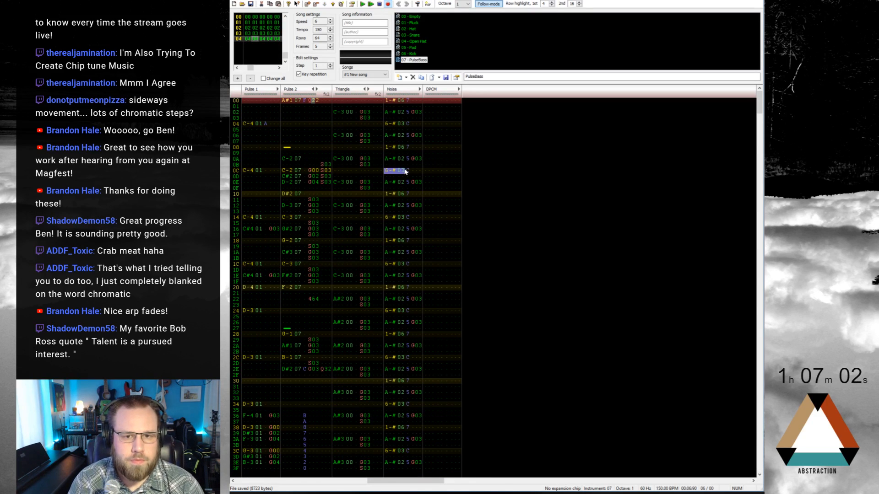
pyautogui.click(390, 224)
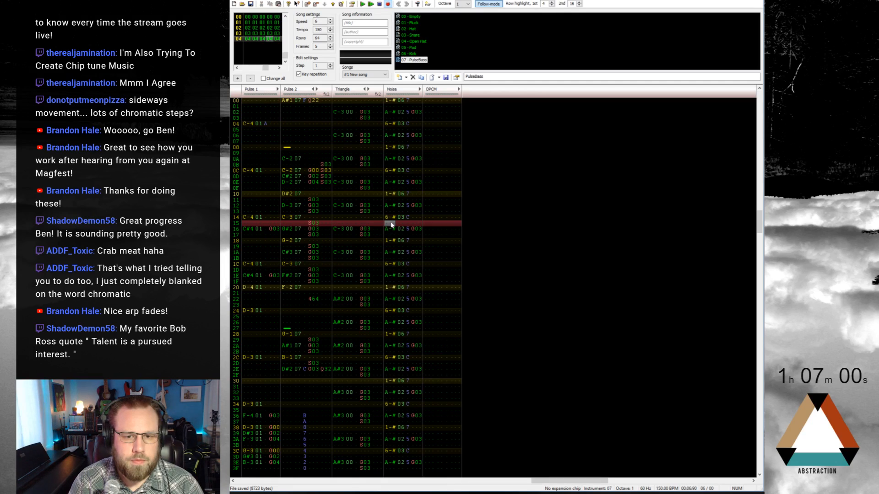
pyautogui.click(389, 270)
pyautogui.write('6-# 03 C')
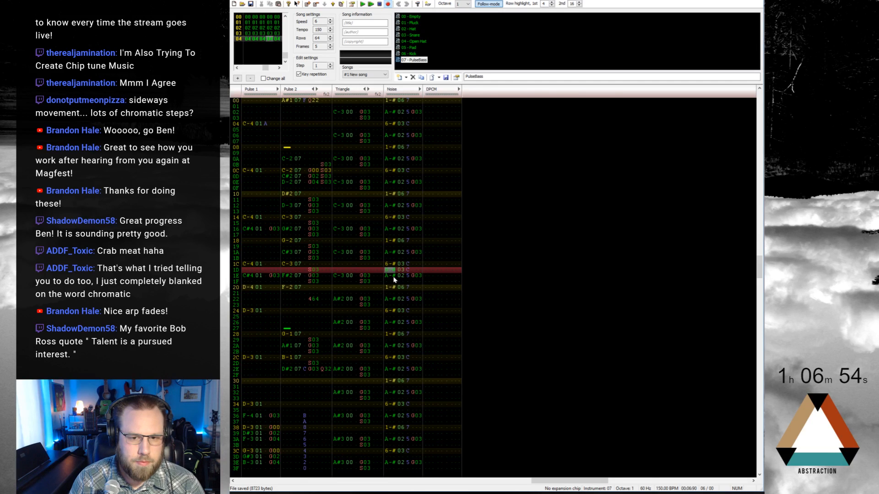
pyautogui.press('Up')
pyautogui.press('Right')
pyautogui.press('Right')
pyautogui.write('24')
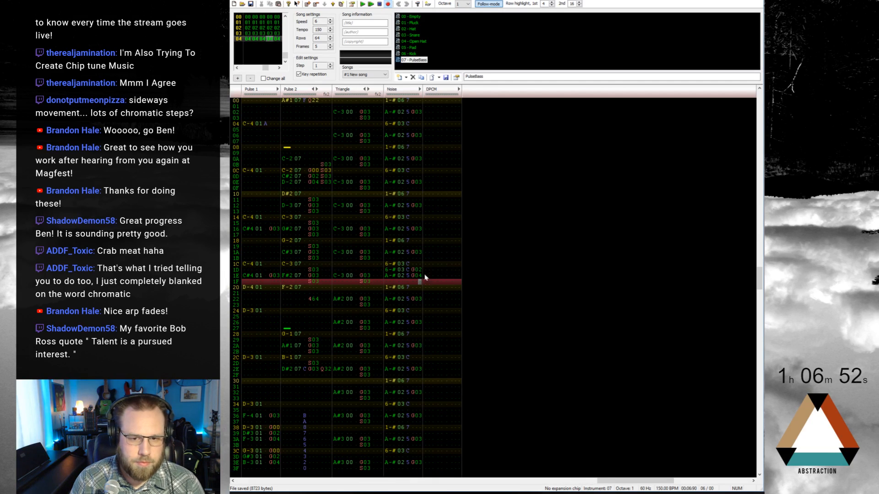
pyautogui.click(412, 265)
pyautogui.press('Return')
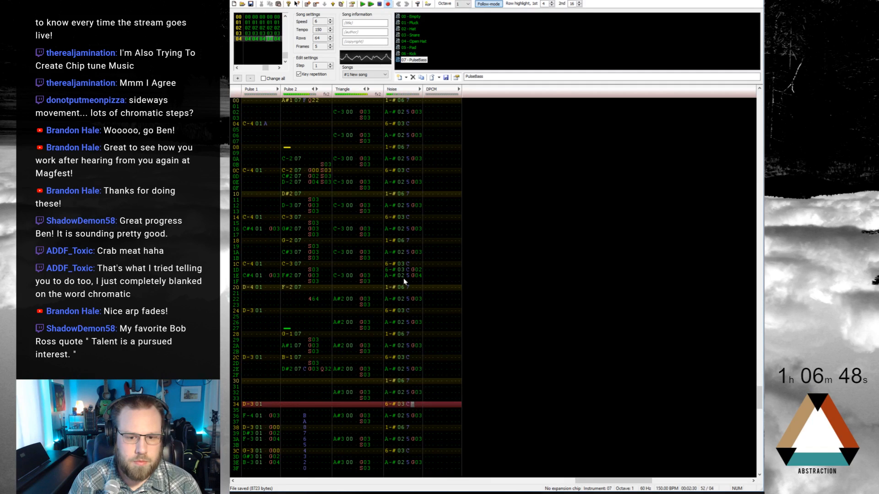
# Copy the Noise hit on row 3E to row 3D with delay G02, and set row 3E's delay to G04
pyautogui.press('Return')
pyautogui.moveTo(388, 467); pyautogui.dragTo(416, 464)
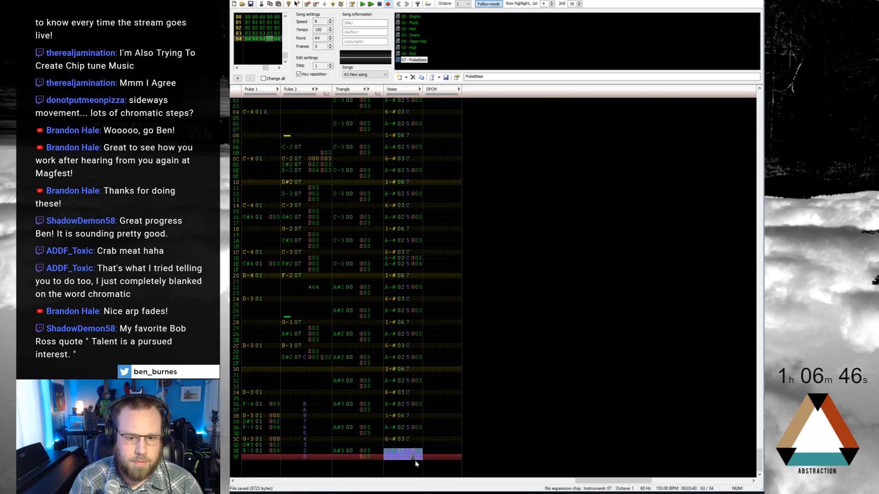
pyautogui.click(390, 450)
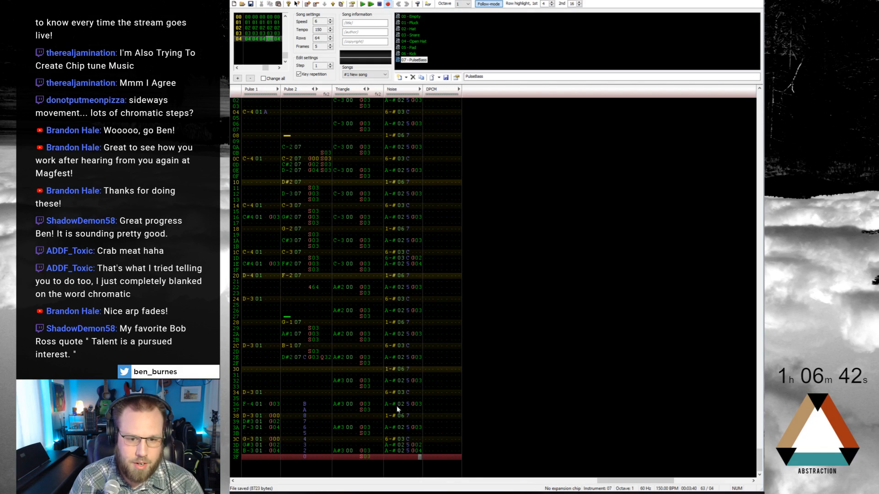
# Add A-# 02 hits at volume 5 with G02 on Noise rows 2D and 35, and set rows 2E and 36 to G04
pyautogui.click(390, 363)
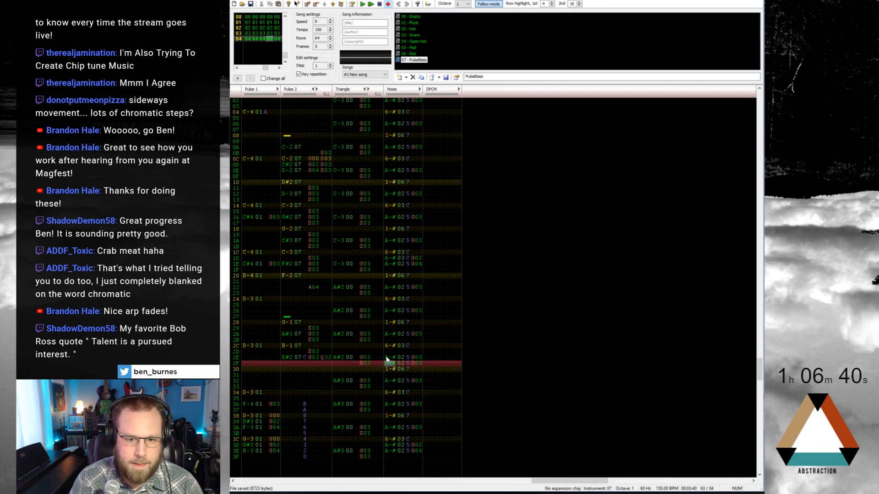
pyautogui.click(417, 353)
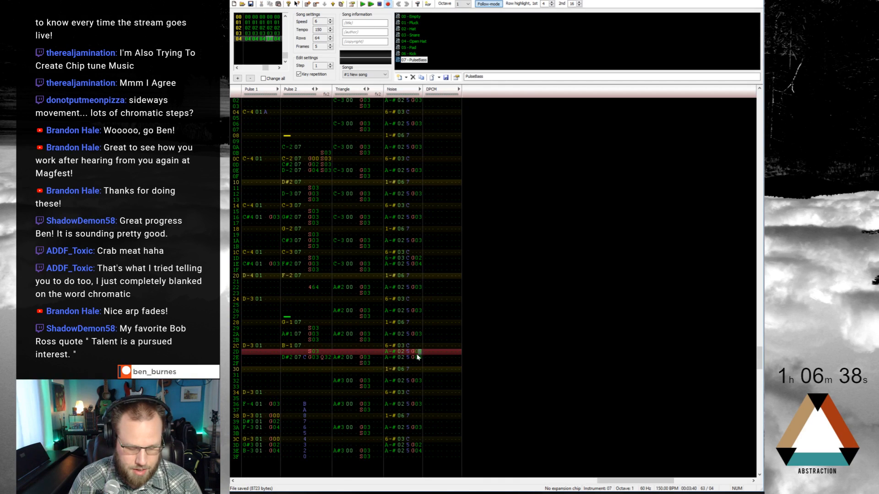
pyautogui.click(389, 410)
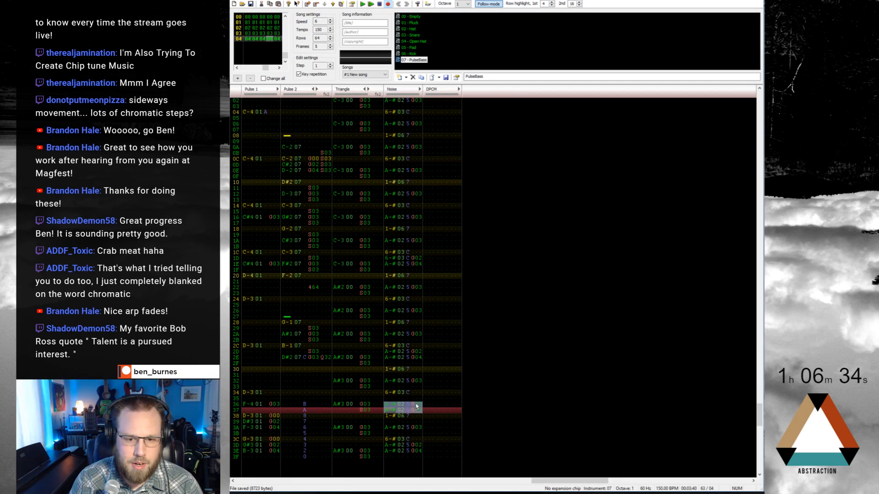
pyautogui.click(419, 399)
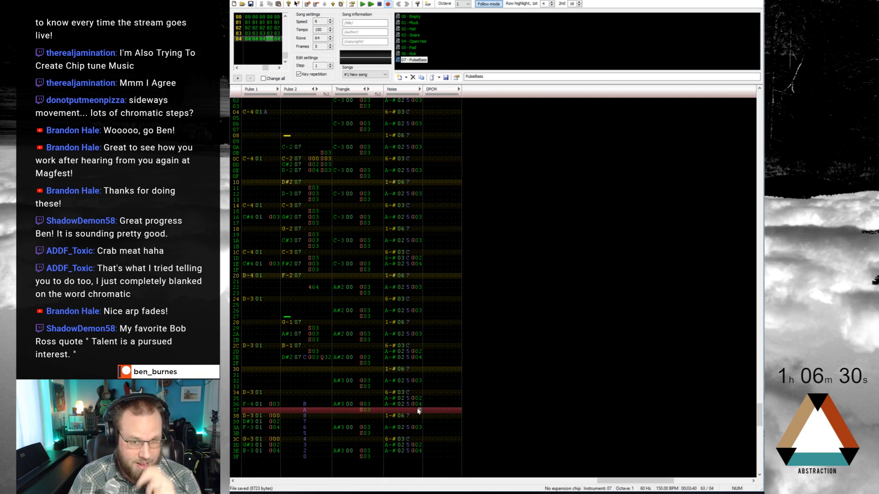
pyautogui.press('Home')
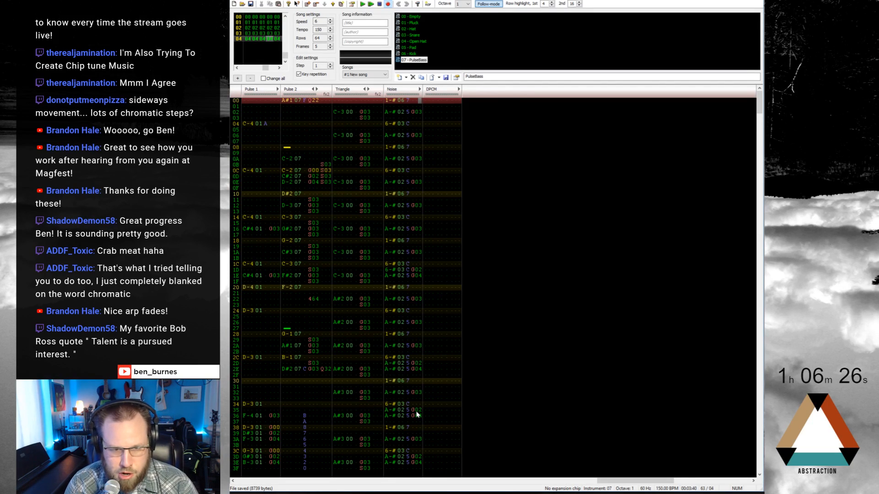
pyautogui.press('Return')
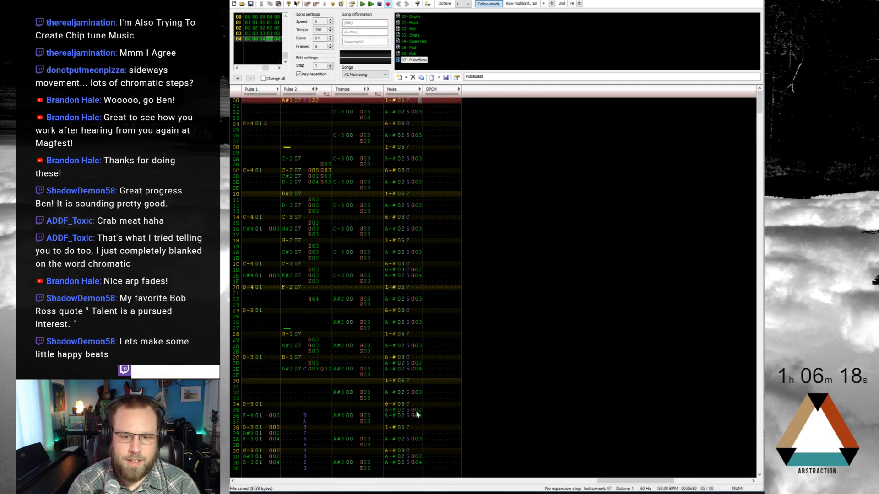
# Clear Noise row 3D and paste frame 03's open-hat hit (E-# 04, volume 9) with its G03 note release onto rows 3E–3F
pyautogui.press('End')
pyautogui.press('Down')
pyautogui.press('Up')
pyautogui.press('Up')
pyautogui.press('Up')
pyautogui.press('Left')
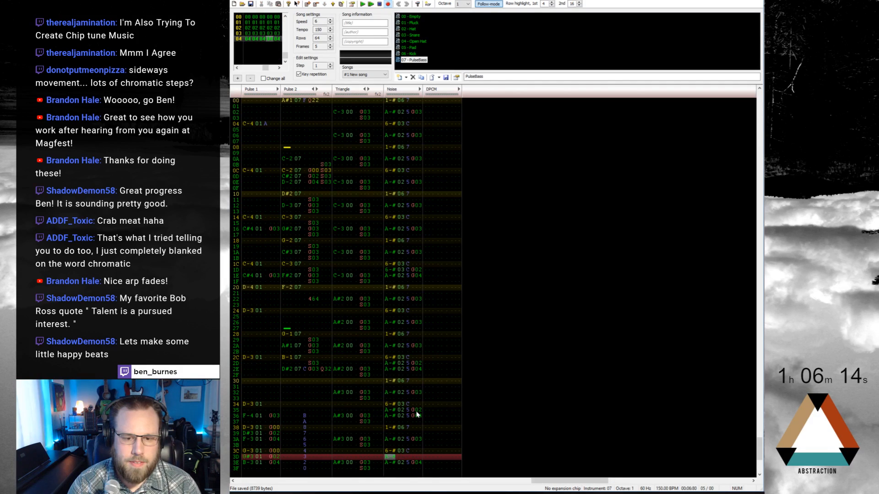
pyautogui.scroll(20, 426, 238)
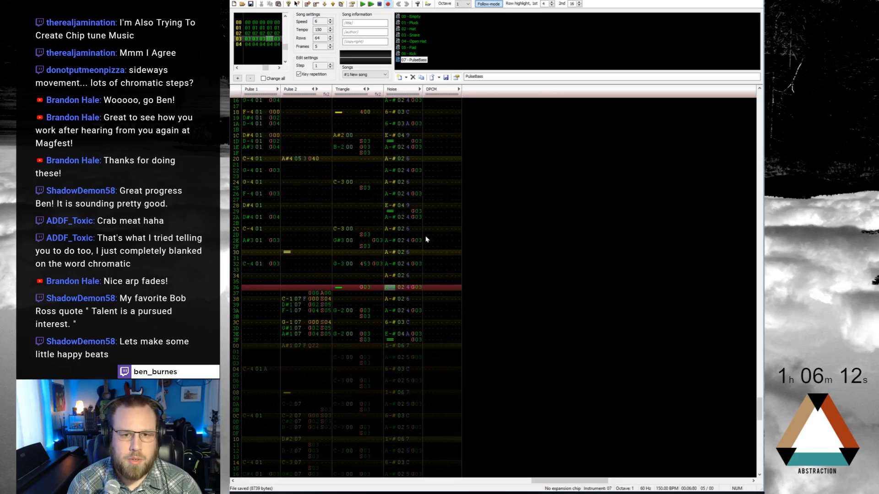
pyautogui.scroll(-17, 415, 270)
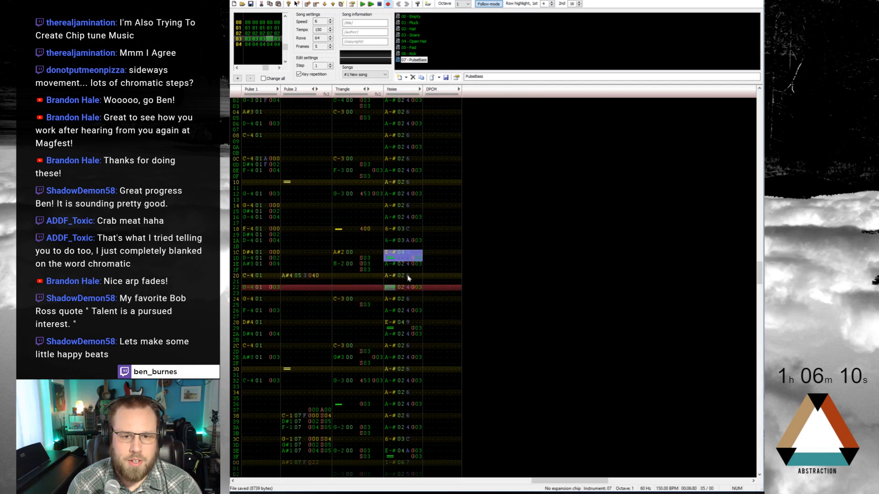
pyautogui.click(390, 452)
pyautogui.hotkey('ctrl', 'v')
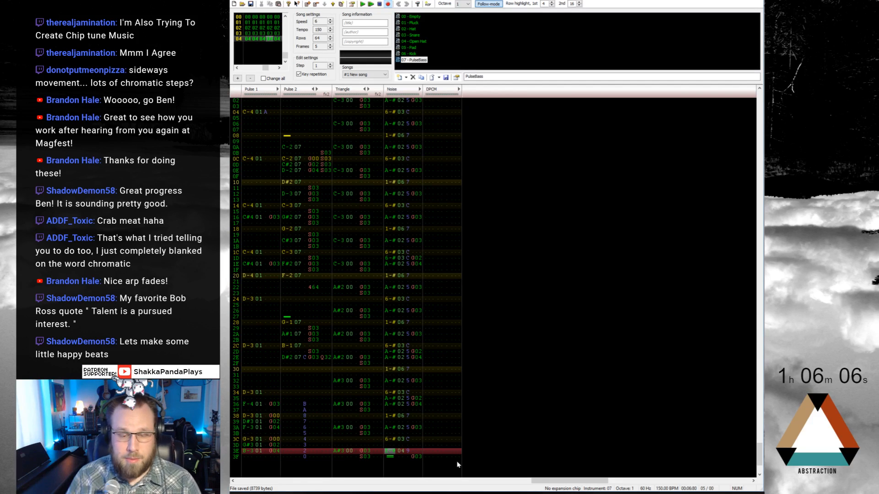
# Play the song from frame 00 to check how the whole arrangement sounds, and return to the start of the pattern
pyautogui.press('Home')
pyautogui.hotkey('ctrl', 'Left')
pyautogui.hotkey('ctrl', 'Left')
pyautogui.hotkey('ctrl', 'Left')
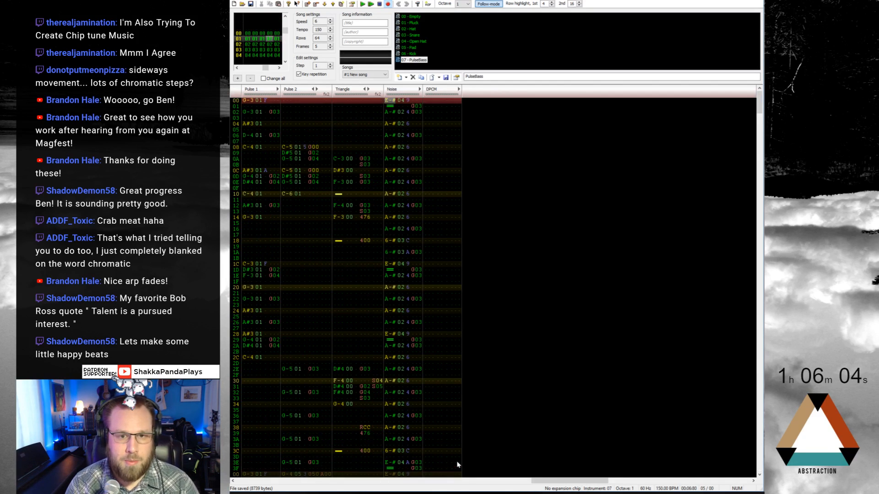
pyautogui.press('Return')
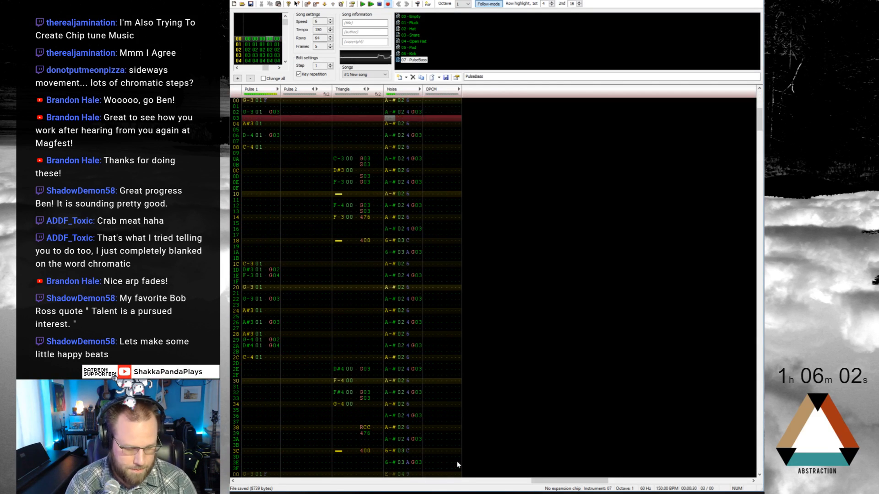
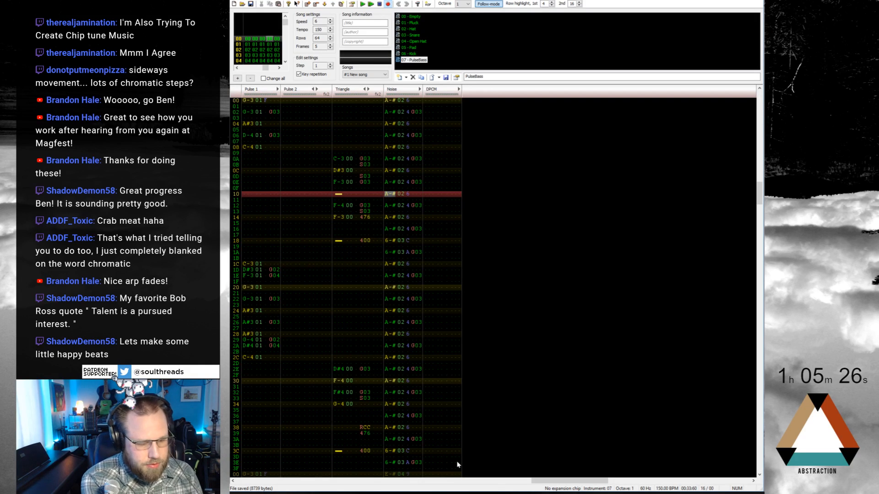
pyautogui.press('Home')
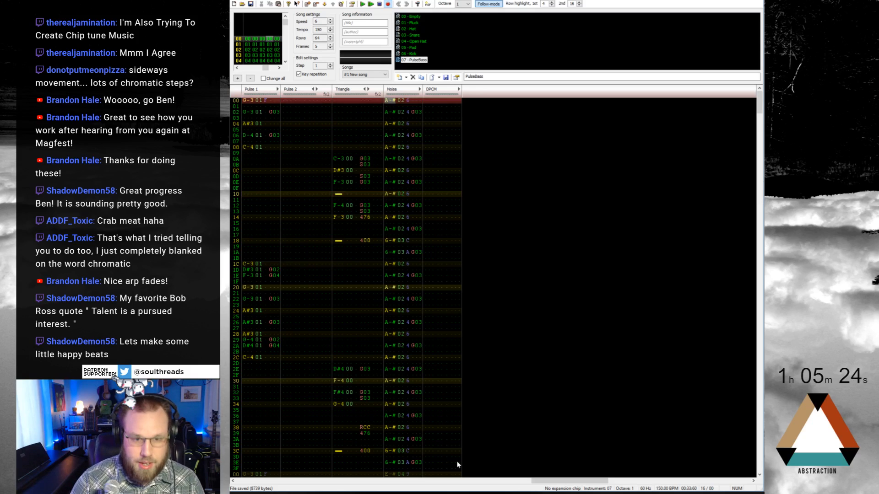
# Append frame 05, paste a copy of frame 04's full pattern across all channels into it, and play it
pyautogui.hotkey('ctrl', 'Left')
pyautogui.hotkey('ctrl', 'a')
pyautogui.hotkey('ctrl', 'a')
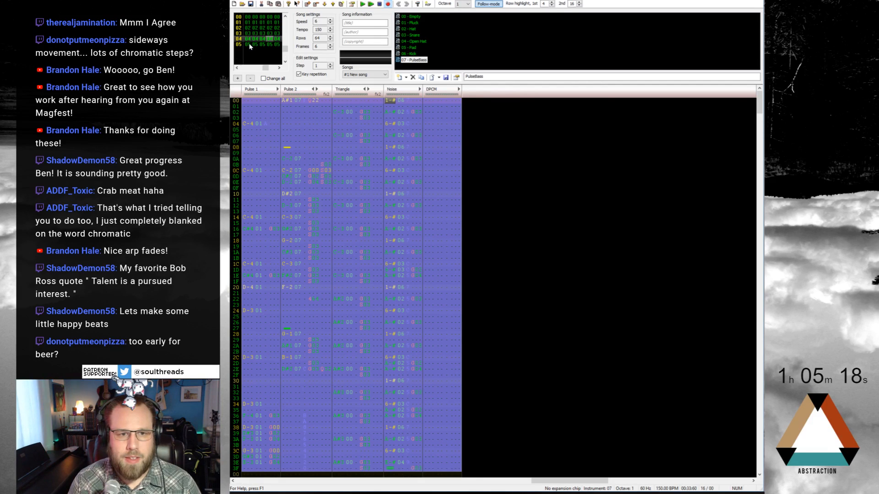
pyautogui.click(249, 45)
pyautogui.hotkey('ctrl', 'v')
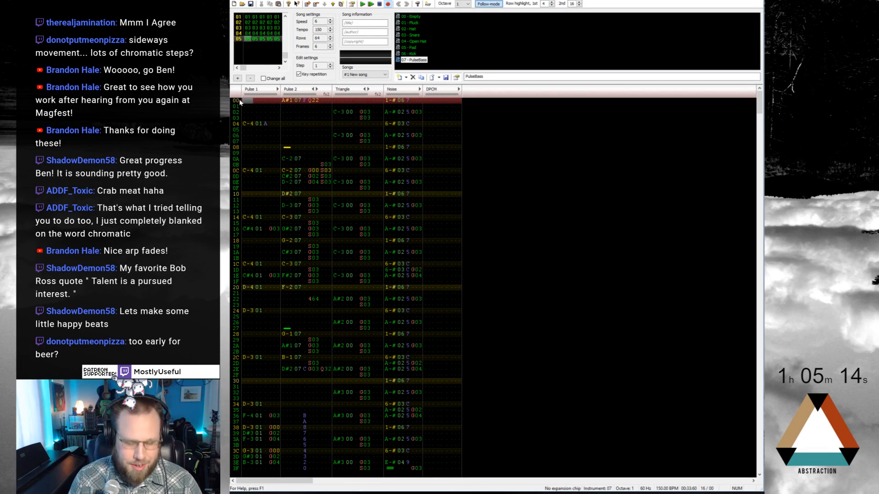
pyautogui.press('Return')
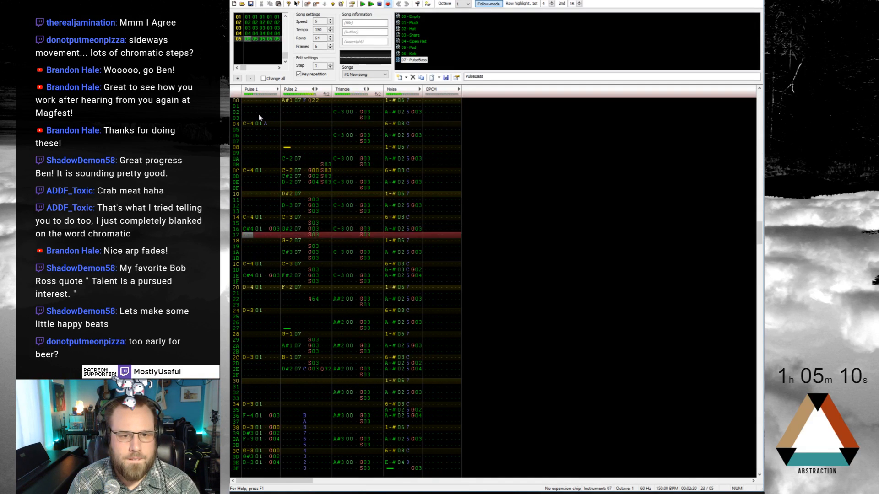
pyautogui.press('Return')
# Enter an A#3 note with the Pluck instrument (01) and delay G03 on row 02 of Pulse 1 in frame 05
pyautogui.click(248, 102)
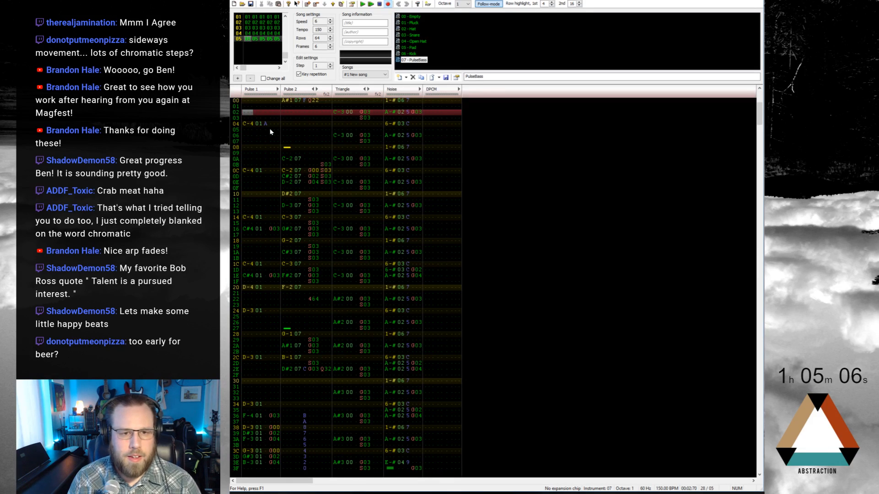
pyautogui.press('n')
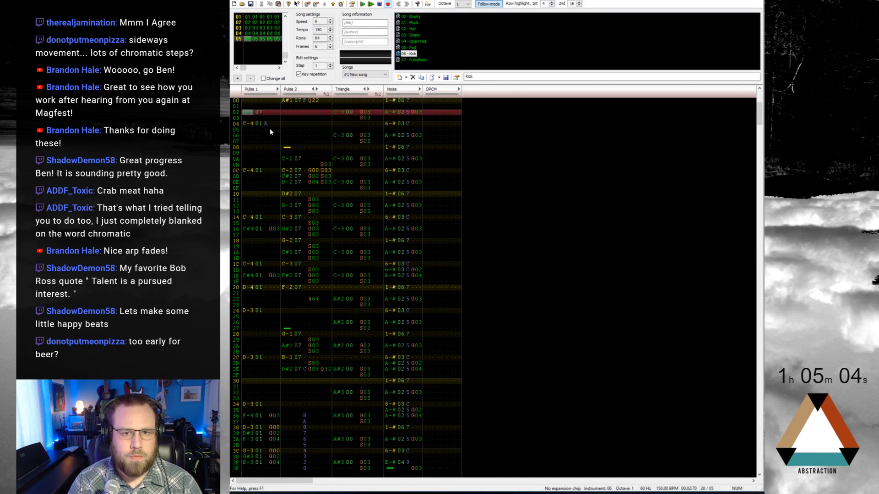
pyautogui.hotkey('ctrl', 'Up')
pyautogui.press('j')
pyautogui.press('Up')
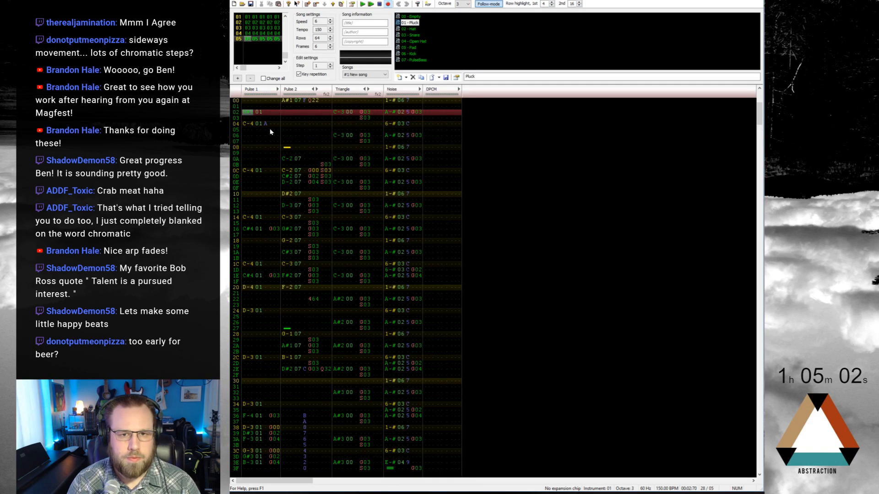
pyautogui.press('KP_Multiply')
pyautogui.press('j')
pyautogui.press('Up')
pyautogui.press('Up')
pyautogui.press('Right')
pyautogui.press('Right')
pyautogui.press('Right')
pyautogui.press('Right')
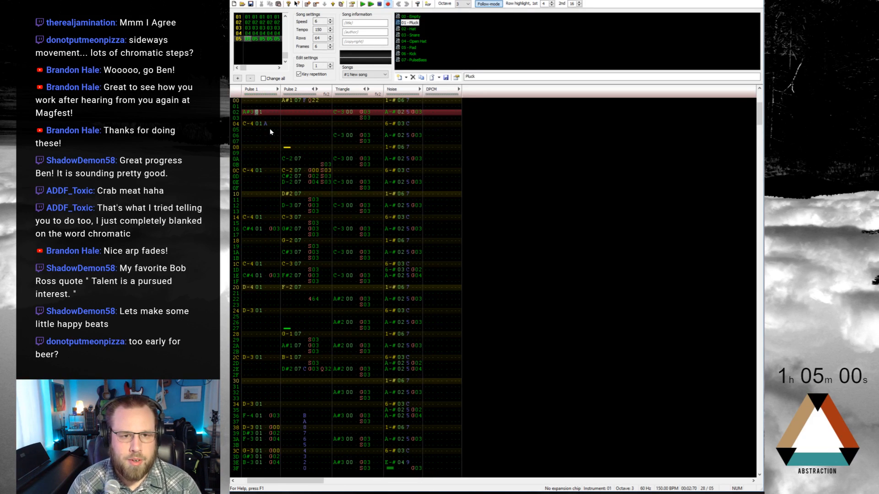
pyautogui.write('g03')
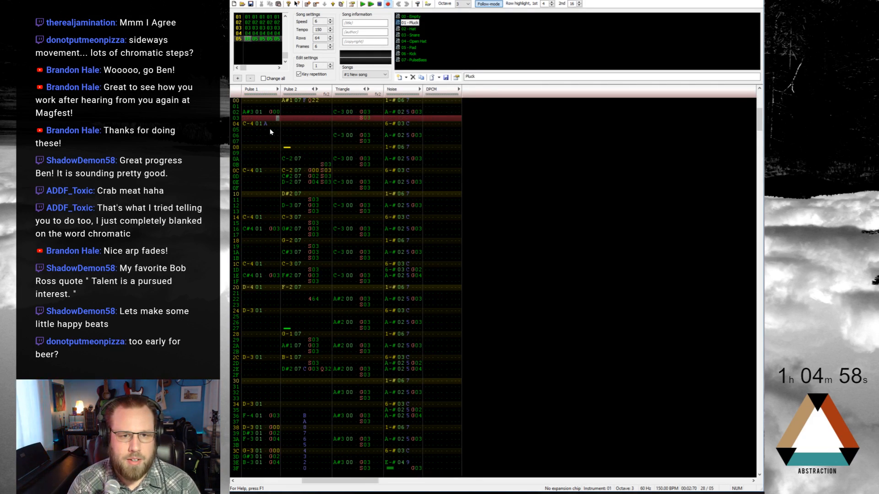
pyautogui.press('Up')
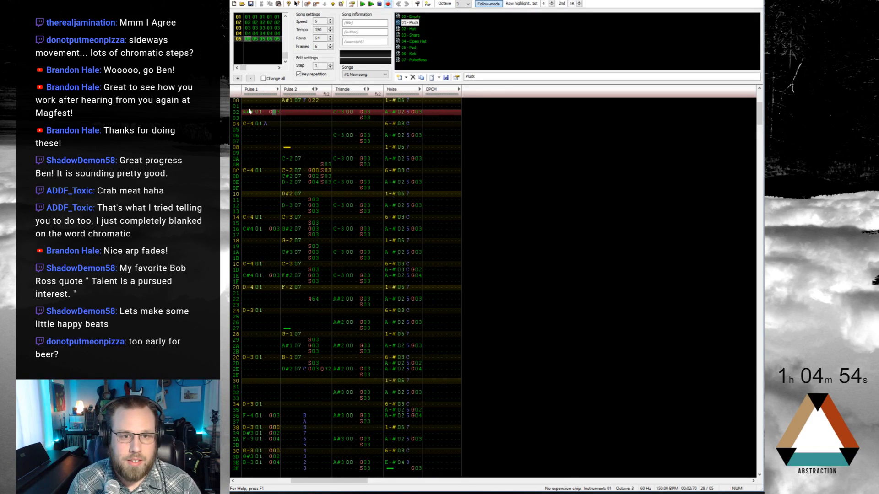
# Copy the delayed A#3 Pluck note from row 02 to row 0A of Pulse 1 and play the pattern from its start
pyautogui.moveTo(259, 114); pyautogui.dragTo(274, 116)
pyautogui.click(252, 159)
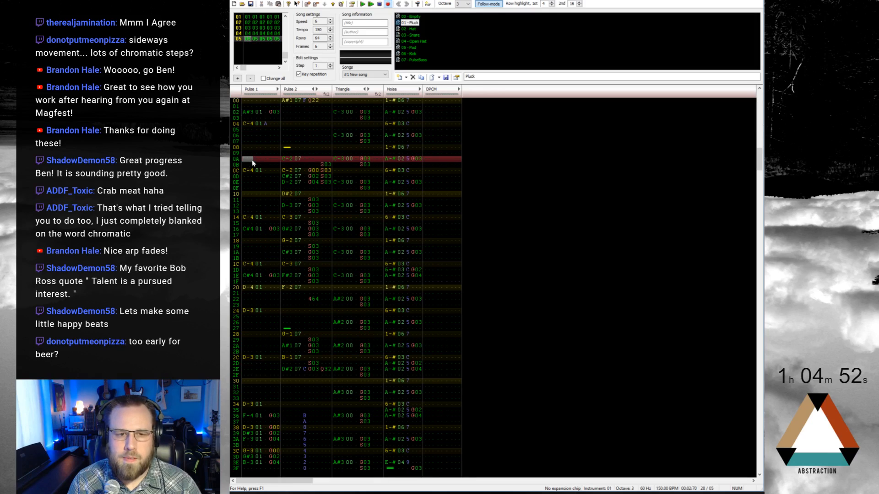
pyautogui.press('Home')
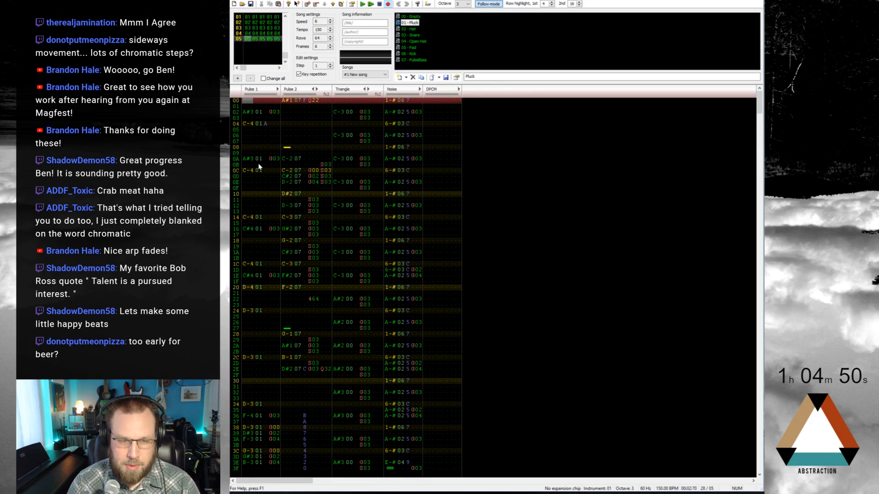
pyautogui.press('Return')
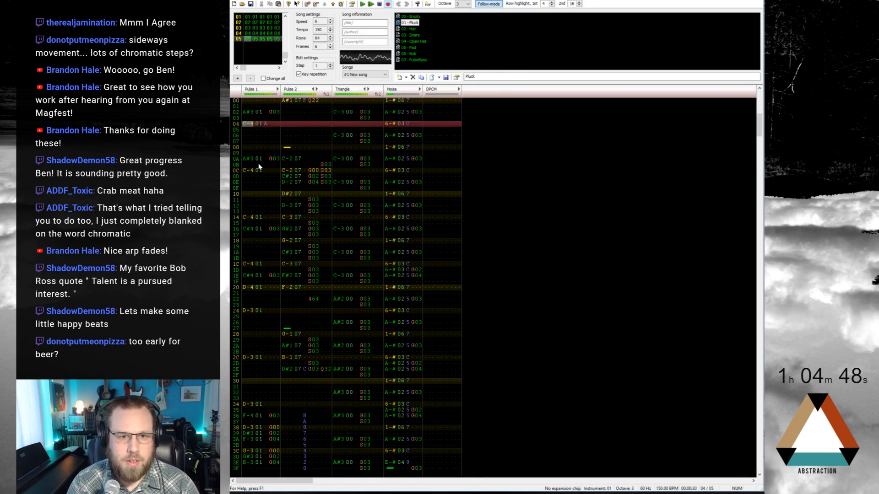
# Set the volume of the A#3 note on row 02 of Pulse 1 to A
pyautogui.press('Return')
pyautogui.press('Up')
pyautogui.press('Up')
pyautogui.press('Up')
pyautogui.press('Up')
pyautogui.press('Up')
pyautogui.press('Up')
pyautogui.press('Up')
pyautogui.press('Up')
pyautogui.press('Up')
pyautogui.press('Up')
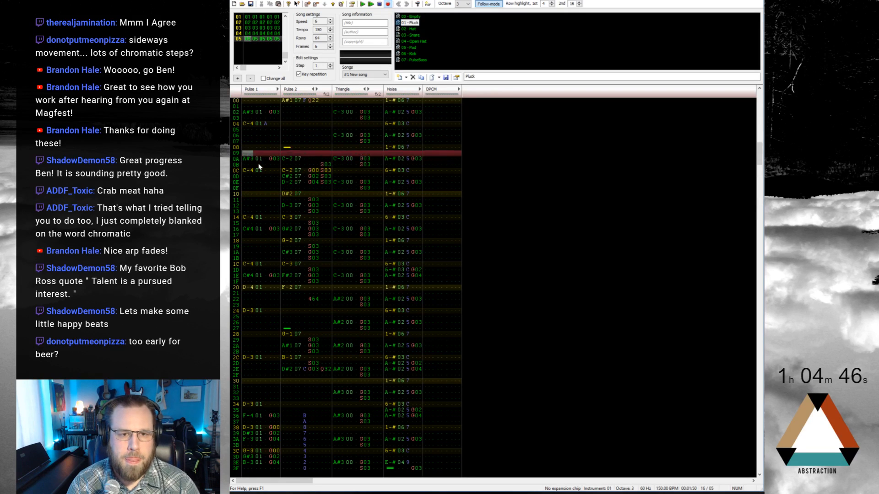
pyautogui.press('Right')
pyautogui.press('Right')
pyautogui.press('Right')
pyautogui.press('Up')
pyautogui.press('Up')
pyautogui.press('Up')
pyautogui.write('a')
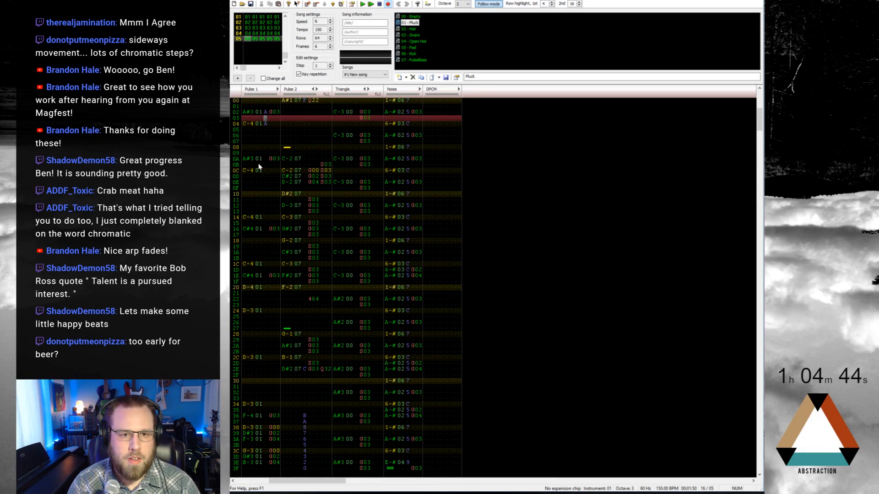
# Clear the volume value from the C-4 note on row 04 of Pulse 1 in frame 05
pyautogui.press('Down')
pyautogui.press('Delete')
pyautogui.press('Up')
pyautogui.press('Up')
pyautogui.press('Right')
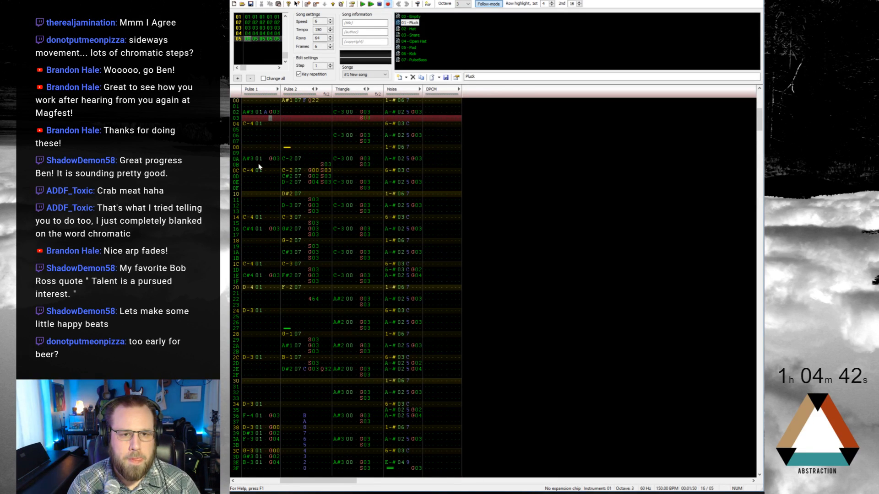
# Enter an A#3 Pluck note on row 08 of Pulse 1 and play the pattern from its start
pyautogui.press('Down')
pyautogui.press('Down')
pyautogui.press('Down')
pyautogui.press('Down')
pyautogui.press('Down')
pyautogui.press('Left')
pyautogui.press('Left')
pyautogui.press('Left')
pyautogui.press('Left')
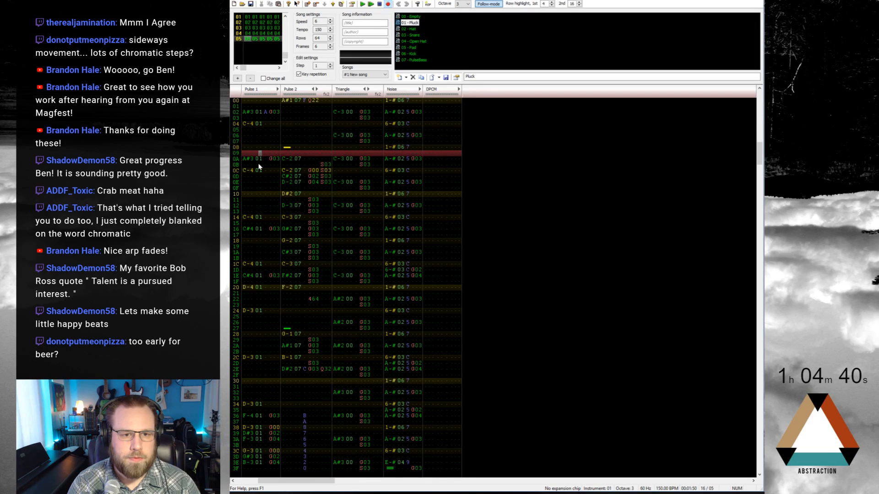
pyautogui.press('j')
pyautogui.press('Up')
pyautogui.press('Right')
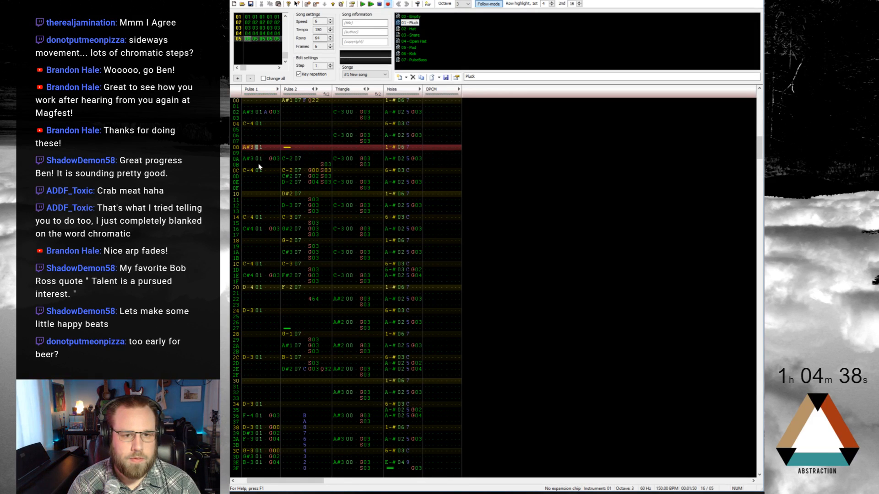
pyautogui.press('Right')
pyautogui.press('Left')
pyautogui.press('Home')
pyautogui.press('Return')
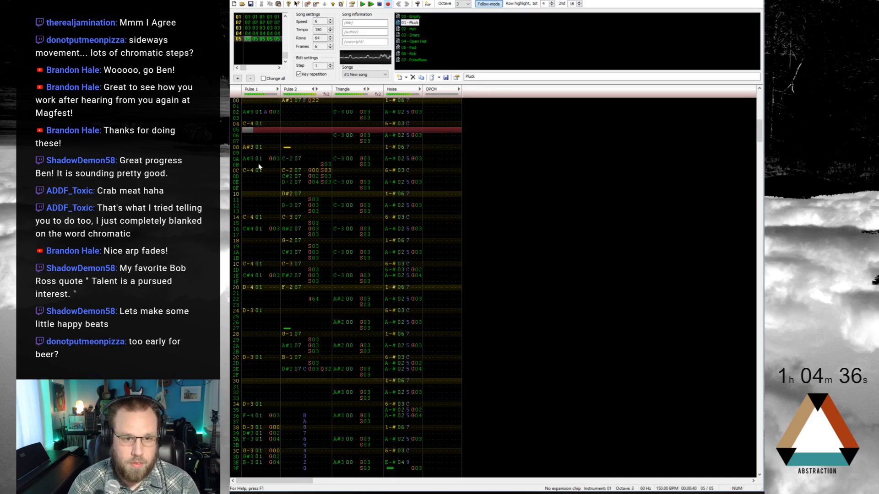
pyautogui.press('Return')
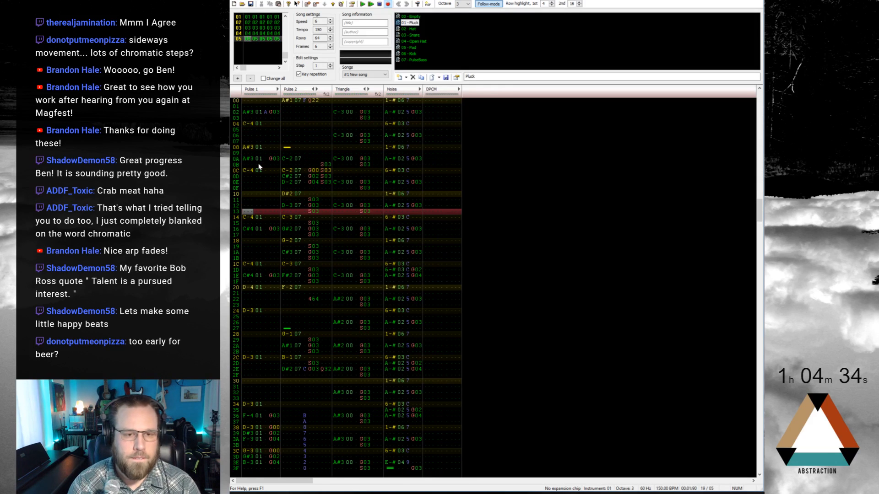
# Move the C-4 Pluck note from row 0C to row 0A of Pulse 1, replacing A#3 there, and play the pattern
pyautogui.moveTo(251, 170)
pyautogui.mouseDown()
pyautogui.moveTo(258, 170)
pyautogui.moveTo(255, 157)
pyautogui.mouseUp()
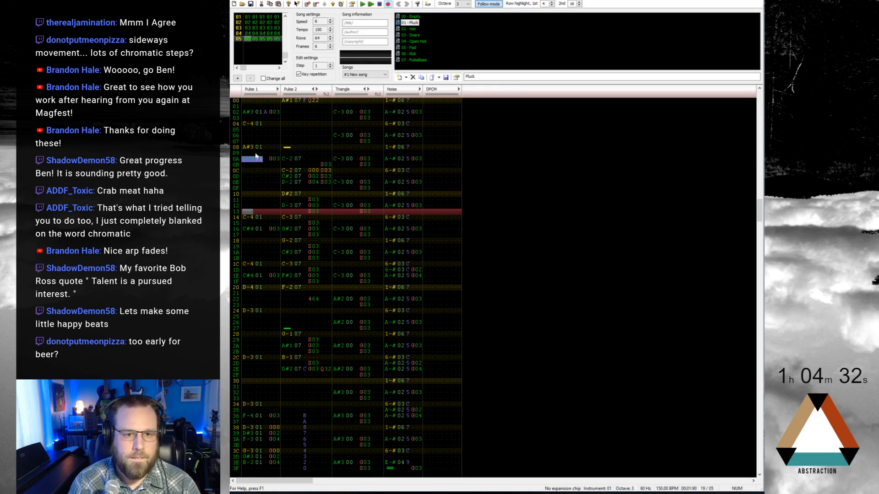
pyautogui.click(248, 101)
pyautogui.press('Return')
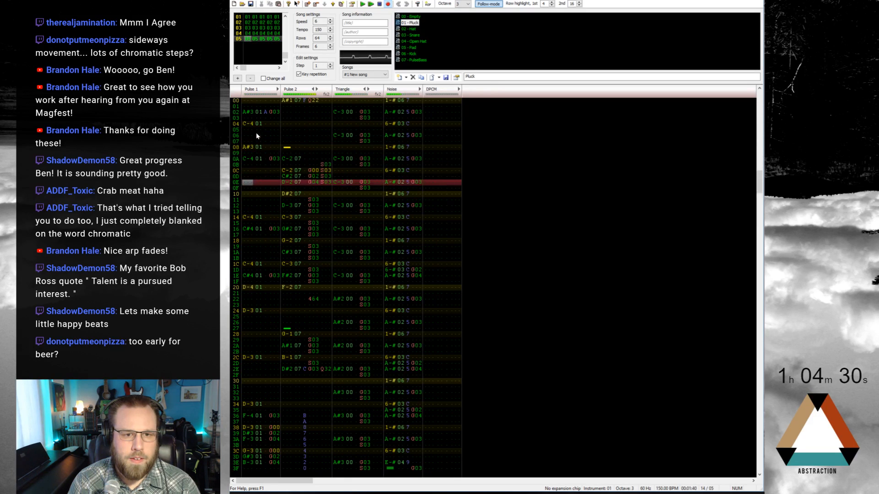
pyautogui.press('Return')
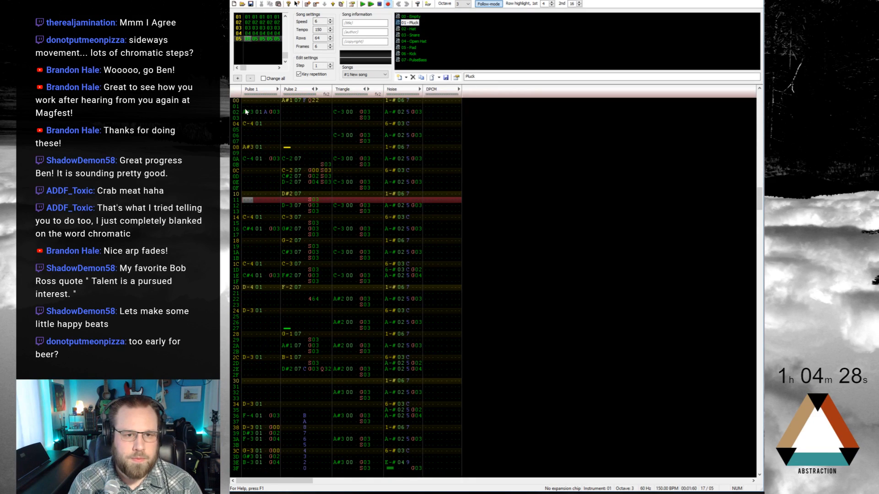
# Copy the A#3 and C-4 notes on rows 02 to 04 of Pulse 1 to row 0E and play the pattern
pyautogui.moveTo(246, 111); pyautogui.dragTo(273, 125)
pyautogui.click(248, 179)
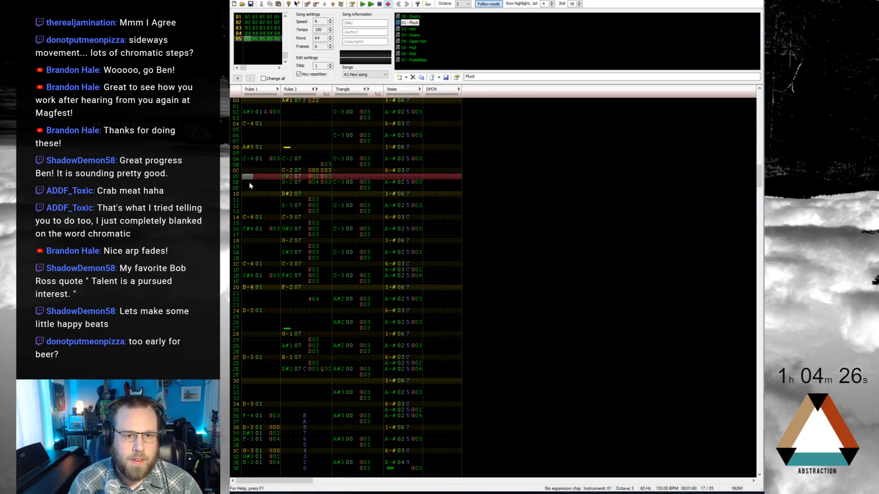
pyautogui.click(249, 182)
pyautogui.hotkey('ctrl', 'v')
pyautogui.press('Return')
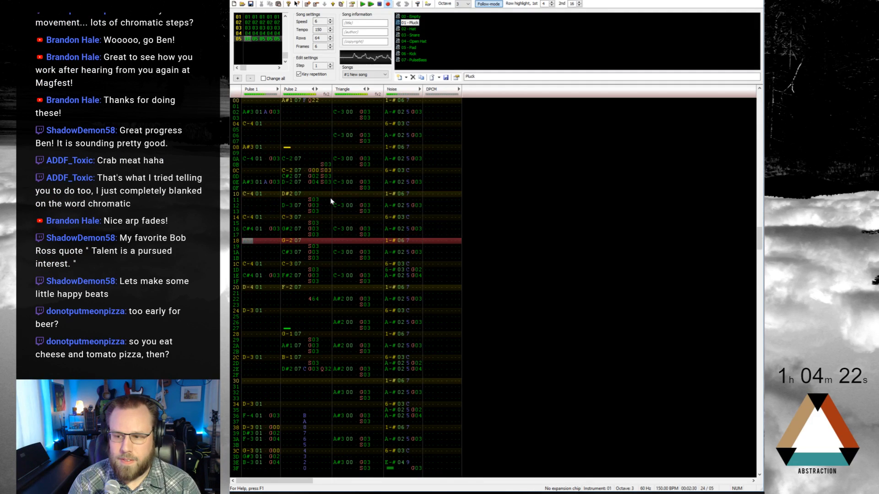
pyautogui.press('Return')
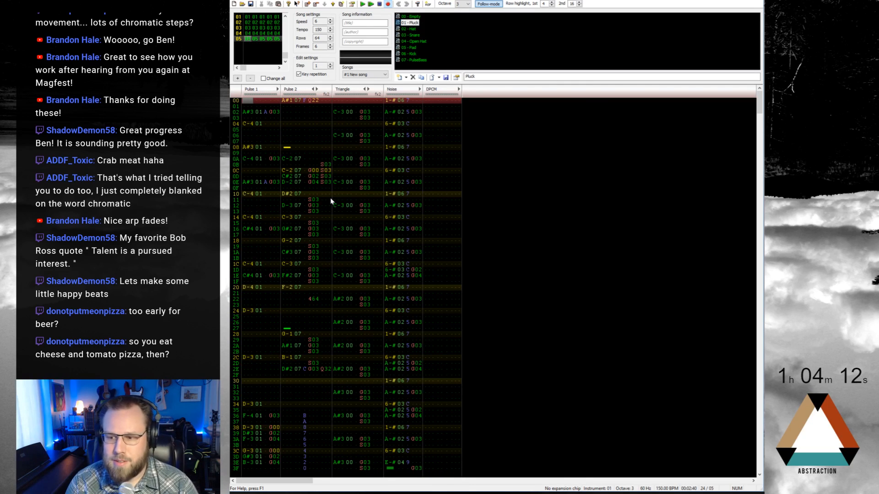
# Play frame 05 from its start to check how Pulse 1 and the Pulse 2 bass line fit together
pyautogui.press('Return')
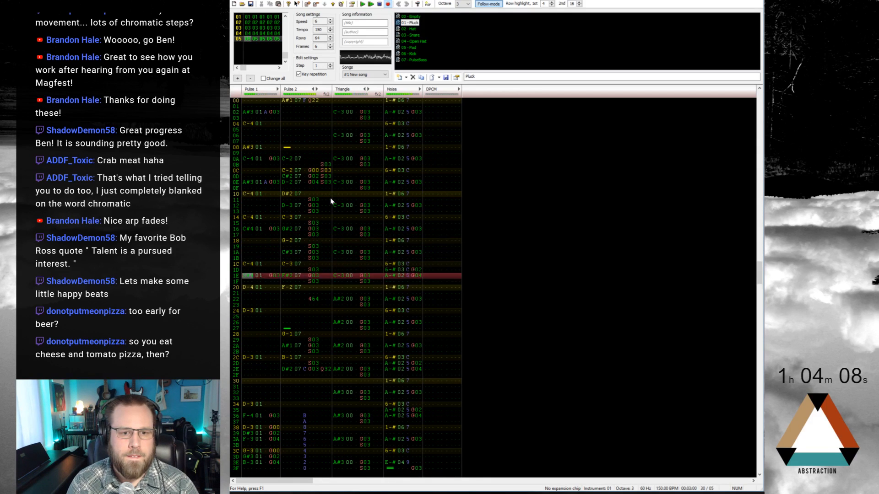
pyautogui.press('Return')
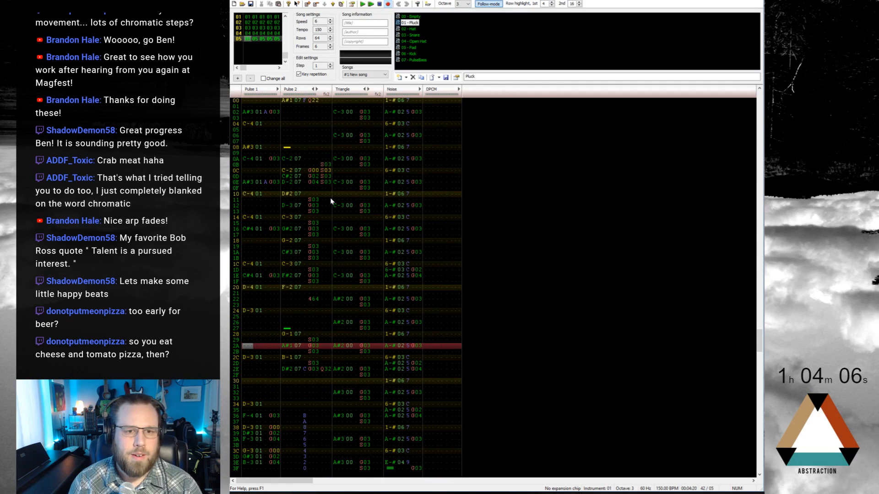
pyautogui.click(283, 103)
pyautogui.press('Return')
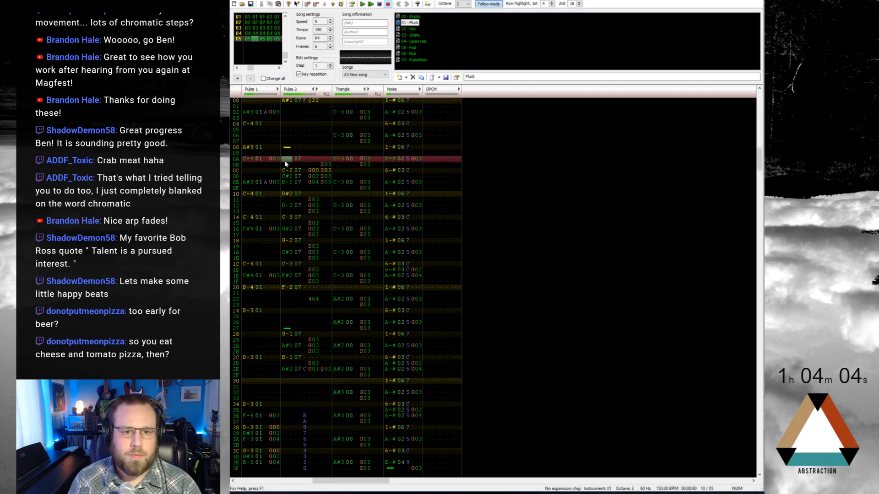
# Delete the D-3 note with its G03 delay on row 12 of Pulse 2 and the S03 cut on row 13
pyautogui.click(288, 207)
pyautogui.press('x')
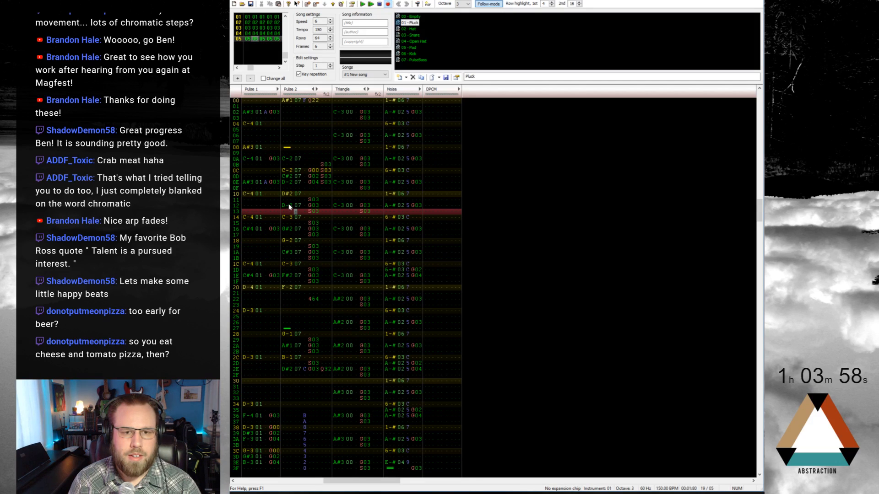
pyautogui.press('Left')
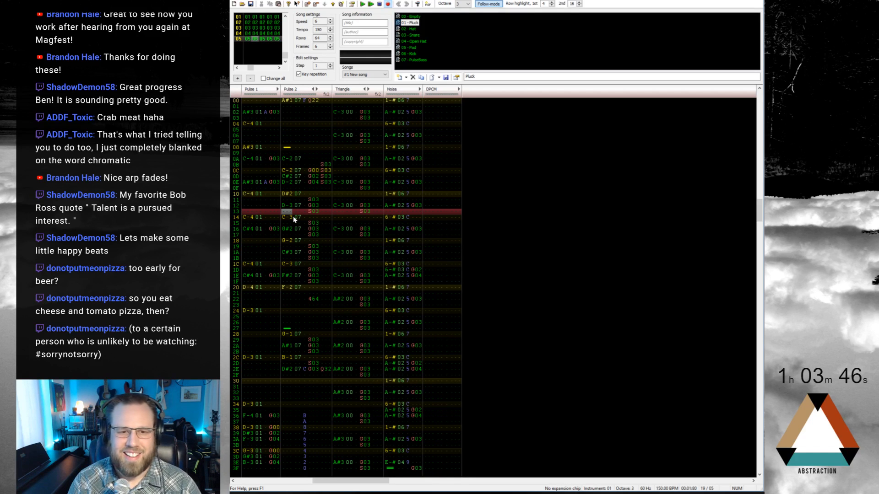
pyautogui.press('Up')
pyautogui.hotkey('shift', 'Right')
pyautogui.hotkey('shift', 'Right')
pyautogui.hotkey('shift', 'Right')
pyautogui.hotkey('shift', 'Right')
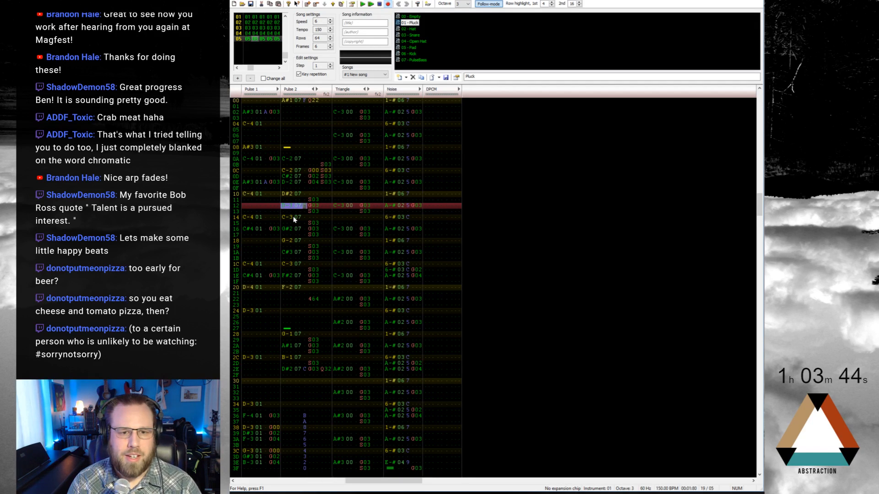
pyautogui.hotkey('shift', 'Up')
pyautogui.press('Down')
pyautogui.press('Down')
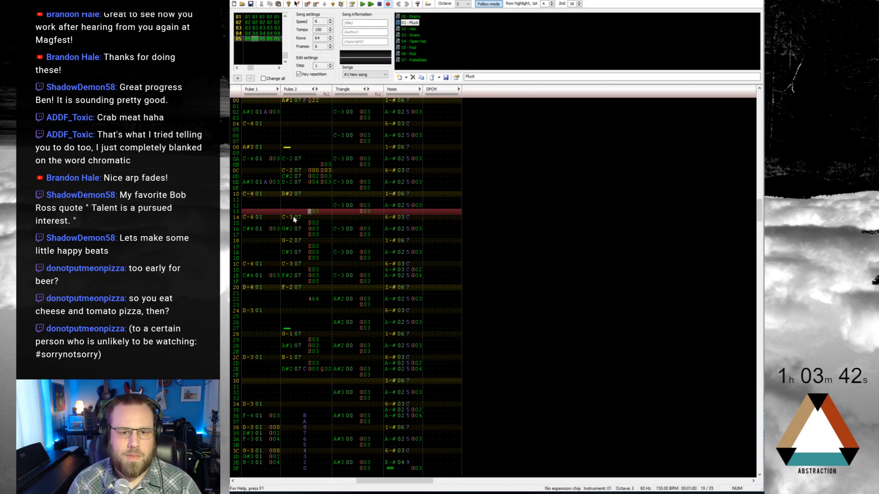
pyautogui.press('Delete')
# Enter an S03 note cut on row 11 of Pulse 2 and play the pattern
pyautogui.press('Up')
pyautogui.press('Up')
pyautogui.press('Up')
pyautogui.press('Up')
pyautogui.press('Down')
pyautogui.write('s')
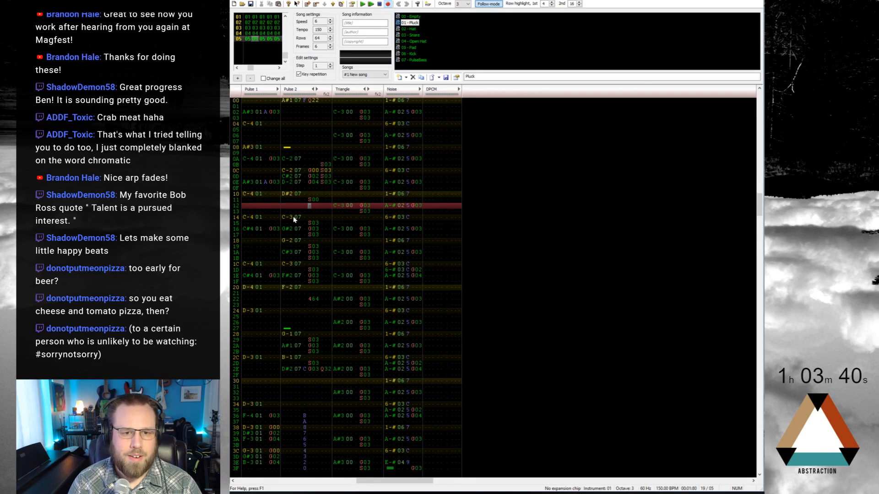
pyautogui.press('Right')
pyautogui.press('Right')
pyautogui.press('Up')
pyautogui.write('3')
pyautogui.press('Home')
pyautogui.press('F7')
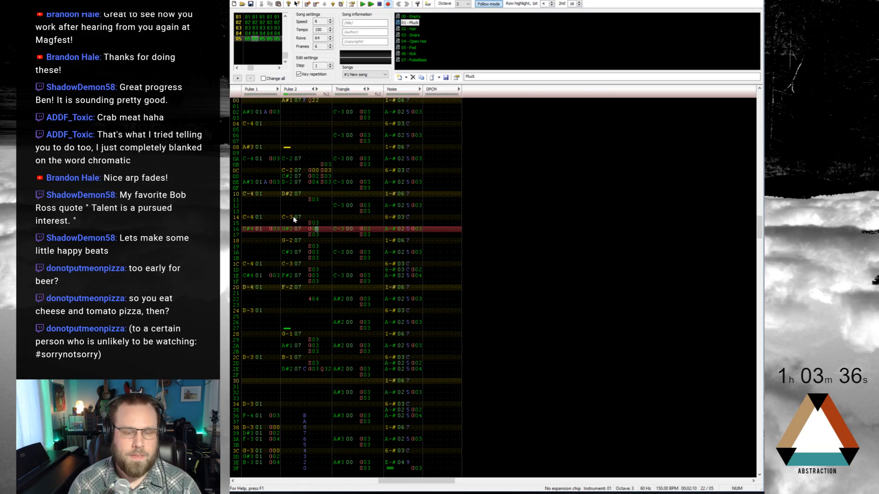
# Move the C-3 note on Pulse 2 from row 14 to row 16, replacing the note there, and play the pattern
pyautogui.moveTo(284, 218)
pyautogui.mouseDown()
pyautogui.moveTo(313, 225)
pyautogui.moveTo(304, 220)
pyautogui.moveTo(295, 231)
pyautogui.mouseUp()
pyautogui.click(288, 195)
pyautogui.press('F7')
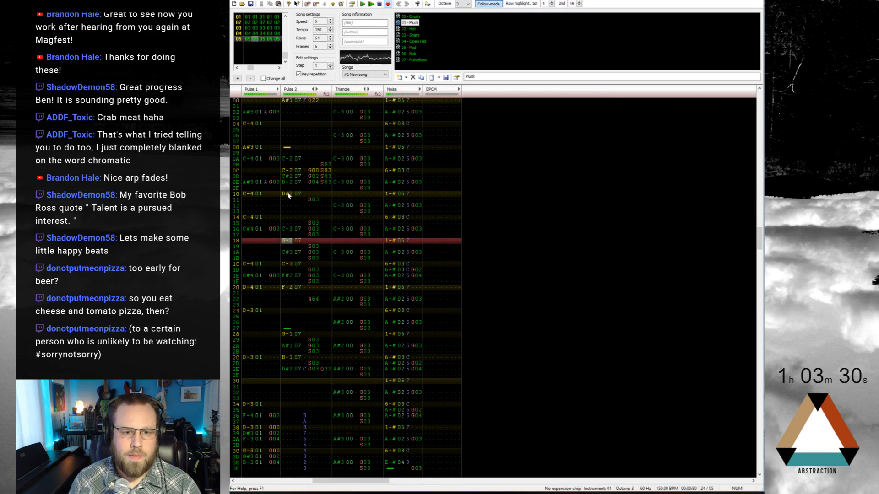
pyautogui.click(287, 240)
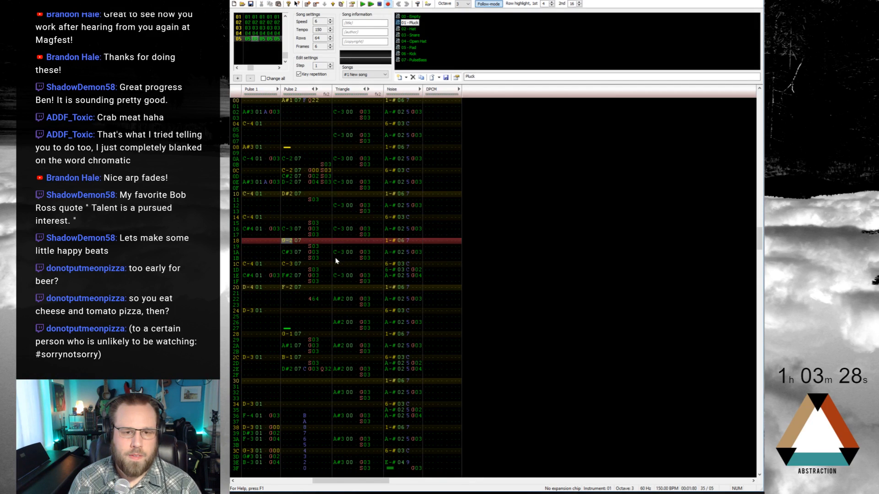
# Replace the note on row 1A of Pulse 2 with G#3 using the PulseBass instrument (07)
pyautogui.click(287, 227)
pyautogui.click(291, 241)
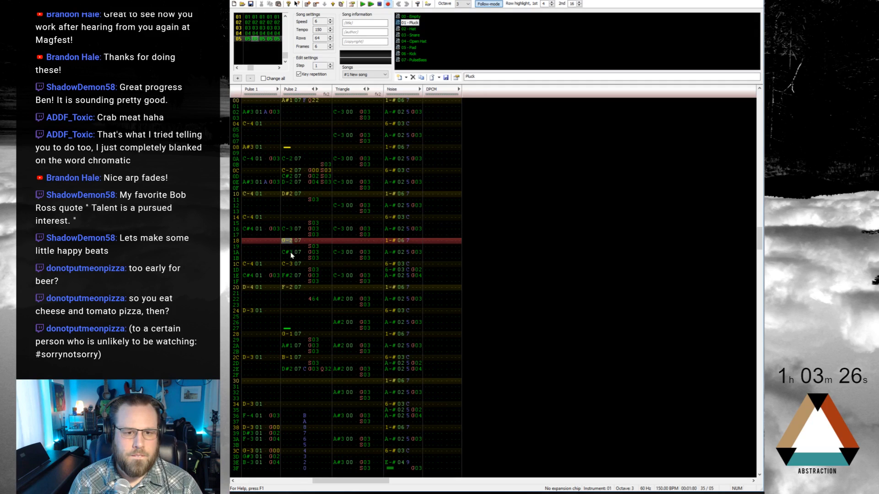
pyautogui.click(290, 252)
pyautogui.press('h')
pyautogui.press('Up')
pyautogui.hotkey('ctrl', 'Down')
pyautogui.hotkey('ctrl', 'Down')
pyautogui.hotkey('ctrl', 'Down')
pyautogui.hotkey('ctrl', 'Down')
pyautogui.hotkey('ctrl', 'Down')
pyautogui.hotkey('ctrl', 'Down')
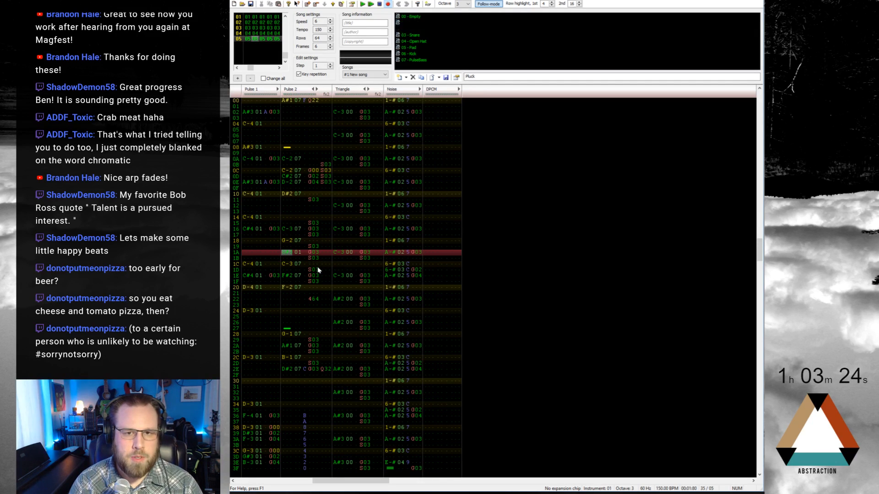
pyautogui.press('h')
pyautogui.press('Up')
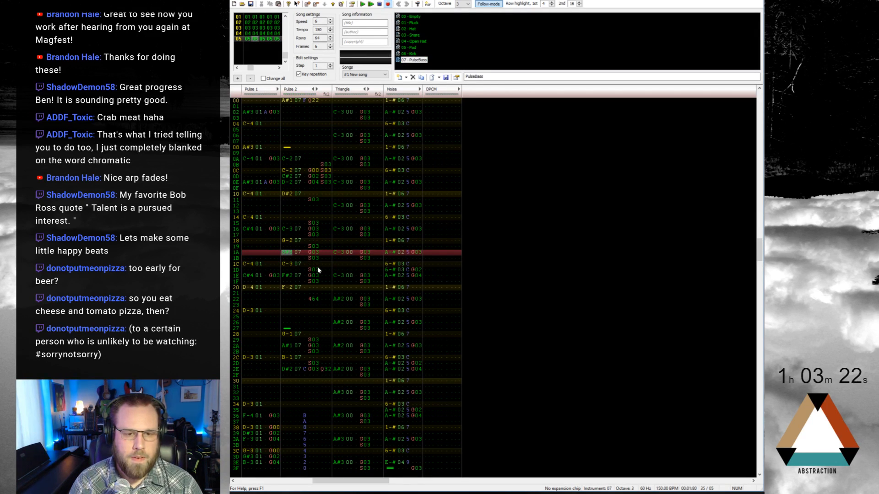
# Change the PulseBass notes on Pulse 2 to G-3 on row 1C, D-3 on row 1E and D#3 on row 20
pyautogui.press('Down')
pyautogui.press('Down')
pyautogui.press('b')
pyautogui.press('Down')
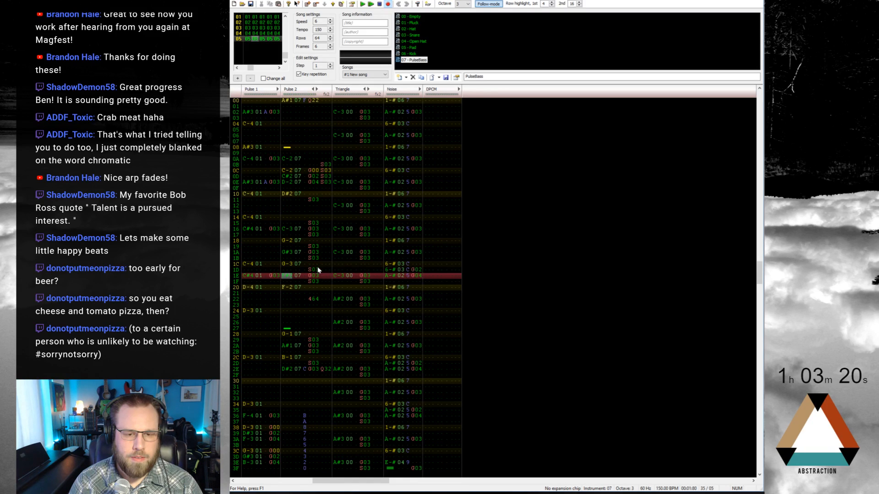
pyautogui.press('x')
pyautogui.press('Down')
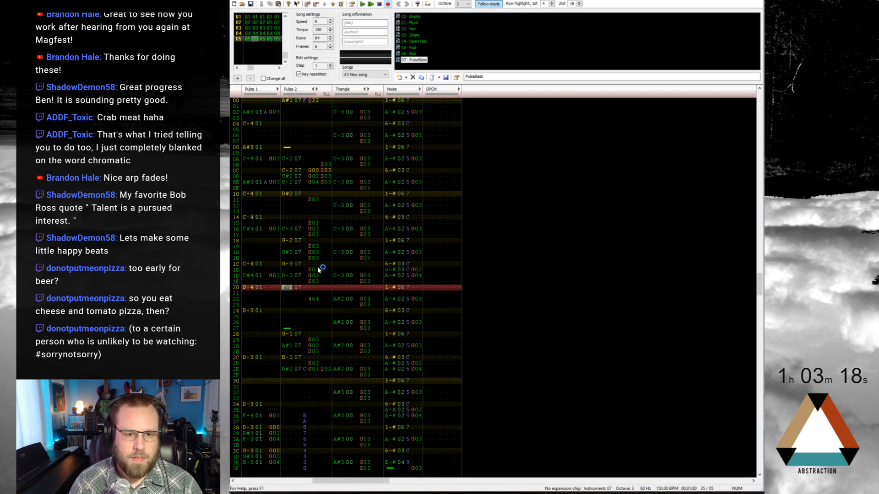
pyautogui.press('d')
# Delete the 464 vibrato effect on row 22 of Pulse 2
pyautogui.press('Down')
pyautogui.press('Down')
pyautogui.press('Down')
pyautogui.press('Down')
pyautogui.press('Down')
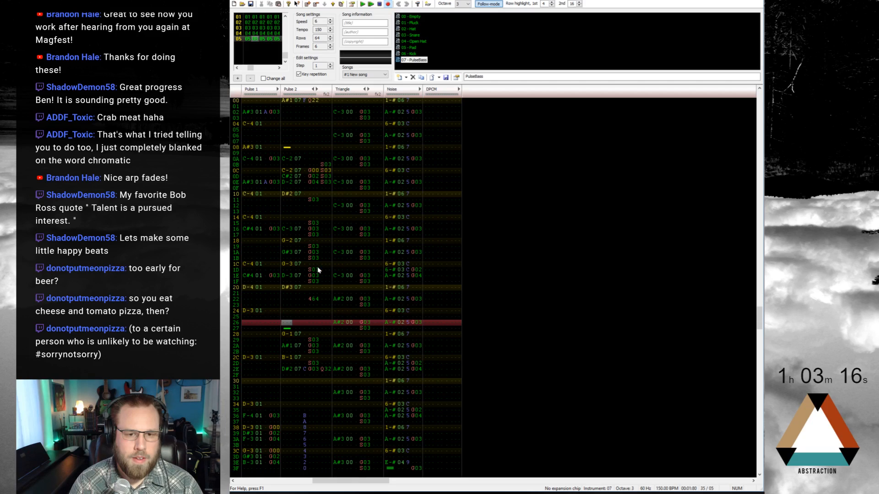
pyautogui.press('Down')
pyautogui.press('Down')
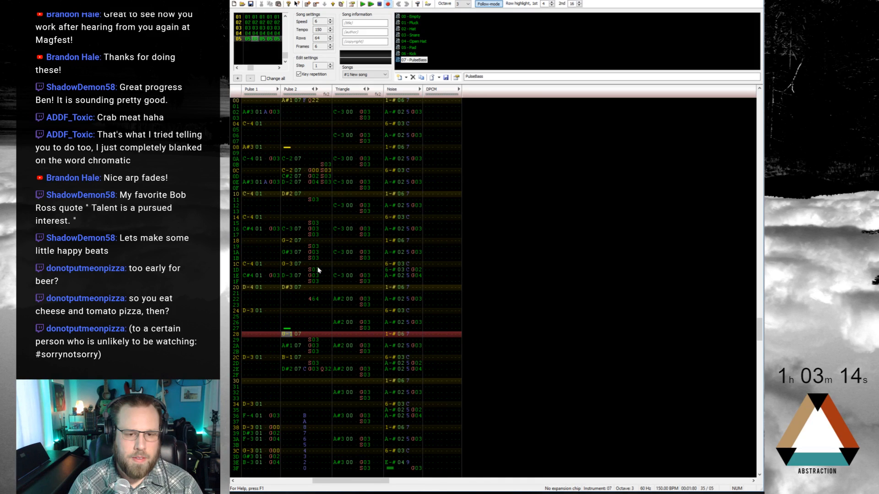
pyautogui.press('Up')
pyautogui.press('Up')
pyautogui.press('Up')
pyautogui.press('Up')
pyautogui.press('Up')
pyautogui.press('Up')
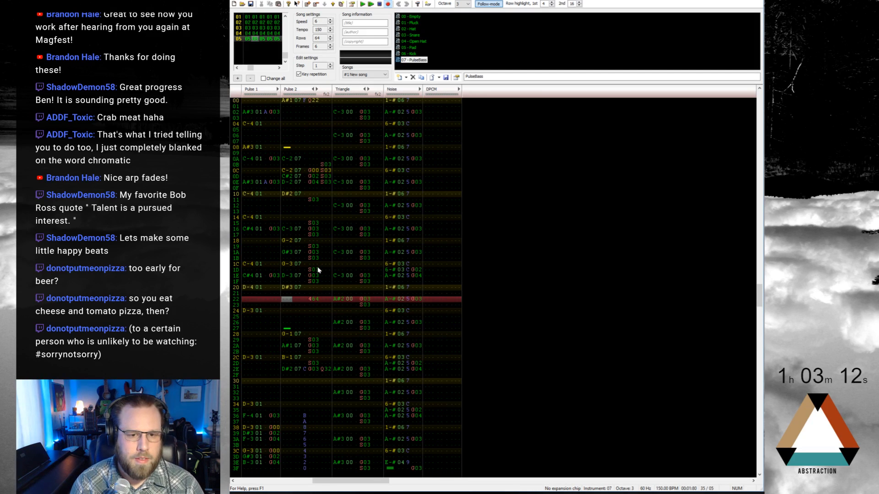
pyautogui.moveTo(311, 300); pyautogui.dragTo(318, 300)
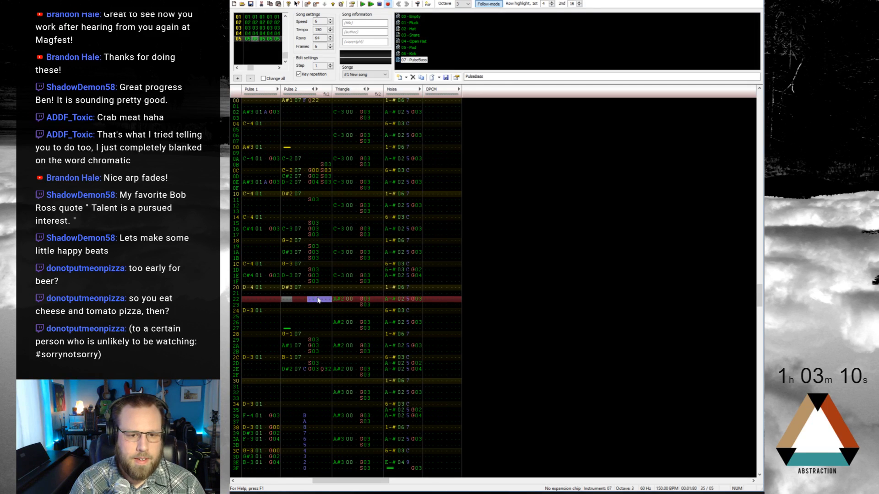
pyautogui.press('Delete')
# Enter PulseBass notes F-3, D#3, D-3 and C-3 on rows 22, 24, 26 and 28 of Pulse 2, clearing the row 27 note stop
pyautogui.press('Down')
pyautogui.press('Up')
pyautogui.press('Left')
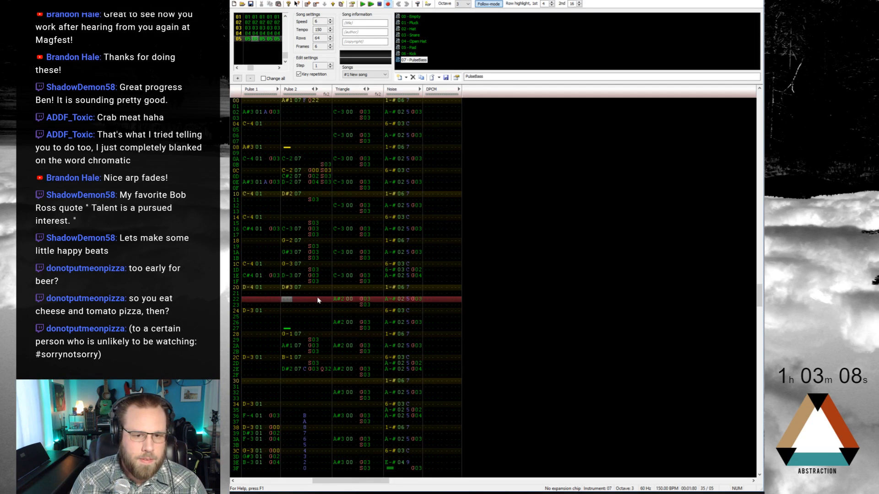
pyautogui.press('v')
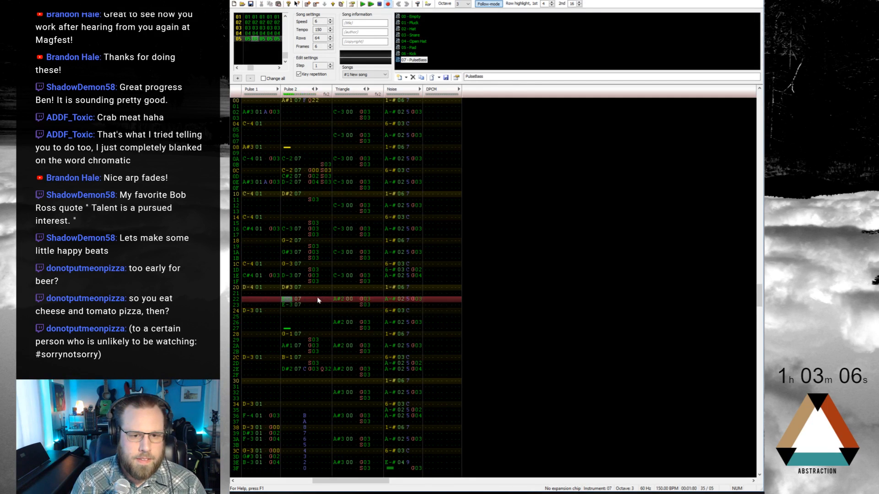
pyautogui.press('Down')
pyautogui.press('d')
pyautogui.press('Down')
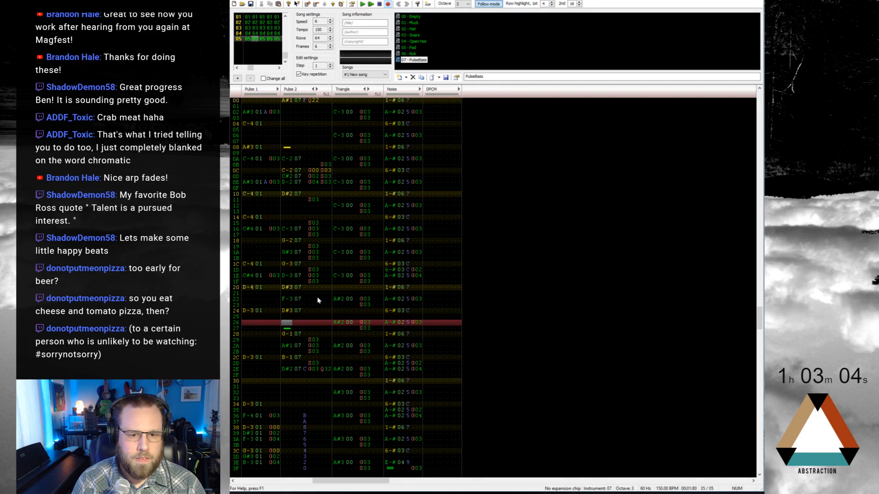
pyautogui.press('x')
pyautogui.press('Down')
pyautogui.press('z')
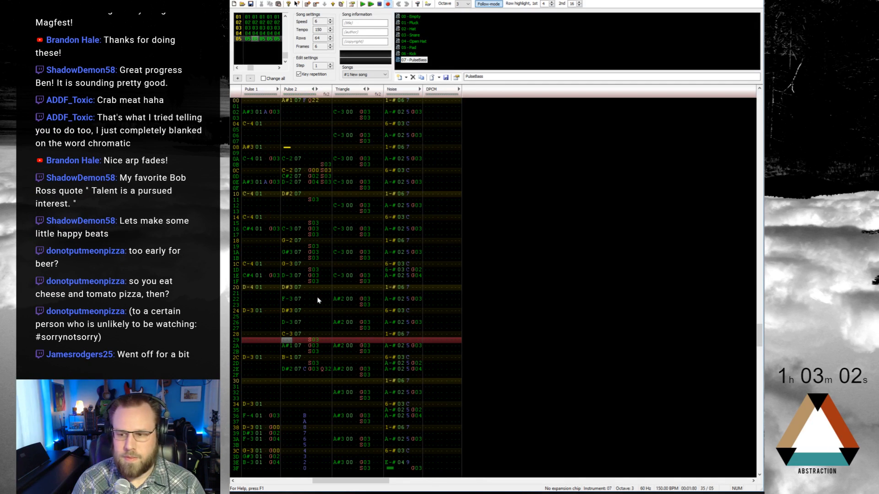
# Enter G00 note delay effects on rows 22 and 26 of Pulse 2
pyautogui.press('Up')
pyautogui.press('Up')
pyautogui.press('Up')
pyautogui.press('Up')
pyautogui.press('Up')
pyautogui.press('Up')
pyautogui.press('Up')
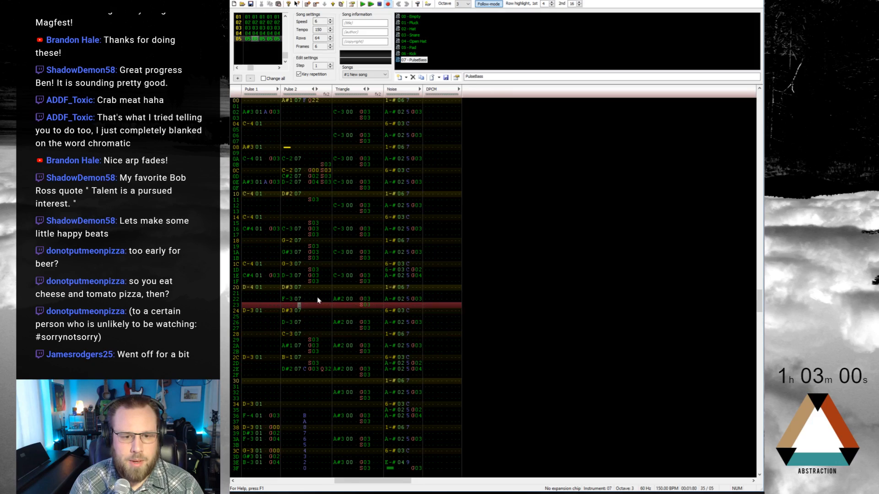
pyautogui.press('Right')
pyautogui.press('Right')
pyautogui.press('Right')
pyautogui.press('Right')
pyautogui.press('g')
pyautogui.press('Down')
pyautogui.press('Down')
pyautogui.press('Down')
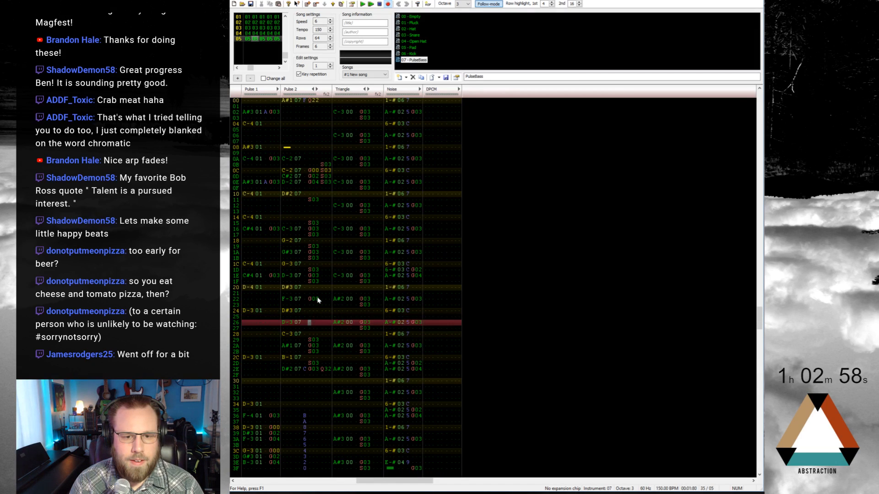
pyautogui.press('g')
# Copy the S03, G03, S03 effects from rows 15–17 of Pulse 2 to rows 21–23 and 25–27
pyautogui.moveTo(308, 222); pyautogui.dragTo(314, 236)
pyautogui.hotkey('ctrl', 'c')
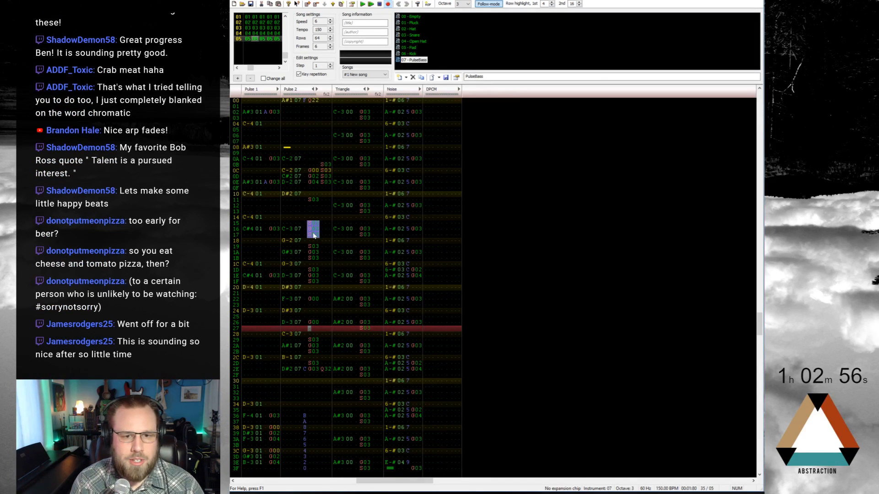
pyautogui.click(313, 293)
pyautogui.hotkey('ctrl', 'v')
pyautogui.press('Down')
pyautogui.press('Down')
pyautogui.press('Down')
pyautogui.press('Down')
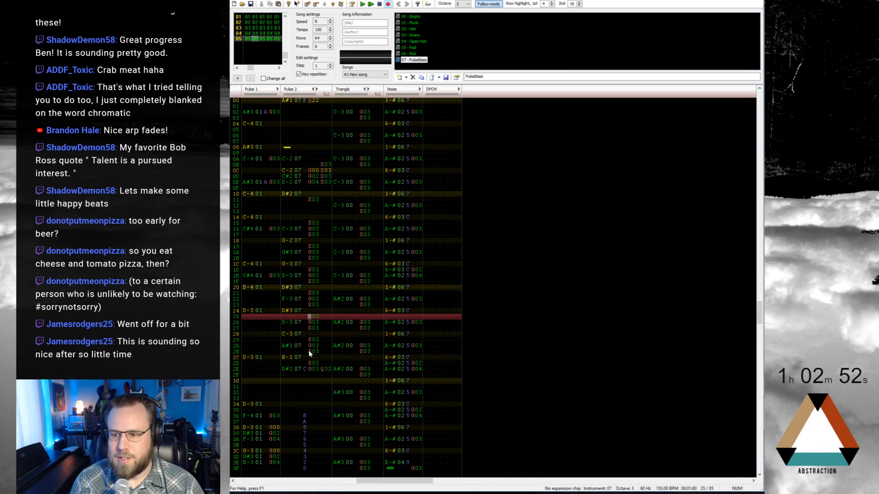
# Save the module and play frame 05 from its first row to check the bass line
pyautogui.press('Home')
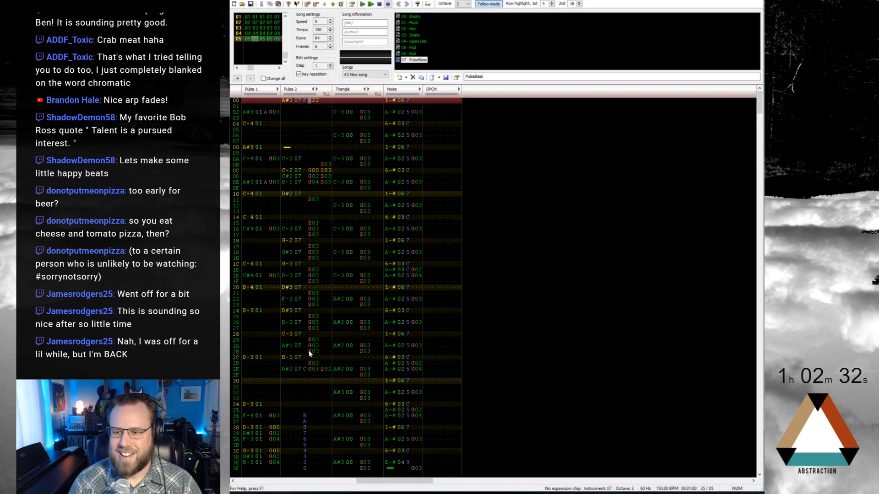
pyautogui.press('Return')
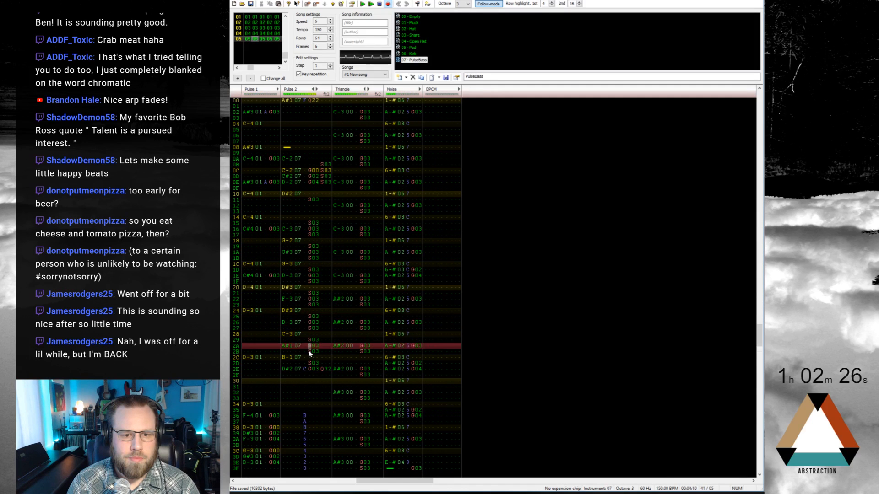
pyautogui.press('Return')
# Change the PulseBass notes on rows 2A, 2C and 2E of Pulse 2 to A#3, B-3 and D#3
pyautogui.press('Up')
pyautogui.press('Up')
pyautogui.press('Up')
pyautogui.press('Up')
pyautogui.press('Up')
pyautogui.press('Up')
pyautogui.press('Up')
pyautogui.press('Up')
pyautogui.press('Up')
pyautogui.press('Up')
pyautogui.press('Up')
pyautogui.press('Up')
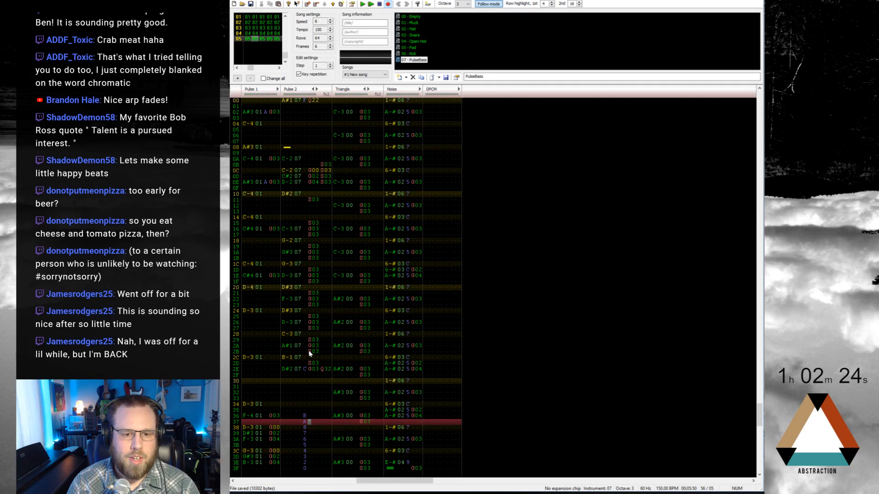
pyautogui.press('Left')
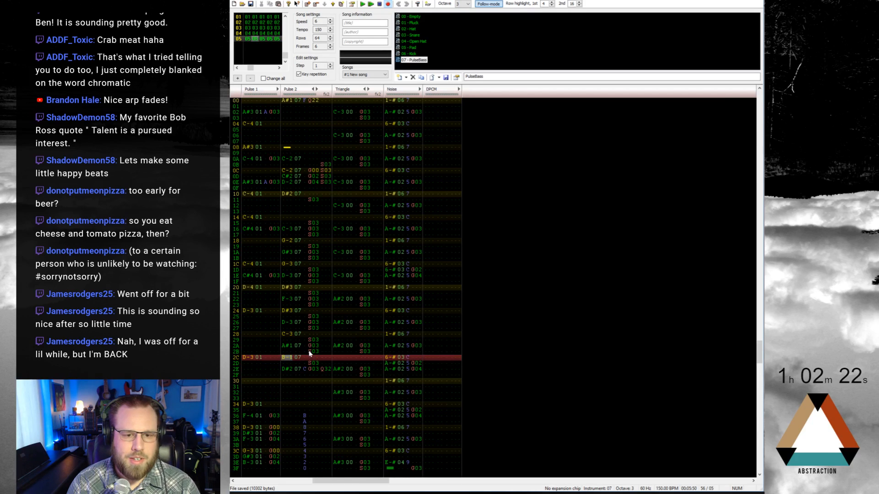
pyautogui.press('Up')
pyautogui.press('Up')
pyautogui.press('Left')
pyautogui.press('Left')
pyautogui.press('Left')
pyautogui.press('7')
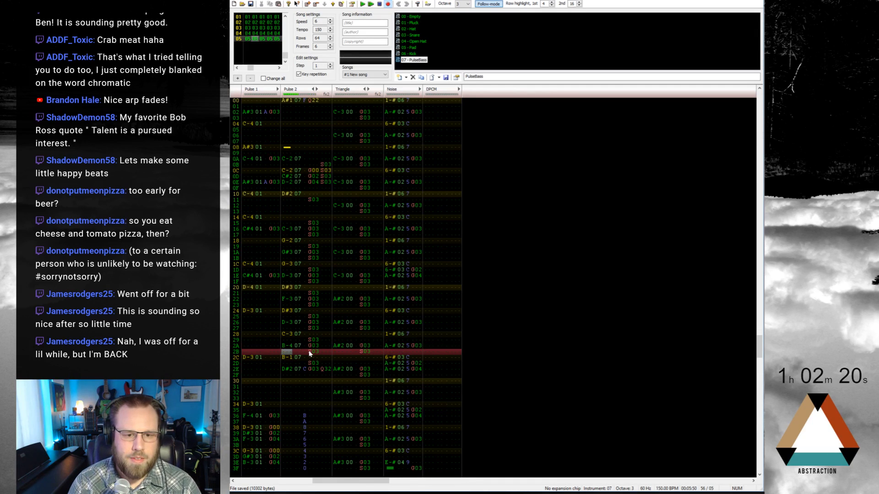
pyautogui.press('Up')
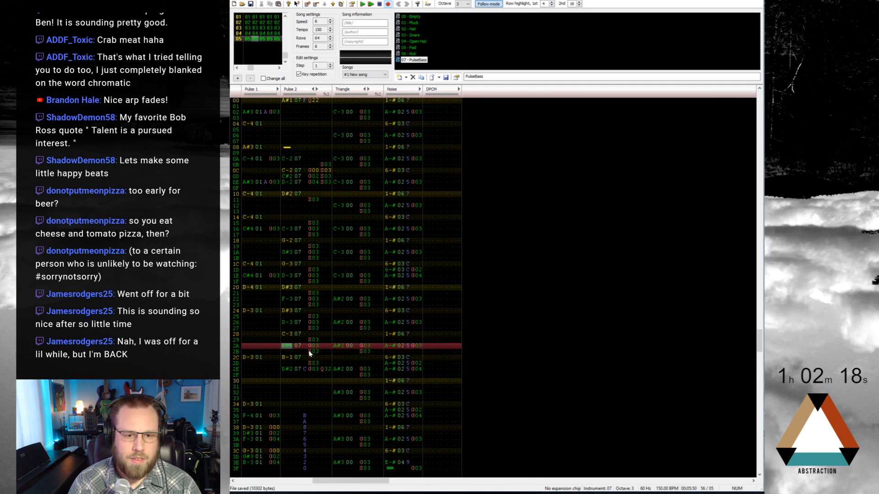
pyautogui.press('j')
pyautogui.press('Down')
pyautogui.press('m')
pyautogui.press('Down')
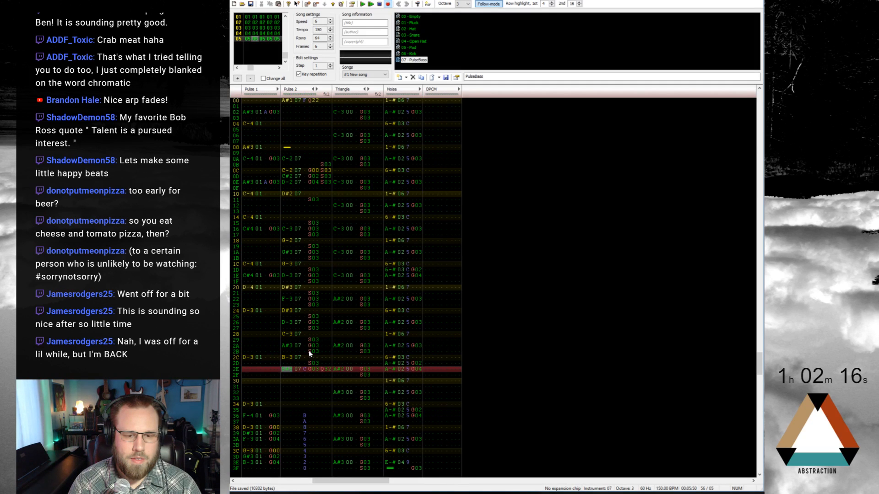
pyautogui.press('d')
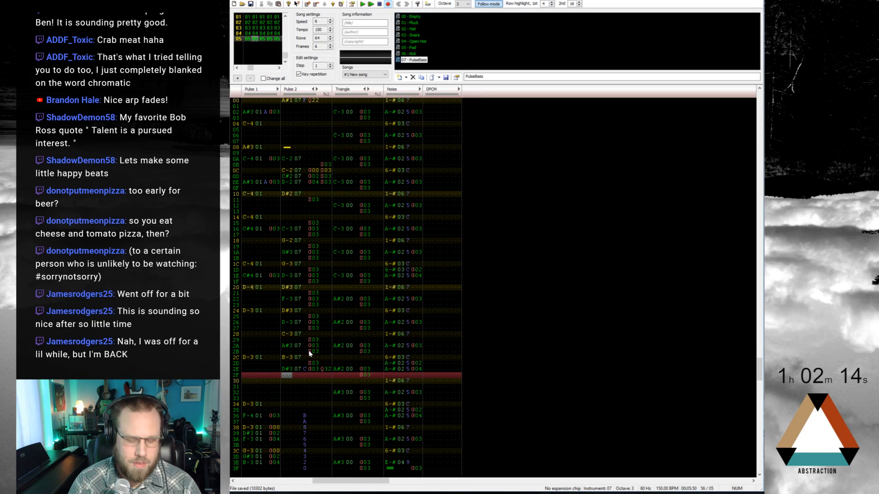
# Lower the row 2C note of Pulse 2 to B-2 and play the frame to check it
pyautogui.press('Up')
pyautogui.press('Up')
pyautogui.press('Up')
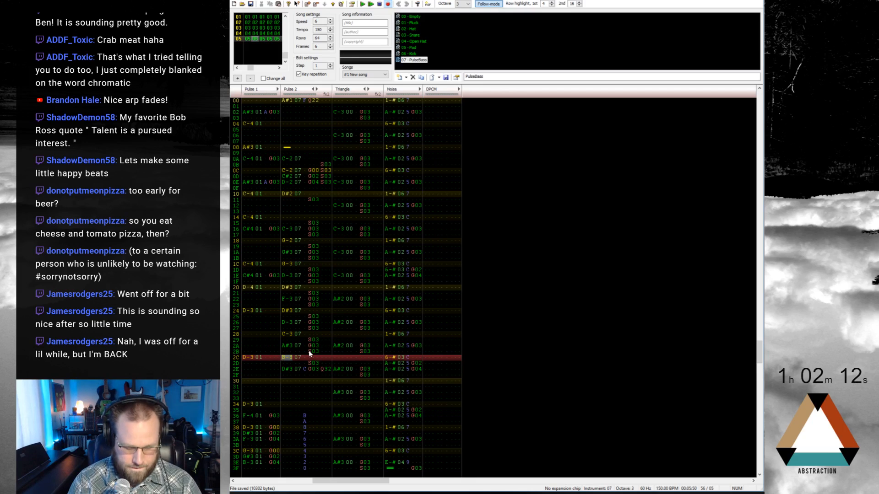
pyautogui.press('KP_Divide')
pyautogui.press('m')
pyautogui.press('Up')
pyautogui.press('Return')
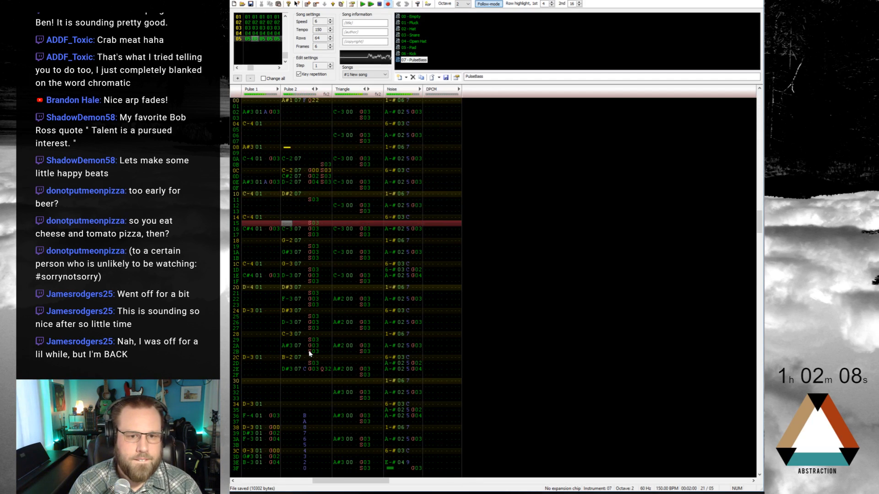
pyautogui.press('Return')
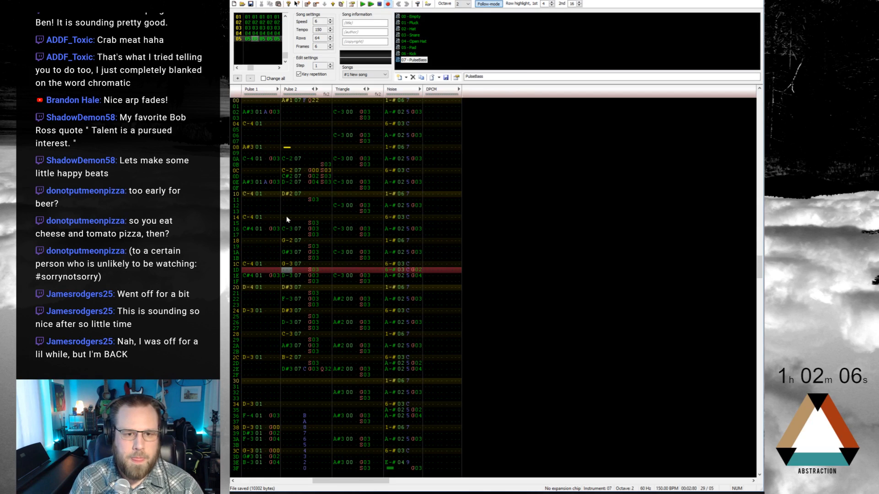
# Enter a D#2 PulseBass note on row 14 of Pulse 2 and play the frame to check it
pyautogui.click(286, 217)
pyautogui.press('d')
pyautogui.press('Return')
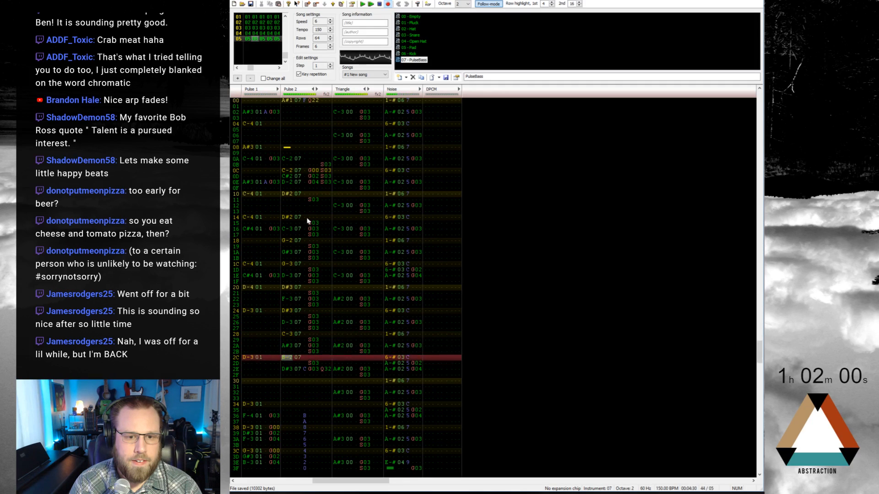
pyautogui.press('Return')
pyautogui.press('Up')
pyautogui.press('Up')
pyautogui.press('Up')
pyautogui.press('Up')
pyautogui.press('Up')
pyautogui.press('Up')
pyautogui.press('Up')
pyautogui.press('Up')
pyautogui.press('Up')
pyautogui.press('Up')
pyautogui.press('Up')
pyautogui.press('Up')
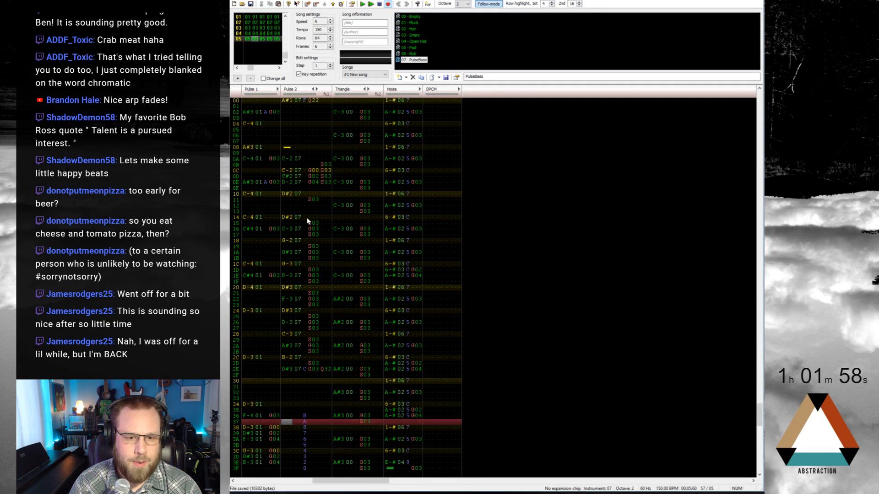
pyautogui.press('Down')
pyautogui.press('Down')
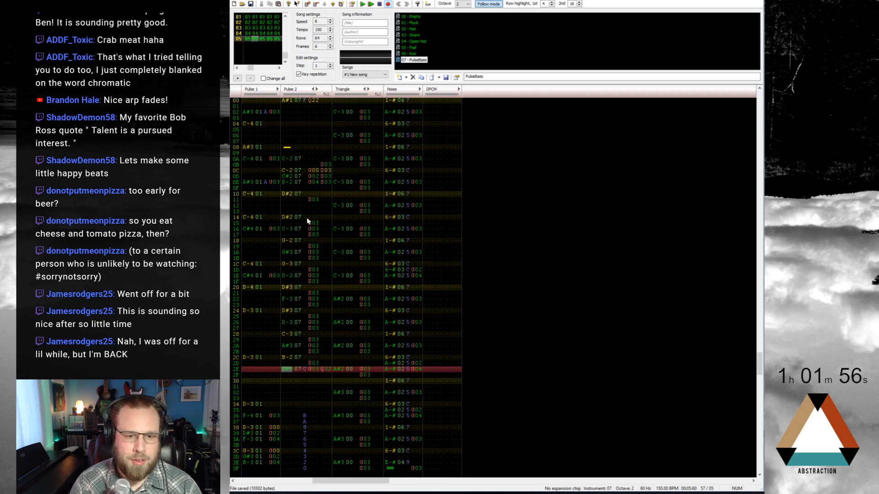
pyautogui.press('Left')
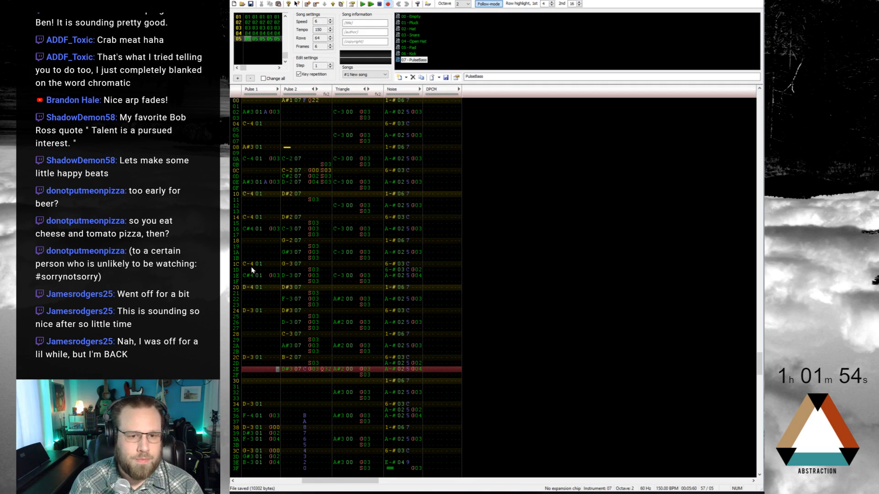
# Delete the Pluck note on row 20 of Pulse 1
pyautogui.moveTo(244, 287); pyautogui.dragTo(262, 358)
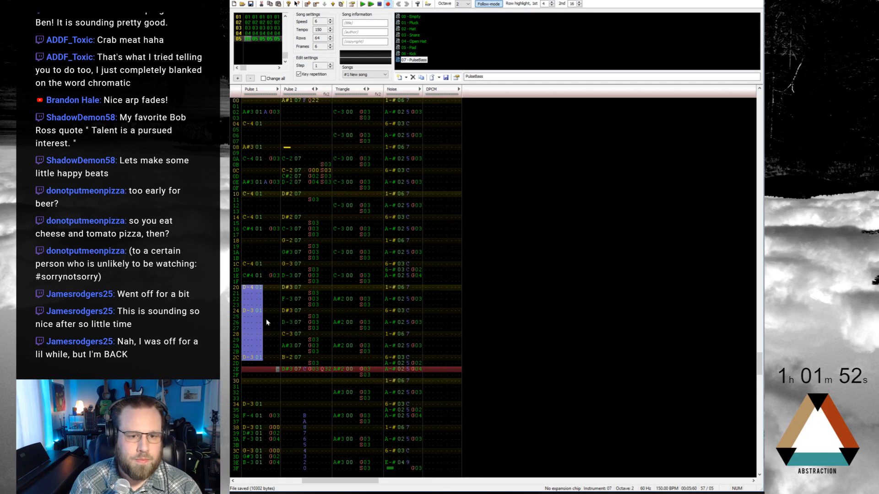
pyautogui.click(246, 289)
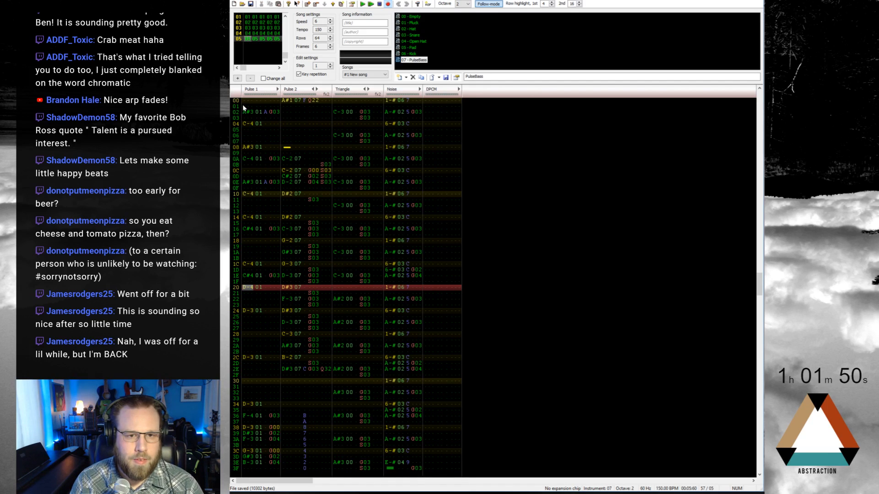
pyautogui.press('Delete')
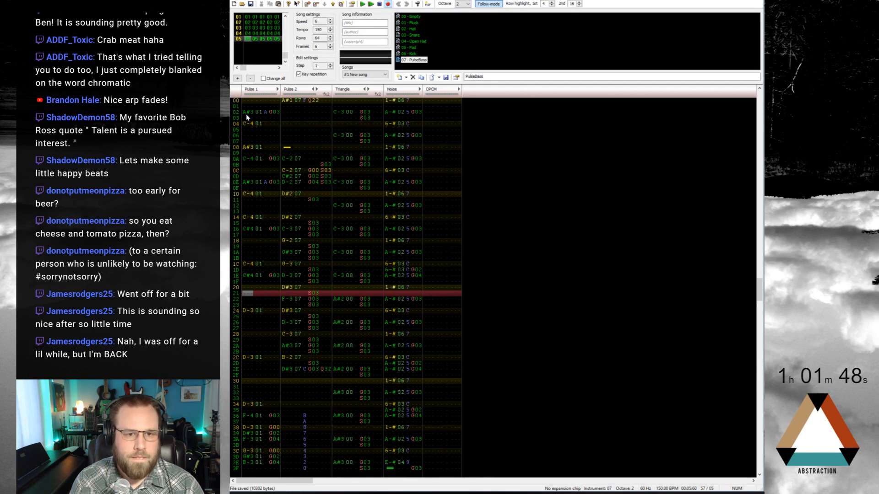
# Copy rows 02–10 of Pulse 1 and paste them over the same channel starting at row 22
pyautogui.moveTo(246, 114); pyautogui.dragTo(276, 195)
pyautogui.click(248, 294)
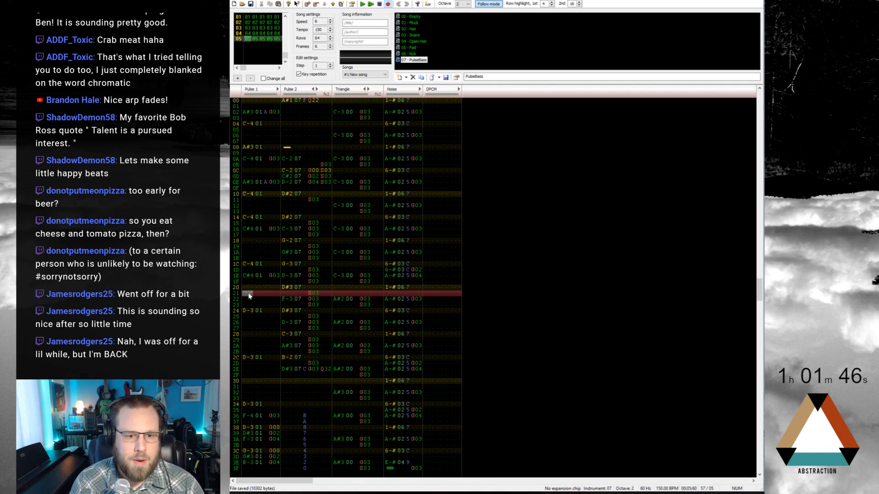
pyautogui.click(248, 300)
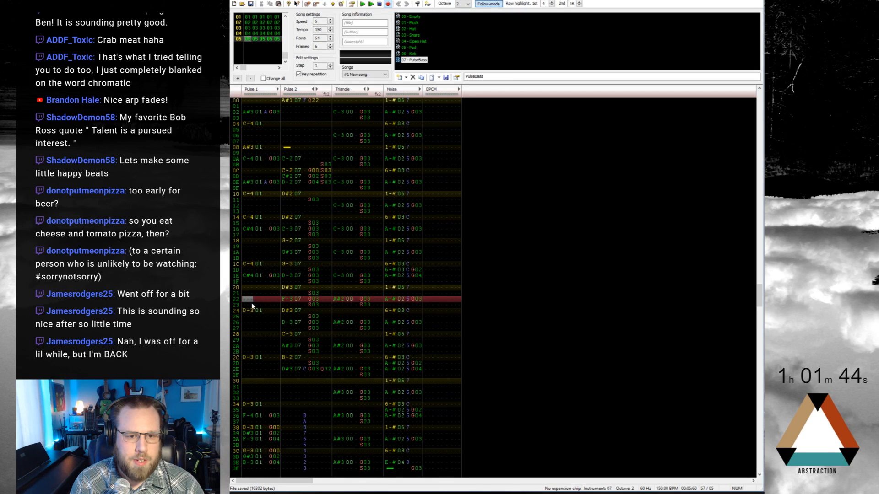
pyautogui.hotkey('ctrl', 'v')
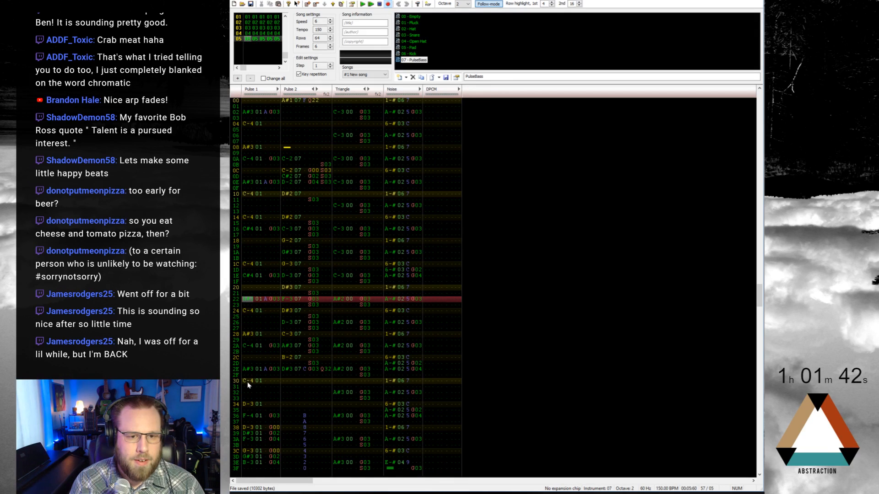
# With the Pluck instrument (01) at octave 3, change rows 22 and 24 of Pulse 1 to C-4 and D-4
pyautogui.click(248, 382)
pyautogui.click(250, 299)
pyautogui.hotkey('ctrl', 'Up')
pyautogui.hotkey('ctrl', 'Up')
pyautogui.hotkey('ctrl', 'Up')
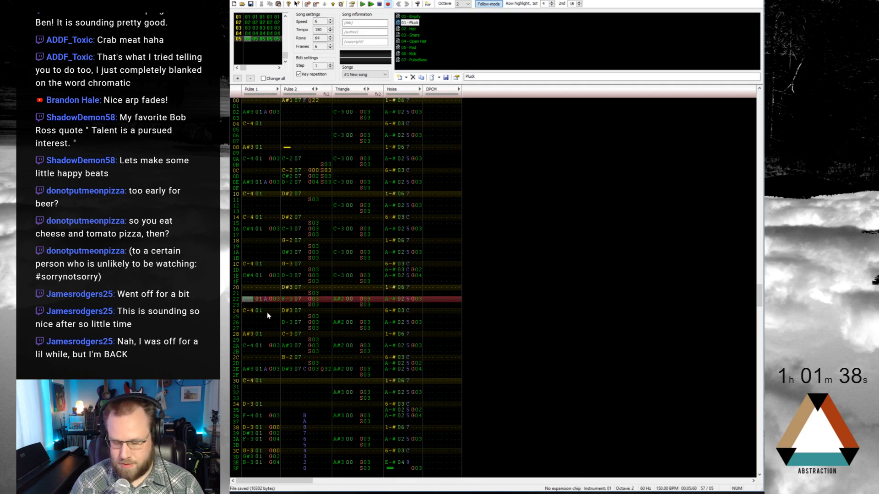
pyautogui.press('KP_Multiply')
pyautogui.press('q')
pyautogui.press('Down')
pyautogui.press('Up')
pyautogui.press('Down')
pyautogui.press('3')
pyautogui.press('Down')
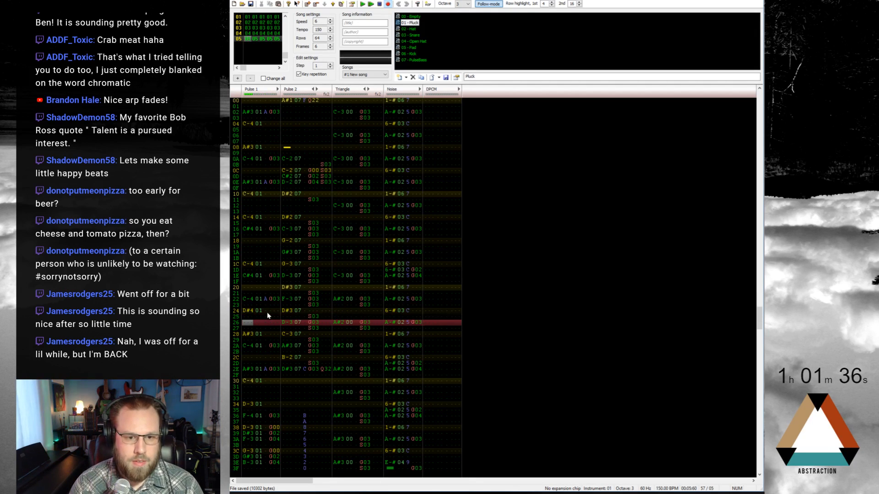
pyautogui.press('Up')
pyautogui.press('Up')
pyautogui.press('w')
# Change the Pluck notes on rows 28, 2A, 2E and 30 of Pulse 1 to C-4, D-4, C-4 and D-4
pyautogui.press('Down')
pyautogui.press('Down')
pyautogui.press('Down')
pyautogui.press('q')
pyautogui.press('Down')
pyautogui.press('w')
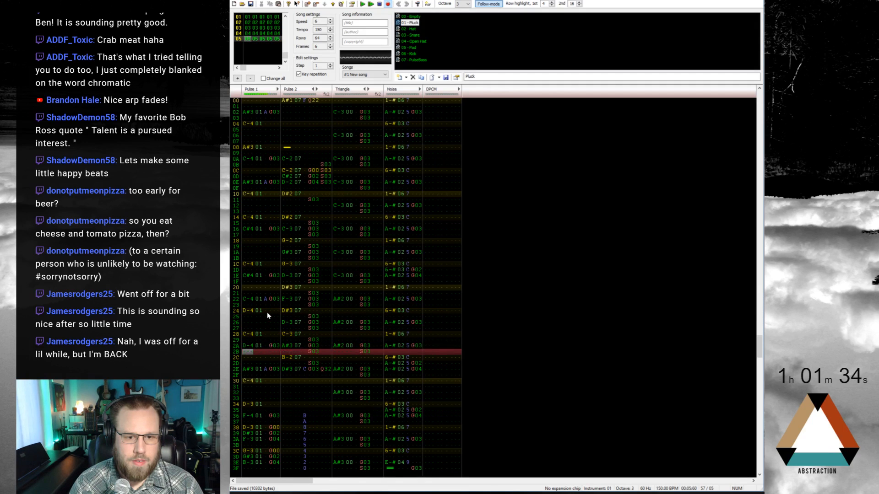
pyautogui.press('Down')
pyautogui.press('Down')
pyautogui.press('Down')
pyautogui.press('q')
pyautogui.press('Down')
pyautogui.press('w')
# Raise the Pluck note on row 2E of Pulse 1 to D#4 and play the frame to check it
pyautogui.press('Up')
pyautogui.press('Up')
pyautogui.press('Up')
pyautogui.press('Up')
pyautogui.press('Up')
pyautogui.press('Up')
pyautogui.press('Up')
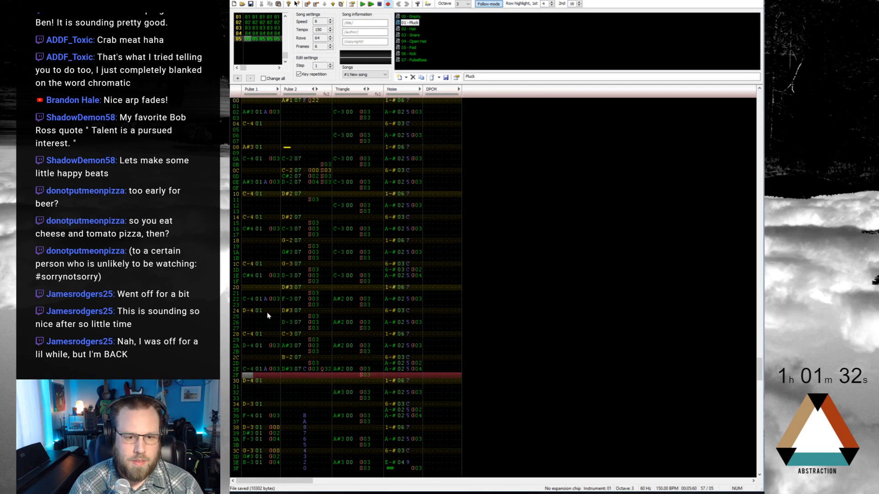
pyautogui.press('Down')
pyautogui.press('Down')
pyautogui.press('Down')
pyautogui.press('Down')
pyautogui.press('3')
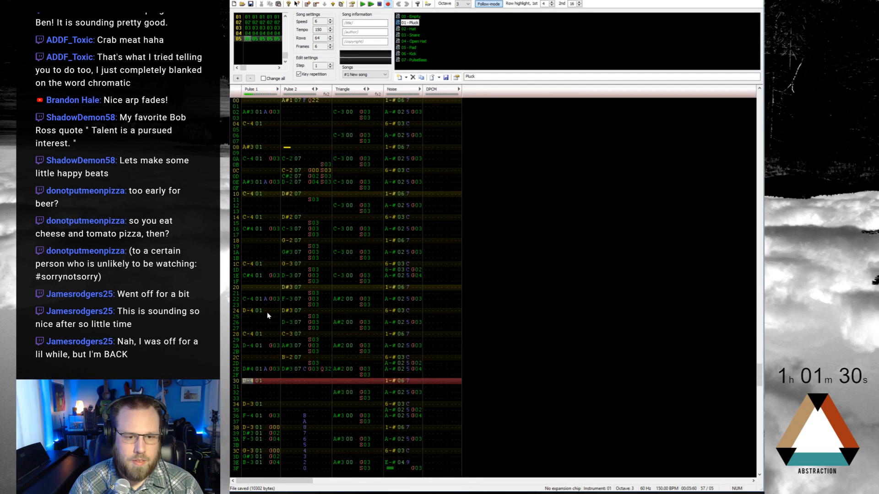
pyautogui.press('Down')
pyautogui.press('Down')
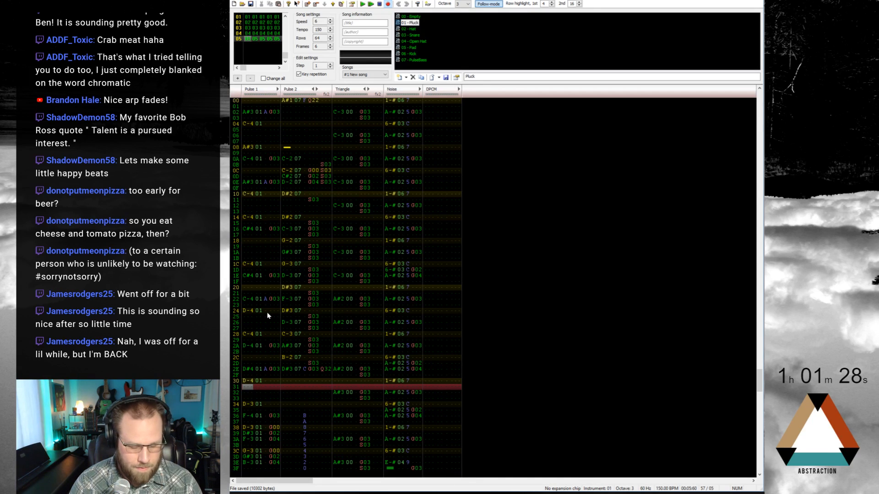
pyautogui.press('Return')
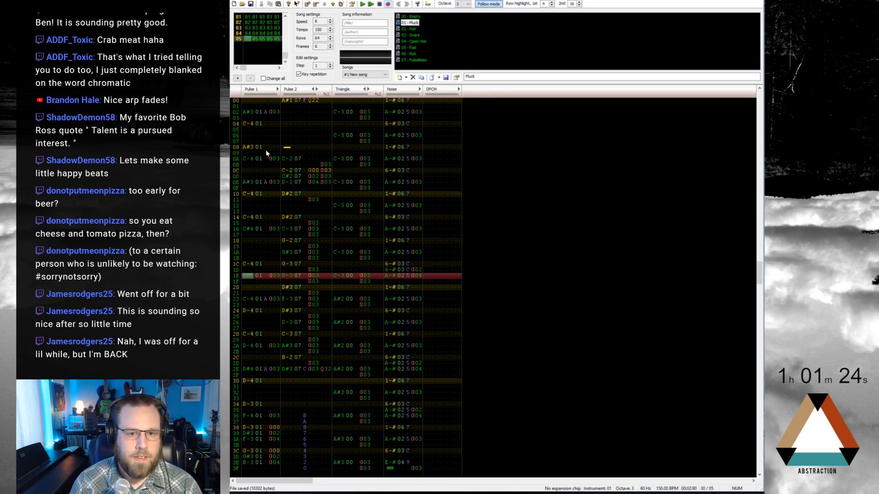
# Add a D#2 PulseBass note on row 12 of Pulse 2 with S03, G03, S03 effects on rows 11–13, and save the module
pyautogui.click(289, 207)
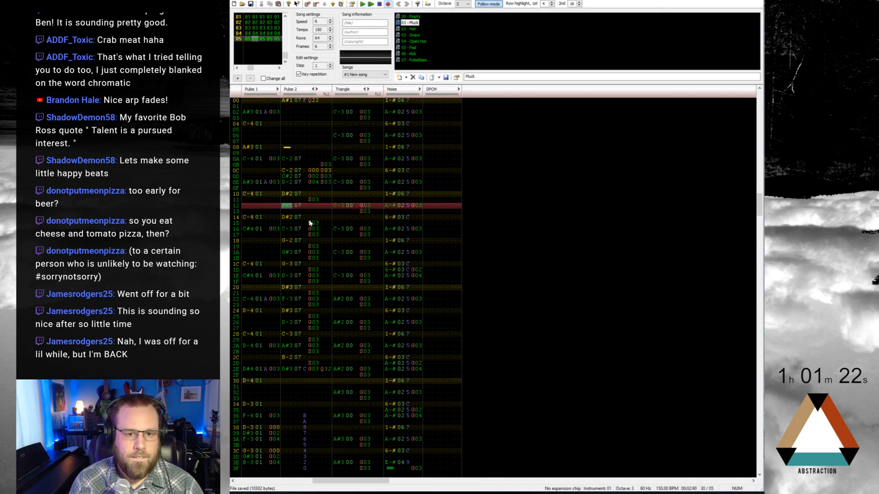
pyautogui.click(310, 200)
pyautogui.write('S03 G03 S03')
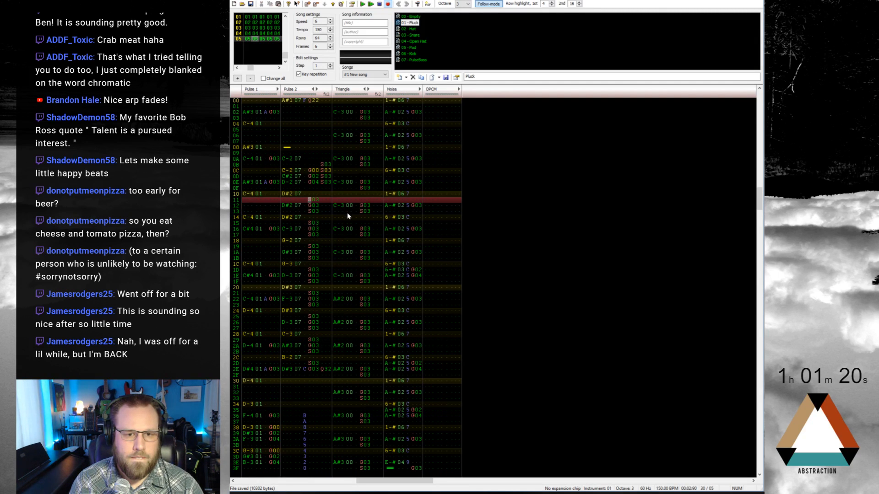
pyautogui.hotkey('ctrl', 's')
pyautogui.press('Return')
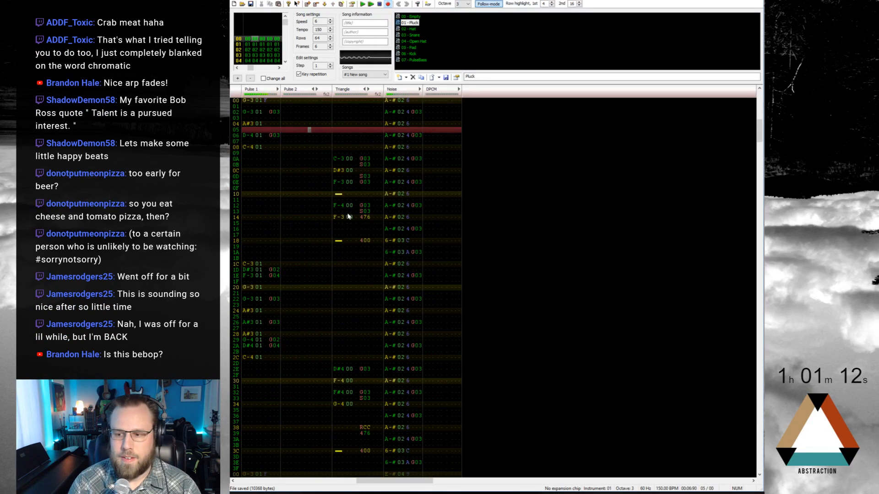
# Stop playback and try a D#3 PulseBass note (instrument 07, octave 2) on row 12 of Pulse 2 in frame 05
pyautogui.press('Return')
pyautogui.press('Up')
pyautogui.press('Home')
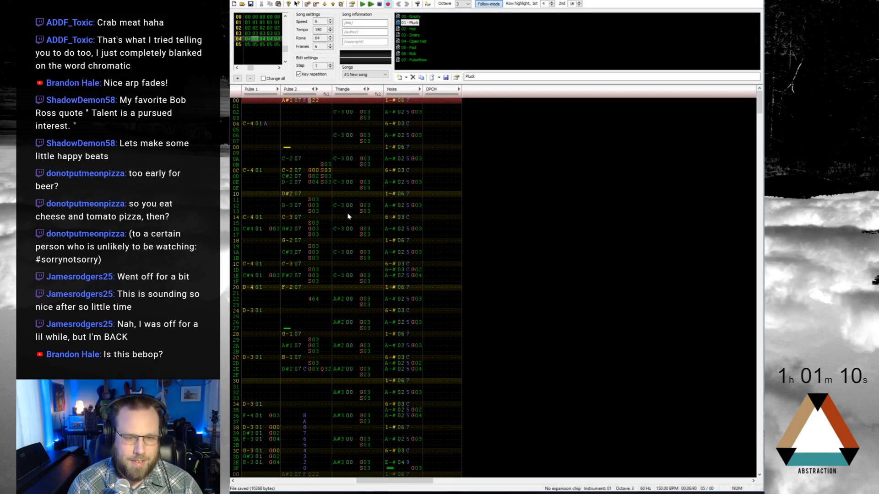
pyautogui.hotkey('ctrl', 'Right')
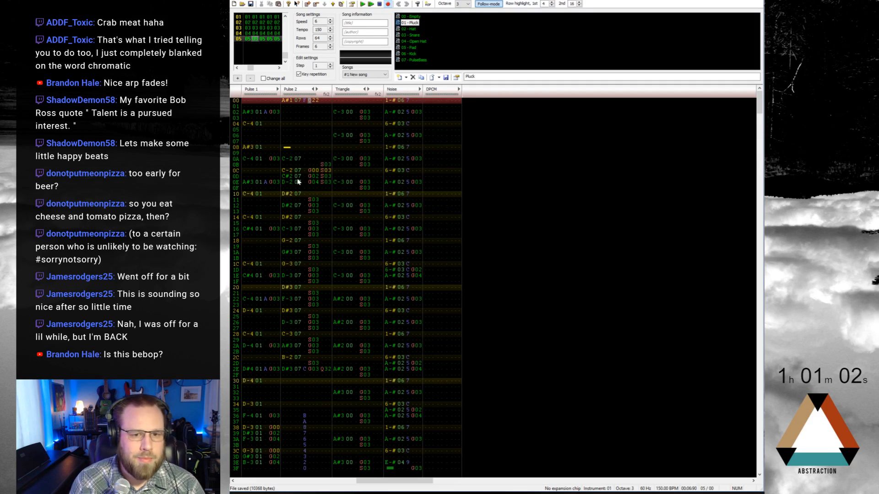
pyautogui.click(287, 206)
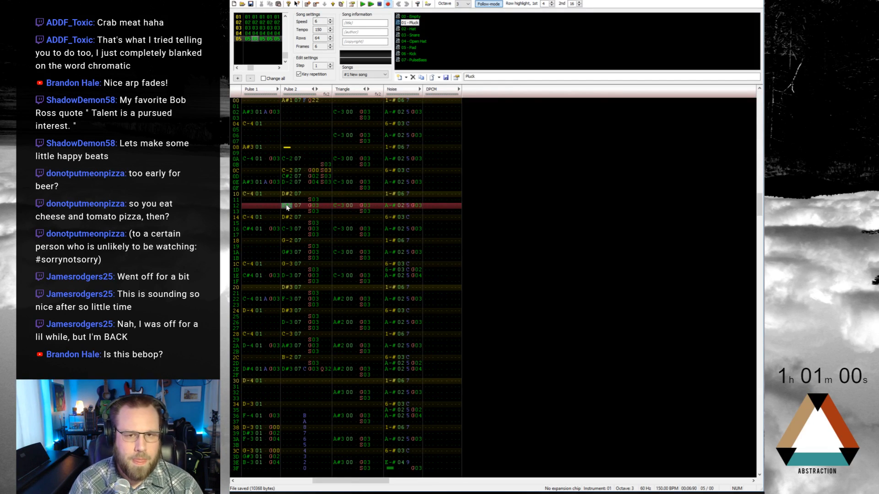
pyautogui.hotkey('ctrl', 'Right')
pyautogui.hotkey('ctrl', 'Right')
pyautogui.hotkey('ctrl', 'Right')
pyautogui.hotkey('ctrl', 'Right')
pyautogui.press('3')
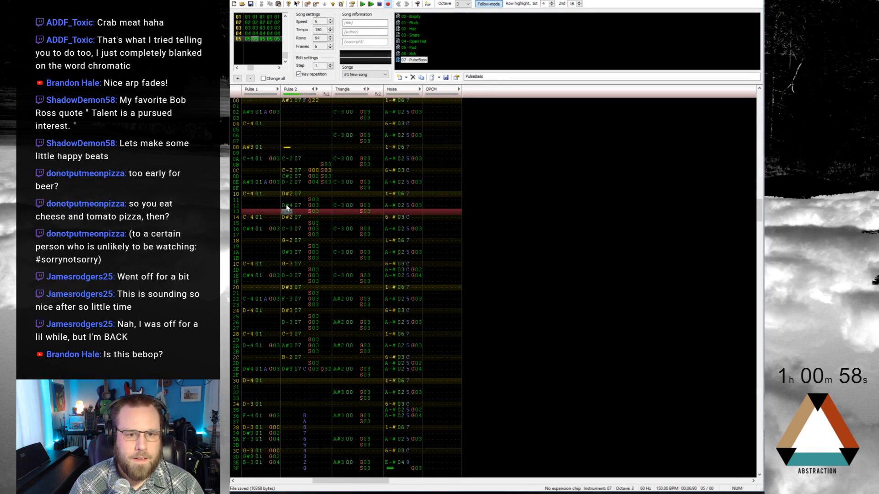
pyautogui.press('Up')
pyautogui.press('KP_Divide')
pyautogui.press('3')
pyautogui.press('Up')
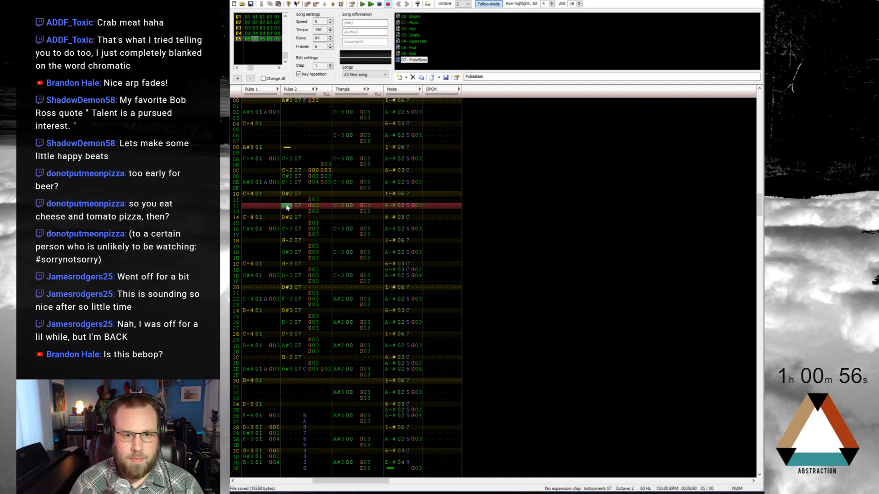
# Change the PulseBass note on row 12 of Pulse 2 to F-2
pyautogui.press('Down')
pyautogui.press('Down')
pyautogui.press('Up')
pyautogui.press('Up')
pyautogui.press('r')
pyautogui.press('Up')
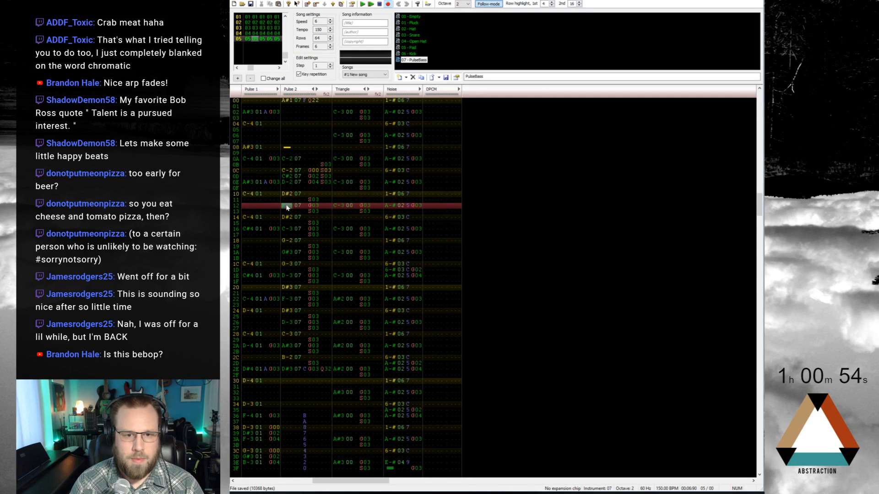
pyautogui.press('KP_Divide')
pyautogui.press('Up')
pyautogui.press('Up')
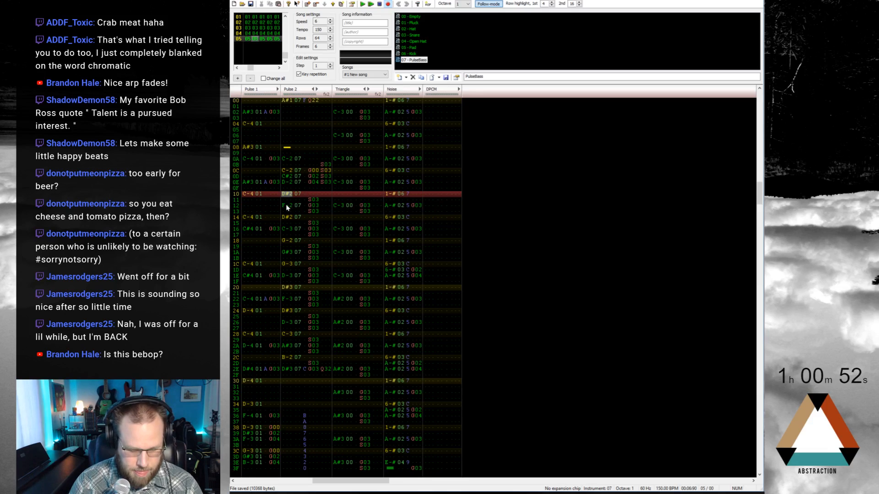
# Play frame 05 from its first row to check the edited bass line
pyautogui.hotkey('ctrl', 'Return')
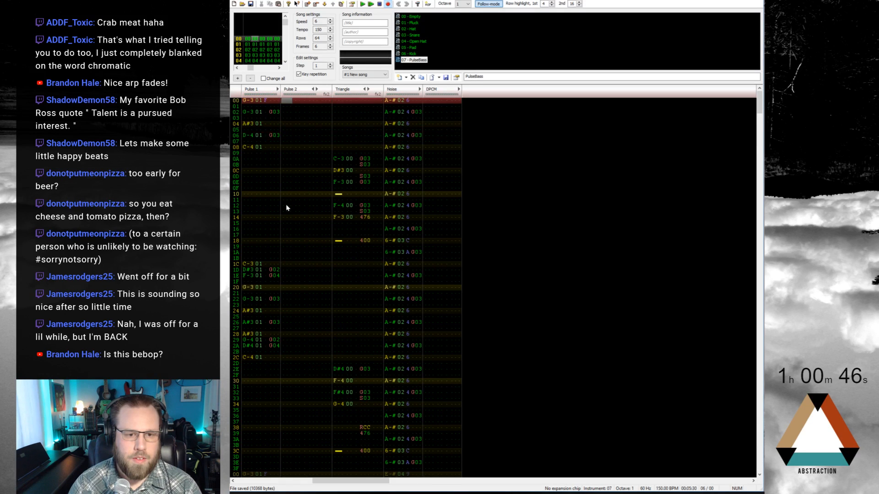
pyautogui.hotkey('ctrl', 'Left')
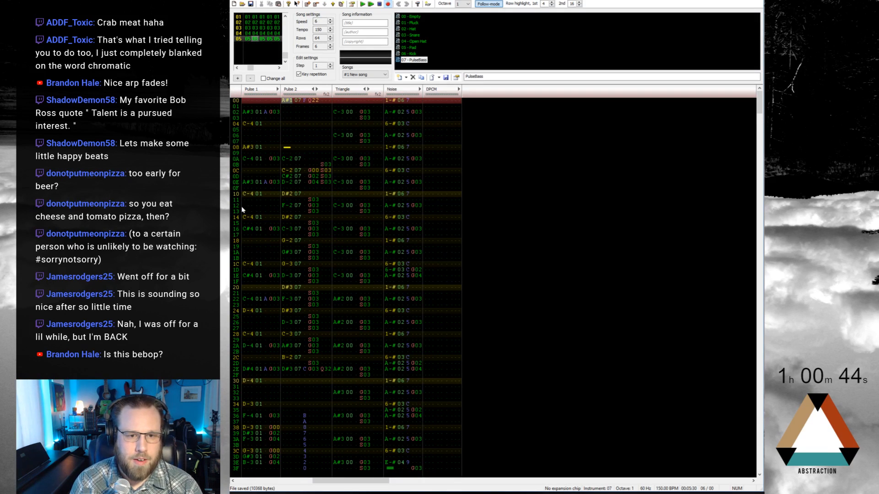
pyautogui.press('Return')
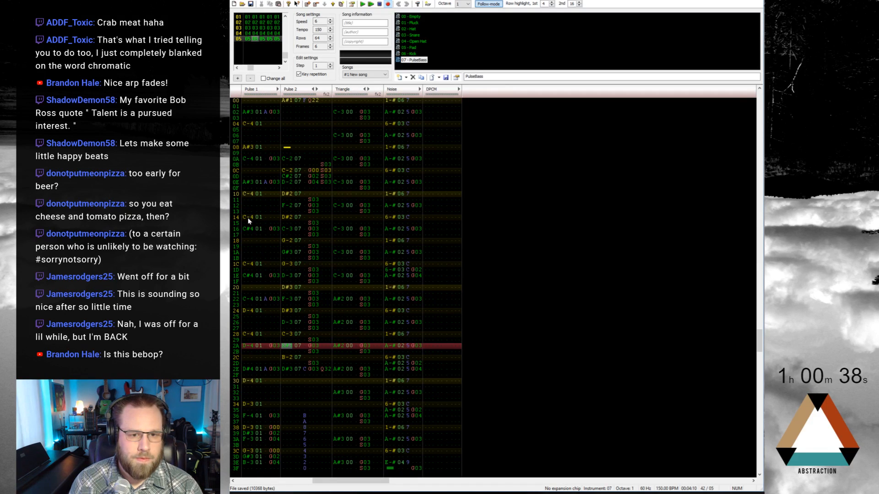
pyautogui.click(248, 101)
pyautogui.press('Return')
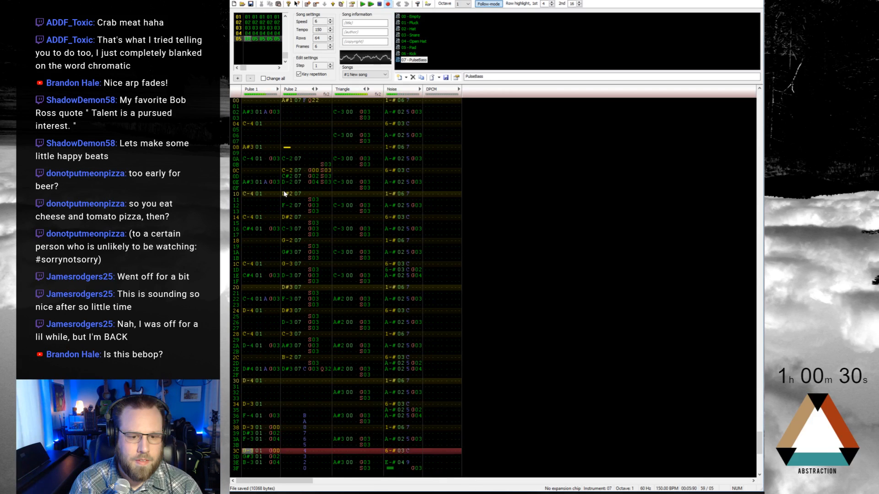
pyautogui.press('Return')
pyautogui.scroll(8, 311, 231)
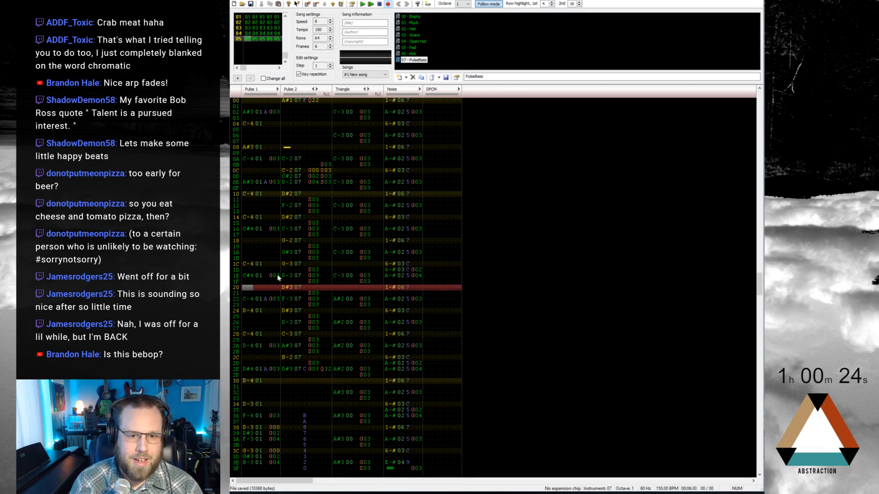
# Select the Pluck instrument (01) and try G#3 and A#4 on row 14 of Pulse 1
pyautogui.moveTo(293, 216); pyautogui.dragTo(315, 350)
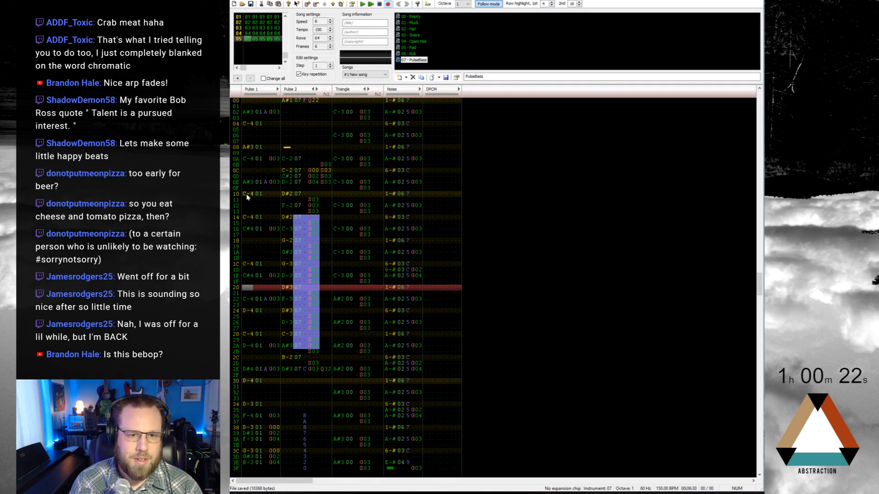
pyautogui.scroll(1, 267, 231)
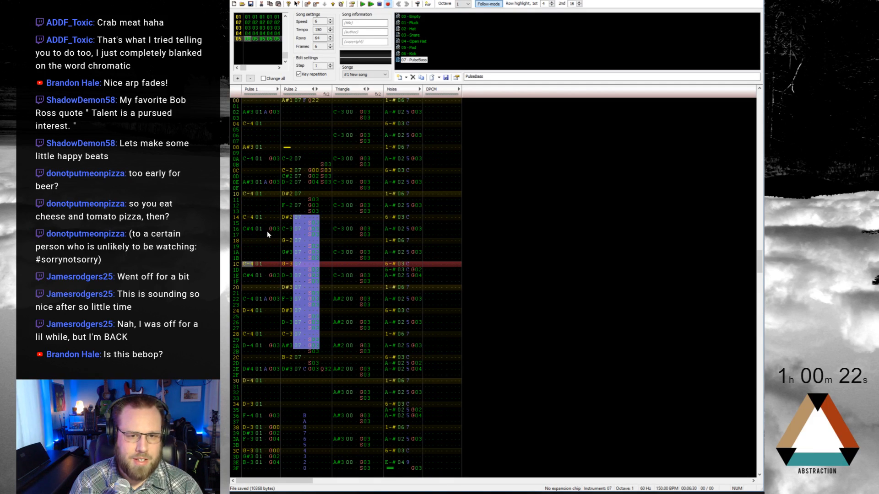
pyautogui.click(249, 195)
pyautogui.click(247, 218)
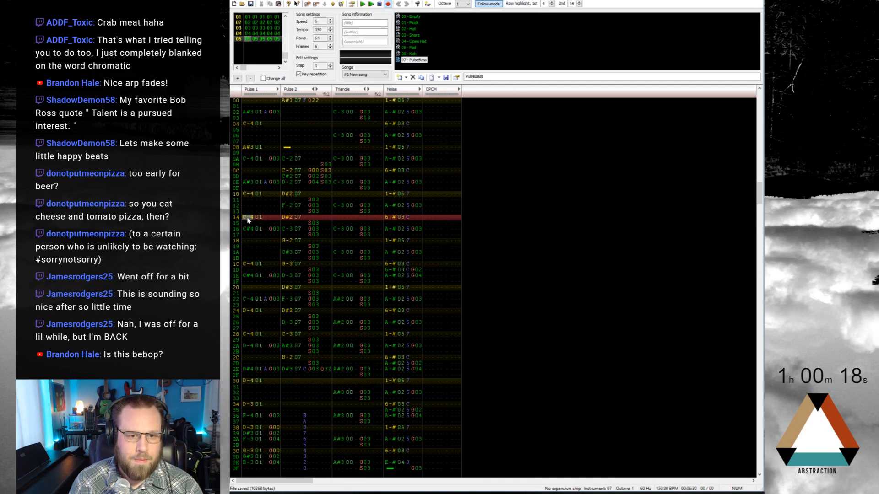
pyautogui.press('h')
pyautogui.press('Up')
pyautogui.hotkey('ctrl', 'Up')
pyautogui.hotkey('ctrl', 'Up')
pyautogui.hotkey('ctrl', 'Up')
pyautogui.hotkey('ctrl', 'Up')
pyautogui.hotkey('ctrl', 'Up')
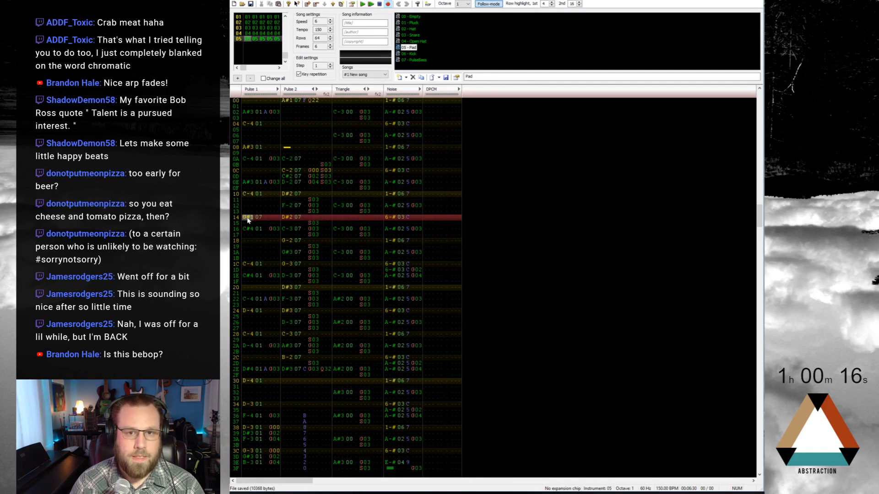
pyautogui.press('KP_Multiply')
pyautogui.press('h')
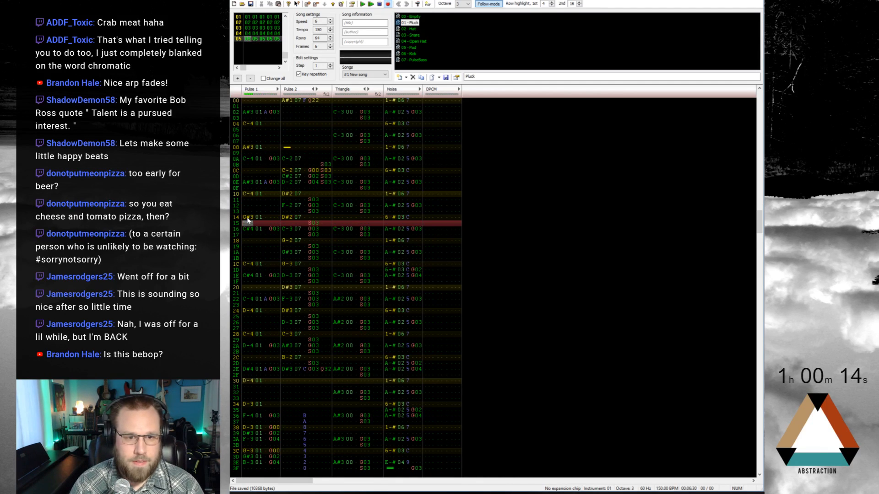
pyautogui.press('Up')
pyautogui.press('j')
pyautogui.press('Up')
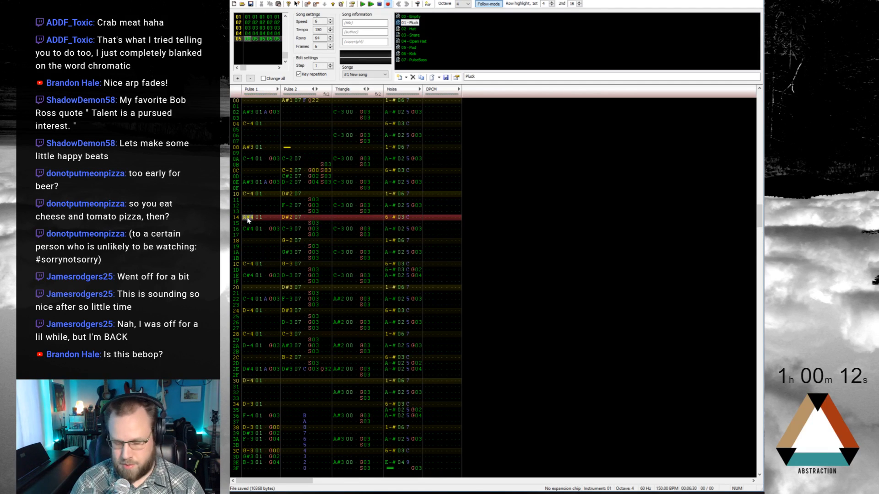
# At octave 3, change the Pluck notes on rows 14, 16, 1C and 1E of Pulse 1 to A#3, C-4, A#3 and C-4
pyautogui.press('KP_Divide')
pyautogui.press('j')
pyautogui.press('Down')
pyautogui.press('q')
pyautogui.press('Down')
pyautogui.press('Down')
pyautogui.press('Down')
pyautogui.press('Down')
pyautogui.press('Down')
pyautogui.press('j')
pyautogui.press('Down')
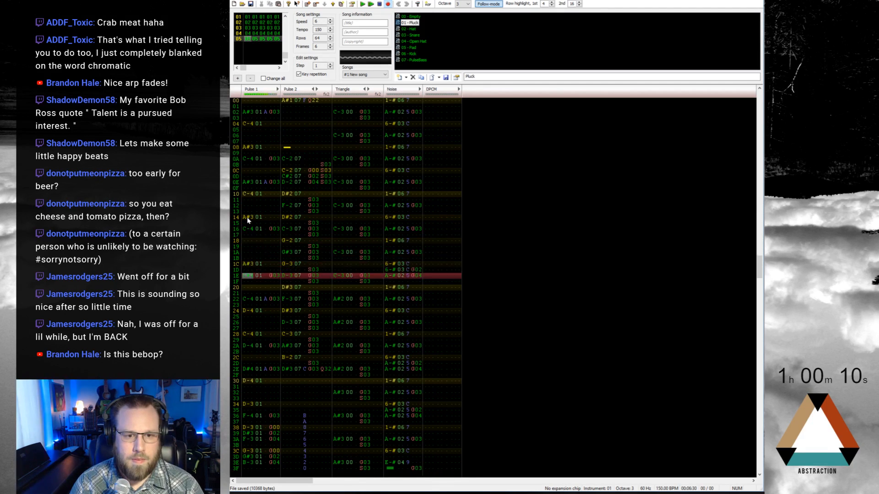
pyautogui.press('q')
pyautogui.press('Home')
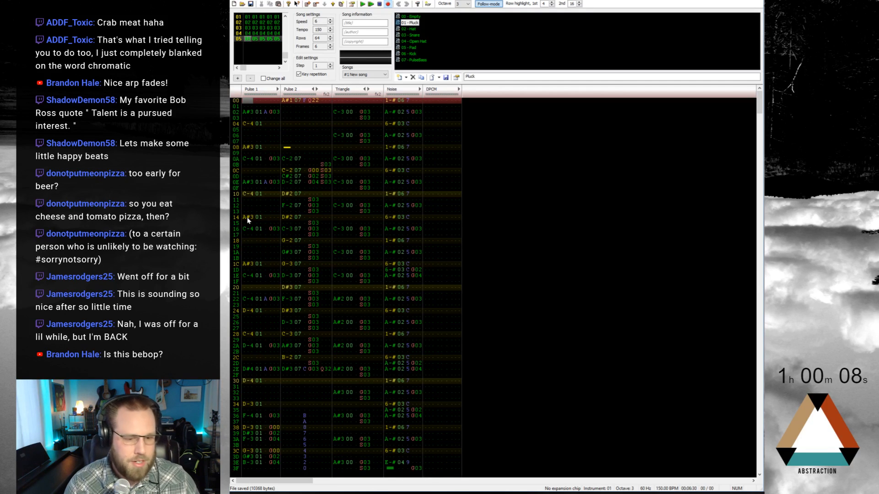
# Play the whole song from the start of frame 00 through frame 05 to check it
pyautogui.press('End')
pyautogui.press('Down')
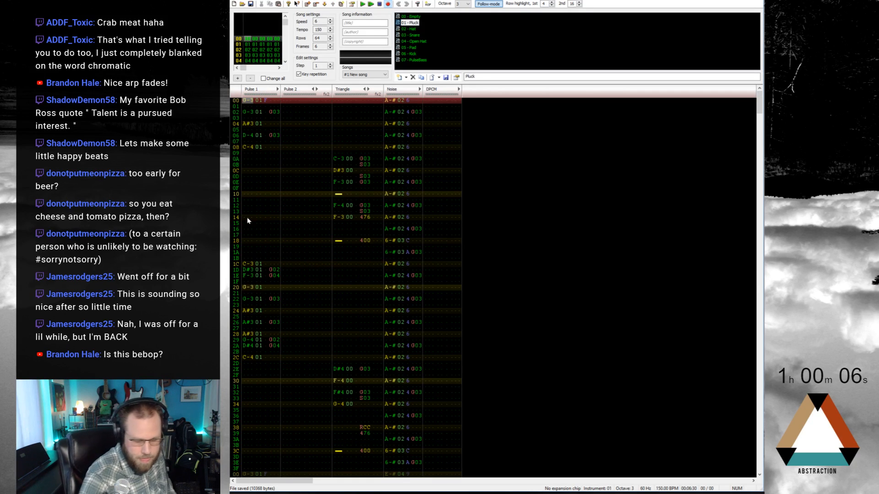
pyautogui.press('Return')
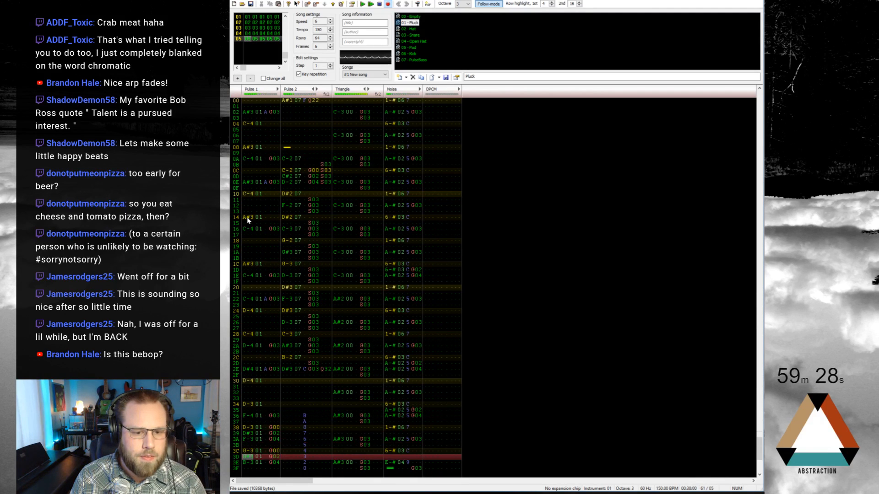
pyautogui.press('Return')
pyautogui.press('Up')
pyautogui.press('Home')
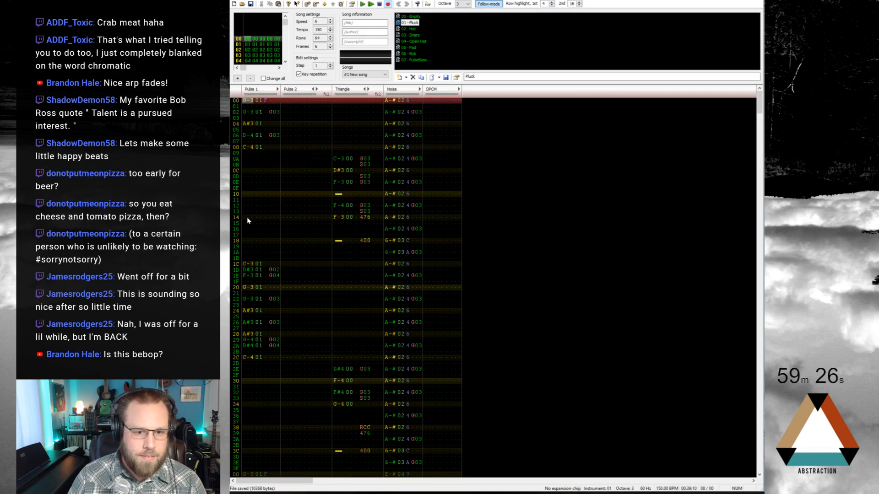
# In frame 05, enter Pluck notes F-4, D#4 and D-4 on rows 36, 38 and 3A of Pulse 1
pyautogui.hotkey('ctrl', 'Left')
pyautogui.hotkey('ctrl', 'Left')
pyautogui.press('End')
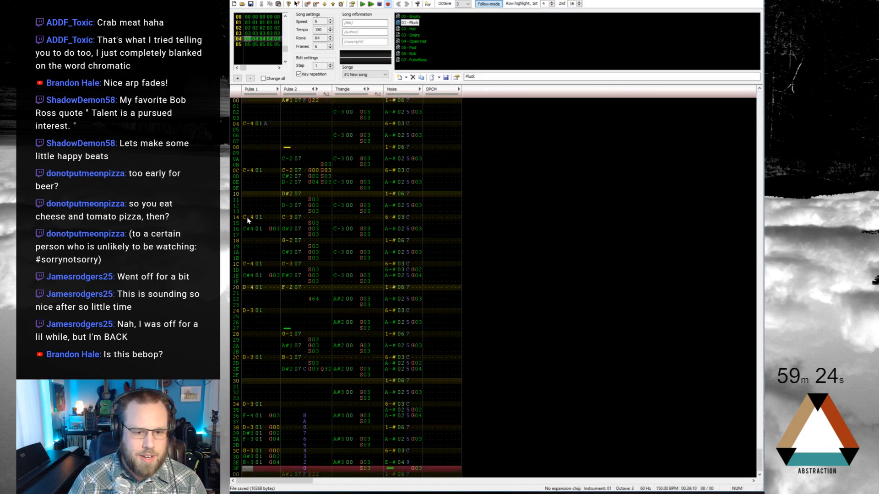
pyautogui.press('Down')
pyautogui.press('Down')
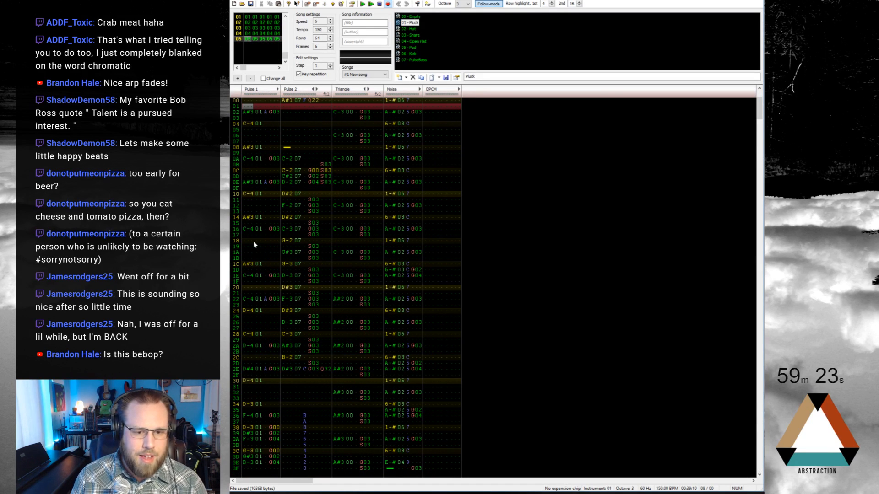
pyautogui.click(246, 417)
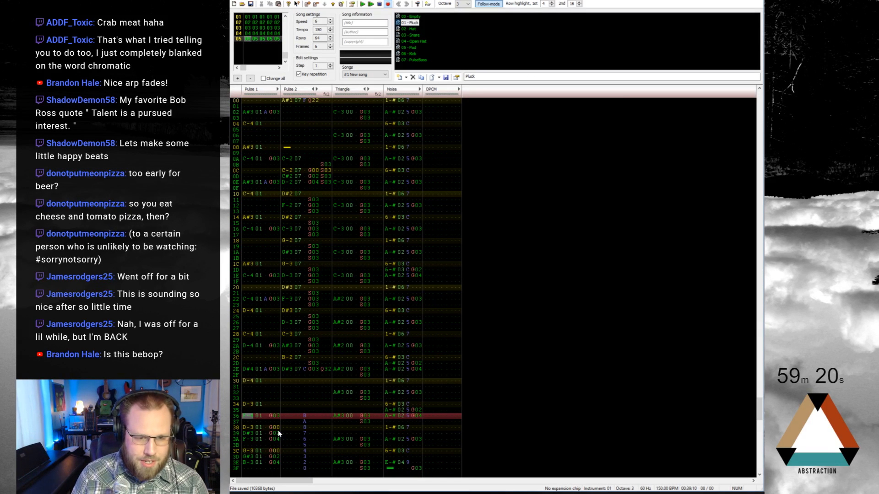
pyautogui.press('r')
pyautogui.press('Up')
pyautogui.press('Down')
pyautogui.press('Down')
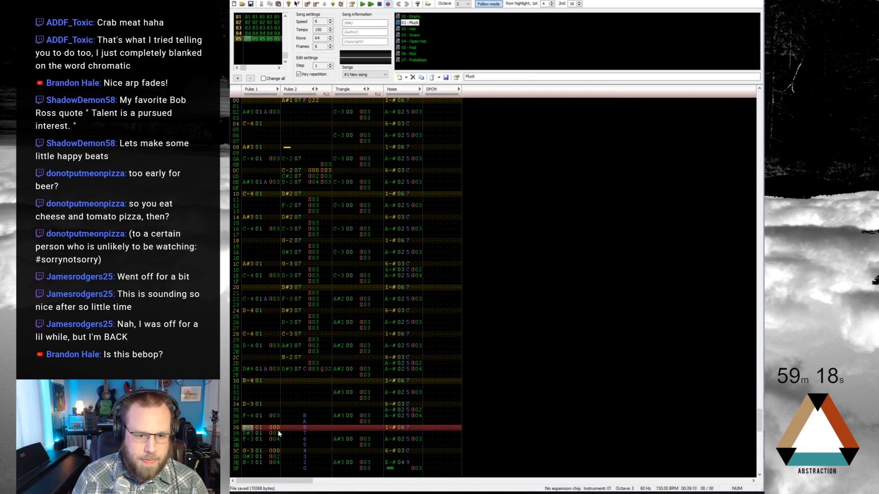
pyautogui.press('3')
pyautogui.press('Down')
pyautogui.press('w')
pyautogui.press('Up')
pyautogui.press('Up')
pyautogui.press('Up')
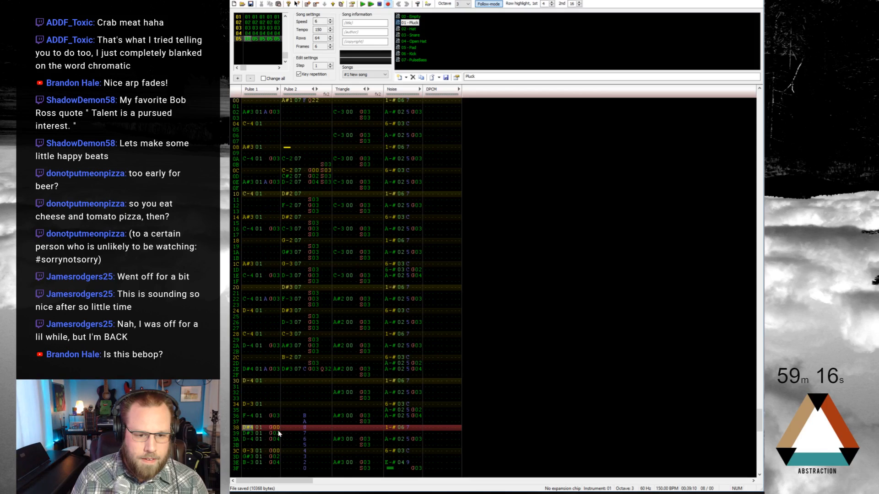
# Play from row 30 of frame 04 into frame 05 to hear the original ending
pyautogui.press('Home')
pyautogui.press('Up')
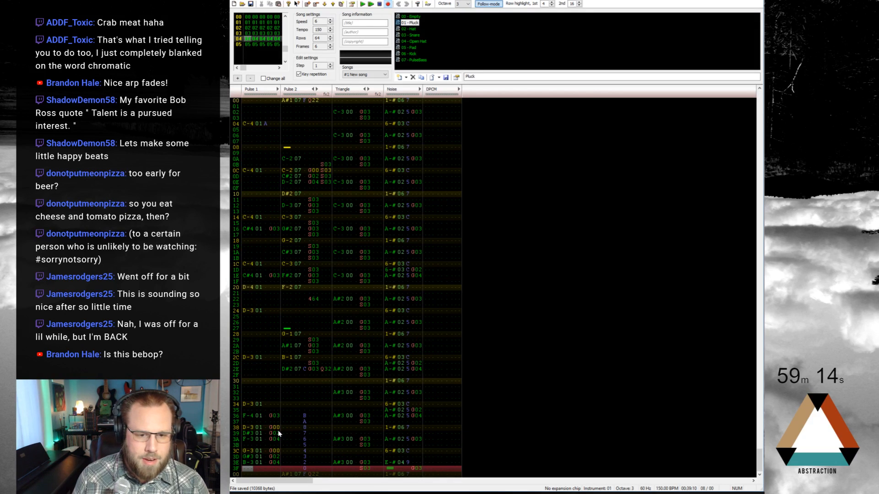
pyautogui.click(249, 382)
pyautogui.press('F7')
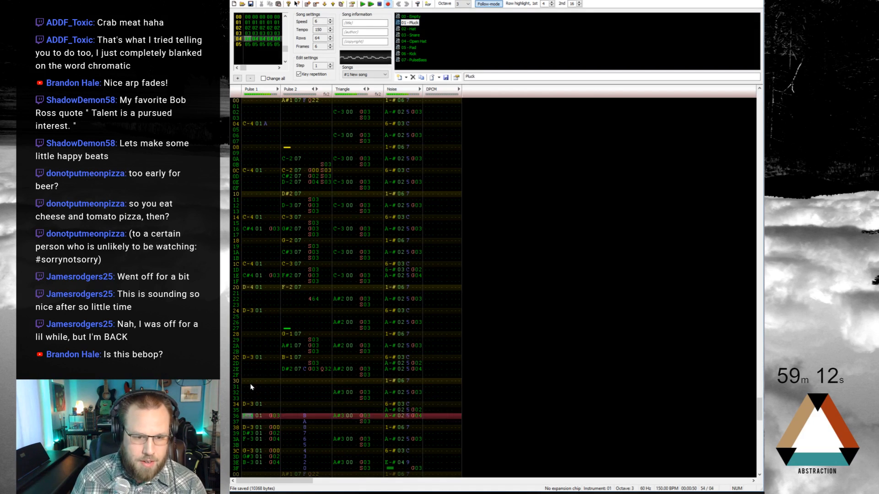
pyautogui.press('F8')
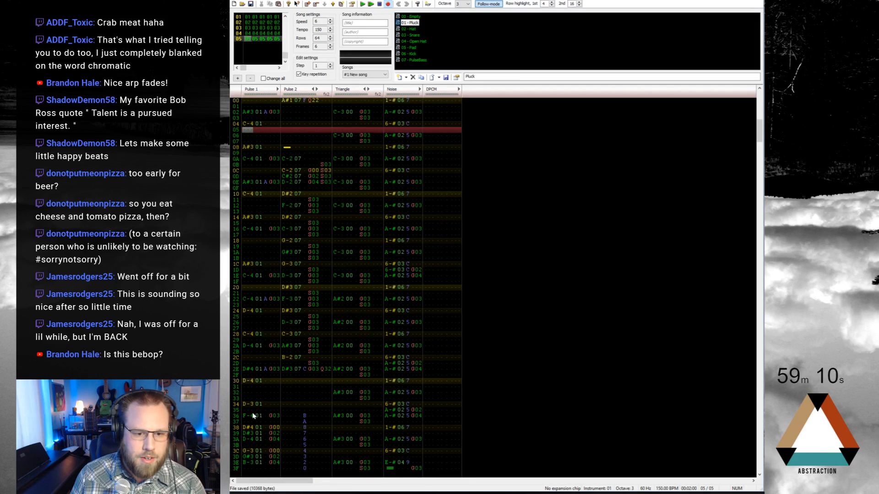
# In frame 05, change the Pulse 1 notes on rows 39, 3A, 3C, 3D and 3E to D-4, C-4, D-4, C-4 and A#3
pyautogui.click(253, 416)
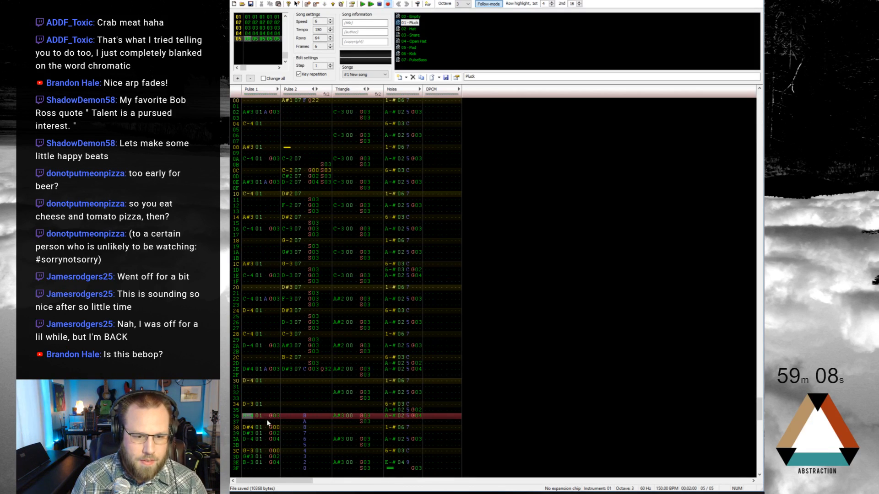
pyautogui.press('Down')
pyautogui.press('Down')
pyautogui.press('Down')
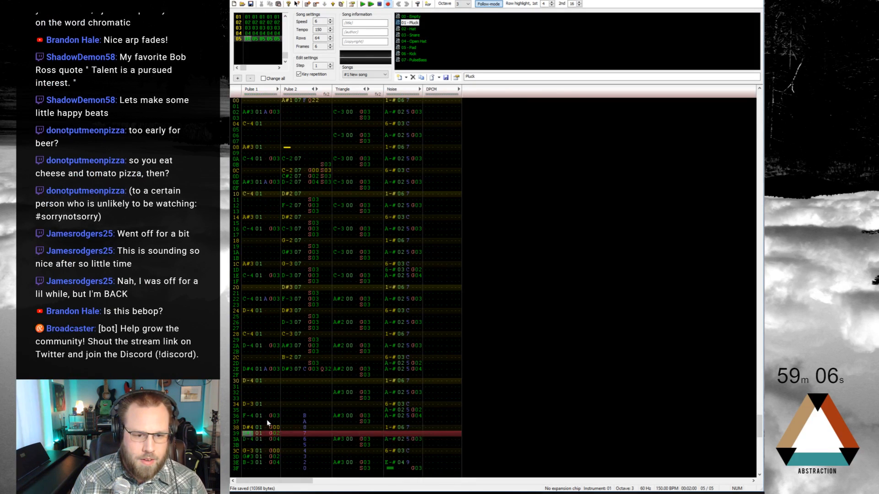
pyautogui.press('Down')
pyautogui.press('q')
pyautogui.press('Down')
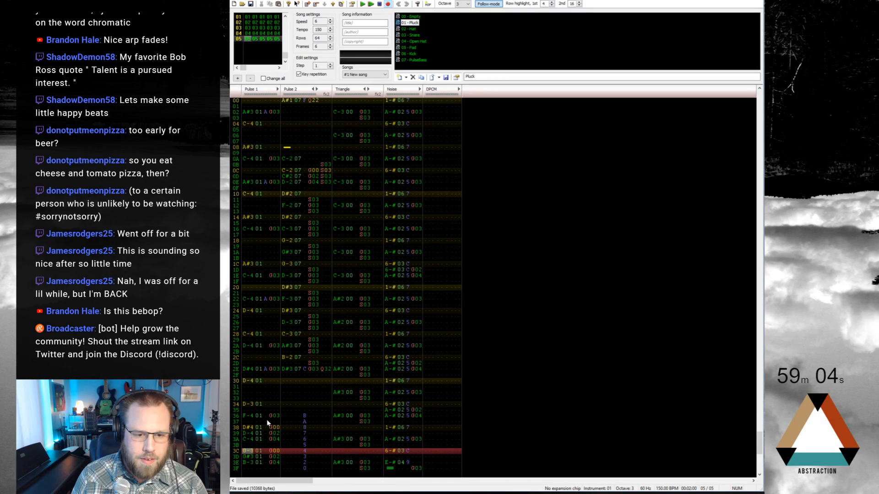
pyautogui.press('w')
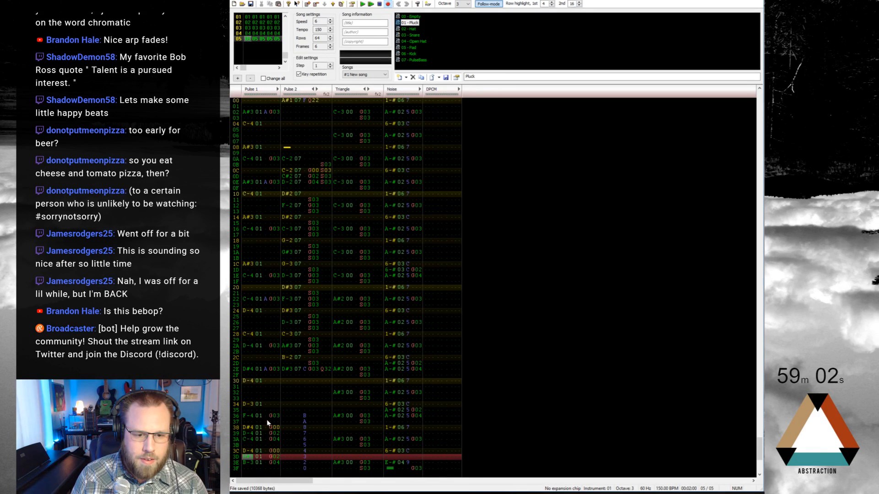
pyautogui.press('q')
pyautogui.press('j')
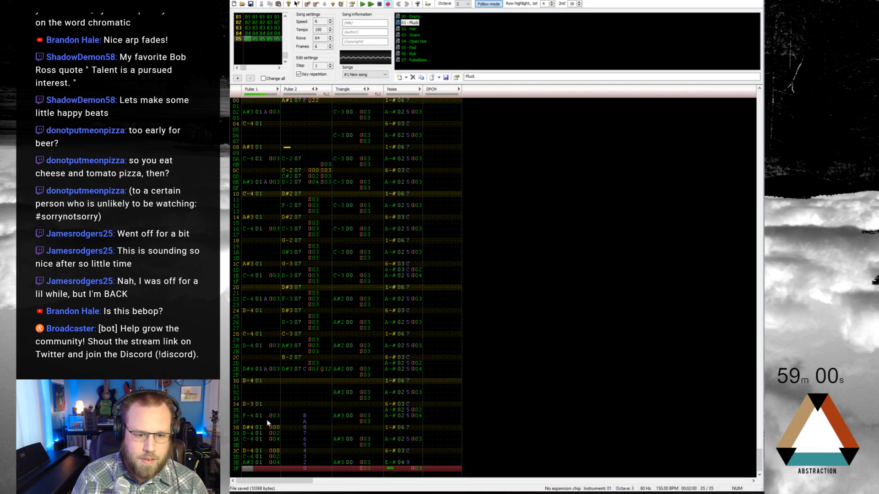
# Play frame 05 from row 00 through its end to hear the new melody ending
pyautogui.press('Down')
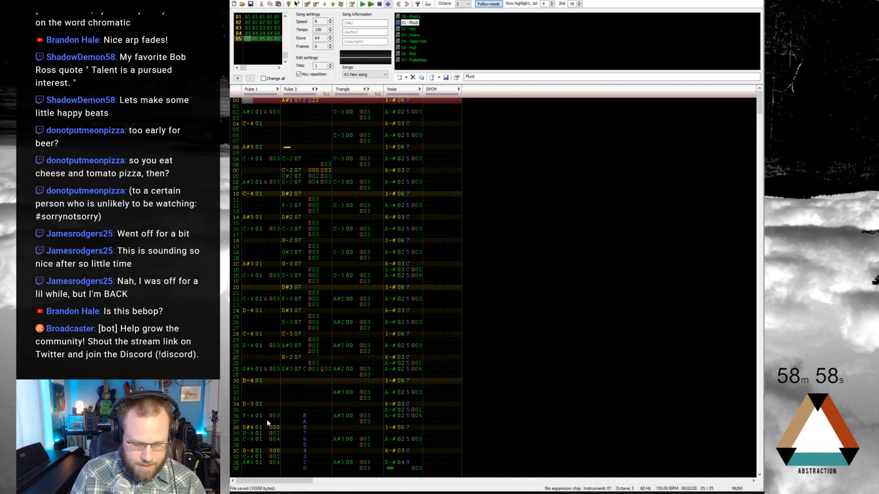
pyautogui.press('Return')
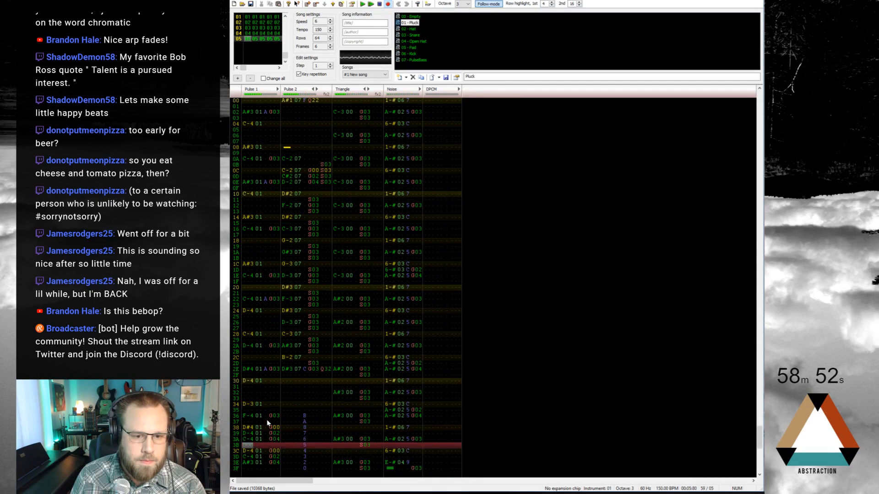
pyautogui.press('Return')
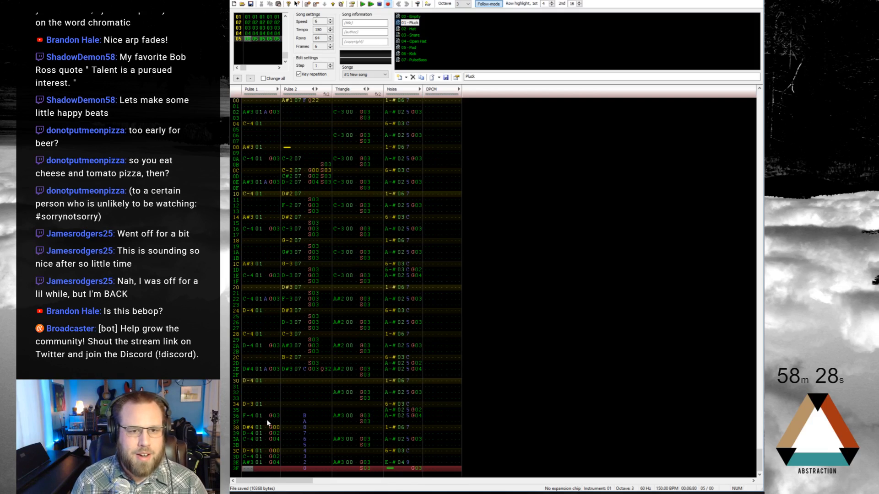
pyautogui.moveTo(240, 103); pyautogui.dragTo(330, 279)
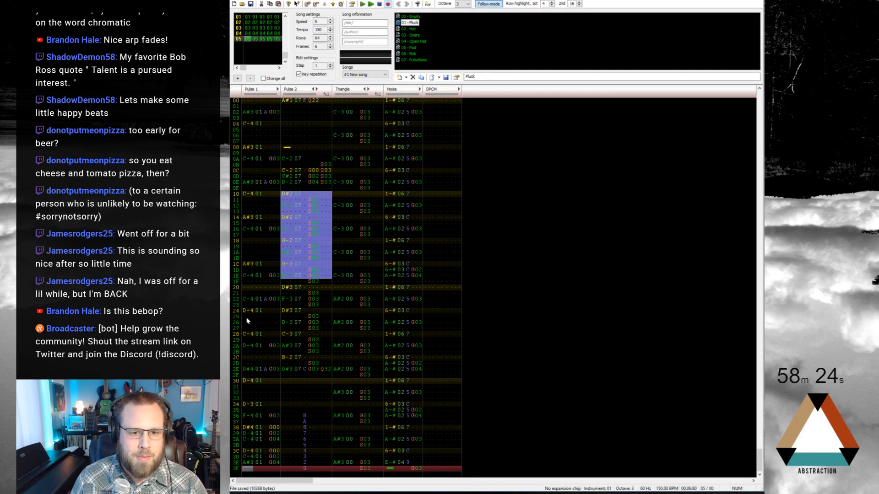
pyautogui.moveTo(245, 283); pyautogui.dragTo(278, 346)
pyautogui.moveTo(271, 376); pyautogui.dragTo(326, 428)
pyautogui.click(300, 445)
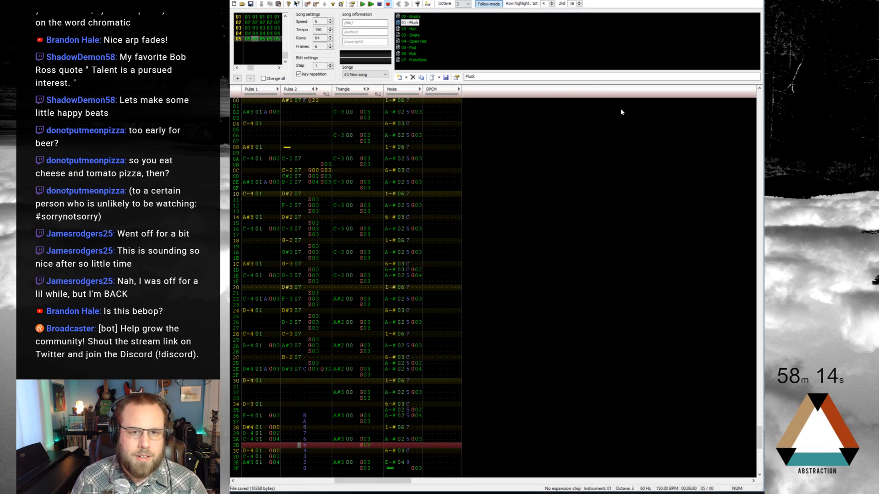
# Insert a new frame 06 after frame 05, and copy the snare hit from Noise row 0C of frame 05
pyautogui.click(308, 4)
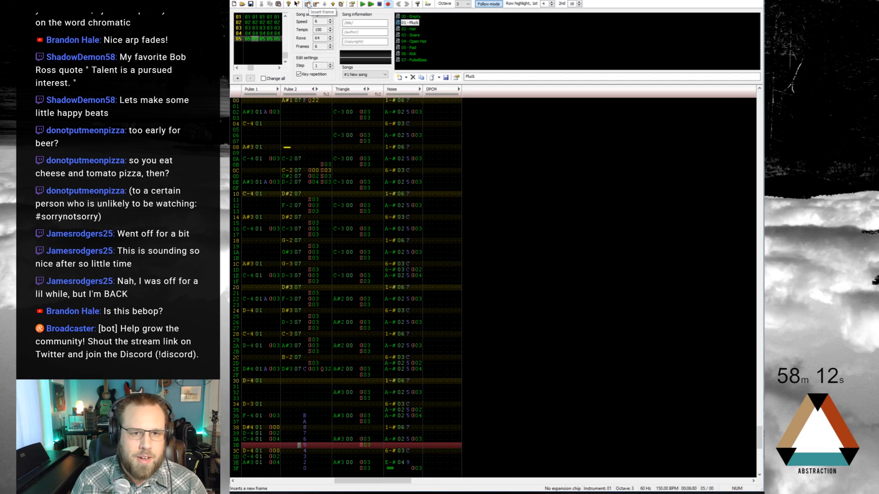
pyautogui.click(405, 162)
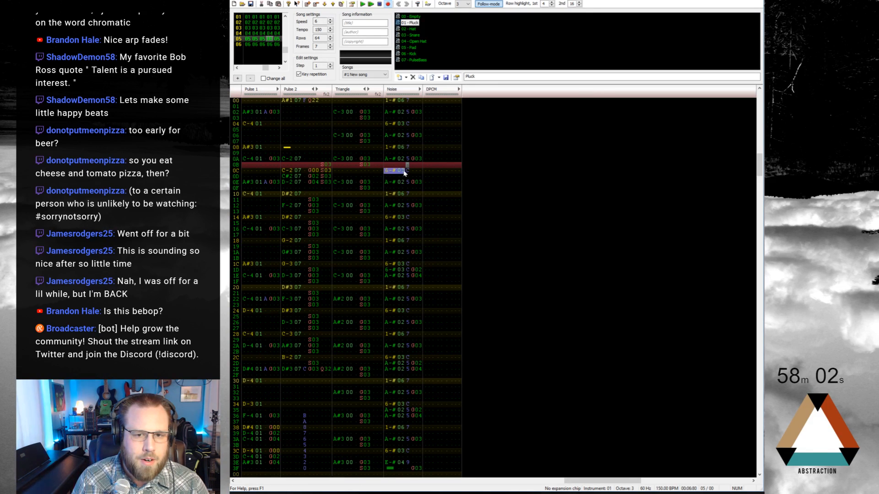
pyautogui.click(271, 44)
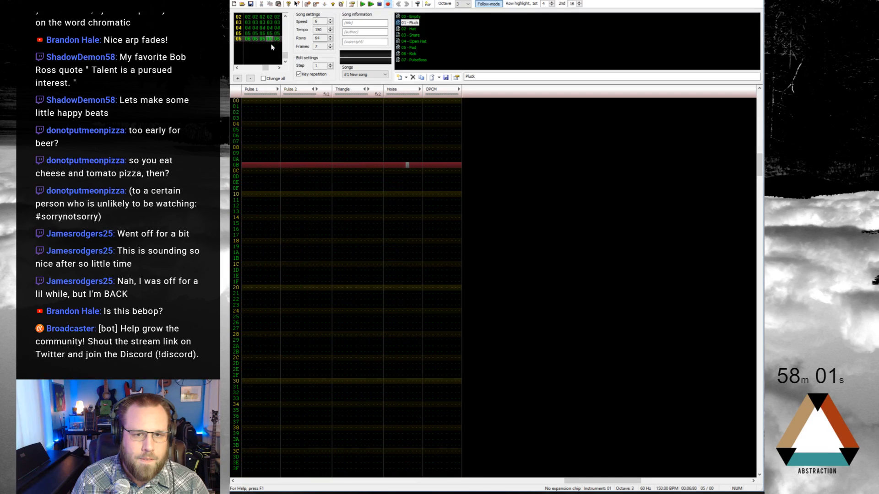
# Paste the snare hit into the Noise channel of frame 06 on rows 00, 02, 04, 05, 06 and 08
pyautogui.click(387, 103)
pyautogui.write('6-# 03 C')
pyautogui.click(391, 114)
pyautogui.click(388, 124)
pyautogui.write('6-# 03 C')
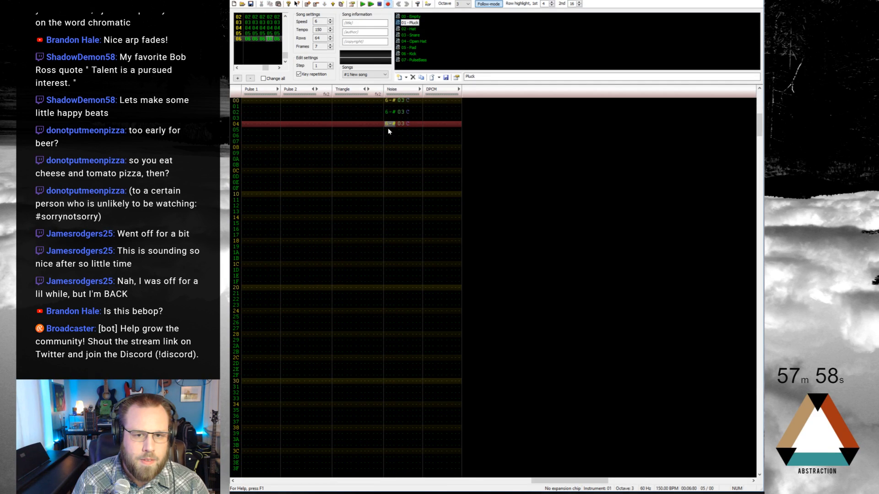
pyautogui.click(387, 130)
pyautogui.write('6-# 03 C')
pyautogui.click(387, 135)
pyautogui.write('6-# 03 C')
pyautogui.click(388, 147)
pyautogui.write('6-# 03 C')
# Copy the two hat hits on Noise rows 2D and 2E of frame 05 to rows 0D and 0E of frame 06
pyautogui.scroll(3, 396, 161)
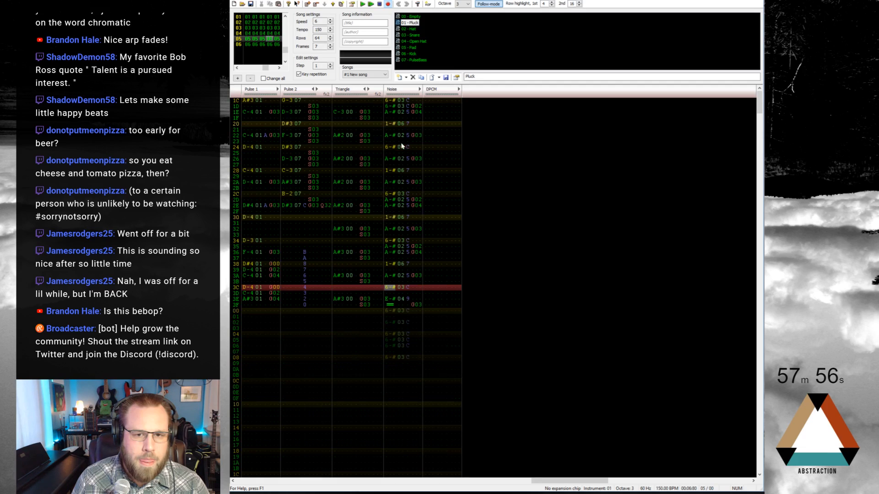
pyautogui.moveTo(390, 200); pyautogui.dragTo(416, 207)
pyautogui.scroll(-6, 412, 208)
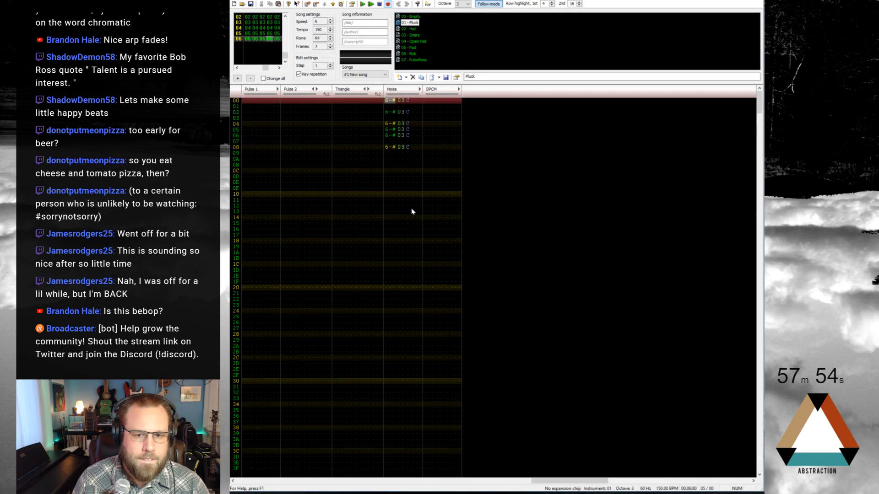
pyautogui.click(390, 177)
pyautogui.hotkey('ctrl', 'v')
# Add plain hat notes A-# with instrument 02 on Noise rows 0C and 0A of frame 06
pyautogui.hotkey('ctrl', 'c')
pyautogui.click(388, 171)
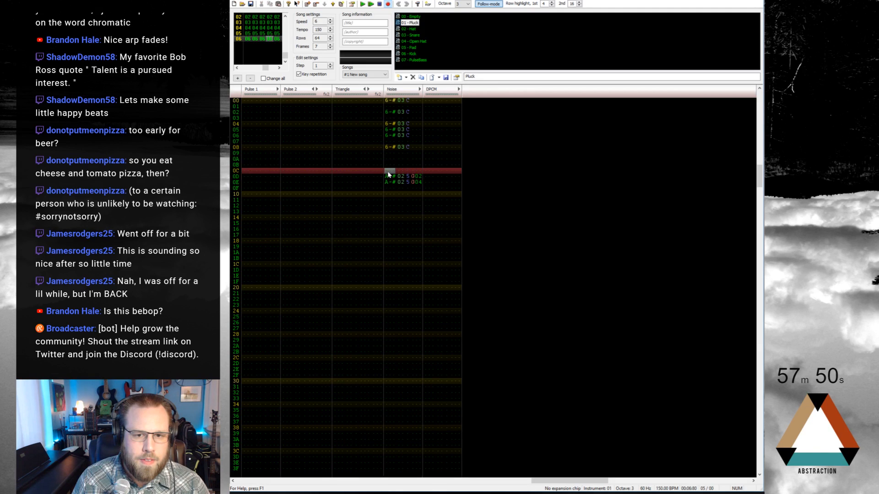
pyautogui.hotkey('ctrl', 'v')
pyautogui.click(390, 159)
pyautogui.hotkey('ctrl', 'v')
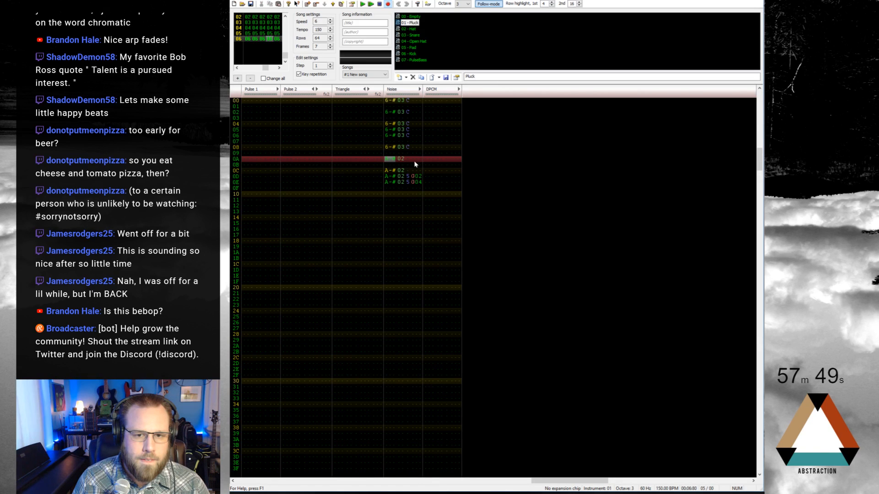
# Add delay effects in the Noise channel: G00 on rows 02, 04, 05 and 06, and G02 on row 0A
pyautogui.click(413, 114)
pyautogui.write('g')
pyautogui.press('Down')
pyautogui.write('ggg')
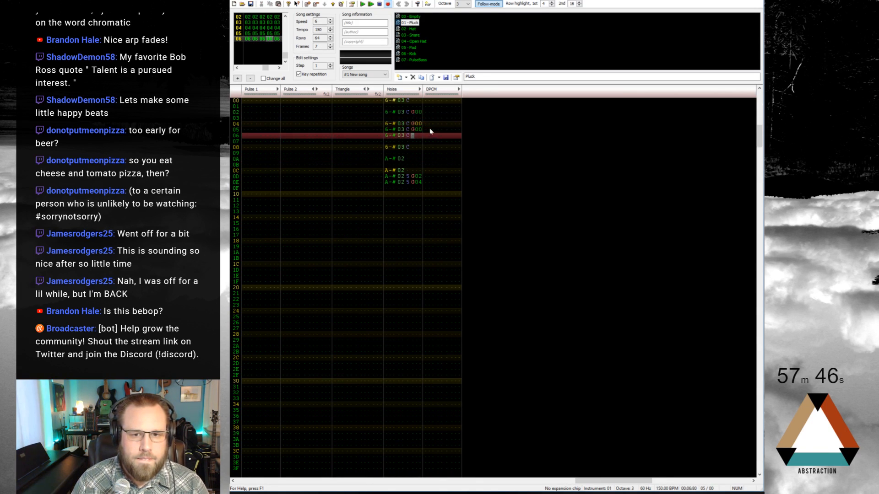
pyautogui.press('Down')
pyautogui.press('Down')
pyautogui.press('Down')
pyautogui.write('g')
pyautogui.press('Right')
pyautogui.press('Right')
pyautogui.press('Up')
pyautogui.write('2')
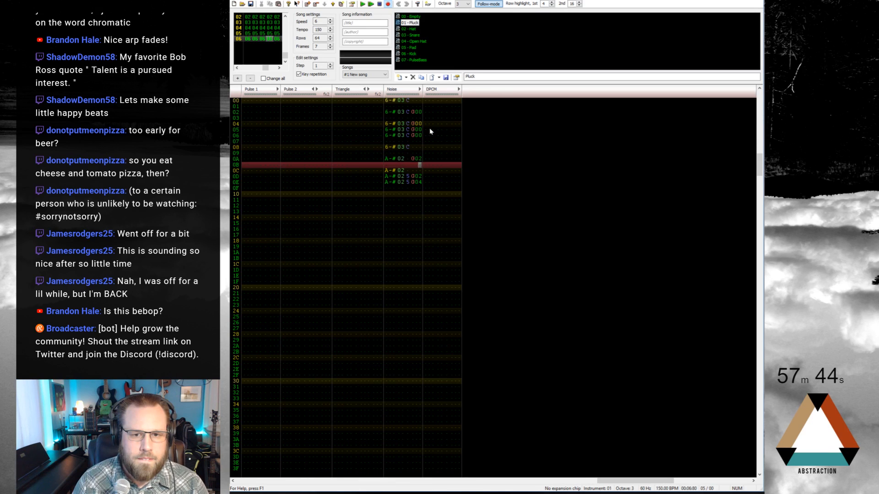
# Set the snare delays on Noise rows 05 and 06 to G02 and G03
pyautogui.press('Up')
pyautogui.press('Up')
pyautogui.press('Up')
pyautogui.press('Up')
pyautogui.press('Up')
pyautogui.press('Up')
pyautogui.press('Up')
pyautogui.press('Down')
pyautogui.press('Down')
pyautogui.write('3')
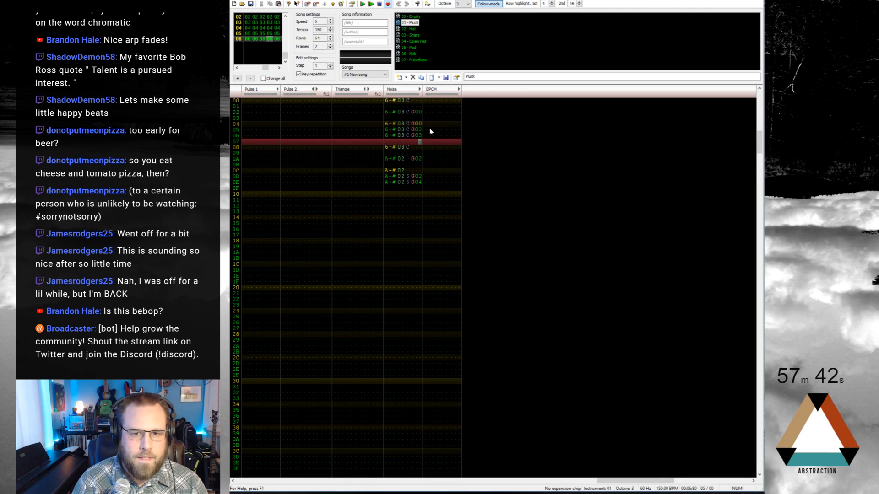
pyautogui.press('Up')
pyautogui.press('Up')
pyautogui.write('2')
# Set the Noise delays on rows 02, 06 and 0A to G03, G04 and G03, and play frame 06 from its start
pyautogui.press('Up')
pyautogui.press('Up')
pyautogui.press('Up')
pyautogui.press('Up')
pyautogui.write('3')
pyautogui.press('Down')
pyautogui.press('Down')
pyautogui.press('Down')
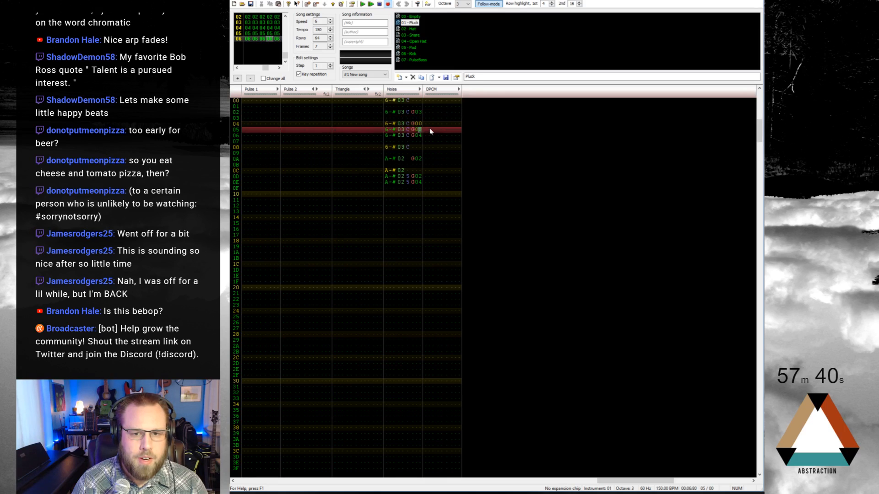
pyautogui.write('4')
pyautogui.press('Down')
pyautogui.press('Down')
pyautogui.press('Down')
pyautogui.write('3')
pyautogui.press('Down')
pyautogui.press('Return')
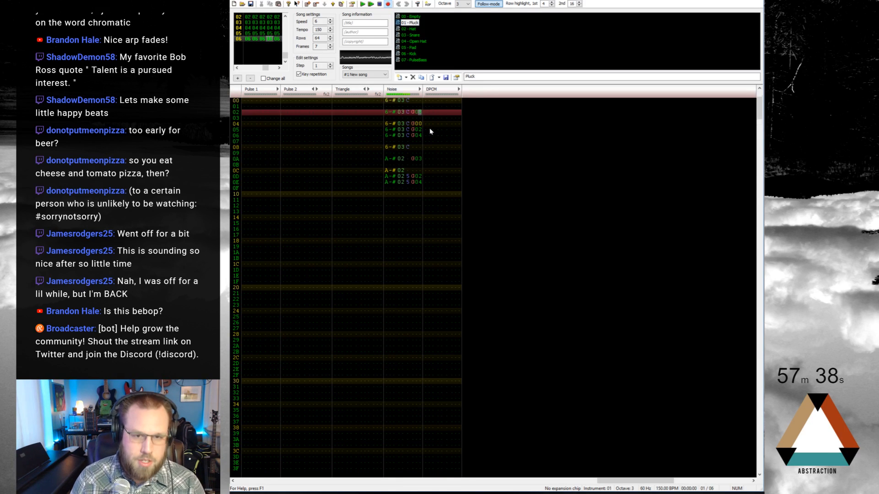
pyautogui.press('Return')
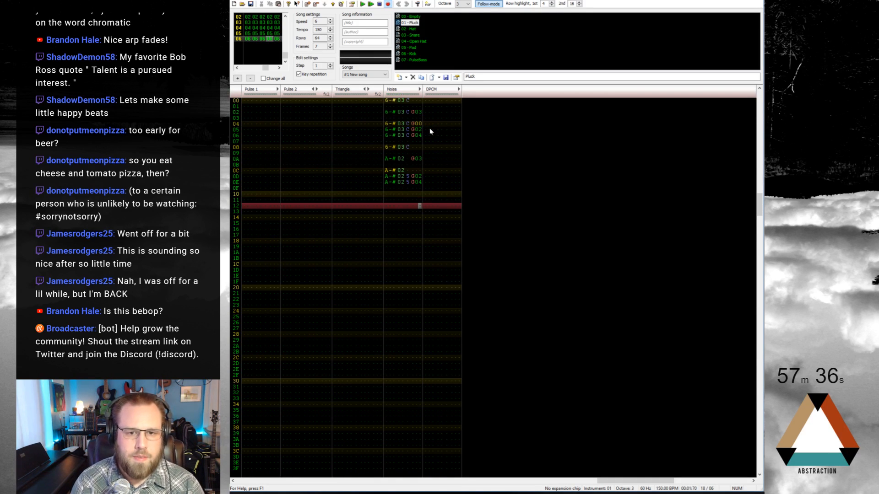
# Place the cursor on Noise row 10 of frame 06 and make Kick the current instrument
pyautogui.click(391, 196)
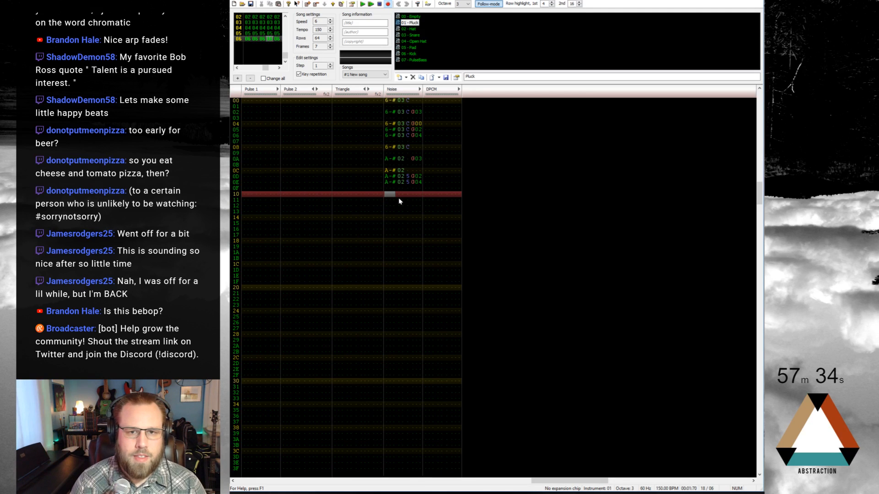
pyautogui.hotkey('ctrl', 'Right')
pyautogui.hotkey('ctrl', 'Right')
pyautogui.hotkey('ctrl', 'Right')
pyautogui.hotkey('ctrl', 'Right')
pyautogui.hotkey('ctrl', 'Right')
# Copy a kick hit from the Noise channel of frame 05 to rows 10, 12, 14 and 18 of frame 06
pyautogui.scroll(5, 397, 200)
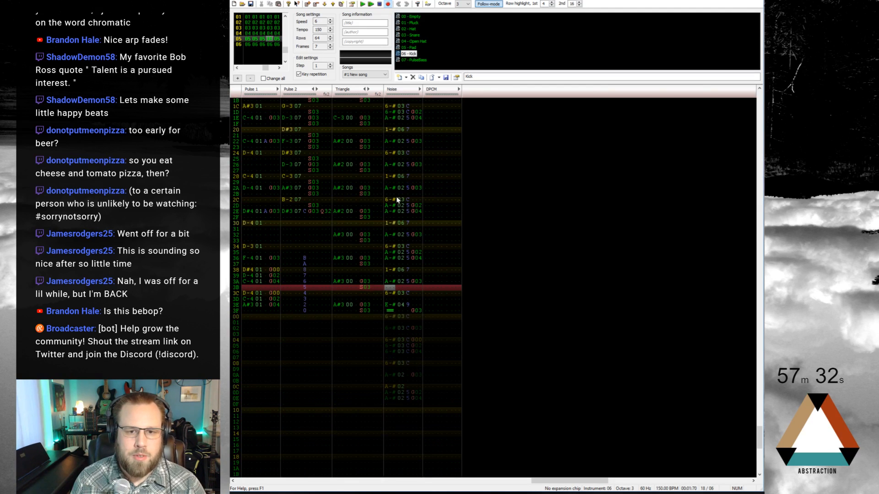
pyautogui.scroll(-4, 405, 226)
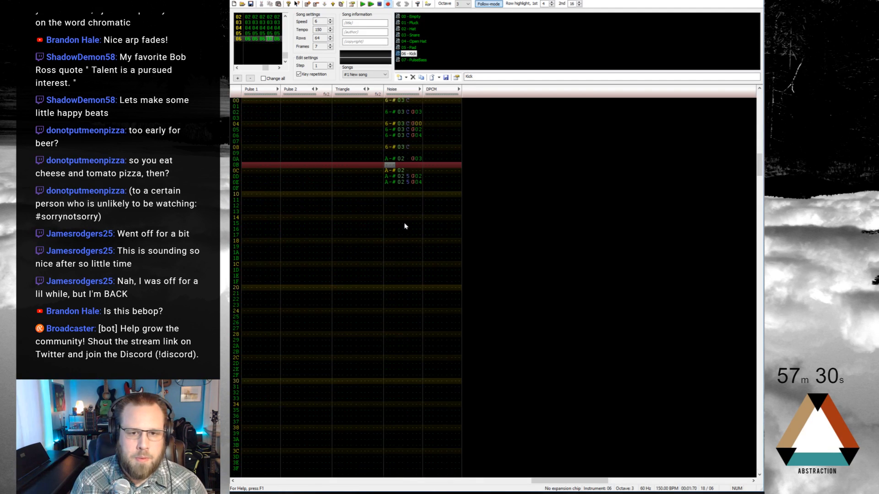
pyautogui.click(390, 196)
pyautogui.hotkey('ctrl', 'v')
pyautogui.click(391, 206)
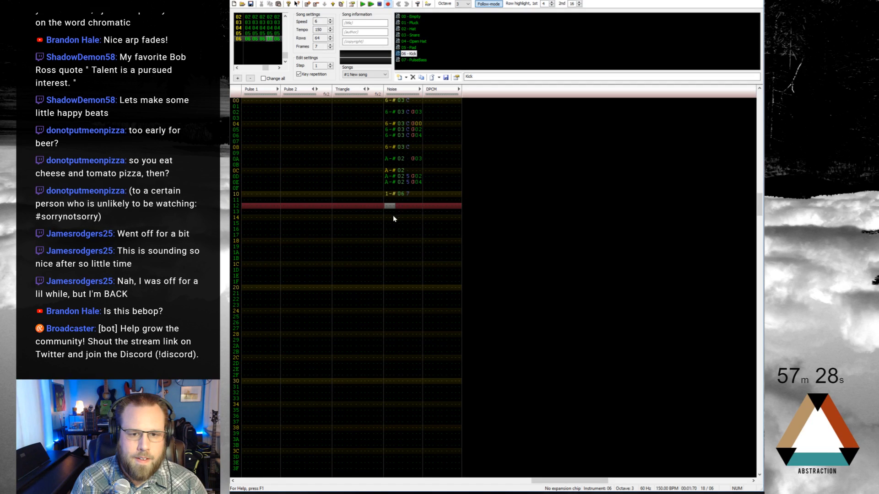
pyautogui.hotkey('ctrl', 'v')
pyautogui.click(392, 216)
pyautogui.hotkey('ctrl', 'v')
pyautogui.click(391, 241)
pyautogui.hotkey('ctrl', 'v')
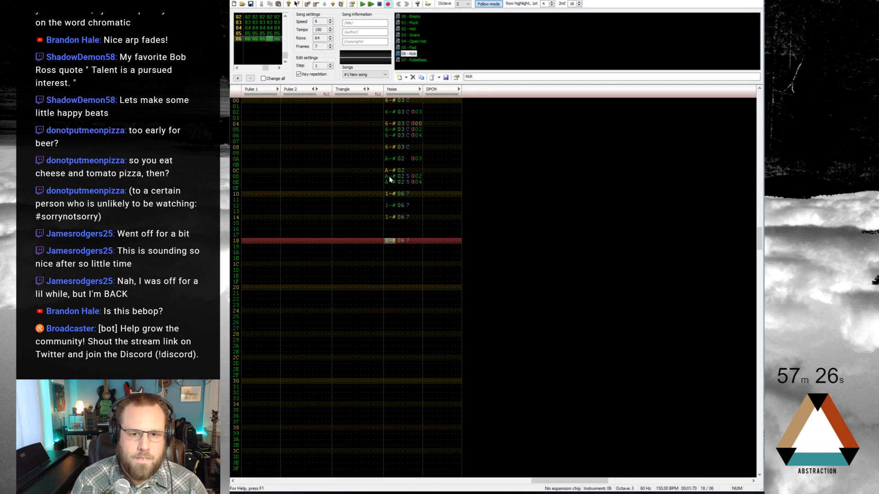
# Copy the three hat hits on Noise rows 0C to 0E to rows 1C to 1E
pyautogui.moveTo(390, 171); pyautogui.dragTo(417, 183)
pyautogui.click(390, 265)
pyautogui.hotkey('ctrl', 'v')
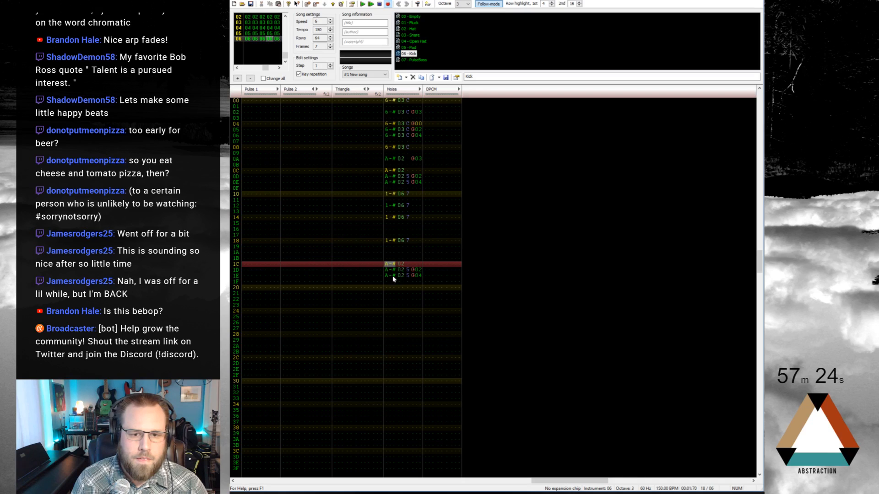
# Delete the hat hit on Noise row 1D and set the delay on row 1E to G03
pyautogui.moveTo(391, 271); pyautogui.dragTo(417, 270)
pyautogui.press('Delete')
pyautogui.click(420, 276)
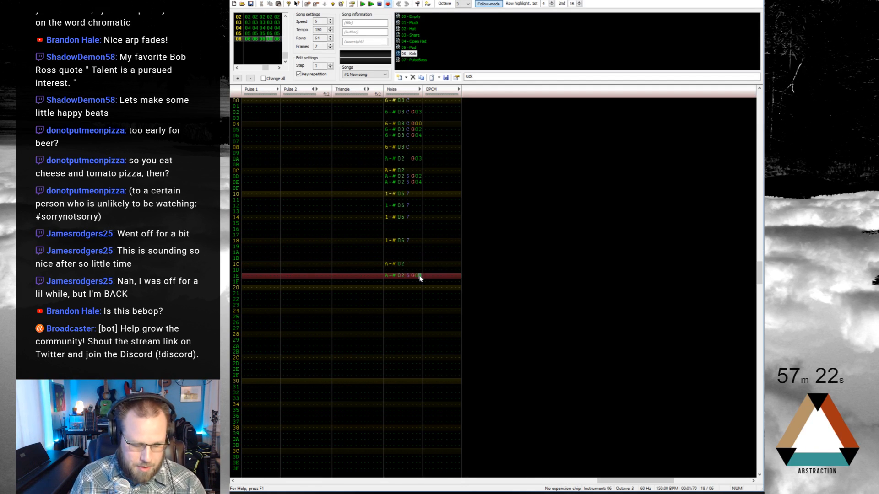
pyautogui.write('3')
# Duplicate the first-half drum pattern of the Noise channel, starting at row 00, into the second half from row 20
pyautogui.moveTo(392, 102); pyautogui.dragTo(408, 284)
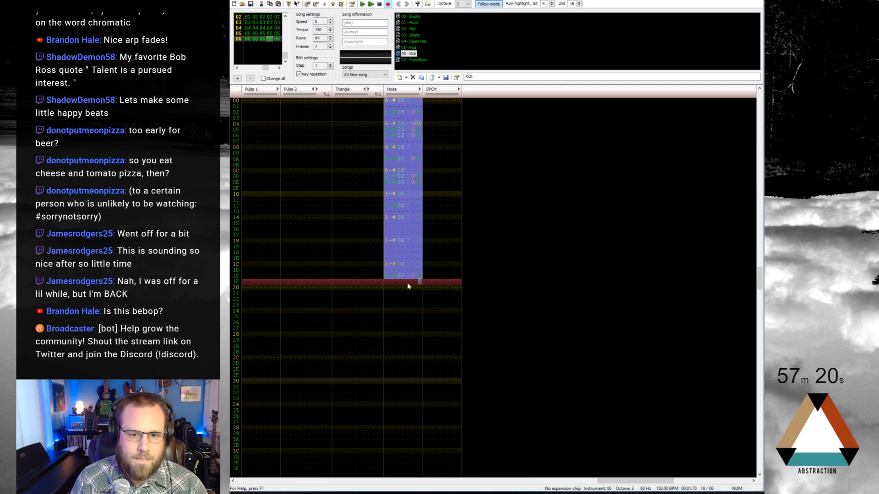
pyautogui.hotkey('ctrl', 'c')
pyautogui.click(408, 288)
pyautogui.hotkey('ctrl', 'v')
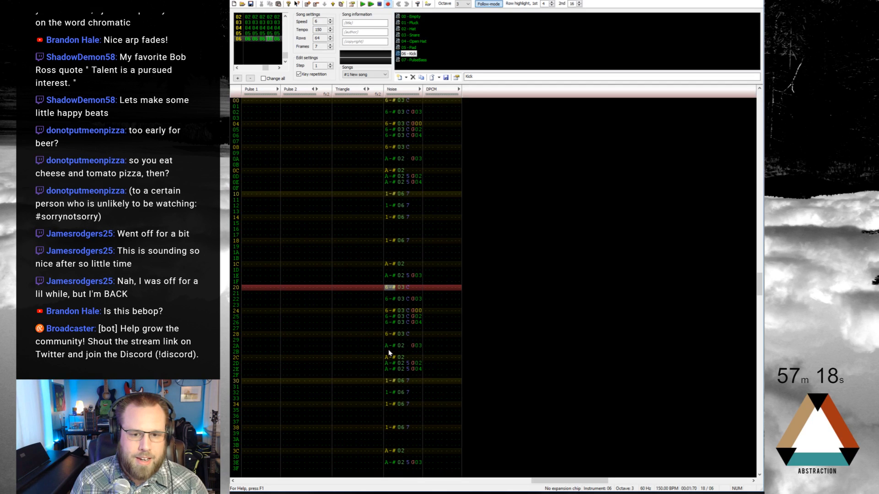
# Copy the hat hit on Noise row 2A to rows 22, 25 and 26
pyautogui.moveTo(389, 349); pyautogui.dragTo(415, 349)
pyautogui.click(390, 300)
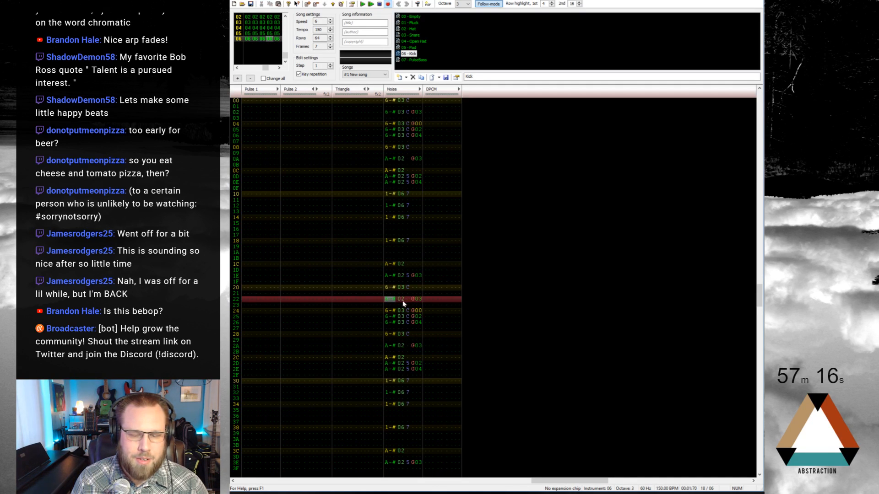
pyautogui.click(390, 316)
pyautogui.hotkey('ctrl', 'v')
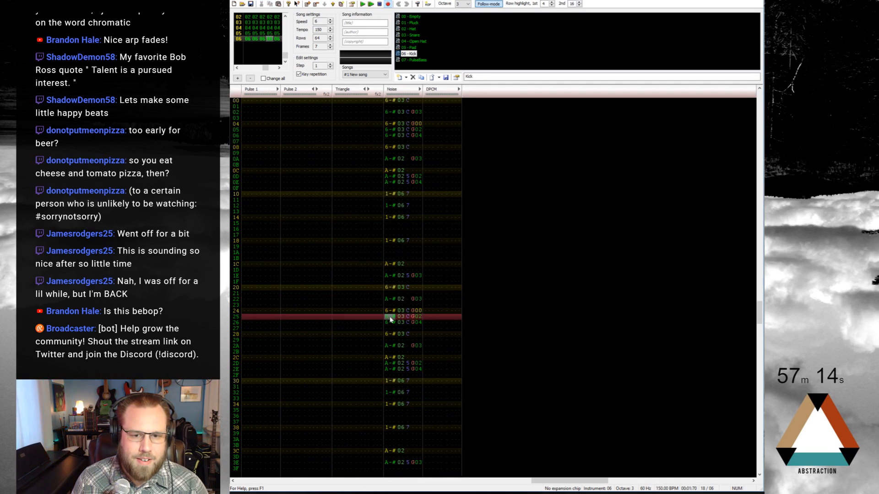
pyautogui.click(390, 323)
pyautogui.hotkey('ctrl', 'v')
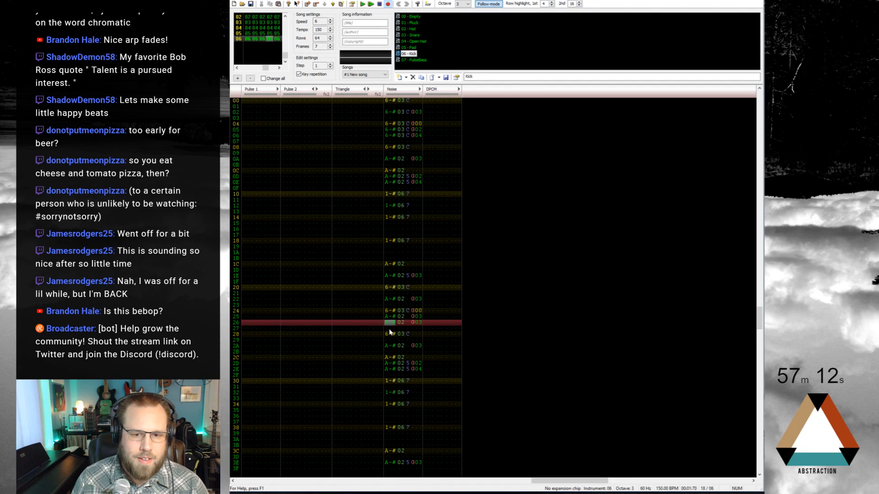
# Copy the snare hit on Noise row 24 to rows 2D and 2E
pyautogui.moveTo(389, 311); pyautogui.dragTo(412, 314)
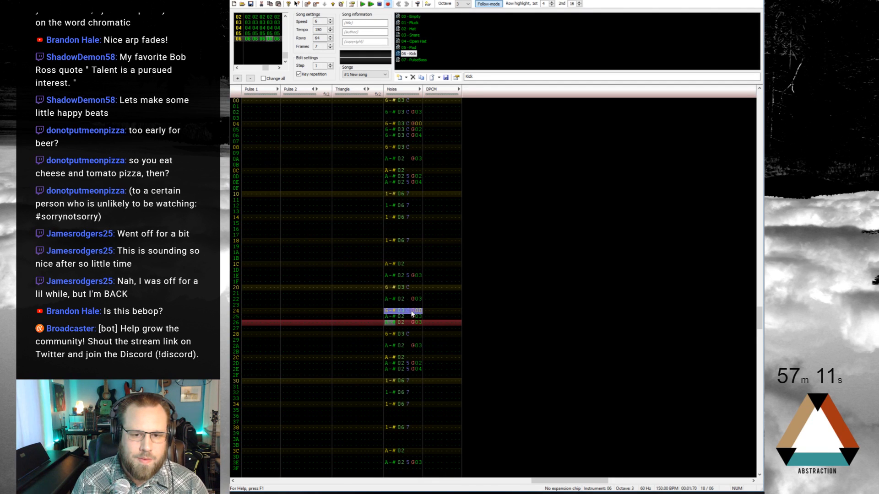
pyautogui.click(392, 363)
pyautogui.hotkey('ctrl', 'v')
pyautogui.click(393, 369)
pyautogui.hotkey('ctrl', 'v')
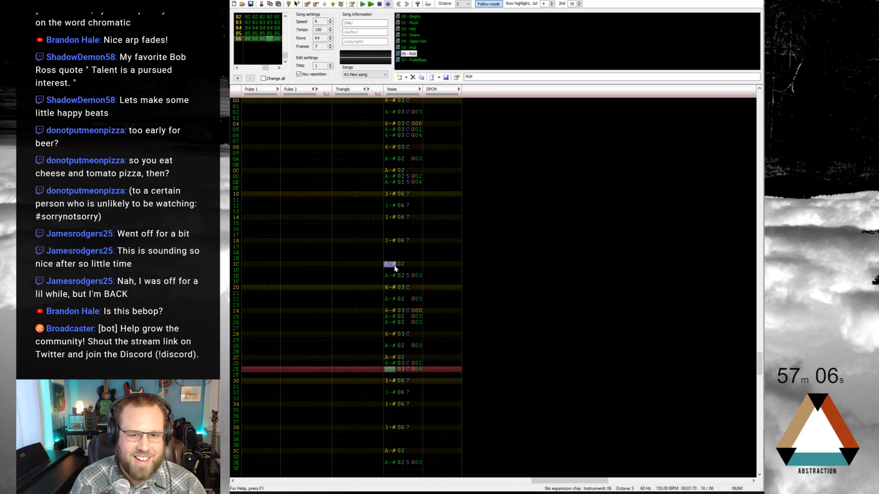
# Copy the delayed hat hit on Noise row 1E to rows 1A, 39, 3A and 3D
pyautogui.moveTo(389, 277); pyautogui.dragTo(418, 277)
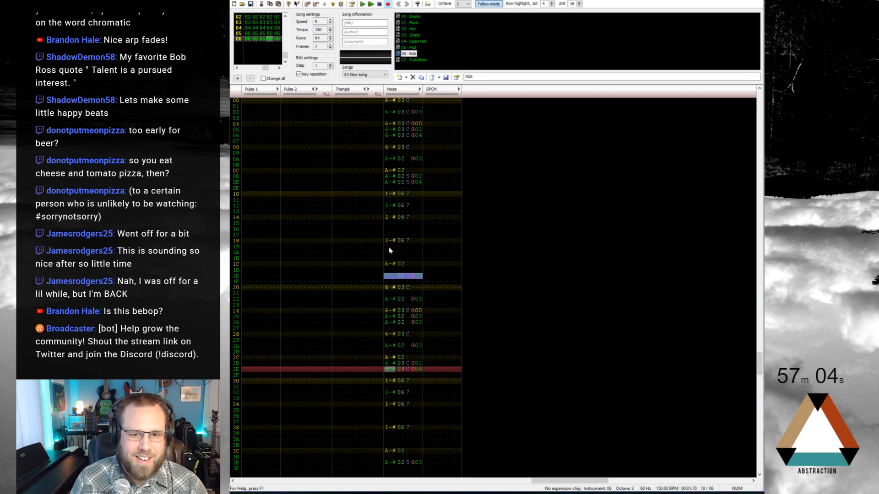
pyautogui.click(391, 253)
pyautogui.hotkey('ctrl', 'v')
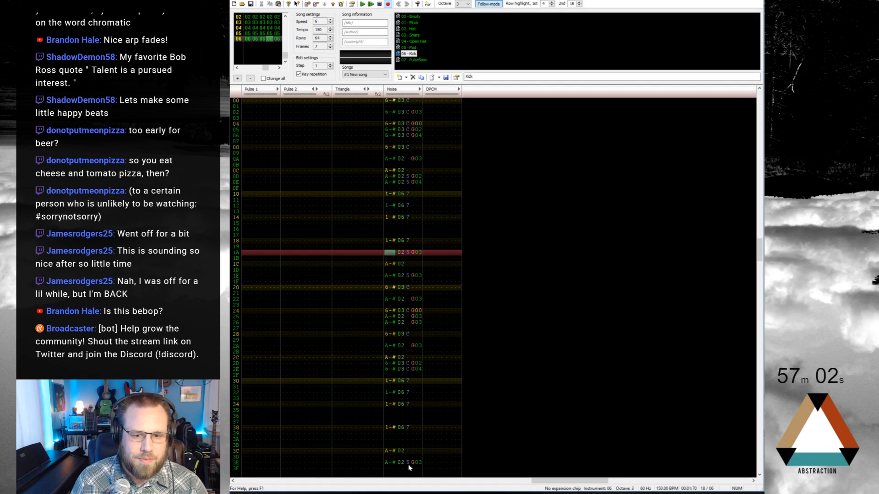
pyautogui.click(392, 434)
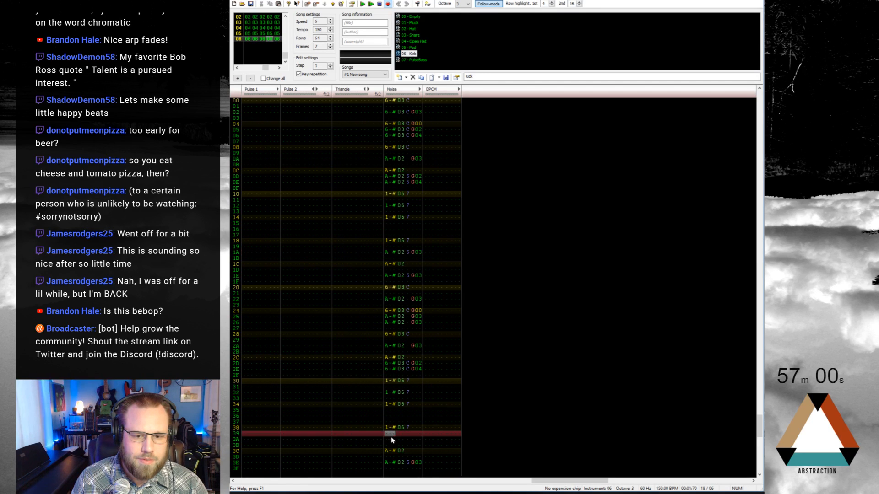
pyautogui.hotkey('ctrl', 'v')
pyautogui.click(392, 439)
pyautogui.hotkey('ctrl', 'v')
pyautogui.click(392, 457)
pyautogui.hotkey('ctrl', 'v')
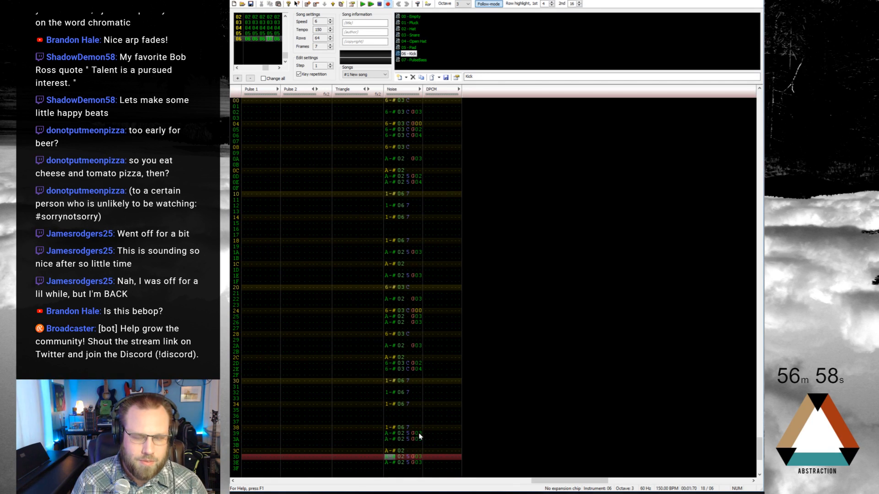
# Set the hat delays to G02 on Noise rows 39 and 3D and G04 on rows 3A and 3E, and save the song
pyautogui.click(420, 435)
pyautogui.write('24')
pyautogui.press('Down')
pyautogui.press('Down')
pyautogui.write('24')
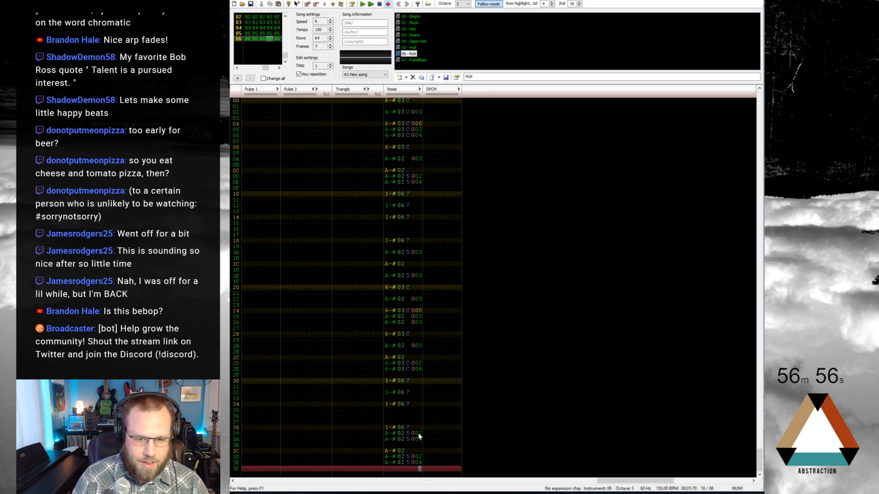
pyautogui.press('Down')
pyautogui.hotkey('ctrl', 's')
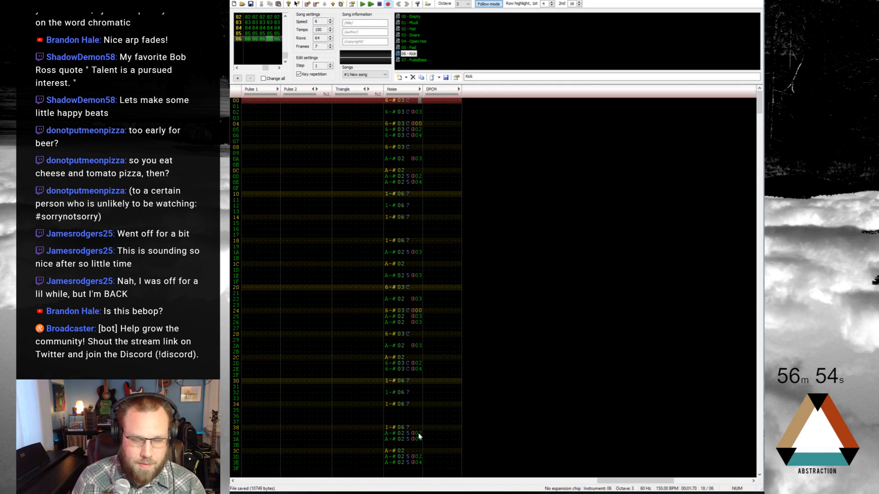
# Add a G03 delay to the kick hits on Noise rows 12 and 32, and play back the drum pattern
pyautogui.press('Return')
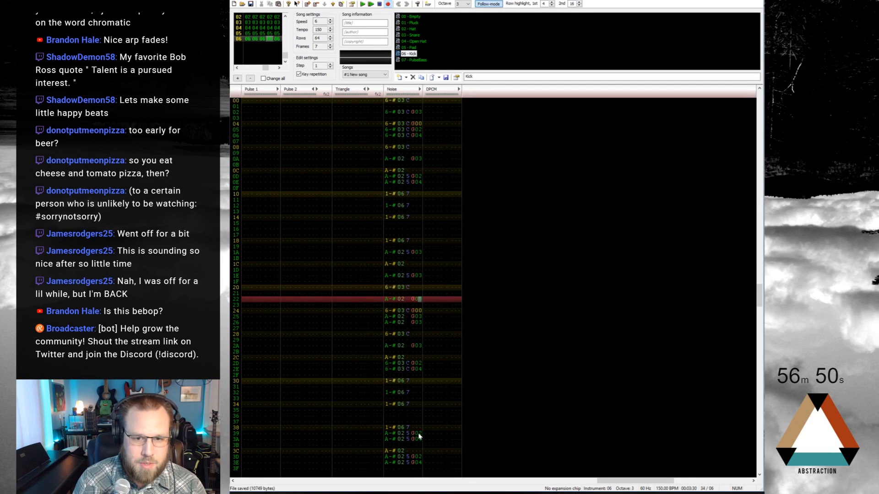
pyautogui.click(417, 206)
pyautogui.write('G03')
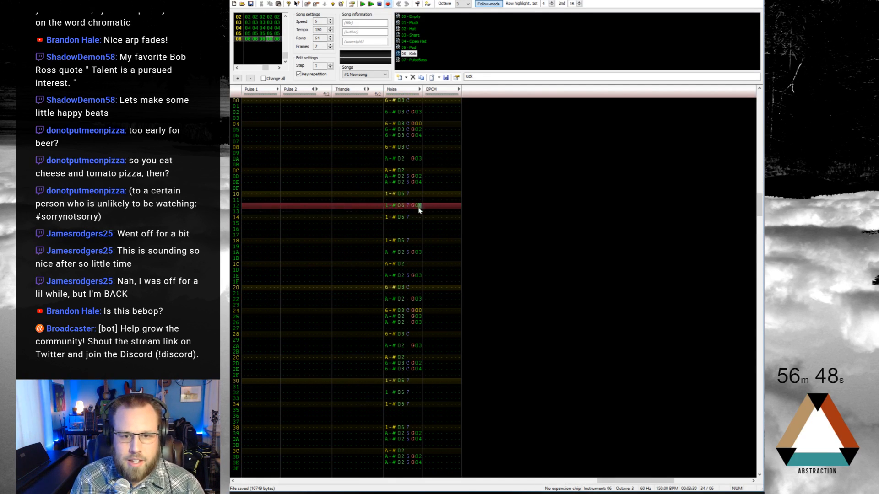
pyautogui.click(417, 392)
pyautogui.write('G03')
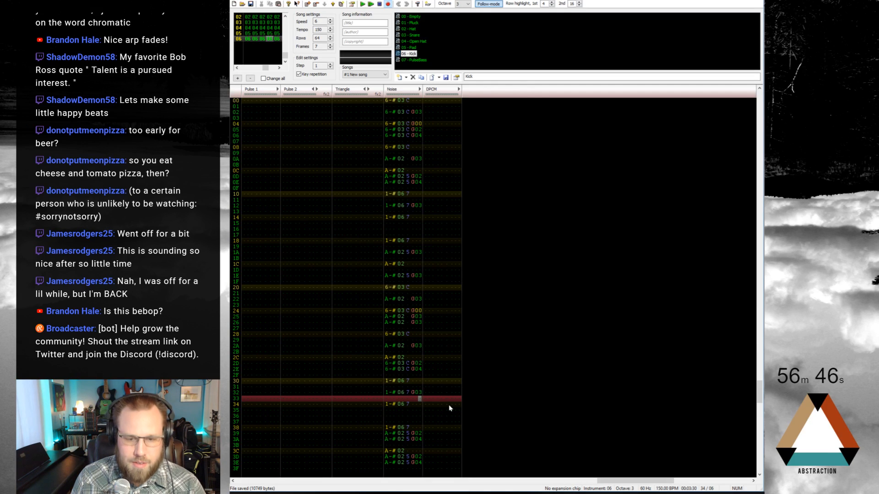
pyautogui.press('Return')
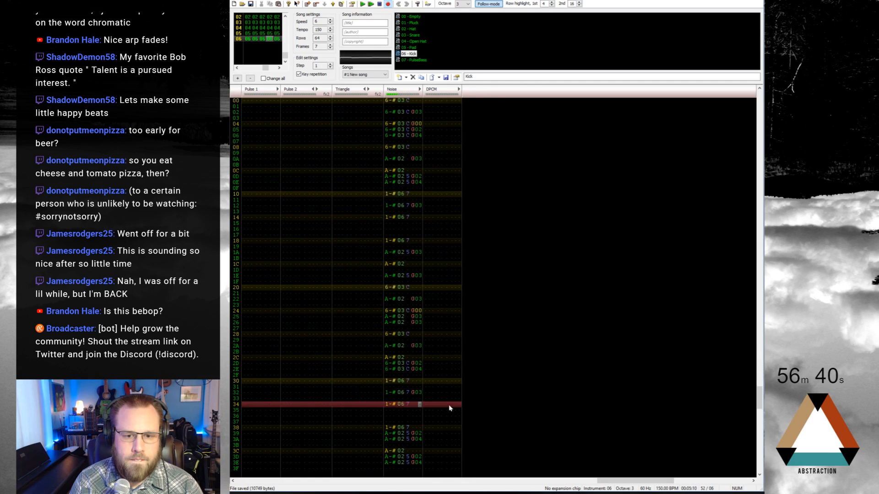
pyautogui.press('Return')
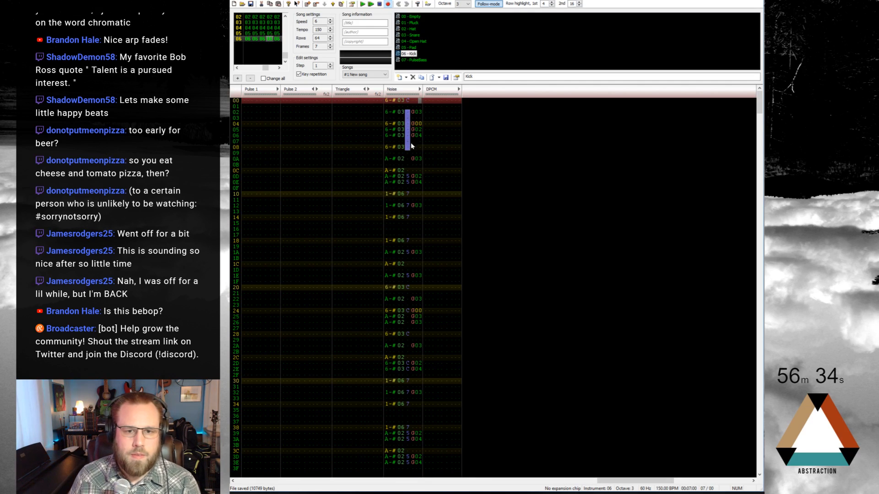
# Clear the volumes on Noise rows 02 to 08 and row 0D, and set them to 8 on row 0A and 7 on row 0C
pyautogui.click(407, 159)
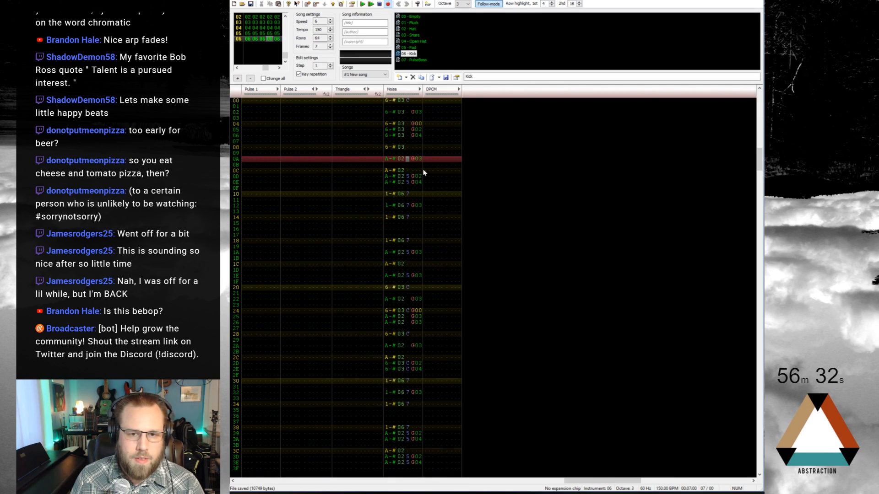
pyautogui.write('5')
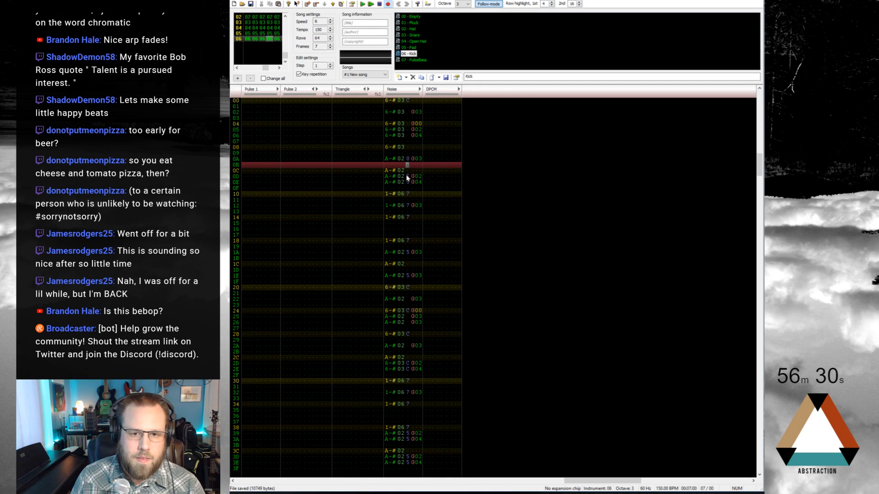
pyautogui.press('Down')
pyautogui.write('7')
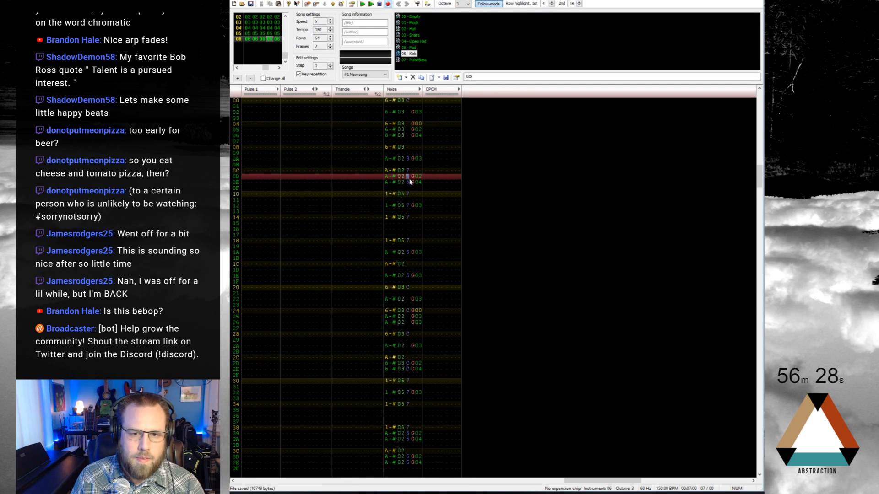
pyautogui.press('Down')
pyautogui.write('5')
# Set the kick volumes to 9 on Noise rows 10 and 14 and to 7 on row 12
pyautogui.click(408, 195)
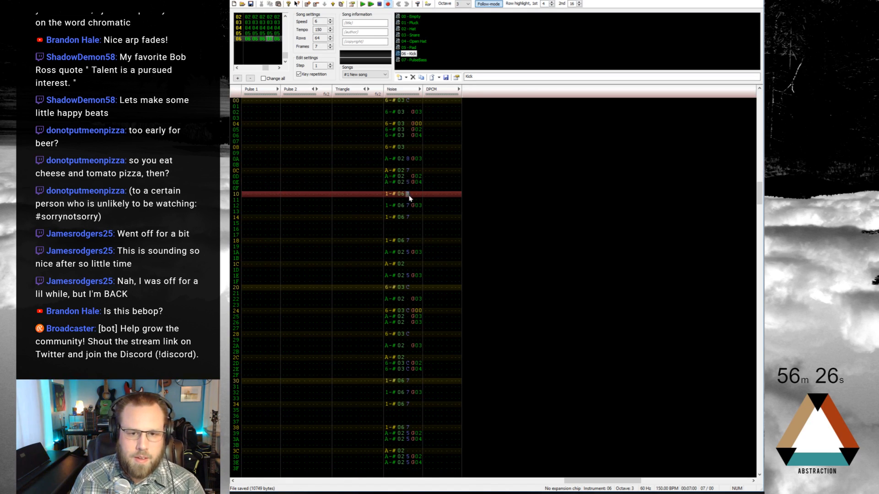
pyautogui.write('9')
pyautogui.click(411, 209)
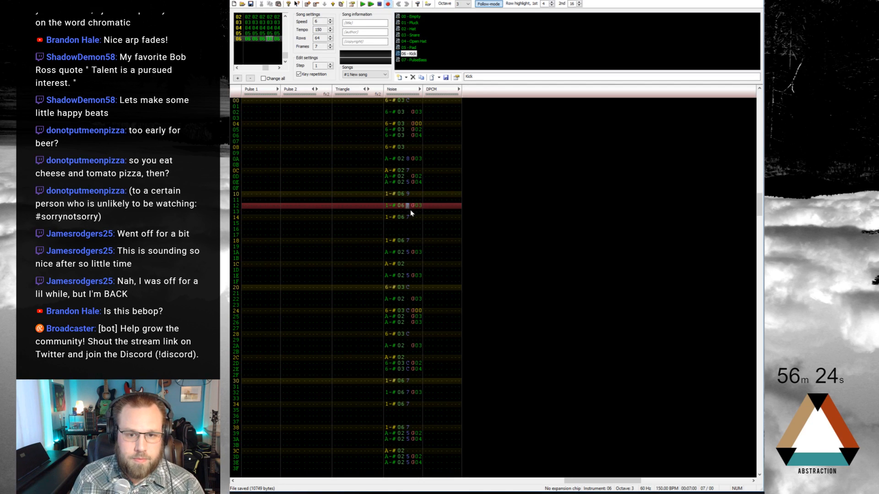
pyautogui.write('7')
pyautogui.press('Down')
pyautogui.write('9')
# Clear the volumes on Noise rows 18 and 1E, and set the hat volume on row 1A to 7
pyautogui.press('Down')
pyautogui.press('Down')
pyautogui.press('Down')
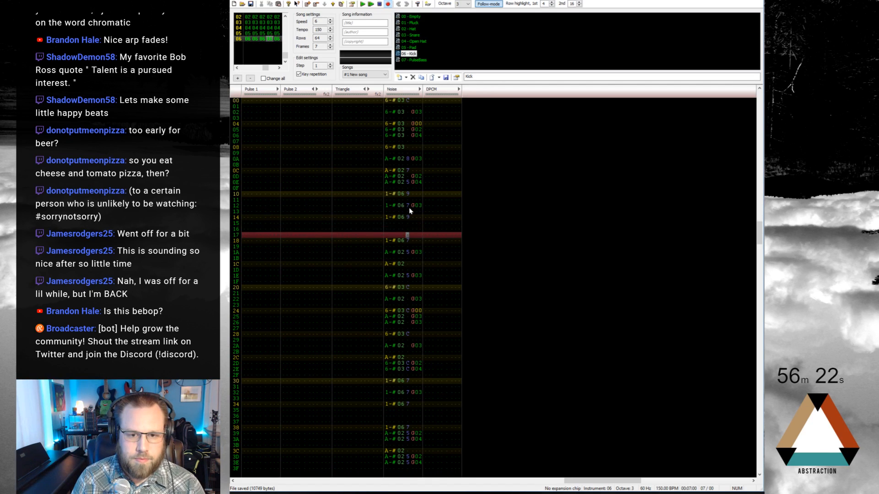
pyautogui.press('Delete')
pyautogui.press('Down')
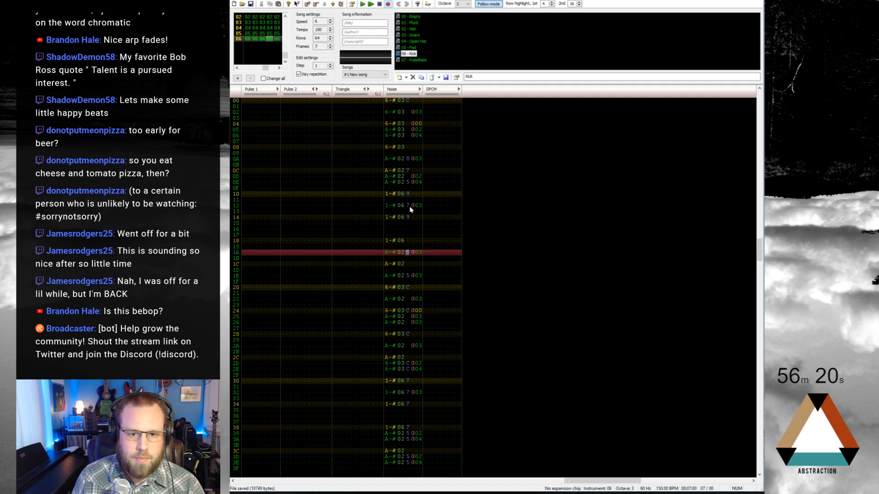
pyautogui.write('7')
pyautogui.press('Down')
pyautogui.press('Down')
pyautogui.press('Up')
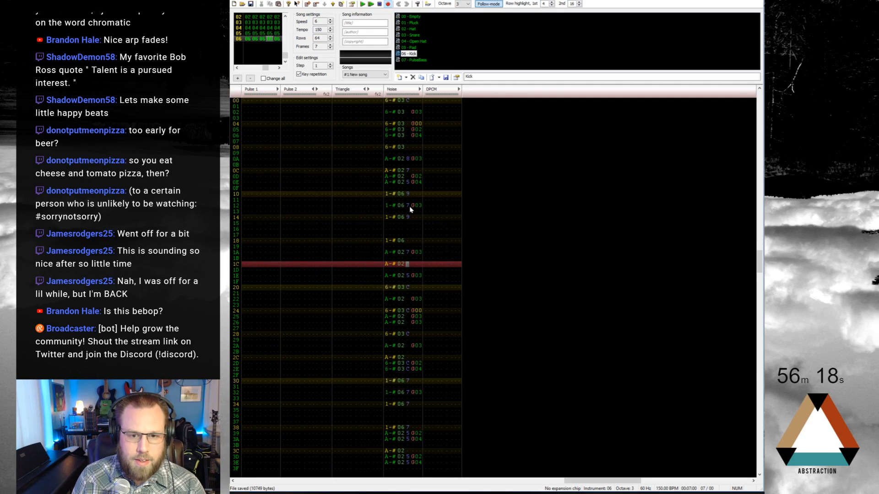
pyautogui.press('Down')
pyautogui.press('Down')
pyautogui.press('Delete')
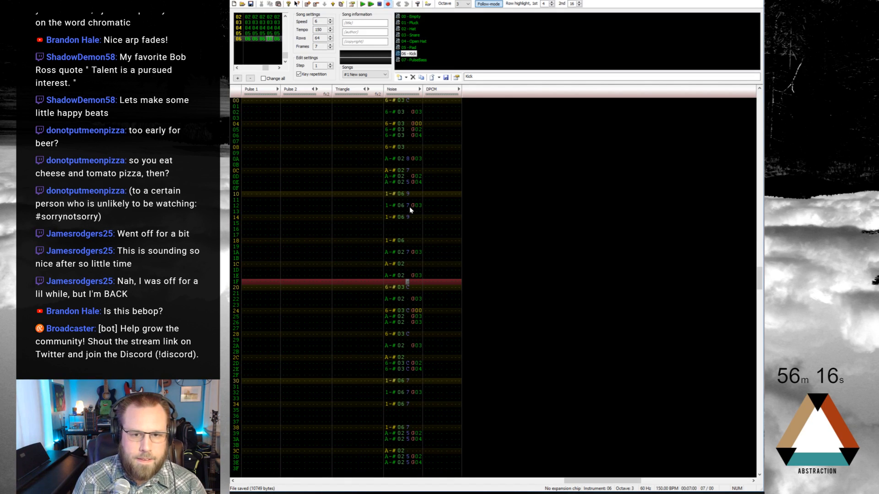
# Set the Noise volumes to 8 on row 22, C on row 24, 7 on row 25 and 5 on row 26
pyautogui.click(407, 310)
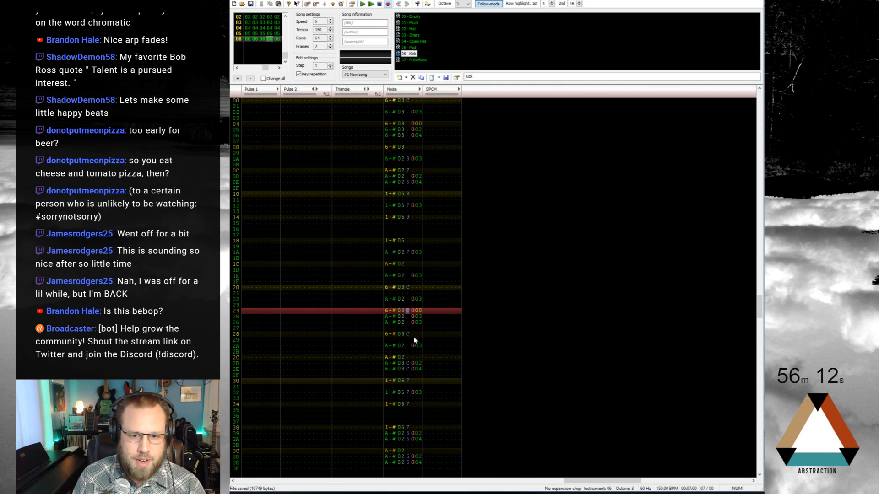
pyautogui.press('Up')
pyautogui.press('Up')
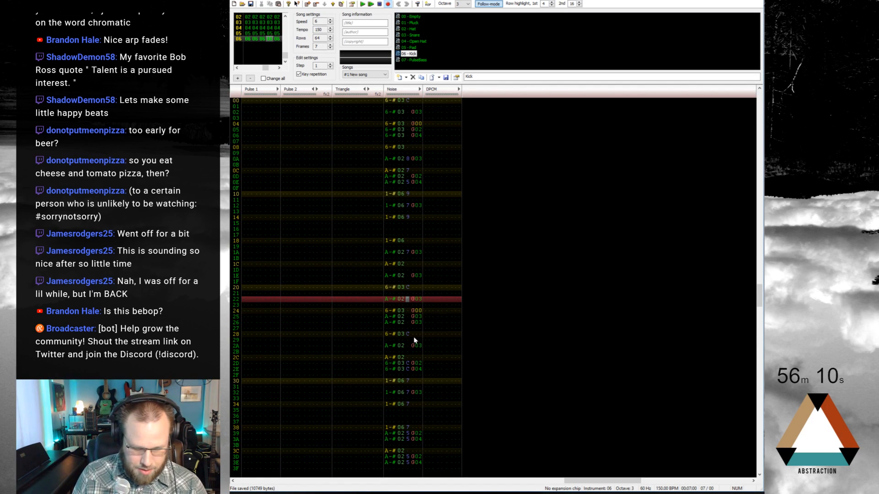
pyautogui.write('8')
pyautogui.press('Down')
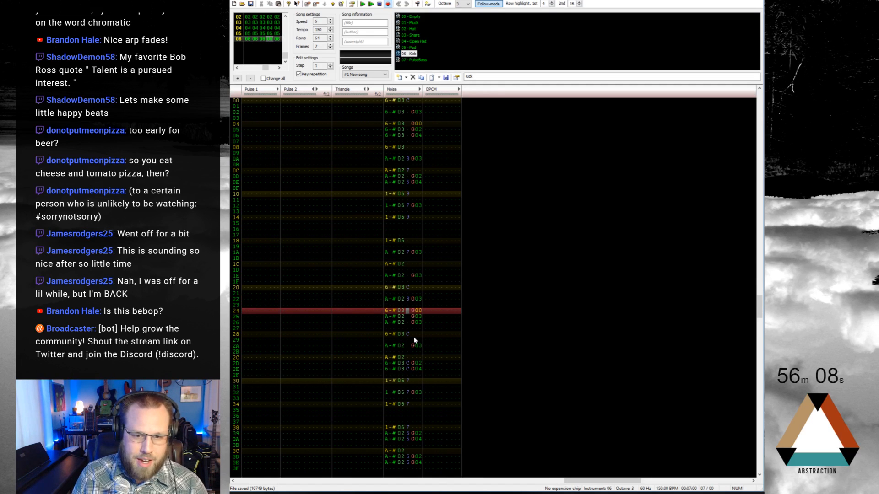
pyautogui.write('c')
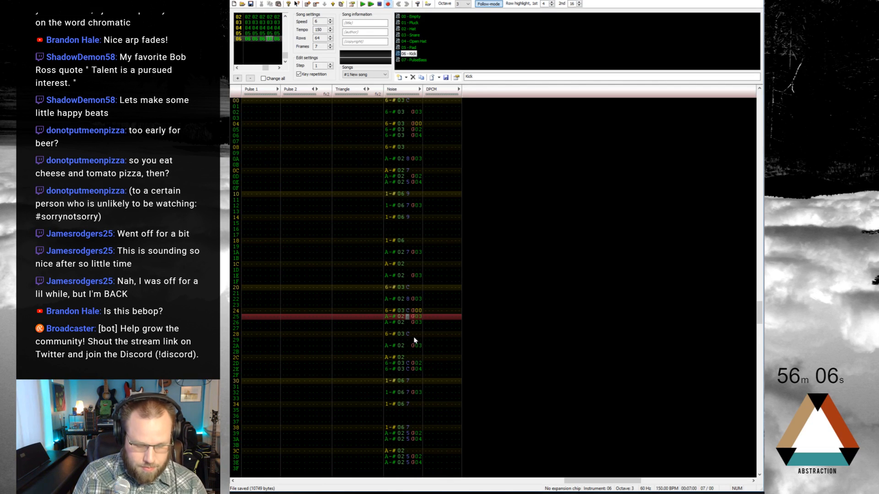
pyautogui.write('75')
# Set the Noise volumes to 8 on row 2A, A on row 2D, 7 on row 2E and 9 on row 30
pyautogui.press('Down')
pyautogui.press('Down')
pyautogui.press('Down')
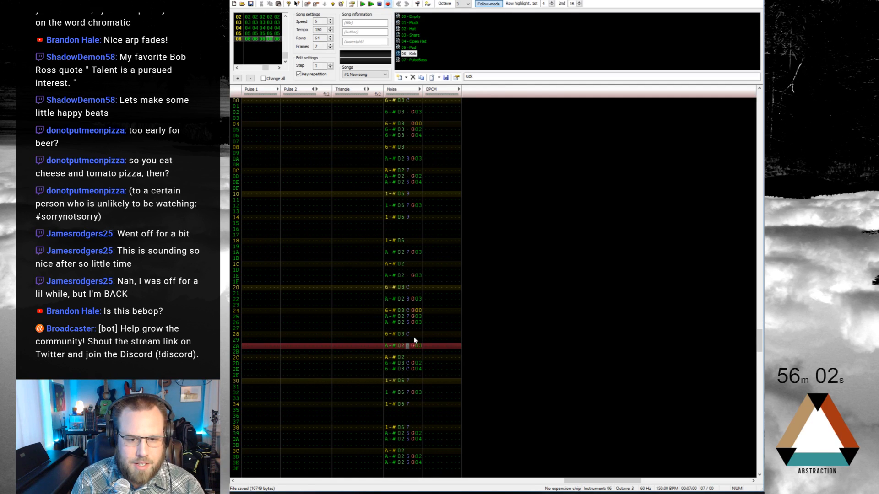
pyautogui.write('8')
pyautogui.press('Down')
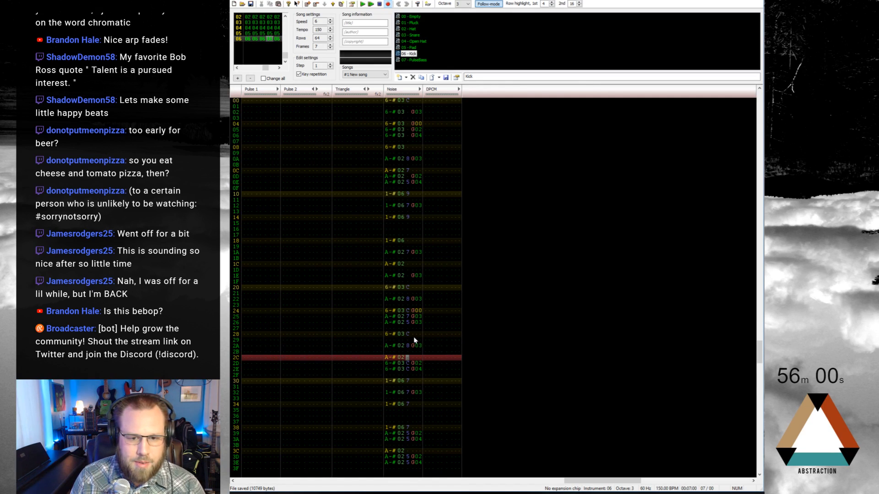
pyautogui.press('Down')
pyautogui.press('Up')
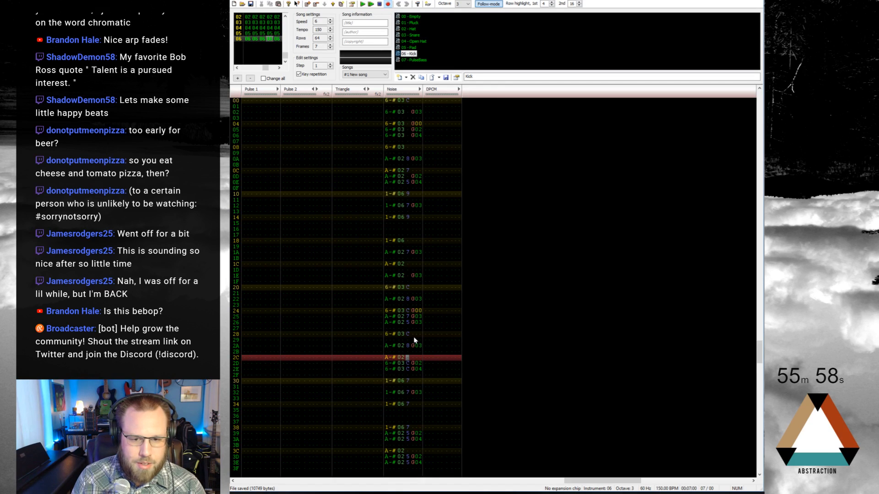
pyautogui.press('Down')
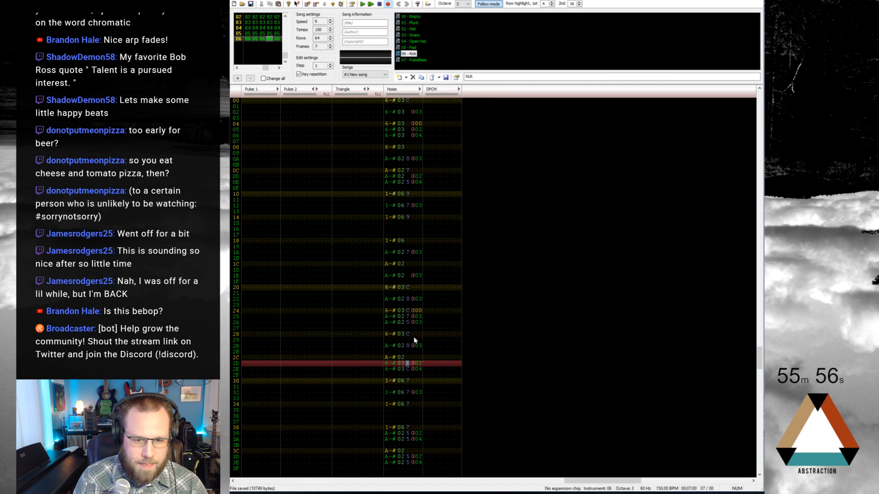
pyautogui.press('a')
pyautogui.press('7')
pyautogui.press('Down')
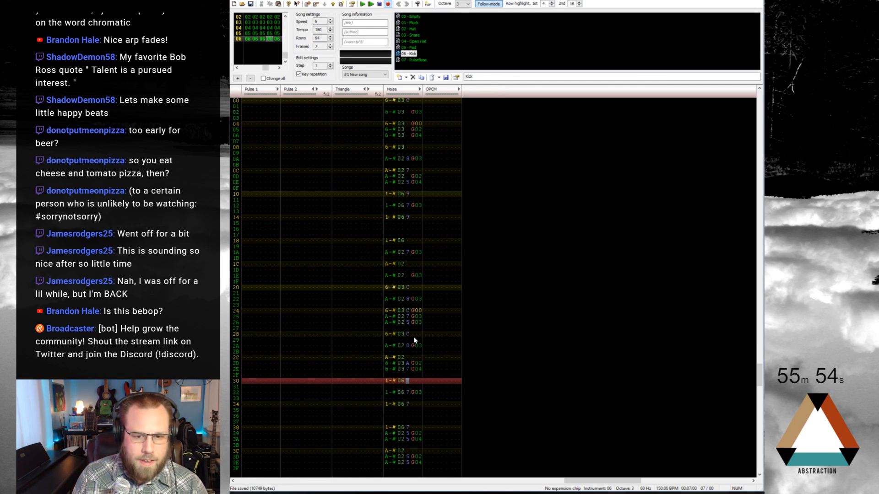
pyautogui.press('9')
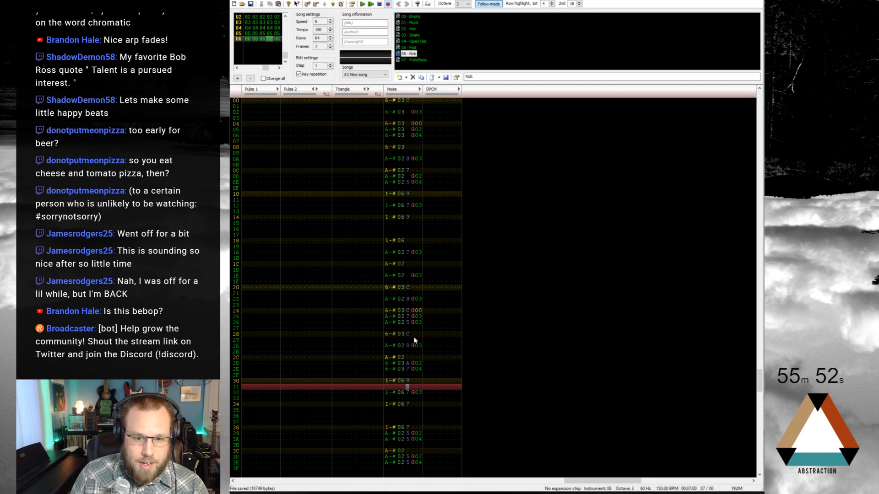
# Set the Noise volumes to 7 on row 32 and 9 on row 34
pyautogui.press('Down')
pyautogui.press('7')
pyautogui.press('Down')
pyautogui.press('9')
pyautogui.press('Down')
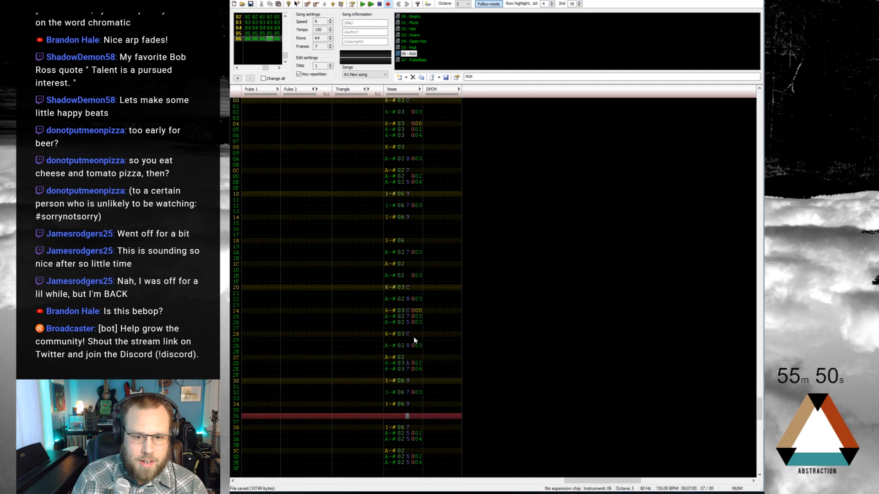
# Clear the Noise volume on row 38 and set the volumes to 7 on row 39 and 6 on row 3A
pyautogui.press('Down')
pyautogui.press('Down')
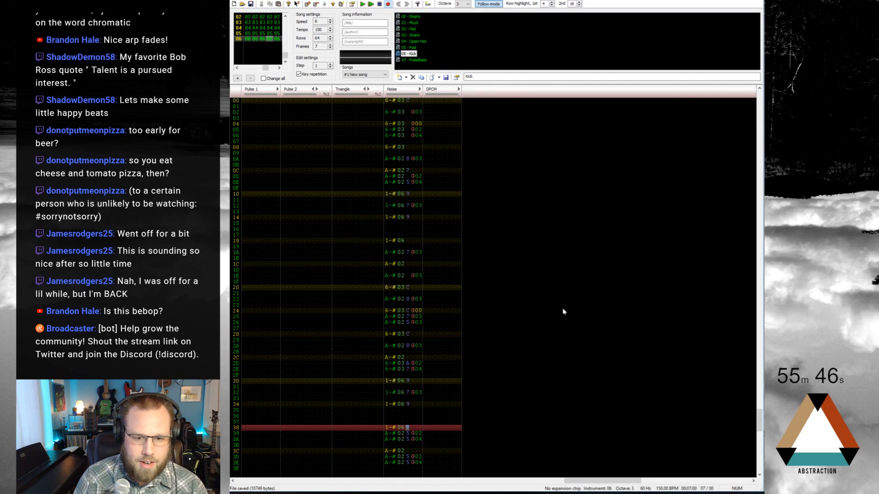
pyautogui.press('Down')
pyautogui.press('7')
pyautogui.press('6')
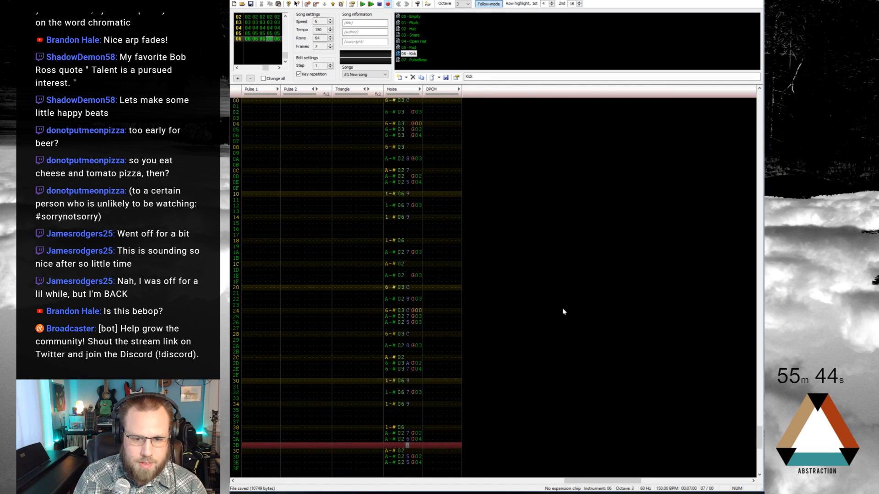
# Set the Noise hat volumes to 8 on row 3C, 7 on row 3D and 6 on row 3E
pyautogui.press('Down')
pyautogui.press('8')
pyautogui.press('7')
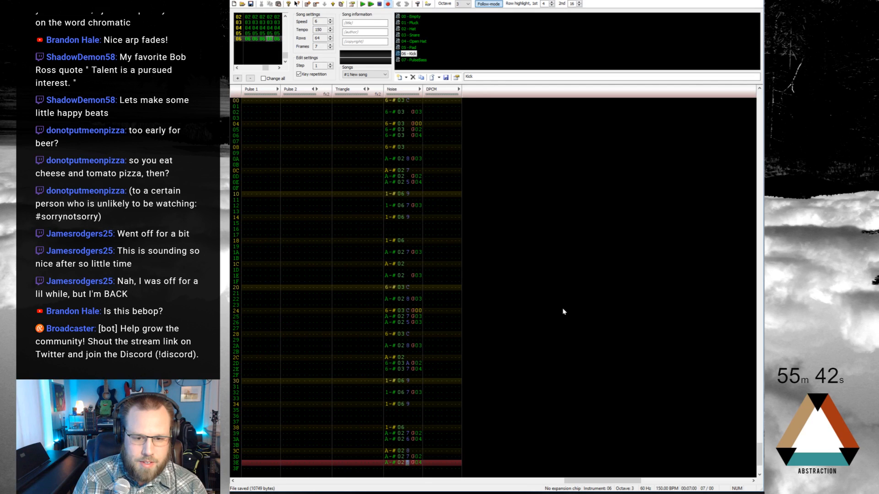
pyautogui.press('6')
pyautogui.press('Down')
# Play the drum pattern and set the Noise delays to G02 on row 25 and G04 on row 26
pyautogui.press('Return')
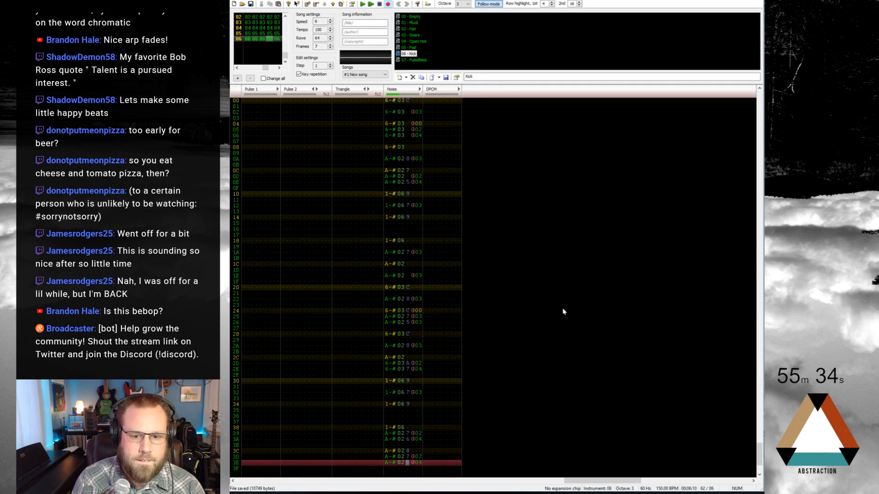
pyautogui.click(419, 212)
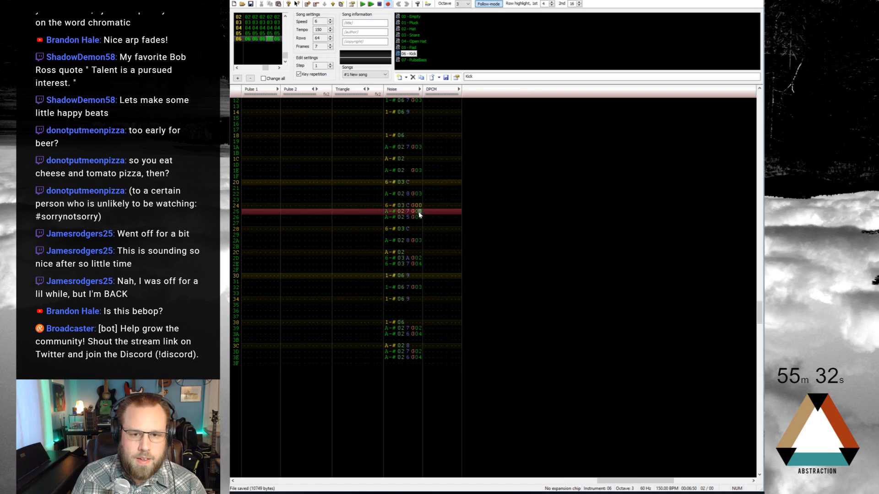
pyautogui.write('24')
# Copy the Pulse 1 melody on rows 00 to 0F of frame 02 and paste it at row 00 of frame 06
pyautogui.press('Home')
pyautogui.press('Up')
pyautogui.press('Home')
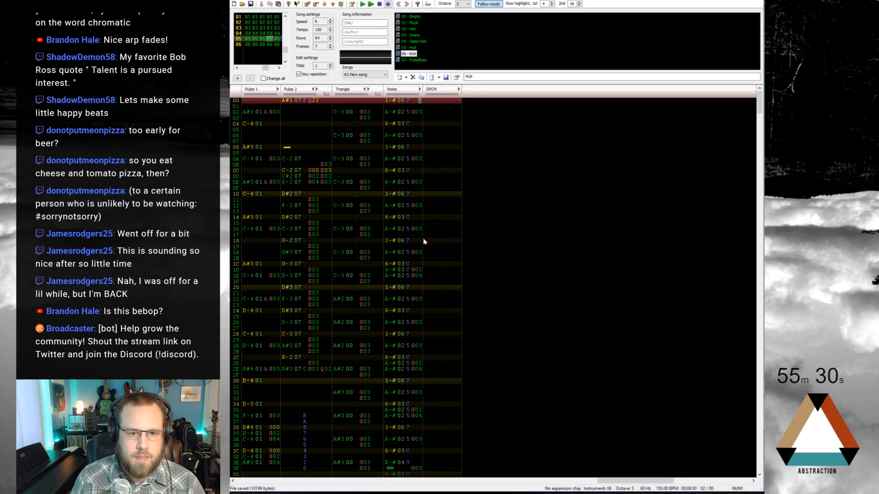
pyautogui.scroll(16, 327, 205)
pyautogui.scroll(20, 341, 206)
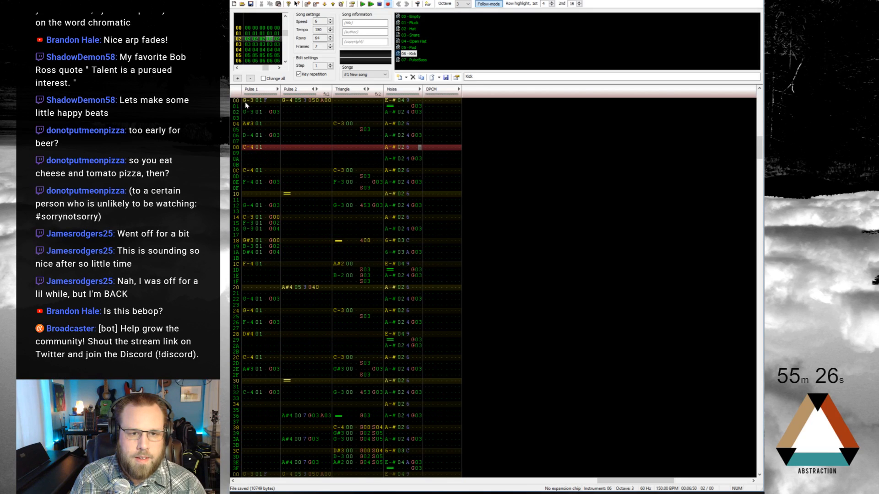
pyautogui.moveTo(247, 100); pyautogui.dragTo(270, 188)
pyautogui.scroll(-6, 272, 235)
pyautogui.scroll(-20, 272, 235)
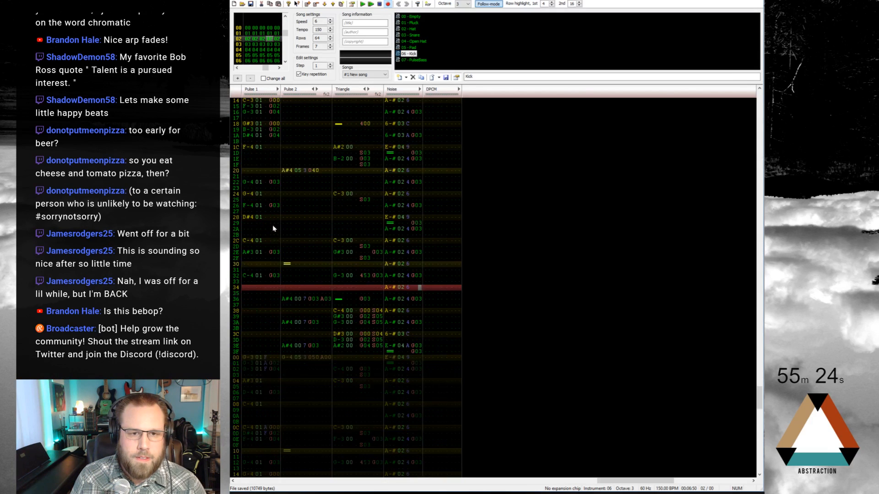
pyautogui.scroll(-20, 261, 202)
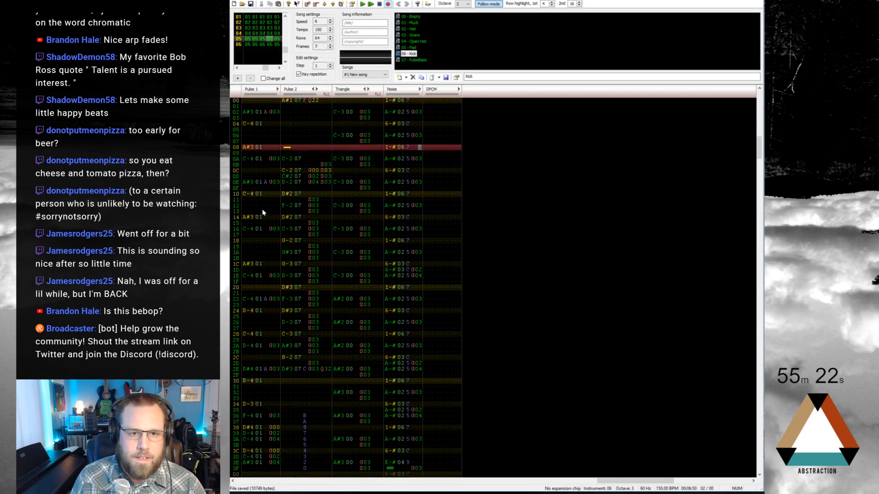
pyautogui.click(247, 101)
# Play frame 04, copy its Pulse 2 bass phrase from rows 0A to 19, and paste it at row 10 of frame 06
pyautogui.scroll(20, 343, 242)
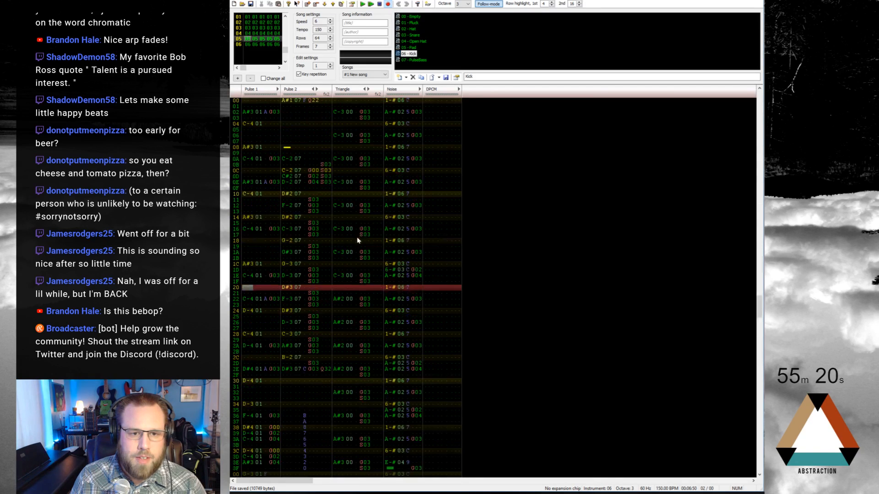
pyautogui.scroll(-8, 342, 240)
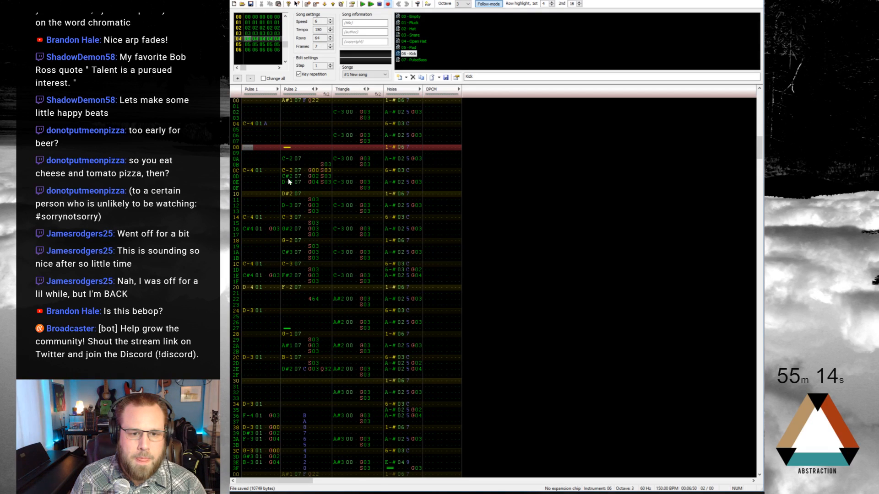
pyautogui.click(288, 101)
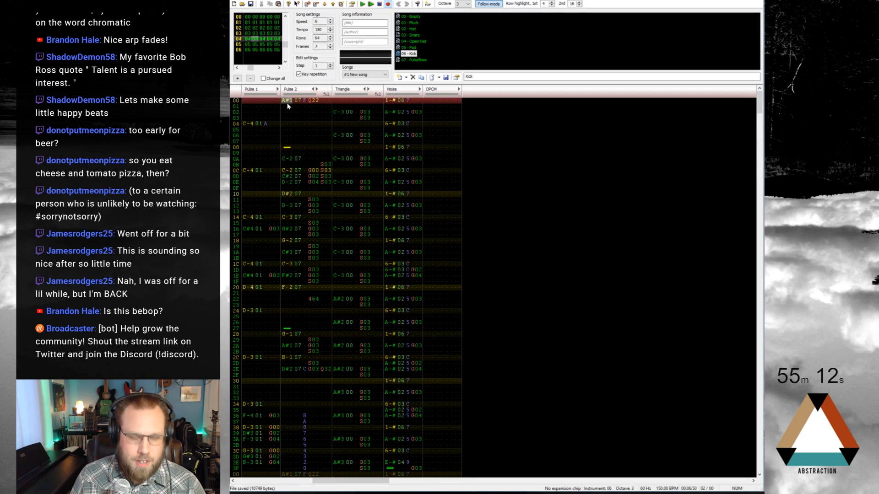
pyautogui.press('Return')
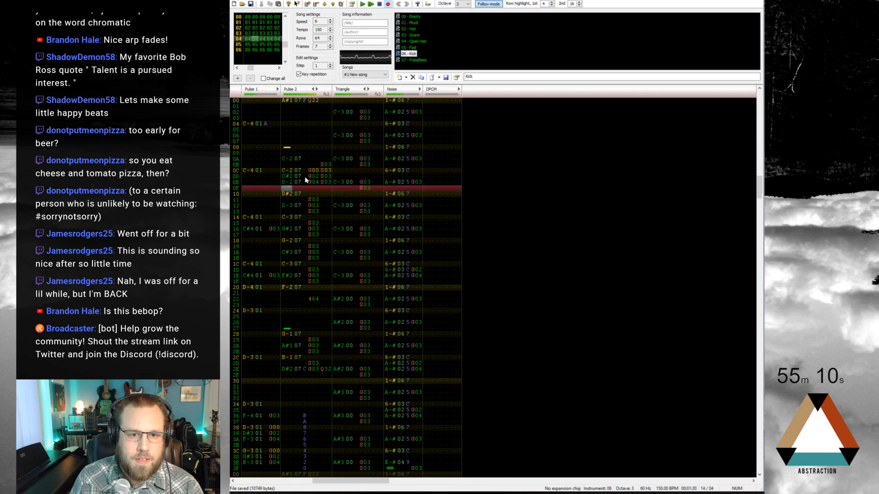
pyautogui.moveTo(285, 158); pyautogui.dragTo(328, 246)
pyautogui.scroll(-12, 323, 253)
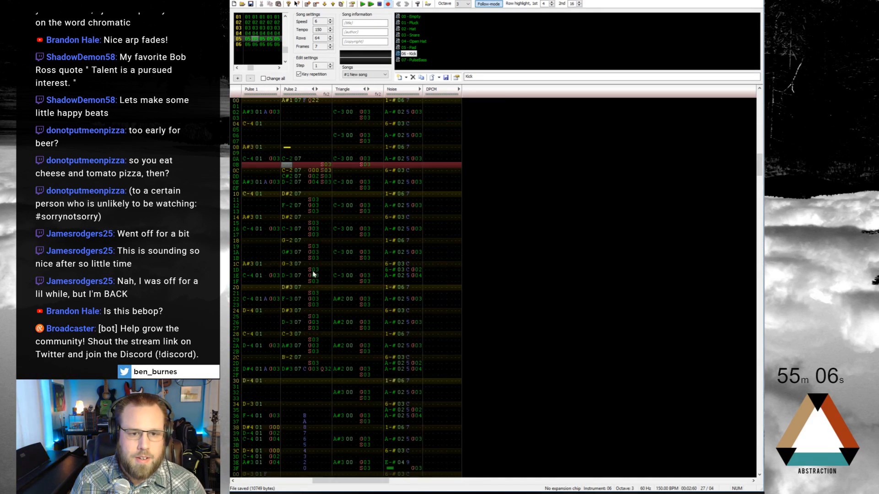
pyautogui.scroll(-17, 313, 274)
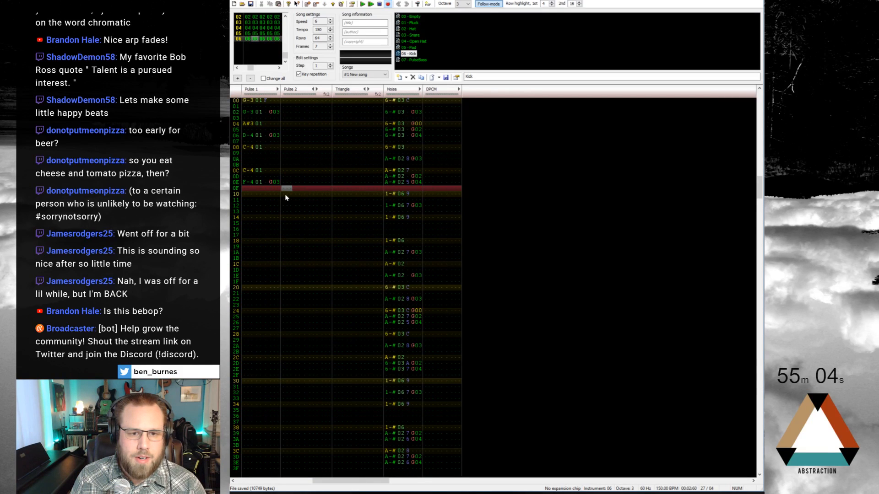
pyautogui.click(285, 197)
pyautogui.hotkey('ctrl', 'v')
# Duplicate the Pulse 1 and Pulse 2 phrases from rows 00 to 1F at row 20 and play the frame
pyautogui.moveTo(248, 104); pyautogui.dragTo(323, 285)
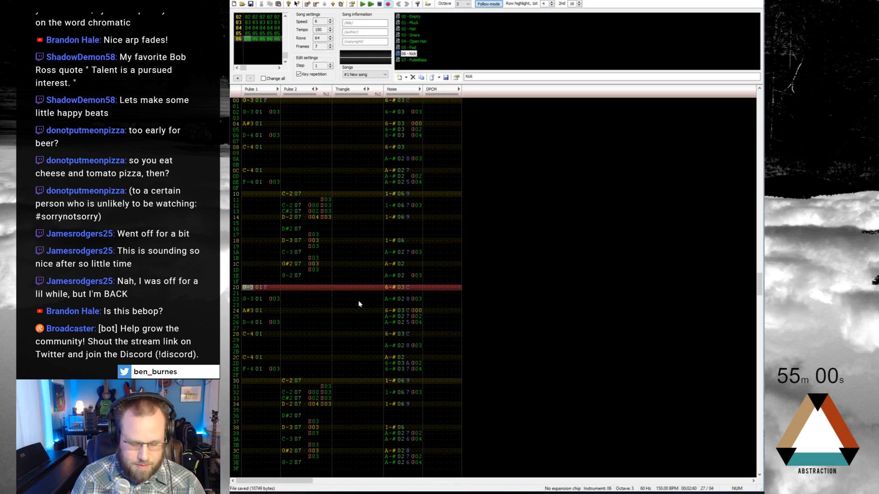
pyautogui.press('Return')
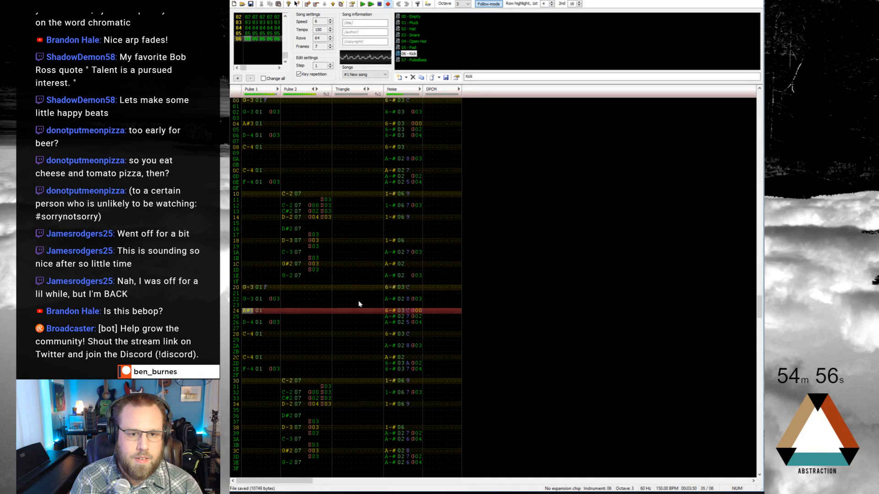
# Move the first Pulse 2 bass phrase up two rows to start on row 0E, and play the frame
pyautogui.moveTo(285, 196); pyautogui.dragTo(325, 280)
pyautogui.moveTo(289, 197); pyautogui.dragTo(289, 182)
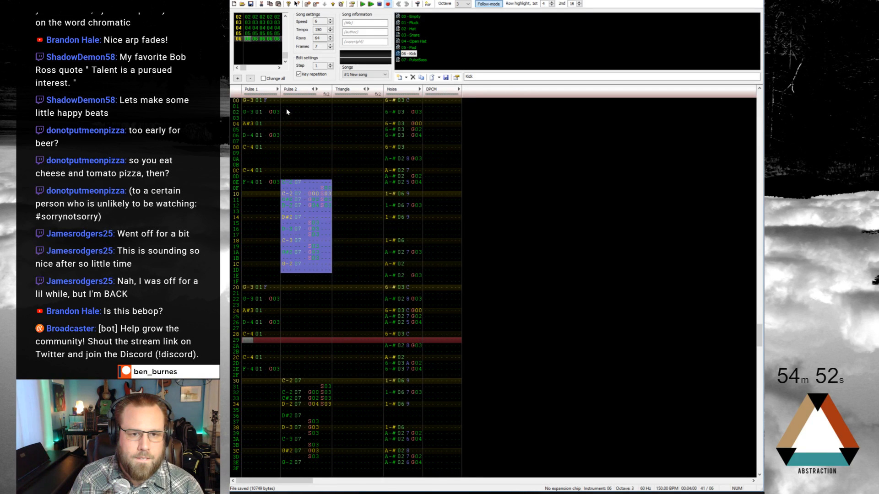
pyautogui.press('Return')
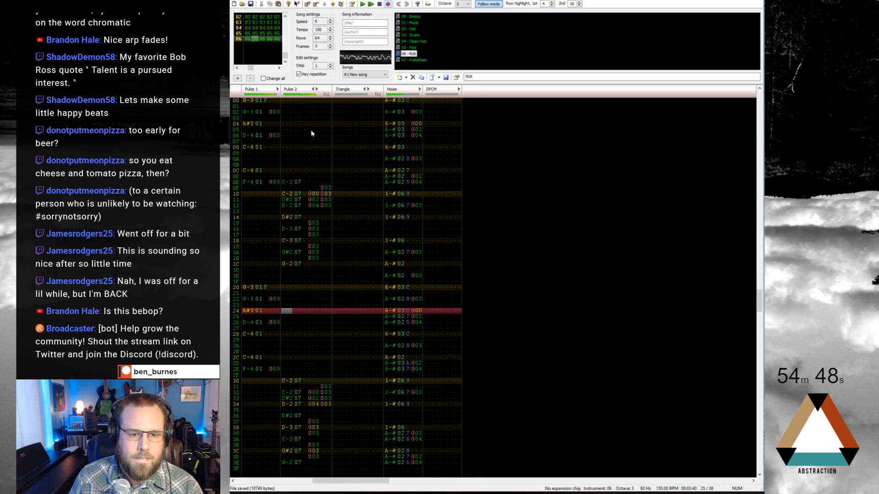
pyautogui.press('Return')
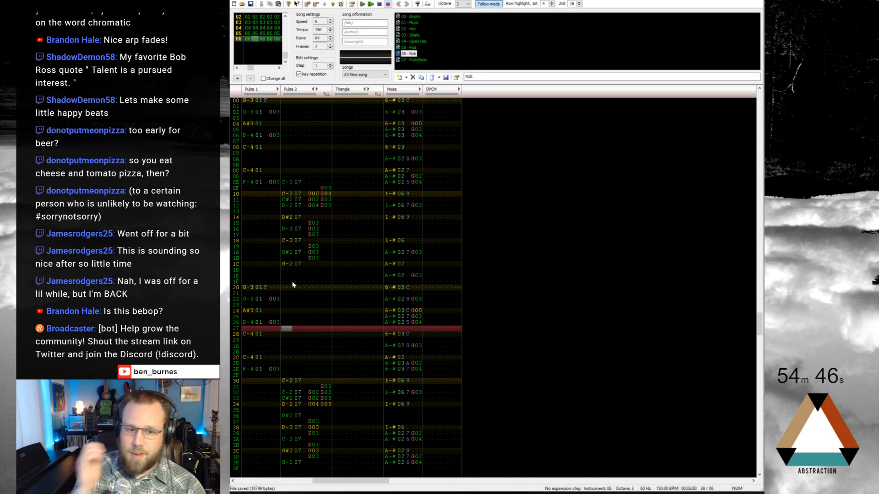
# Delete the duplicated Pulse 1 and Pulse 2 phrases from rows 20 to 3F
pyautogui.moveTo(283, 382); pyautogui.dragTo(328, 467)
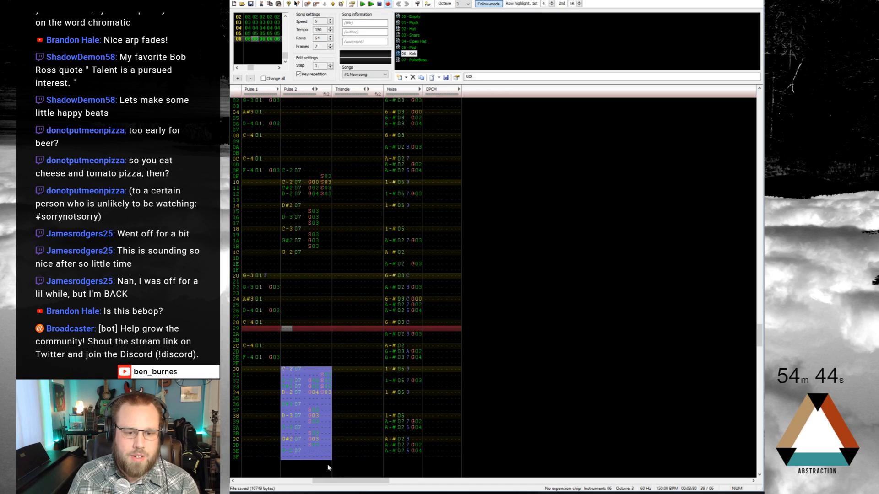
pyautogui.moveTo(246, 278); pyautogui.dragTo(286, 397)
pyautogui.press('Delete')
pyautogui.click(329, 363)
pyautogui.scroll(6, 321, 314)
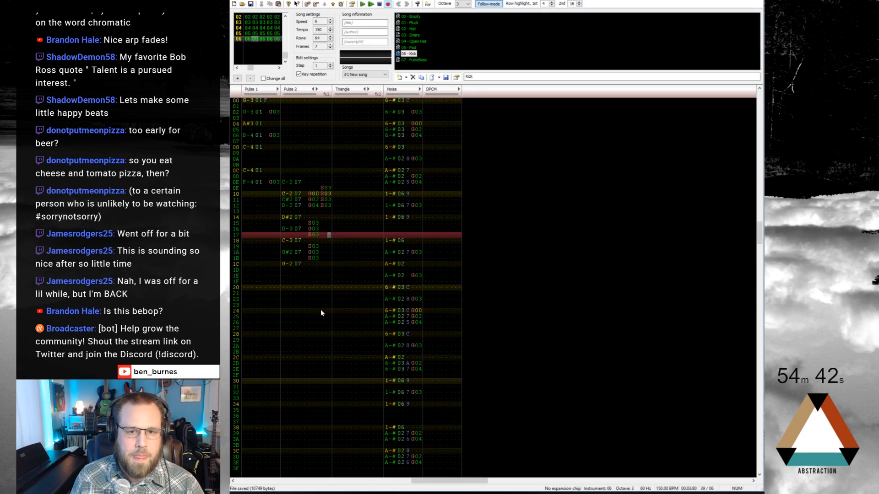
pyautogui.scroll(-1, 322, 313)
pyautogui.scroll(6, 322, 312)
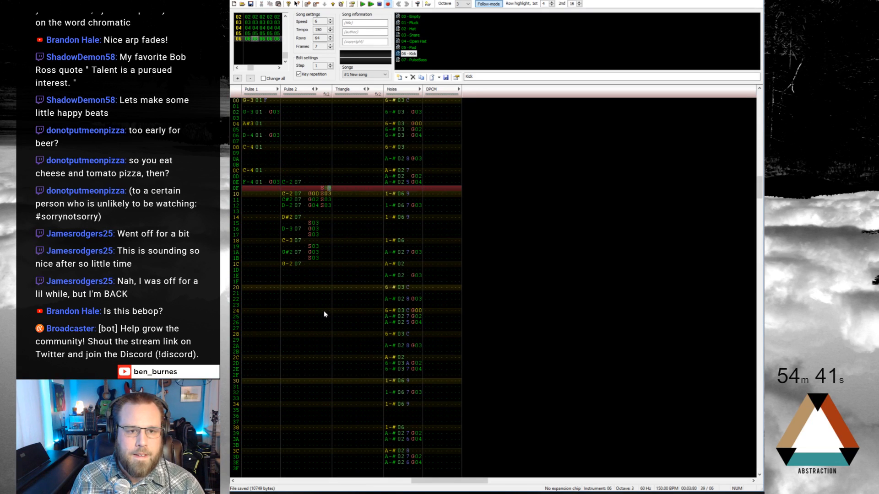
pyautogui.click(248, 101)
pyautogui.click(340, 101)
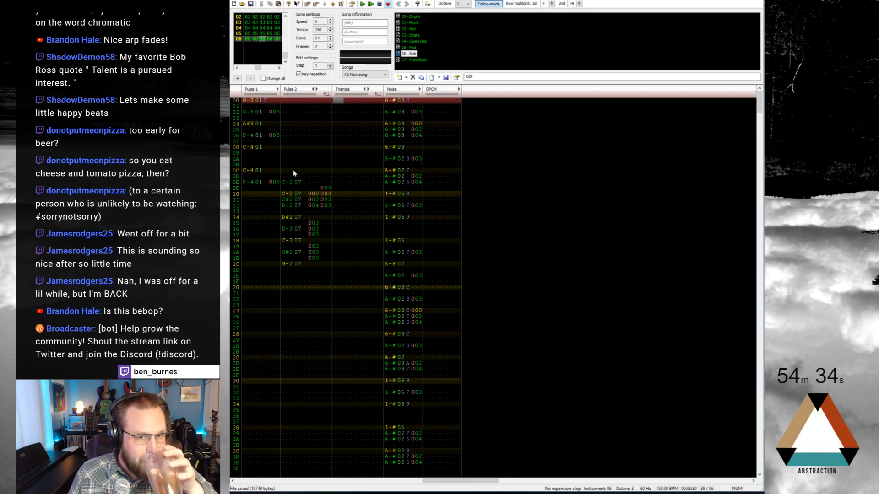
# Add a G03 delay effect to the Pulse 2 note on row 0E and return to its note field
pyautogui.click(288, 183)
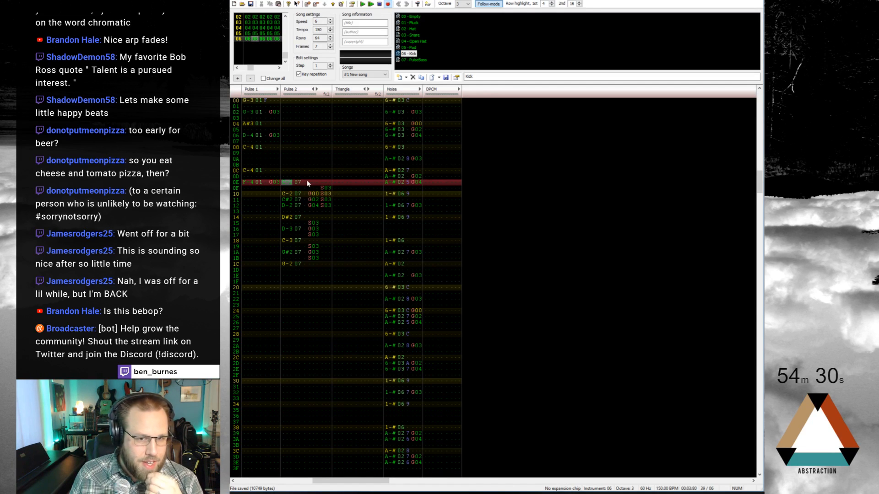
pyautogui.click(309, 183)
pyautogui.write('g')
pyautogui.press('Right')
pyautogui.press('Right')
pyautogui.press('Up')
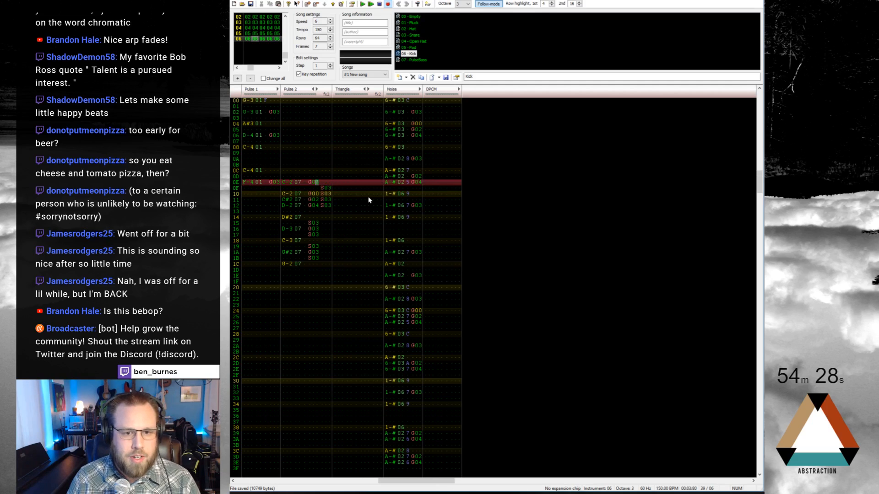
pyautogui.write('3')
pyautogui.press('Up')
pyautogui.press('Up')
pyautogui.press('Left')
pyautogui.press('Left')
pyautogui.press('Left')
pyautogui.press('Left')
pyautogui.press('Left')
pyautogui.press('Down')
pyautogui.press('Left')
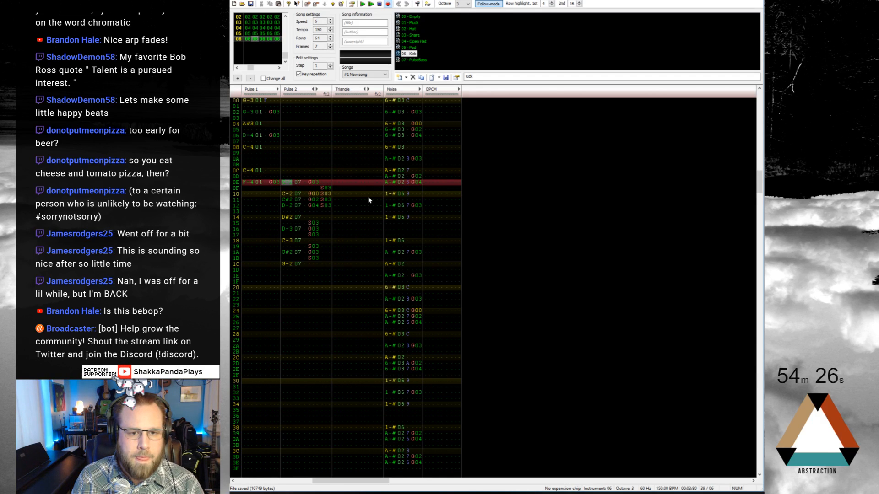
pyautogui.press('v')
pyautogui.press('Up')
pyautogui.hotkey('ctrl', 'Up')
pyautogui.hotkey('ctrl', 'Up')
pyautogui.hotkey('ctrl', 'Up')
pyautogui.hotkey('ctrl', 'Up')
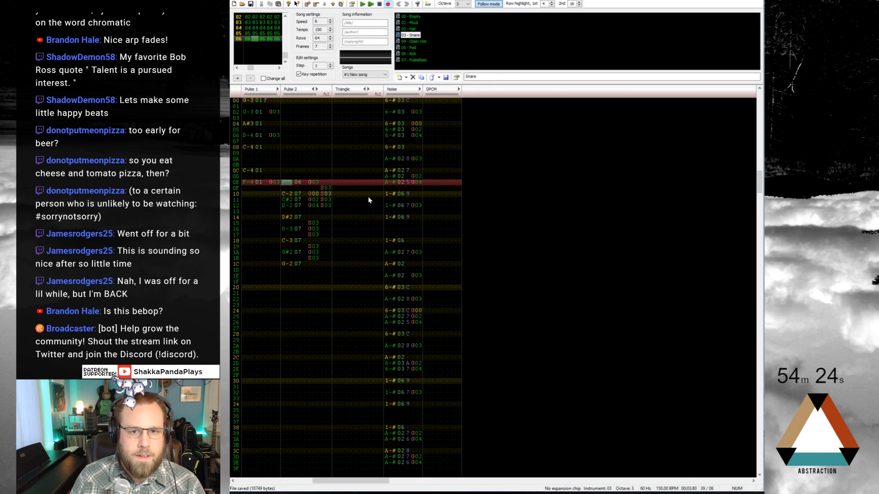
# Select the PulseBass instrument and enter F-2 on Pulse 2 row 0E using octave 2
pyautogui.hotkey('ctrl', 'Down')
pyautogui.hotkey('ctrl', 'Down')
pyautogui.hotkey('ctrl', 'Down')
pyautogui.hotkey('ctrl', 'Down')
pyautogui.hotkey('ctrl', 'Down')
pyautogui.press('v')
pyautogui.press('Up')
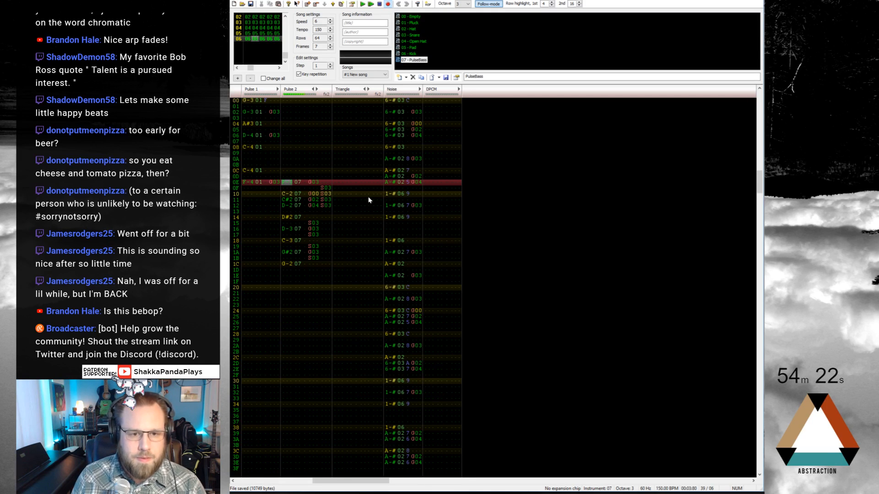
pyautogui.press('v')
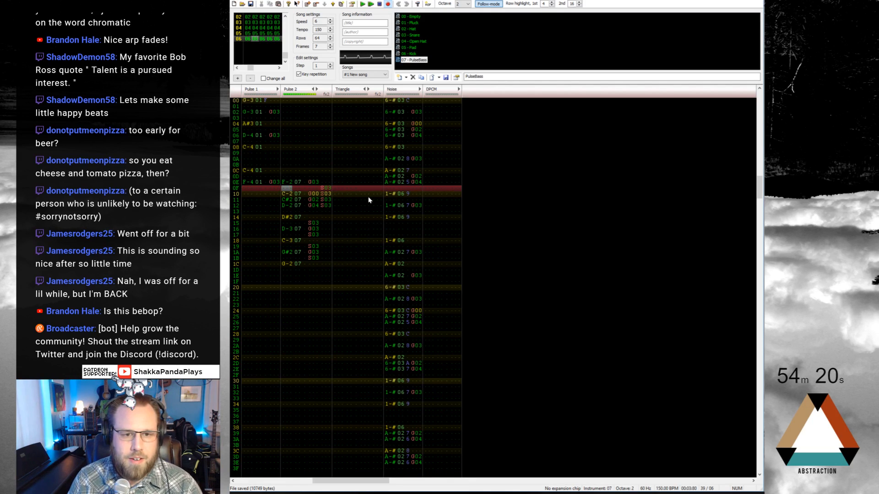
# Change the Pulse 2 notes to G-2 on row 10, D#2 on row 11 and C-2 on row 12
pyautogui.press('Down')
pyautogui.press('b')
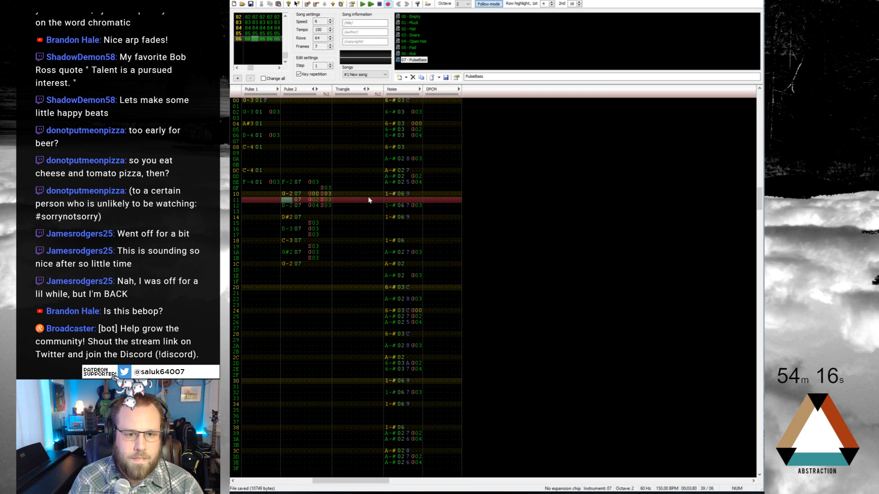
pyautogui.press('d')
pyautogui.press('z')
pyautogui.press('Down')
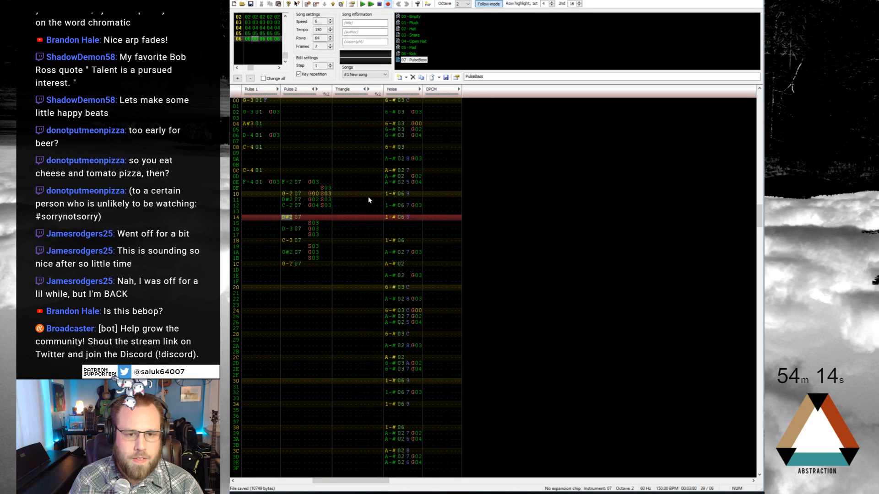
# Change the Pulse 2 notes to D-2 on row 14 and G-2 on row 16
pyautogui.press('x')
pyautogui.press('Down')
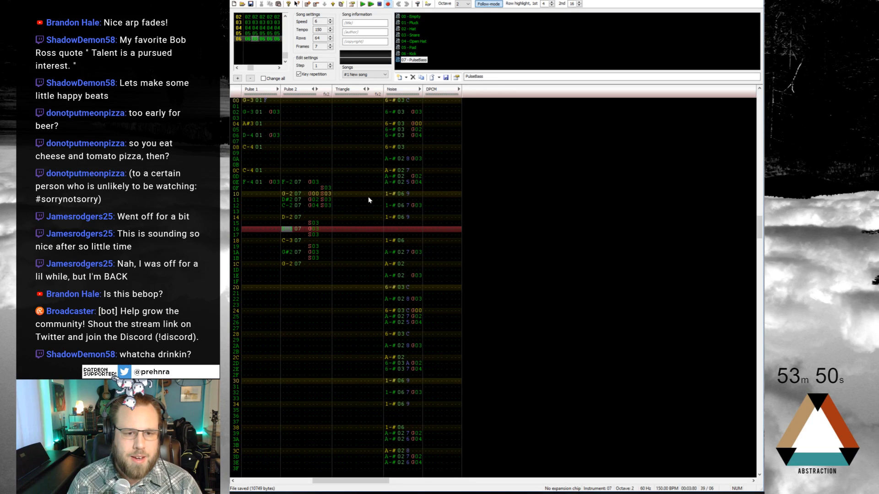
pyautogui.press('Down')
pyautogui.press('Up')
pyautogui.press('b')
pyautogui.press('Down')
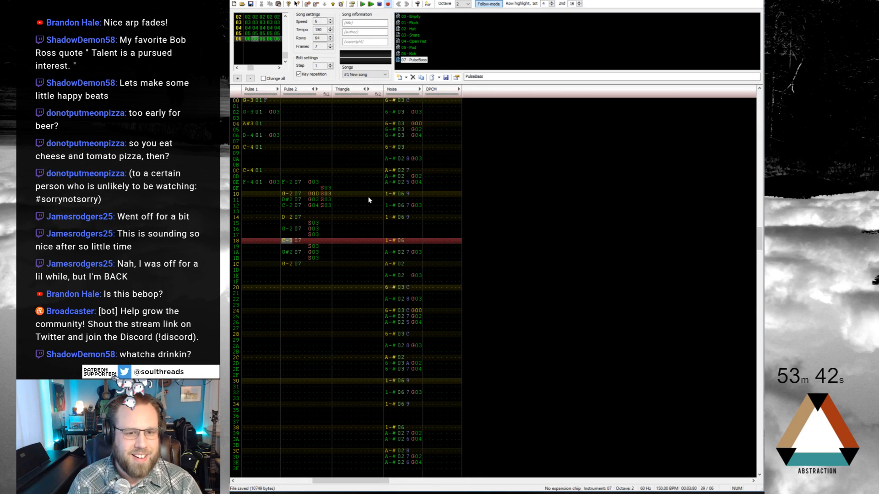
# Set the Pulse 2 notes to D-2 on row 18, D#2 on row 1A, G#2 on row 1C and G-2 on row 1E
pyautogui.press('x')
pyautogui.press('Down')
pyautogui.press('d')
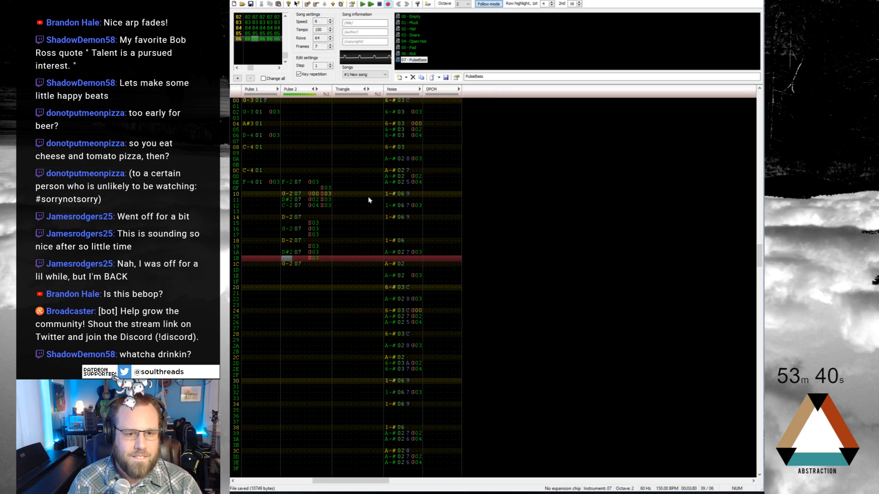
pyautogui.press('Down')
pyautogui.press('Down')
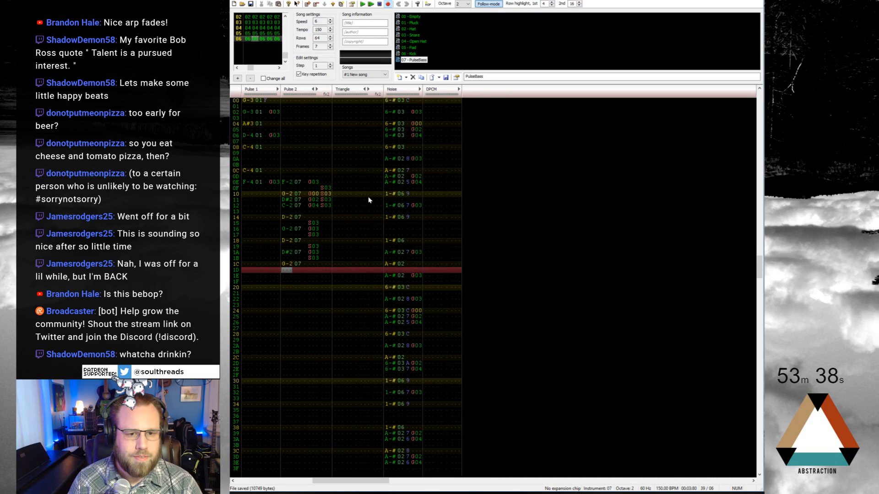
pyautogui.press('Down')
pyautogui.press('b')
pyautogui.press('Right')
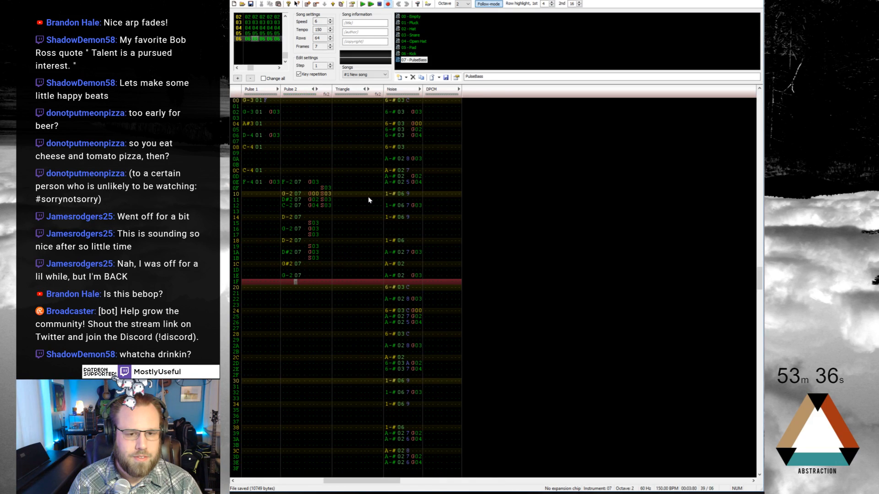
# Copy the S03, G03, S03 effects from Pulse 2 rows 15–17 to rows 1D–1F
pyautogui.press('Up')
pyautogui.press('Right')
pyautogui.press('Right')
pyautogui.press('Right')
pyautogui.moveTo(314, 226); pyautogui.dragTo(314, 237)
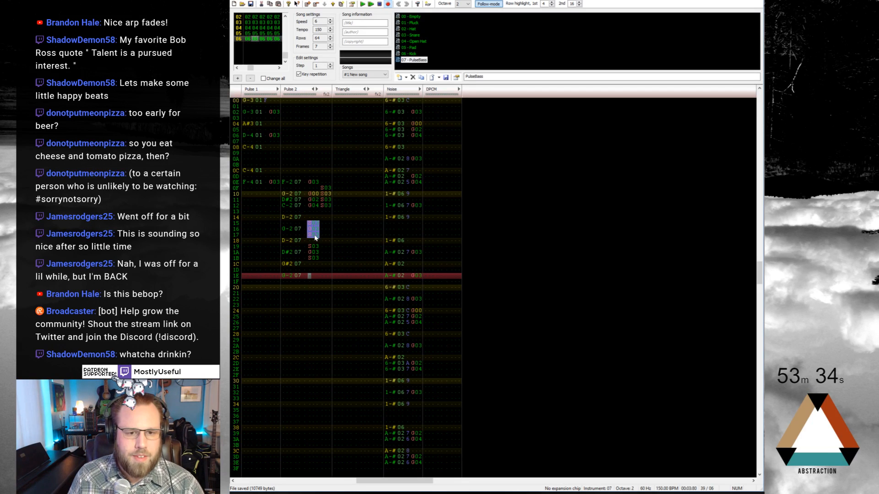
pyautogui.click(311, 271)
pyautogui.write('S03 G03 S03')
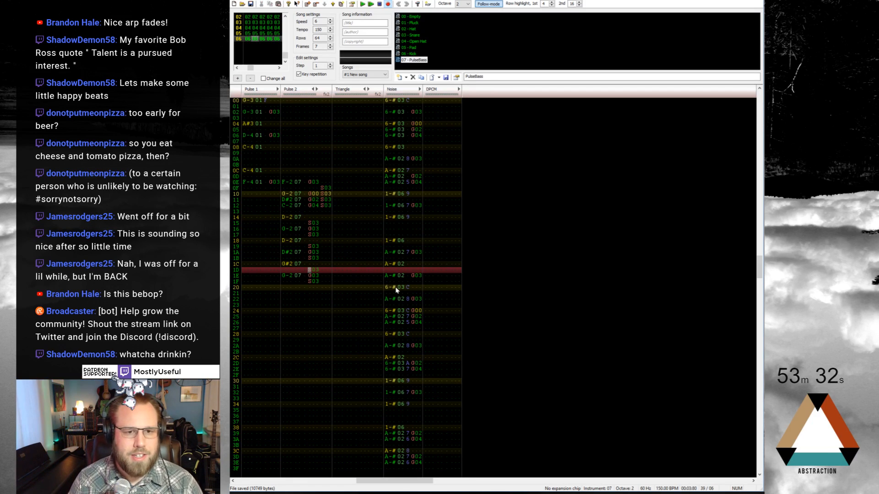
# Save the module and play frame 06 to hear the revised bass phrase, stopping after the phrase ends
pyautogui.press('Home')
pyautogui.hotkey('ctrl', 's')
pyautogui.press('Return')
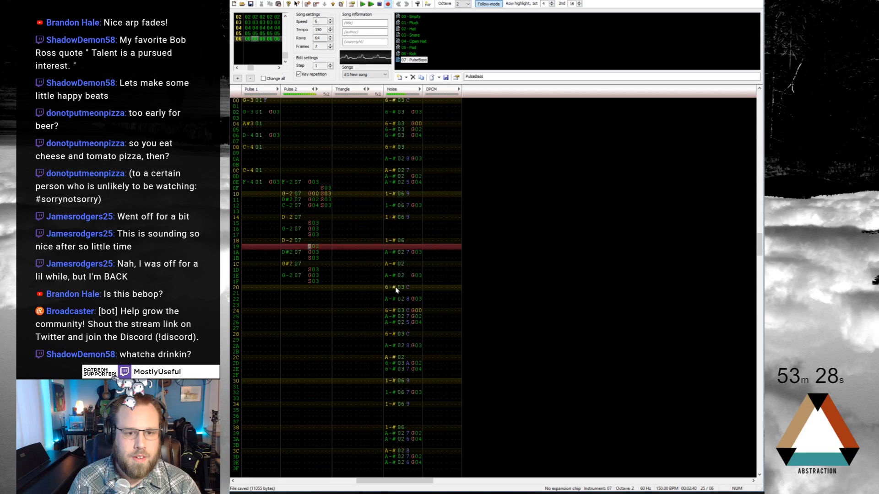
pyautogui.press('Return')
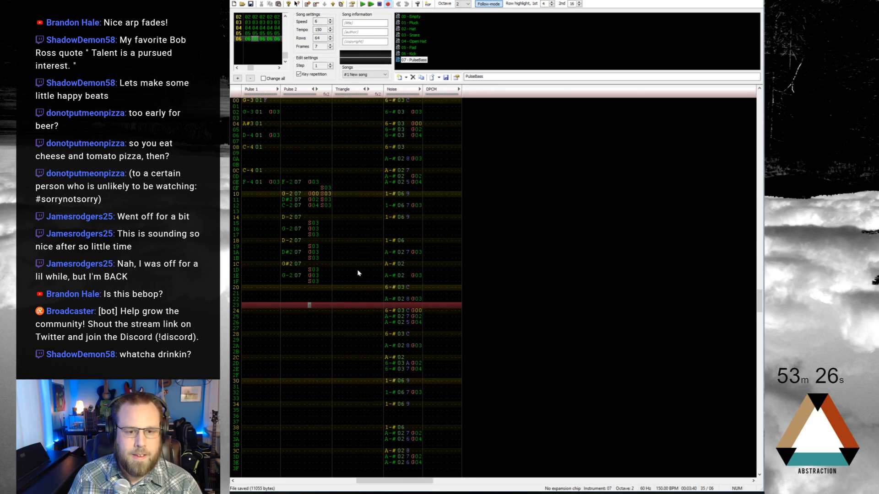
# Play frame 06 again from row 00 and listen to how the Pulse 2 phrase ends
pyautogui.moveTo(311, 284); pyautogui.dragTo(318, 285)
pyautogui.click(313, 282)
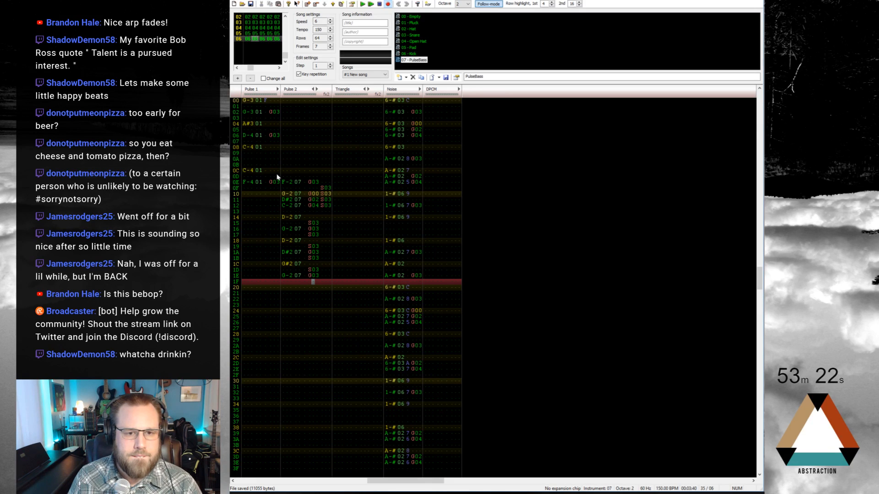
pyautogui.click(249, 100)
pyautogui.press('Return')
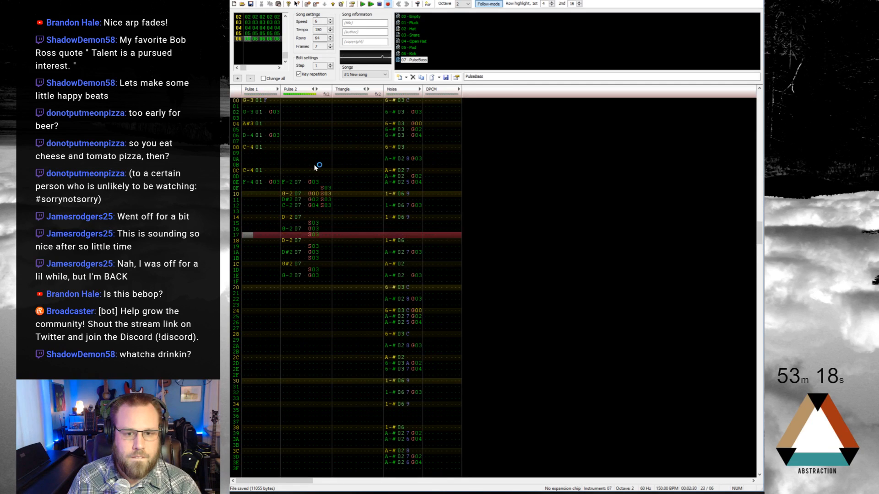
pyautogui.press('Return')
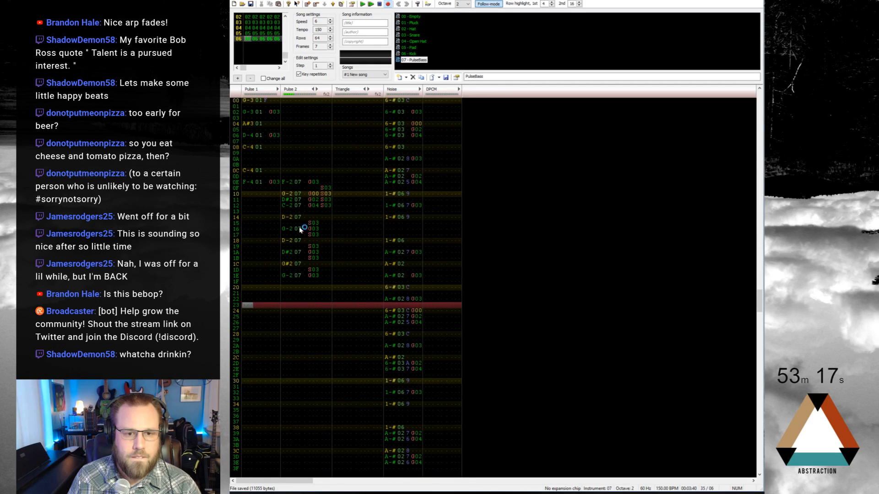
# Enter a 464 vibrato effect on Pulse 2 row 1E and a 400 effect on row 22 in the second effect column
pyautogui.click(322, 276)
pyautogui.write('464')
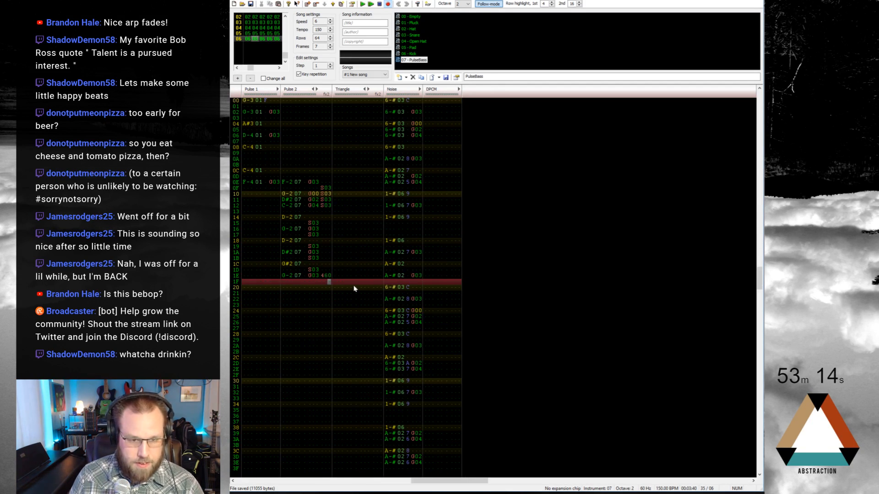
pyautogui.press('Down')
pyautogui.press('Down')
pyautogui.press('Down')
pyautogui.write('400')
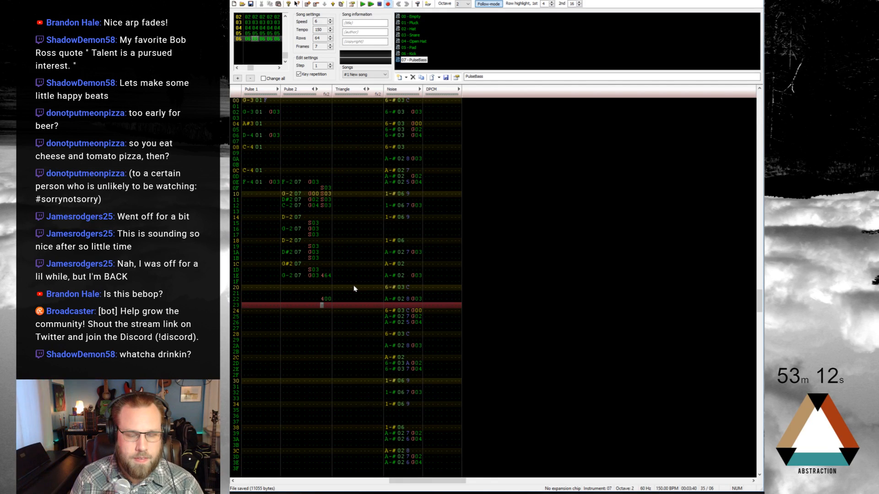
# Enter a note cut on Pulse 2 row 22
pyautogui.press('Left')
pyautogui.press('Left')
pyautogui.press('Left')
pyautogui.press('Left')
pyautogui.press('Left')
pyautogui.press('Left')
pyautogui.press('Left')
pyautogui.press('Up')
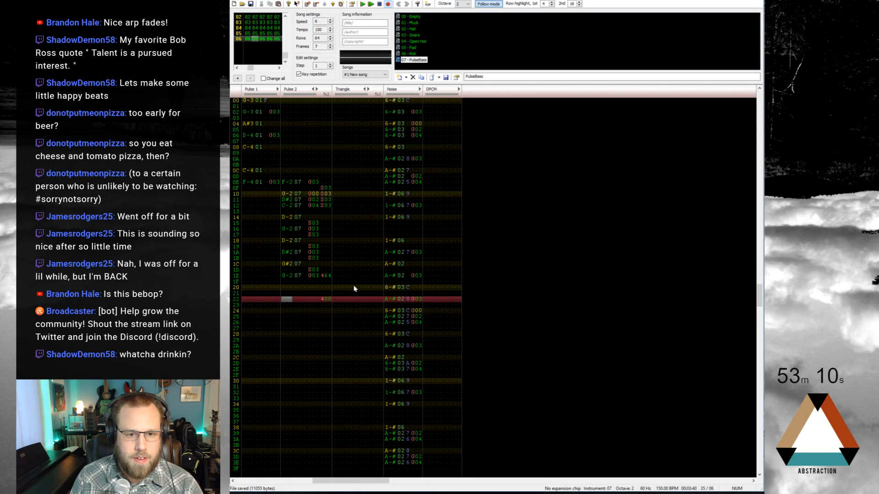
pyautogui.press('1')
# Select the Pluck instrument and enter G#3 on Pulse 1 row 22 and G-3 on row 24
pyautogui.press('Left')
pyautogui.press('Left')
pyautogui.press('Left')
pyautogui.press('Up')
pyautogui.press('Left')
pyautogui.press('Left')
pyautogui.press('Left')
pyautogui.press('Left')
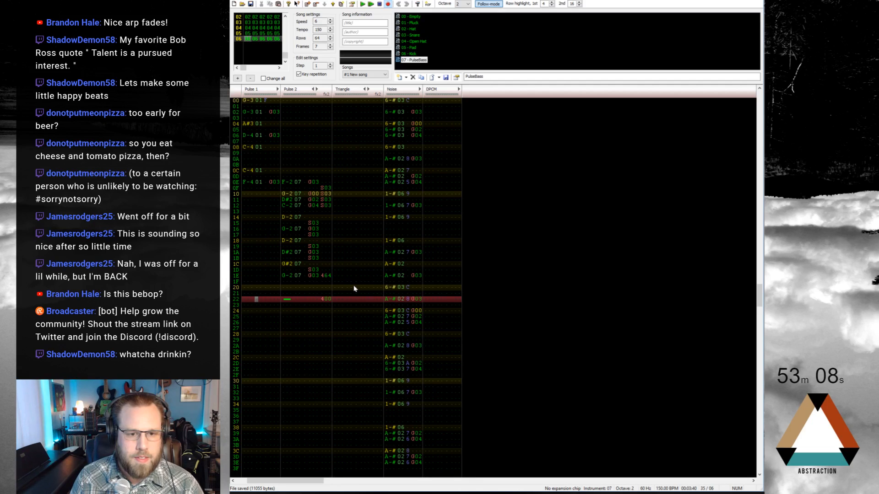
pyautogui.hotkey('ctrl', 'Left')
pyautogui.hotkey('ctrl', 'Left')
pyautogui.hotkey('ctrl', 'Left')
pyautogui.hotkey('ctrl', 'Left')
pyautogui.hotkey('ctrl', 'Left')
pyautogui.hotkey('ctrl', 'Left')
pyautogui.press('t')
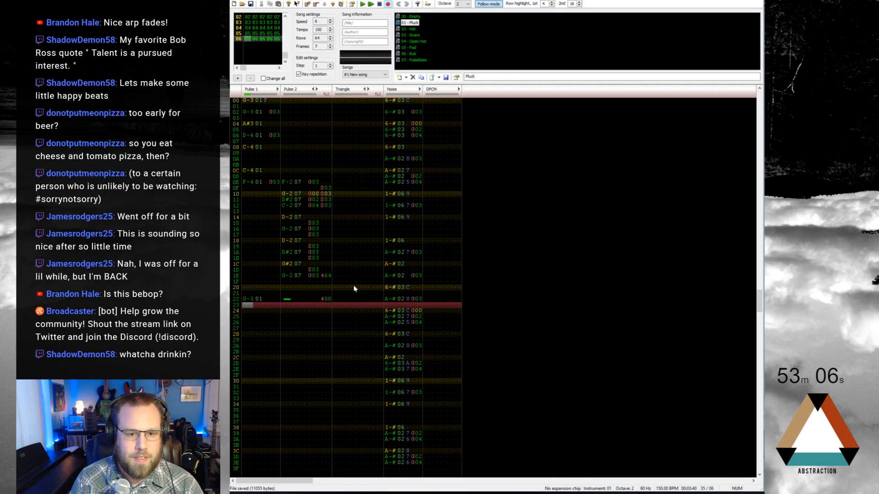
pyautogui.press('Up')
pyautogui.press('6')
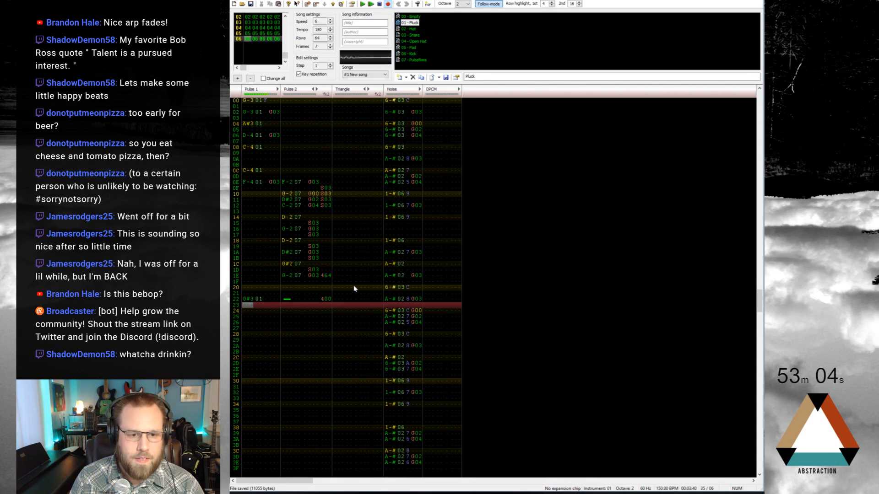
pyautogui.press('Down')
pyautogui.press('t')
# Add a G03 delay effect to the Pulse 1 note on row 22
pyautogui.press('Up')
pyautogui.press('Up')
pyautogui.press('Up')
pyautogui.press('Right')
pyautogui.press('Right')
pyautogui.press('Right')
pyautogui.press('Right')
pyautogui.press('Right')
pyautogui.press('Right')
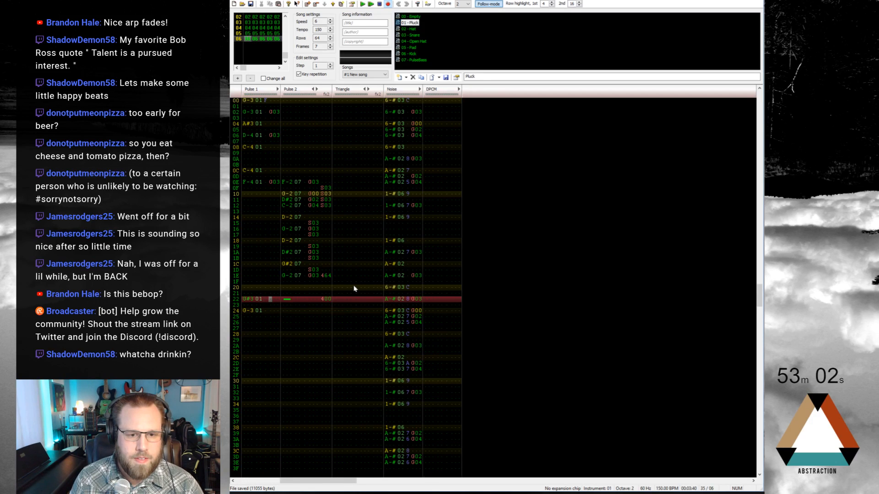
pyautogui.press('g')
pyautogui.press('0')
pyautogui.press('3')
# Add a G03 delay effect to the Pulse 2 note cut on row 22
pyautogui.press('Right')
pyautogui.press('Up')
pyautogui.press('Right')
pyautogui.press('Right')
pyautogui.press('Right')
pyautogui.press('Right')
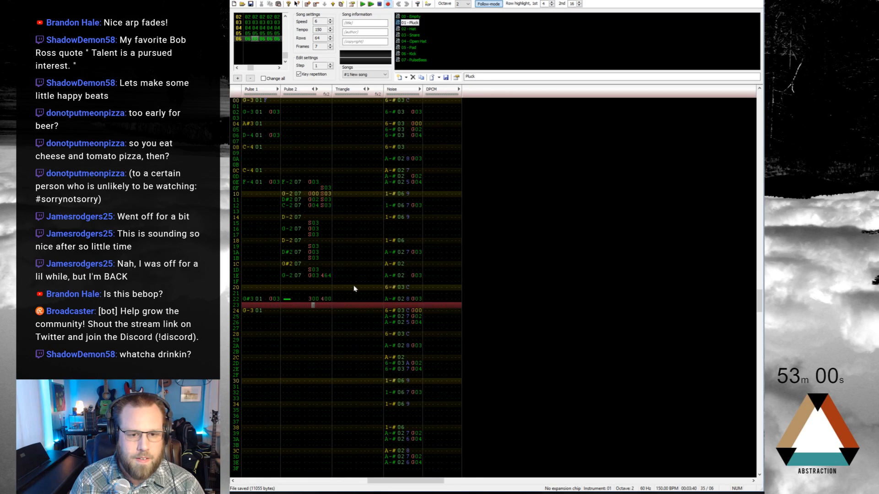
pyautogui.press('g')
pyautogui.press('0')
pyautogui.press('0')
pyautogui.press('Right')
pyautogui.press('Right')
pyautogui.press('Up')
pyautogui.press('3')
# Return to the Pulse 1 note field and enter G-3 on row 26
pyautogui.press('Down')
pyautogui.press('Down')
pyautogui.press('Left')
pyautogui.press('Left')
pyautogui.press('Left')
pyautogui.press('Left')
pyautogui.press('Left')
pyautogui.press('Left')
pyautogui.press('Left')
pyautogui.press('Left')
pyautogui.press('Left')
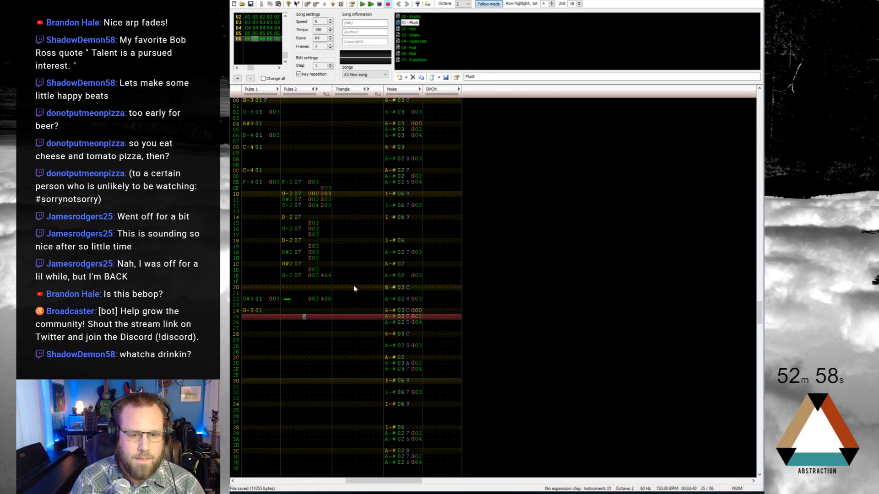
pyautogui.press('Left')
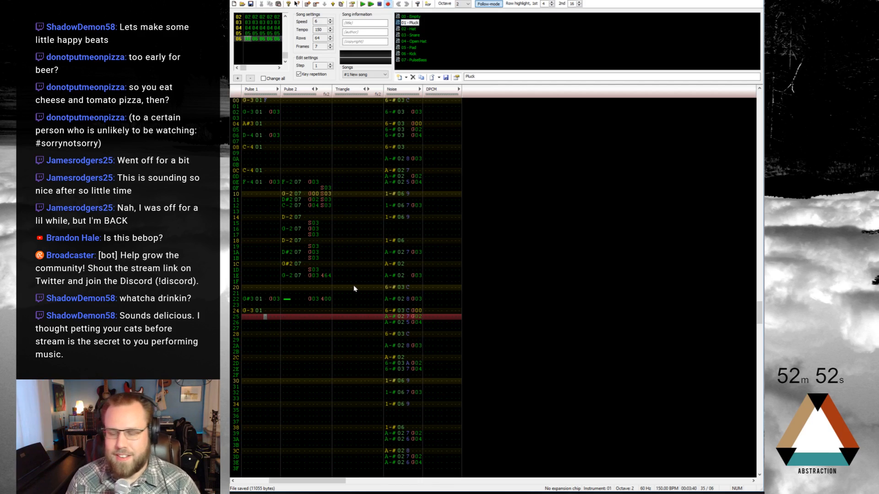
pyautogui.press('Left')
pyautogui.press('Left')
pyautogui.press('Left')
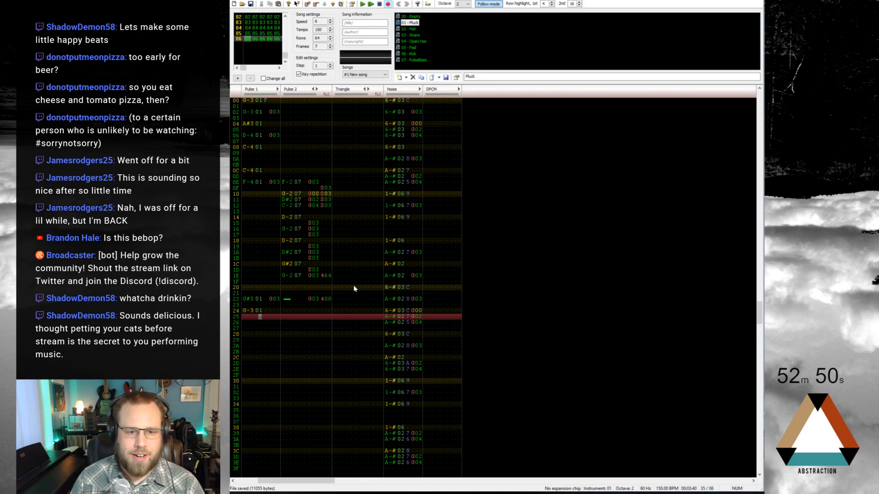
pyautogui.press('Down')
pyautogui.press('b')
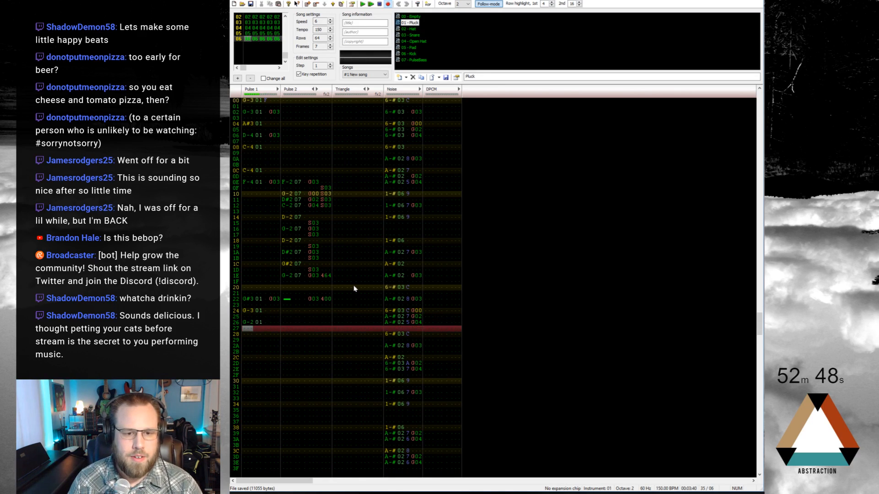
pyautogui.press('Up')
pyautogui.press('Up')
pyautogui.press('Down')
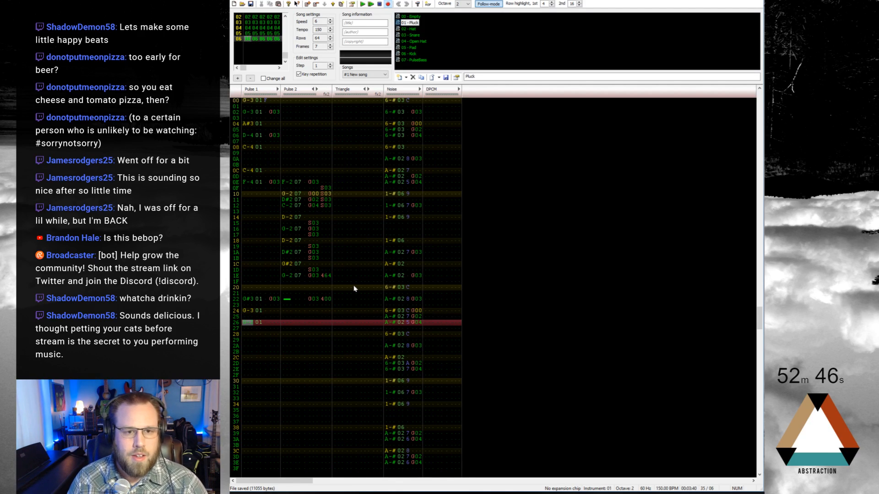
pyautogui.press('t')
pyautogui.press('Down')
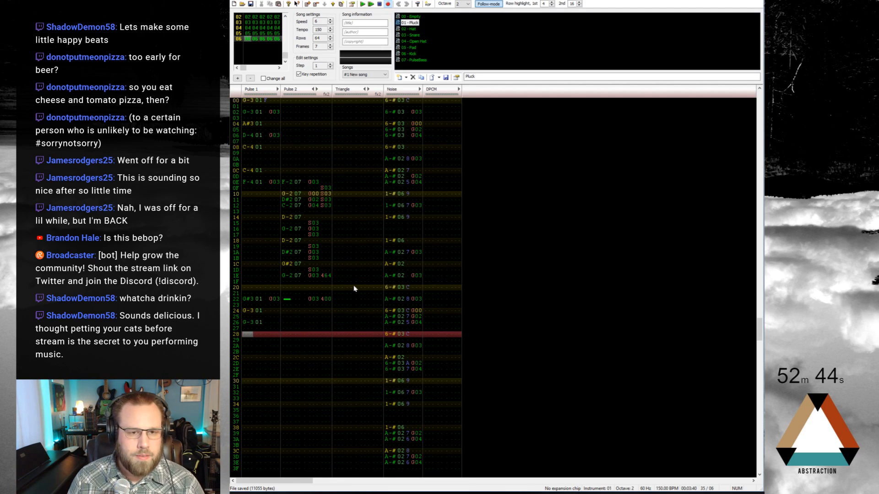
# Raise the octave to 3 and enter D#4 on Pulse 1 row 28, D-4 on row 2A and C-4 on row 2C
pyautogui.press('3')
pyautogui.press('KP_Multiply')
pyautogui.press('3')
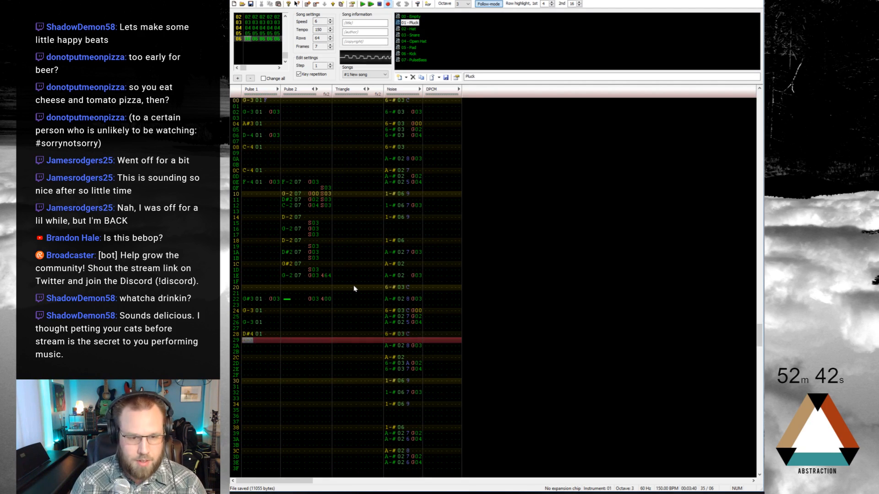
pyautogui.press('Down')
pyautogui.press('w')
pyautogui.press('Down')
pyautogui.press('q')
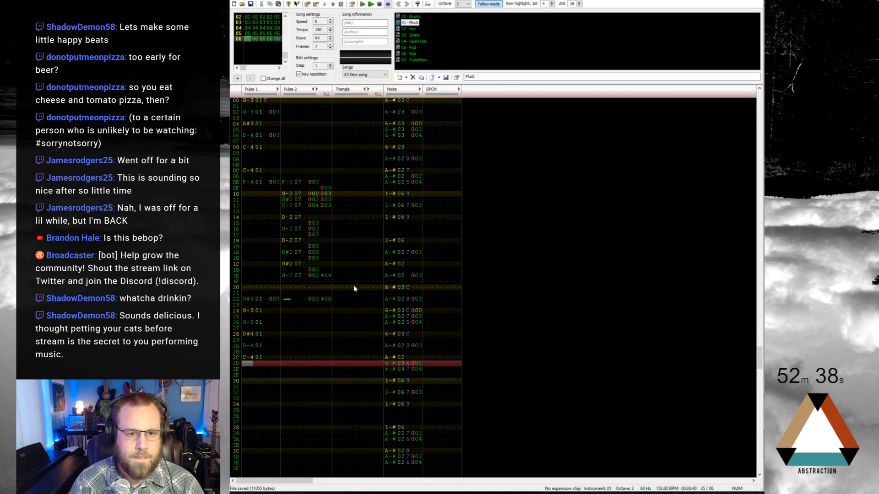
# Try different notes on Pulse 1 row 2E, settle on G#3, and enter G-3 on row 30
pyautogui.press('Down')
pyautogui.press('m')
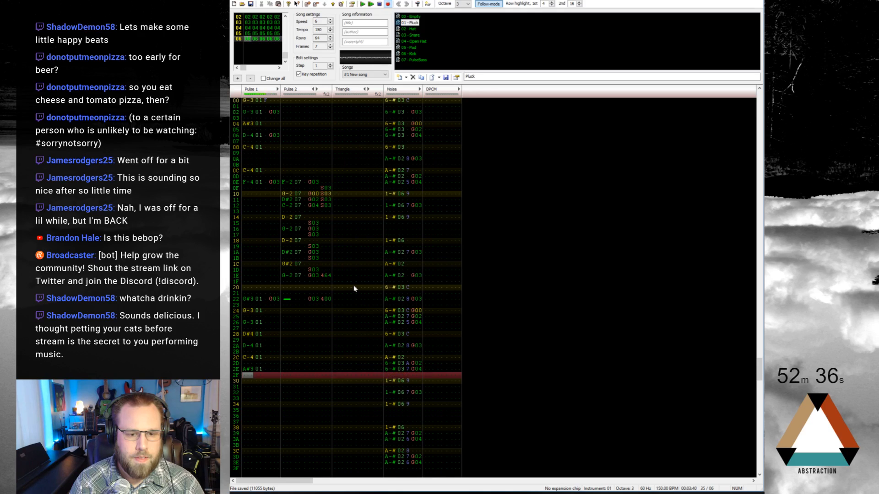
pyautogui.press('Up')
pyautogui.press('m')
pyautogui.press('Up')
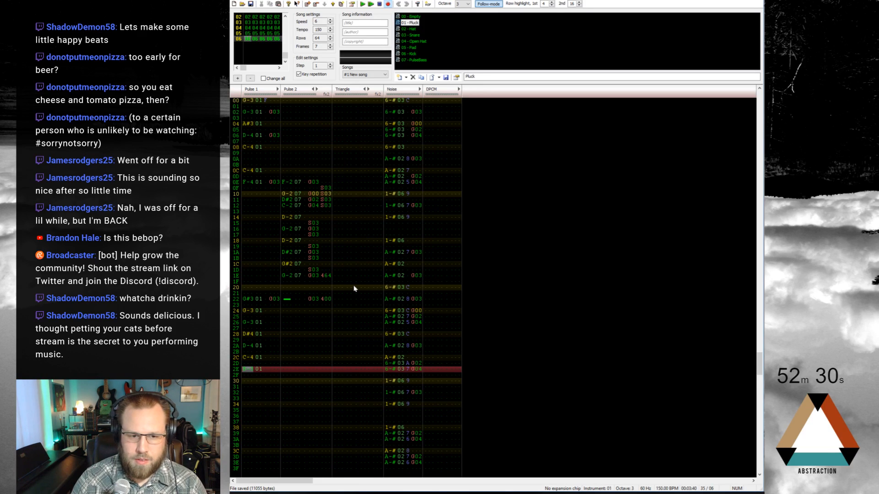
pyautogui.press('h')
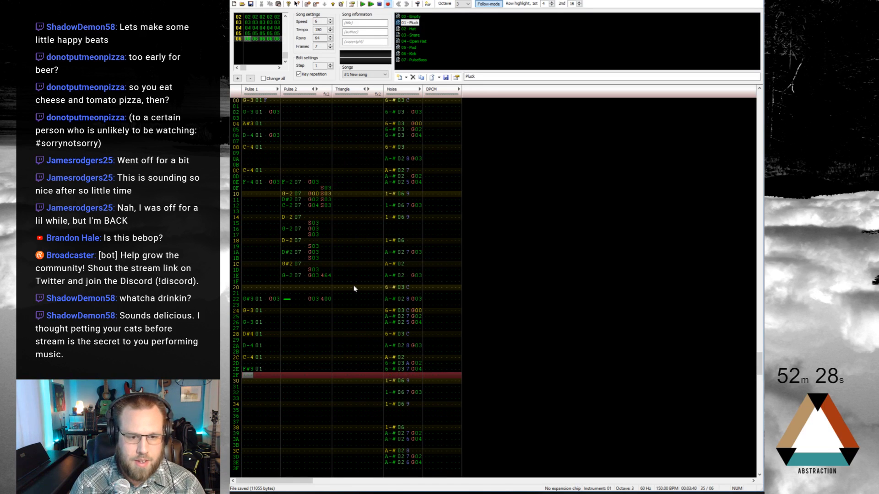
pyautogui.press('Up')
pyautogui.press('h')
pyautogui.press('Down')
pyautogui.press('b')
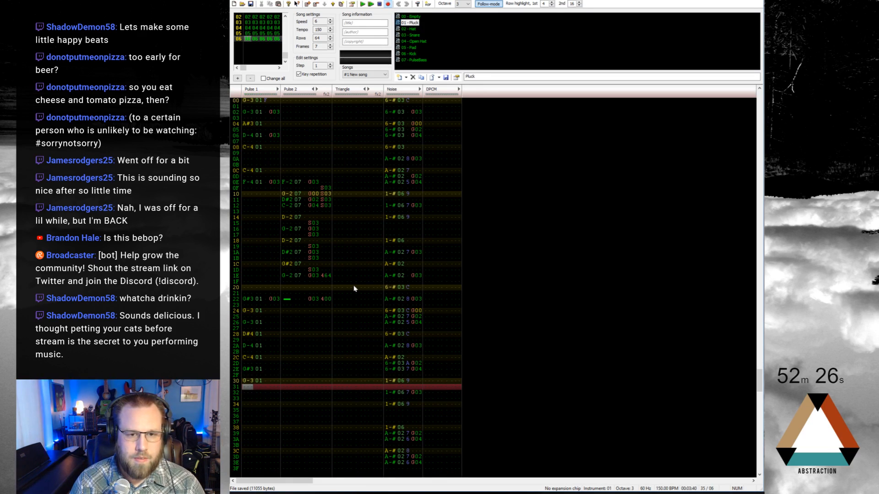
# Enter F-3 on Pulse 1 row 34 and D#3 on row 36
pyautogui.press('Right')
pyautogui.press('Down')
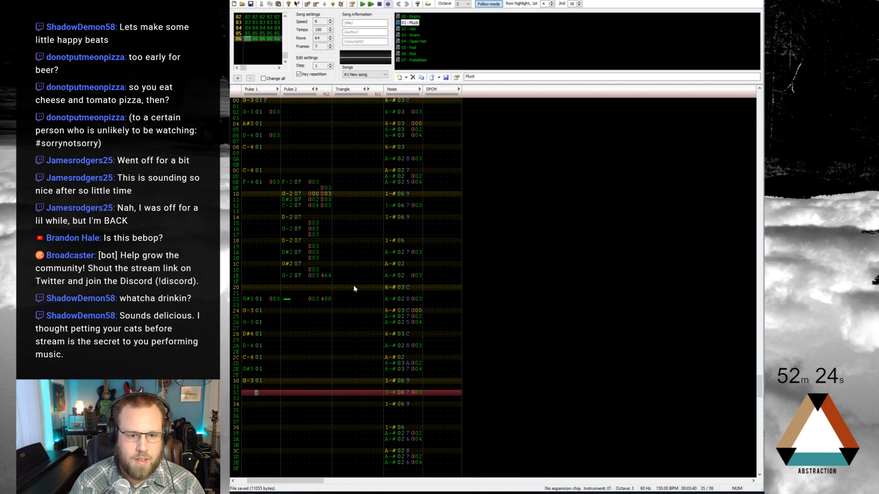
pyautogui.press('Left')
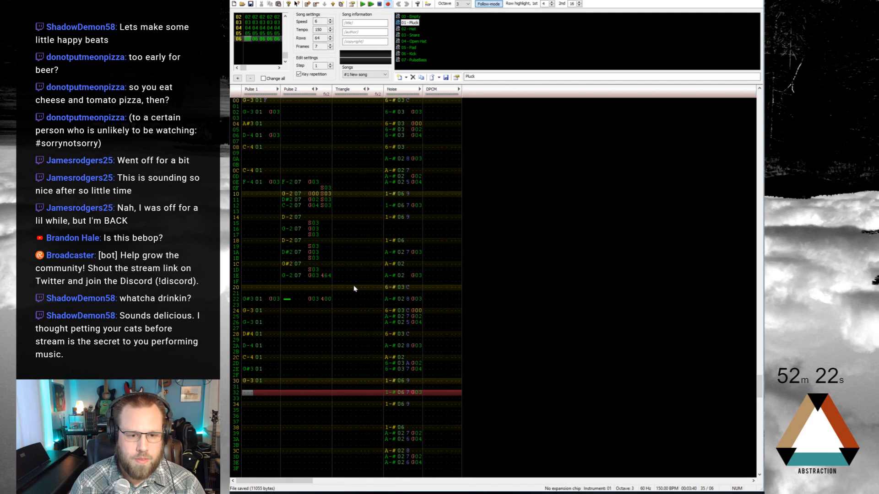
pyautogui.press('Down')
pyautogui.press('Down')
pyautogui.press('e')
pyautogui.press('Up')
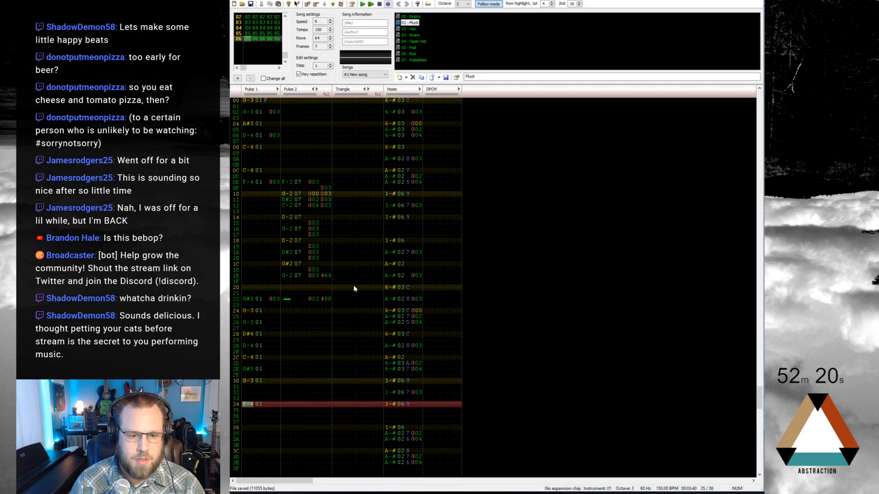
pyautogui.press('d')
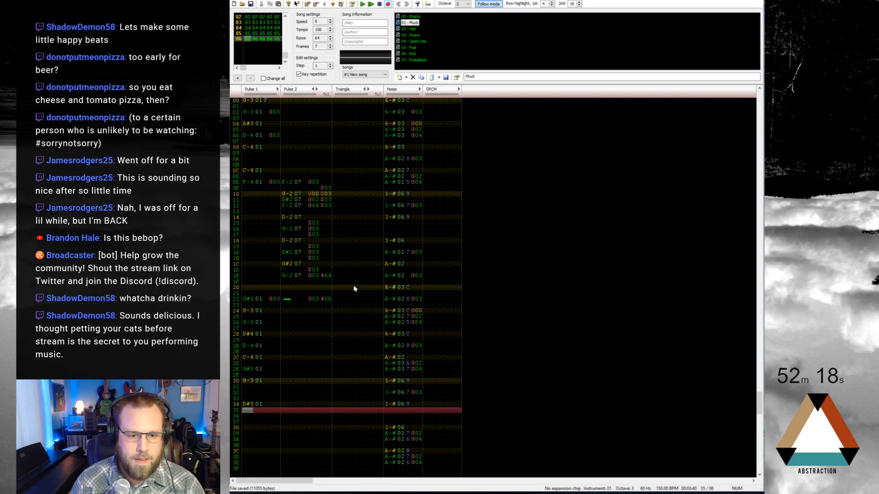
pyautogui.press('Up')
pyautogui.press('v')
pyautogui.press('Down')
pyautogui.press('d')
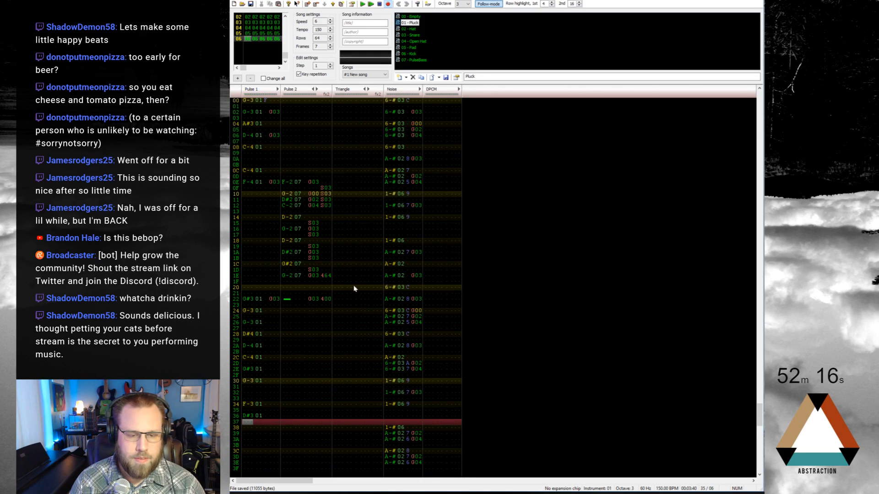
# Delete the Pulse 1 notes on rows 34 and 36
pyautogui.press('Up')
pyautogui.press('Up')
pyautogui.press('Up')
pyautogui.press('Up')
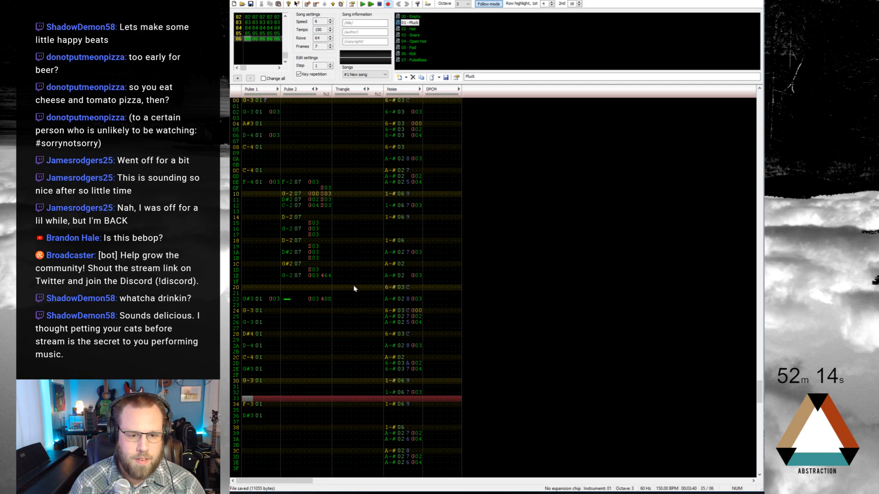
pyautogui.press('Down')
pyautogui.press('Delete')
pyautogui.press('Down')
pyautogui.press('Delete')
pyautogui.press('Up')
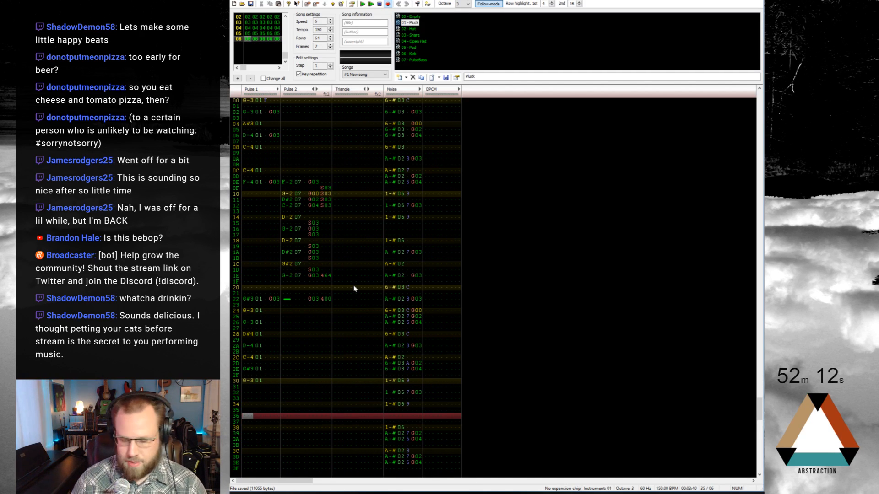
# Raise the octave to 4 and enter G-4 on Pulse 1 row 36, D#4 on row 38 and D-4 on row 3A
pyautogui.press('KP_Multiply')
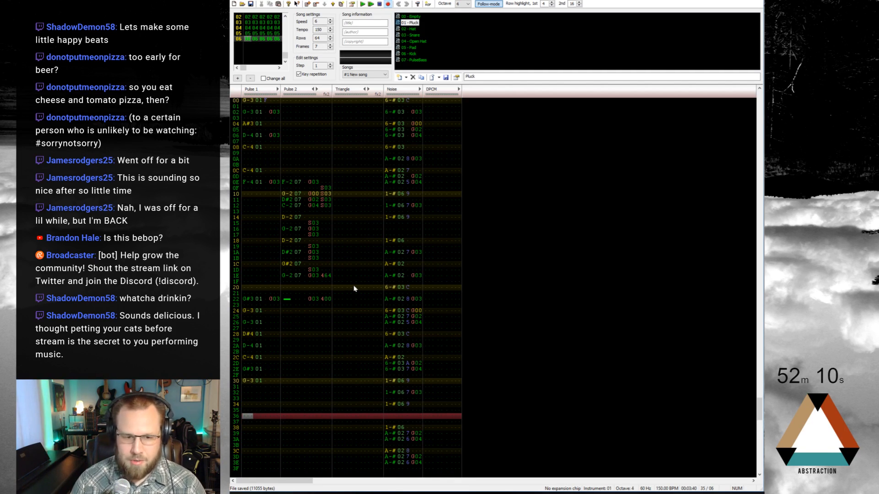
pyautogui.press('Down')
pyautogui.press('Down')
pyautogui.press('Down')
pyautogui.press('Up')
pyautogui.press('Up')
pyautogui.press('Up')
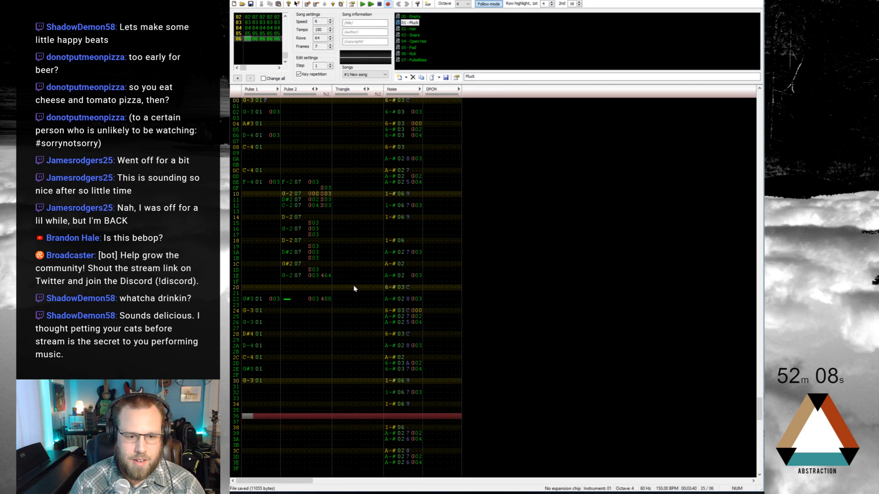
pyautogui.press('b')
pyautogui.press('Down')
pyautogui.press('d')
pyautogui.press('Down')
pyautogui.press('x')
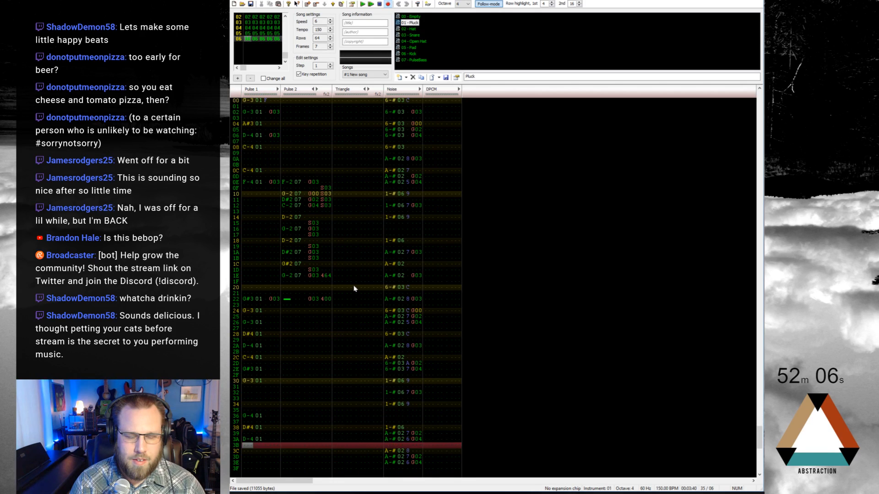
# Enter C-4 on Pulse 1 row 3C and settle on B-4 for row 3E
pyautogui.press('Down')
pyautogui.press('z')
pyautogui.press('Down')
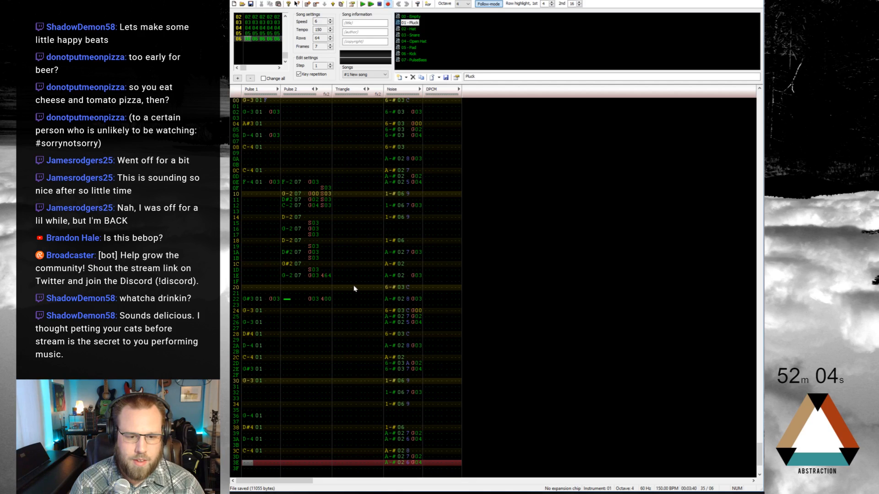
pyautogui.press('q')
pyautogui.press('Up')
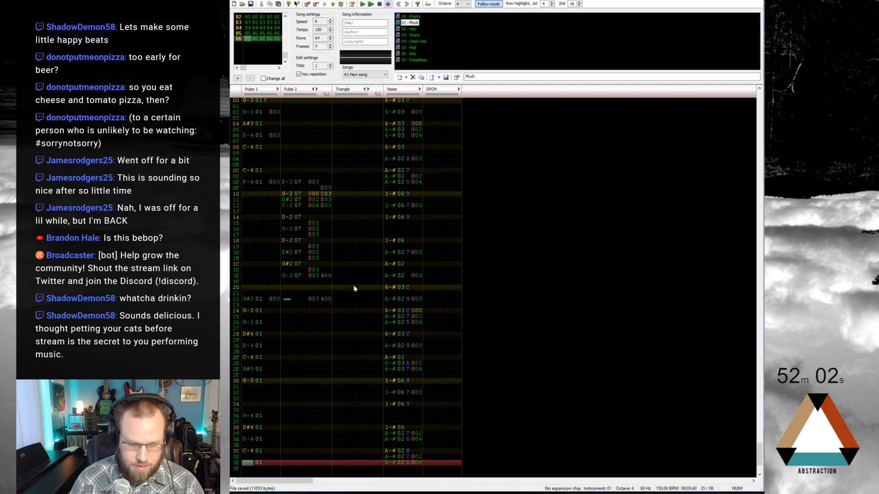
pyautogui.press('m')
# Insert G note-delay effects on Pulse 1 rows 36, 3A and 3E
pyautogui.press('Up')
pyautogui.press('Up')
pyautogui.press('Up')
pyautogui.press('Up')
pyautogui.press('Up')
pyautogui.press('Up')
pyautogui.press('Up')
pyautogui.press('Up')
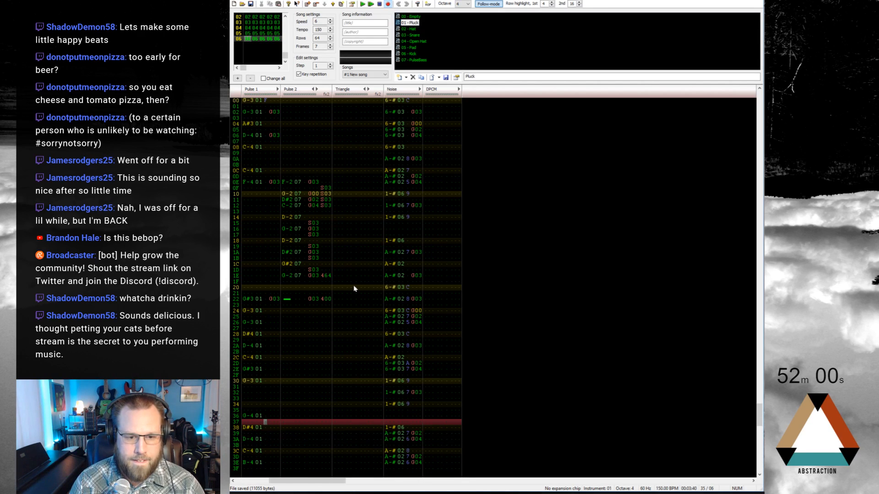
pyautogui.press('Up')
pyautogui.press('Right')
pyautogui.press('g')
pyautogui.press('Down')
pyautogui.press('Down')
pyautogui.press('Down')
pyautogui.press('g')
pyautogui.press('Down')
pyautogui.press('Down')
pyautogui.press('Down')
pyautogui.press('g')
pyautogui.press('Up')
pyautogui.press('Right')
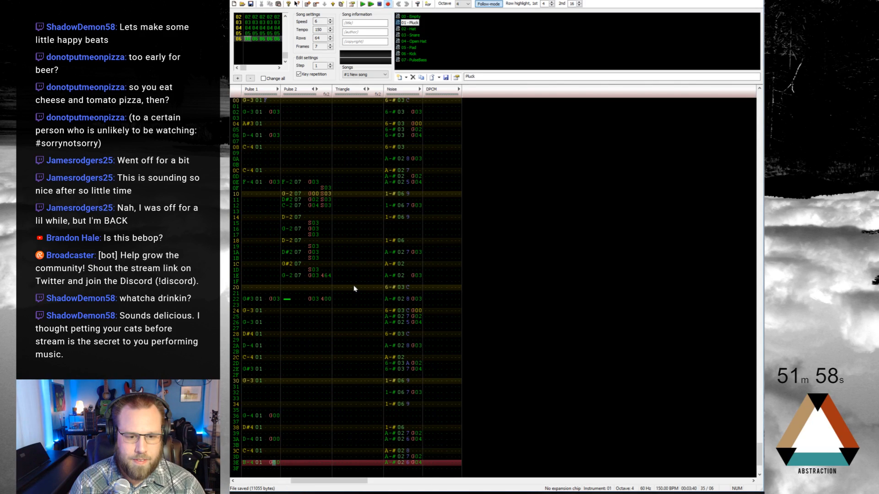
# Set the Pulse 1 delay effects on rows 36, 3A and 3E to G03
pyautogui.press('Right')
pyautogui.press('Up')
pyautogui.press('Up')
pyautogui.press('Up')
pyautogui.press('Up')
pyautogui.press('Up')
pyautogui.press('Up')
pyautogui.press('Up')
pyautogui.press('Up')
pyautogui.press('3')
pyautogui.press('Down')
pyautogui.press('Down')
pyautogui.press('Down')
pyautogui.press('3')
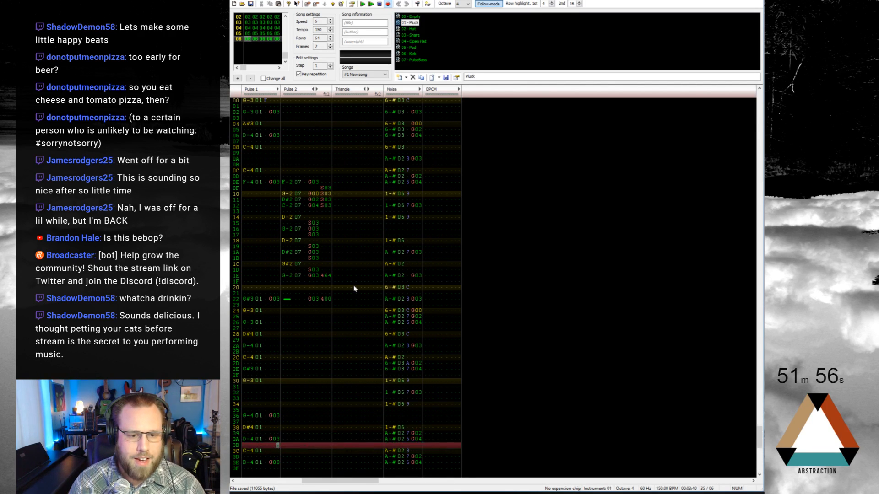
pyautogui.press('Down')
pyautogui.press('Down')
pyautogui.press('Down')
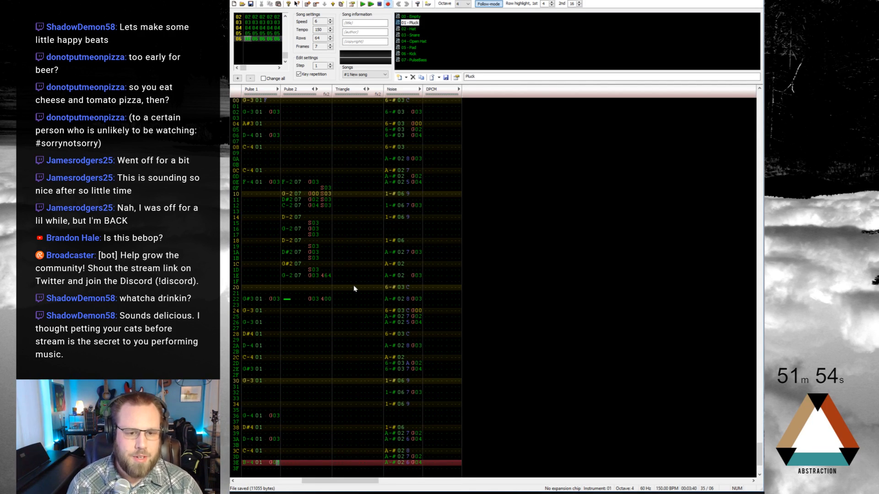
# Copy the Pulse 1 G03 delay pattern that starts at row 36 onto rows 26, 2A and 2E
pyautogui.moveTo(272, 417); pyautogui.dragTo(277, 452)
pyautogui.click(273, 314)
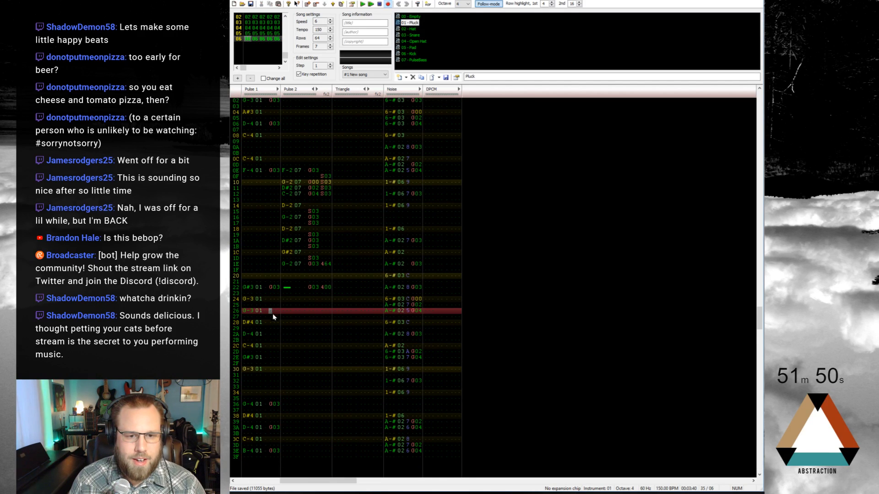
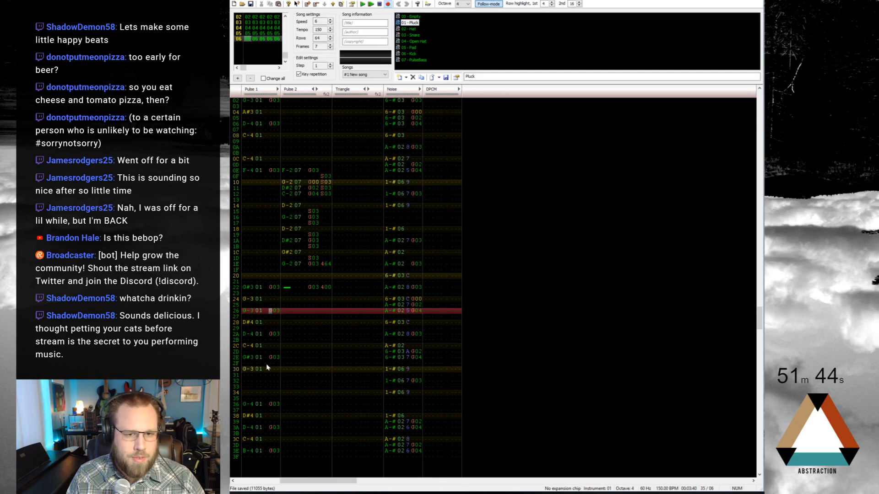
# Play frame 06 from its first row to hear the new melody, and stop playback at the end
pyautogui.press('Home')
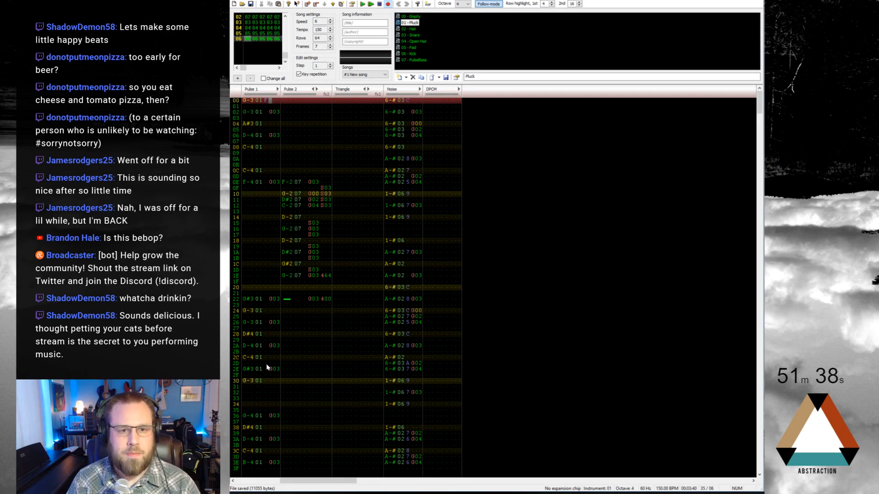
pyautogui.press('Return')
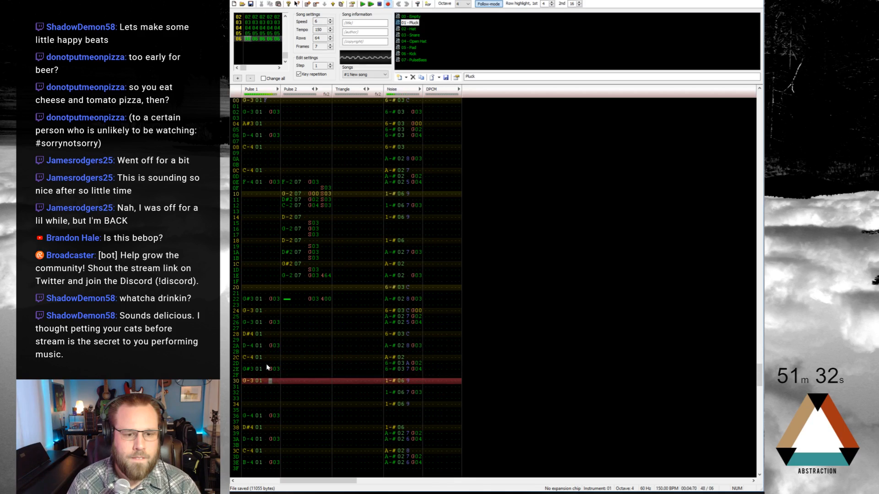
pyautogui.press('Return')
# Return to the end of the Pulse 1 melody and rework rows 38, 39 and 3A into F-4, D#4 and D-4
pyautogui.press('Up')
pyautogui.press('Up')
pyautogui.press('Up')
pyautogui.press('Up')
pyautogui.press('Up')
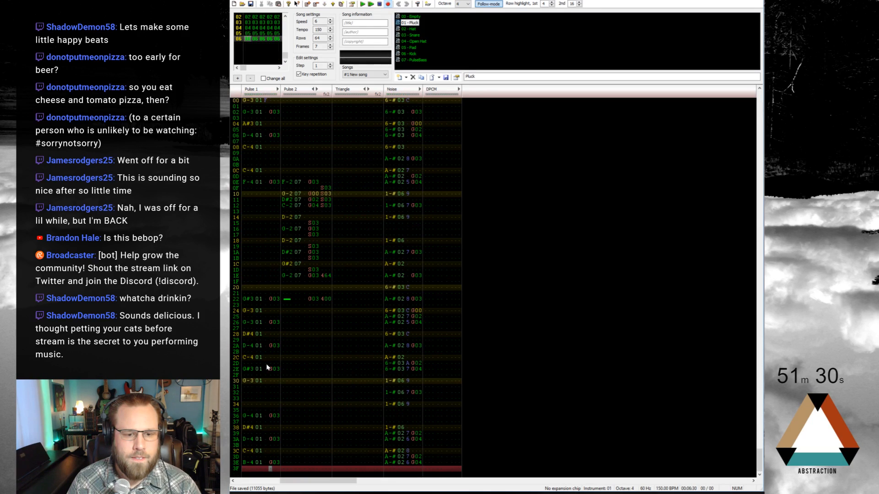
pyautogui.press('Up')
pyautogui.press('Left')
pyautogui.press('Left')
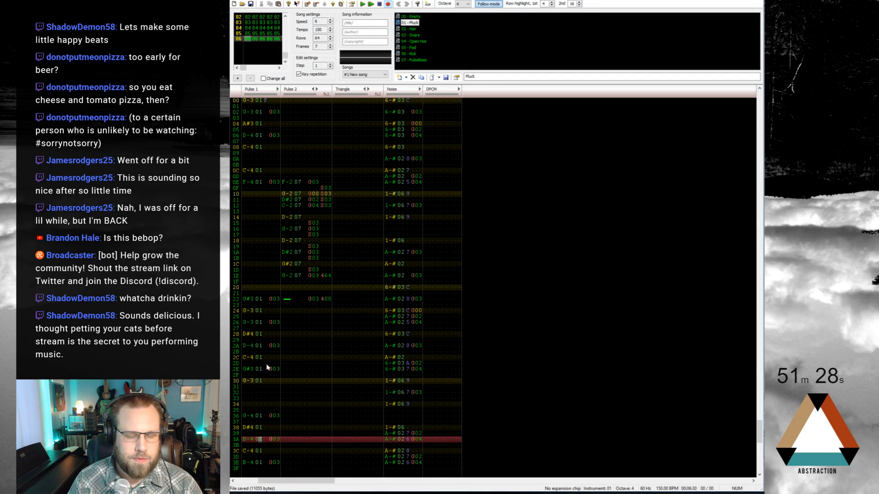
pyautogui.press('Up')
pyautogui.press('Up')
pyautogui.press('Up')
pyautogui.press('Down')
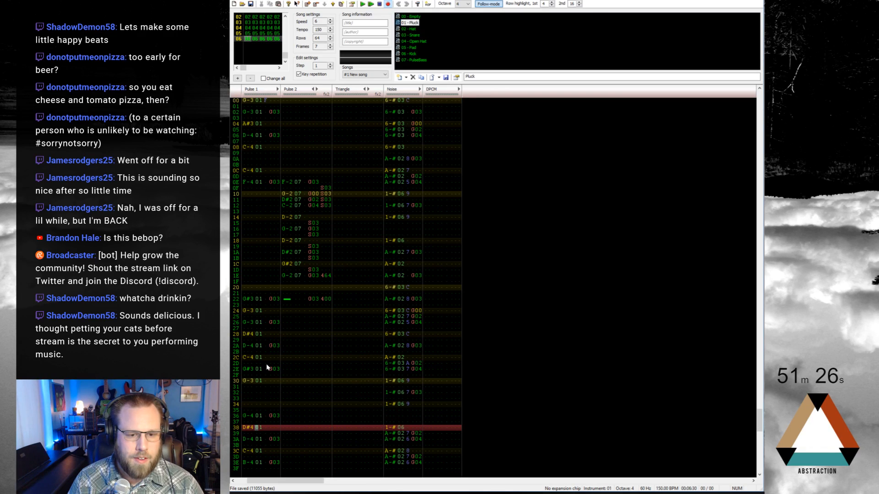
pyautogui.press('Down')
pyautogui.press('Down')
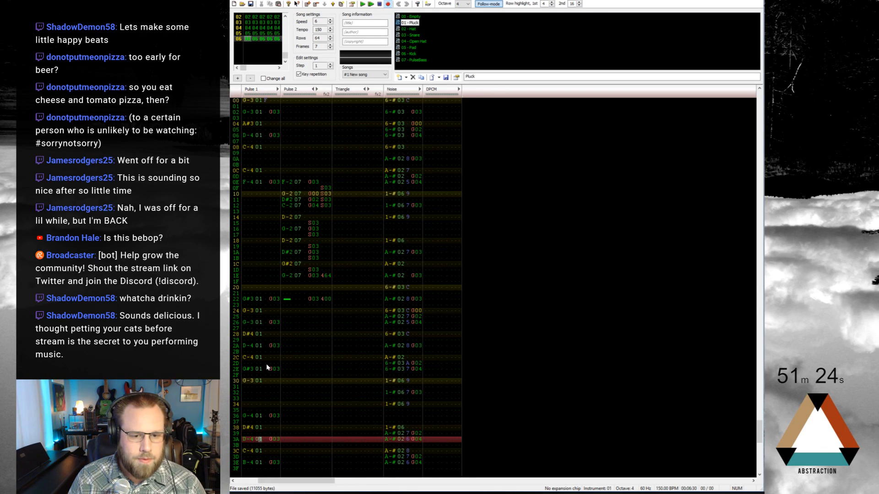
pyautogui.press('Left')
pyautogui.press('Left')
pyautogui.press('Up')
pyautogui.press('Up')
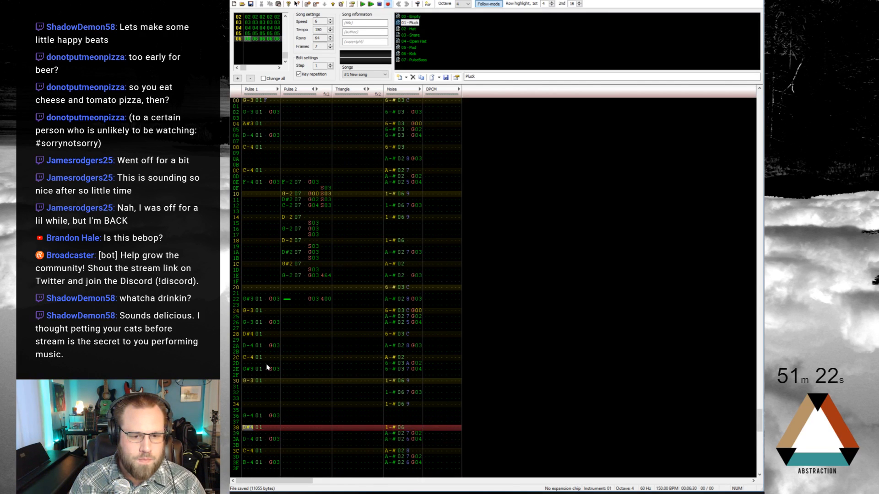
pyautogui.press('Down')
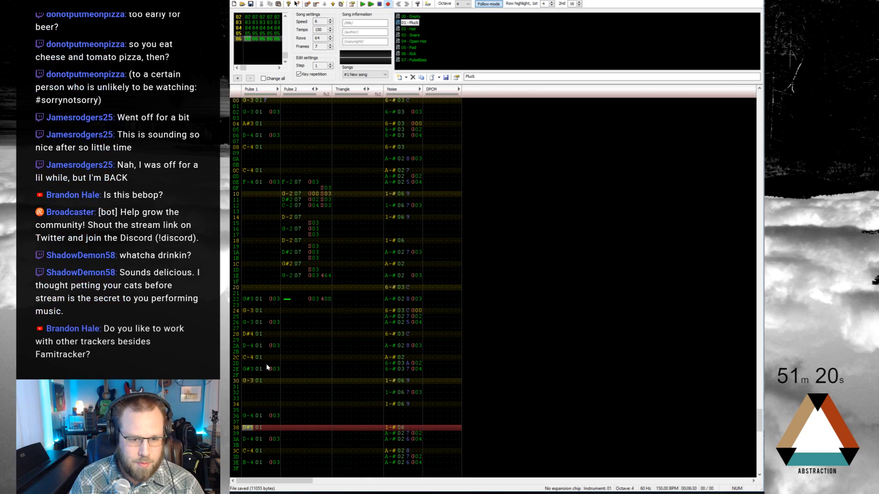
pyautogui.press('x')
pyautogui.press('z')
pyautogui.press('Up')
pyautogui.press('Up')
pyautogui.press('Up')
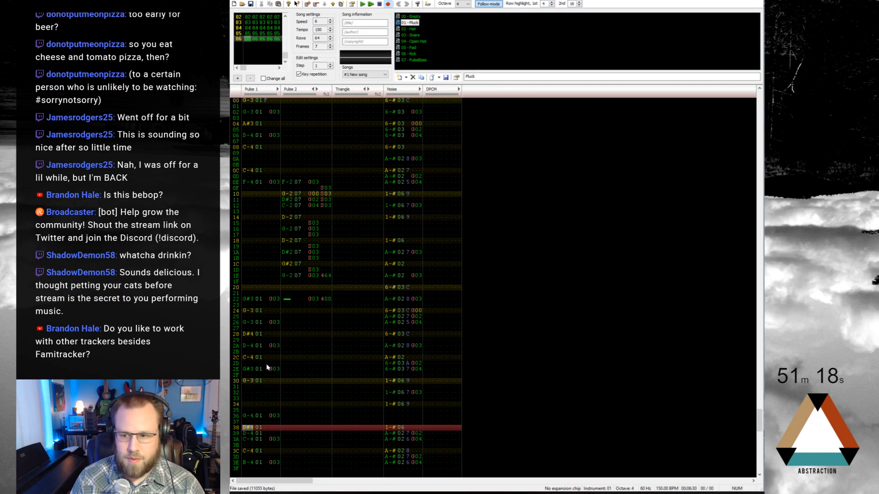
pyautogui.press('v')
pyautogui.press('d')
pyautogui.press('x')
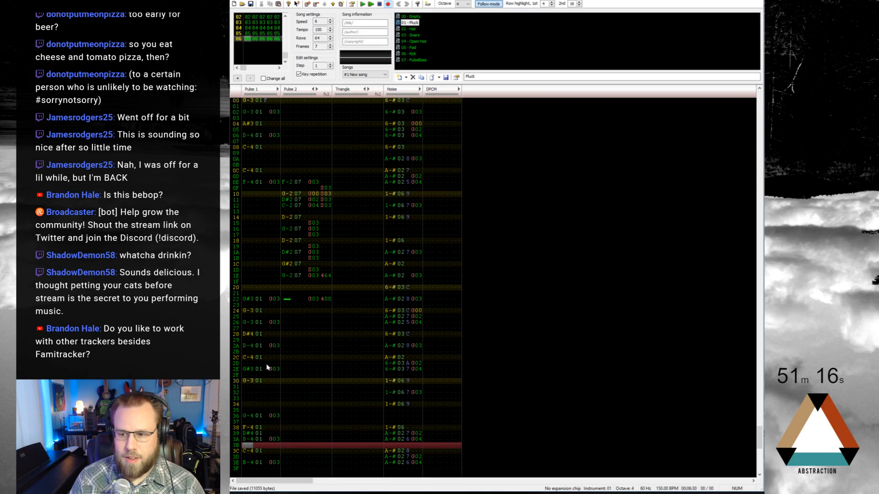
# Add a G02 delay to Pulse 1 row 39 and change the delay on row 3A to G04
pyautogui.press('Up')
pyautogui.press('Right')
pyautogui.press('Right')
pyautogui.press('Right')
pyautogui.press('Right')
pyautogui.press('Up')
pyautogui.press('g')
pyautogui.press('Right')
pyautogui.press('Right')
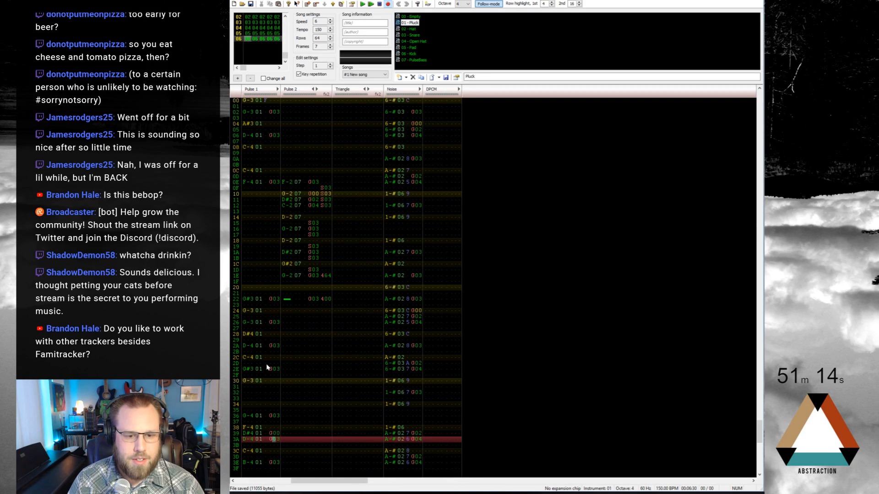
pyautogui.press('Up')
pyautogui.press('2')
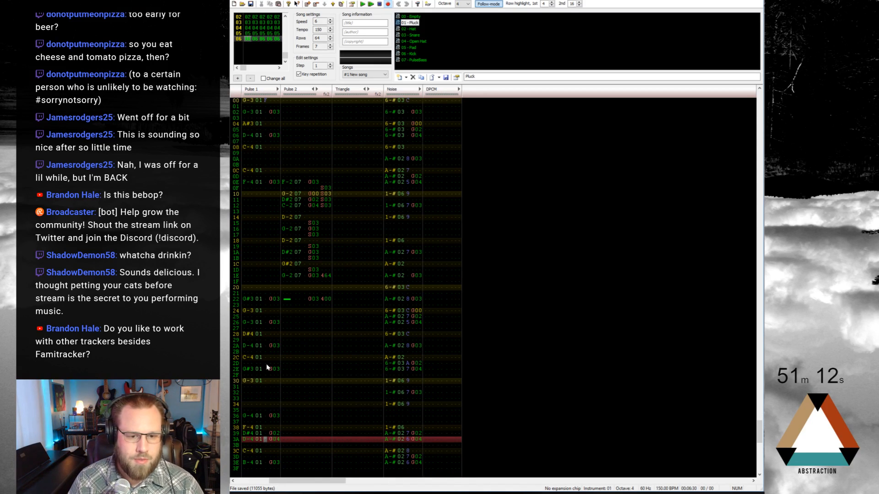
pyautogui.press('Left')
pyautogui.press('Left')
pyautogui.press('Left')
pyautogui.press('Left')
pyautogui.press('Down')
pyautogui.press('Down')
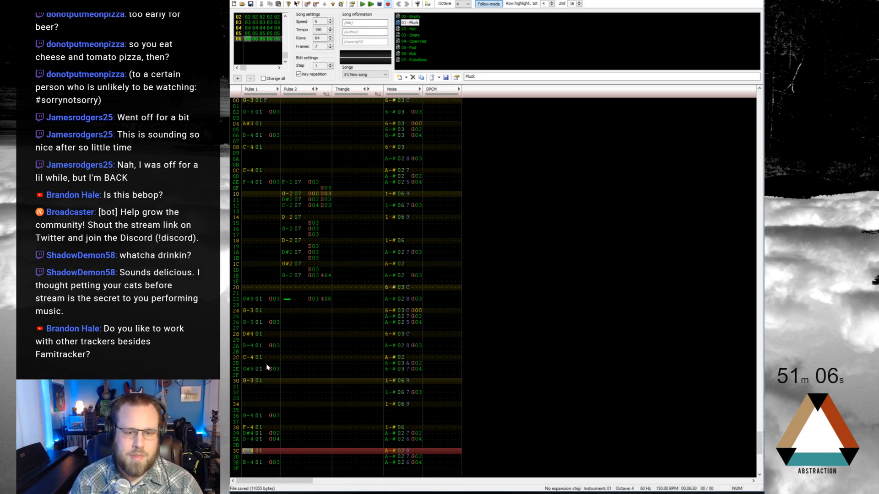
pyautogui.press('Up')
pyautogui.press('Up')
pyautogui.press('Up')
pyautogui.press('Up')
pyautogui.press('Up')
pyautogui.press('Up')
pyautogui.press('Up')
pyautogui.press('Up')
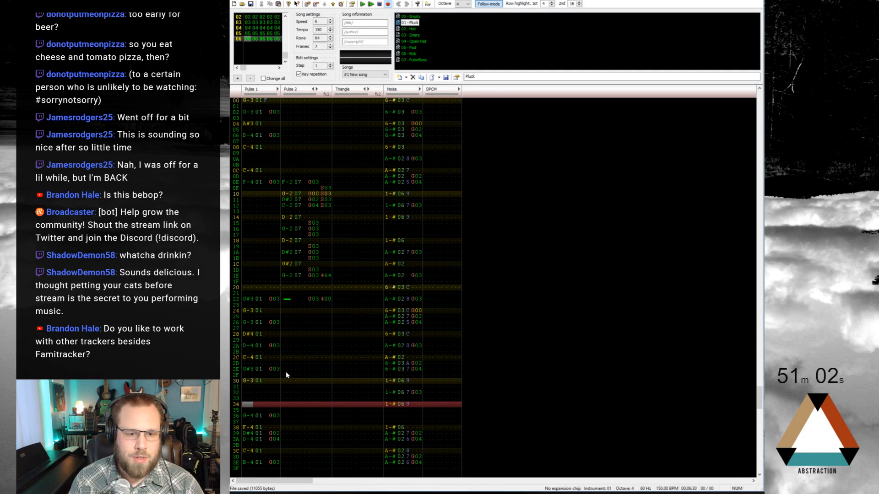
# Select the 07 PulseBass instrument, set the octave to 1, and enter G-1 on Pulse 2 row 2C
pyautogui.click(287, 371)
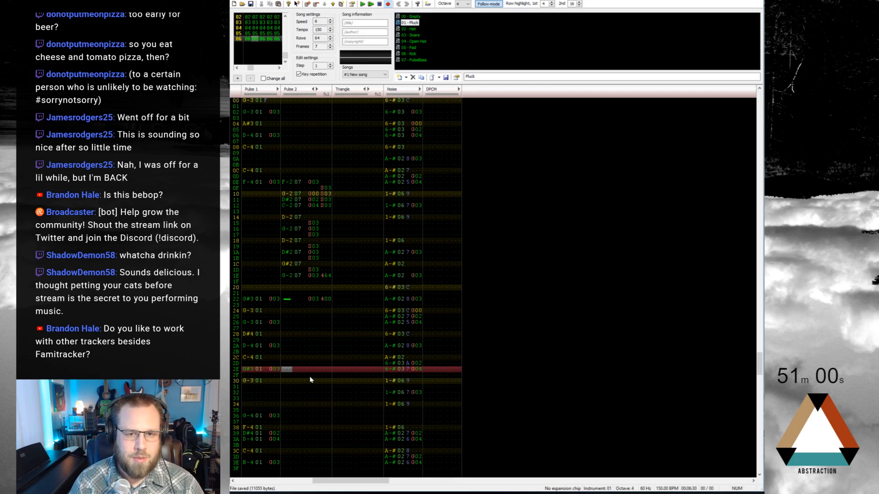
pyautogui.hotkey('ctrl', 'Down')
pyautogui.hotkey('ctrl', 'Down')
pyautogui.hotkey('ctrl', 'Down')
pyautogui.hotkey('ctrl', 'Down')
pyautogui.hotkey('ctrl', 'Down')
pyautogui.hotkey('ctrl', 'Down')
pyautogui.press('Up')
pyautogui.press('Up')
pyautogui.press('Up')
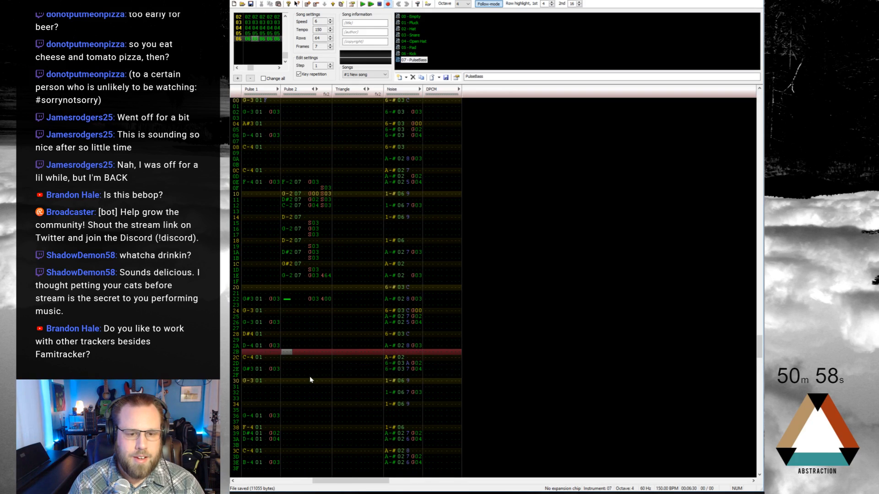
pyautogui.press('Down')
pyautogui.press('b')
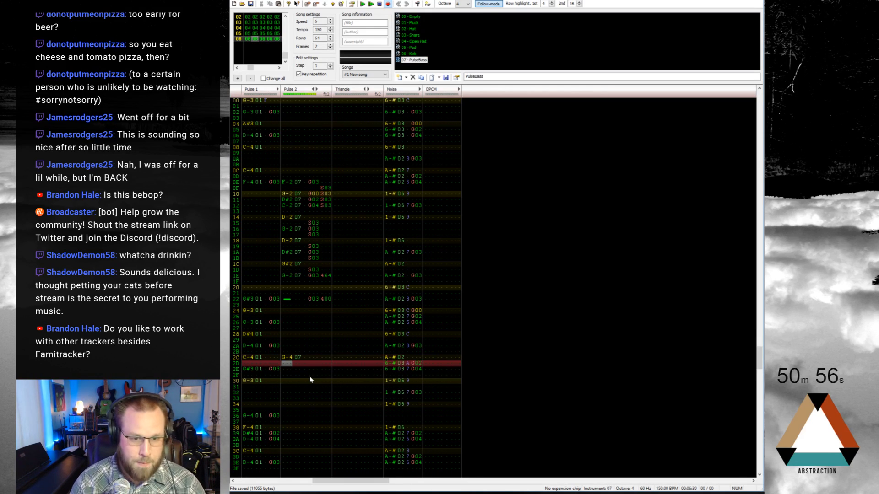
pyautogui.press('1')
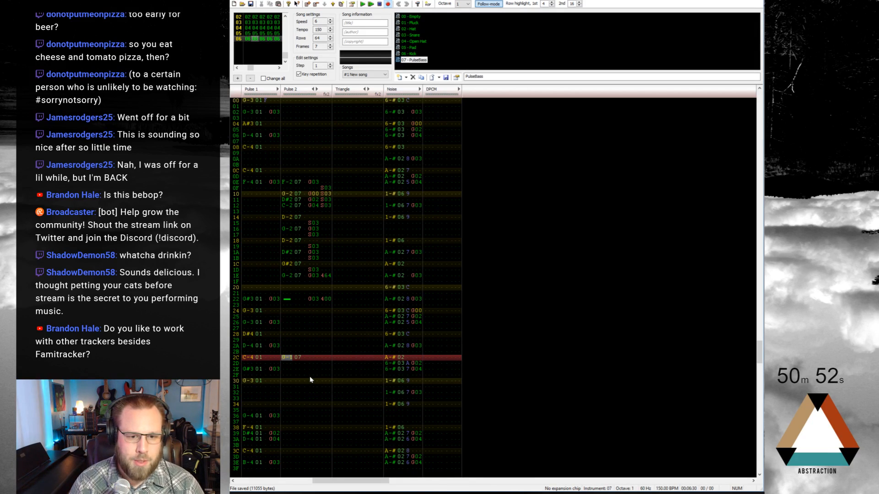
# Enter F-1 on Pulse 2 row 2E and D#1 on row 30
pyautogui.press('Down')
pyautogui.press('Down')
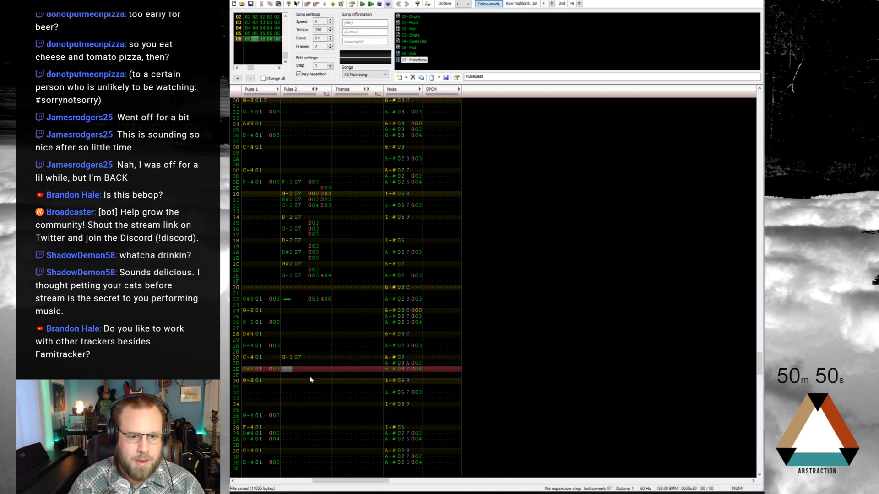
pyautogui.press('v')
pyautogui.press('Up')
pyautogui.press('Down')
pyautogui.press('Down')
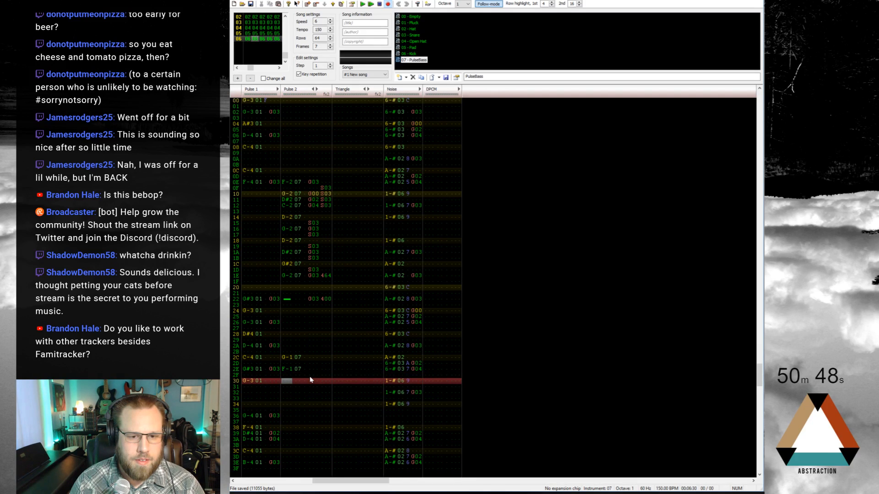
pyautogui.press('d')
# Add a G delay effect to the Pulse 2 note on row 2E
pyautogui.press('Up')
pyautogui.press('Up')
pyautogui.press('Up')
pyautogui.press('Right')
pyautogui.press('Right')
pyautogui.press('Right')
pyautogui.press('Right')
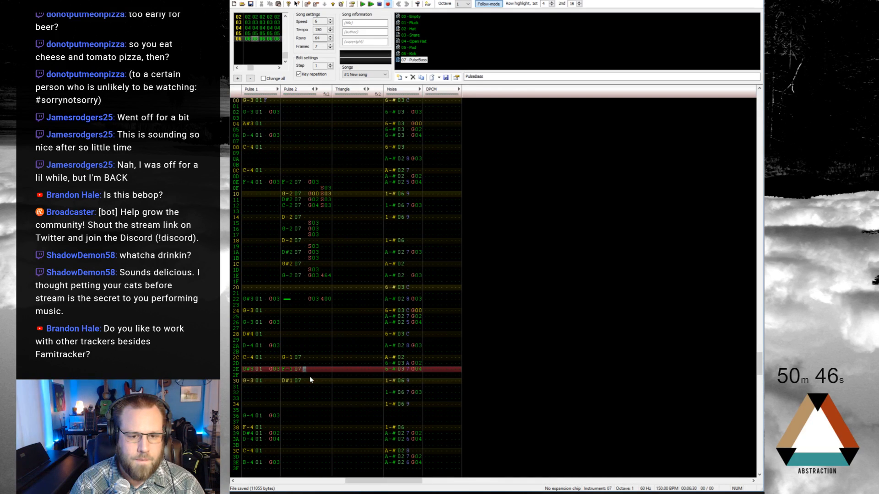
pyautogui.write('g0')
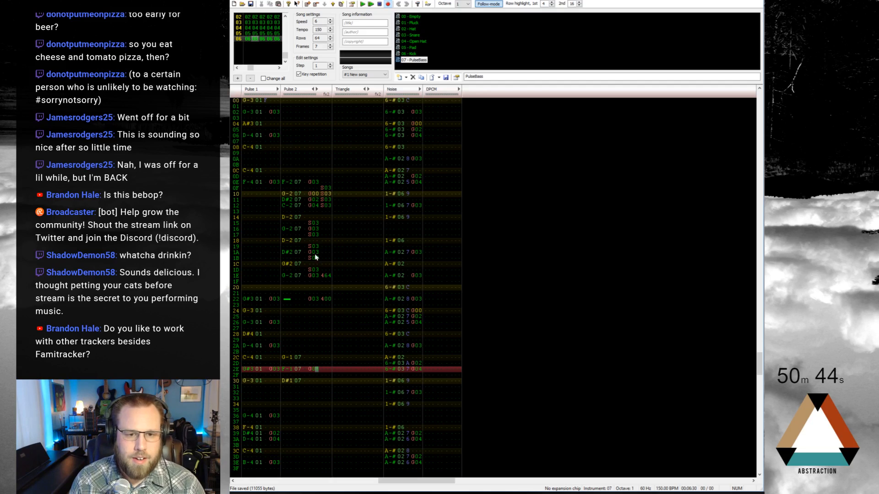
# Copy the S03, G03, S03 effects from Pulse 2 rows 19–1B onto rows 2D–2F and play the result
pyautogui.moveTo(314, 258); pyautogui.dragTo(313, 251)
pyautogui.hotkey('ctrl', 'c')
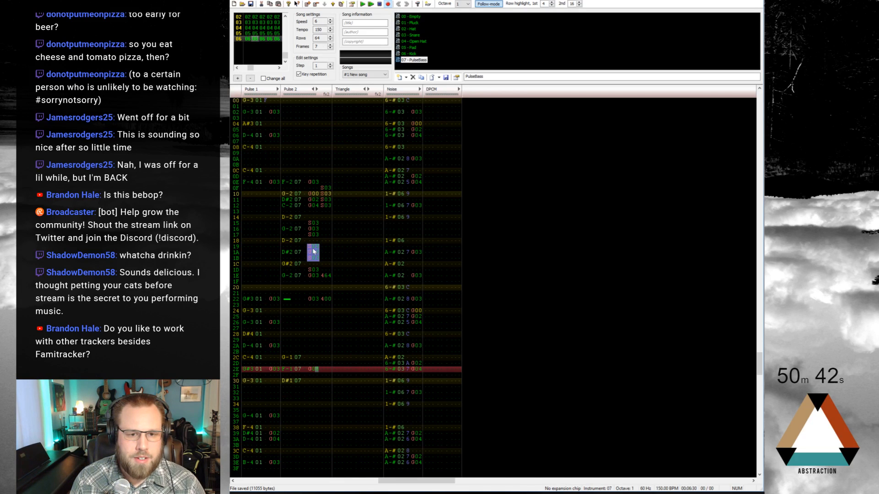
pyautogui.click(310, 363)
pyautogui.hotkey('ctrl', 'v')
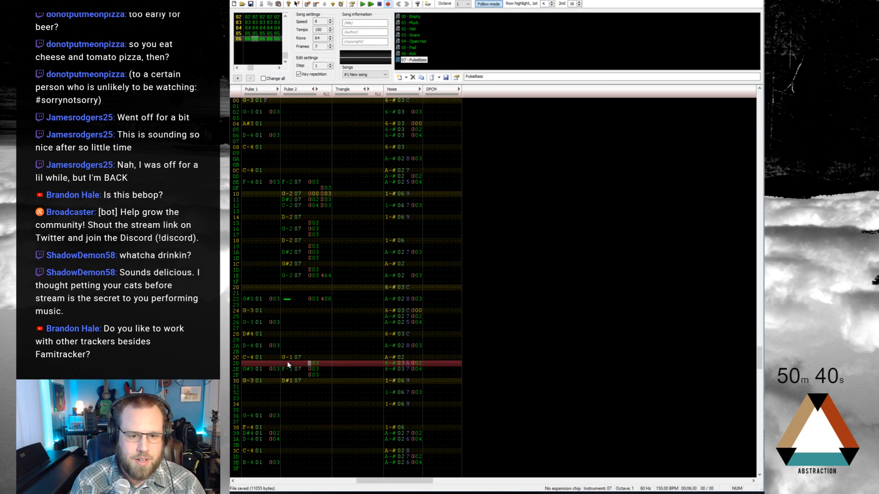
pyautogui.hotkey('ctrl', 'Return')
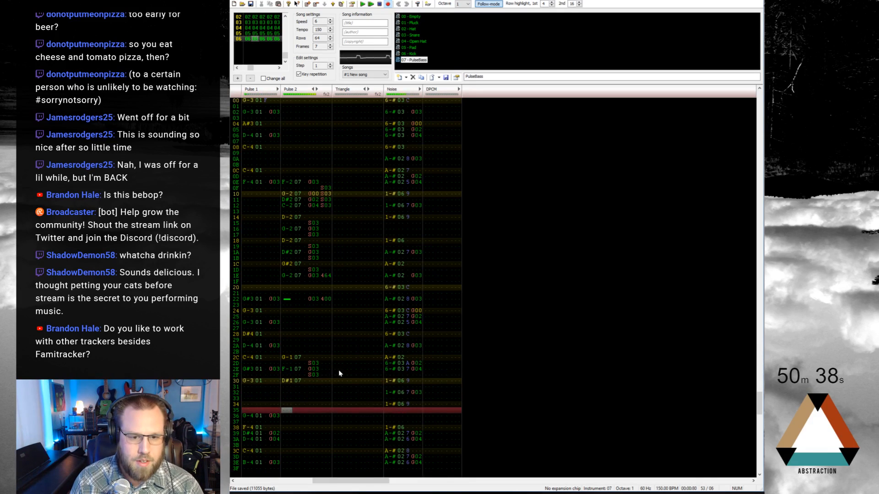
# Transpose the new Pulse 2 notes on rows 2C, 2E and 30 up one octave
pyautogui.click(309, 388)
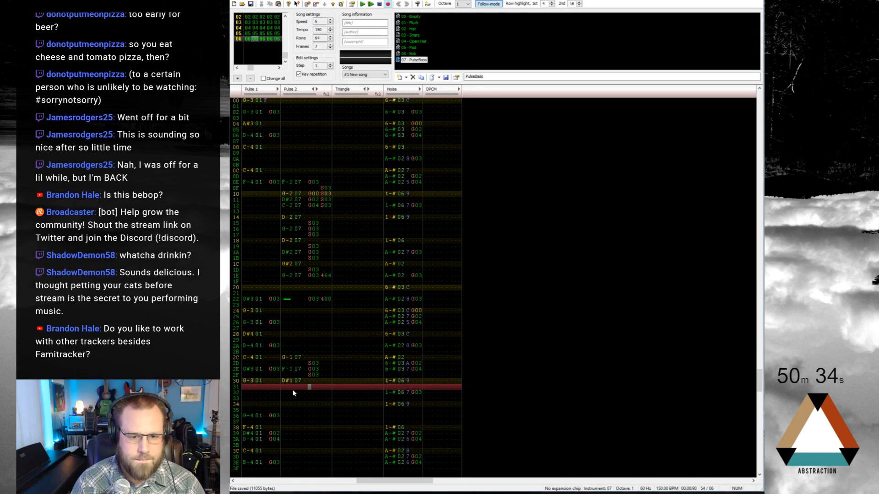
pyautogui.hotkey('shift', 'Up')
pyautogui.hotkey('shift', 'Up')
pyautogui.hotkey('shift', 'Up')
pyautogui.hotkey('shift', 'Up')
pyautogui.hotkey('shift', 'Up')
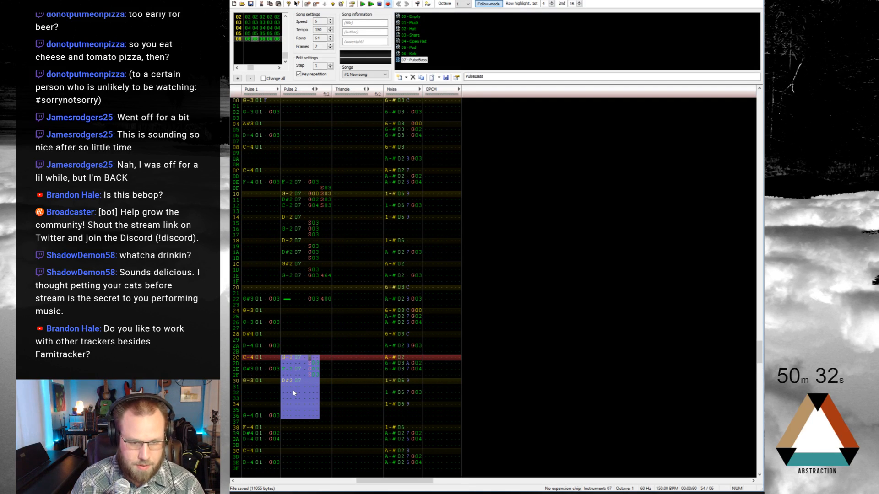
# Set the octave to 2 and enter D#3 on Pulse 2 row 32 and C-3 on row 34
pyautogui.click(284, 393)
pyautogui.press('e')
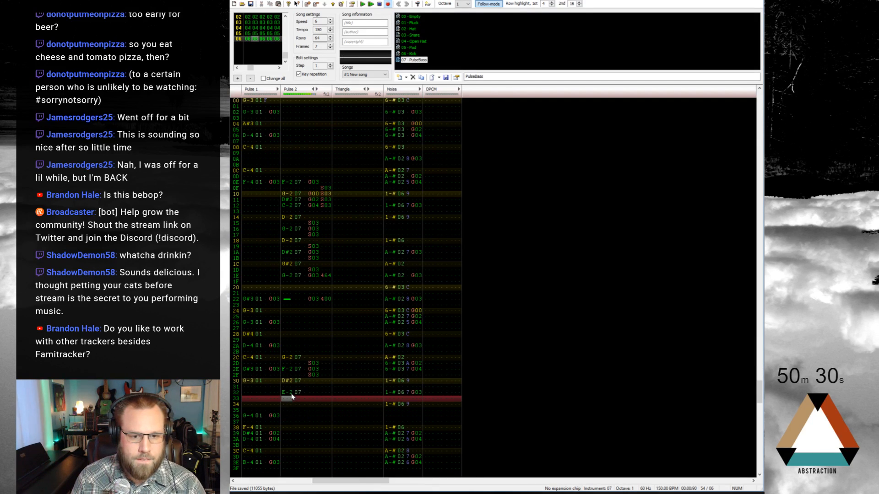
pyautogui.click(285, 394)
pyautogui.press('KP_Multiply')
pyautogui.press('3')
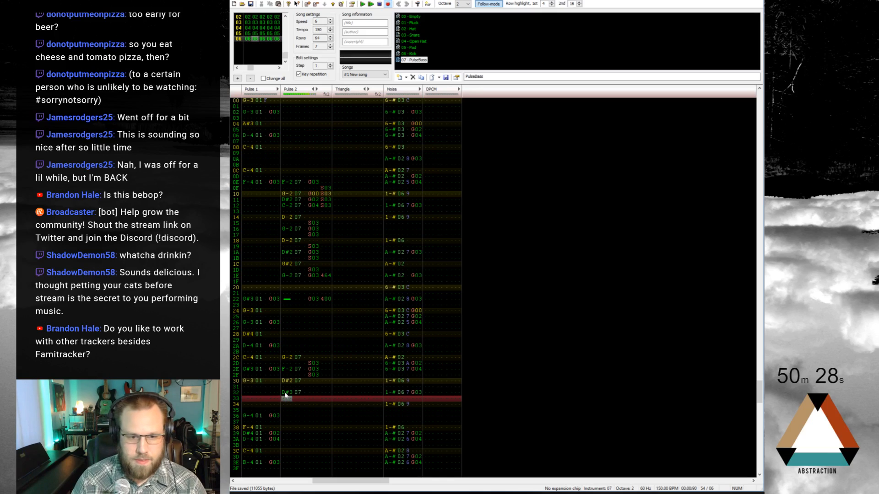
pyautogui.press('Down')
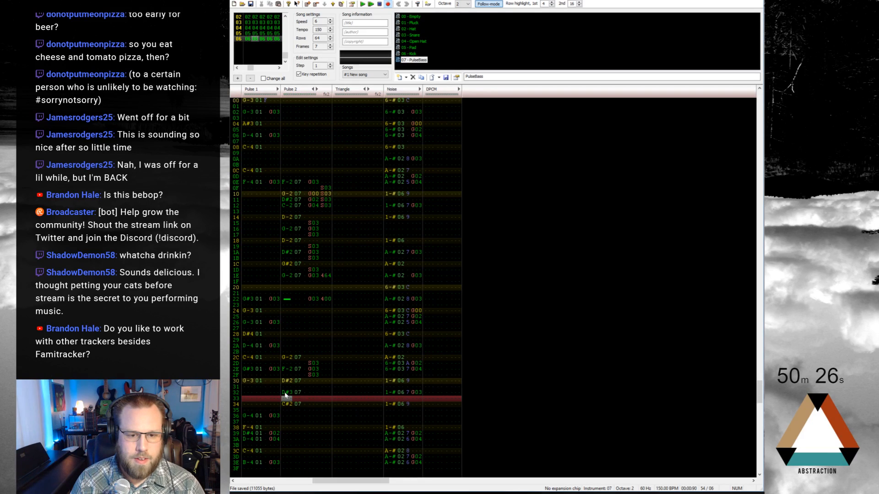
pyautogui.press('w')
pyautogui.press('Up')
pyautogui.press('q')
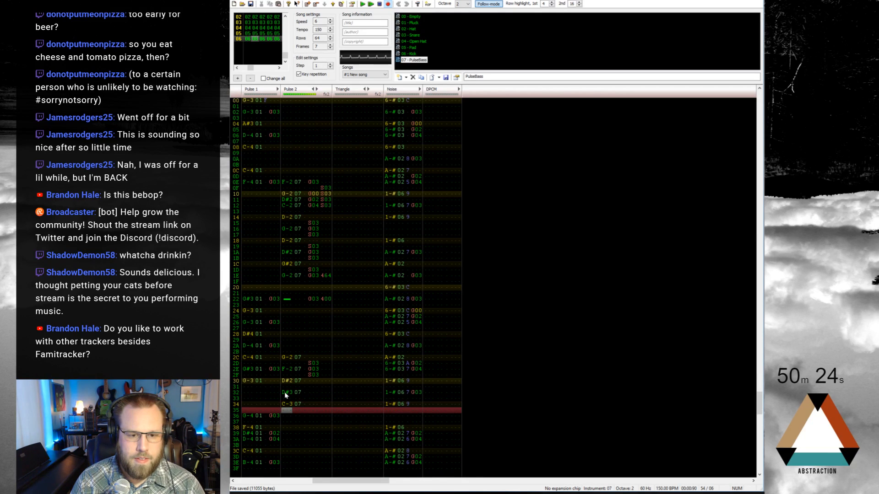
# Paste the copied S03, G03, S03 effects onto Pulse 2 rows 31–33
pyautogui.press('Right')
pyautogui.press('Right')
pyautogui.press('Right')
pyautogui.press('Up')
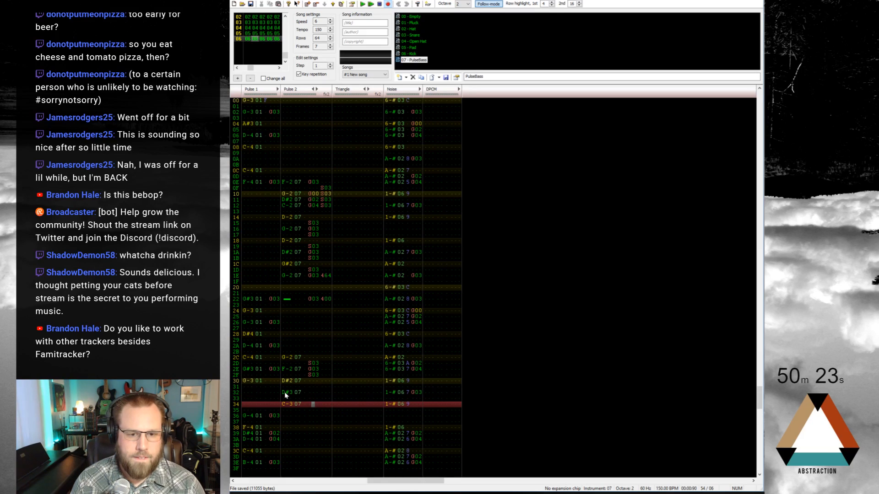
pyautogui.click(310, 387)
pyautogui.hotkey('ctrl', 'v')
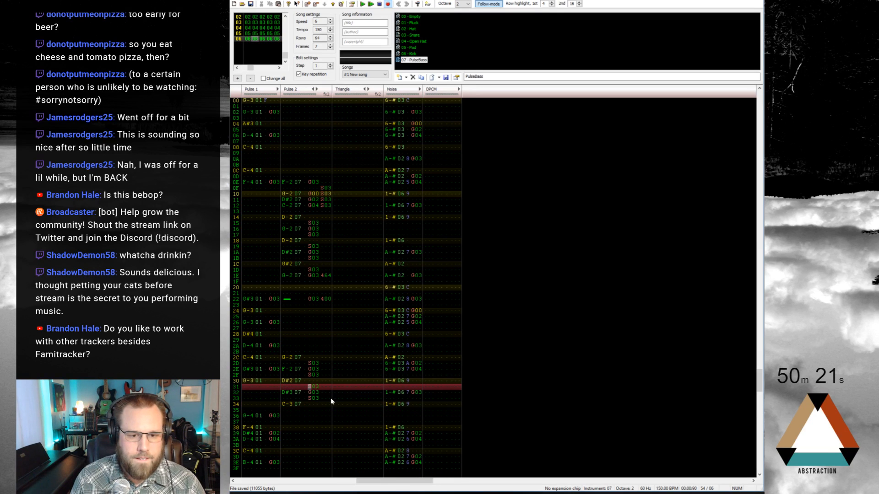
# Enter G#3, G-3 and F-3 on Pulse 2 rows 38, 39 and 3A
pyautogui.click(285, 428)
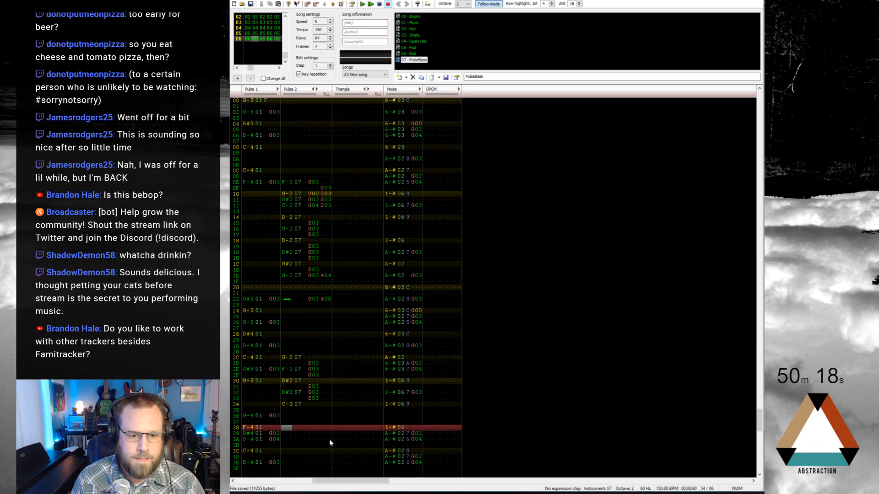
pyautogui.press('w')
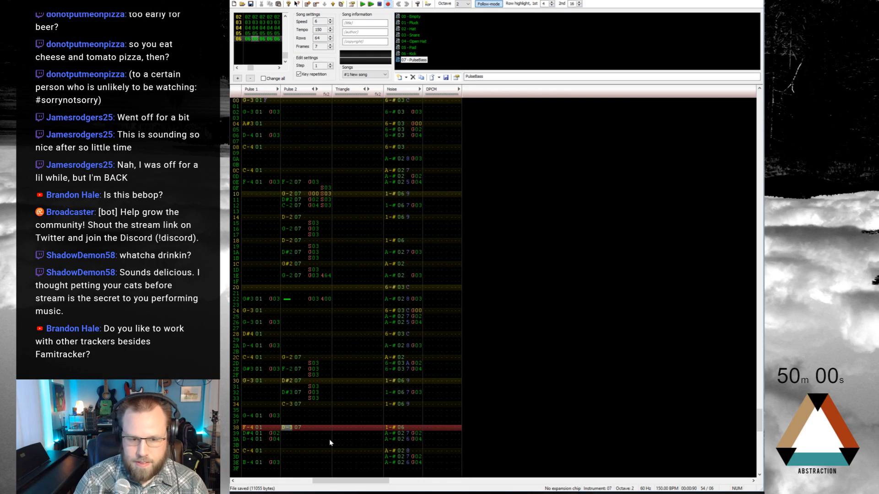
pyautogui.press('6')
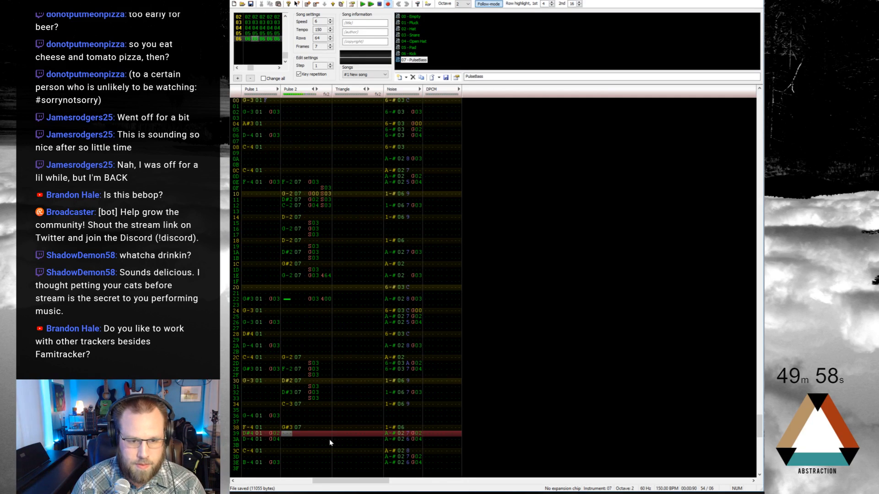
pyautogui.press('t')
pyautogui.press('r')
# Add a G02 delay to Pulse 2 row 39 and a G04 delay to row 3A
pyautogui.press('Right')
pyautogui.press('Right')
pyautogui.press('Right')
pyautogui.press('Up')
pyautogui.press('Right')
pyautogui.press('Up')
pyautogui.write('gg')
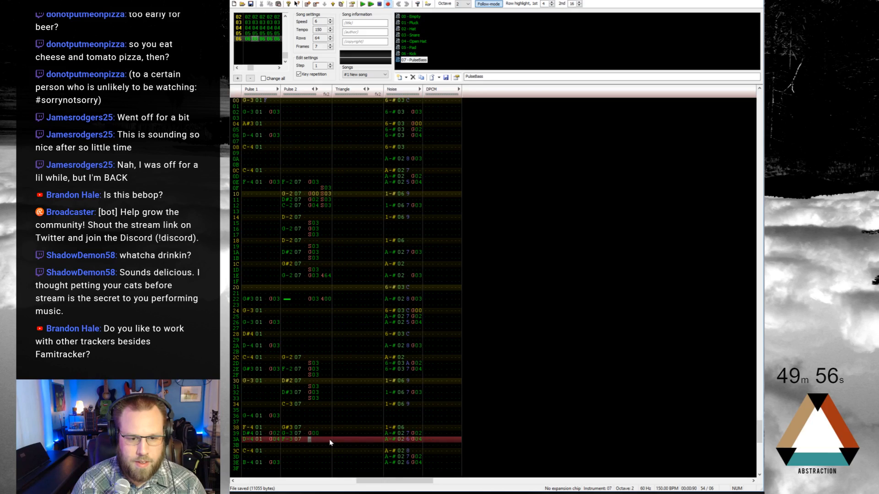
pyautogui.press('Right')
pyautogui.press('Right')
pyautogui.press('Up')
pyautogui.press('Up')
pyautogui.write('24')
pyautogui.press('Down')
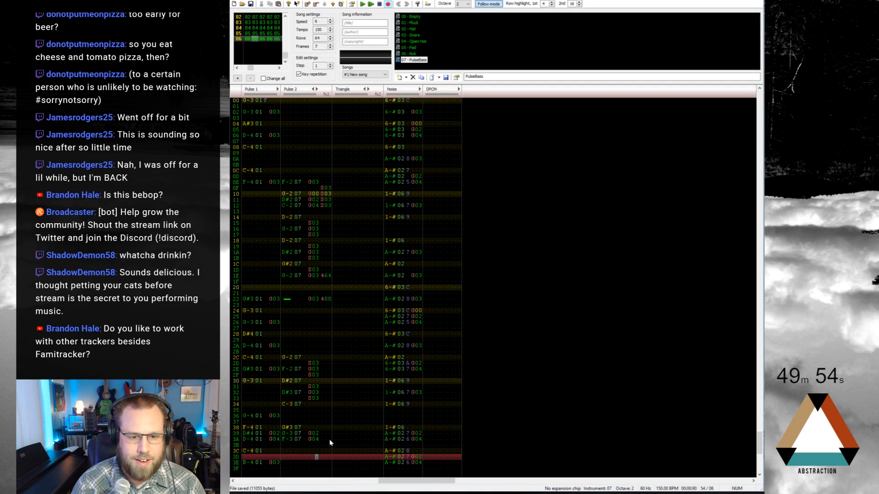
# Enter D#3 on Pulse 2 row 3C and D-3 on row 3E
pyautogui.press('Left')
pyautogui.press('Left')
pyautogui.press('Left')
pyautogui.press('Left')
pyautogui.press('Left')
pyautogui.press('Left')
pyautogui.press('3')
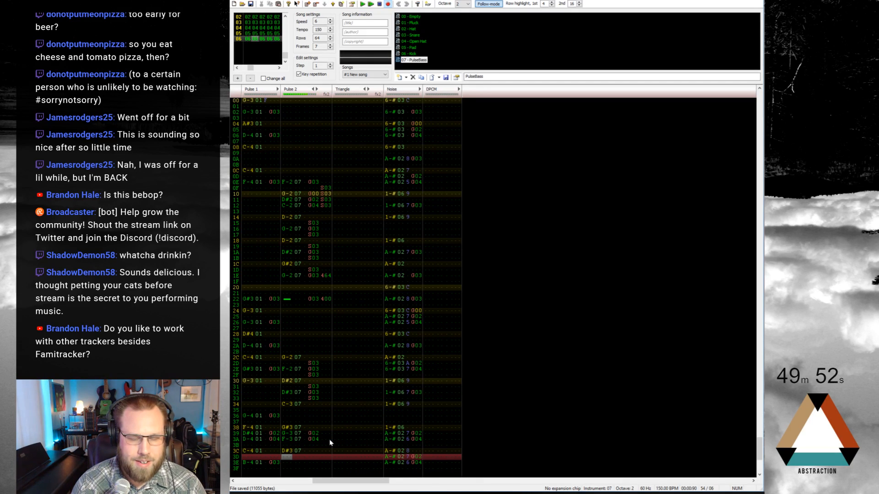
pyautogui.press('Down')
pyautogui.press('w')
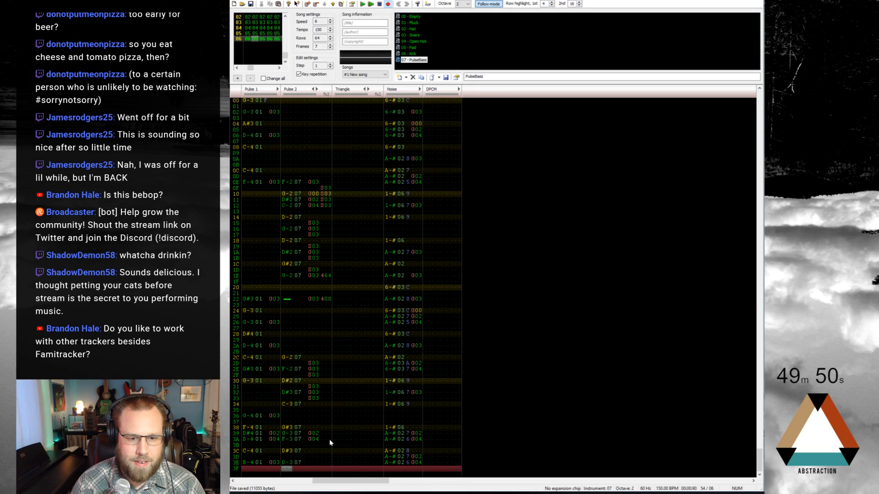
# Add a G03 delay to the Pulse 2 note on row 3E
pyautogui.press('Right')
pyautogui.press('Right')
pyautogui.press('Right')
pyautogui.press('Right')
pyautogui.press('Up')
pyautogui.press('Up')
pyautogui.press('Up')
pyautogui.press('Down')
pyautogui.press('Down')
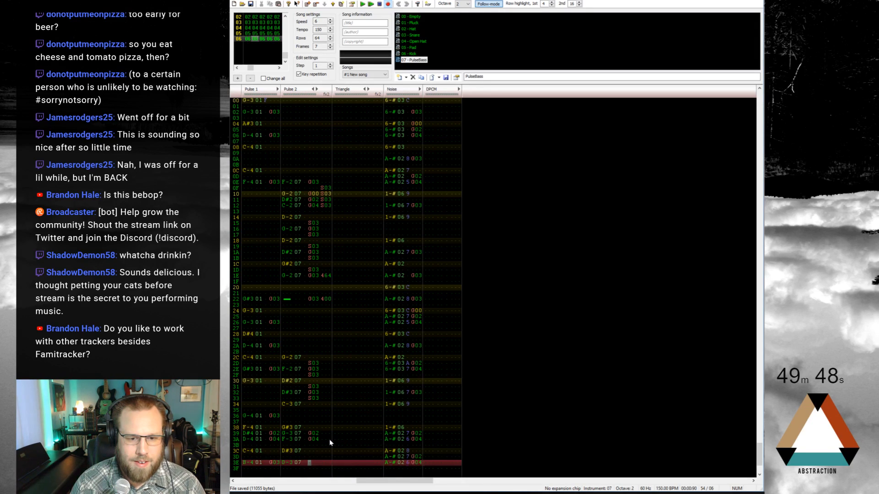
pyautogui.write('g')
pyautogui.press('Right')
pyautogui.press('Right')
pyautogui.press('Up')
pyautogui.write('3')
# Add S03 note-cut effects on Pulse 2 rows 3D and 3F, around the last note of frame 06
pyautogui.press('Up')
pyautogui.press('Up')
pyautogui.press('Left')
pyautogui.press('Left')
pyautogui.write('ss')
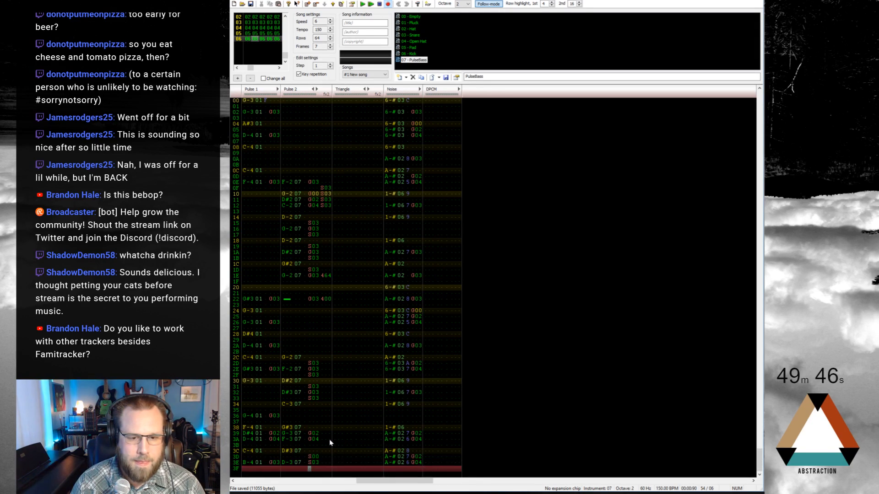
pyautogui.press('Right')
pyautogui.press('Left')
pyautogui.write('s')
pyautogui.press('Up')
pyautogui.press('Up')
pyautogui.write('g')
pyautogui.press('Right')
pyautogui.press('Right')
pyautogui.press('Up')
pyautogui.press('Up')
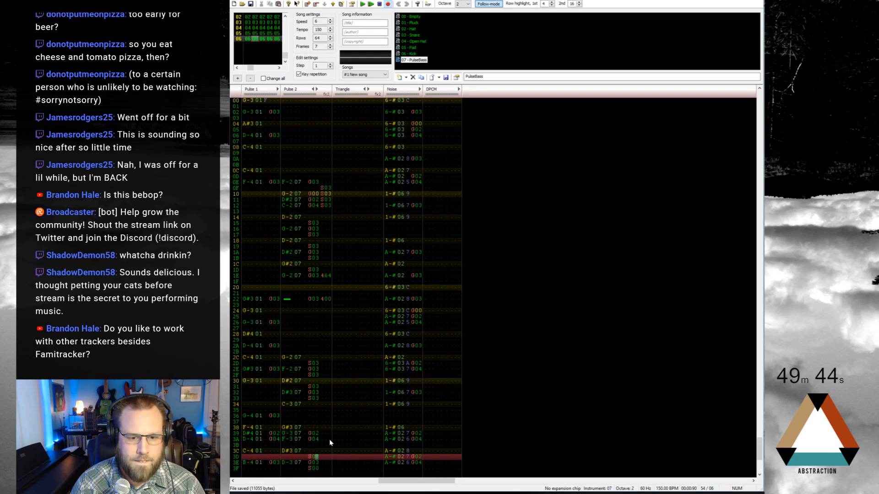
pyautogui.write('333')
# Save the module and play frame 06 through into the next frame
pyautogui.press('Up')
pyautogui.press('Up')
pyautogui.press('Up')
pyautogui.hotkey('ctrl', 's')
pyautogui.press('Return')
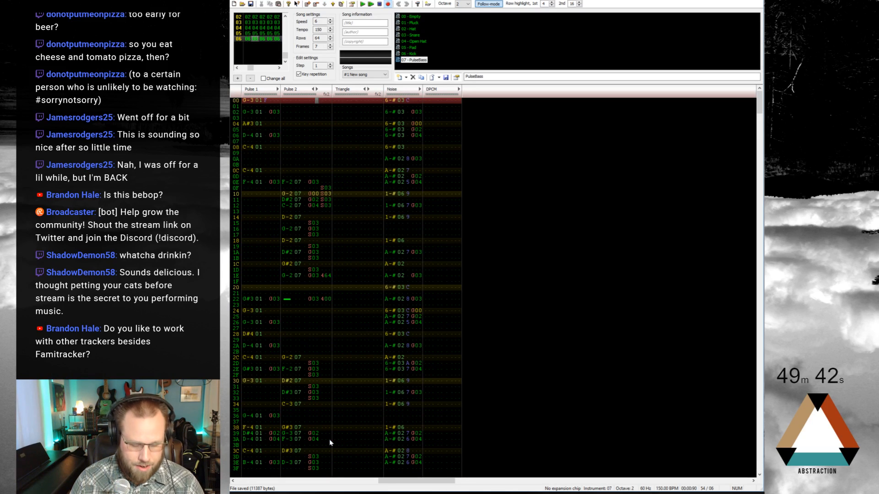
pyautogui.press('Return')
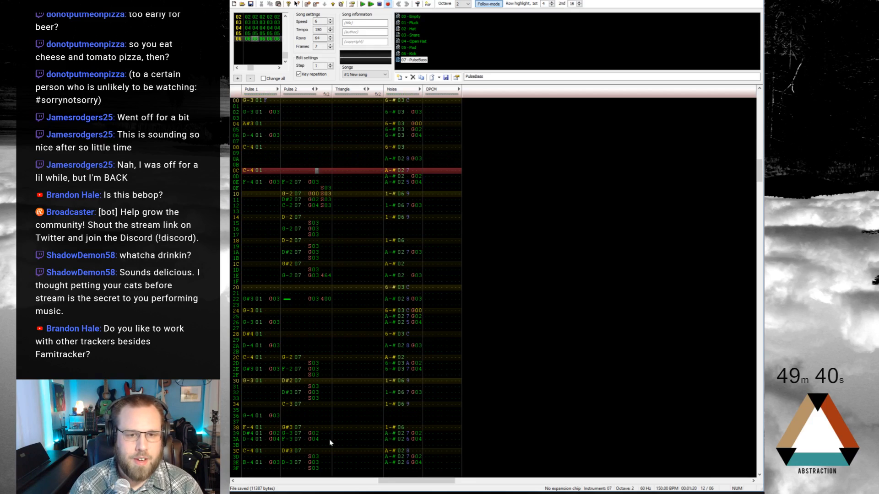
pyautogui.press('Up')
pyautogui.press('Return')
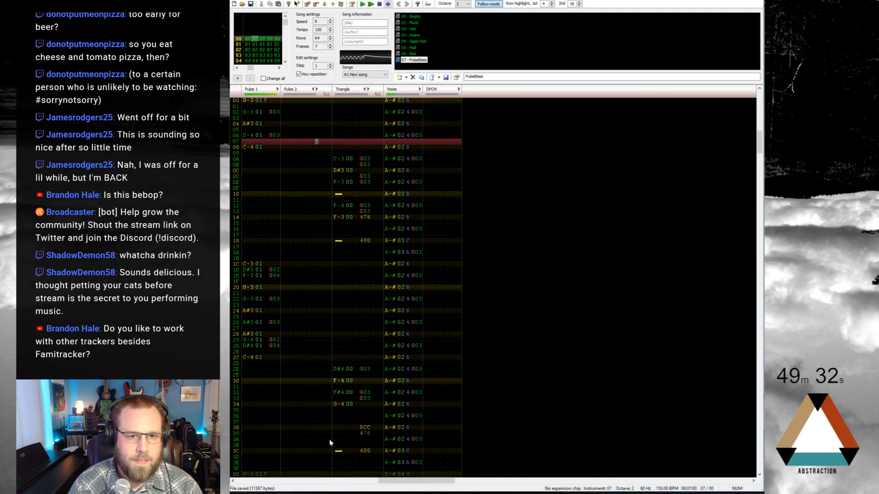
# Return to frame 06 and transpose the Pulse 1 note on row 3E down an octave to B-3
pyautogui.press('Return')
pyautogui.press('Home')
pyautogui.hotkey('ctrl', 'Left')
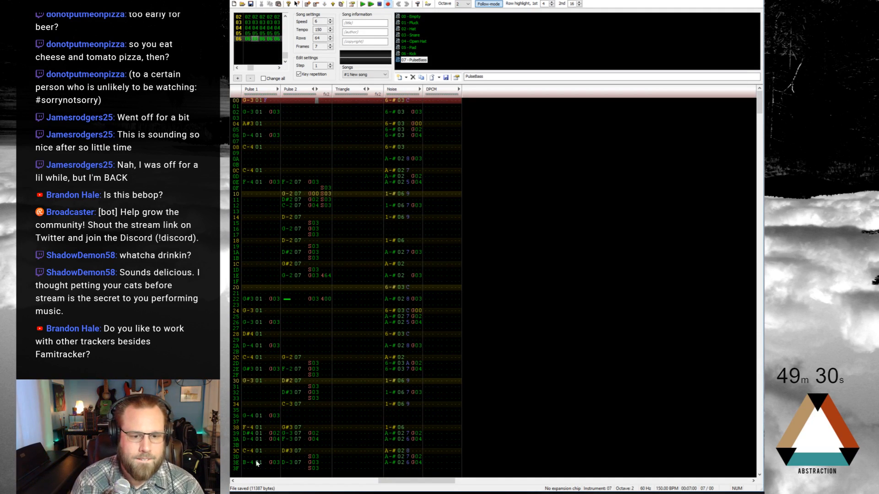
pyautogui.moveTo(248, 456); pyautogui.dragTo(270, 463)
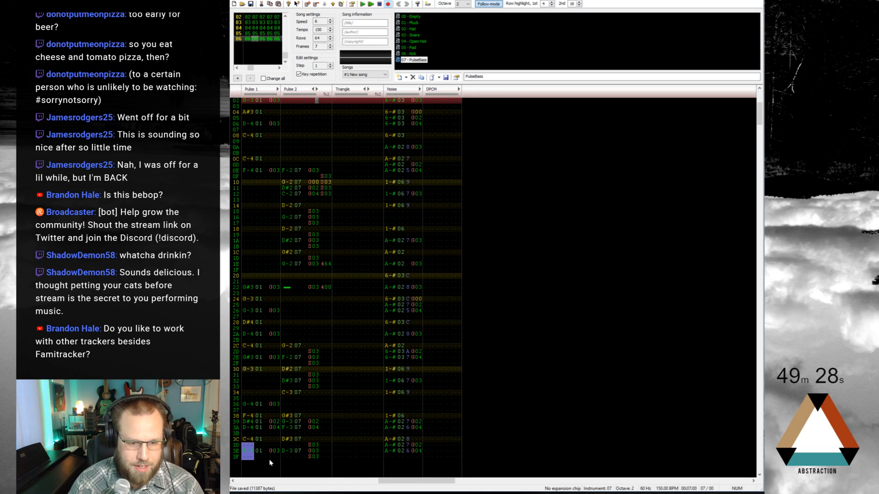
pyautogui.press('Home')
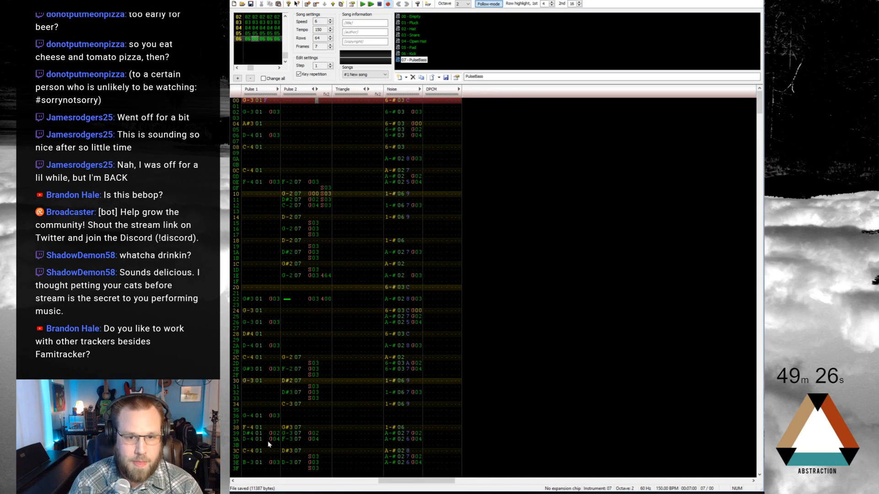
# Copy the Triangle pattern on rows 00–0F of frame 05 to row 00 of frame 06's Triangle channel
pyautogui.scroll(10, 360, 177)
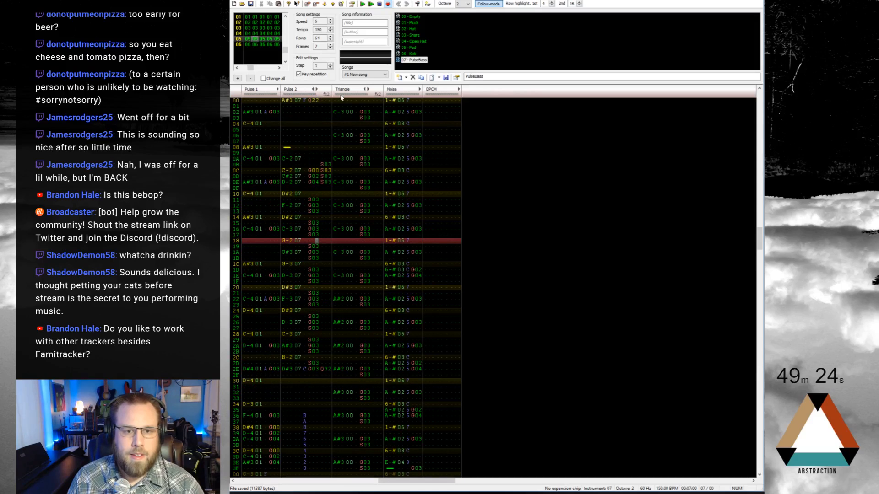
pyautogui.moveTo(340, 101); pyautogui.dragTo(377, 188)
pyautogui.scroll(-13, 372, 207)
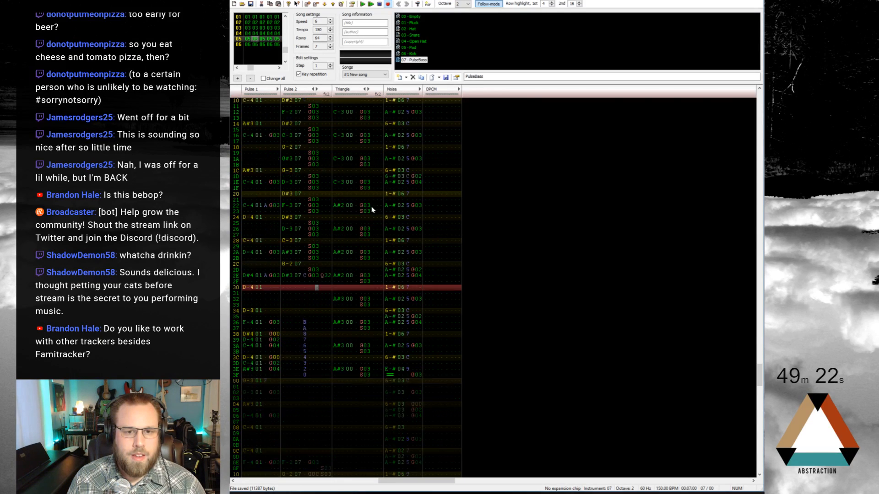
pyautogui.click(340, 101)
pyautogui.hotkey('ctrl', 'v')
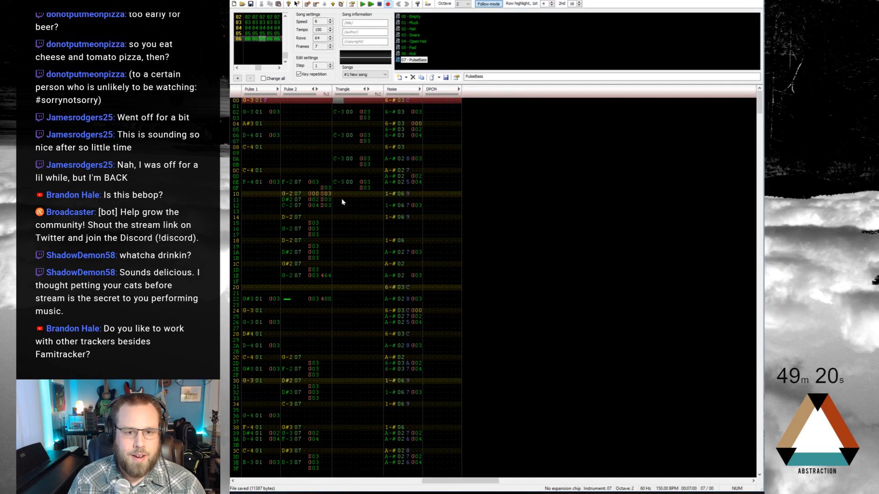
# Repeat the copied Triangle block at rows 10, 20 and 30 of frame 06 and play the frame
pyautogui.click(339, 195)
pyautogui.hotkey('ctrl', 'v')
pyautogui.click(335, 289)
pyautogui.hotkey('ctrl', 'v')
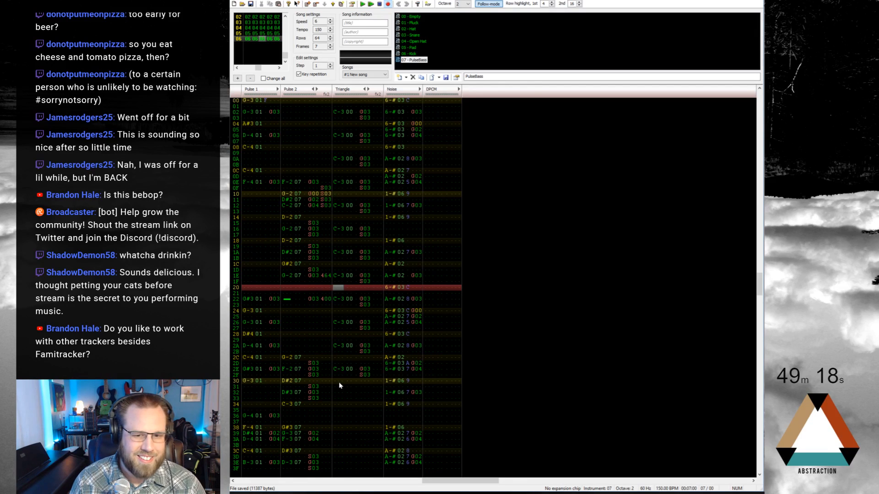
pyautogui.click(339, 383)
pyautogui.hotkey('ctrl', 'v')
pyautogui.press('Return')
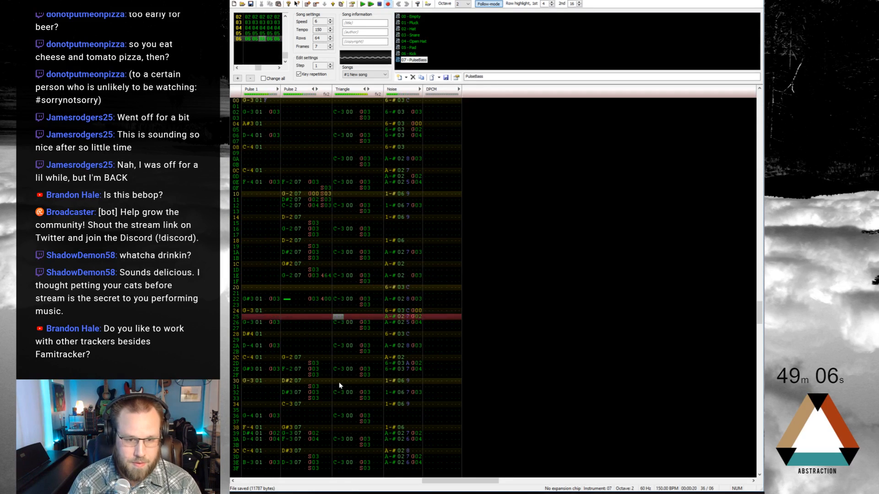
# Transpose all Triangle notes in frame 06 down one octave to C-2 and play the pattern back
pyautogui.press('Return')
pyautogui.hotkey('ctrl', 'a')
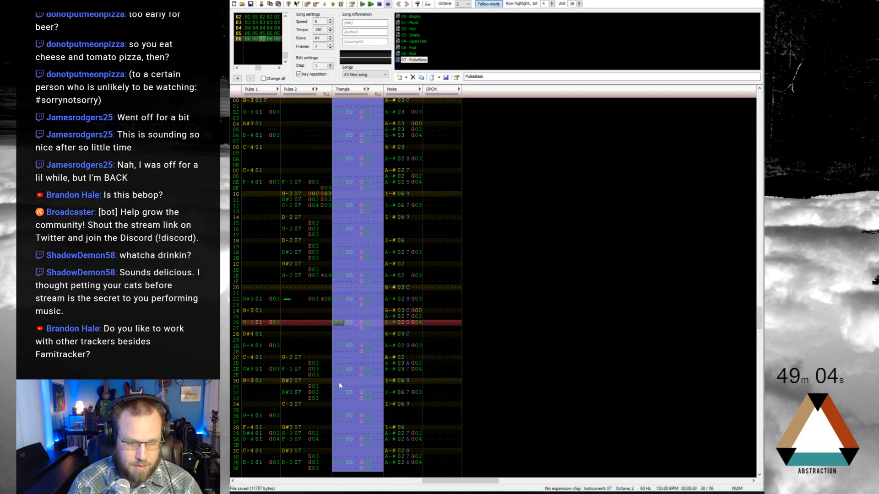
pyautogui.press('Return')
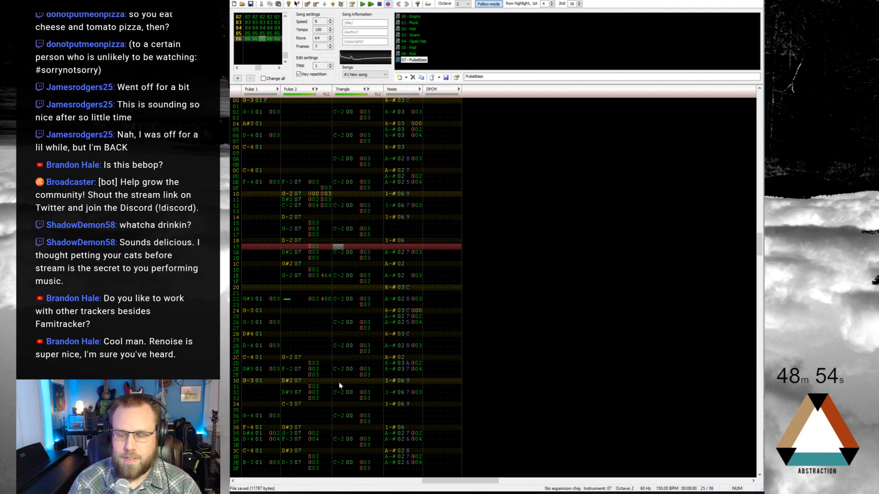
pyautogui.press('Return')
pyautogui.press('Up')
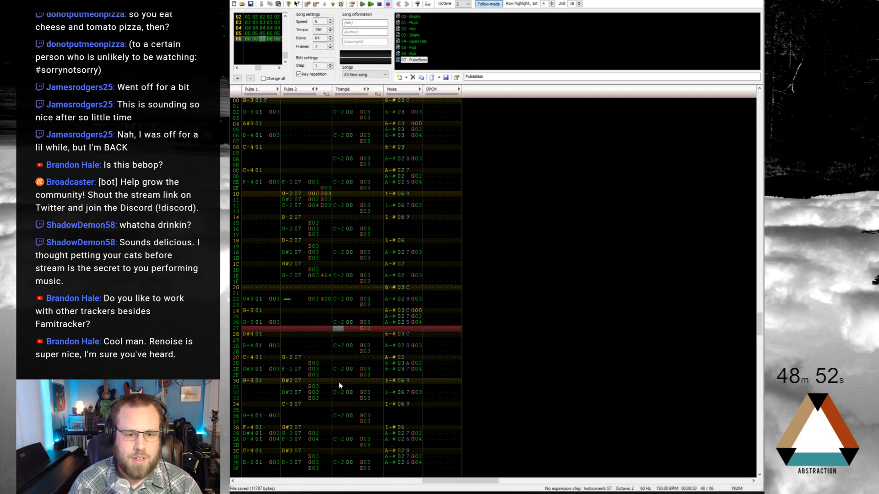
# Play the song from the start of frame 05 to check the transition into frame 06
pyautogui.press('Home')
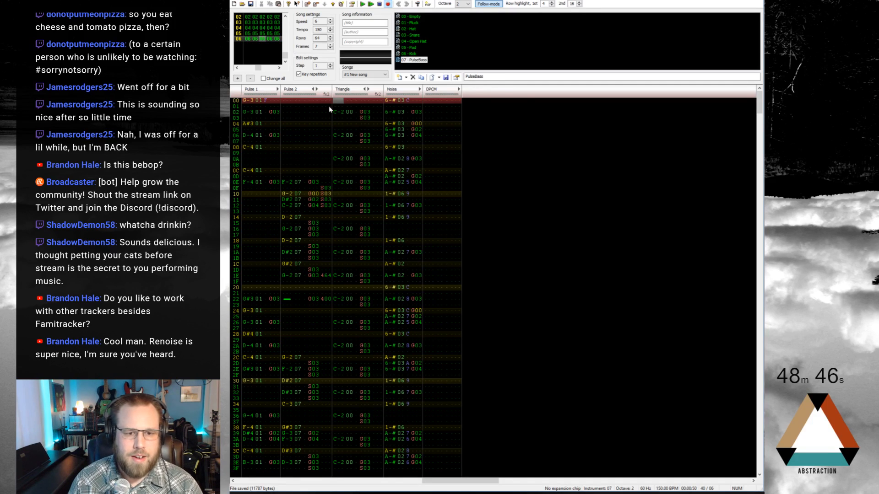
pyautogui.scroll(11, 291, 124)
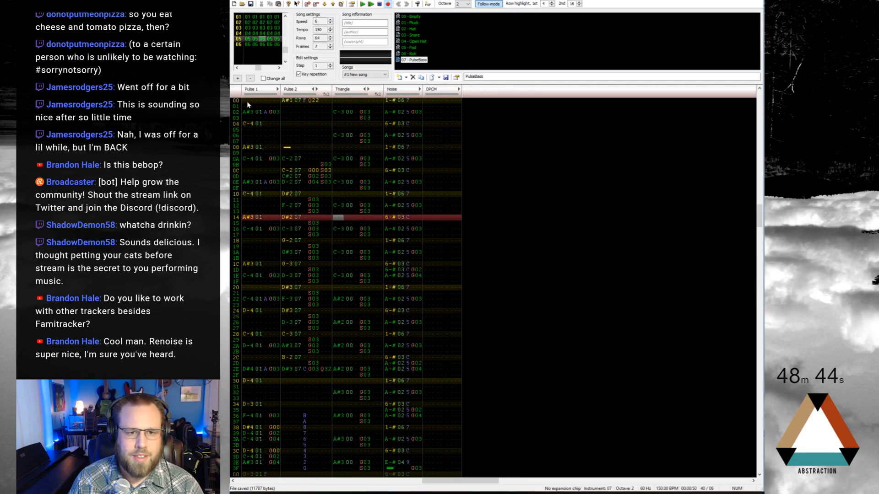
pyautogui.click(247, 102)
pyautogui.press('Return')
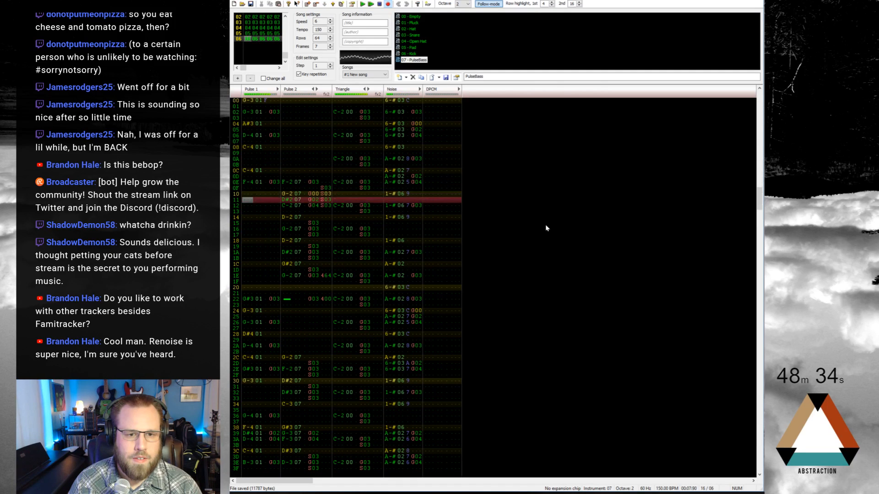
pyautogui.press('Return')
# Set the Pulse 2 volume at row 0E of frame 06 to F
pyautogui.scroll(12, 504, 222)
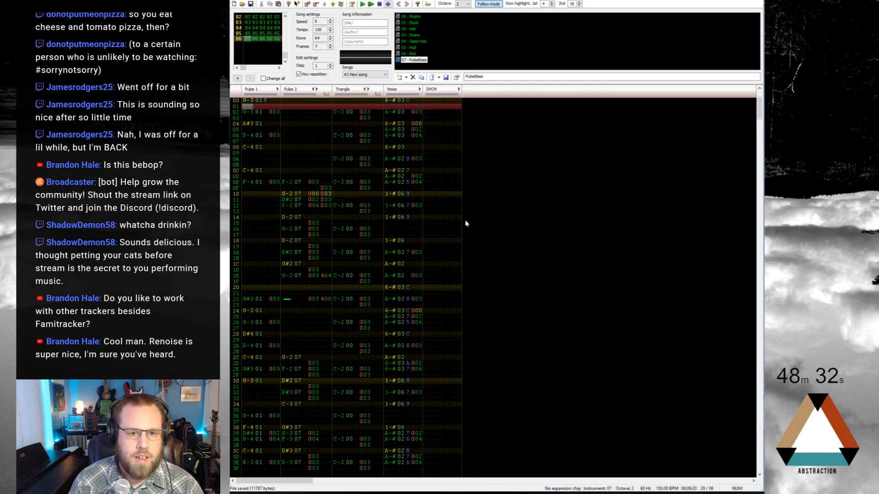
pyautogui.scroll(-5, 303, 387)
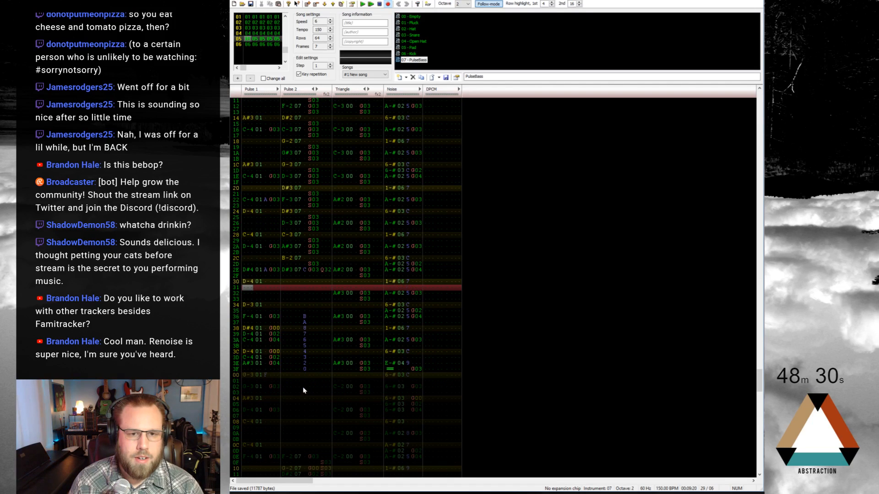
pyautogui.click(305, 186)
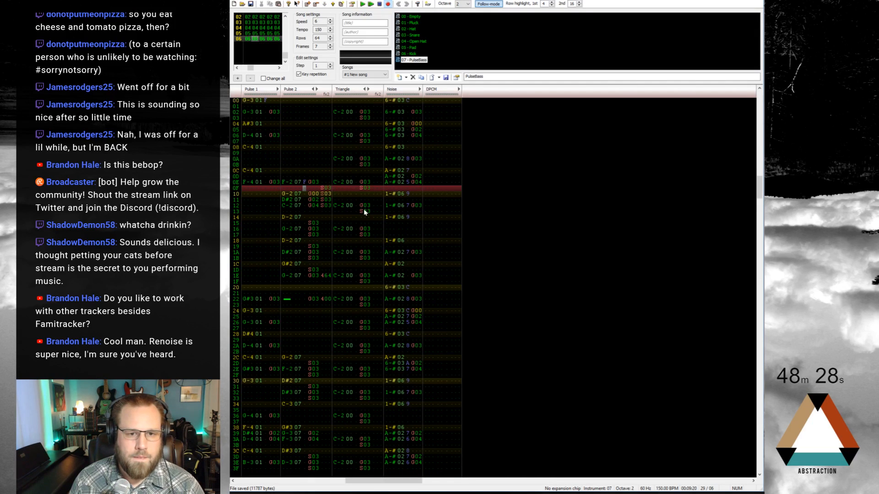
# Play the whole song from the start of frame 00 through frame 06
pyautogui.press('Home')
pyautogui.hotkey('ctrl', 'Left')
pyautogui.hotkey('ctrl', 'Left')
pyautogui.hotkey('ctrl', 'Left')
pyautogui.hotkey('ctrl', 'Left')
pyautogui.hotkey('ctrl', 'Left')
pyautogui.hotkey('ctrl', 'Left')
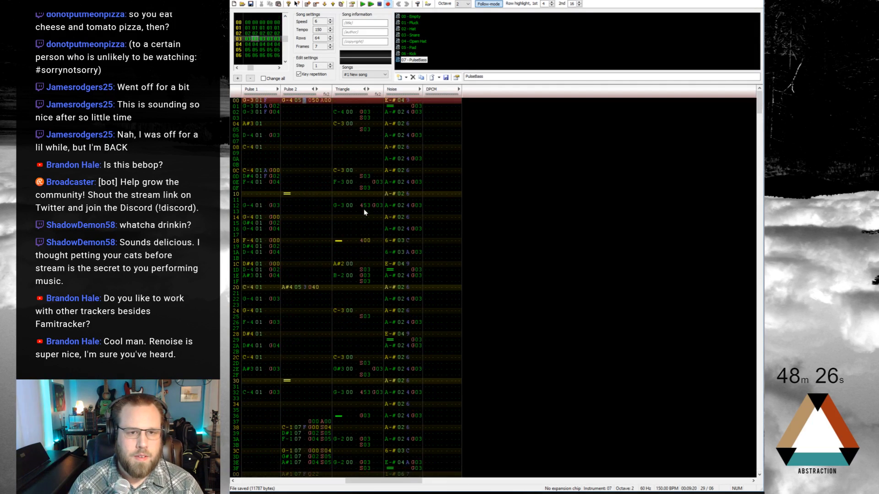
pyautogui.press('End')
pyautogui.press('Home')
pyautogui.press('Return')
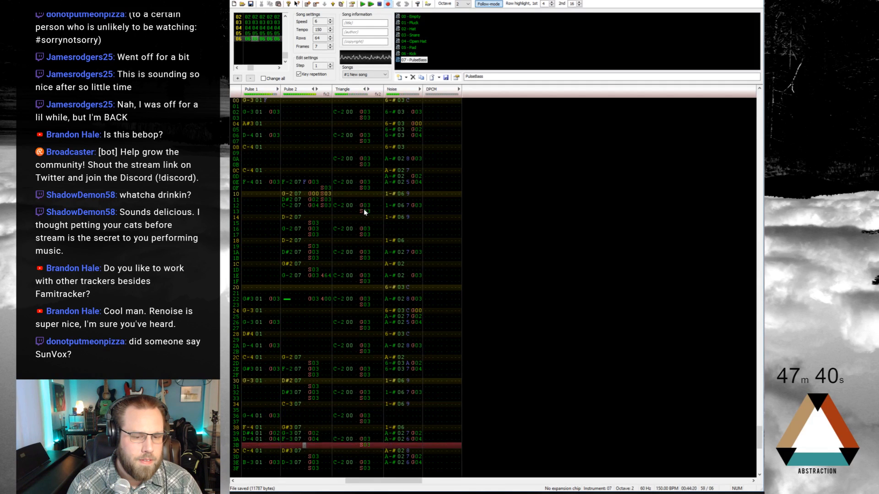
pyautogui.press('Return')
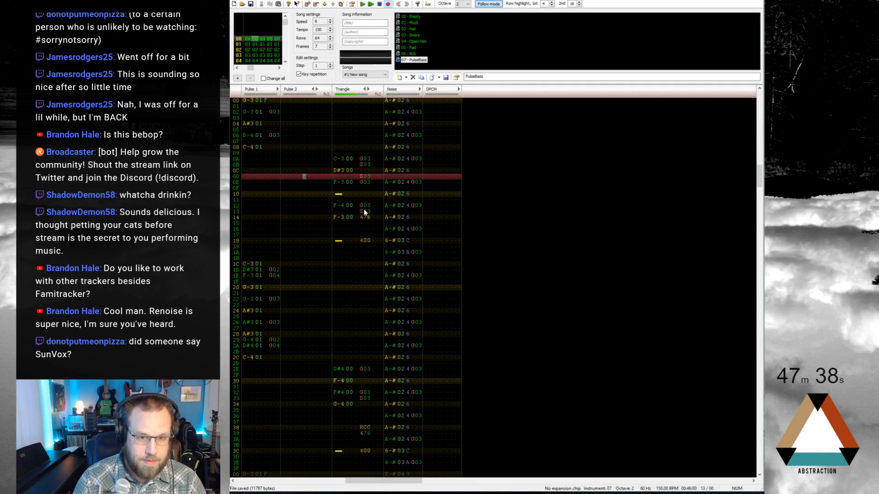
# Return to frame 06 and play it from its first row
pyautogui.press('Home')
pyautogui.hotkey('ctrl', 'Left')
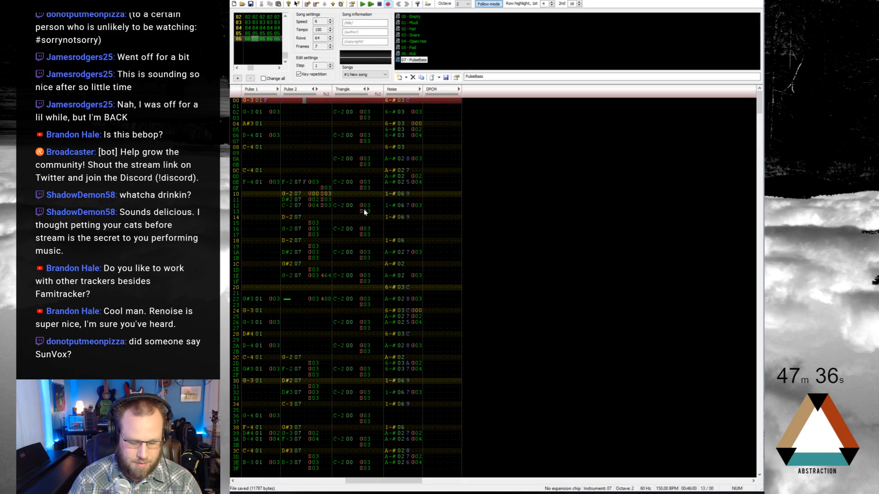
pyautogui.press('Return')
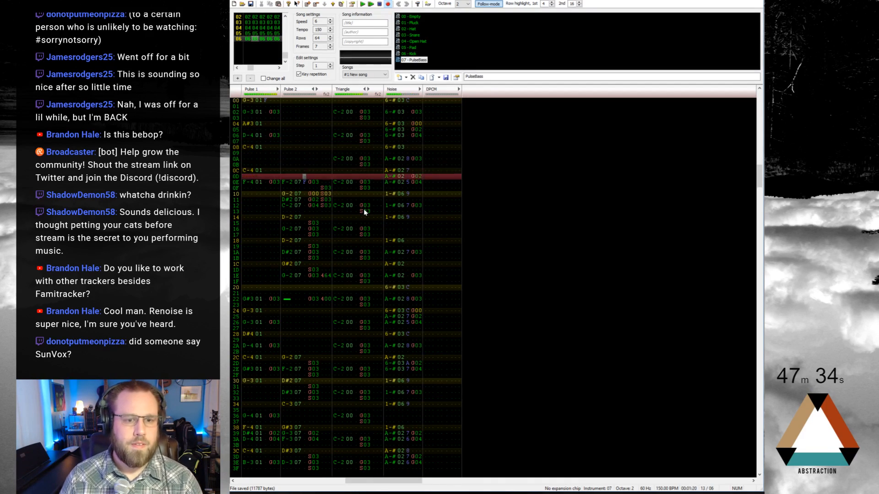
# Enter a G-4 note with instrument 01 - Pluck in Pulse 1 at row 12 of frame 06
pyautogui.click(255, 207)
pyautogui.hotkey('ctrl', 'Up')
pyautogui.hotkey('ctrl', 'Up')
pyautogui.hotkey('ctrl', 'Up')
pyautogui.hotkey('ctrl', 'Up')
pyautogui.hotkey('ctrl', 'Up')
pyautogui.hotkey('ctrl', 'Up')
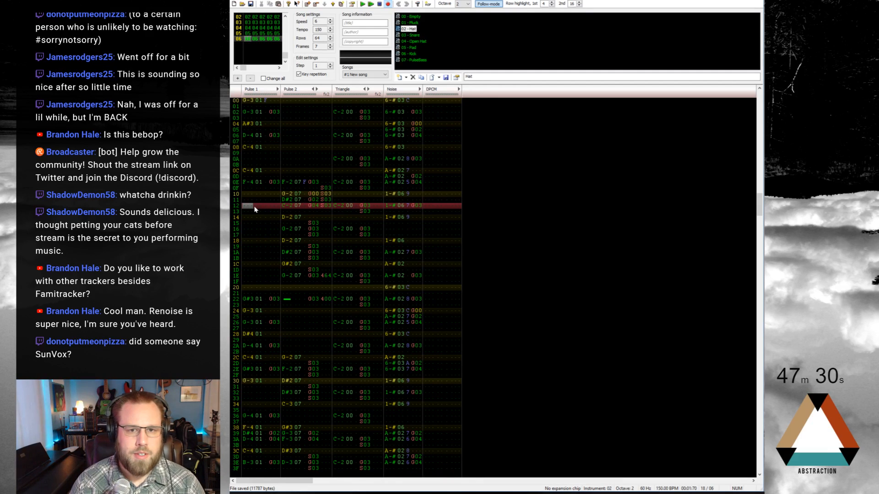
pyautogui.press('t')
pyautogui.press('Up')
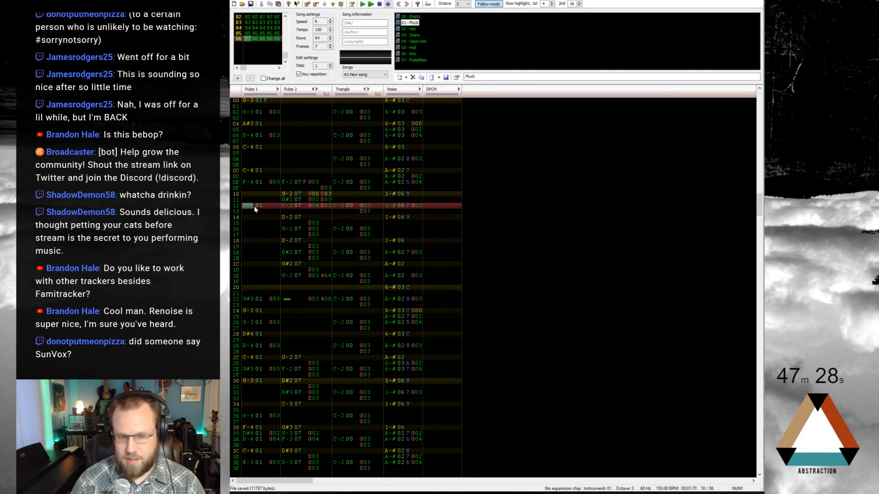
pyautogui.press('t')
pyautogui.press('Up')
# Add a G03 effect to the Pulse 1 note at row 12 and play the frame
pyautogui.press('Right')
pyautogui.press('Right')
pyautogui.press('Right')
pyautogui.press('g')
pyautogui.press('0')
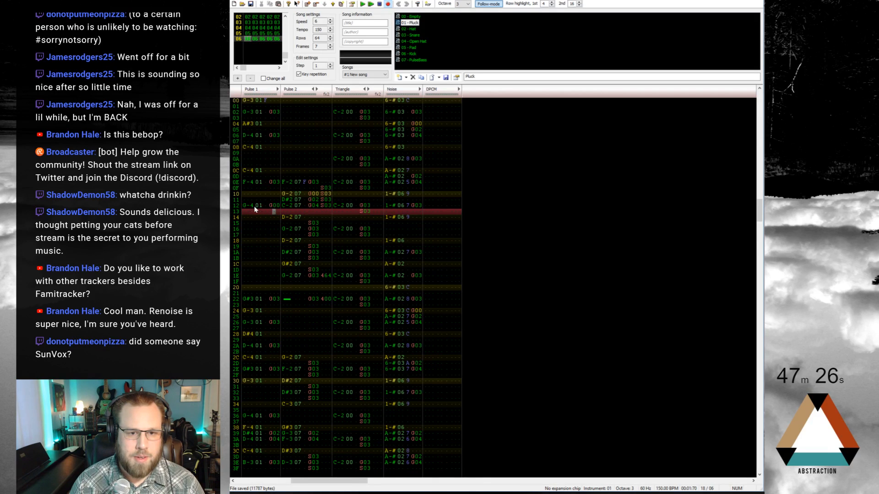
pyautogui.press('Return')
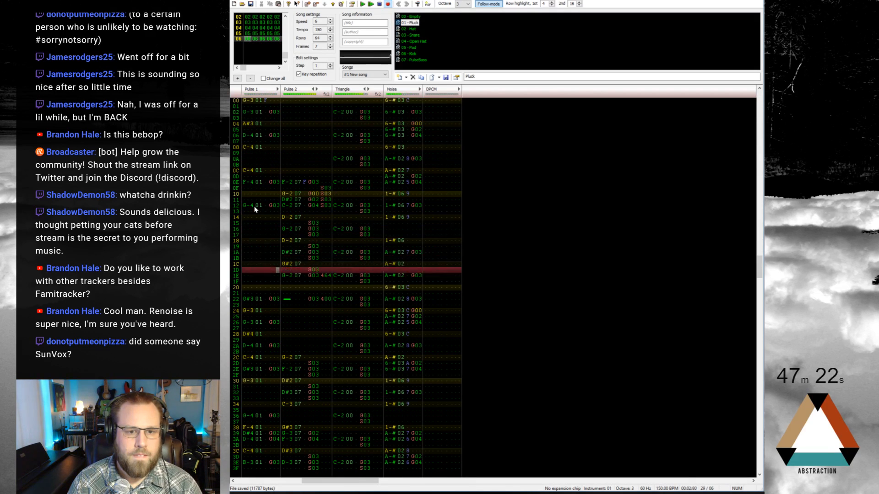
# Audition the Pulse 2 bass line in frame 06 repeatedly from around row 0E to row 1E
pyautogui.press('Up')
pyautogui.press('Up')
pyautogui.press('Up')
pyautogui.press('Up')
pyautogui.press('Up')
pyautogui.press('Up')
pyautogui.press('Up')
pyautogui.press('Up')
pyautogui.press('Up')
pyautogui.press('Up')
pyautogui.press('Up')
pyautogui.press('Up')
pyautogui.press('Up')
pyautogui.press('Up')
pyautogui.press('Up')
pyautogui.press('Up')
pyautogui.press('Up')
pyautogui.press('Right')
pyautogui.press('Right')
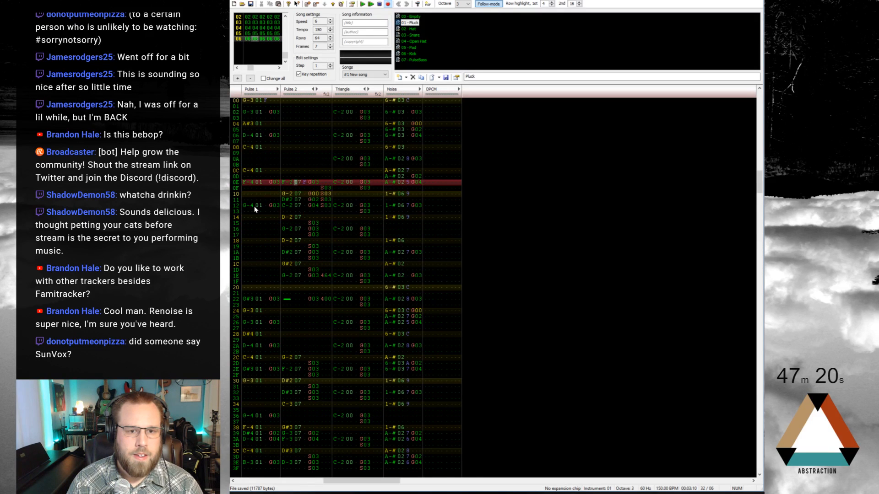
pyautogui.press('Left')
pyautogui.press('F7')
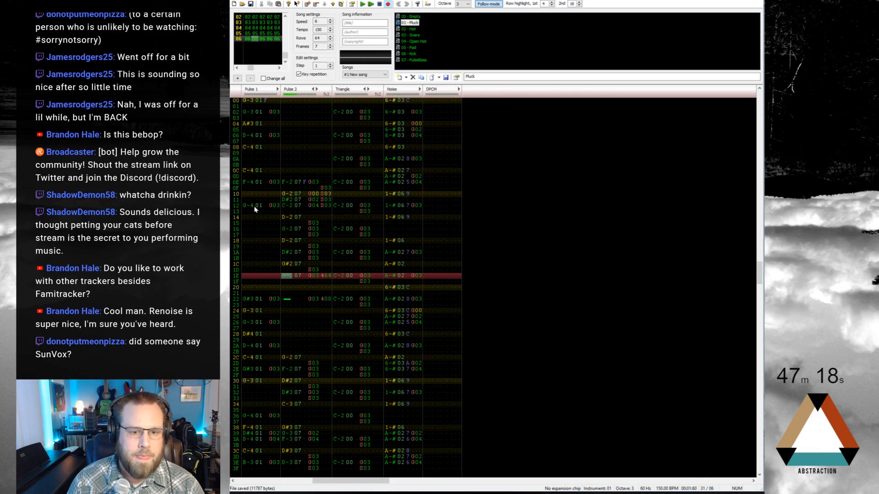
pyautogui.press('Up')
pyautogui.press('Up')
pyautogui.press('Up')
pyautogui.press('Up')
pyautogui.press('Up')
pyautogui.press('Up')
pyautogui.press('Up')
pyautogui.press('Up')
pyautogui.press('Up')
pyautogui.press('Up')
pyautogui.press('Up')
pyautogui.press('Up')
pyautogui.press('Up')
pyautogui.press('F7')
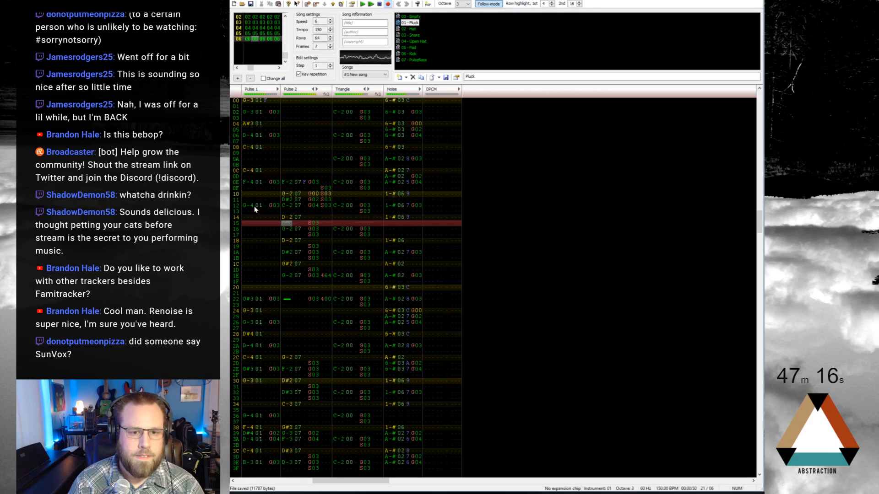
pyautogui.press('F8')
pyautogui.press('Up')
pyautogui.press('Up')
pyautogui.press('Up')
pyautogui.press('Up')
pyautogui.press('Up')
pyautogui.press('Up')
pyautogui.press('Up')
pyautogui.press('Up')
pyautogui.press('Up')
pyautogui.press('Up')
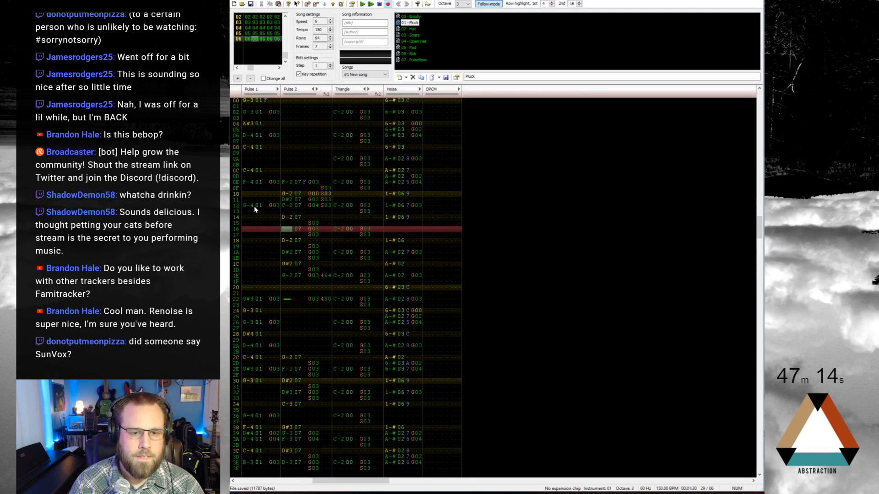
pyautogui.press('Up')
pyautogui.press('Up')
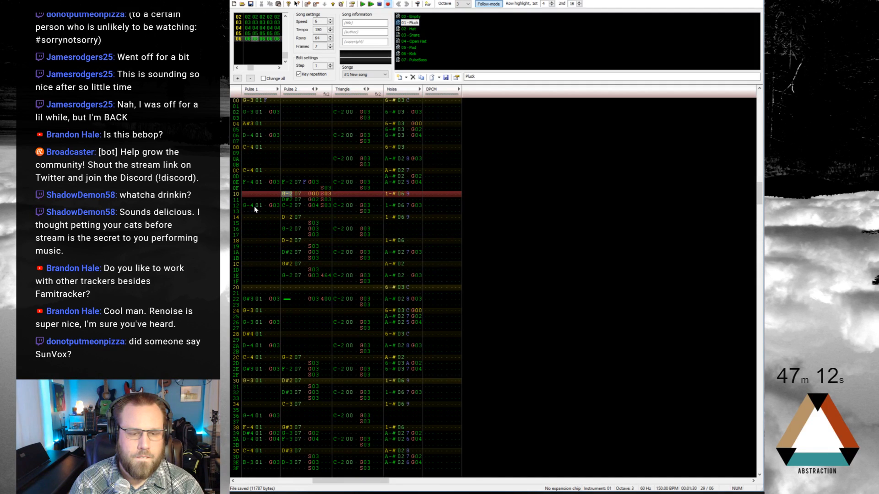
# Replace the Pulse 2 note at row 1A of frame 06 with D-2 using instrument 07 - PulseBass
pyautogui.press('Down')
pyautogui.press('Down')
pyautogui.press('Down')
pyautogui.press('Down')
pyautogui.press('Down')
pyautogui.press('Down')
pyautogui.press('Down')
pyautogui.press('Down')
pyautogui.press('Down')
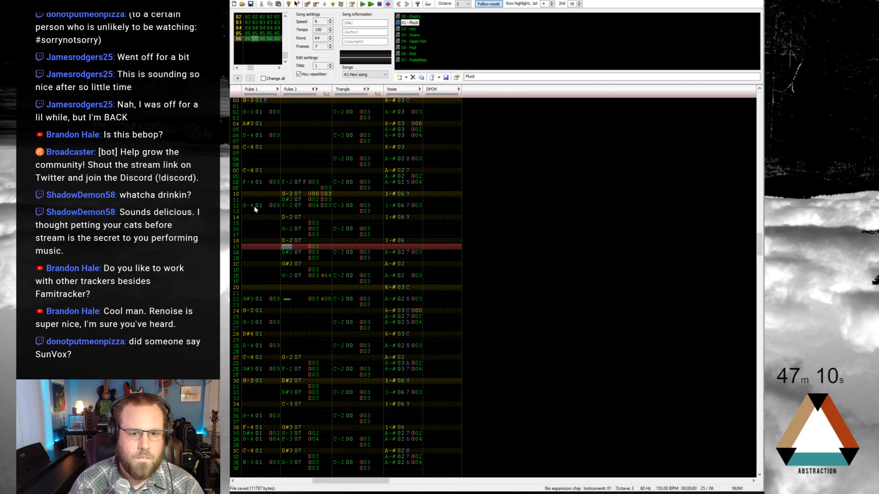
pyautogui.press('Down')
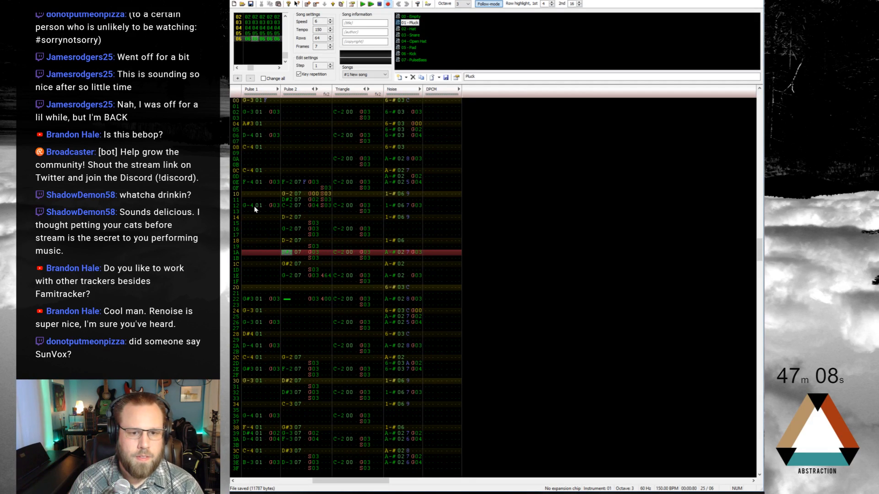
pyautogui.press('Up')
pyautogui.press('Up')
pyautogui.press('Down')
pyautogui.press('Down')
pyautogui.press('x')
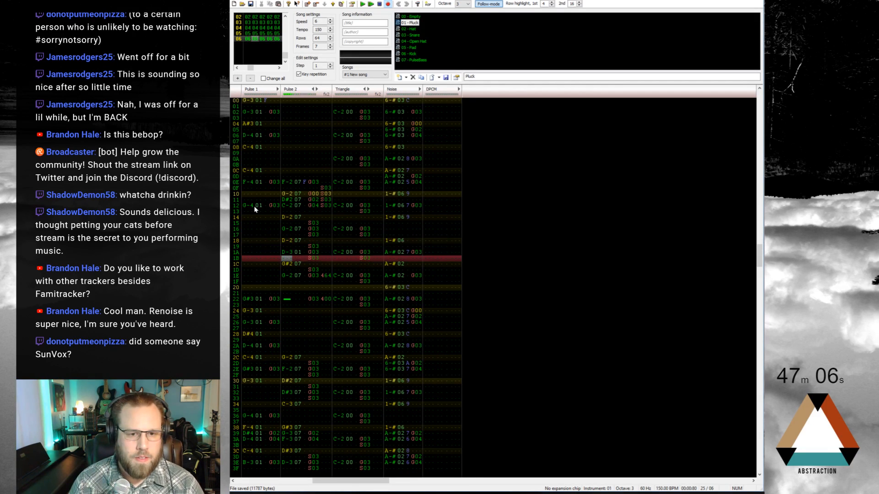
pyautogui.press('Up')
pyautogui.hotkey('ctrl', 'Down')
pyautogui.press('x')
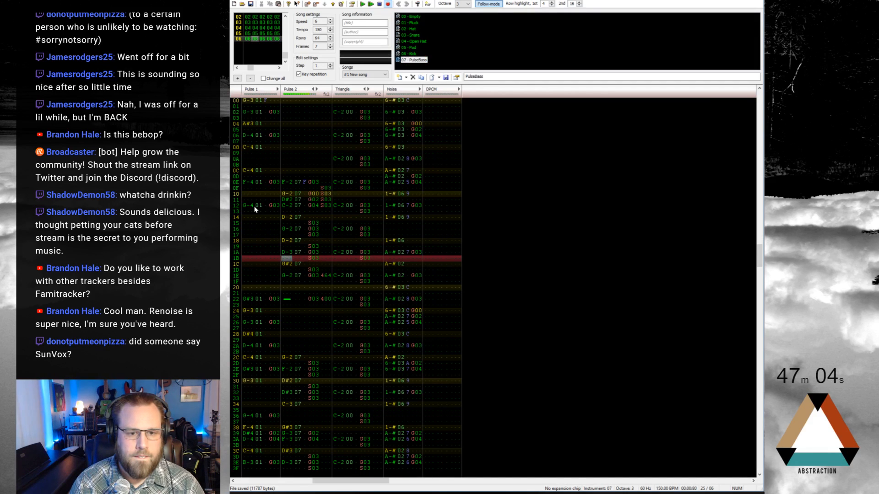
pyautogui.press('Up')
pyautogui.press('KP_Divide')
pyautogui.press('x')
# Play frame 06 to its end to check the revised Pulse 2 bass line
pyautogui.press('Up')
pyautogui.press('Up')
pyautogui.press('Up')
pyautogui.press('Up')
pyautogui.press('Up')
pyautogui.press('Up')
pyautogui.press('Up')
pyautogui.press('Up')
pyautogui.press('Up')
pyautogui.press('Up')
pyautogui.press('Up')
pyautogui.press('Up')
pyautogui.press('Up')
pyautogui.press('Up')
pyautogui.press('Up')
pyautogui.press('Up')
pyautogui.press('Up')
pyautogui.press('Up')
pyautogui.press('Up')
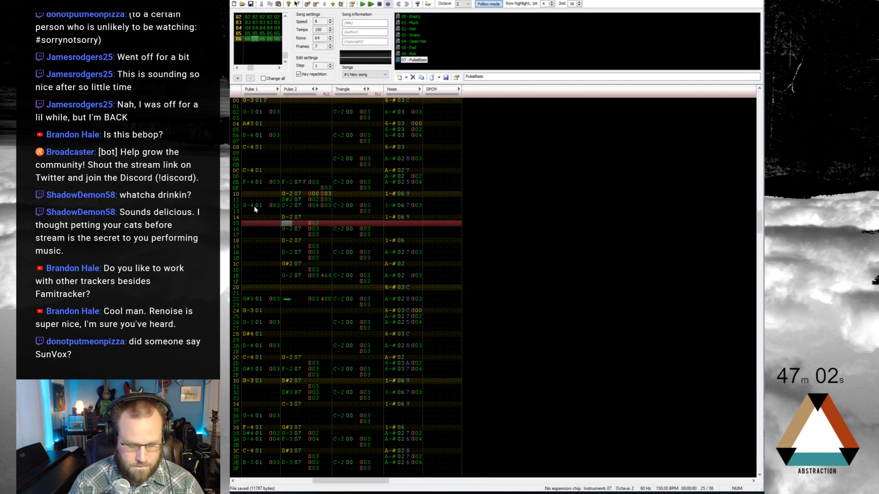
pyautogui.press('Down')
pyautogui.press('Down')
pyautogui.press('Down')
pyautogui.press('Down')
pyautogui.press('Down')
pyautogui.press('Down')
pyautogui.press('Down')
pyautogui.press('Down')
pyautogui.press('Down')
pyautogui.press('Down')
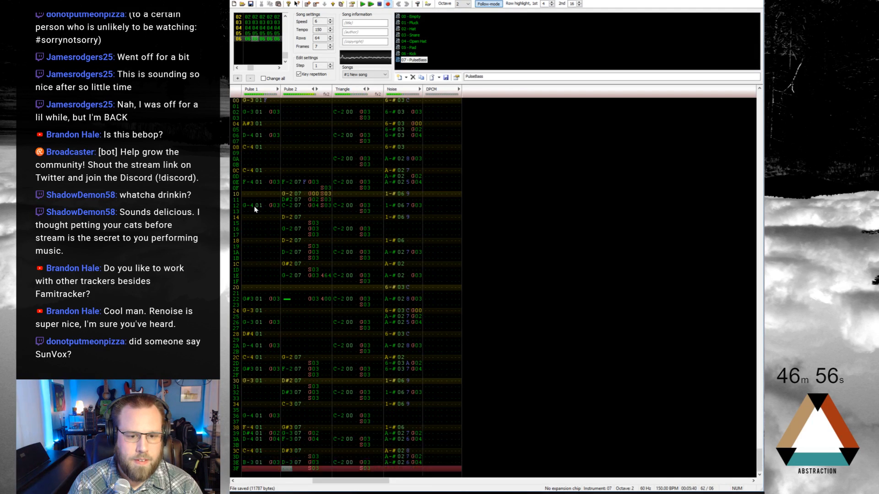
pyautogui.press('Return')
pyautogui.press('Up')
pyautogui.press('Up')
pyautogui.press('Up')
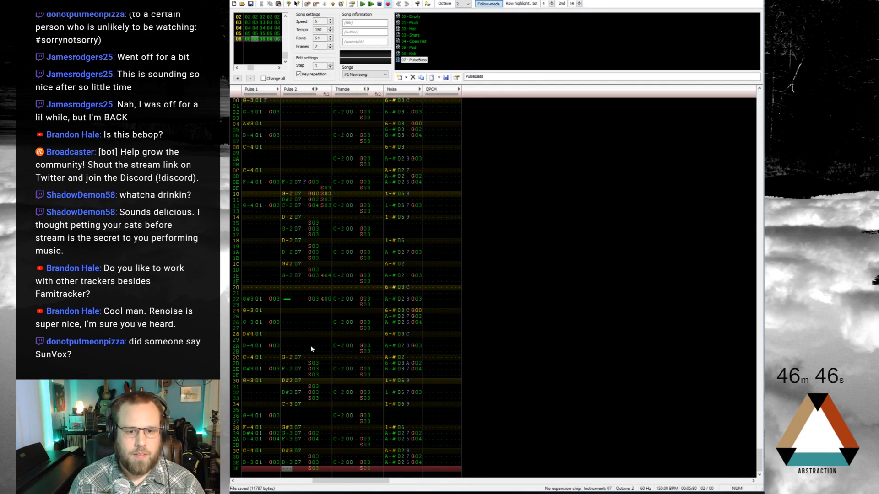
# Add a new frame 07 after frame 06 and go to its Pulse 1 channel
pyautogui.click(248, 300)
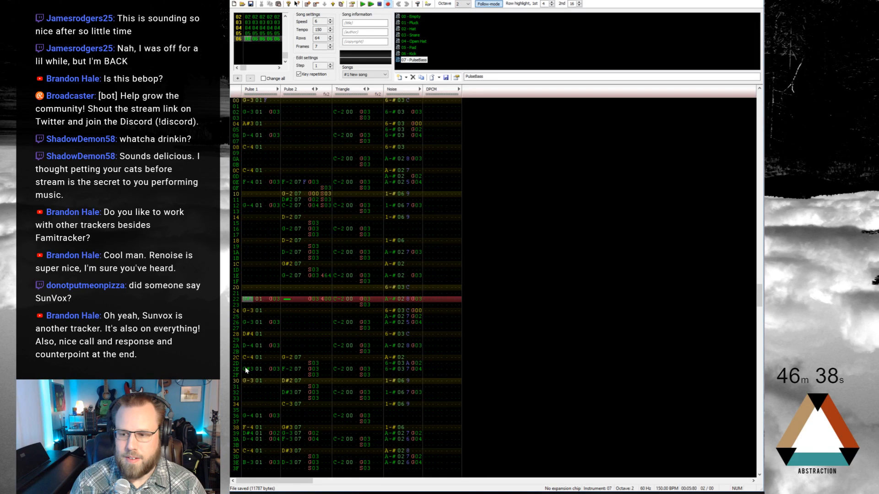
pyautogui.moveTo(265, 427); pyautogui.dragTo(308, 460)
pyautogui.click(305, 423)
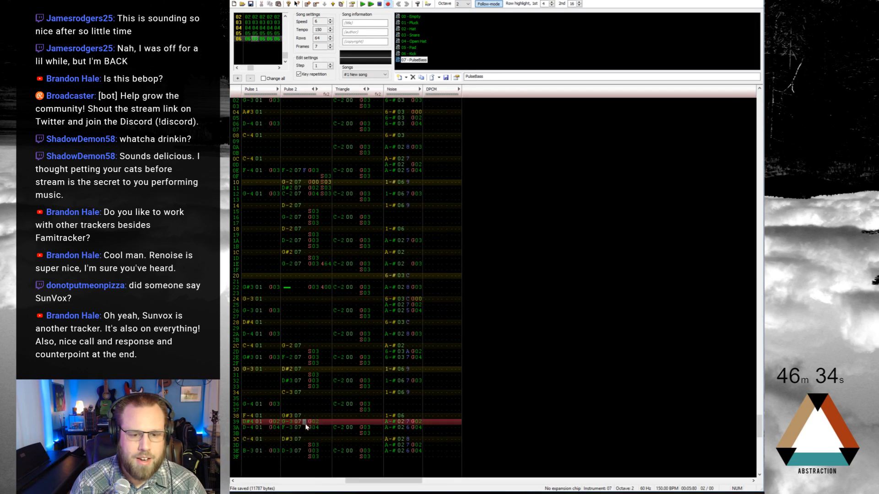
pyautogui.click(308, 5)
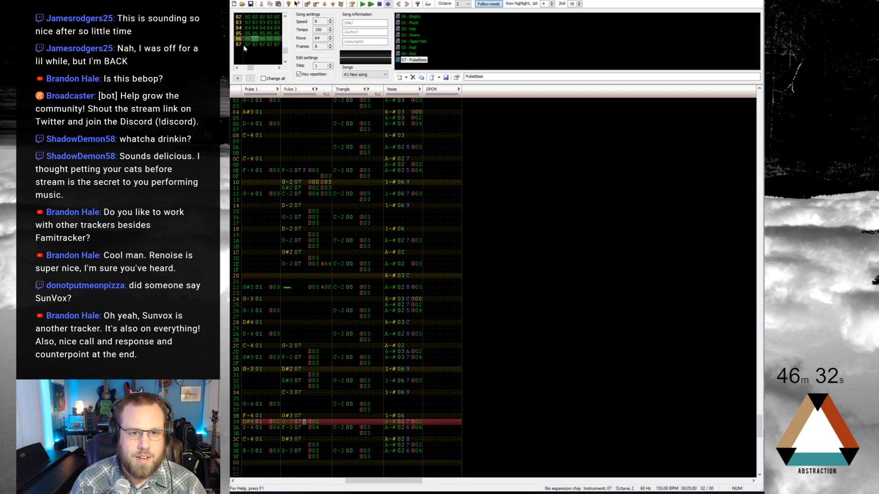
pyautogui.click(249, 45)
# Try to copy rows 38 to 3F of Pulse 1 and Pulse 2 from frame 06 to the start of frame 07
pyautogui.scroll(17, 301, 200)
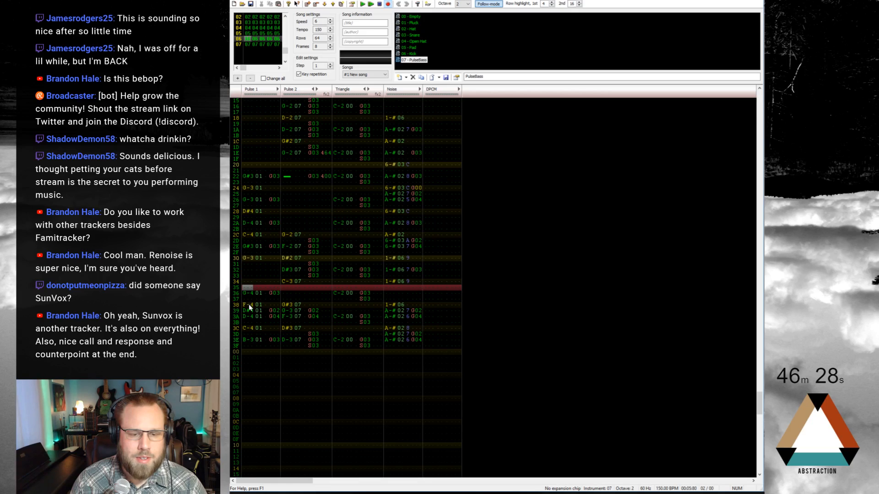
pyautogui.moveTo(248, 304); pyautogui.dragTo(319, 347)
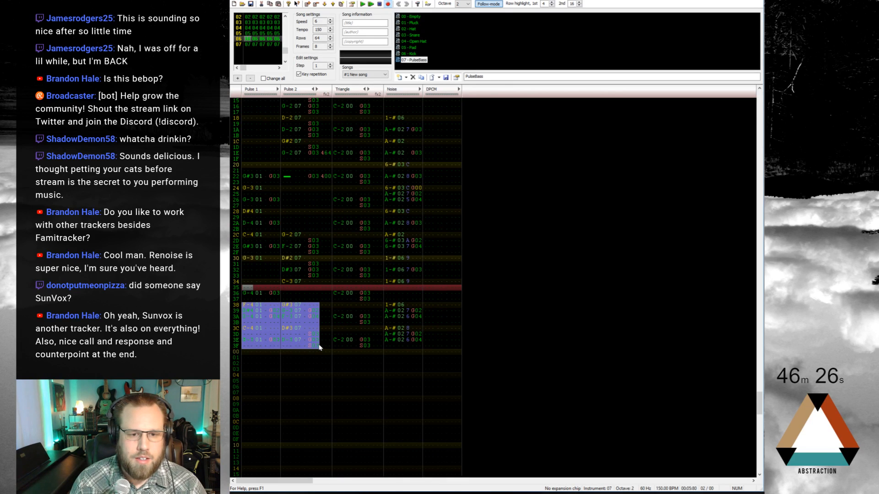
pyautogui.scroll(-20, 310, 298)
pyautogui.click(246, 101)
pyautogui.hotkey('ctrl', 'v')
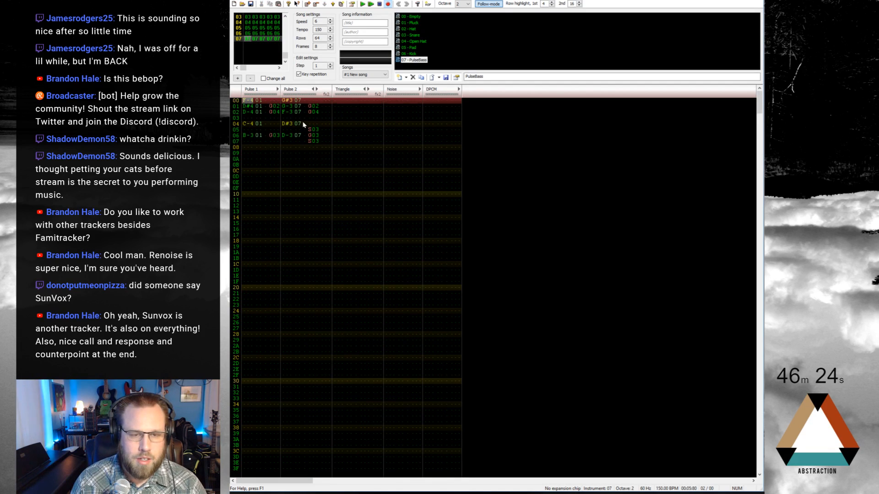
# Copy rows 30 to 3F of Pulse 1 and Pulse 2 from frame 06 to row 00 of frame 07 and play them
pyautogui.scroll(5, 304, 128)
pyautogui.moveTo(247, 311); pyautogui.dragTo(316, 403)
pyautogui.scroll(-6, 293, 316)
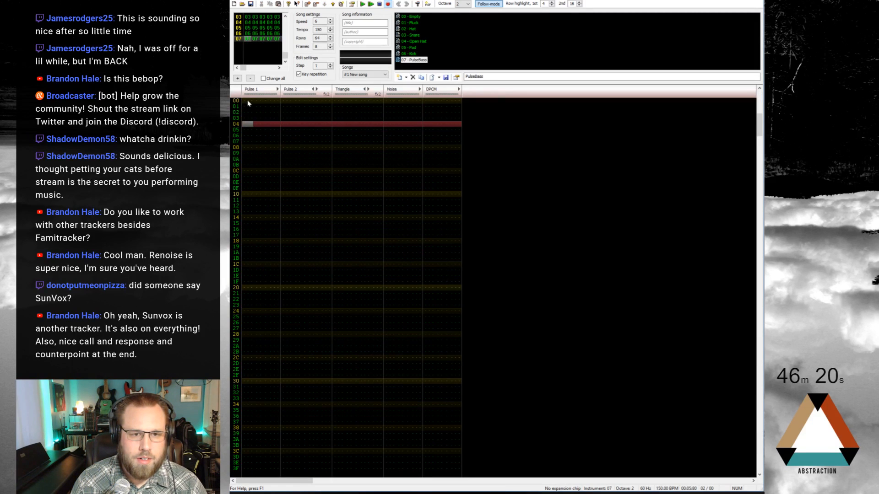
pyautogui.press('F5')
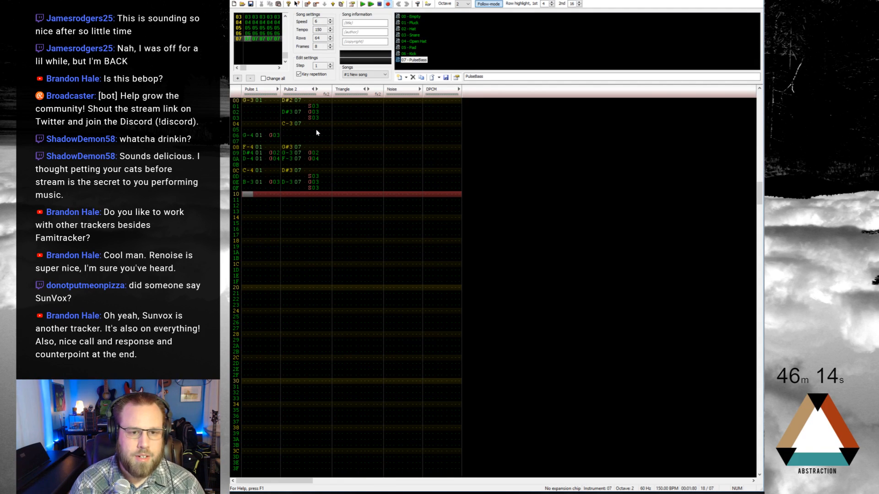
# Enter D#3 with instrument 07 at row 10 of Pulse 2 in frame 07
pyautogui.press('Right')
pyautogui.press('Right')
pyautogui.press('Right')
pyautogui.press('Right')
pyautogui.press('Right')
pyautogui.press('Right')
pyautogui.press('Right')
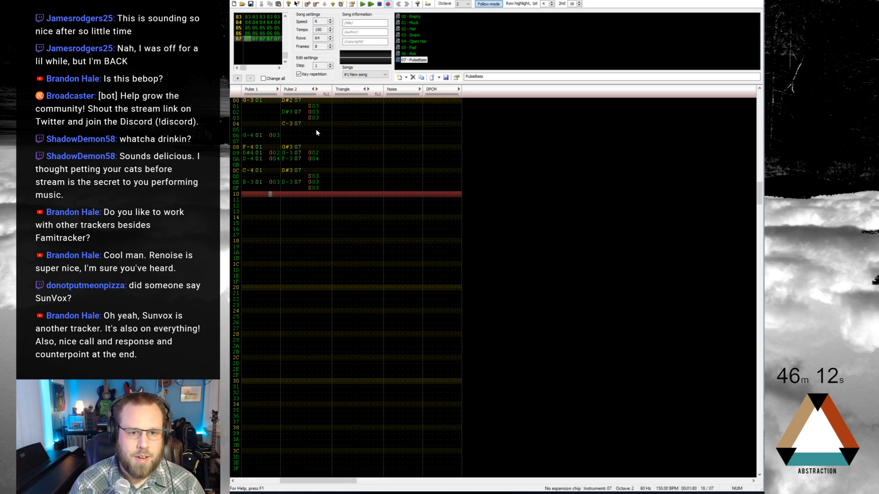
pyautogui.press('3')
pyautogui.press('Up')
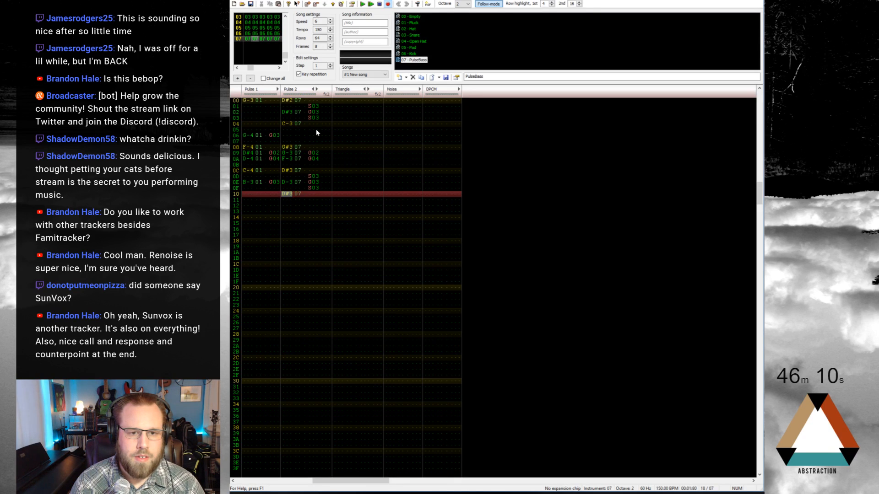
pyautogui.press('Down')
pyautogui.press('Down')
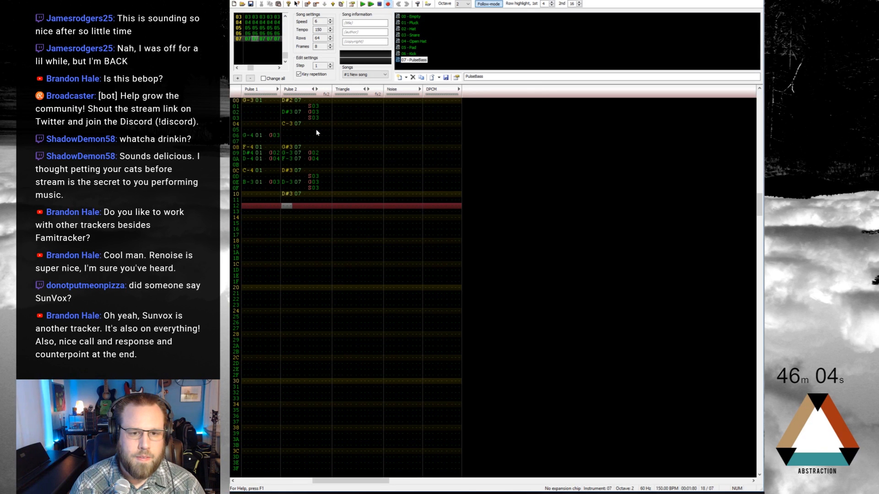
# Enter F-3 with instrument 07 at rows 16 and 18 of Pulse 2 in frame 07
pyautogui.press('Down')
pyautogui.press('Down')
pyautogui.press('Down')
pyautogui.press('Down')
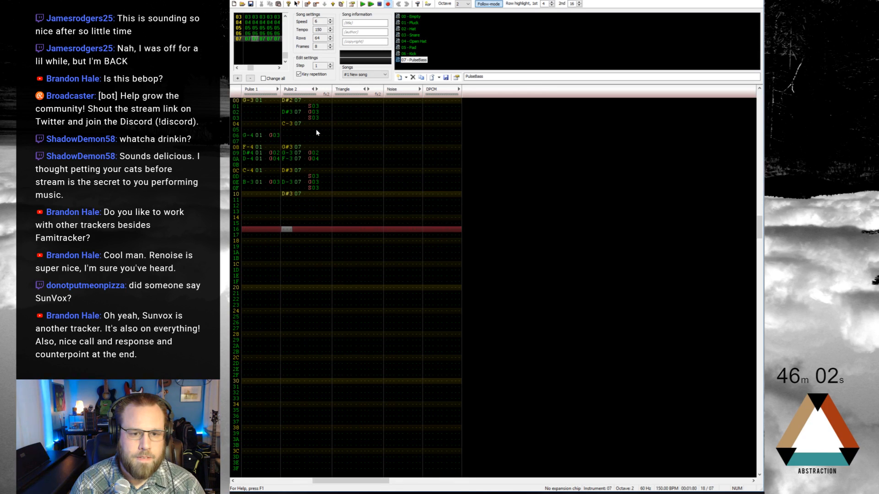
pyautogui.press('r')
pyautogui.press('Down')
pyautogui.press('r')
pyautogui.press('Down')
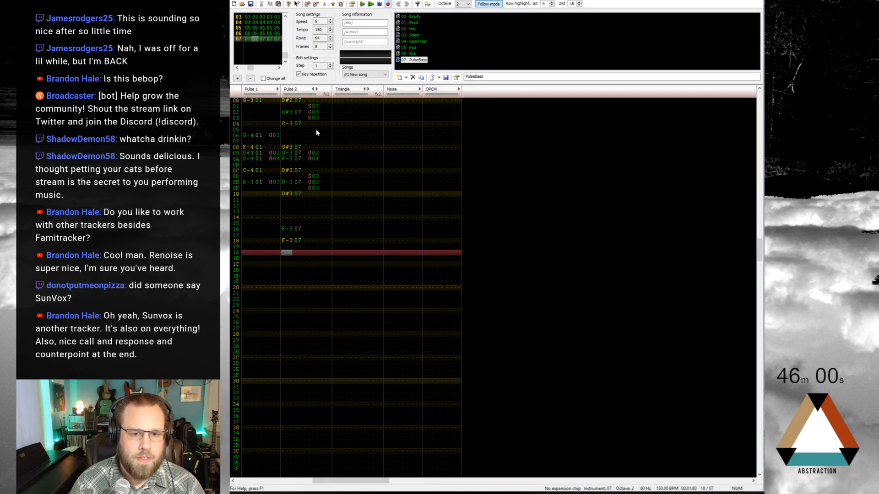
# Enter G#3 at row 1A and G-3 at row 1C of Pulse 2 with instrument 07
pyautogui.press('t')
pyautogui.press('Down')
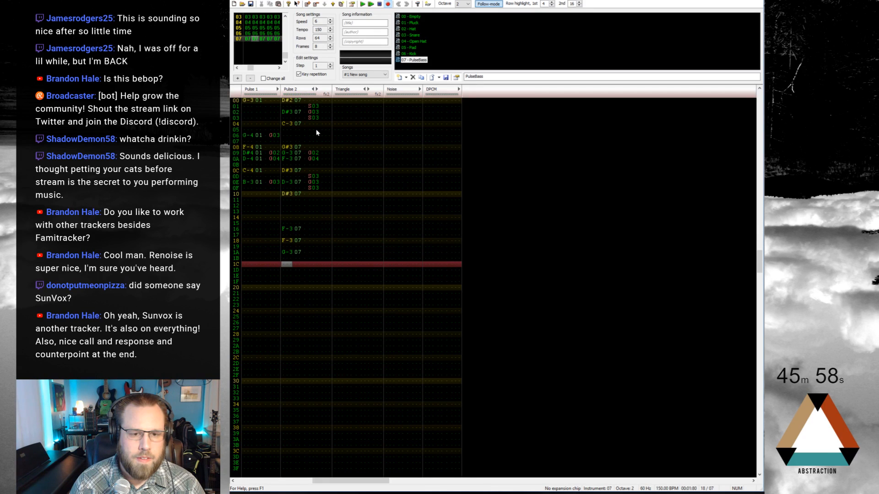
pyautogui.press('Up')
pyautogui.press('Up')
pyautogui.press('6')
pyautogui.press('Down')
pyautogui.press('t')
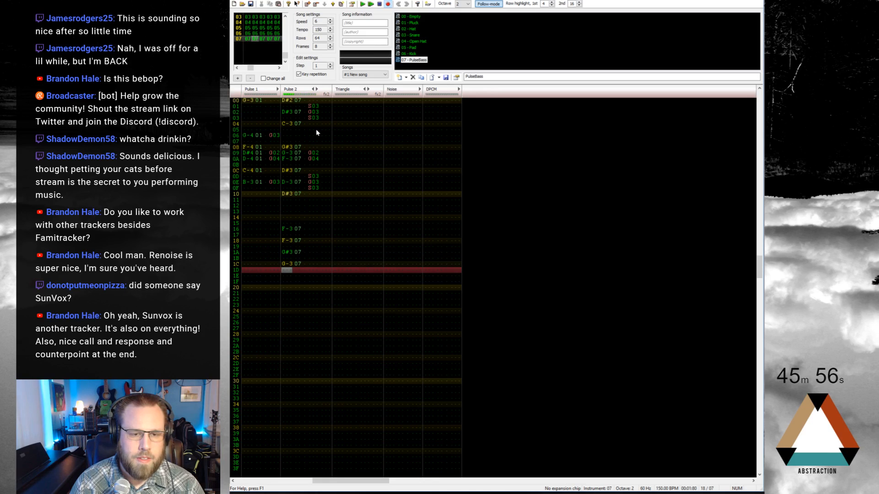
# Select instrument 01 - Pluck, set the octave to 3 and enter C-4 at row 10 of Pulse 1 in frame 07
pyautogui.press('Up')
pyautogui.press('Up')
pyautogui.press('Left')
pyautogui.press('Up')
pyautogui.press('Up')
pyautogui.press('Up')
pyautogui.press('Left')
pyautogui.press('Left')
pyautogui.press('Left')
pyautogui.hotkey('ctrl', 'Up')
pyautogui.hotkey('ctrl', 'Up')
pyautogui.hotkey('ctrl', 'Up')
pyautogui.hotkey('ctrl', 'Up')
pyautogui.hotkey('ctrl', 'Up')
pyautogui.hotkey('ctrl', 'Up')
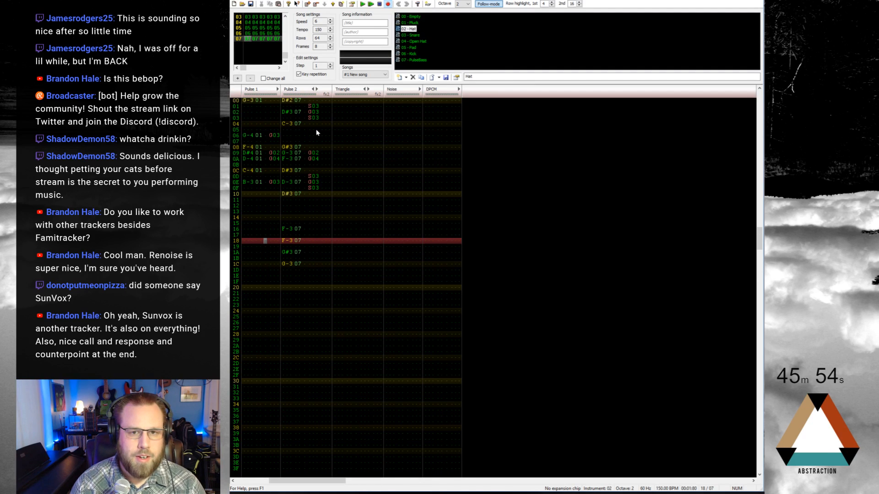
pyautogui.press('Up')
pyautogui.press('Up')
pyautogui.press('Up')
pyautogui.press('Up')
pyautogui.press('Up')
pyautogui.press('Up')
pyautogui.press('Left')
pyautogui.press('Left')
pyautogui.press('Up')
pyautogui.press('Up')
pyautogui.press('Left')
pyautogui.press('q')
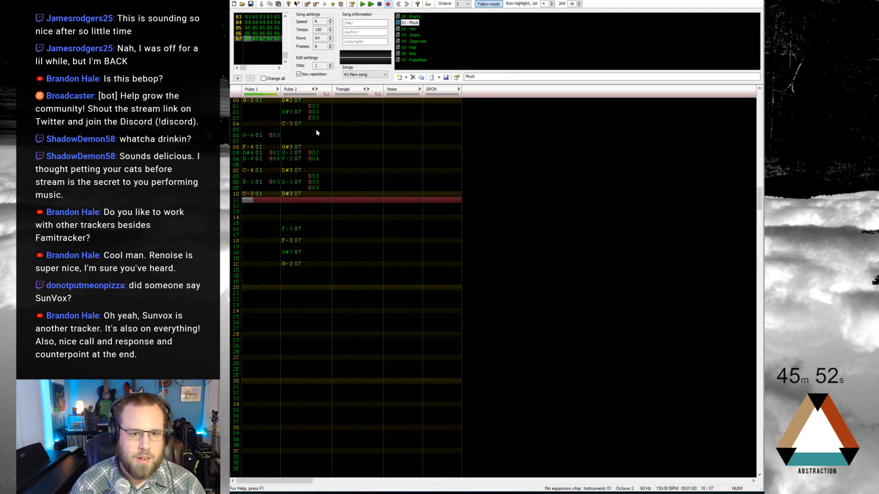
pyautogui.press('Up')
pyautogui.press('KP_Multiply')
pyautogui.press('q')
# Enter D-4 with instrument 01 at rows 16 and 18 of Pulse 1 in frame 07
pyautogui.press('Down')
pyautogui.press('Down')
pyautogui.press('Down')
pyautogui.press('Down')
pyautogui.press('Down')
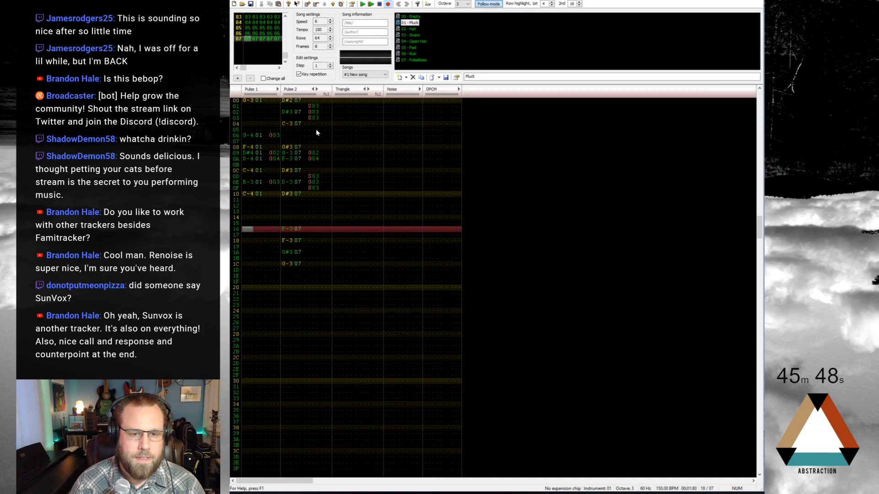
pyautogui.press('w')
pyautogui.press('Up')
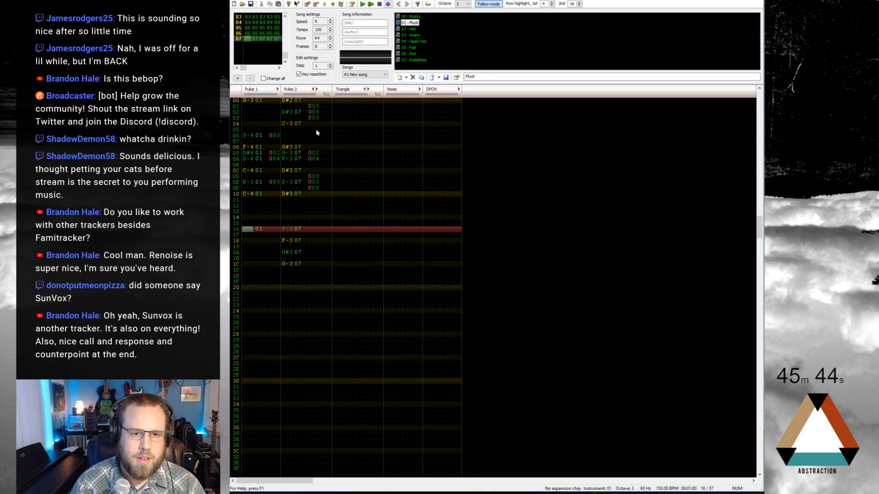
pyautogui.press('Down')
pyautogui.press('Down')
pyautogui.press('w')
pyautogui.press('Down')
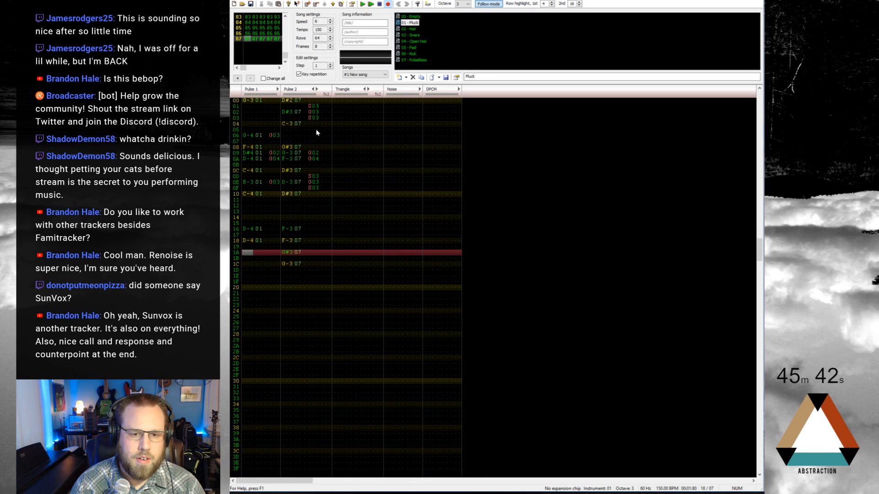
# Continue the Pulse 1 melody with F-4 at row 1A, D#4 at 1C, D-4 at 1E and C-4 at 20
pyautogui.press('r')
pyautogui.press('Down')
pyautogui.press('3')
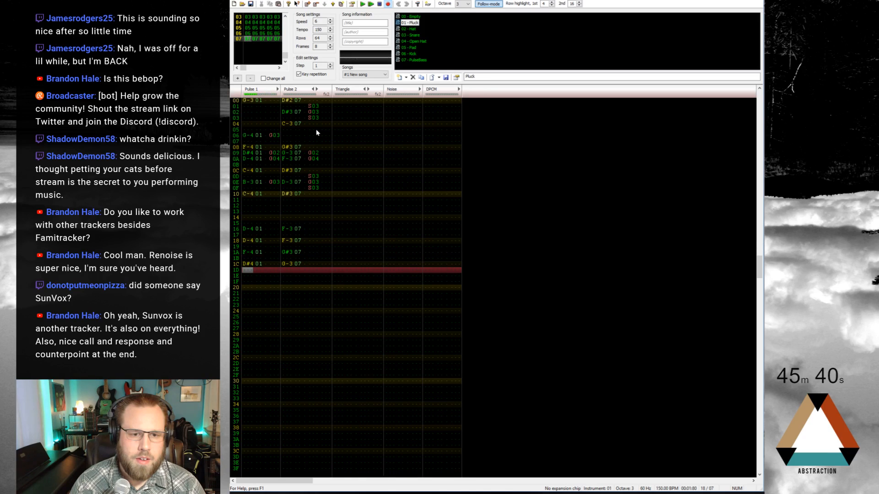
pyautogui.press('Down')
pyautogui.press('w')
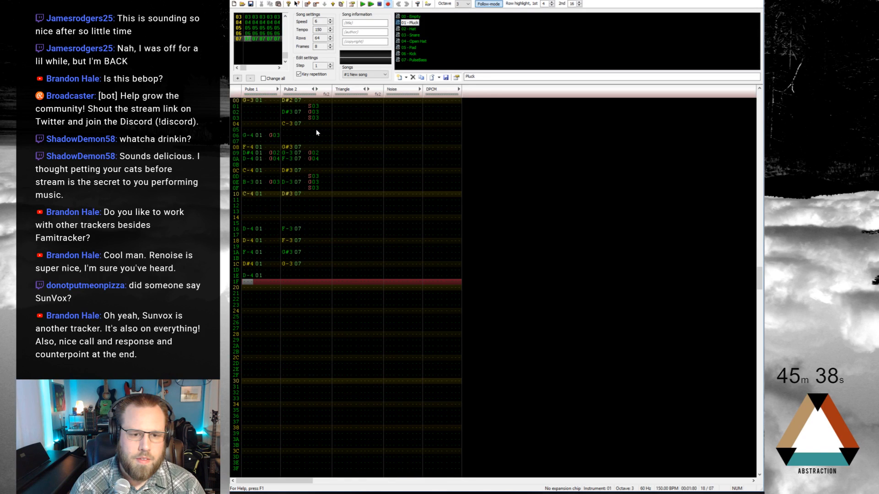
pyautogui.press('Down')
pyautogui.press('q')
# Add a G00 note delay effect to the Pulse 1 notes at rows 1E, 1A and 16 of frame 07
pyautogui.press('Right')
pyautogui.press('Right')
pyautogui.press('Right')
pyautogui.press('Up')
pyautogui.press('Right')
pyautogui.press('Up')
pyautogui.press('Up')
pyautogui.press('g')
pyautogui.press('Up')
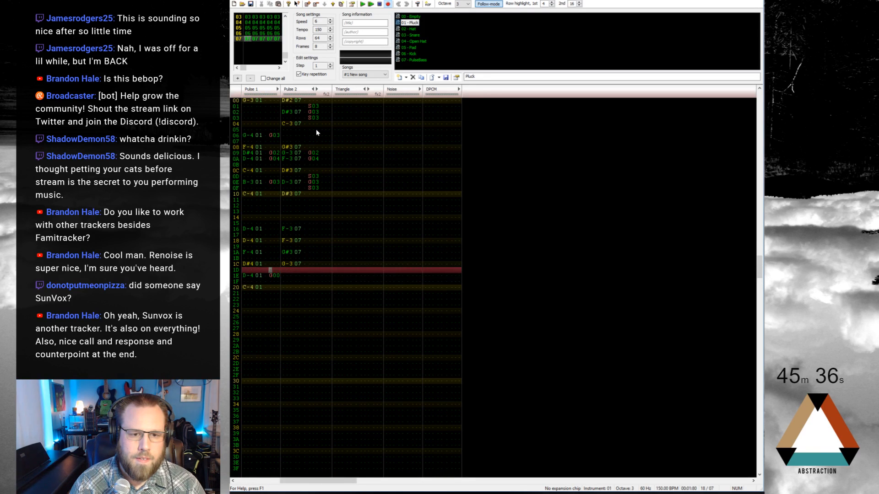
pyautogui.press('Up')
pyautogui.press('Up')
pyautogui.press('Up')
pyautogui.press('g')
pyautogui.press('Up')
pyautogui.press('Up')
pyautogui.press('Up')
pyautogui.press('Up')
pyautogui.press('Up')
pyautogui.press('g')
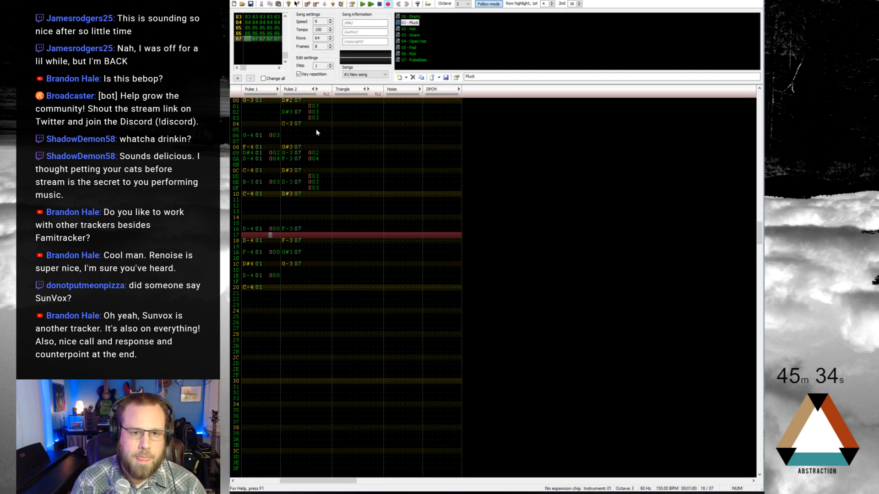
# Copy the S03, G03, S03 effects from rows 01 to 03 of Pulse 2 to rows 15–17, 19–1B and 1D–1F
pyautogui.moveTo(313, 105); pyautogui.dragTo(315, 117)
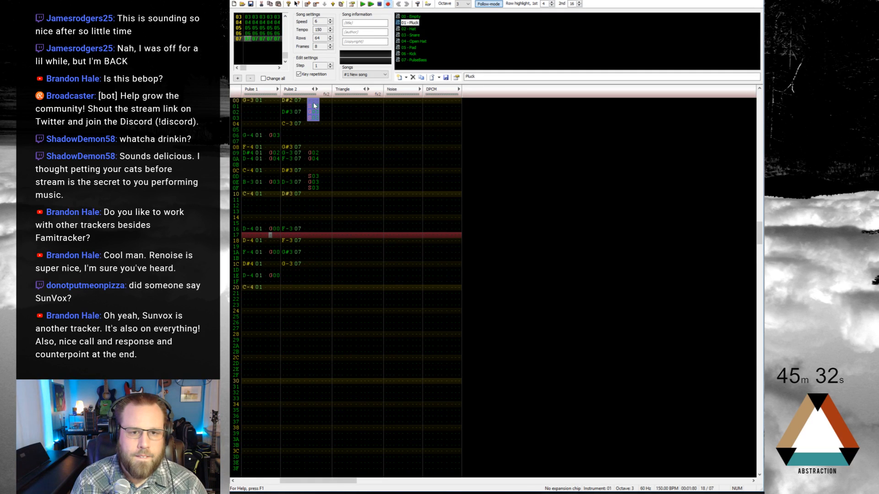
pyautogui.click(308, 236)
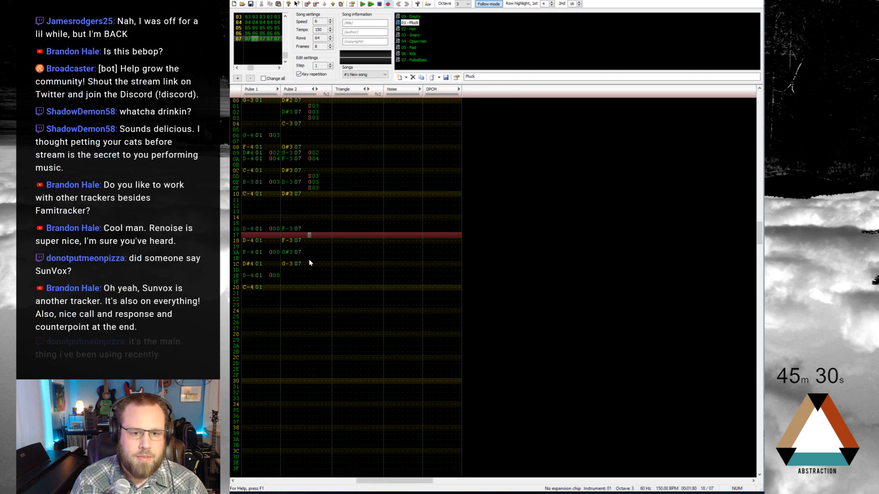
pyautogui.click(308, 222)
pyautogui.write('S03 G03 S03')
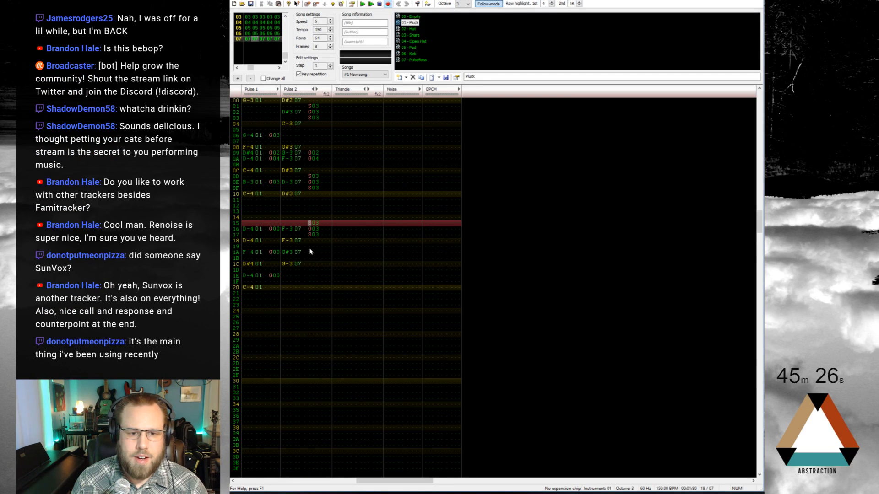
pyautogui.click(309, 247)
pyautogui.write('S03 G03 S03')
pyautogui.click(310, 271)
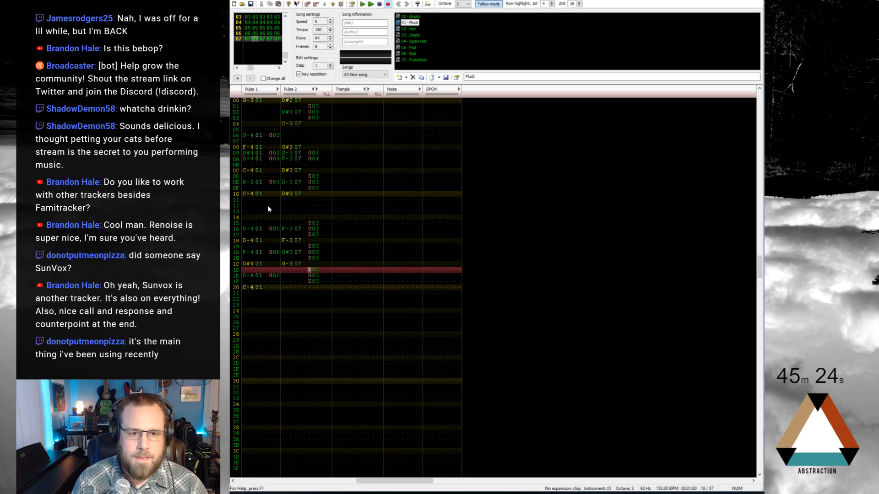
# Play frame 07 from row 10 twice to check the new phrase
pyautogui.click(248, 194)
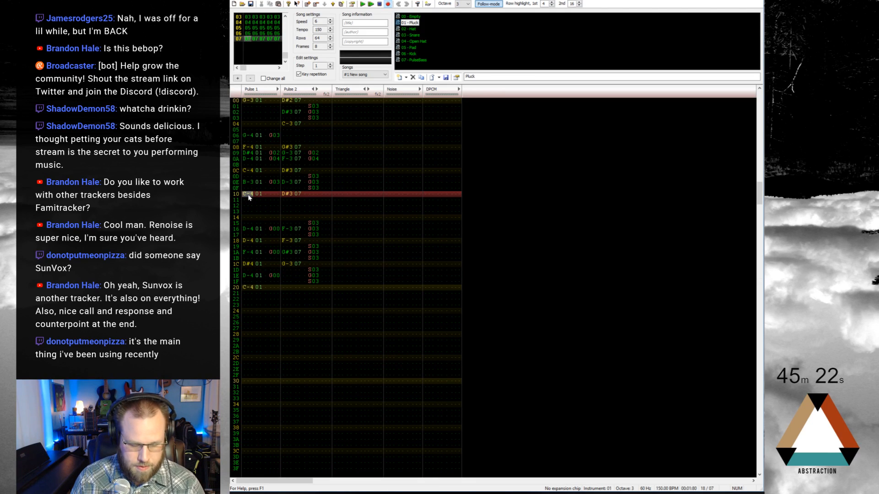
pyautogui.press('F7')
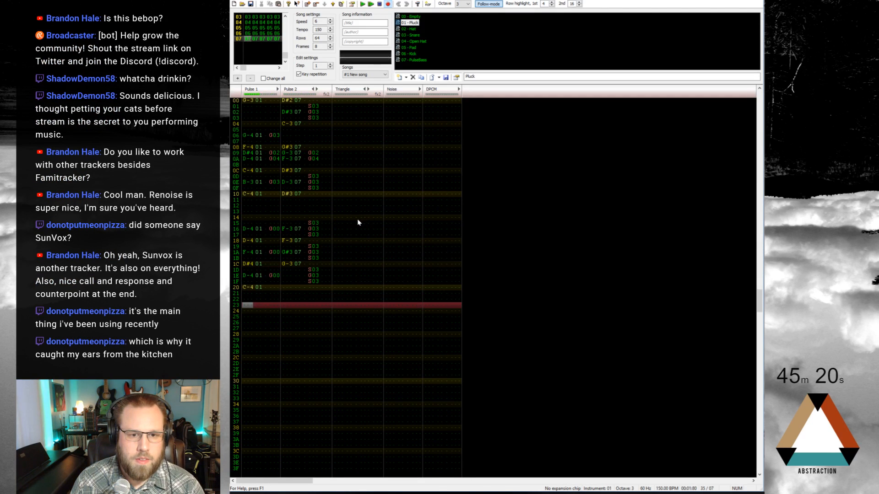
pyautogui.click(245, 194)
pyautogui.press('F7')
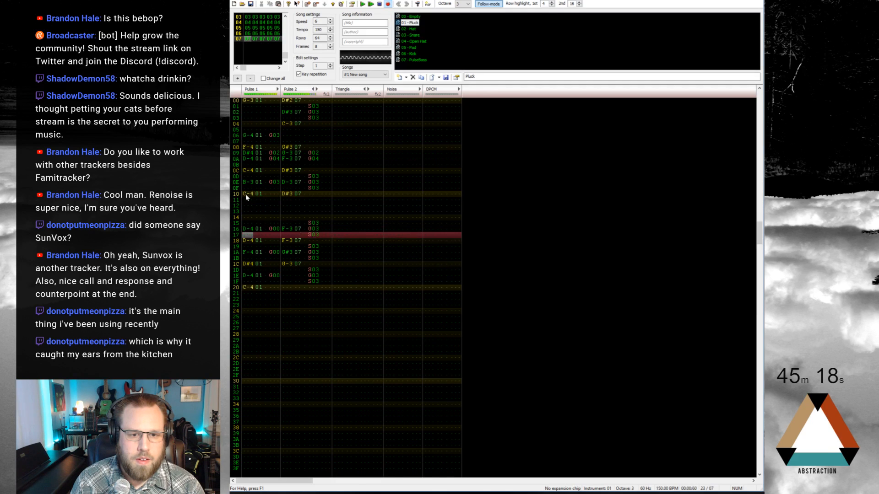
pyautogui.press('F8')
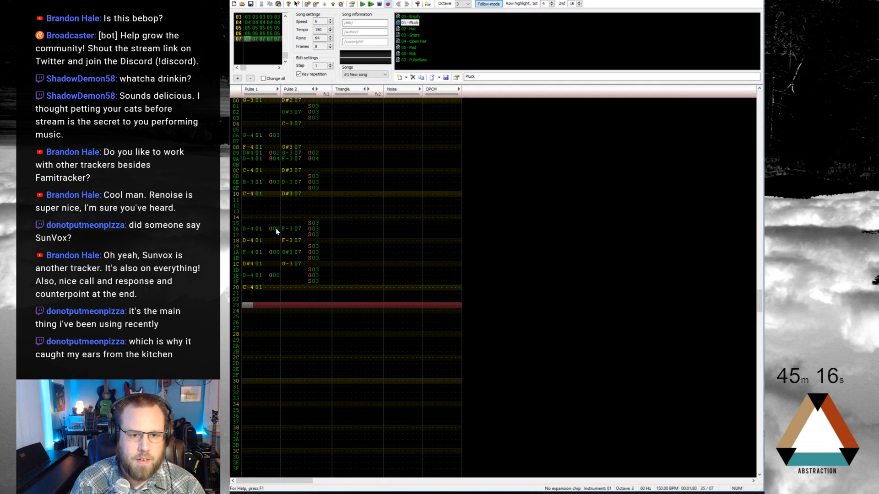
# Set the Pulse 1 delay effects at rows 16, 1A and 1E to G03 and play the phrase from row 10
pyautogui.click(275, 228)
pyautogui.write('3')
pyautogui.click(278, 252)
pyautogui.write('3')
pyautogui.click(277, 276)
pyautogui.write('3')
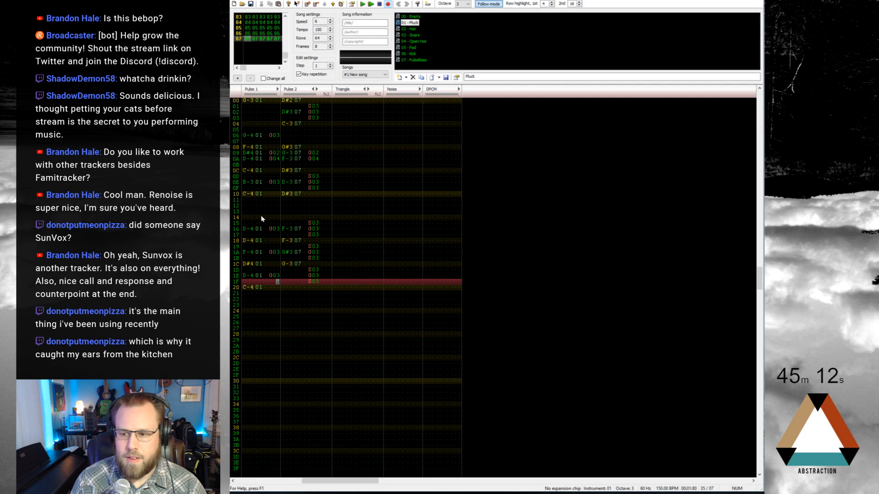
pyautogui.click(246, 194)
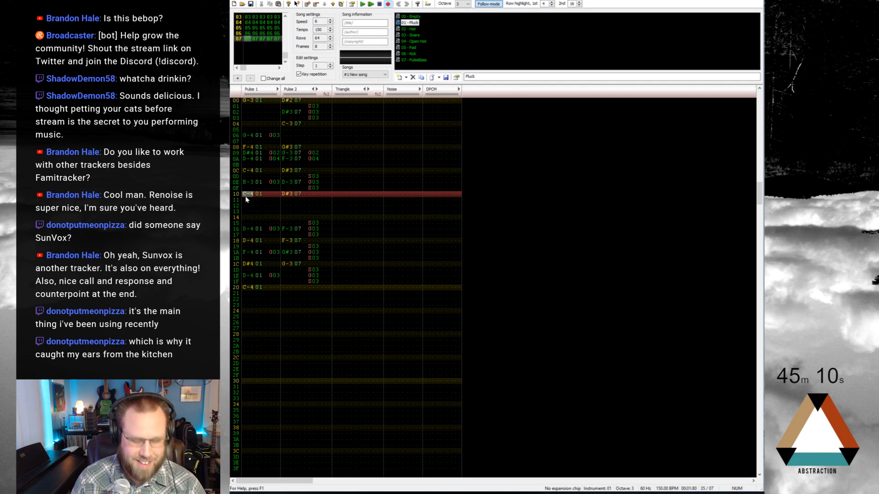
pyautogui.press('F7')
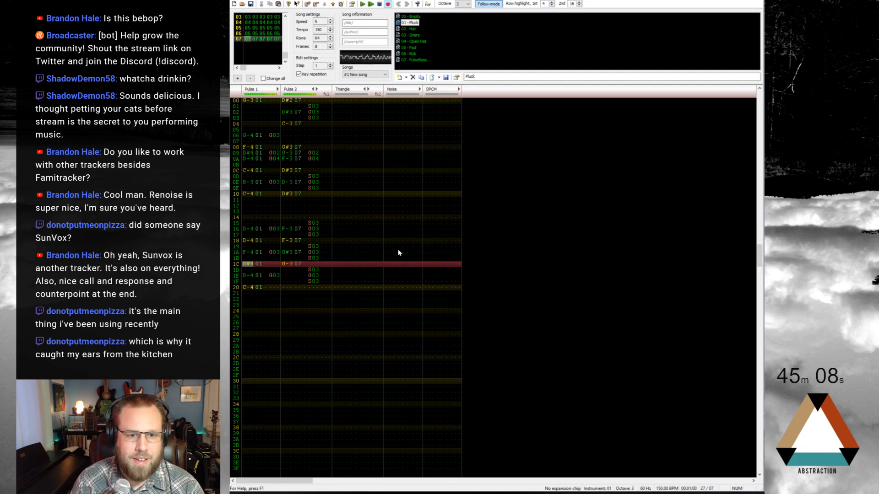
# Select instrument 07 - PulseBass, set the octave to 2 and enter A#3 at row 1E of Pulse 2 in frame 07
pyautogui.click(289, 277)
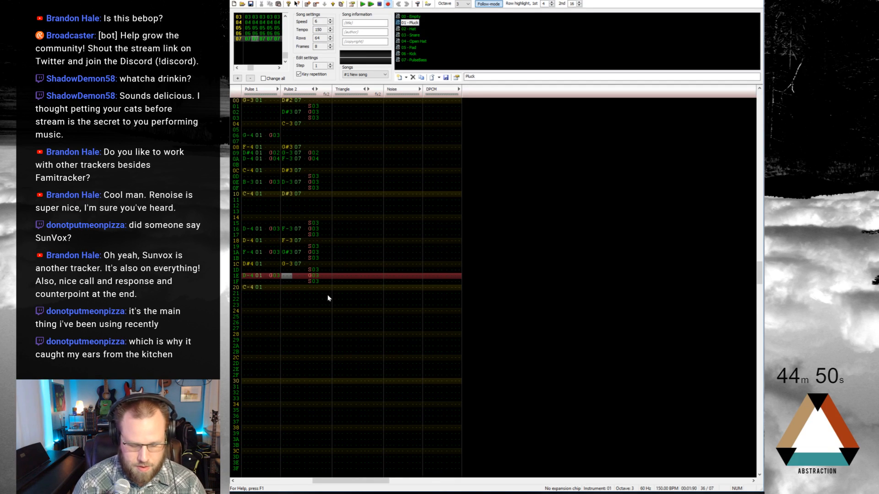
pyautogui.press('j')
pyautogui.press('Up')
pyautogui.hotkey('ctrl', 'Down')
pyautogui.hotkey('ctrl', 'Down')
pyautogui.hotkey('ctrl', 'Down')
pyautogui.hotkey('ctrl', 'Down')
pyautogui.hotkey('ctrl', 'Down')
pyautogui.hotkey('ctrl', 'Down')
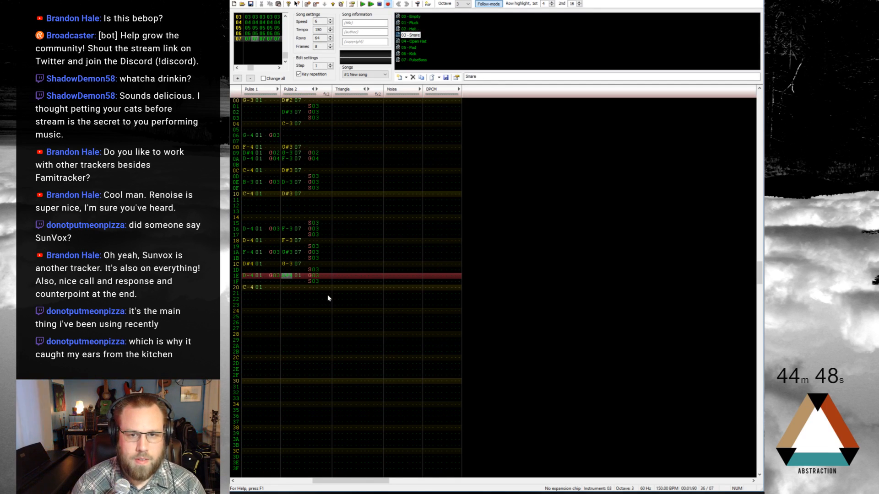
pyautogui.press('v')
pyautogui.press('Up')
pyautogui.press('KP_Divide')
pyautogui.press('7')
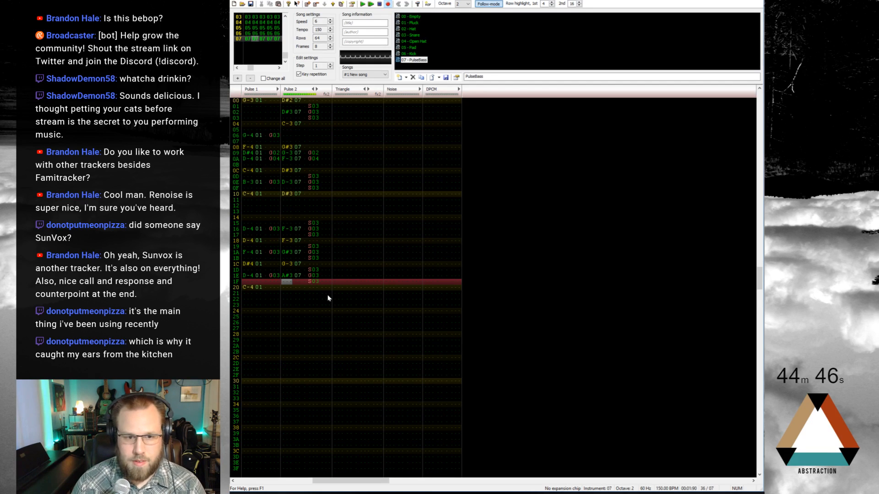
# Enter G#3 at row 20 of Pulse 2 in frame 07 with the PulseBass instrument
pyautogui.press('Down')
pyautogui.press('6')
pyautogui.press('Up')
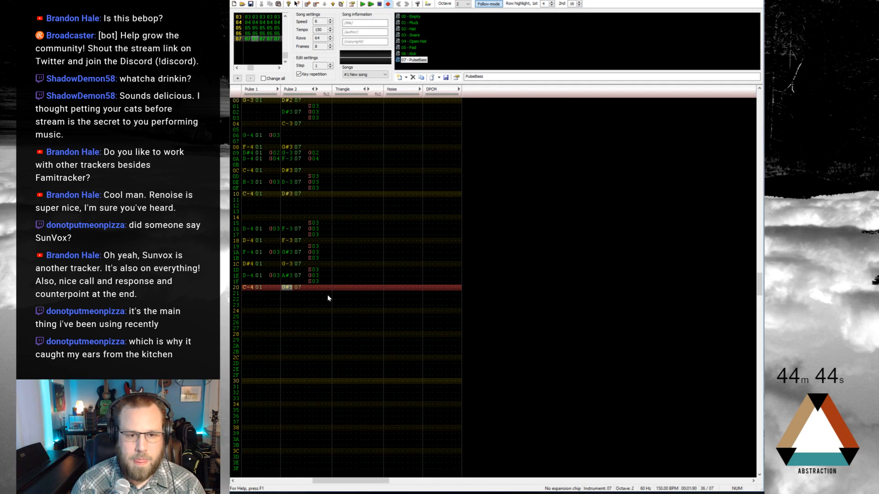
pyautogui.press('Right')
pyautogui.press('Right')
pyautogui.press('Right')
pyautogui.press('Left')
pyautogui.press('Left')
pyautogui.press('Left')
# Enter F-3 at row 22 and D#3 at row 24 of Pulse 2 in frame 07
pyautogui.press('Down')
pyautogui.press('Down')
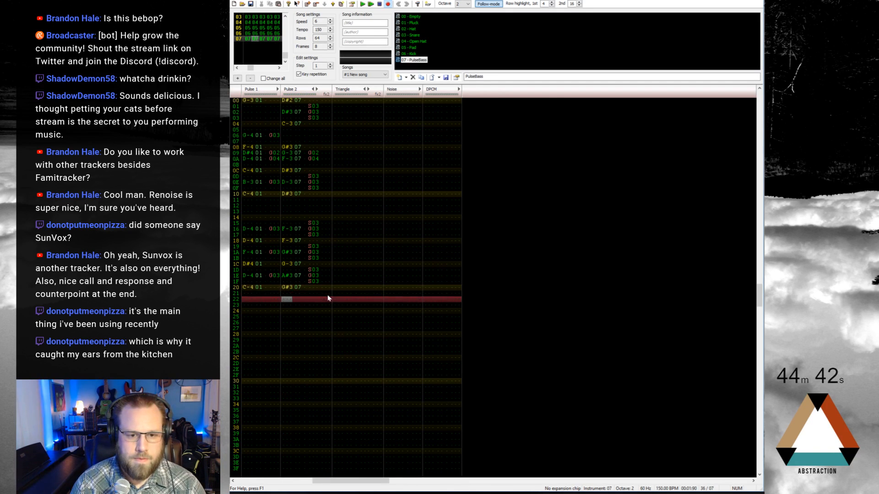
pyautogui.press('r')
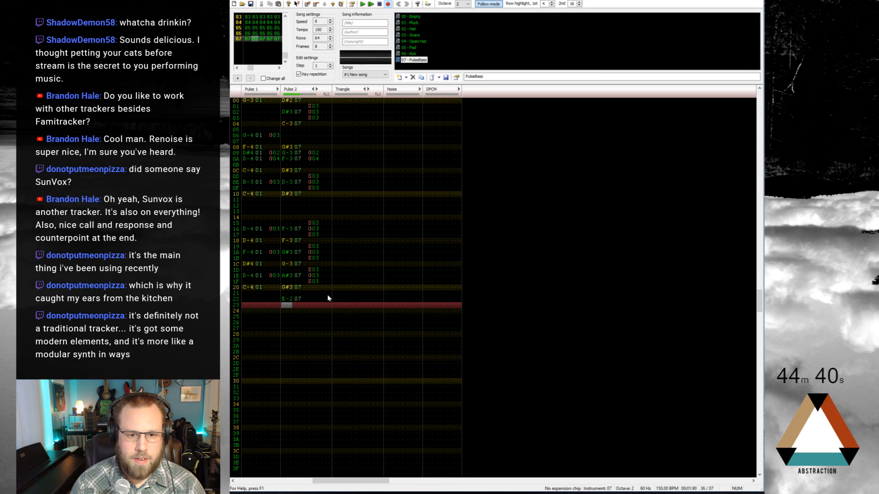
pyautogui.press('Up')
pyautogui.press('r')
pyautogui.press('Up')
pyautogui.press('Down')
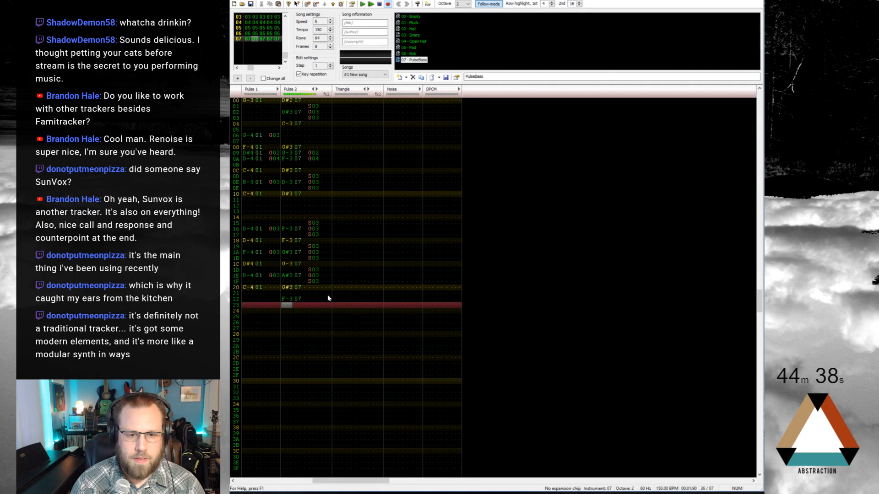
pyautogui.press('Down')
pyautogui.press('3')
pyautogui.press('Up')
pyautogui.press('3')
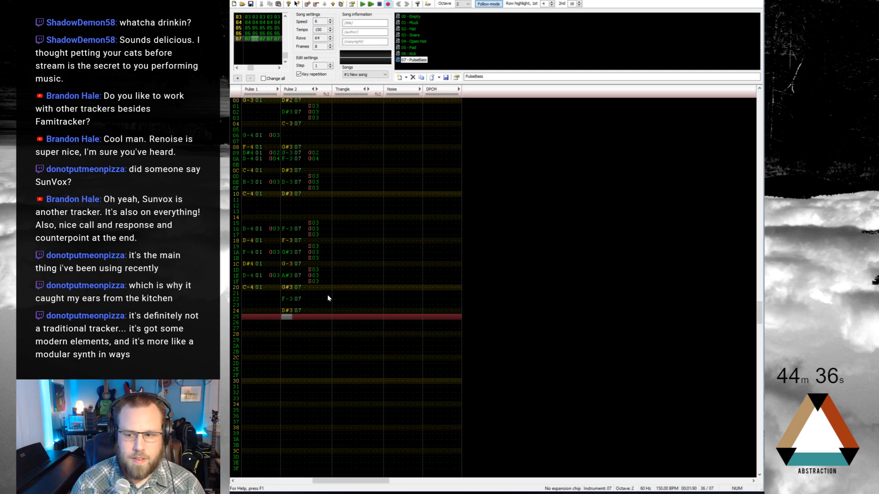
# Paste the S03, G03, S03 effects into rows 21–23 of Pulse 2 and play the phrase
pyautogui.press('Up')
pyautogui.press('Up')
pyautogui.press('Up')
pyautogui.press('Right')
pyautogui.press('Right')
pyautogui.press('Right')
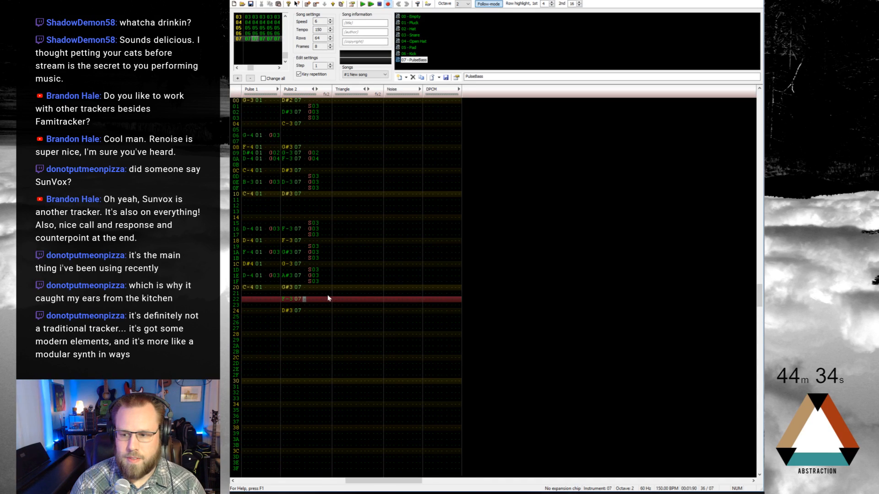
pyautogui.press('Up')
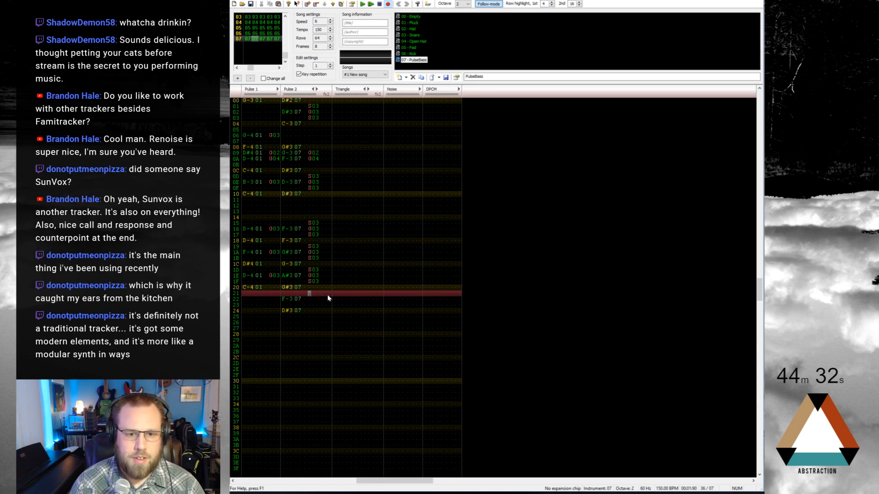
pyautogui.hotkey('ctrl', 'v')
pyautogui.press('Return')
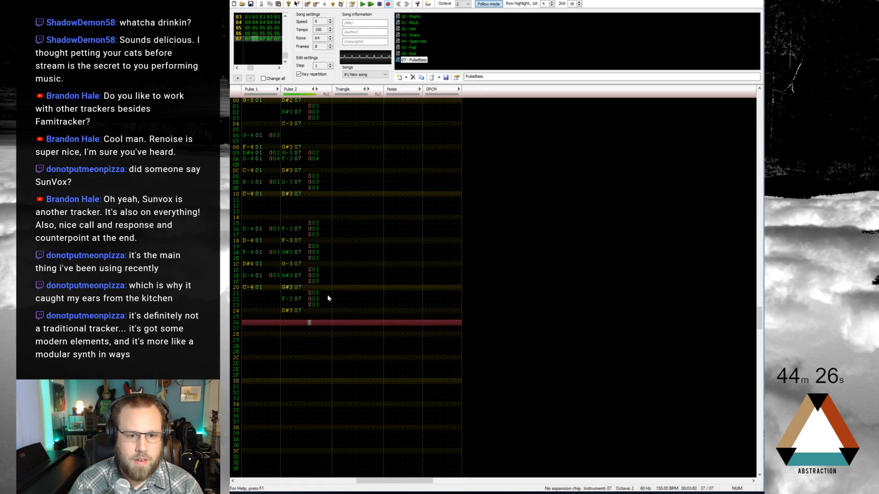
# Re-enter F-3 at row 22 of Pulse 2 in frame 07
pyautogui.press('Up')
pyautogui.press('Up')
pyautogui.press('Up')
pyautogui.press('Up')
pyautogui.press('Up')
pyautogui.press('Up')
pyautogui.press('Up')
pyautogui.press('Up')
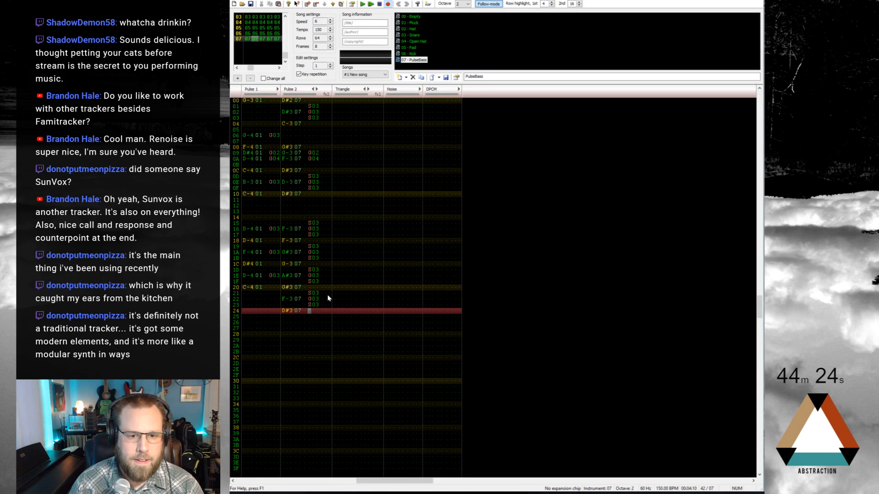
pyautogui.press('Left')
pyautogui.press('Left')
pyautogui.press('Left')
pyautogui.press('Left')
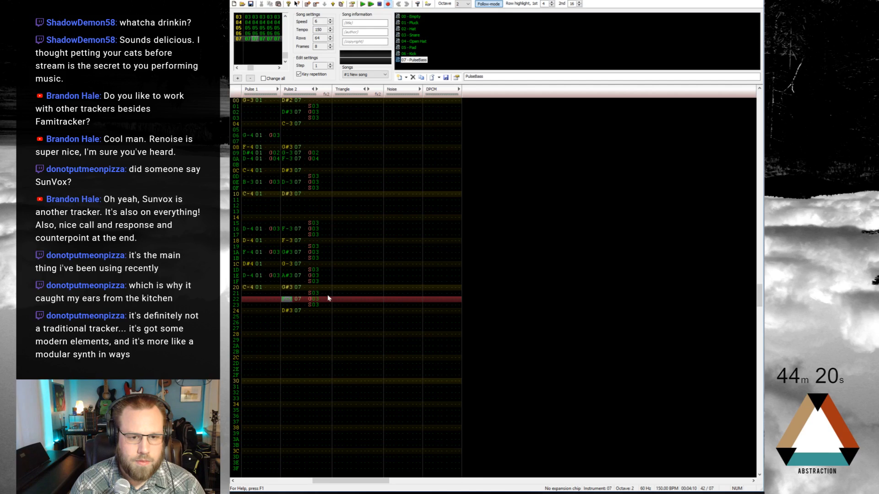
pyautogui.press('r')
# Play frame 07 from row 16 to check the end of the phrase, then stop playback
pyautogui.press('Up')
pyautogui.press('Up')
pyautogui.press('Up')
pyautogui.press('Up')
pyautogui.press('Up')
pyautogui.press('Up')
pyautogui.press('Up')
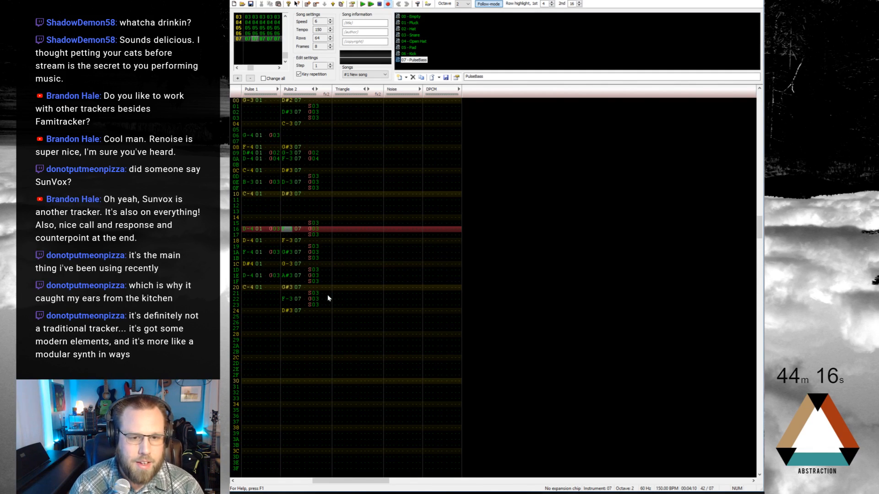
pyautogui.press('F7')
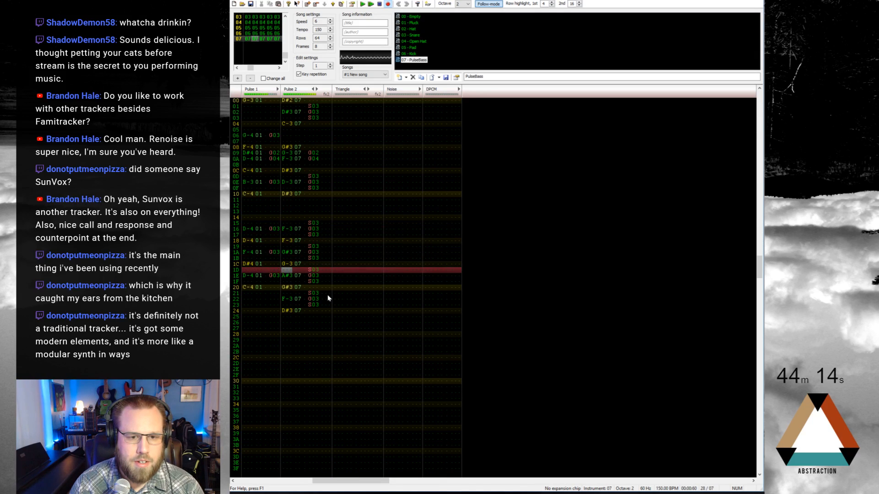
pyautogui.press('F8')
# Set the octave to 3 and replace the Pulse 2 note at row 20 with D#3
pyautogui.press('Up')
pyautogui.press('Up')
pyautogui.press('Up')
pyautogui.press('Up')
pyautogui.press('Up')
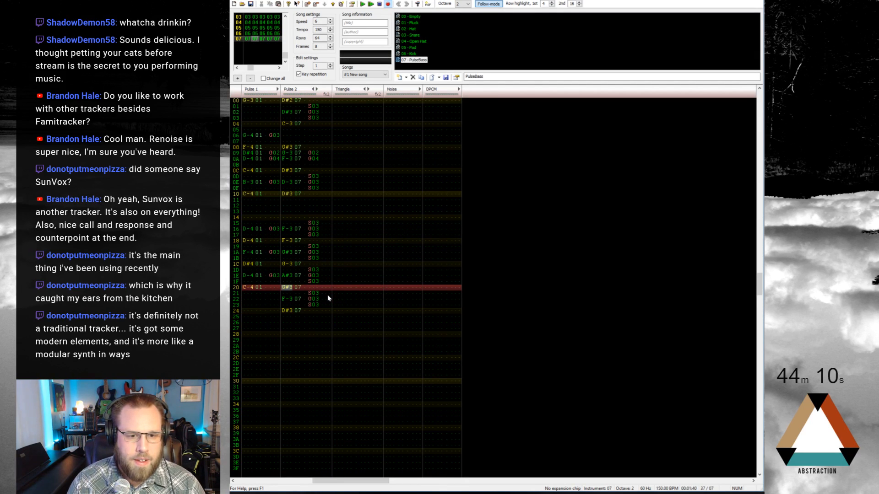
pyautogui.press('d')
pyautogui.press('Up')
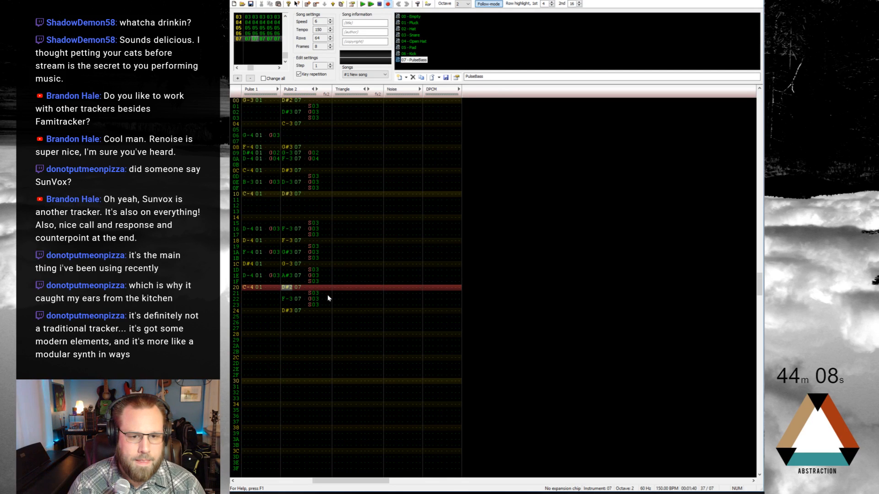
pyautogui.press('d')
pyautogui.press('Up')
pyautogui.press('KP_Multiply')
pyautogui.press('KP_Multiply')
pyautogui.press('d')
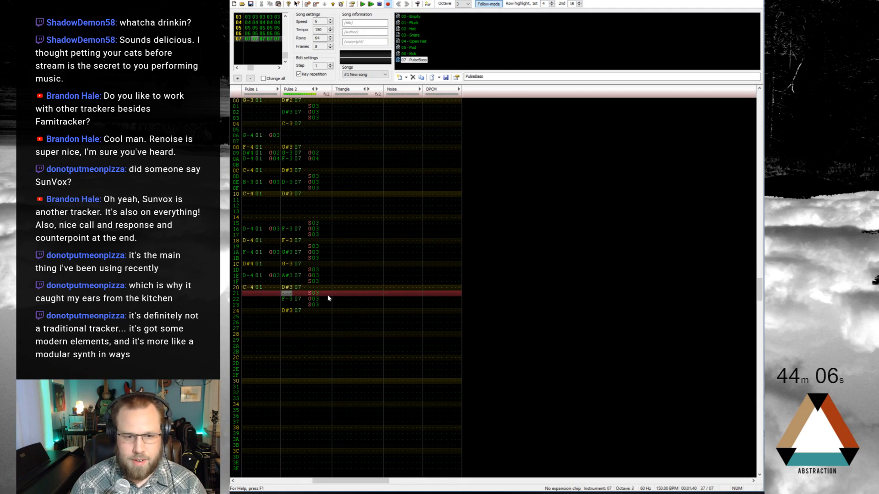
# Replace the Pulse 2 notes at rows 22 and 24 with D-3 and C-3
pyautogui.press('Down')
pyautogui.press('x')
pyautogui.press('Down')
pyautogui.press('z')
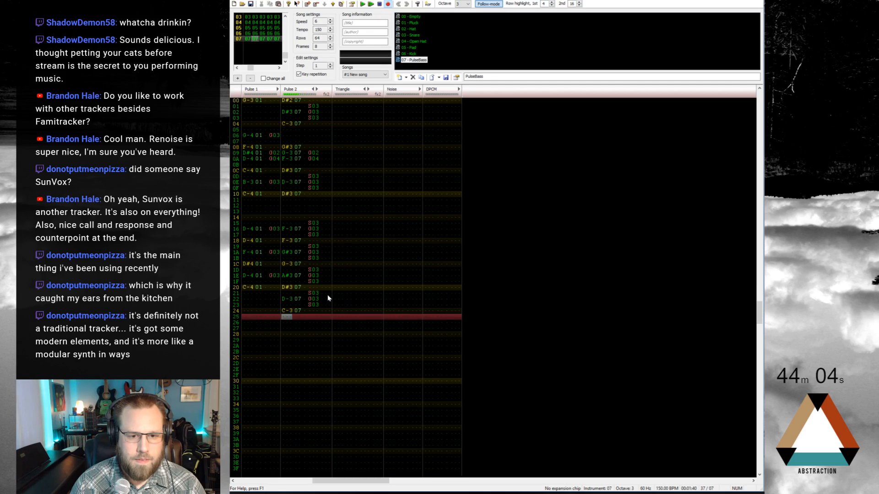
# Move the Pulse 1 and Pulse 2 block at rows 10–24 of frame 07 up so it starts at row 00
pyautogui.press('Up')
pyautogui.press('Up')
pyautogui.press('Up')
pyautogui.press('Up')
pyautogui.press('Up')
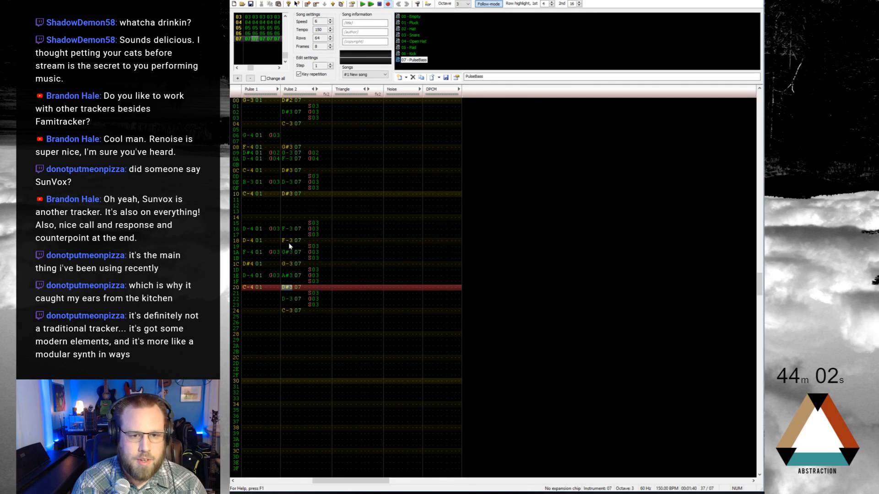
pyautogui.moveTo(246, 194); pyautogui.dragTo(311, 311)
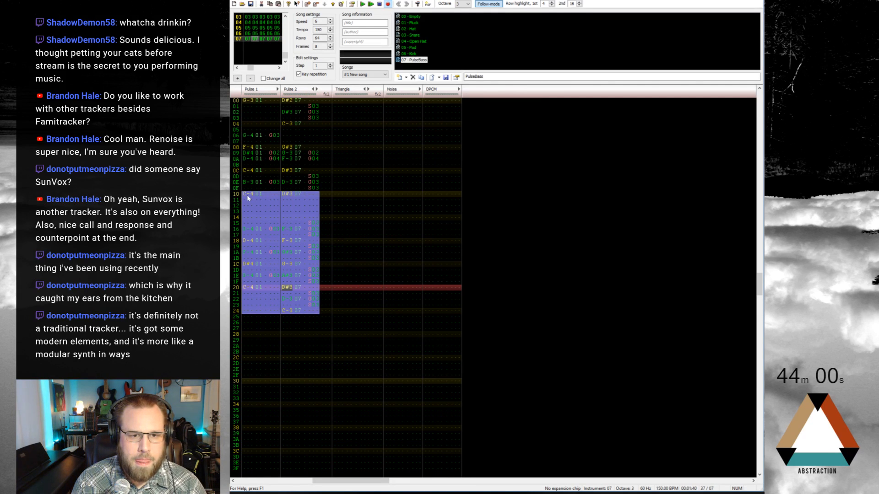
pyautogui.moveTo(247, 197); pyautogui.dragTo(250, 100)
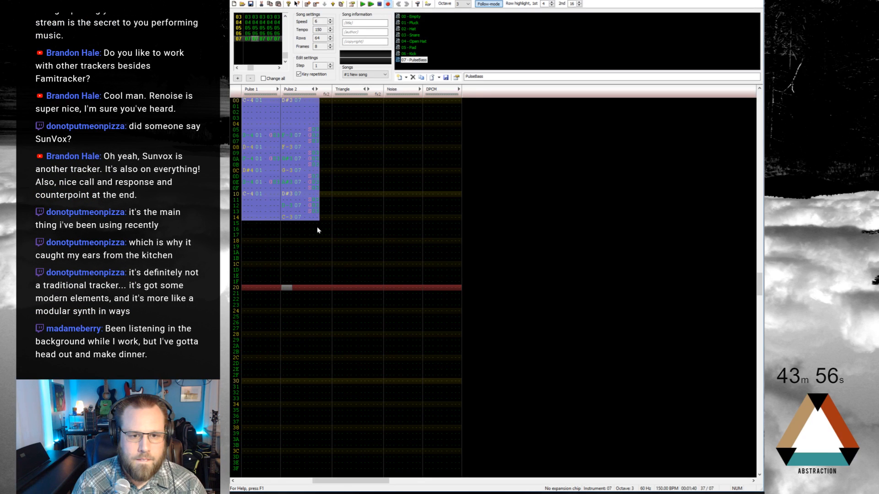
# Set the octave to 2 and enter C-2 at rows 16, 18, 1A, 1C and 1E of Pulse 2 in frame 07
pyautogui.click(298, 231)
pyautogui.click(288, 231)
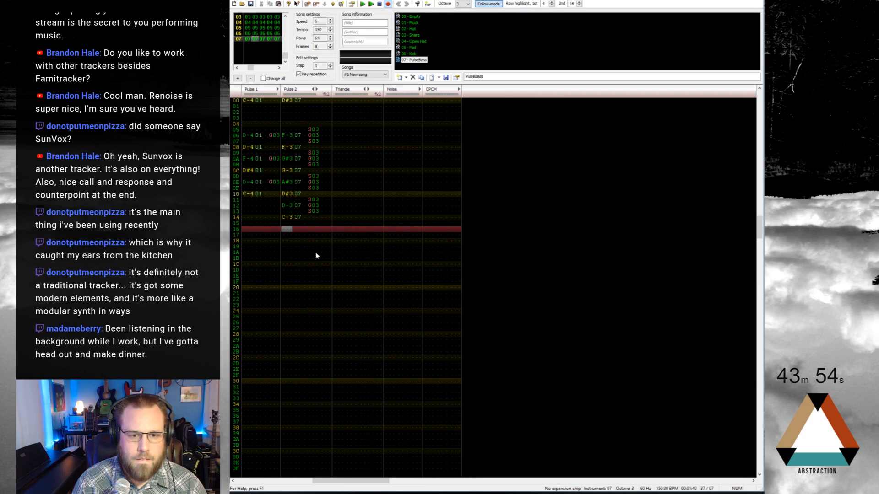
pyautogui.press('x')
pyautogui.press('Up')
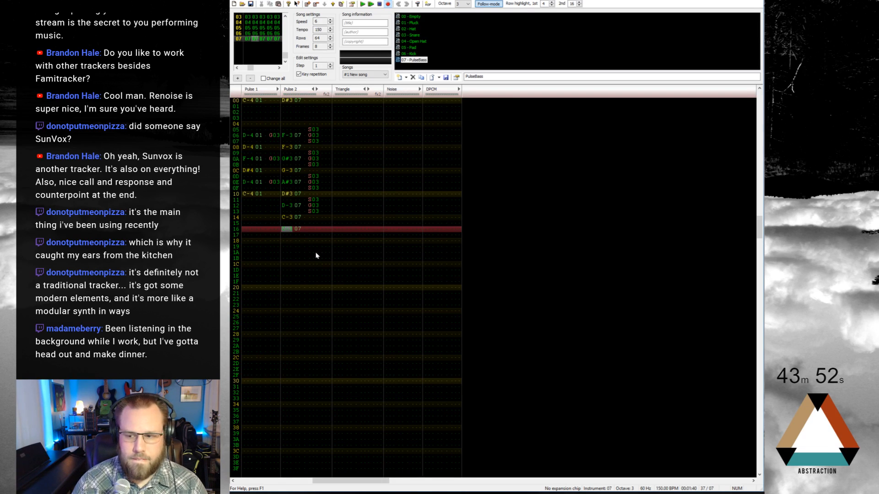
pyautogui.press('KP_Divide')
pyautogui.press('z')
pyautogui.press('Down')
pyautogui.press('z')
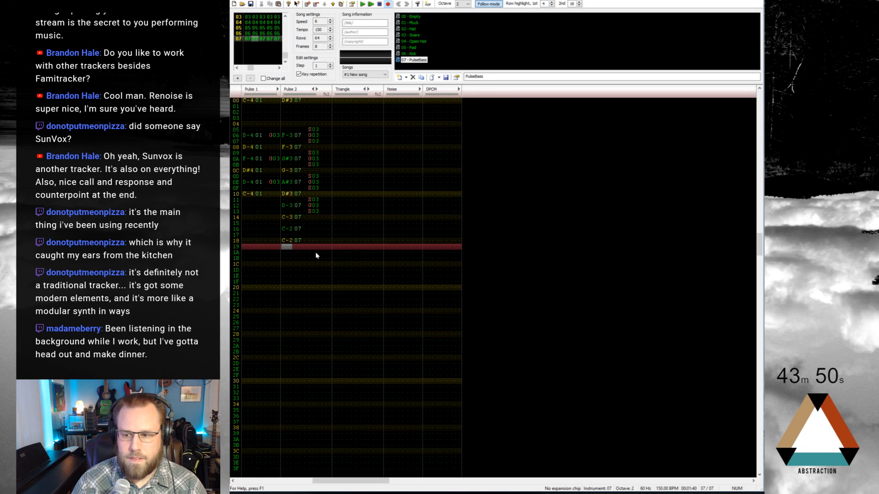
pyautogui.press('Down')
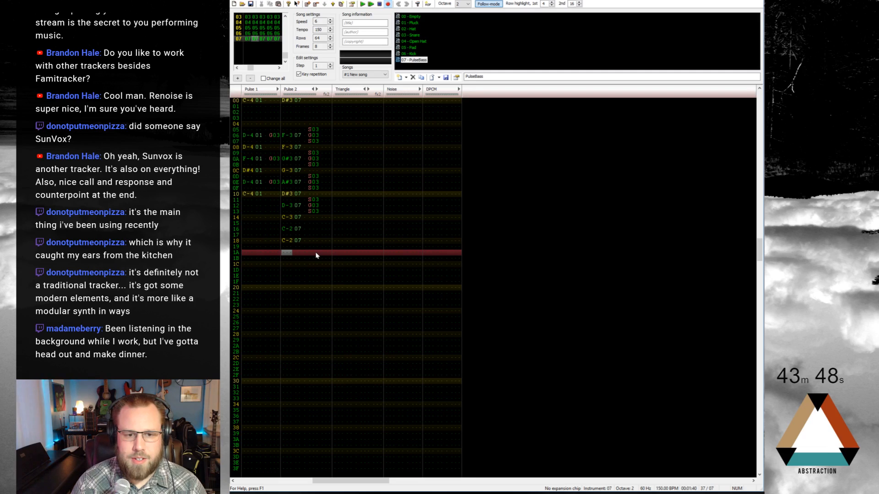
pyautogui.press('z')
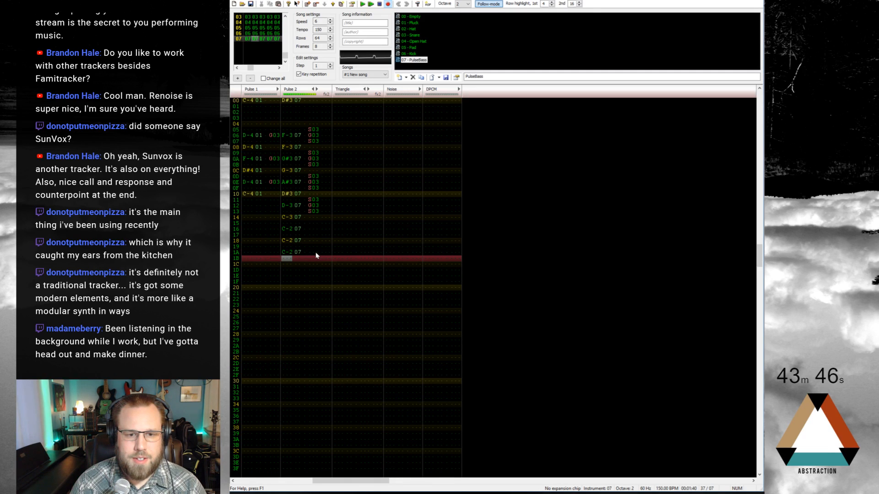
pyautogui.press('Down')
pyautogui.press('z')
pyautogui.press('Down')
pyautogui.press('z')
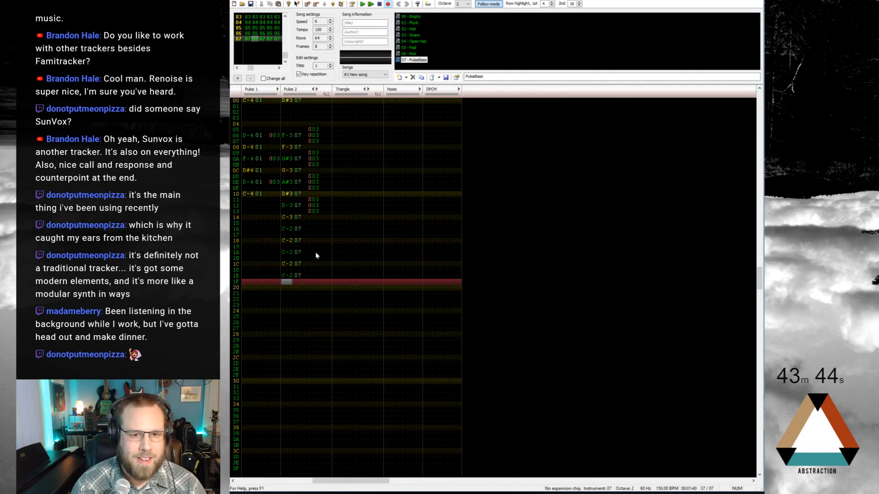
# Copy the S03, G03, S03 effects from rows 11–13 of Pulse 2 to rows 15–17, 19–1B and 1D–1F
pyautogui.moveTo(312, 200); pyautogui.dragTo(314, 212)
pyautogui.hotkey('ctrl', 'c')
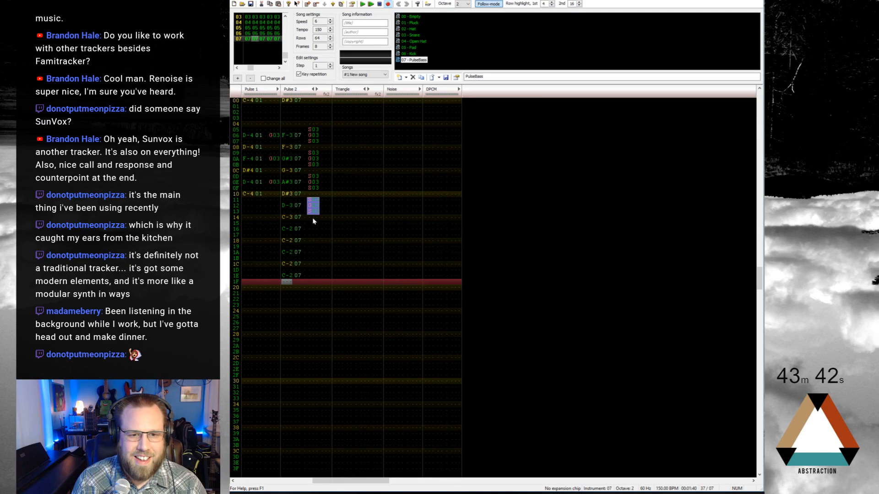
pyautogui.click(310, 224)
pyautogui.hotkey('ctrl', 'v')
pyautogui.click(311, 247)
pyautogui.hotkey('ctrl', 'v')
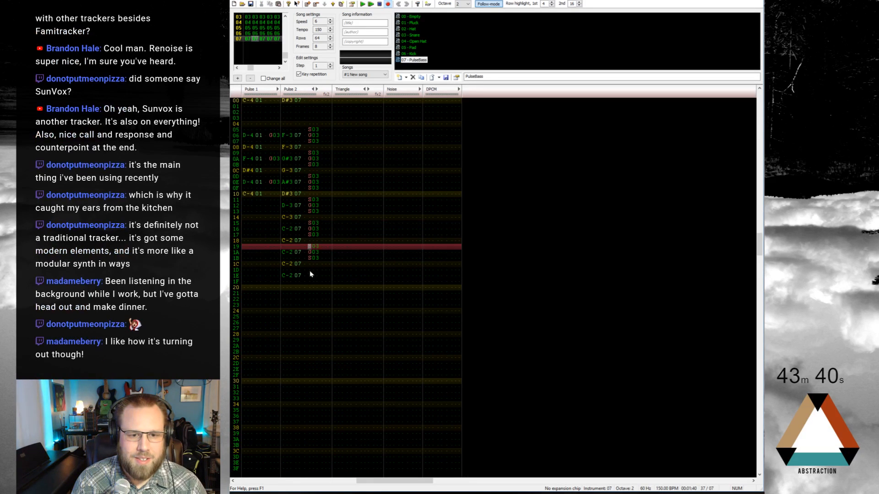
pyautogui.click(309, 271)
pyautogui.hotkey('ctrl', 'v')
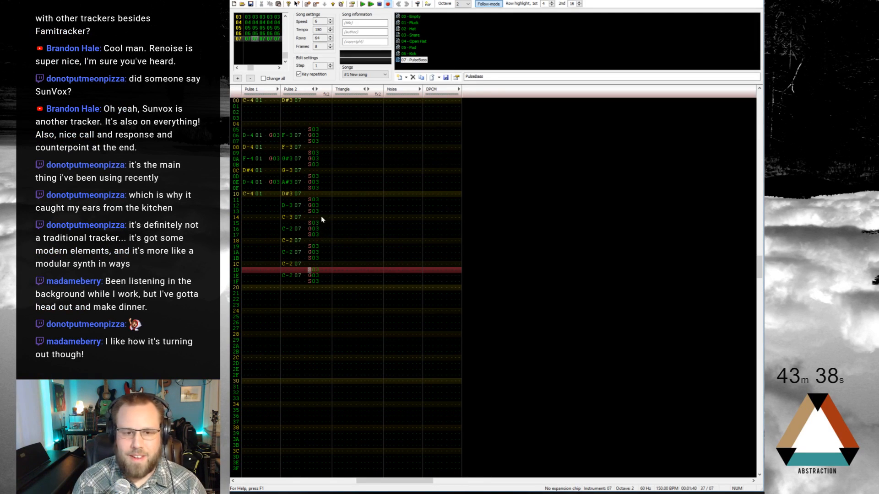
# Select rows 00–1F of the Noise channel in frame 02 as drum material
pyautogui.scroll(19, 364, 181)
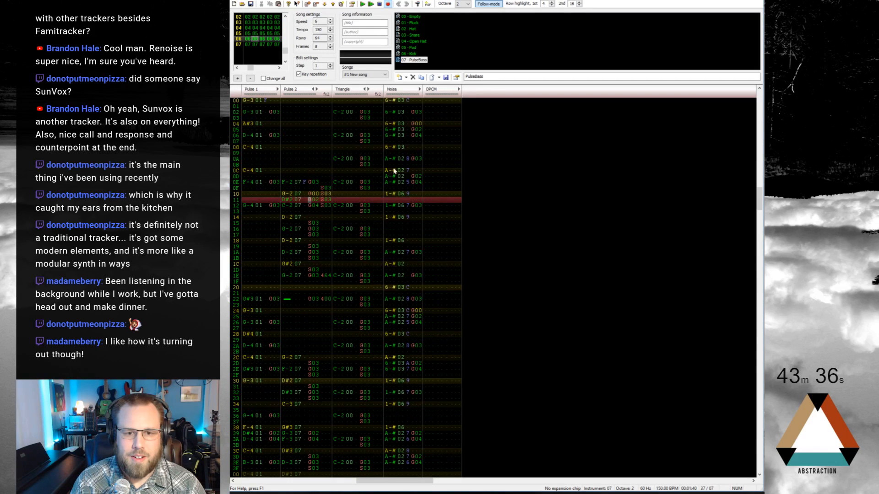
pyautogui.scroll(9, 404, 246)
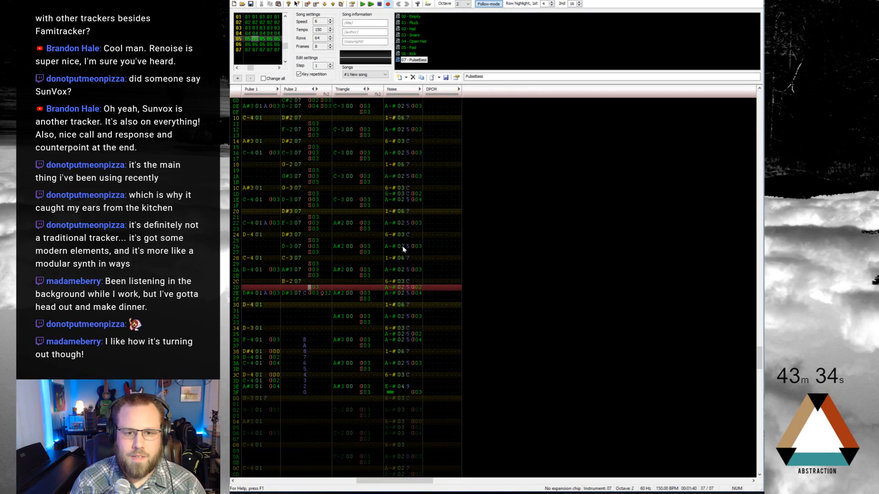
pyautogui.click(270, 22)
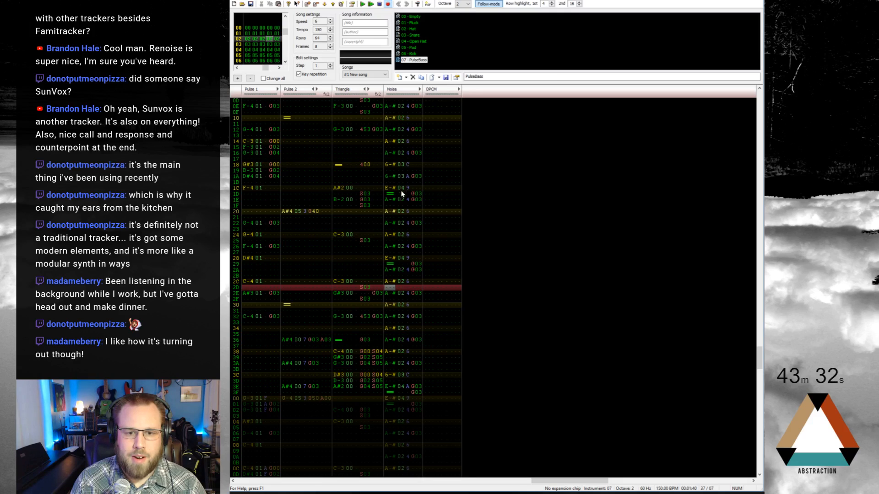
pyautogui.scroll(6, 398, 183)
pyautogui.moveTo(393, 139); pyautogui.dragTo(414, 284)
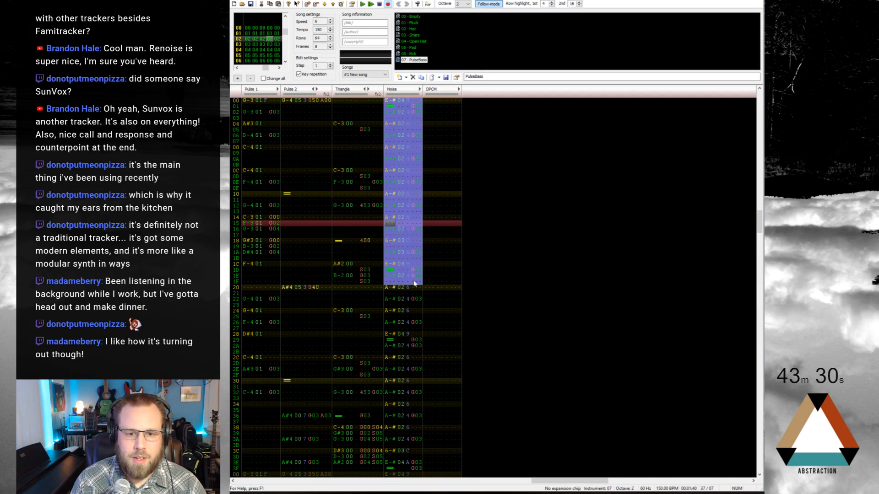
# Paste the selected frame 02 drum rows 00–1F into the Noise channel of frame 07, starting at row 00
pyautogui.click(270, 61)
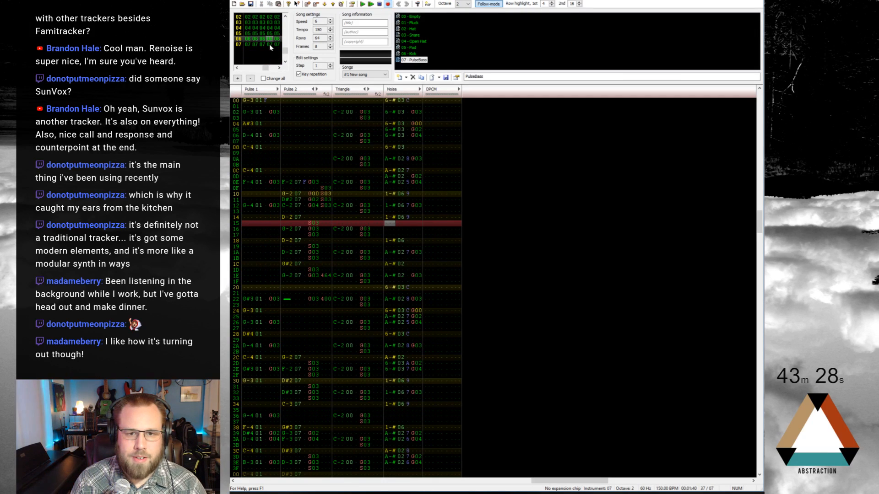
pyautogui.scroll(-8, 386, 99)
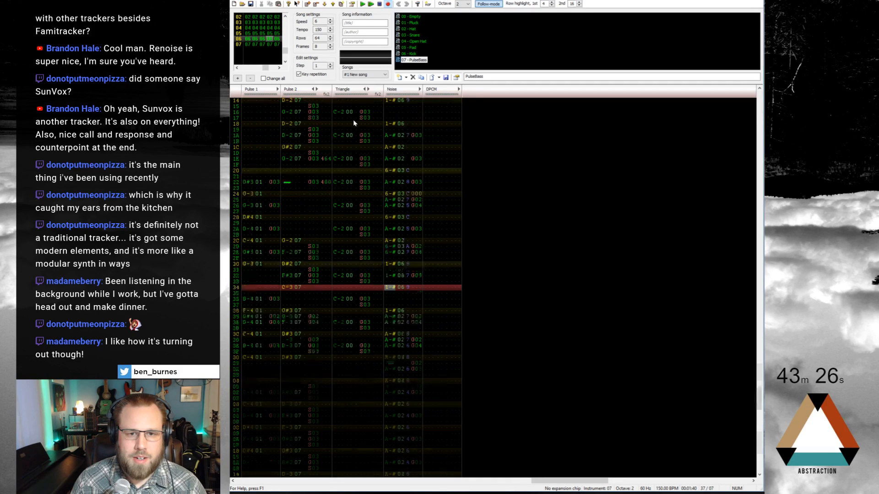
pyautogui.scroll(-4, 353, 121)
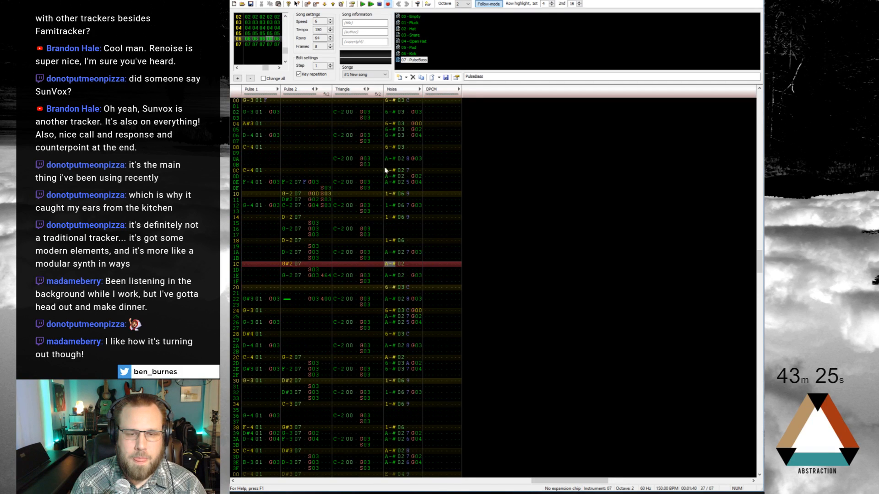
# Select instrument 00 - Empty and enter G#2 at row 00 of the Triangle channel in frame 07
pyautogui.click(337, 100)
pyautogui.hotkey('ctrl', 'Left')
pyautogui.hotkey('ctrl', 'Left')
pyautogui.hotkey('ctrl', 'Left')
pyautogui.hotkey('ctrl', 'Left')
pyautogui.hotkey('ctrl', 'Left')
pyautogui.hotkey('ctrl', 'Left')
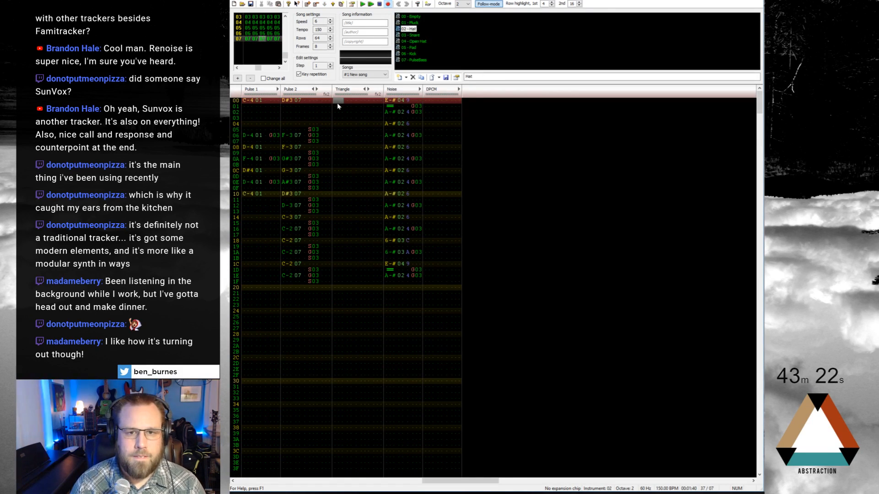
pyautogui.hotkey('ctrl', 'Left')
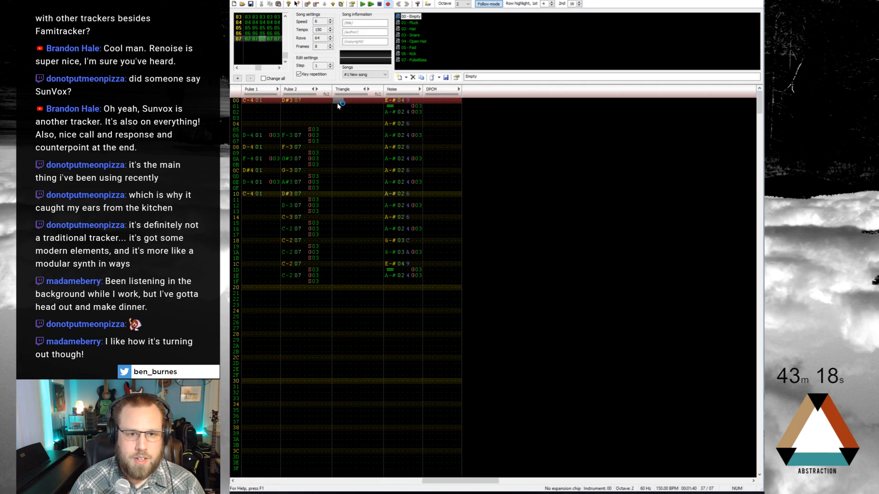
pyautogui.press('t')
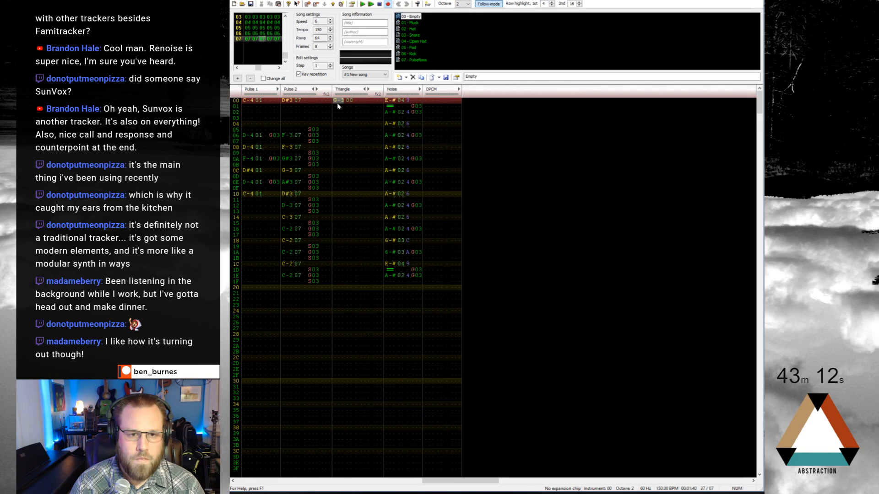
pyautogui.press('h')
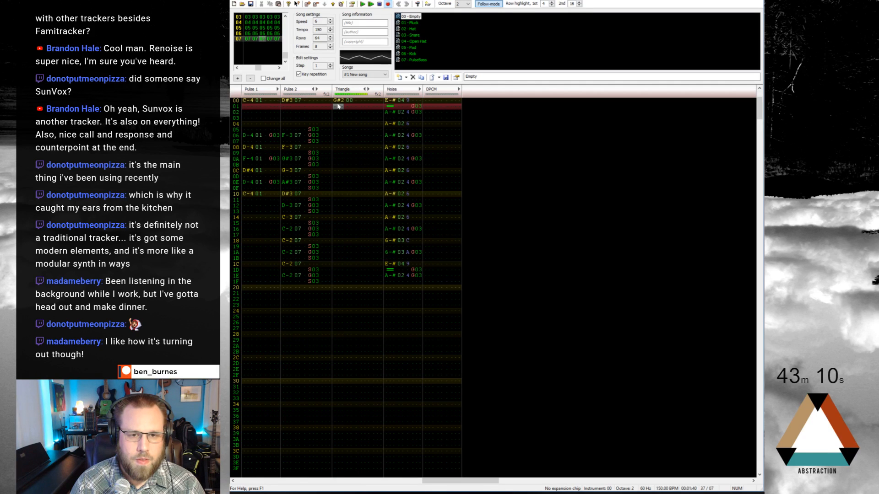
# Play frame 07 briefly and change the Triangle note at row 3E of frame 06 to A#2
pyautogui.press('Return')
pyautogui.press('Return')
pyautogui.press('Up')
pyautogui.press('Up')
pyautogui.press('Up')
pyautogui.press('Up')
pyautogui.press('Up')
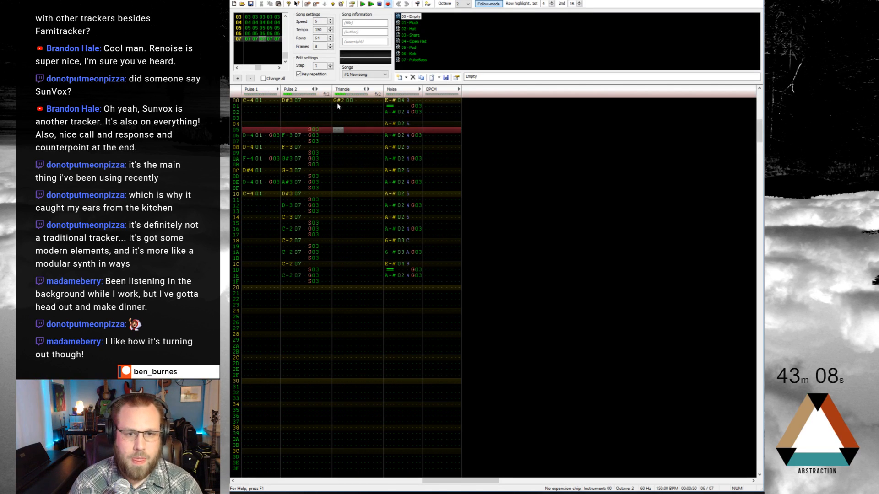
pyautogui.press('Up')
pyautogui.press('Up')
pyautogui.press('Up')
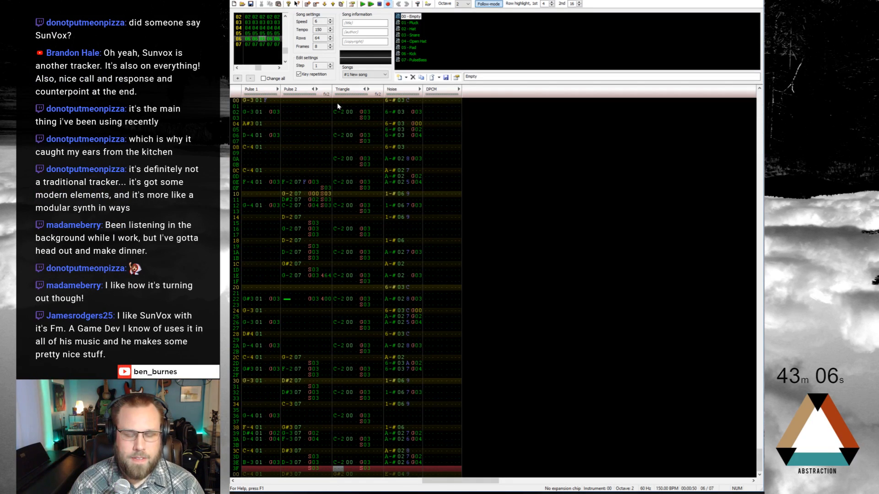
pyautogui.press('j')
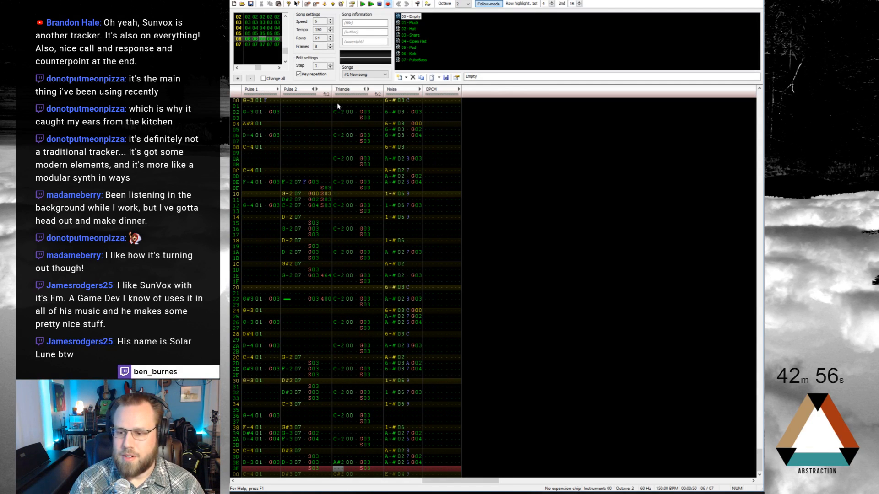
# Enter a note cut at row 04 of the Triangle channel in frame 07
pyautogui.press('Down')
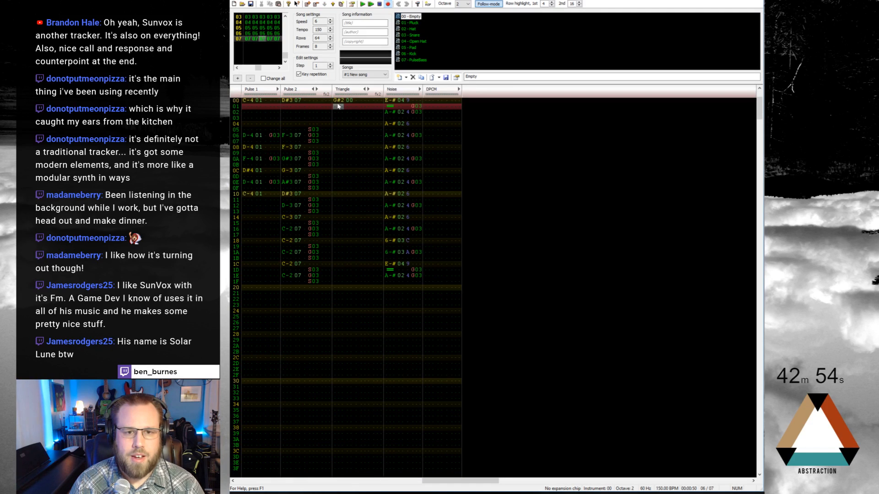
pyautogui.press('Down')
pyautogui.press('Down')
pyautogui.press('Down')
pyautogui.press('Down')
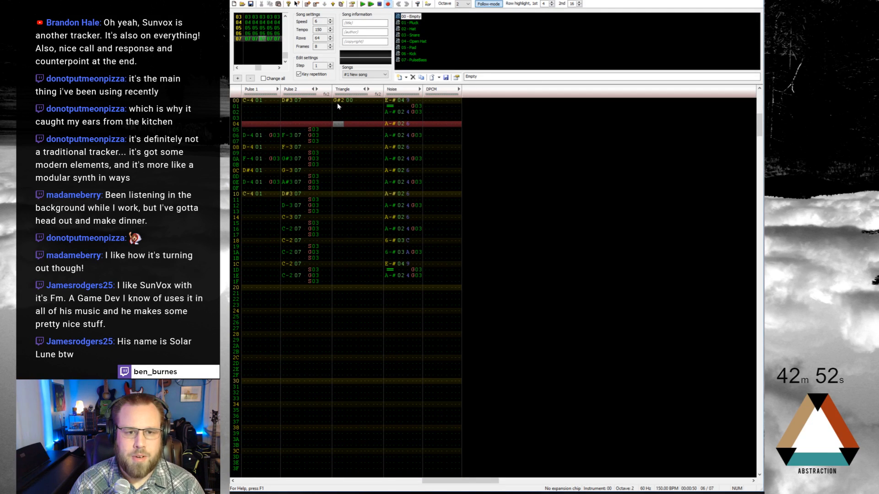
pyautogui.press('Up')
pyautogui.press('Up')
pyautogui.press('Right')
pyautogui.press('Right')
pyautogui.press('Right')
pyautogui.press('Left')
pyautogui.press('Left')
pyautogui.press('Left')
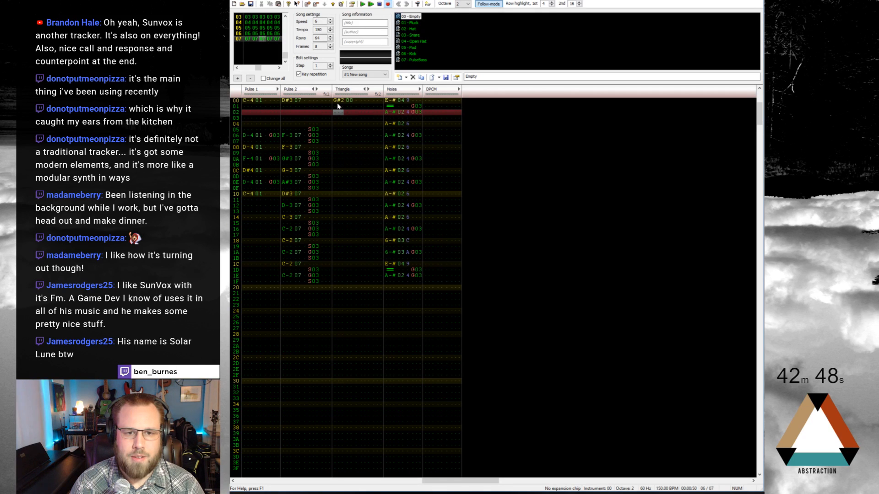
pyautogui.press('Down')
pyautogui.press('Down')
pyautogui.press('1')
pyautogui.press('Up')
pyautogui.press('Up')
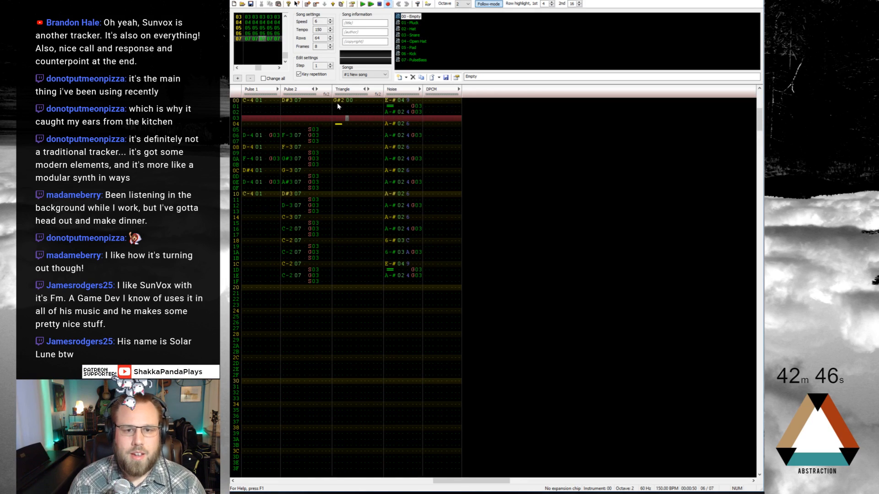
# Copy the 6-# 03 A snare hit to rows 04, 0C and 14 of the Noise channel in frame 07, and play back the frame
pyautogui.scroll(3, 337, 102)
pyautogui.moveTo(389, 234)
pyautogui.mouseDown()
pyautogui.moveTo(402, 233)
pyautogui.moveTo(393, 232)
pyautogui.mouseUp()
pyautogui.hotkey('ctrl', 'c')
pyautogui.scroll(-4, 389, 149)
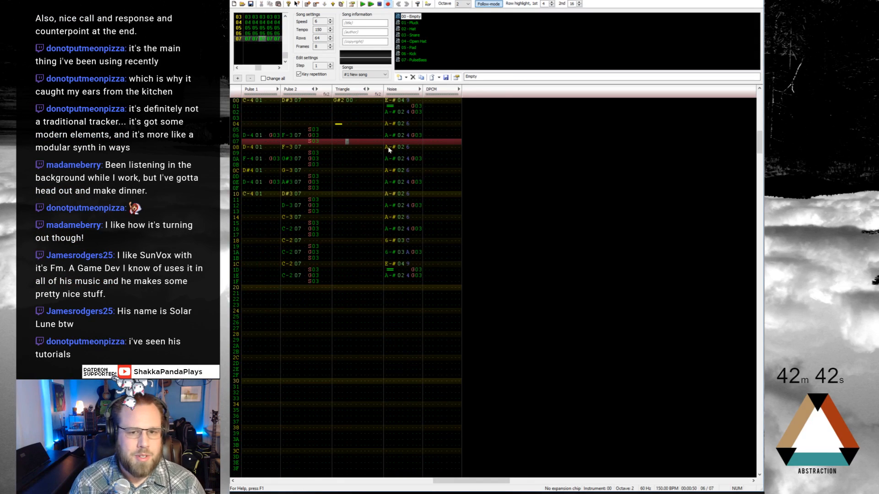
pyautogui.click(389, 125)
pyautogui.hotkey('ctrl', 'v')
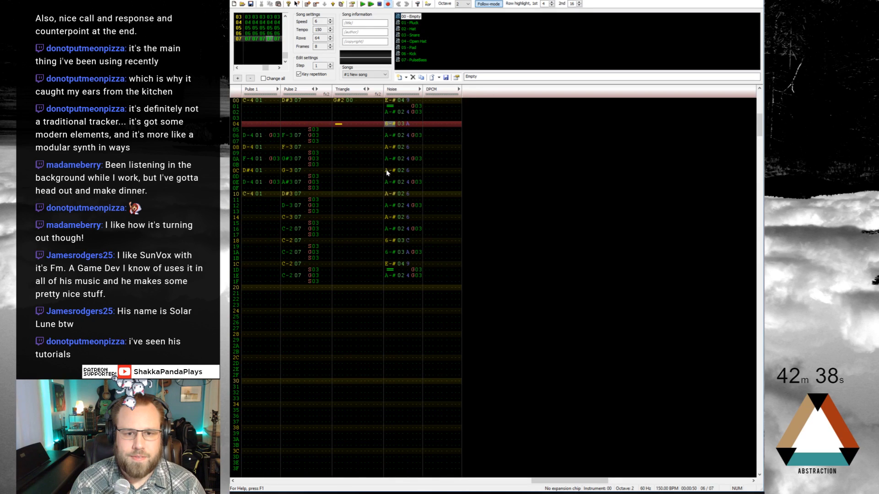
pyautogui.click(386, 172)
pyautogui.hotkey('ctrl', 'v')
pyautogui.click(389, 218)
pyautogui.hotkey('ctrl', 'v')
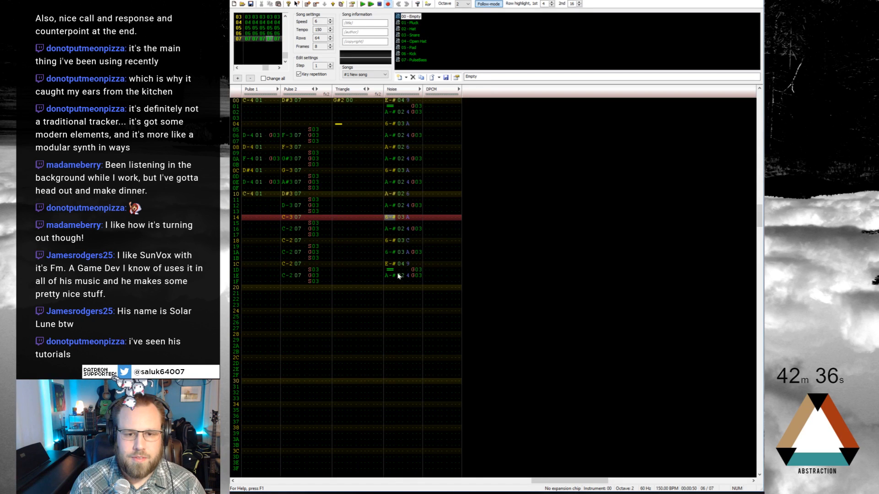
pyautogui.press('Return')
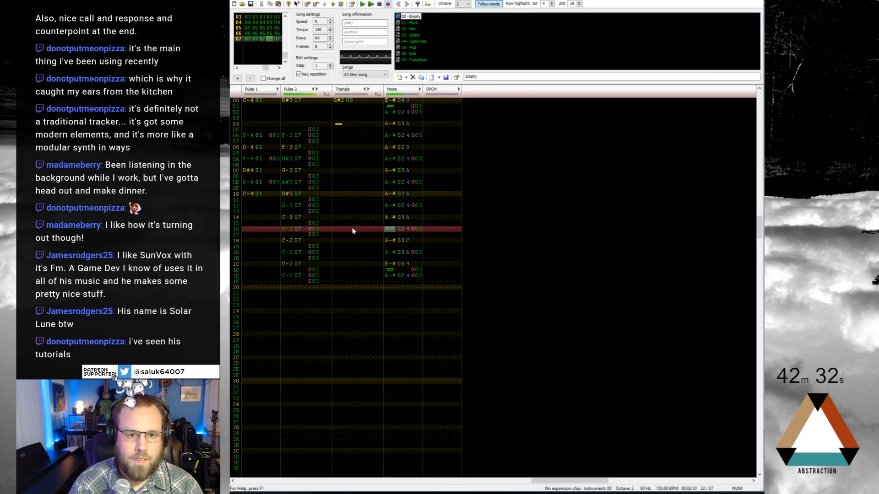
pyautogui.press('Return')
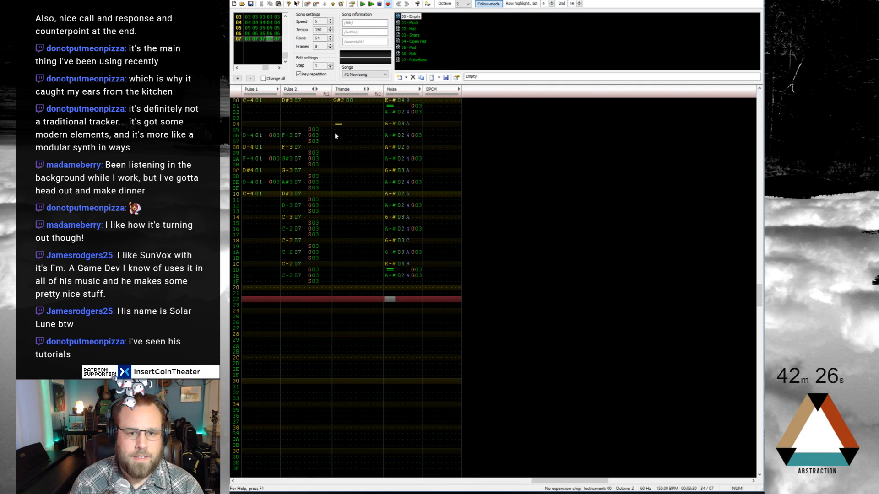
# Copy frame 06's Triangle C-2 with its G03 and S03 effects from rows 1A–1B to rows 06, 0A, 0E, 12, 16, 1A and 1E of frame 07
pyautogui.scroll(3, 346, 155)
pyautogui.scroll(9, 346, 154)
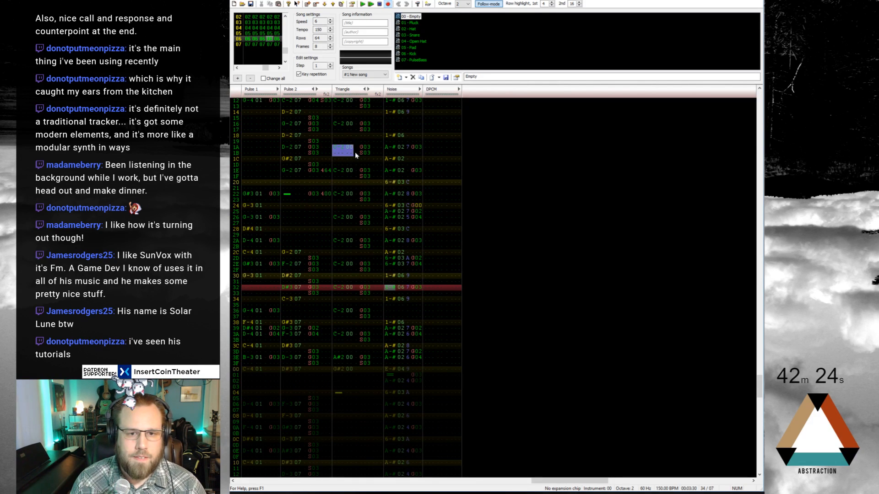
pyautogui.scroll(-8, 361, 178)
pyautogui.click(340, 138)
pyautogui.hotkey('ctrl', 'v')
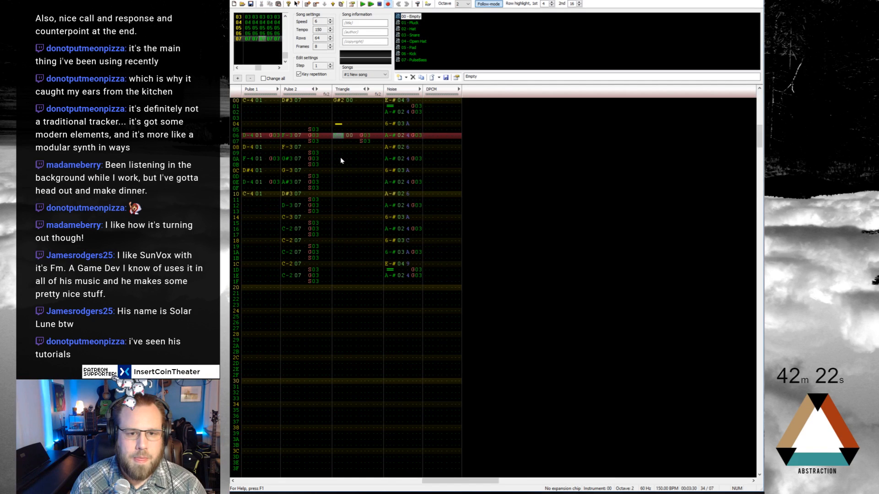
pyautogui.click(339, 160)
pyautogui.hotkey('ctrl', 'v')
pyautogui.click(339, 182)
pyautogui.hotkey('ctrl', 'v')
pyautogui.click(340, 207)
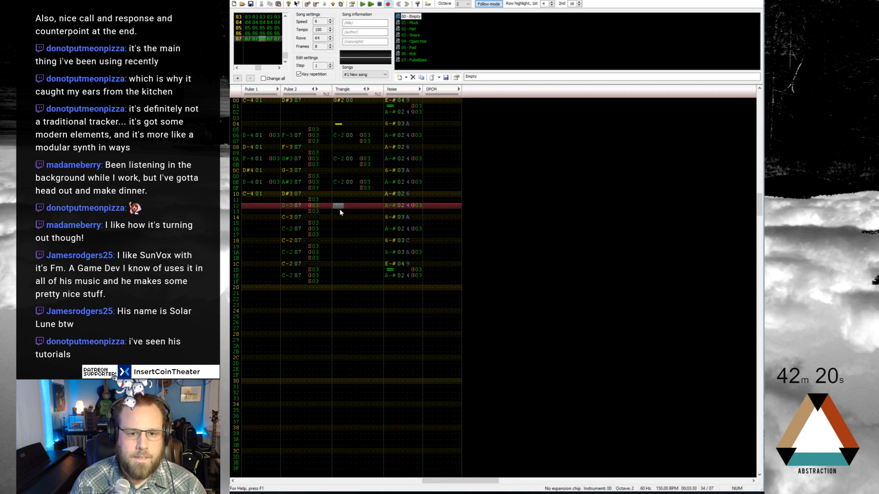
pyautogui.click(343, 229)
pyautogui.hotkey('ctrl', 'v')
pyautogui.click(339, 253)
pyautogui.hotkey('ctrl', 'v')
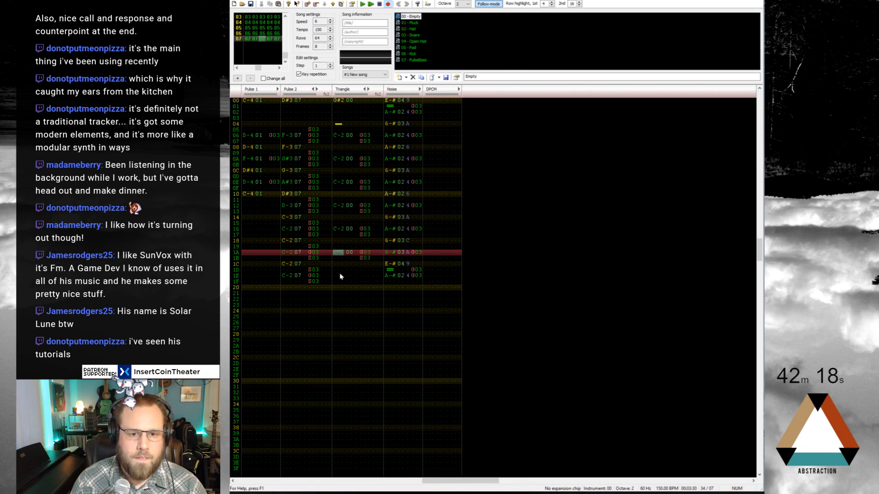
pyautogui.click(341, 275)
pyautogui.hotkey('ctrl', 'v')
# Enter a D00 effect at row 1F of the DPCM channel in frame 07 and save the module
pyautogui.scroll(11, 369, 262)
pyautogui.scroll(-7, 370, 259)
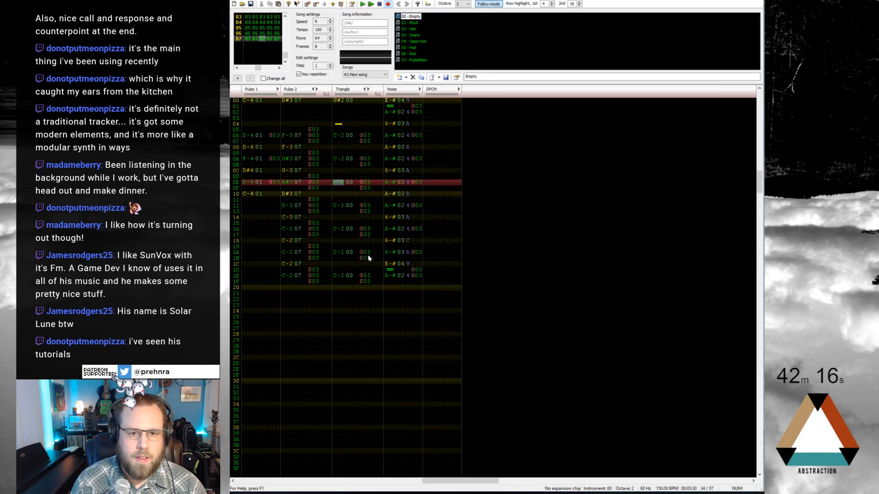
pyautogui.press('Home')
pyautogui.hotkey('ctrl', 's')
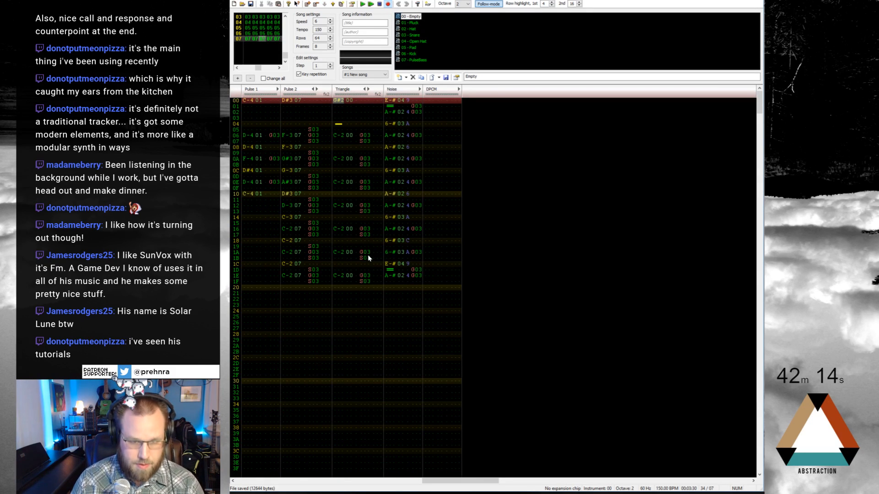
pyautogui.click(452, 285)
pyautogui.press('F5')
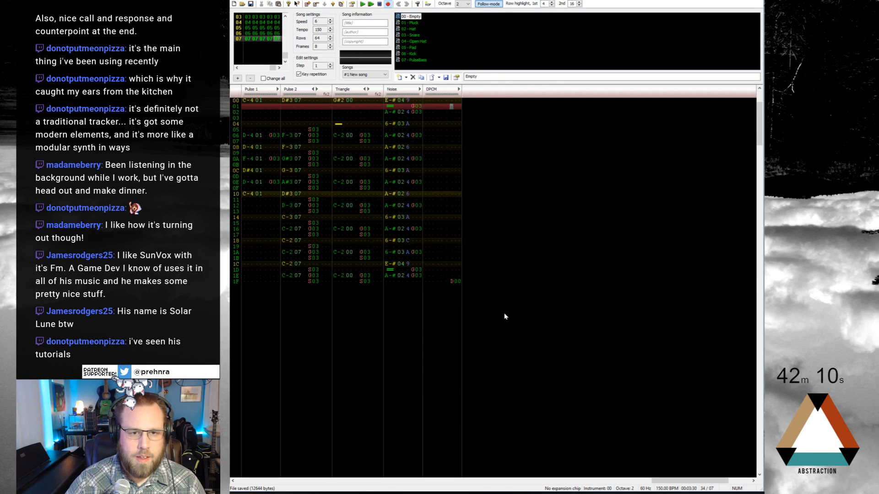
pyautogui.hotkey('ctrl', 's')
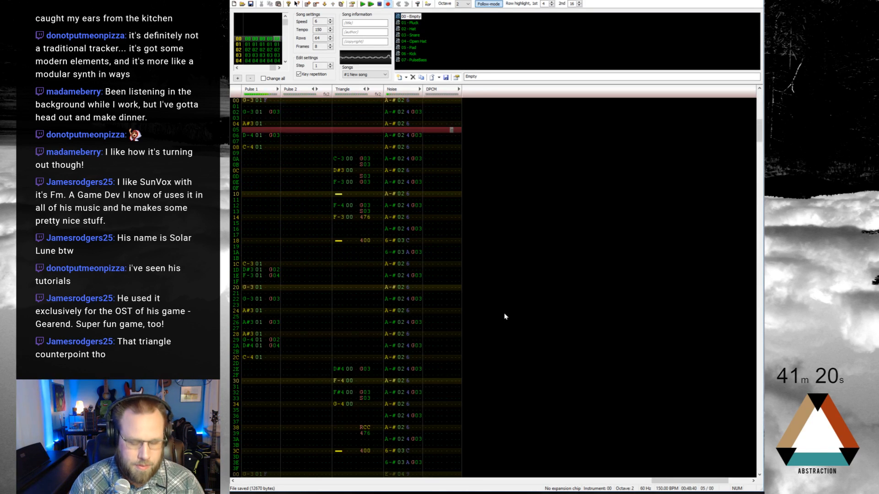
# Stop the song playback and play frame 07 from its first row
pyautogui.press('Return')
pyautogui.hotkey('ctrl', 'Left')
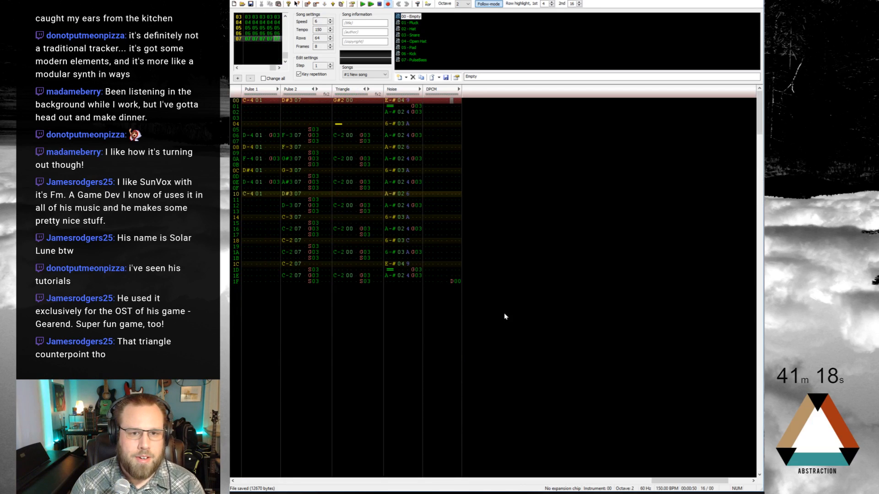
pyautogui.press('Return')
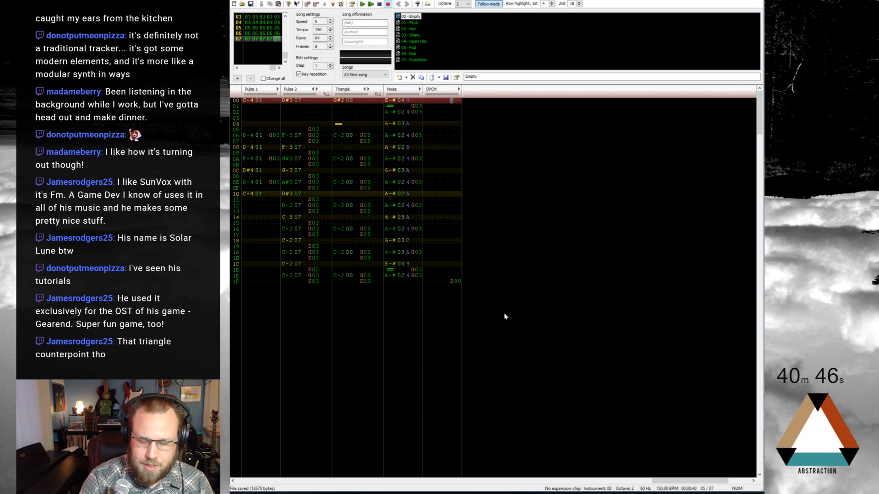
# Play the song from row 20 of frame 06 into frame 07 to check the transition
pyautogui.press('Up')
pyautogui.press('Up')
pyautogui.press('Up')
pyautogui.press('Up')
pyautogui.press('Up')
pyautogui.press('Up')
pyautogui.press('Up')
pyautogui.press('Up')
pyautogui.press('Up')
pyautogui.press('Up')
pyautogui.press('Up')
pyautogui.press('Up')
pyautogui.press('Up')
pyautogui.press('Up')
pyautogui.press('Up')
pyautogui.press('Up')
pyautogui.press('Up')
pyautogui.press('Up')
pyautogui.press('Up')
pyautogui.press('Up')
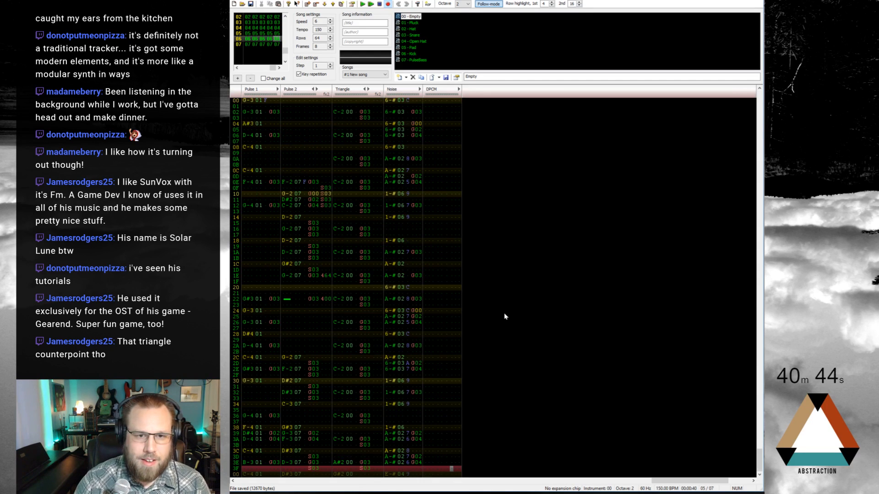
pyautogui.press('Up')
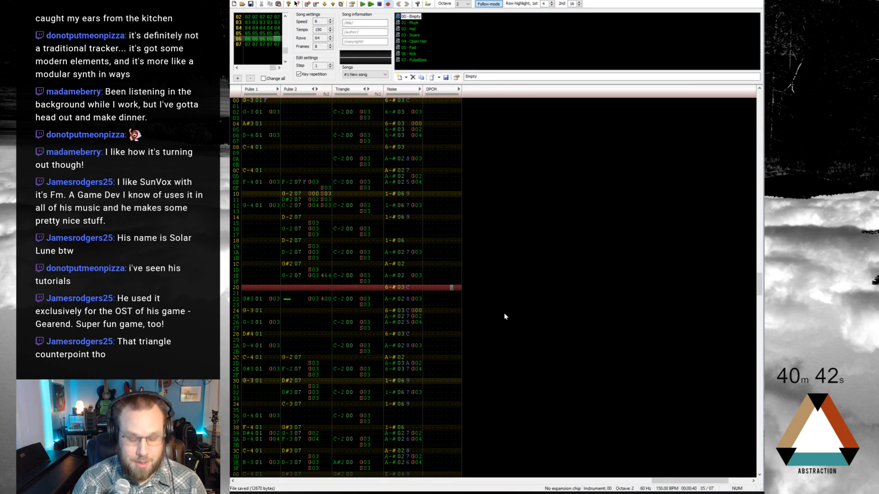
pyautogui.hotkey('ctrl', 'Return')
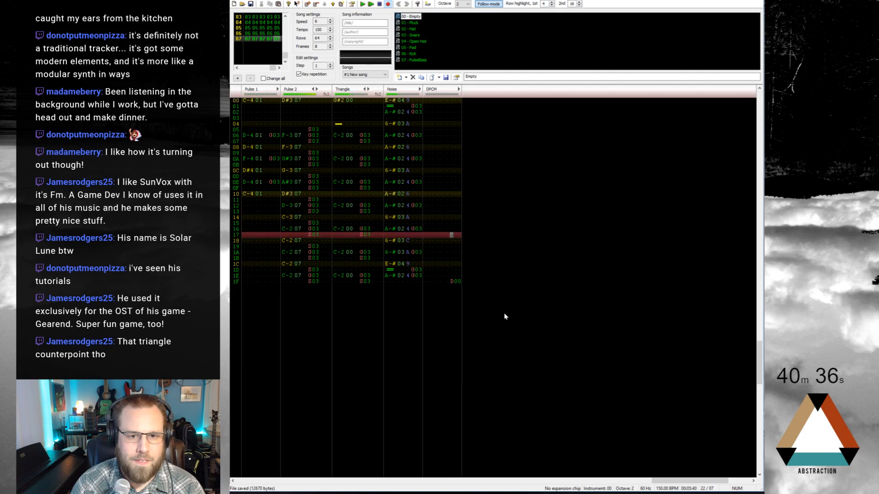
# Remove the Triangle note cut at row 04 of frame 07 and change the Triangle note at row 06 to F#2
pyautogui.click(336, 135)
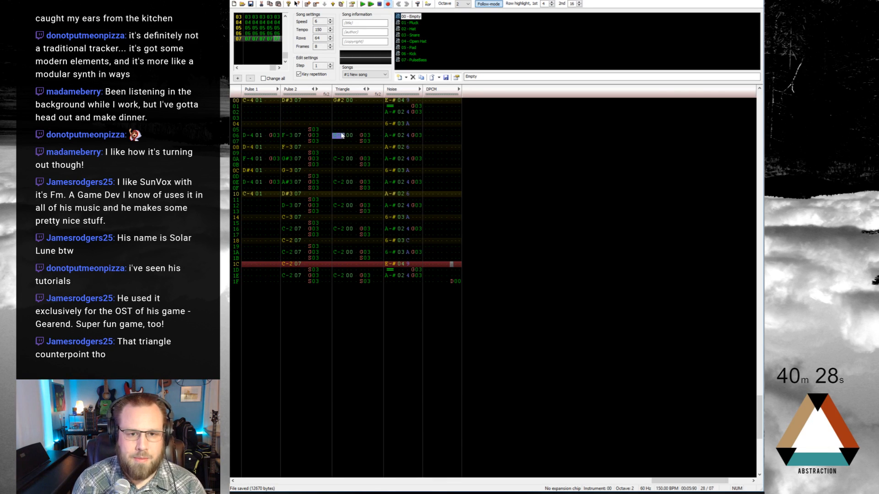
pyautogui.click(340, 135)
pyautogui.press('v')
pyautogui.click(340, 136)
pyautogui.press('g')
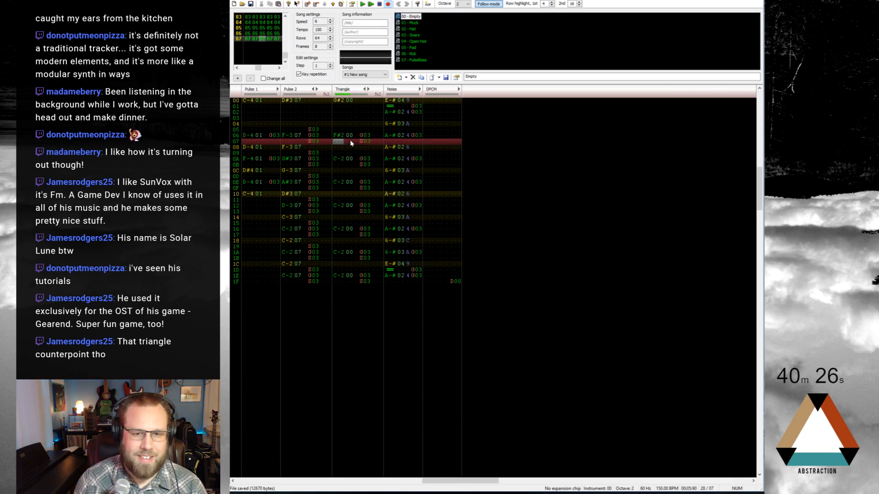
pyautogui.scroll(3, 341, 137)
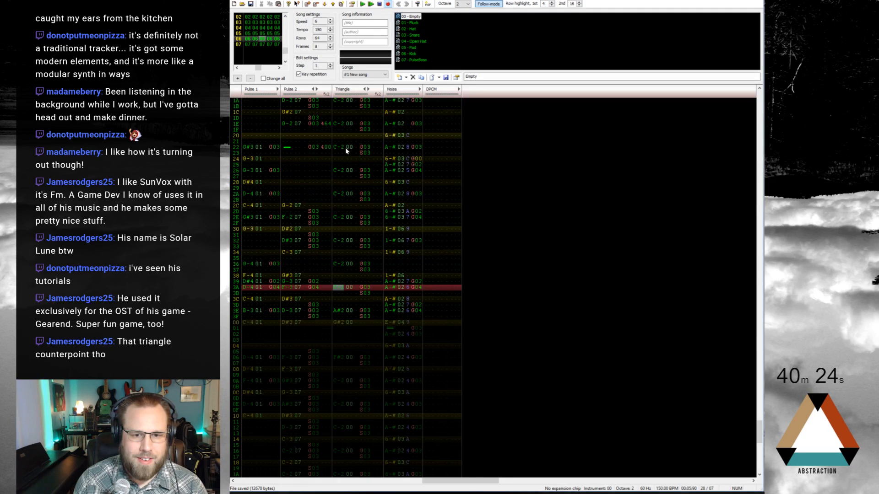
# Change the Triangle notes in frame 07 to C-3 at row 06 and A#2 at row 0A
pyautogui.scroll(-4, 345, 156)
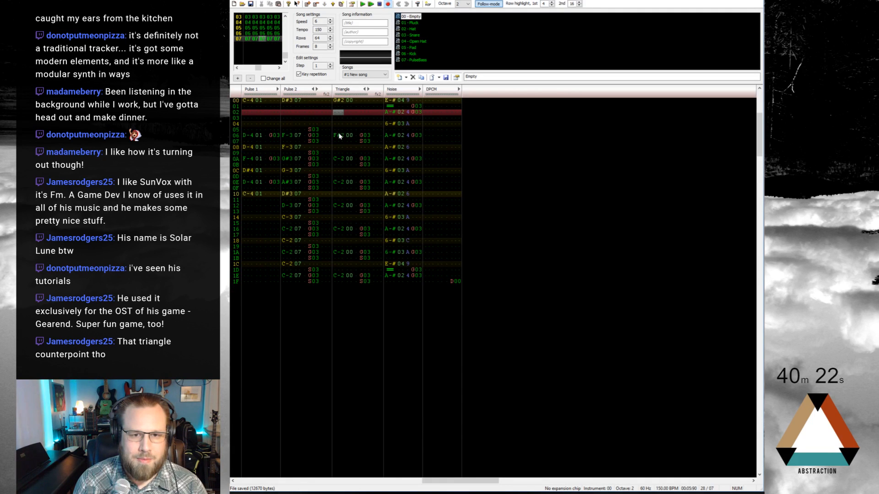
pyautogui.click(340, 136)
pyautogui.press('q')
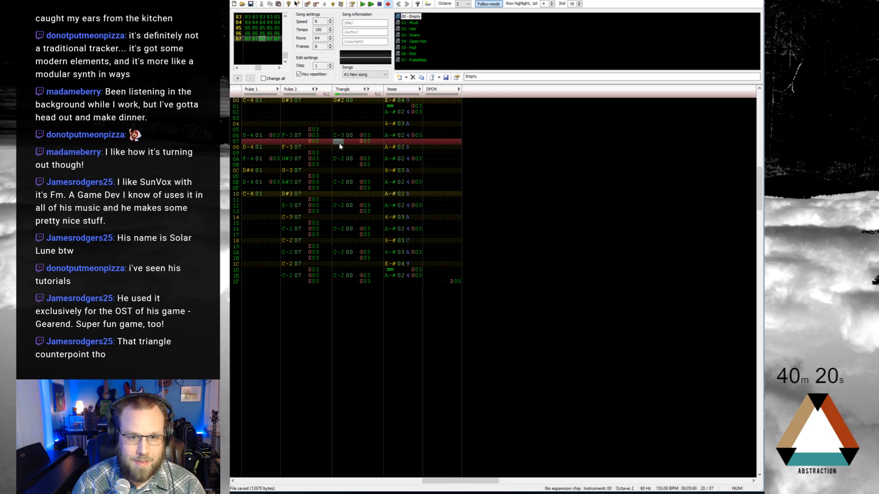
pyautogui.press('Down')
pyautogui.press('Down')
pyautogui.press('Down')
pyautogui.press('j')
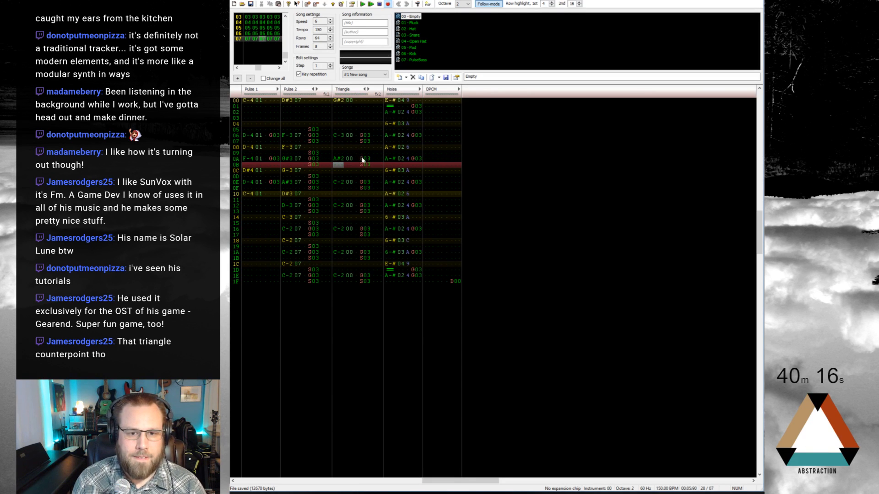
# Clear the Triangle effects at rows 0A and 0B of frame 07 and enter an S03 effect at row 05
pyautogui.moveTo(361, 157); pyautogui.dragTo(364, 161)
pyautogui.click(339, 124)
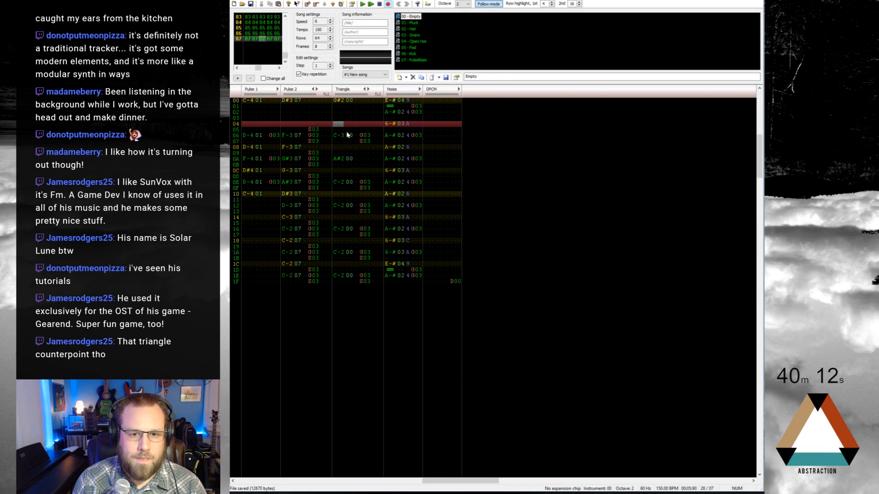
pyautogui.click(364, 130)
pyautogui.write('s03')
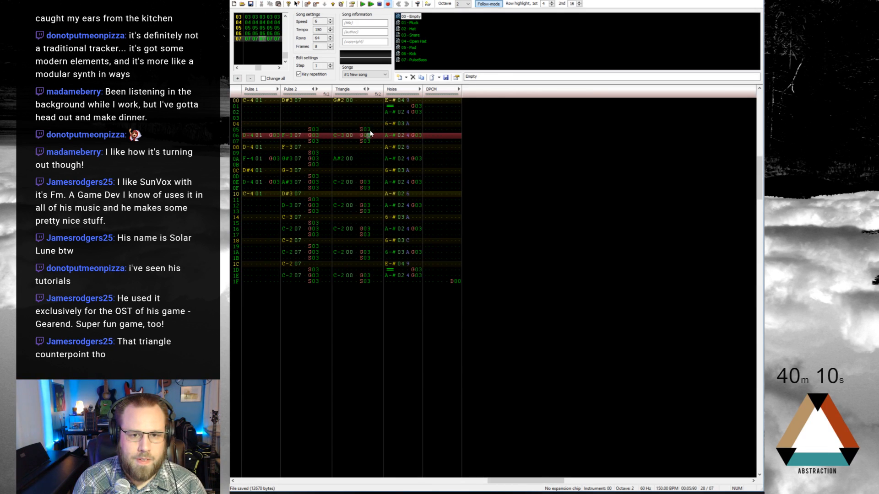
# Move the Triangle A#2 note from row 0A to row 08 of frame 07 and play the frame to compare
pyautogui.press('Return')
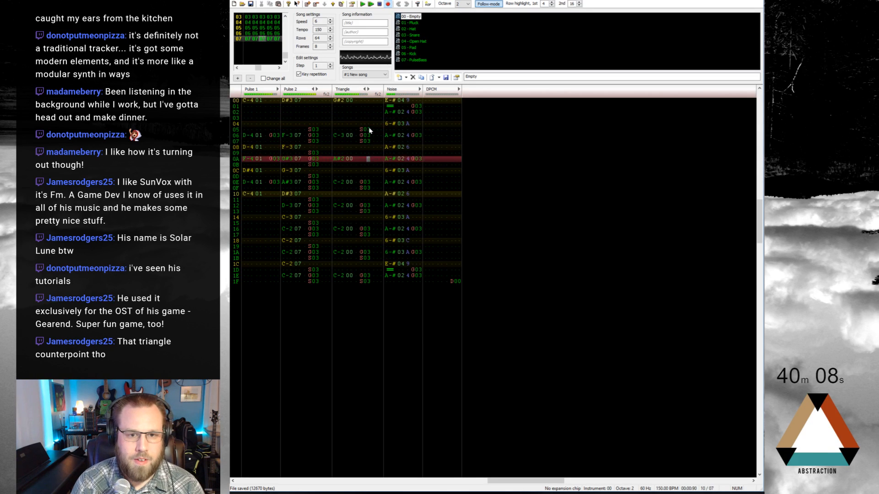
pyautogui.press('Return')
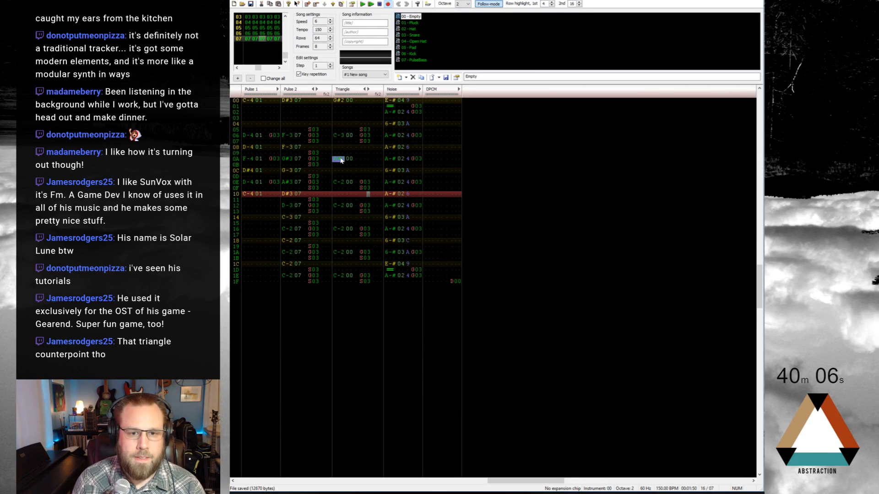
pyautogui.moveTo(347, 153); pyautogui.dragTo(347, 141)
pyautogui.click(339, 102)
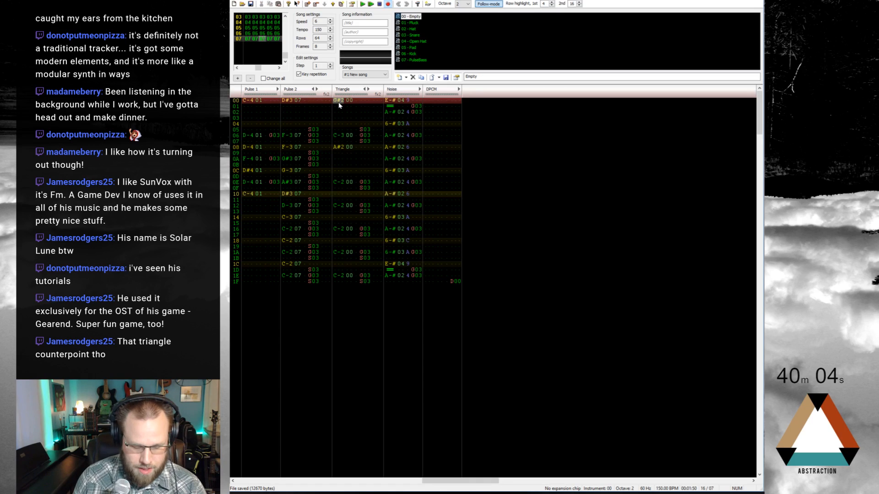
pyautogui.press('Return')
pyautogui.press('Return')
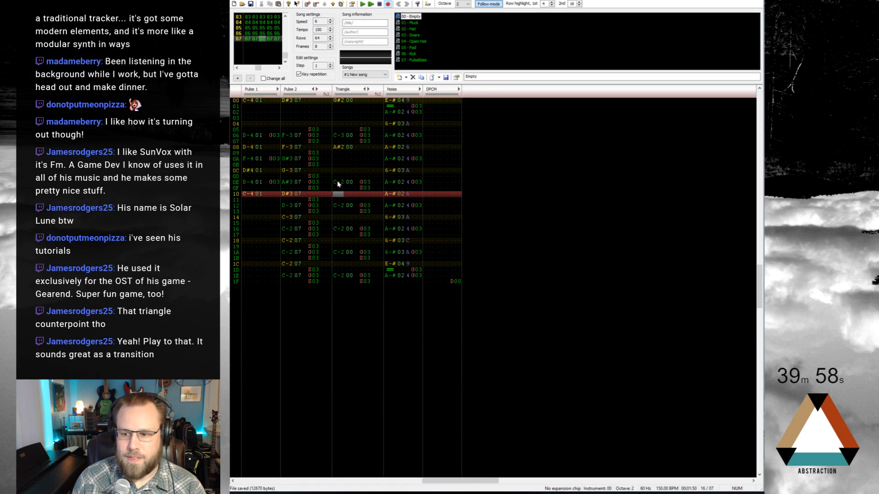
pyautogui.press('Return')
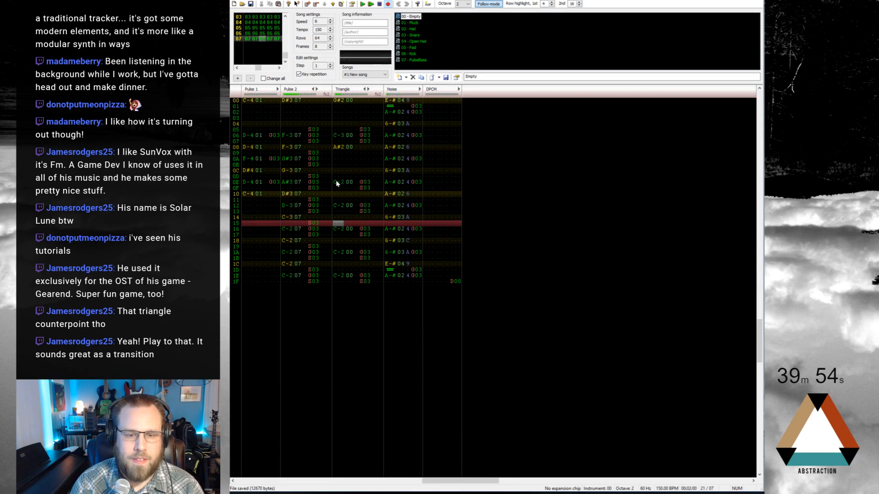
# Enter Triangle notes A#1 at row 0E and C-2 at row 10 of frame 07, with an S03 effect at row 11
pyautogui.click(337, 182)
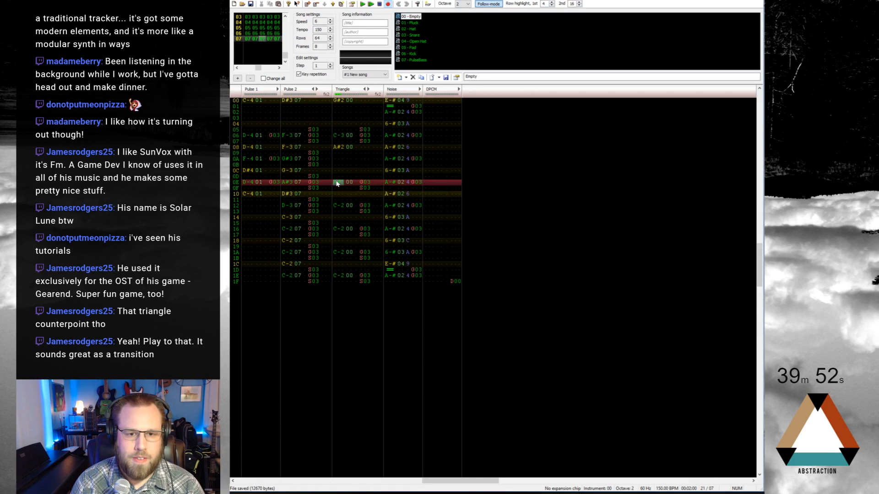
pyautogui.press('j')
pyautogui.press('Down')
pyautogui.press('q')
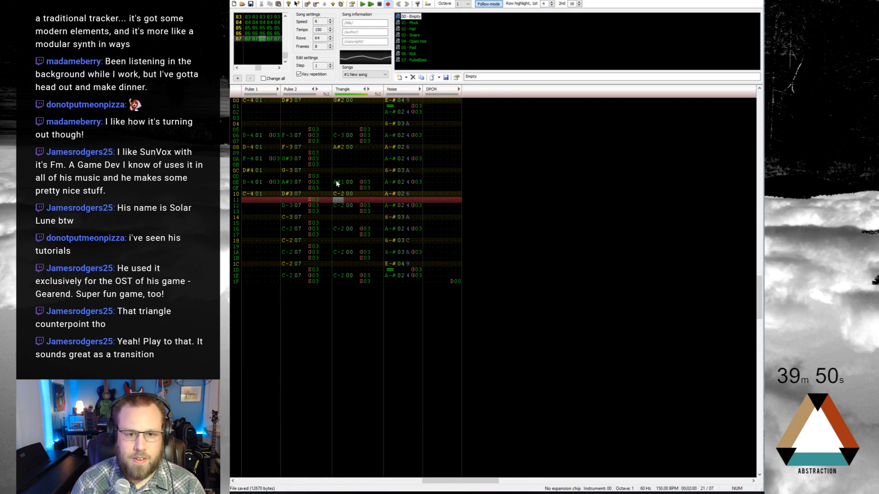
pyautogui.press('Right')
pyautogui.press('Right')
pyautogui.press('Right')
pyautogui.press('Right')
pyautogui.write('s00')
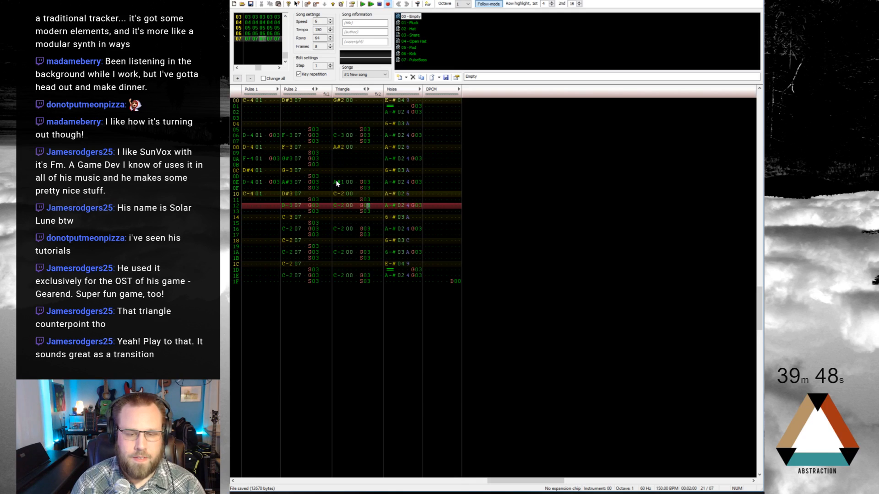
# Play frame 07 to check the revised Triangle line and save the module
pyautogui.press('Return')
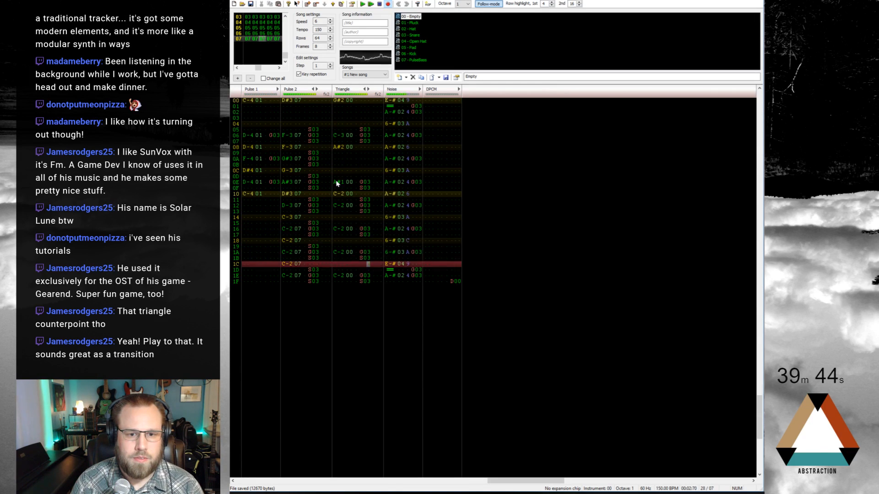
pyautogui.press('Return')
pyautogui.press('Return')
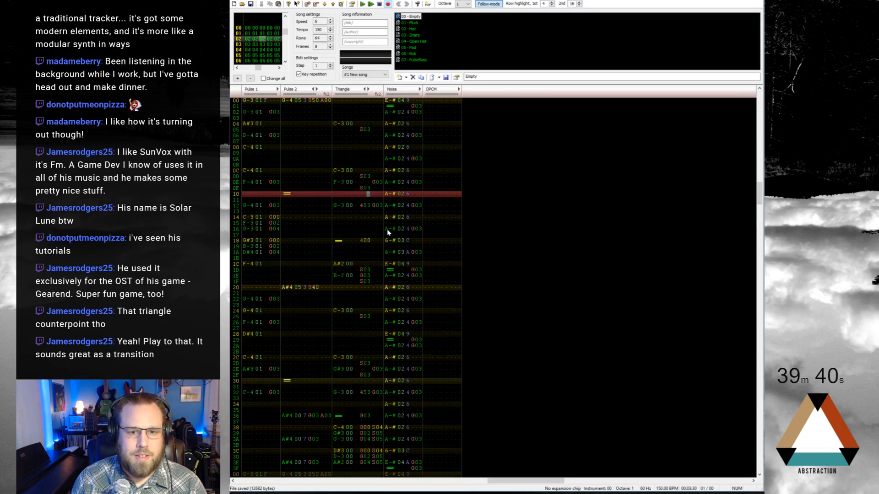
# Play frame 02 and copy its full Triangle and Noise patterns
pyautogui.moveTo(338, 105); pyautogui.dragTo(367, 284)
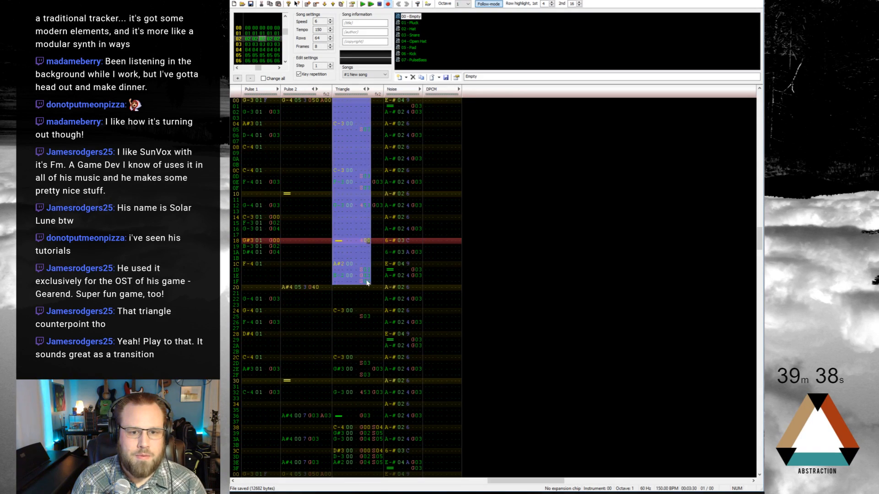
pyautogui.press('Return')
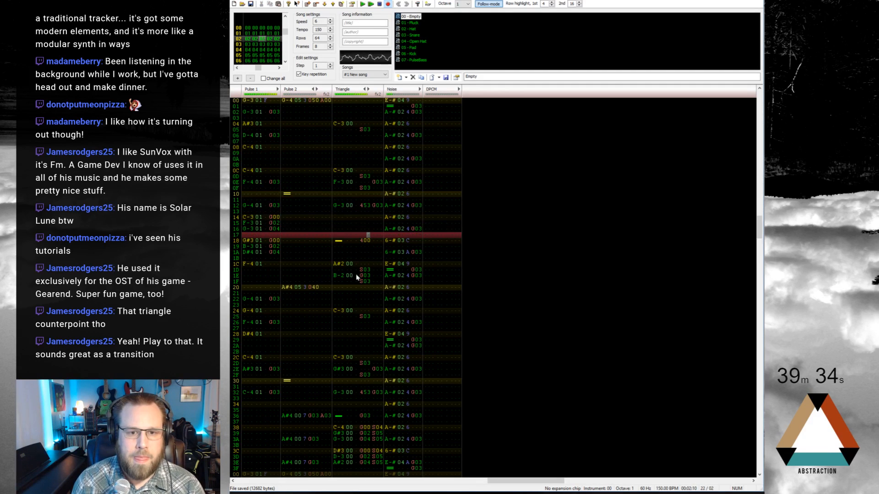
pyautogui.moveTo(339, 105); pyautogui.dragTo(418, 465)
# Add a new empty frame 08 after frame 07
pyautogui.click(262, 60)
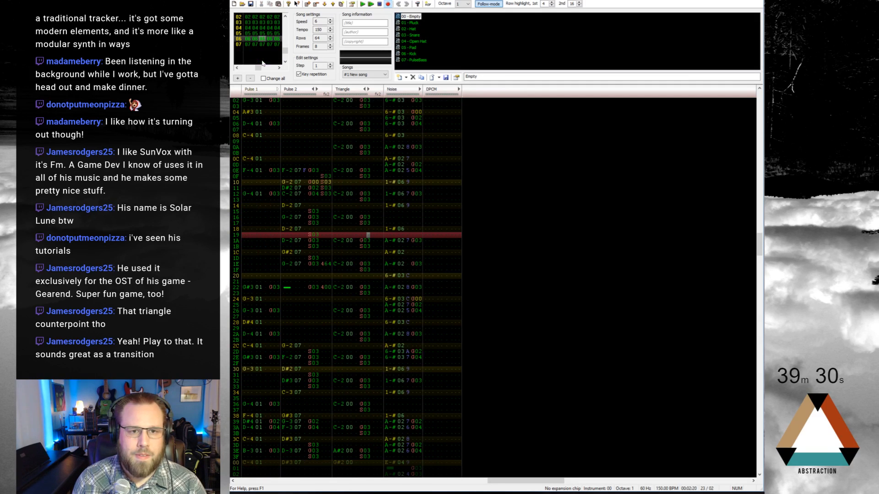
pyautogui.click(261, 45)
pyautogui.click(308, 4)
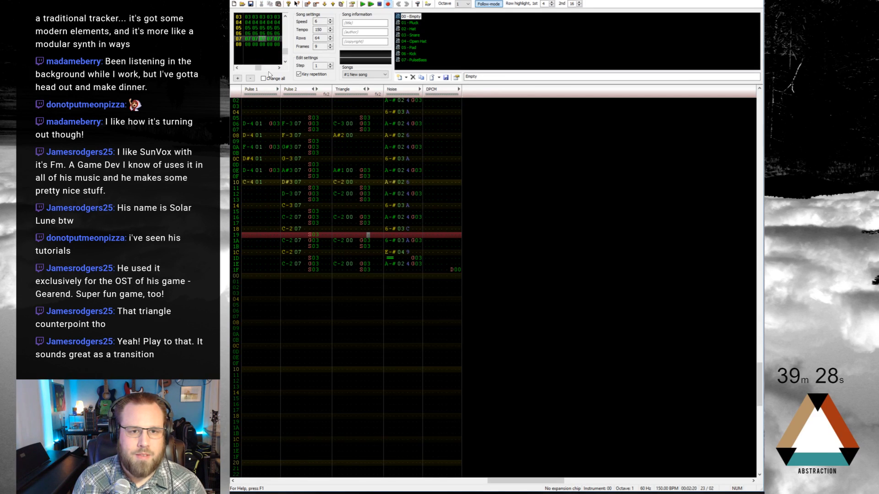
# Paste the copied Triangle and Noise patterns at row 00 of frame 08 and play the frame
pyautogui.scroll(20, 339, 111)
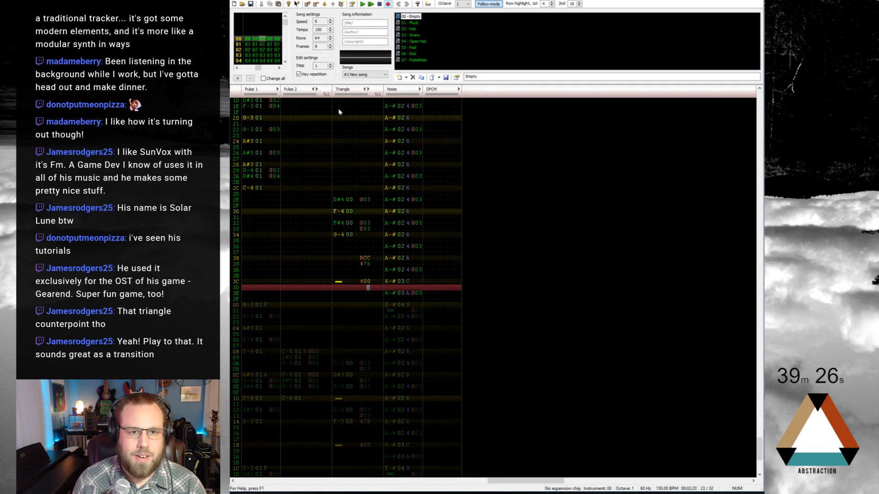
pyautogui.scroll(6, 339, 109)
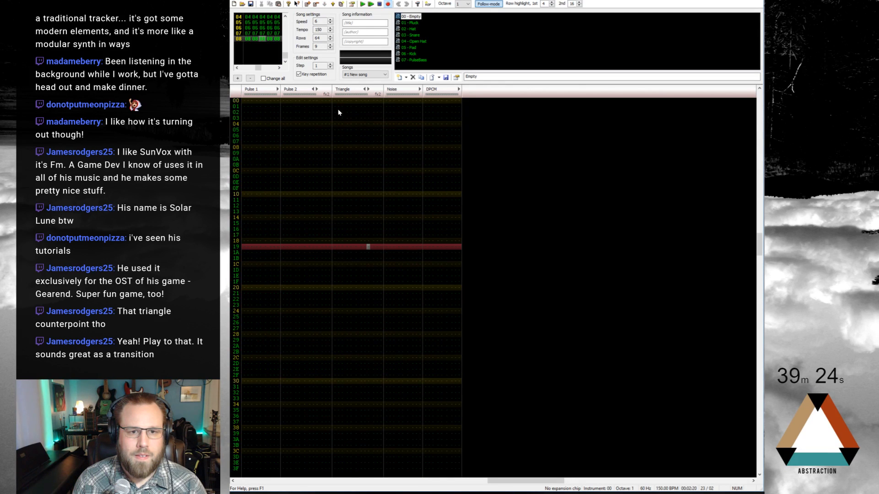
pyautogui.click(336, 101)
pyautogui.hotkey('ctrl', 'v')
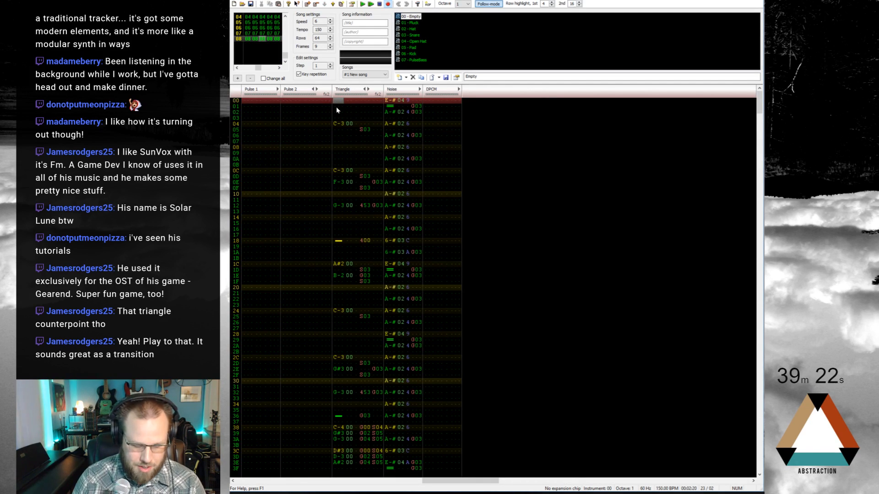
pyautogui.press('Return')
pyautogui.press('Return')
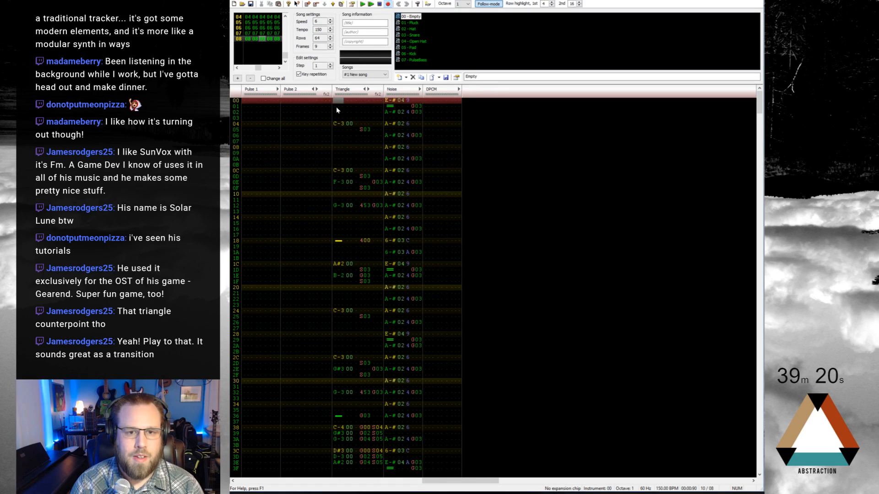
# Enter a Triangle C-2 note at row 00 and an S03 effect at row 01 of frame 08, and play the frame
pyautogui.press('q')
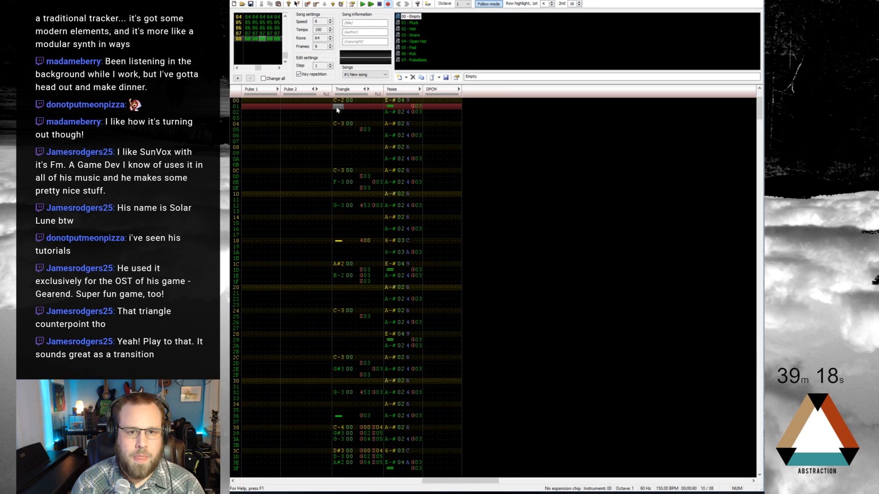
pyautogui.press('Right')
pyautogui.press('Right')
pyautogui.write('s')
pyautogui.press('Up')
pyautogui.press('Right')
pyautogui.press('Right')
pyautogui.write('3')
pyautogui.press('Return')
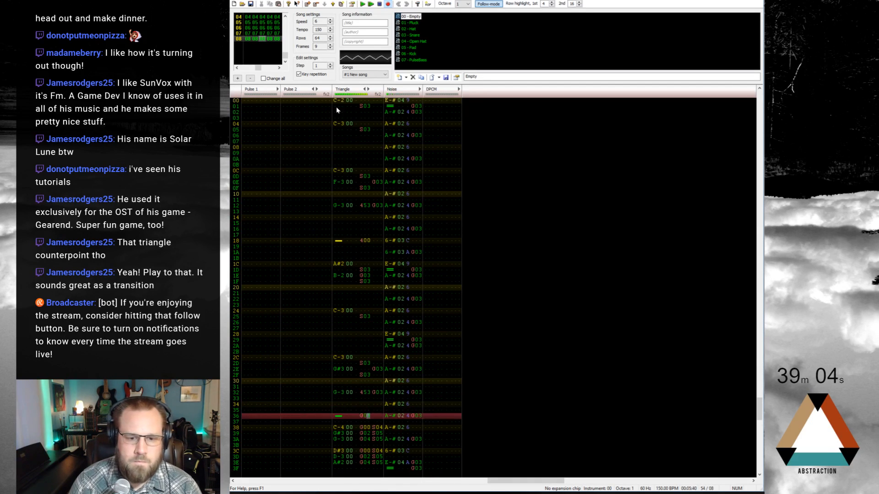
pyautogui.press('Return')
# Save the module and play the song from the start of frame 05 through the new section
pyautogui.press('Up')
pyautogui.press('Up')
pyautogui.press('Up')
pyautogui.press('Up')
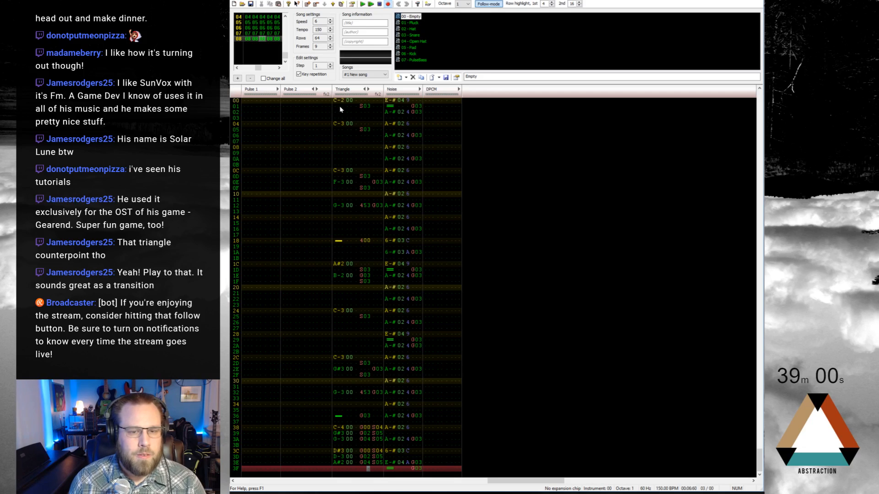
pyautogui.scroll(11, 347, 130)
pyautogui.scroll(5, 349, 132)
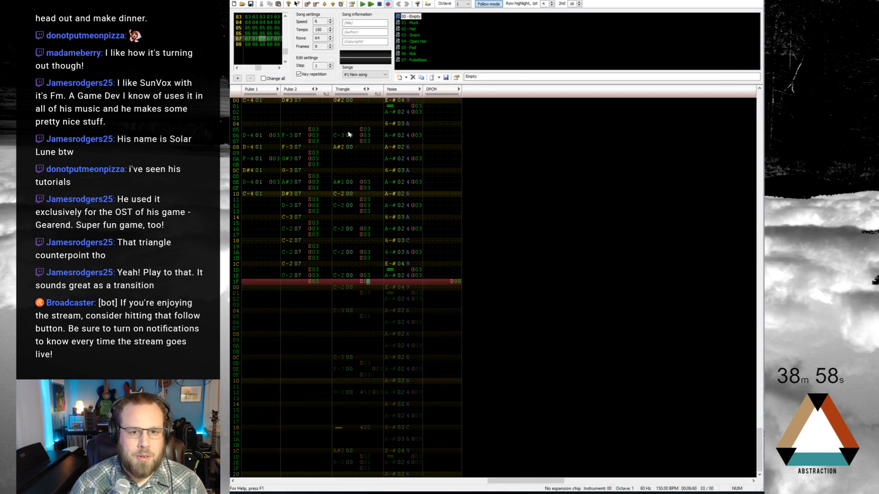
pyautogui.press('Home')
pyautogui.hotkey('ctrl', 'Left')
pyautogui.hotkey('ctrl', 'Left')
pyautogui.hotkey('ctrl', 's')
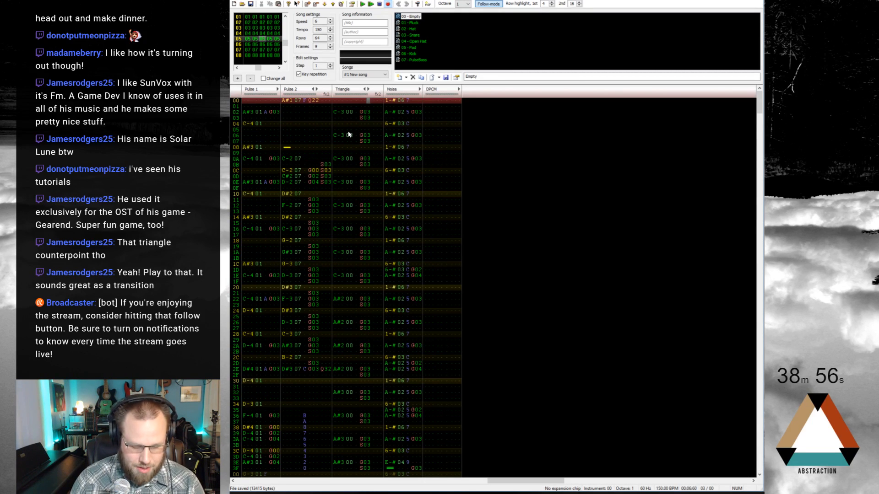
pyautogui.press('Return')
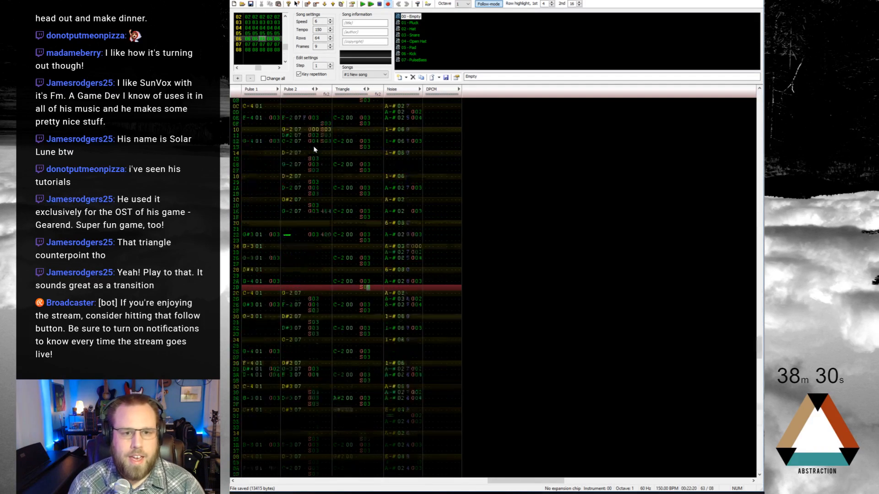
# Copy the whole Pulse 2 pattern of frame 02, including its effect columns
pyautogui.click(257, 25)
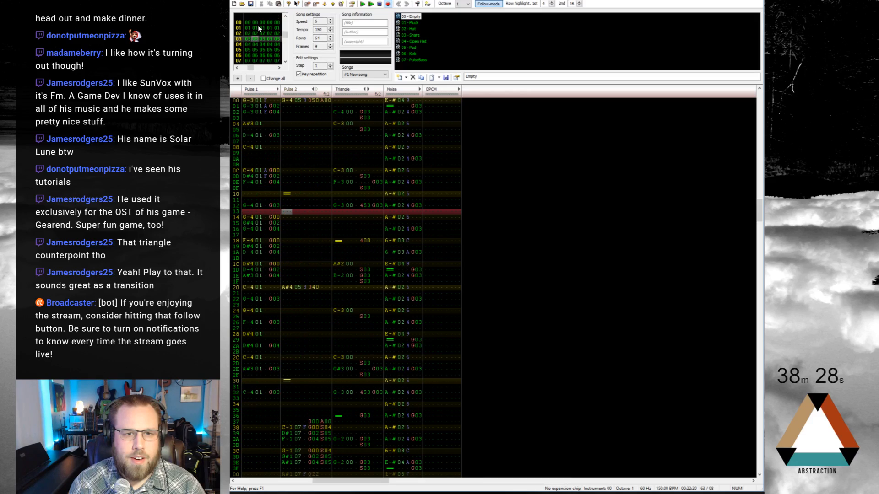
pyautogui.moveTo(285, 100); pyautogui.dragTo(311, 394)
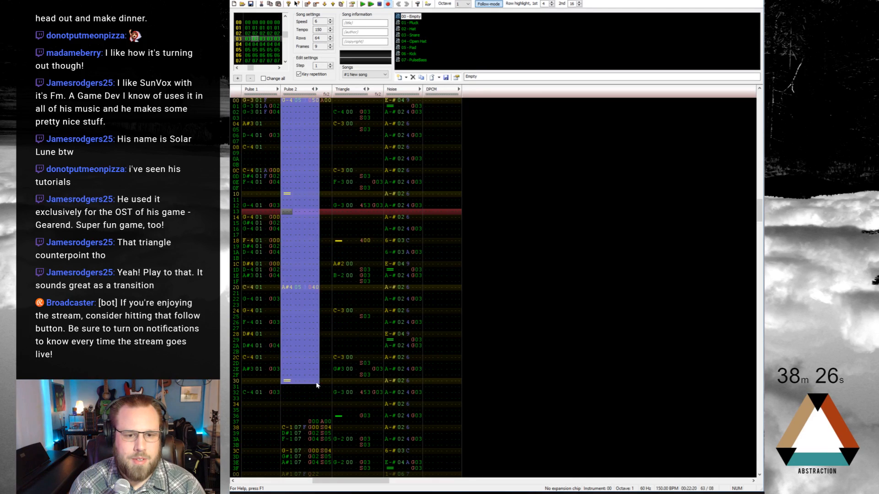
pyautogui.scroll(15, 319, 343)
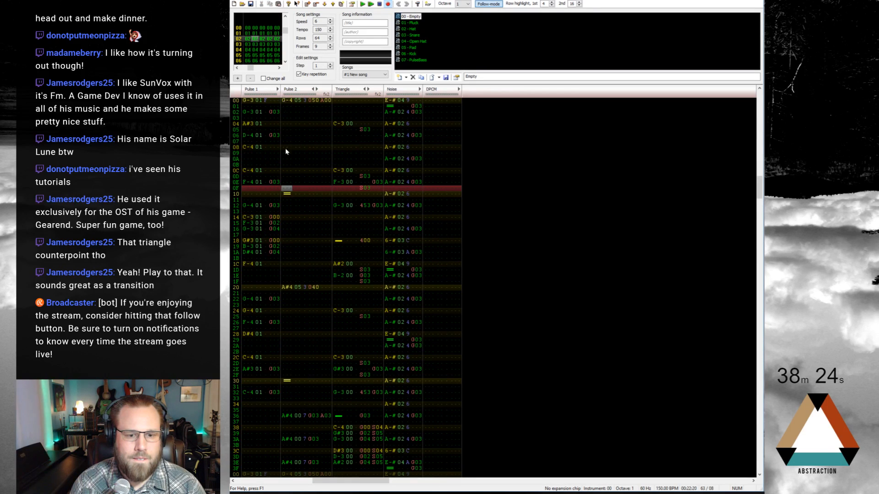
pyautogui.moveTo(286, 101); pyautogui.dragTo(328, 464)
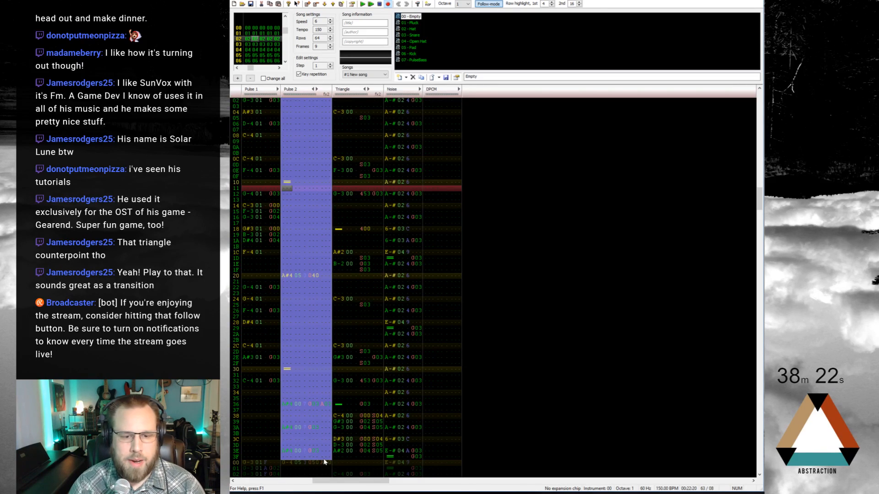
# Paste the copied Pulse 2 pattern at row 00 of frame 08 and play the frame
pyautogui.press('Home')
pyautogui.hotkey('ctrl', 'Left')
pyautogui.hotkey('ctrl', 'Left')
pyautogui.hotkey('ctrl', 'Left')
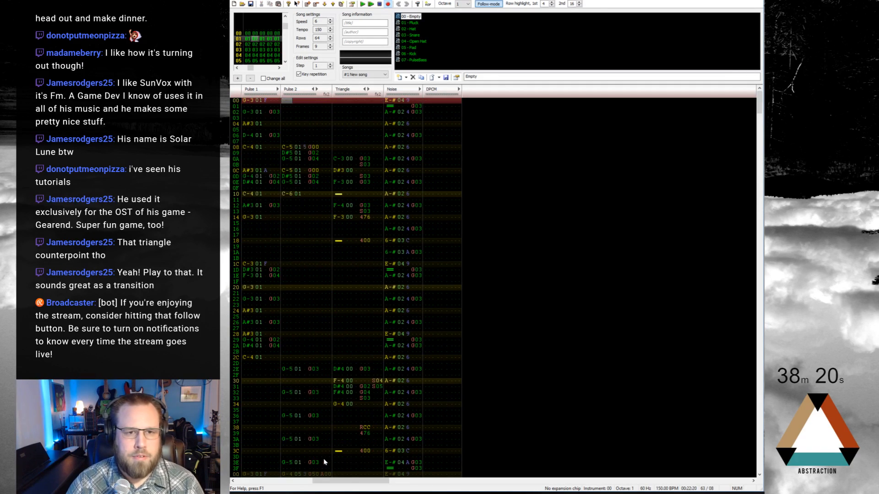
pyautogui.hotkey('ctrl', 'v')
pyautogui.press('Return')
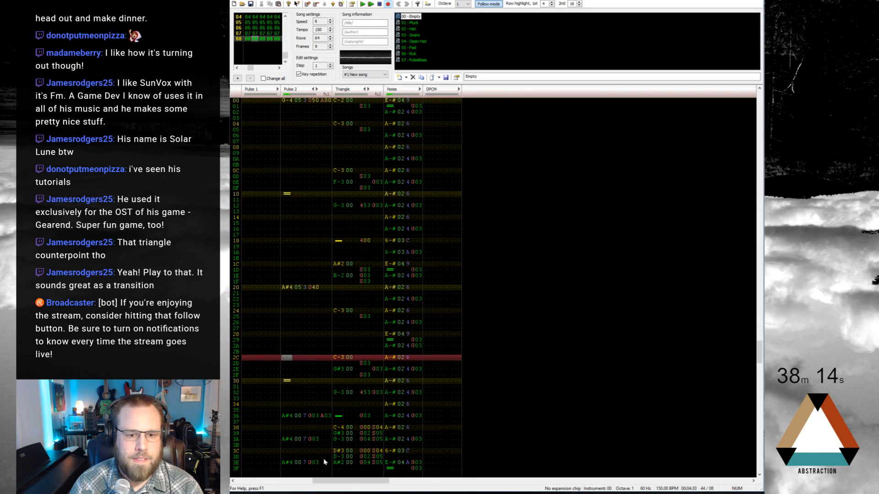
# Delete the Pulse 2 notes and effects from row 36 through row 3E of frame 08
pyautogui.hotkey('shift', 'Down')
pyautogui.hotkey('shift', 'Down')
pyautogui.hotkey('shift', 'Down')
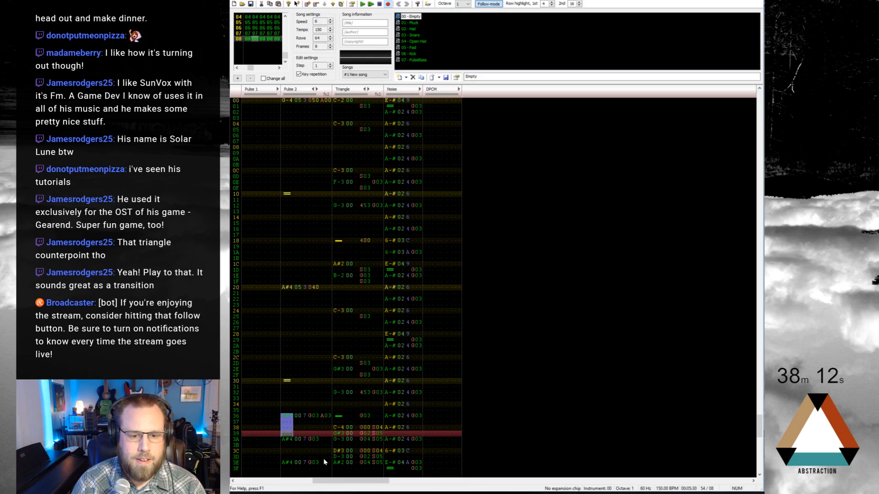
pyautogui.hotkey('shift', 'Right')
pyautogui.hotkey('shift', 'Right')
pyautogui.hotkey('shift', 'Right')
pyautogui.hotkey('shift', 'Down')
pyautogui.hotkey('shift', 'Down')
pyautogui.hotkey('shift', 'Down')
pyautogui.hotkey('shift', 'Down')
pyautogui.hotkey('shift', 'Down')
pyautogui.hotkey('shift', 'Right')
pyautogui.hotkey('shift', 'Right')
pyautogui.hotkey('shift', 'Right')
pyautogui.hotkey('shift', 'Right')
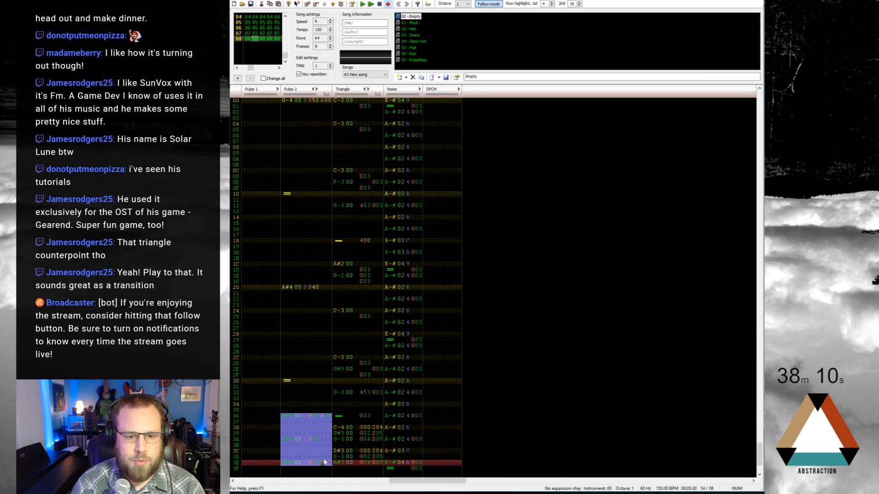
pyautogui.press('Delete')
# Try the two Pulse 2 note releases at rows 18 and 38, then at rows 14 and 34, and play the frame
pyautogui.click(288, 195)
pyautogui.moveTo(288, 197); pyautogui.dragTo(289, 242)
pyautogui.moveTo(289, 381); pyautogui.dragTo(290, 427)
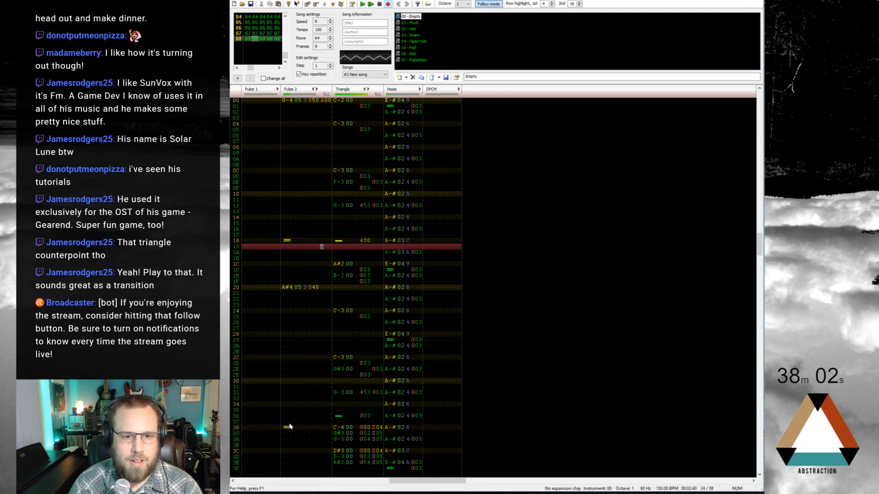
pyautogui.moveTo(284, 224)
pyautogui.mouseDown()
pyautogui.moveTo(287, 241)
pyautogui.moveTo(287, 217)
pyautogui.mouseUp()
pyautogui.moveTo(287, 415); pyautogui.dragTo(286, 428)
pyautogui.moveTo(287, 429); pyautogui.dragTo(286, 407)
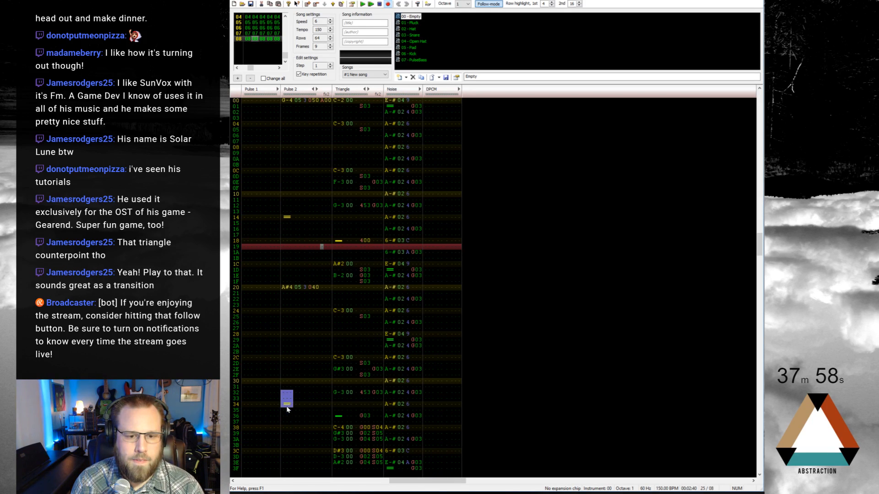
pyautogui.press('Return')
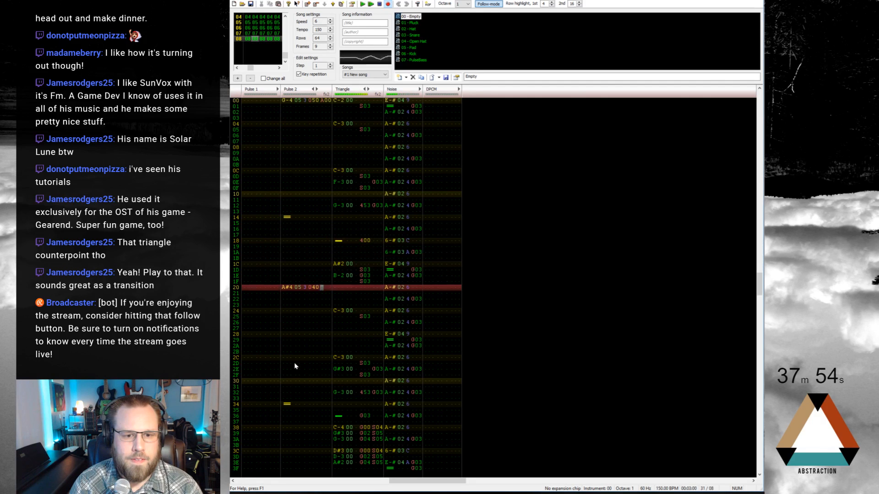
# Return the two Pulse 2 note releases to rows 10 and 30 and play the frame
pyautogui.moveTo(287, 212); pyautogui.dragTo(282, 190)
pyautogui.moveTo(284, 386)
pyautogui.mouseDown()
pyautogui.moveTo(286, 422)
pyautogui.moveTo(284, 371)
pyautogui.moveTo(284, 379)
pyautogui.mouseUp()
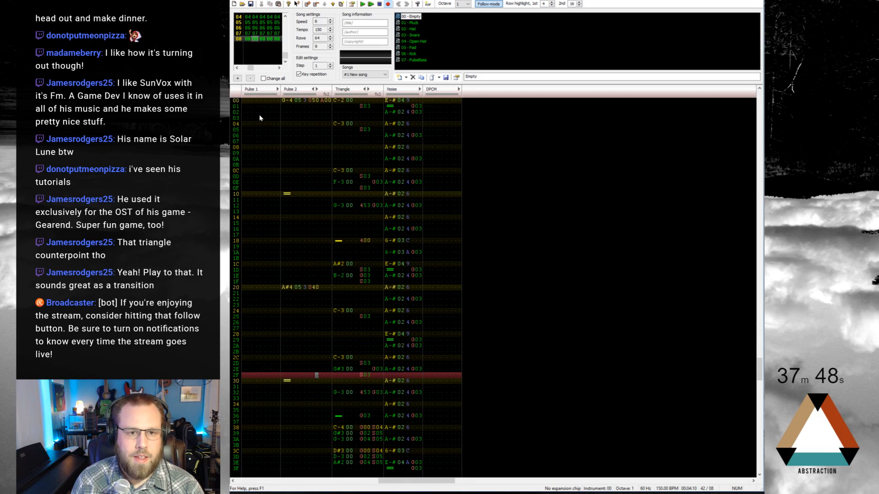
pyautogui.press('Return')
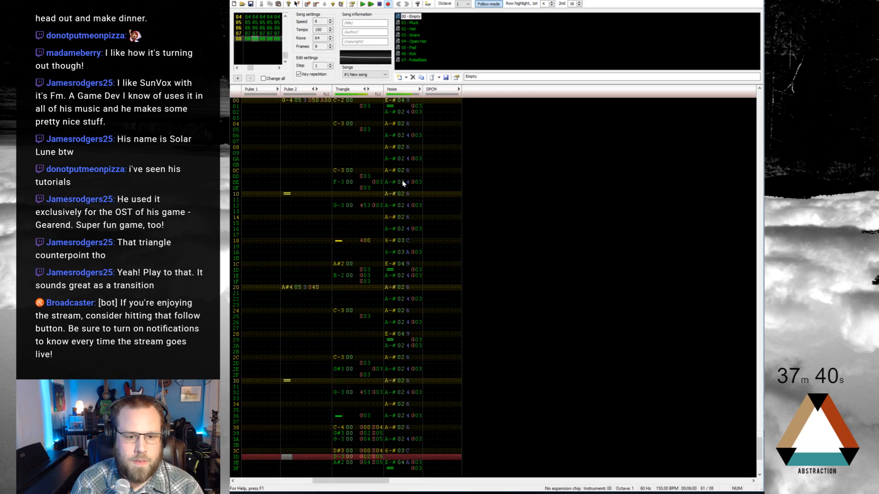
# Duplicate the entire contents of frame 08 into a newly added frame 09, starting at row 00
pyautogui.scroll(4, 371, 183)
pyautogui.hotkey('ctrl', 'a')
pyautogui.hotkey('ctrl', 'a')
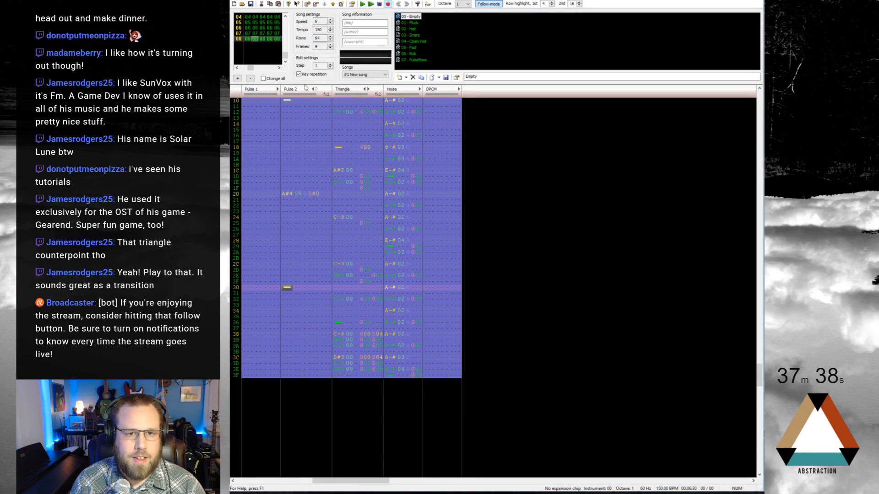
pyautogui.click(307, 4)
pyautogui.scroll(-6, 303, 241)
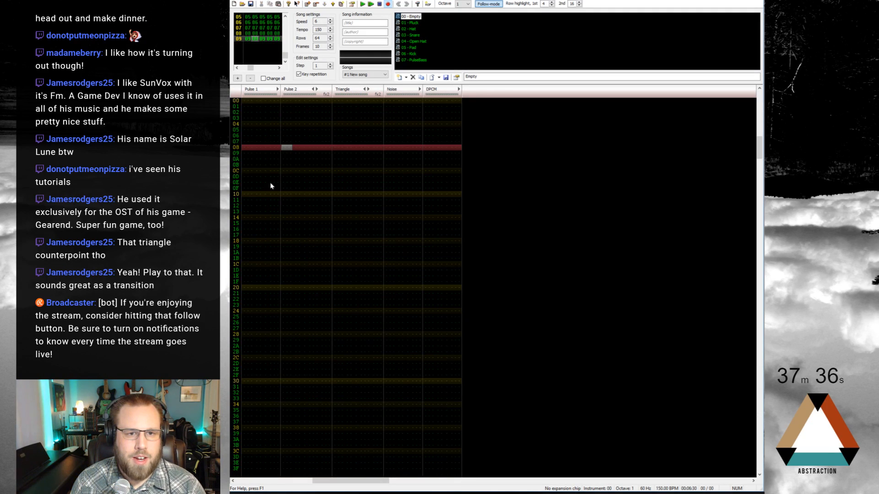
pyautogui.click(244, 103)
pyautogui.hotkey('ctrl', 'v')
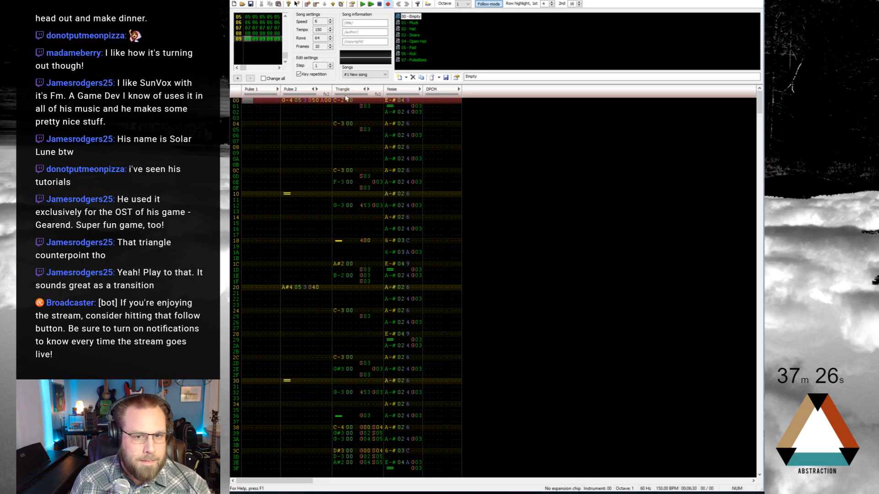
# Delete the Triangle note at row 00 and its S03 effect at row 01 of frame 09, and play the frame
pyautogui.moveTo(338, 123); pyautogui.dragTo(366, 109)
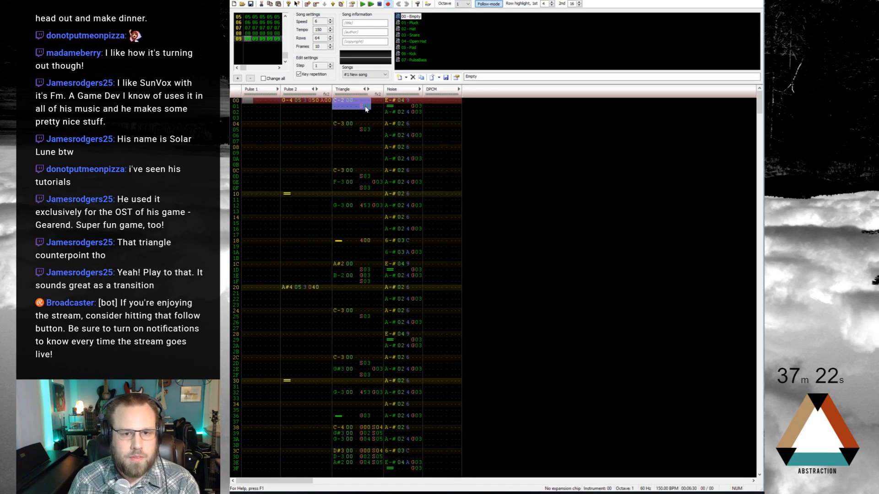
pyautogui.click(338, 102)
pyautogui.press('Return')
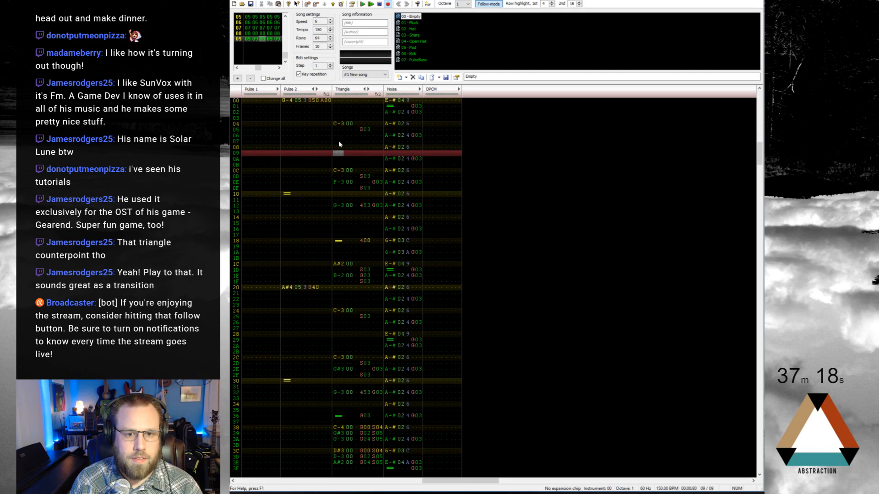
# Raise the entry octave to 3 and change the Triangle note at row 04 of frame 09 to C-4
pyautogui.click(338, 126)
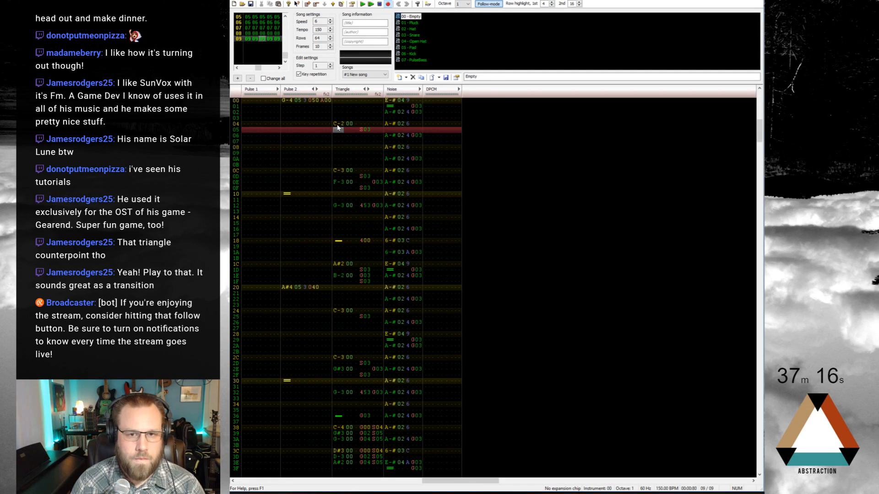
pyautogui.press('KP_Multiply')
pyautogui.press('q')
pyautogui.press('Down')
pyautogui.press('Down')
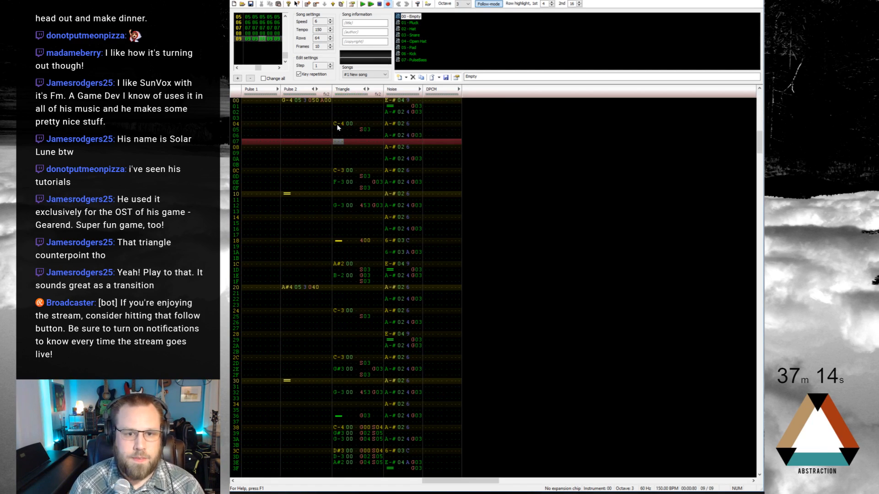
# Enter a Triangle C-3 note at row 08 with an S03 effect at row 09, and play the frame
pyautogui.press('Up')
pyautogui.press('Down')
pyautogui.press('Down')
pyautogui.press('z')
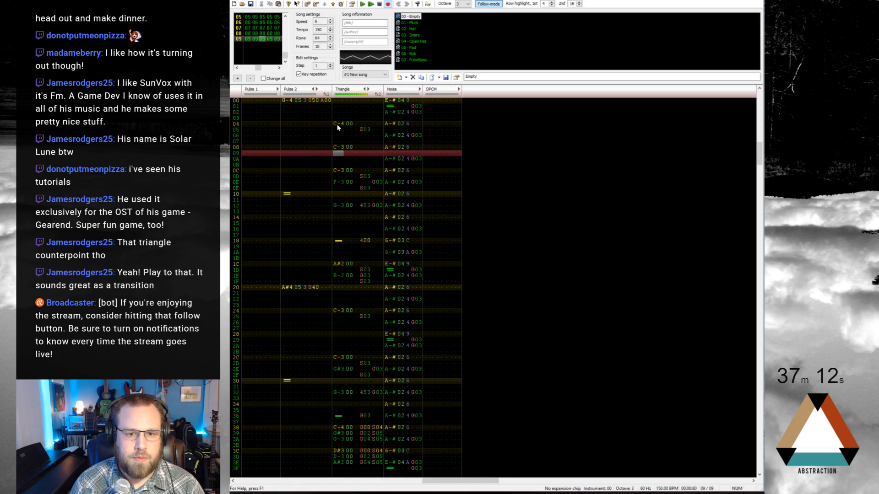
pyautogui.press('Up')
pyautogui.press('Right')
pyautogui.press('Return')
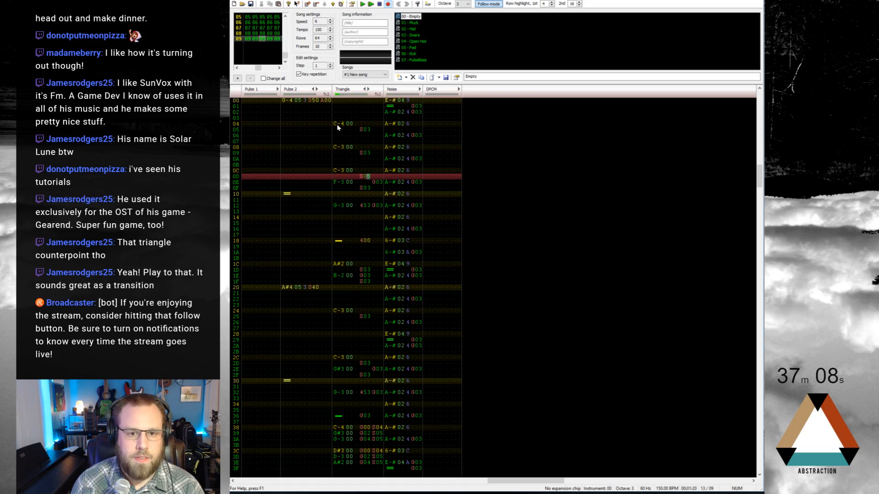
# Move the new C-3 note and its S03 effect to rows 06 and 07, add a G03 delay at row 06, and play the frame
pyautogui.moveTo(335, 146); pyautogui.dragTo(362, 141)
pyautogui.click(360, 135)
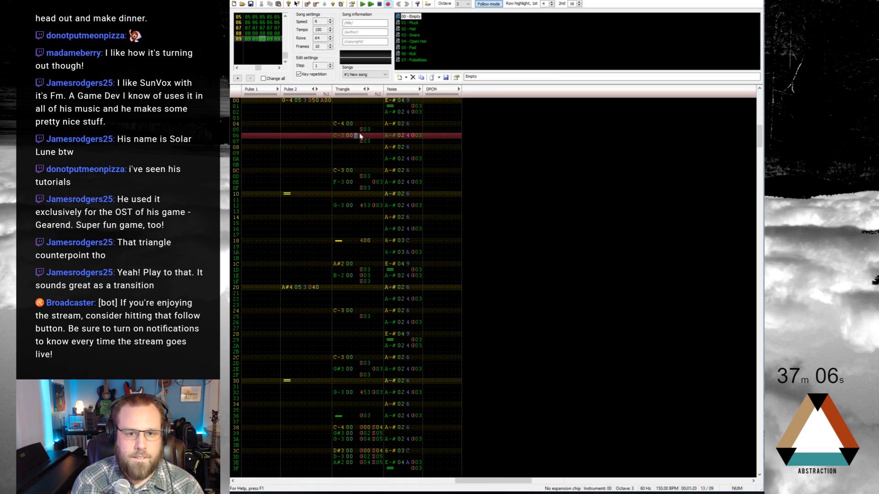
pyautogui.write('g02')
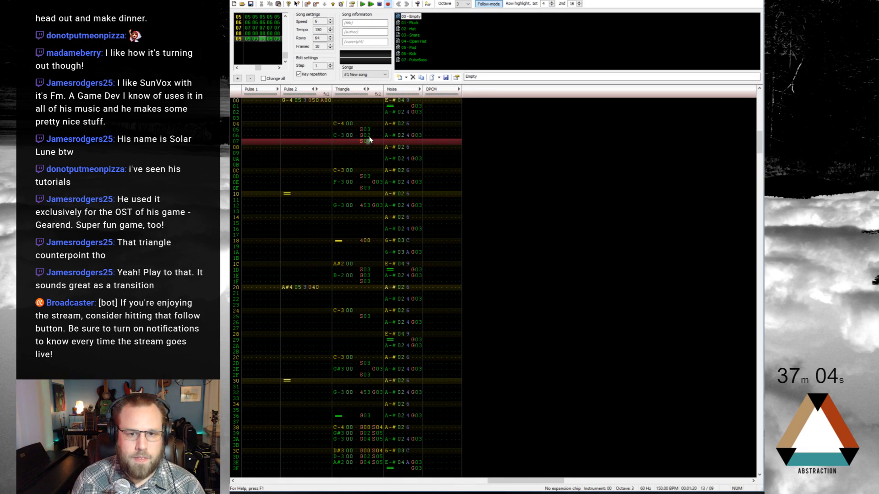
pyautogui.press('Return')
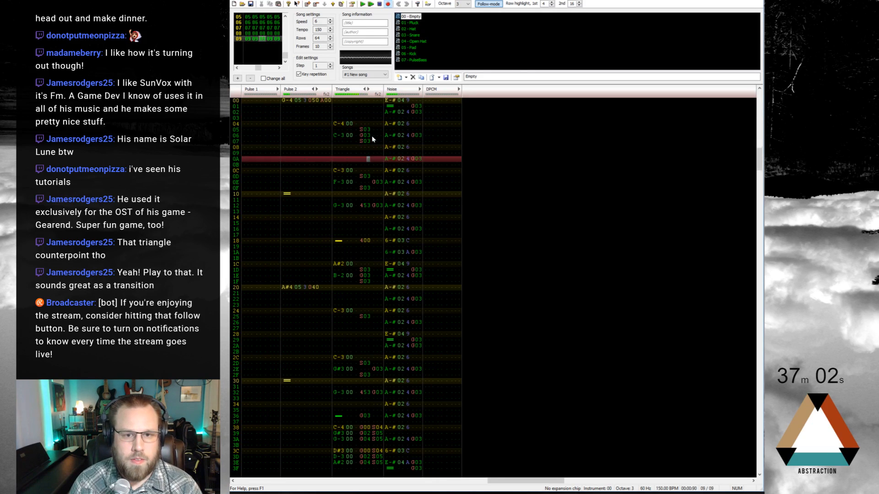
pyautogui.press('Return')
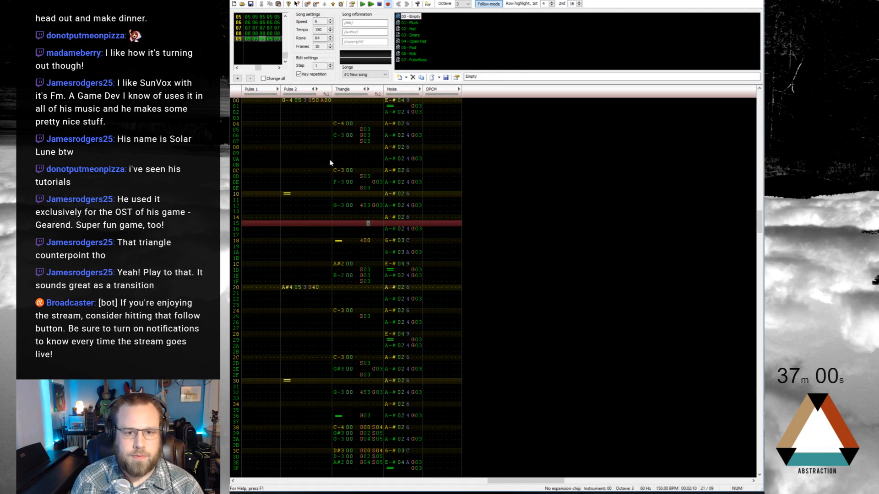
# Enter a Triangle C-3 note at row 0A and an S00 effect at row 0B of frame 09
pyautogui.click(341, 183)
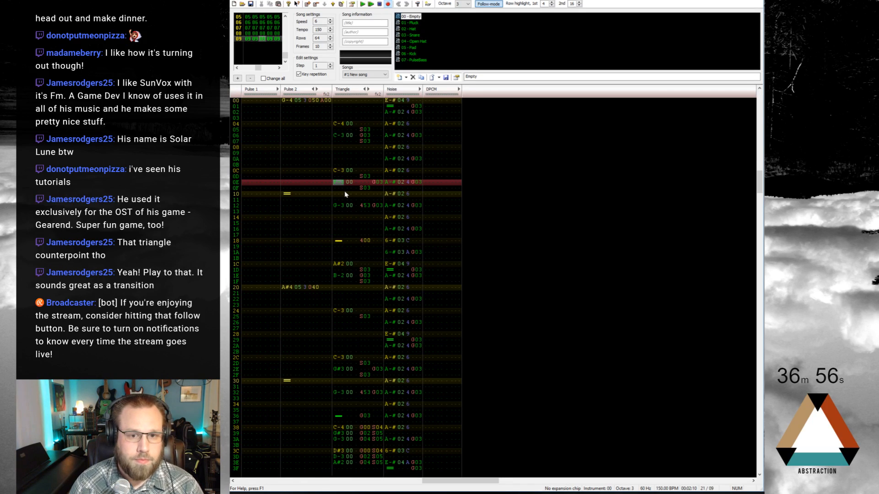
pyautogui.press('Up')
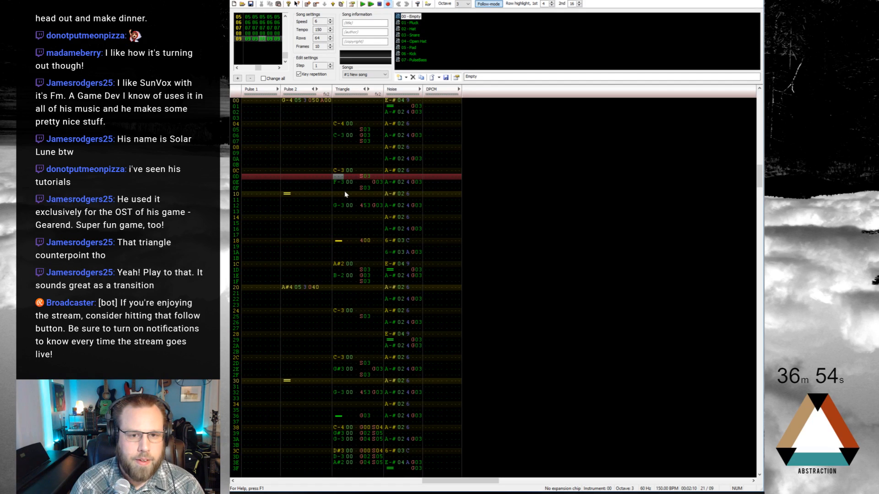
pyautogui.press('Return')
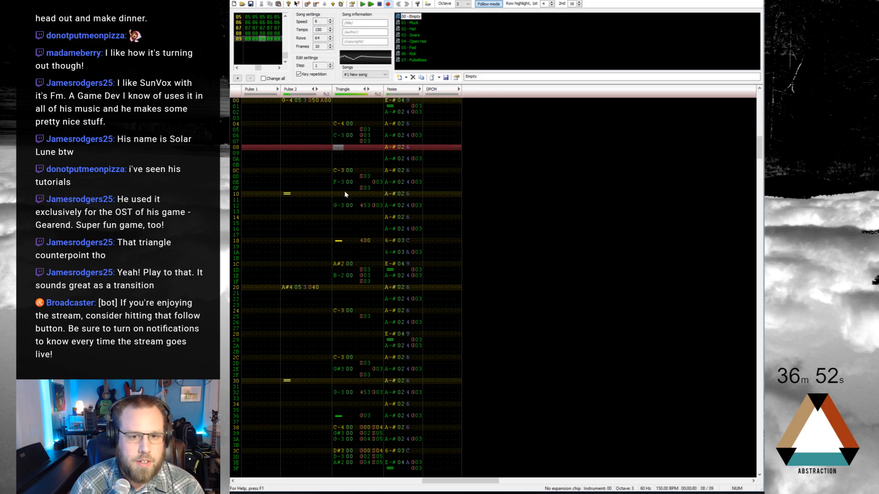
pyautogui.press('Return')
pyautogui.press('Up')
pyautogui.press('Up')
pyautogui.press('Up')
pyautogui.press('Up')
pyautogui.press('Up')
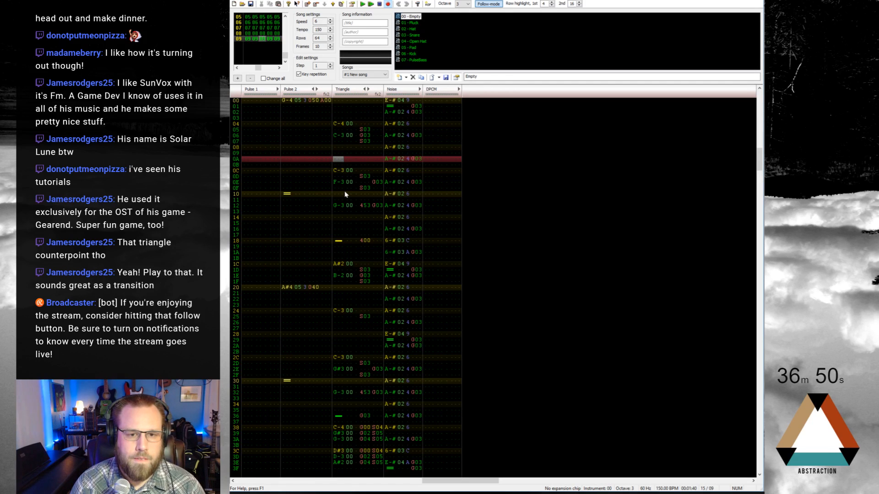
pyautogui.press('z')
pyautogui.press('Right')
pyautogui.press('Right')
pyautogui.press('Right')
pyautogui.press('Right')
pyautogui.press('s')
pyautogui.press('Right')
pyautogui.press('Right')
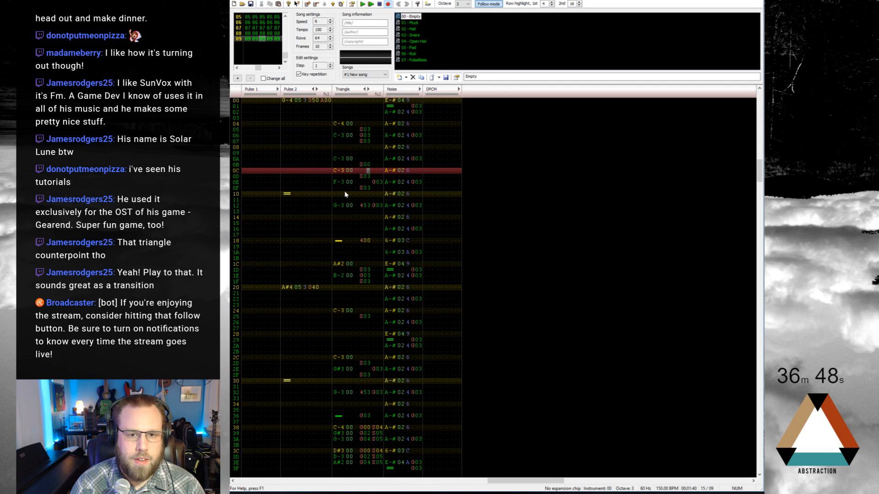
# Add a G03 effect to the Triangle note at row 0A and play the frame
pyautogui.press('Up')
pyautogui.press('Left')
pyautogui.press('Left')
pyautogui.press('Up')
pyautogui.press('g')
pyautogui.press('Right')
pyautogui.press('Right')
pyautogui.press('Up')
pyautogui.press('3')
pyautogui.press('Return')
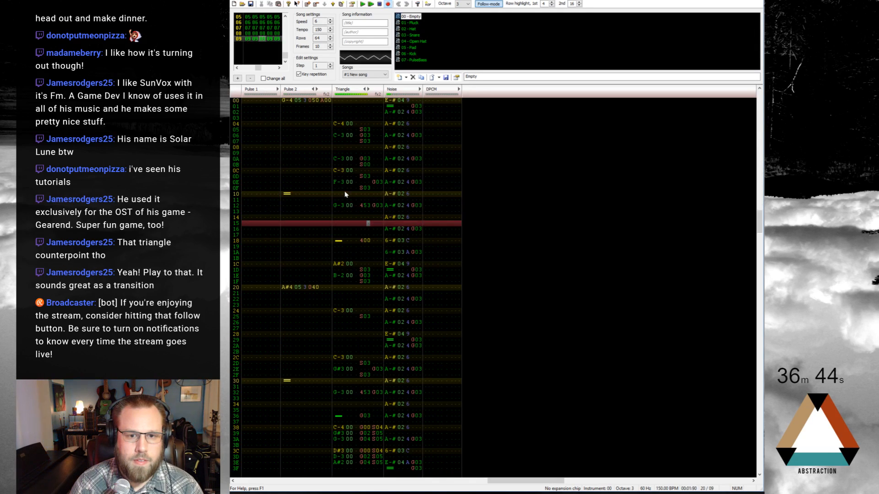
pyautogui.press('Return')
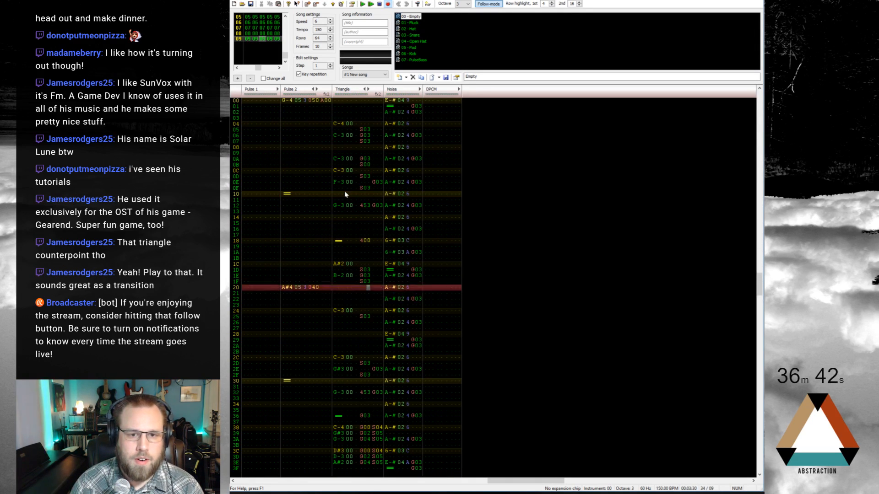
# Replace the Triangle S00 effect at row 0B with a note cut and play the frame
pyautogui.press('Up')
pyautogui.press('Up')
pyautogui.press('Up')
pyautogui.press('Up')
pyautogui.press('Up')
pyautogui.press('Up')
pyautogui.press('Up')
pyautogui.press('Up')
pyautogui.press('Up')
pyautogui.press('Up')
pyautogui.press('Up')
pyautogui.press('Up')
pyautogui.press('Up')
pyautogui.press('Up')
pyautogui.press('Up')
pyautogui.press('Up')
pyautogui.press('Up')
pyautogui.press('Up')
pyautogui.press('Up')
pyautogui.press('Up')
pyautogui.press('Left')
pyautogui.press('Left')
pyautogui.press('Up')
pyautogui.press('Delete')
pyautogui.press('Left')
pyautogui.press('Left')
pyautogui.press('Left')
pyautogui.press('Up')
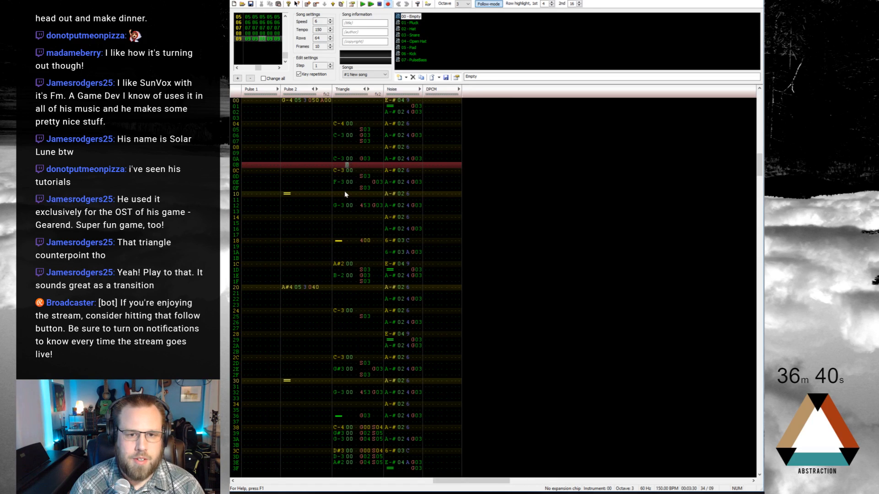
pyautogui.press('Return')
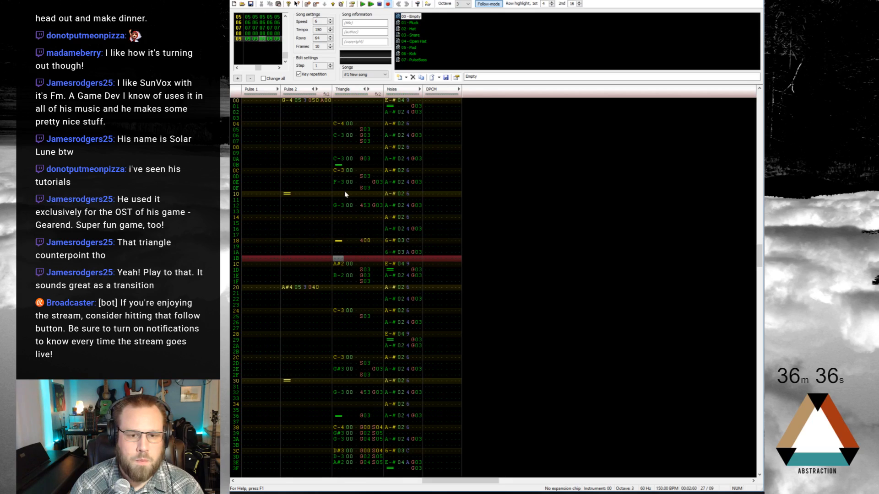
# Enter an S06 effect in the Triangle channel at row 17 of frame 09
pyautogui.press('Up')
pyautogui.press('Up')
pyautogui.press('Up')
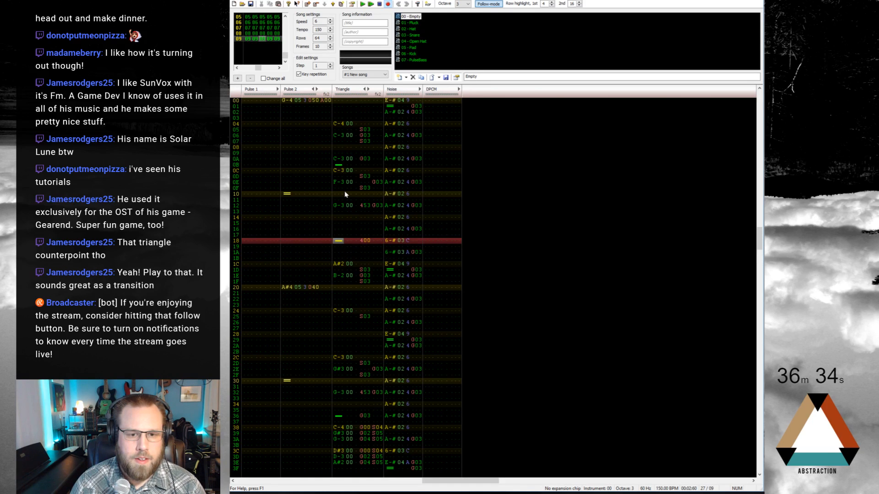
pyautogui.press('Up')
pyautogui.press('Right')
pyautogui.press('Right')
pyautogui.press('Right')
pyautogui.press('Right')
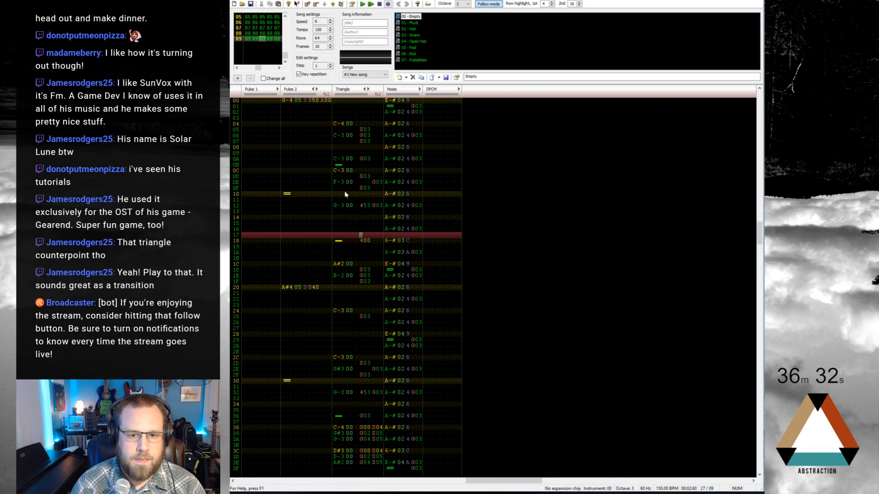
pyautogui.write('s0')
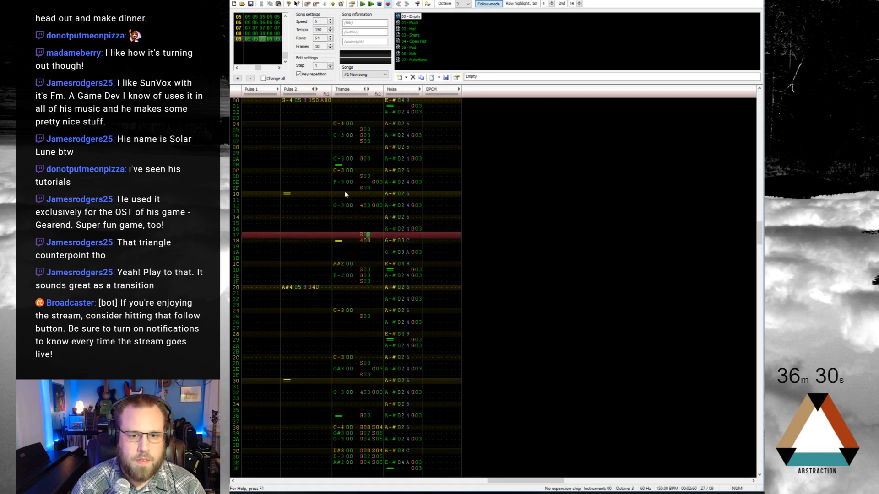
pyautogui.write('6')
# Enter a rising Triangle run of C-4, D-4 and D#4 at rows 18, 19 and 1A, replacing the note cut at row 18
pyautogui.press('Left')
pyautogui.press('Left')
pyautogui.press('Left')
pyautogui.press('Left')
pyautogui.press('Left')
pyautogui.press('Left')
pyautogui.press('q')
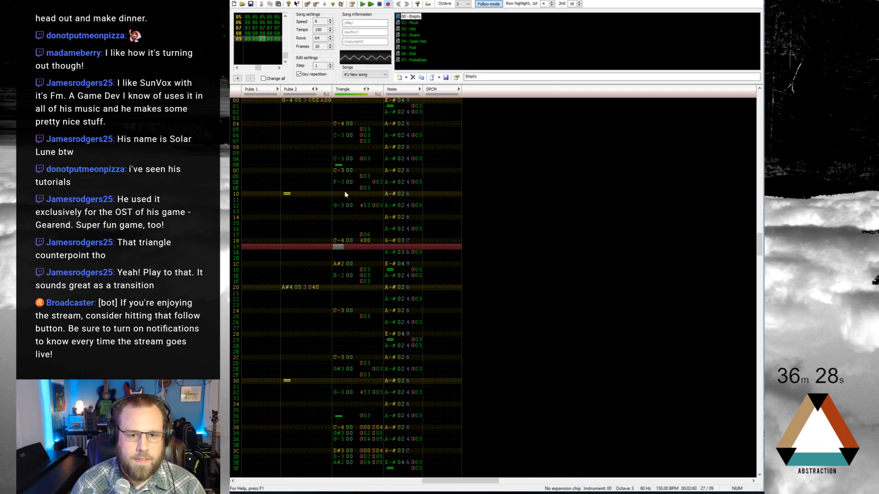
pyautogui.press('w')
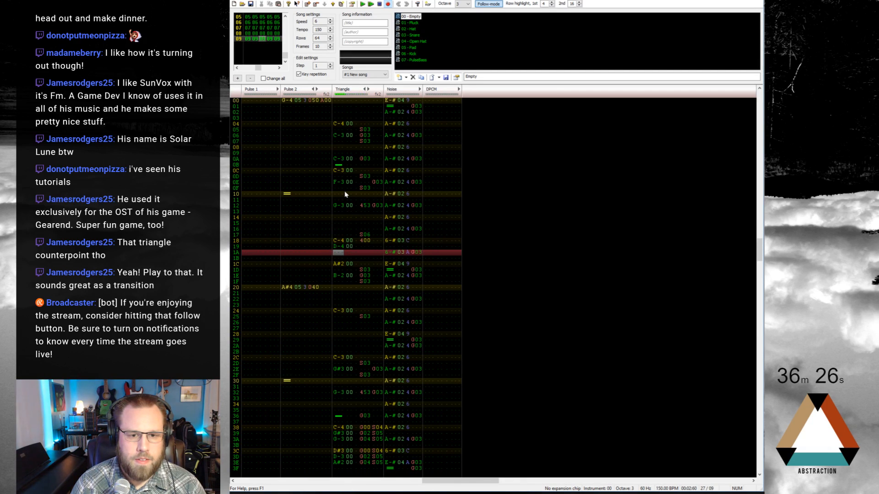
pyautogui.press('e')
pyautogui.press('Up')
pyautogui.press('3')
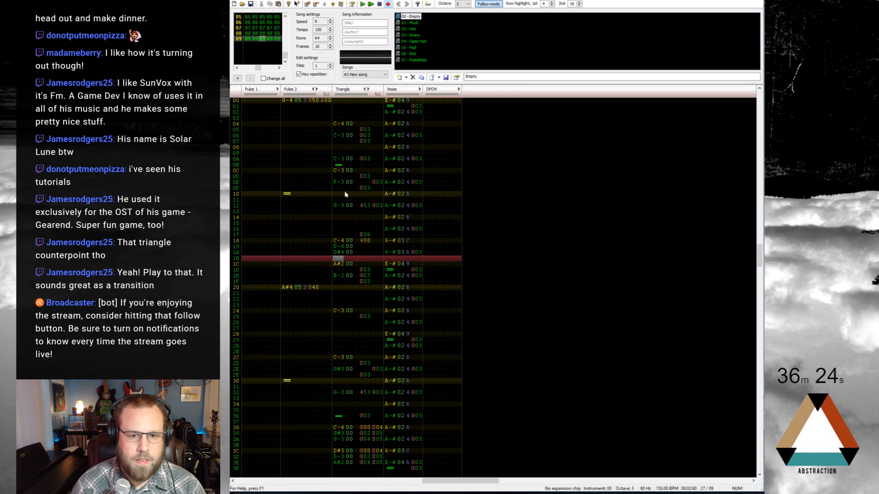
# Change the Triangle notes at rows 1C and 1E of frame 09 to A#3 and B-3
pyautogui.press('Down')
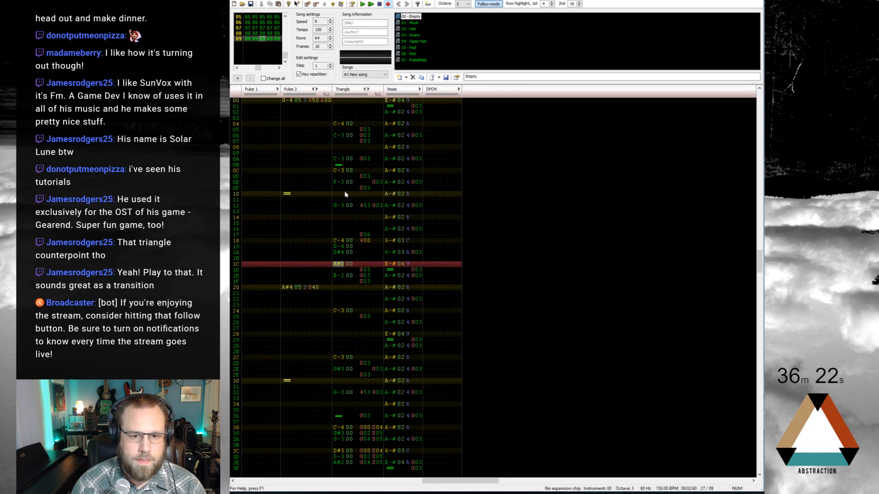
pyautogui.press('7')
pyautogui.press('Down')
pyautogui.press('m')
pyautogui.press('Up')
pyautogui.press('Up')
pyautogui.press('Up')
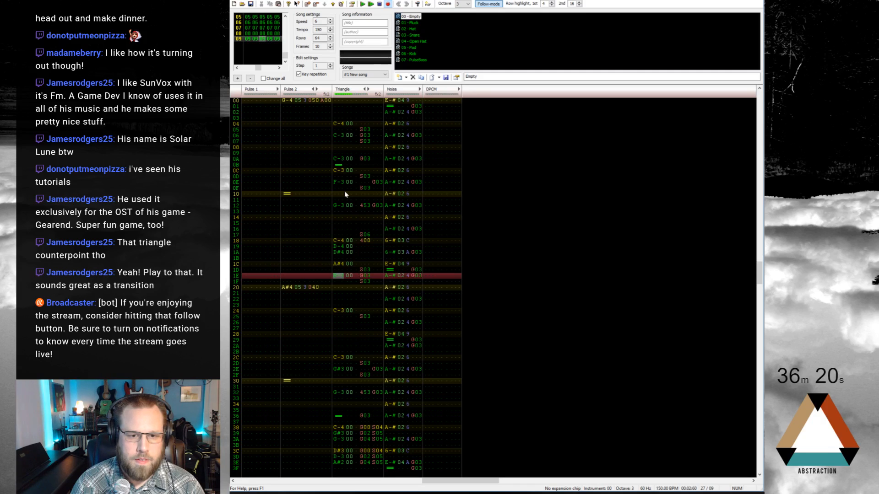
pyautogui.press('j')
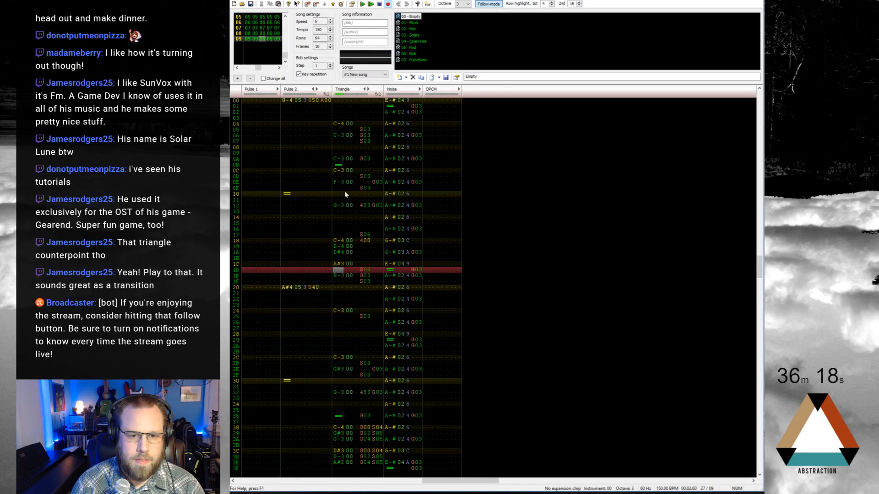
# Lower the Triangle run at rows 18, 19 and 1A to C-3, D-3 and D#3
pyautogui.press('Down')
pyautogui.press('Down')
pyautogui.press('Up')
pyautogui.press('Up')
pyautogui.press('Up')
pyautogui.press('Up')
pyautogui.press('Up')
pyautogui.press('Up')
pyautogui.press('Up')
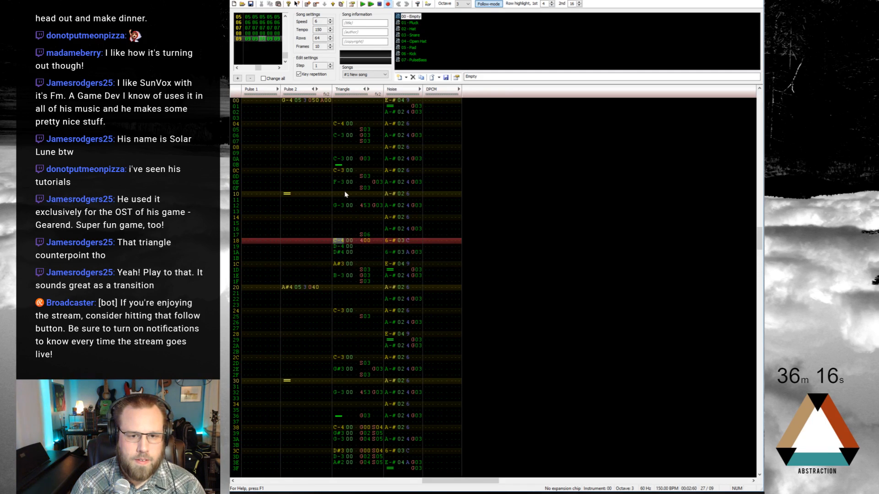
pyautogui.press('z')
pyautogui.press('x')
pyautogui.press('d')
# Add G02 and G04 effects to the Triangle notes at rows 19 and 1A
pyautogui.press('Right')
pyautogui.press('Right')
pyautogui.press('Right')
pyautogui.press('Right')
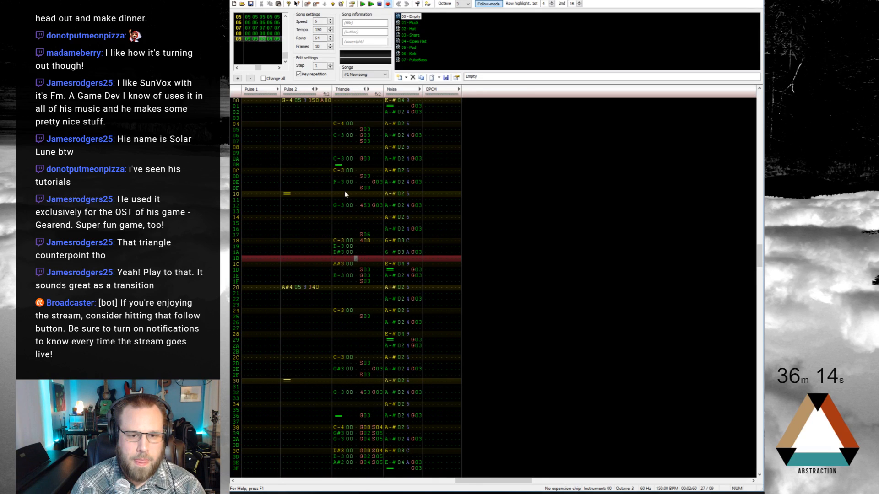
pyautogui.press('Up')
pyautogui.press('Up')
pyautogui.press('Up')
pyautogui.press('Down')
pyautogui.press('g')
pyautogui.press('g')
pyautogui.press('Right')
pyautogui.press('Right')
pyautogui.press('Up')
pyautogui.press('Up')
pyautogui.press('2')
pyautogui.press('3')
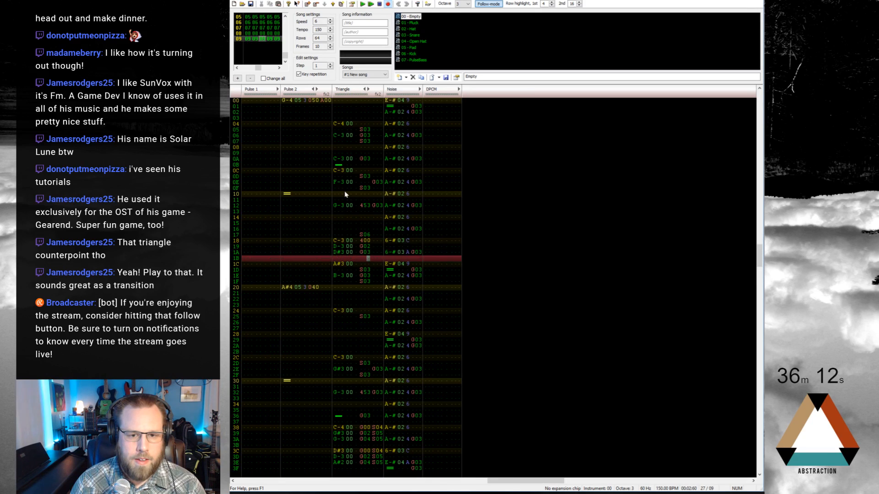
# Enter S04 in the second Triangle effect column at rows 19 and 1A and play the frame from the top
pyautogui.press('Right')
pyautogui.press('Up')
pyautogui.press('Up')
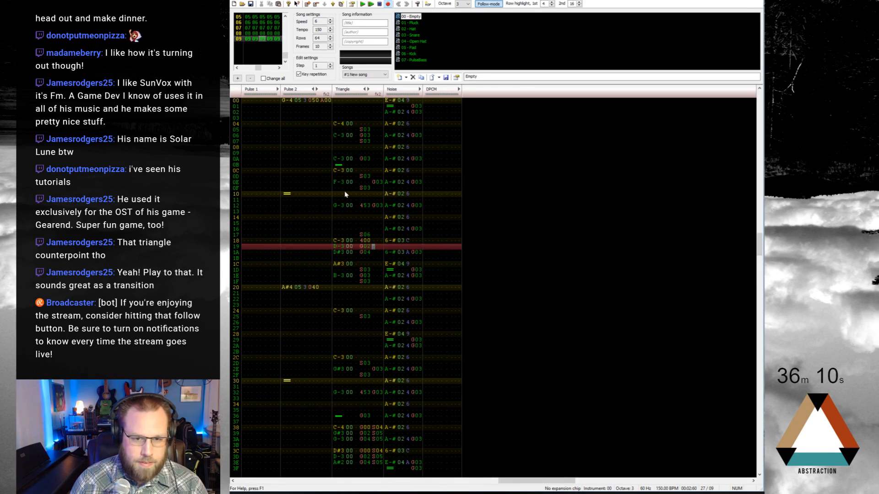
pyautogui.press('s')
pyautogui.press('s')
pyautogui.press('Right')
pyautogui.press('Up')
pyautogui.press('Up')
pyautogui.press('4')
pyautogui.press('4')
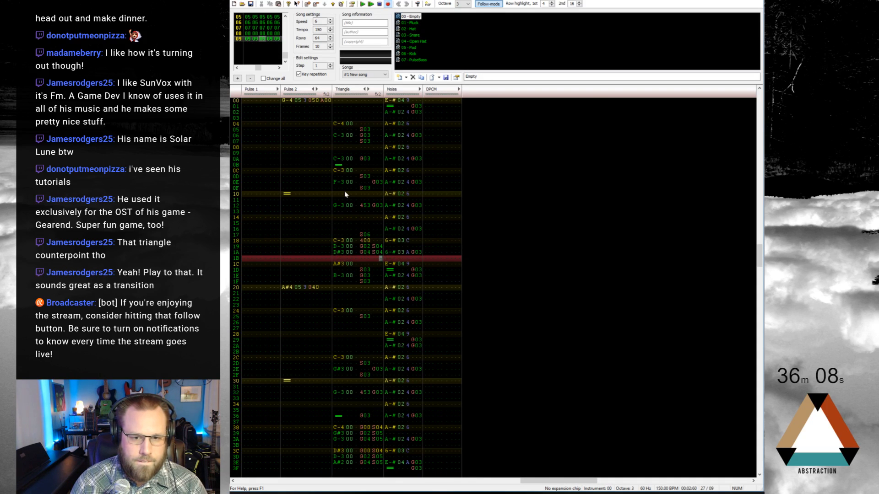
pyautogui.press('Home')
pyautogui.press('Return')
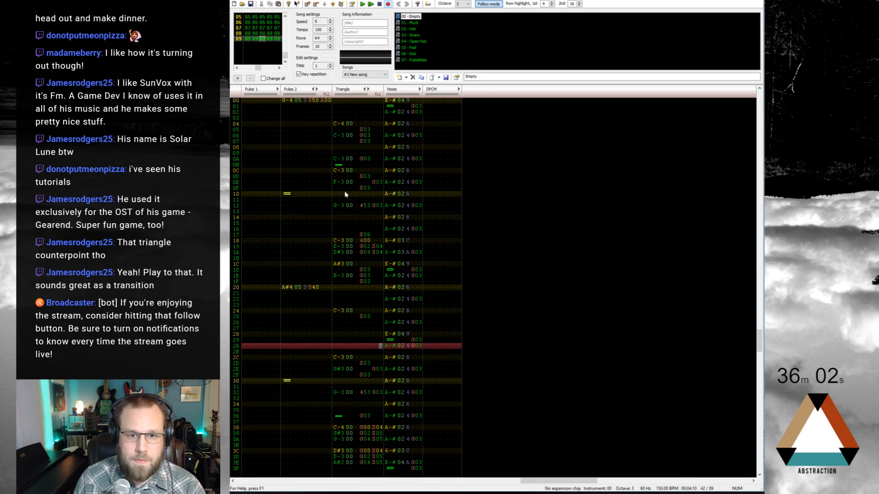
# Place a Triangle C-4 note at row 20 with an S03 effect at row 21 and play the frame
pyautogui.click(336, 286)
pyautogui.hotkey('ctrl', 'v')
pyautogui.press('Return')
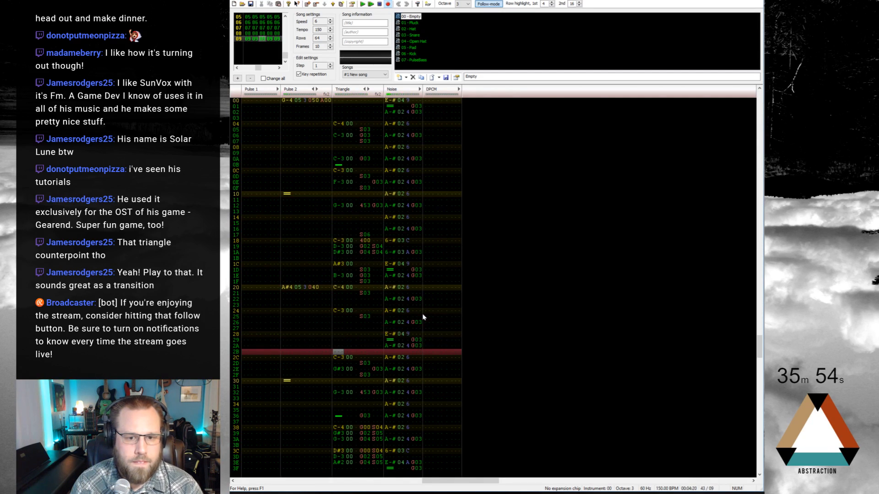
# Move the Triangle C-3 note and its S03 effect from rows 24 and 25 to rows 22 and 23, adding G03 to the note
pyautogui.moveTo(336, 312); pyautogui.dragTo(361, 305)
pyautogui.click(365, 311)
pyautogui.click(361, 308)
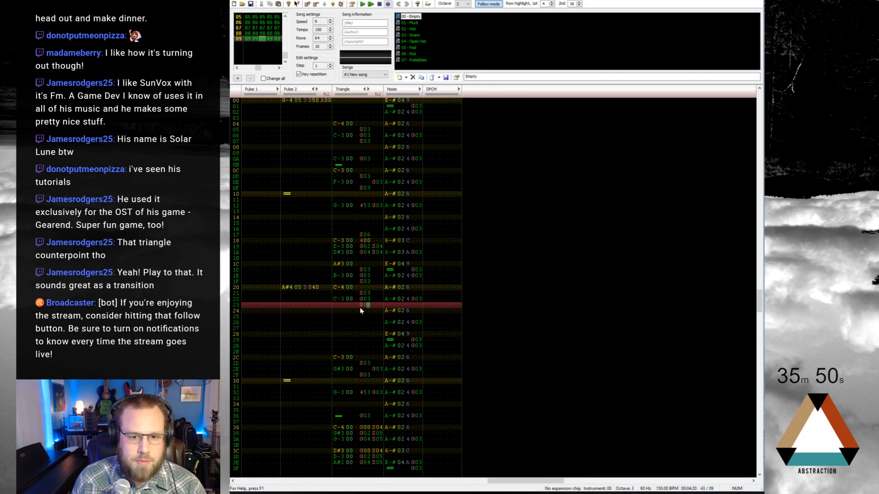
pyautogui.click(340, 320)
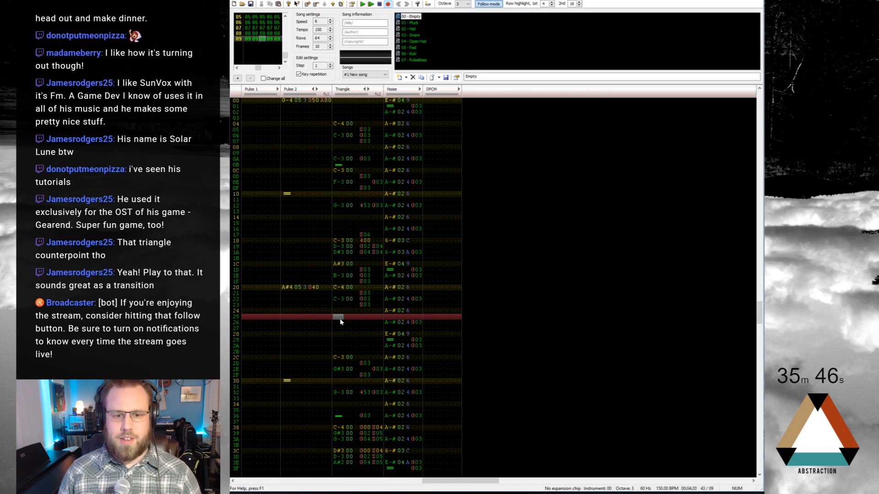
pyautogui.click(340, 321)
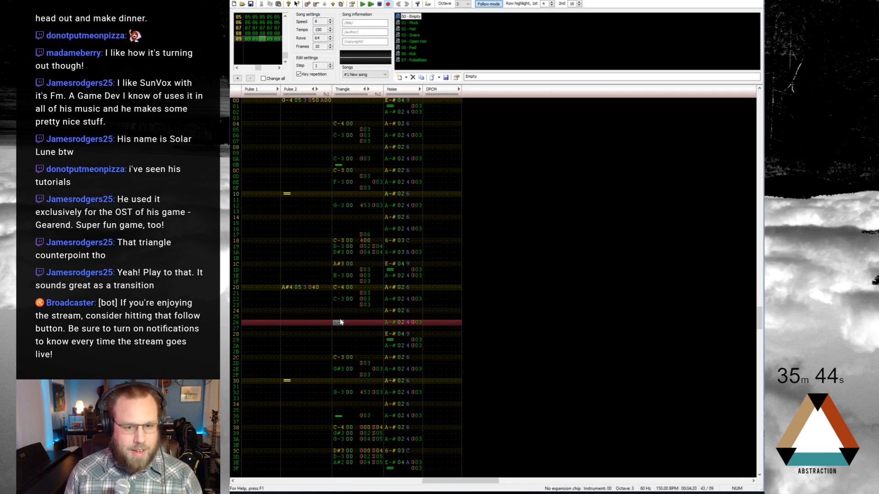
pyautogui.press('b')
pyautogui.click(340, 322)
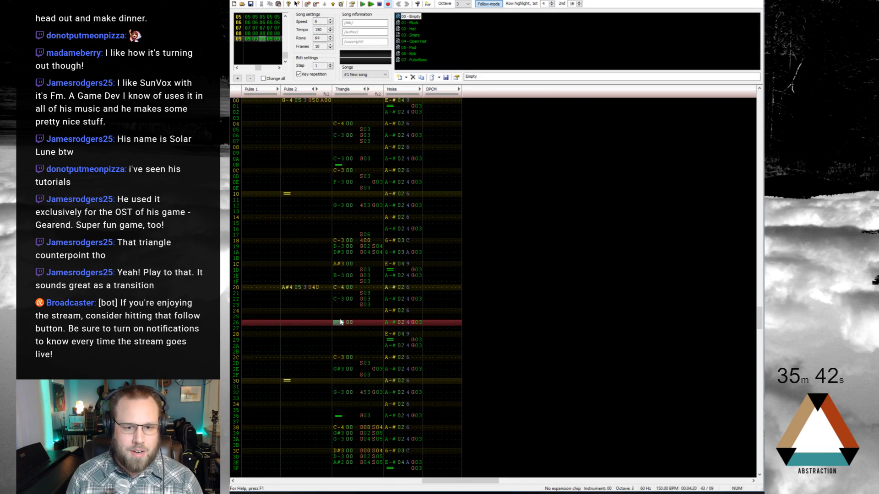
pyautogui.press('Delete')
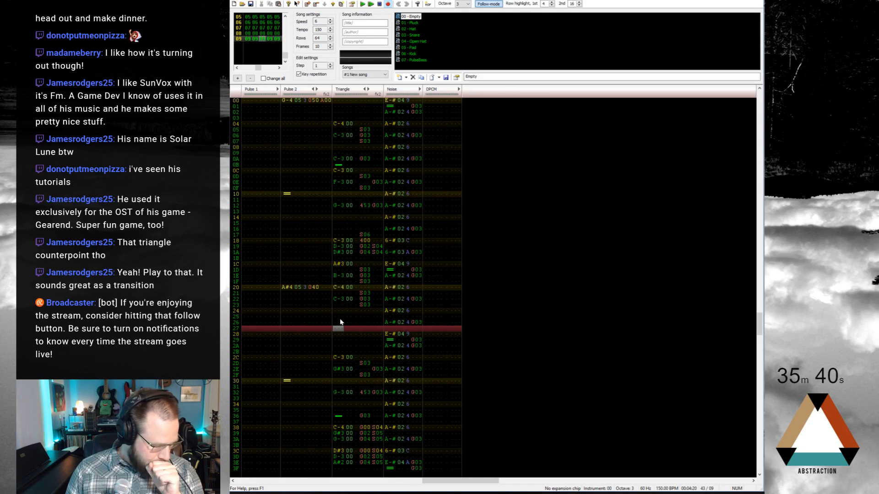
pyautogui.click(340, 323)
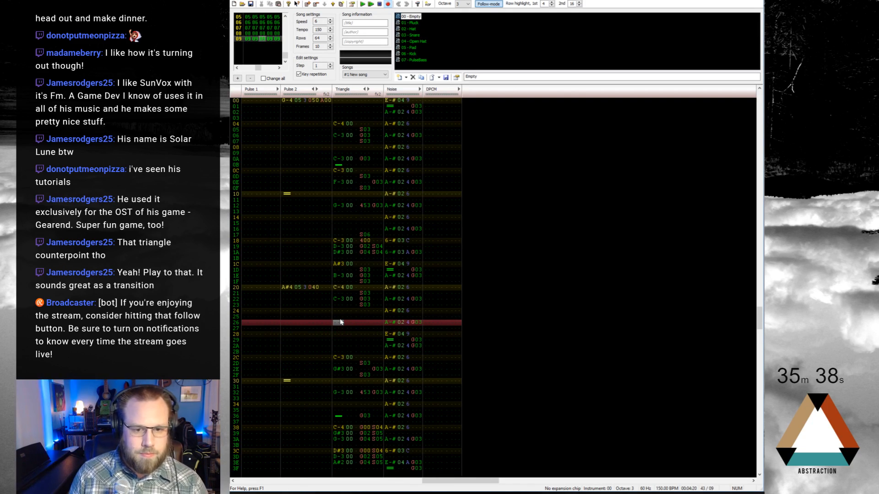
pyautogui.press('b')
pyautogui.press('Up')
pyautogui.press('Up')
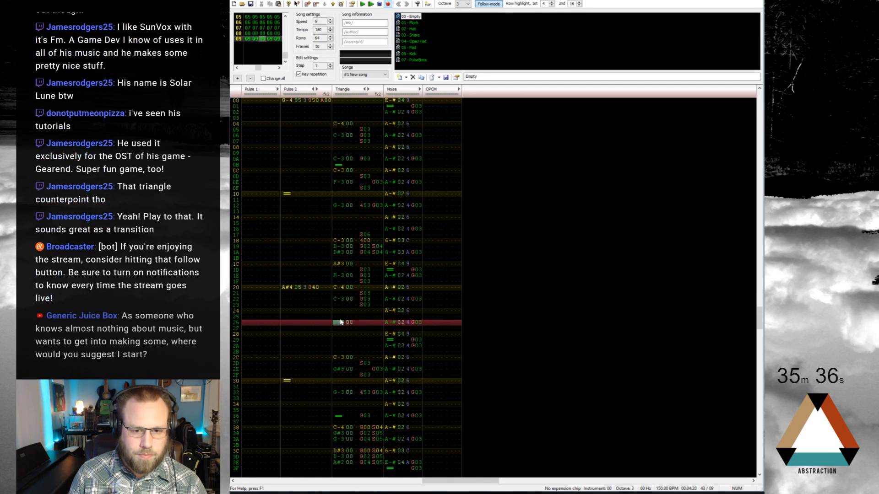
pyautogui.press('Down')
pyautogui.press('Delete')
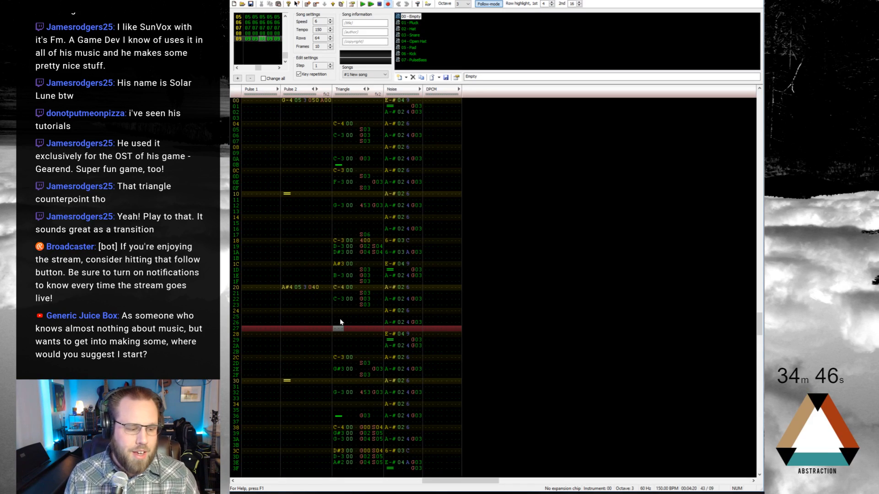
# Play frame 09 from the top to check the bass line through row 2B
pyautogui.press('Home')
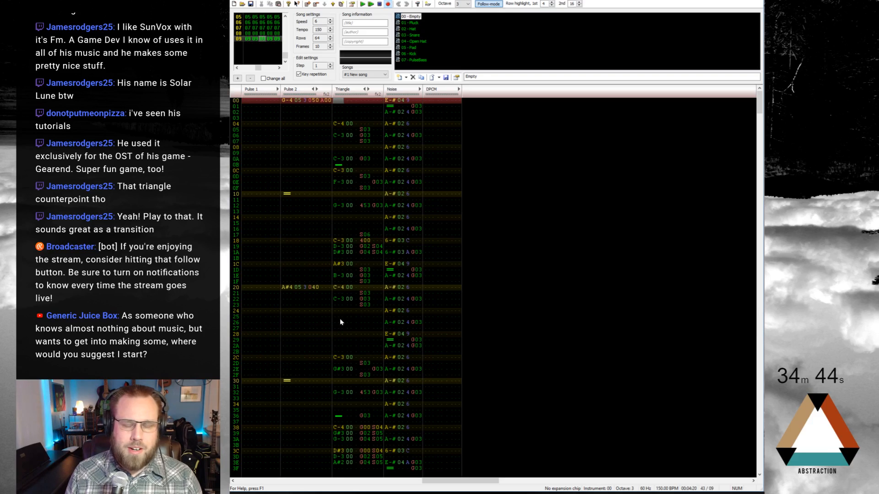
pyautogui.press('Return')
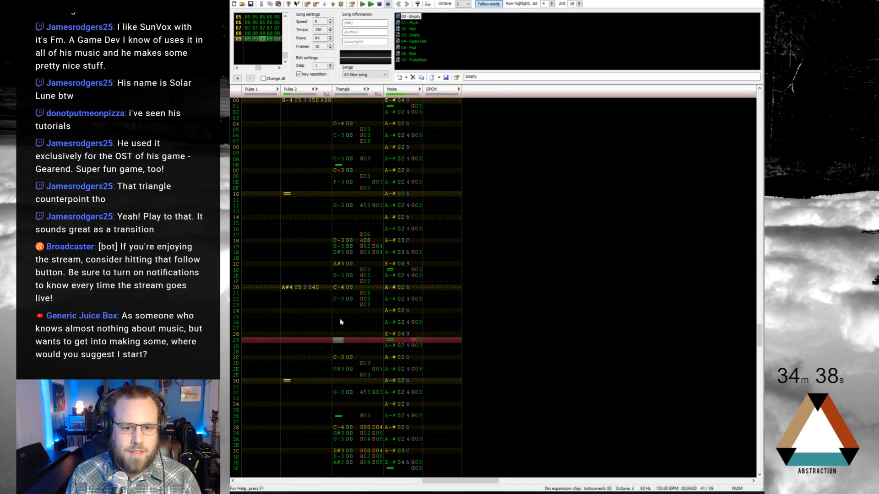
pyautogui.press('Return')
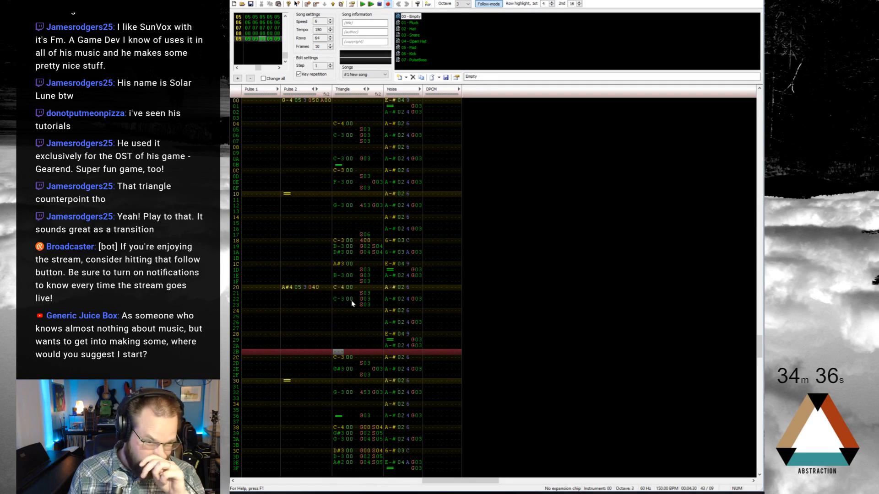
# Enter C-3 notes in the Triangle channel at rows 26 and 28
pyautogui.moveTo(343, 301); pyautogui.dragTo(370, 306)
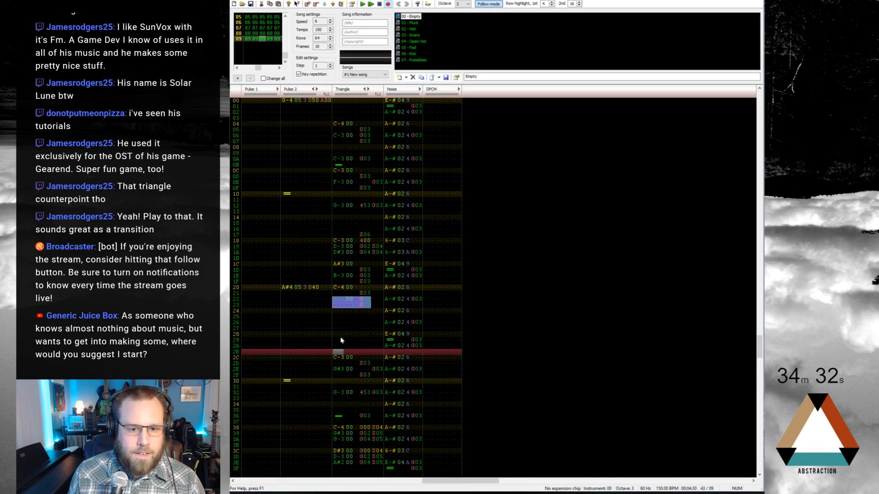
pyautogui.click(343, 325)
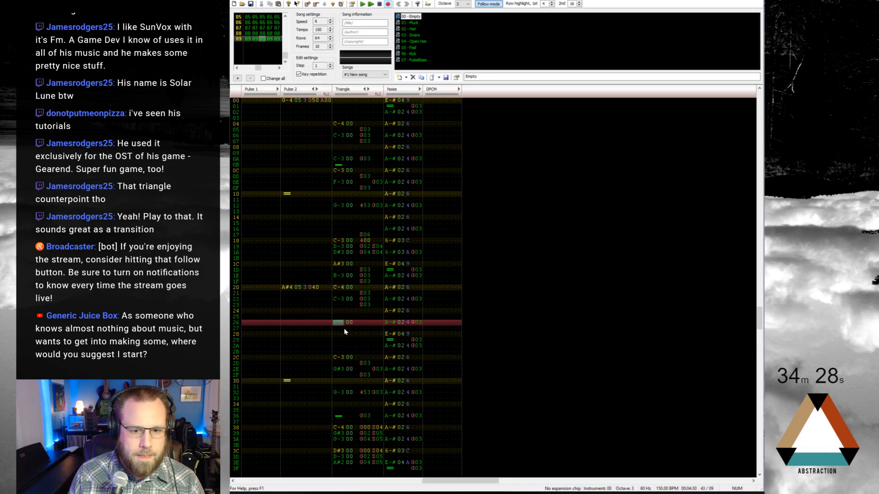
pyautogui.press('z')
pyautogui.press('Down')
pyautogui.press('z')
pyautogui.press('Up')
pyautogui.press('Up')
# Add a G03 effect at row 26 and an S03 effect at row 27 of the Triangle channel
pyautogui.press('Right')
pyautogui.press('Right')
pyautogui.press('Right')
pyautogui.press('Right')
pyautogui.press('Up')
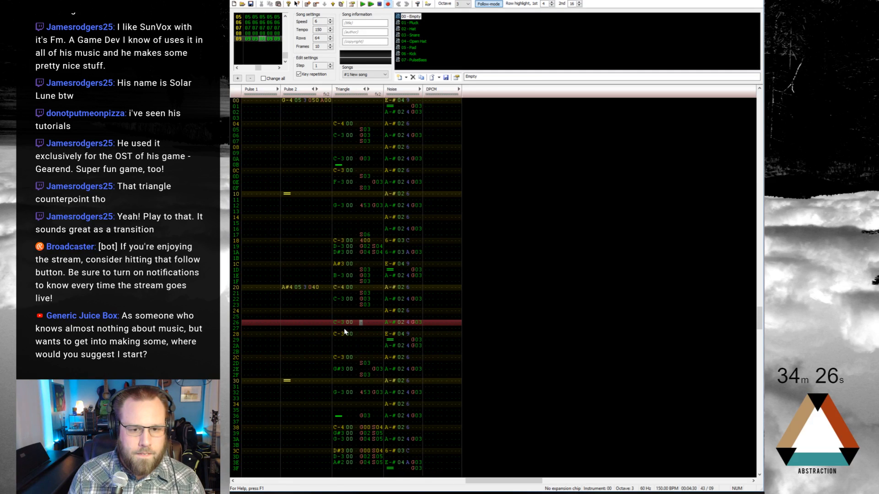
pyautogui.press('g')
pyautogui.press('s')
pyautogui.press('s')
pyautogui.press('Up')
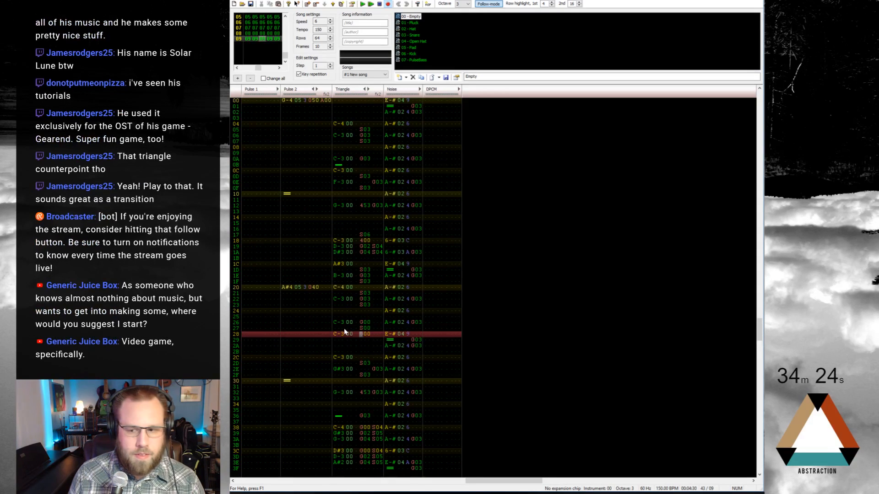
pyautogui.press('Delete')
pyautogui.press('Up')
pyautogui.press('Right')
pyautogui.press('Right')
pyautogui.press('Up')
pyautogui.press('Up')
pyautogui.press('3')
pyautogui.press('3')
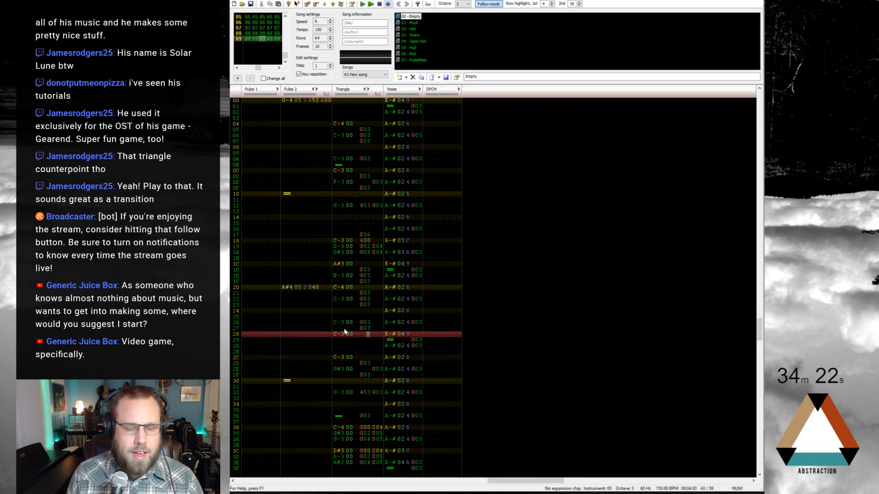
# Enter an S03 effect at row 29 of the Triangle channel and save the module
pyautogui.press('Left')
pyautogui.press('Left')
pyautogui.press('Left')
pyautogui.press('Down')
pyautogui.press('Down')
pyautogui.press('Left')
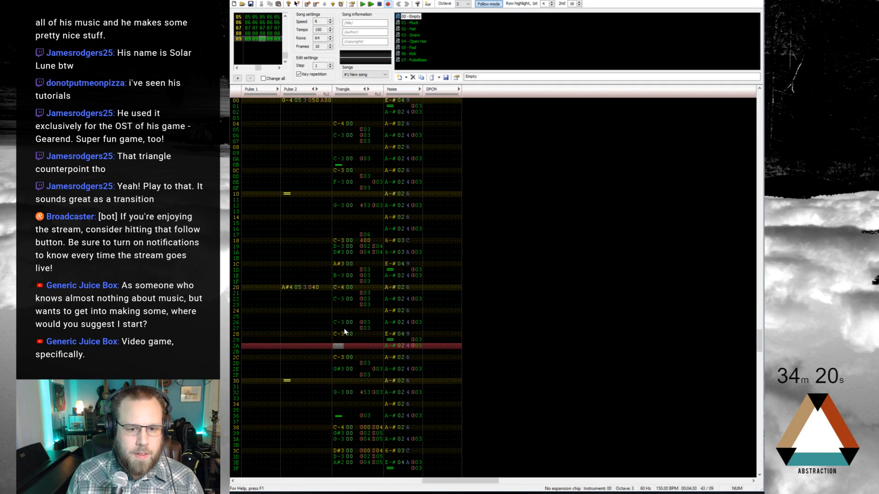
pyautogui.press('Up')
pyautogui.press('Right')
pyautogui.press('Right')
pyautogui.press('s')
pyautogui.press('Up')
pyautogui.press('Right')
pyautogui.press('Right')
pyautogui.press('3')
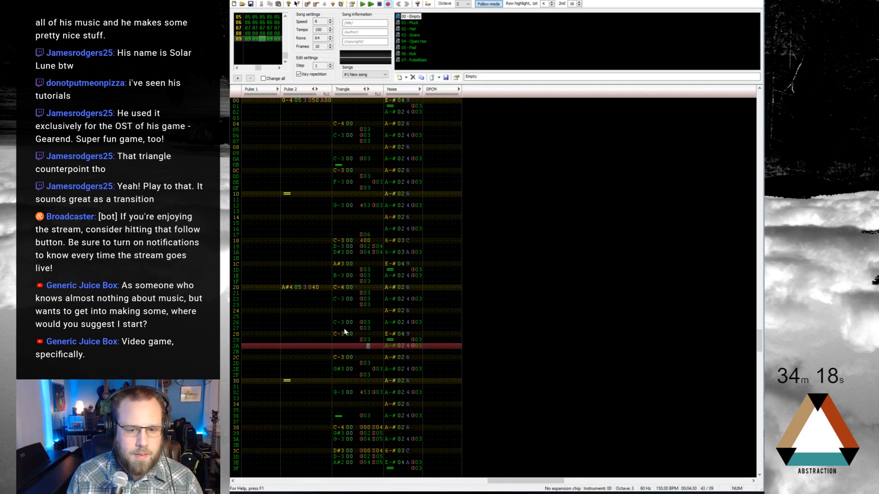
pyautogui.hotkey('ctrl', 's')
# Play the song from row 20 of frame 06 to hear the transition into frame 08, and return to frame 09
pyautogui.press('Home')
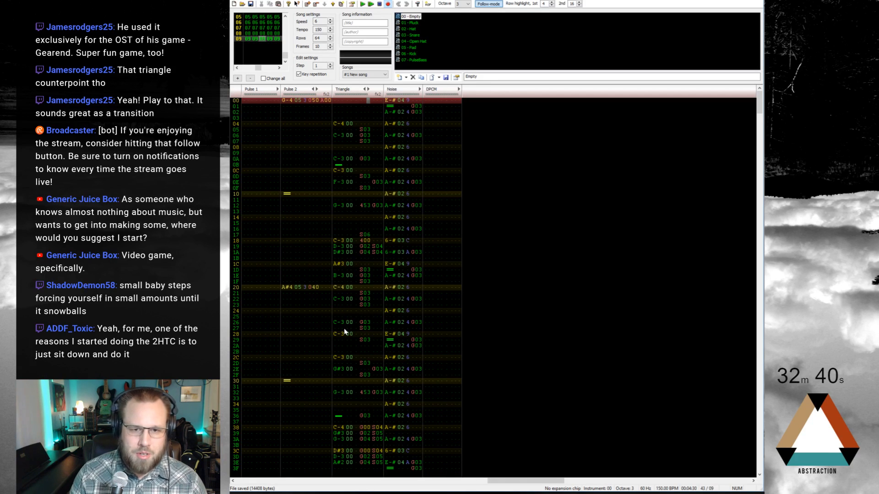
pyautogui.hotkey('ctrl', 'Left')
pyautogui.hotkey('ctrl', 'Left')
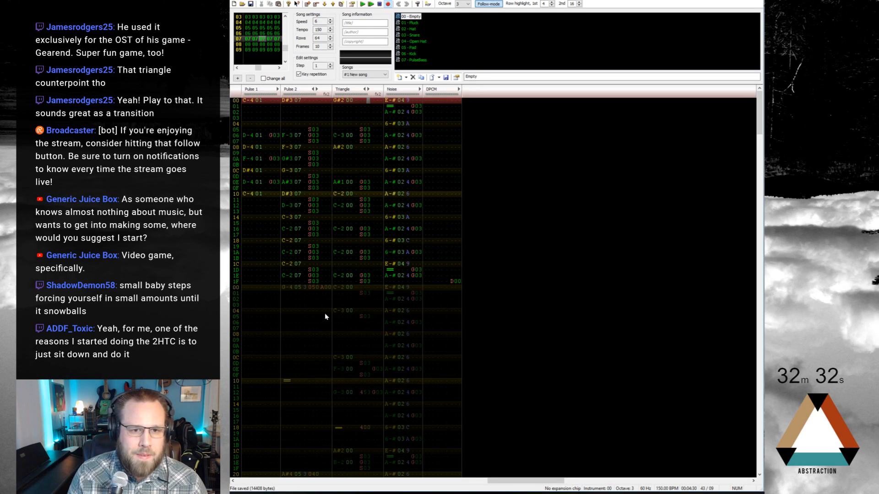
pyautogui.hotkey('ctrl', 'Right')
pyautogui.hotkey('ctrl', 'Right')
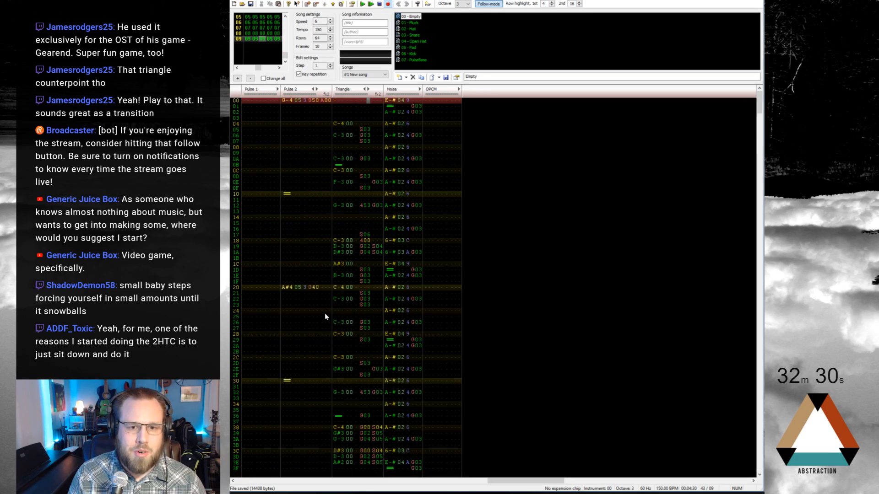
pyautogui.press('Up')
pyautogui.press('Home')
pyautogui.press('Up')
pyautogui.press('Home')
pyautogui.press('Up')
pyautogui.press('Up')
pyautogui.press('Up')
pyautogui.press('Up')
pyautogui.press('Up')
pyautogui.press('Up')
pyautogui.press('Up')
pyautogui.press('Up')
pyautogui.press('Up')
pyautogui.press('Up')
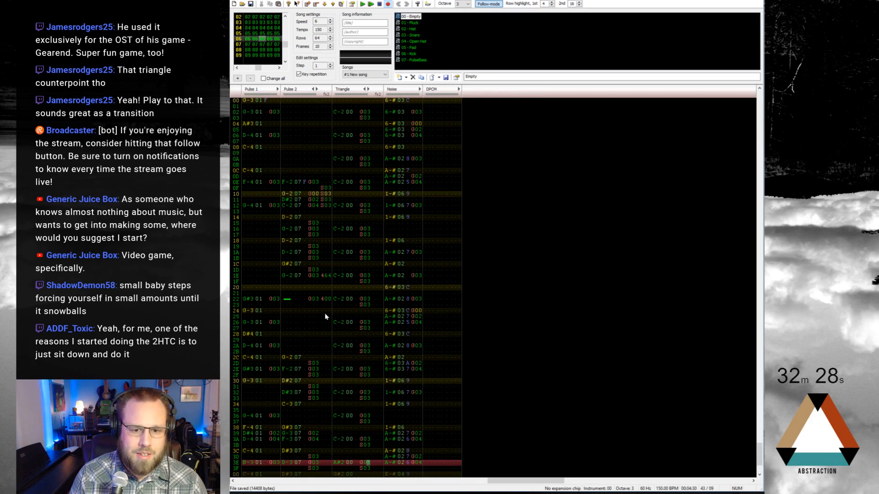
pyautogui.press('Up')
pyautogui.press('Up')
pyautogui.press('Up')
pyautogui.press('Up')
pyautogui.press('Up')
pyautogui.press('Up')
pyautogui.press('Up')
pyautogui.press('Up')
pyautogui.press('Up')
pyautogui.press('Up')
pyautogui.press('Up')
pyautogui.press('Up')
pyautogui.press('Up')
pyautogui.press('Up')
pyautogui.press('Up')
pyautogui.press('Up')
pyautogui.press('Up')
pyautogui.press('Up')
pyautogui.press('Up')
pyautogui.press('Up')
pyautogui.press('Up')
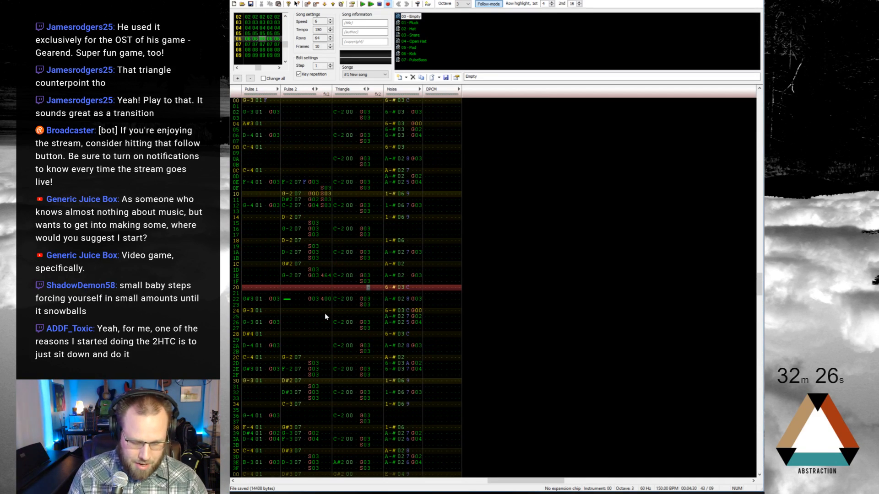
pyautogui.press('F7')
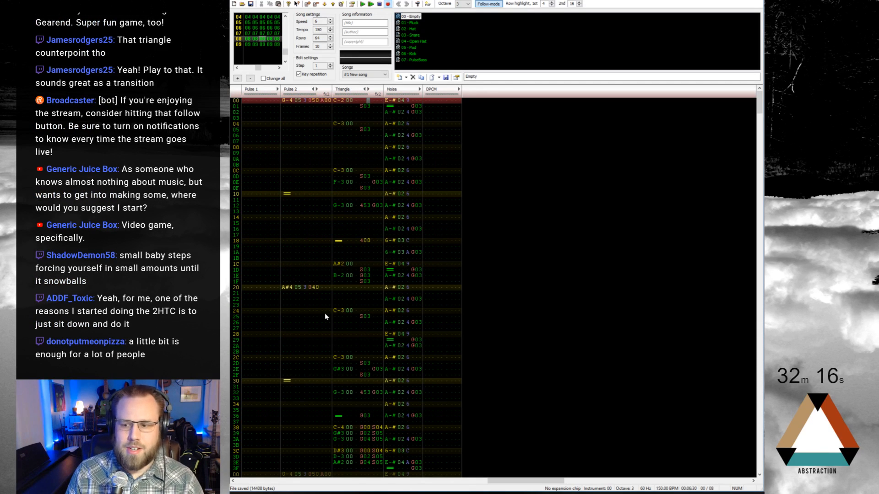
pyautogui.hotkey('ctrl', 'Right')
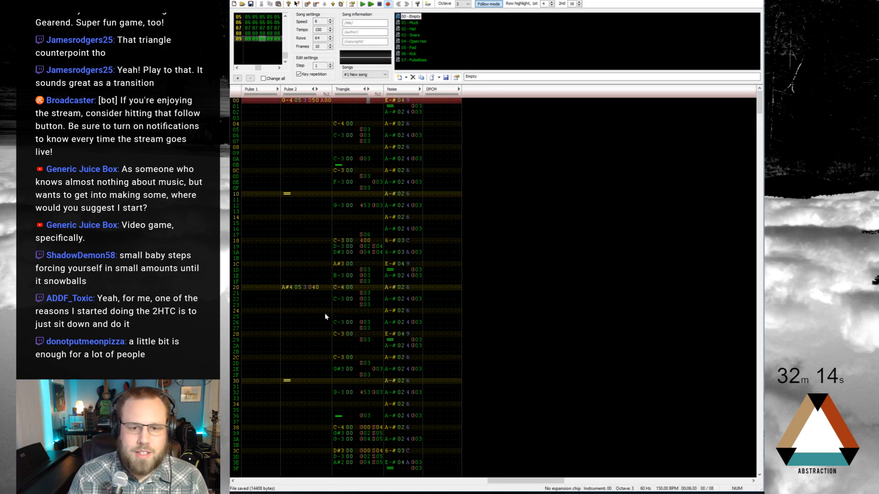
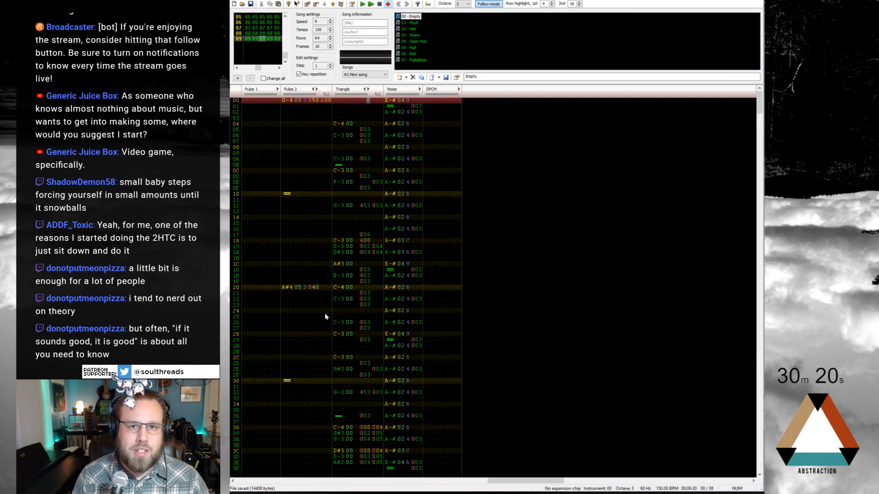
pyautogui.press('Left')
pyautogui.press('Left')
pyautogui.press('Left')
pyautogui.press('Left')
pyautogui.press('Left')
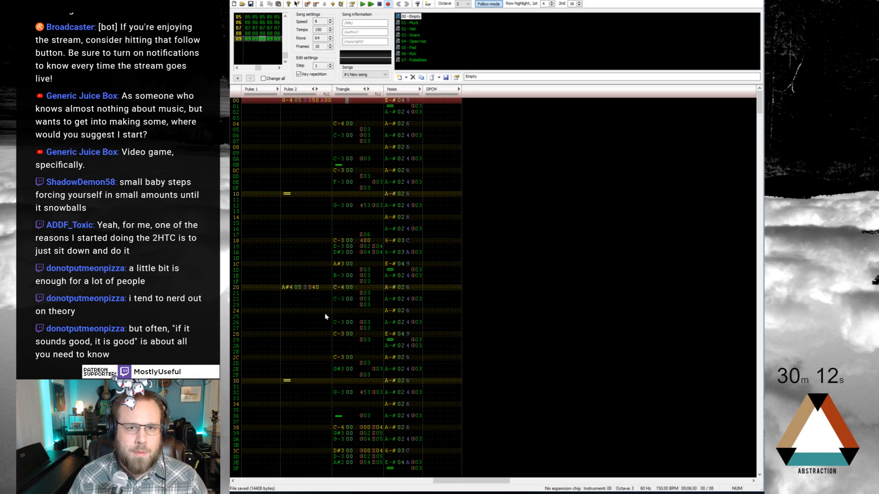
pyautogui.press('Down')
pyautogui.press('Down')
pyautogui.press('Down')
pyautogui.press('Down')
pyautogui.press('Down')
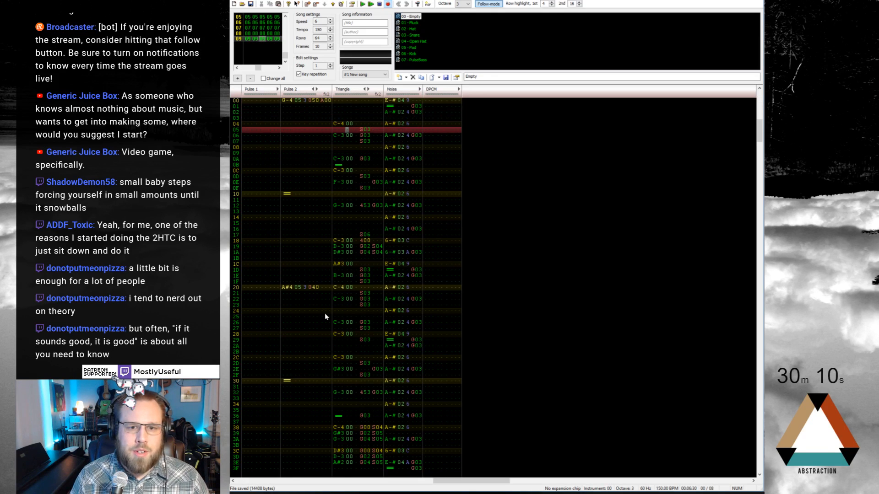
pyautogui.press('Right')
pyautogui.press('Right')
pyautogui.press('Right')
pyautogui.press('Down')
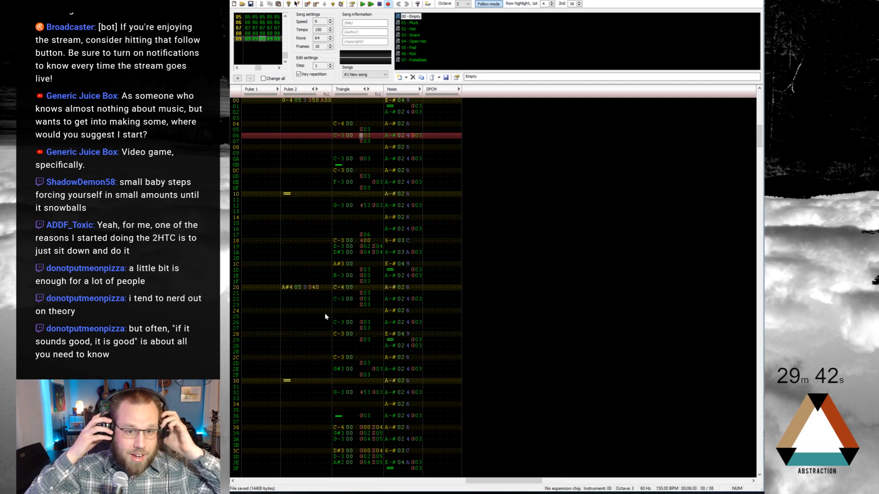
# Play the song from the start of frame 08 to hear it run through into frame 09
pyautogui.press('Home')
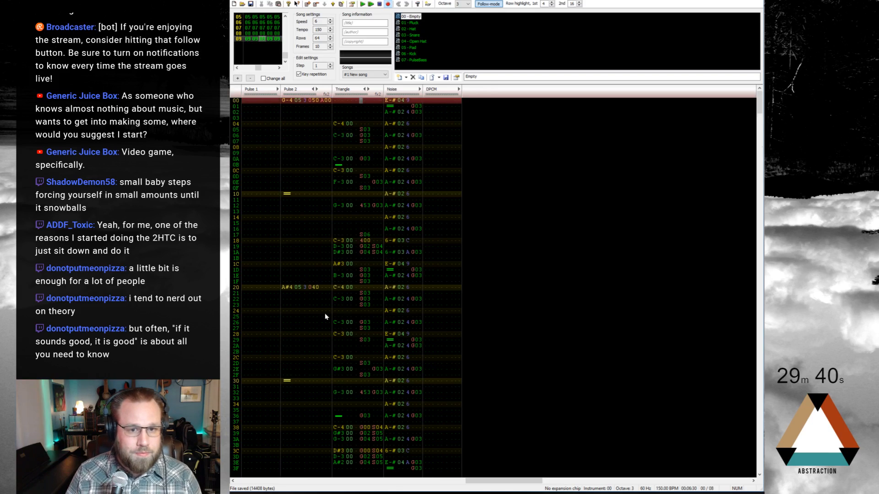
pyautogui.hotkey('ctrl', 'Left')
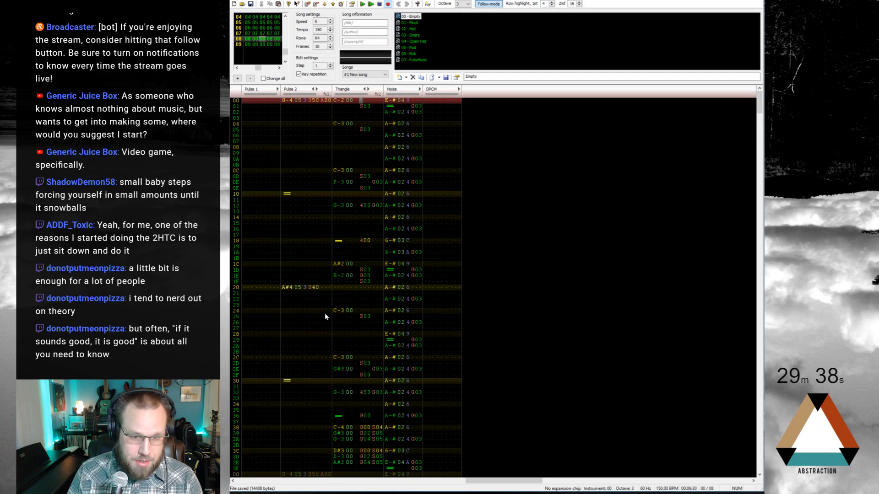
pyautogui.press('Return')
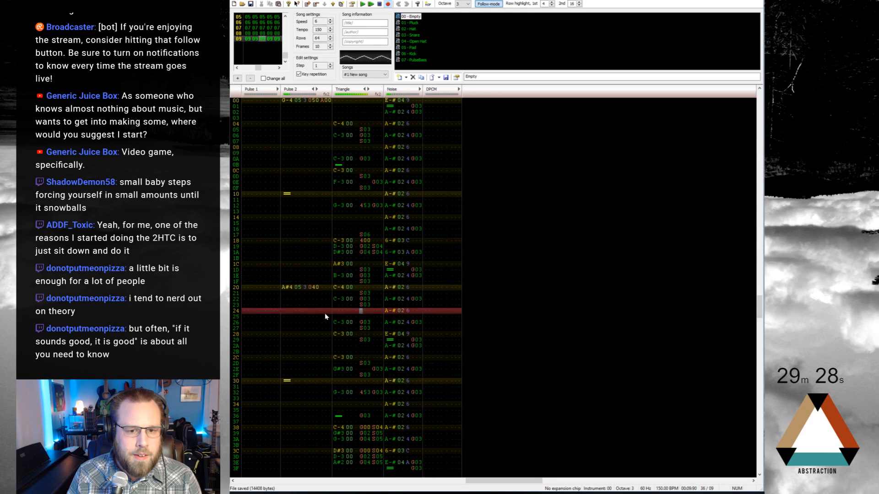
pyautogui.press('Return')
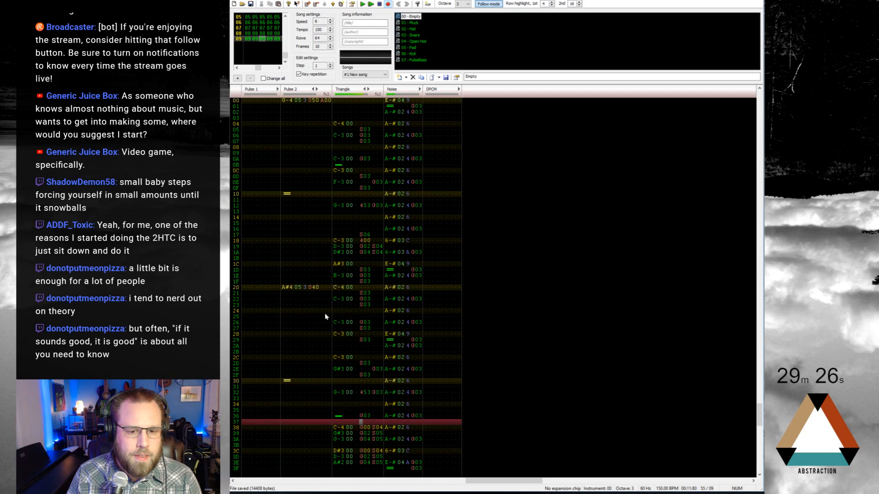
# Change the Triangle note at row 2E of frame 09 to A#3
pyautogui.press('Up')
pyautogui.press('Up')
pyautogui.press('Up')
pyautogui.press('Up')
pyautogui.press('Up')
pyautogui.press('Left')
pyautogui.press('Left')
pyautogui.press('Up')
pyautogui.press('Up')
pyautogui.press('Up')
pyautogui.press('Up')
pyautogui.press('Left')
pyautogui.press('Left')
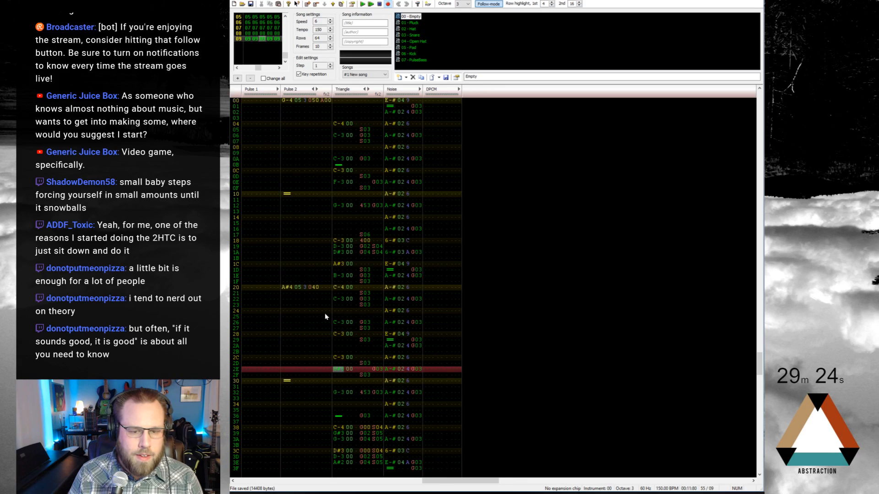
pyautogui.press('Down')
pyautogui.press('Down')
pyautogui.press('Down')
pyautogui.press('Down')
pyautogui.press('Up')
pyautogui.press('Up')
pyautogui.press('Up')
pyautogui.press('Up')
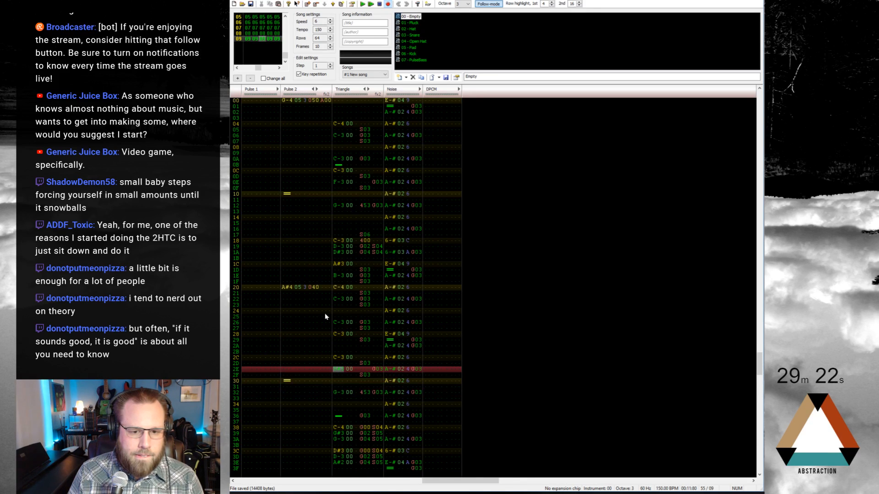
pyautogui.press('6')
pyautogui.press('Up')
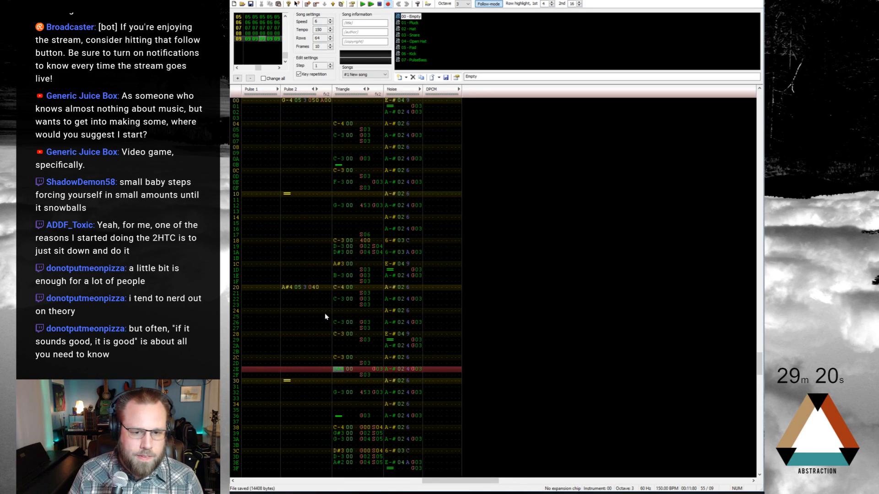
pyautogui.press('j')
pyautogui.press('Down')
pyautogui.press('Down')
pyautogui.press('Down')
pyautogui.press('Down')
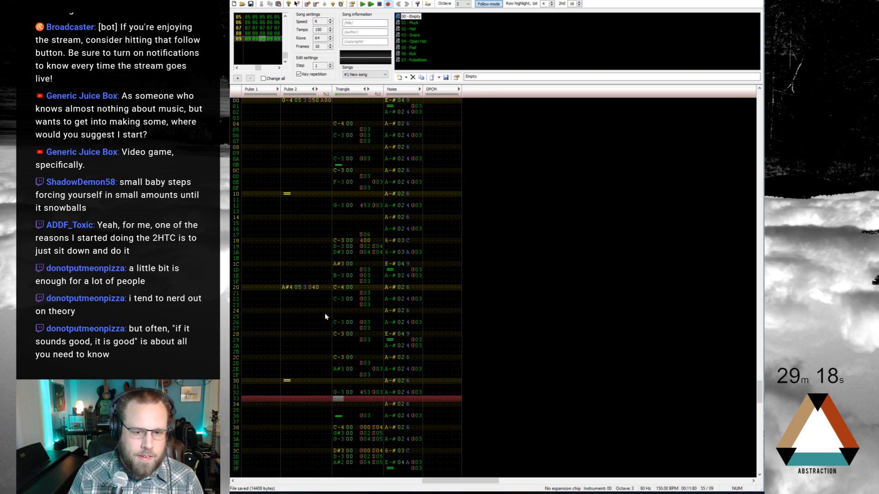
# Play frame 09 from its first row to hear the revised Triangle line
pyautogui.press('Up')
pyautogui.press('Up')
pyautogui.press('Up')
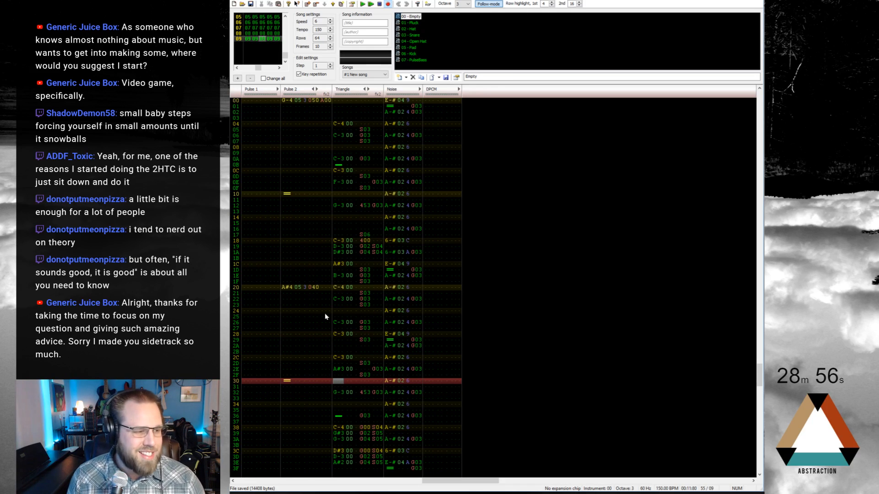
pyautogui.press('End')
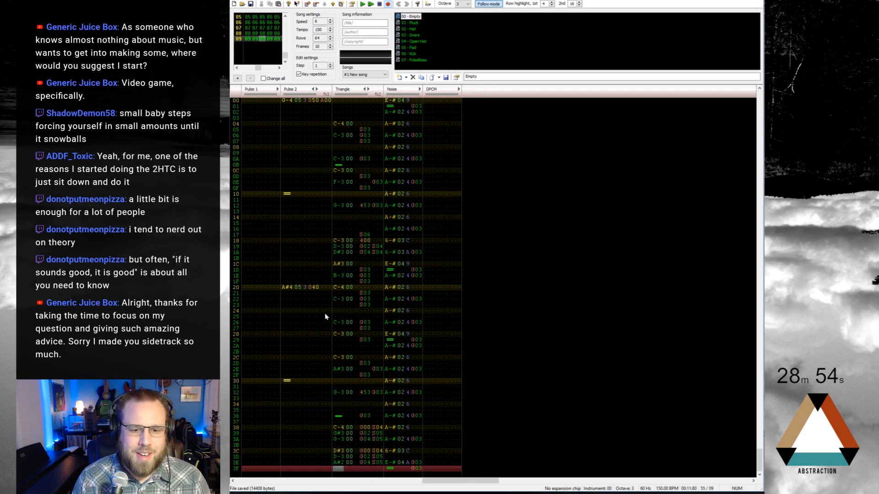
pyautogui.press('Up')
pyautogui.press('Up')
pyautogui.press('Up')
pyautogui.press('Up')
pyautogui.press('Up')
pyautogui.press('Up')
pyautogui.press('Up')
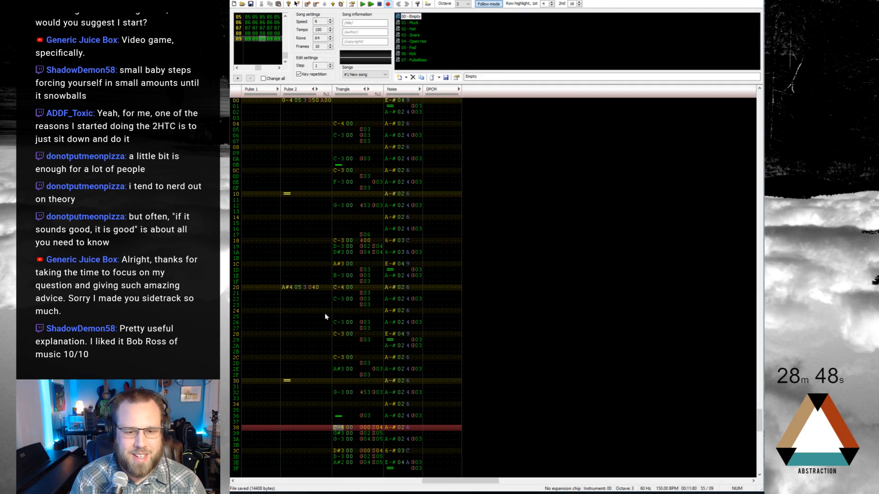
pyautogui.press('Home')
pyautogui.press('Return')
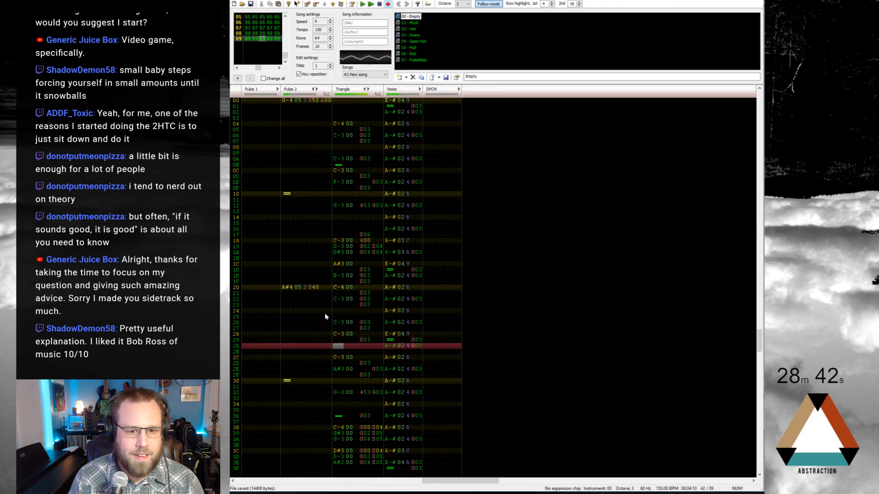
pyautogui.press('Return')
# Enter a note cut at row 27 of the Triangle channel and clear that row's S03 effect
pyautogui.press('pageup')
pyautogui.press('Up')
pyautogui.press('Up')
pyautogui.press('Up')
pyautogui.press('Up')
pyautogui.press('Up')
pyautogui.press('Up')
pyautogui.press('Up')
pyautogui.press('Up')
pyautogui.press('Right')
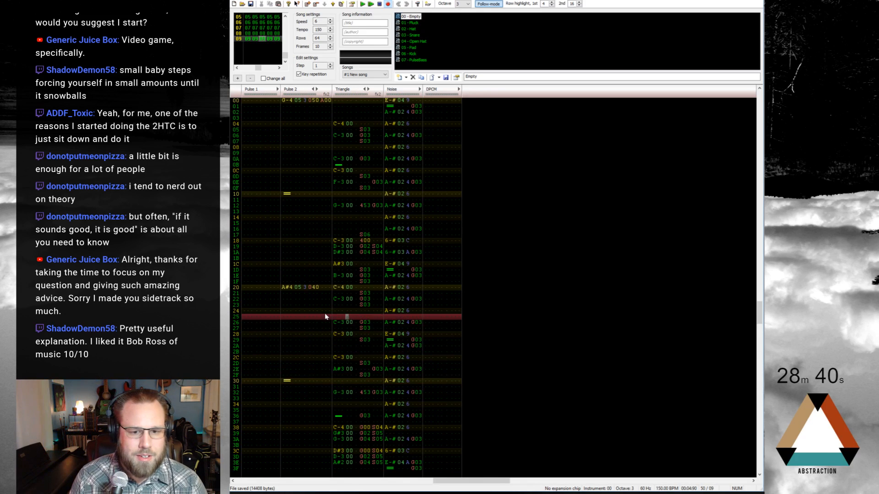
pyautogui.press('Down')
pyautogui.press('Left')
pyautogui.press('Down')
pyautogui.press('1')
pyautogui.press('Right')
pyautogui.press('Right')
pyautogui.press('Right')
pyautogui.press('Up')
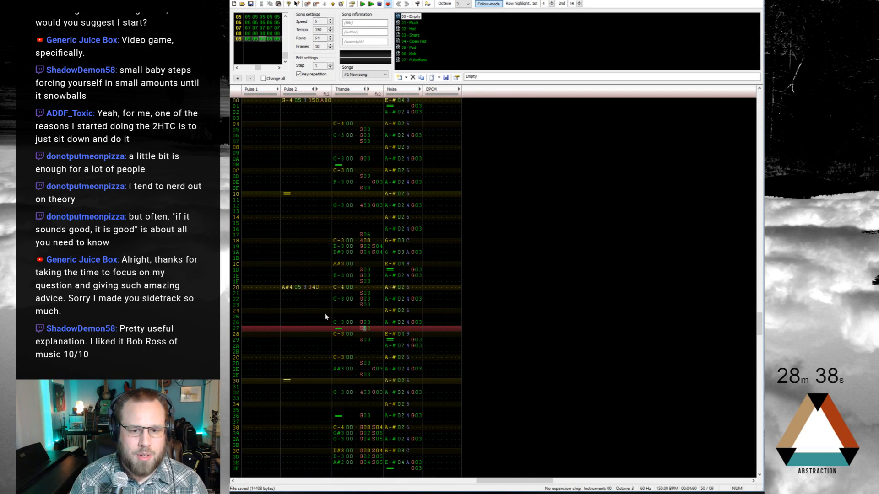
# Play frame 09 from its first row to check the Triangle note cut at row 27
pyautogui.press('Down')
pyautogui.press('Down')
pyautogui.press('Down')
pyautogui.press('Down')
pyautogui.press('Down')
pyautogui.press('Down')
pyautogui.press('Left')
pyautogui.press('Left')
pyautogui.press('Left')
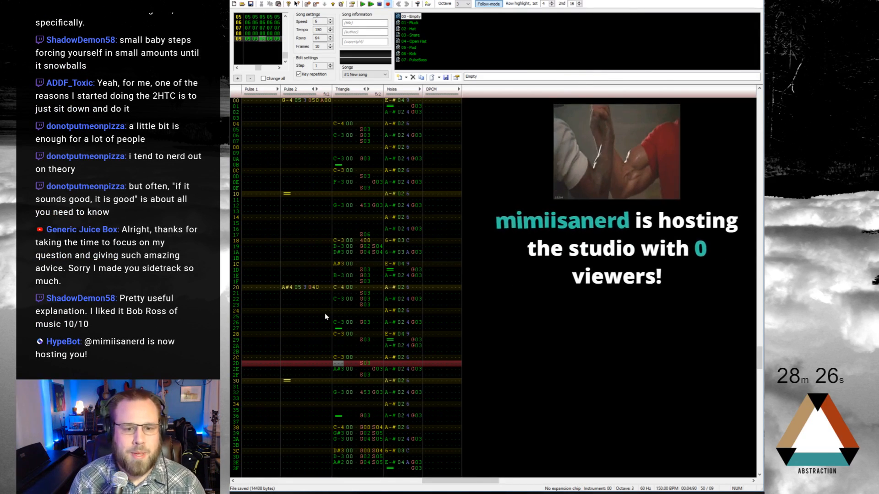
pyautogui.press('Down')
pyautogui.press('Down')
pyautogui.press('Up')
pyautogui.press('Up')
pyautogui.press('Up')
pyautogui.press('Home')
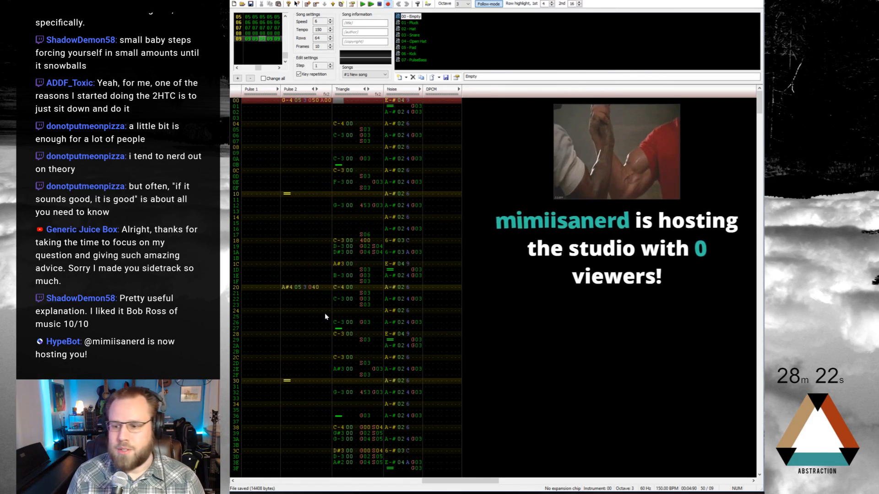
pyautogui.press('Return')
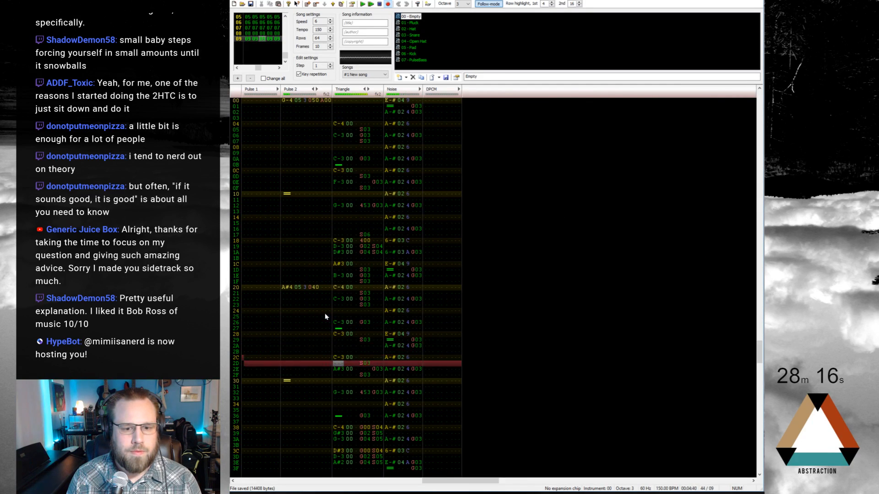
pyautogui.press('Return')
# Change the Triangle note at row 2C of frame 09 to F#3 and play the song to hear it
pyautogui.press('Up')
pyautogui.press('Up')
pyautogui.press('Up')
pyautogui.press('Up')
pyautogui.press('Up')
pyautogui.press('Up')
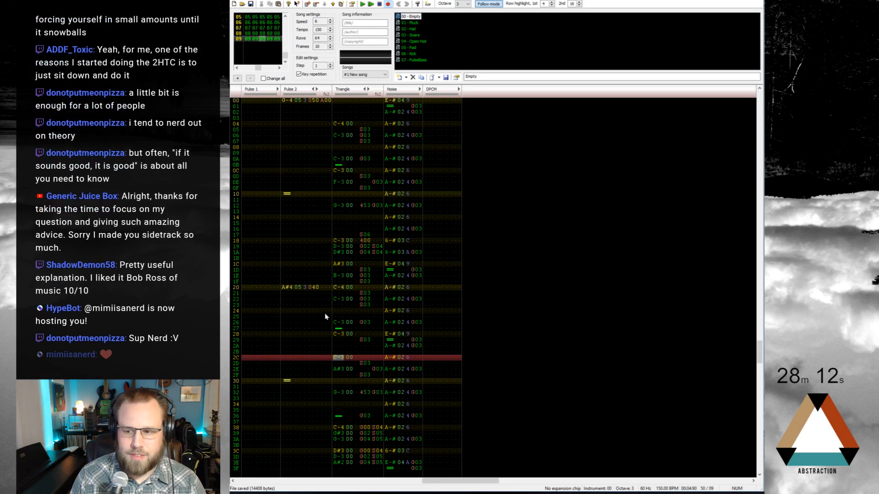
pyautogui.press('g')
pyautogui.press('Up')
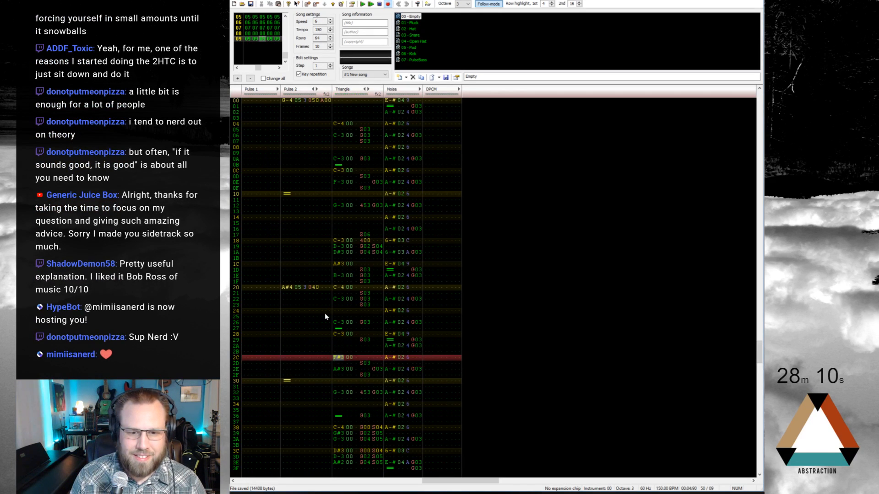
pyautogui.press('Return')
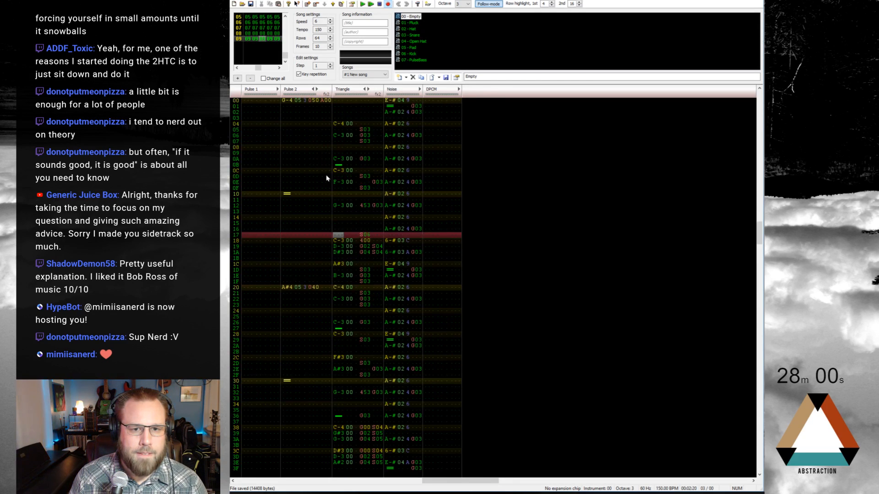
# Insert a new frame 0A after frame 09 and paste the copied frame 08 patterns into all its channels
pyautogui.scroll(4, 334, 188)
pyautogui.hotkey('ctrl', 'a')
pyautogui.hotkey('ctrl', 'a')
pyautogui.scroll(-16, 334, 185)
pyautogui.click(335, 193)
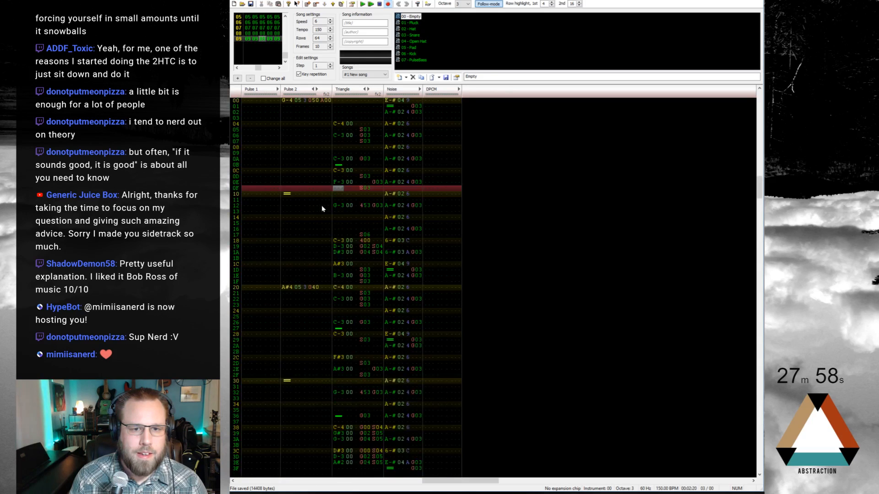
pyautogui.scroll(-7, 322, 205)
pyautogui.click(307, 4)
pyautogui.scroll(-6, 333, 203)
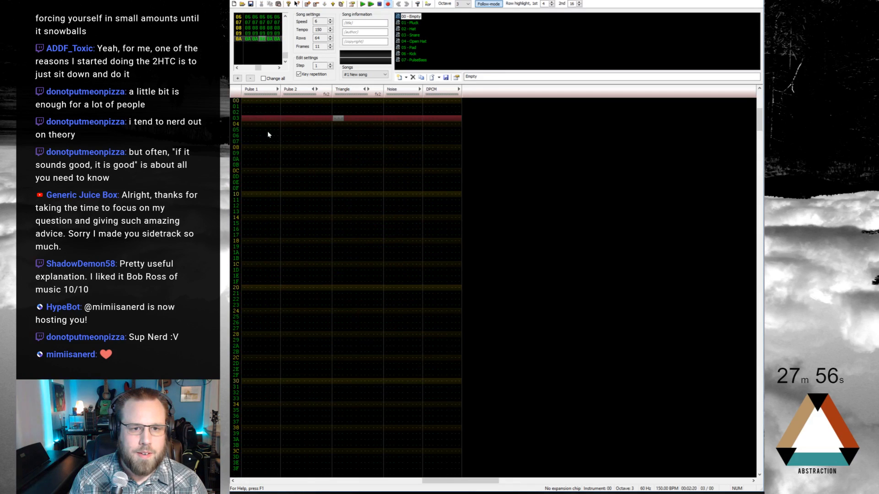
pyautogui.click(248, 101)
pyautogui.hotkey('ctrl', 'v')
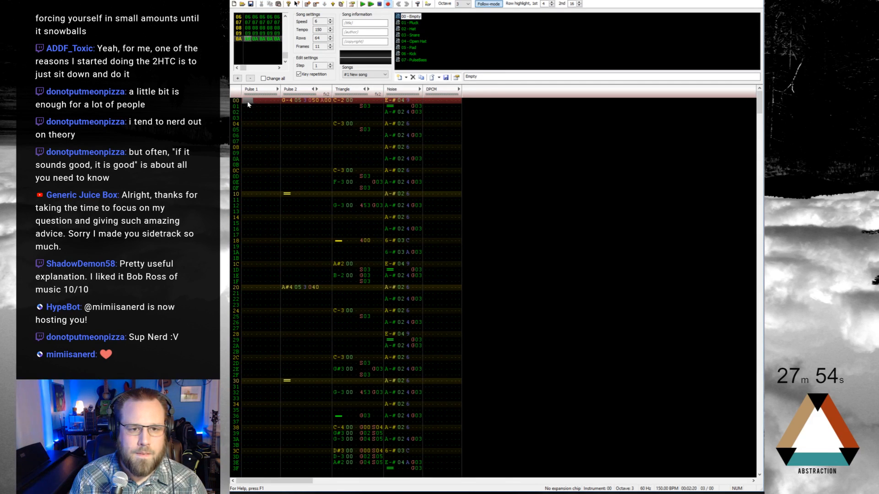
# Enter a G-4 note with the Pluck instrument at row 02 of the Pulse 1 channel in frame 0A
pyautogui.hotkey('ctrl', 'Down')
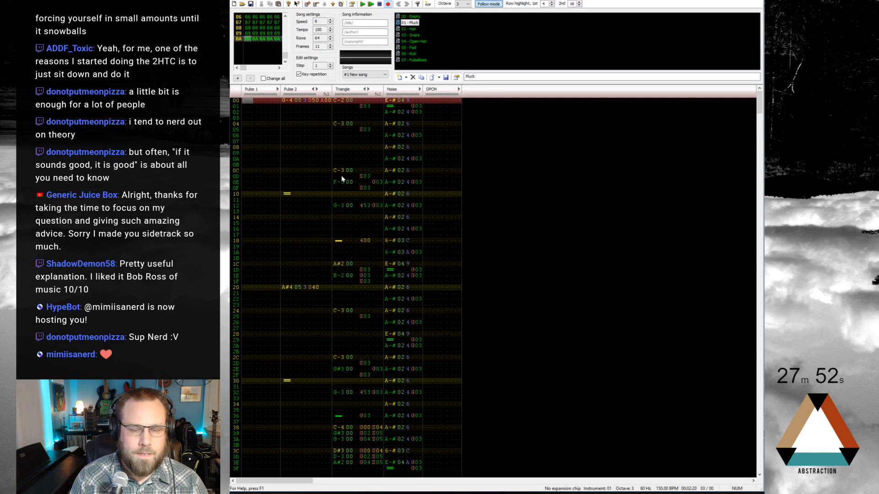
pyautogui.press('Up')
pyautogui.press('Up')
pyautogui.press('Down')
pyautogui.press('Down')
pyautogui.press('Down')
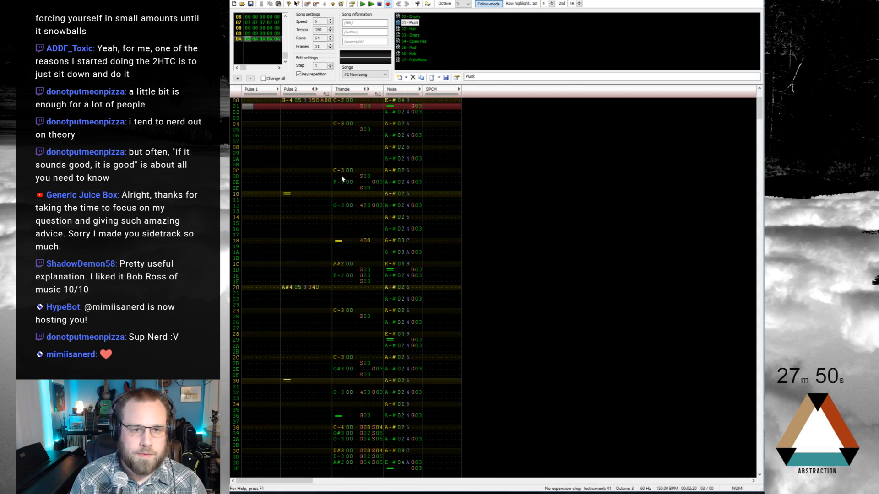
pyautogui.press('Down')
pyautogui.press('e')
pyautogui.press('Up')
pyautogui.press('e')
pyautogui.press('Up')
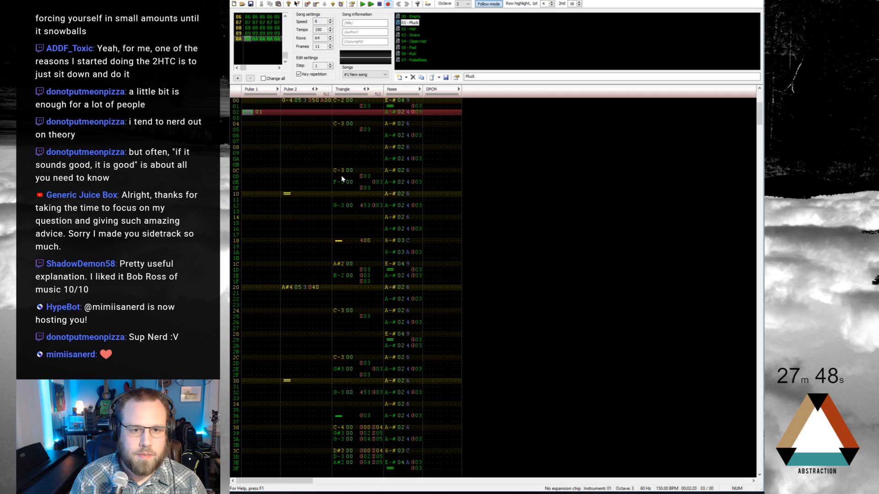
pyautogui.press('t')
# Add a G03 effect to the Pulse 1 note at row 02
pyautogui.press('Right')
pyautogui.press('Right')
pyautogui.press('Right')
pyautogui.press('Right')
pyautogui.press('Up')
pyautogui.press('g')
pyautogui.press('Right')
pyautogui.press('Right')
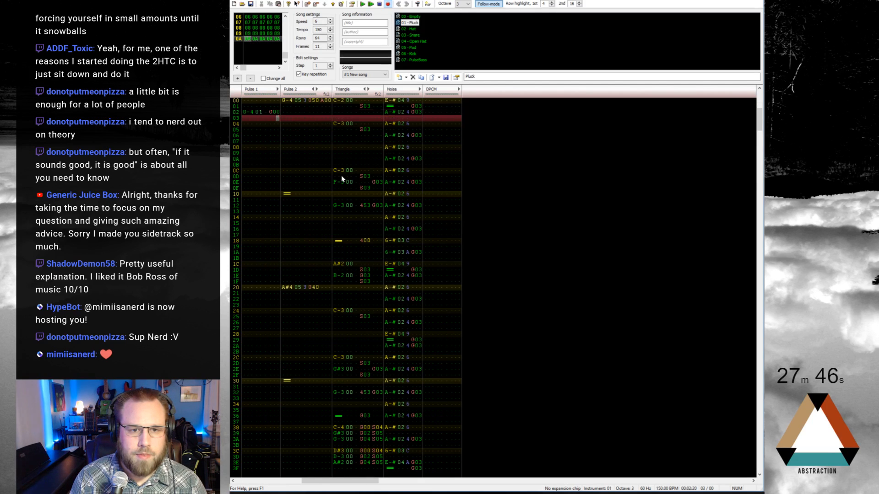
pyautogui.press('Up')
pyautogui.press('3')
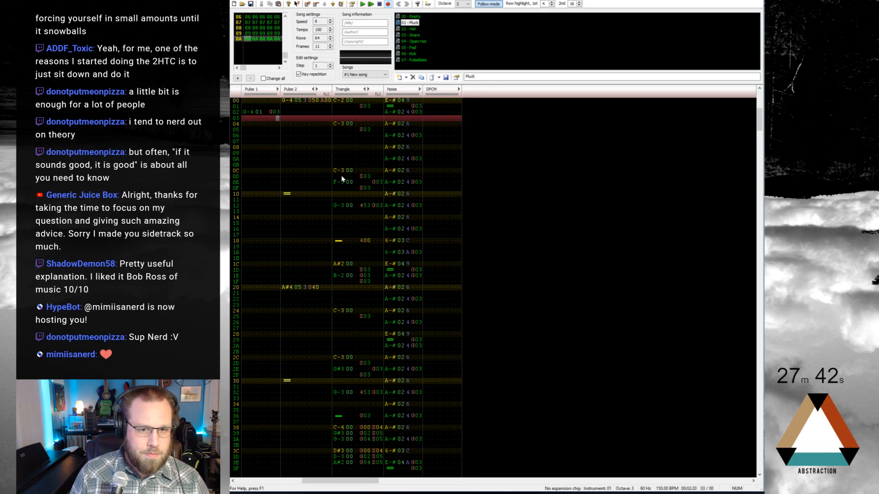
# Play frame 0A from its first row to hear the new Pulse 1 note
pyautogui.press('Home')
pyautogui.press('Down')
pyautogui.press('Down')
pyautogui.press('Down')
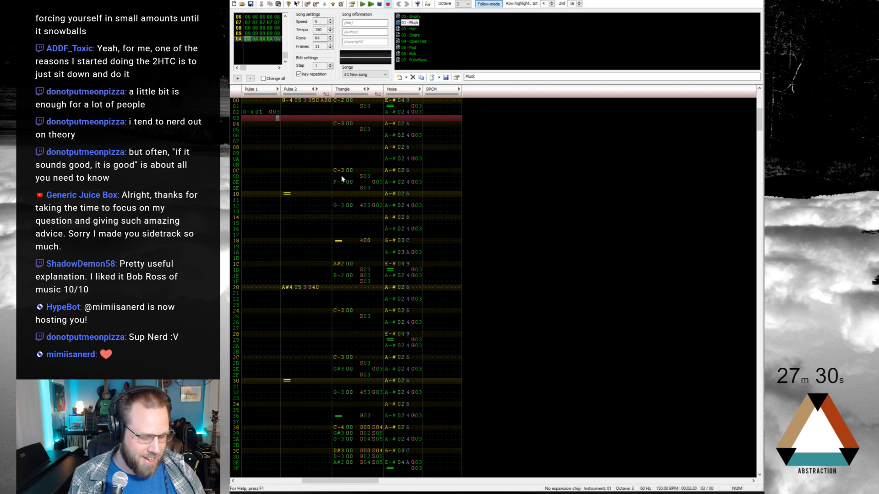
pyautogui.click(252, 102)
pyautogui.press('Return')
pyautogui.press('Return')
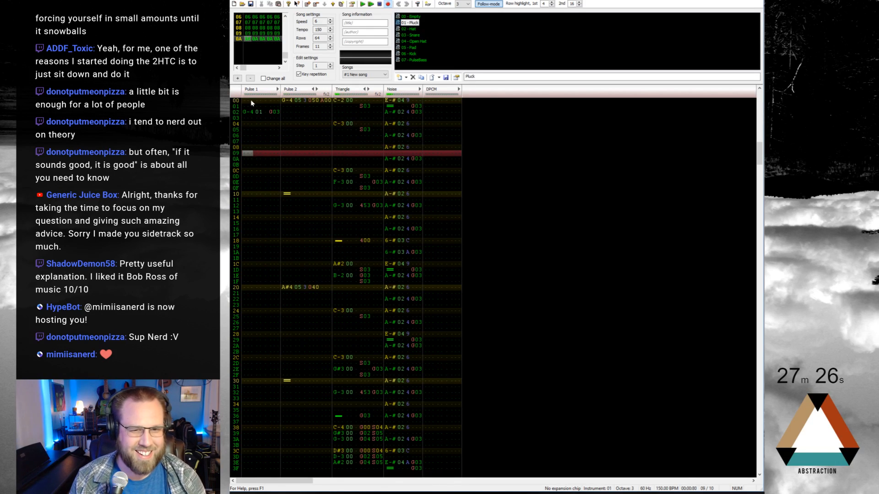
# Set the volume of the Pulse 1 note at row 02 to A and play frame 0A again
pyautogui.press('Up')
pyautogui.press('Up')
pyautogui.press('Up')
pyautogui.press('Up')
pyautogui.press('Up')
pyautogui.press('Up')
pyautogui.press('Right')
pyautogui.press('Right')
pyautogui.press('Up')
pyautogui.press('Right')
pyautogui.write('a')
pyautogui.press('Return')
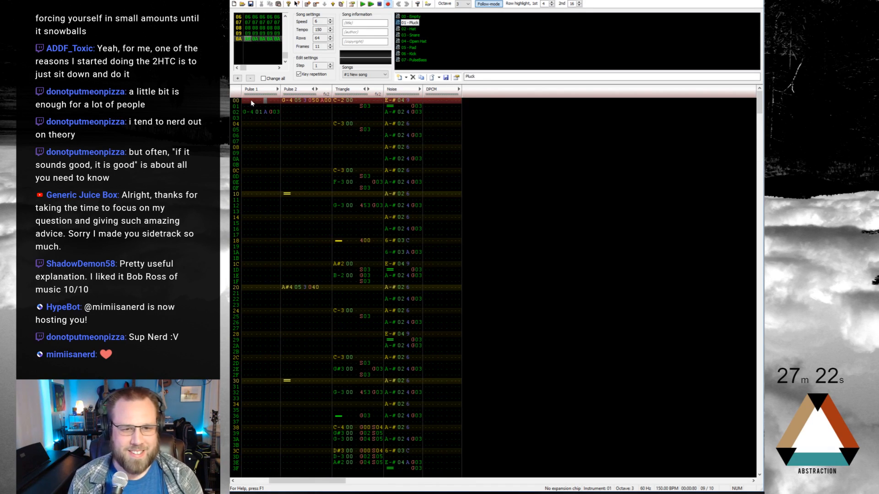
# Copy the G-4 Pluck note with its volume and effect from row 02 to row 0A of Pulse 1
pyautogui.press('Return')
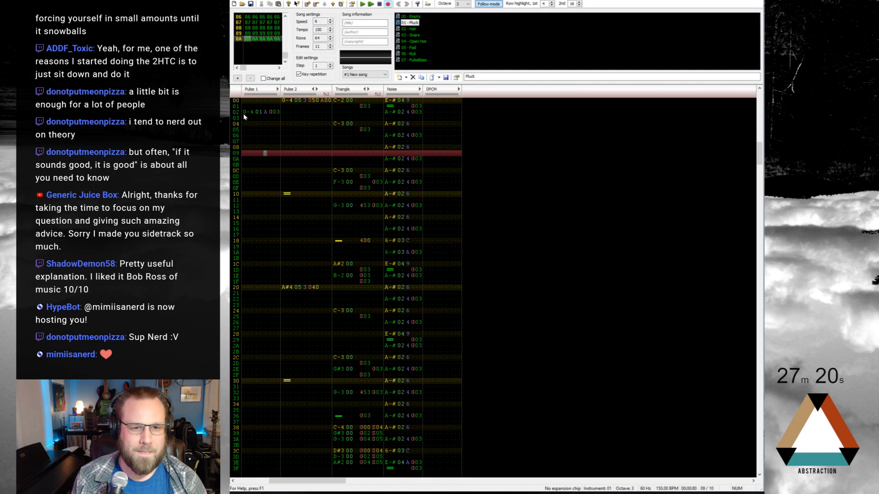
pyautogui.moveTo(243, 112); pyautogui.dragTo(275, 119)
pyautogui.hotkey('ctrl', 'c')
pyautogui.click(244, 160)
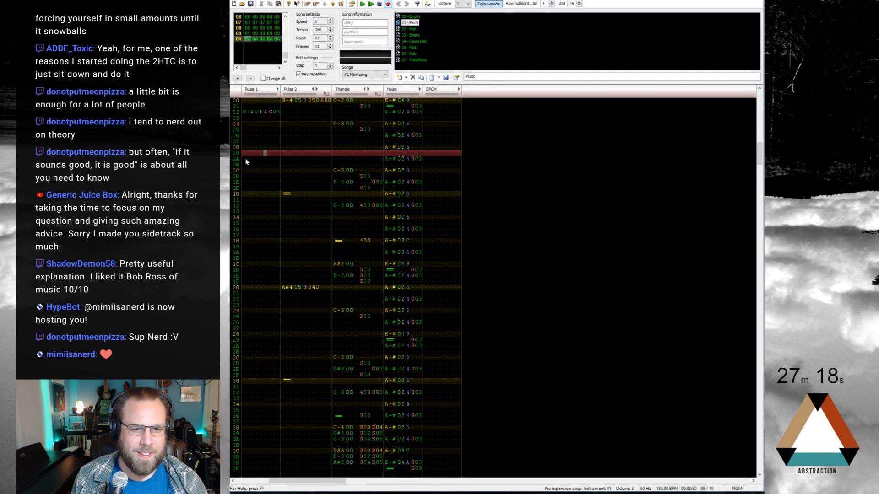
pyautogui.hotkey('ctrl', 'v')
pyautogui.click(246, 152)
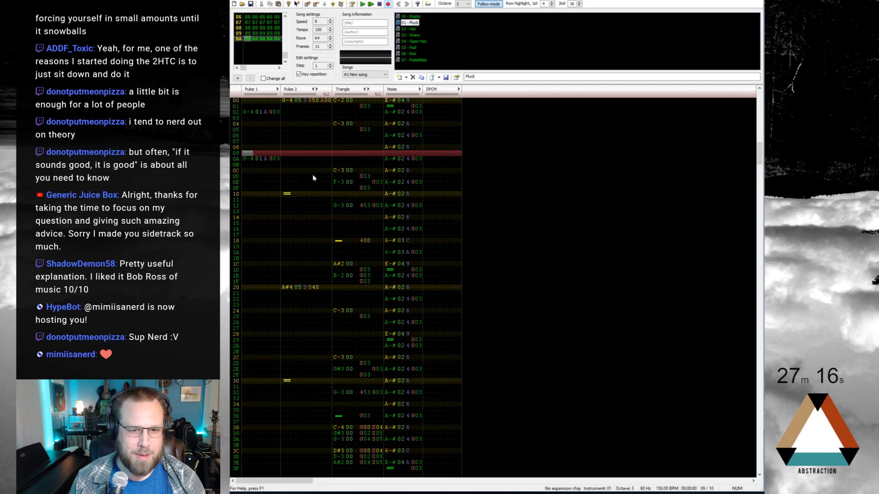
# Enter a G#4 Pluck note with a volume and G02 effect at row 09, set row 0A's effect to G04, and play the frame
pyautogui.press('6')
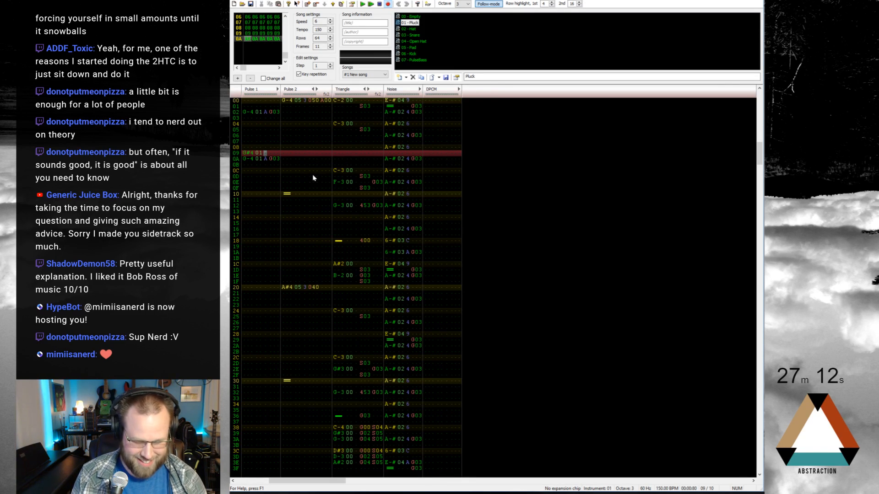
pyautogui.write('8g0')
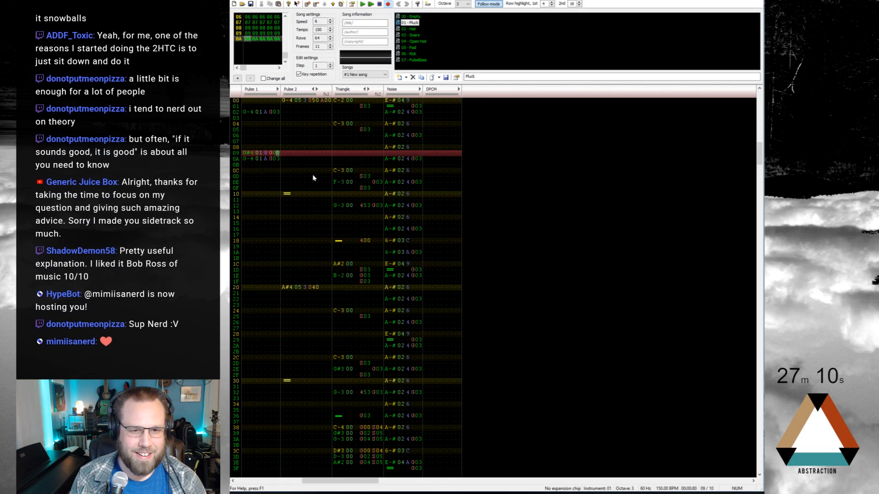
pyautogui.write('24')
pyautogui.press('Home')
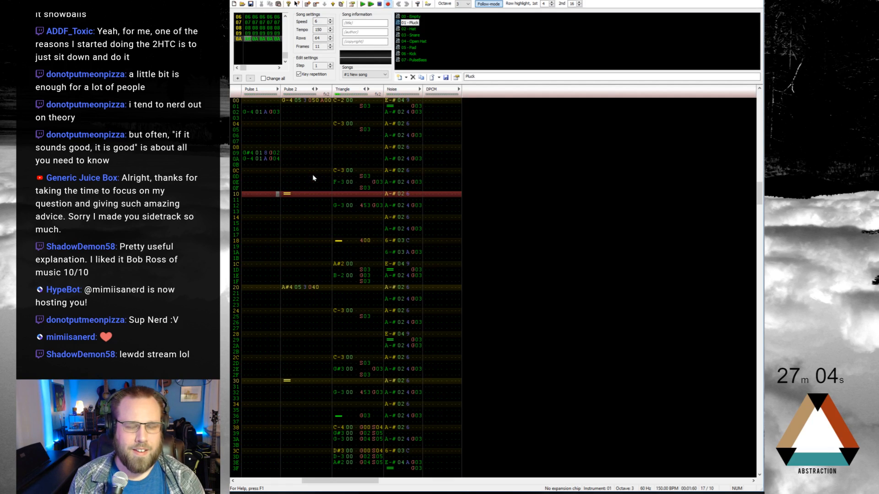
# Move the two Pulse 1 notes so G#4 sits at row 0A with a G03 effect and G-4 at row 0C
pyautogui.moveTo(248, 154); pyautogui.dragTo(277, 160)
pyautogui.click(260, 154)
pyautogui.click(277, 160)
pyautogui.press('Down')
pyautogui.press('Down')
pyautogui.press('Down')
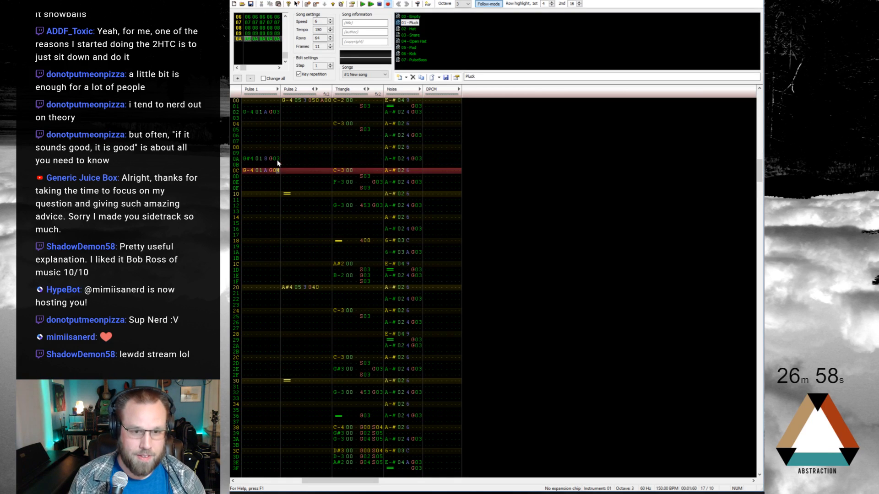
# Remove the delay effect from the Pulse 1 G-4 note at row 0C
pyautogui.press('Left')
pyautogui.press('Left')
pyautogui.press('Up')
pyautogui.press('Delete')
# Enter a D#4 note with the Pluck instrument at row 0E of Pulse 1
pyautogui.press('Down')
pyautogui.press('Left')
pyautogui.press('Left')
pyautogui.press('Left')
pyautogui.press('Left')
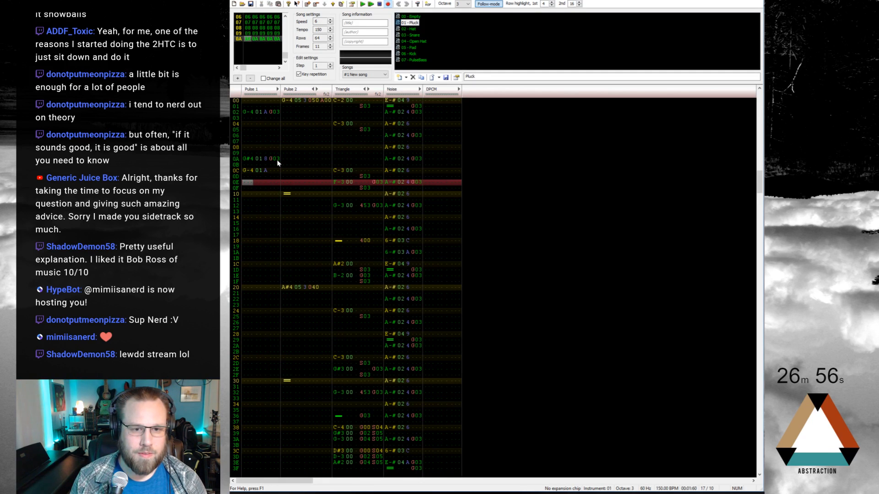
pyautogui.press('r')
pyautogui.press('Up')
pyautogui.press('3')
pyautogui.press('Up')
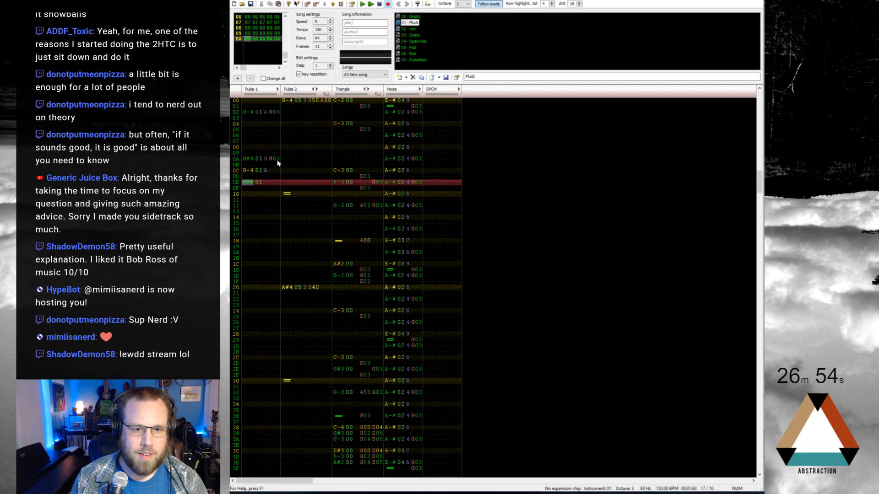
pyautogui.press('r')
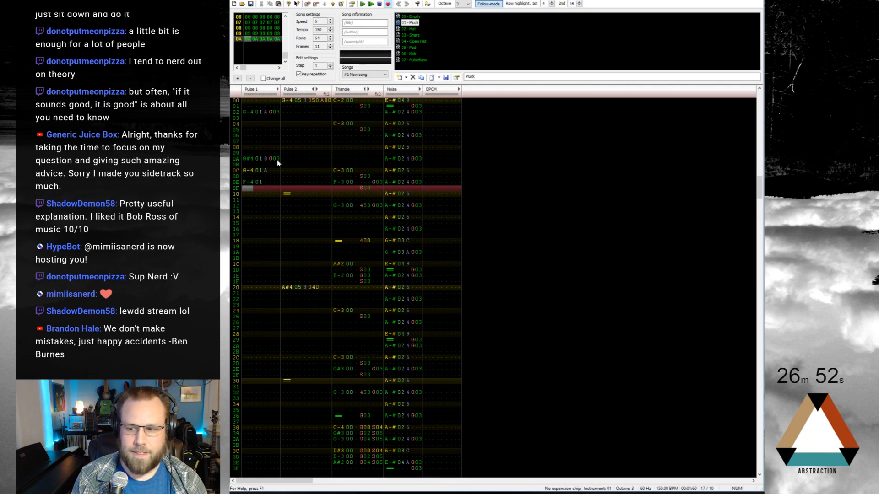
pyautogui.press('Up')
pyautogui.press('3')
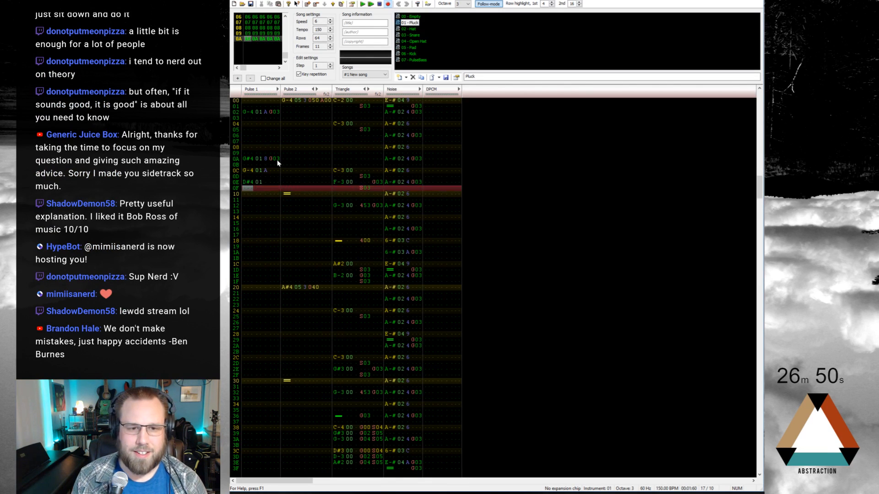
# Add a G03 effect to the Pulse 1 D#4 note at row 0E
pyautogui.press('Right')
pyautogui.press('Right')
pyautogui.press('Right')
pyautogui.press('Up')
pyautogui.press('Up')
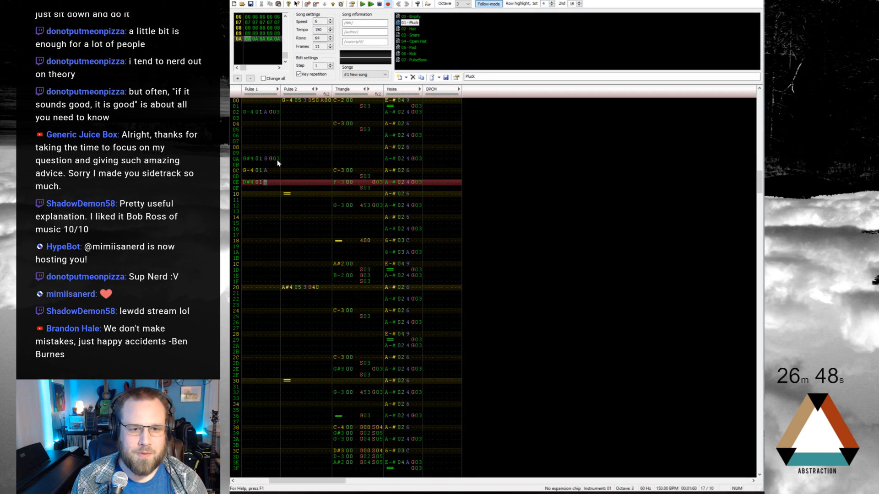
pyautogui.press('Up')
pyautogui.press('Up')
pyautogui.press('Down')
pyautogui.press('Down')
pyautogui.press('Down')
pyautogui.press('Right')
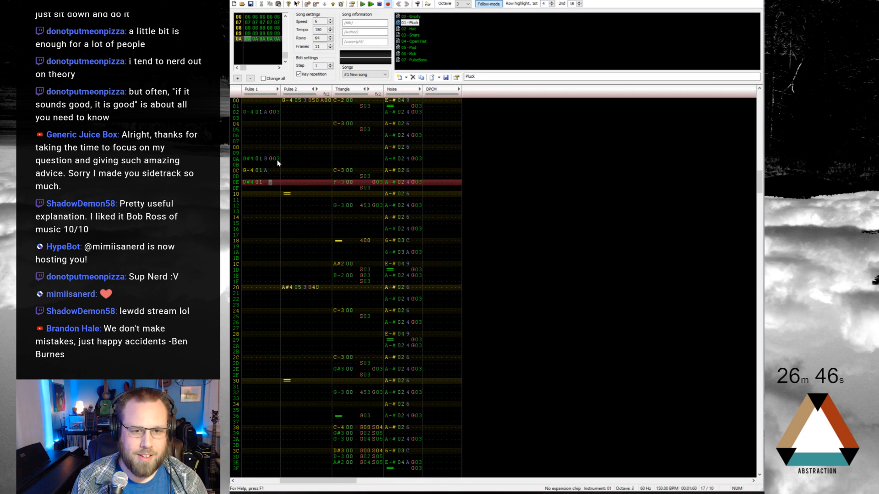
pyautogui.press('g')
pyautogui.press('Right')
pyautogui.press('Up')
pyautogui.press('Right')
pyautogui.press('3')
# Save the module and play frame 0A from its first row
pyautogui.press('Home')
pyautogui.hotkey('ctrl', 's')
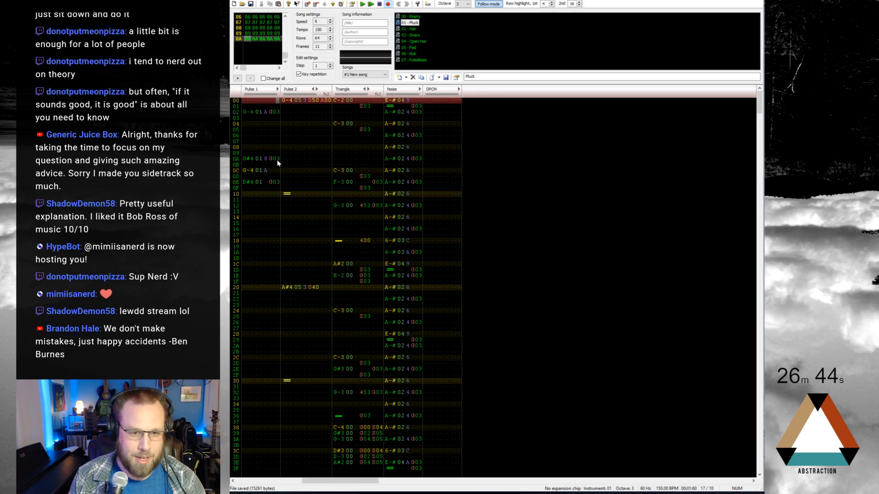
pyautogui.press('Return')
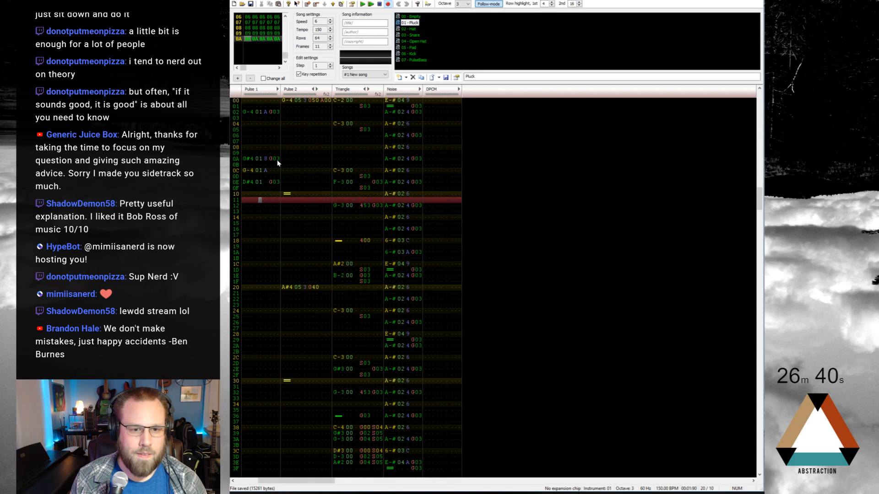
# Enter a D-4 note with the Pluck instrument at row 12 of Pulse 1
pyautogui.press('z')
pyautogui.press('2')
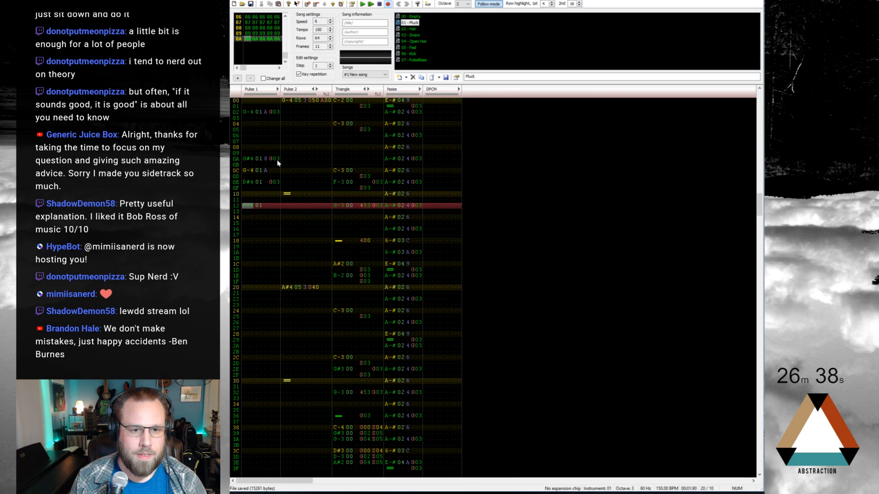
pyautogui.press('Up')
pyautogui.press('w')
# Add a G03 effect to the D-4 note at row 12 of Pulse 1 and play the frame
pyautogui.press('Right')
pyautogui.press('Right')
pyautogui.press('Right')
pyautogui.press('Right')
pyautogui.press('Up')
pyautogui.press('g')
pyautogui.press('Right')
pyautogui.press('Right')
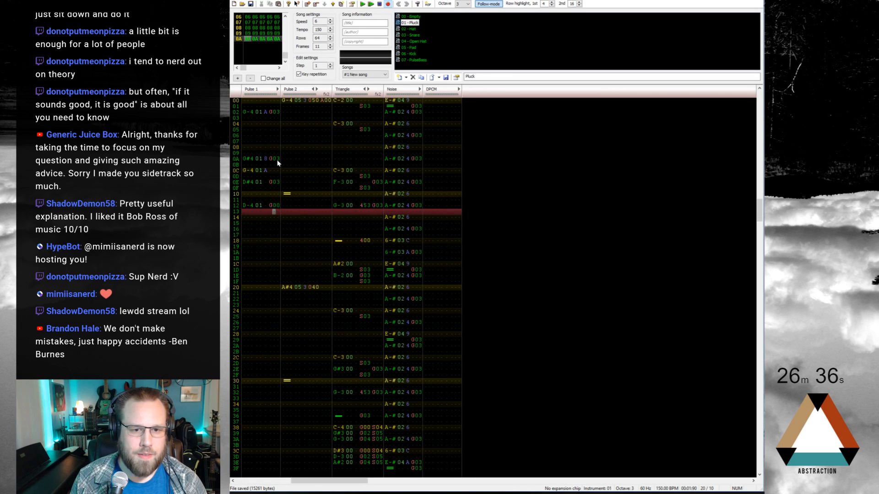
pyautogui.press('Up')
pyautogui.press('3')
pyautogui.press('Return')
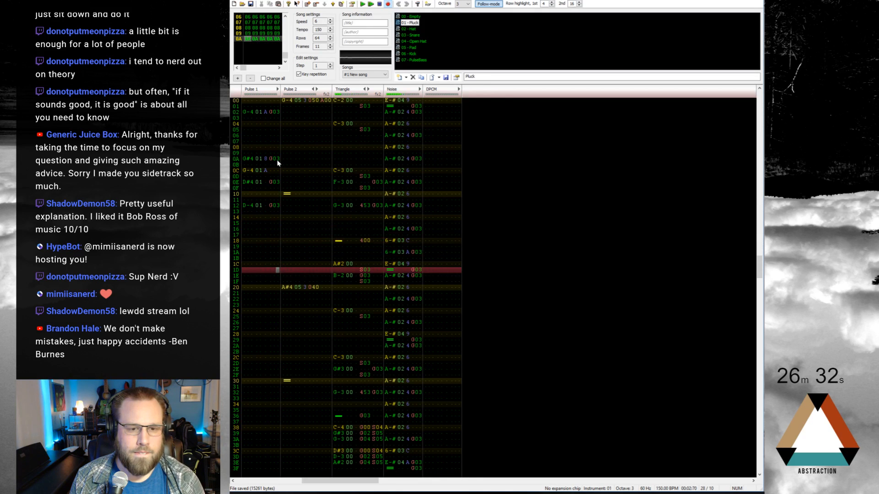
# Enter the descending Pluck notes D#4, D-4 and A#3 at rows 1C, 1D and 1E of Pulse 1
pyautogui.press('Return')
pyautogui.click(251, 264)
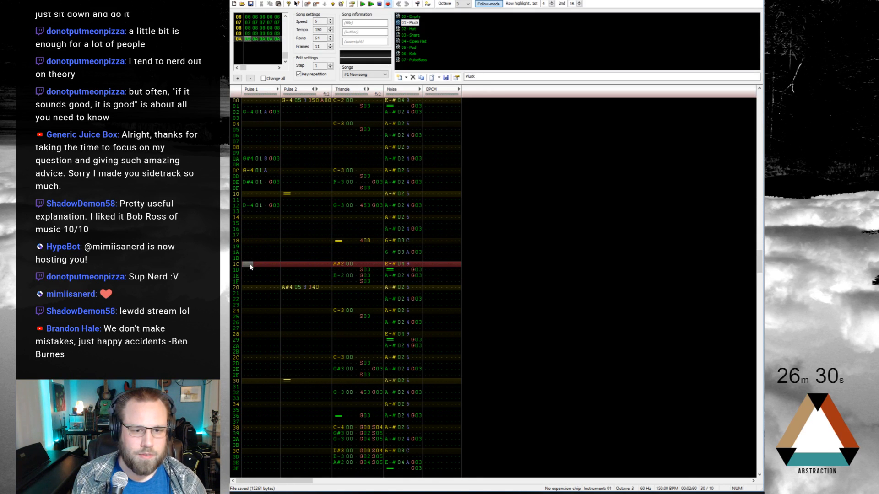
pyautogui.press('3')
pyautogui.press('w')
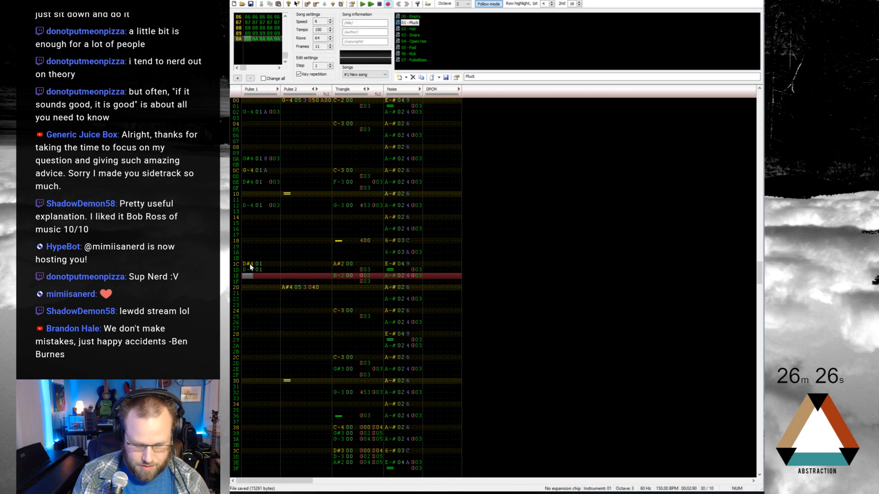
pyautogui.press('j')
# Add a G00 effect to each of the Pulse 1 notes at rows 1C, 1D and 1E
pyautogui.press('Up')
pyautogui.press('Up')
pyautogui.press('Right')
pyautogui.press('Right')
pyautogui.press('Right')
pyautogui.press('Right')
pyautogui.press('Up')
pyautogui.write('ggg')
pyautogui.press('Up')
pyautogui.press('Right')
pyautogui.press('Right')
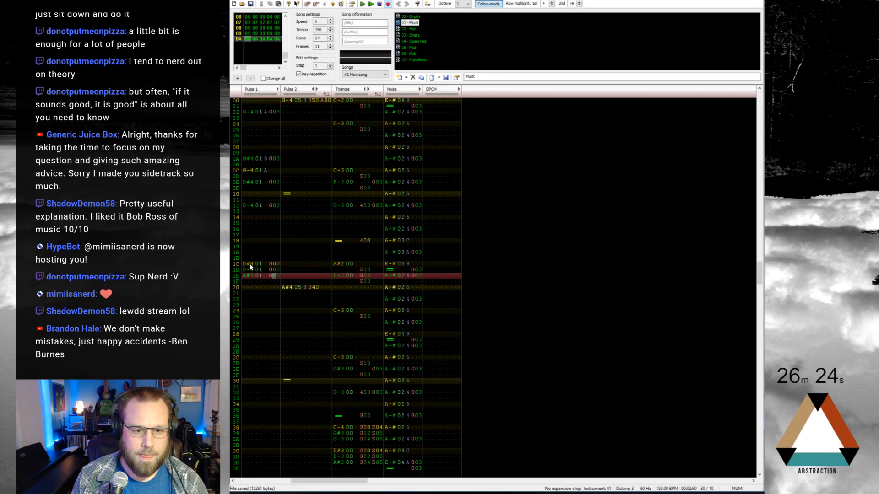
# Stagger the three-note run by setting the effects at rows 1C, 1D and 1E to G00, G02 and G04
pyautogui.press('Up')
pyautogui.press('Up')
pyautogui.write('24')
pyautogui.press('Up')
pyautogui.press('Up')
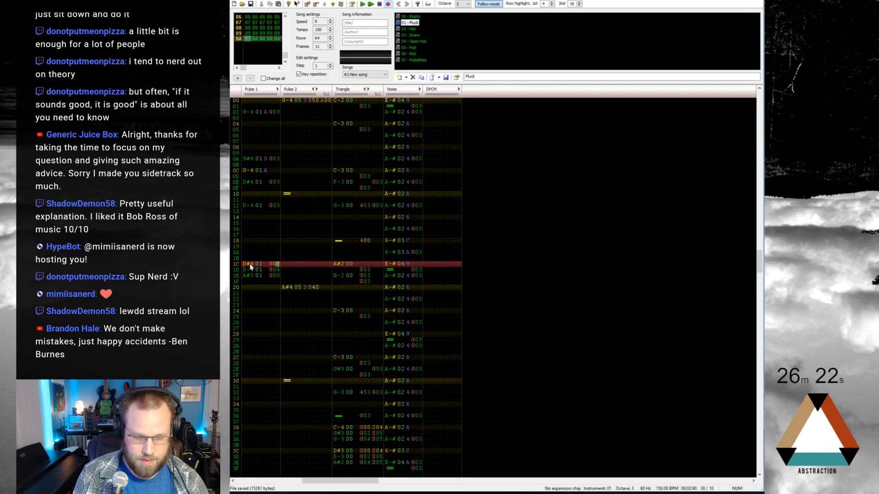
pyautogui.write('024')
# Save the module and replay frame 0A from the start to hear the new three-note run
pyautogui.hotkey('ctrl', 's')
pyautogui.press('Home')
pyautogui.press('Return')
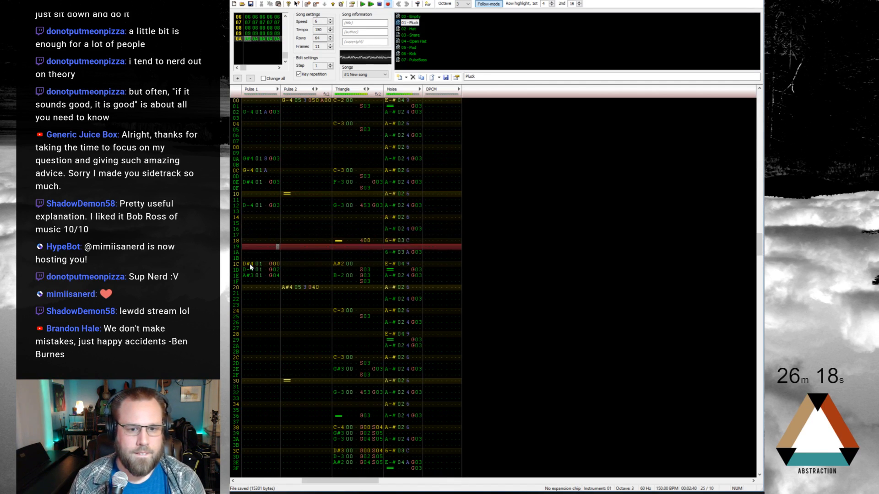
# Stop playback and enter a C-4 Pluck note at row 20 of Pulse 1
pyautogui.press('Return')
pyautogui.press('Up')
pyautogui.press('Up')
pyautogui.press('Up')
pyautogui.press('Up')
pyautogui.press('Up')
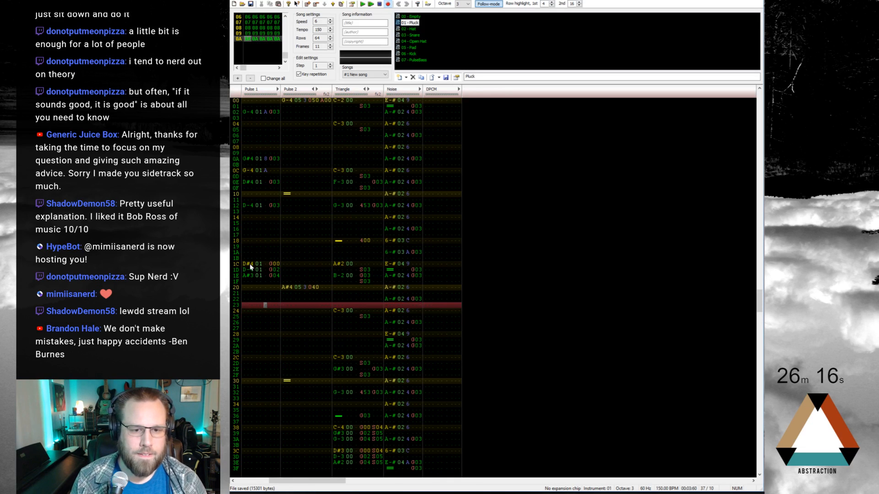
pyautogui.press('q')
pyautogui.press('Down')
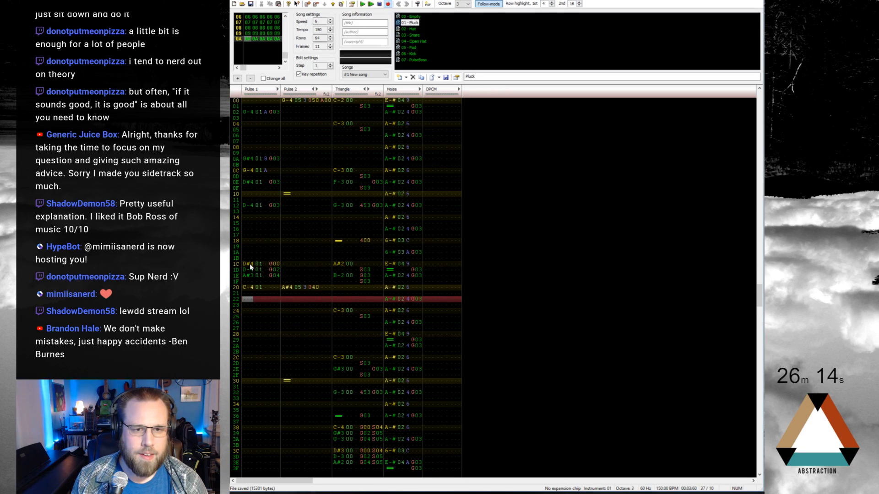
# Enter C-3 Pluck notes at rows 22 and 26 of Pulse 1
pyautogui.press('KP_Divide')
pyautogui.press('z')
pyautogui.press('Down')
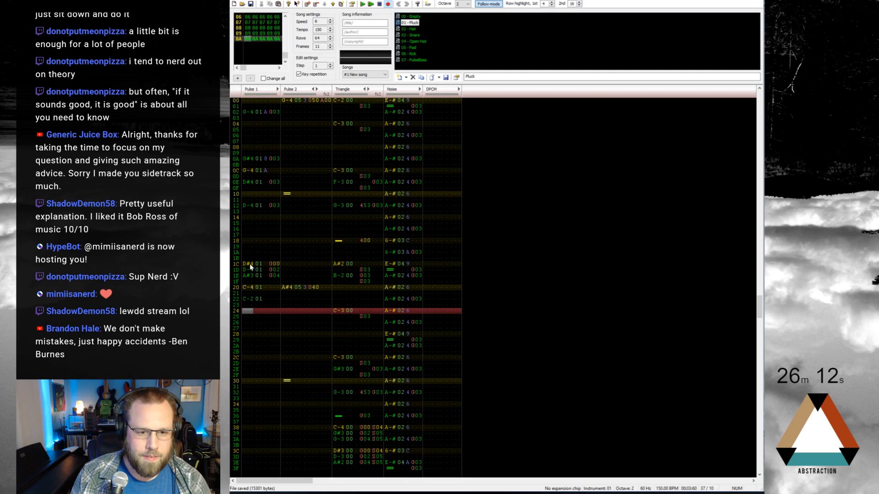
pyautogui.press('Up')
pyautogui.press('Up')
pyautogui.press('KP_Multiply')
pyautogui.press('z')
pyautogui.press('Down')
pyautogui.press('Down')
pyautogui.press('Down')
pyautogui.press('z')
# Add G03 effects to the Pulse 1 C-3 notes at rows 22 and 26 and play the frame
pyautogui.press('Up')
pyautogui.press('Up')
pyautogui.press('Right')
pyautogui.press('Right')
pyautogui.press('Right')
pyautogui.press('Right')
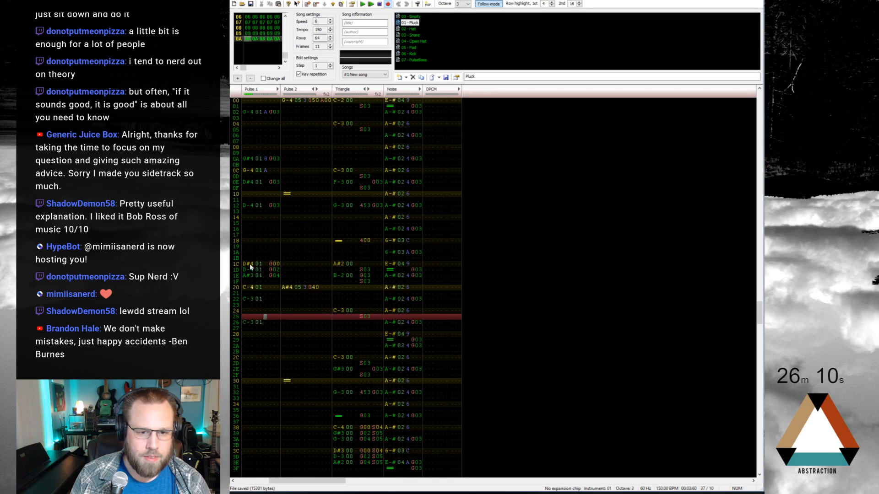
pyautogui.press('Up')
pyautogui.press('Up')
pyautogui.press('Up')
pyautogui.write('g03')
pyautogui.press('Down')
pyautogui.press('Down')
pyautogui.press('Down')
pyautogui.press('Down')
pyautogui.write('g0')
pyautogui.press('Up')
pyautogui.press('Up')
pyautogui.press('Up')
pyautogui.press('Up')
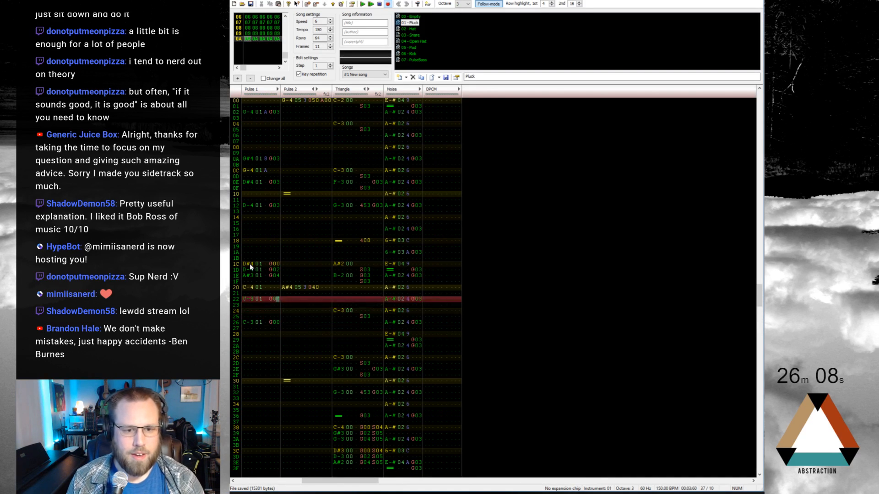
pyautogui.press('Down')
pyautogui.press('Down')
pyautogui.press('Down')
pyautogui.press('Down')
pyautogui.write('3')
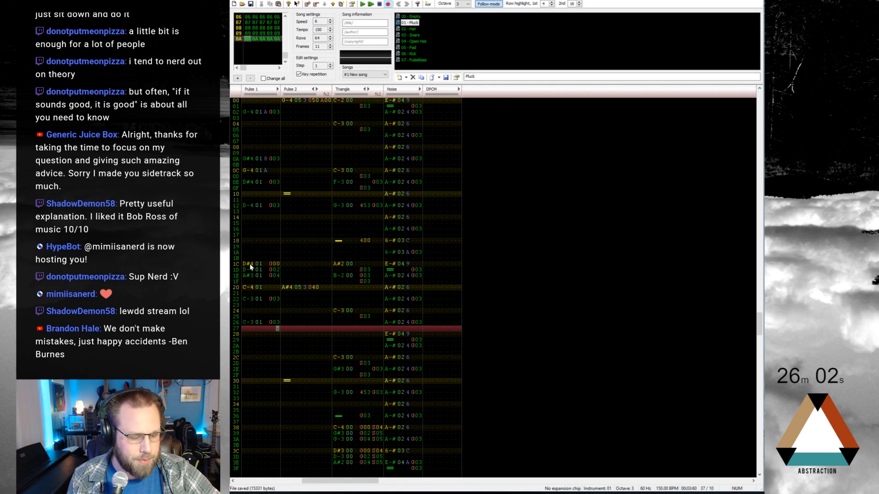
pyautogui.press('Return')
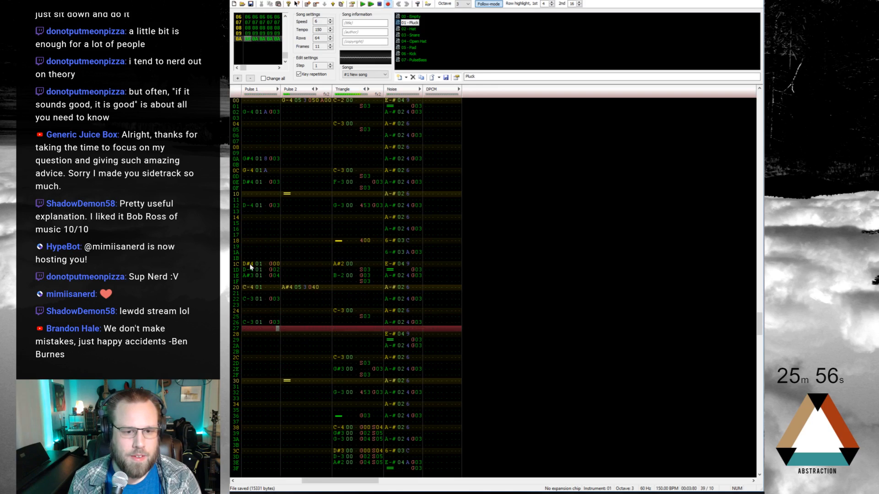
# Try volume A on the Pulse 1 C-3 note at row 22 and clear it again
pyautogui.press('Up')
pyautogui.press('Up')
pyautogui.press('Up')
pyautogui.press('Up')
pyautogui.press('Up')
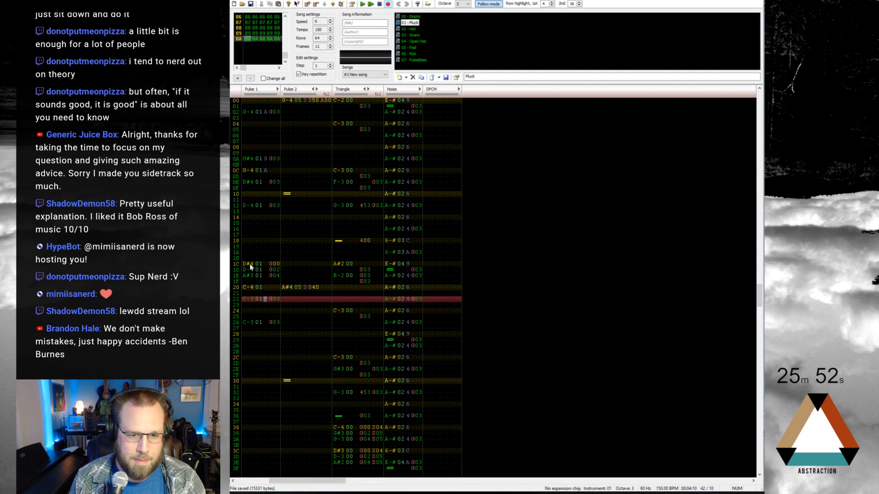
pyautogui.write('a')
pyautogui.press('Down')
pyautogui.press('Down')
pyautogui.press('Down')
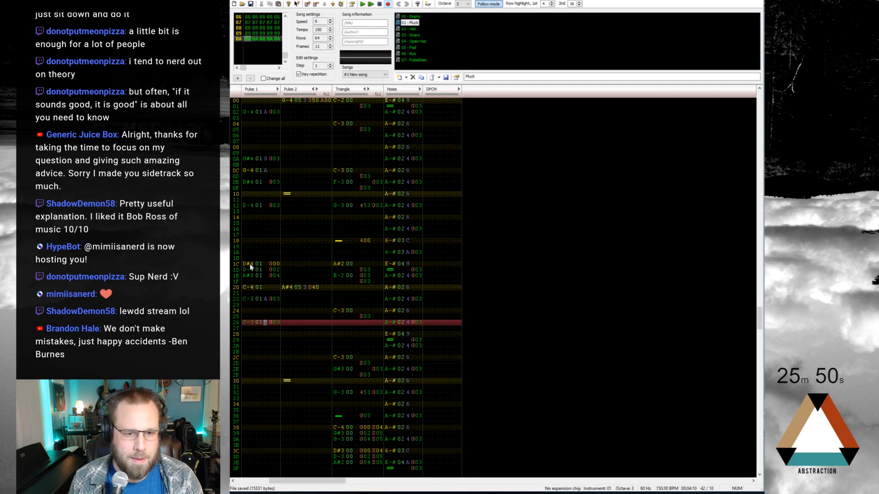
pyautogui.press('Up')
pyautogui.press('Up')
pyautogui.press('Up')
pyautogui.press('Up')
pyautogui.press('Delete')
# Play frame 0A from its first row to hear the Pulse 1 melody with the C-3 notes
pyautogui.press('Home')
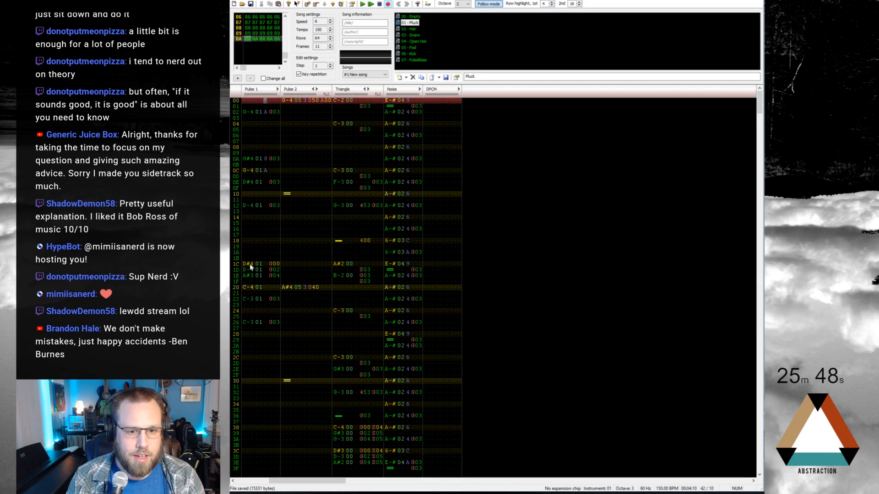
pyautogui.press('Return')
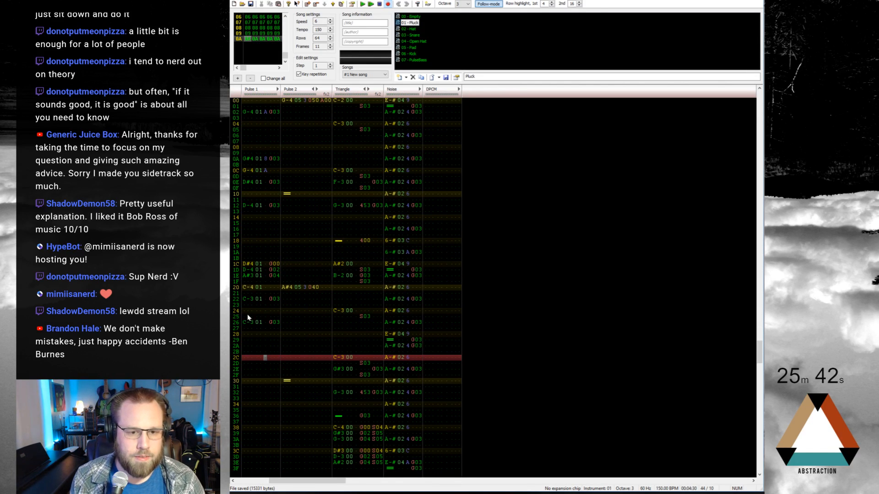
# Copy the C-3 note with its G03 effect from row 22 to row 2A of Pulse 1
pyautogui.moveTo(250, 300); pyautogui.dragTo(273, 300)
pyautogui.click(246, 347)
pyautogui.hotkey('ctrl', 'v')
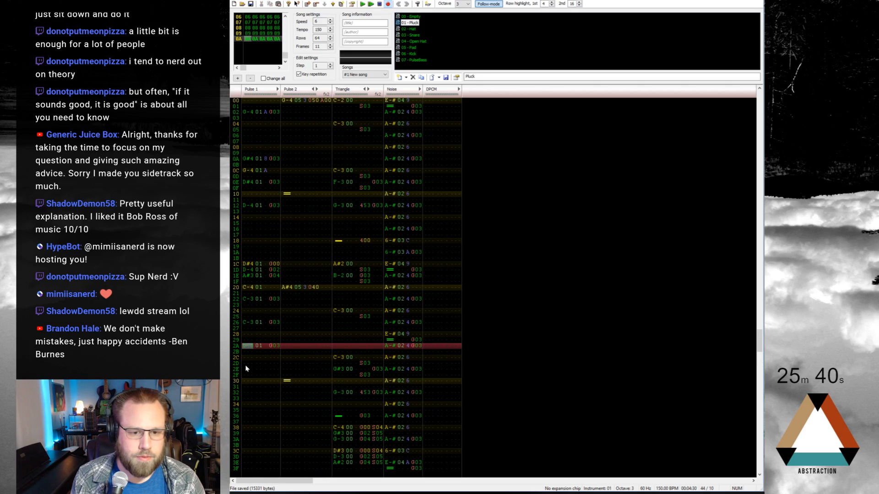
# Paste the C-3 note with its G03 effect at row 2E of Pulse 1, and enter D#3 at row 30 and G-3 at row 32
pyautogui.click(246, 370)
pyautogui.hotkey('ctrl', 'v')
pyautogui.click(247, 381)
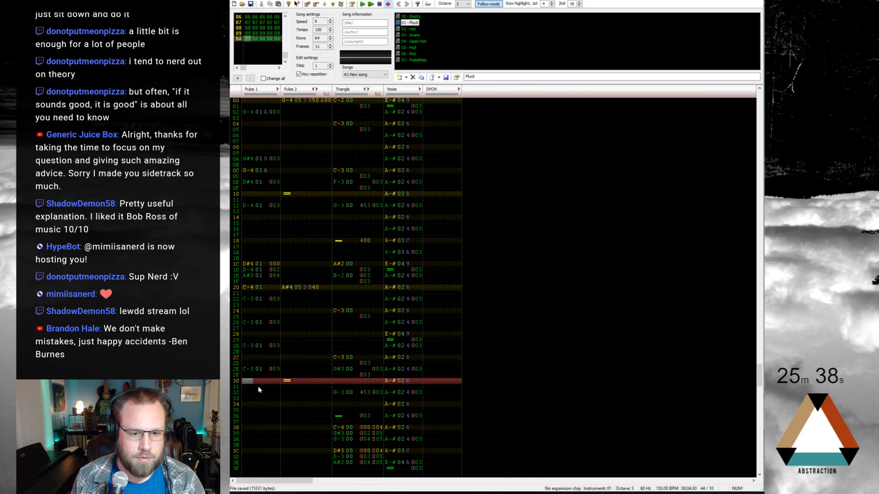
pyautogui.press('d')
pyautogui.press('Down')
pyautogui.press('b')
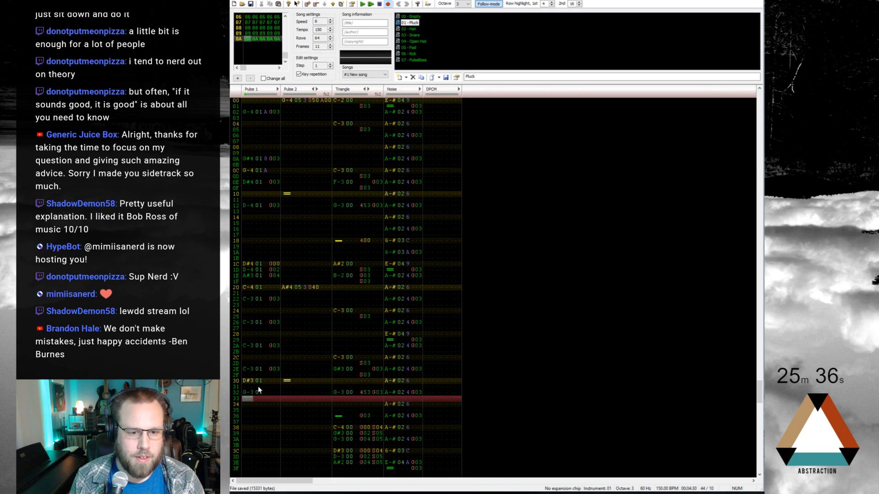
# Enter G#3 at rows 36 and 3A and F#3 at row 3E in Pulse 1
pyautogui.press('Down')
pyautogui.press('Down')
pyautogui.press('Down')
pyautogui.press('h')
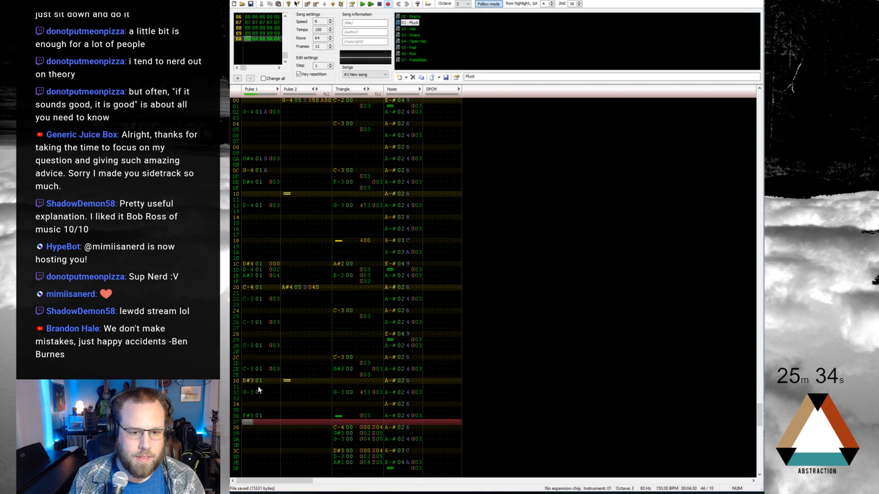
pyautogui.press('Down')
pyautogui.press('Down')
pyautogui.press('Down')
pyautogui.press('h')
pyautogui.press('Down')
pyautogui.press('Down')
pyautogui.press('Down')
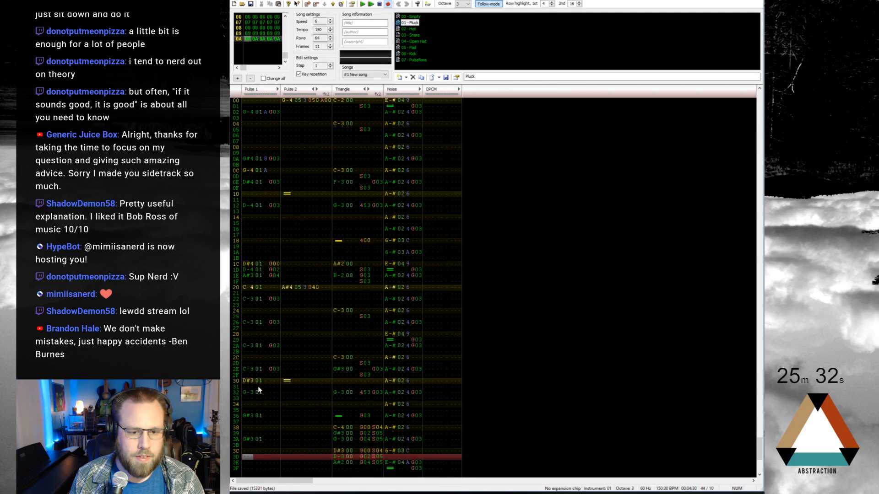
pyautogui.press('g')
# Copy the G03 effects of Pulse 1 rows 22 to 2E onto the notes from row 32 to row 3E
pyautogui.moveTo(271, 300); pyautogui.dragTo(275, 370)
pyautogui.click(271, 394)
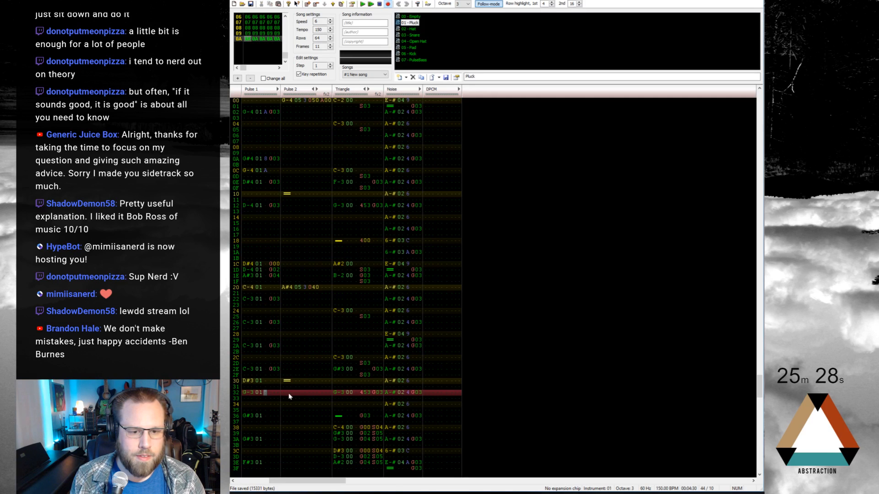
pyautogui.hotkey('ctrl', 'v')
# Play the song from frame 0A to hear the completed Pulse 1 melody, and return to the frame's first row
pyautogui.press('Return')
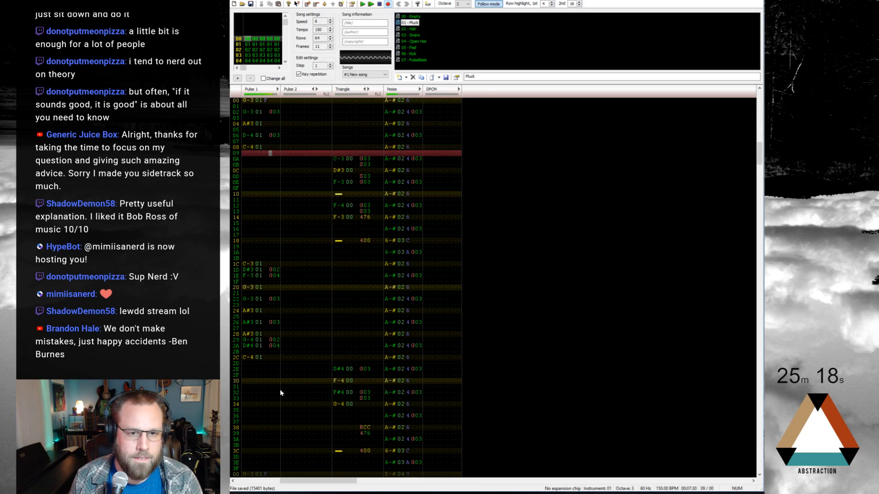
pyautogui.press('Return')
pyautogui.press('Home')
pyautogui.press('Up')
pyautogui.press('Home')
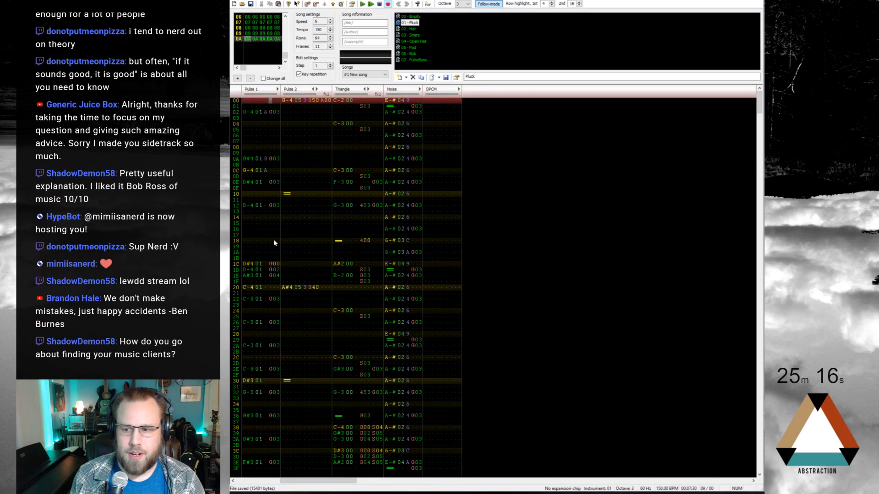
# Move the entire contents of frame 0A into a newly inserted frame 0B and save the module
pyautogui.hotkey('ctrl', 'a')
pyautogui.press('Delete')
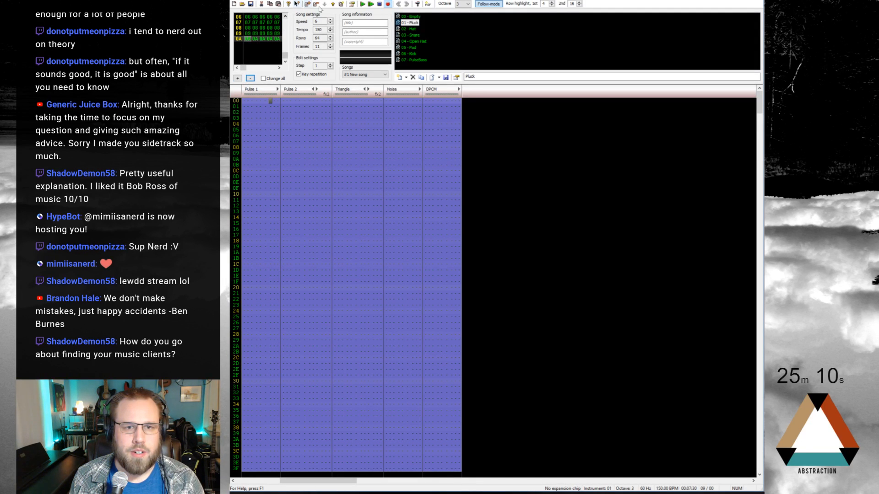
pyautogui.click(308, 5)
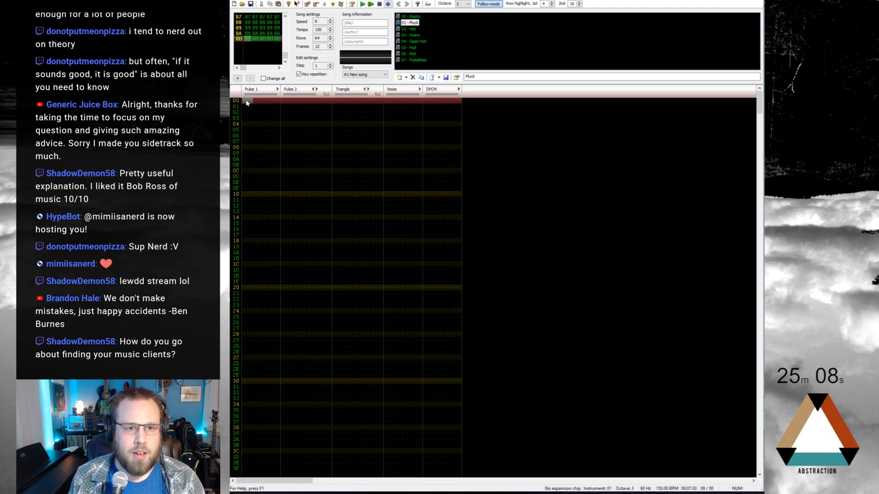
pyautogui.hotkey('ctrl', 'v')
pyautogui.hotkey('ctrl', 's')
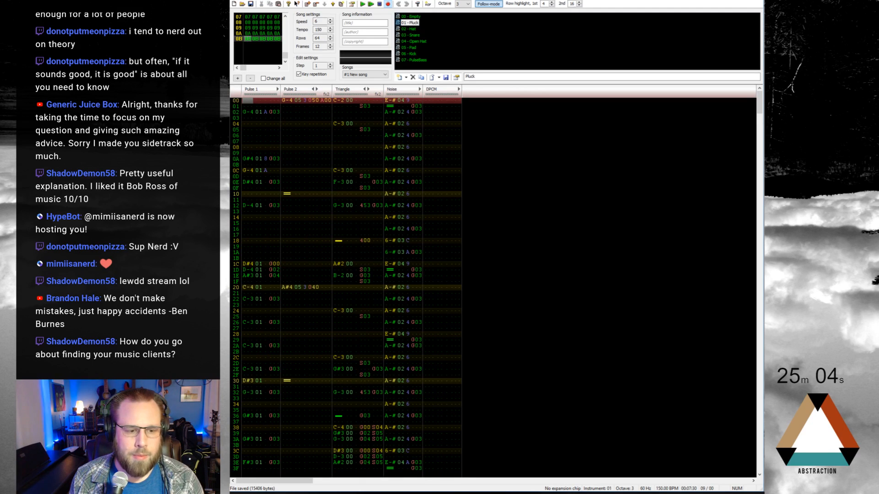
# Switch to the web browser and open the Finding Work video from the bookmarked Creative Exploration playlist
pyautogui.hotkey('alt', 'Tab')
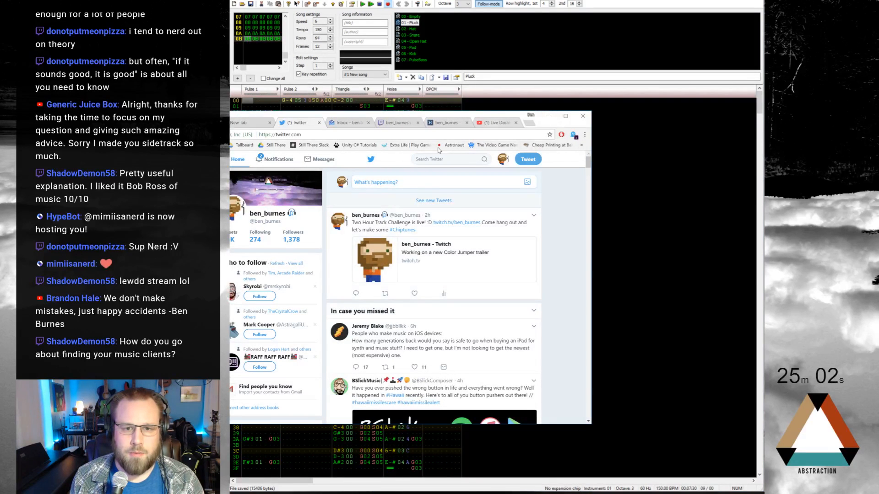
pyautogui.click(581, 146)
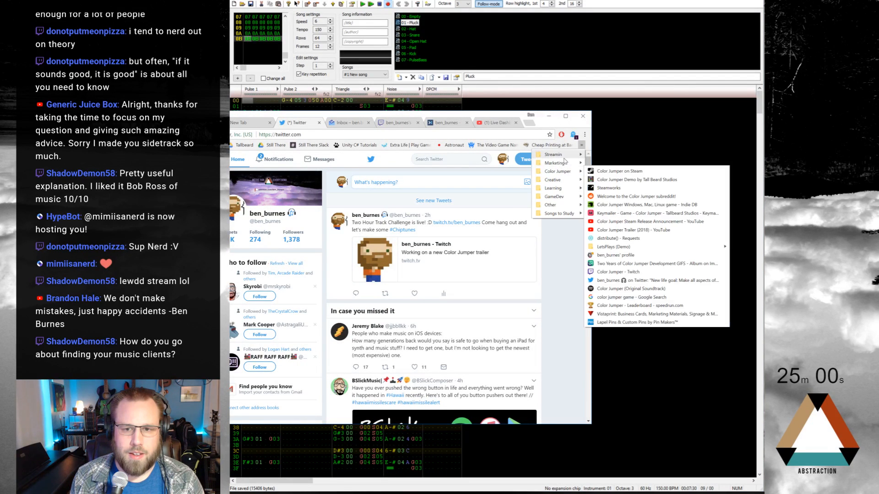
pyautogui.moveTo(565, 164)
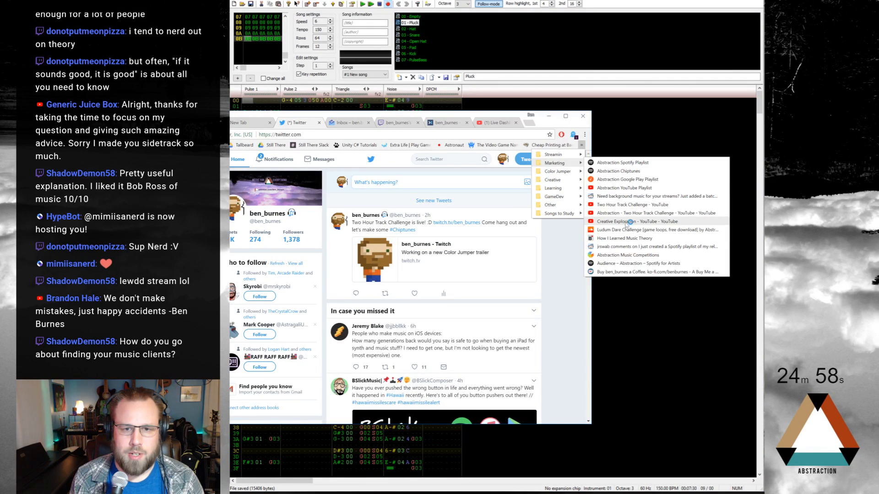
pyautogui.click(621, 214)
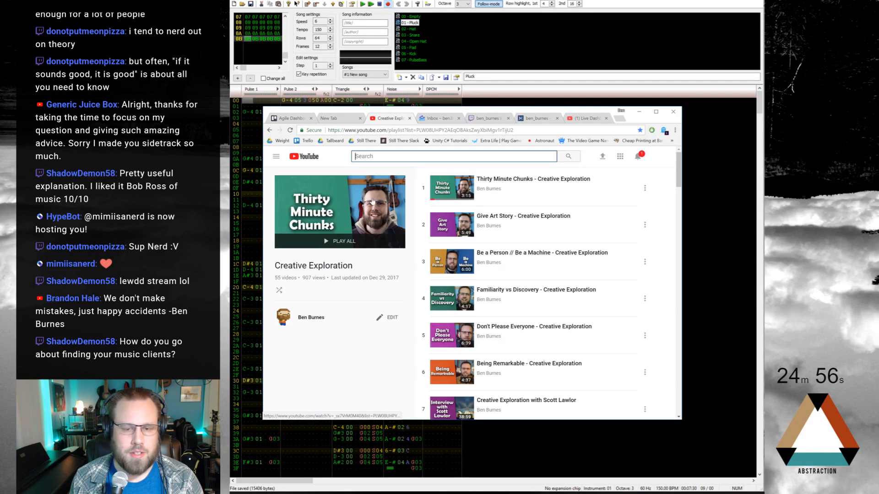
pyautogui.scroll(-2, 451, 228)
pyautogui.scroll(-1, 451, 228)
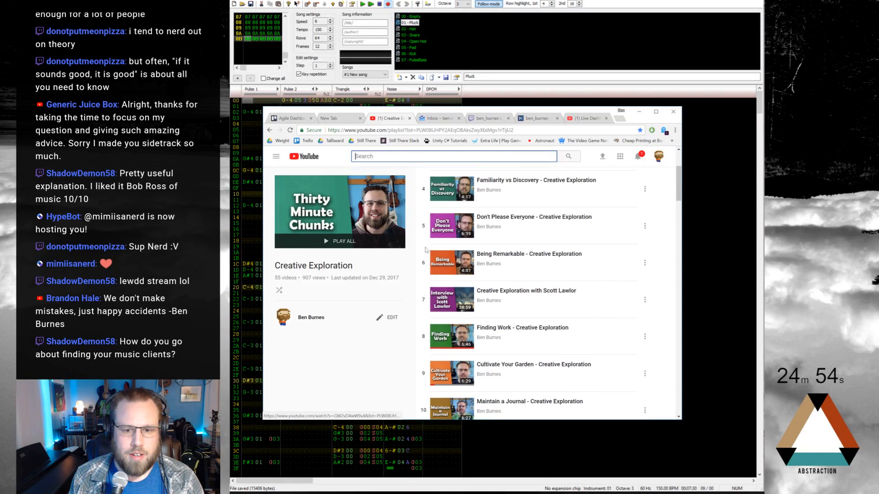
pyautogui.click(507, 329)
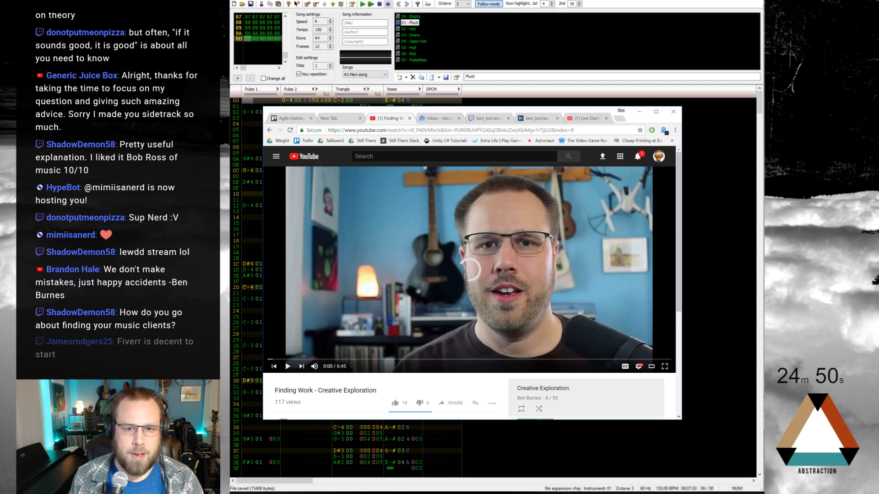
# Copy the Finding Work video's address, post it in the stream chat, and minimize the browser
pyautogui.click(398, 131)
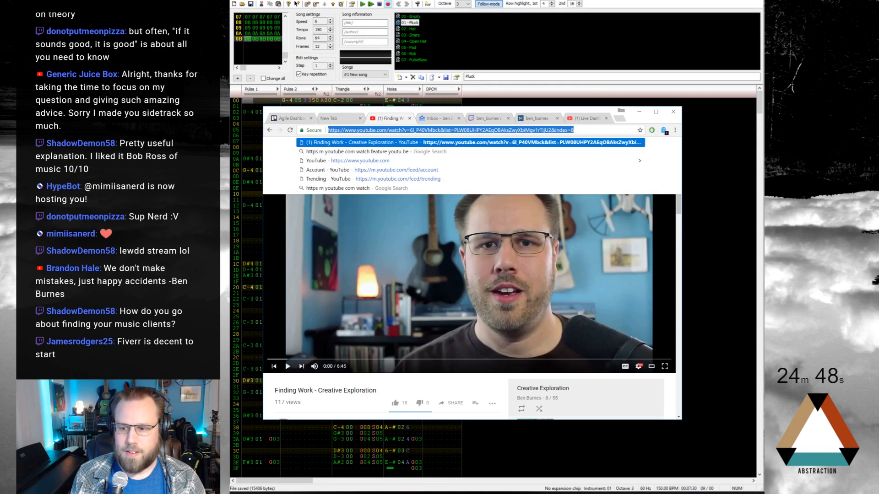
pyautogui.hotkey('alt', 'Tab')
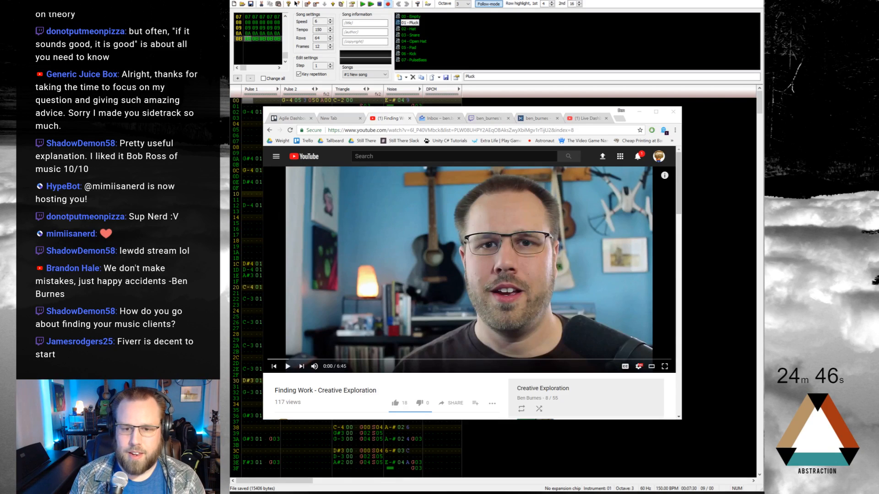
pyautogui.click(639, 112)
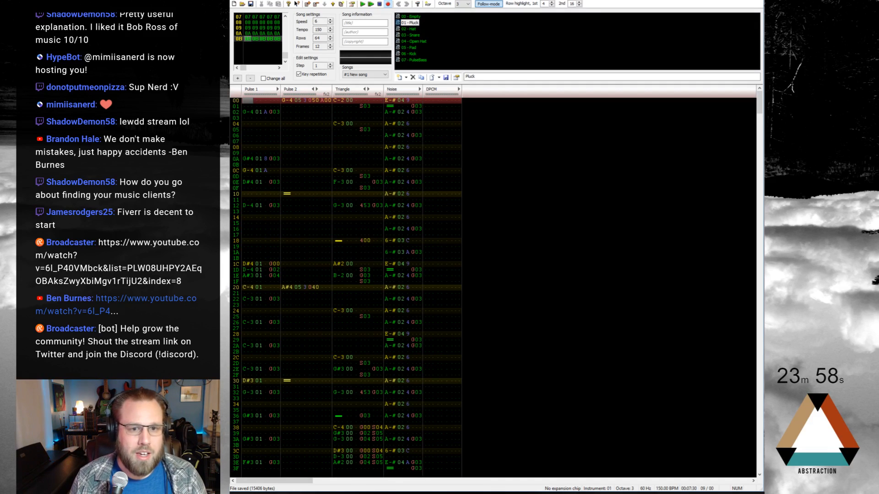
# Step through frames 08 to 0B to compare their Pulse, Triangle and Noise patterns
pyautogui.press('Up')
pyautogui.press('Home')
pyautogui.press('Up')
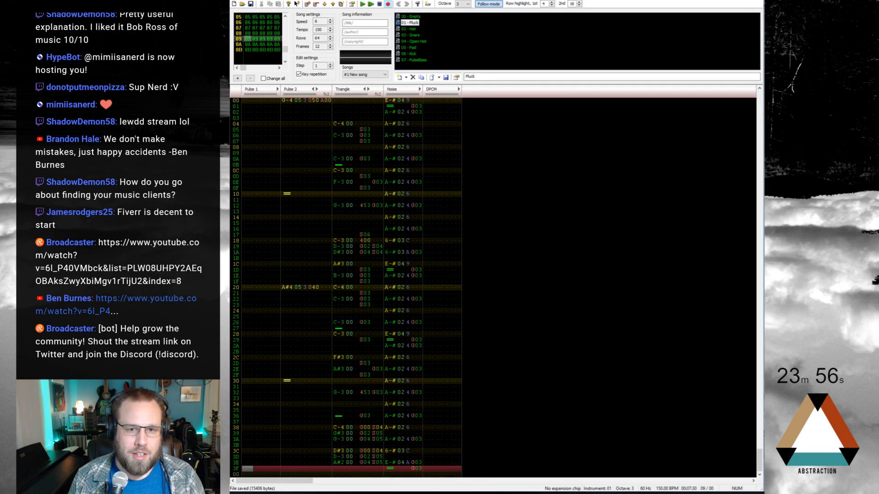
pyautogui.press('Home')
pyautogui.press('Up')
pyautogui.press('Home')
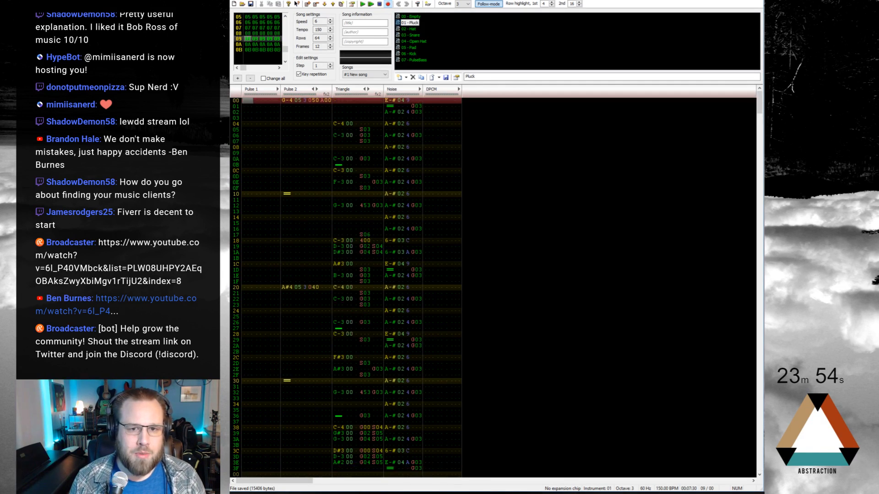
pyautogui.press('End')
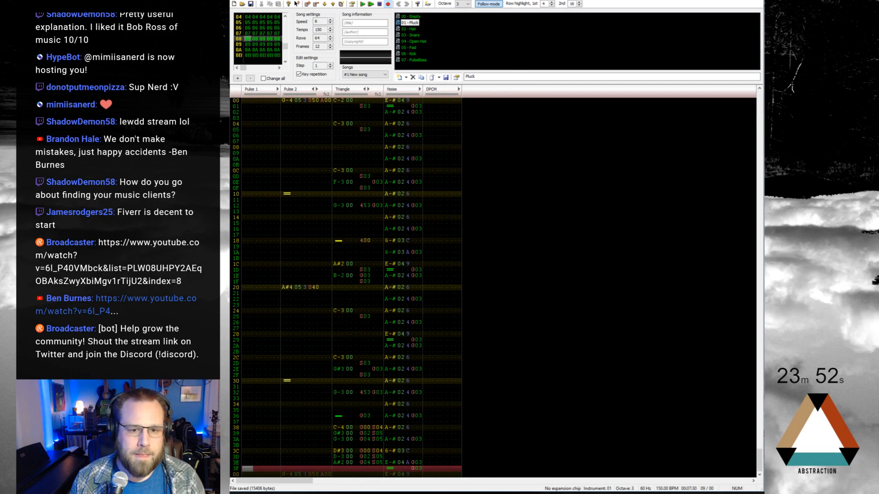
pyautogui.press('Down')
pyautogui.hotkey('ctrl', 'a')
pyautogui.hotkey('ctrl', 'a')
pyautogui.press('End')
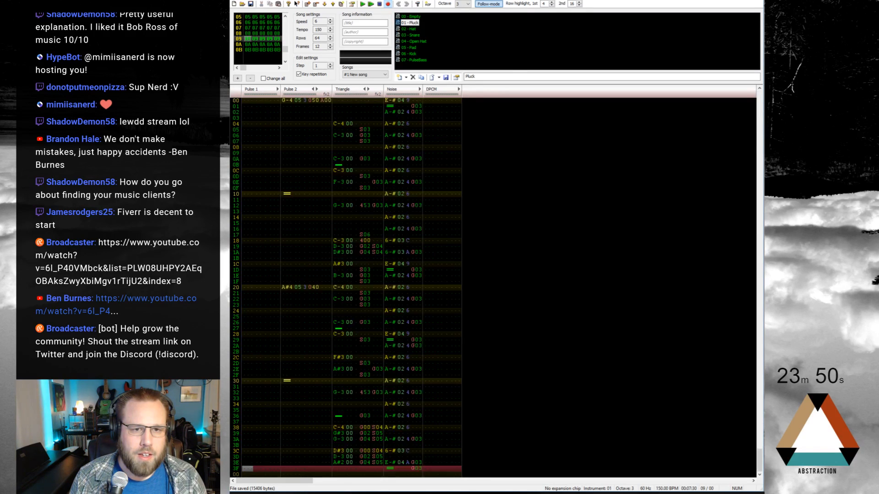
pyautogui.press('Down')
pyautogui.press('End')
pyautogui.press('Down')
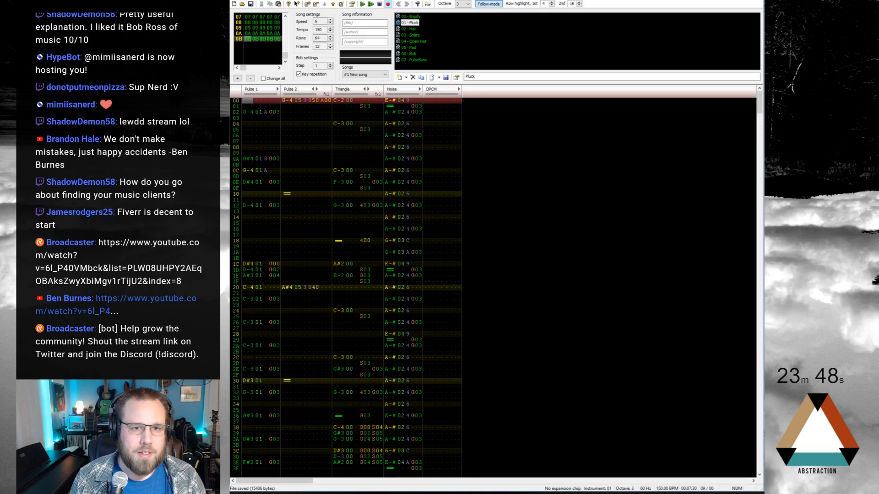
pyautogui.press('Up')
pyautogui.press('Home')
pyautogui.press('End')
pyautogui.press('Down')
pyautogui.press('End')
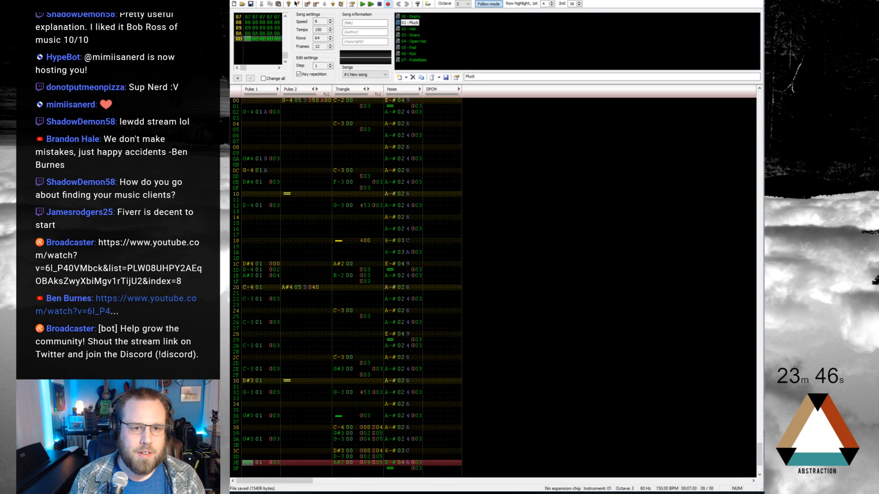
# Copy all channels of frame 0B and paste them into the empty frame 0A
pyautogui.press('Home')
pyautogui.hotkey('ctrl', 'a')
pyautogui.hotkey('ctrl', 'a')
pyautogui.hotkey('ctrl', 'c')
pyautogui.press('Up')
pyautogui.press('Up')
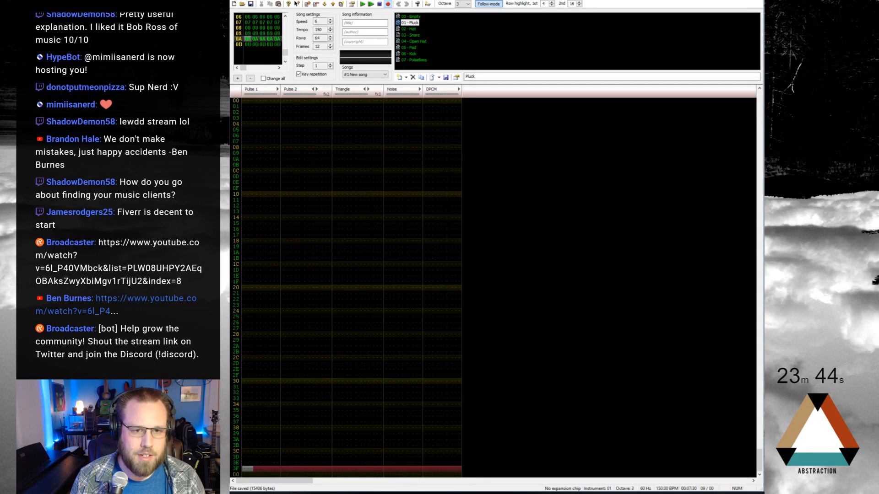
pyautogui.press('Home')
pyautogui.hotkey('ctrl', 'v')
# Cut the Pulse 1 melody out of frame 0A, paste it into Pulse 1 of frame 0B, and go back to frame 09
pyautogui.press('End')
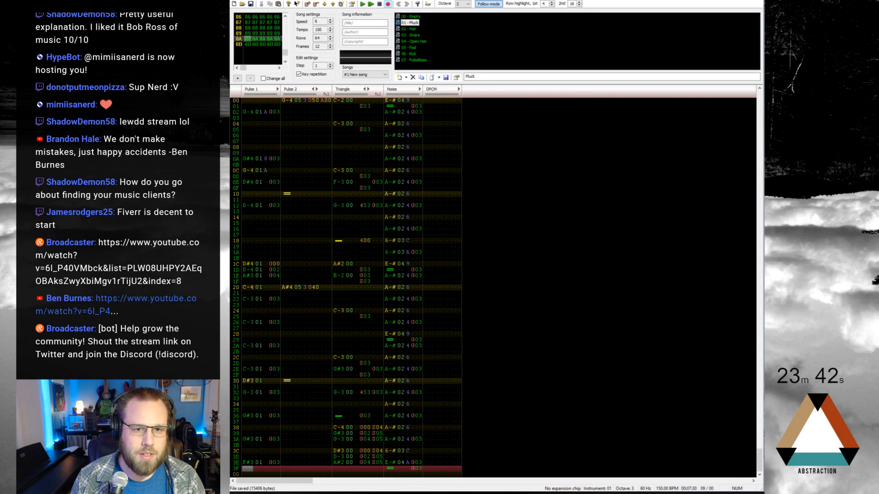
pyautogui.hotkey('ctrl', 'a')
pyautogui.hotkey('ctrl', 'x')
pyautogui.press('Down')
pyautogui.hotkey('ctrl', 'v')
pyautogui.hotkey('ctrl', 'Left')
pyautogui.hotkey('ctrl', 'Left')
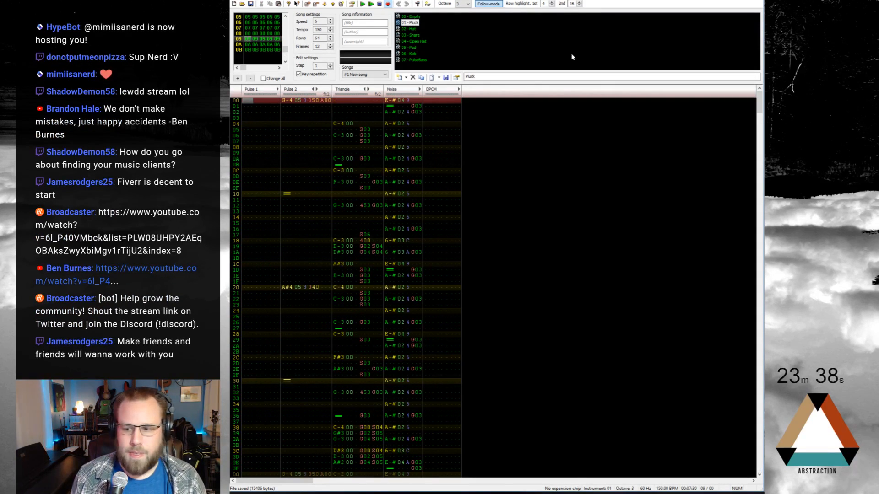
# Select the full Triangle and Noise patterns of frame 09 and move on to frame 0A
pyautogui.hotkey('ctrl', 'a')
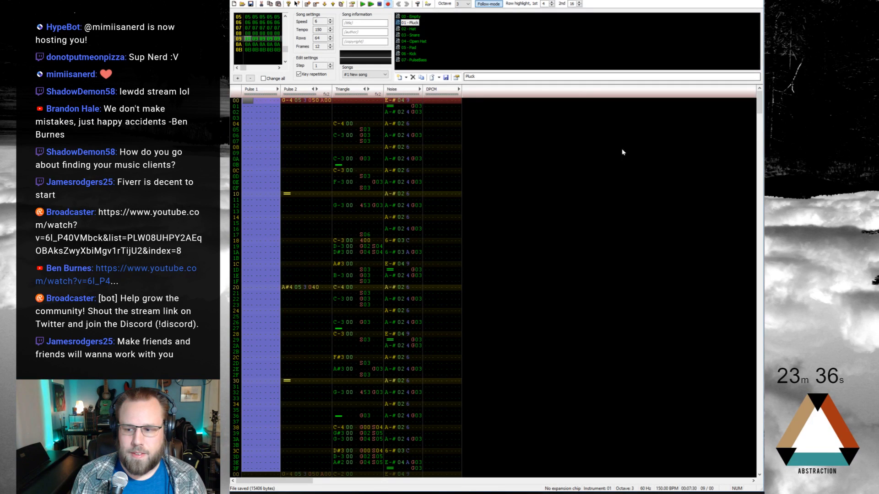
pyautogui.moveTo(336, 100); pyautogui.dragTo(417, 472)
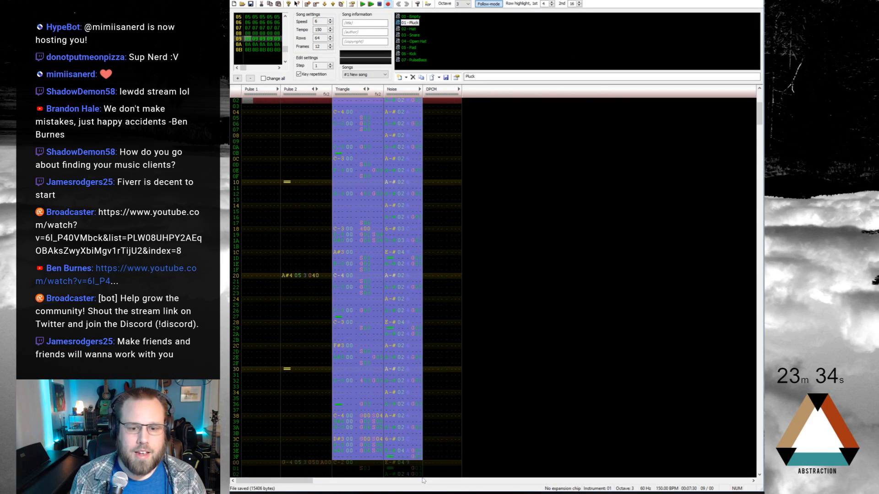
pyautogui.scroll(-12, 387, 312)
pyautogui.scroll(-20, 387, 318)
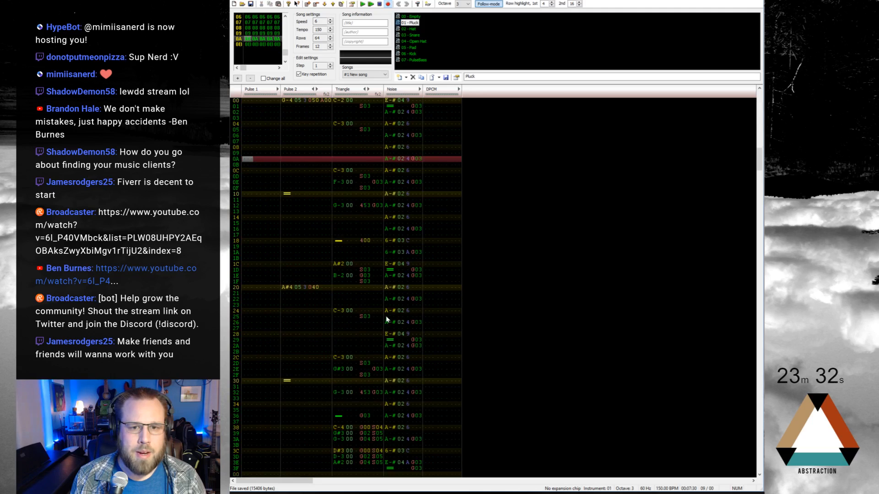
# Paste the Triangle and Noise parts into frame 0B, and copy Pulse 2 rows 00 to 31 from frame 0A into it
pyautogui.scroll(17, 342, 107)
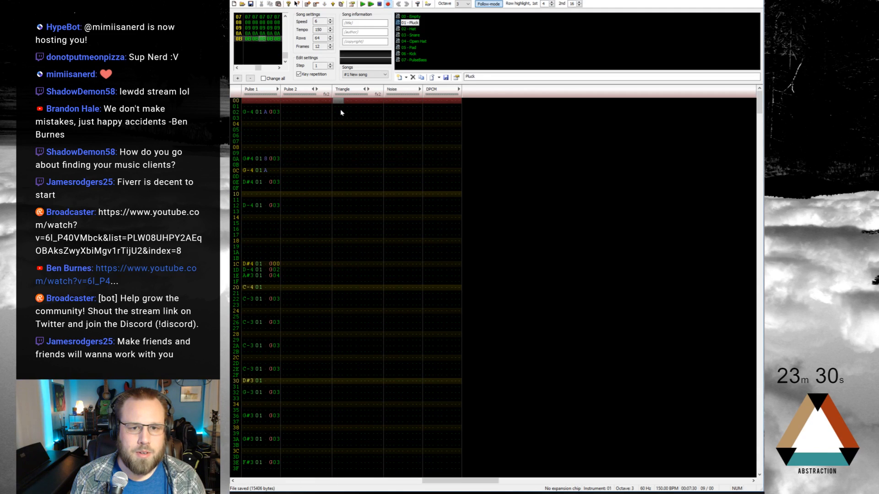
pyautogui.moveTo(286, 98); pyautogui.dragTo(327, 387)
pyautogui.scroll(-17, 315, 391)
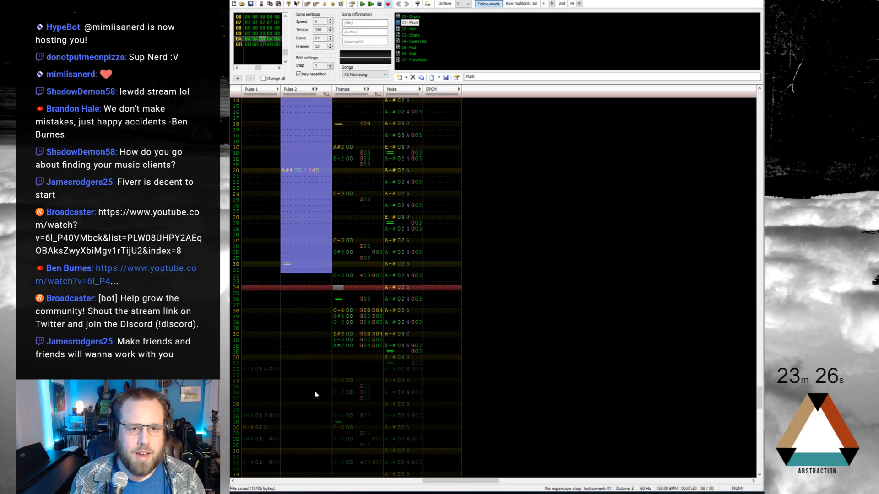
pyautogui.scroll(2, 322, 170)
pyautogui.scroll(20, 323, 170)
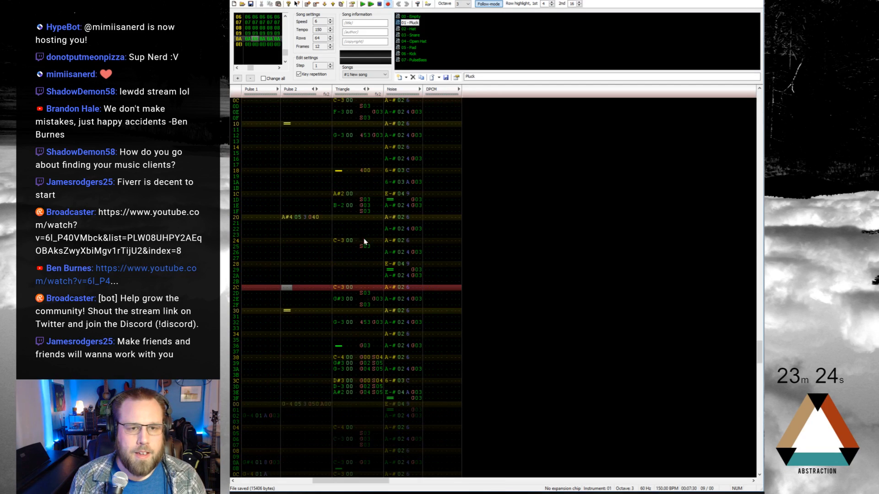
# Copy the Pulse 2 notes in rows 36 to 3F of frame 02
pyautogui.scroll(10, 361, 285)
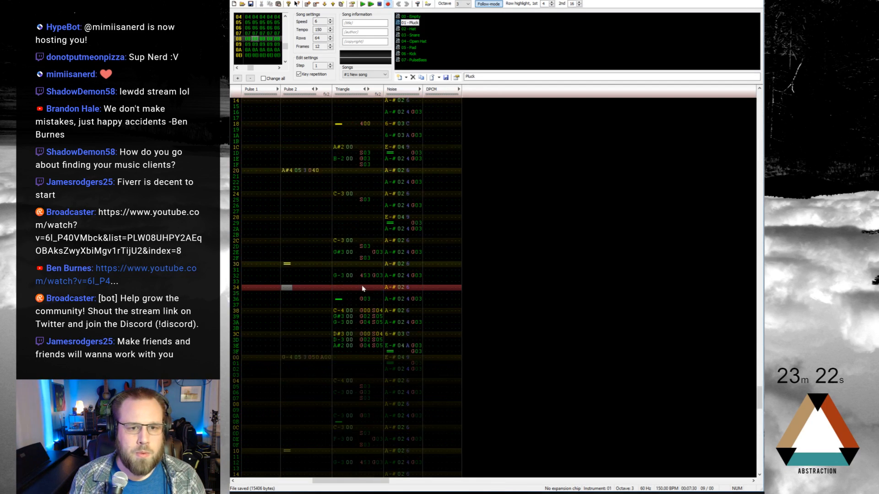
pyautogui.click(255, 27)
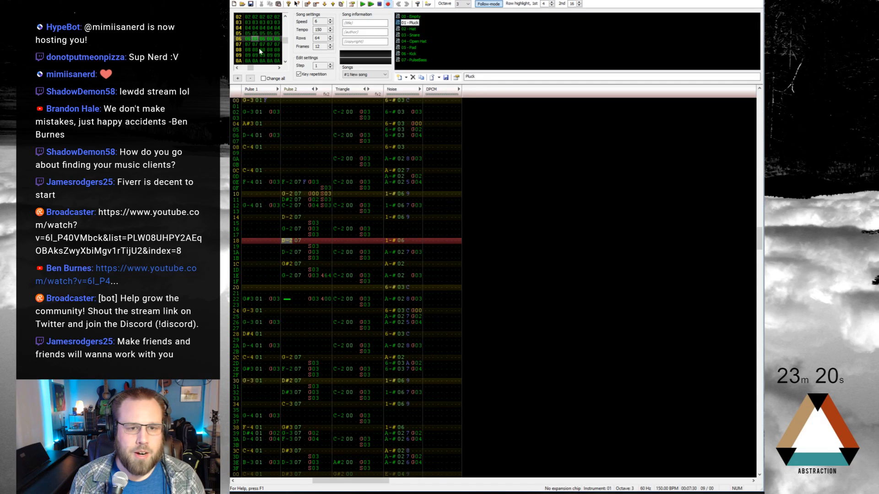
pyautogui.click(255, 28)
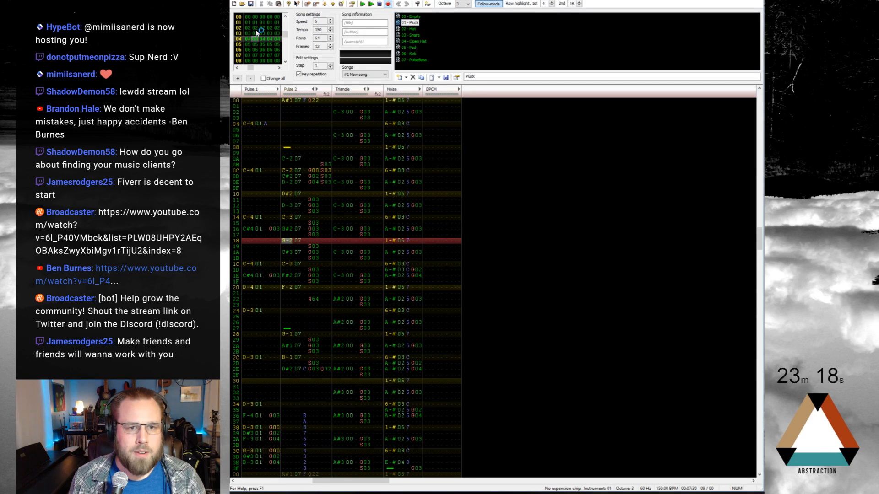
pyautogui.click(256, 33)
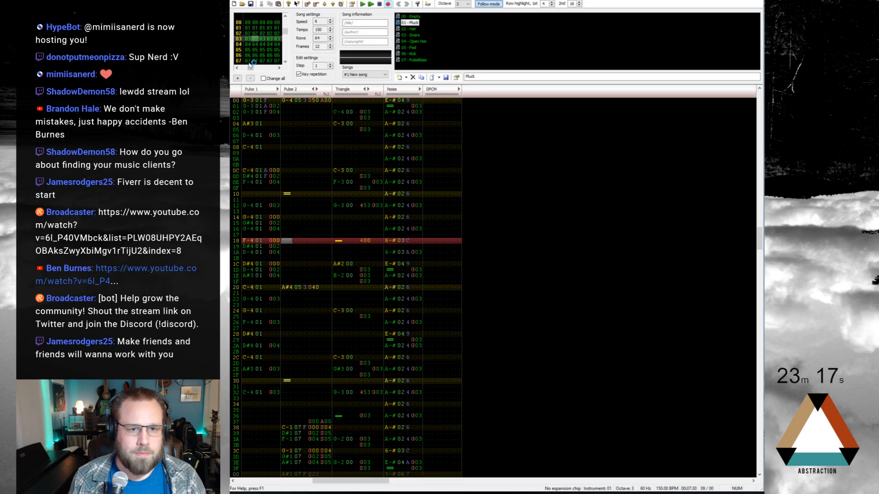
pyautogui.click(254, 34)
pyautogui.moveTo(289, 417); pyautogui.dragTo(300, 442)
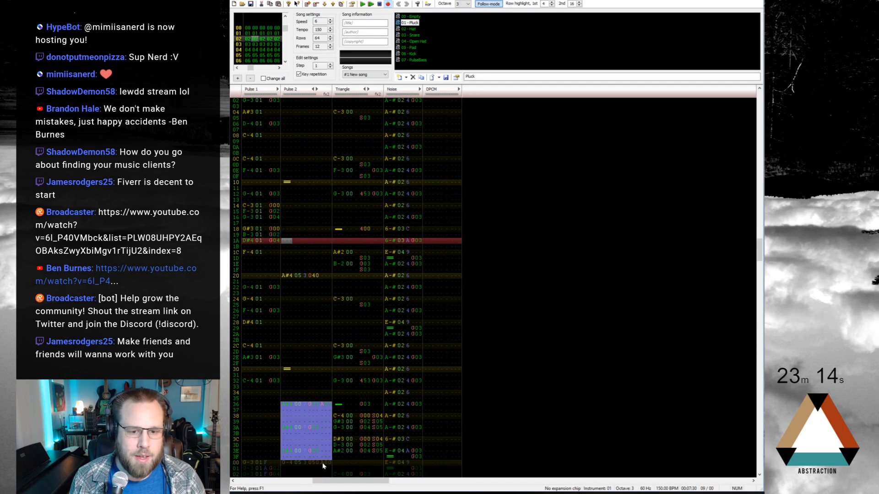
# Paste the copied A#4 notes into Pulse 2 of frame 09 and shift them to start at row 36
pyautogui.click(256, 62)
pyautogui.click(257, 56)
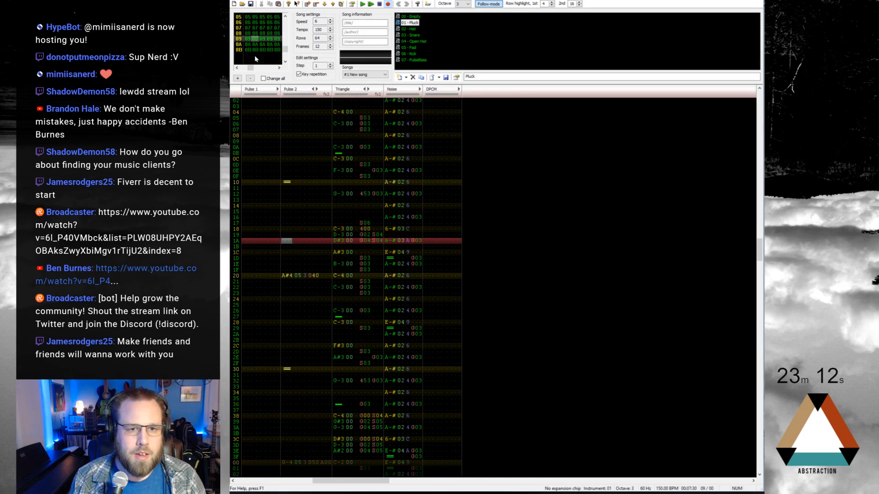
pyautogui.click(287, 391)
pyautogui.hotkey('ctrl', 'v')
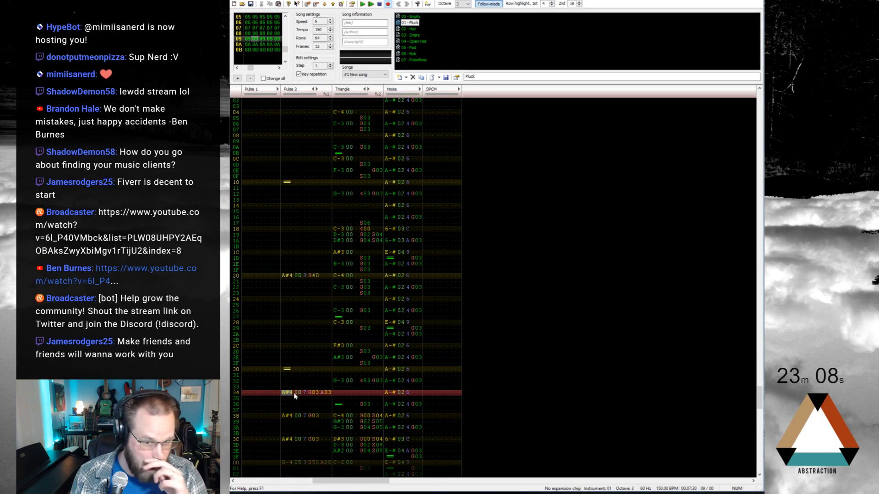
pyautogui.moveTo(288, 442); pyautogui.dragTo(324, 405)
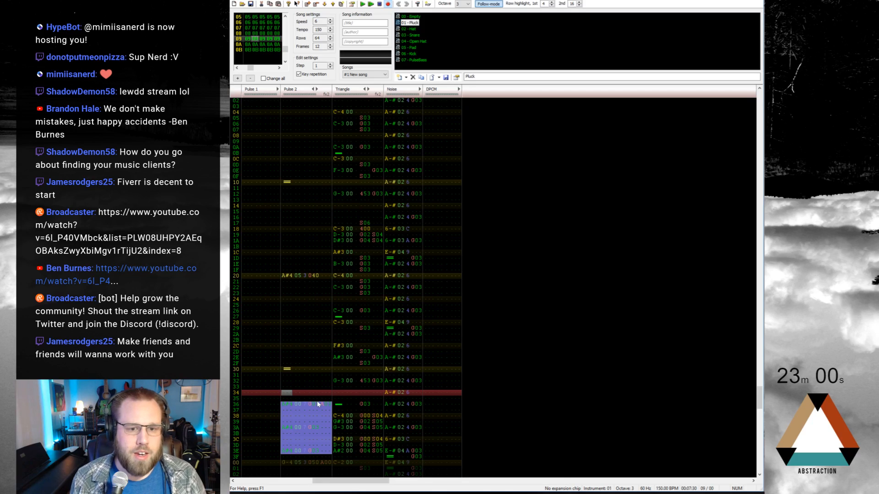
# Review the patterns of frames 07 to 0B, comparing which channels contain notes
pyautogui.scroll(12, 338, 300)
pyautogui.scroll(-1, 338, 300)
pyautogui.scroll(-15, 339, 301)
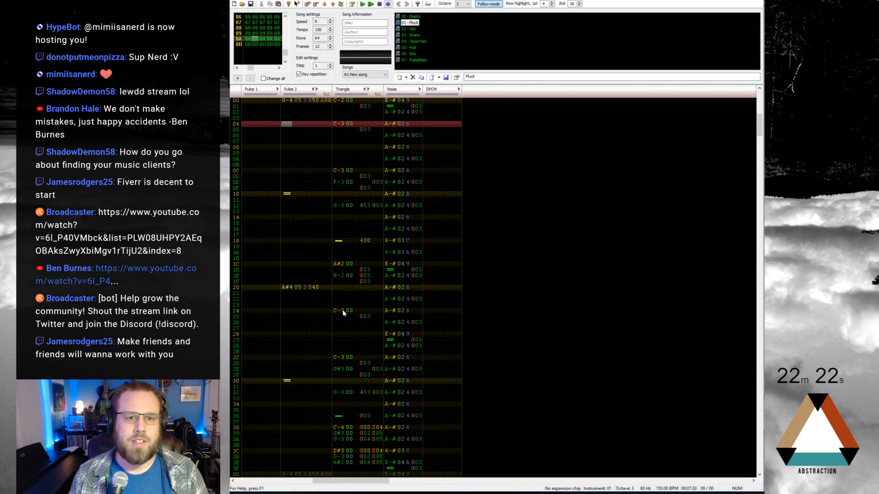
pyautogui.press('Home')
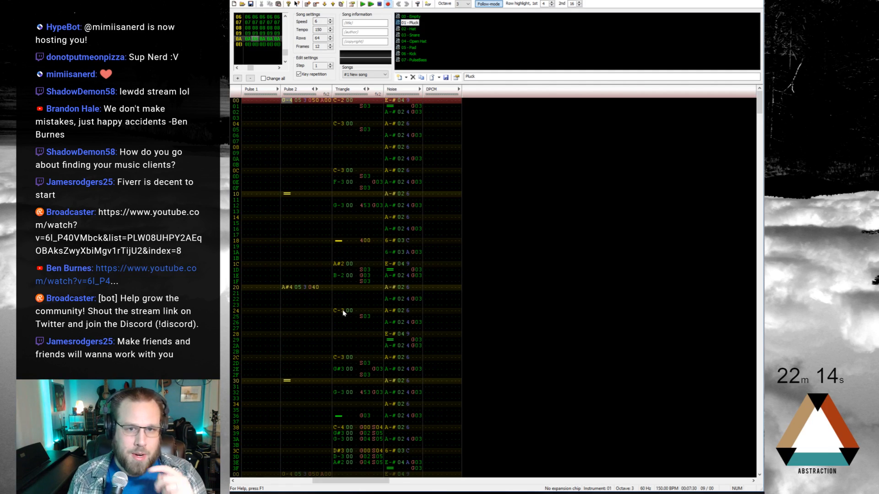
pyautogui.hotkey('ctrl', 'Left')
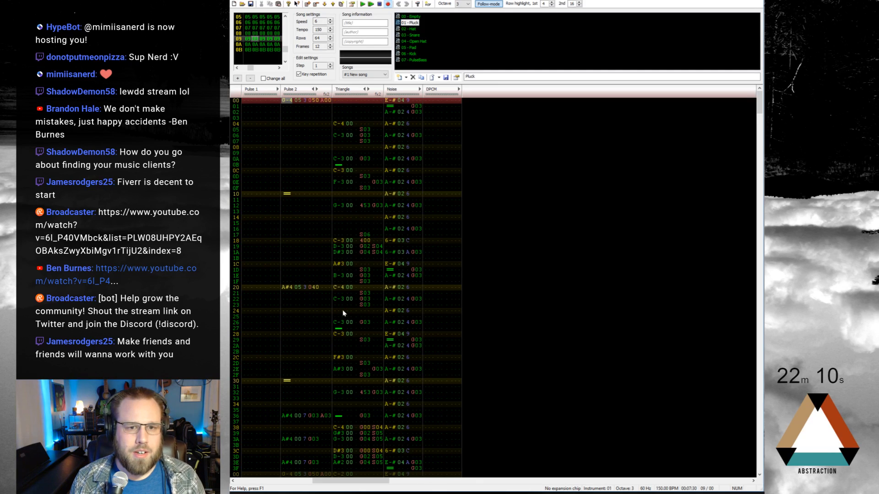
pyautogui.hotkey('ctrl', 'Left')
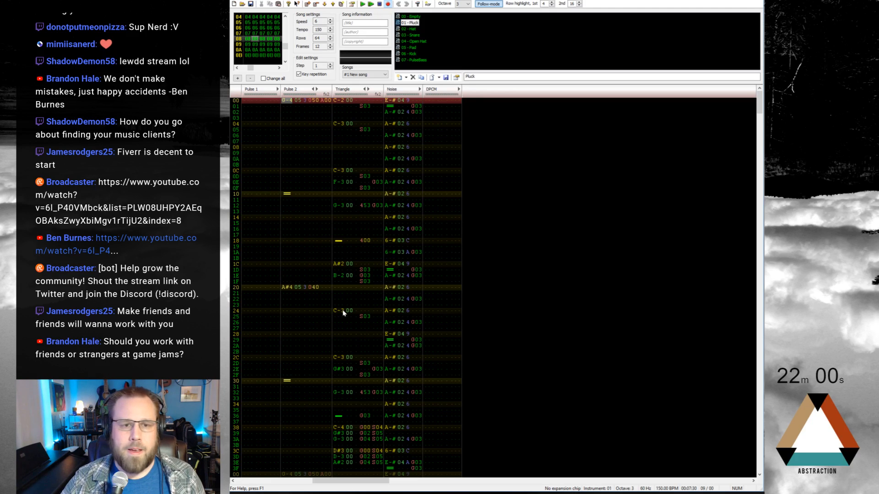
pyautogui.hotkey('ctrl', 'Left')
pyautogui.hotkey('ctrl', 'Right')
pyautogui.hotkey('ctrl', 'Right')
pyautogui.hotkey('ctrl', 'Right')
pyautogui.hotkey('ctrl', 'Right')
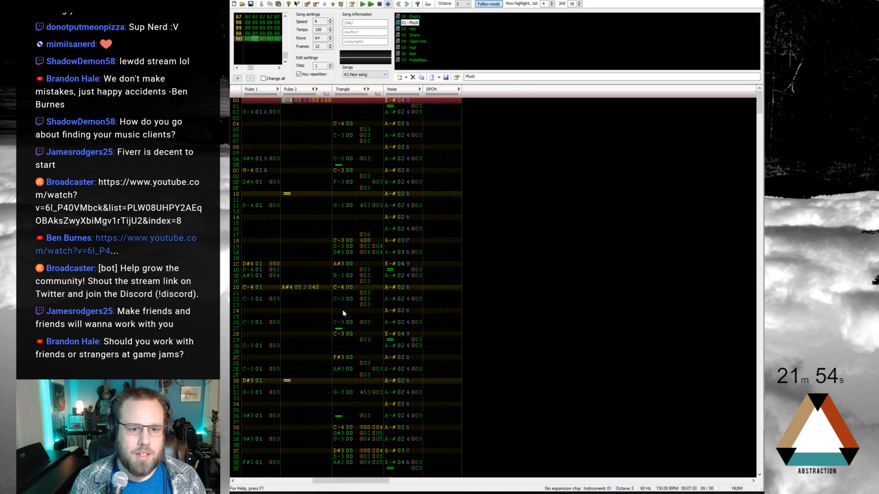
pyautogui.hotkey('ctrl', 'Left')
# Play the song from the start of frame 07 with the cursor in Pulse 1
pyautogui.press('Up')
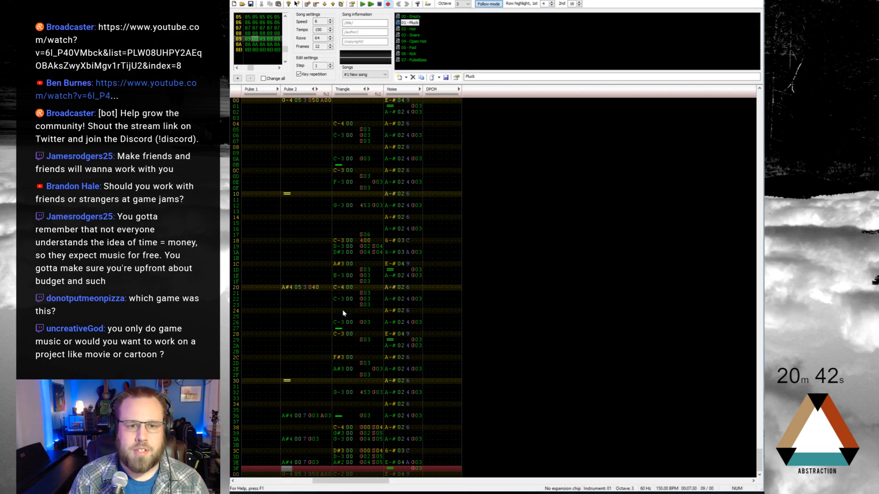
pyautogui.press('Left')
pyautogui.press('Down')
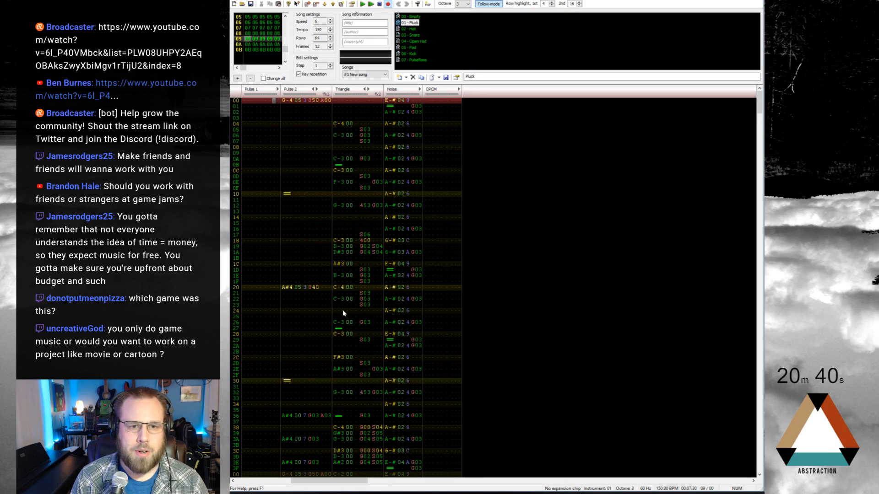
pyautogui.press('Up')
pyautogui.press('Home')
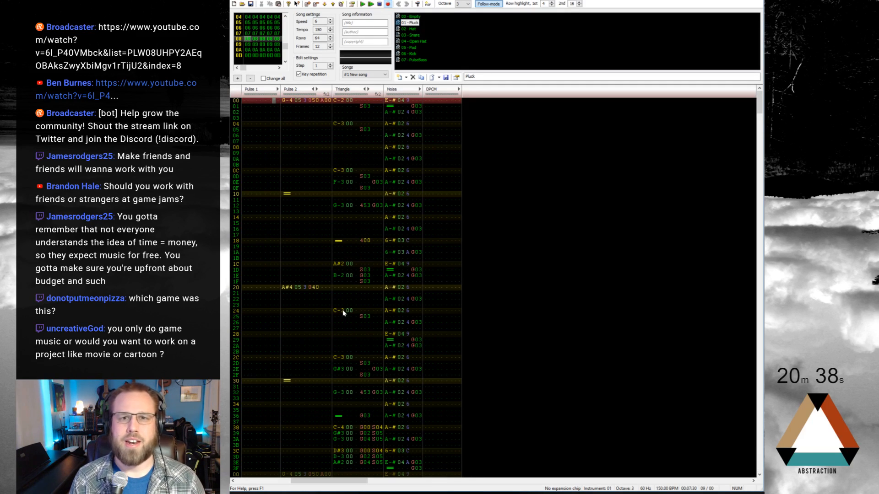
pyautogui.press('Left')
pyautogui.press('Left')
pyautogui.press('Left')
pyautogui.press('Left')
pyautogui.press('Left')
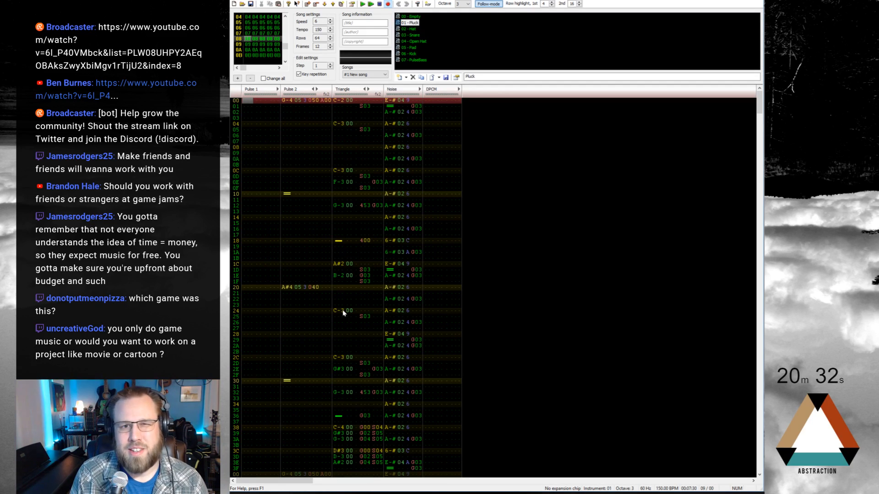
pyautogui.press('Up')
pyautogui.press('Home')
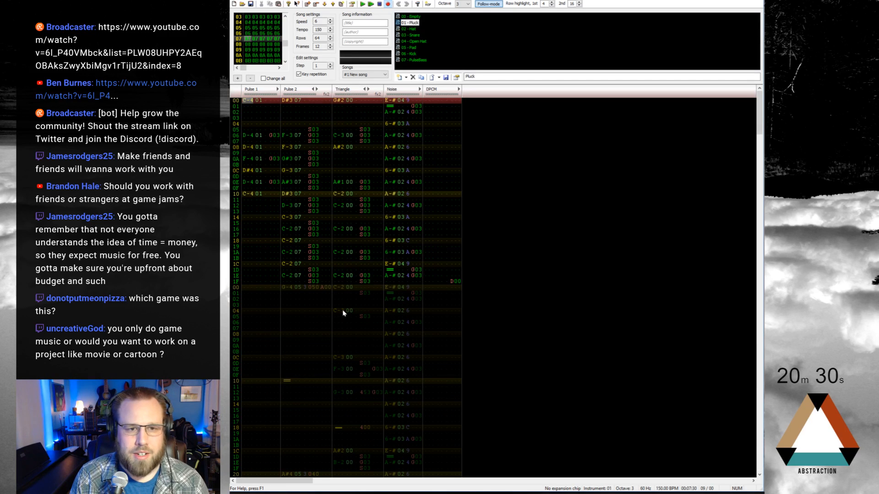
pyautogui.press('Return')
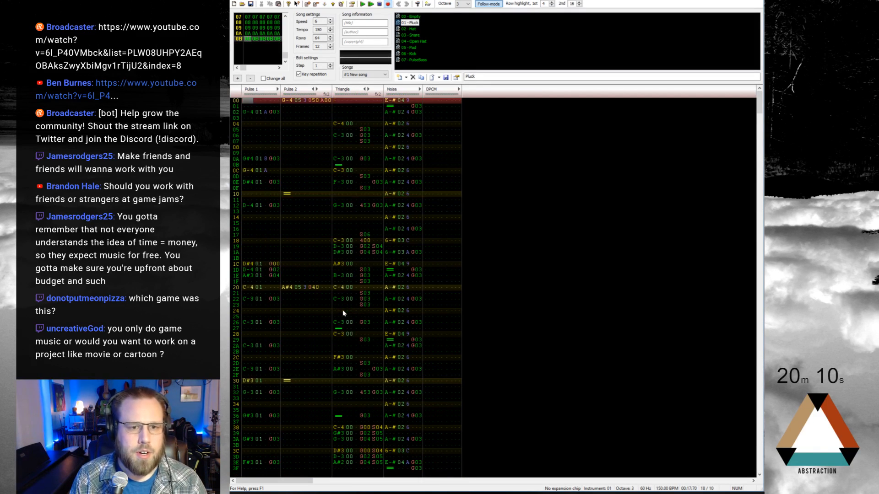
# Copy the whole Pulse 1 part of frame 0B into Pulse 1 of frame 0A
pyautogui.hotkey('ctrl', 'a')
pyautogui.press('Up')
pyautogui.press('Home')
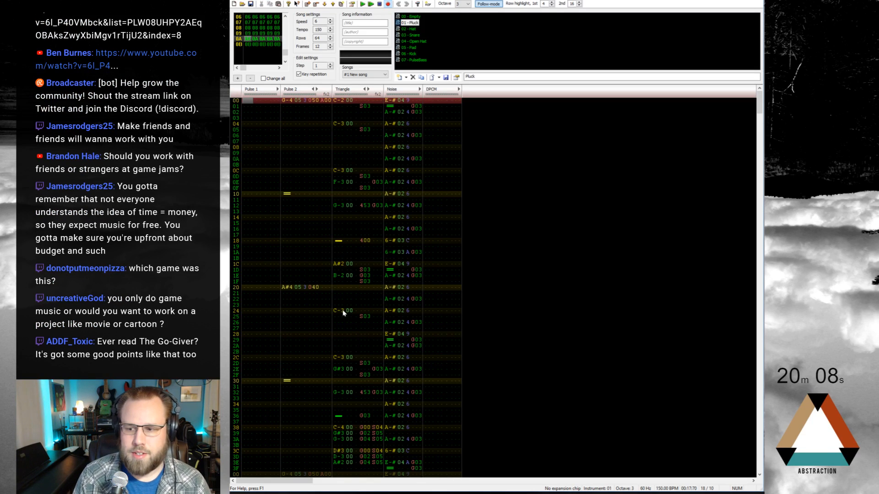
pyautogui.hotkey('ctrl', 'v')
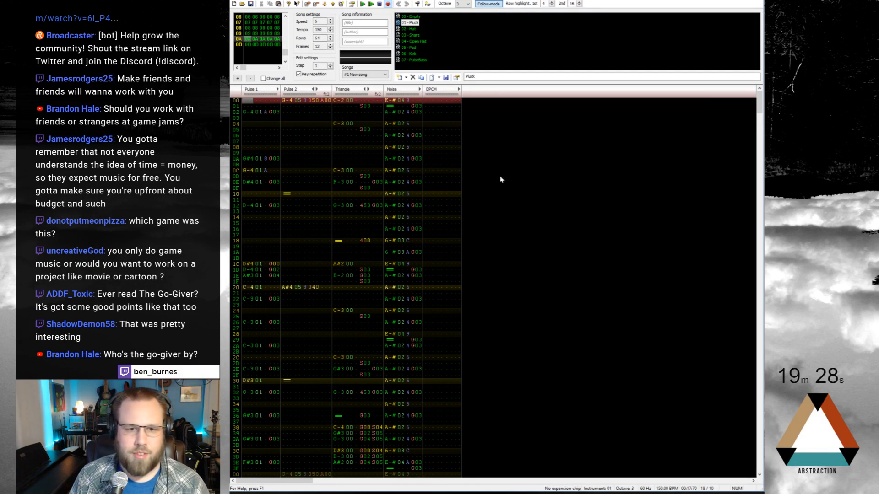
# Play back frame 0A from its start and delete the Pulse 1 notes in rows 21 to 2E
pyautogui.press('Return')
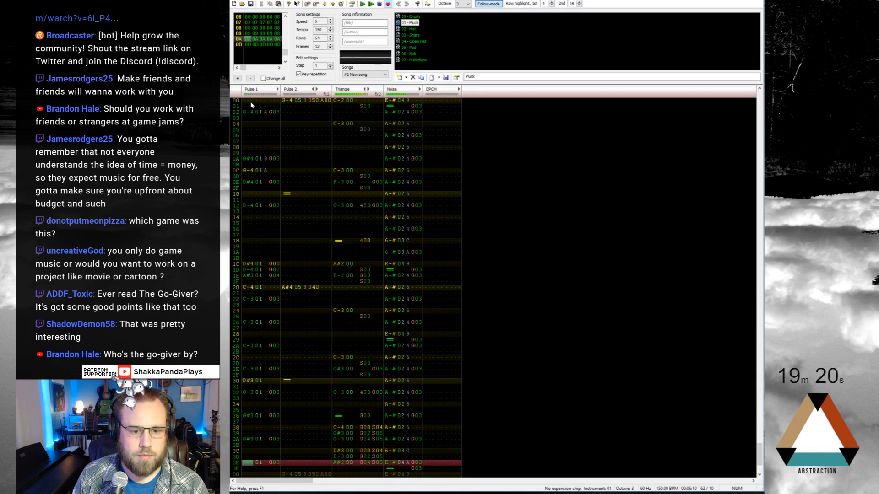
pyautogui.press('Return')
pyautogui.click(250, 103)
pyautogui.press('Return')
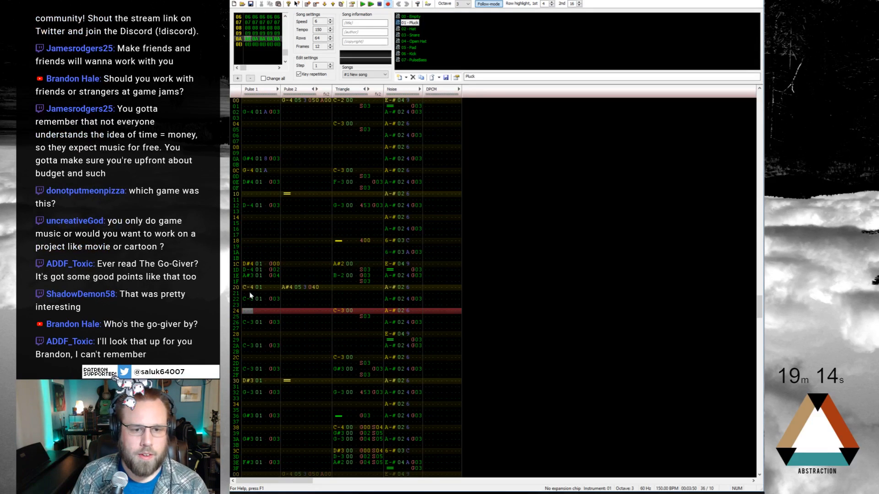
pyautogui.moveTo(249, 296); pyautogui.dragTo(272, 371)
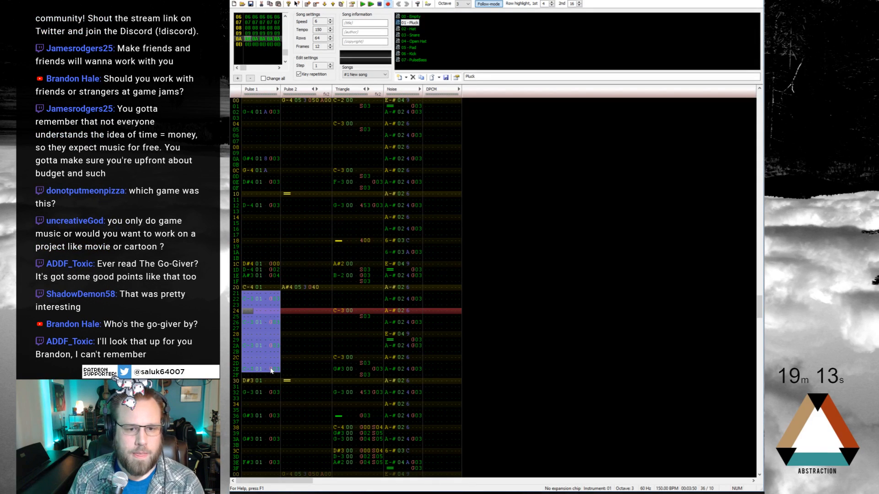
pyautogui.click(247, 264)
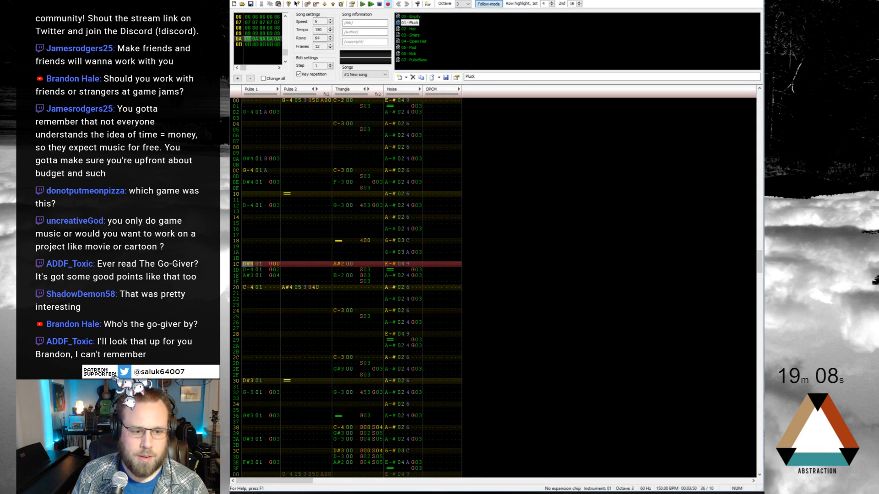
# Switch to the Chrome browser, search for "the go-giver book" and view the Expanded Edition's Amazon page without the site reminder
pyautogui.hotkey('alt', 'Tab')
pyautogui.hotkey('ctrl', 't')
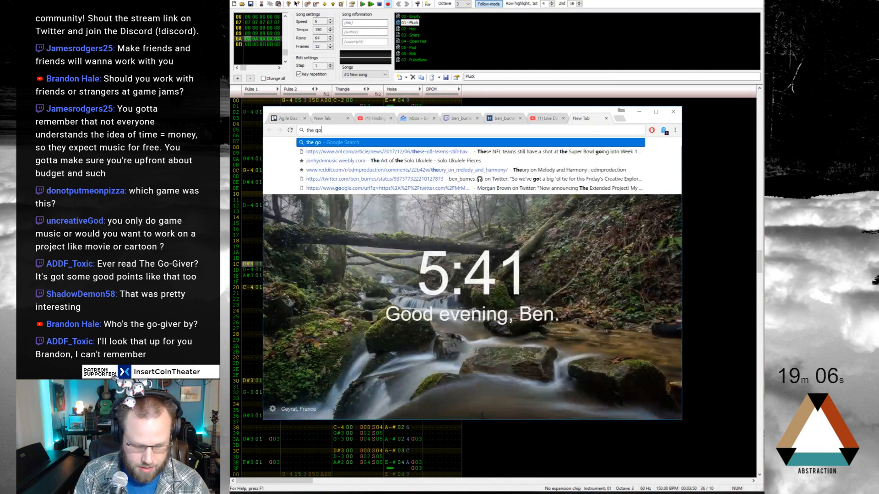
pyautogui.write('the go-giver book')
pyautogui.press('Return')
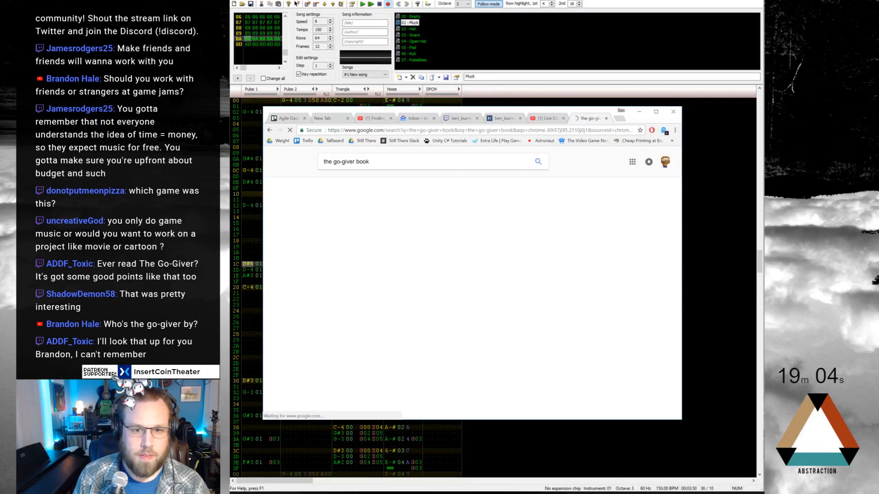
pyautogui.click(391, 219)
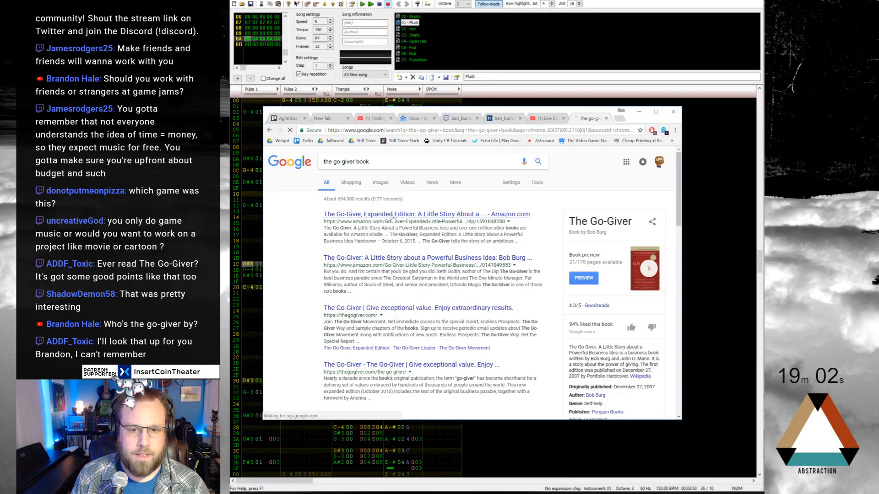
pyautogui.scroll(-3, 380, 240)
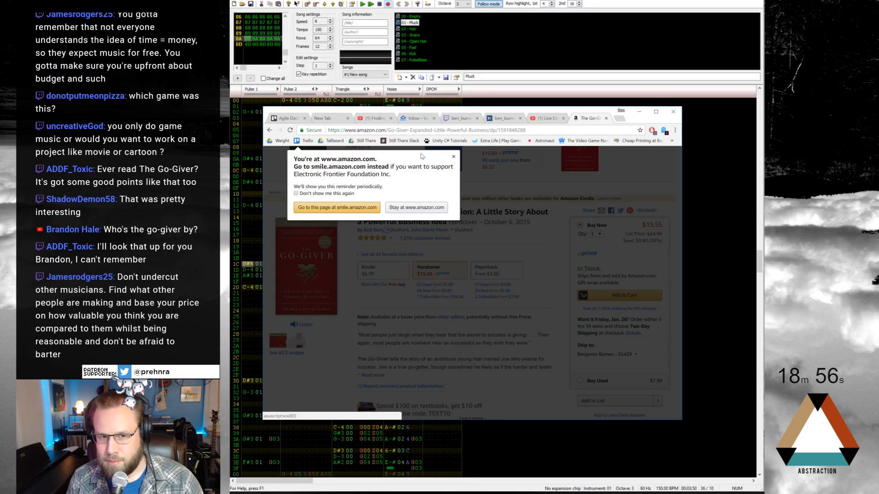
pyautogui.click(453, 157)
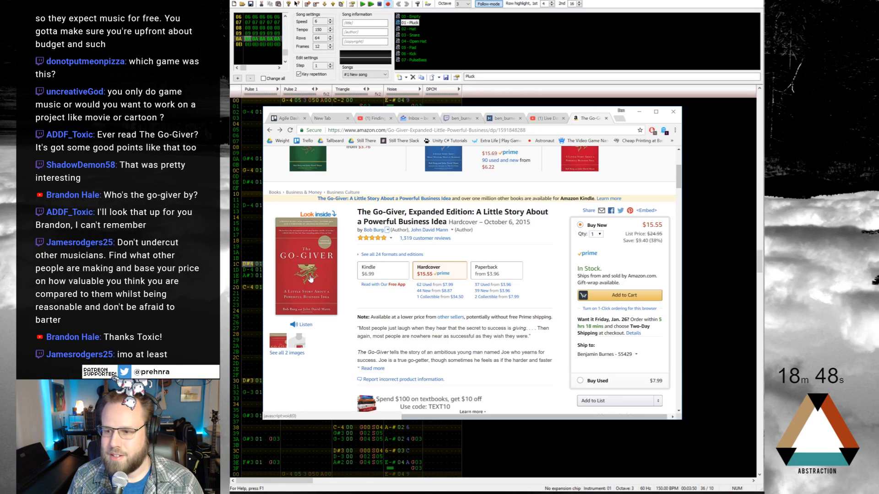
# Switch back to FamiTracker and play the song from the start of frame 0A
pyautogui.click(413, 1)
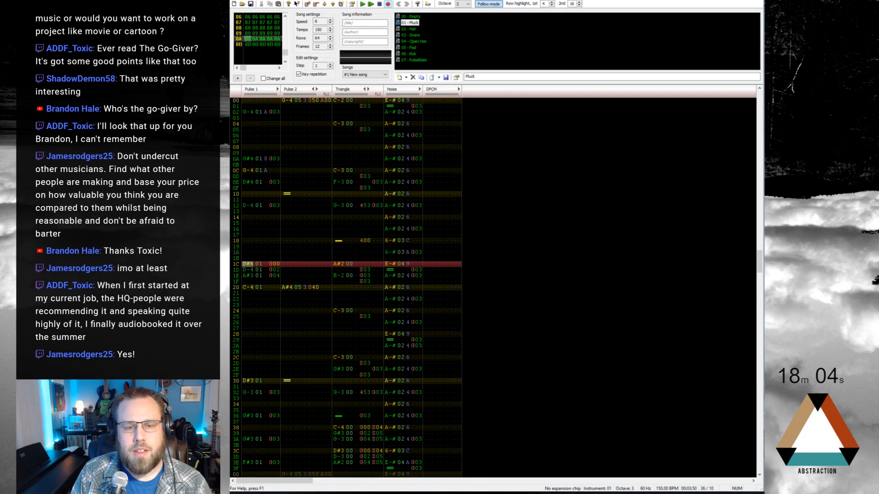
pyautogui.press('Home')
pyautogui.press('Up')
pyautogui.press('Home')
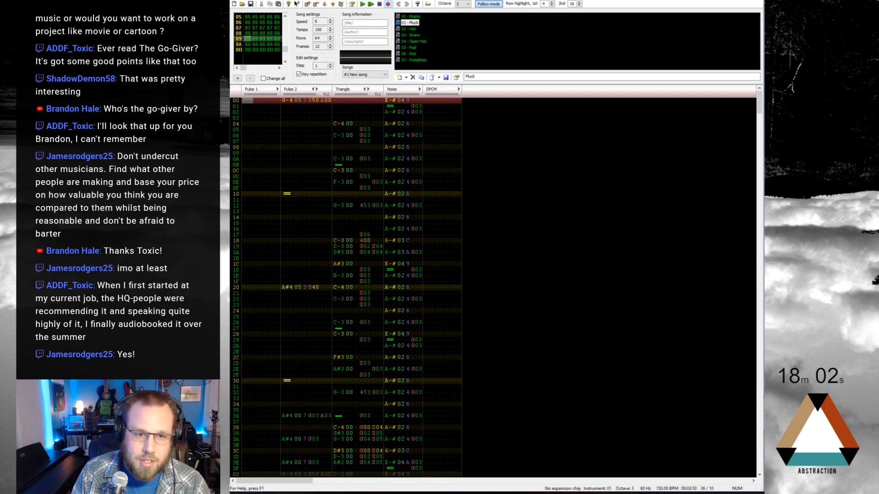
pyautogui.hotkey('ctrl', 'Right')
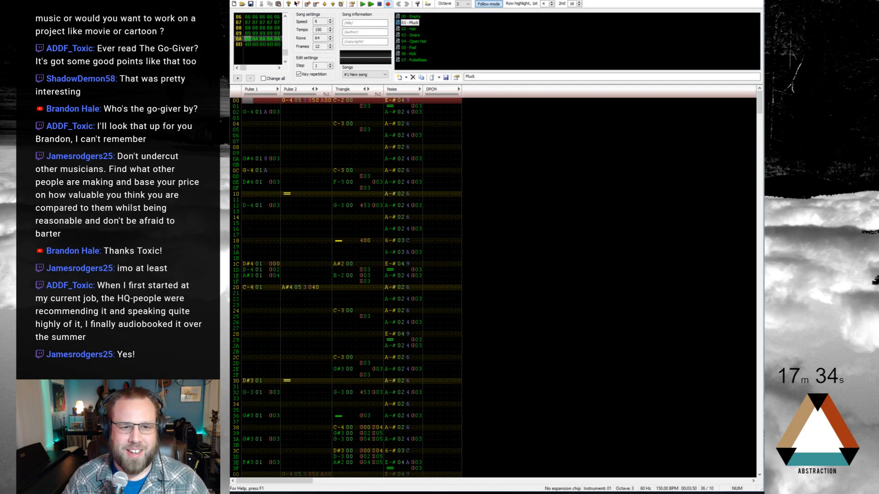
pyautogui.press('Return')
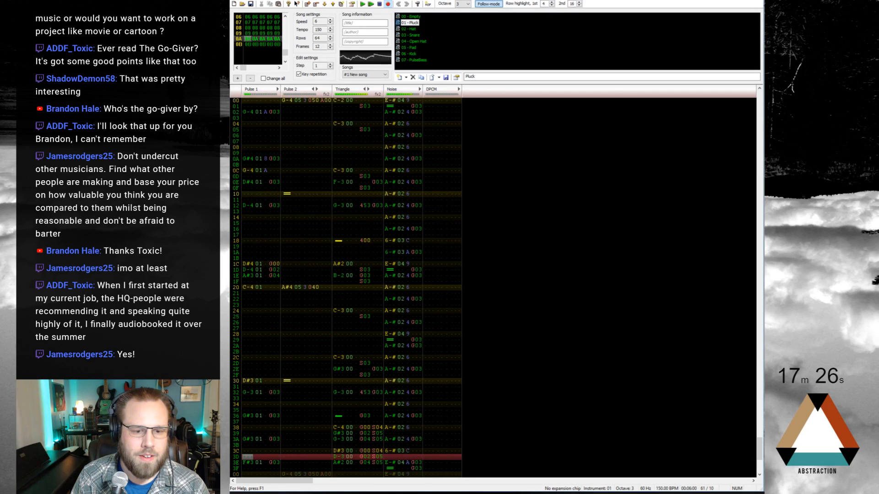
# Play from row 3E of frame 0A with the cursor in Pulse 1, stopping around row 12 of frame 0B
pyautogui.press('Down')
pyautogui.press('Down')
pyautogui.press('Down')
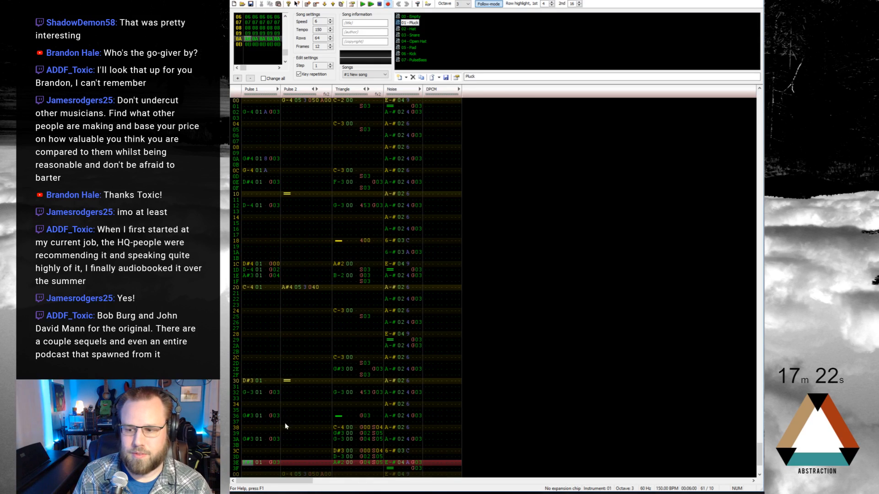
pyautogui.moveTo(245, 398); pyautogui.dragTo(261, 392)
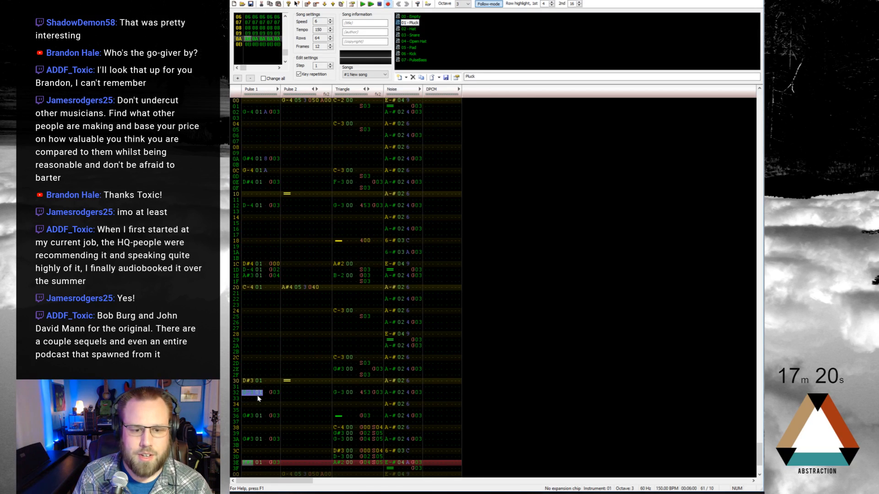
pyautogui.click(248, 463)
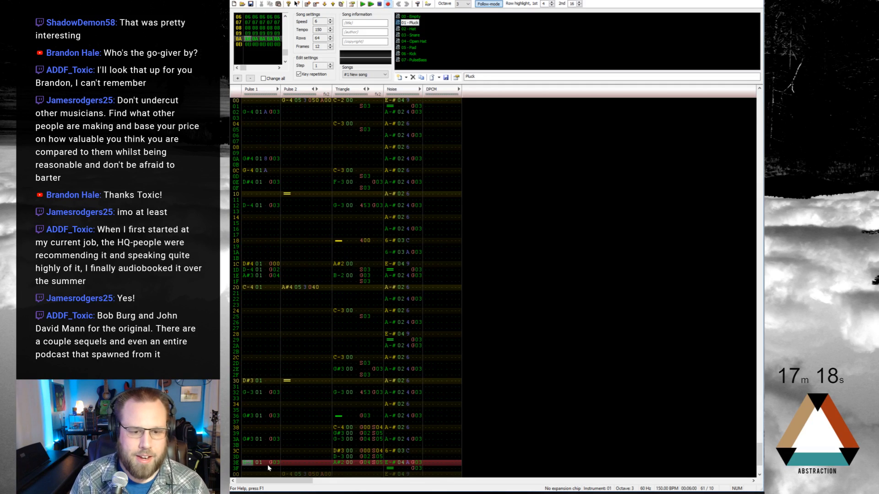
pyautogui.press('Return')
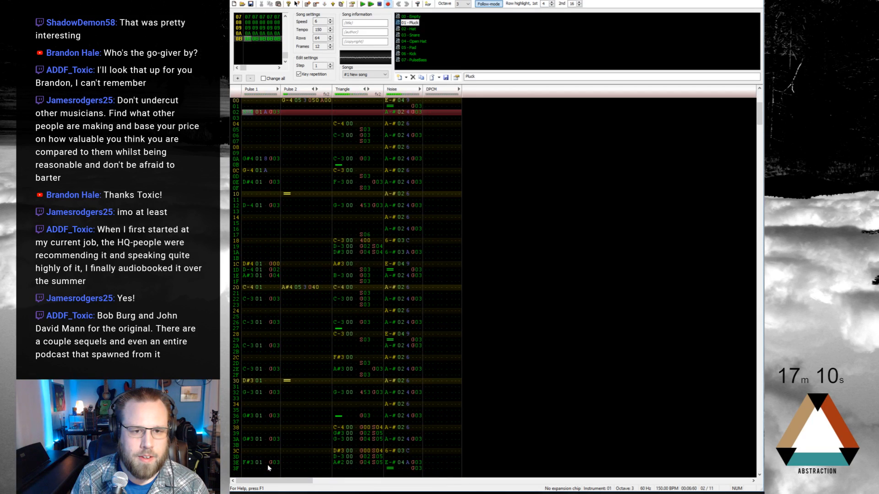
pyautogui.press('Return')
# Change the Pulse 1 note in row 0E of frame 0B to G#4
pyautogui.press('Up')
pyautogui.press('Up')
pyautogui.press('Up')
pyautogui.press('Up')
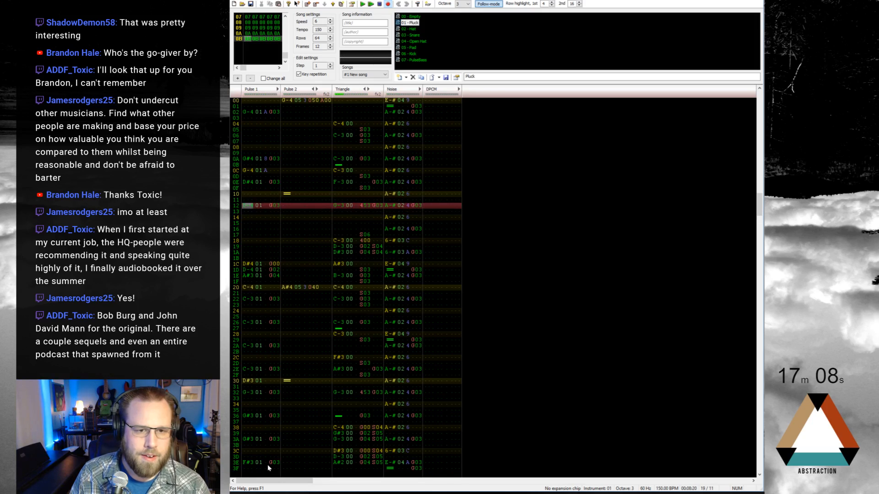
pyautogui.press('Up')
pyautogui.press('Up')
pyautogui.press('Up')
pyautogui.press('Down')
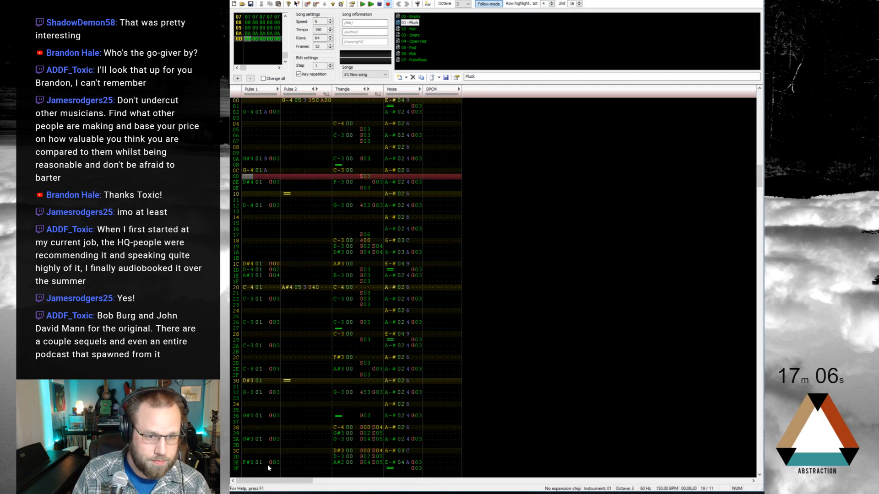
pyautogui.press('Down')
pyautogui.press('5')
pyautogui.press('Up')
pyautogui.press('6')
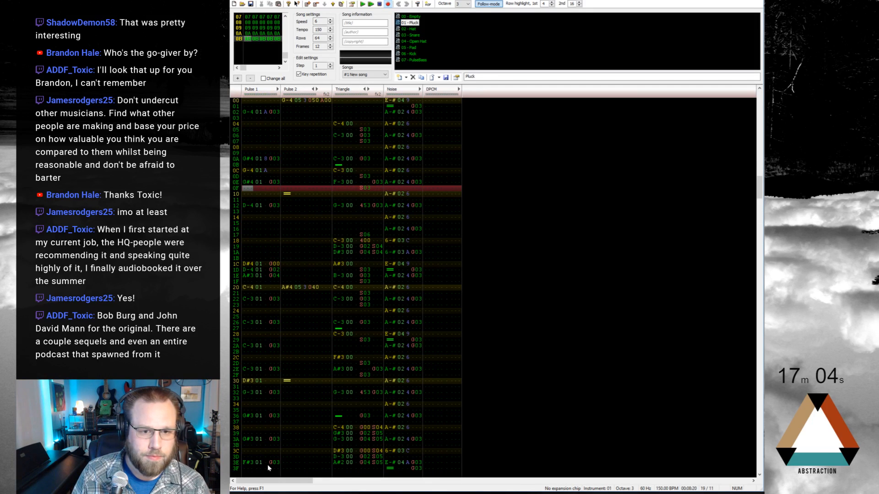
# Try D#4 in row 12 and D-4 in row 14 of Pulse 1 in frame 0B and play the passage
pyautogui.press('Down')
pyautogui.press('Down')
pyautogui.press('Down')
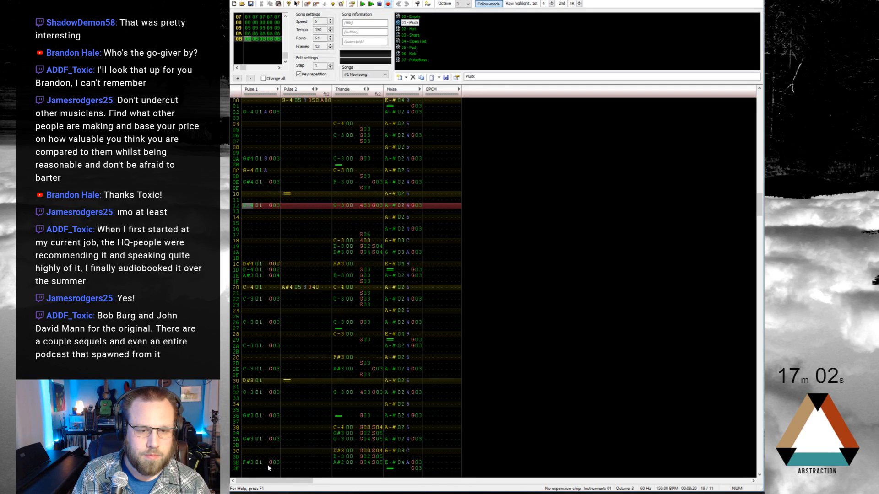
pyautogui.press('3')
pyautogui.press('Down')
pyautogui.press('w')
pyautogui.press('Up')
pyautogui.press('Right')
pyautogui.press('Right')
pyautogui.press('Right')
pyautogui.press('Right')
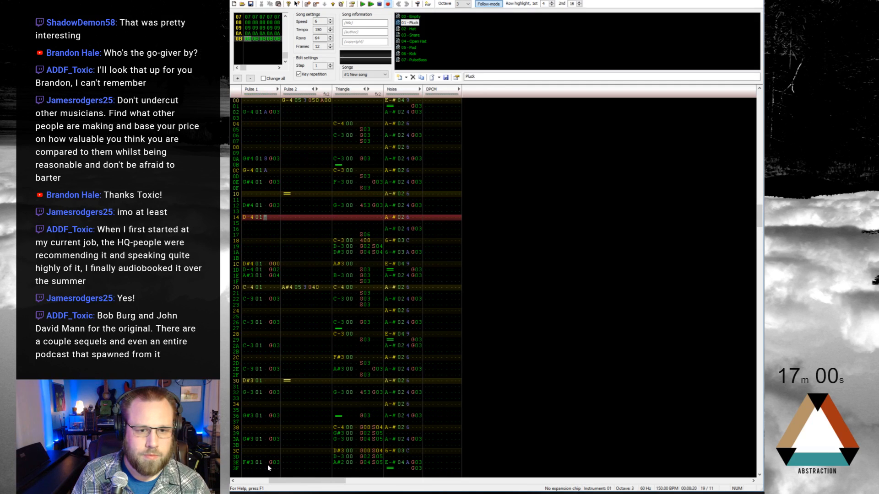
pyautogui.press('Home')
pyautogui.press('Return')
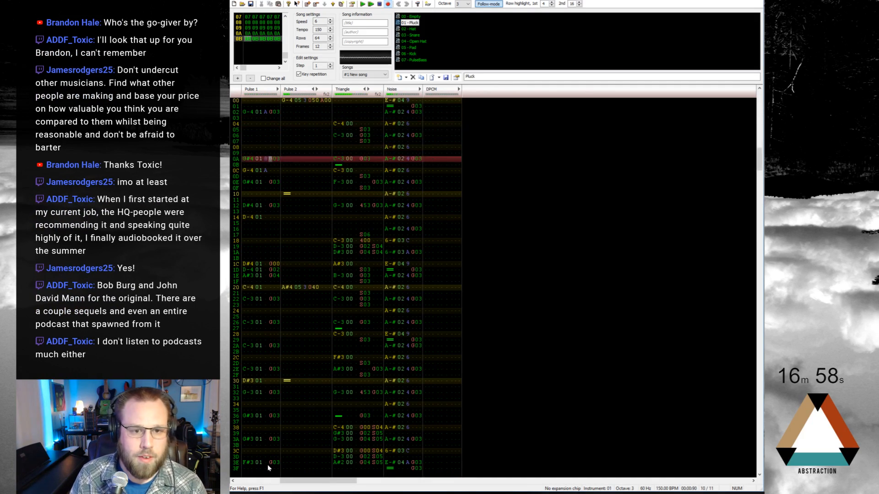
pyautogui.press('Return')
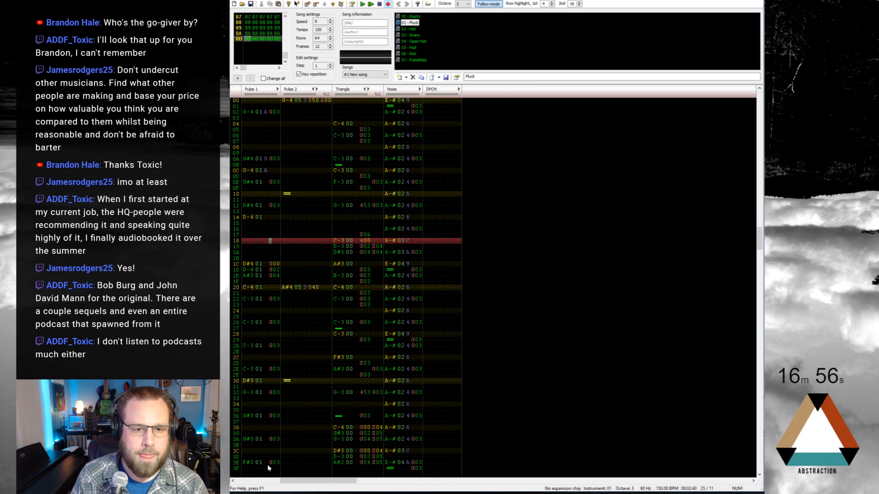
# Set the Pulse 1 note in row 12 of frame 0B to G-4 and clear rows 13 and 14
pyautogui.click(249, 205)
pyautogui.press('b')
pyautogui.press('v')
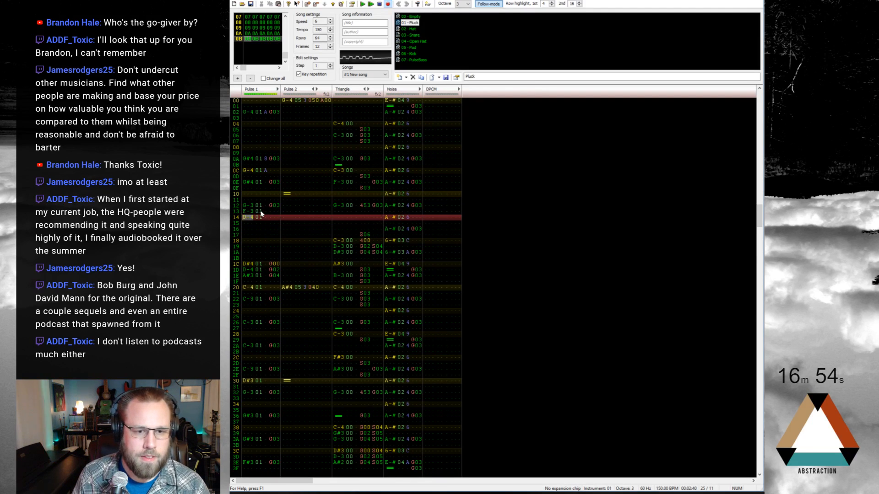
pyautogui.press('Up')
pyautogui.press('Up')
pyautogui.press('t')
pyautogui.press('Delete')
pyautogui.press('Delete')
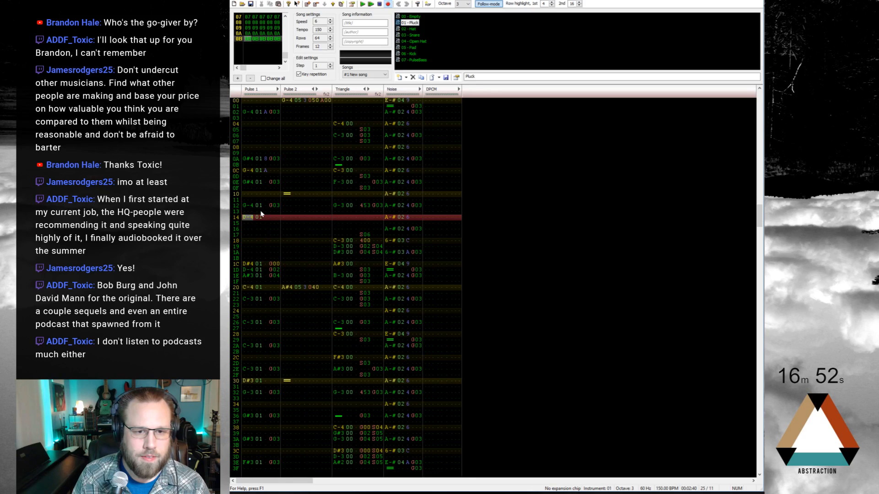
# Enter D#4 in row 16 and D-4 in row 18 of Pulse 1 in frame 0B
pyautogui.press('Up')
pyautogui.press('Down')
pyautogui.press('Down')
pyautogui.press('3')
pyautogui.press('w')
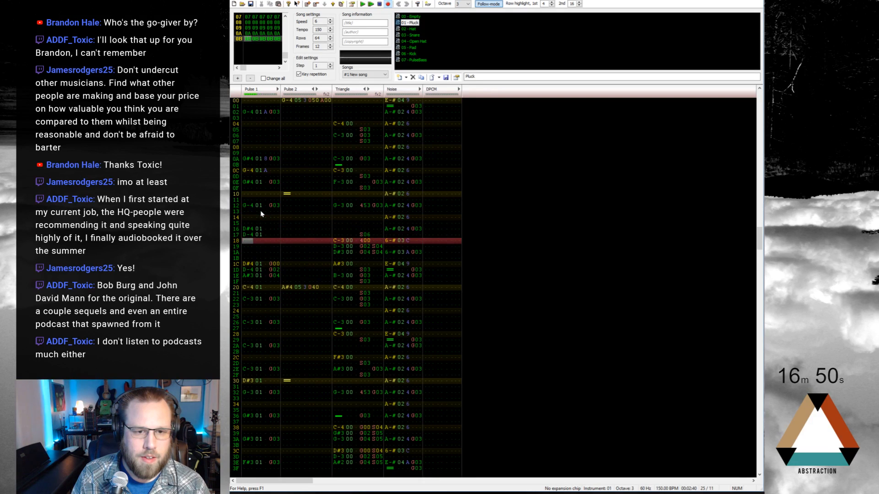
pyautogui.press('Up')
pyautogui.press('Delete')
pyautogui.press('w')
# Add the effect G03 to the Pulse 1 note in row 16 of frame 0B
pyautogui.press('Right')
pyautogui.press('Right')
pyautogui.press('Right')
pyautogui.press('Up')
pyautogui.press('Up')
pyautogui.press('Right')
pyautogui.press('Up')
pyautogui.write('g03')
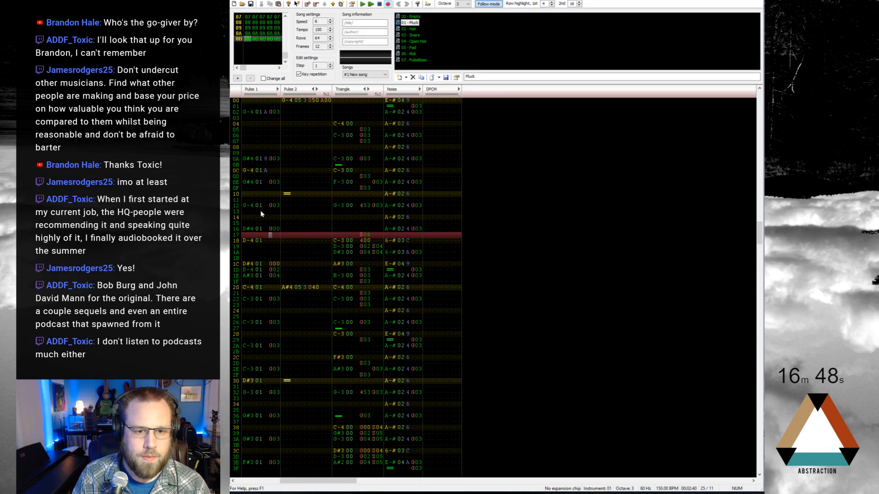
# Play frame 0B from just before row 12 to about row 24 to hear the edited Pulse 1 notes
pyautogui.press('Up')
pyautogui.press('Up')
pyautogui.press('Up')
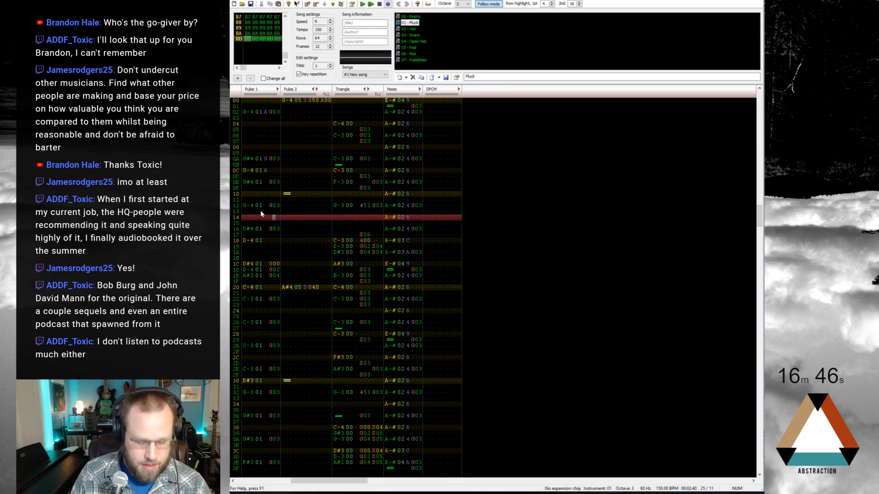
pyautogui.press('Return')
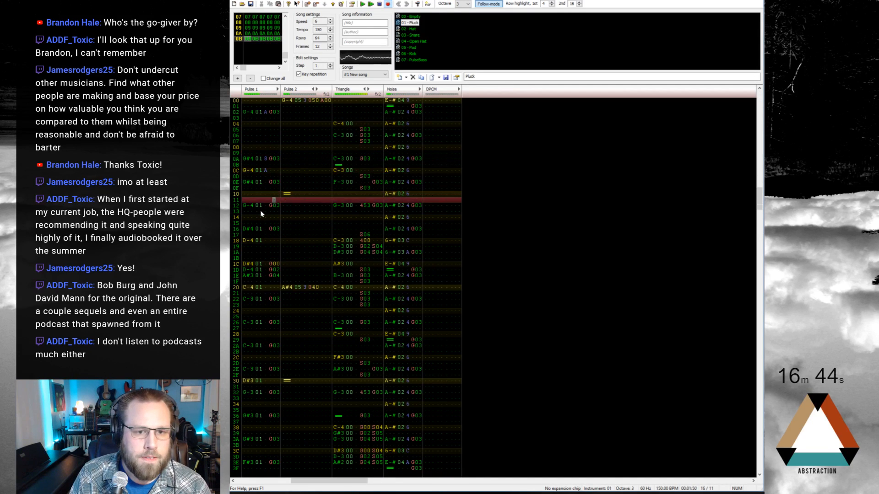
pyautogui.press('Return')
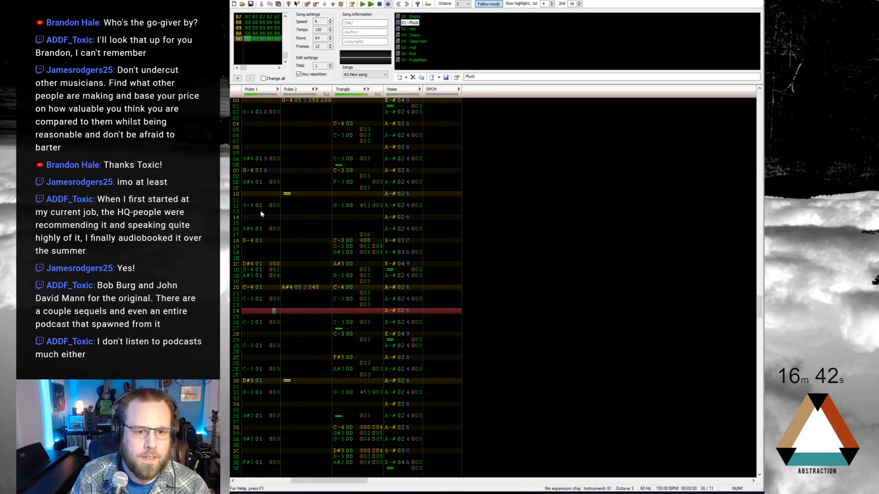
# Set the Pulse 1 notes in rows 1C, 1D and 1E of frame 0B to D-4, D#4 and F-4
pyautogui.press('Up')
pyautogui.press('Up')
pyautogui.press('Up')
pyautogui.press('Up')
pyautogui.press('Up')
pyautogui.press('Up')
pyautogui.press('Left')
pyautogui.press('Up')
pyautogui.press('Up')
pyautogui.press('Left')
pyautogui.press('Left')
pyautogui.press('Left')
pyautogui.press('Left')
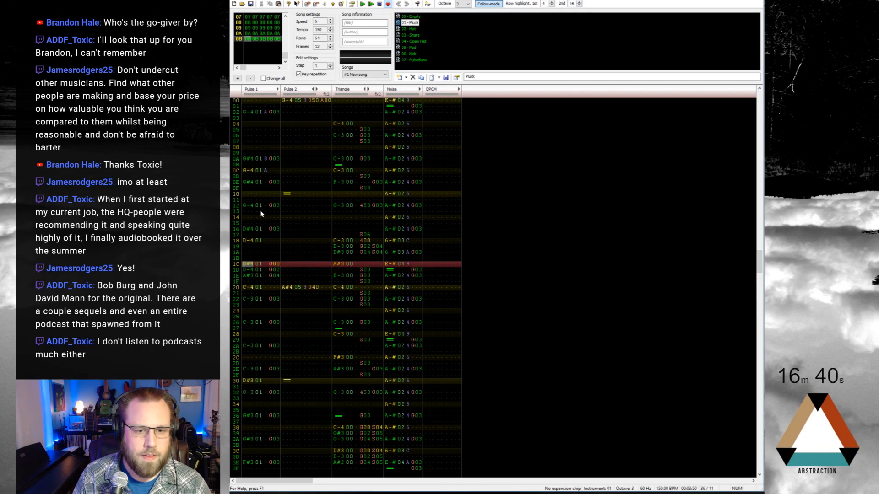
pyautogui.press('Down')
pyautogui.press('Up')
pyautogui.press('w')
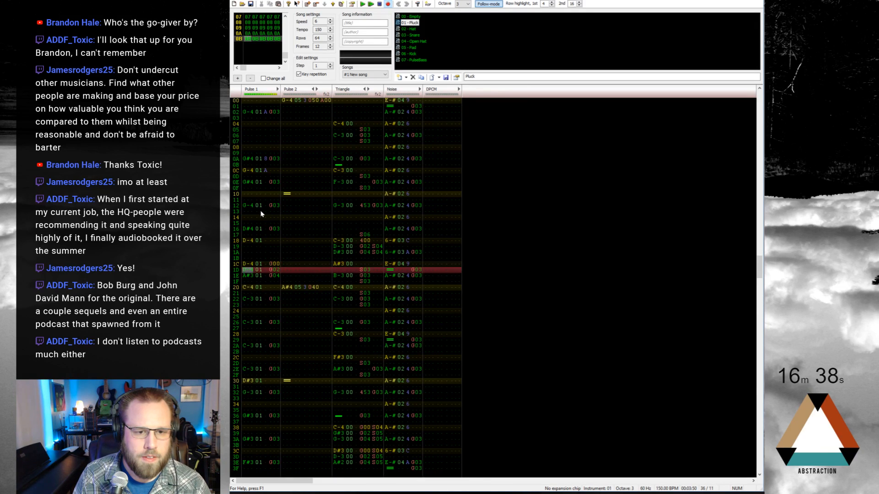
pyautogui.press('3')
pyautogui.press('r')
# Play frame 0B from row 1F through its end
pyautogui.press('Return')
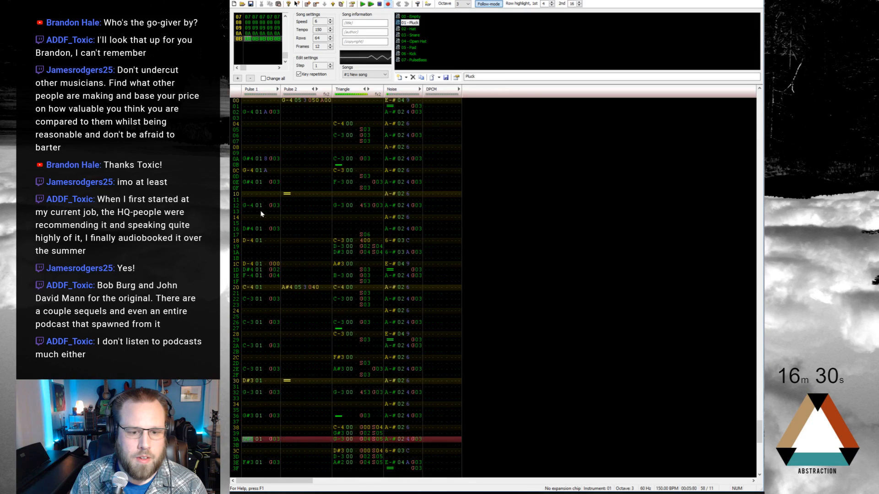
pyautogui.press('Return')
pyautogui.press('Home')
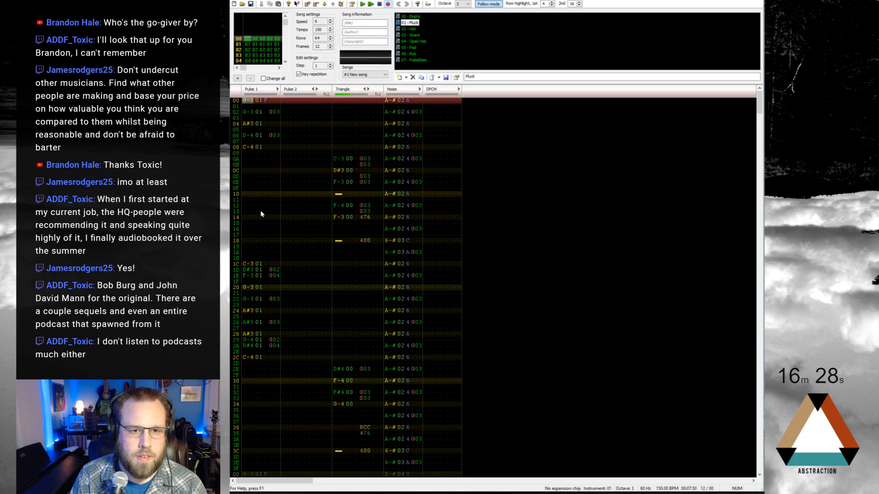
# Insert an empty frame 0C after frame 0B and end it at row 0F with a D00 effect in the DPCM channel
pyautogui.press('Up')
pyautogui.press('Up')
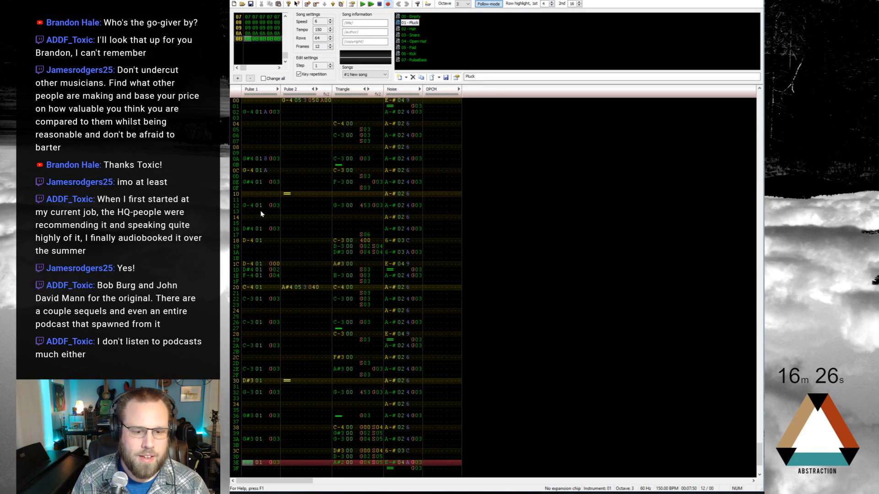
pyautogui.press('Right')
pyautogui.press('Right')
pyautogui.press('Right')
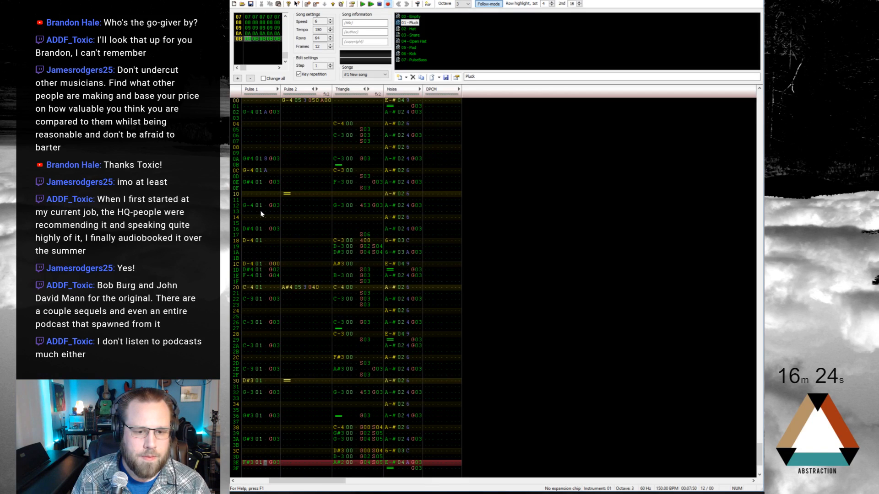
pyautogui.click(308, 4)
pyautogui.click(248, 44)
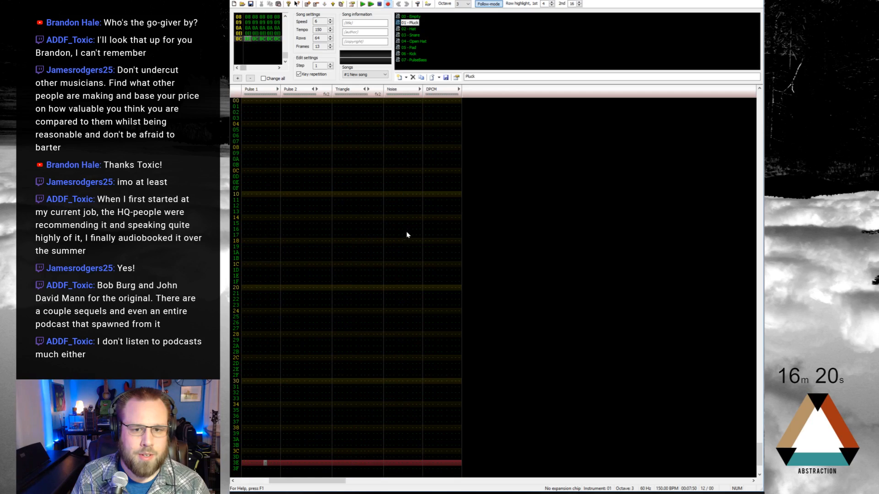
pyautogui.click(451, 191)
# Copy rows 30 to 3F of Pulse 1 through Noise from frame 0B to the start of frame 0C
pyautogui.scroll(6, 414, 281)
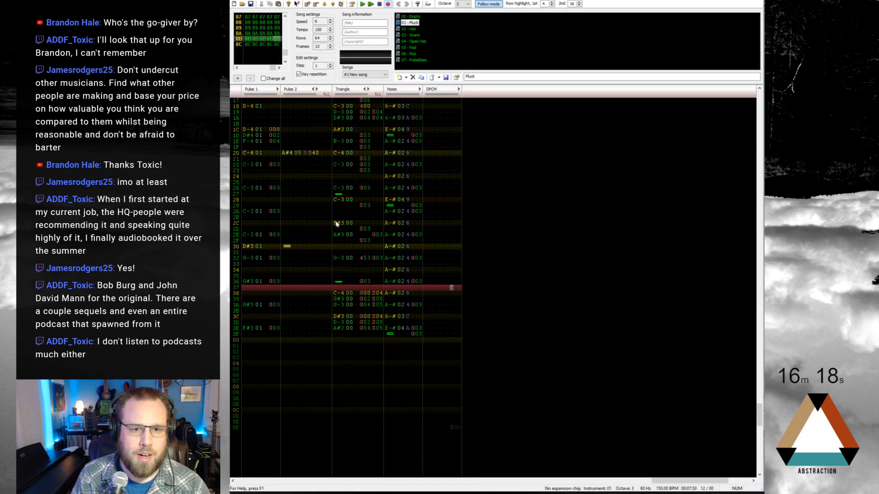
pyautogui.moveTo(246, 246); pyautogui.dragTo(423, 340)
pyautogui.hotkey('ctrl', 'c')
pyautogui.scroll(-4, 354, 333)
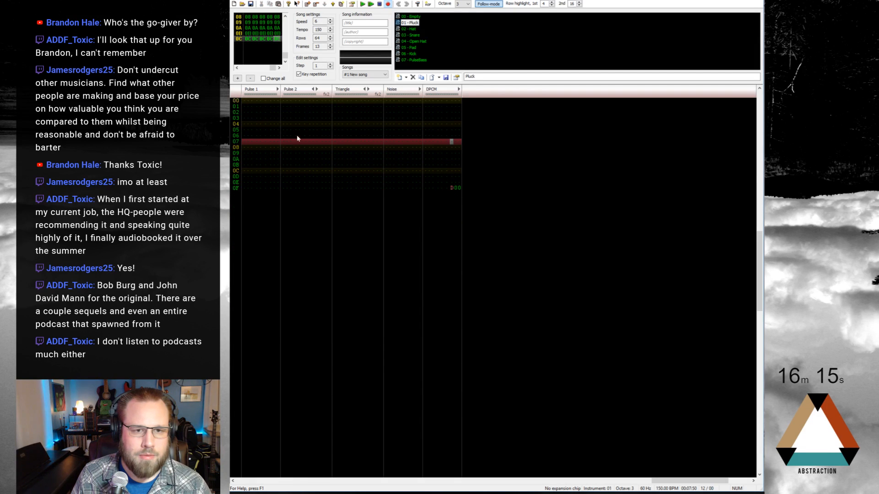
pyautogui.click(247, 101)
pyautogui.hotkey('ctrl', 'v')
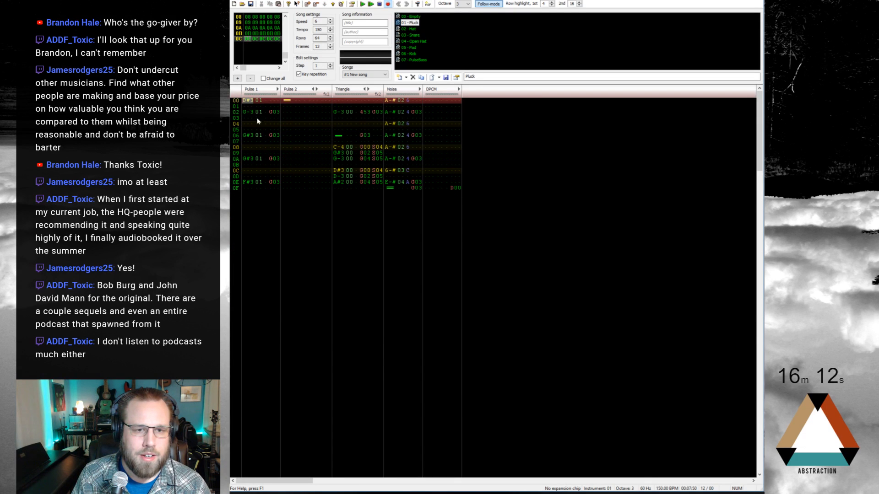
# Delete the Pulse 1 note in row 00 and all Triangle data in rows 02 to 0E of frame 0C
pyautogui.scroll(1, 265, 130)
pyautogui.scroll(-1, 265, 131)
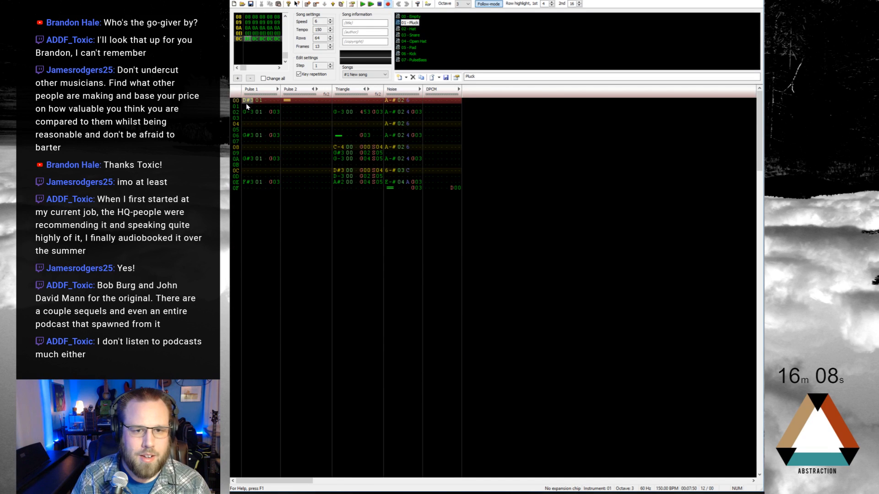
pyautogui.press('Delete')
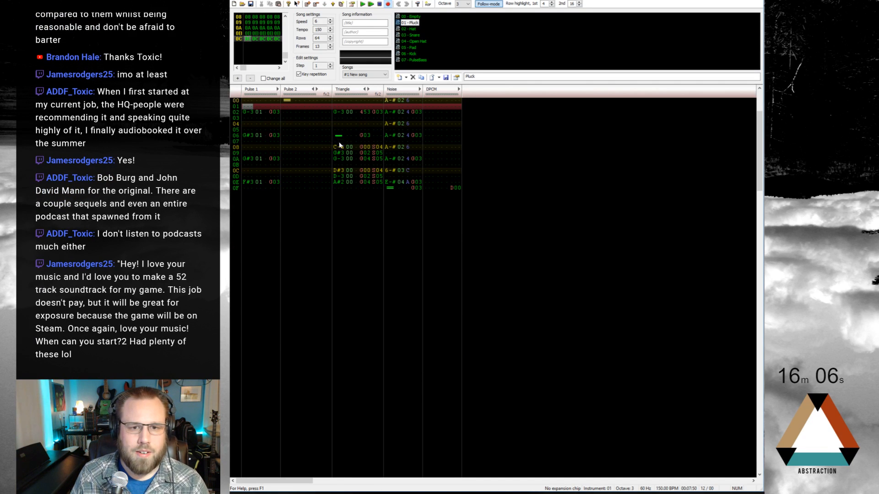
pyautogui.moveTo(339, 142); pyautogui.dragTo(380, 184)
pyautogui.press('Delete')
pyautogui.moveTo(340, 113); pyautogui.dragTo(379, 137)
pyautogui.press('Delete')
pyautogui.scroll(4, 359, 168)
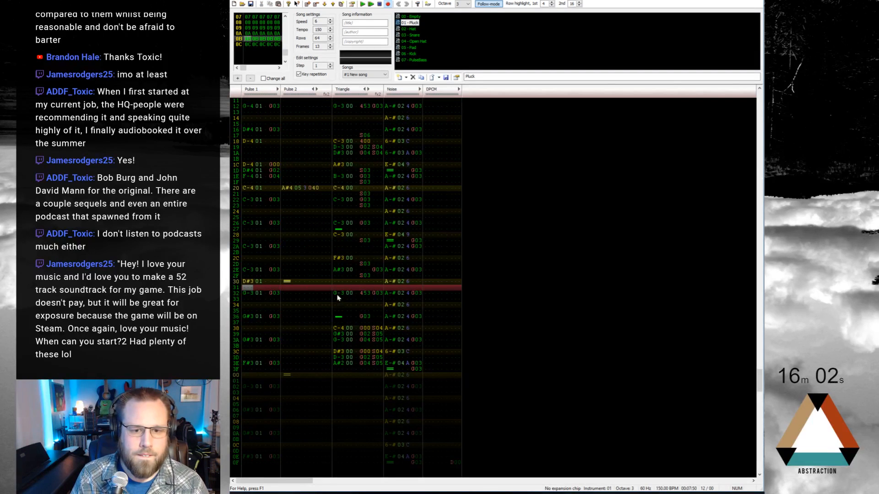
# Copy the C-3 Triangle note and its effects from rows 22 and 23 of frame 0B to rows 02, 06, 0A and 0E of frame 0C
pyautogui.scroll(1, 350, 297)
pyautogui.moveTo(340, 222); pyautogui.dragTo(369, 232)
pyautogui.scroll(-4, 362, 295)
pyautogui.scroll(-2, 362, 296)
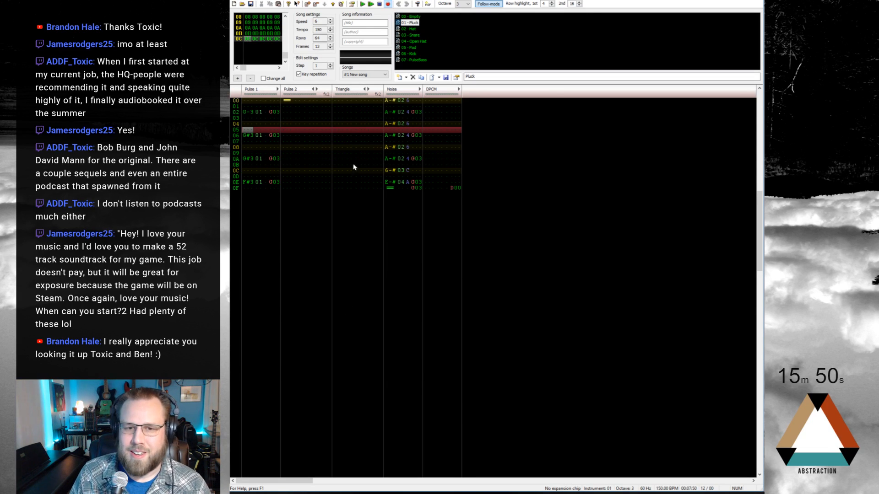
pyautogui.click(339, 112)
pyautogui.hotkey('ctrl', 'v')
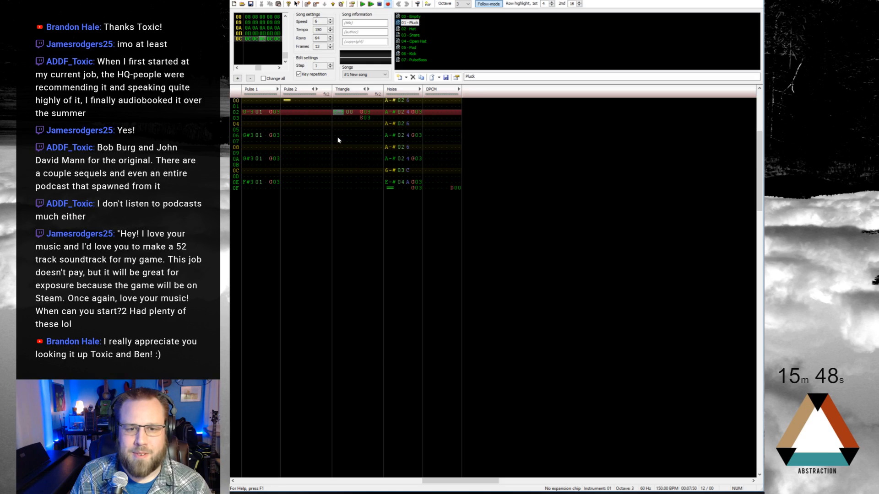
pyautogui.click(338, 136)
pyautogui.hotkey('ctrl', 'v')
pyautogui.click(340, 159)
pyautogui.hotkey('ctrl', 'v')
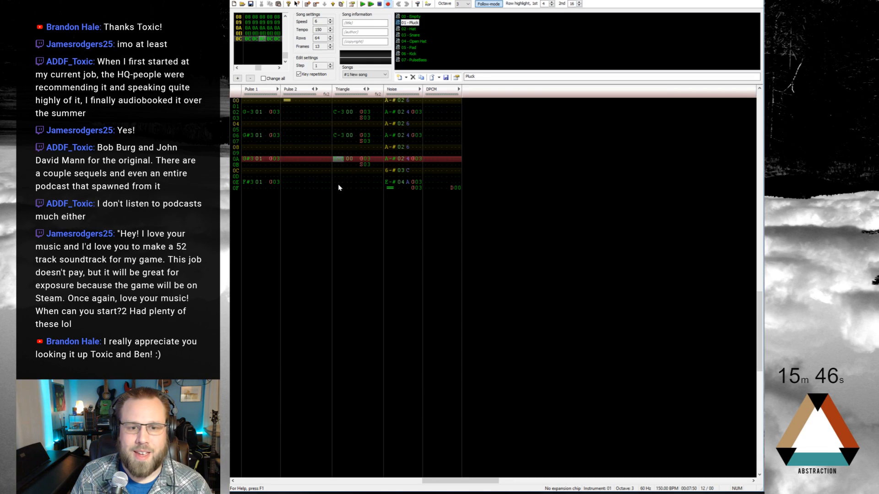
pyautogui.click(338, 183)
pyautogui.hotkey('ctrl', 'v')
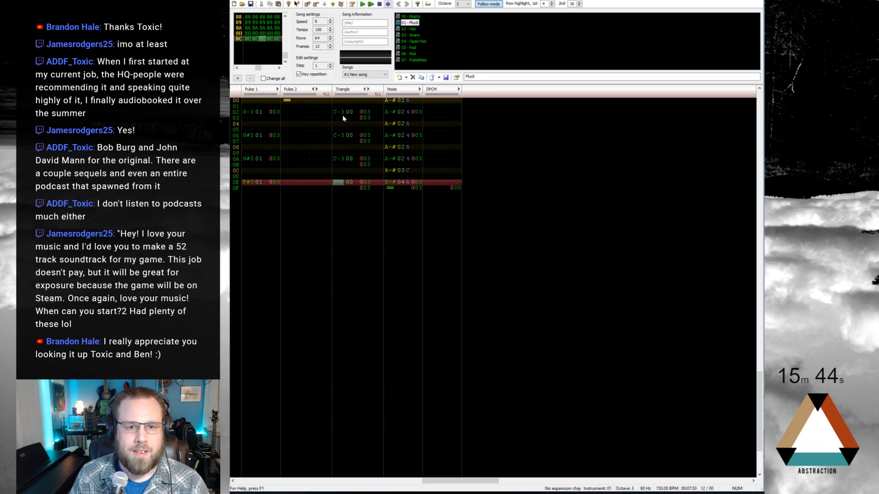
# Delete the Triangle notes and effects at rows 02 and 0A of frame 0C and save the song
pyautogui.moveTo(341, 109); pyautogui.dragTo(366, 130)
pyautogui.moveTo(339, 157); pyautogui.dragTo(365, 170)
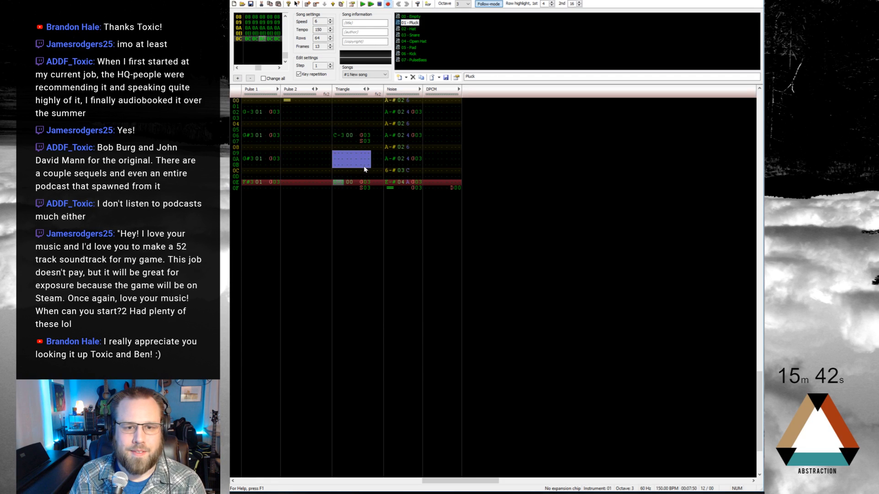
pyautogui.press('Home')
pyautogui.hotkey('ctrl', 's')
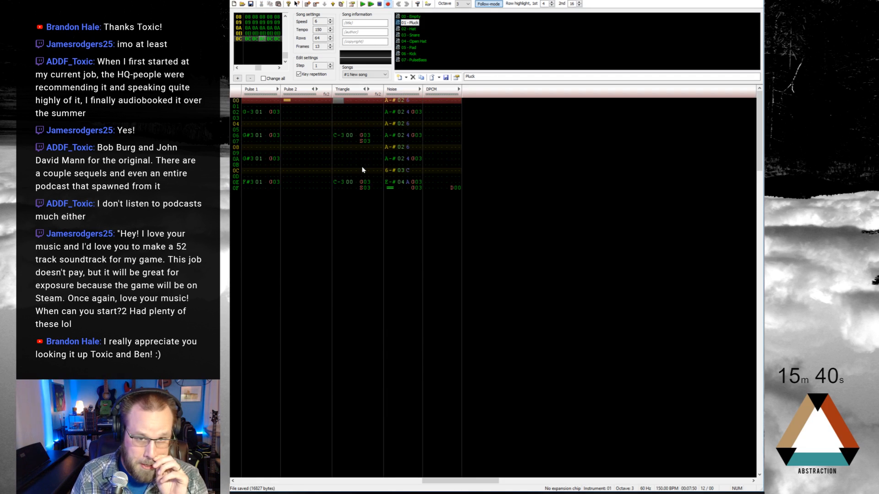
# Delete the Pulse 2 note release in row 00 of frame 0C
pyautogui.press('Left')
pyautogui.press('Left')
pyautogui.press('Left')
pyautogui.press('Left')
pyautogui.press('Left')
pyautogui.press('Left')
pyautogui.press('Left')
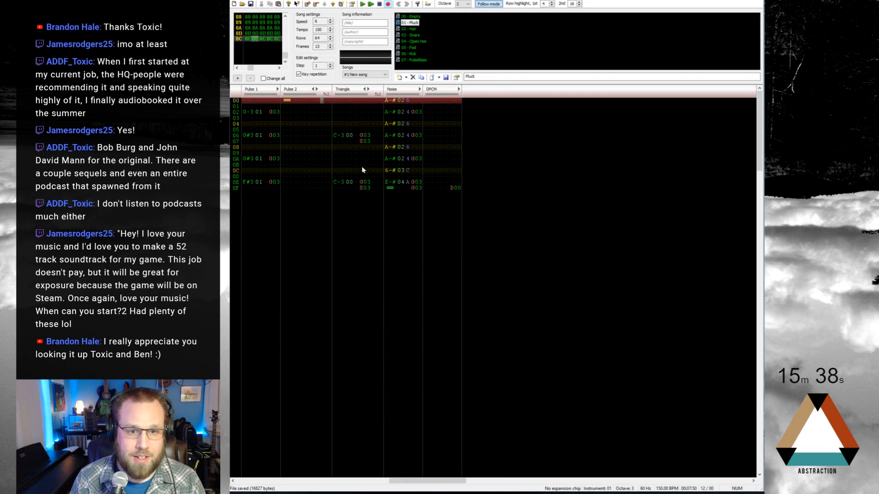
pyautogui.press('Left')
pyautogui.press('Left')
pyautogui.press('Left')
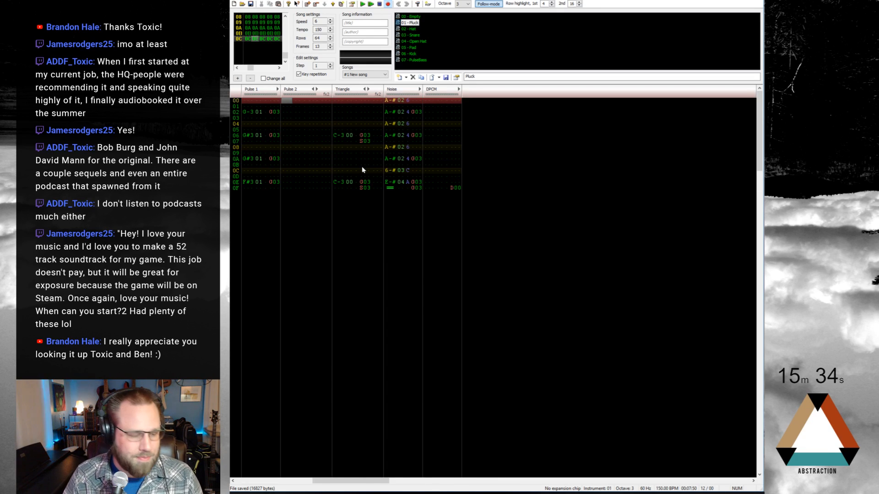
# Play the song from the start, look back through the frames and return to row 00 of frame 00
pyautogui.press('F5')
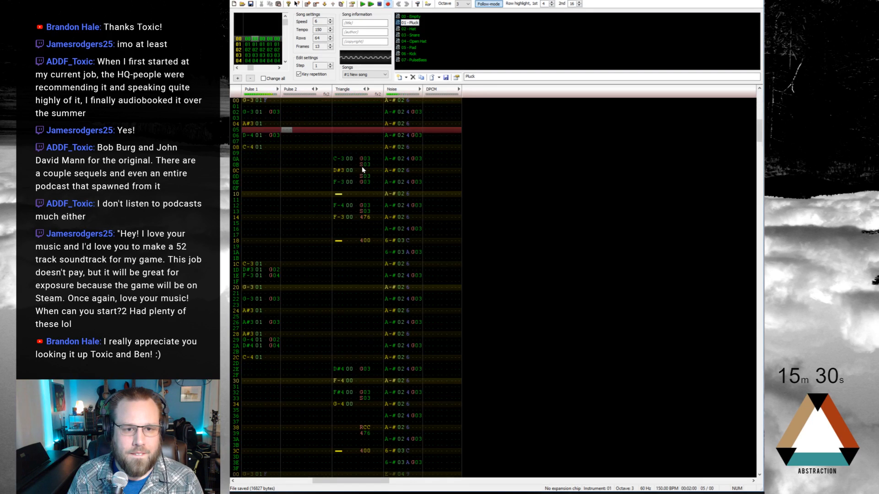
pyautogui.press('Return')
pyautogui.press('Home')
pyautogui.hotkey('ctrl', 'Left')
pyautogui.hotkey('ctrl', 'Left')
pyautogui.hotkey('ctrl', 'Left')
pyautogui.scroll(19, 362, 170)
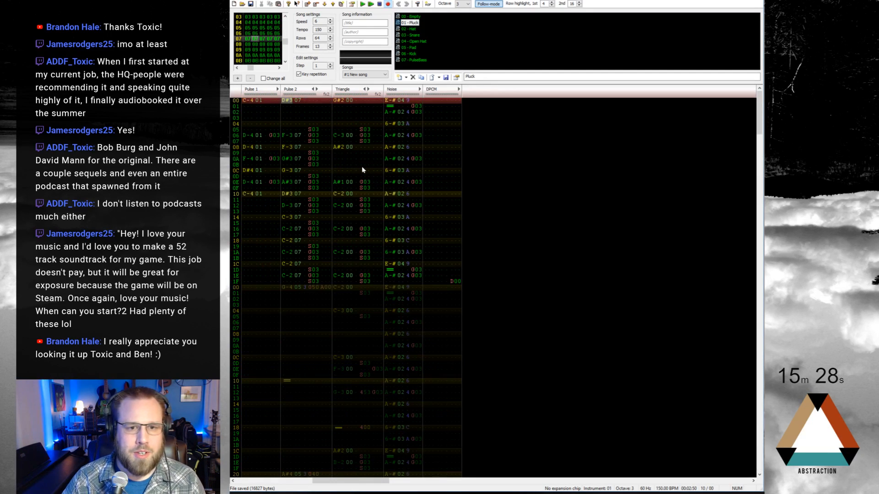
pyautogui.press('Home')
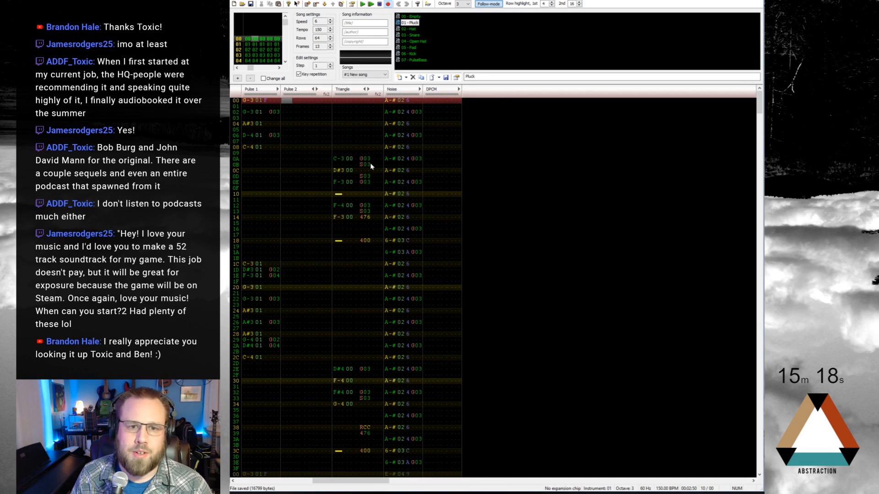
pyautogui.click(247, 101)
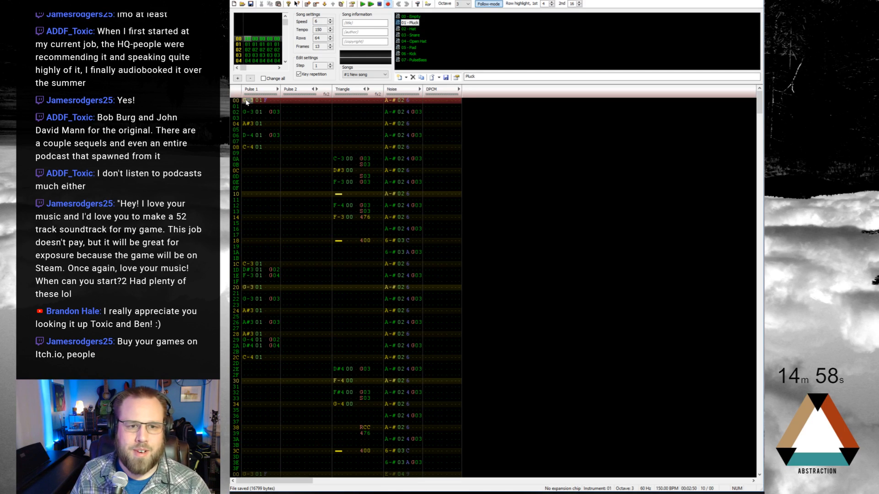
pyautogui.moveTo(641, 1); pyautogui.dragTo(622, 1)
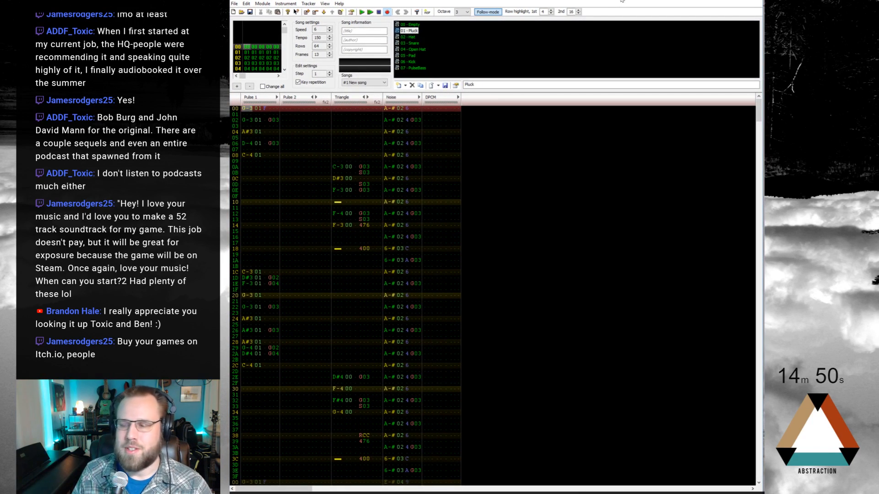
pyautogui.moveTo(622, 1); pyautogui.dragTo(621, 0)
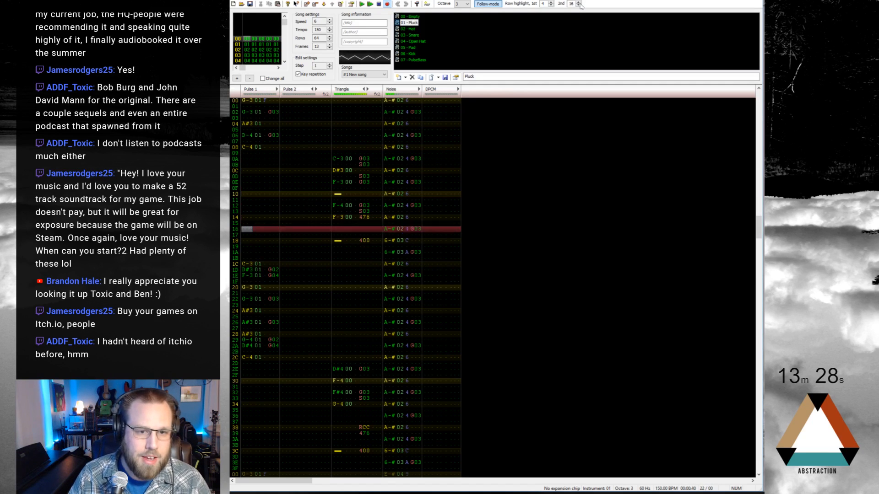
# Change the Pulse 1 note in row 3E of frame 0B to A#3 and play on into frame 0C
pyautogui.press('Return')
pyautogui.hotkey('ctrl', 'Left')
pyautogui.press('Home')
pyautogui.hotkey('ctrl', 'Left')
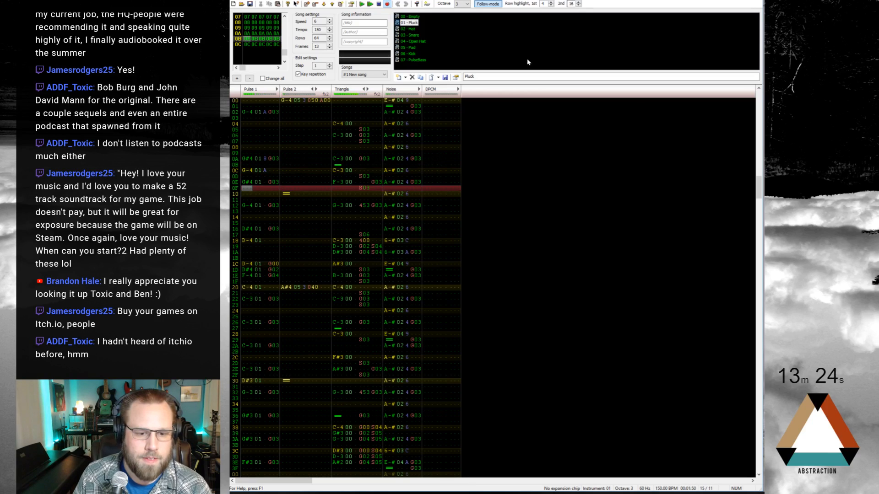
pyautogui.click(244, 462)
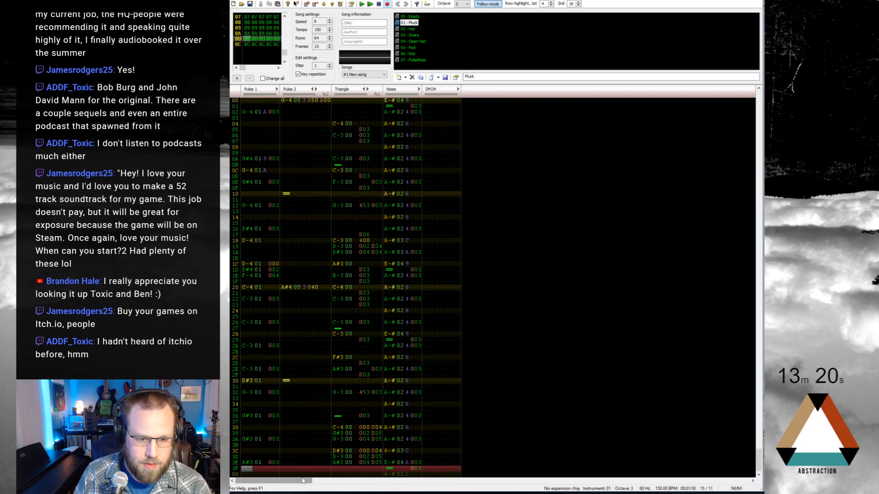
pyautogui.press('Return')
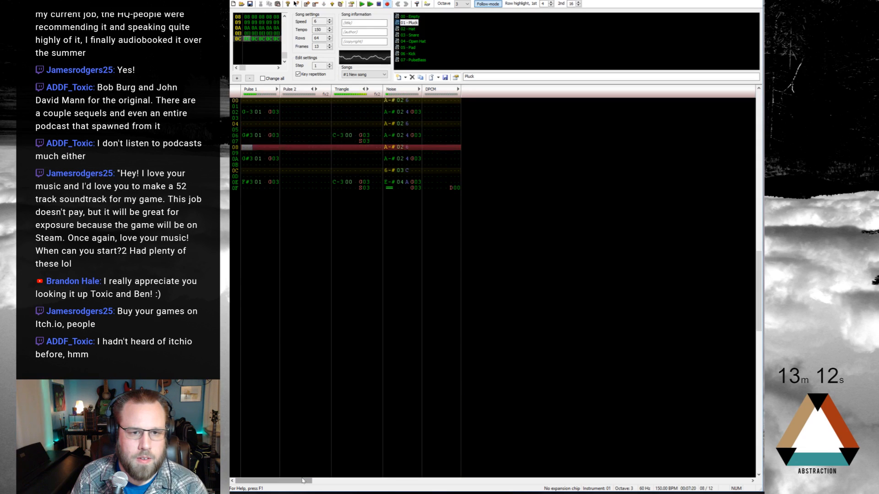
# Enter G-3 in row 00 and G#3 in row 02 of Pulse 1 in frame 0C
pyautogui.press('Up')
pyautogui.press('Up')
pyautogui.press('Up')
pyautogui.press('Up')
pyautogui.press('Up')
pyautogui.press('Up')
pyautogui.press('Up')
pyautogui.press('Up')
pyautogui.press('Up')
pyautogui.press('Up')
pyautogui.press('Up')
pyautogui.press('Up')
pyautogui.press('Up')
pyautogui.press('Up')
pyautogui.press('Up')
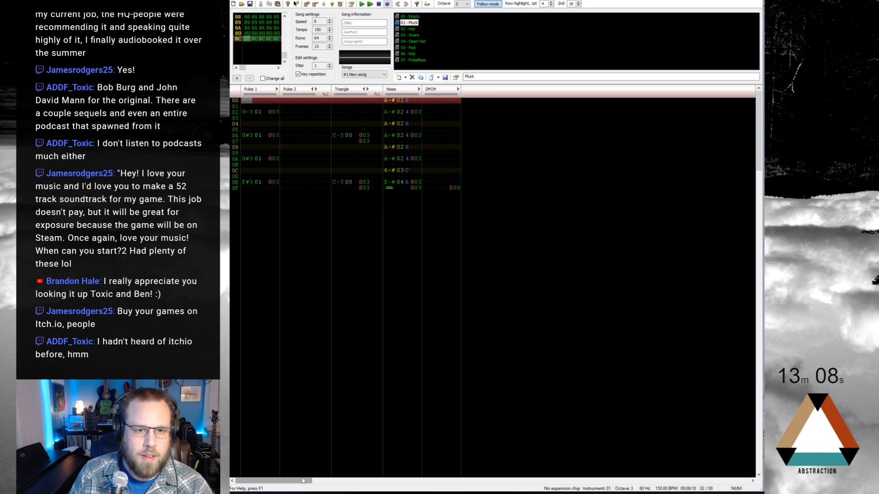
pyautogui.click(252, 113)
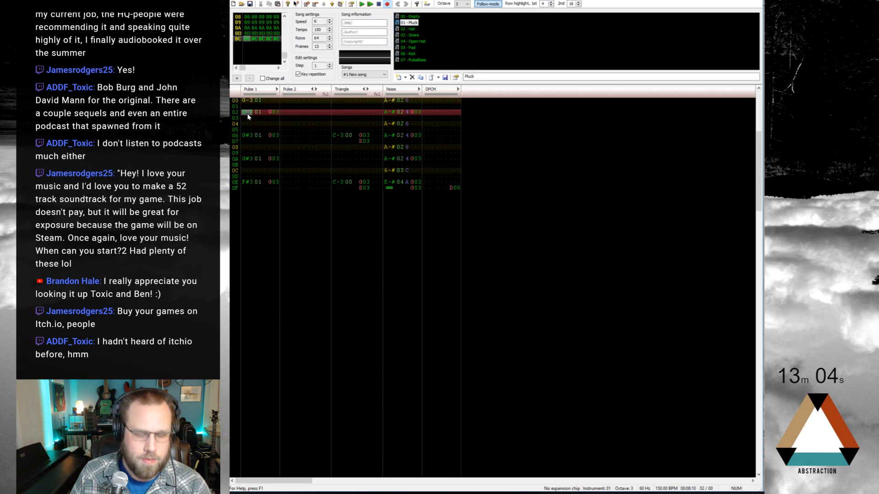
# Play the ending, add a 400 effect to the Triangle channel in row 36 of frame 0B and save the song
pyautogui.press('Return')
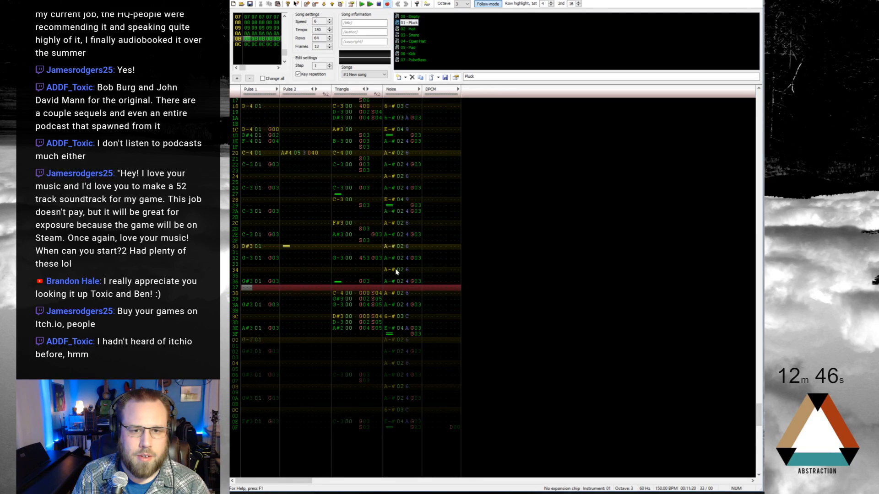
pyautogui.click(363, 283)
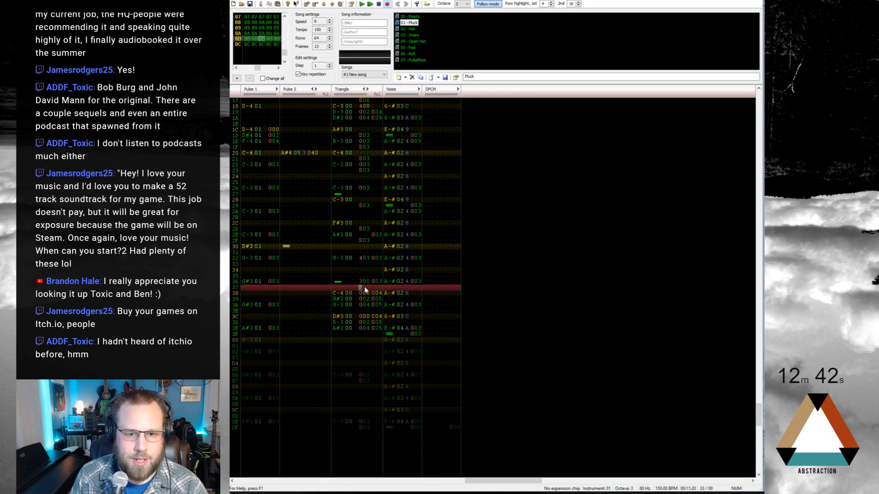
pyautogui.hotkey('ctrl', 's')
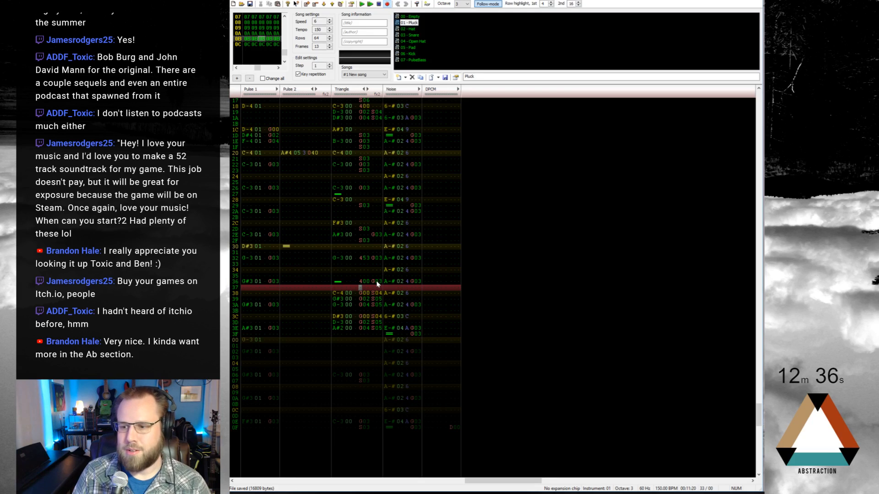
# Go back to frame 06 and play it from its start
pyautogui.press('Home')
pyautogui.press('Up')
pyautogui.press('Home')
pyautogui.press('Up')
pyautogui.press('Home')
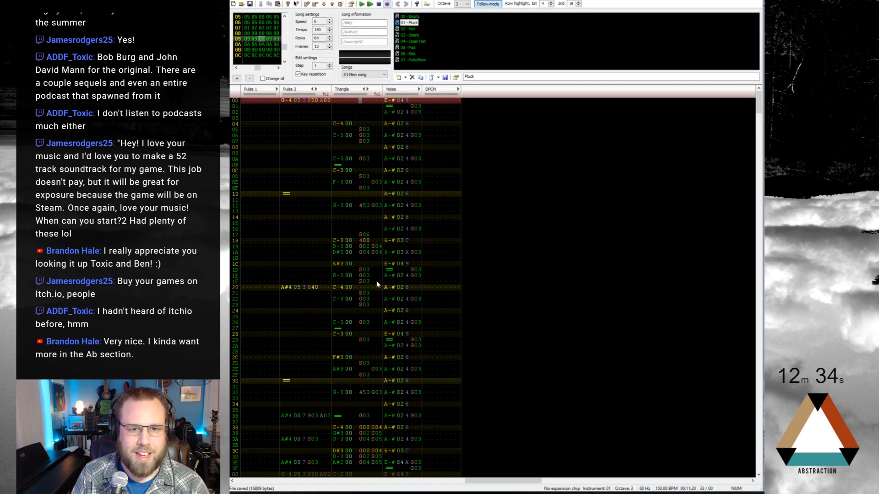
pyautogui.hotkey('ctrl', 'Left')
pyautogui.hotkey('ctrl', 'Left')
pyautogui.hotkey('ctrl', 'Left')
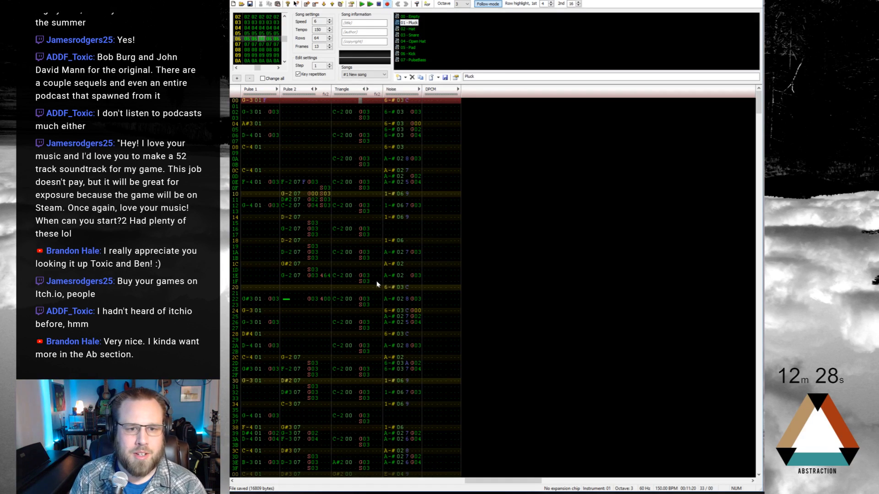
pyautogui.press('Return')
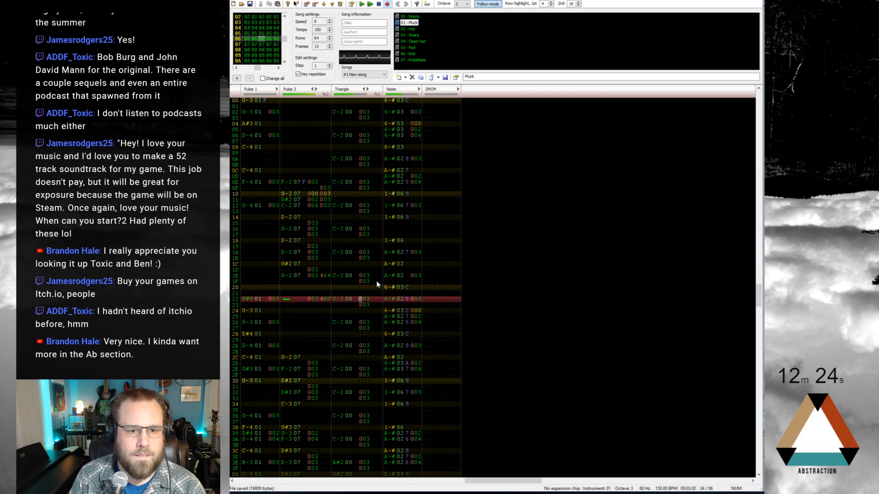
pyautogui.press('Return')
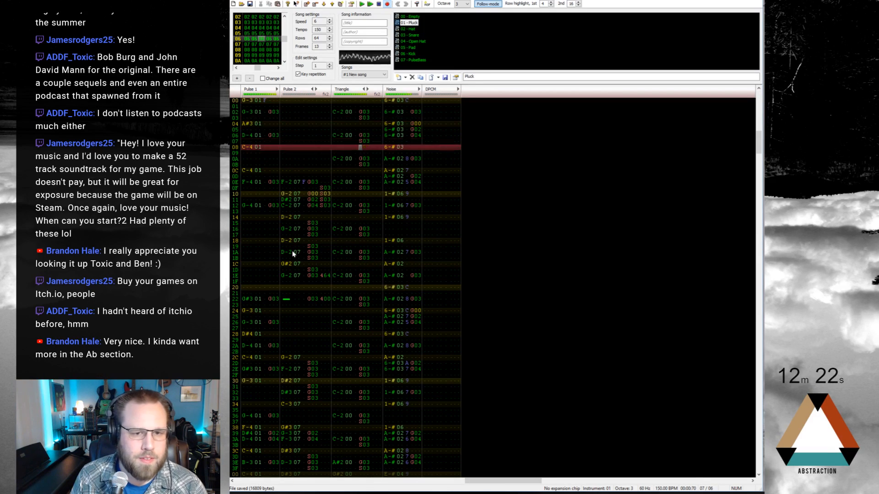
# In Pulse 2 of frame 06, set S04 in row 10 and S05 in row 11, move row 12's S03 to row 13, and replay the frame
pyautogui.click(327, 194)
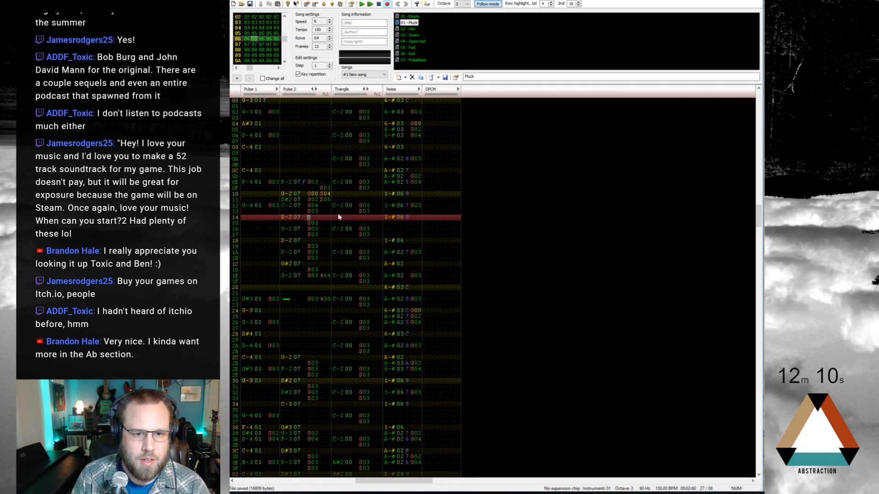
pyautogui.press('Home')
pyautogui.press('Return')
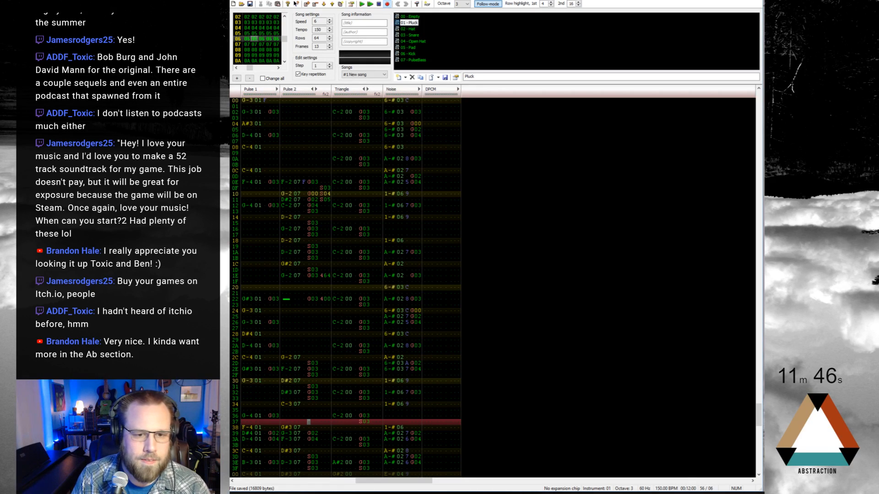
# Enter F-4 in row 20 and G-4 in row 21 of Pulse 1 in frame 06
pyautogui.click(246, 287)
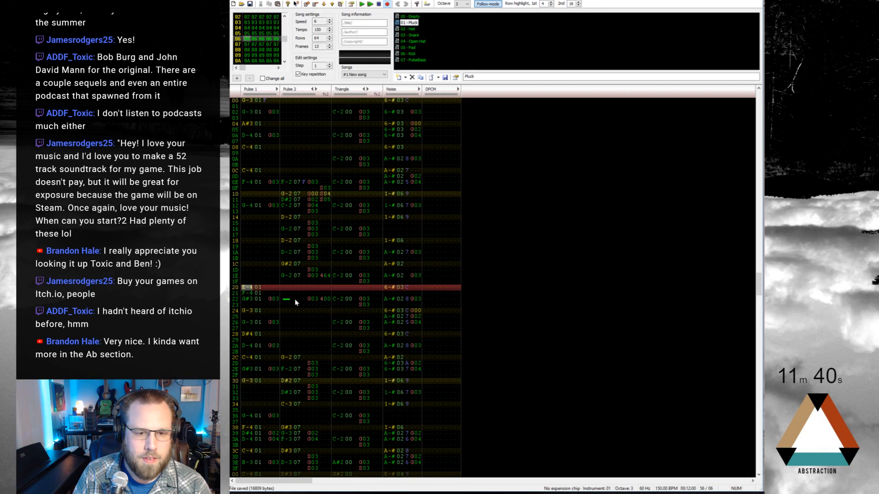
pyautogui.press('3')
pyautogui.press('r')
pyautogui.press('Up')
pyautogui.press('Up')
pyautogui.press('r')
pyautogui.press('t')
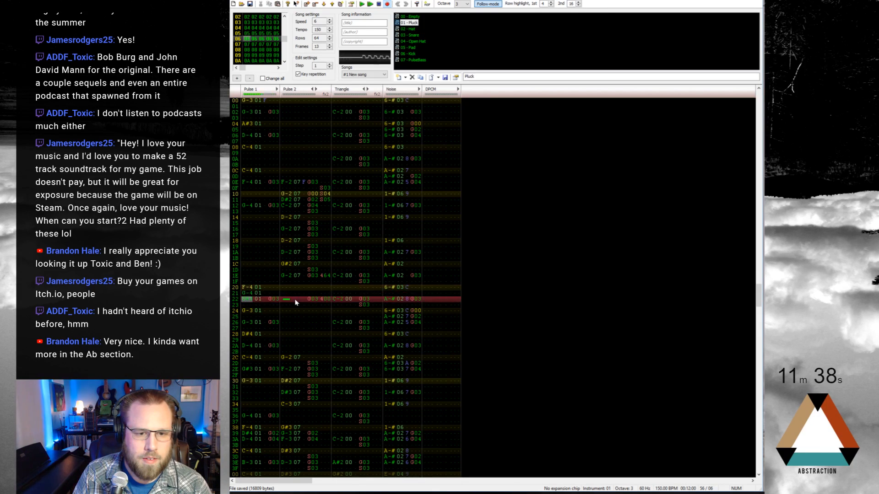
# Set the Pulse 1 delay effects to G02 in row 21 and G04 in row 22 of frame 06
pyautogui.press('Up')
pyautogui.press('Right')
pyautogui.press('Right')
pyautogui.press('Right')
pyautogui.press('Right')
pyautogui.press('g')
pyautogui.press('Up')
pyautogui.press('Right')
pyautogui.press('Right')
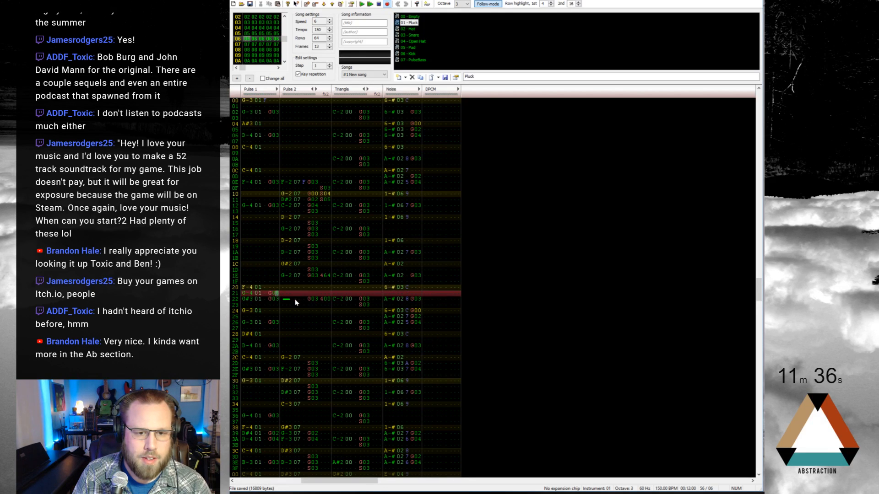
pyautogui.write('24')
# Play the passage around row 20 of frame 06 repeatedly to check the new Pulse 1 notes
pyautogui.press('Up')
pyautogui.press('Up')
pyautogui.press('Up')
pyautogui.press('Up')
pyautogui.press('Return')
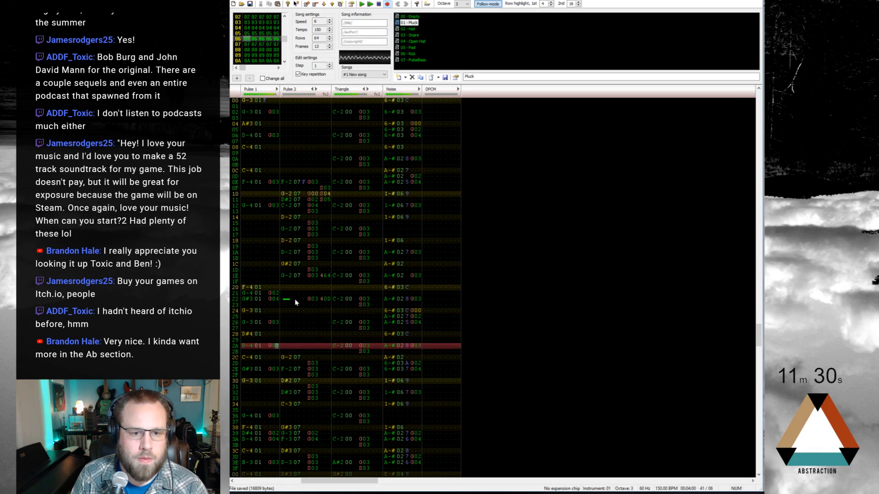
pyautogui.press('Return')
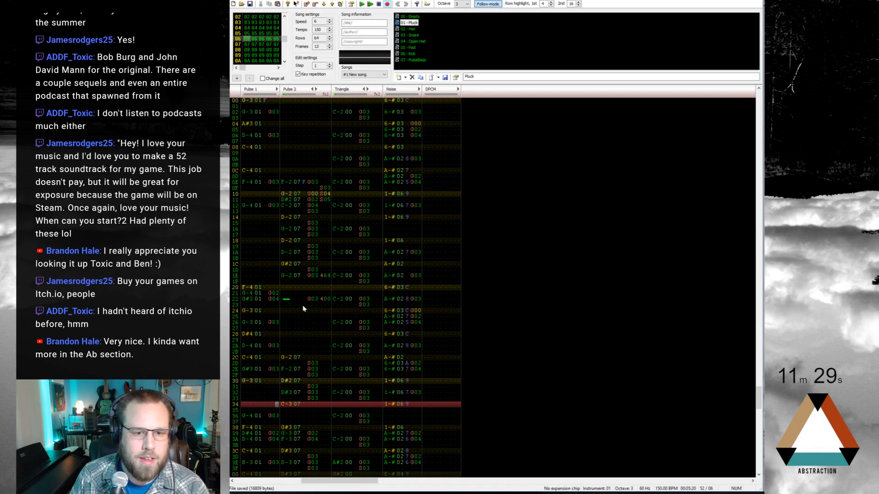
pyautogui.click(247, 290)
pyautogui.hotkey('ctrl', 'Return')
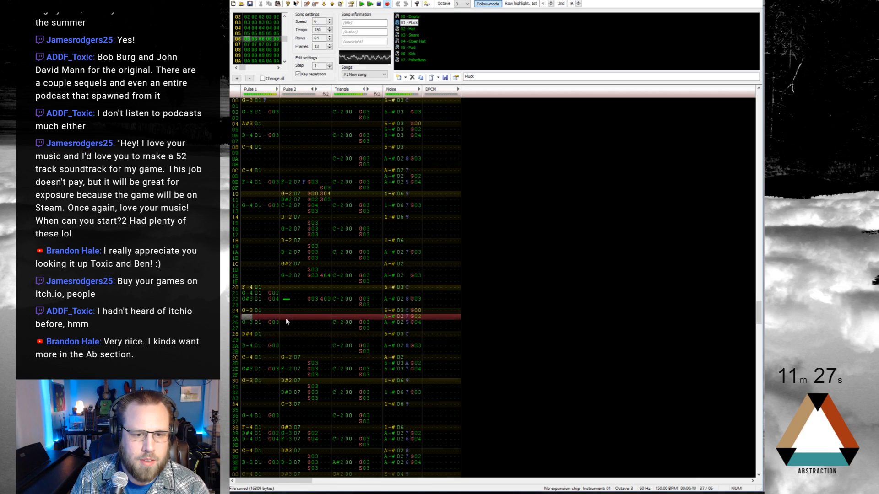
pyautogui.click(245, 288)
pyautogui.press('F7')
pyautogui.press('F8')
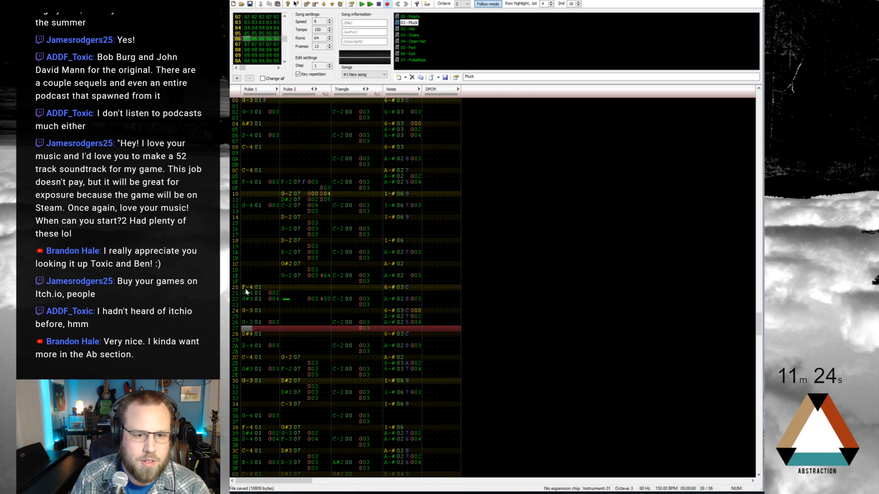
# Set the Pulse 1 note in row 22 of frame 06 to G#4
pyautogui.click(248, 293)
pyautogui.click(249, 290)
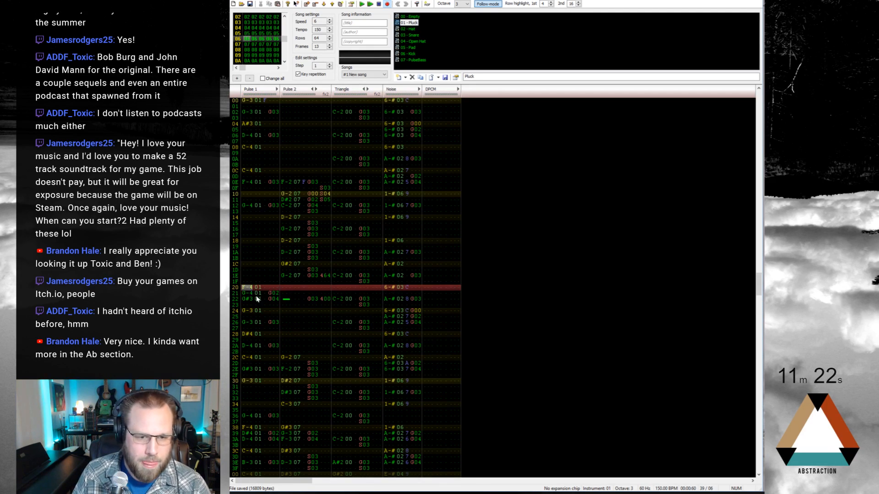
pyautogui.click(248, 299)
pyautogui.press('6')
pyautogui.click(248, 311)
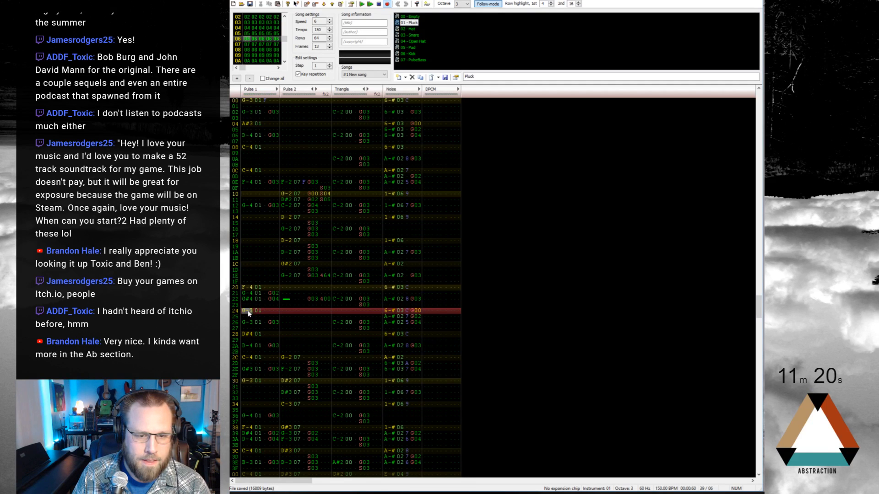
# Try G-4 in row 20 and G#4 in row 21 of Pulse 1, and restore F-4 and G-4 there
pyautogui.click(248, 288)
pyautogui.press('t')
pyautogui.click(250, 299)
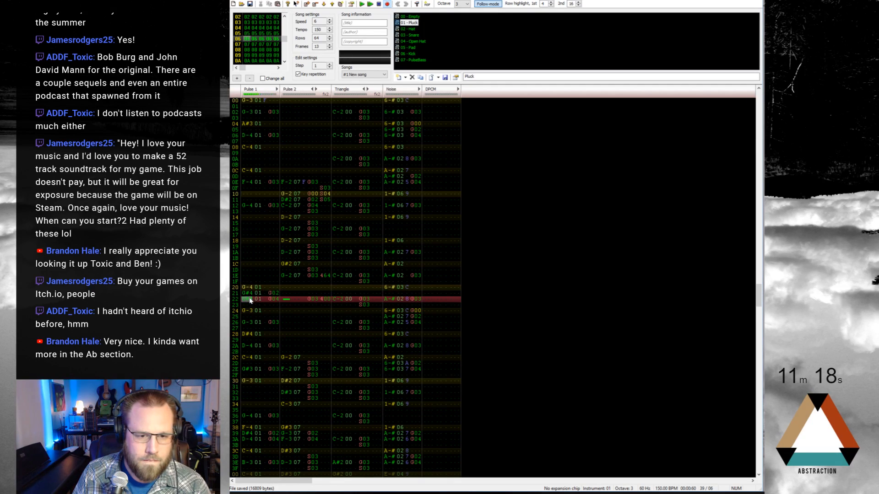
pyautogui.click(249, 289)
pyautogui.press('r')
pyautogui.press('t')
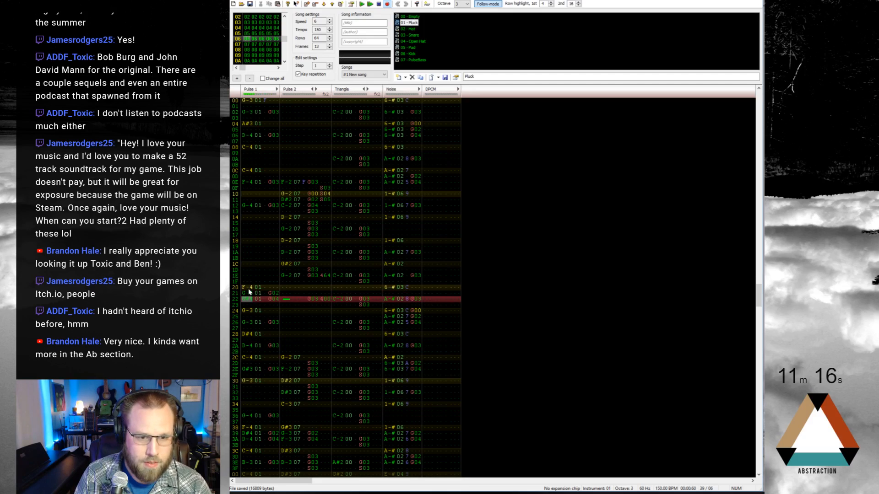
# Audition G#4 repeatedly in row 22 of Pulse 1 in frame 06
pyautogui.press('Up')
pyautogui.press('Up')
pyautogui.press('Down')
pyautogui.press('Up')
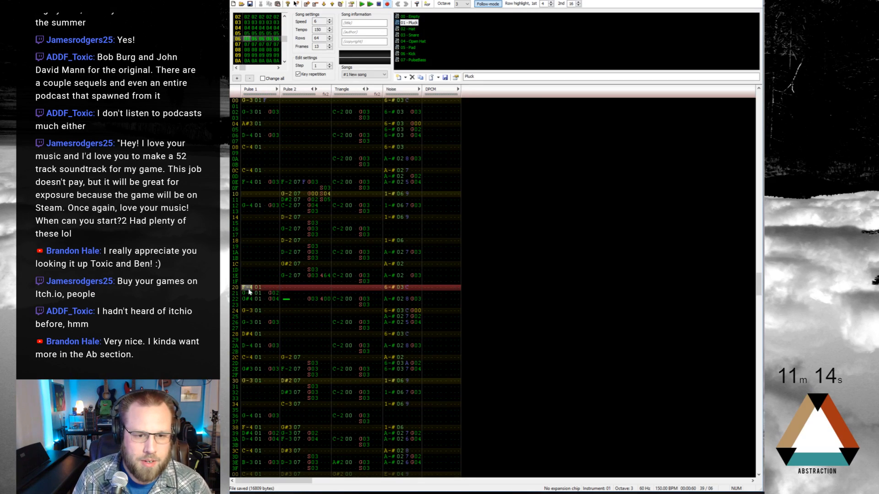
pyautogui.press('Down')
pyautogui.press('Down')
pyautogui.press('6')
pyautogui.press('Up')
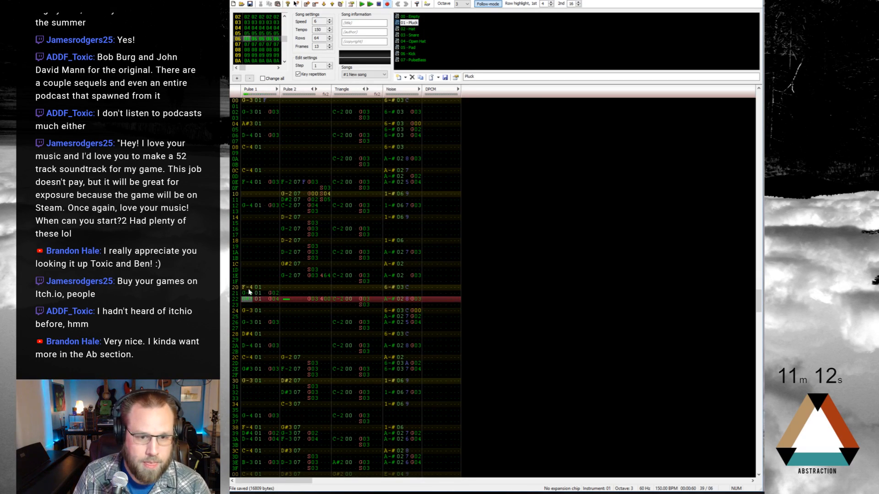
pyautogui.press('6')
pyautogui.press('Up')
pyautogui.press('6')
pyautogui.press('Up')
pyautogui.press('6')
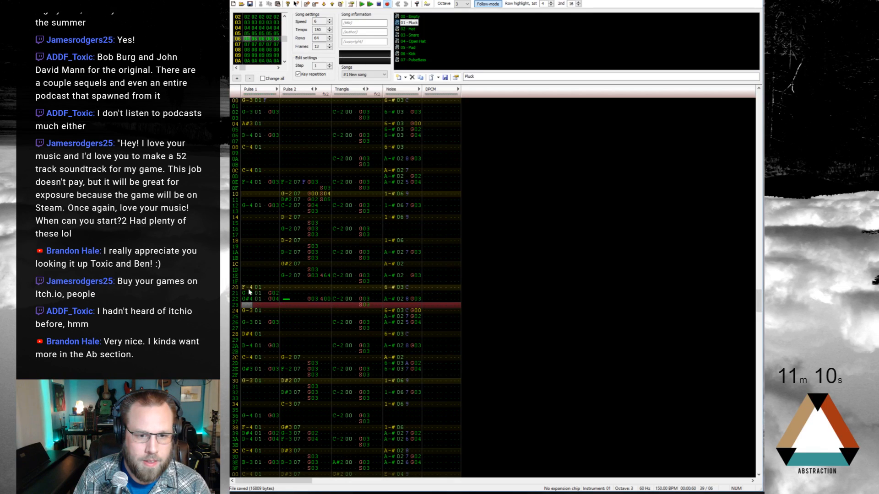
# Set the Pulse 1 note in row 24 of frame 06 to G-4 and play the song back to check it
pyautogui.press('Down')
pyautogui.press('t')
pyautogui.press('Down')
pyautogui.press('Down')
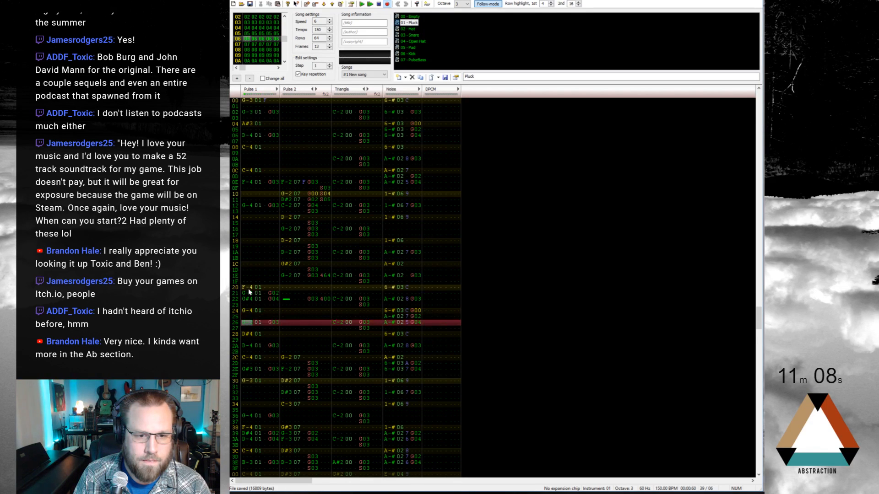
pyautogui.press('Return')
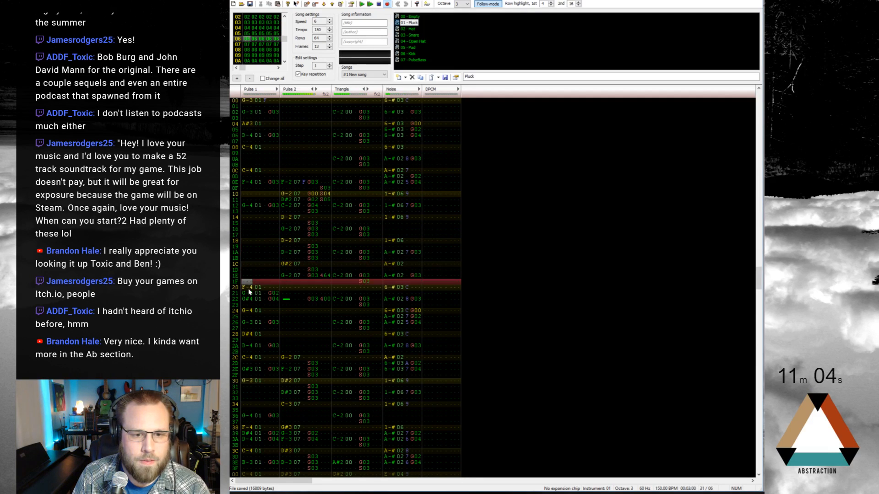
pyautogui.press('Return')
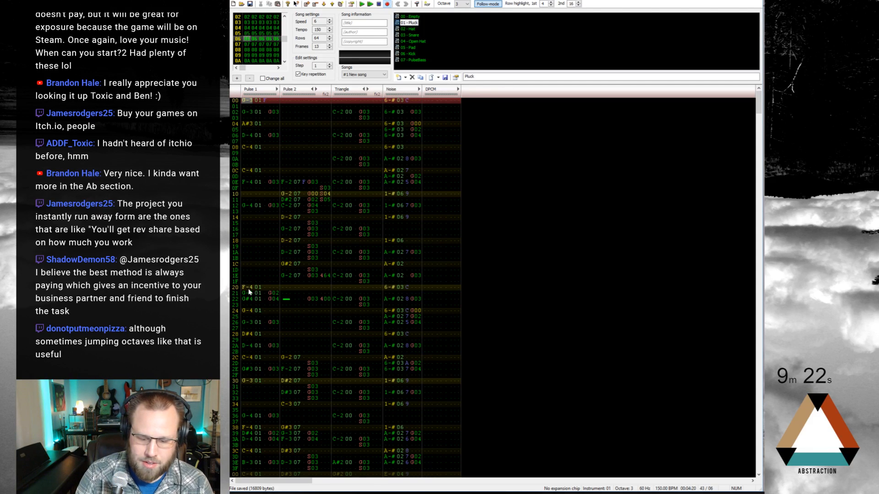
pyautogui.press('Return')
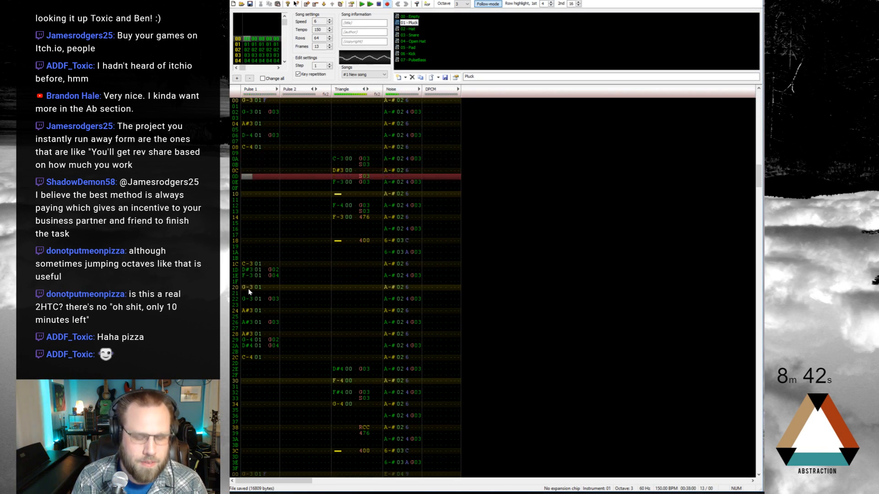
pyautogui.press('Return')
# Copy the Triangle C-3 note with its G03 and S03 effects to rows 02 and 0A of frame 0C
pyautogui.press('Home')
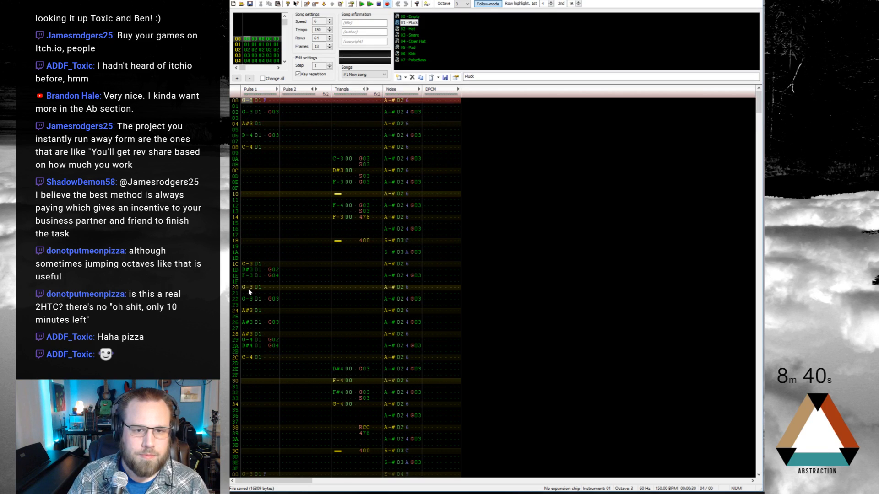
pyautogui.hotkey('ctrl', 'Left')
pyautogui.moveTo(340, 138); pyautogui.dragTo(366, 190)
pyautogui.click(341, 113)
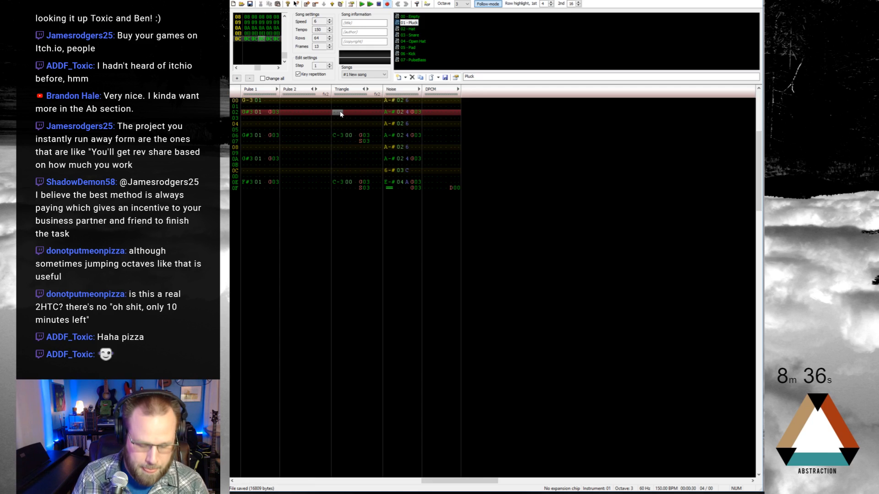
pyautogui.hotkey('ctrl', 'v')
pyautogui.press('Return')
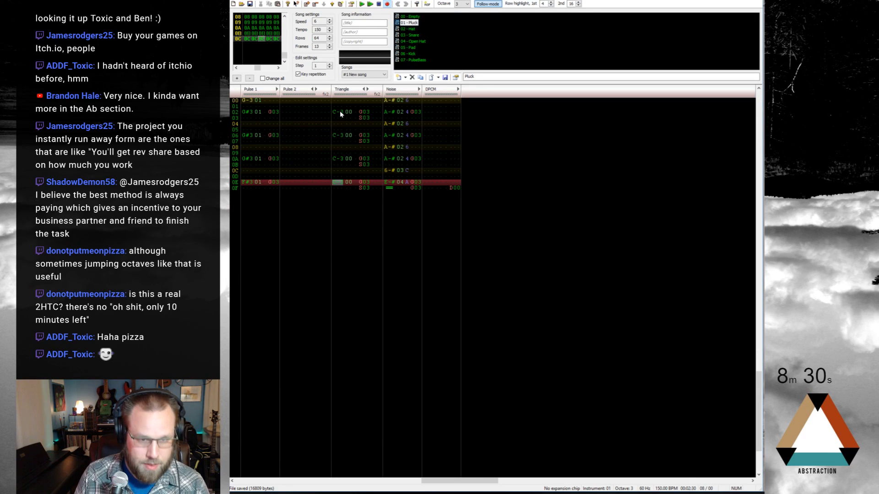
# Lower the Triangle notes in rows 0E and 0A of frame 0C to C-2 and play the song to check the ending
pyautogui.hotkey('ctrl', 'Left')
pyautogui.press('KP_Divide')
pyautogui.press('z')
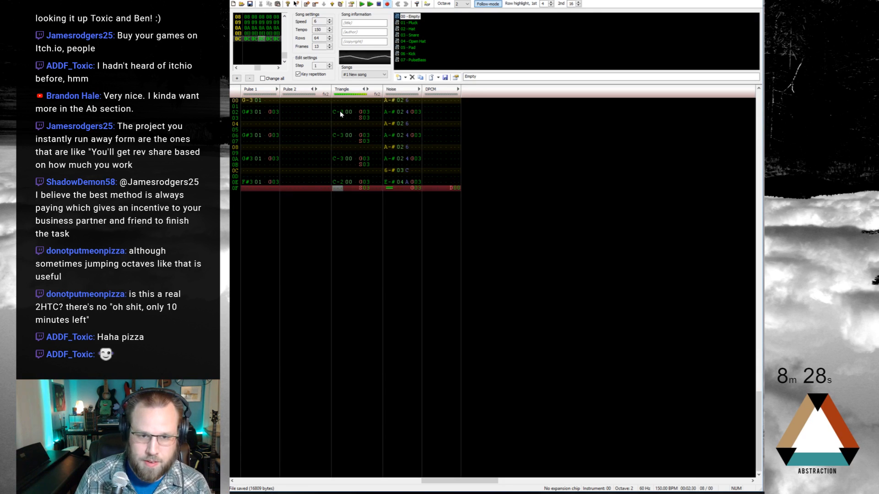
pyautogui.press('Up')
pyautogui.press('Up')
pyautogui.press('Up')
pyautogui.press('Up')
pyautogui.press('Up')
pyautogui.press('z')
pyautogui.press('F5')
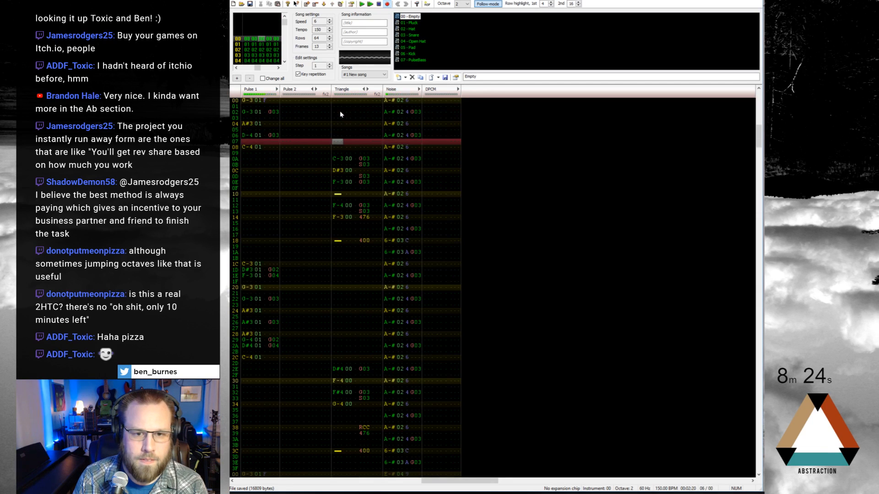
pyautogui.press('F5')
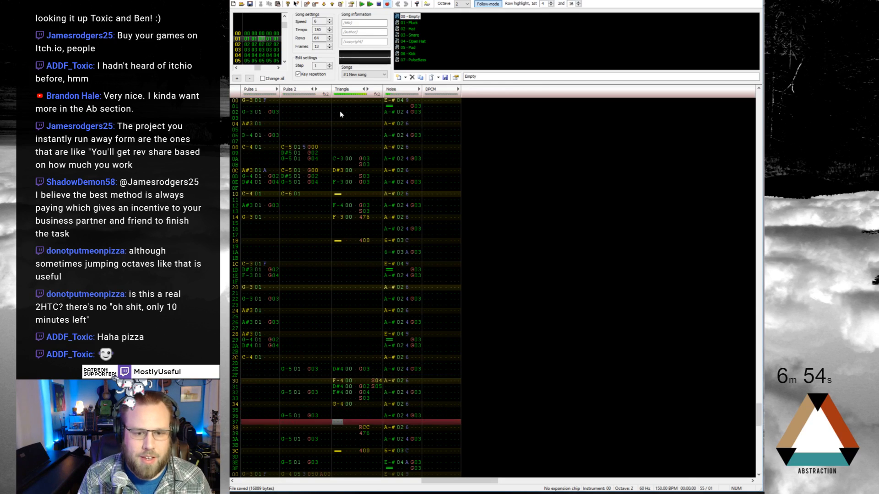
# Enter effect 000 in row 00 of Pulse 2 in frame 0C, and save the module
pyautogui.press('Home')
pyautogui.hotkey('ctrl', 'Left')
pyautogui.hotkey('ctrl', 'Left')
pyautogui.hotkey('ctrl', 'Left')
pyautogui.hotkey('ctrl', 'Left')
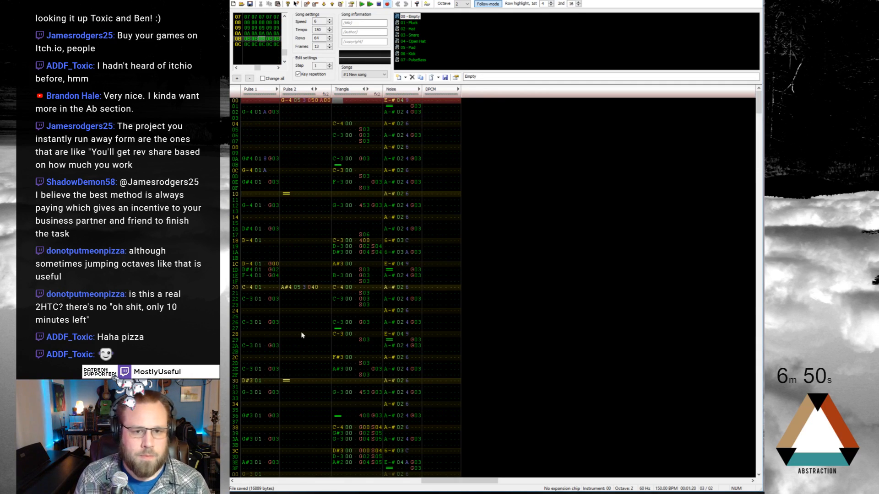
pyautogui.click(313, 382)
pyautogui.scroll(-4, 308, 452)
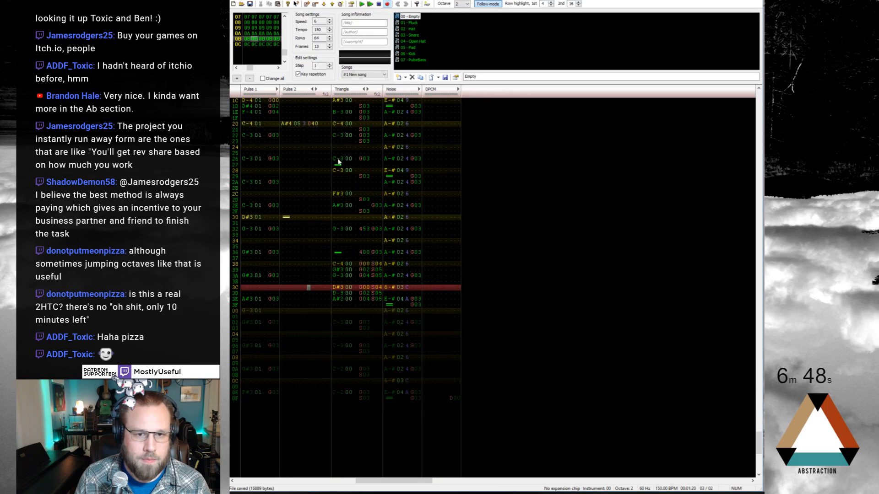
pyautogui.write('000')
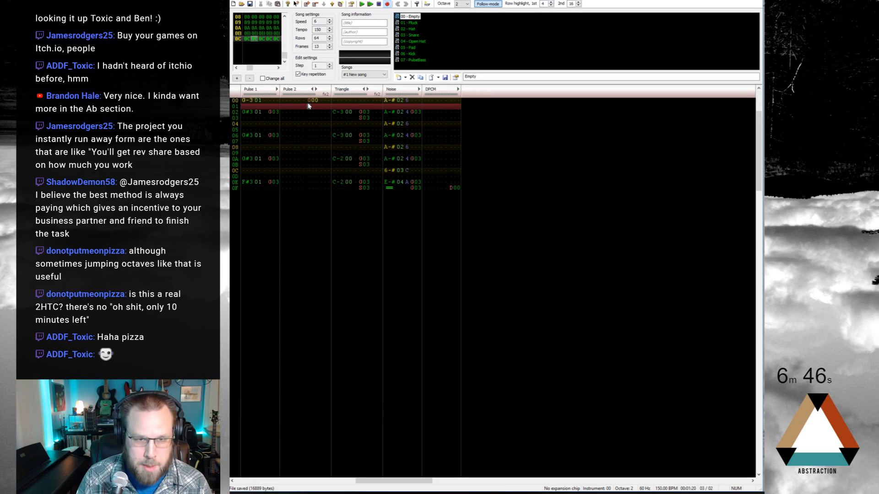
pyautogui.press('Up')
pyautogui.hotkey('ctrl', 'Right')
pyautogui.press('End')
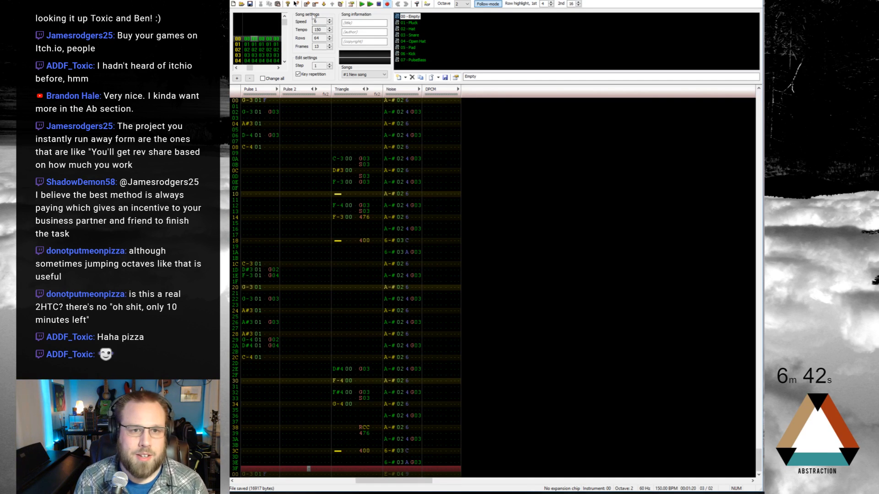
# Export the song with all channels to the Desktop as the WAV file 2018-01-24 Crab Walk_PREMASTER
pyautogui.hotkey('alt', 'f')
pyautogui.click(266, 46)
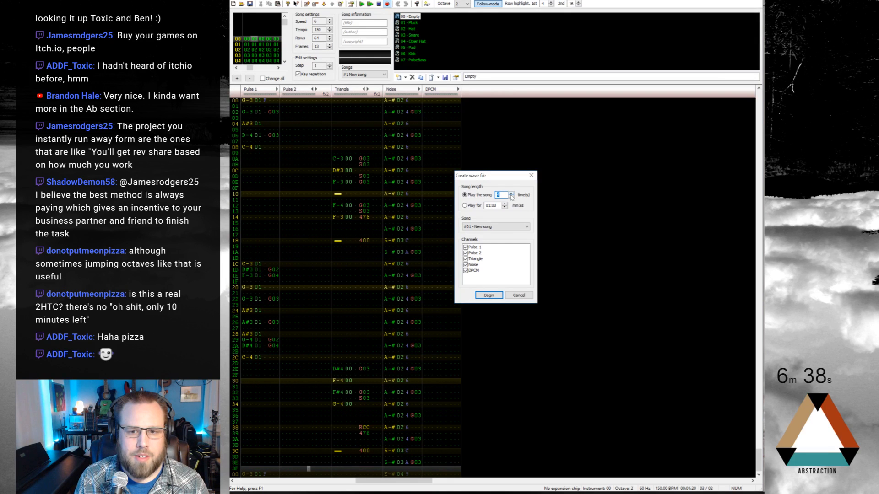
pyautogui.click(489, 295)
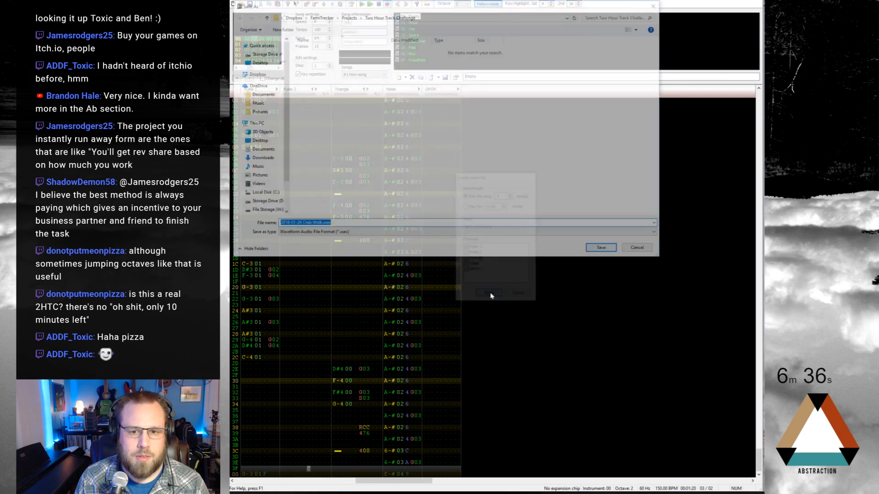
pyautogui.click(258, 142)
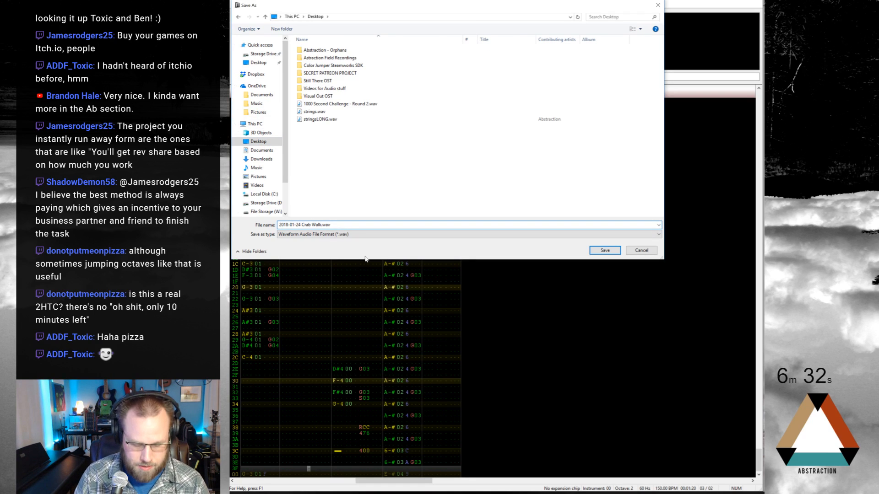
pyautogui.press('Return')
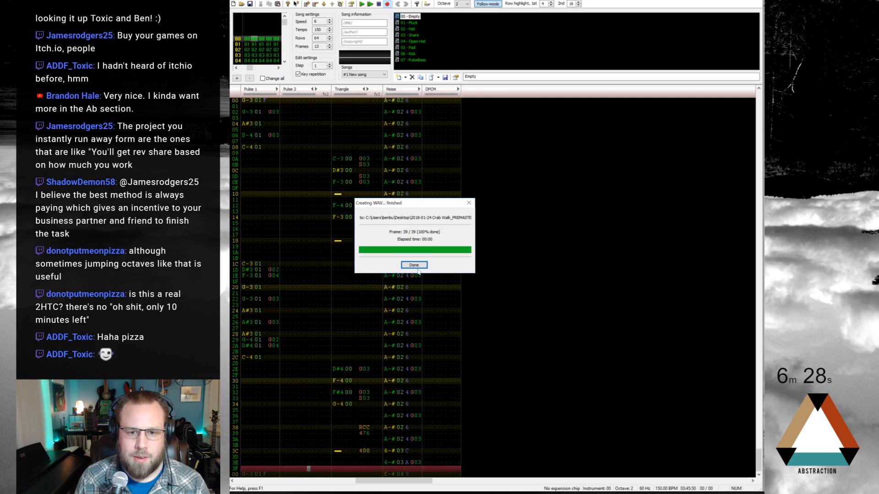
pyautogui.click(416, 266)
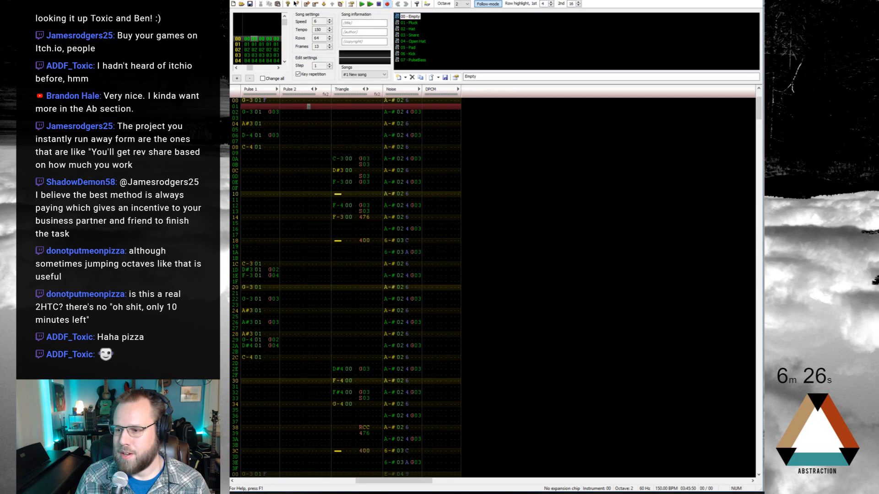
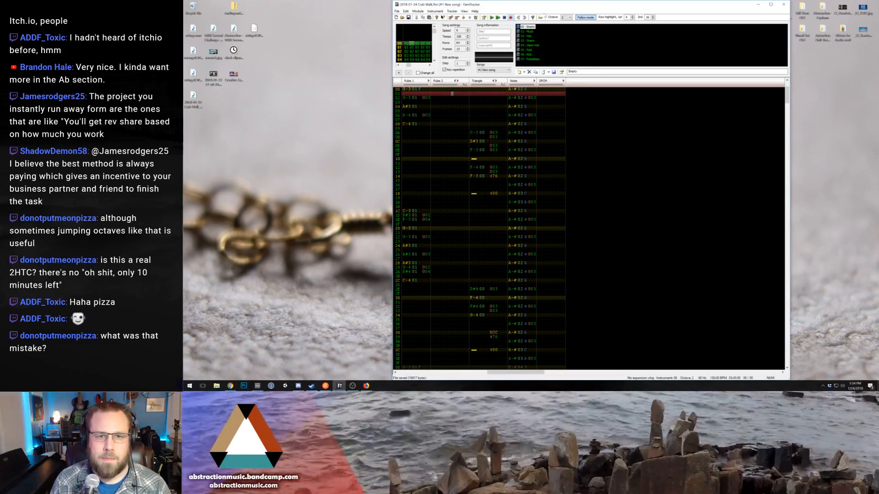
# Clear the desktop by closing FamiTracker, putting away the Amazon browser window and closing the countdown timer page
pyautogui.click(782, 4)
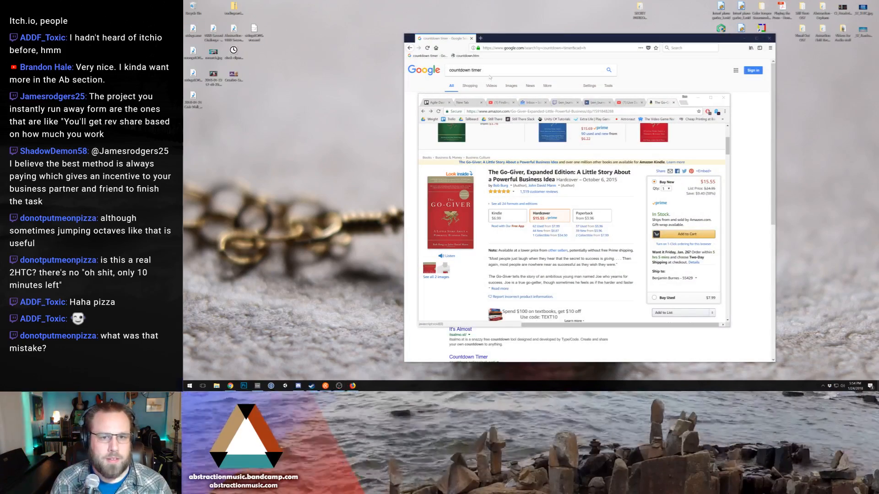
pyautogui.click(697, 98)
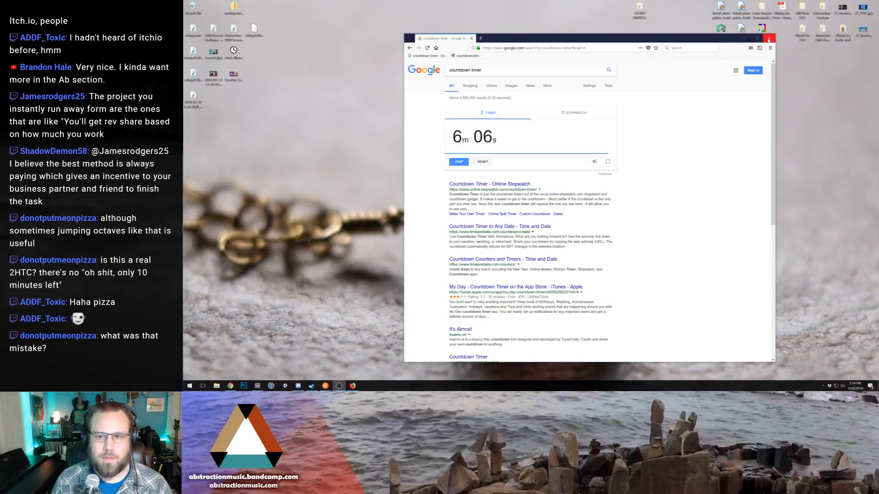
pyautogui.click(769, 39)
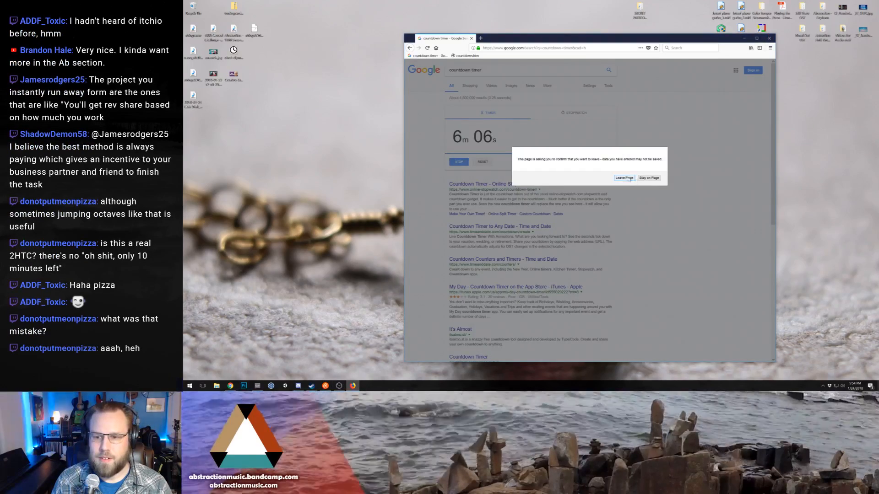
pyautogui.click(625, 178)
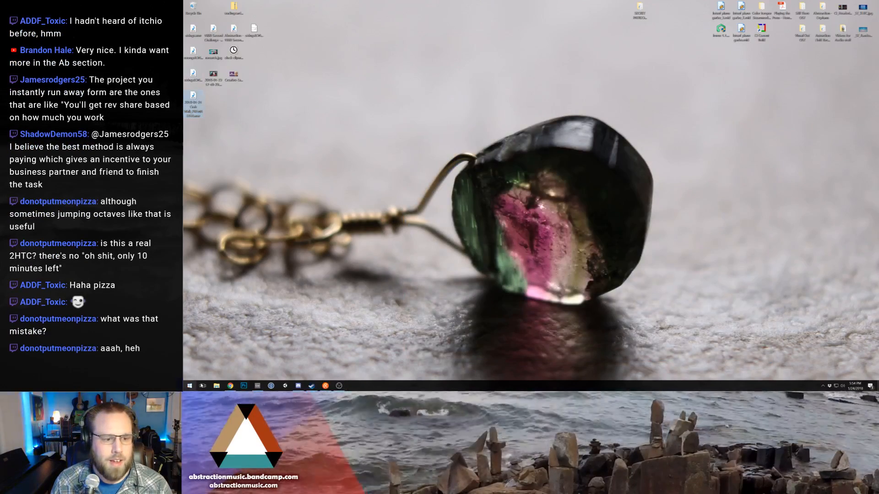
# Switch to Ableton Live and import the Crab Walk PREMASTER WAV onto a new audio track, selecting its clip
pyautogui.click(257, 386)
pyautogui.doubleClick(309, 3)
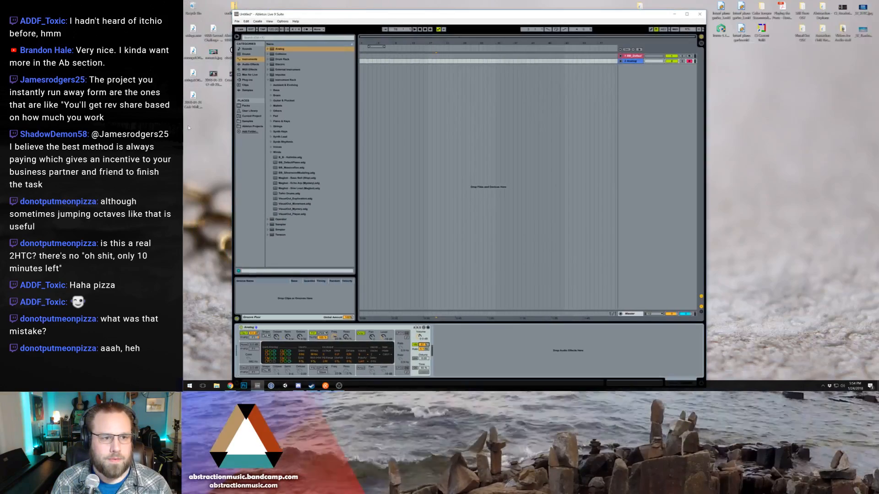
pyautogui.doubleClick(426, 14)
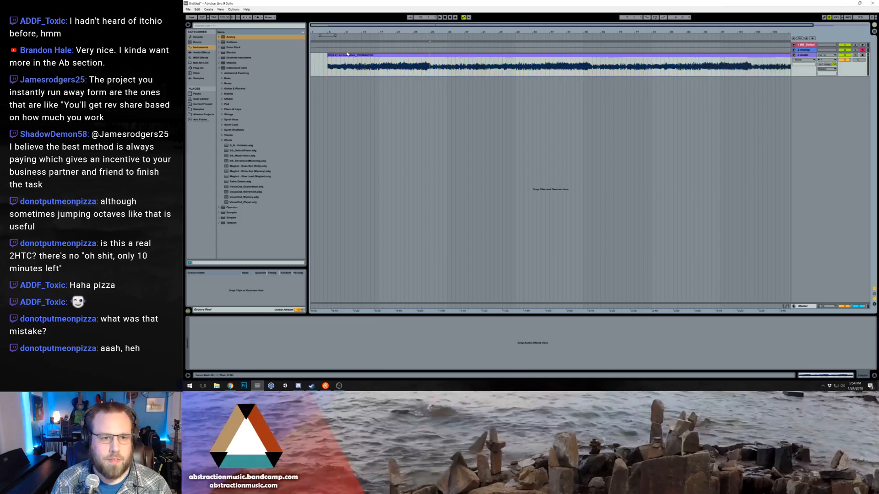
pyautogui.click(347, 54)
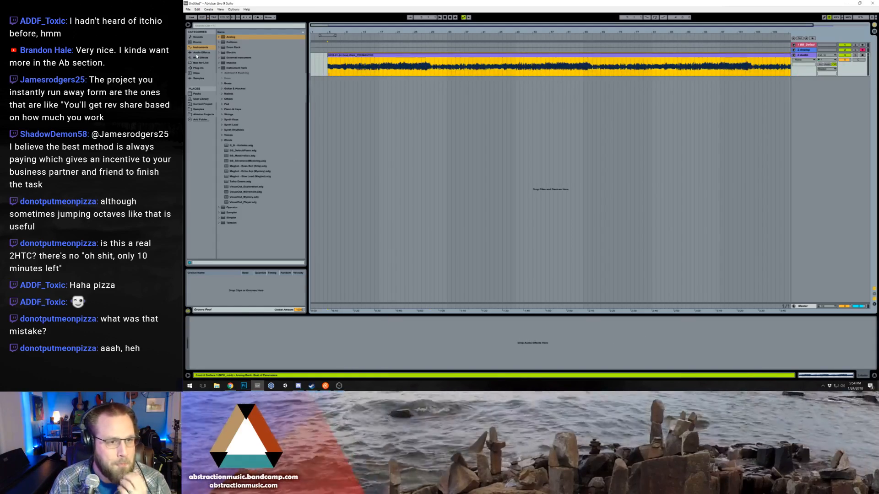
# Load the BB-Chiptune Mastering audio effect rack onto the Crab Walk premaster track
pyautogui.click(197, 52)
pyautogui.click(219, 43)
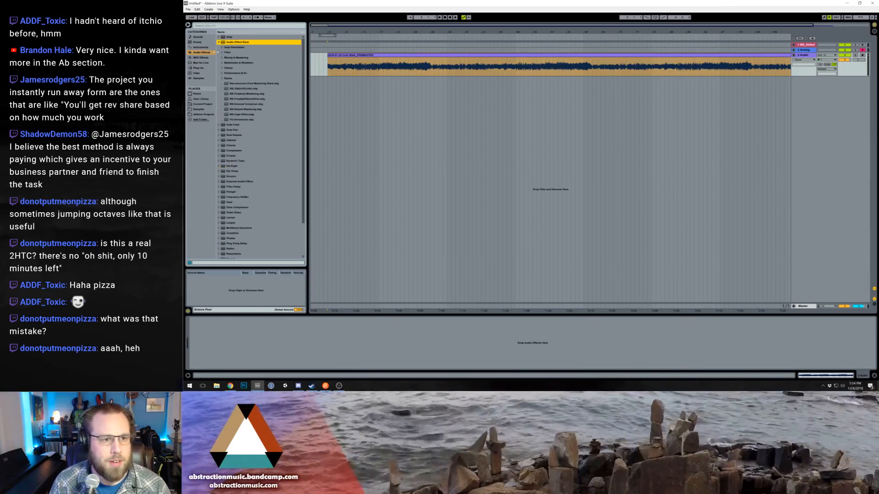
pyautogui.click(242, 94)
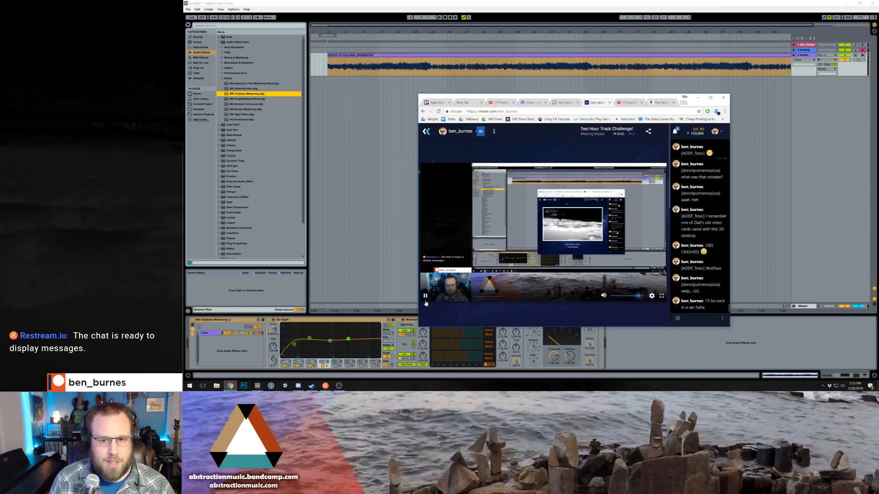
# Pause the live stream previews on the YouTube and Twitch dashboards and minimize the browser window
pyautogui.click(623, 102)
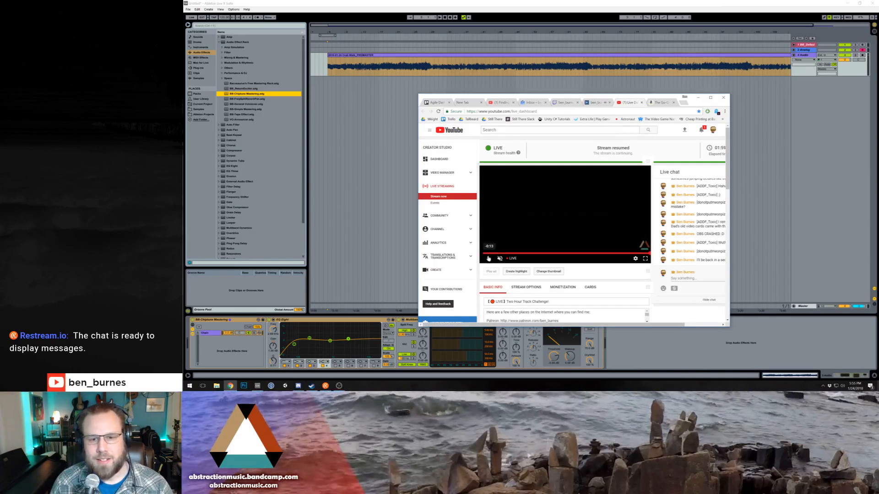
pyautogui.click(563, 103)
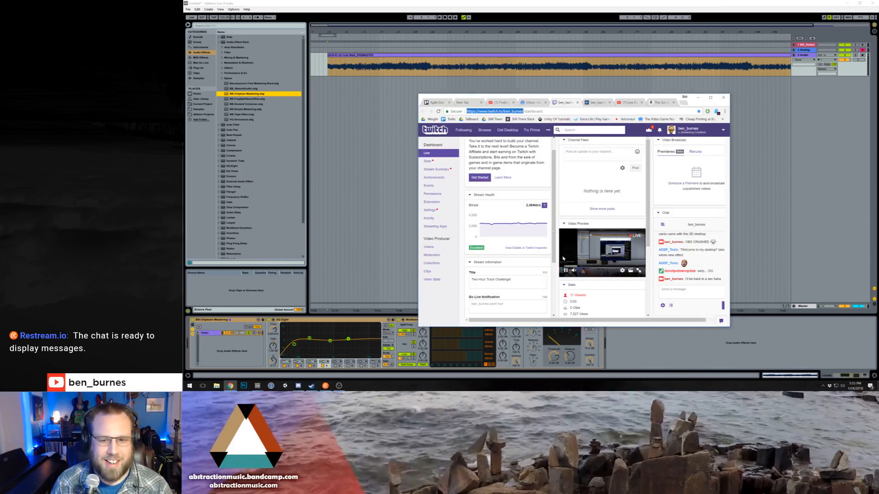
pyautogui.click(566, 270)
pyautogui.click(626, 103)
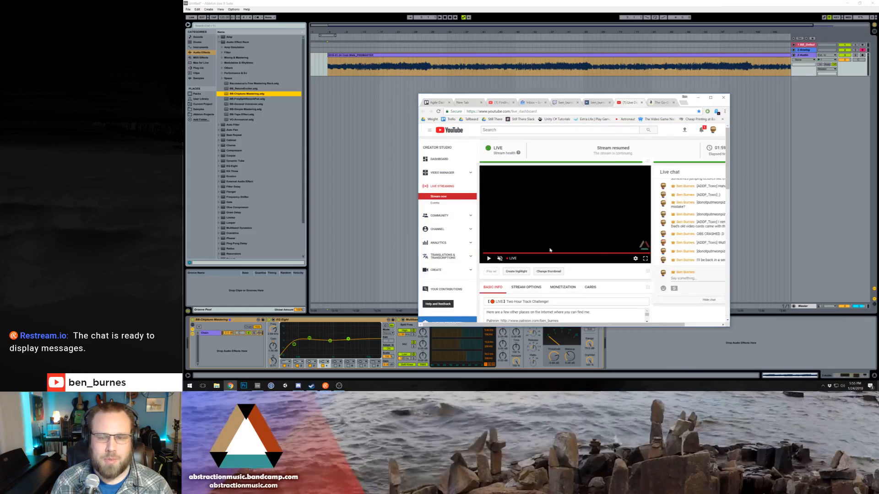
pyautogui.click(695, 99)
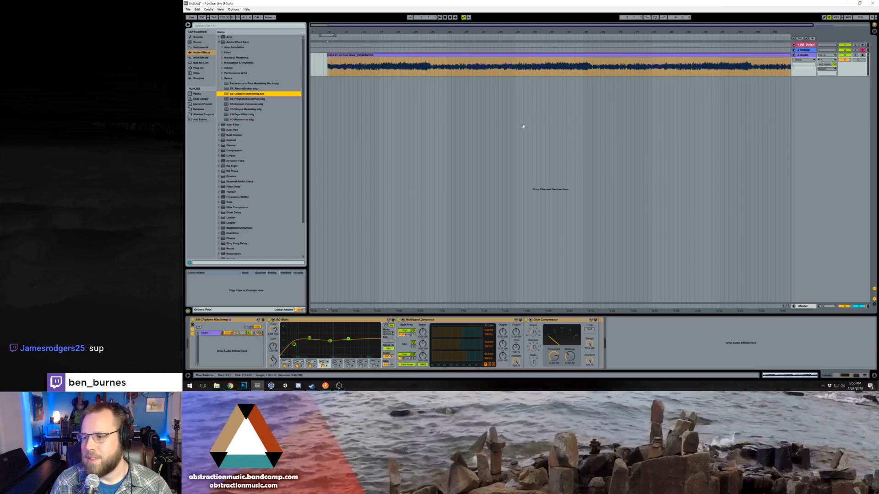
# Fine-tune the EQ Eight curve and the Glue Compressor's Makeup while auditioning the track from the clip's start and near the second loop
pyautogui.click(329, 55)
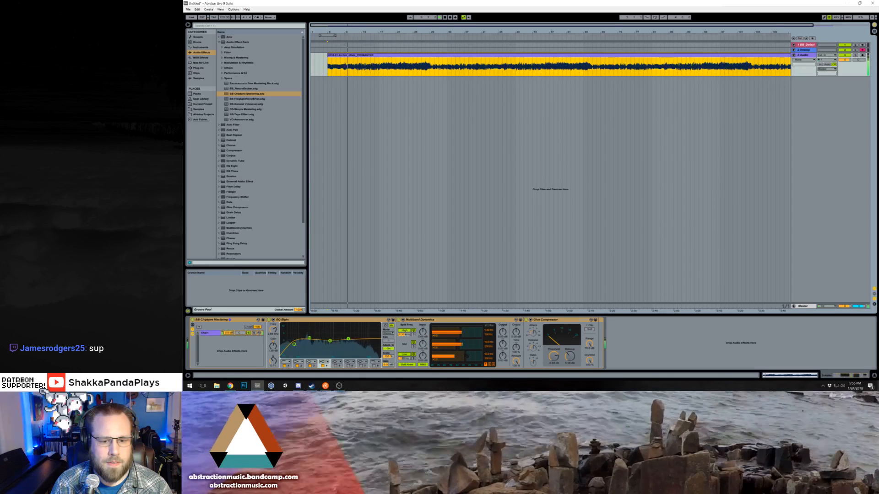
pyautogui.click(293, 344)
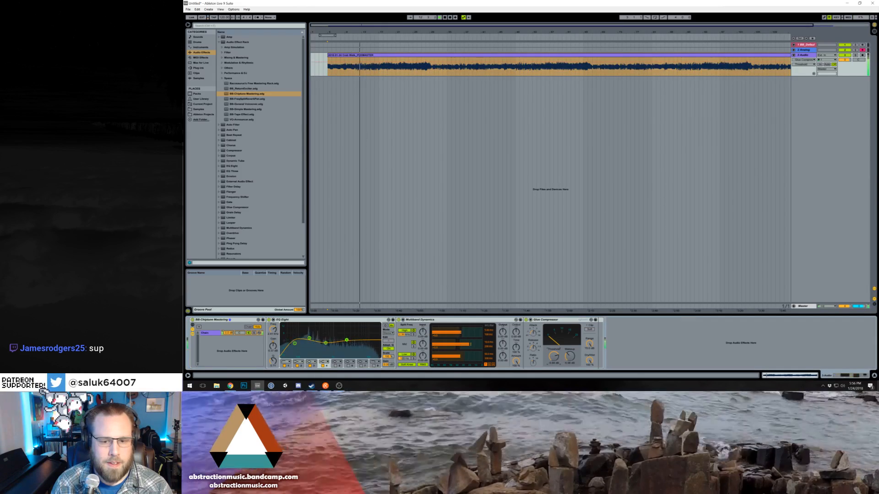
pyautogui.click(427, 97)
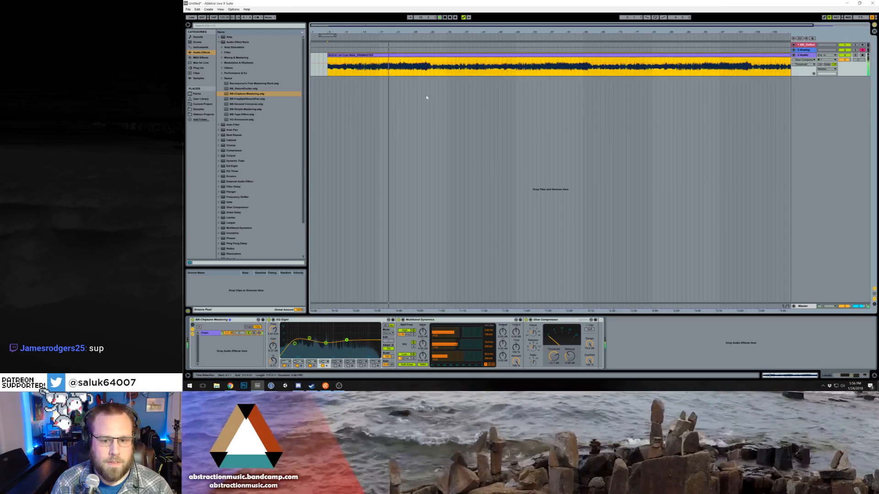
pyautogui.click(570, 358)
pyautogui.moveTo(570, 356)
pyautogui.mouseDown()
pyautogui.moveTo(554, 360)
pyautogui.moveTo(574, 358)
pyautogui.mouseUp()
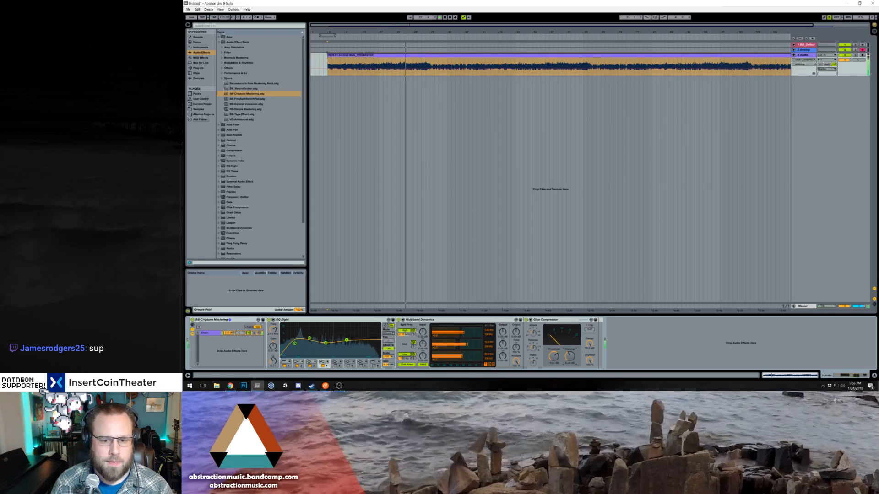
pyautogui.press('space')
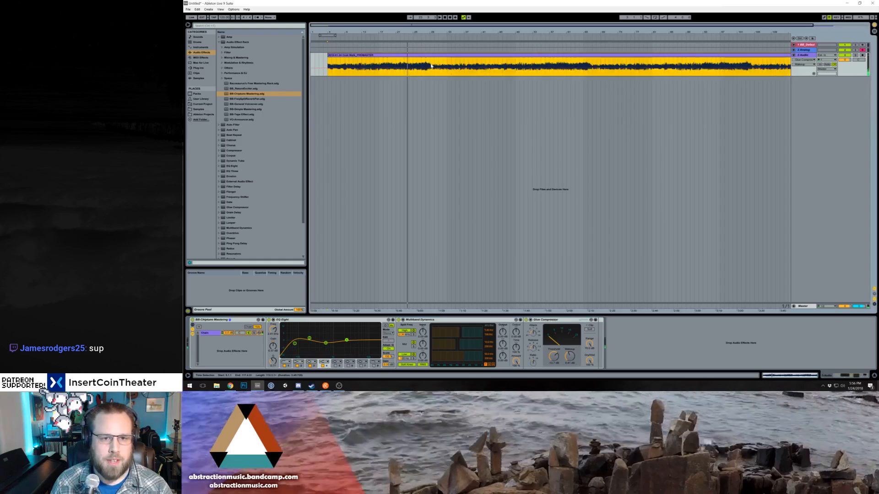
pyautogui.click(427, 63)
pyautogui.press('space')
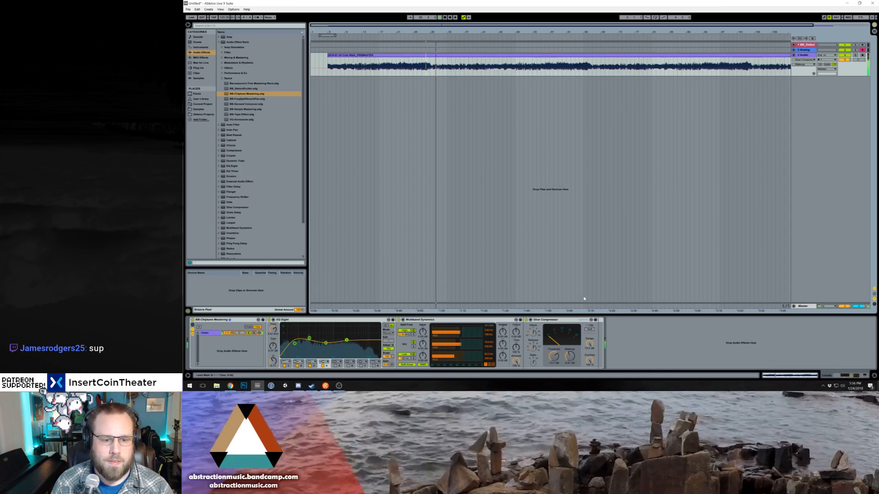
pyautogui.press('space')
pyautogui.click(458, 57)
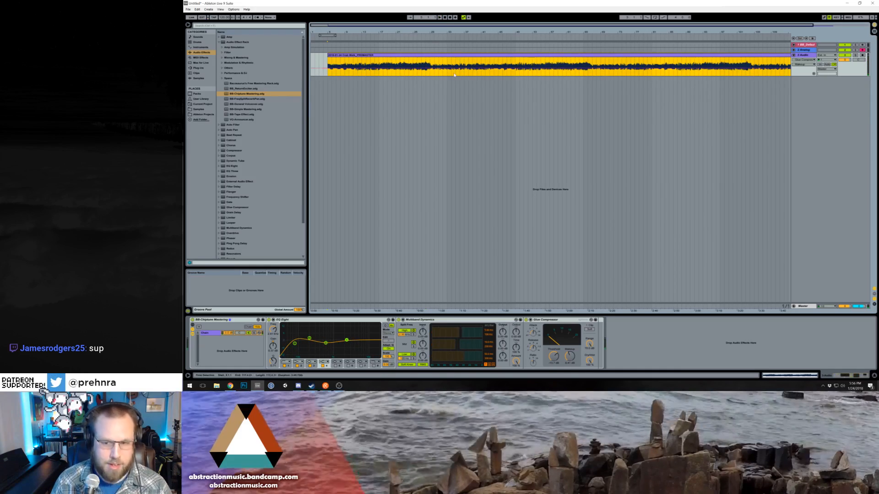
pyautogui.hotkey('ctrl', 'shift', 'r')
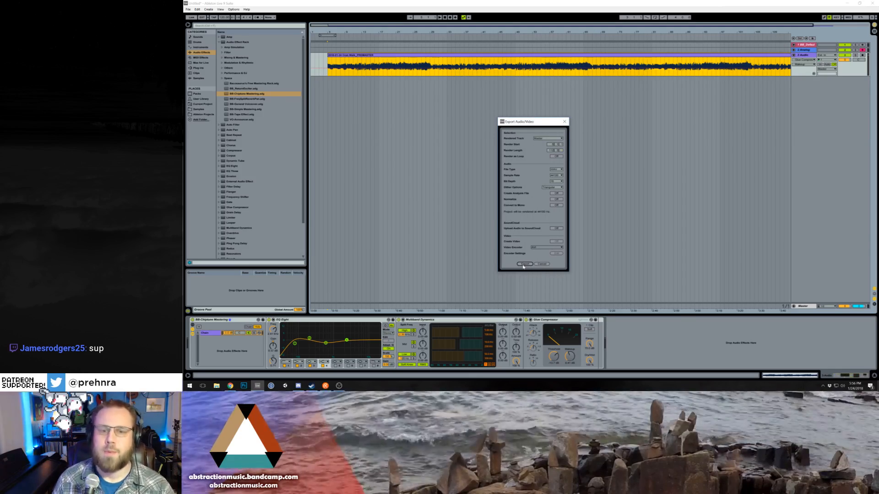
pyautogui.click(526, 264)
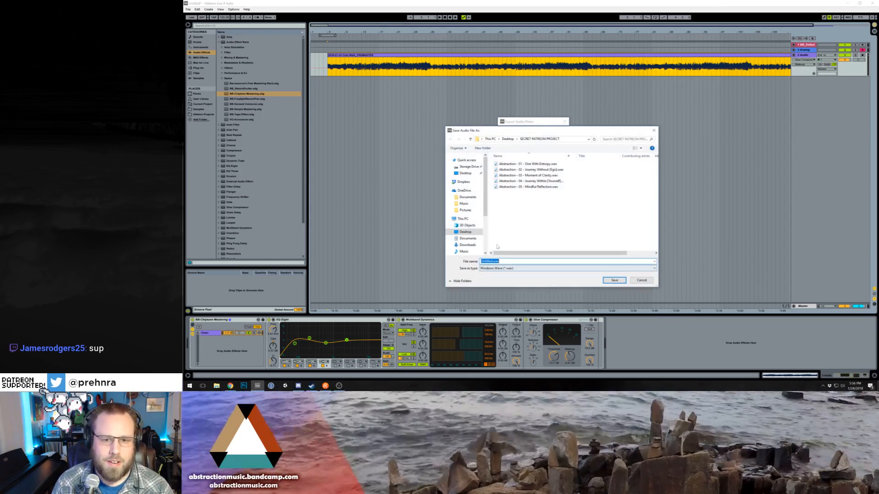
pyautogui.click(465, 231)
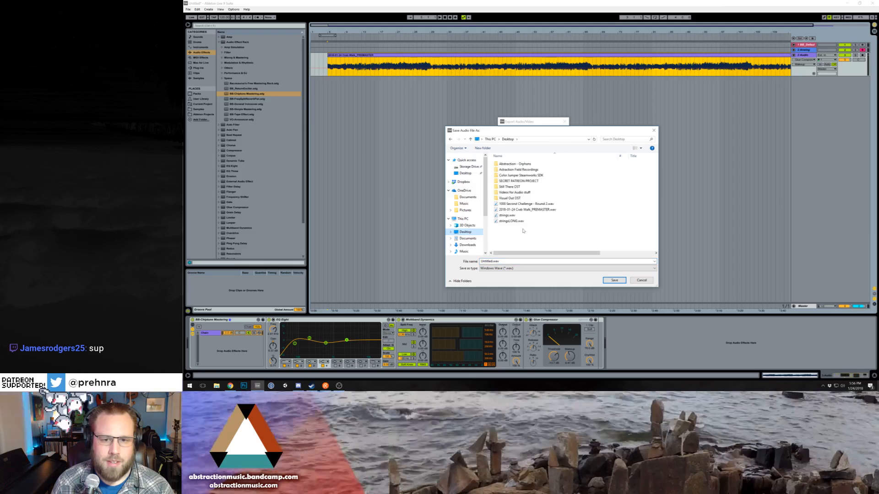
pyautogui.click(526, 205)
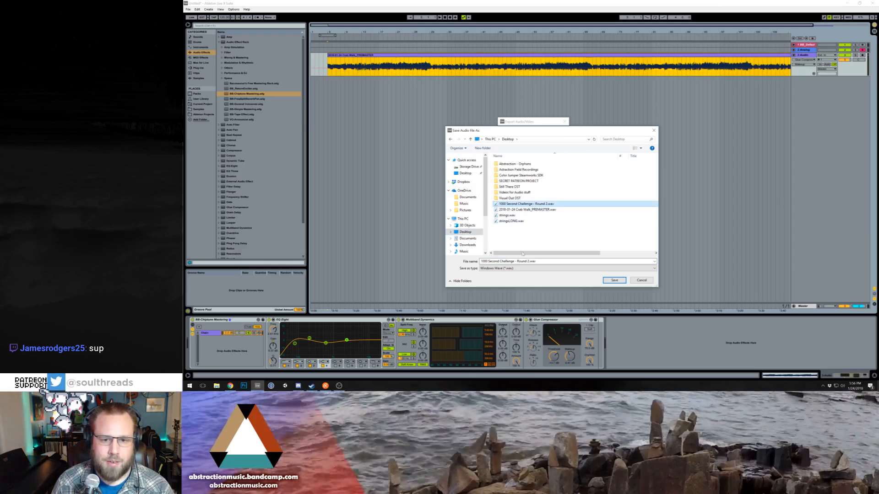
pyautogui.click(531, 209)
pyautogui.click(526, 261)
pyautogui.click(526, 261)
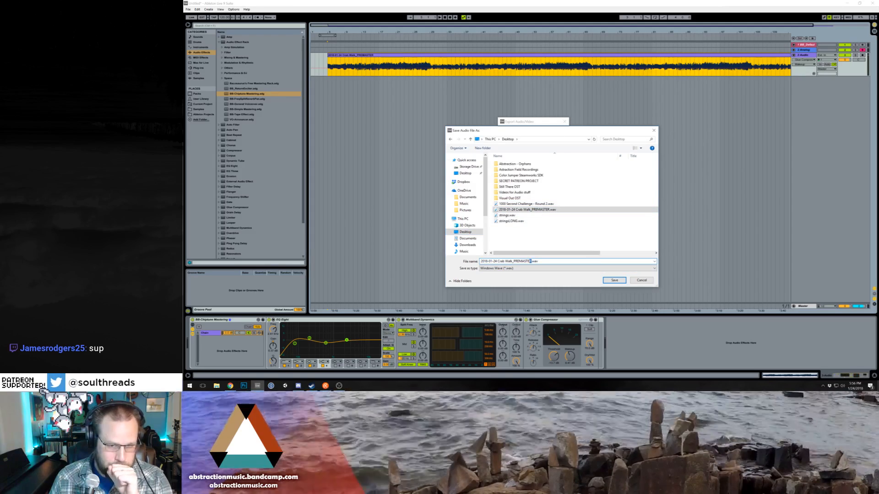
pyautogui.moveTo(531, 261); pyautogui.dragTo(515, 261)
pyautogui.press('BackSpace')
pyautogui.press('BackSpace')
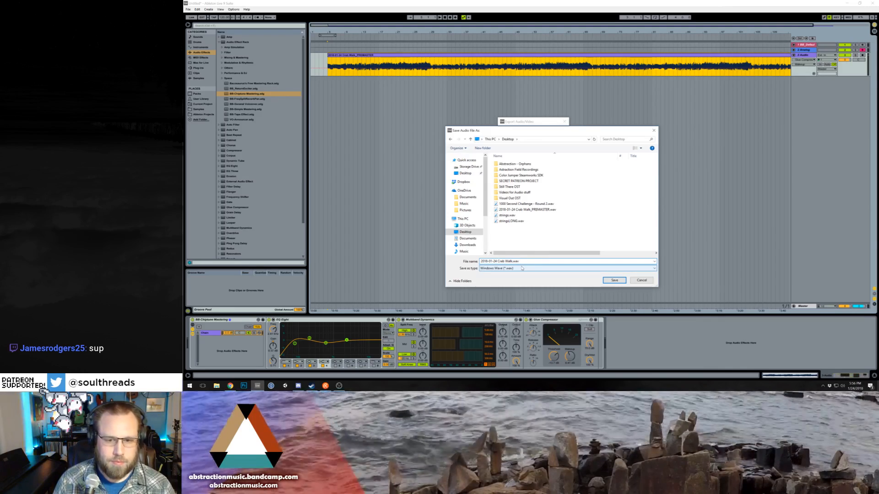
pyautogui.click(642, 280)
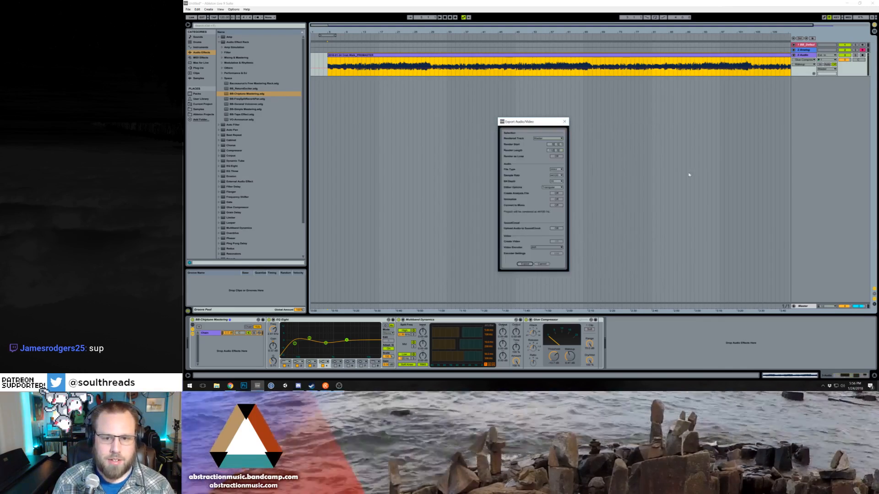
pyautogui.click(564, 121)
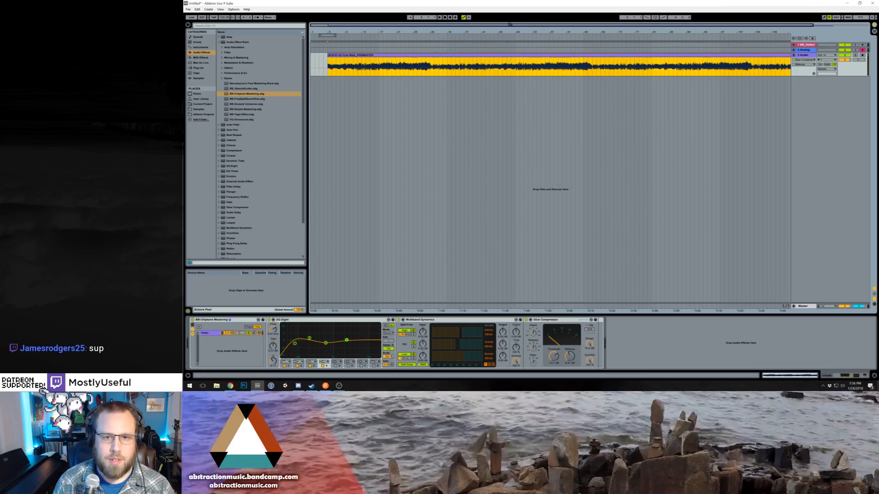
# Move the whole premaster clip slightly earlier on the timeline
pyautogui.moveTo(509, 24); pyautogui.dragTo(509, 17)
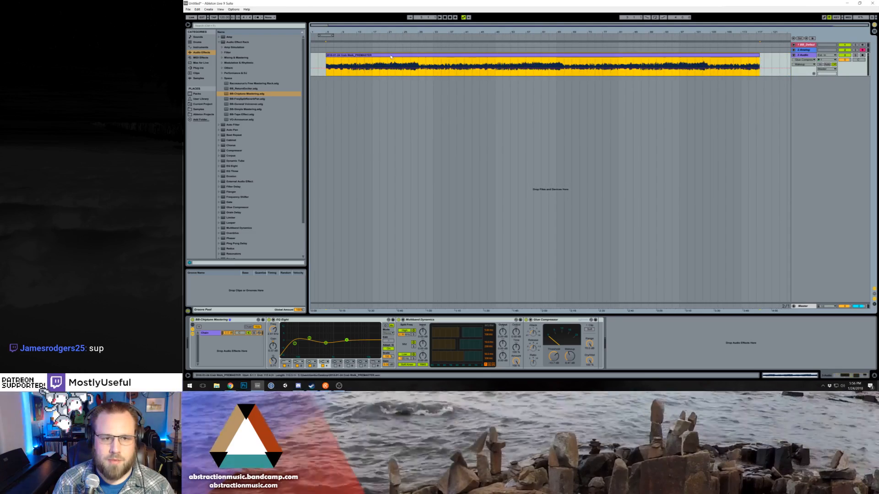
pyautogui.moveTo(391, 57); pyautogui.dragTo(383, 56)
# Listen to several points in the later part of the song to find where the fade-out should fall
pyautogui.click(557, 60)
pyautogui.press('space')
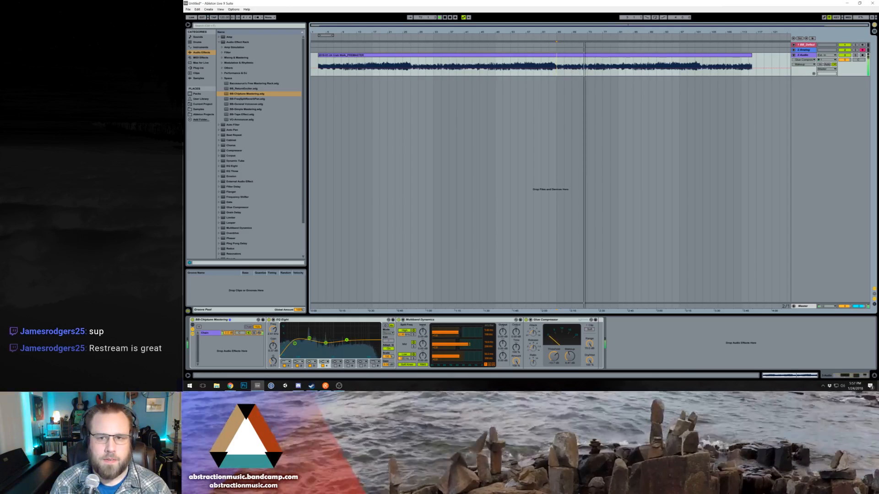
pyautogui.moveTo(587, 31); pyautogui.dragTo(578, 31)
pyautogui.press('space')
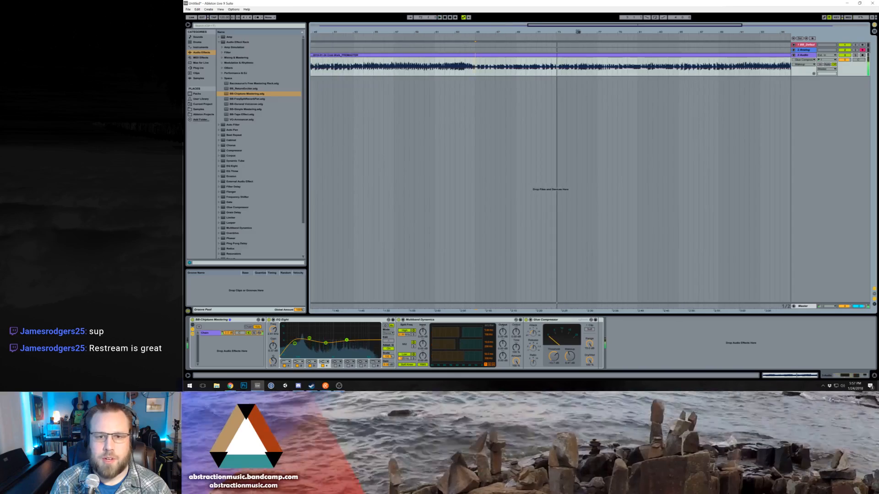
pyautogui.click(596, 38)
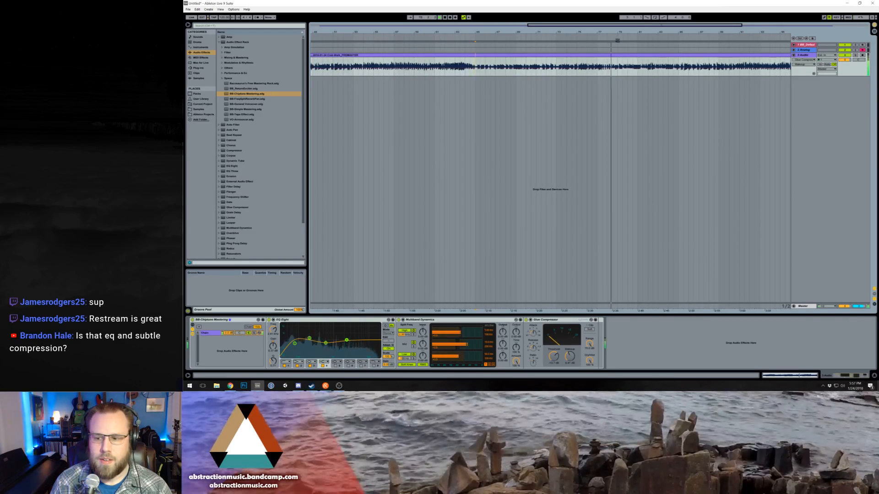
pyautogui.press('space')
pyautogui.moveTo(635, 33)
pyautogui.mouseDown()
pyautogui.moveTo(655, 33)
pyautogui.moveTo(627, 32)
pyautogui.mouseUp()
pyautogui.click(533, 39)
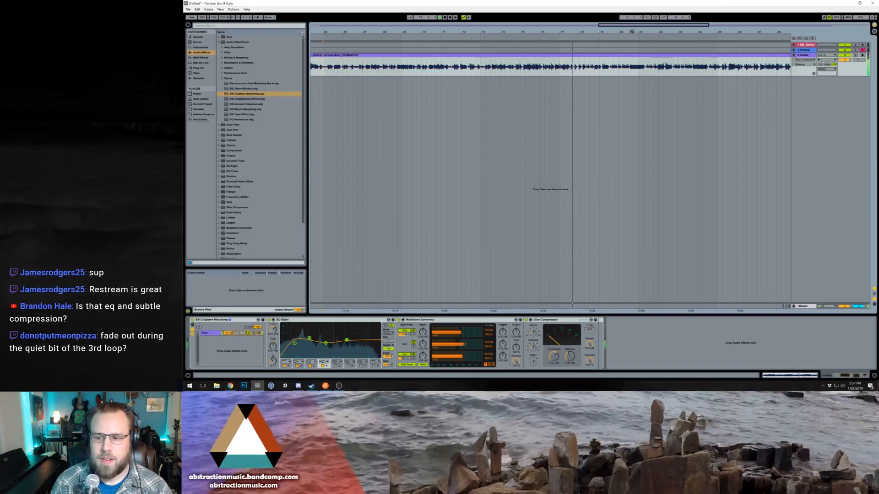
pyautogui.moveTo(709, 25); pyautogui.dragTo(727, 25)
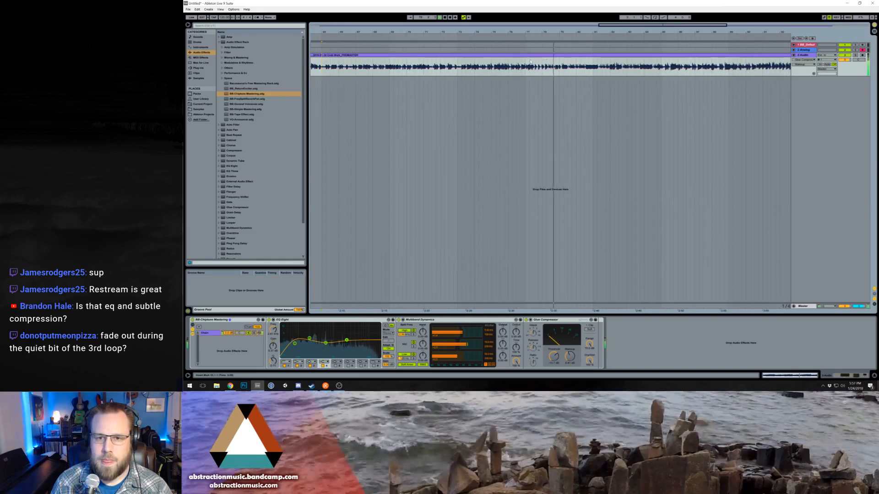
pyautogui.click(546, 61)
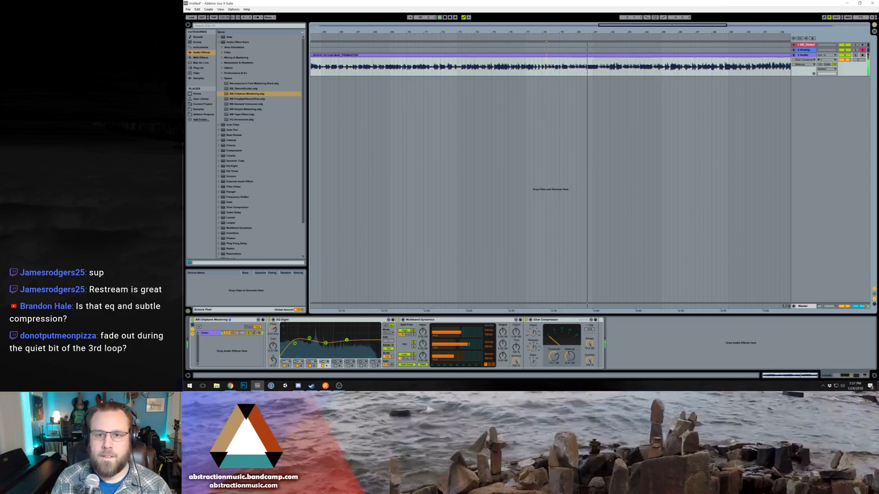
pyautogui.moveTo(549, 32); pyautogui.dragTo(516, 16)
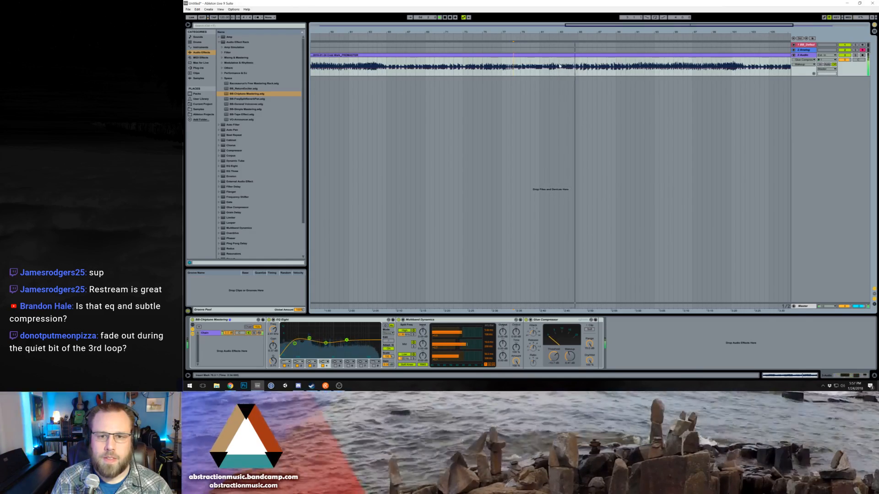
pyautogui.press('space')
# Delete everything in the clip from partway through the quieter section of the third loop to the end
pyautogui.moveTo(559, 65); pyautogui.dragTo(574, 66)
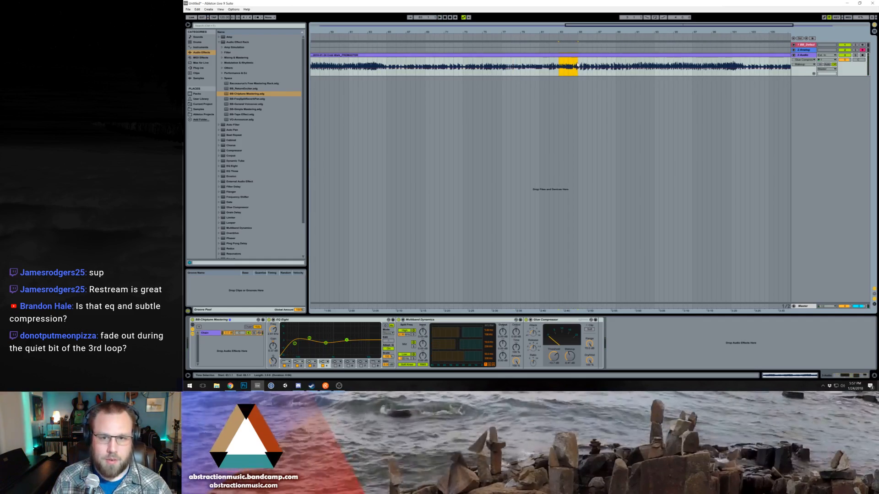
pyautogui.moveTo(578, 66); pyautogui.dragTo(602, 62)
pyautogui.hotkey('shift', 'End')
pyautogui.press('Delete')
pyautogui.press('Home')
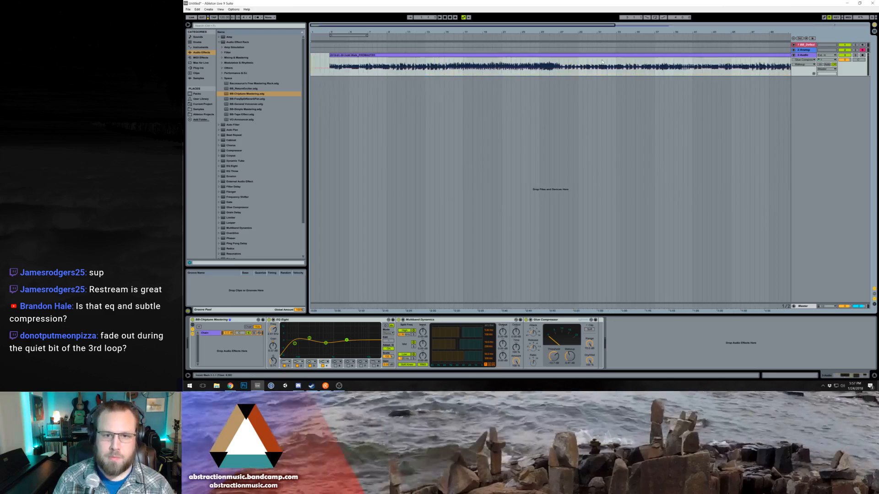
# Add a short fade-out over the last couple of bars of the shortened clip
pyautogui.moveTo(588, 24); pyautogui.dragTo(588, 14)
pyautogui.click(804, 60)
pyautogui.click(807, 65)
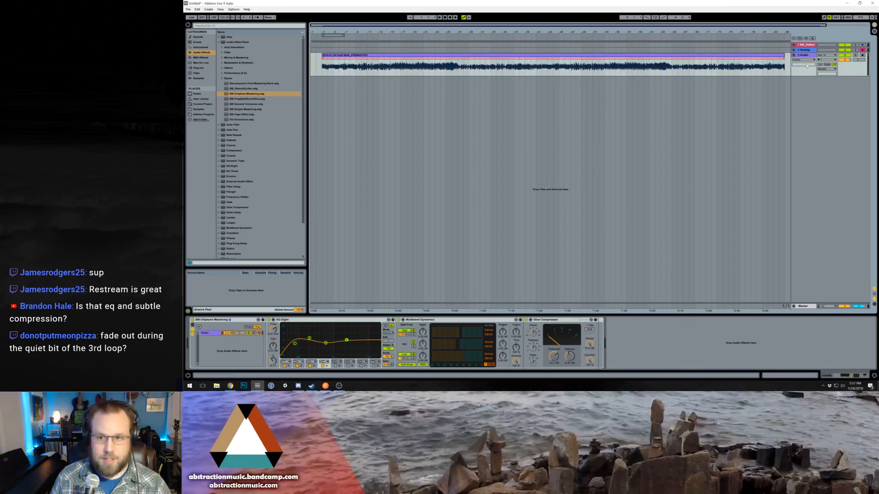
pyautogui.moveTo(785, 61); pyautogui.dragTo(771, 60)
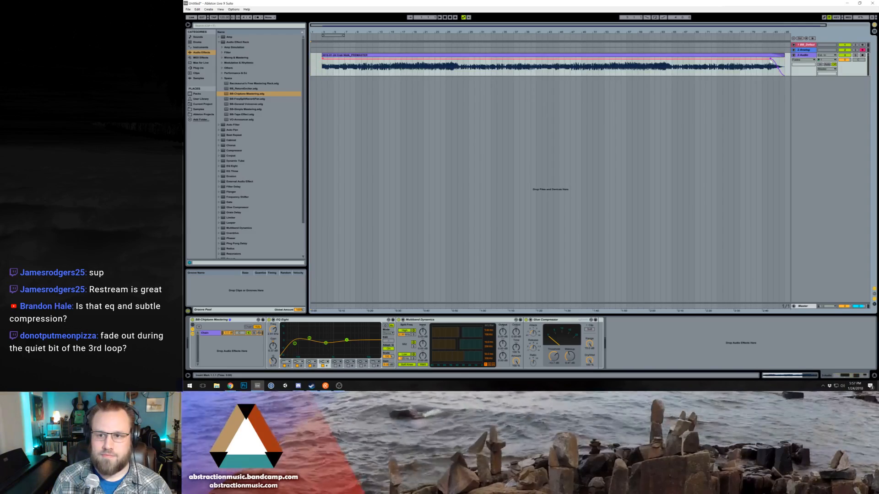
# Trim the end of the premaster clip in its waveform view to just after the sustained notes that close the phrase
pyautogui.doubleClick(777, 57)
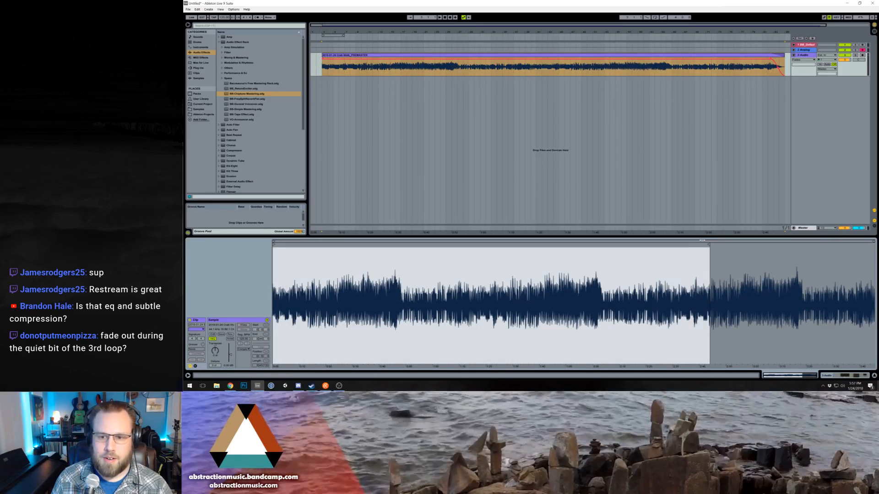
pyautogui.click(709, 242)
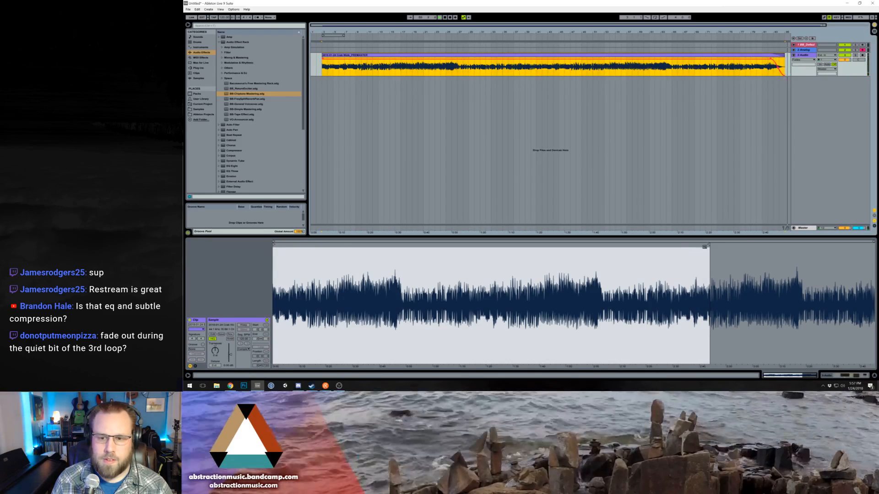
pyautogui.click(703, 247)
pyautogui.moveTo(703, 246)
pyautogui.mouseDown()
pyautogui.moveTo(701, 313)
pyautogui.moveTo(720, 247)
pyautogui.moveTo(671, 252)
pyautogui.mouseUp()
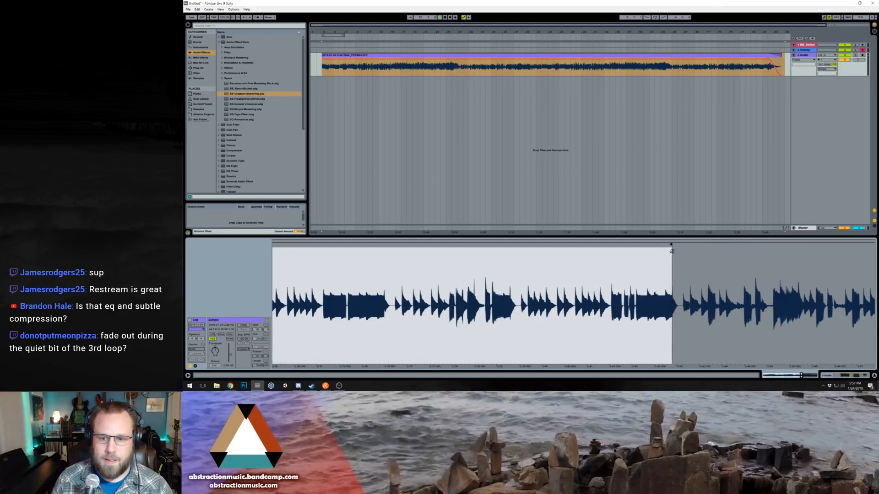
pyautogui.click(771, 40)
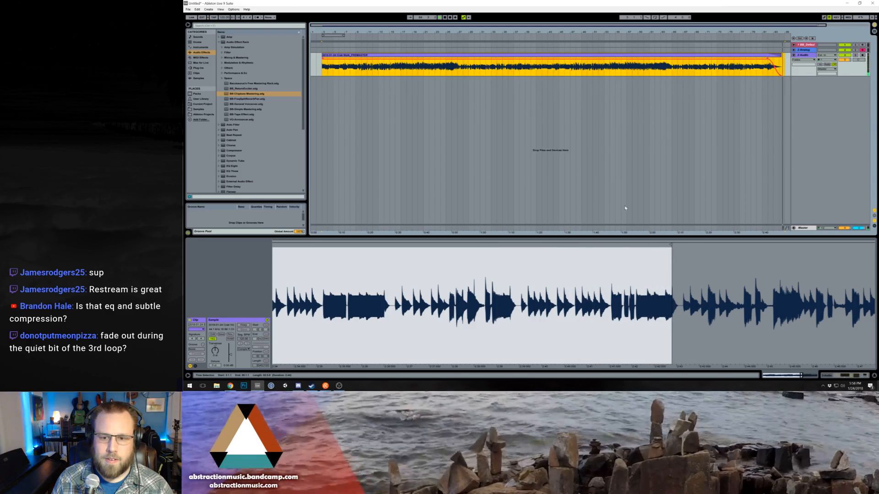
pyautogui.moveTo(671, 246); pyautogui.dragTo(682, 246)
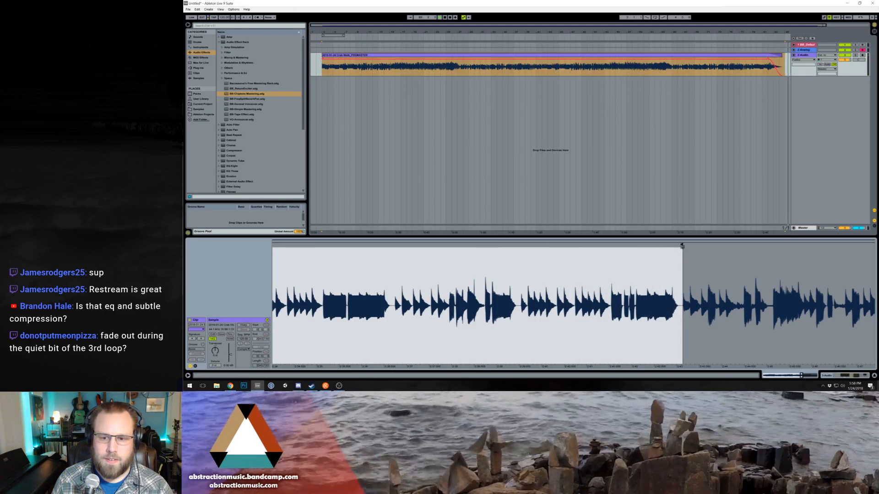
# Select the trimmed clip and play it from its beginning
pyautogui.click(323, 69)
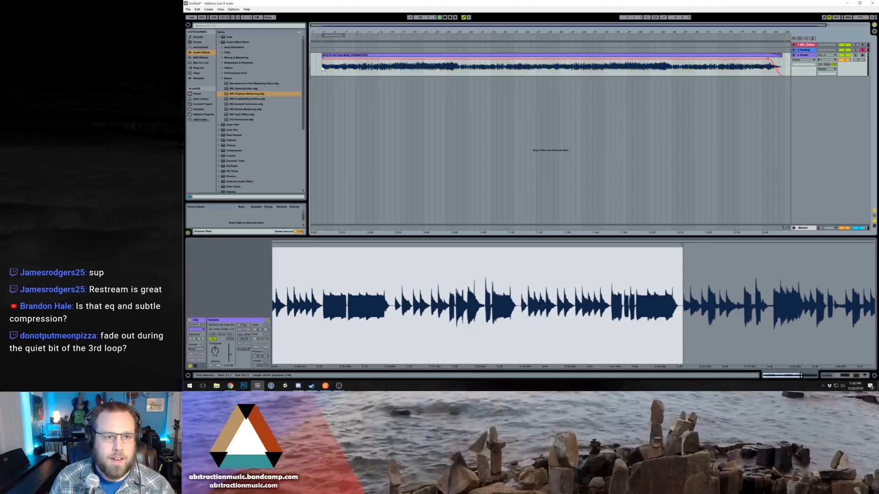
pyautogui.click(326, 57)
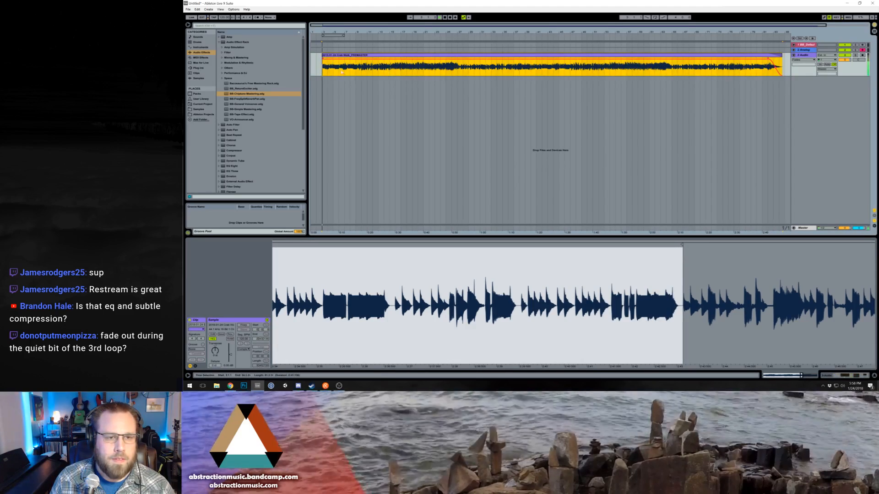
pyautogui.scroll(-1, 437, 69)
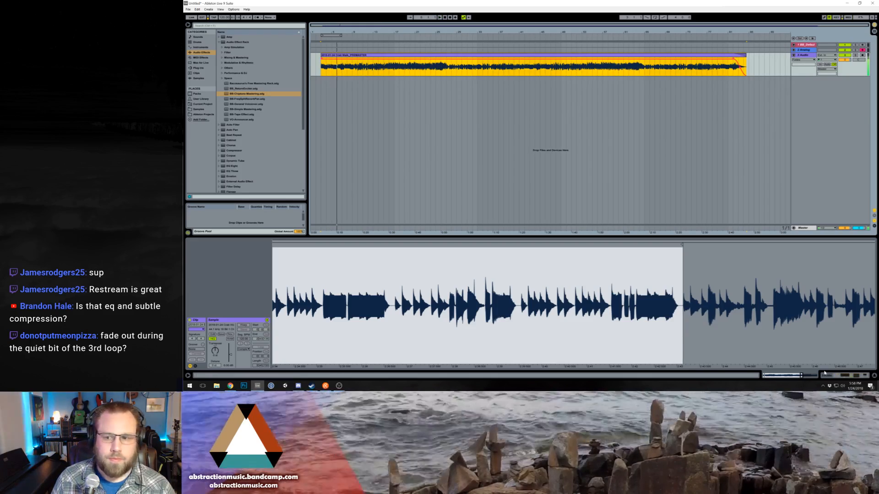
# Show the clip track's mastering rack, nudge EQ Eight's lowest band very slightly and select the Glue Compressor
pyautogui.click(845, 376)
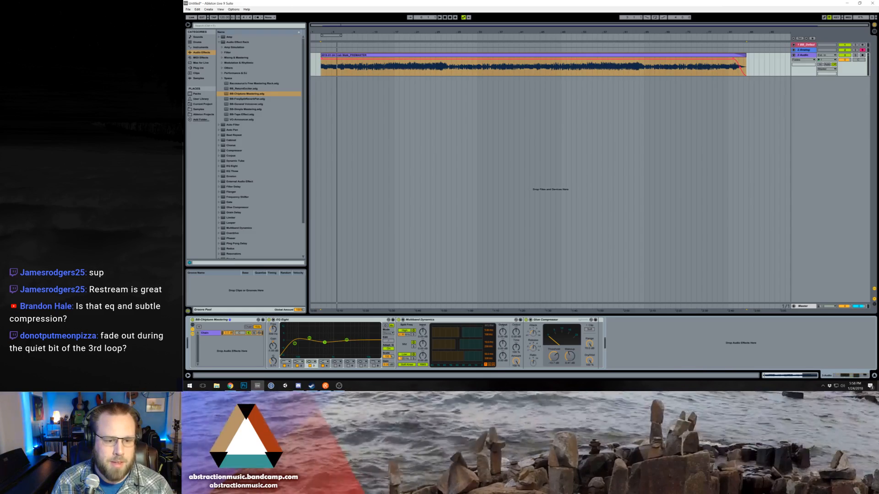
pyautogui.click(346, 341)
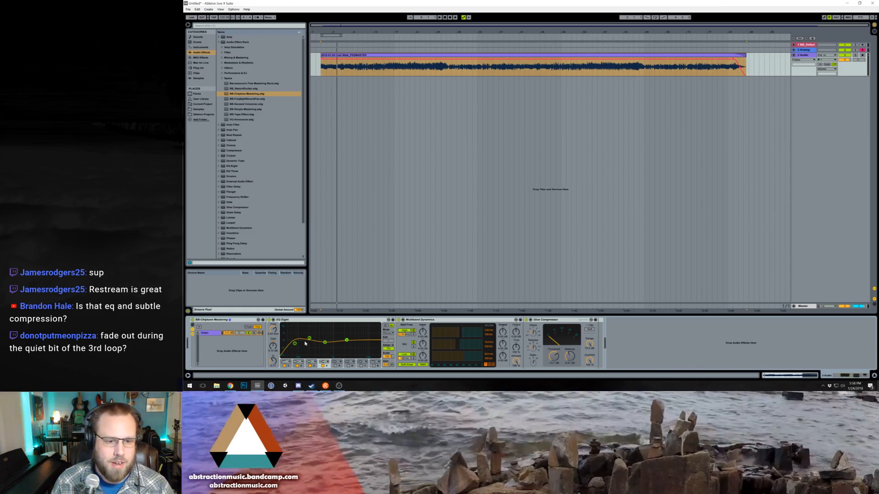
pyautogui.moveTo(295, 343); pyautogui.dragTo(296, 344)
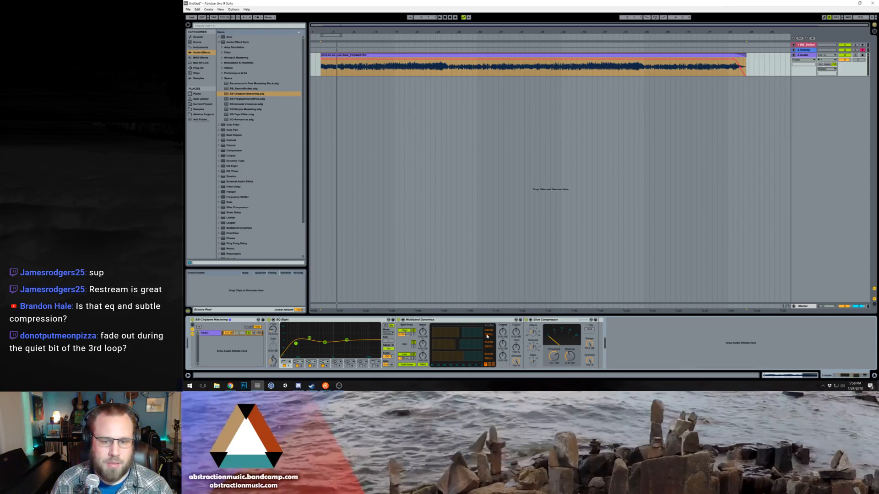
pyautogui.click(549, 341)
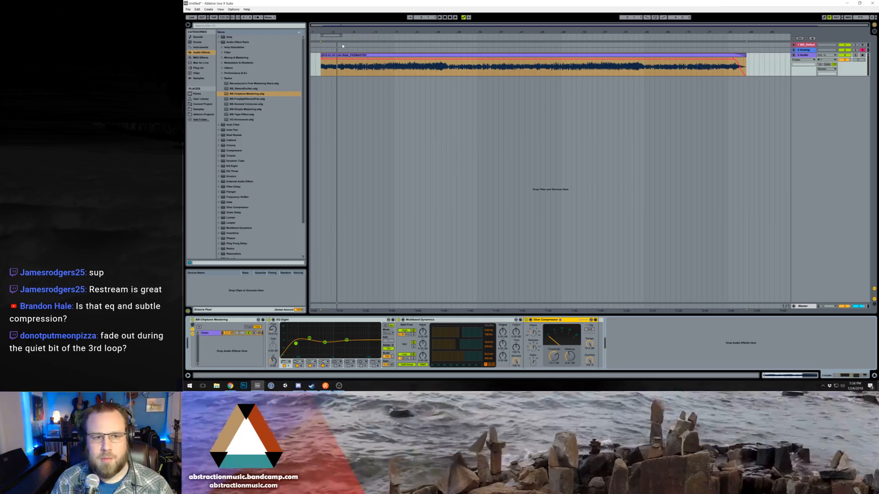
# Export the selected premaster clip to the Desktop as a WAV file named 2018-01-24 Crab Walk
pyautogui.click(345, 57)
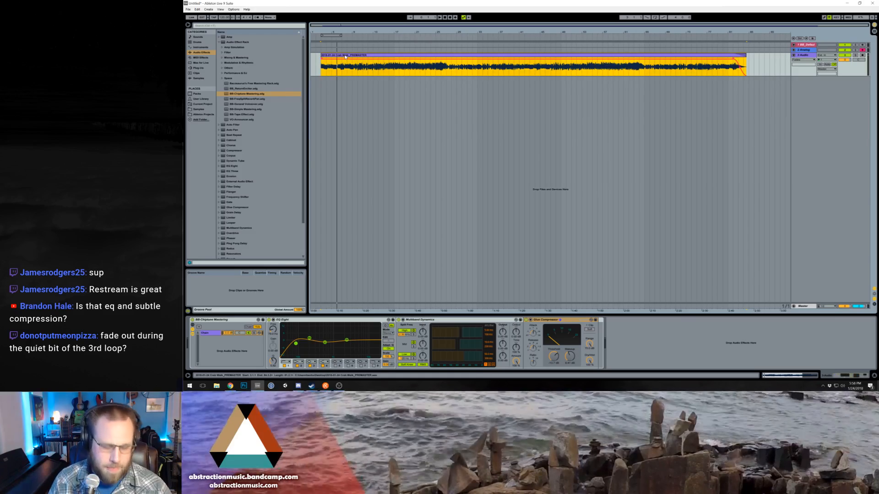
pyautogui.hotkey('ctrl', 'shift', 'r')
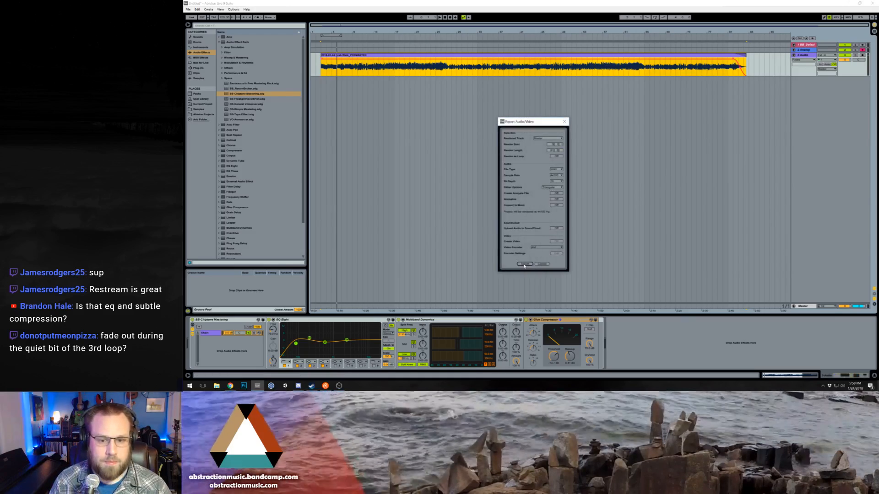
pyautogui.click(525, 264)
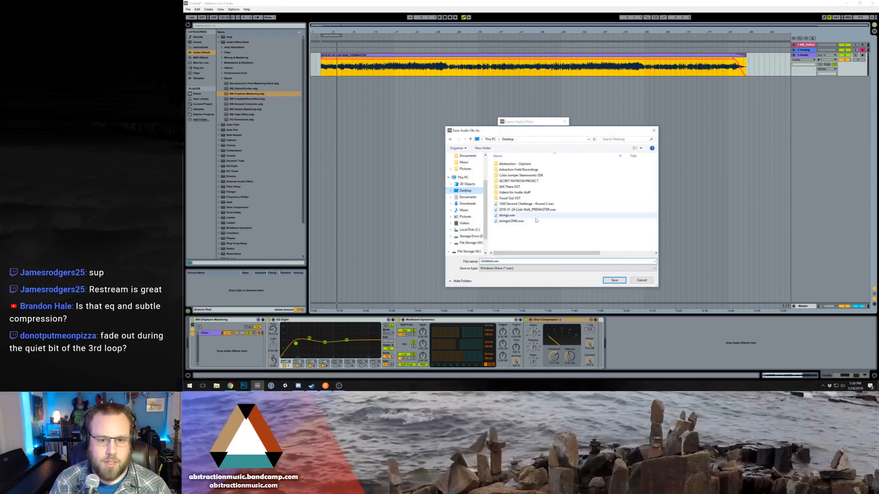
pyautogui.click(534, 210)
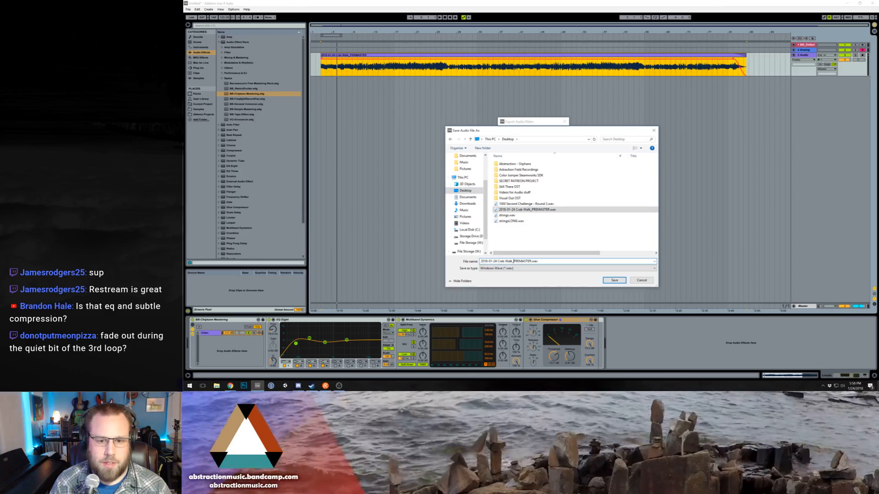
pyautogui.moveTo(513, 262); pyautogui.dragTo(529, 261)
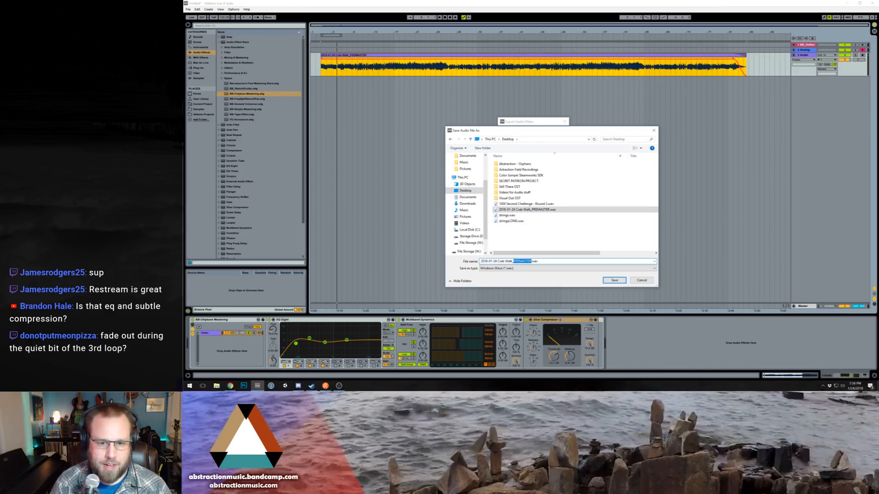
pyautogui.press('BackSpace')
pyautogui.press('Return')
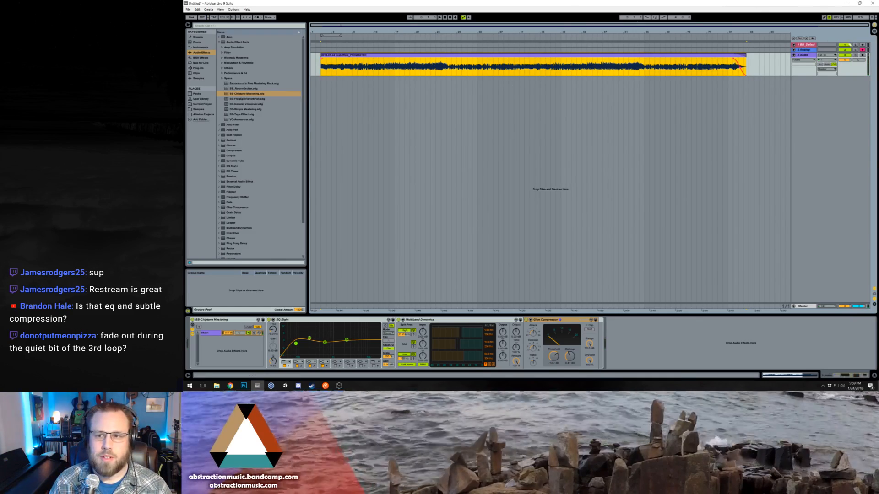
# Minimize Live and open the exported 2018-01-24 Crab Walk WAV from the desktop in Audacity
pyautogui.click(848, 3)
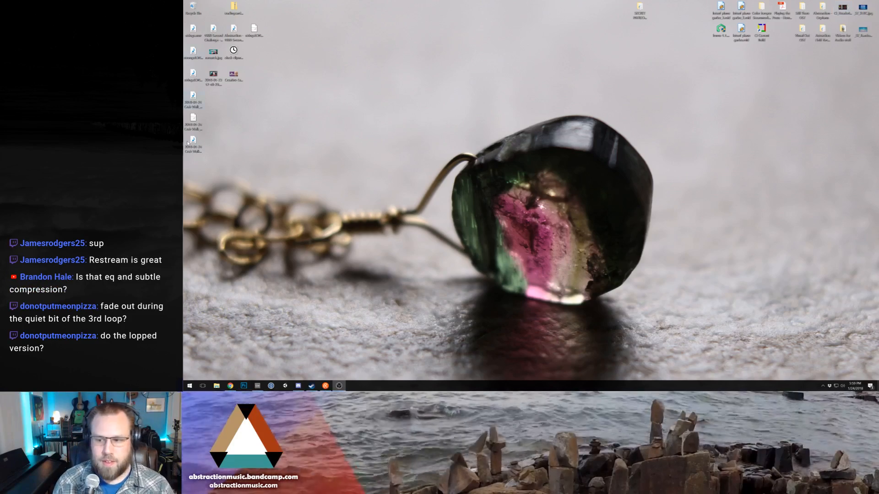
pyautogui.click(185, 389)
pyautogui.click(221, 285)
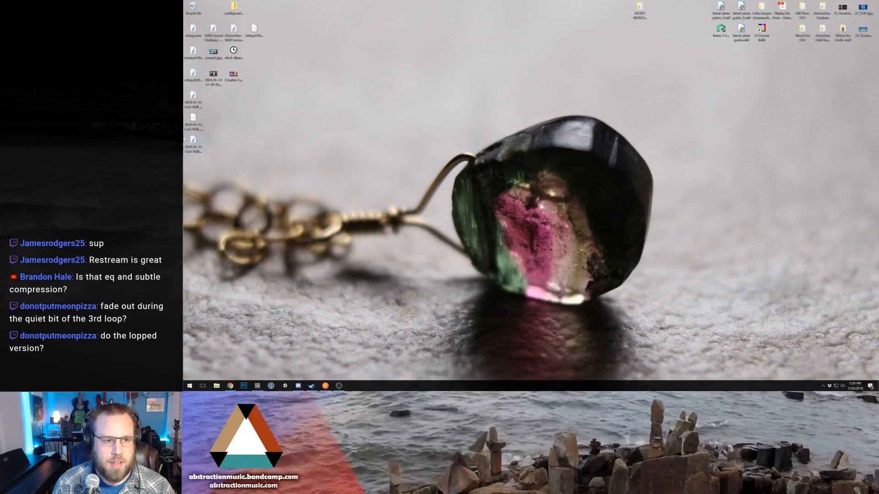
pyautogui.click(192, 144)
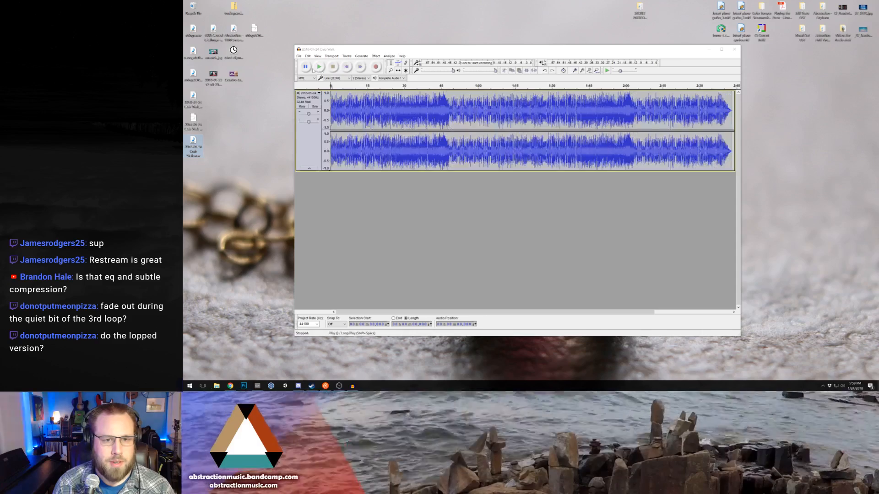
# Listen to the exported master from several points around the first loop transition and through the middle of the song
pyautogui.click(437, 113)
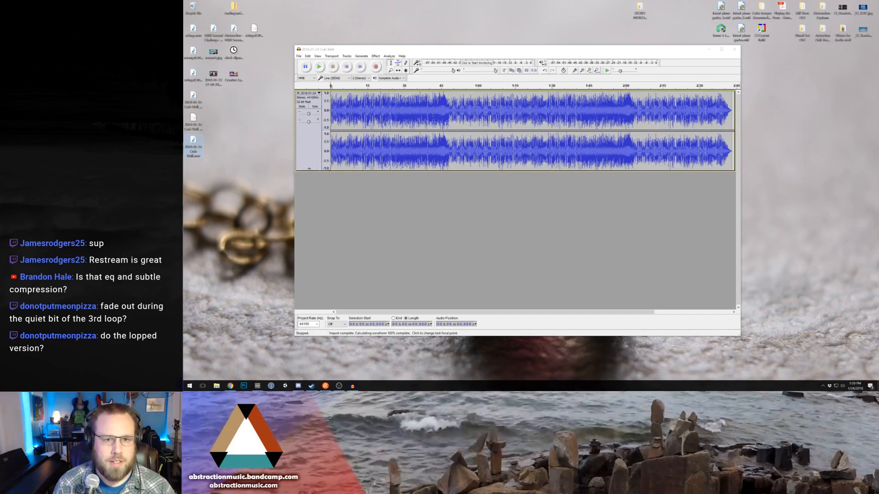
pyautogui.press('space')
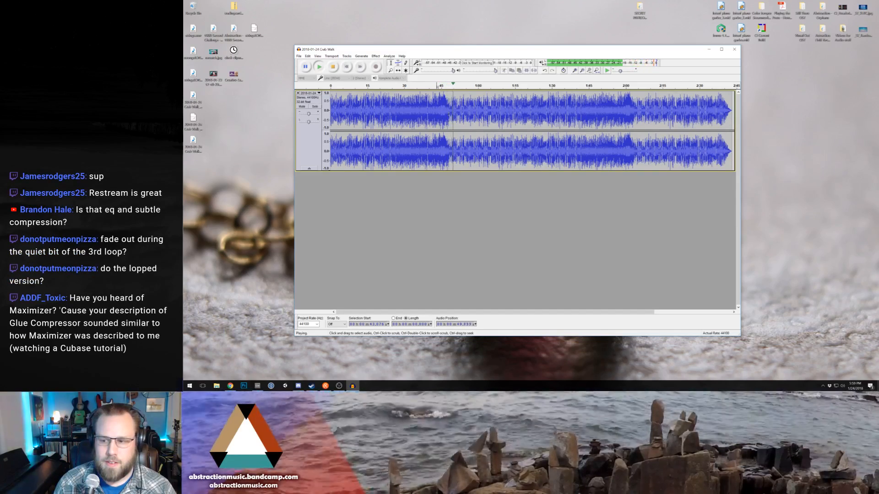
pyautogui.press('space')
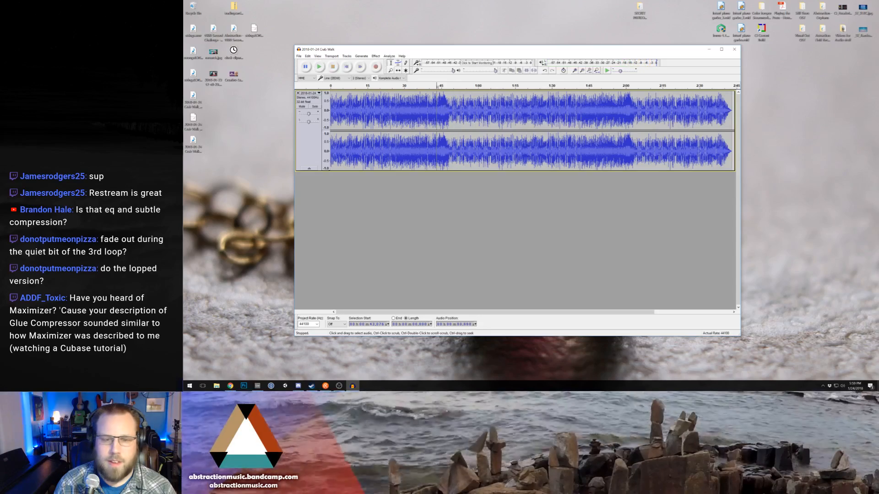
pyautogui.click(475, 106)
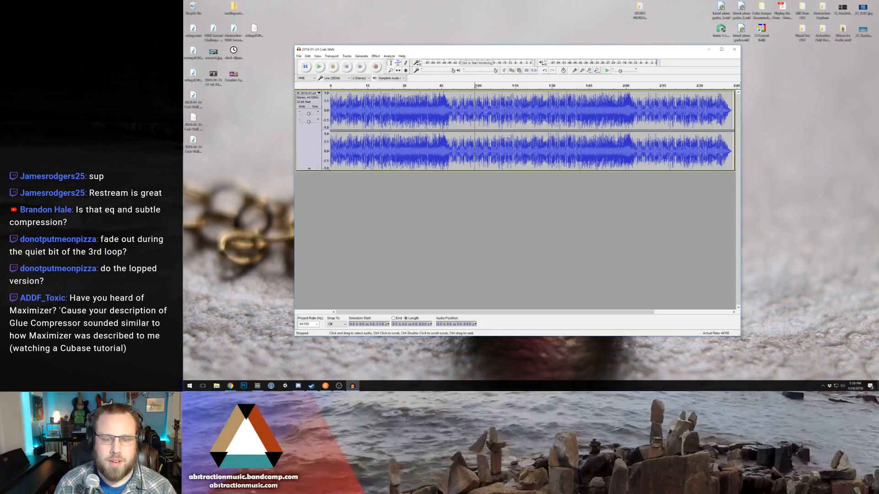
pyautogui.press('space')
pyautogui.press('space')
pyautogui.click(515, 109)
pyautogui.press('space')
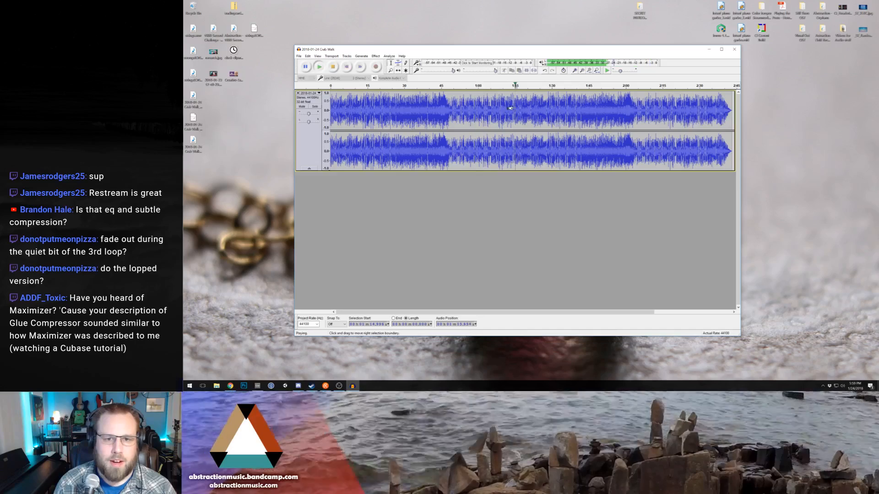
pyautogui.press('space')
pyautogui.click(550, 105)
pyautogui.press('space')
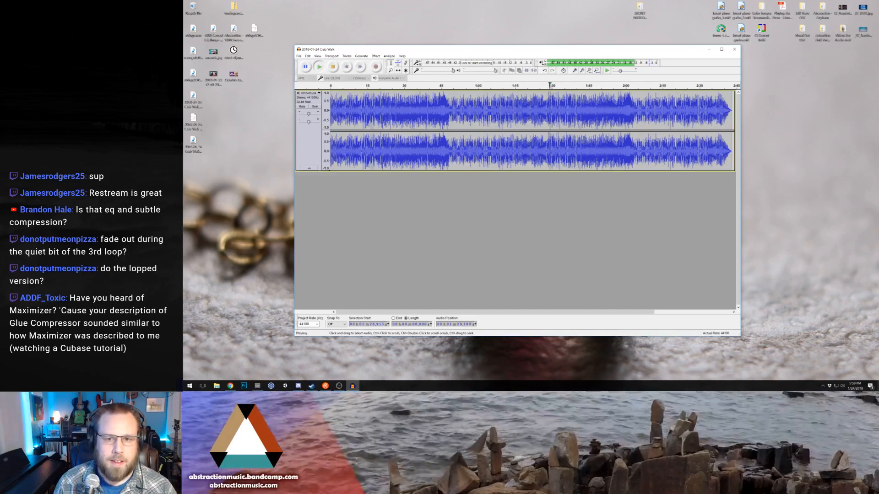
pyautogui.press('space')
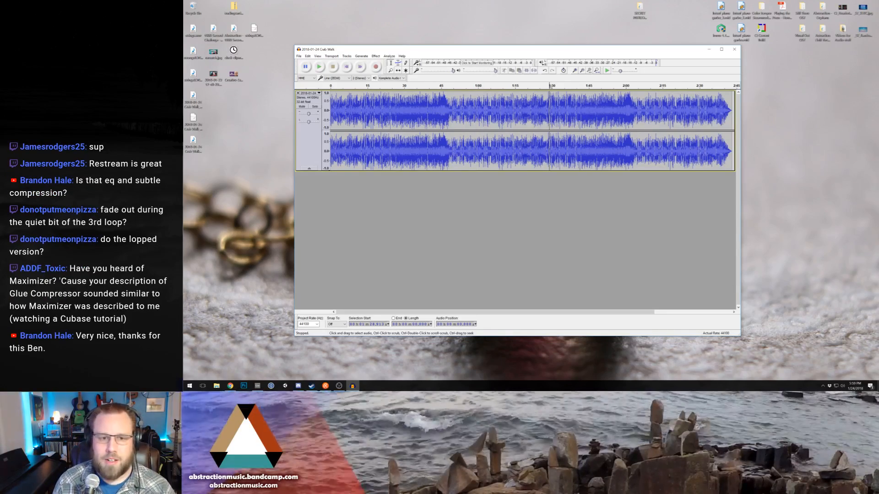
pyautogui.moveTo(427, 110); pyautogui.dragTo(514, 110)
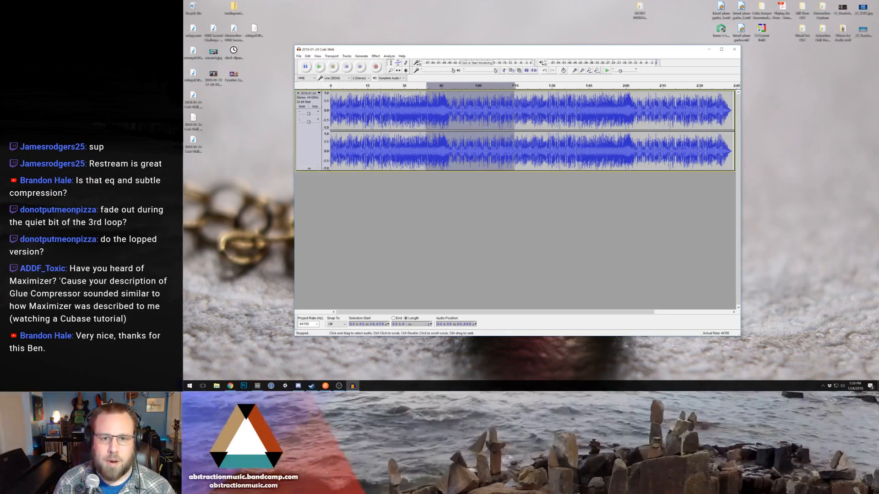
pyautogui.click(540, 109)
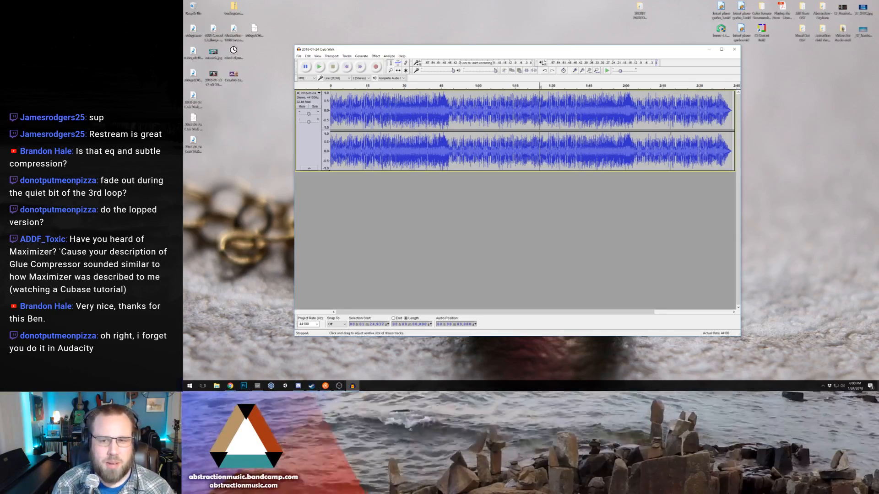
# Export the audio to the Desktop as 2018-01-24 Crab Walk in WAV (Microsoft) signed 16-bit PCM format
pyautogui.click(299, 57)
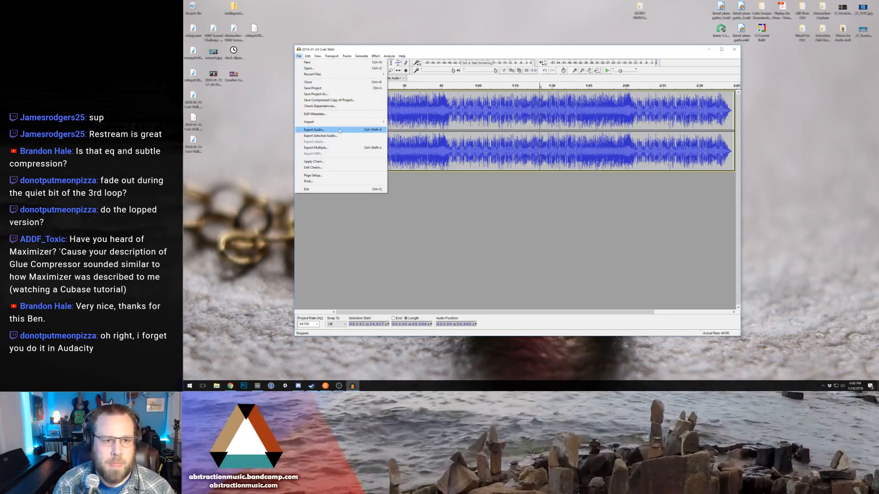
pyautogui.click(320, 132)
pyautogui.click(372, 159)
pyautogui.click(366, 170)
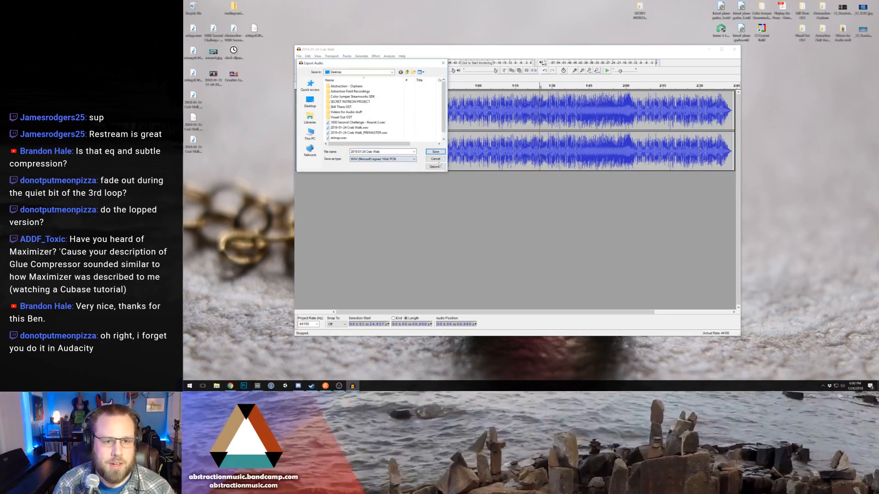
pyautogui.click(437, 152)
pyautogui.click(554, 212)
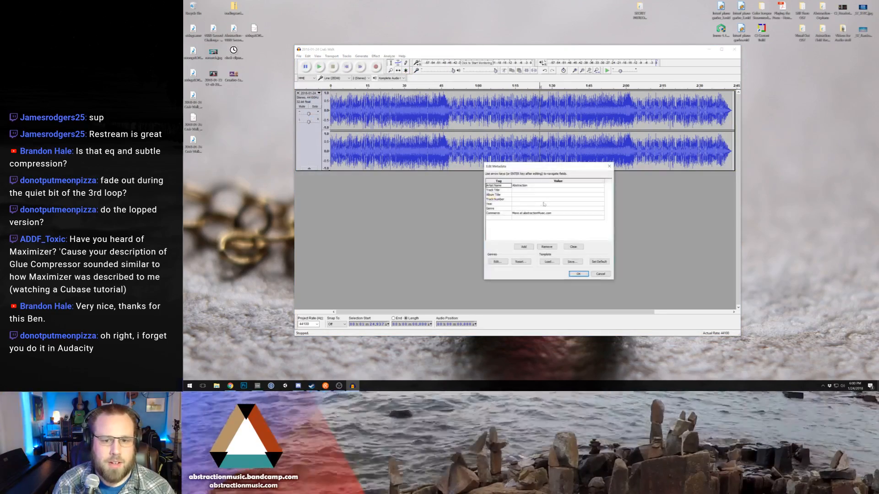
# Enter the song's name as the Track Title in the export metadata and accept it
pyautogui.click(529, 192)
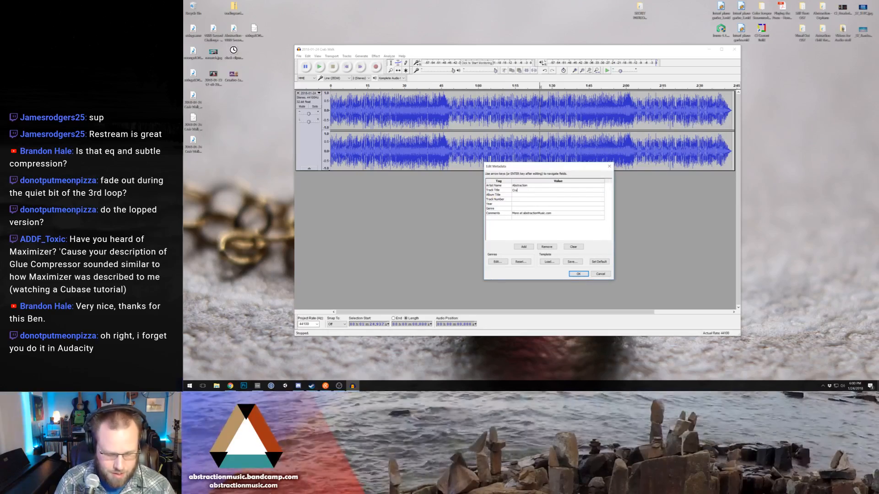
pyautogui.press('Return')
pyautogui.press('Return')
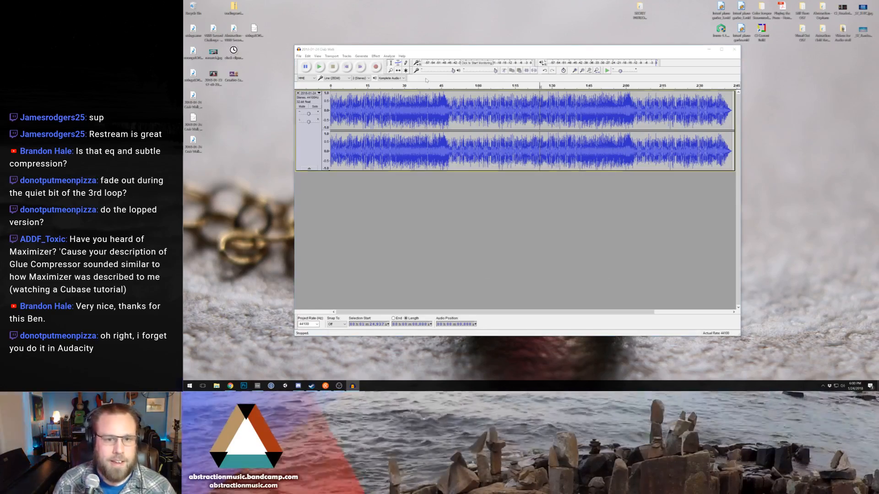
# Export the full mastered song to the Desktop as an MP3 file, accepting the existing metadata
pyautogui.click(298, 56)
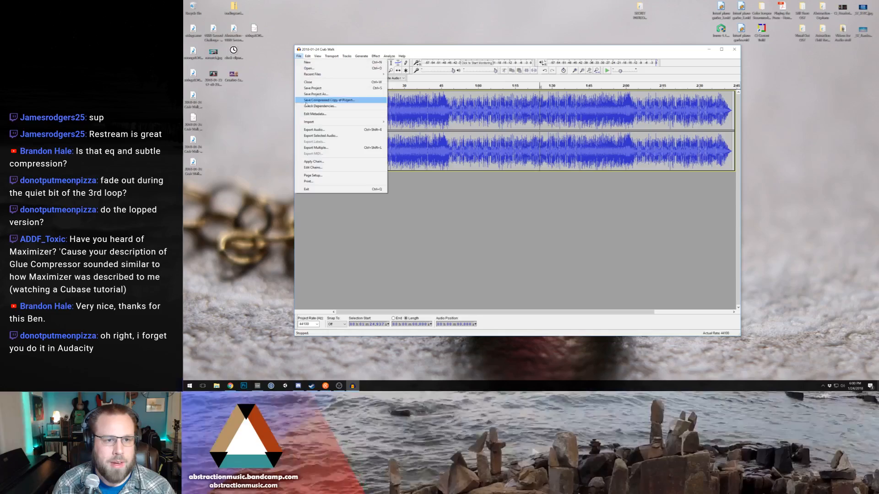
pyautogui.click(320, 129)
pyautogui.click(403, 159)
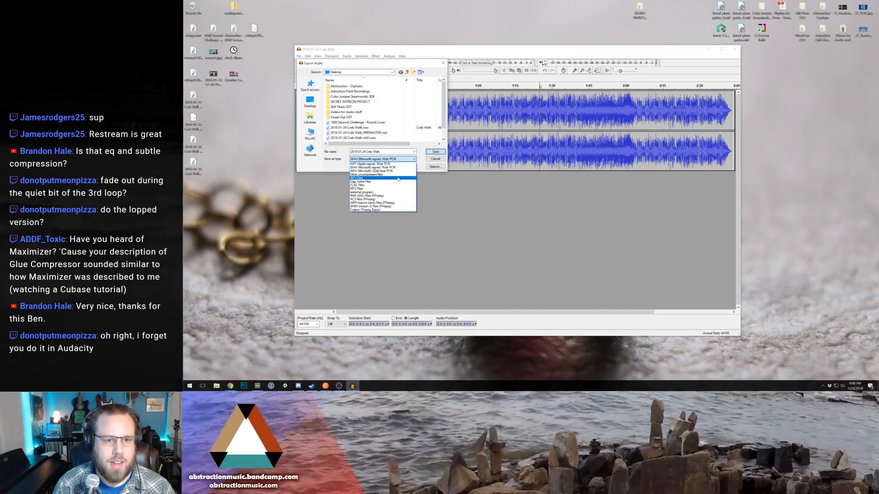
pyautogui.click(398, 178)
pyautogui.press('Return')
pyautogui.click(578, 274)
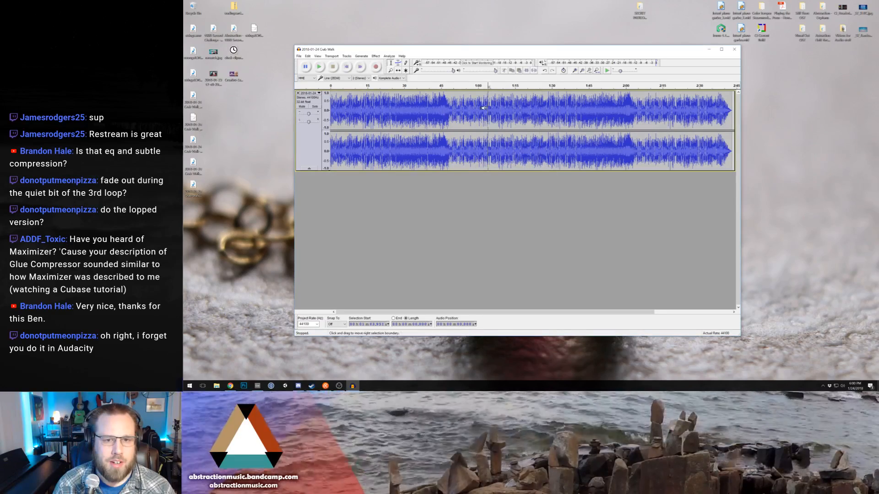
# Play the song from about 1:04 and mark the start of the second loop near 1:15.2
pyautogui.click(487, 85)
pyautogui.click(575, 71)
pyautogui.click(575, 71)
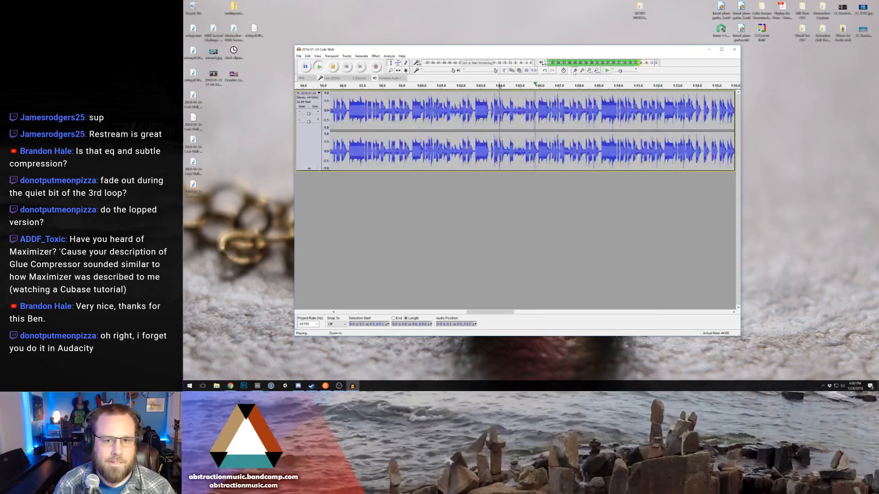
pyautogui.click(575, 71)
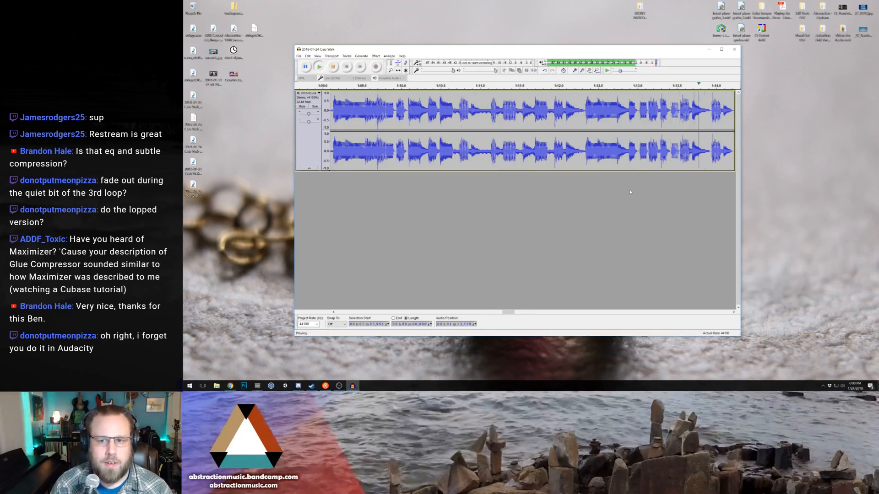
pyautogui.press('space')
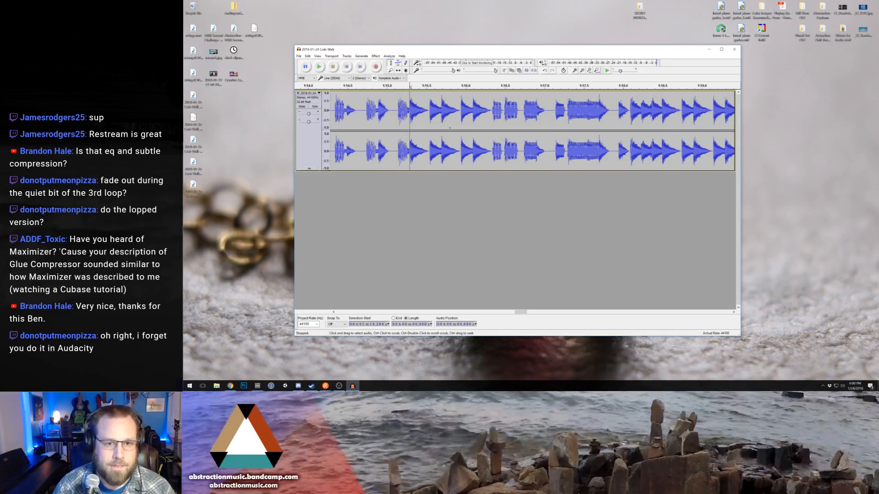
# Zoom in on the drum hit near 1:15.2 and delete everything before it from the track
pyautogui.hotkey('ctrl', '1')
pyautogui.hotkey('ctrl', '1')
pyautogui.hotkey('ctrl', '1')
pyautogui.hotkey('ctrl', '1')
pyautogui.hotkey('ctrl', '1')
pyautogui.hotkey('ctrl', '1')
pyautogui.hotkey('ctrl', '1')
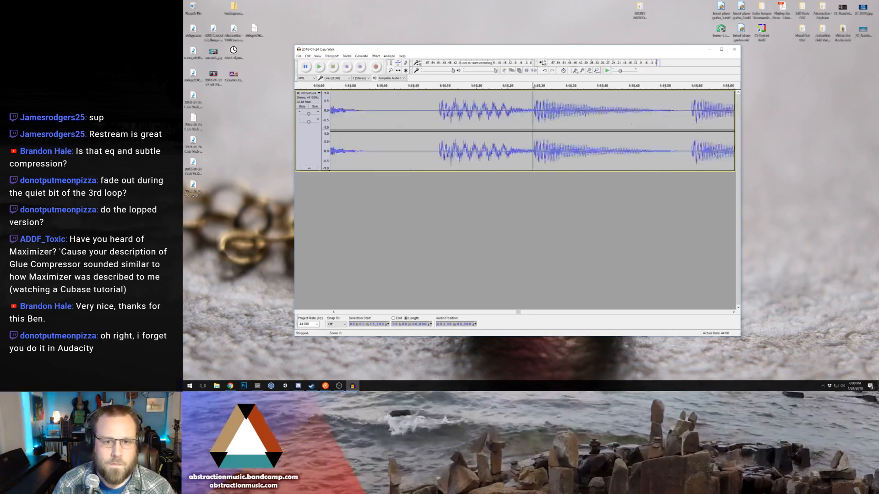
pyautogui.click(555, 114)
pyautogui.press('Home')
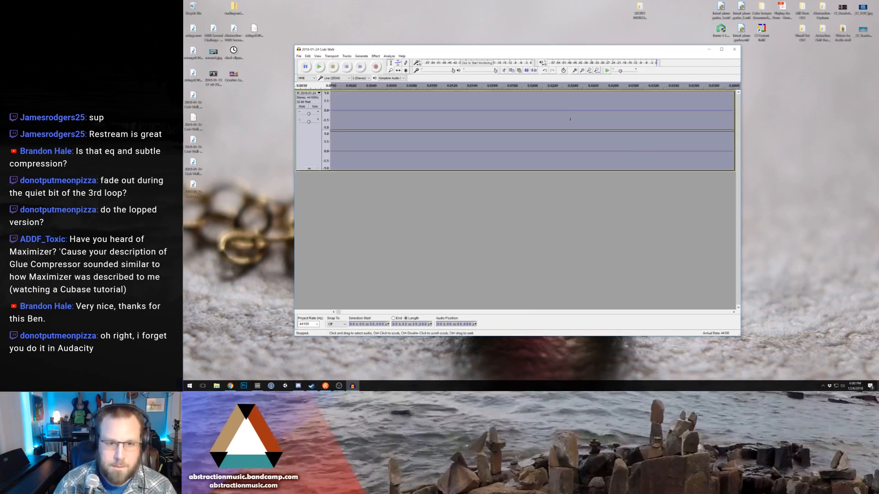
pyautogui.click(597, 71)
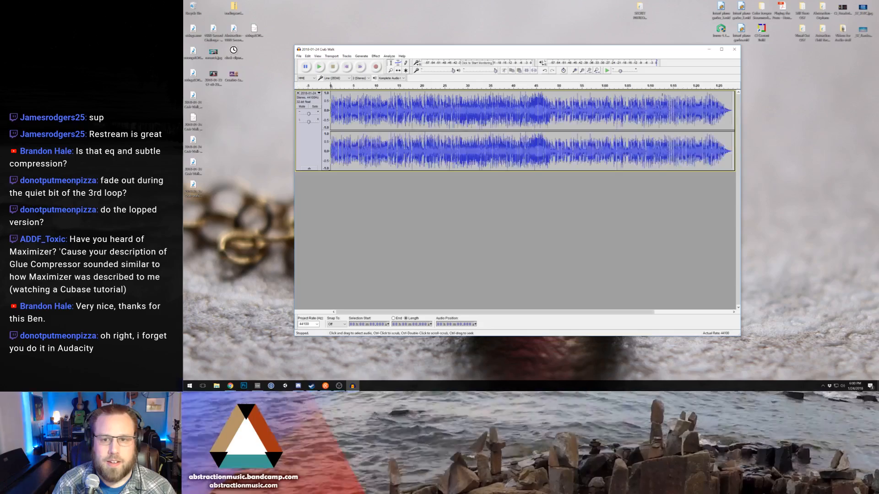
# Listen around 1:12 to 1:16 in the trimmed track and mark the loop's end point near 1:15.2
pyautogui.click(680, 86)
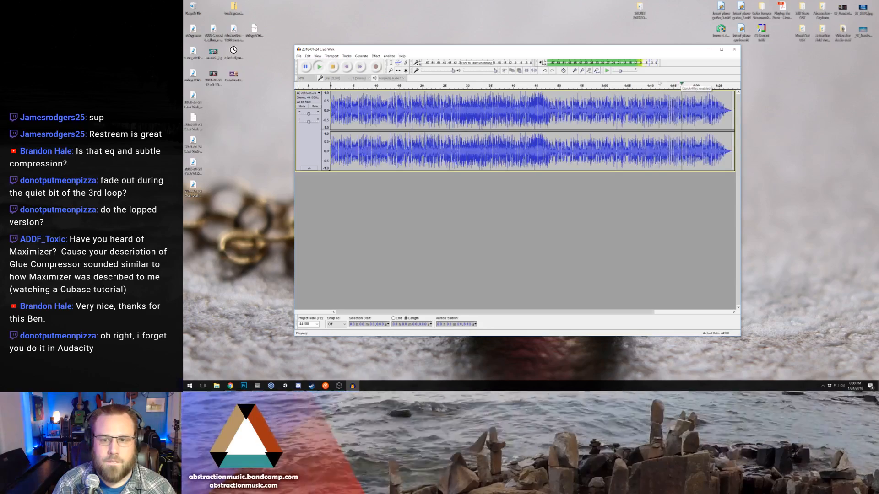
pyautogui.doubleClick(574, 71)
pyautogui.click(418, 85)
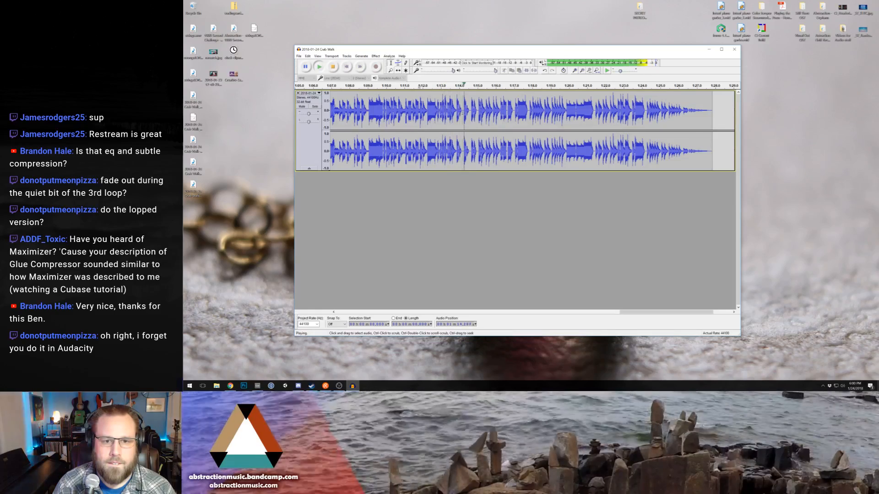
pyautogui.click(479, 111)
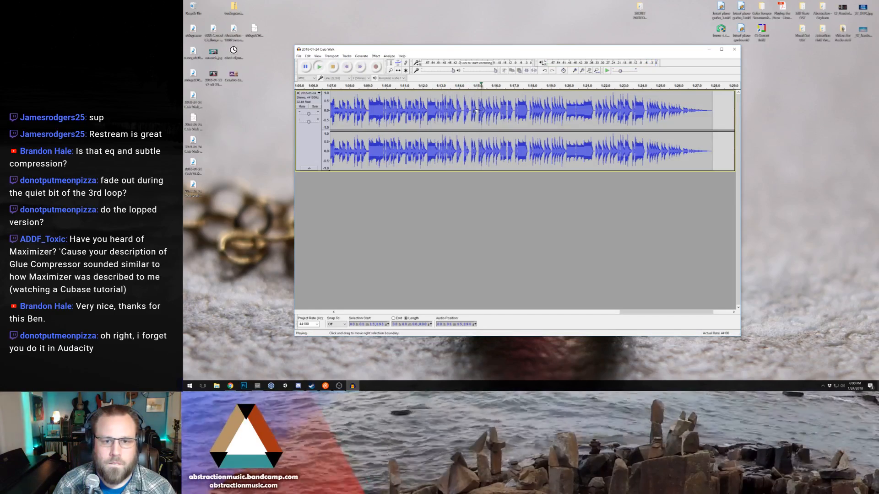
pyautogui.press('space')
# Zoom in on the loop's end and place the cursor at the hit's onset at about 1:15.207
pyautogui.click(574, 70)
pyautogui.click(574, 70)
pyautogui.click(574, 70)
pyautogui.click(574, 71)
pyautogui.click(575, 71)
pyautogui.click(574, 70)
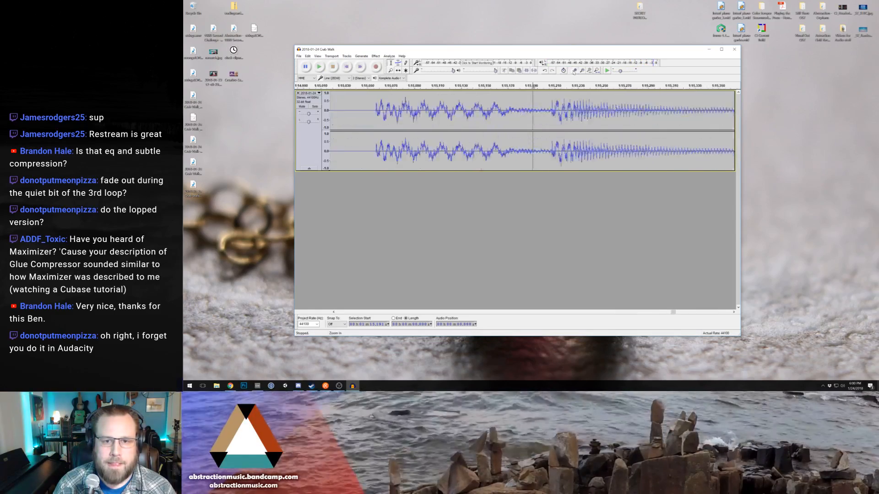
pyautogui.click(575, 70)
pyautogui.click(574, 71)
pyautogui.click(608, 139)
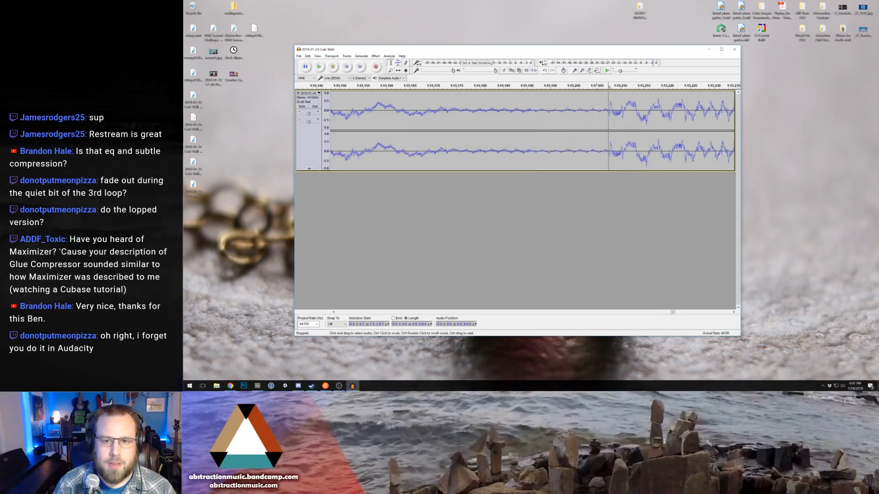
# Refine the cursor to about 1:15.208 at sample level, delete everything after it, and play the new ending
pyautogui.click(574, 70)
pyautogui.click(574, 71)
pyautogui.click(575, 70)
pyautogui.click(574, 70)
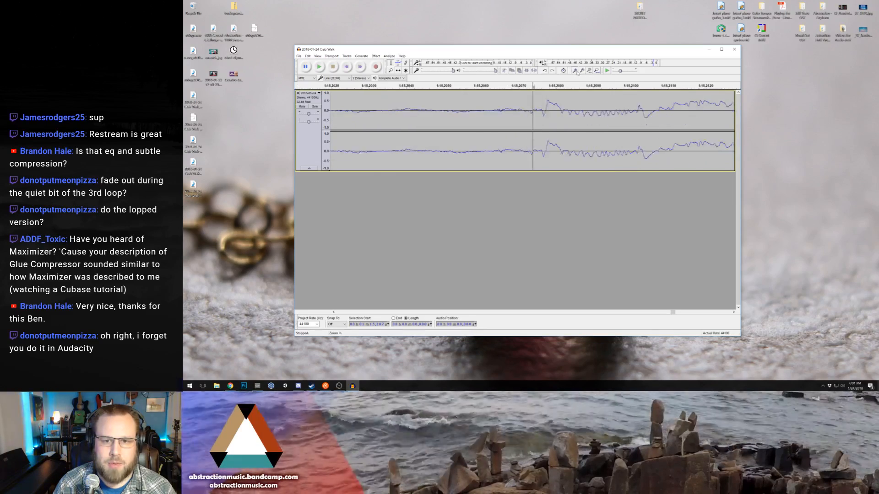
pyautogui.click(574, 71)
pyautogui.click(574, 70)
pyautogui.click(574, 71)
pyautogui.click(617, 109)
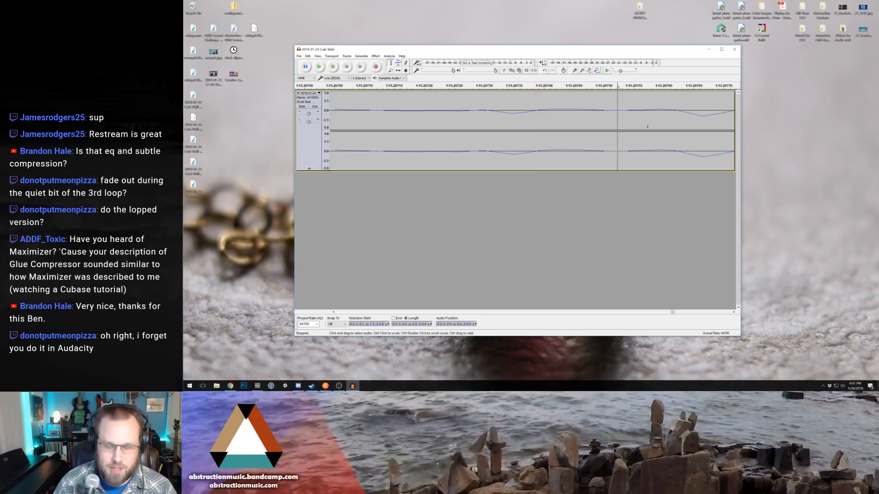
pyautogui.hotkey('shift', 'End')
pyautogui.press('Delete')
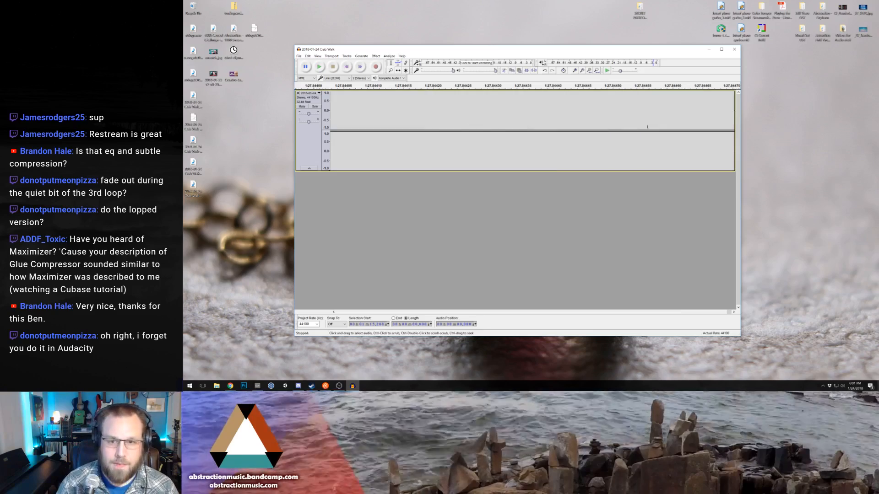
pyautogui.click(596, 70)
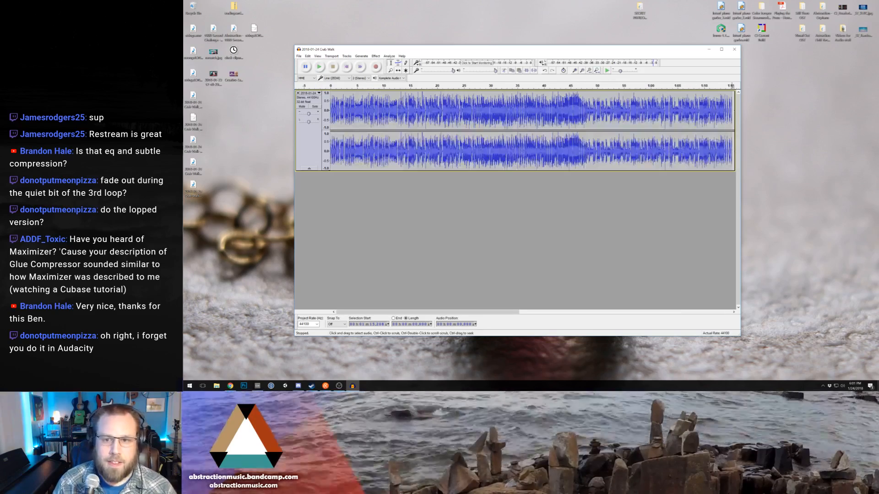
pyautogui.click(704, 86)
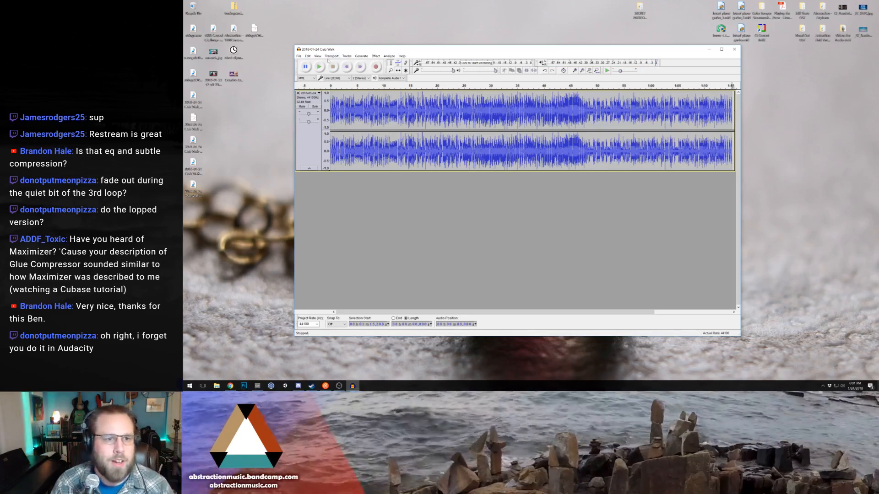
# Export the loop to the Desktop as 2018-01-24 Crab Walk LOOP in WAV (Microsoft) signed 16-bit PCM format
pyautogui.click(298, 56)
pyautogui.click(329, 129)
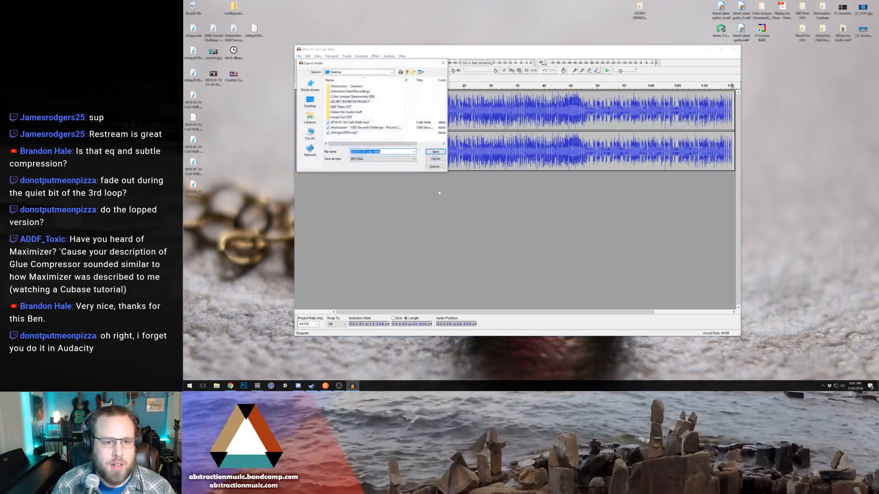
pyautogui.click(394, 161)
pyautogui.click(394, 160)
pyautogui.click(387, 152)
pyautogui.click(385, 152)
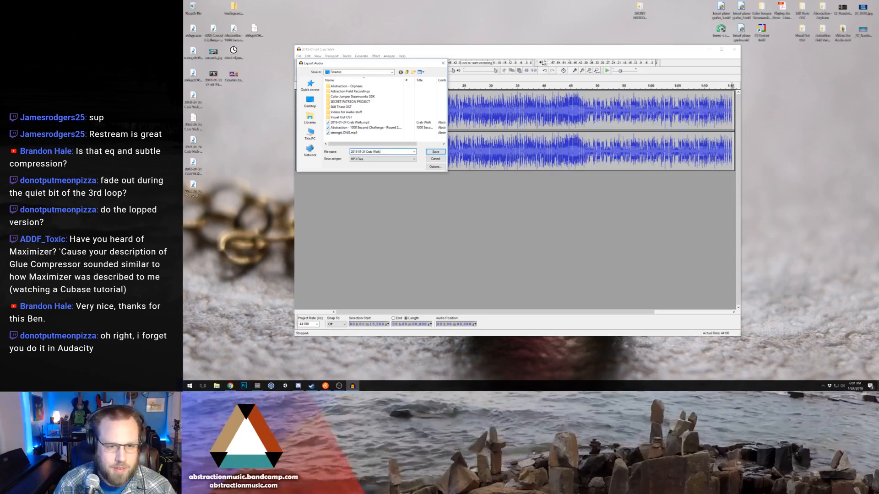
pyautogui.write('_LO')
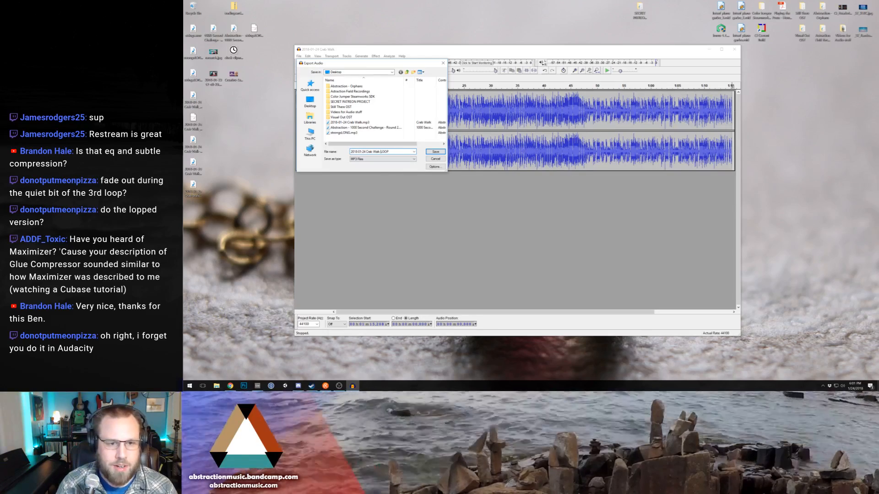
pyautogui.click(393, 159)
pyautogui.click(385, 165)
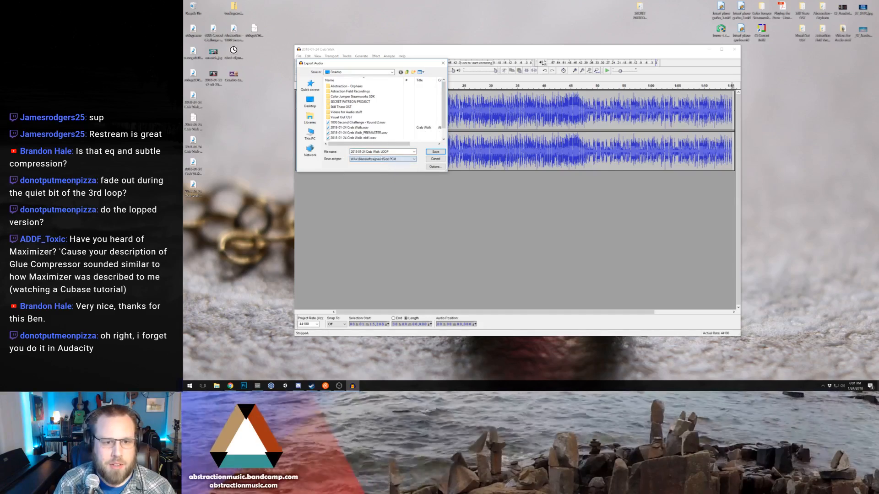
pyautogui.click(431, 152)
# Change the Track Title in the export metadata to Crab Walk LOOP and accept it
pyautogui.doubleClick(542, 191)
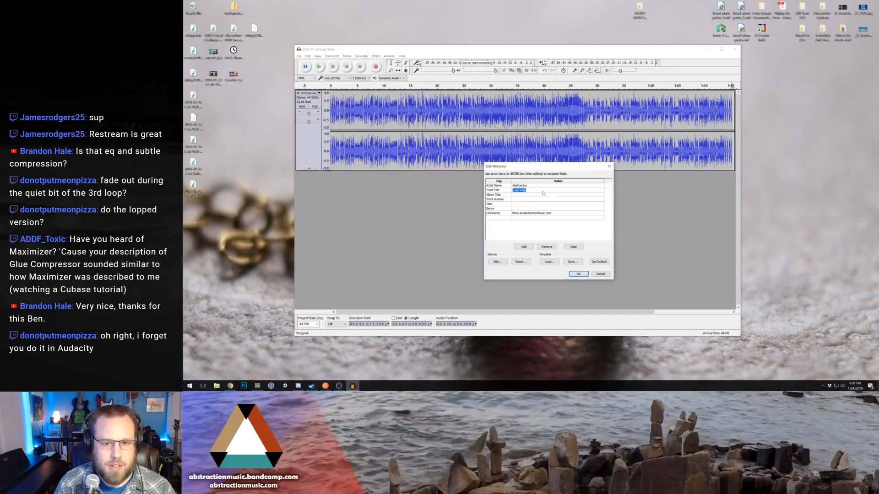
pyautogui.write('LOOP')
pyautogui.press('Return')
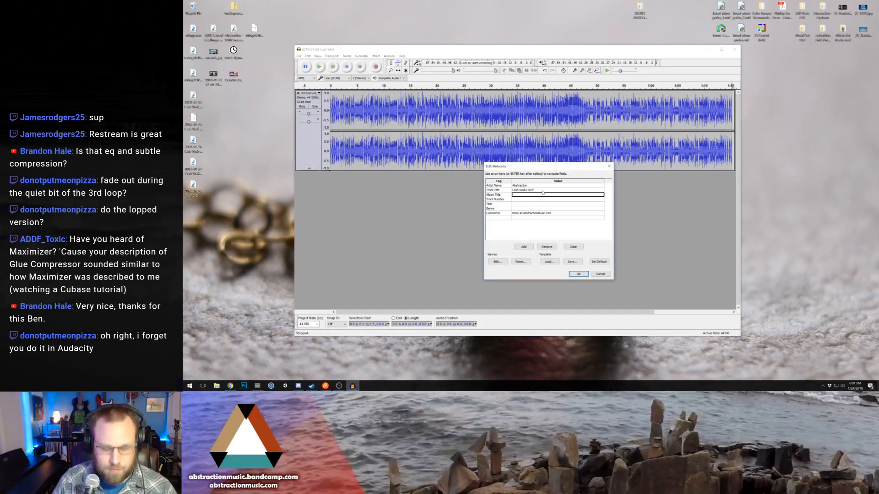
pyautogui.click(579, 274)
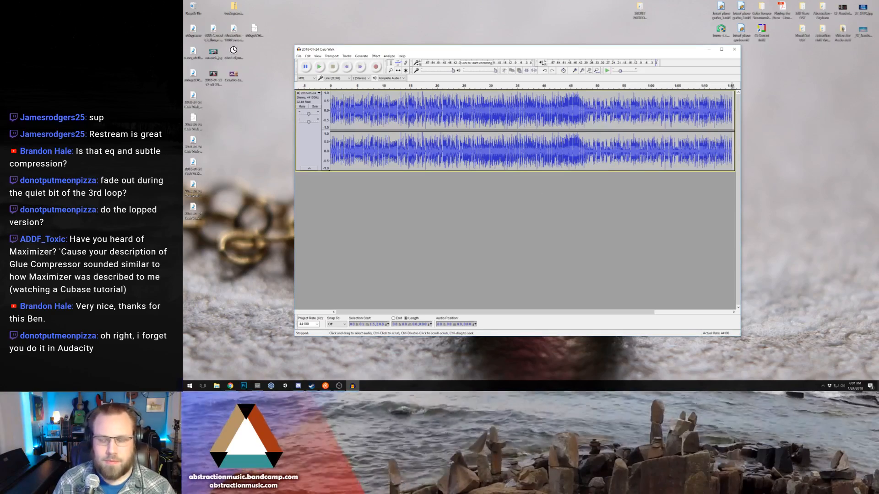
# Export the loop as an Ogg Vorbis file named 2018-01-24 Crab Walk LOOP, accepting the metadata
pyautogui.click(299, 55)
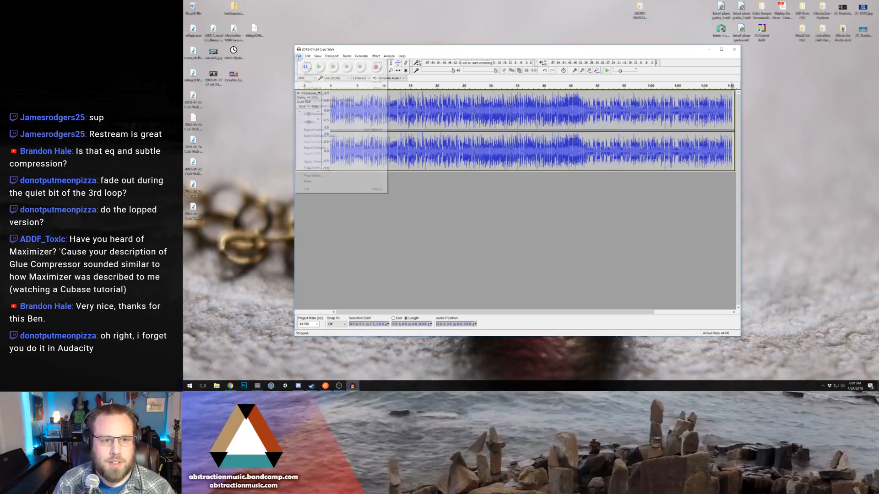
pyautogui.click(331, 136)
pyautogui.click(382, 159)
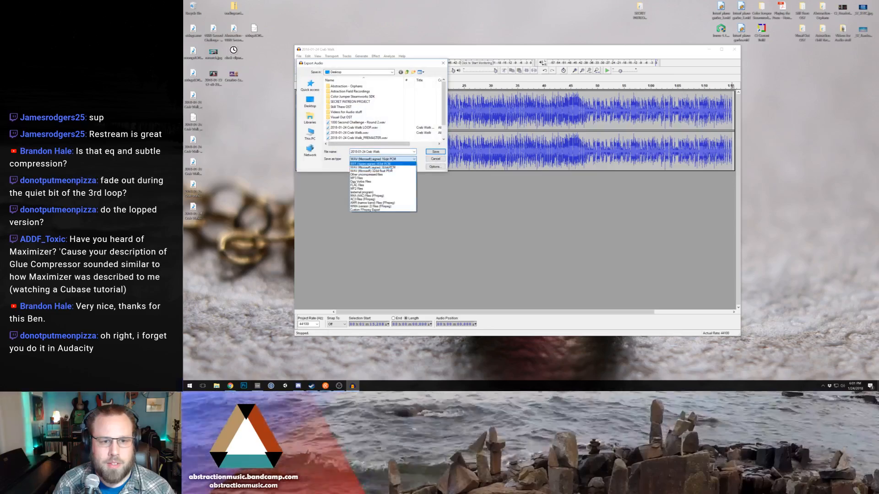
pyautogui.click(362, 182)
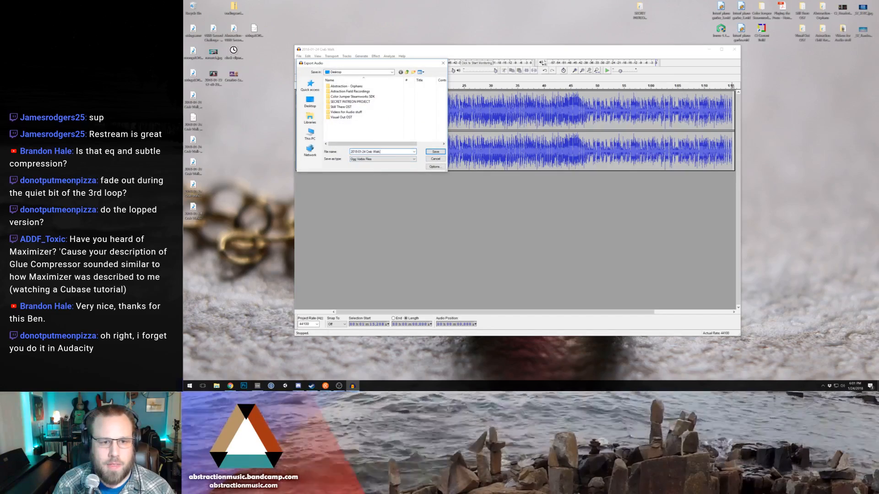
pyautogui.write('LOOP')
pyautogui.press('Return')
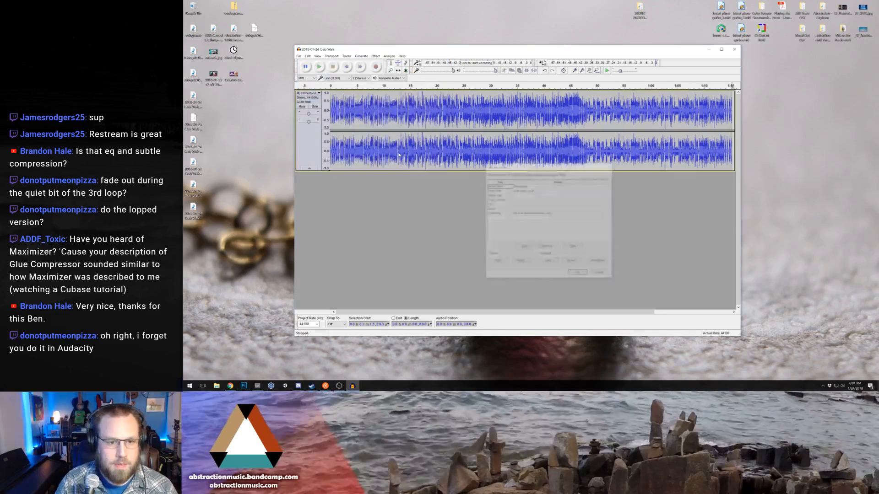
pyautogui.press('Return')
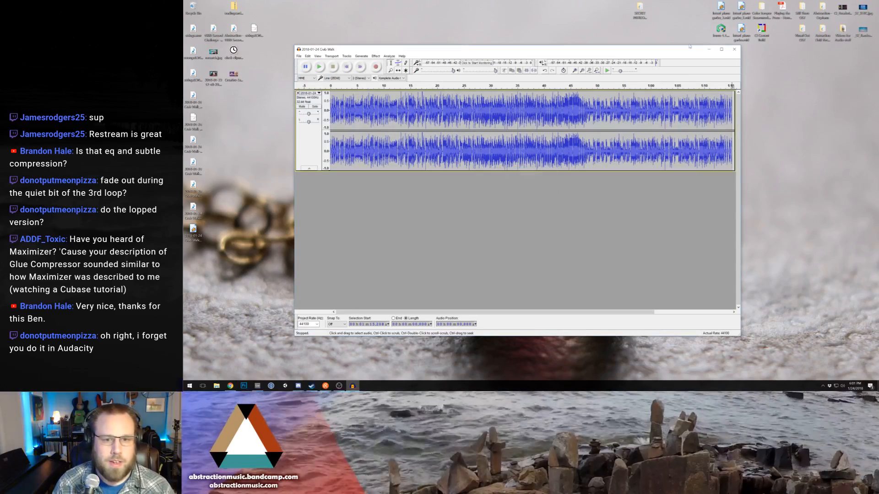
# Close the Audacity project without saving and move the four exported Crab Walk files to the middle of the desktop
pyautogui.click(735, 51)
pyautogui.click(542, 212)
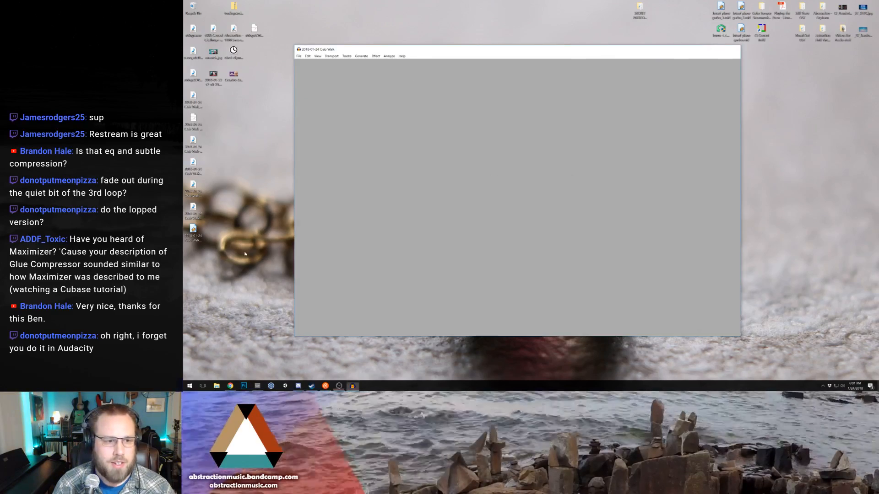
pyautogui.moveTo(245, 250); pyautogui.dragTo(202, 168)
pyautogui.moveTo(194, 166); pyautogui.dragTo(418, 164)
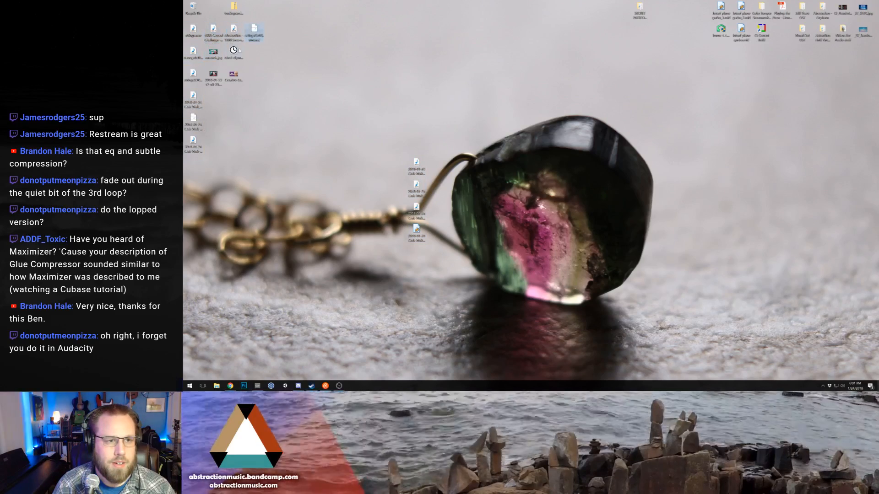
# Open the 1000 Second Challenge Rematch image from the desktop in Photos and reposition its window
pyautogui.click(233, 82)
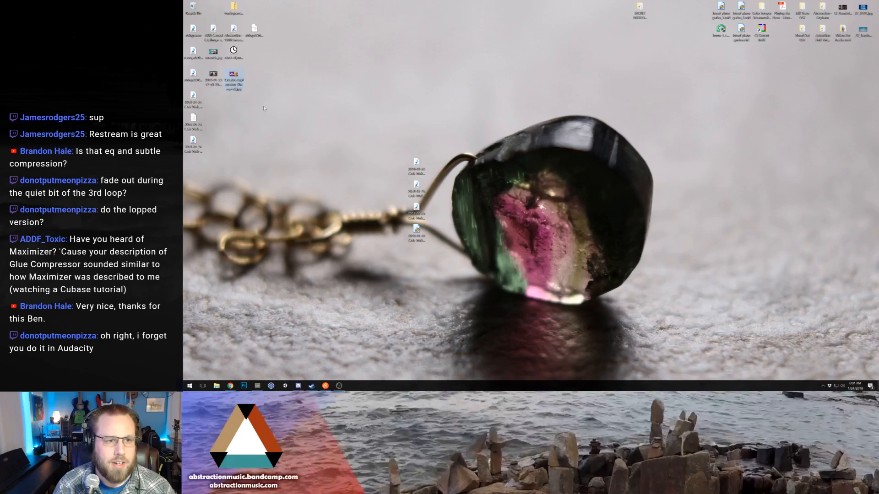
pyautogui.doubleClick(216, 55)
pyautogui.moveTo(582, 11); pyautogui.dragTo(504, 44)
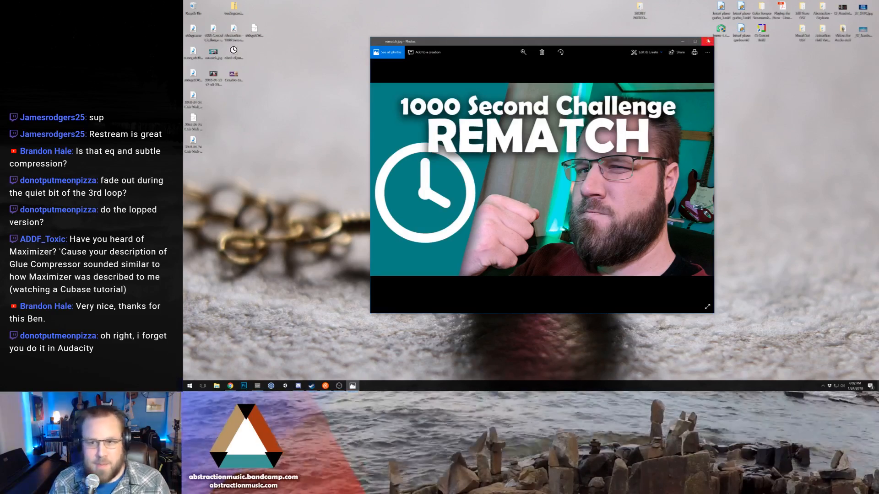
# Close the thumbnail image previews in Photos and move the two lower Crab Walk files beside the other grouped desktop icons
pyautogui.click(708, 42)
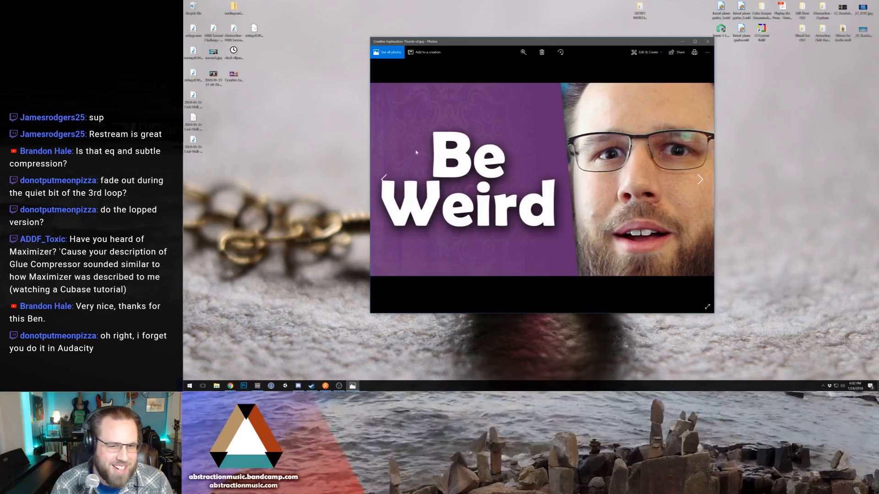
pyautogui.click(385, 179)
pyautogui.click(700, 180)
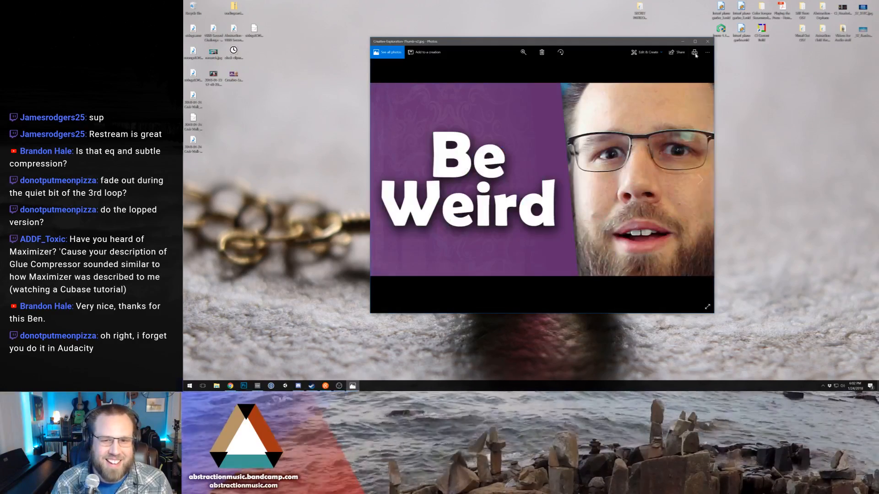
pyautogui.click(709, 41)
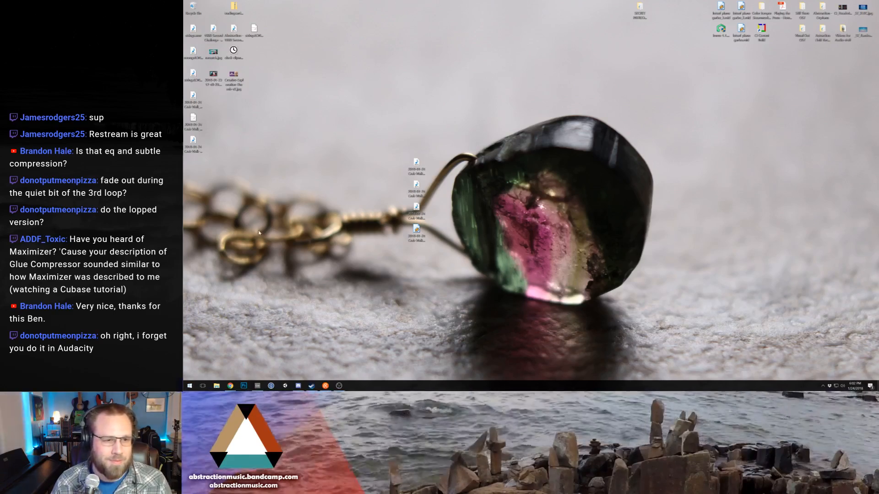
pyautogui.moveTo(220, 176); pyautogui.dragTo(185, 120)
pyautogui.moveTo(194, 120); pyautogui.dragTo(255, 54)
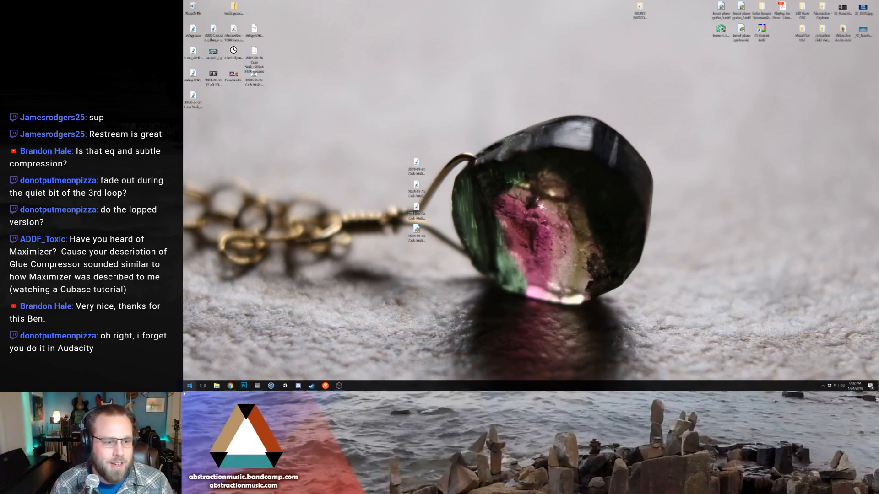
# Switch to Chrome and search Google Images for crab in a new tab
pyautogui.click(231, 386)
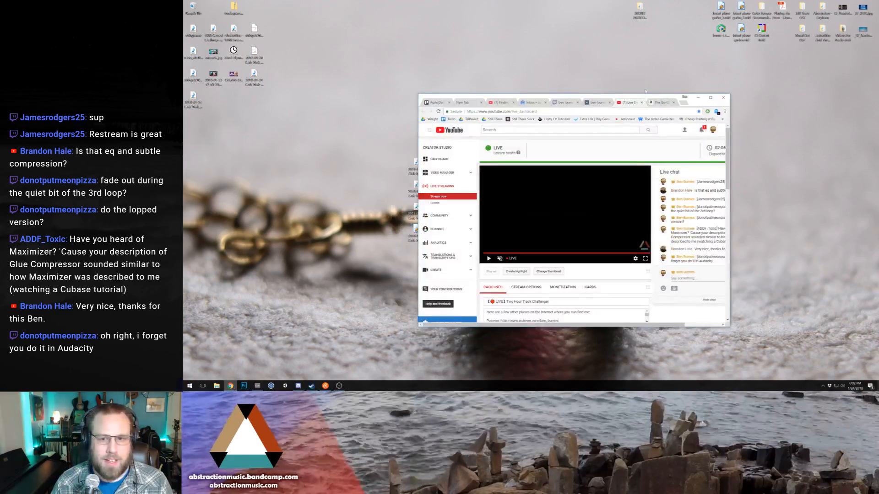
pyautogui.click(683, 103)
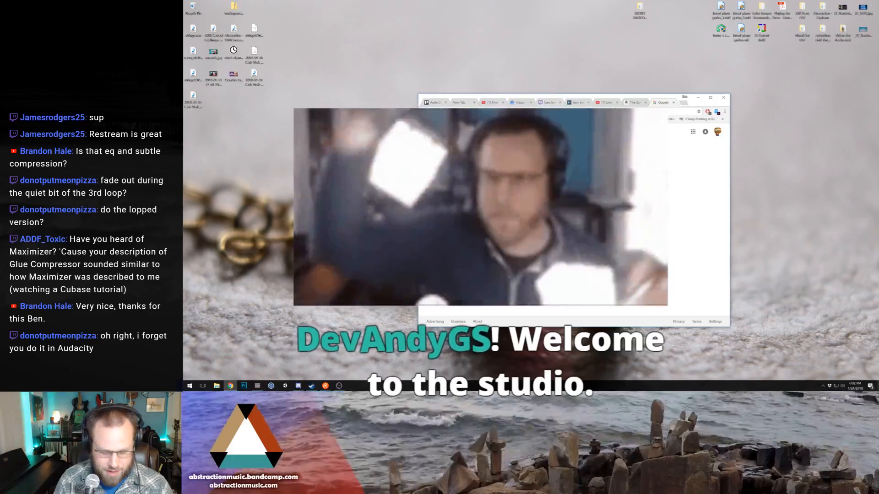
pyautogui.write('crab')
pyautogui.press('Return')
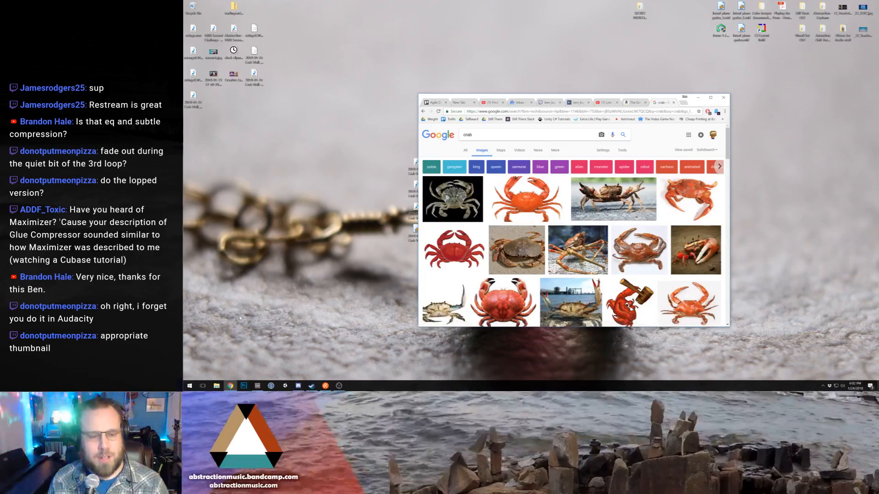
pyautogui.click(258, 386)
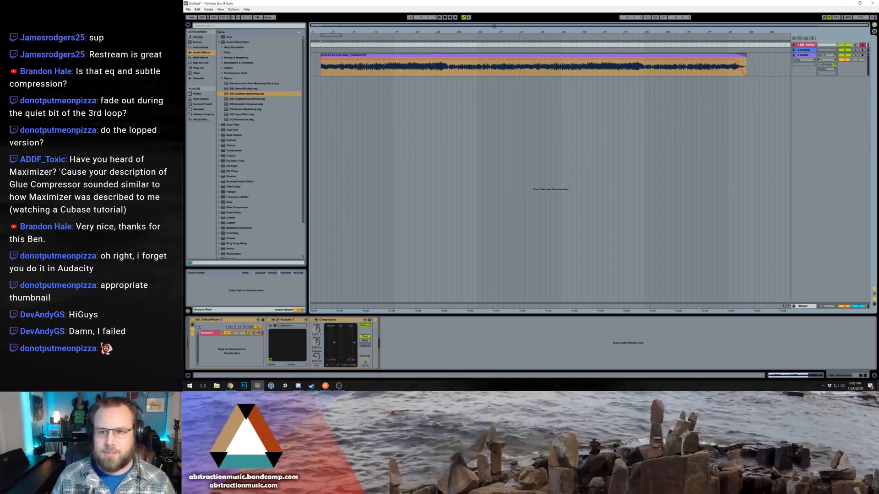
pyautogui.click(847, 3)
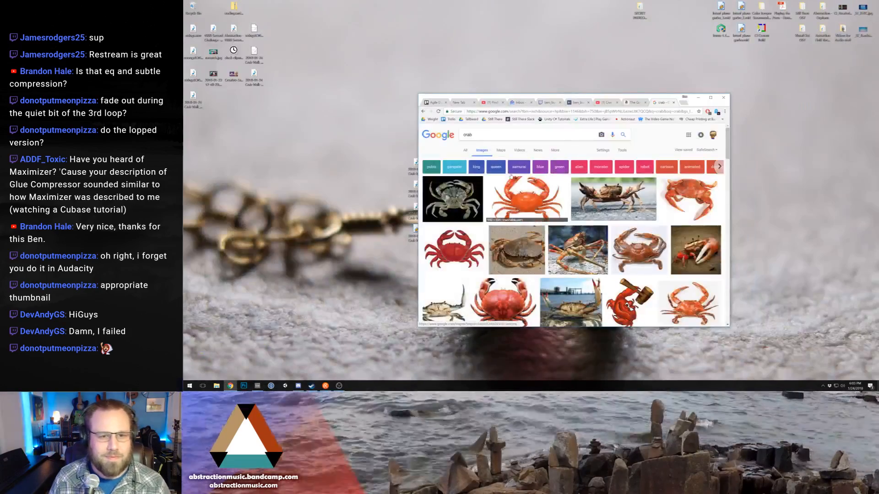
# Open the full-size photo of the brown crab with raised claws, save it to the desktop, and put the browser away
pyautogui.click(616, 209)
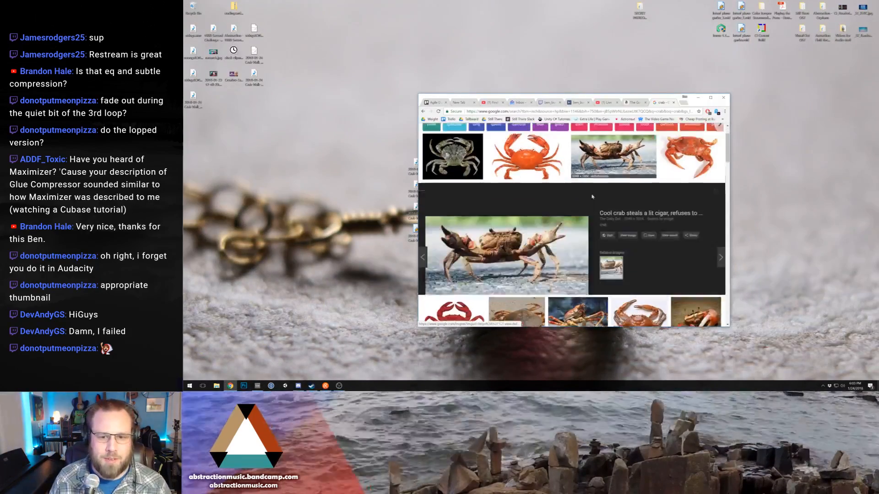
pyautogui.click(628, 220)
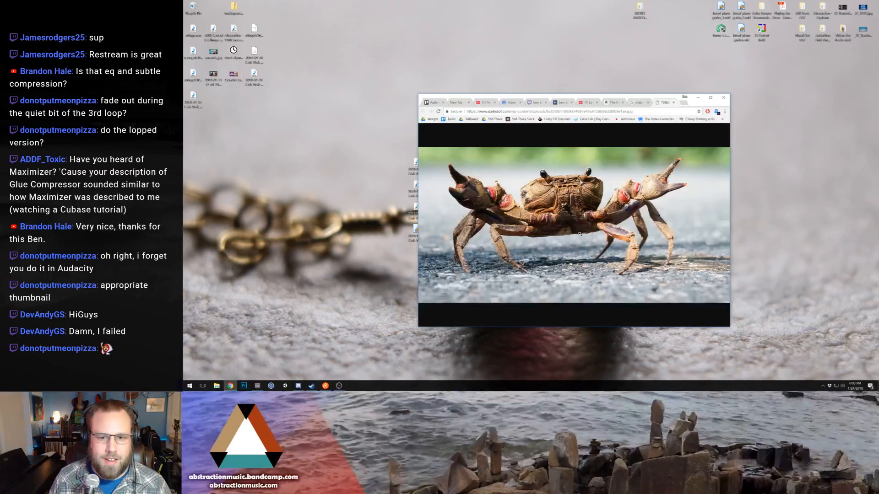
pyautogui.moveTo(616, 242); pyautogui.dragTo(319, 184)
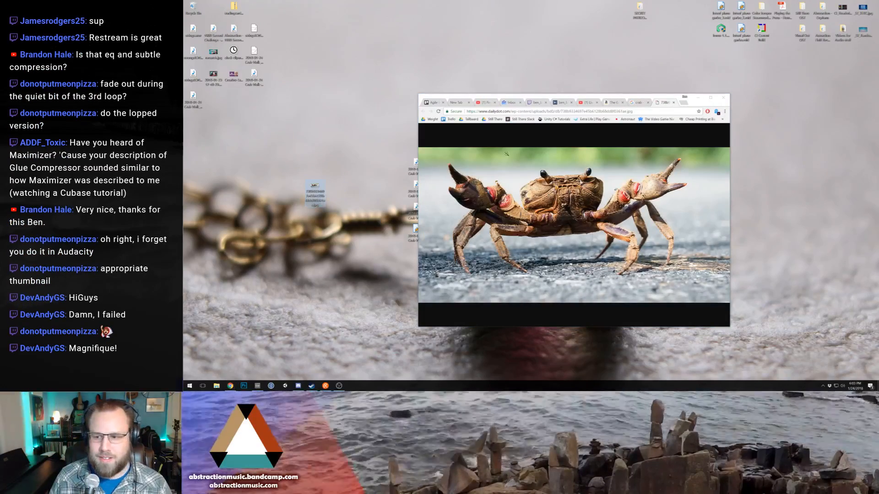
pyautogui.click(673, 103)
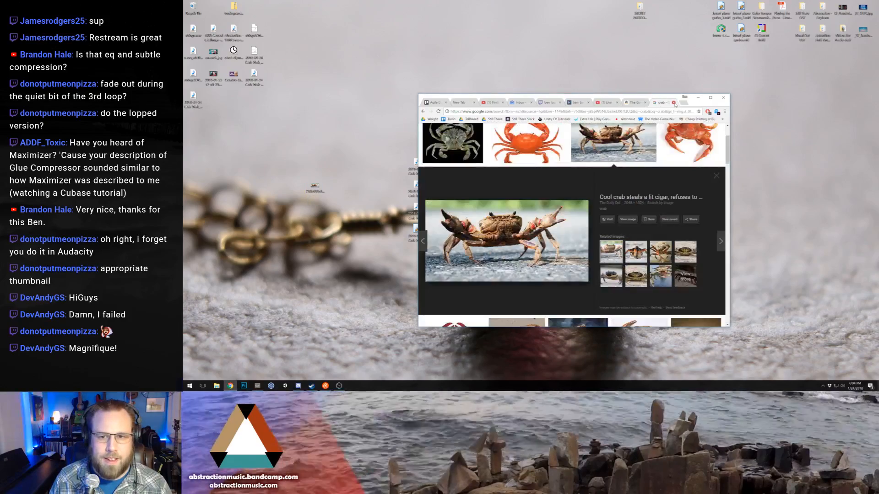
pyautogui.click(674, 102)
pyautogui.click(698, 98)
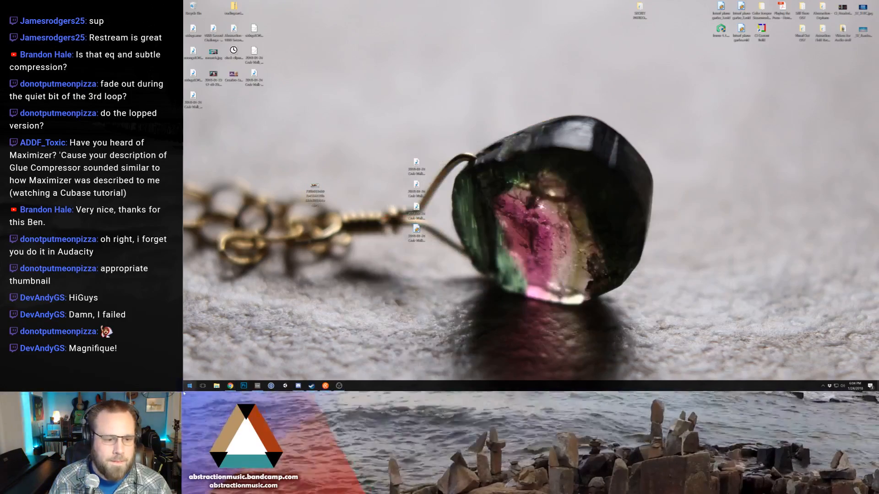
# Launch HitFilm Pro and open the 2HTC Season 5 Template project from the Two Hour Timelapse folder, dismissing the missing-files relink
pyautogui.press('super')
pyautogui.click(397, 349)
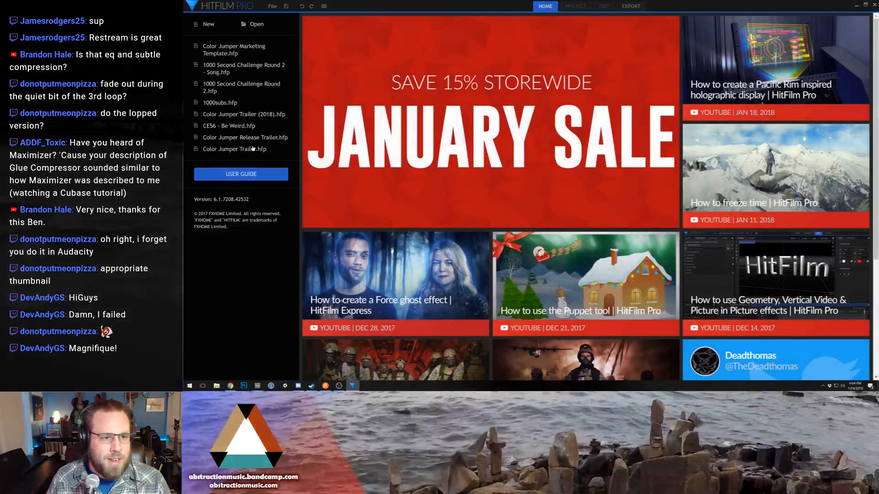
pyautogui.click(271, 7)
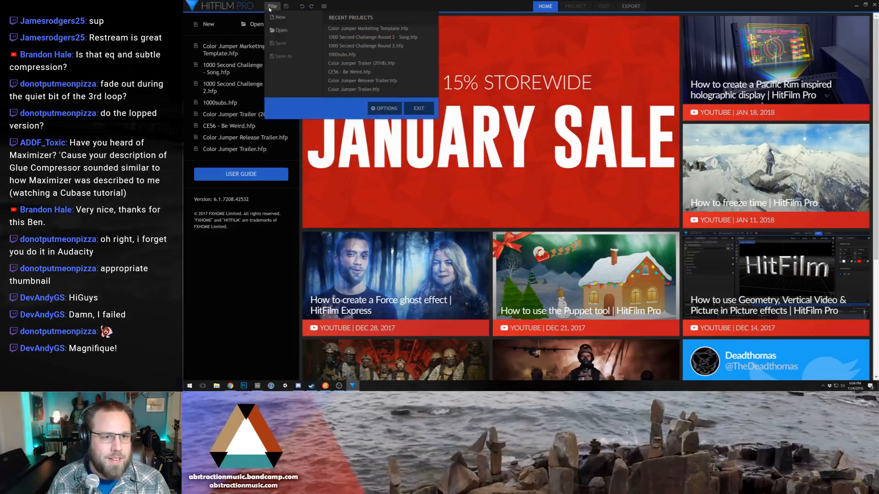
pyautogui.click(280, 30)
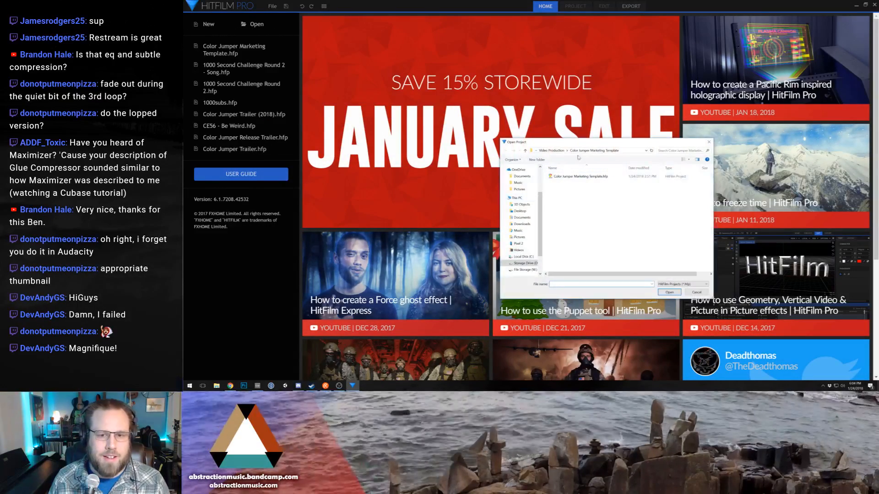
pyautogui.click(551, 150)
pyautogui.scroll(-1, 595, 265)
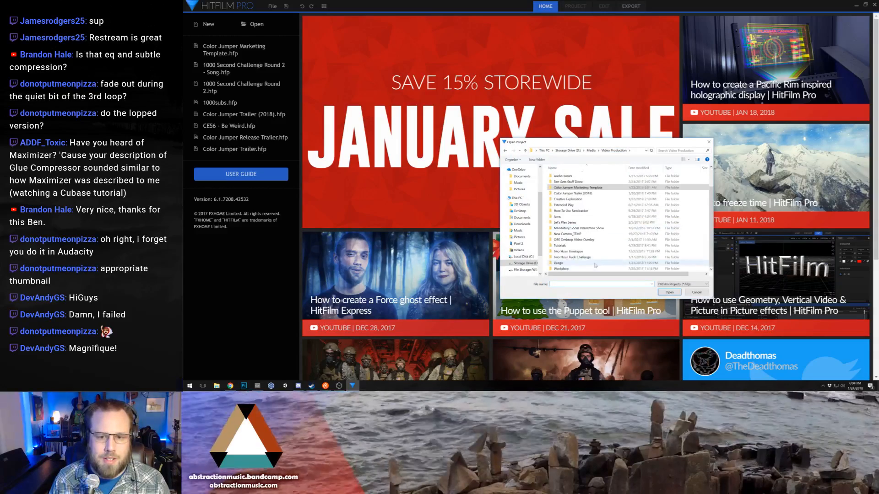
pyautogui.doubleClick(569, 252)
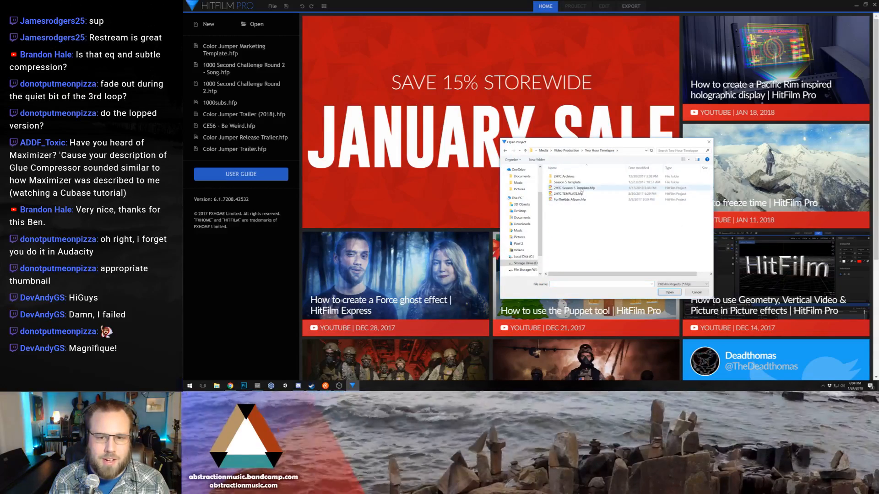
pyautogui.doubleClick(581, 189)
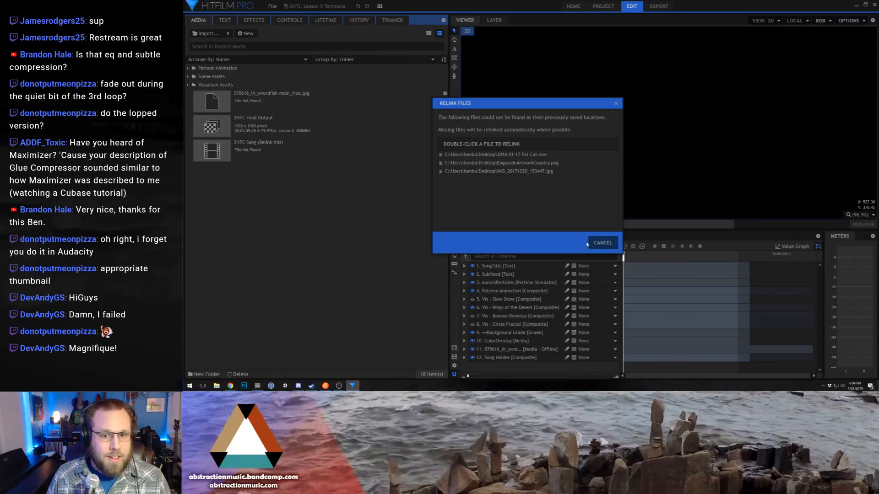
pyautogui.click(602, 243)
# Relink the 2HTC Song media item to 2018-01-24 Crab Walk.wav on the desktop
pyautogui.click(249, 153)
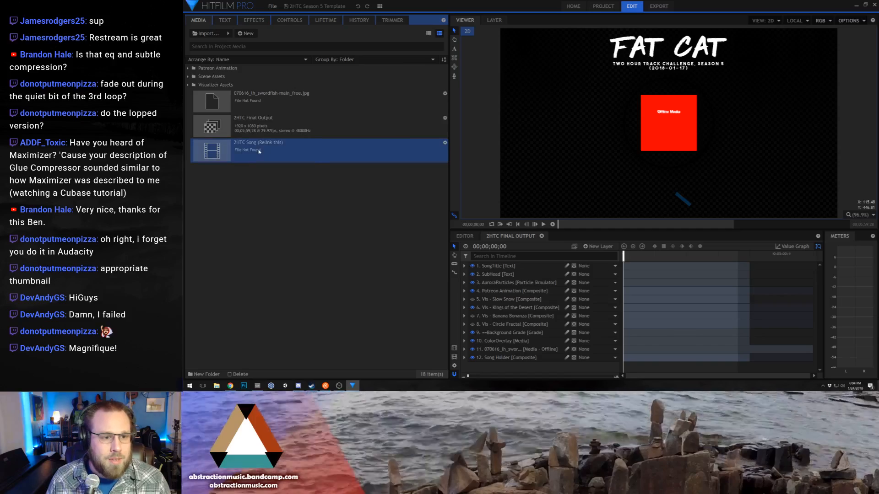
pyautogui.rightClick(248, 154)
pyautogui.click(275, 227)
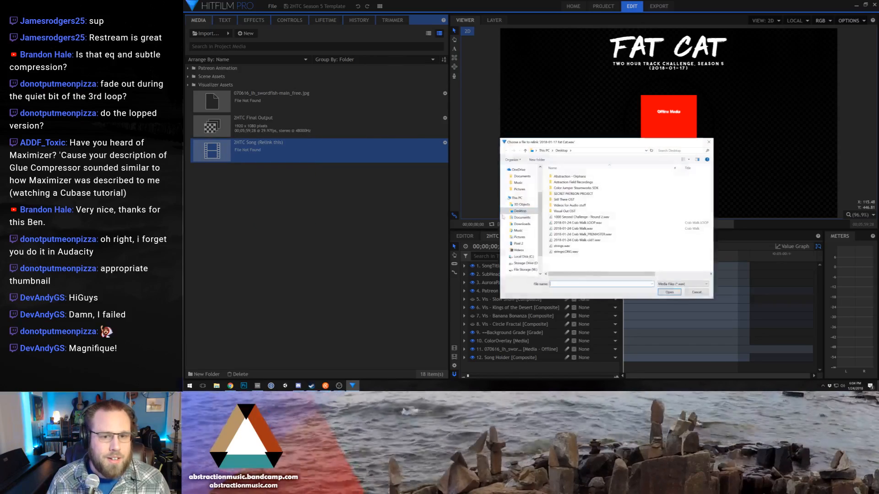
pyautogui.doubleClick(604, 229)
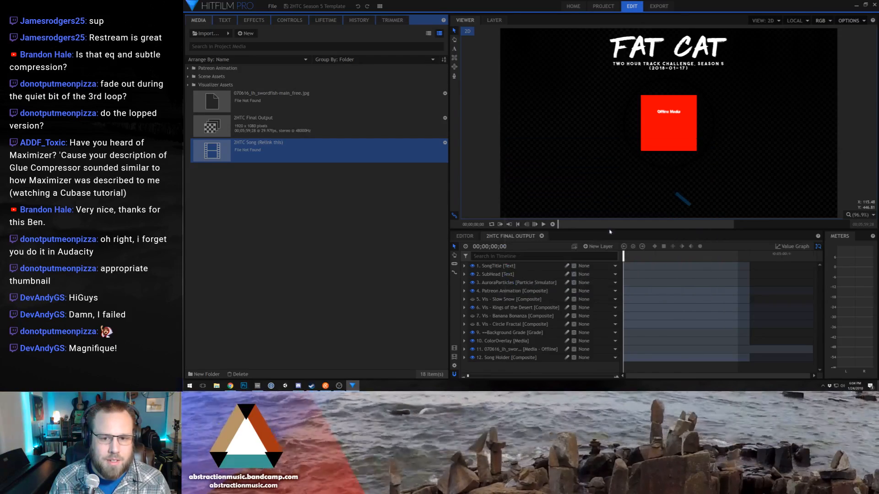
# Relink the missing swordfish background image to the downloaded crab photo on the desktop
pyautogui.rightClick(291, 101)
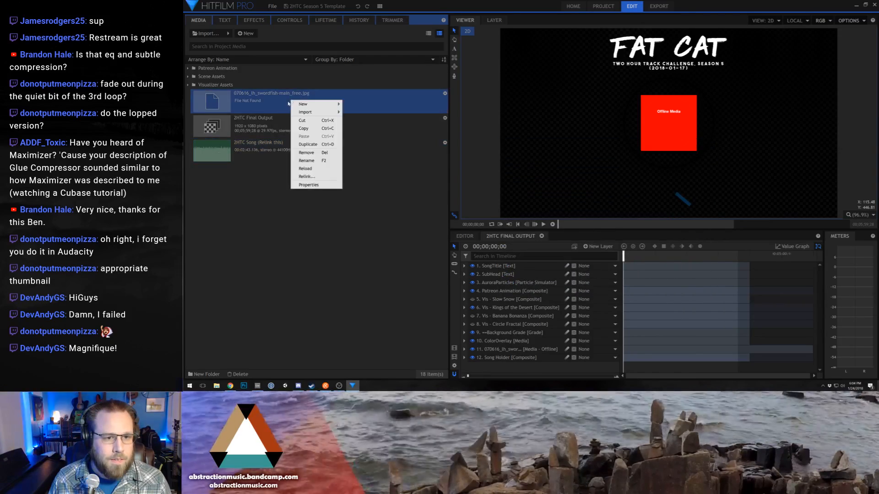
pyautogui.click(314, 177)
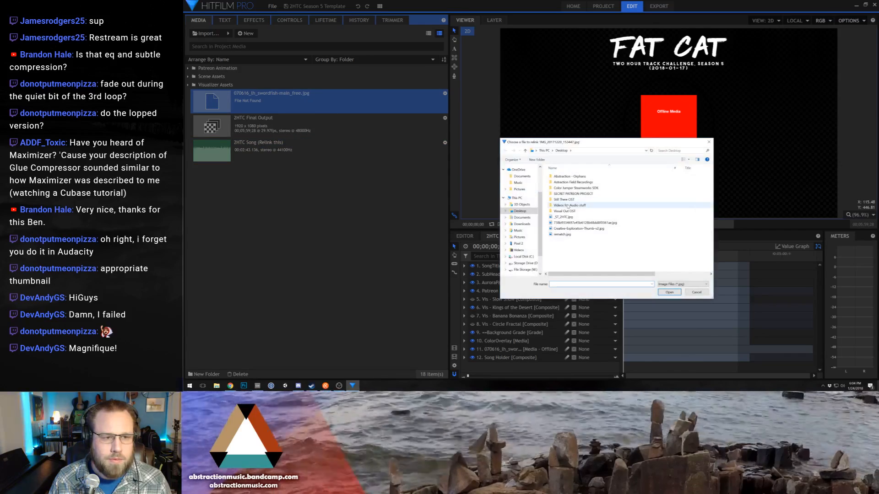
pyautogui.doubleClick(603, 225)
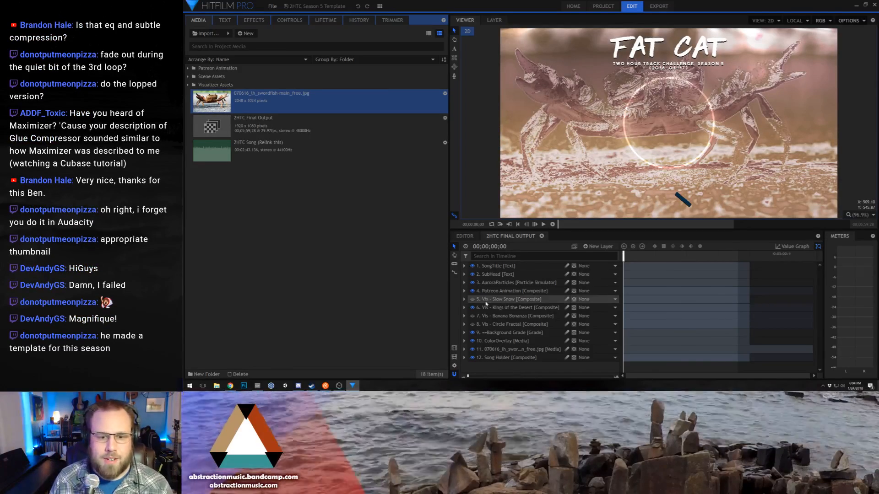
# Show the Vis - Slow Snow layer, hide Vis - Kings of the Desert, and preview the composite from the start
pyautogui.click(472, 299)
pyautogui.click(472, 307)
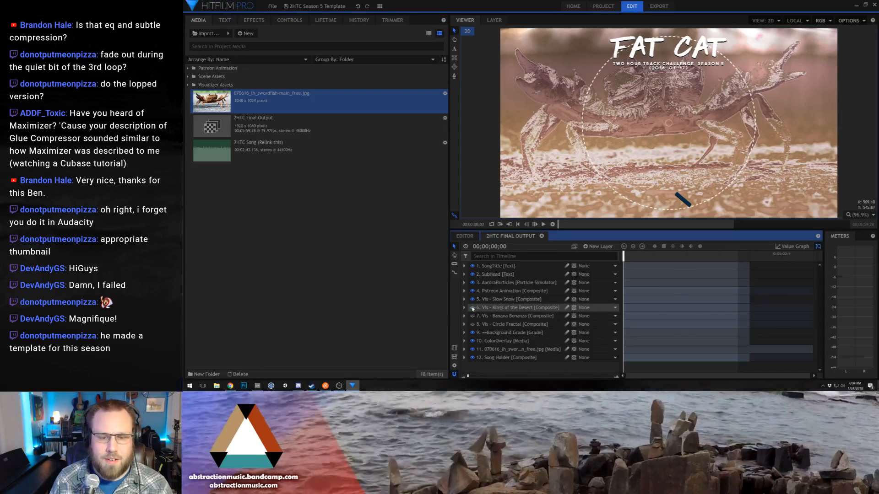
pyautogui.scroll(-1, 605, 210)
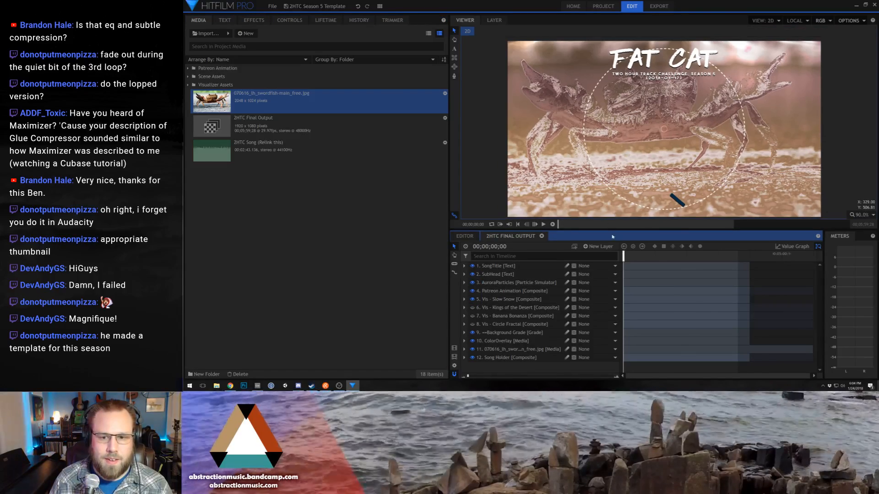
pyautogui.moveTo(624, 255)
pyautogui.mouseDown()
pyautogui.moveTo(671, 254)
pyautogui.moveTo(619, 253)
pyautogui.mouseUp()
pyautogui.press('space')
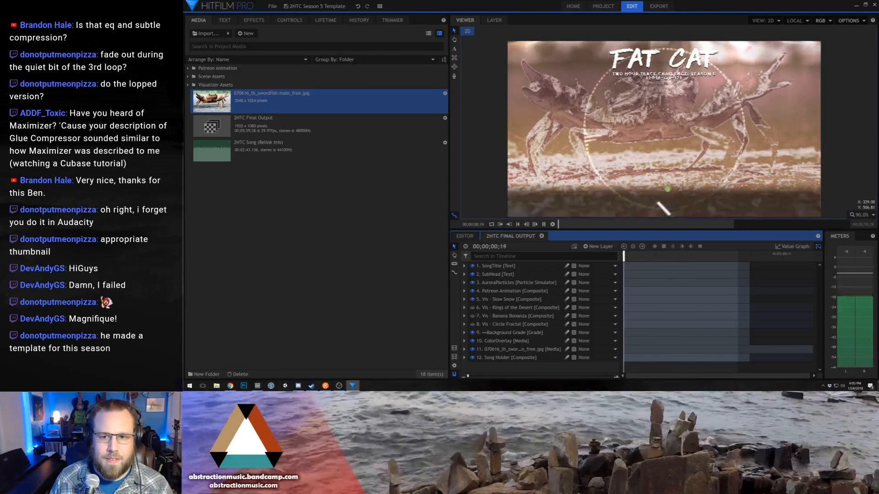
pyautogui.press('space')
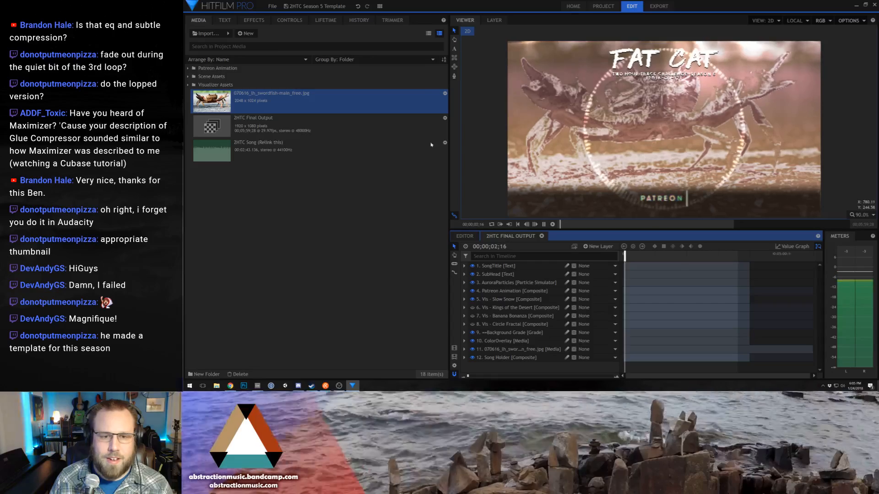
# Replace the song title text in the viewer with CRAB WALK
pyautogui.click(454, 49)
pyautogui.moveTo(610, 56); pyautogui.dragTo(736, 47)
pyautogui.write('CRAB')
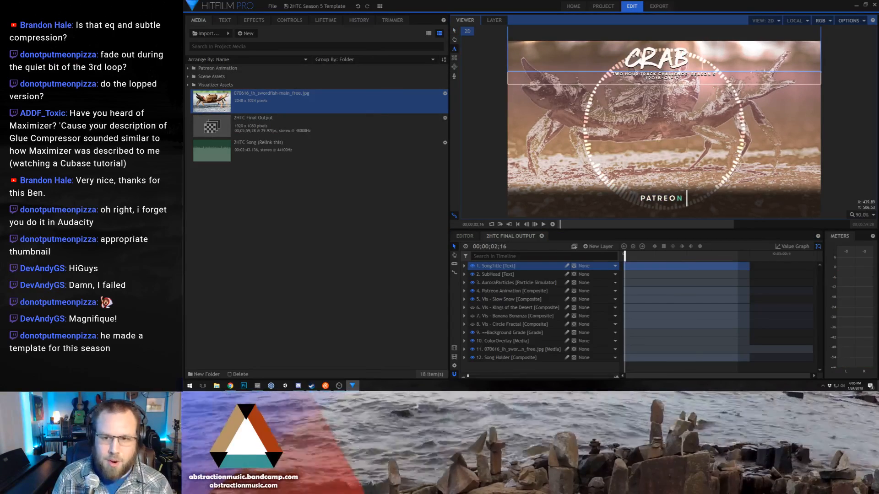
pyautogui.write(' WALK')
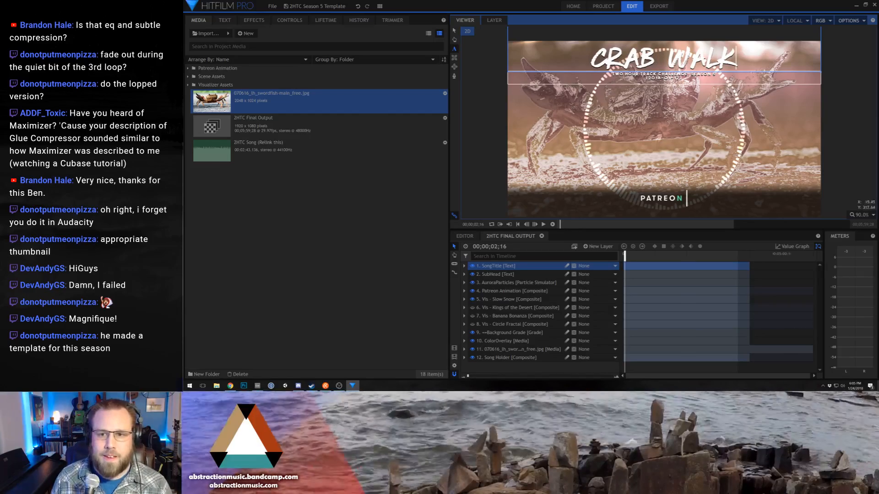
pyautogui.click(454, 30)
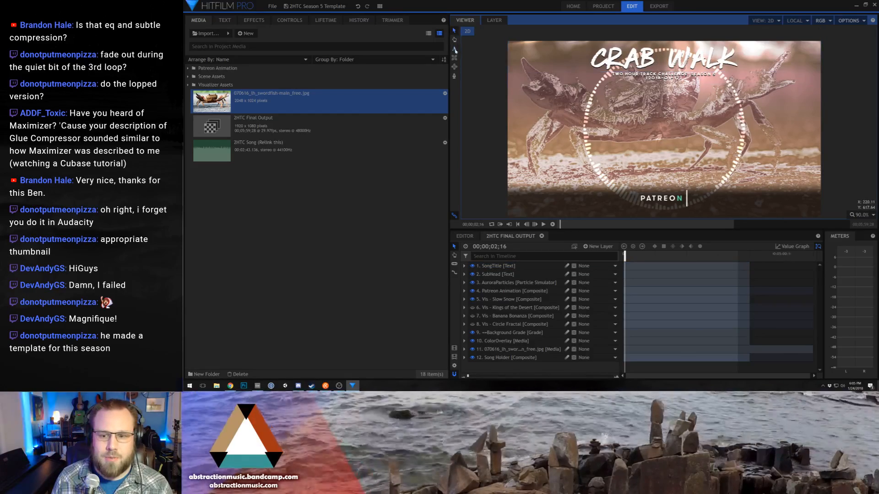
# Change the day in the subheading's date to 24 so it reads 2018-01-24
pyautogui.click(455, 50)
pyautogui.click(683, 77)
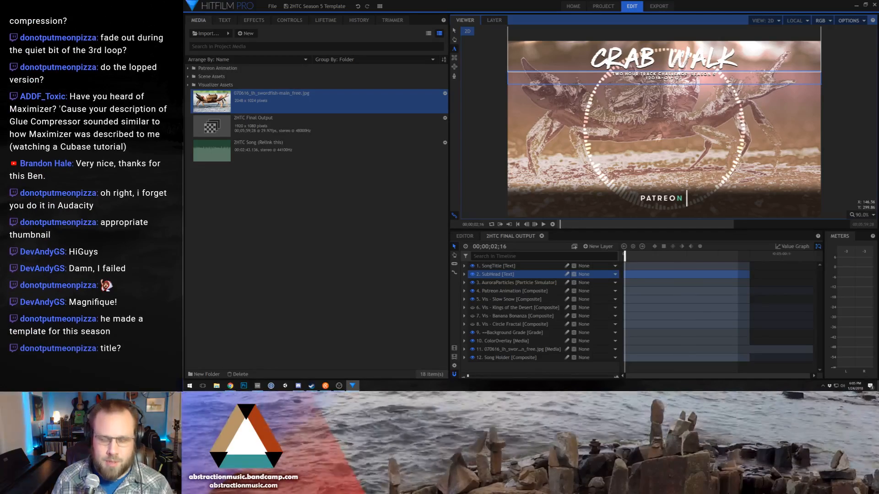
pyautogui.press('BackSpace')
pyautogui.press('BackSpace')
pyautogui.write('24')
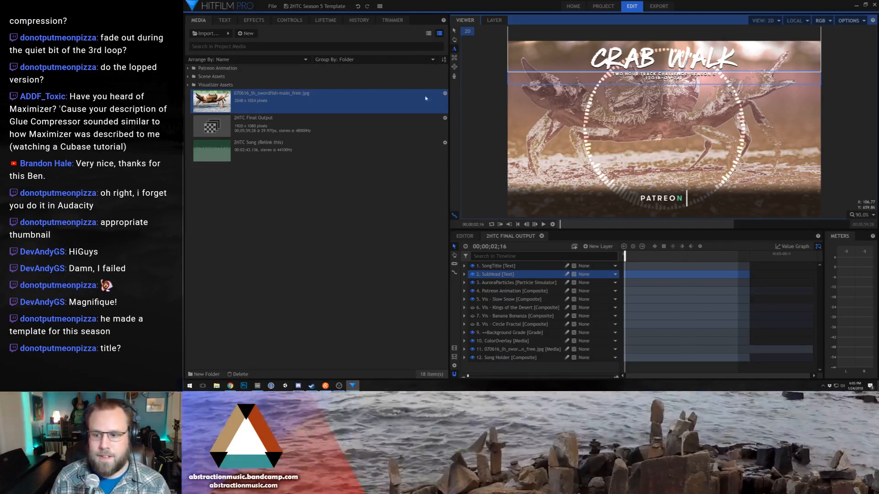
# Finish the text edit, then scrub and play the composite timeline to find where the song ends
pyautogui.click(454, 31)
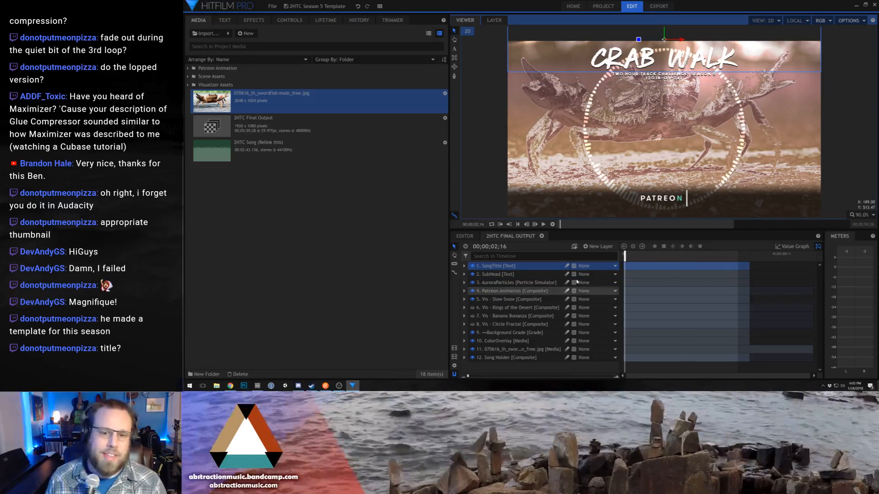
pyautogui.click(623, 256)
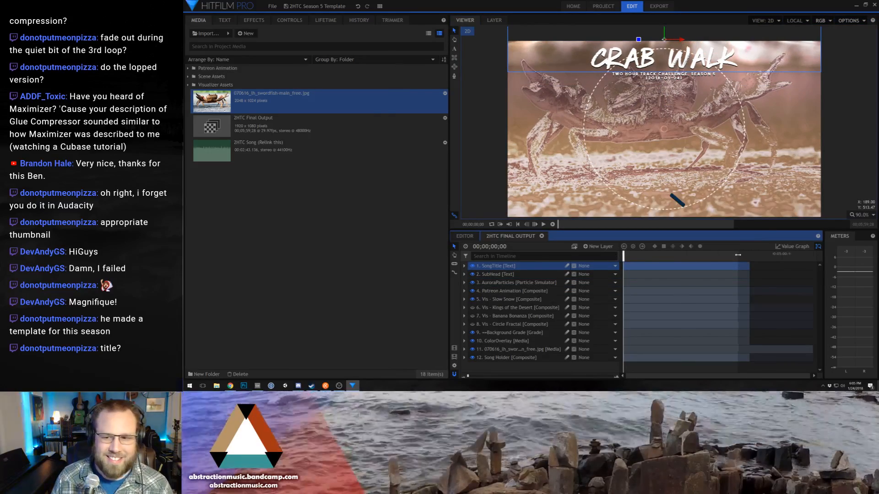
pyautogui.click(732, 255)
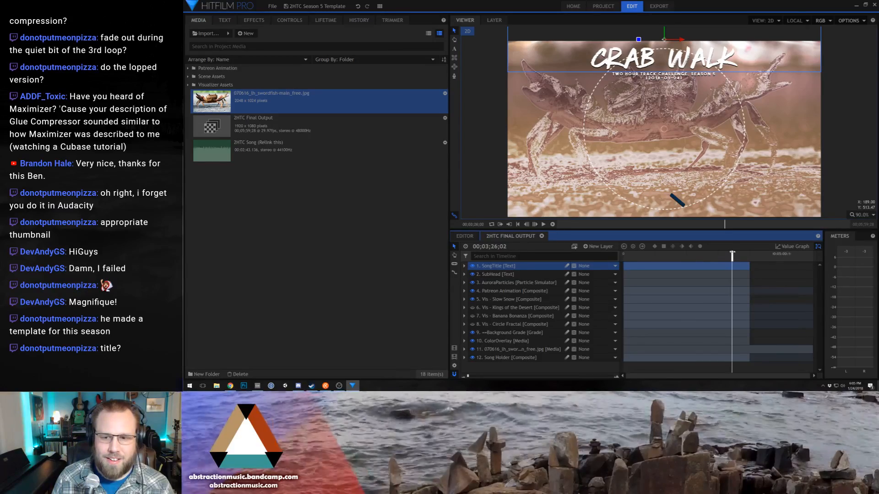
pyautogui.click(746, 255)
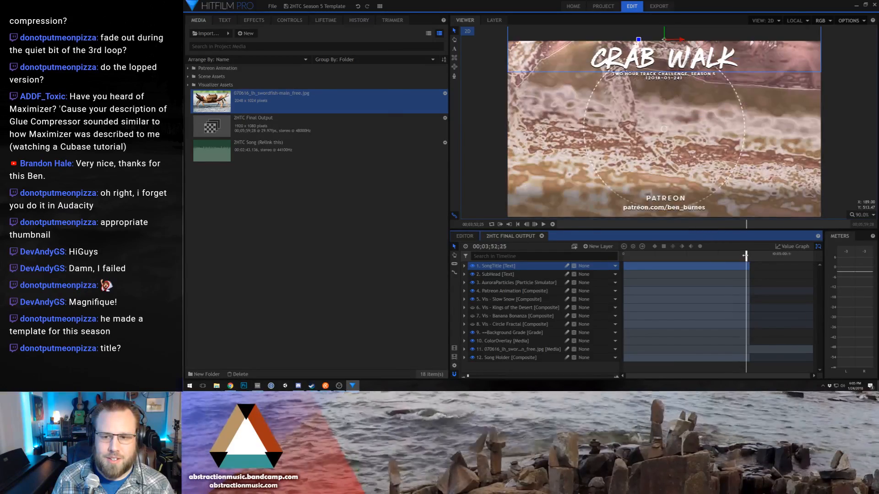
pyautogui.click(704, 255)
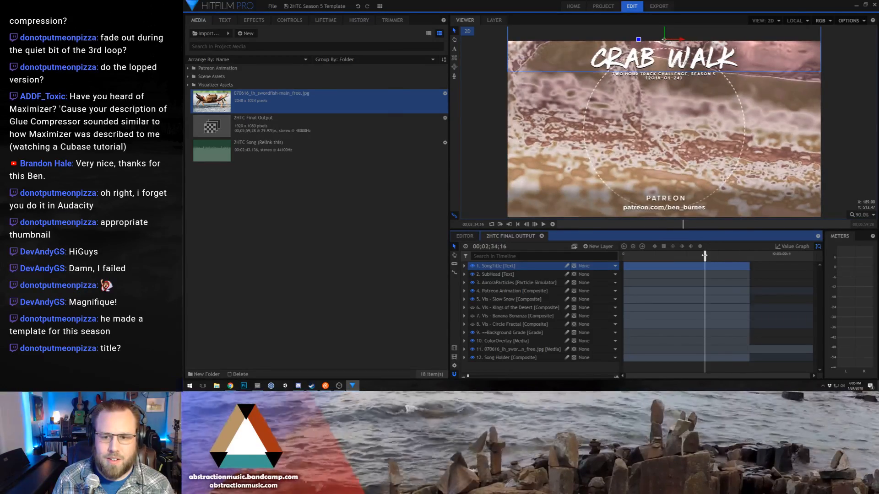
pyautogui.press('space')
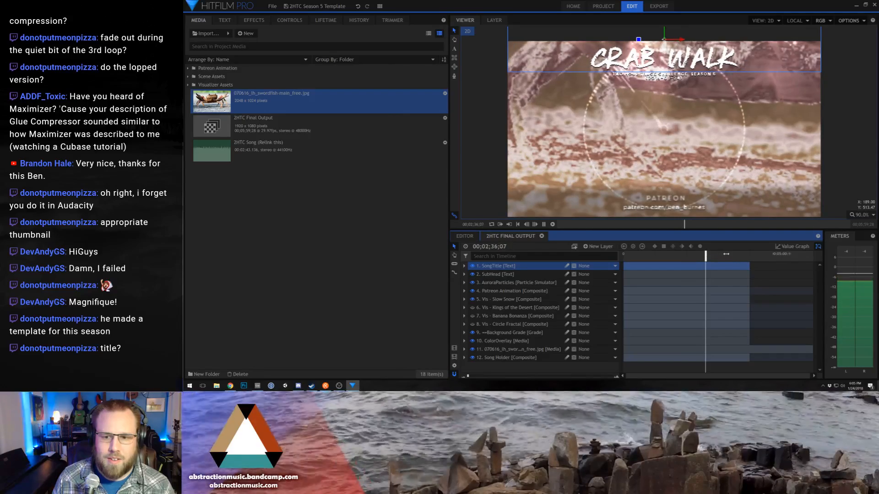
pyautogui.click(726, 255)
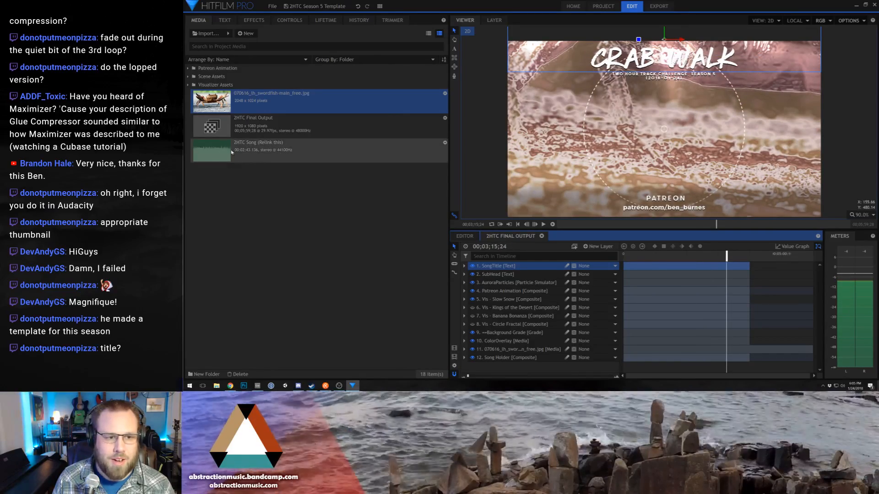
# End the composite's work area at about 00;02;43;20, where the song stops, and return the playhead to the start
pyautogui.click(712, 255)
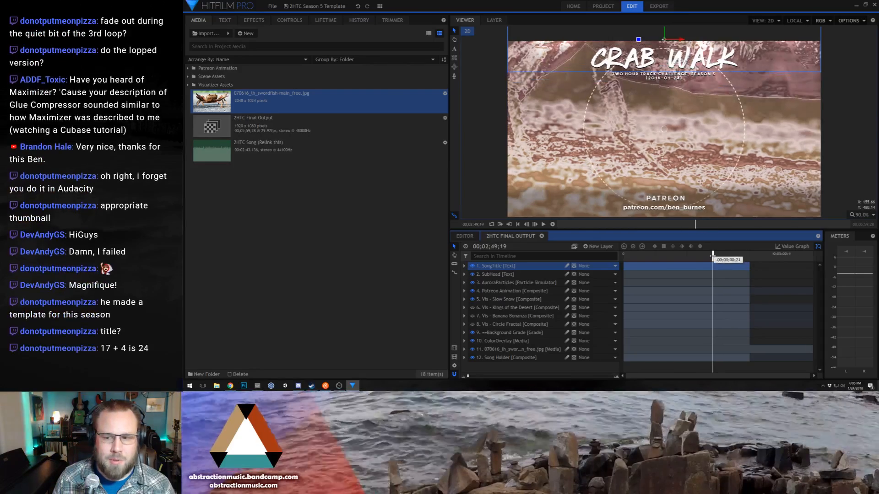
pyautogui.click(712, 255)
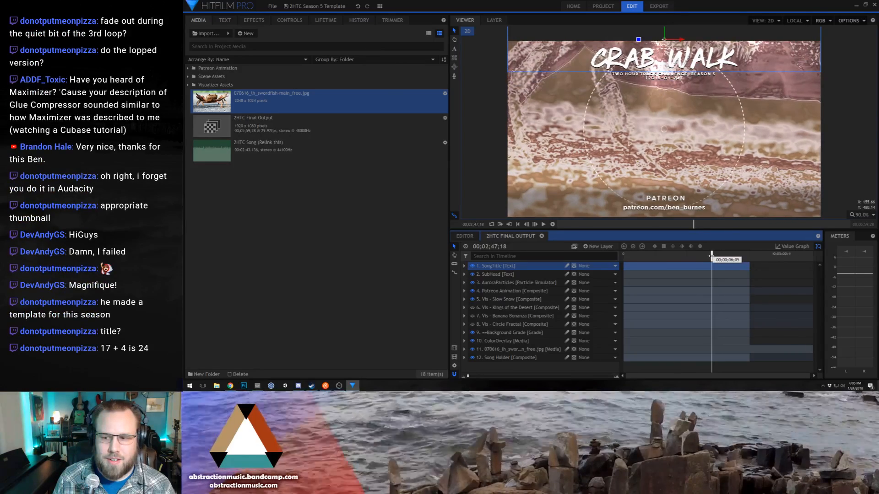
pyautogui.click(710, 255)
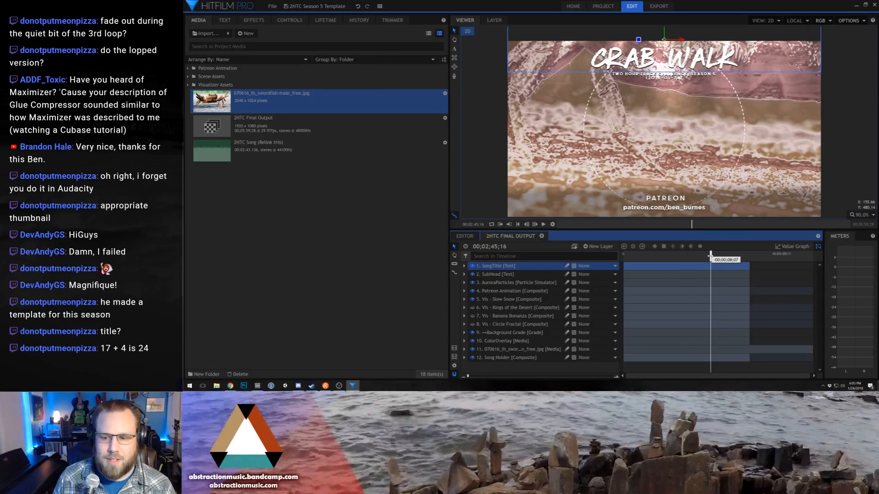
pyautogui.click(709, 255)
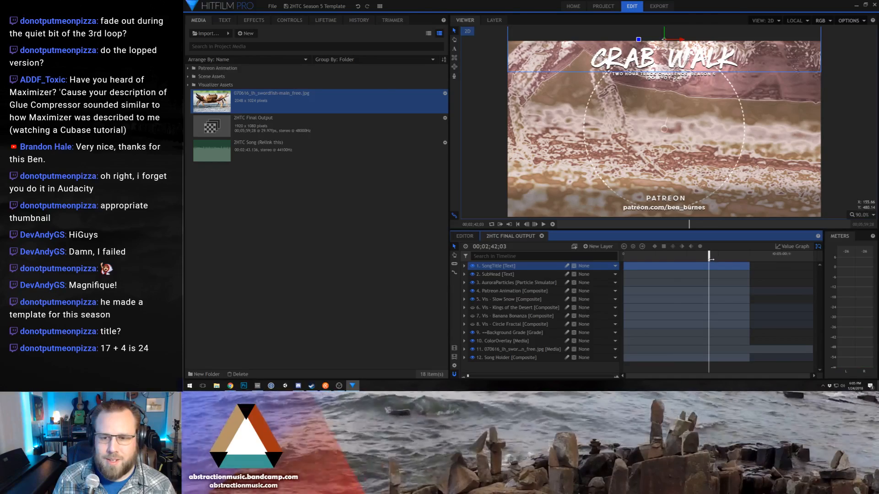
pyautogui.moveTo(708, 257); pyautogui.dragTo(709, 256)
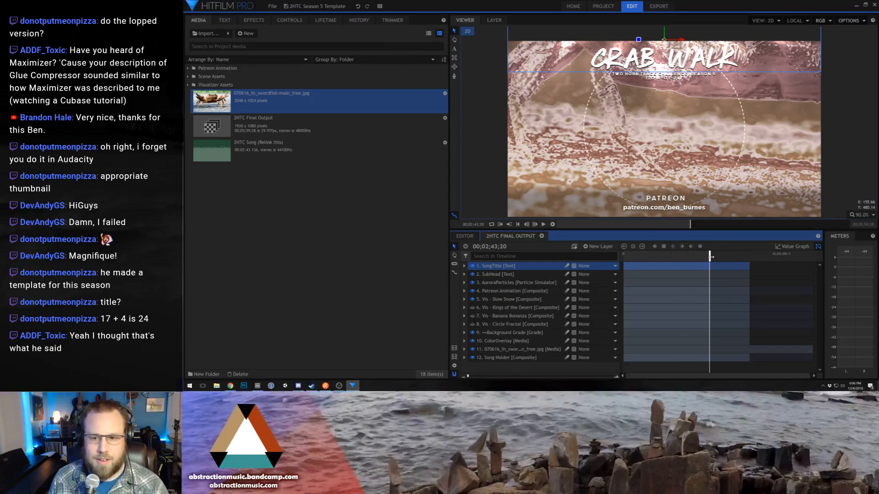
pyautogui.moveTo(711, 257); pyautogui.dragTo(616, 255)
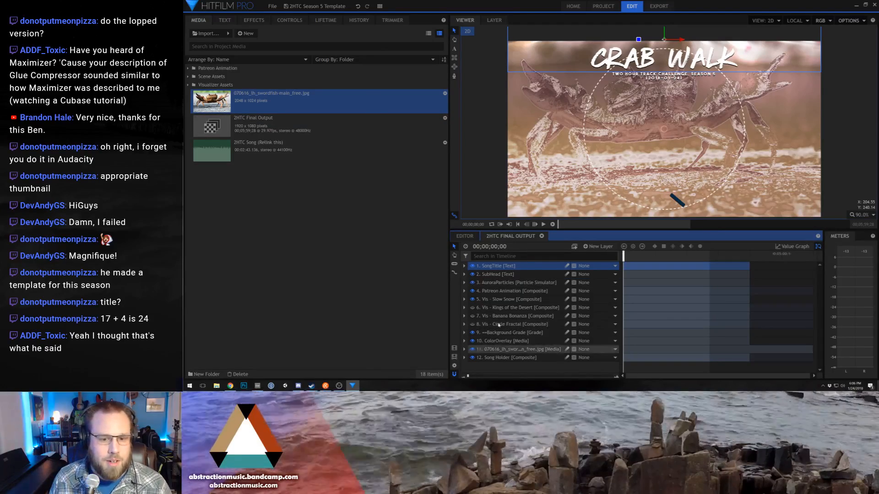
# Enable the Mosaic effect on the 070616_lh_swordfish-main_free.jpg background layer
pyautogui.click(498, 350)
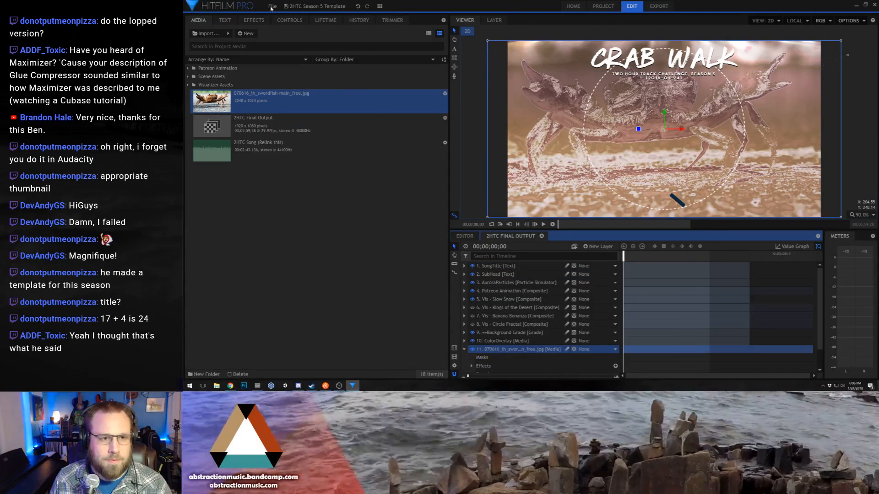
pyautogui.click(289, 20)
pyautogui.click(189, 76)
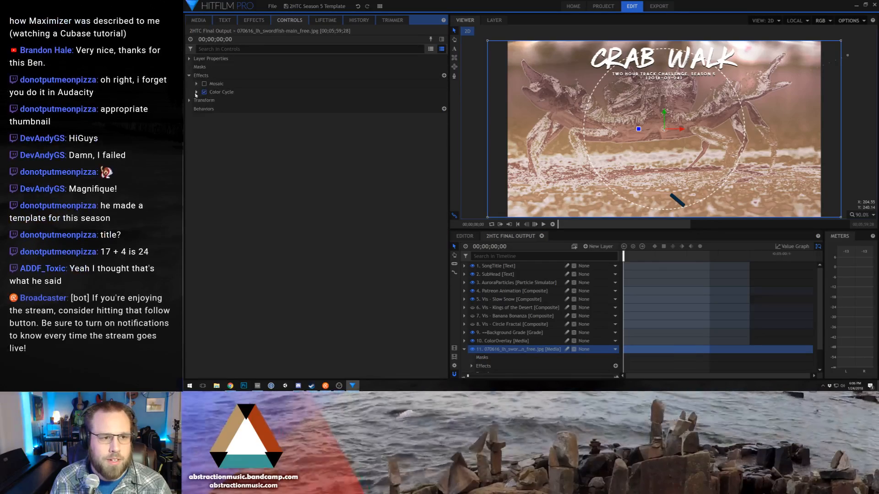
pyautogui.click(197, 92)
pyautogui.click(204, 84)
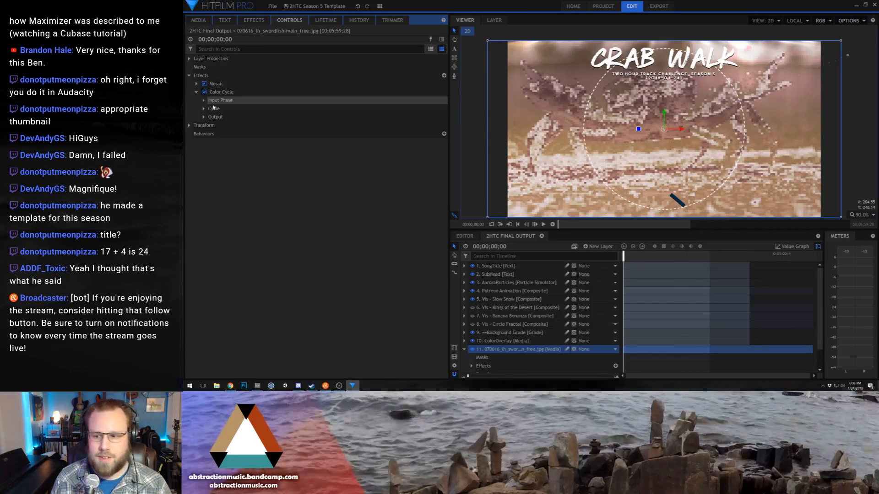
# Expose the Color Cycle effect's four cycle colors and set Color 1 to dark orange-red, RGB 149, 41, 14
pyautogui.click(204, 108)
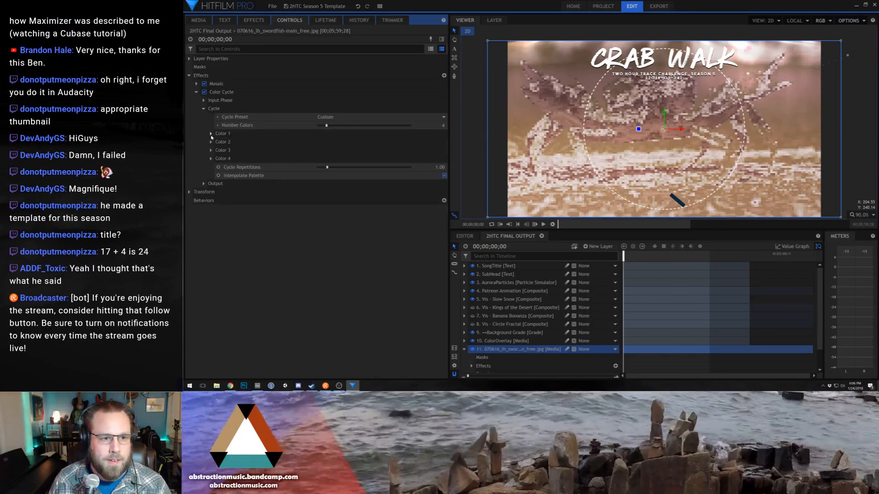
pyautogui.click(211, 134)
pyautogui.click(211, 176)
pyautogui.click(211, 218)
pyautogui.click(211, 261)
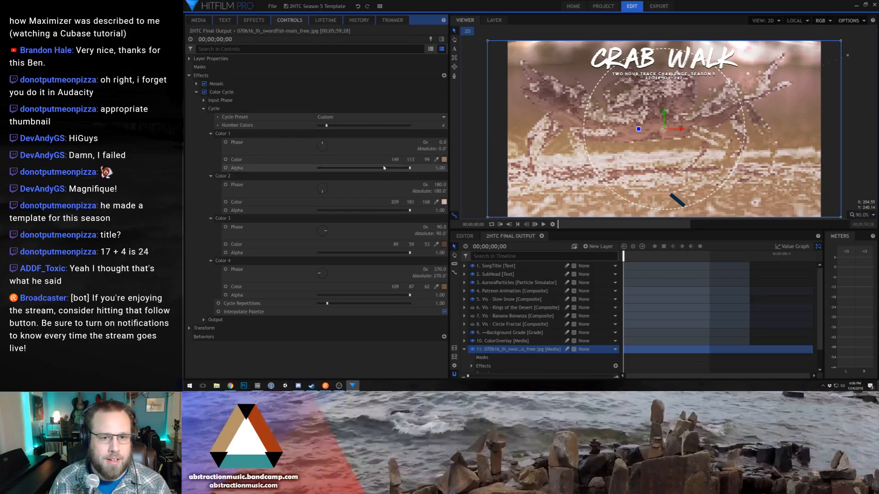
pyautogui.click(443, 160)
pyautogui.click(603, 140)
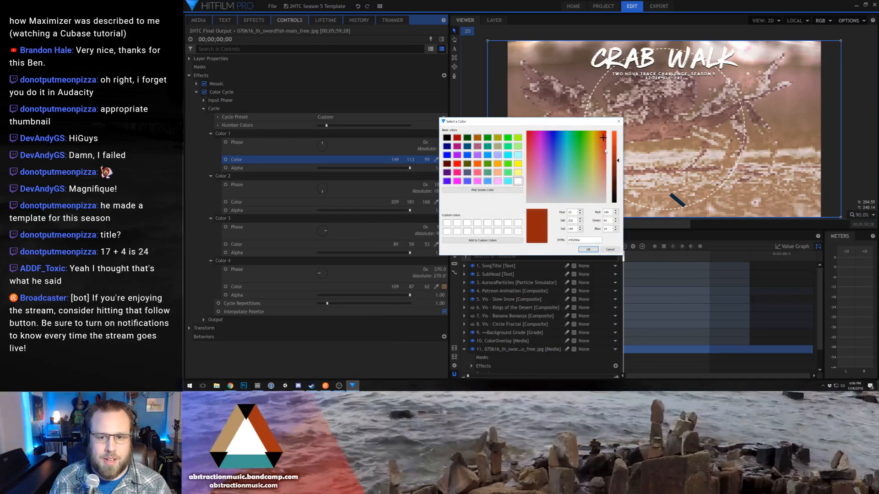
pyautogui.click(589, 250)
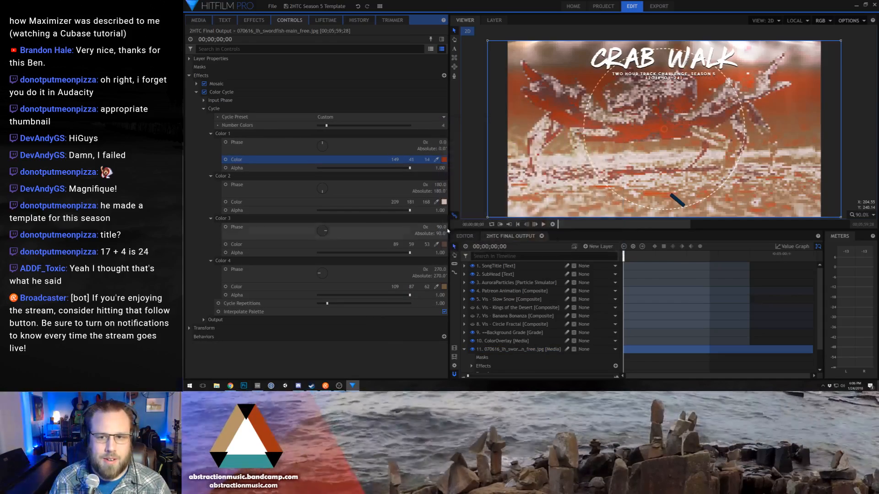
# Try a hot pink, RGB 209, 17, 78, as Color 2 of the Color Cycle effect
pyautogui.click(444, 203)
pyautogui.moveTo(600, 147); pyautogui.dragTo(600, 139)
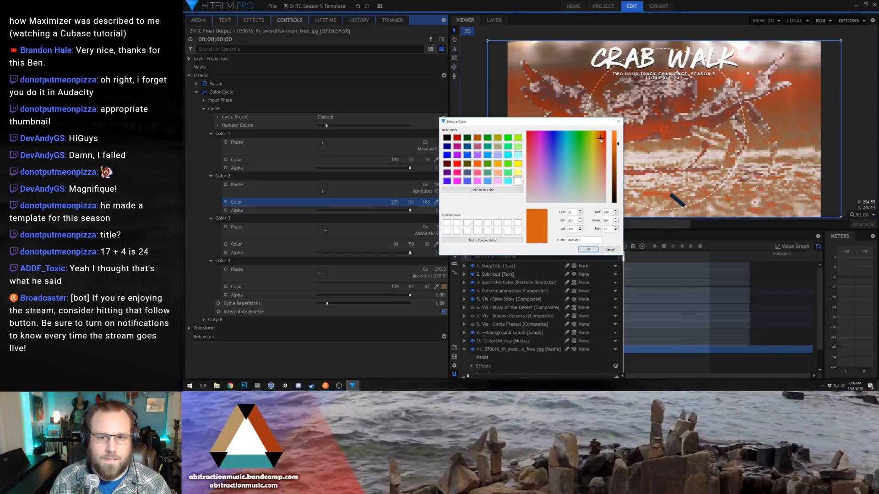
pyautogui.click(532, 137)
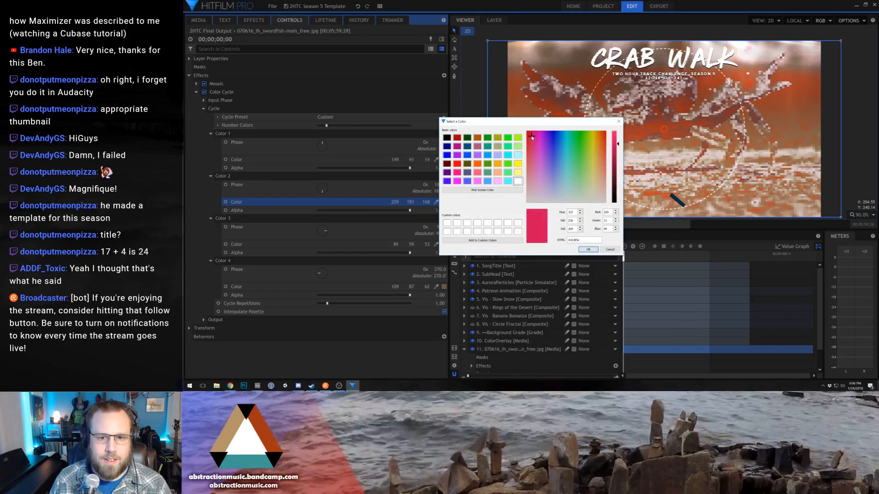
pyautogui.click(588, 250)
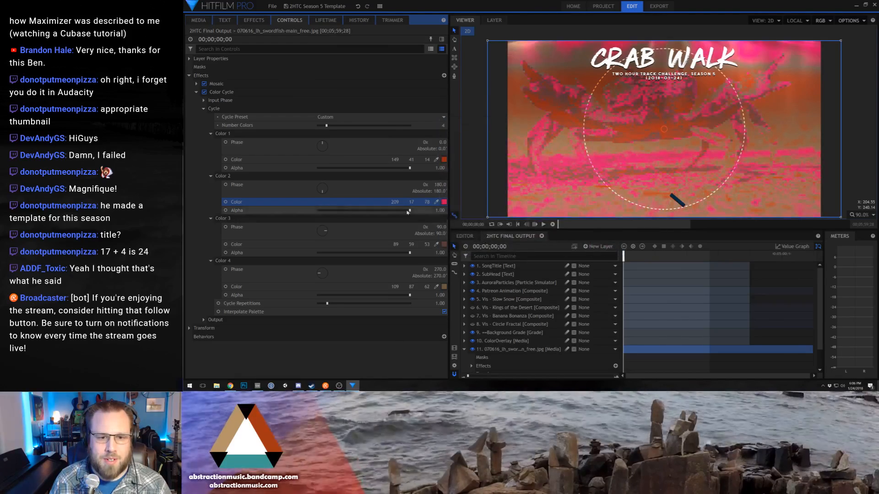
# Set Color 2 of the Color Cycle effect to bright red, RGB 209, 8, 11
pyautogui.click(443, 202)
pyautogui.click(527, 134)
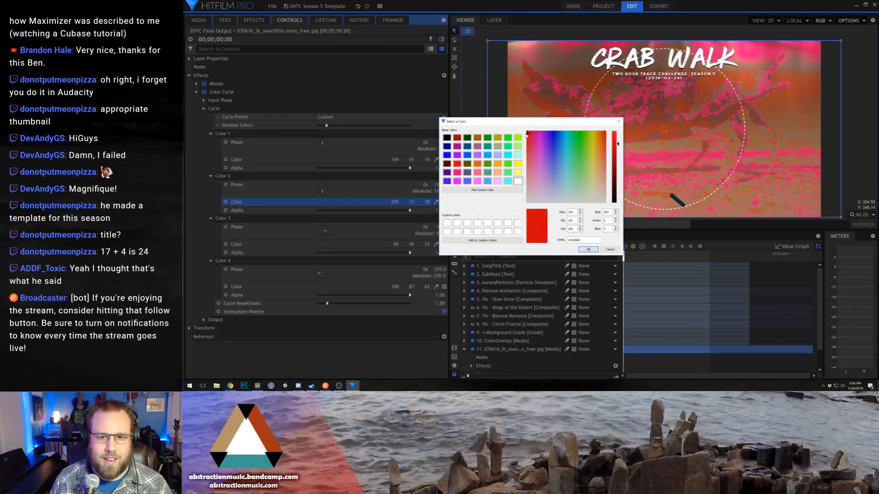
pyautogui.click(589, 250)
# Set Color 3 of the Color Cycle effect to a muted dark red, RGB 133, 41, 55
pyautogui.click(444, 244)
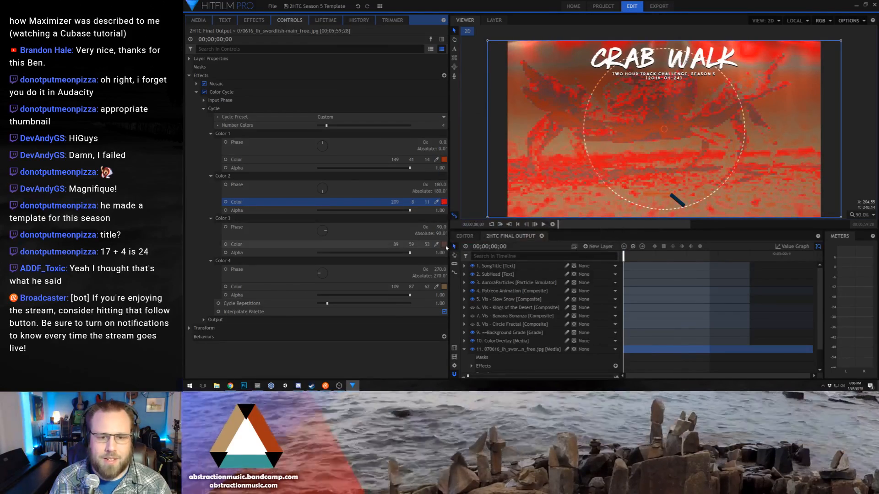
pyautogui.click(529, 154)
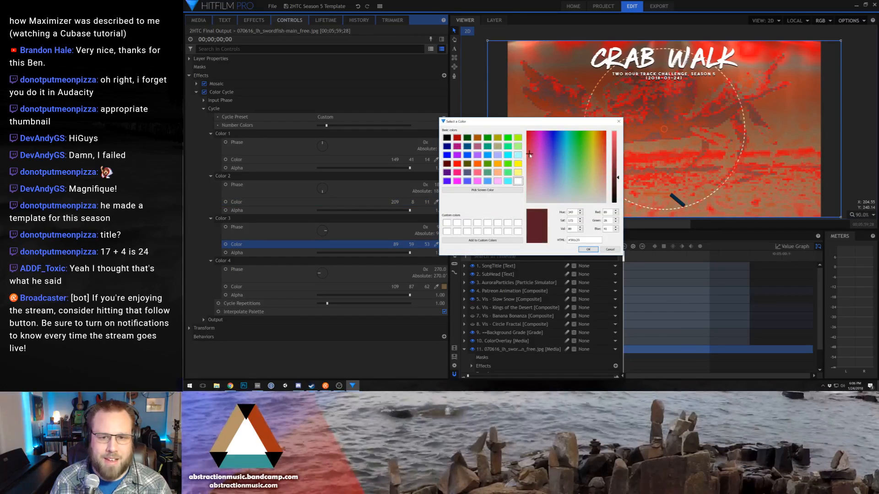
pyautogui.click(616, 168)
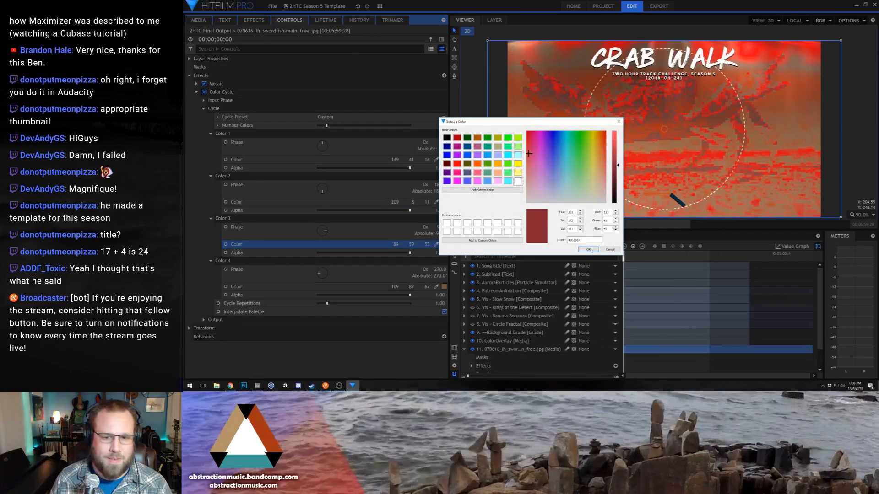
pyautogui.click(589, 250)
# Set Color 4 of the Color Cycle effect to blue, RGB 51, 101, 175
pyautogui.click(443, 286)
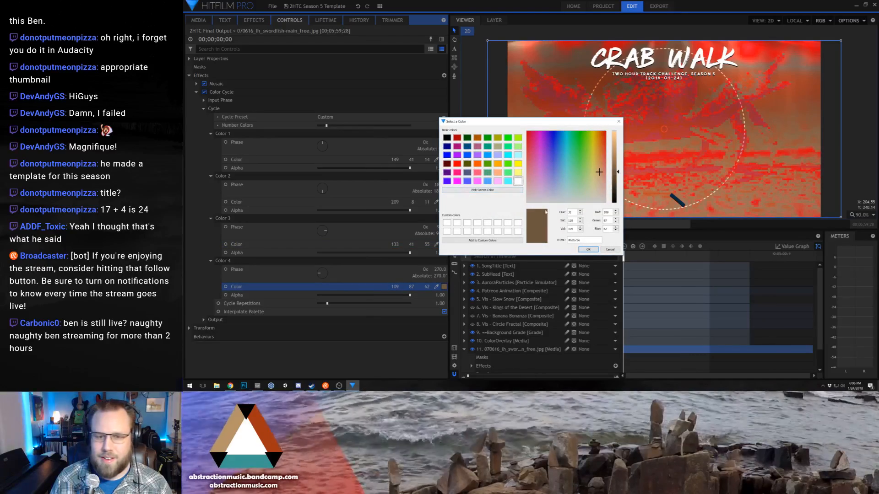
pyautogui.click(558, 156)
pyautogui.click(616, 154)
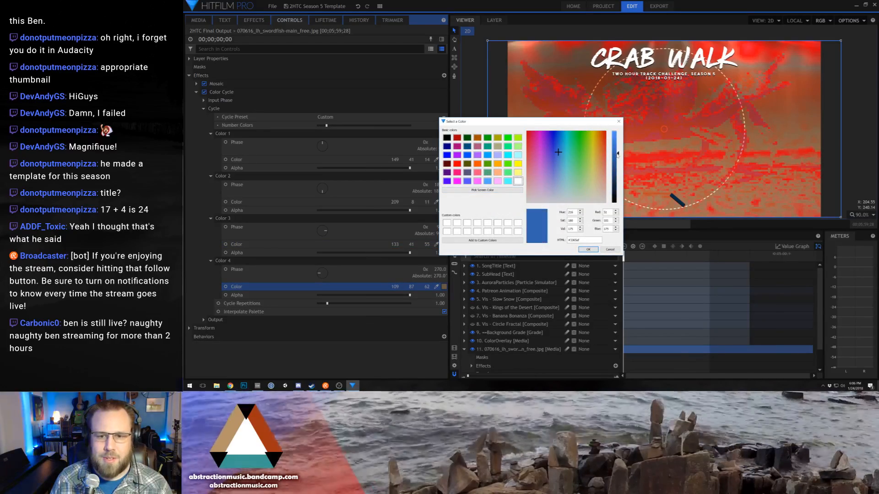
pyautogui.click(591, 250)
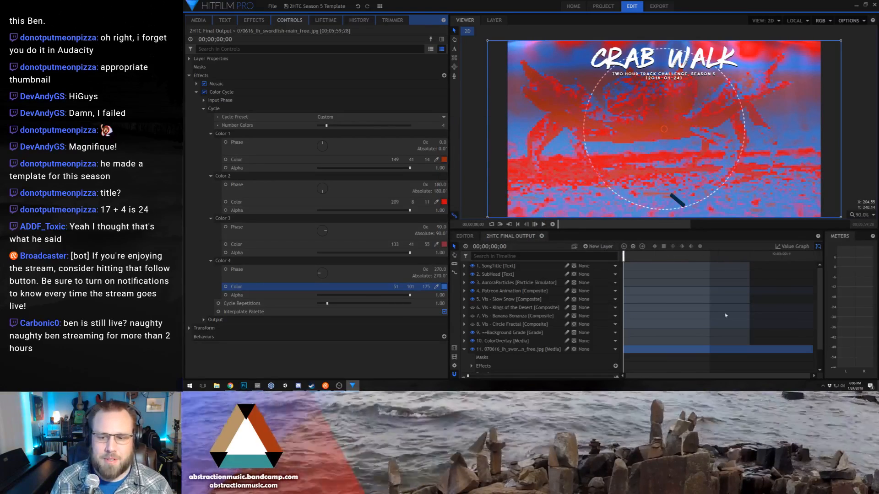
# Move the background image's ending Position, Scale and Rotation keyframes to the end of the work area, at about 00;02;44;09
pyautogui.click(490, 350)
pyautogui.scroll(-2, 489, 350)
pyautogui.click(472, 351)
pyautogui.scroll(-2, 472, 352)
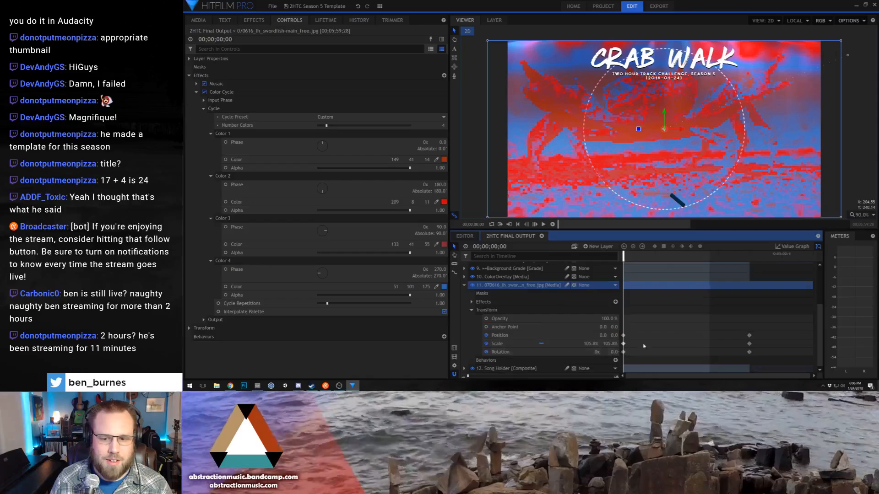
pyautogui.moveTo(741, 333); pyautogui.dragTo(709, 337)
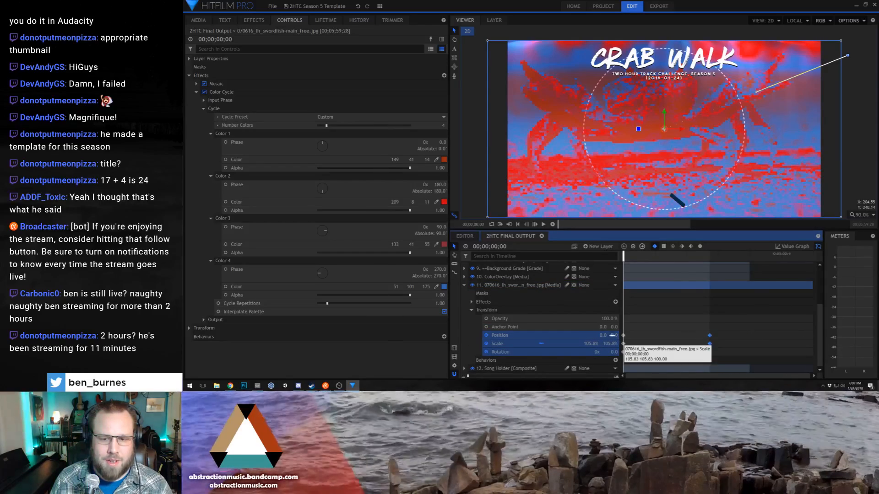
# At the background image's ending keyframes, set Rotation to about 7.6°, Scale to about 234.2% and Position to about 39.3, -521.1
pyautogui.click(642, 247)
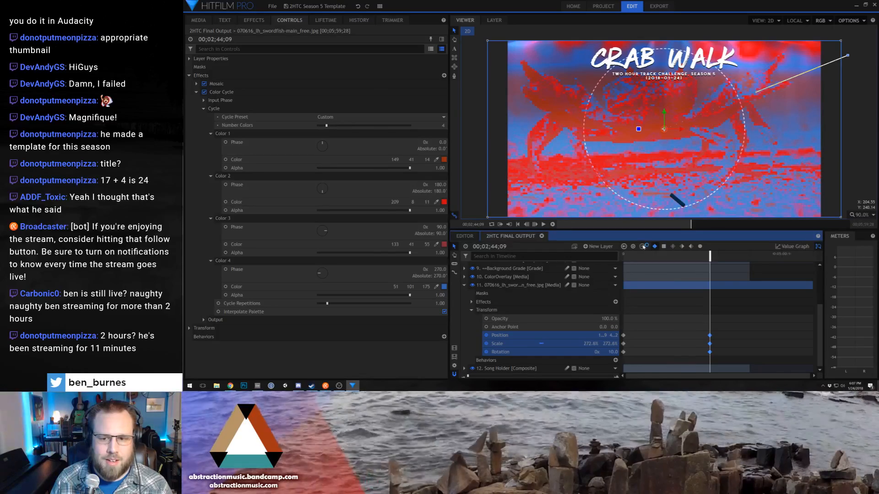
pyautogui.scroll(-5, 723, 177)
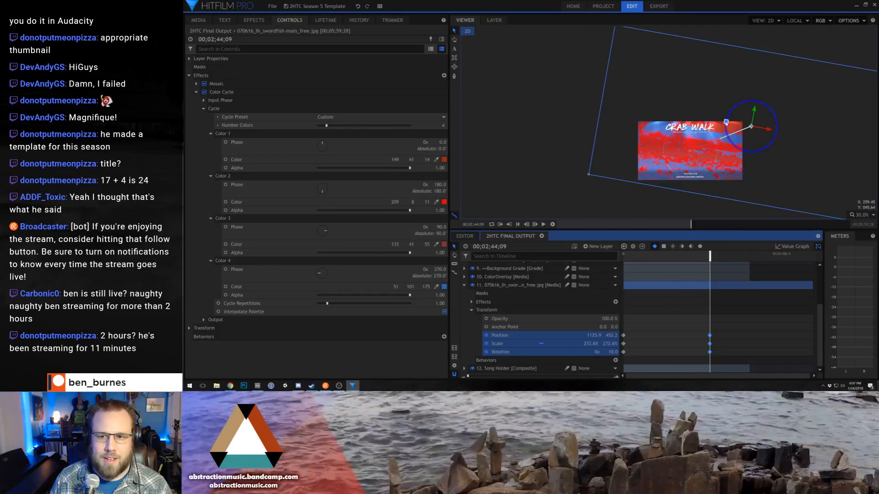
pyautogui.click(726, 122)
pyautogui.moveTo(726, 121); pyautogui.dragTo(713, 114)
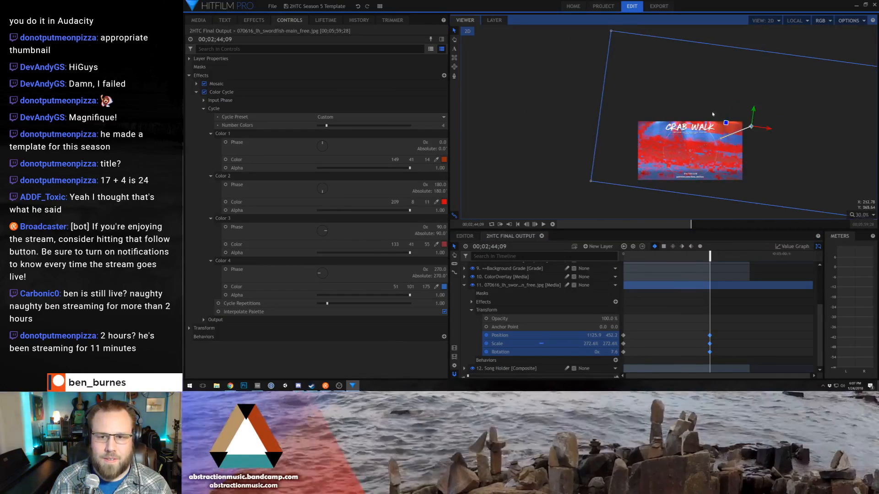
pyautogui.moveTo(611, 32); pyautogui.dragTo(630, 46)
pyautogui.moveTo(710, 100); pyautogui.dragTo(653, 149)
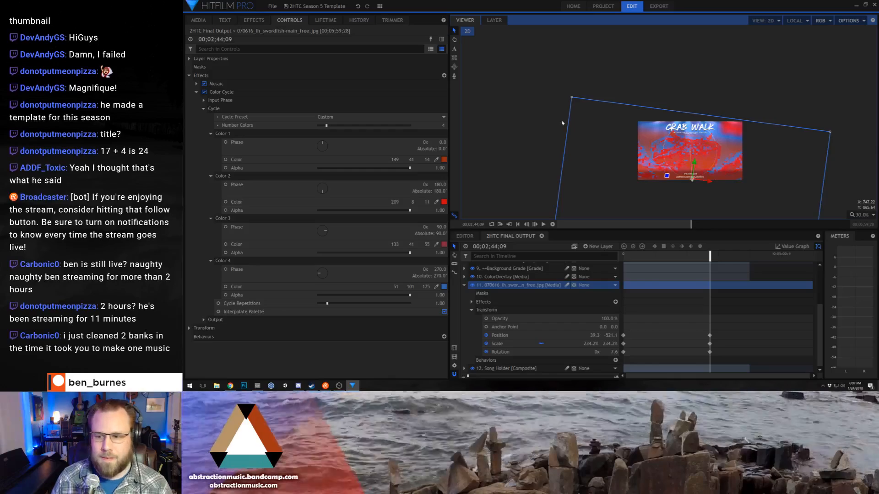
pyautogui.click(557, 122)
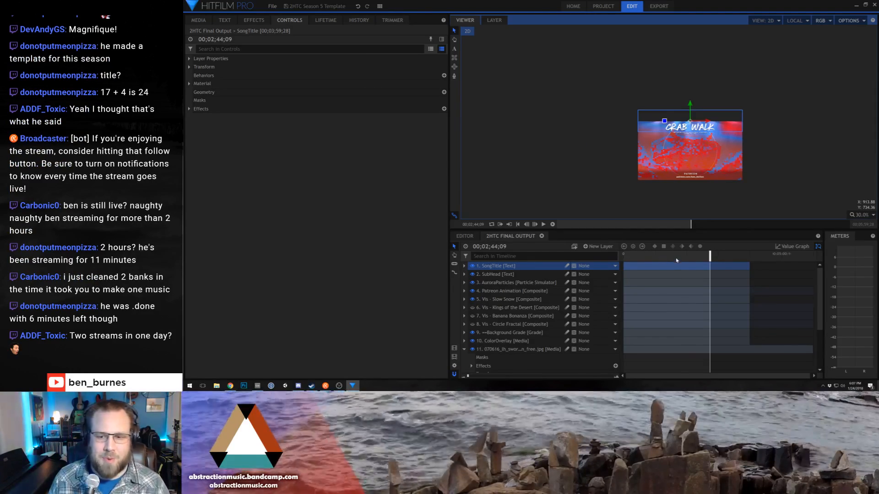
# Play the composition from the start to review the background's motion and cycling colors
pyautogui.click(624, 259)
pyautogui.press('space')
pyautogui.scroll(1, 701, 172)
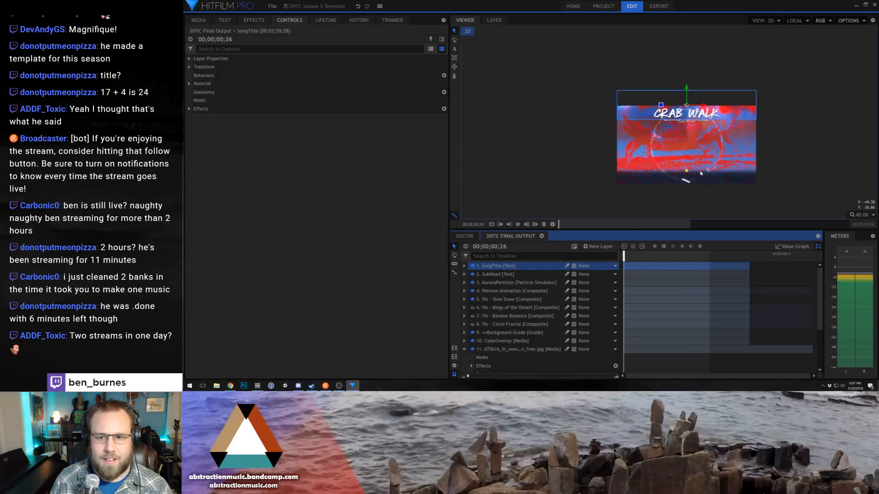
pyautogui.scroll(5, 701, 173)
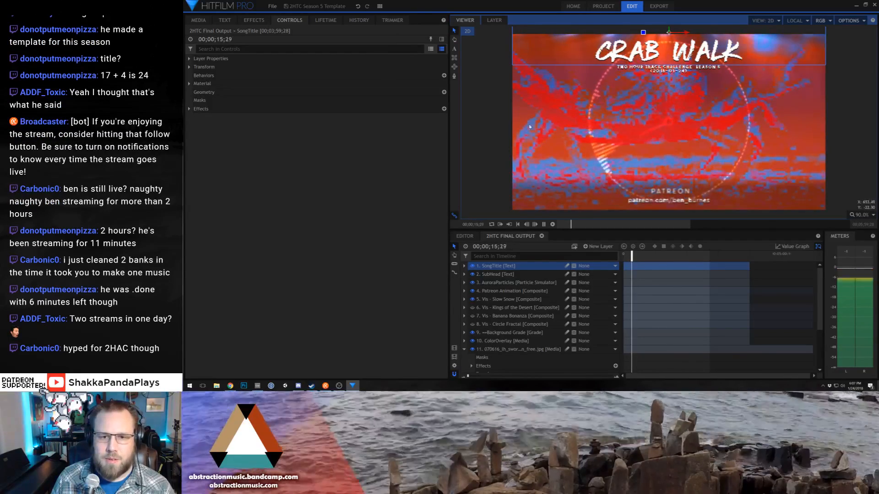
pyautogui.click(493, 126)
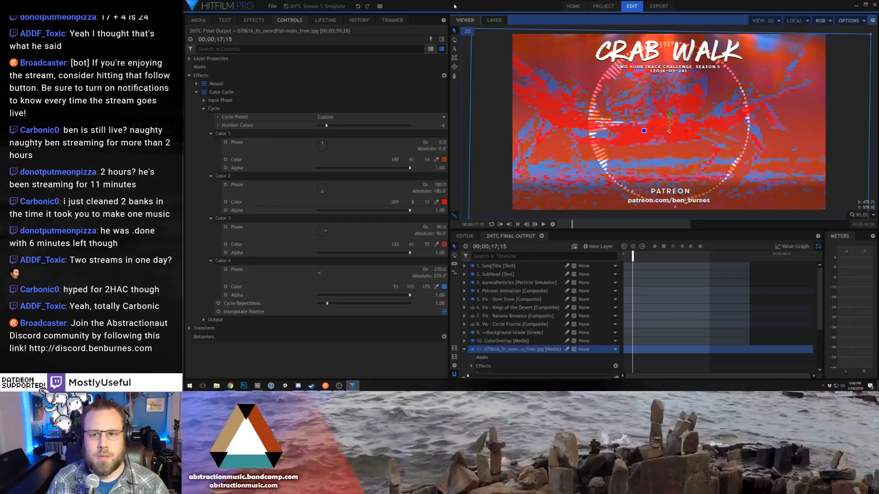
pyautogui.press('space')
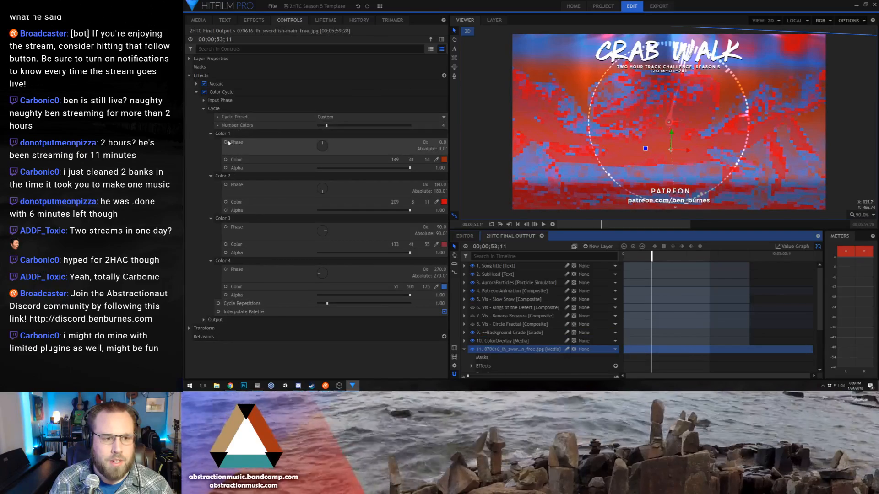
# Expand the Color Cycle effect's Input Phase and scrub through the timeline to check how Phase Shift is animated
pyautogui.click(205, 101)
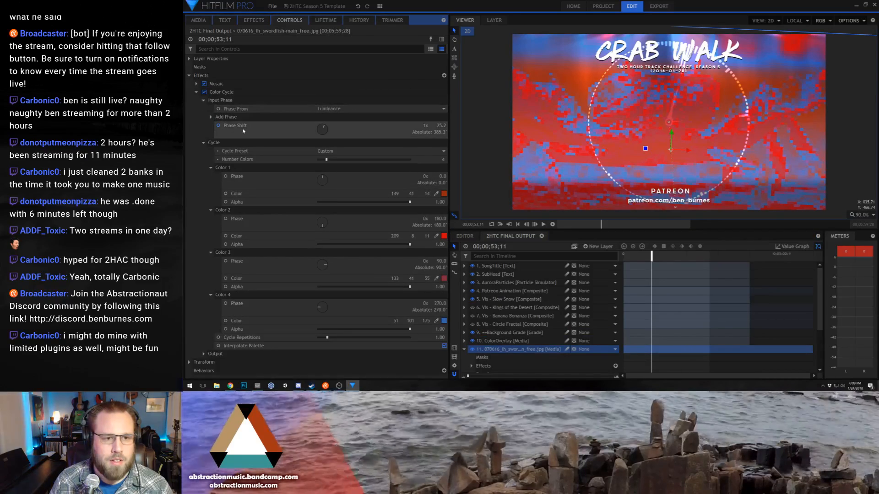
pyautogui.moveTo(652, 255); pyautogui.dragTo(698, 256)
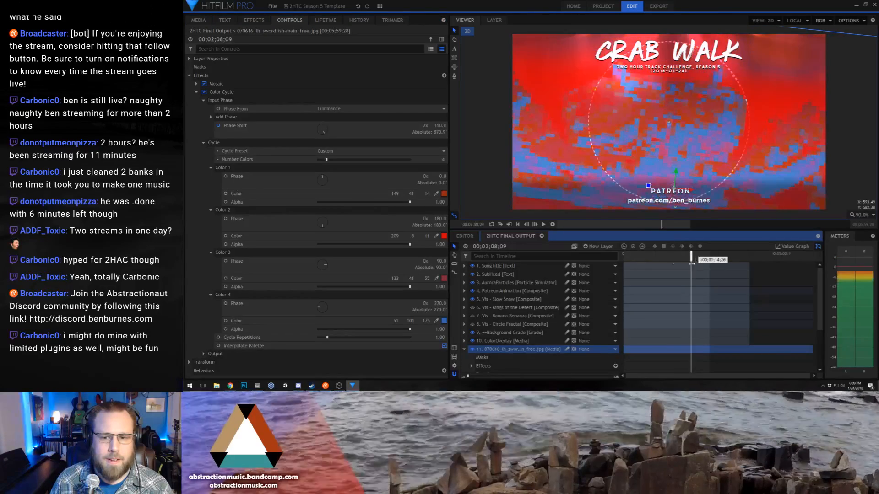
pyautogui.moveTo(632, 256); pyautogui.dragTo(620, 255)
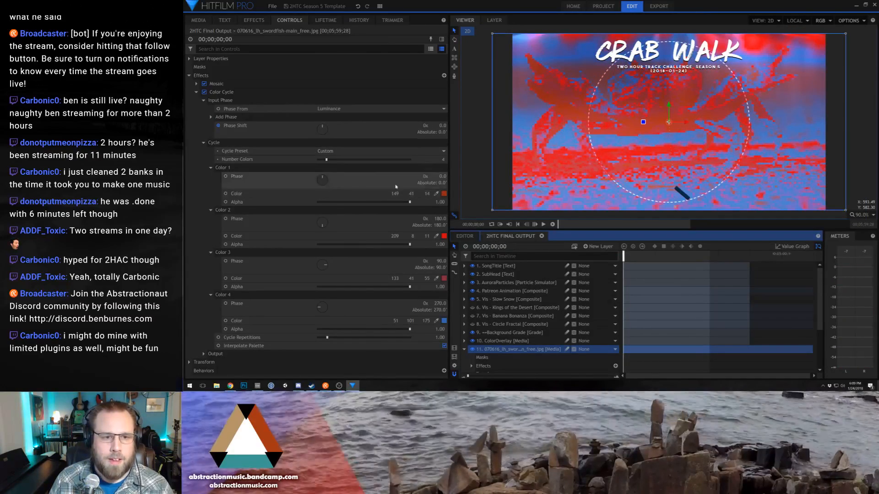
pyautogui.click(402, 129)
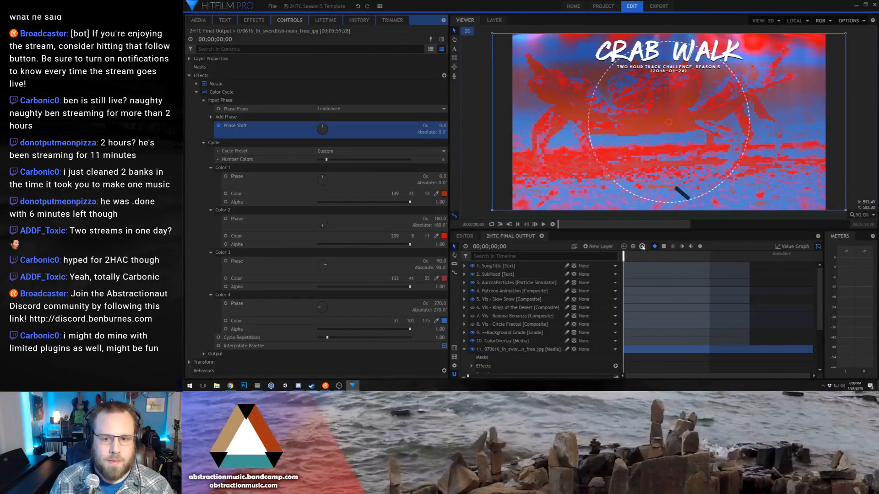
pyautogui.click(702, 254)
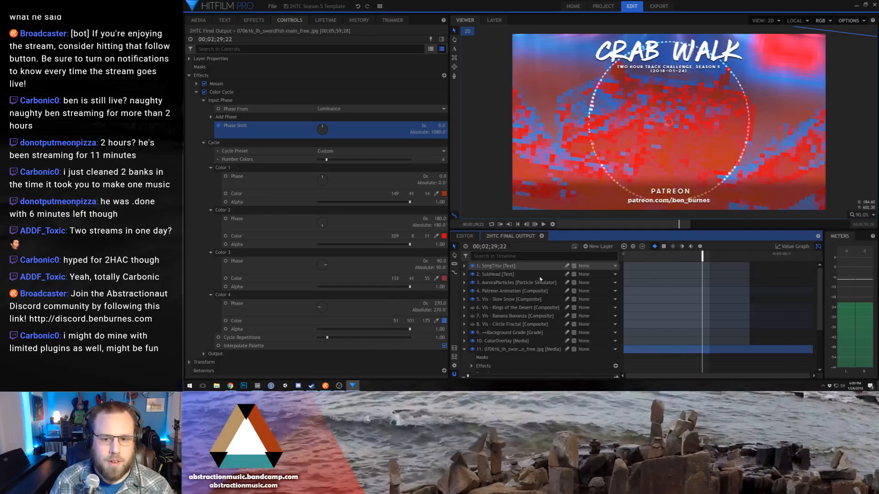
# Reveal the background image's Color Cycle Phase Shift track in the timeline and move its ending keyframe to about 00;02;57;06
pyautogui.click(464, 341)
pyautogui.scroll(-2, 605, 337)
pyautogui.scroll(-2, 605, 337)
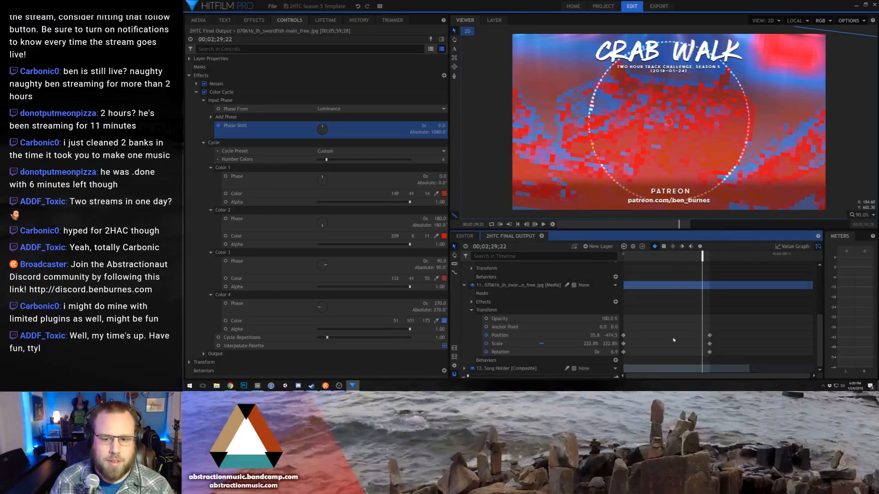
pyautogui.click(472, 309)
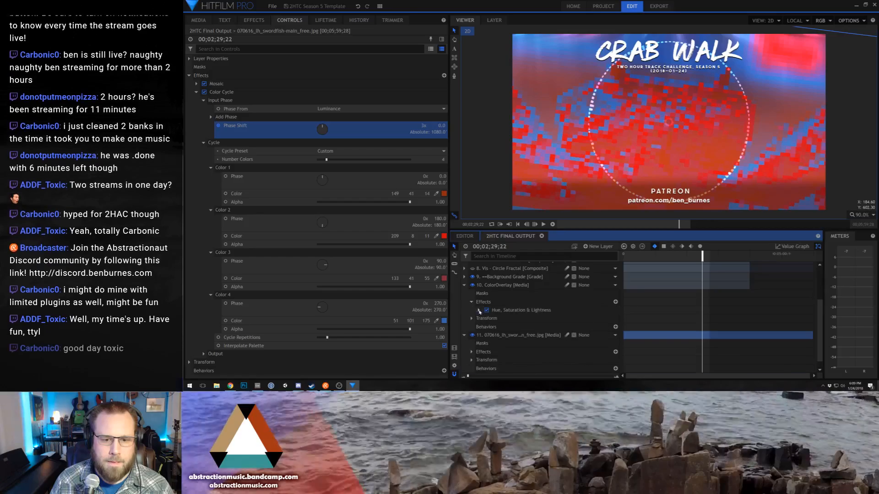
pyautogui.click(464, 286)
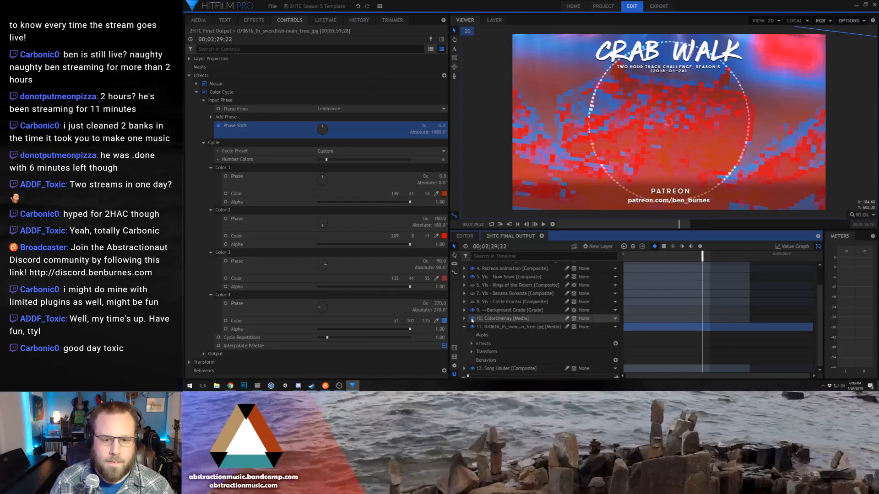
pyautogui.click(472, 343)
pyautogui.scroll(-2, 502, 341)
pyautogui.click(501, 327)
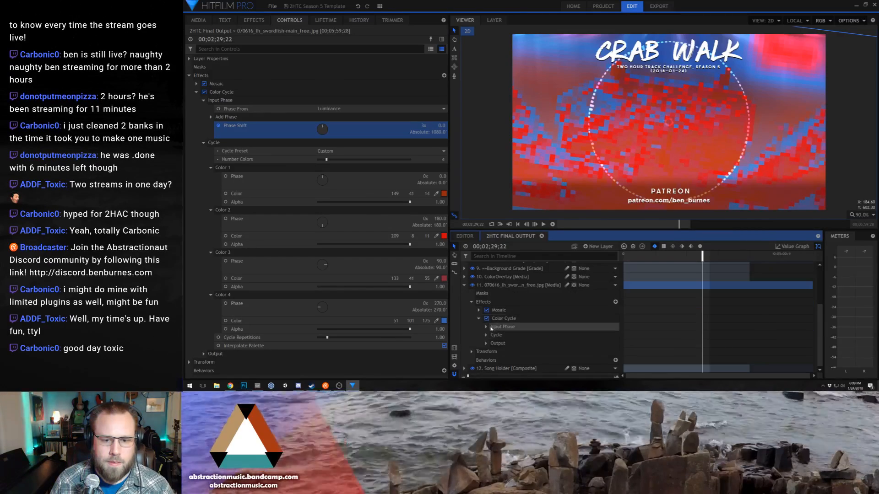
pyautogui.click(486, 327)
pyautogui.moveTo(701, 353); pyautogui.dragTo(717, 352)
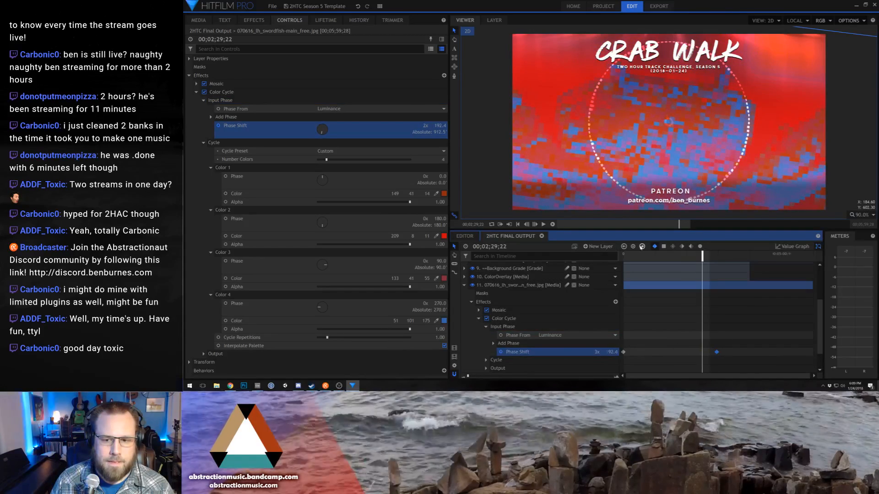
# Set Phase Shift at its ending keyframe to 6 revolutions and preview the faster color cycling near the start
pyautogui.click(642, 246)
pyautogui.click(597, 352)
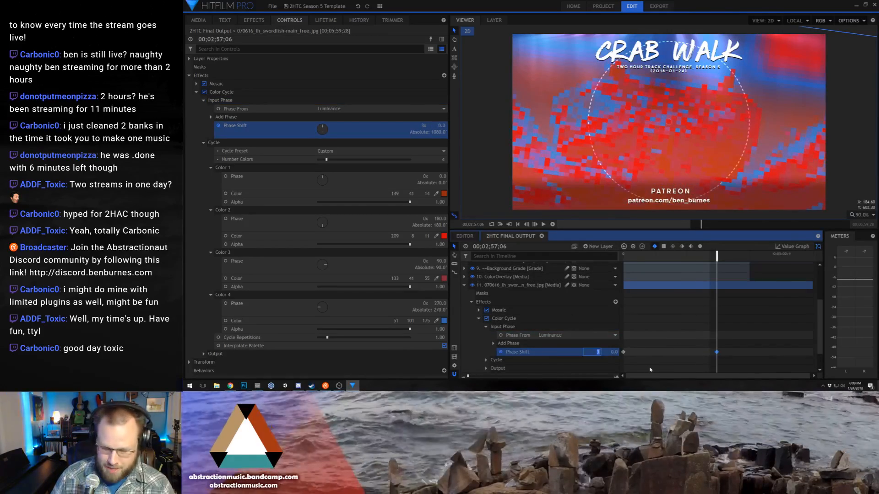
pyautogui.write('6')
pyautogui.press('Return')
pyautogui.click(638, 255)
pyautogui.press('space')
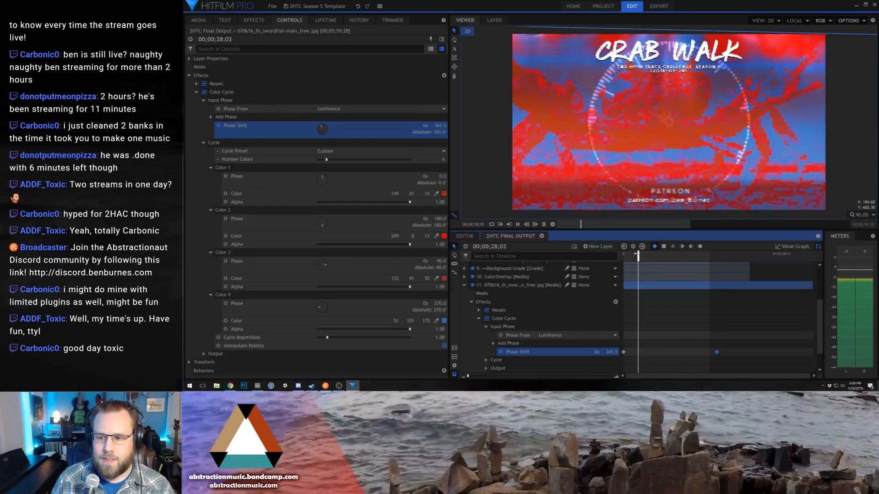
pyautogui.click(629, 256)
pyautogui.moveTo(630, 257); pyautogui.dragTo(622, 256)
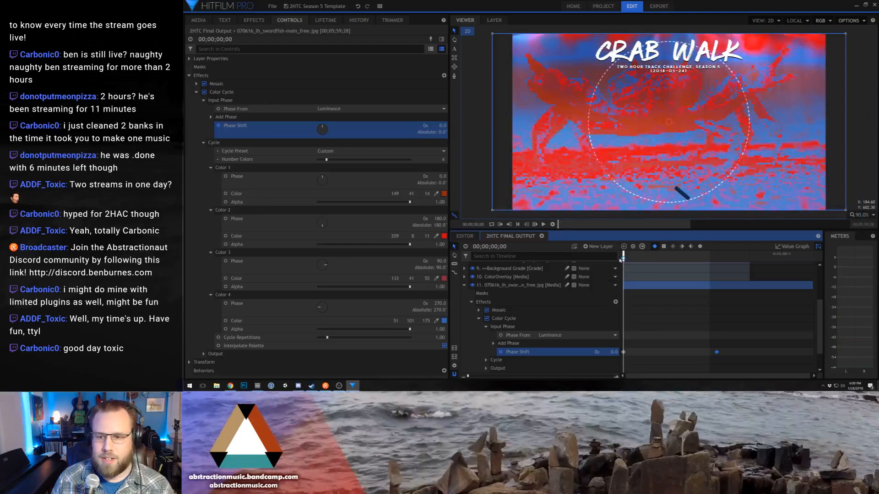
# Compare the crab background with the Color Cycle effect switched off and on
pyautogui.click(197, 92)
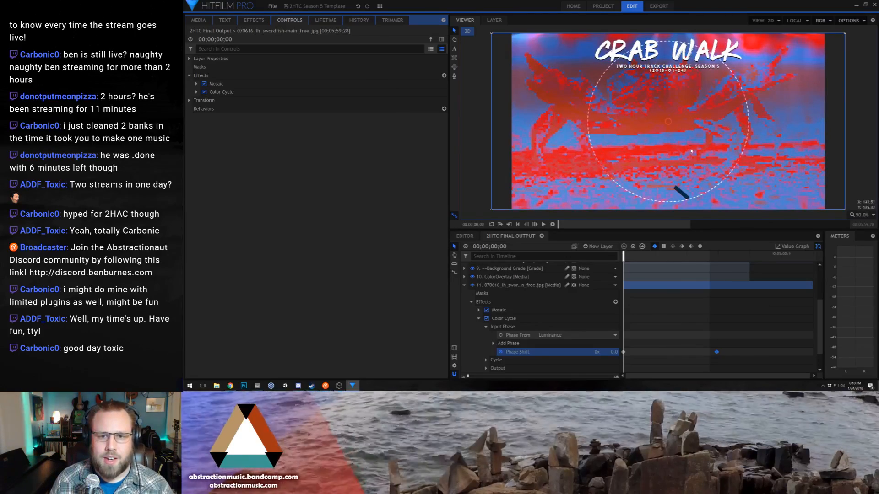
pyautogui.moveTo(691, 151); pyautogui.dragTo(674, 152)
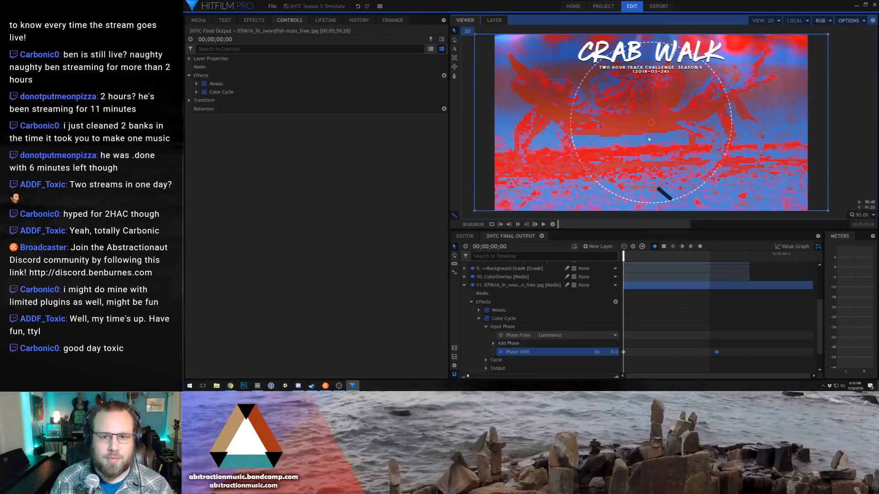
pyautogui.click(487, 318)
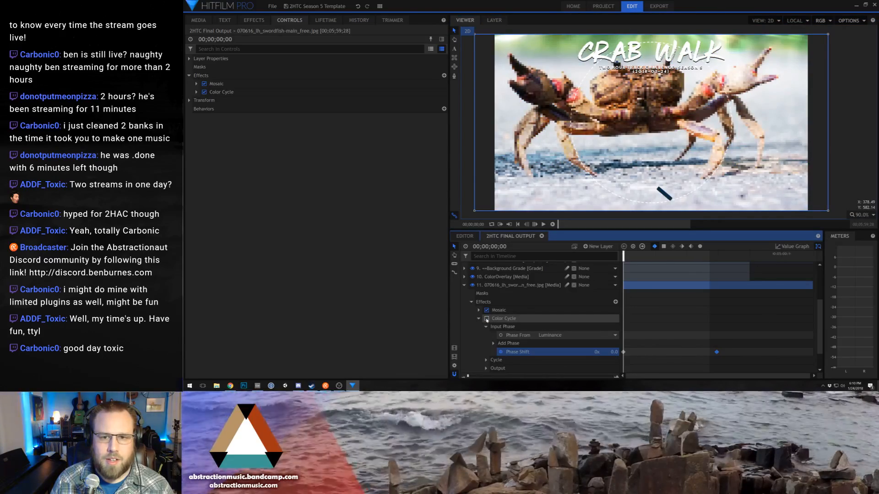
pyautogui.click(487, 319)
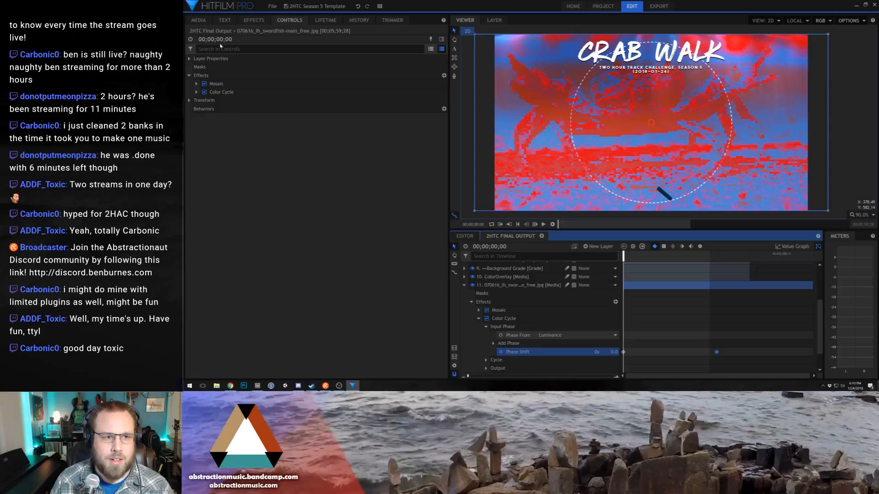
# Try a Brightness & Contrast effect above Mosaic on the background image, with Brightness at -22 and Contrast at 38
pyautogui.click(246, 22)
pyautogui.write('bright')
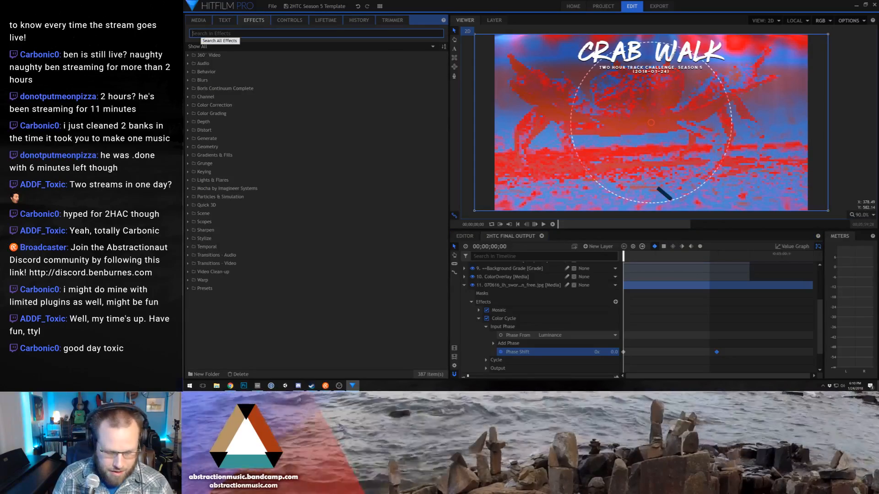
pyautogui.moveTo(220, 63); pyautogui.dragTo(499, 312)
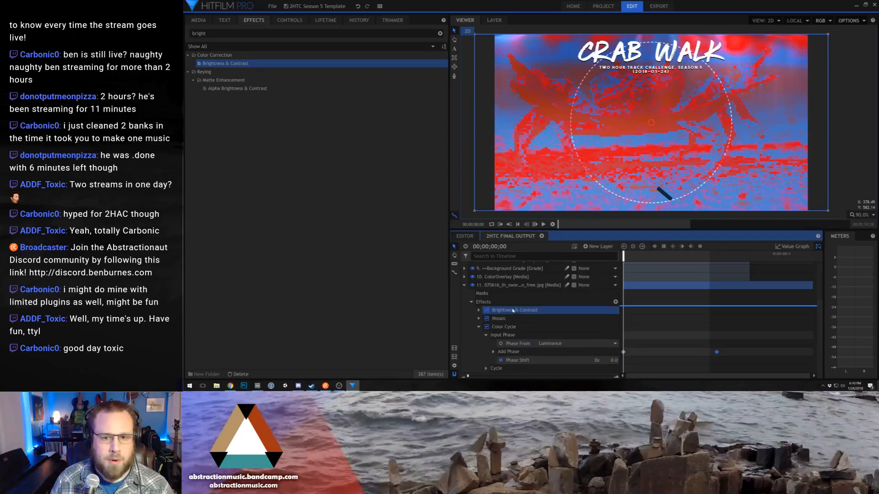
pyautogui.click(479, 311)
pyautogui.moveTo(613, 335); pyautogui.dragTo(567, 327)
# Compare the image with Color Cycle and Brightness & Contrast toggled, and delete the Brightness & Contrast effect
pyautogui.click(487, 352)
pyautogui.click(487, 352)
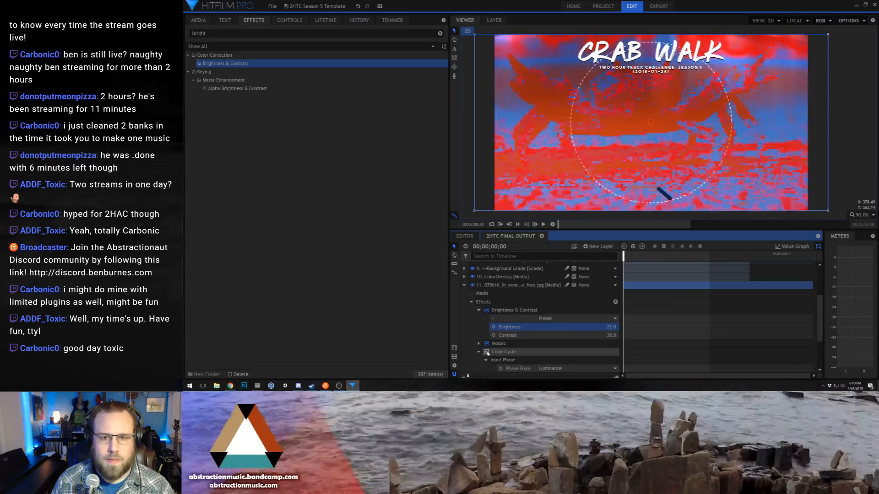
pyautogui.click(487, 311)
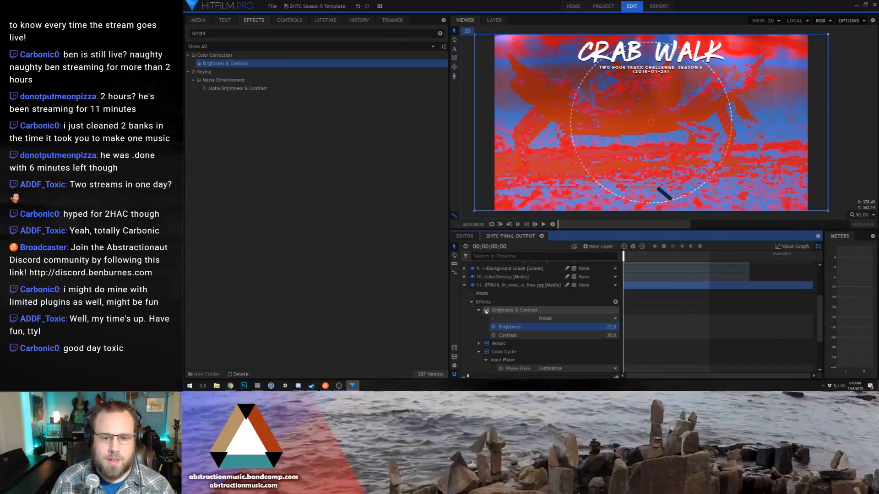
pyautogui.press('Delete')
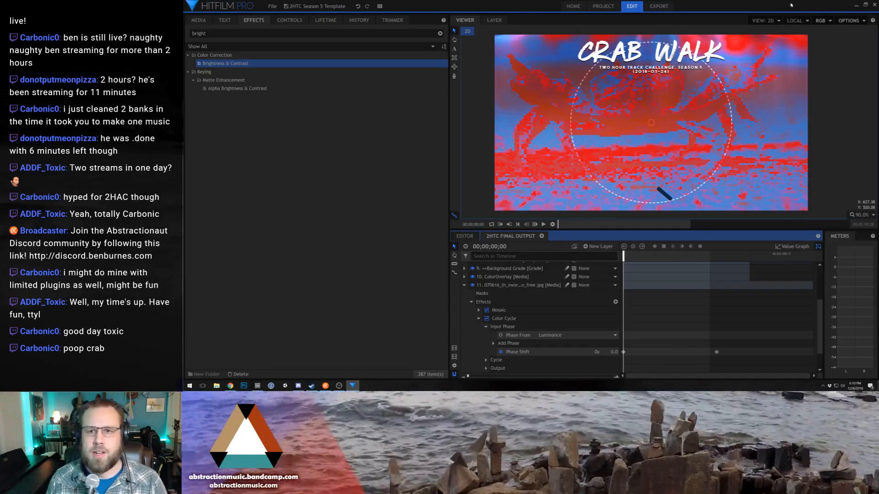
pyautogui.click(856, 5)
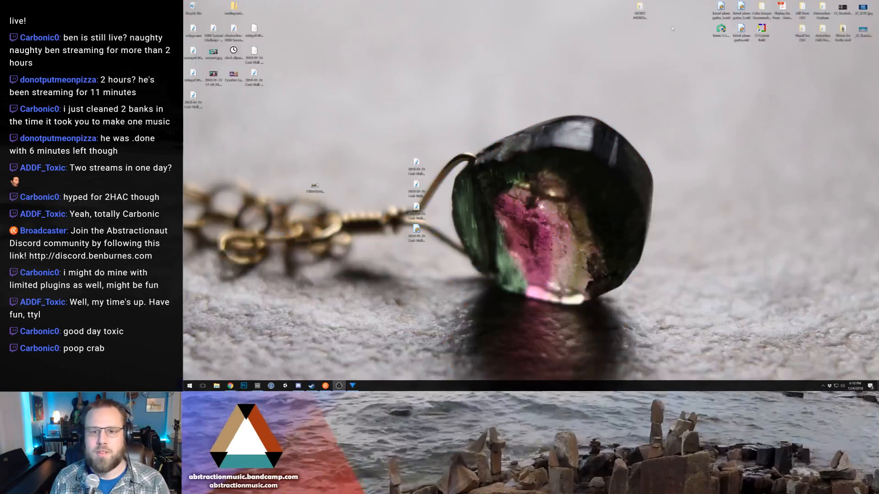
pyautogui.click(314, 183)
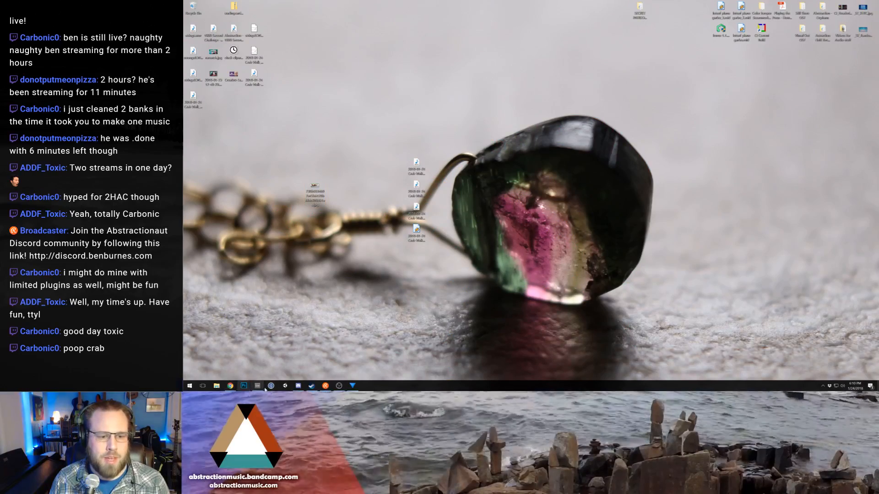
pyautogui.click(352, 385)
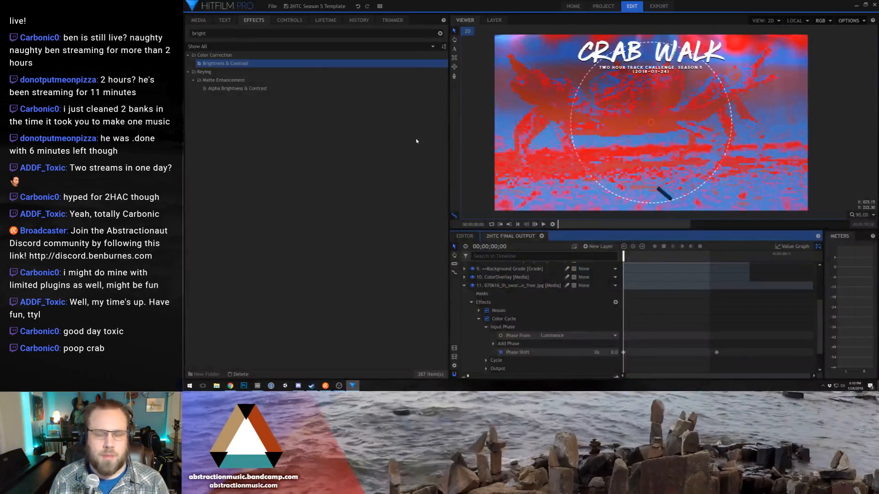